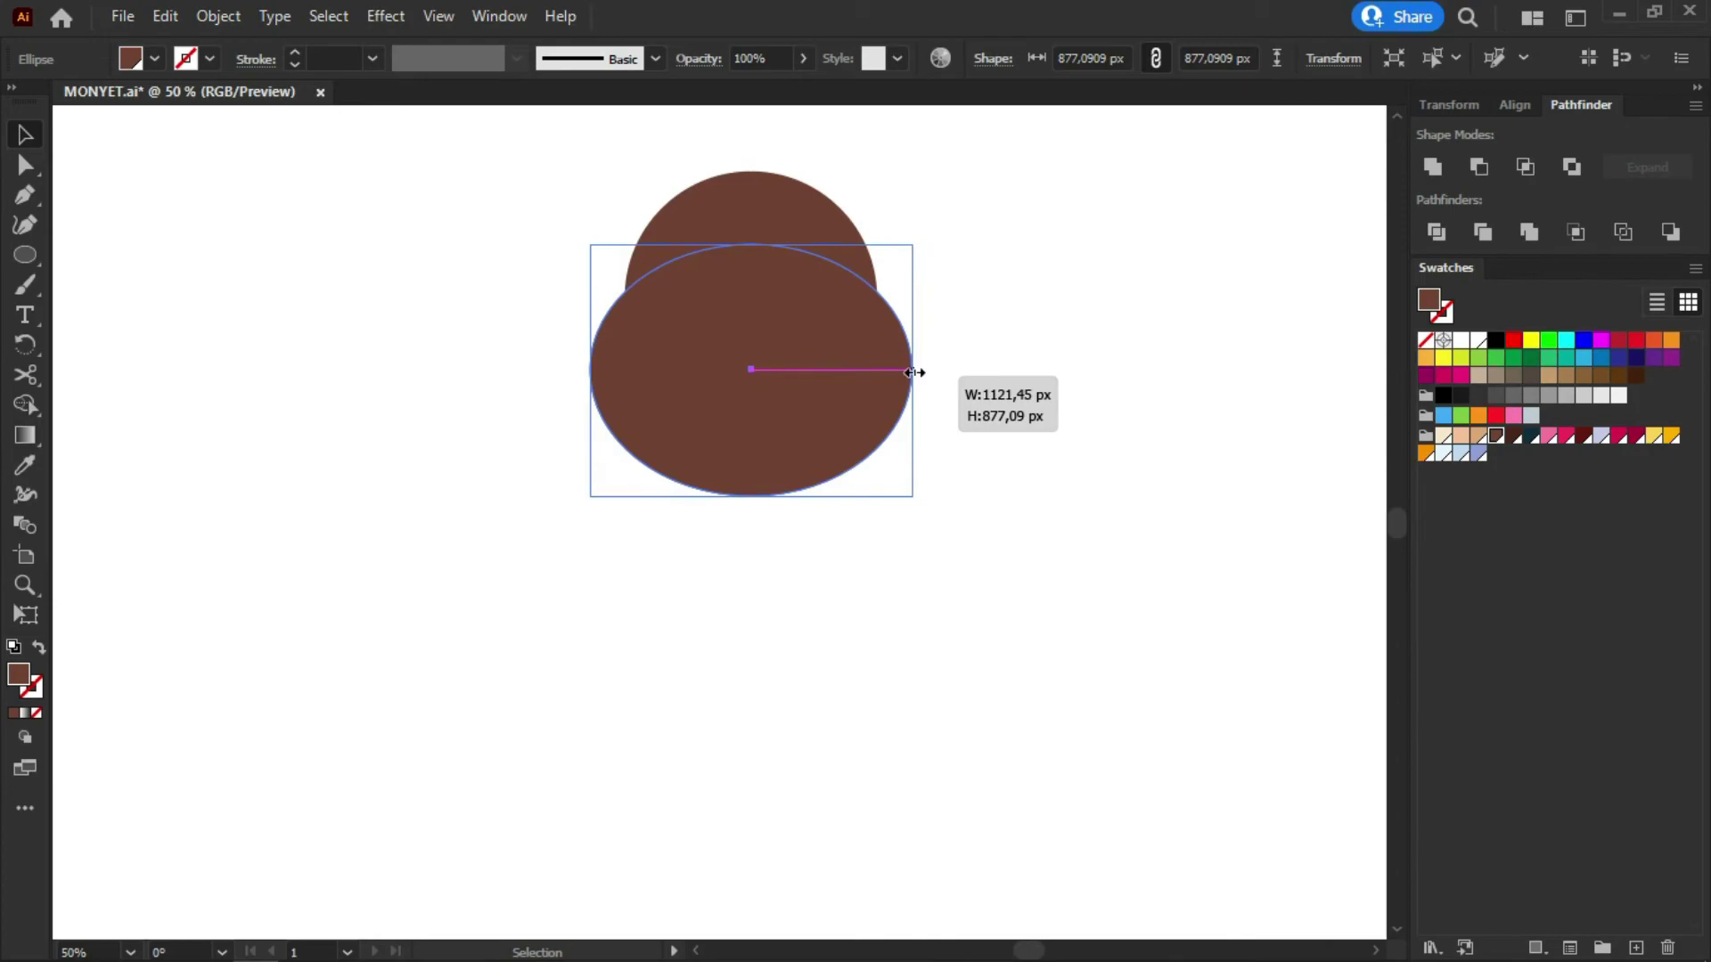
Widen the lower brown circle from its centre into an ellipse about 1121 px wide and shift it slightly down
{"action": "left_click_drag", "start_coordinate": [913, 372], "coordinate": [914, 373]}
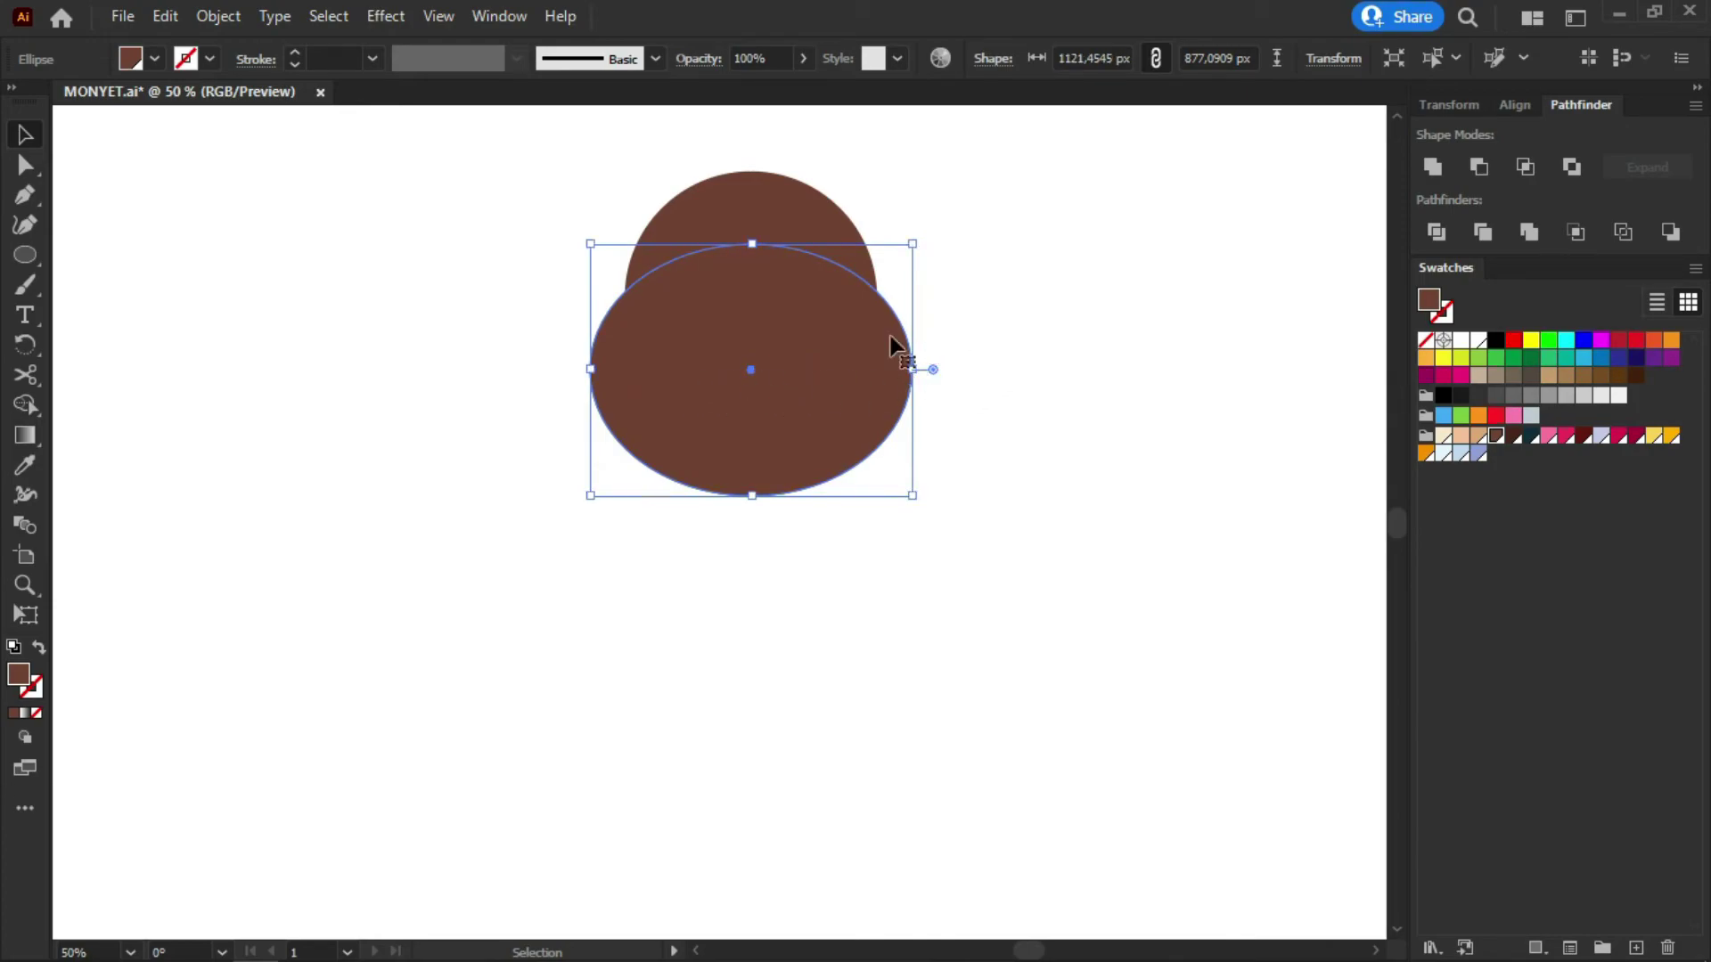
{"action": "left_click_drag", "start_coordinate": [829, 341], "coordinate": [826, 340]}
{"action": "left_click", "coordinate": [980, 325]}
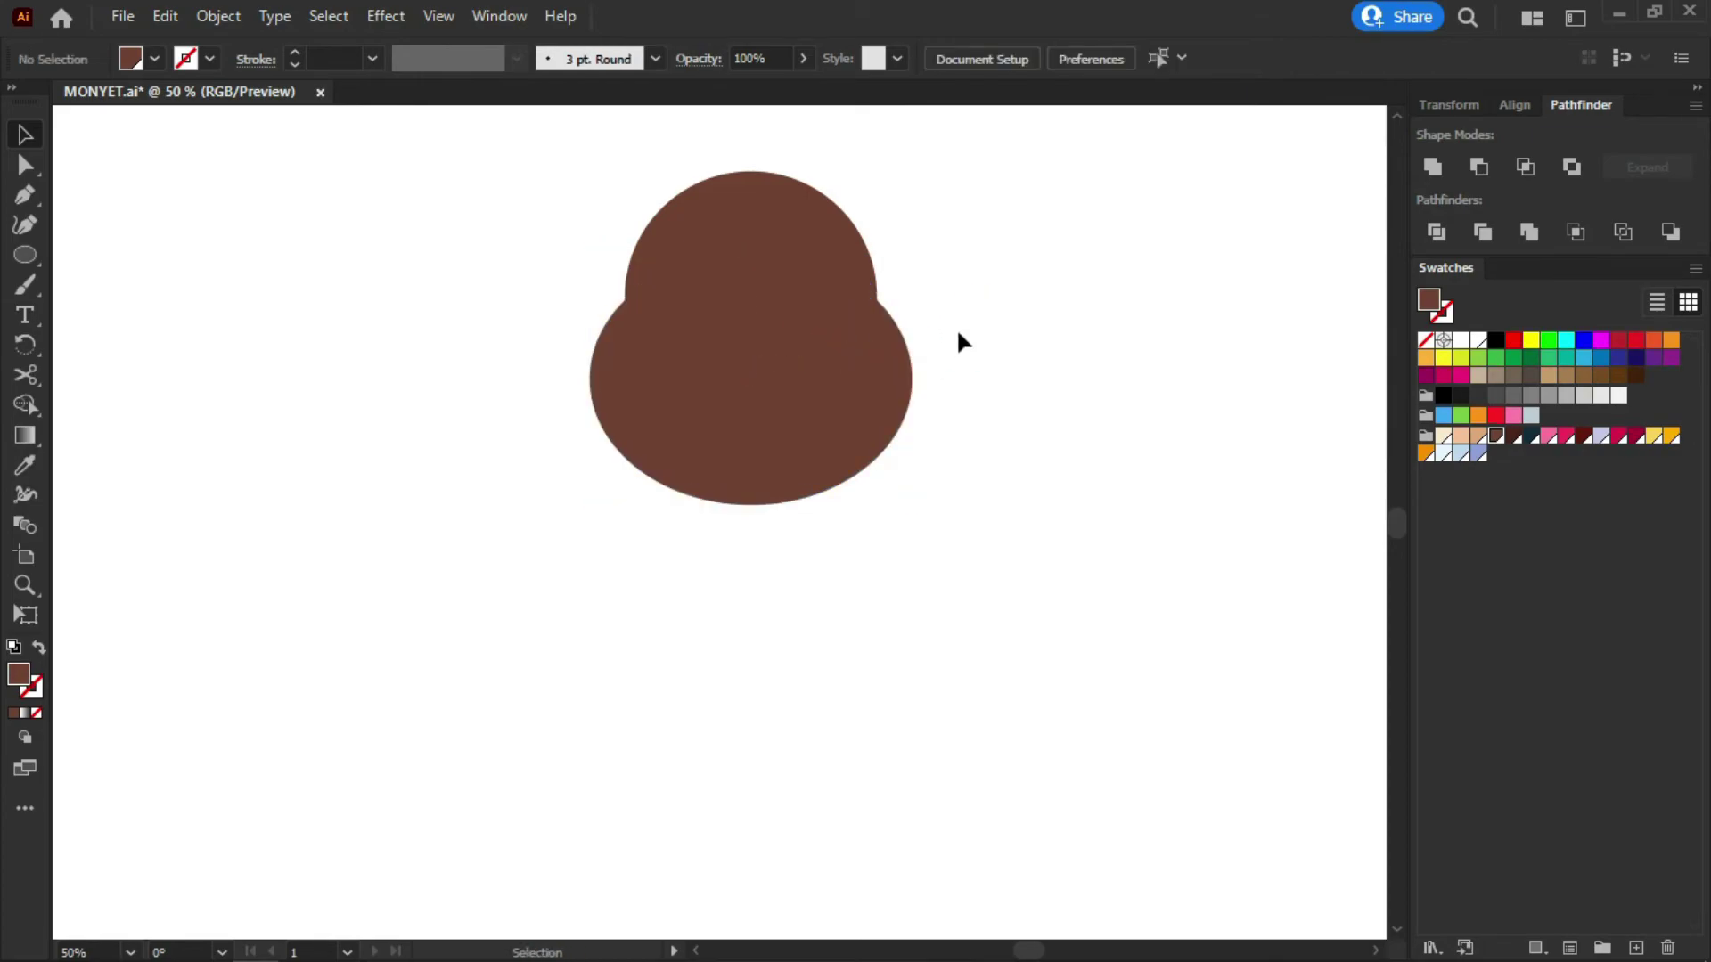
{"action": "left_click", "coordinate": [814, 378]}
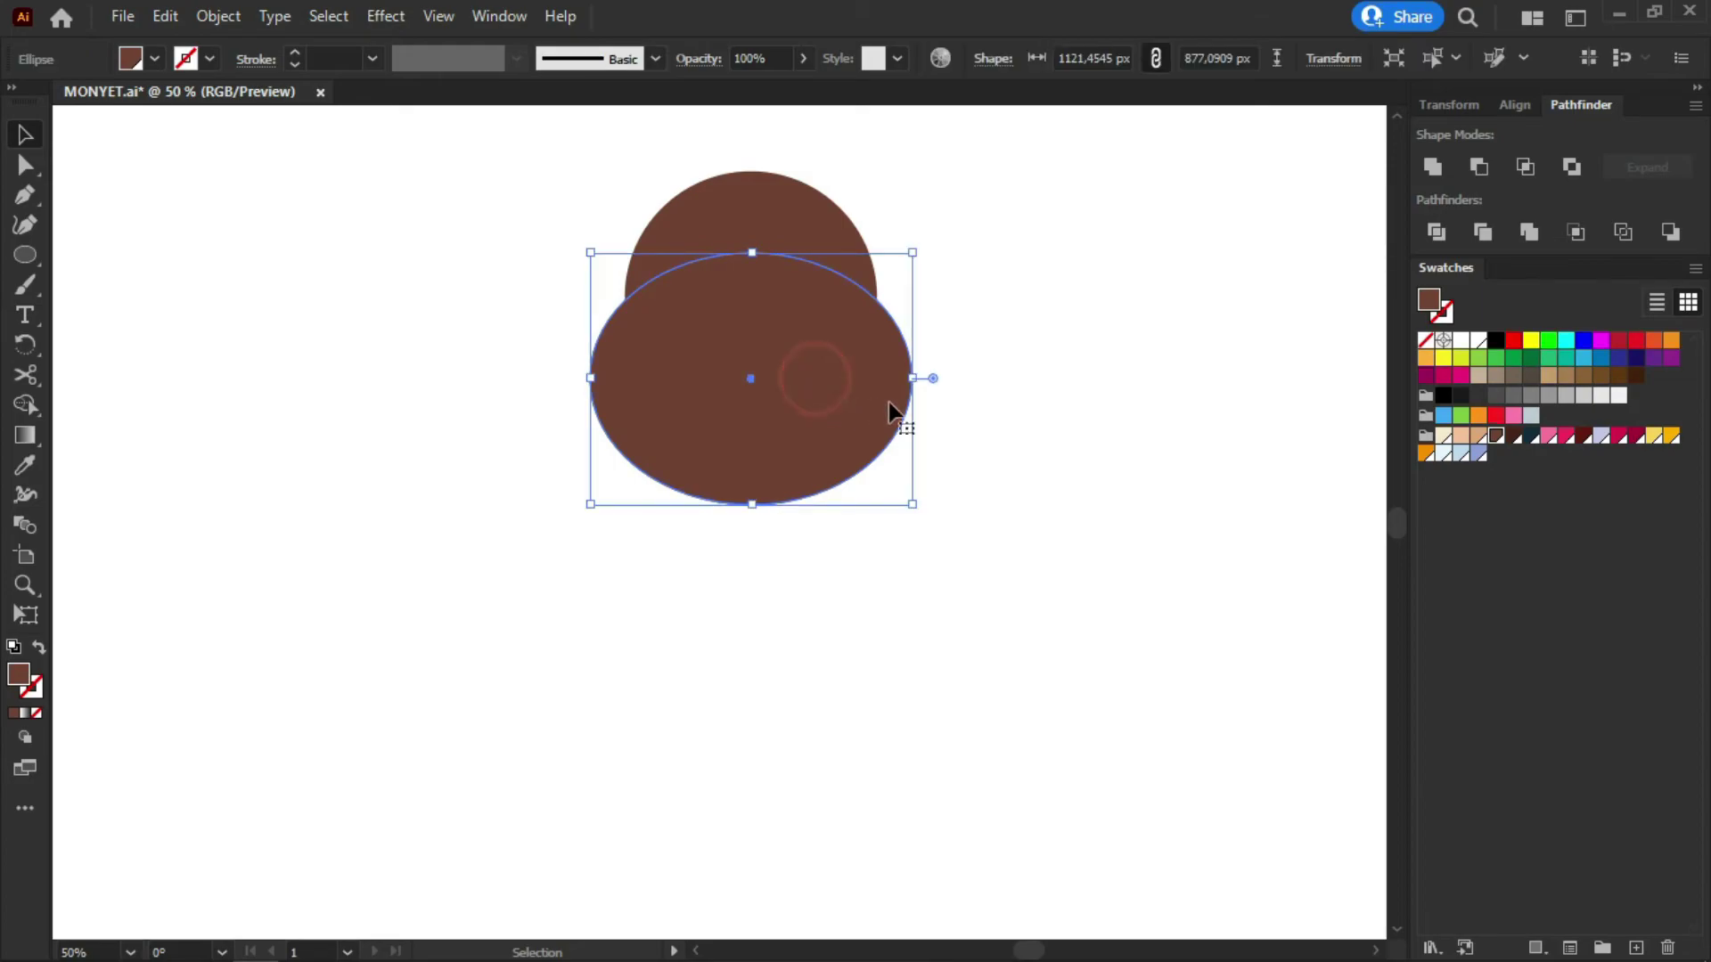
{"action": "left_click", "coordinate": [1104, 381]}
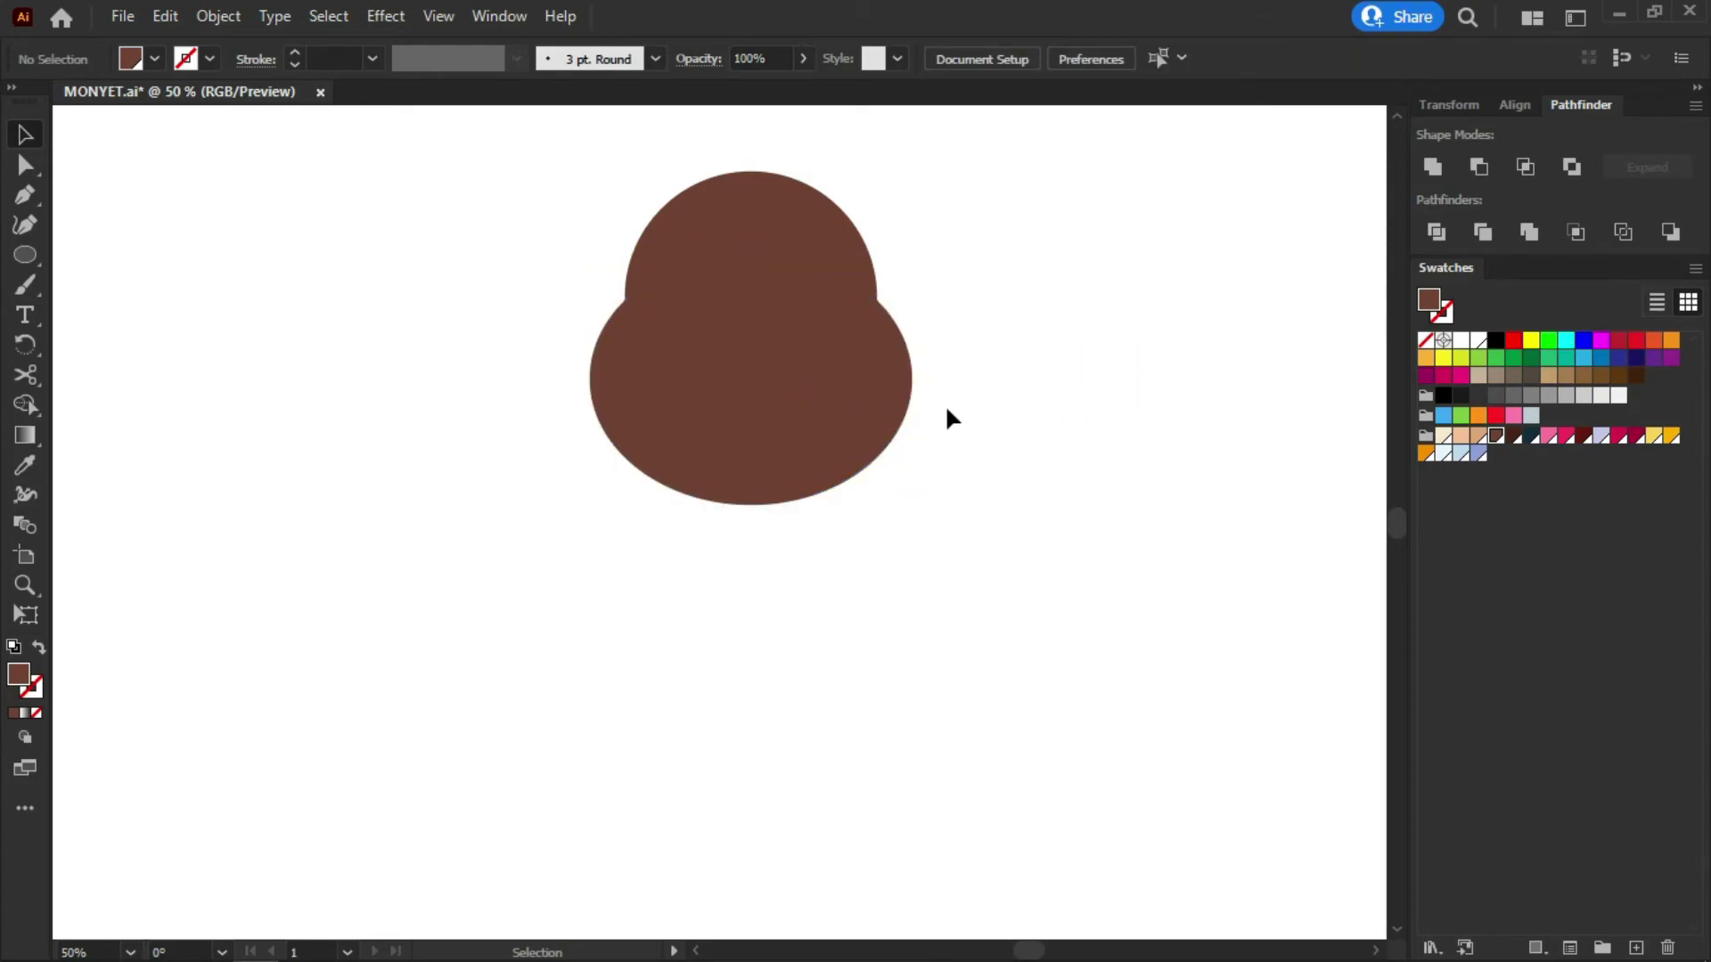
{"action": "left_click", "coordinate": [800, 226]}
{"action": "left_click", "coordinate": [823, 479], "text": "shift"}
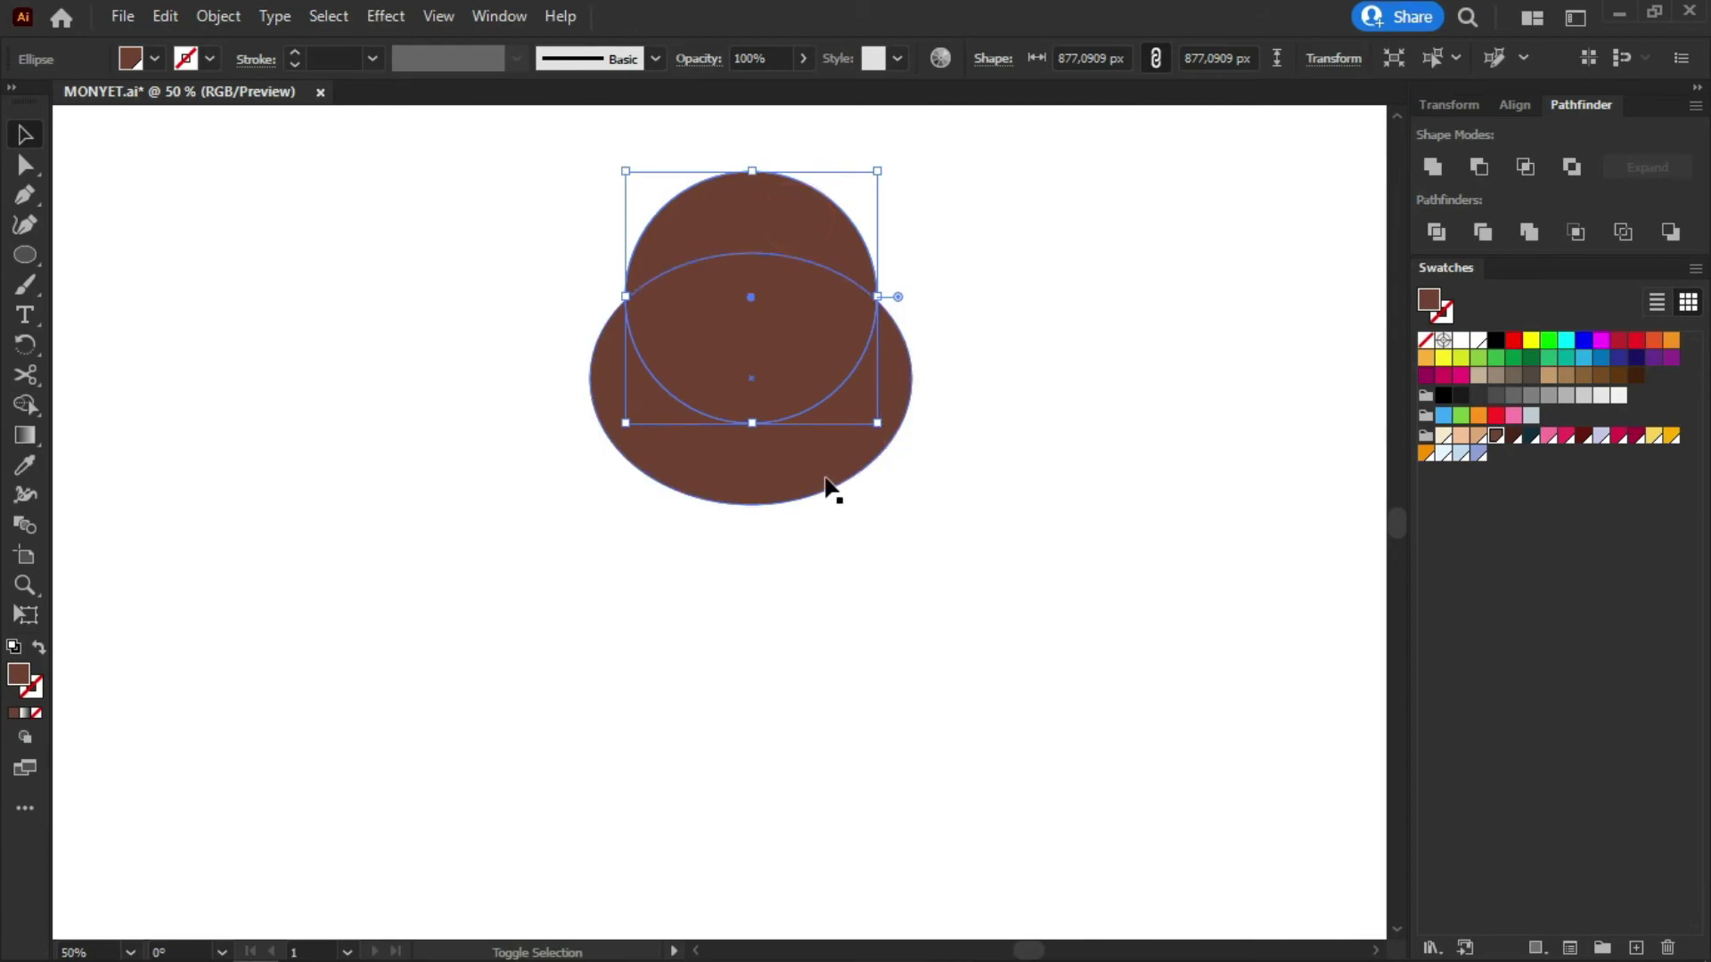
{"action": "left_click", "coordinate": [1000, 377]}
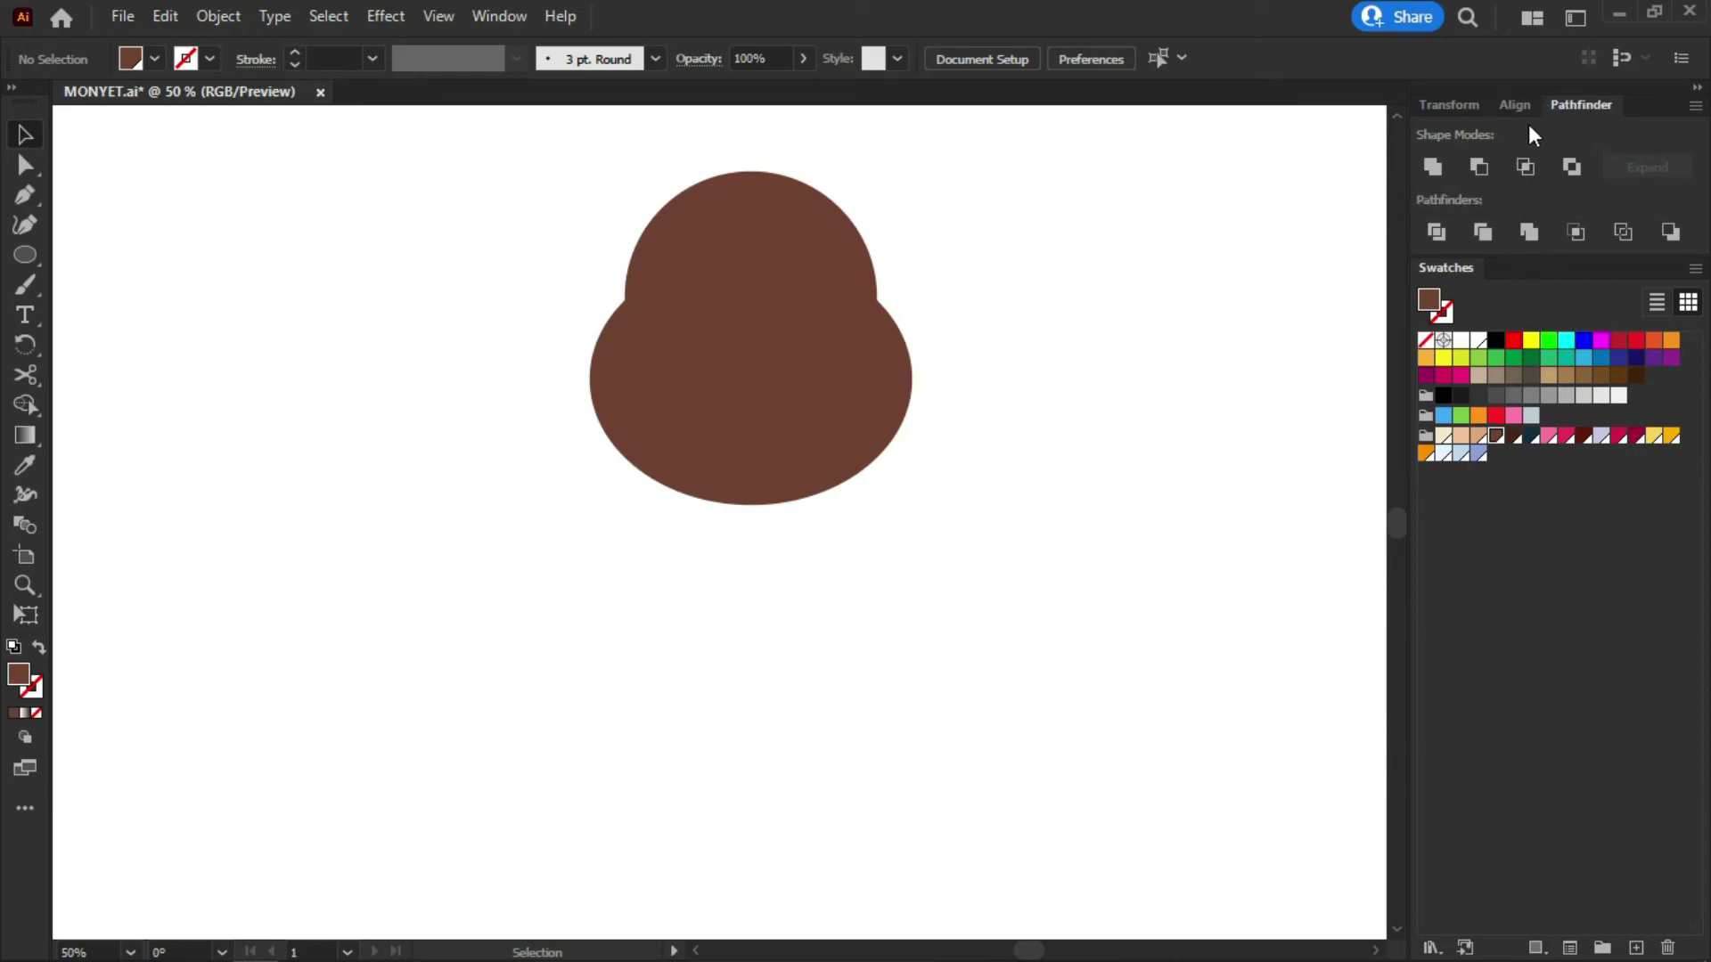
{"action": "left_click", "coordinate": [515, 7]}
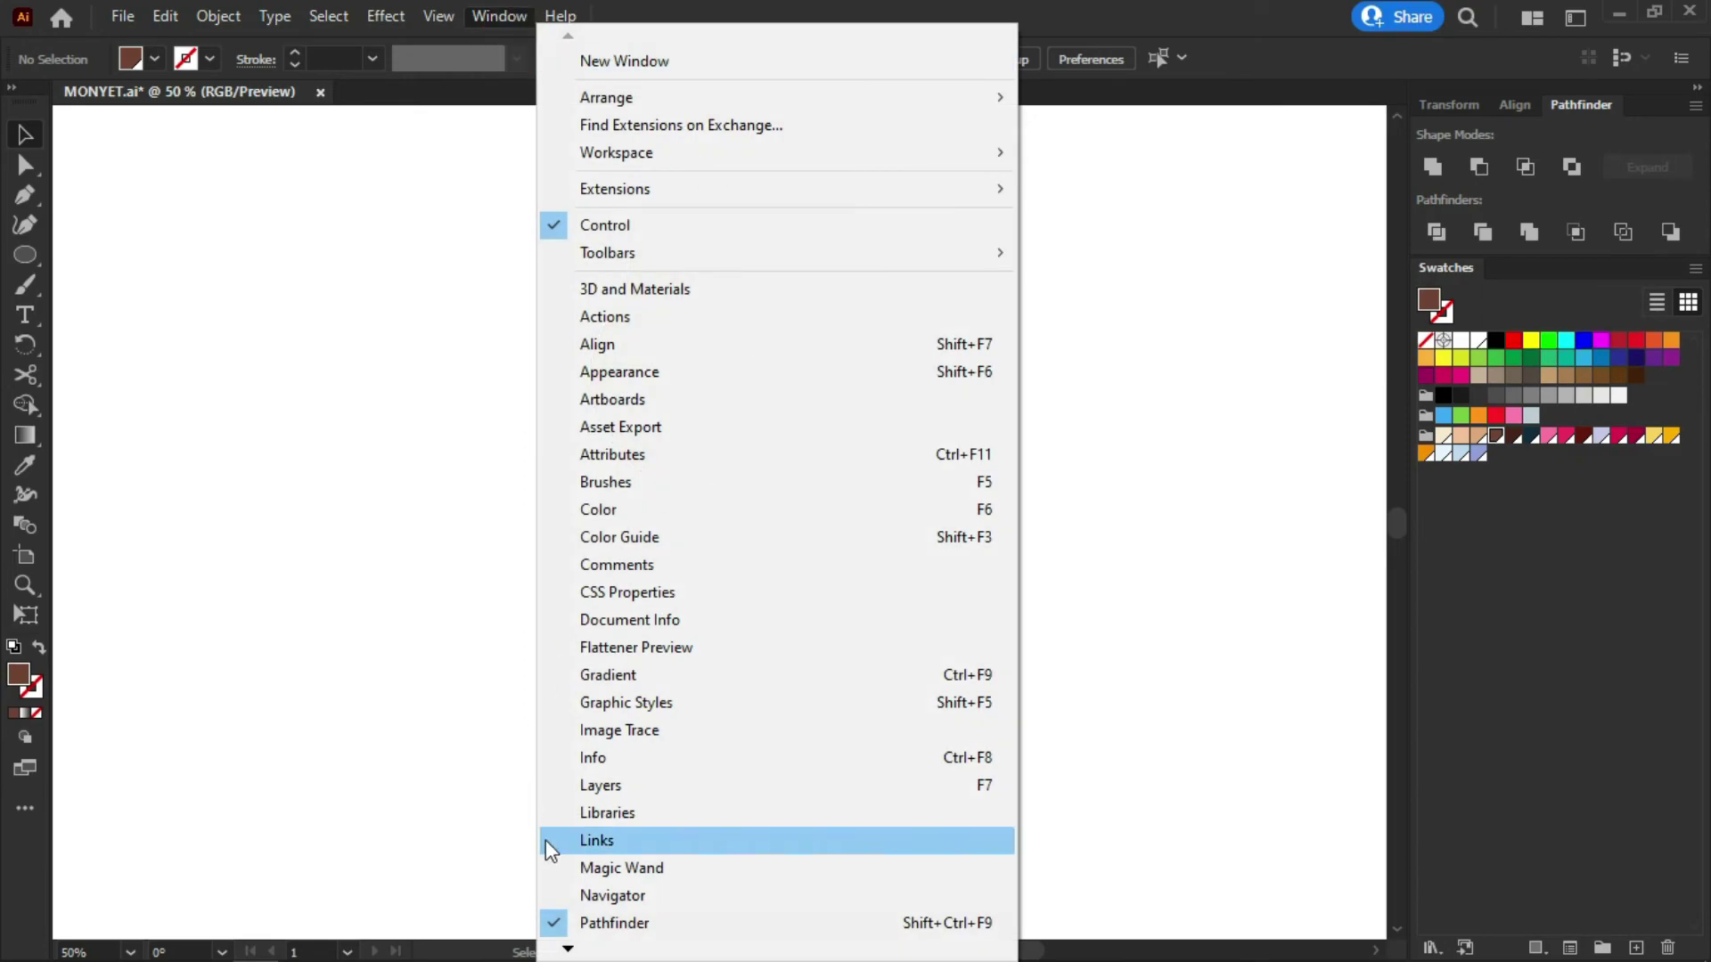
{"action": "left_click", "coordinate": [1142, 319]}
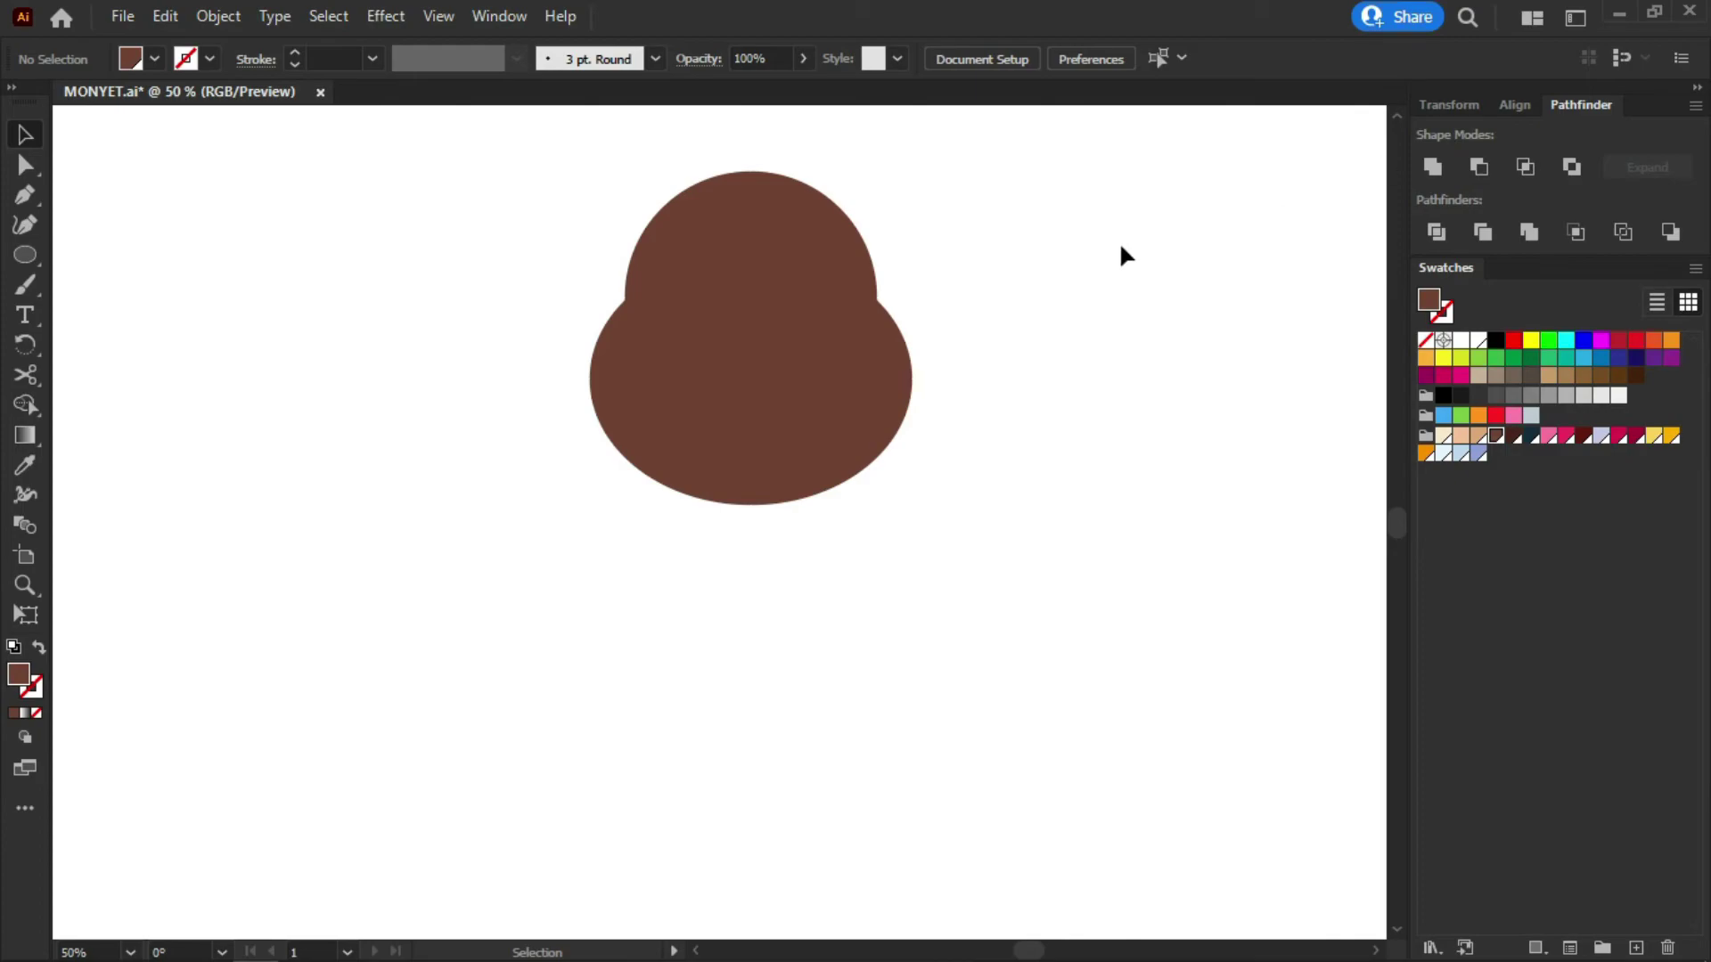
Unite the brown circle and the wide ellipse into a single head shape
{"action": "left_click", "coordinate": [752, 202]}
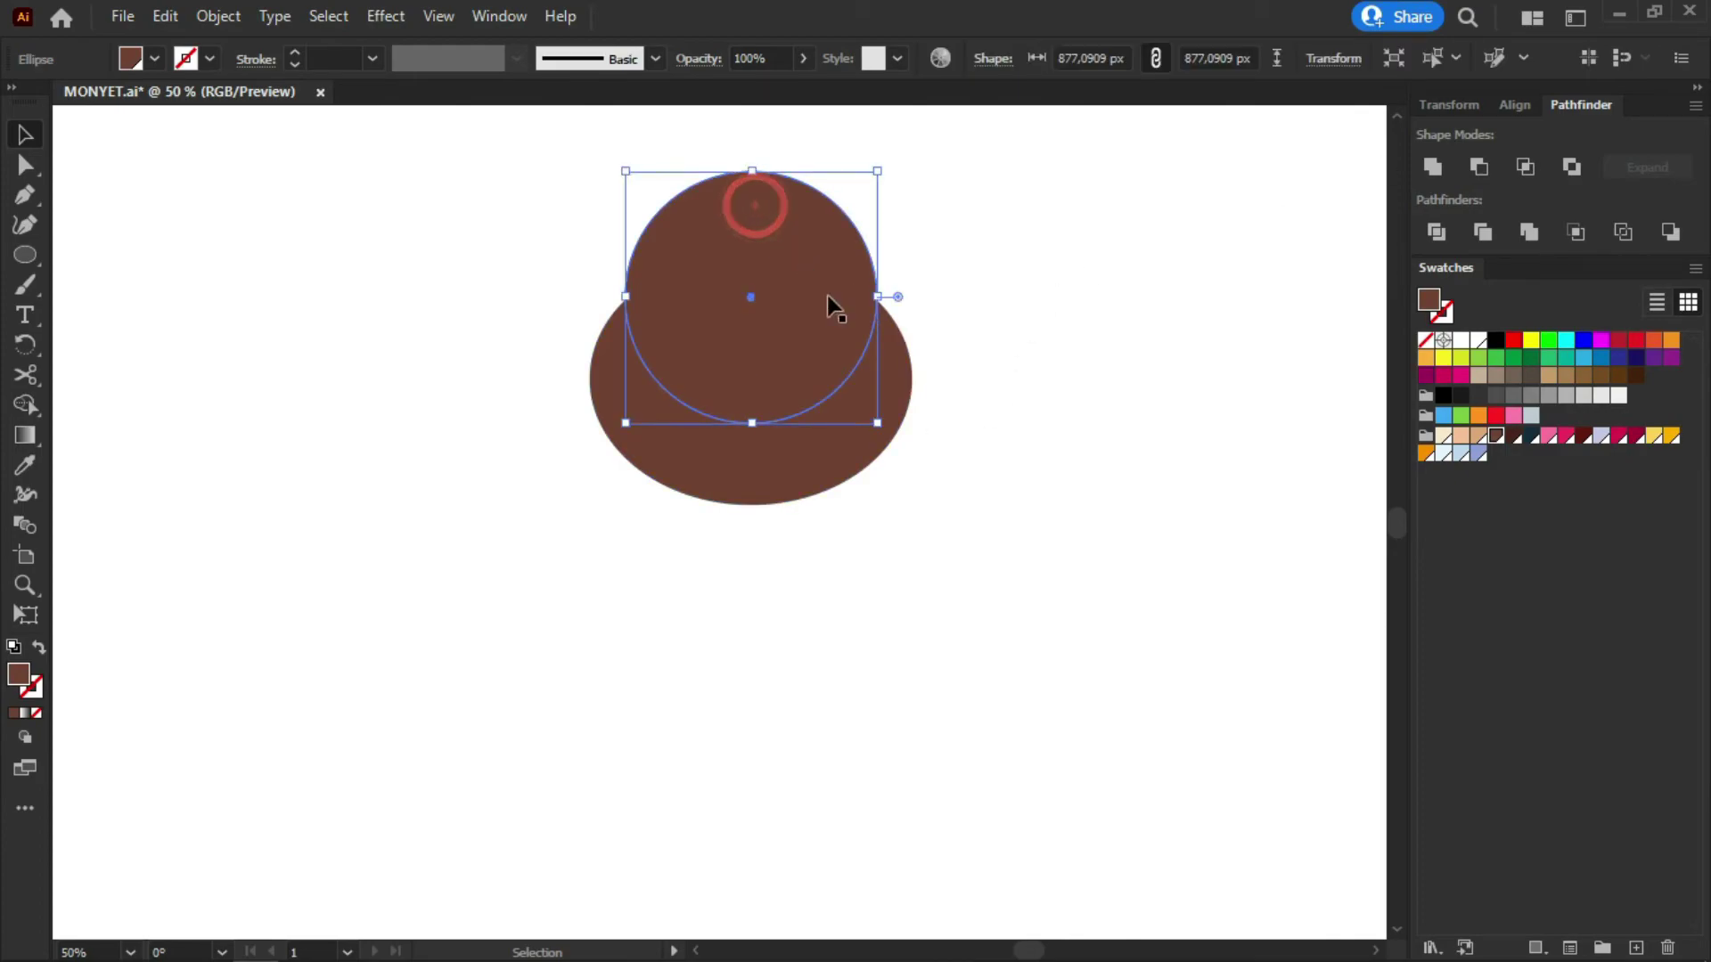
{"action": "left_click", "coordinate": [894, 377], "text": "shift"}
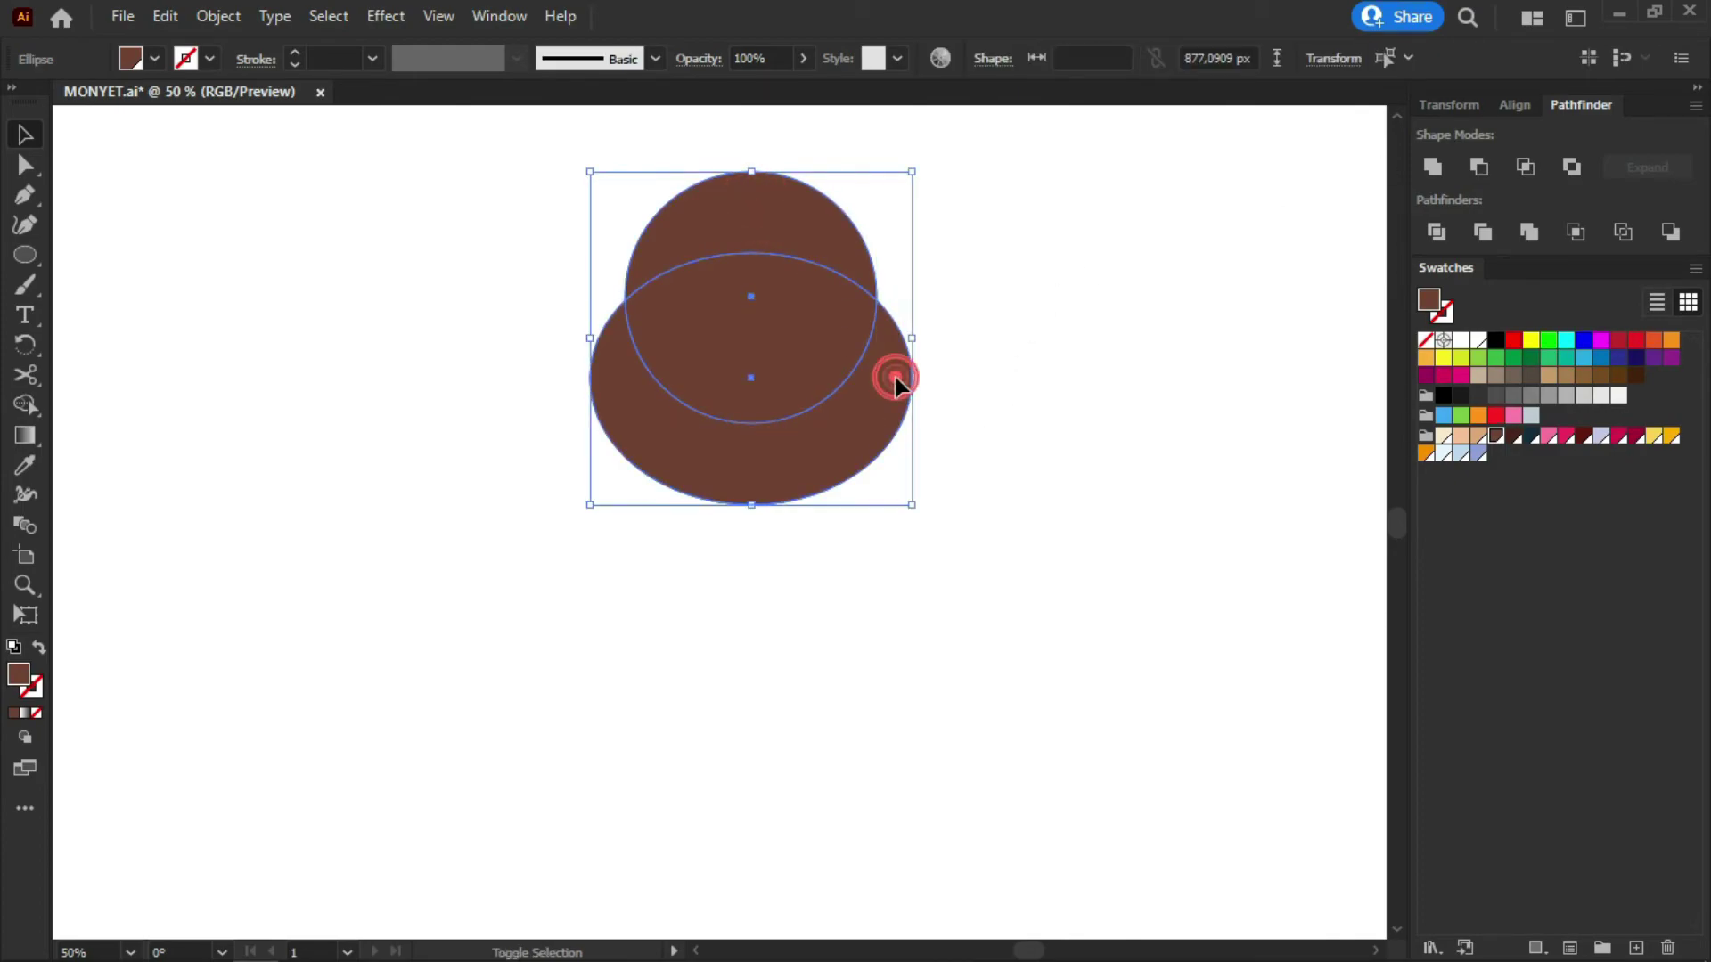
{"action": "left_click", "coordinate": [1436, 160]}
{"action": "left_click", "coordinate": [1085, 312]}
{"action": "left_click", "coordinate": [768, 275]}
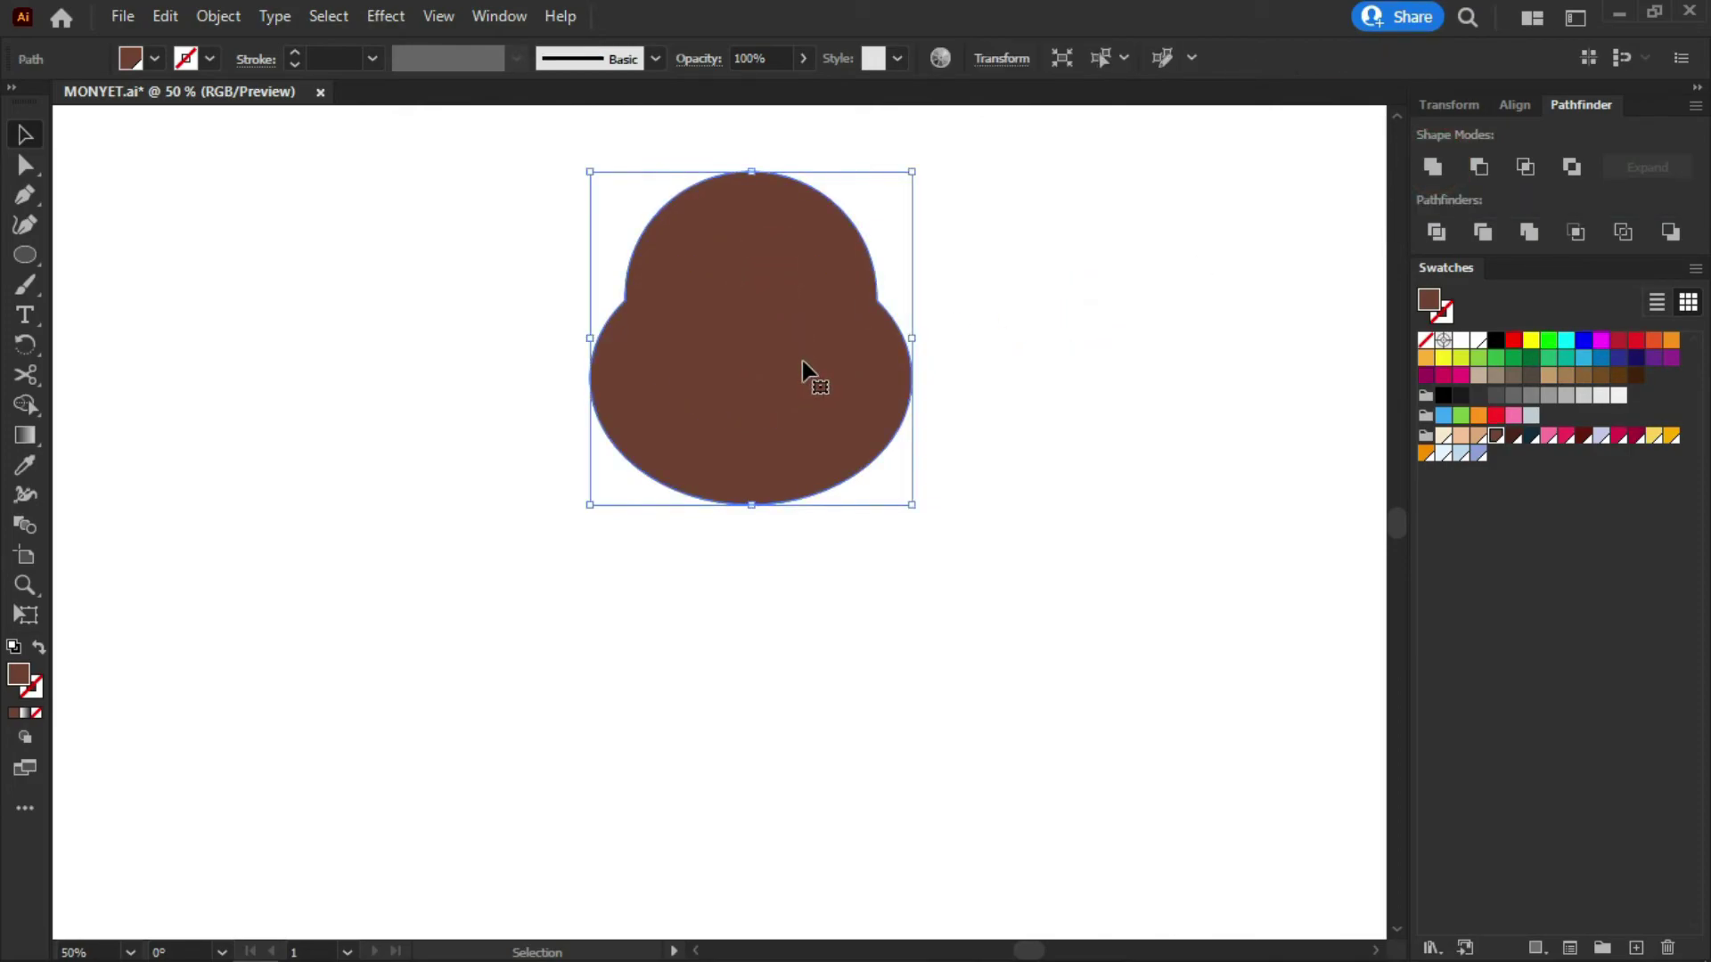
{"action": "left_click", "coordinate": [993, 286]}
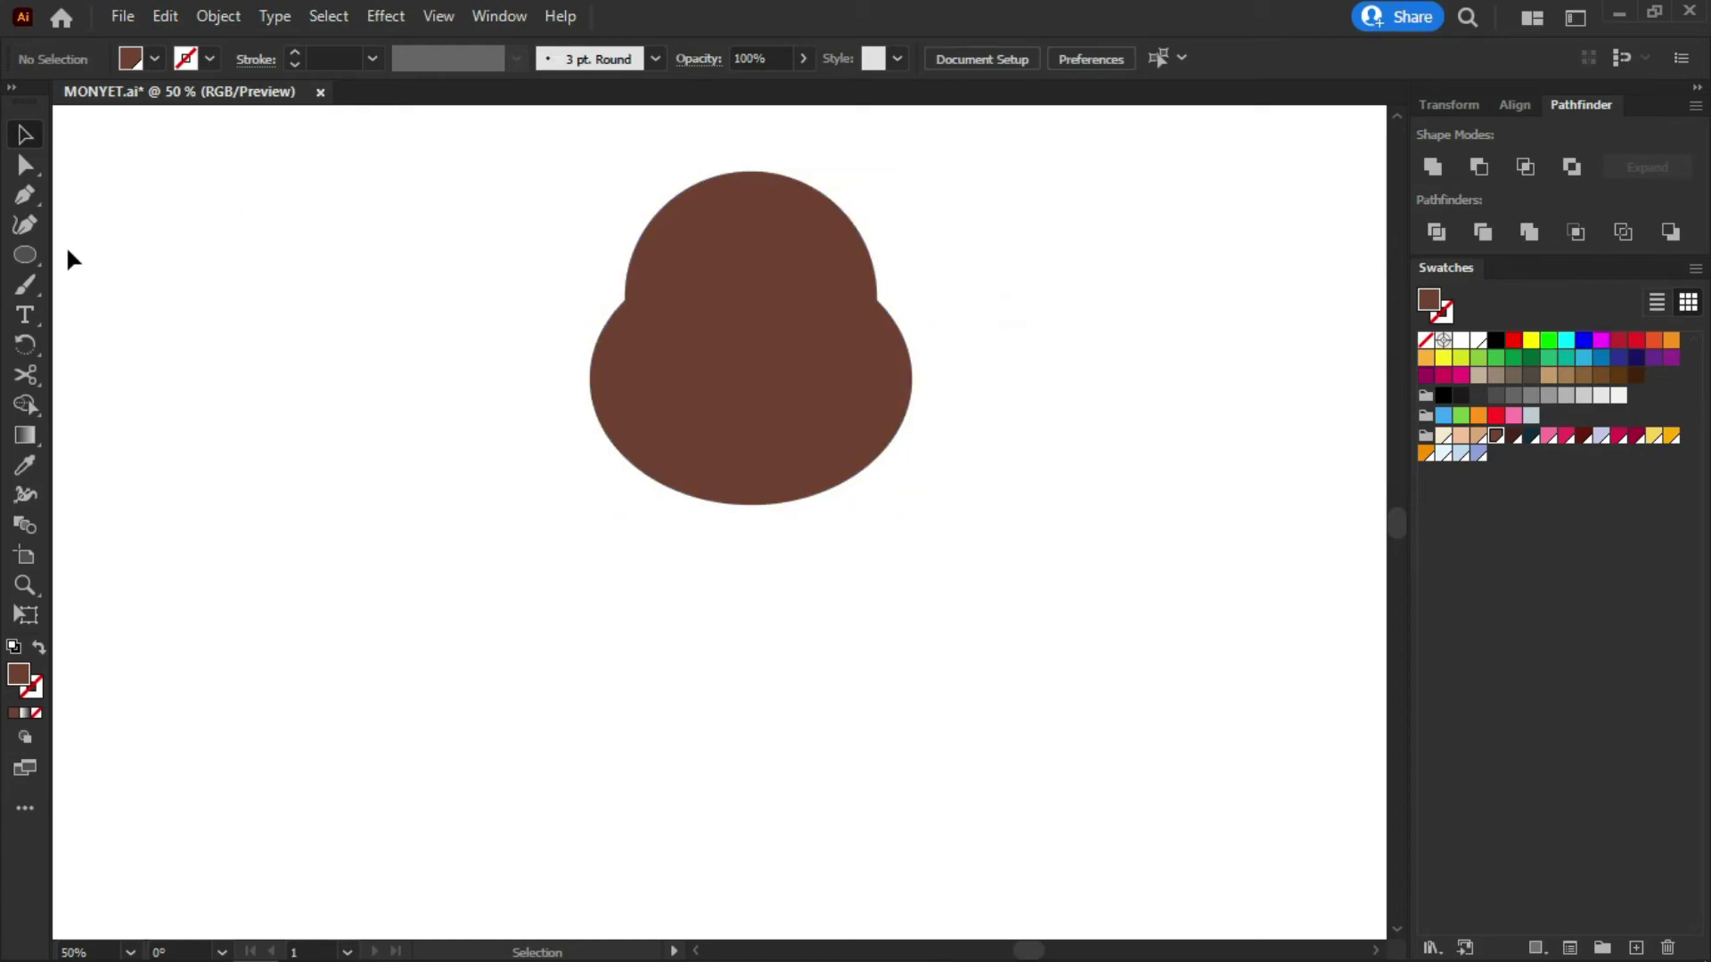
Draw a peach circle without stroke over the left half of the upper head
{"action": "left_click", "coordinate": [1462, 436]}
{"action": "left_click", "coordinate": [23, 255]}
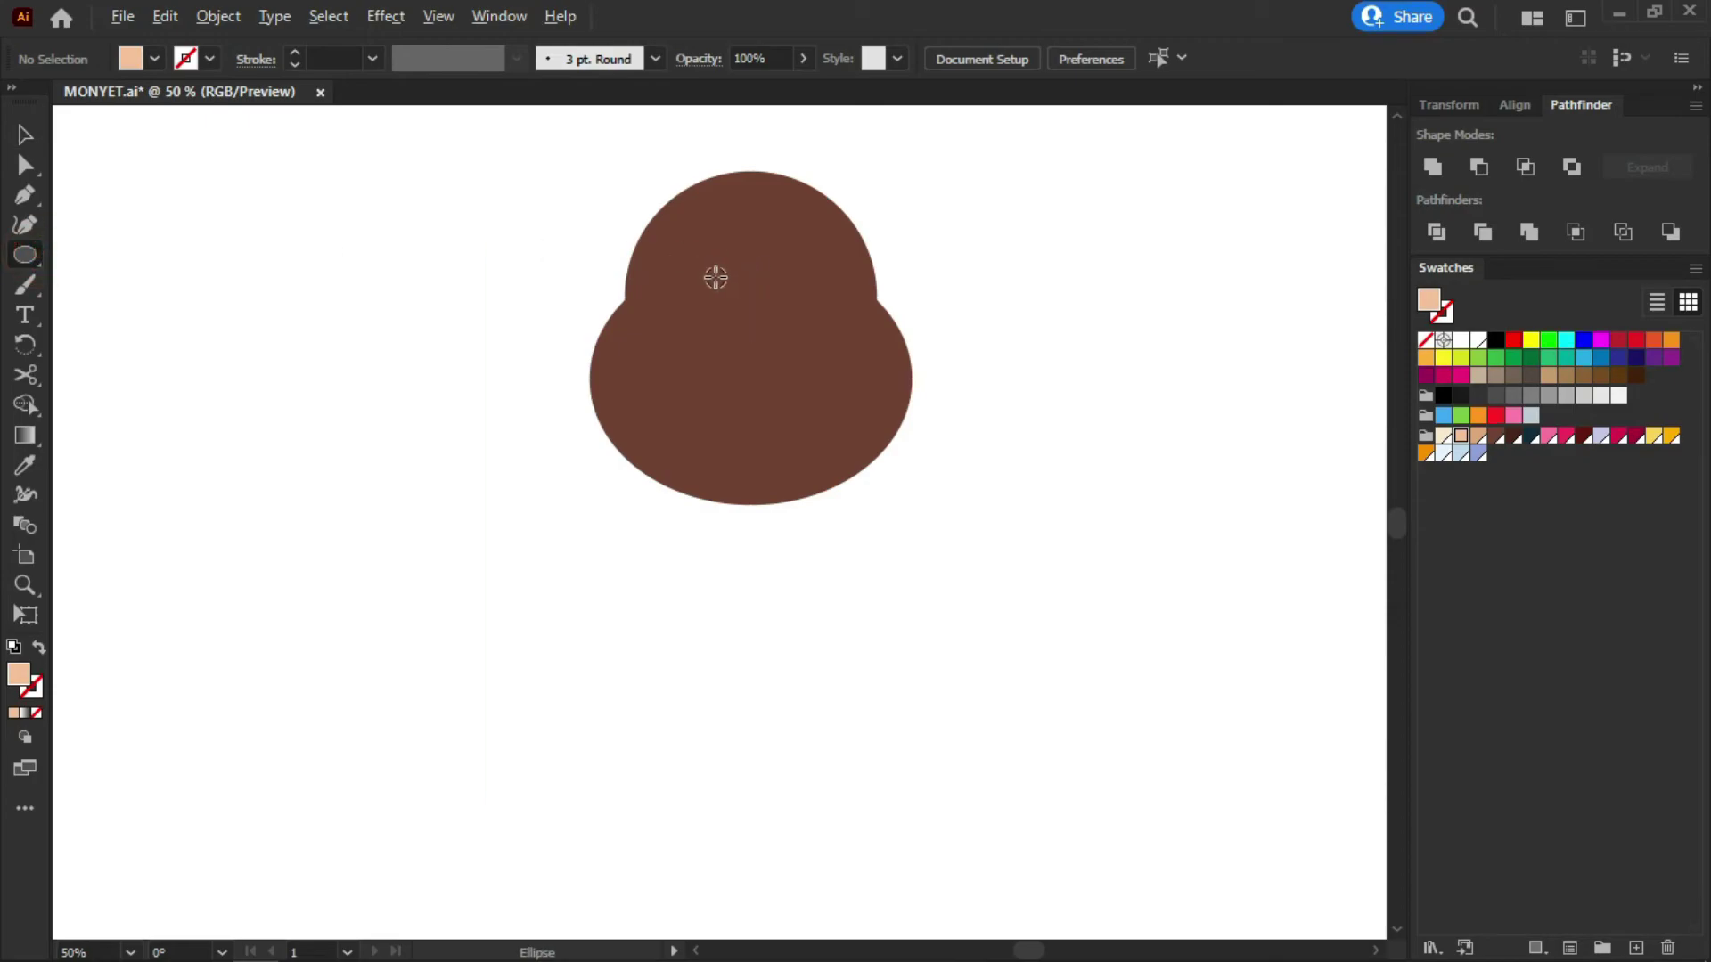
{"action": "mouse_move", "coordinate": [699, 276]}
{"action": "left_mouse_down"}
{"action": "mouse_move", "coordinate": [738, 228]}
{"action": "mouse_move", "coordinate": [727, 276]}
{"action": "mouse_move", "coordinate": [754, 223]}
{"action": "left_mouse_up"}
{"action": "key", "text": "v"}
{"action": "left_click", "coordinate": [891, 167]}
Duplicate the peach circle to the right with an overlap and centre the pair on the head, each circle about 403 px wide
{"action": "left_click_drag", "start_coordinate": [717, 280], "coordinate": [773, 277]}
{"action": "left_click", "coordinate": [687, 272], "text": "shift"}
{"action": "left_click_drag", "start_coordinate": [845, 219], "coordinate": [855, 203]}
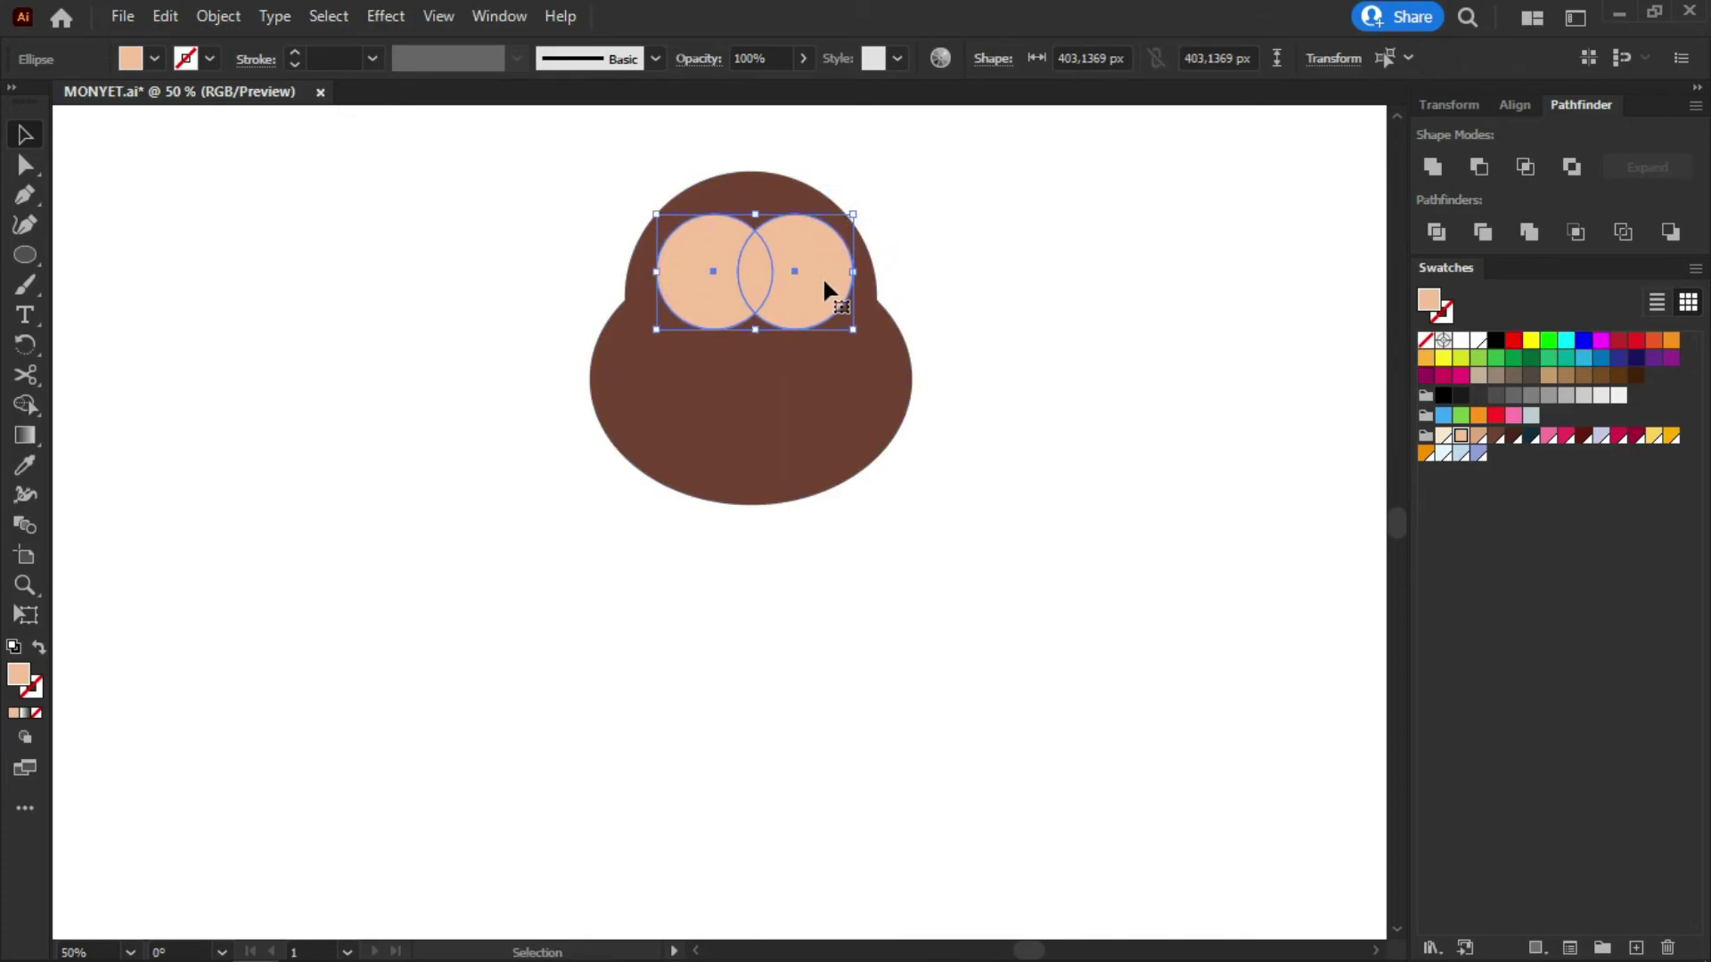
{"action": "left_click_drag", "start_coordinate": [828, 286], "coordinate": [817, 283]}
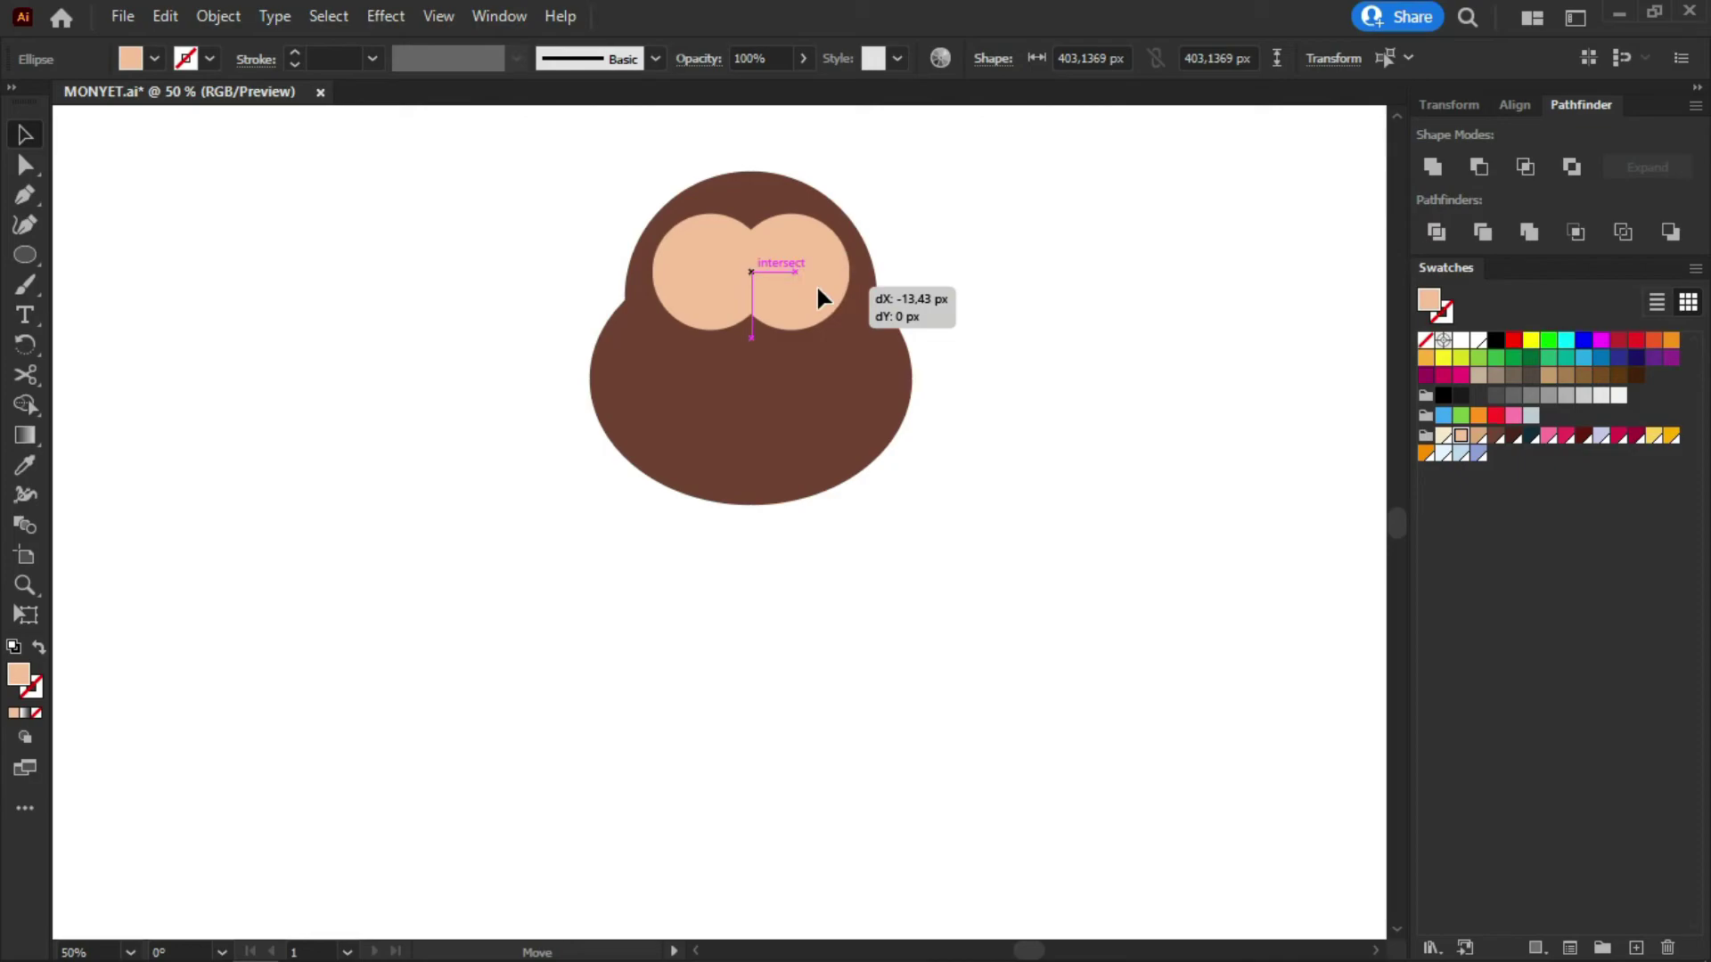
{"action": "left_click_drag", "start_coordinate": [818, 285], "coordinate": [818, 285]}
{"action": "left_click", "coordinate": [1001, 248]}
Enlarge both peach circles together from their centre to about 429 px each
{"action": "left_click", "coordinate": [781, 259]}
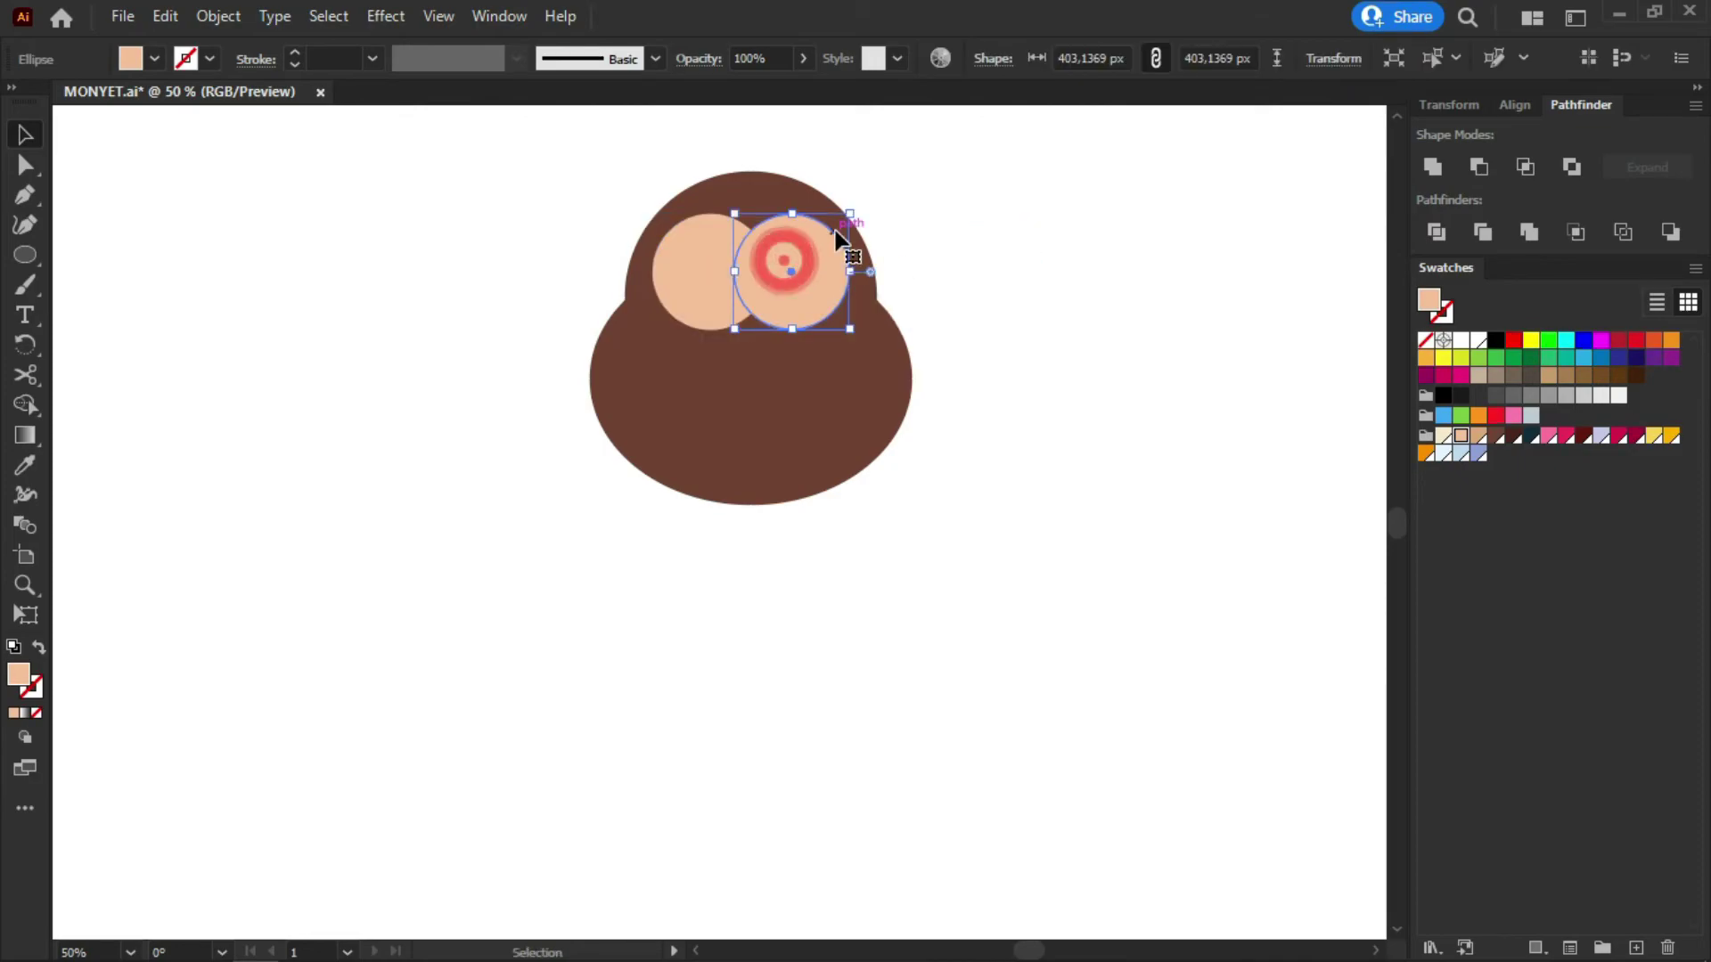
{"action": "left_click", "coordinate": [707, 278], "text": "shift"}
{"action": "left_click_drag", "start_coordinate": [849, 214], "coordinate": [855, 211]}
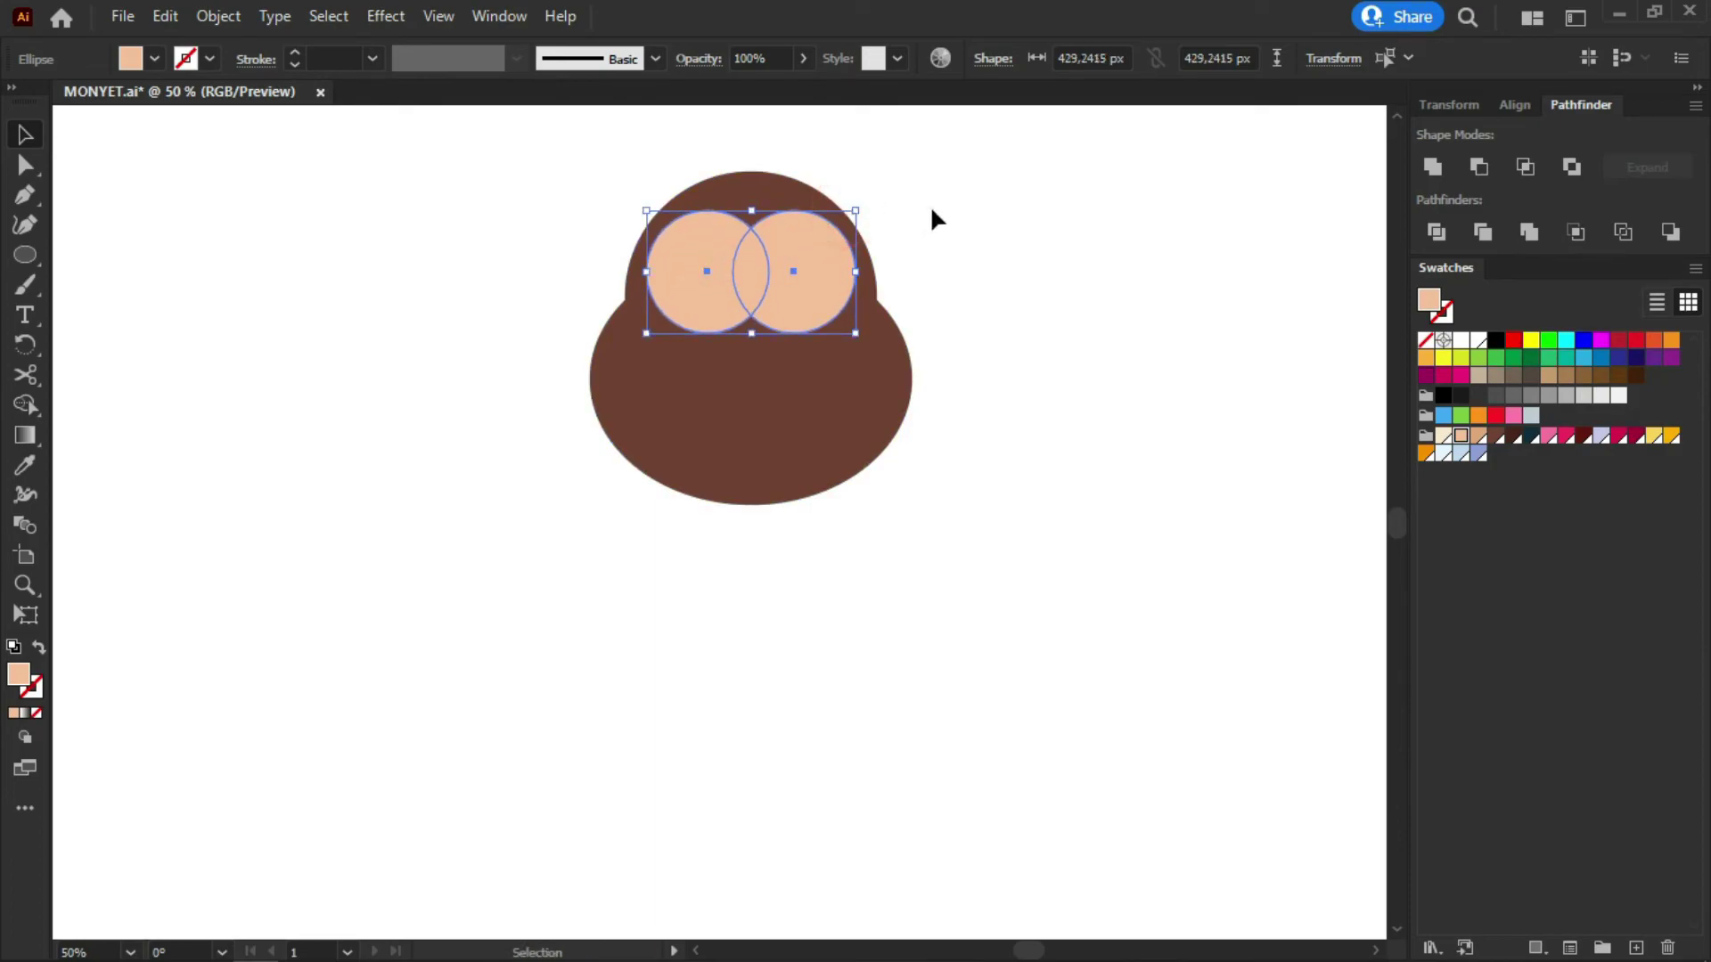
{"action": "left_click", "coordinate": [935, 218]}
Bring the two peach circles slightly closer together and unite them into one shape
{"action": "left_click", "coordinate": [821, 275]}
{"action": "left_click", "coordinate": [976, 239]}
{"action": "left_click", "coordinate": [696, 272], "text": "shift"}
{"action": "left_click", "coordinate": [802, 273], "text": "shift"}
{"action": "left_click_drag", "start_coordinate": [775, 305], "coordinate": [783, 310]}
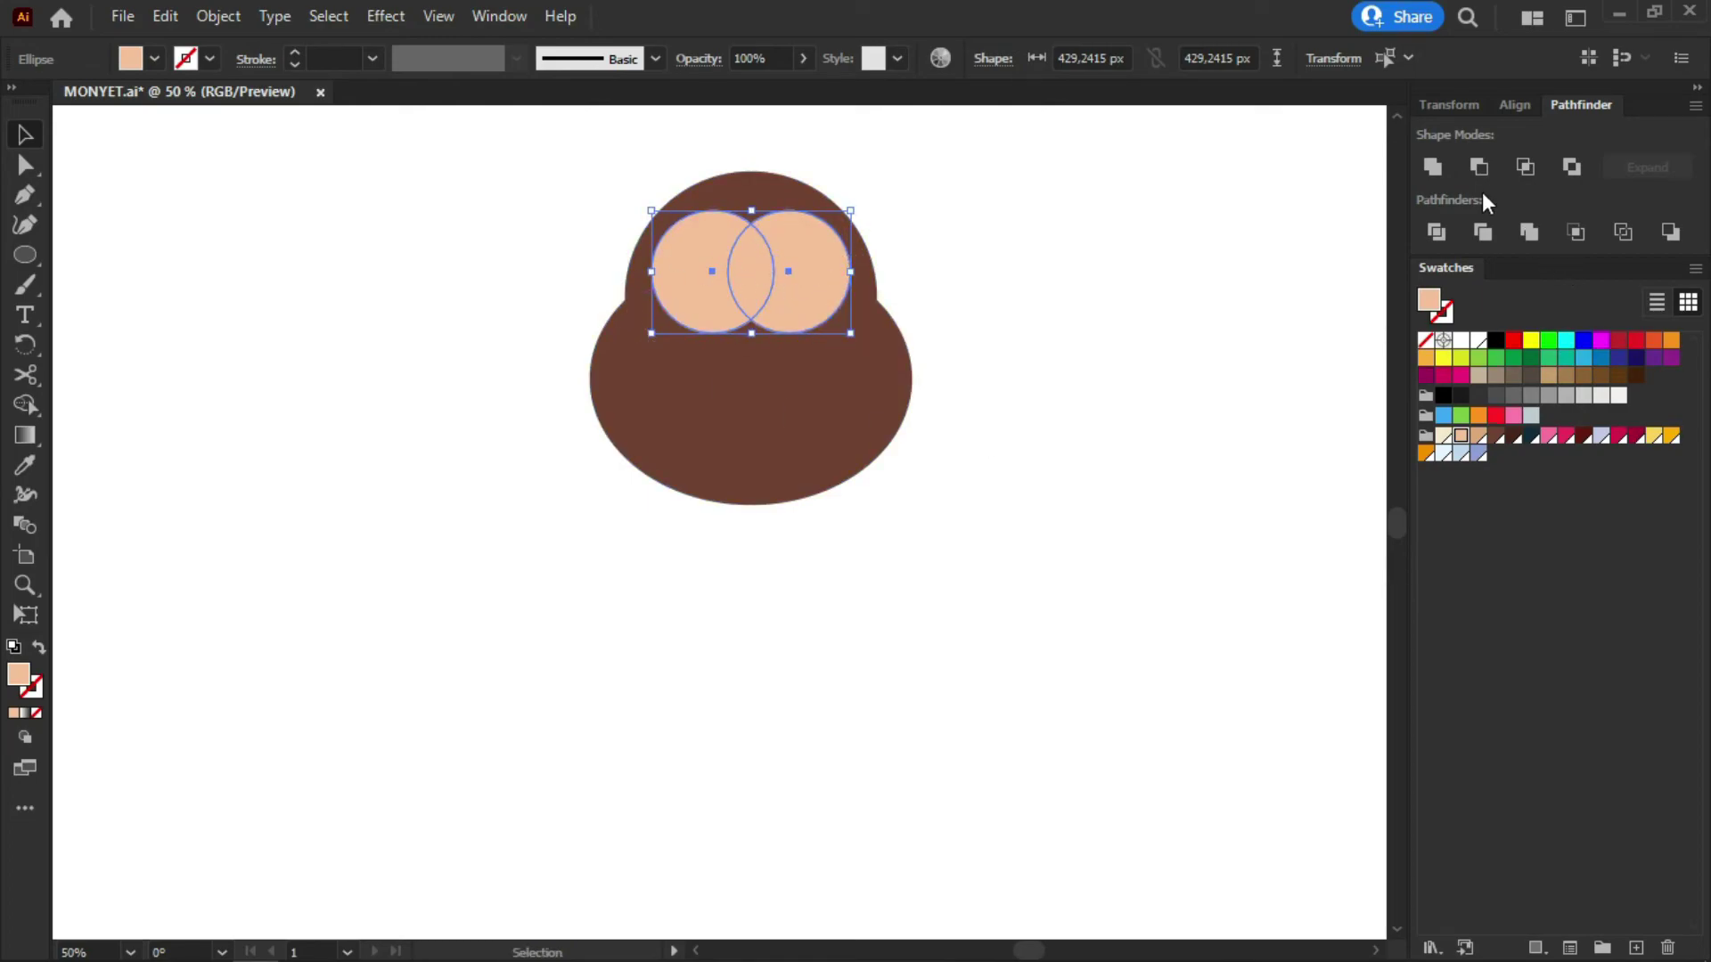
{"action": "left_click", "coordinate": [1432, 167]}
{"action": "left_click", "coordinate": [1102, 276]}
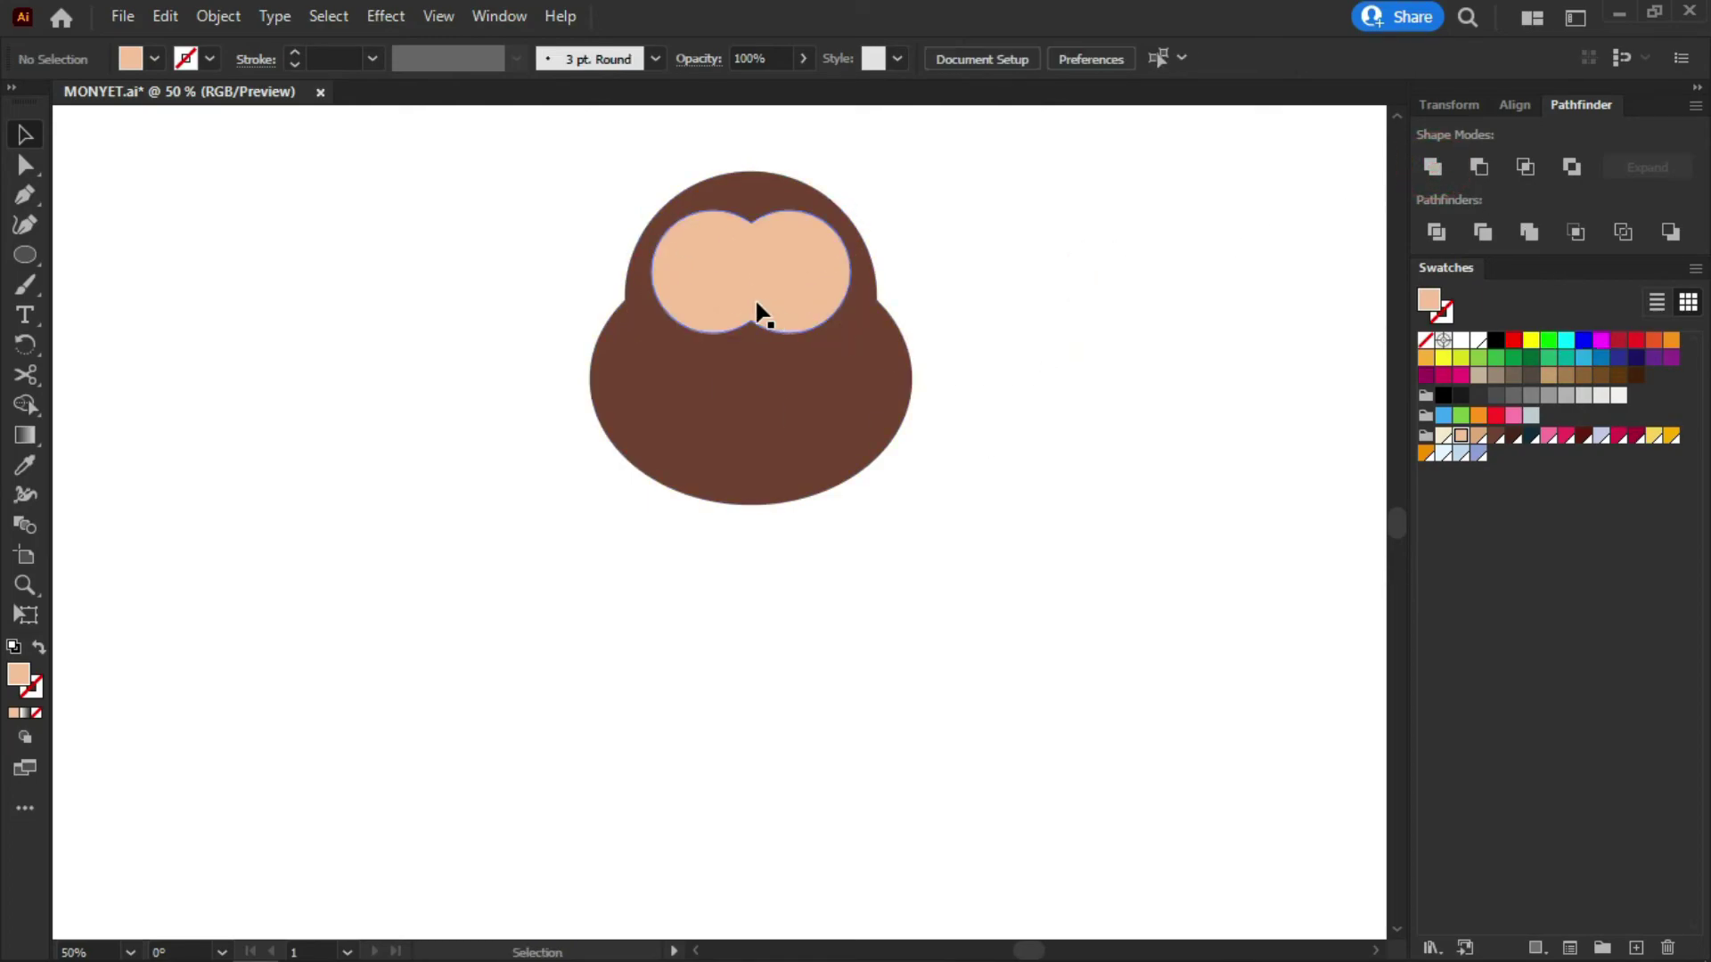
Draw a peach ellipse about 890 by 672 px over the lower part of the head
{"action": "left_click", "coordinate": [24, 256]}
{"action": "mouse_move", "coordinate": [643, 317]}
{"action": "left_mouse_down"}
{"action": "mouse_move", "coordinate": [752, 361]}
{"action": "mouse_move", "coordinate": [810, 440]}
{"action": "mouse_move", "coordinate": [880, 486]}
{"action": "left_mouse_up"}
{"action": "key", "text": "v"}
{"action": "left_click_drag", "start_coordinate": [643, 400], "coordinate": [623, 395]}
{"action": "left_click_drag", "start_coordinate": [754, 317], "coordinate": [753, 301]}
{"action": "left_click_drag", "start_coordinate": [755, 486], "coordinate": [750, 492]}
{"action": "left_click", "coordinate": [989, 474]}
Widen the peach ellipse from its centre to 960 px and shift it slightly up
{"action": "left_click", "coordinate": [818, 400]}
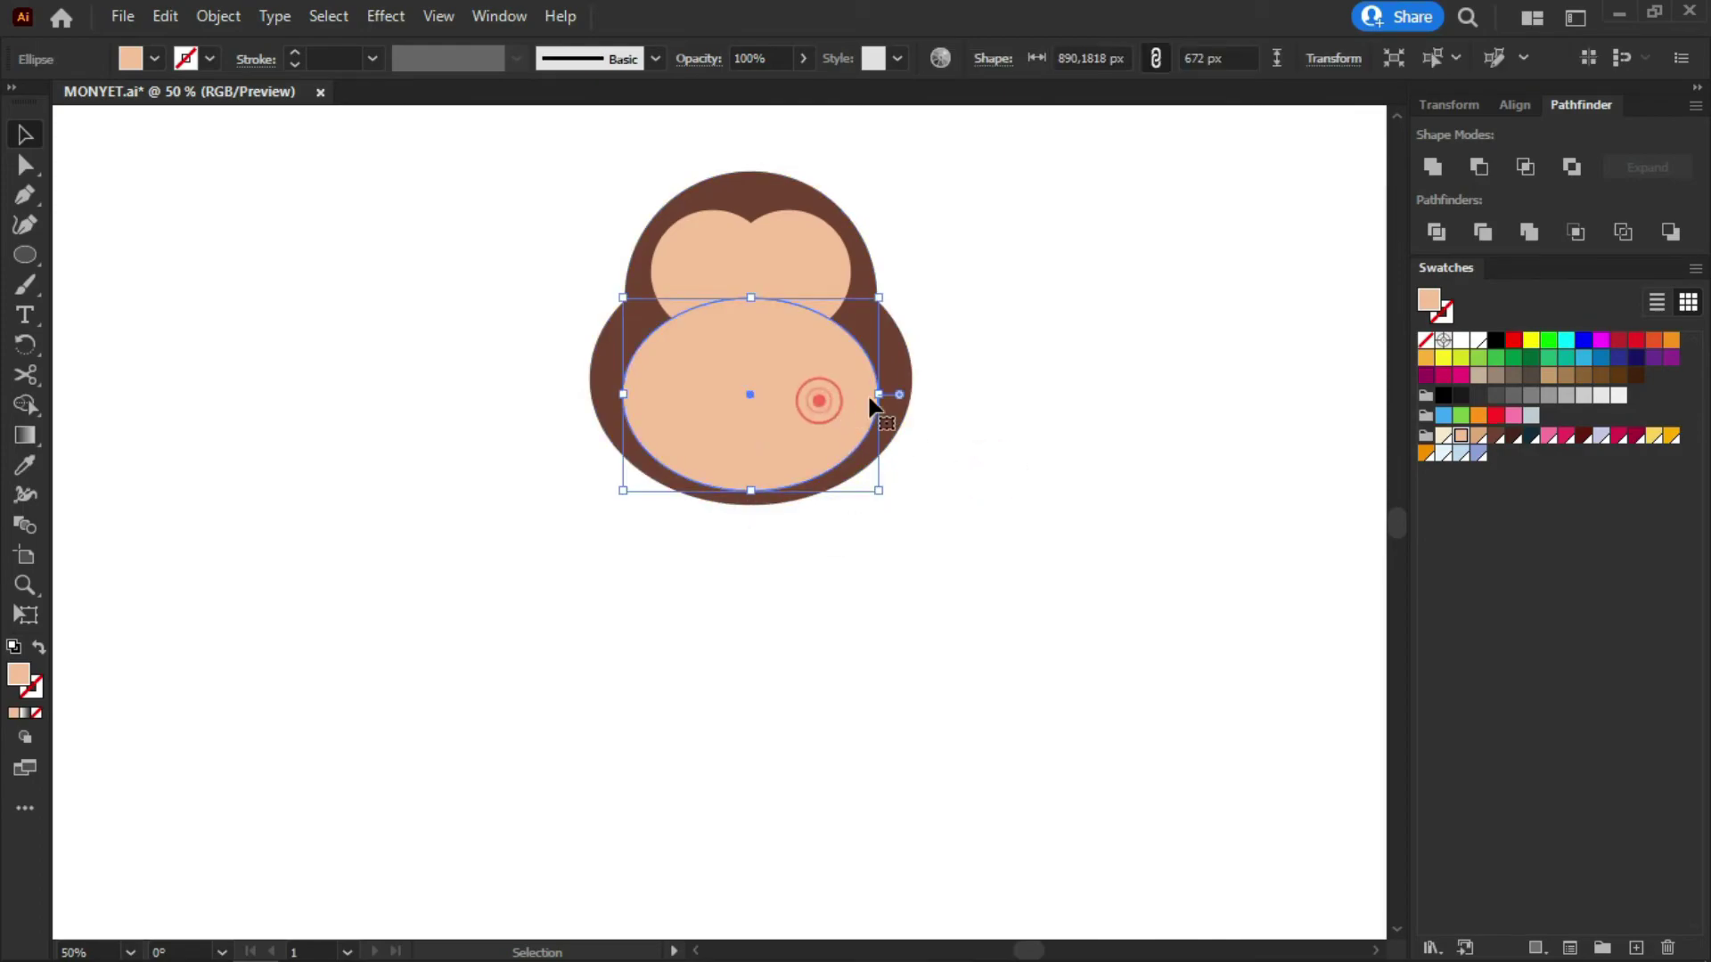
{"action": "left_click_drag", "start_coordinate": [879, 393], "coordinate": [934, 403]}
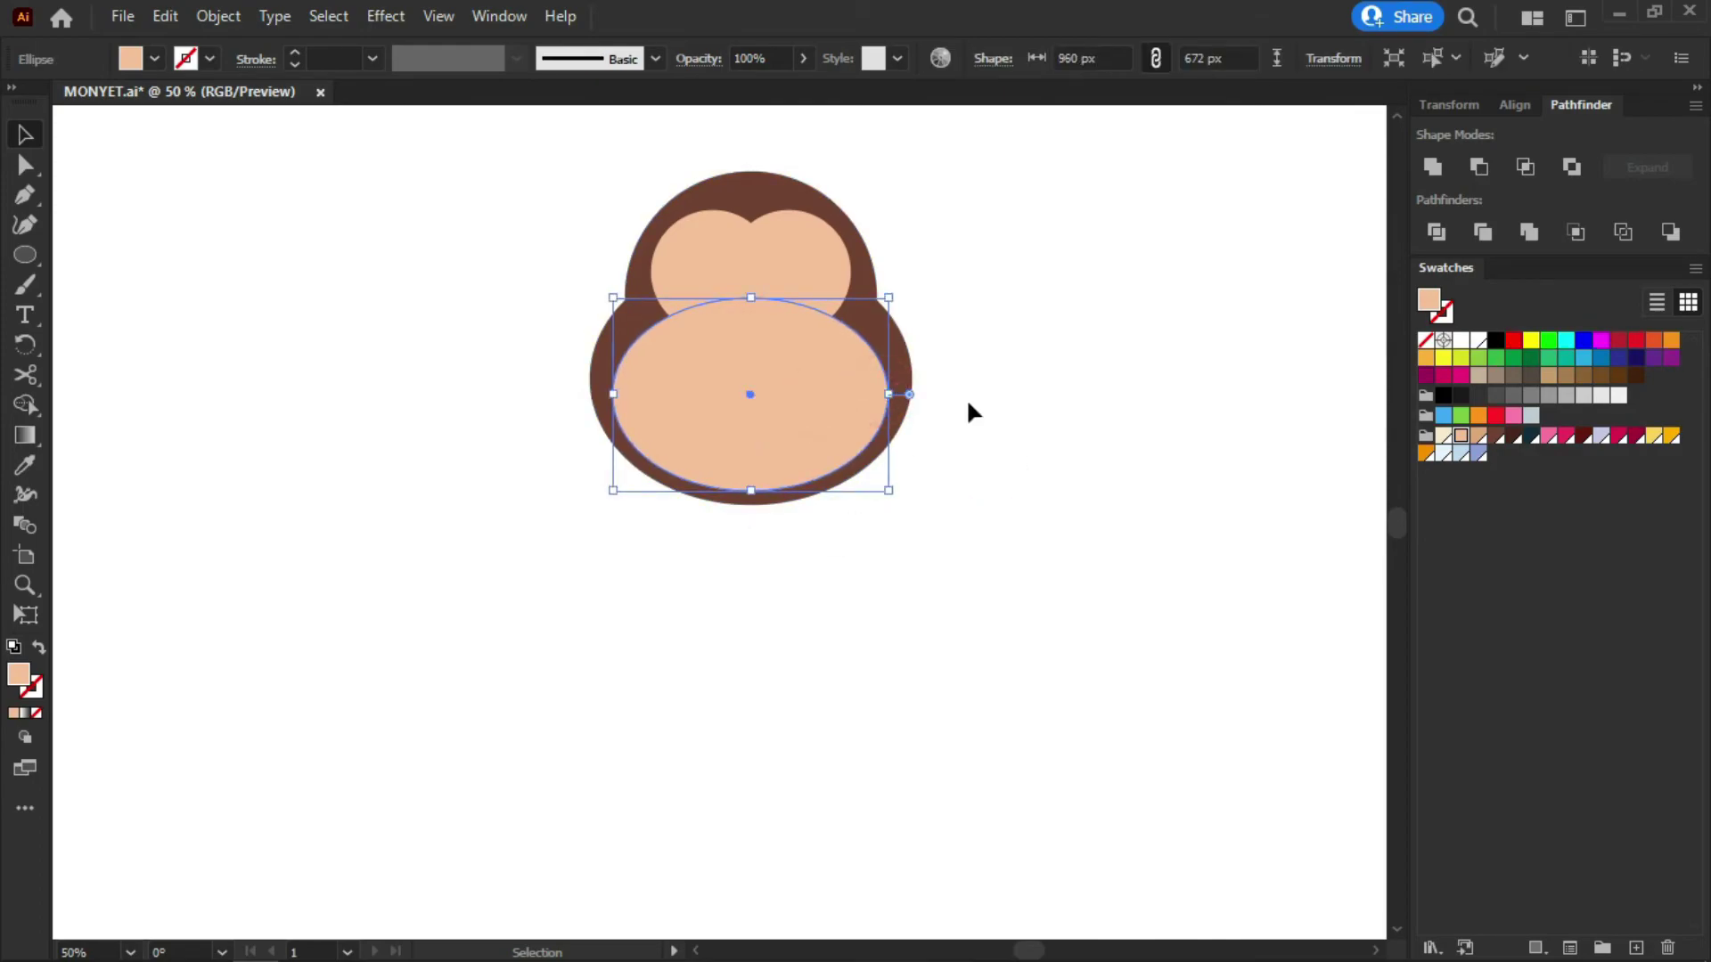
{"action": "left_click", "coordinate": [1012, 401]}
{"action": "left_click", "coordinate": [793, 405]}
{"action": "left_click", "coordinate": [1007, 388]}
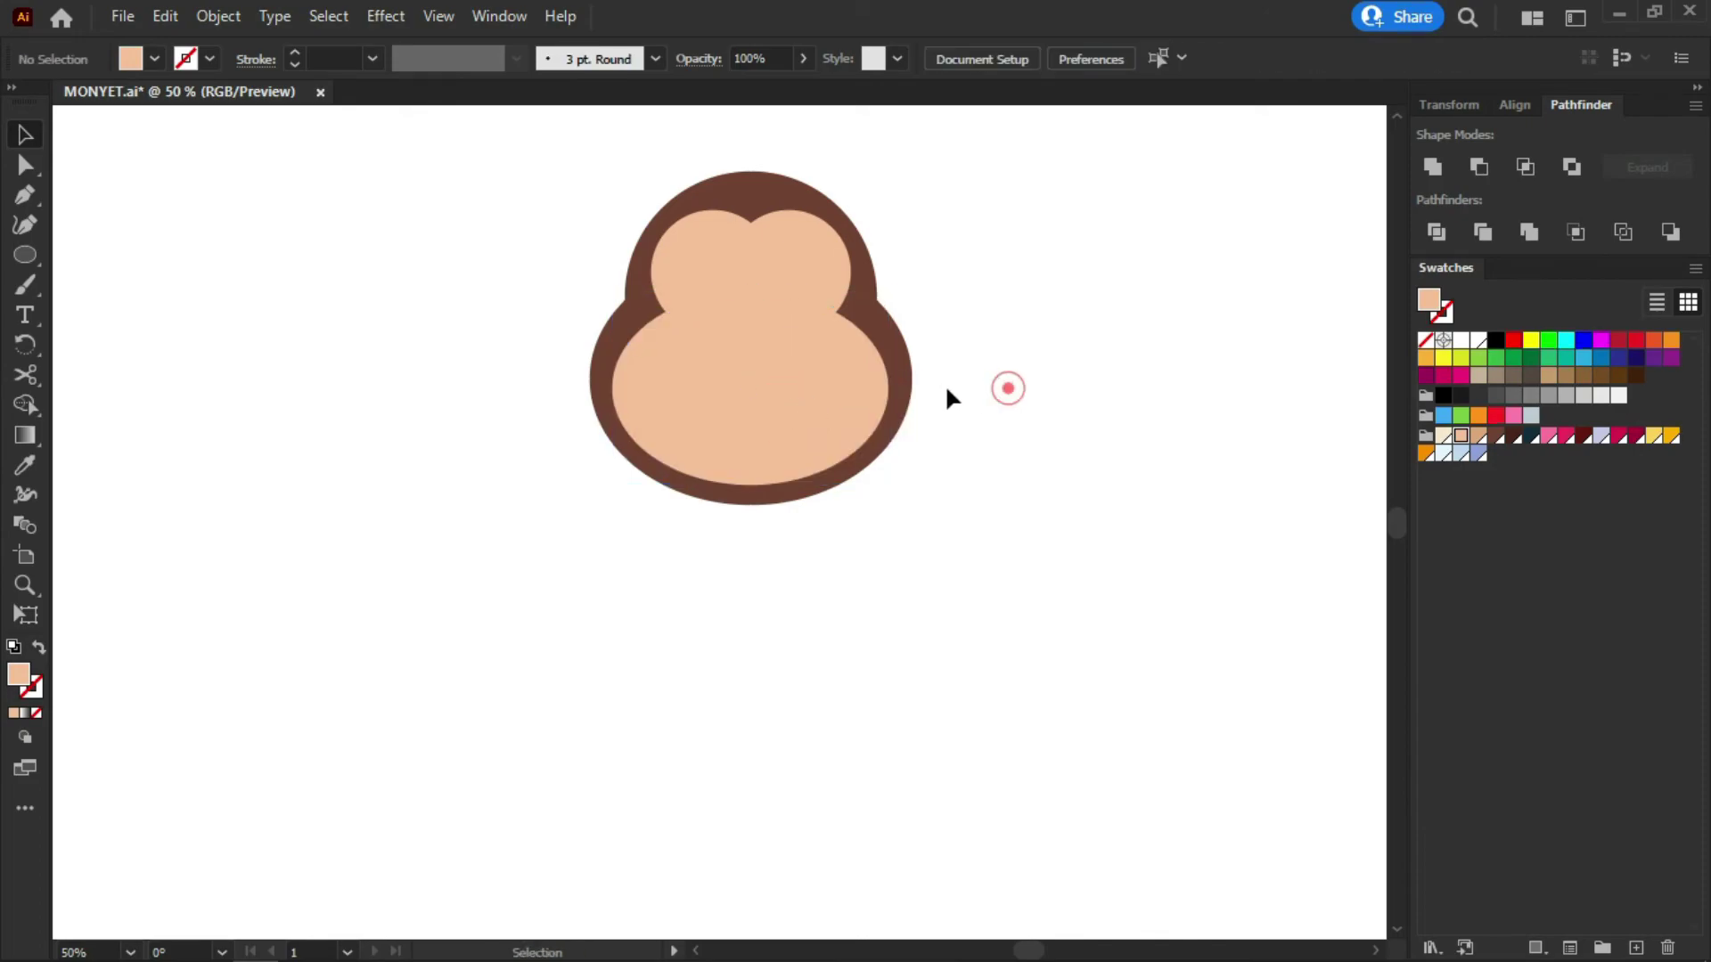
Align the centres of the two peach face shapes horizontally and unite them into one face
{"action": "left_click", "coordinate": [794, 389]}
{"action": "left_click", "coordinate": [793, 249]}
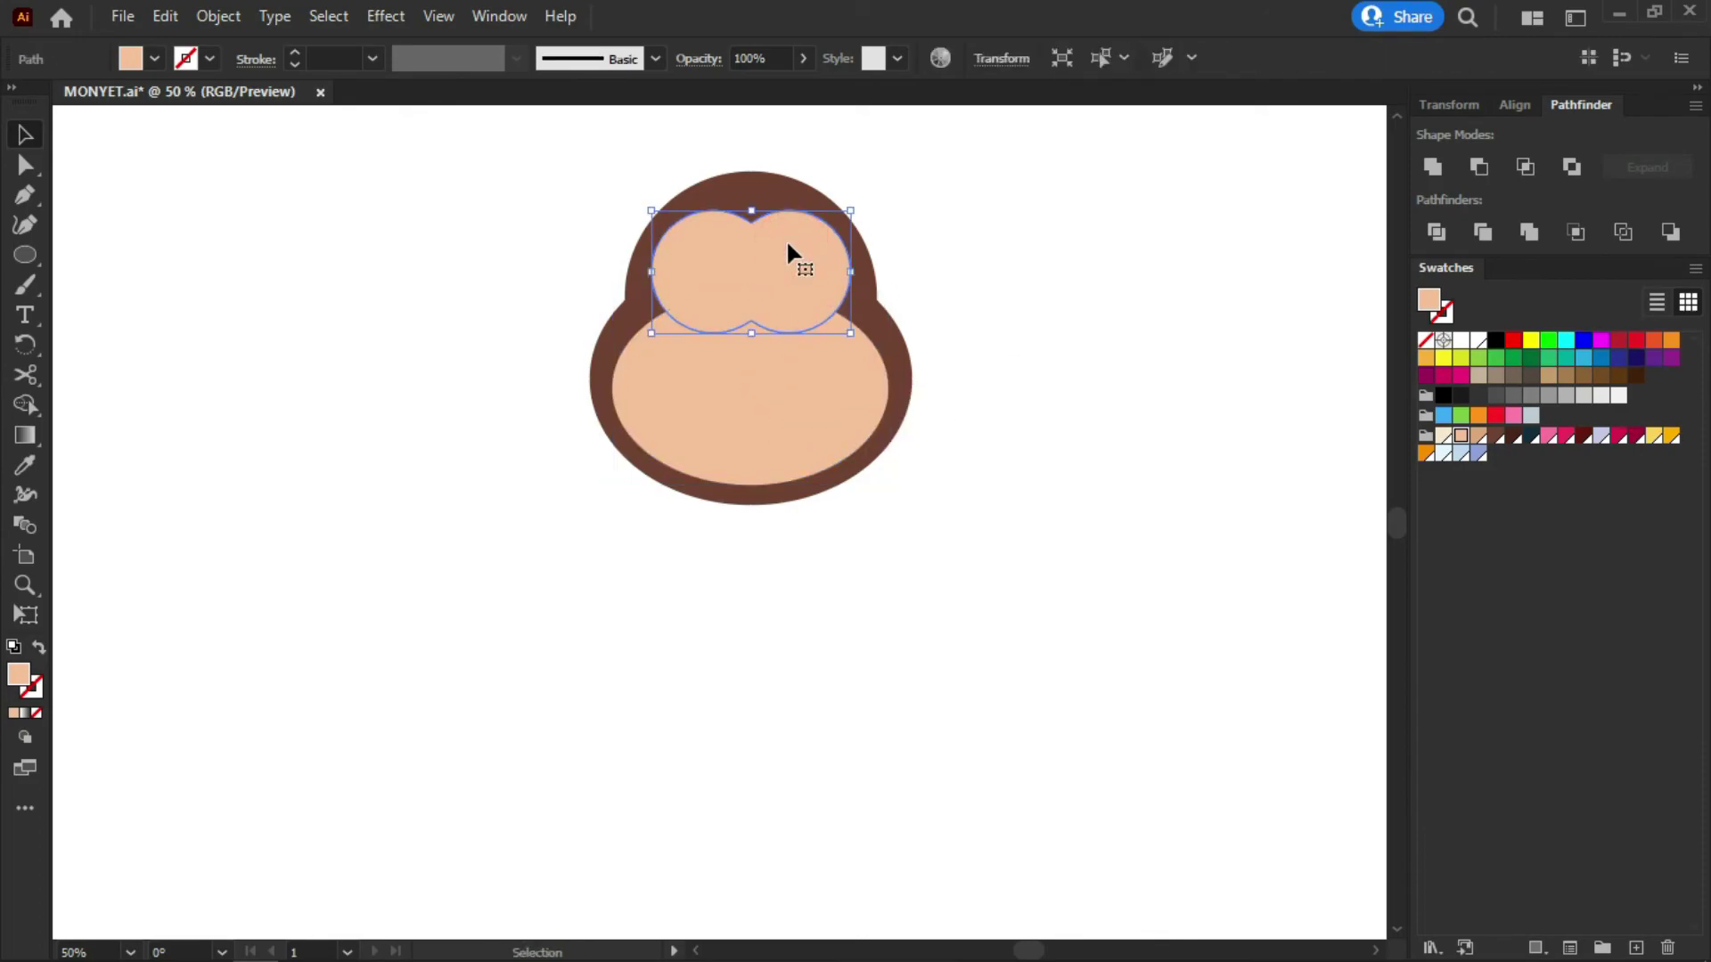
{"action": "left_click", "coordinate": [783, 367], "text": "shift"}
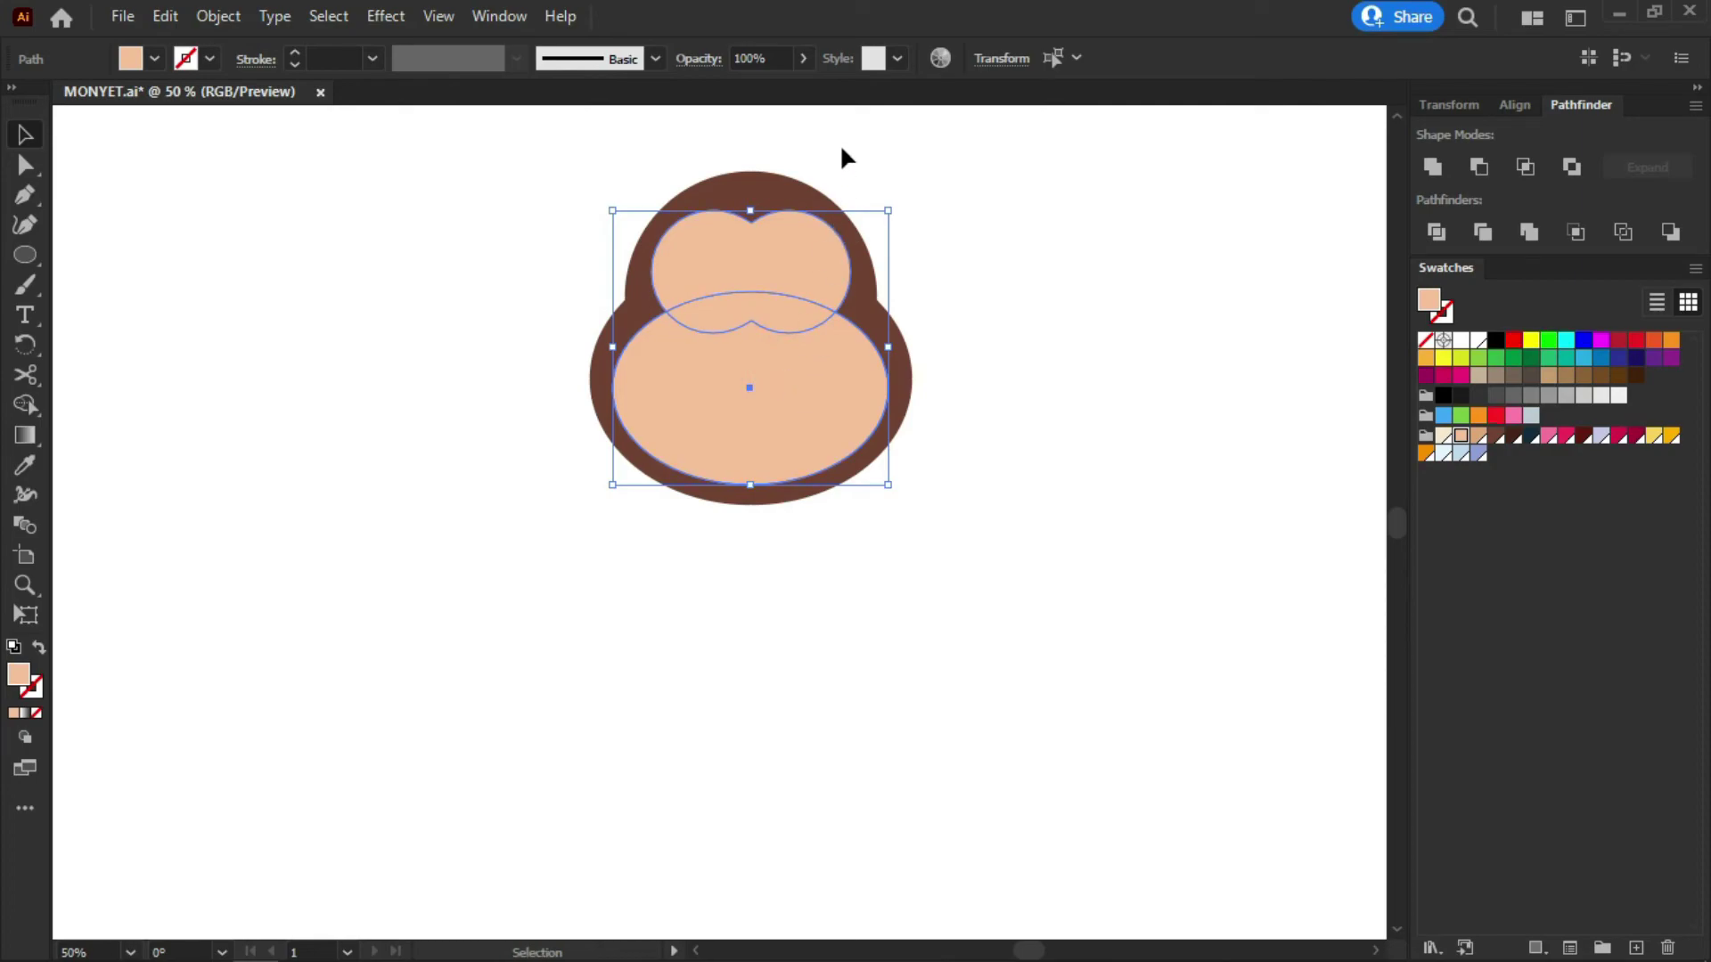
{"action": "left_click", "coordinate": [1495, 104]}
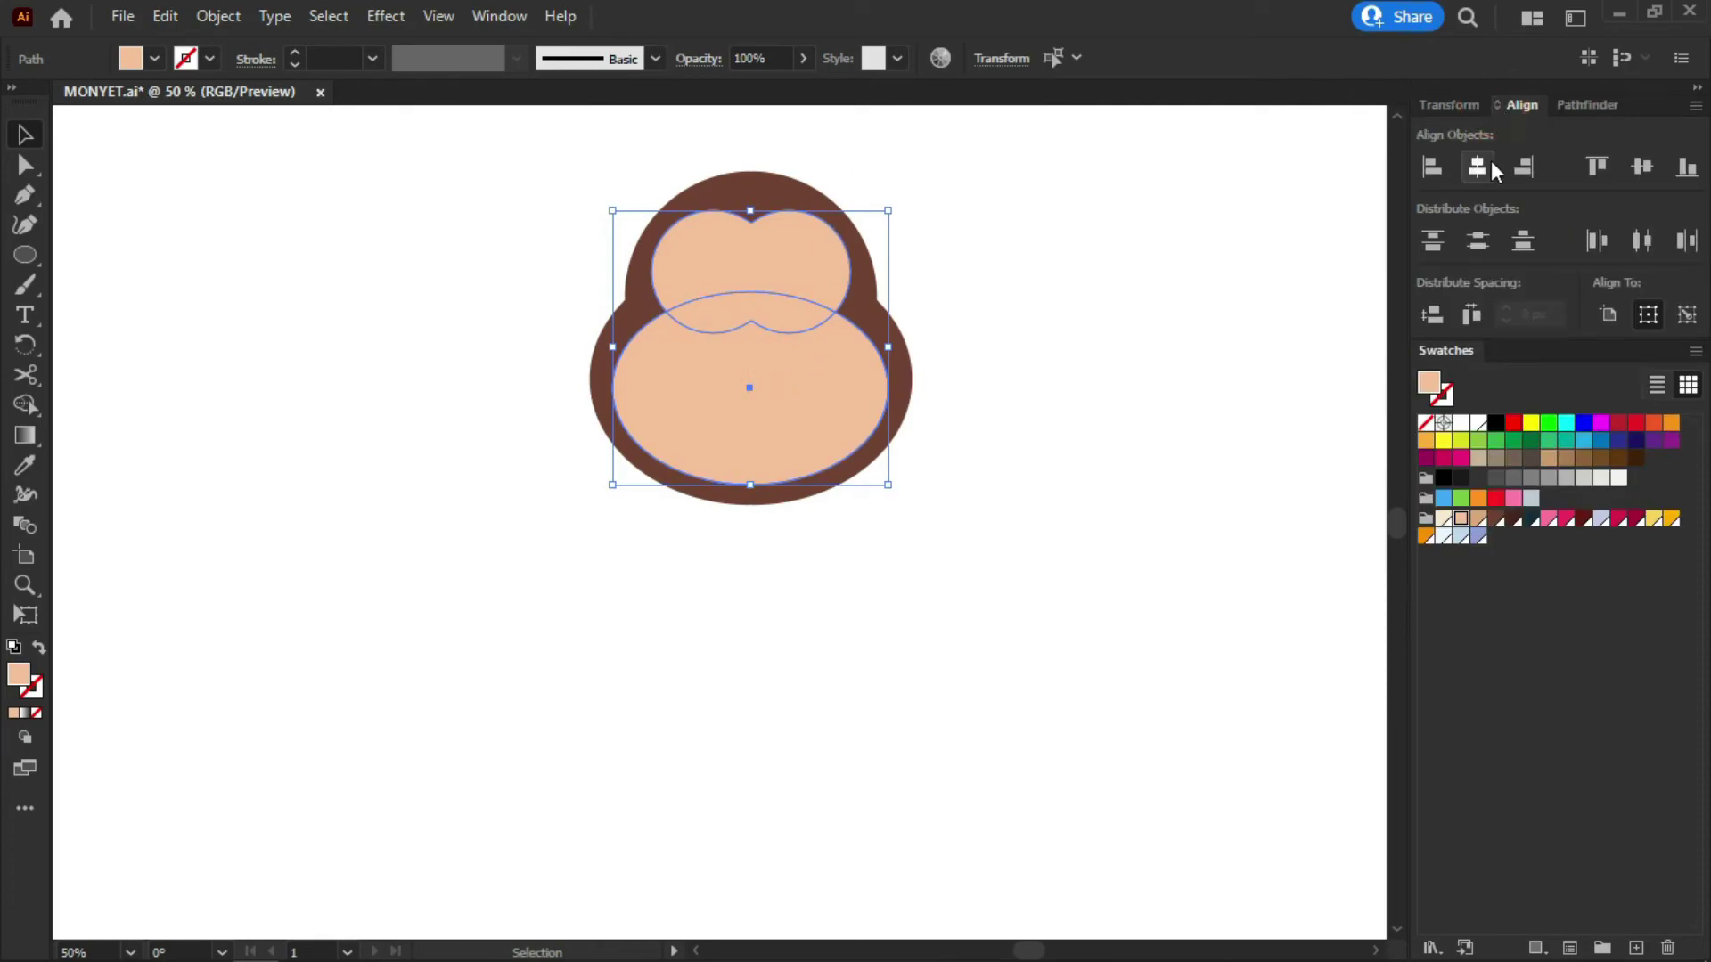
{"action": "left_click", "coordinate": [1476, 167]}
{"action": "left_click", "coordinate": [1575, 103]}
{"action": "left_click", "coordinate": [1431, 166]}
{"action": "left_click", "coordinate": [1131, 215]}
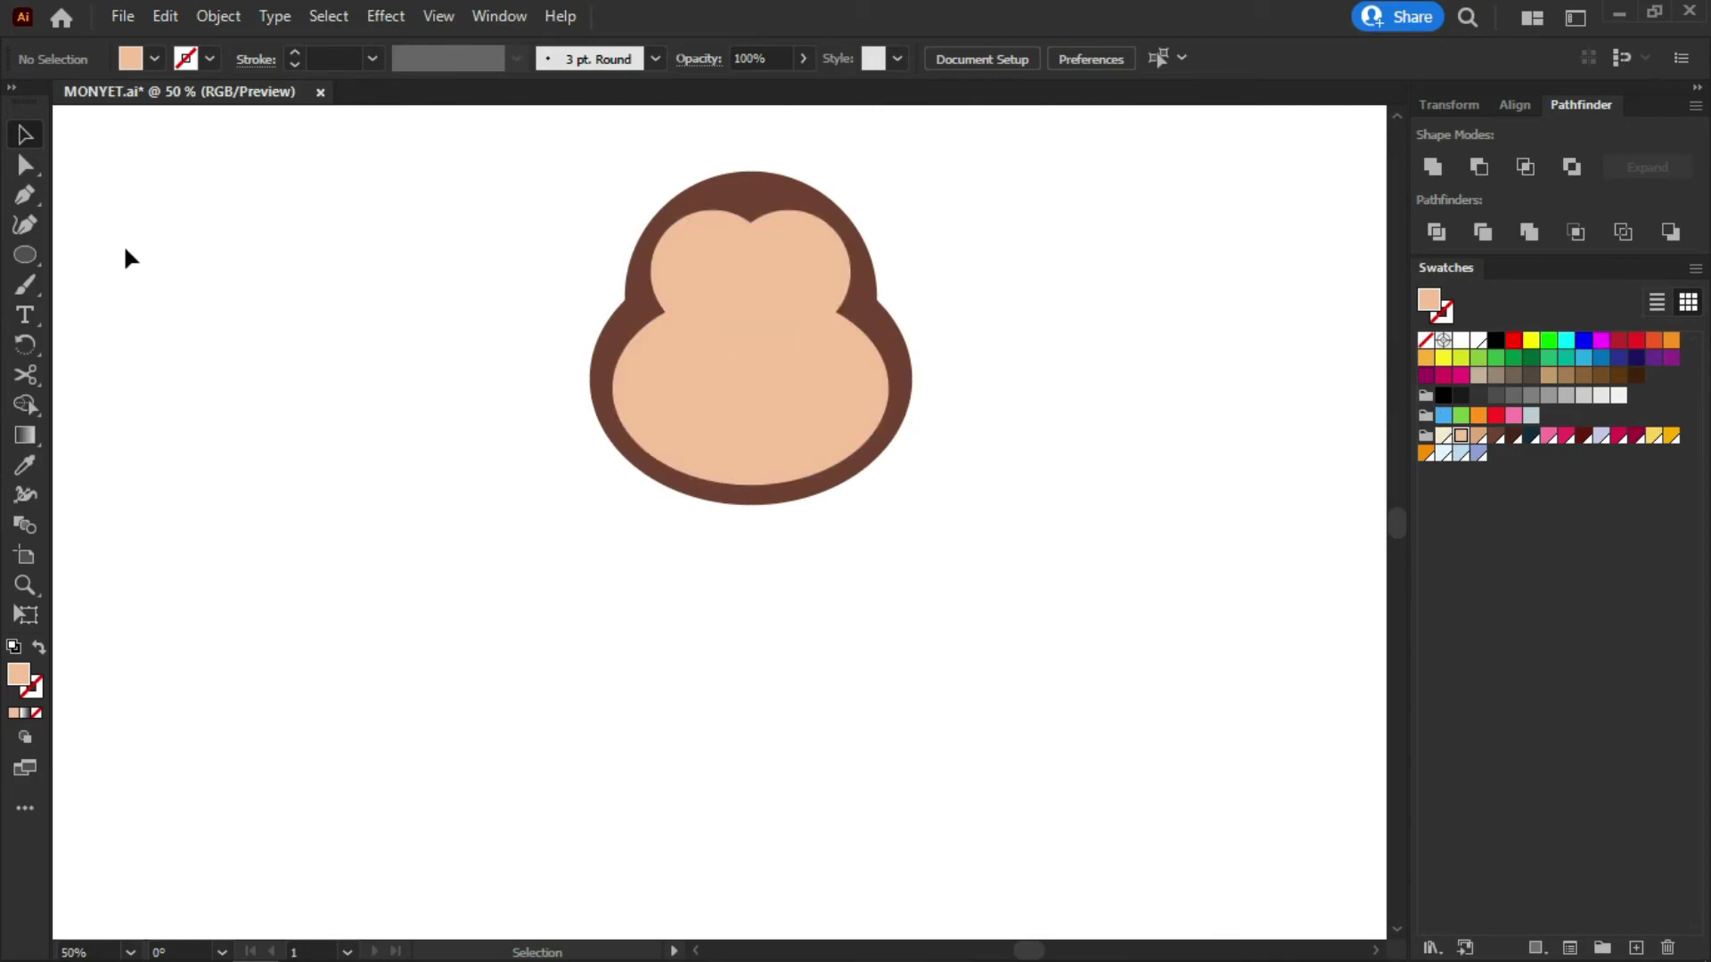
Draw a circle about 436 px wide over the left side of the face and fill it with the canvas white
{"action": "left_click", "coordinate": [24, 255]}
{"action": "left_click_drag", "start_coordinate": [708, 309], "coordinate": [753, 252]}
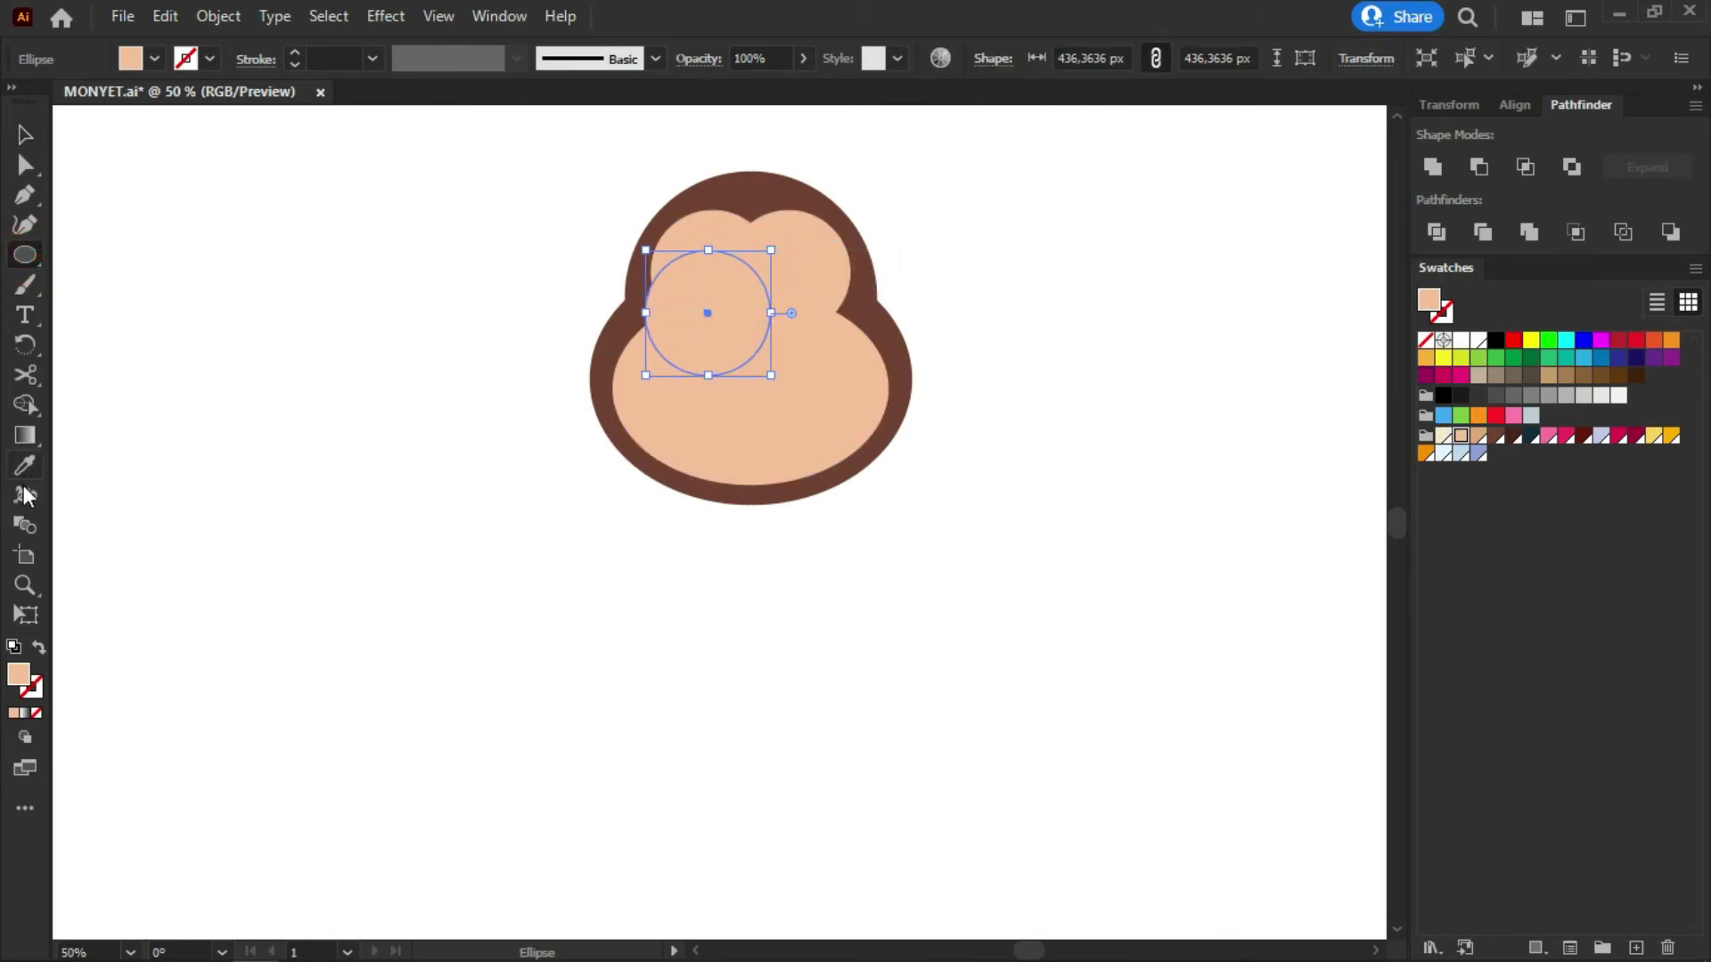
{"action": "left_click", "coordinate": [16, 473]}
{"action": "left_click", "coordinate": [426, 296]}
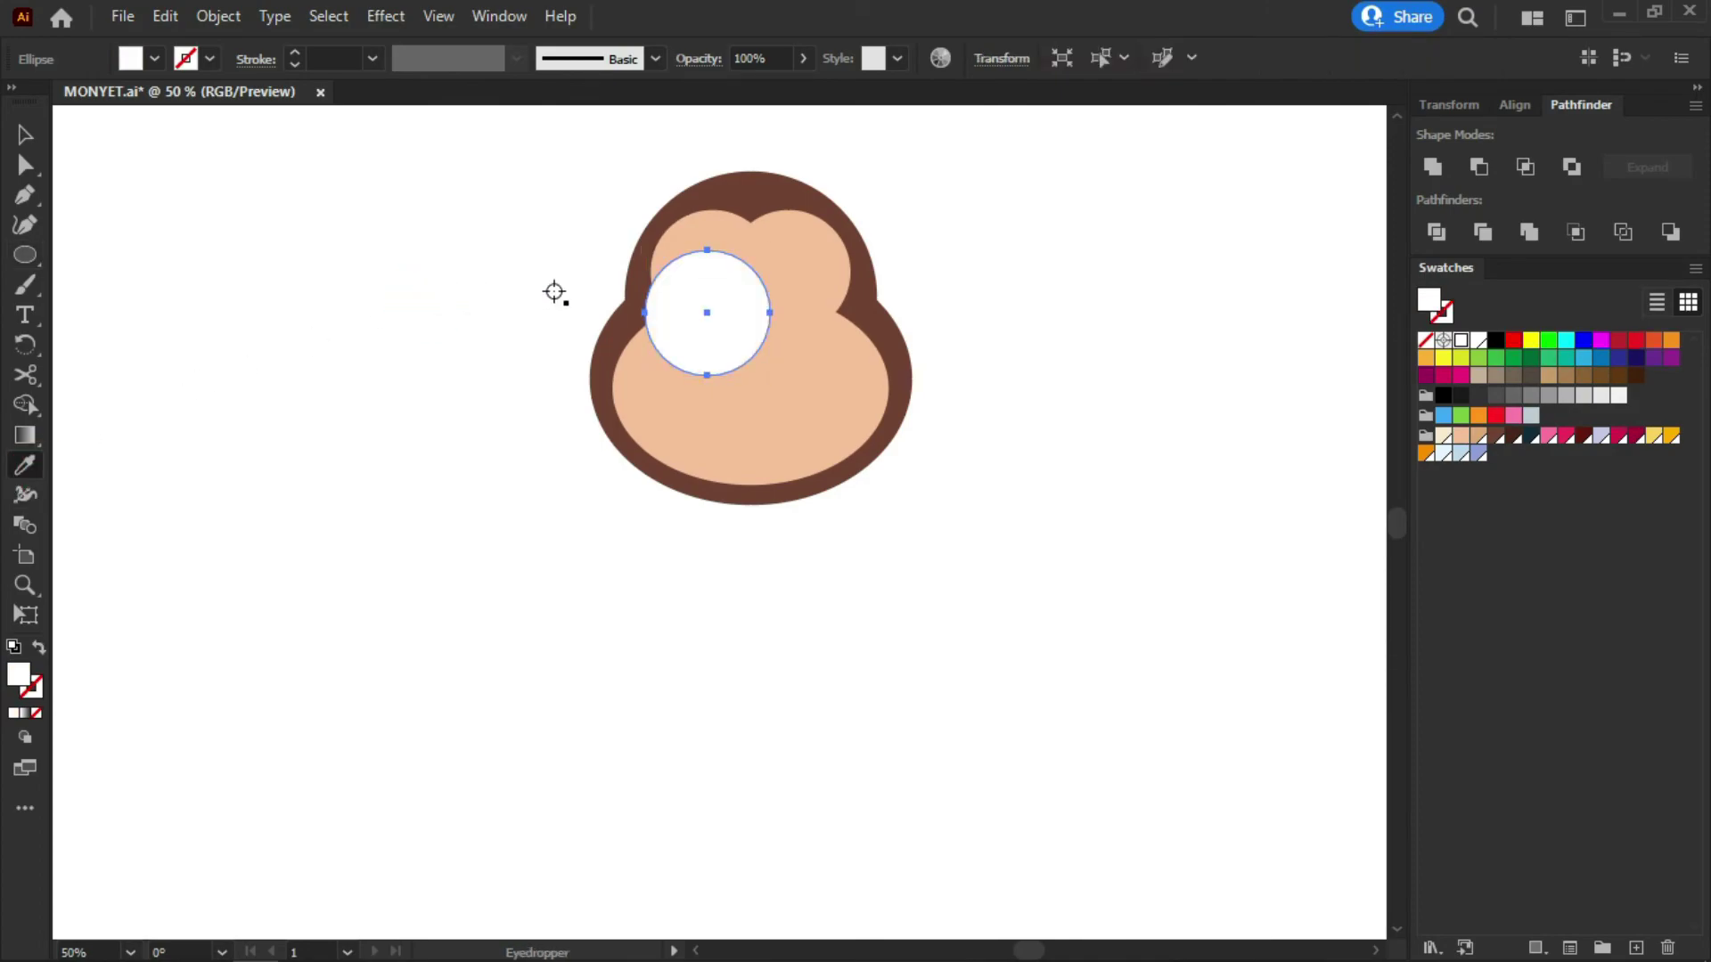
Shrink the white circle to about 265 px and place it as the left eye within the upper face
{"action": "key", "text": "v"}
{"action": "left_click_drag", "start_coordinate": [744, 341], "coordinate": [741, 304]}
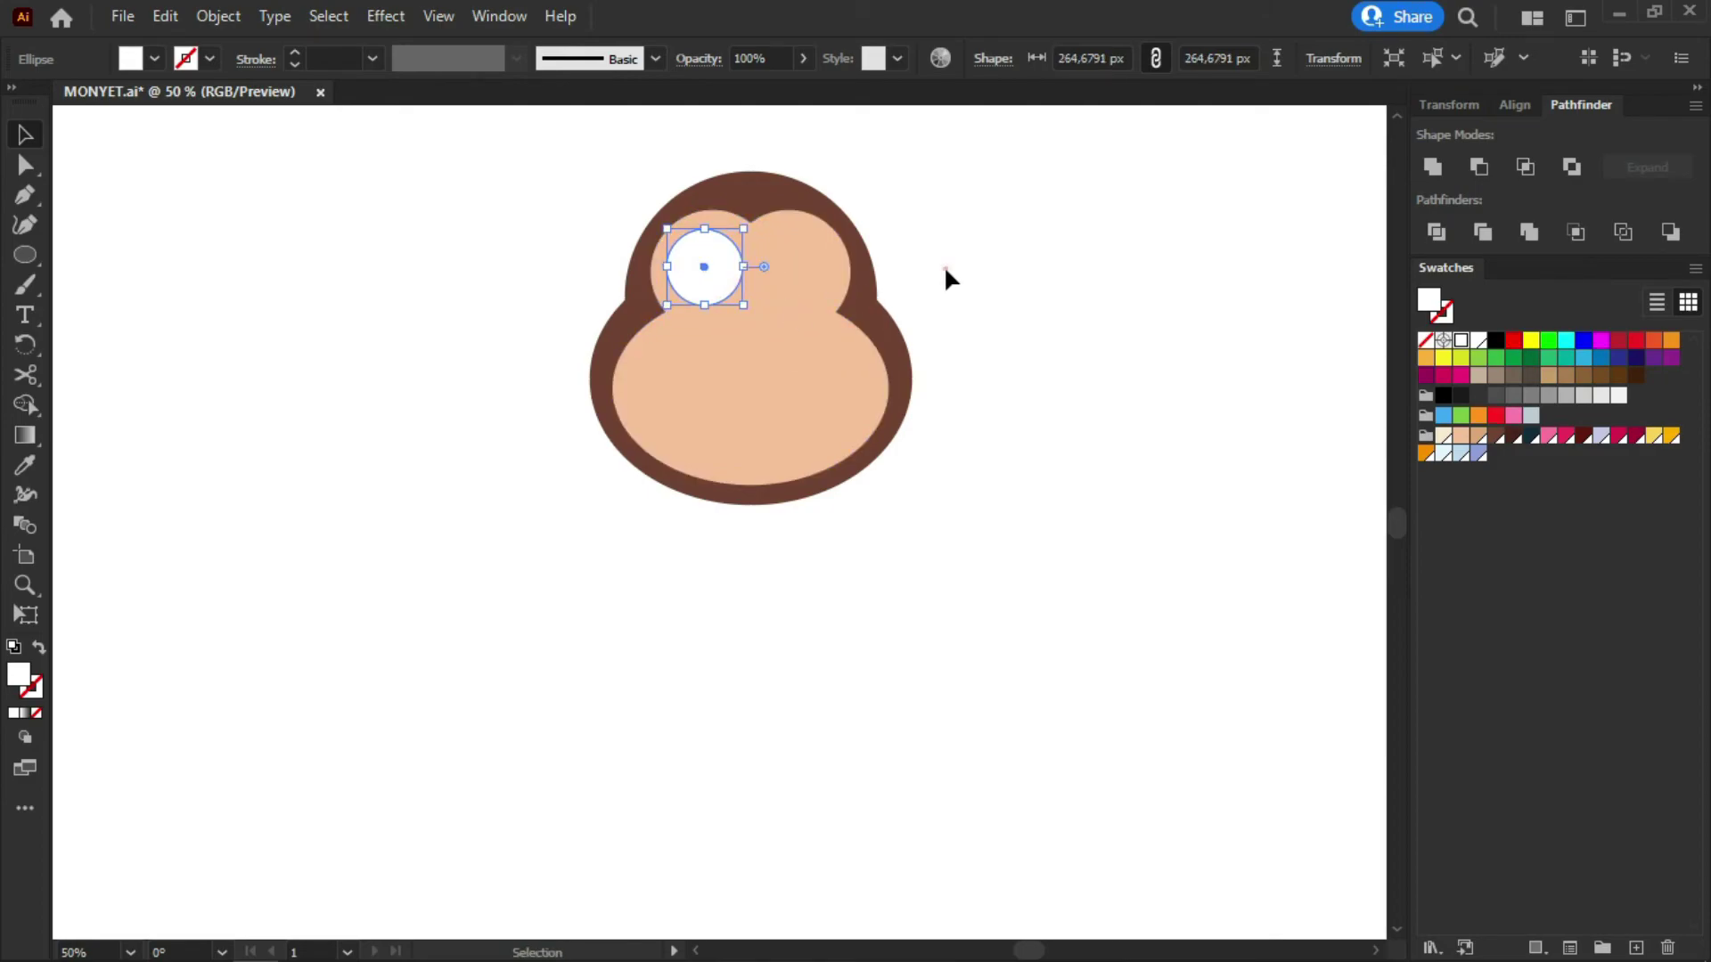
{"action": "left_click", "coordinate": [944, 267]}
Duplicate the white eye circle in place and shrink the copy from its centre to about 186 px
{"action": "scroll", "coordinate": [718, 267], "scroll_direction": "up", "scroll_amount": 2}
{"action": "left_click", "coordinate": [725, 283]}
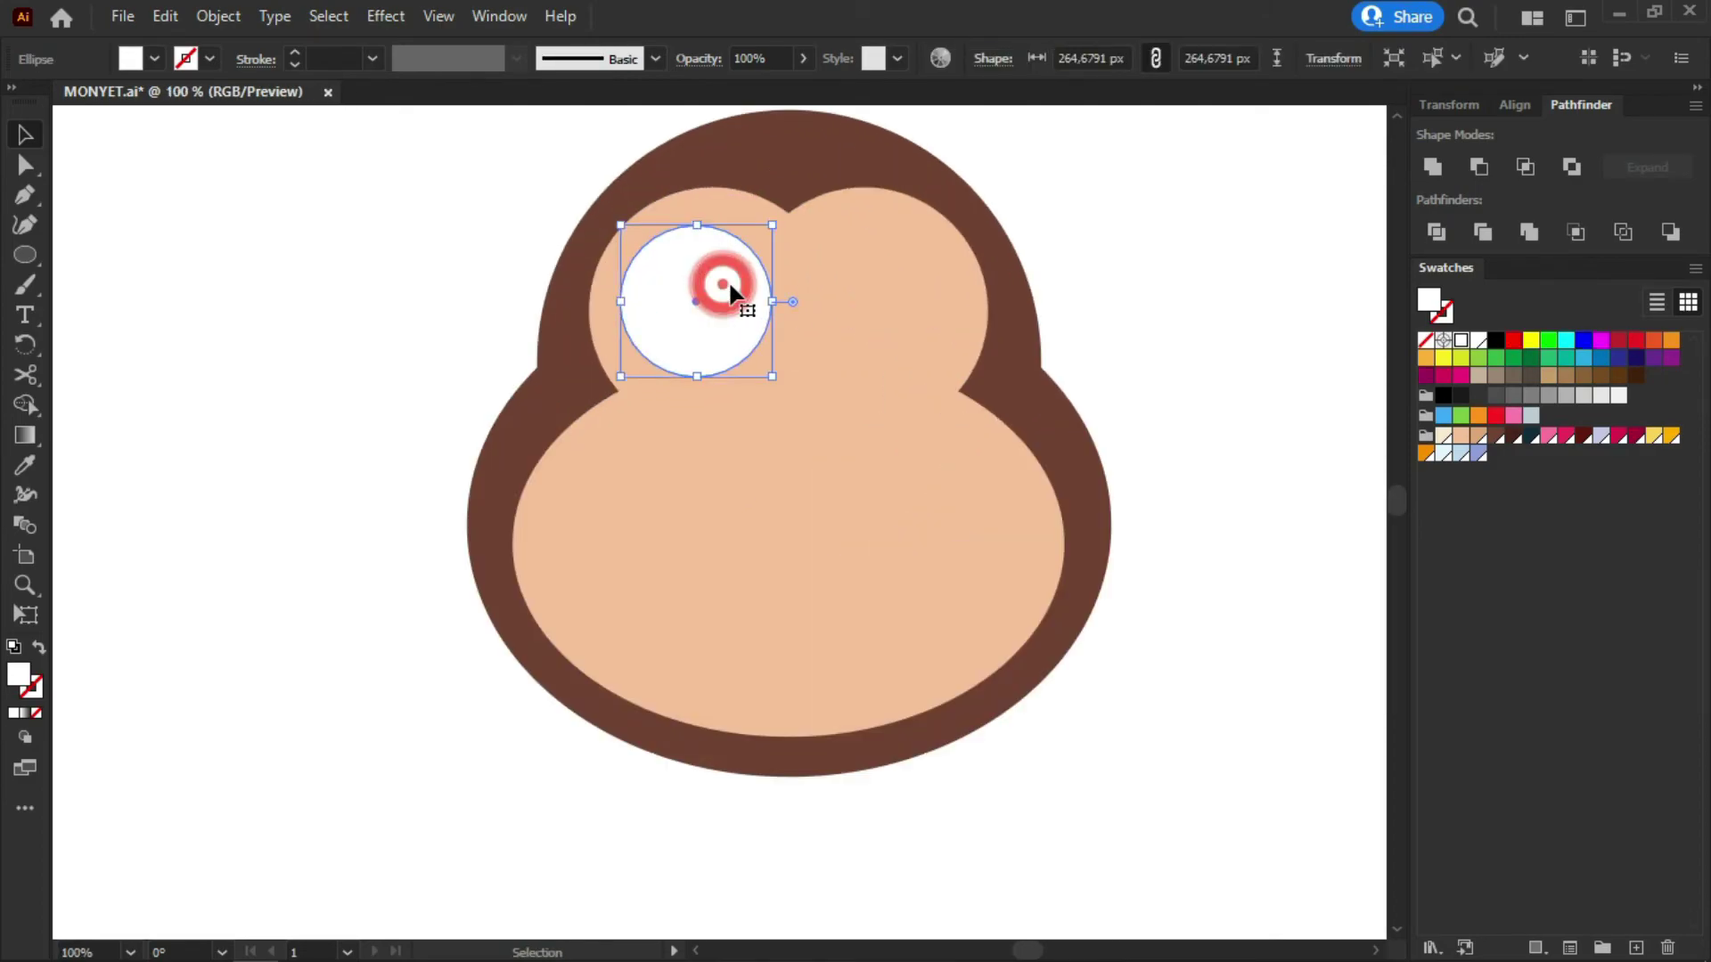
{"action": "key", "text": "a"}
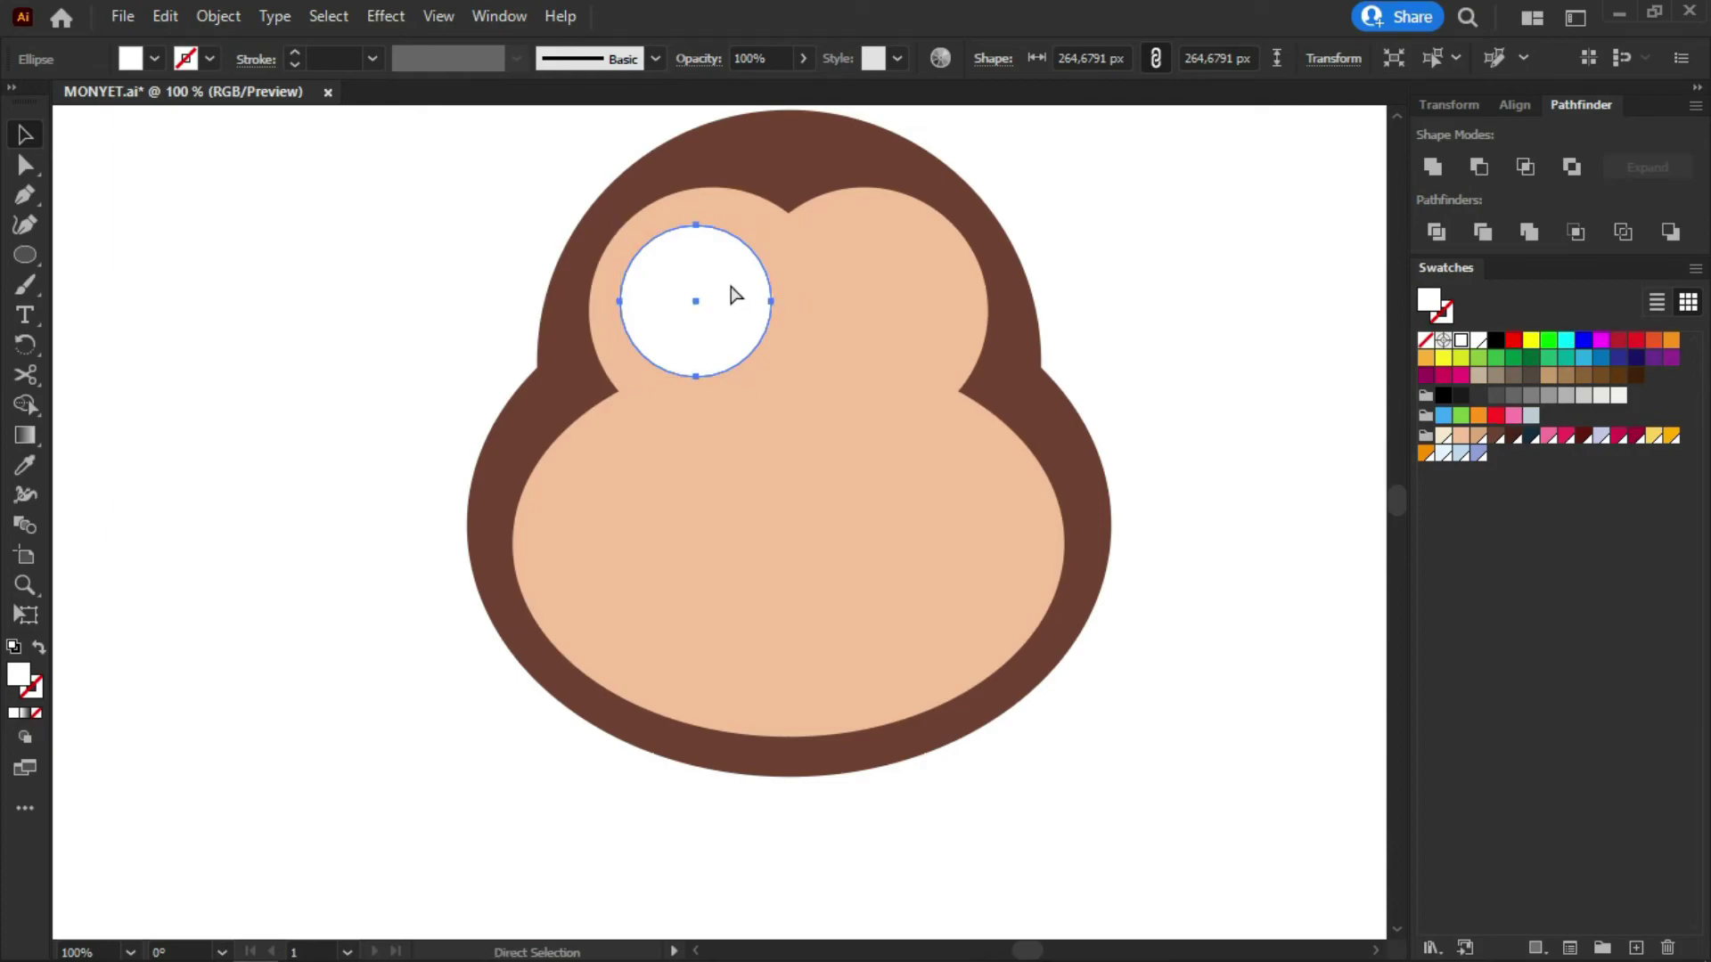
{"action": "key", "text": "v"}
{"action": "key", "text": "a"}
{"action": "key", "text": "v"}
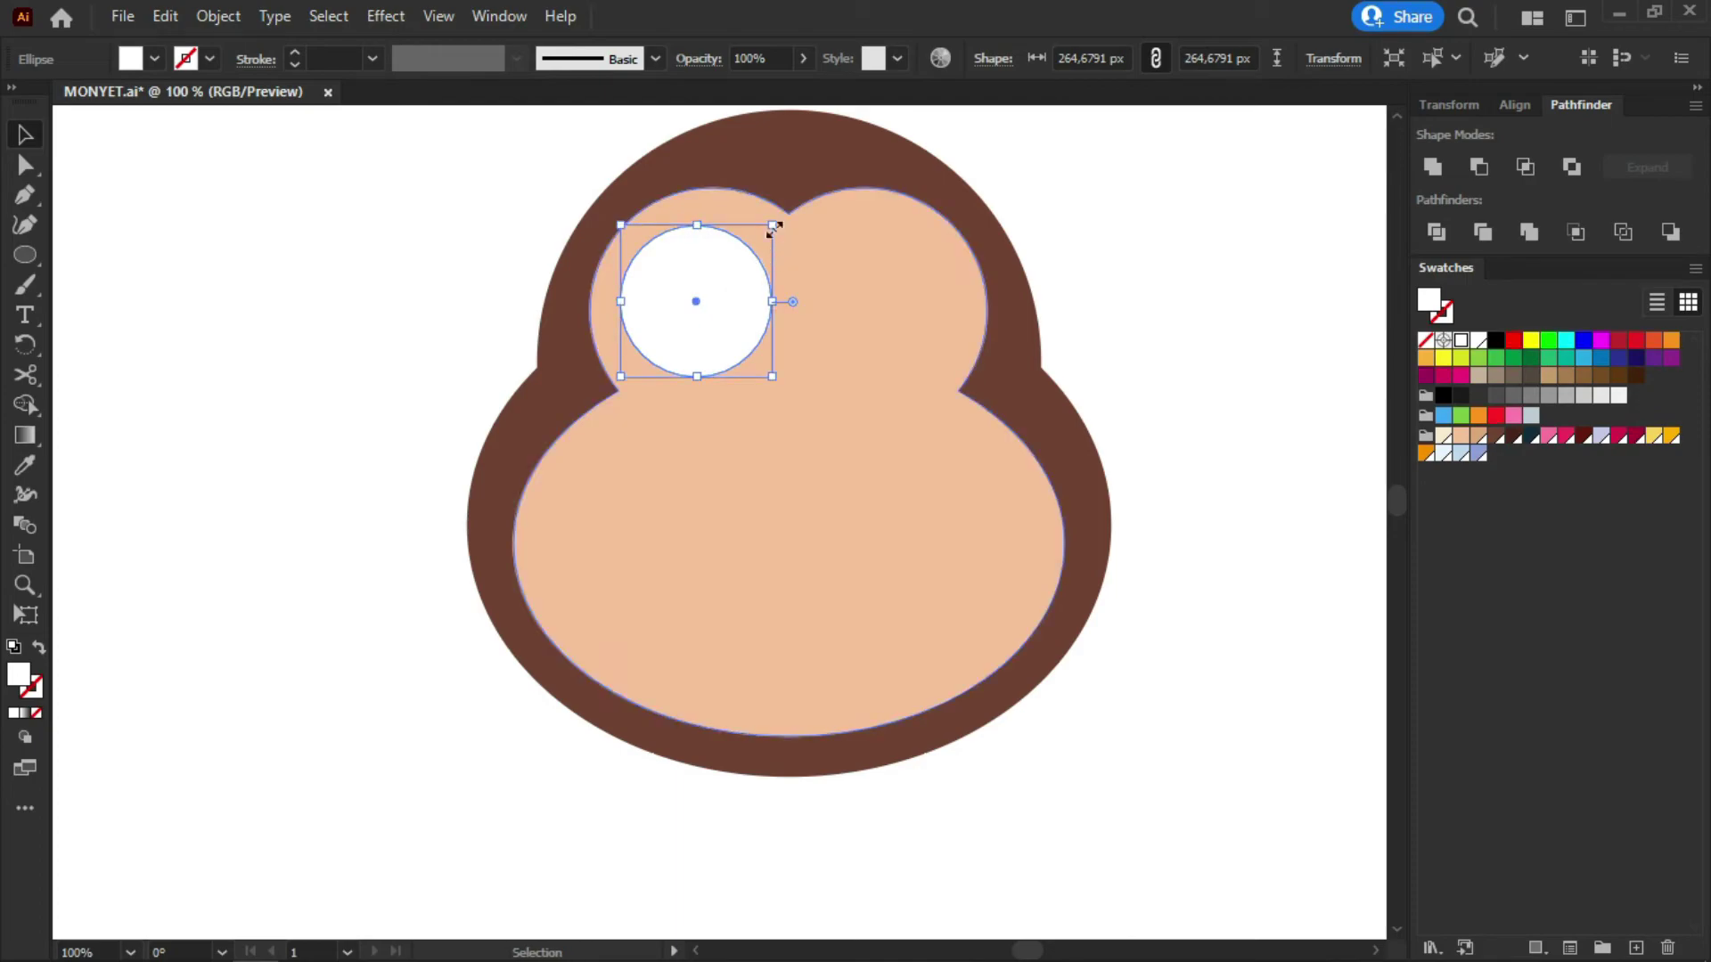
{"action": "left_click_drag", "start_coordinate": [775, 227], "coordinate": [760, 249]}
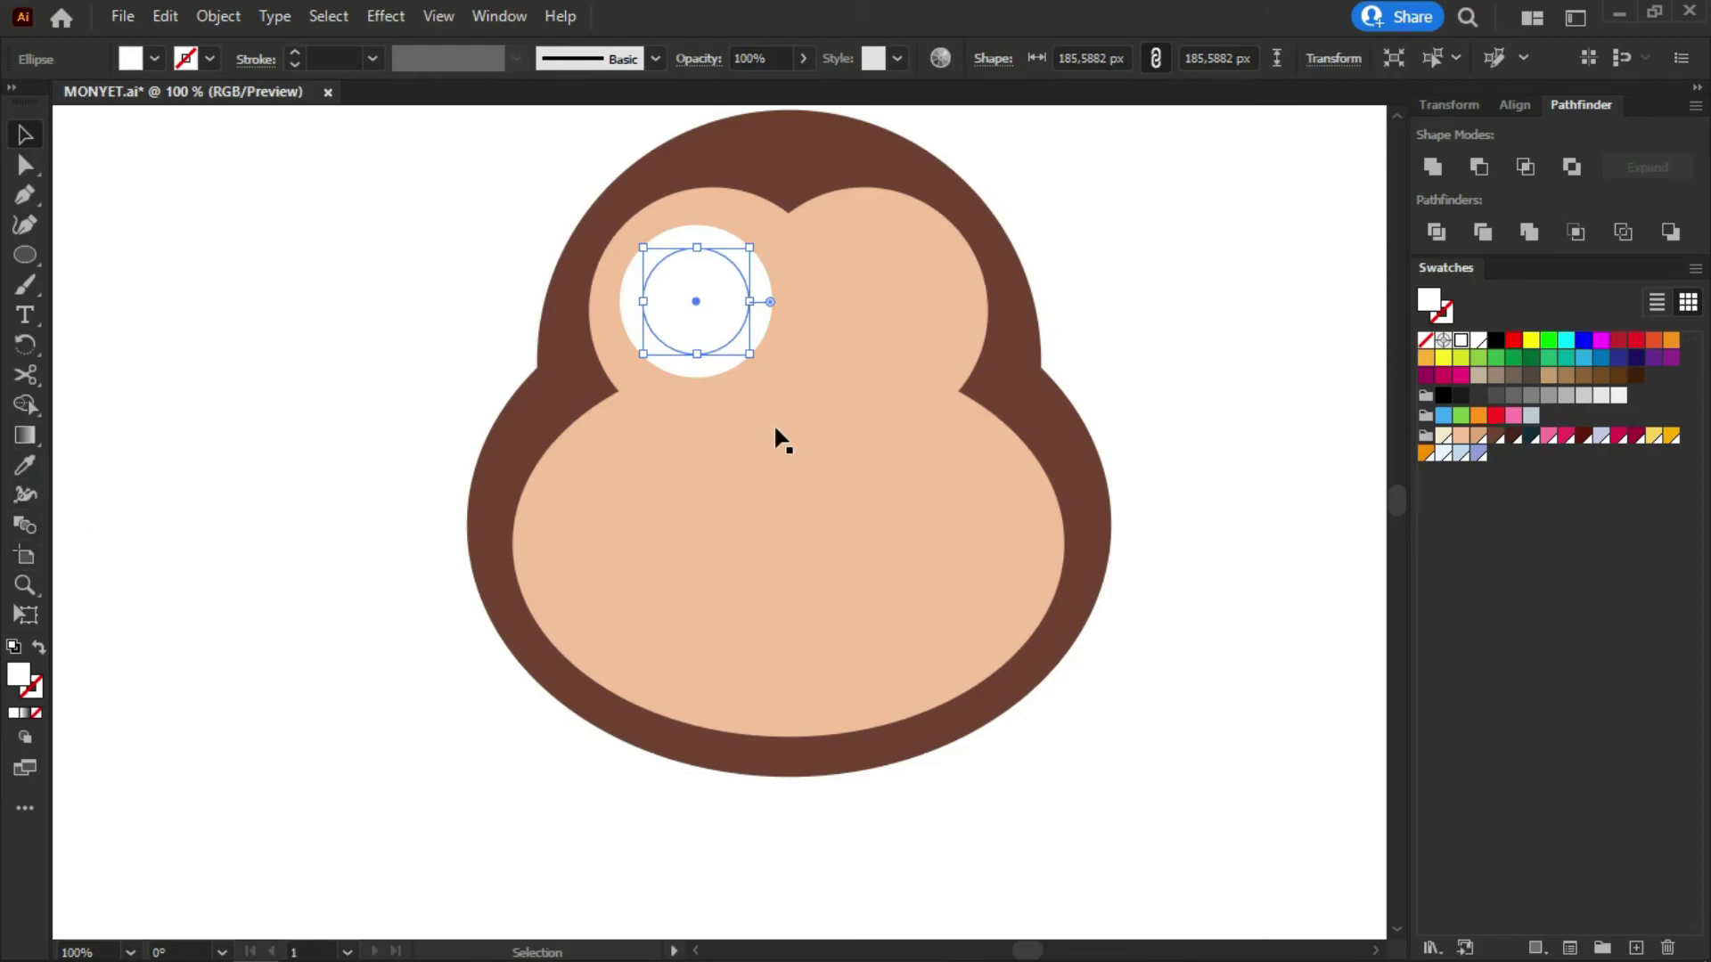
Fill the inner eye circle with the dark navy swatch
{"action": "left_click", "coordinate": [1529, 436]}
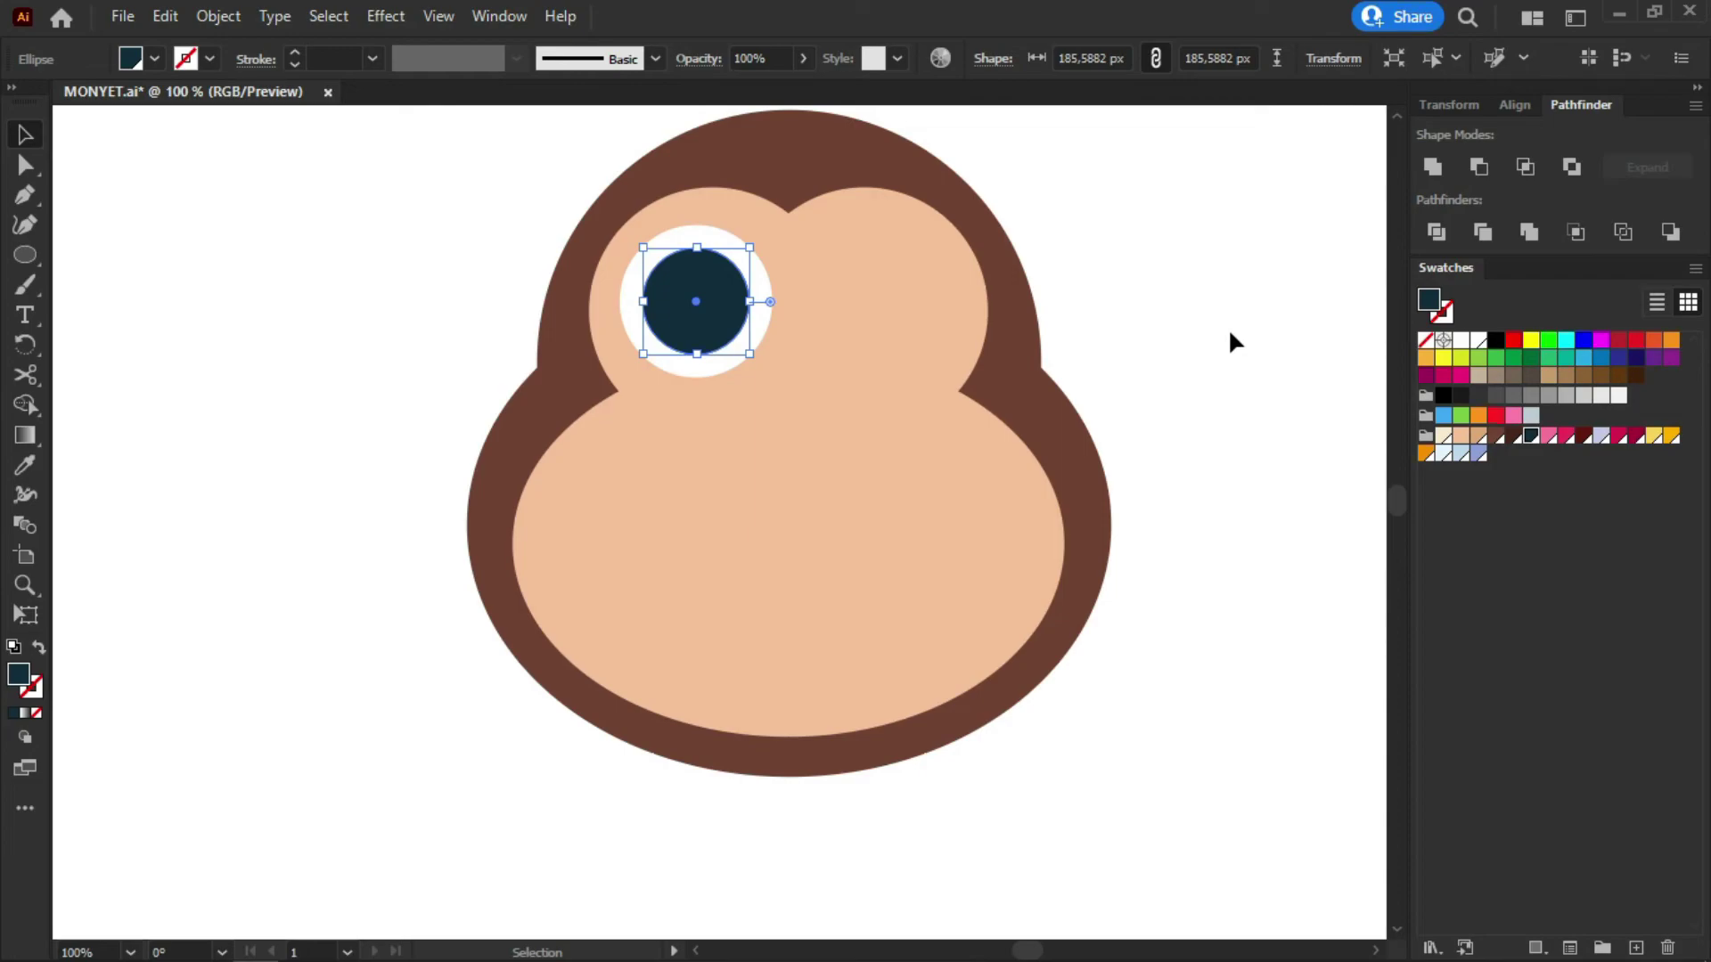
{"action": "left_click", "coordinate": [1229, 333]}
{"action": "left_click", "coordinate": [697, 289]}
{"action": "left_click", "coordinate": [1273, 267]}
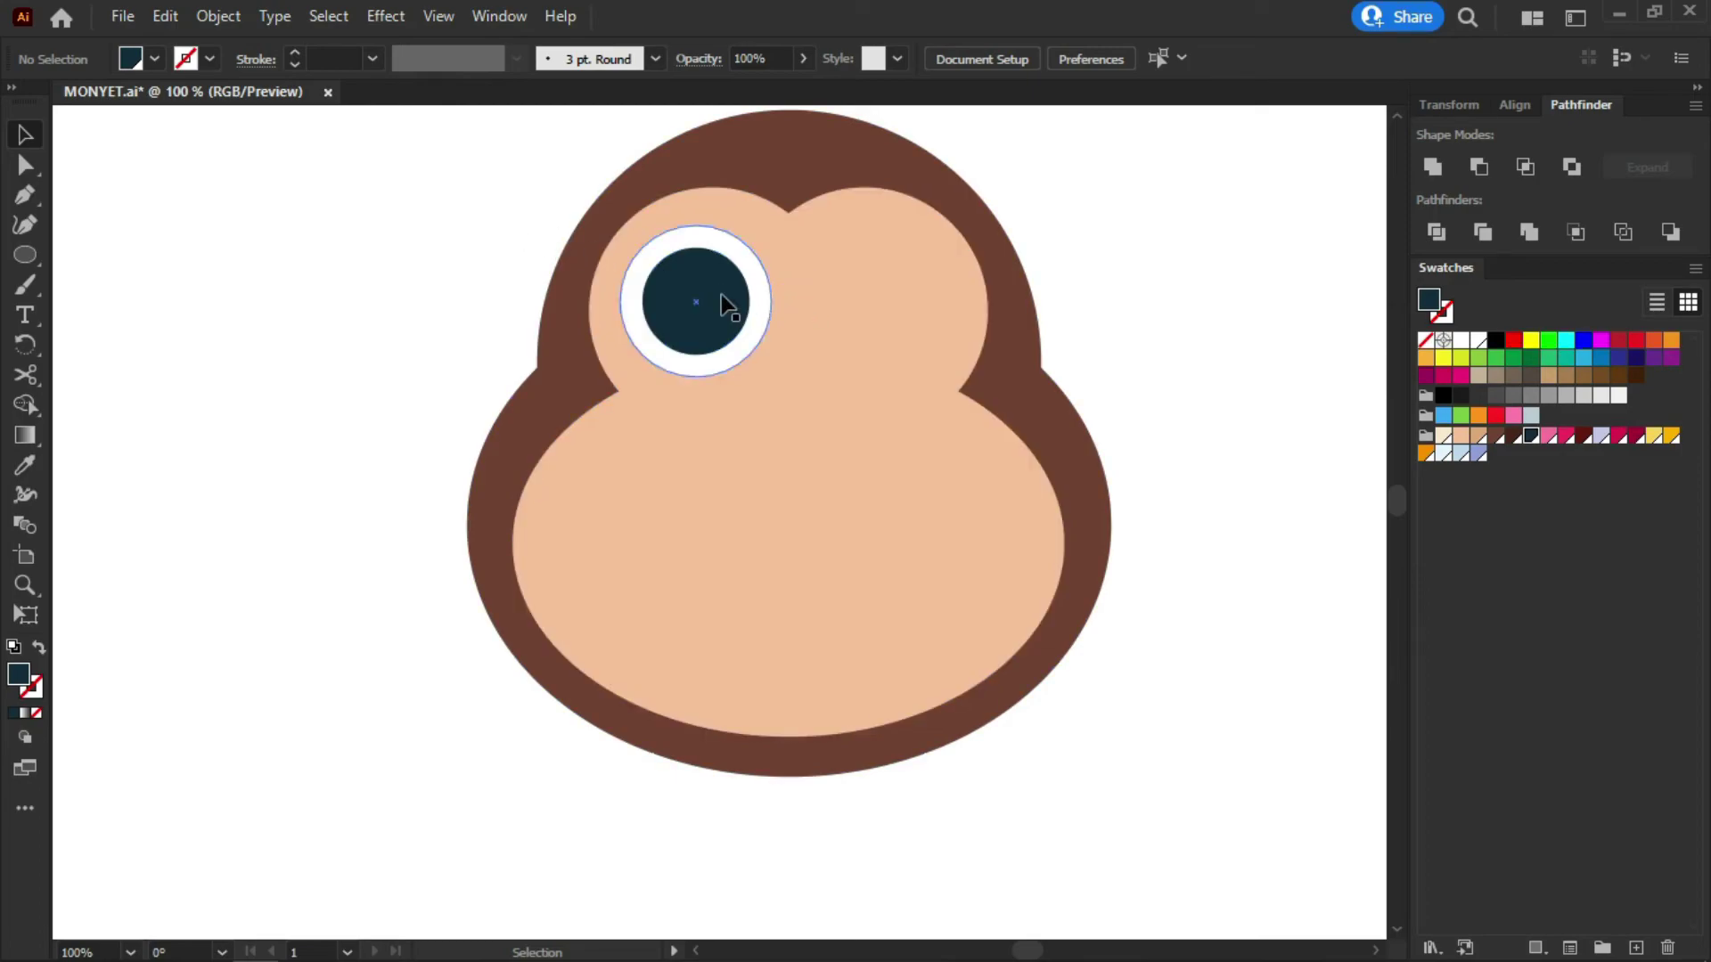
Duplicate the navy pupil circle, shrink the copy to about 72 px and place it over the pupil's upper-left edge
{"action": "left_click", "coordinate": [718, 326]}
{"action": "left_click_drag", "start_coordinate": [719, 329], "coordinate": [685, 280]}
{"action": "left_click_drag", "start_coordinate": [720, 202], "coordinate": [675, 263]}
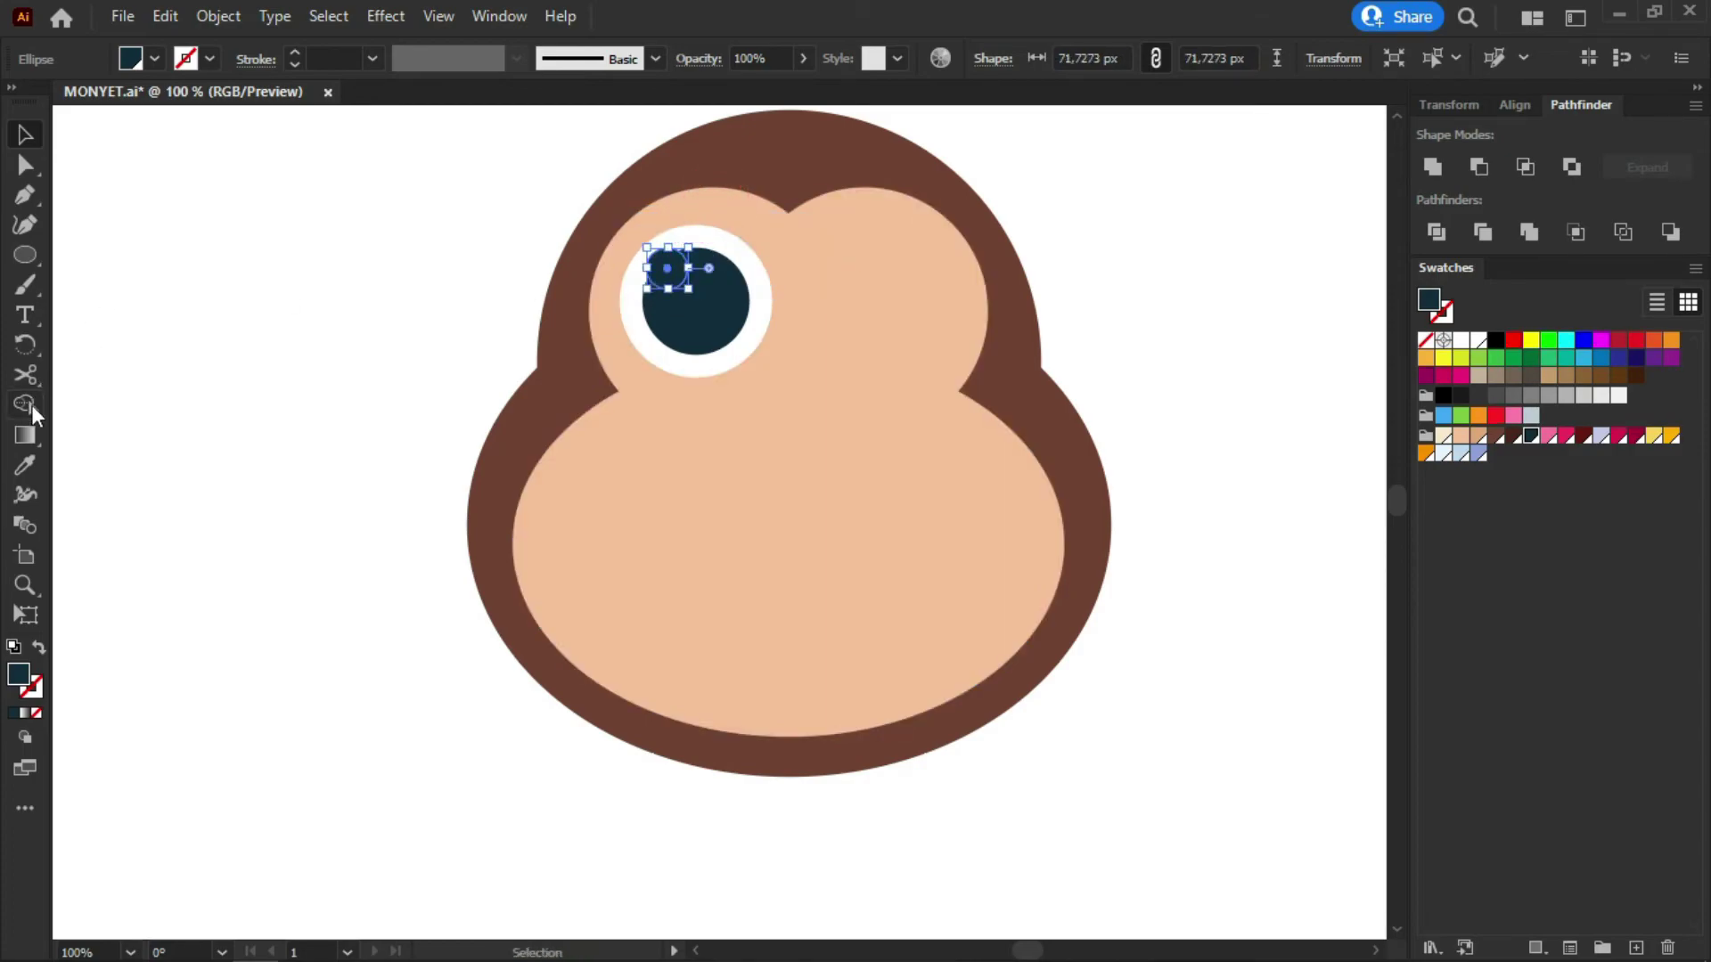
Fill the small highlight circle with the white sampled from the canvas
{"action": "left_click", "coordinate": [28, 465]}
{"action": "left_click", "coordinate": [297, 350]}
{"action": "key", "text": "v"}
{"action": "left_click", "coordinate": [357, 240]}
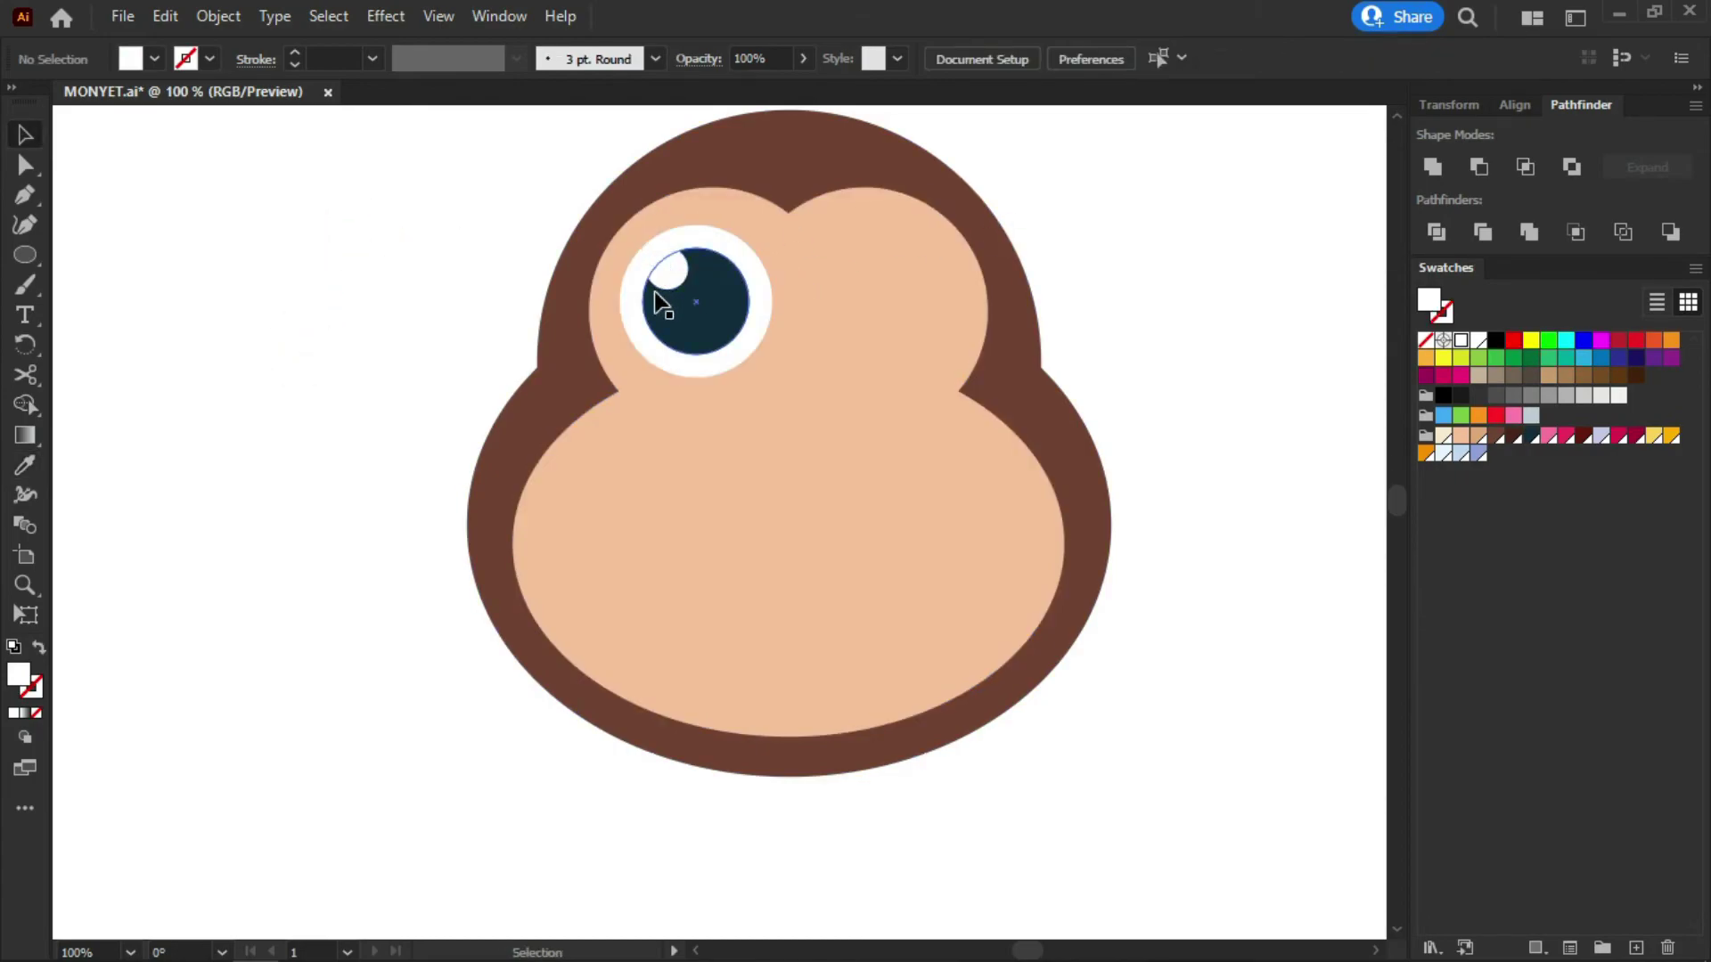
Enlarge the white highlight circle from its centre to about 100 px
{"action": "left_click", "coordinate": [664, 267], "text": "shift"}
{"action": "left_click_drag", "start_coordinate": [690, 290], "coordinate": [697, 298]}
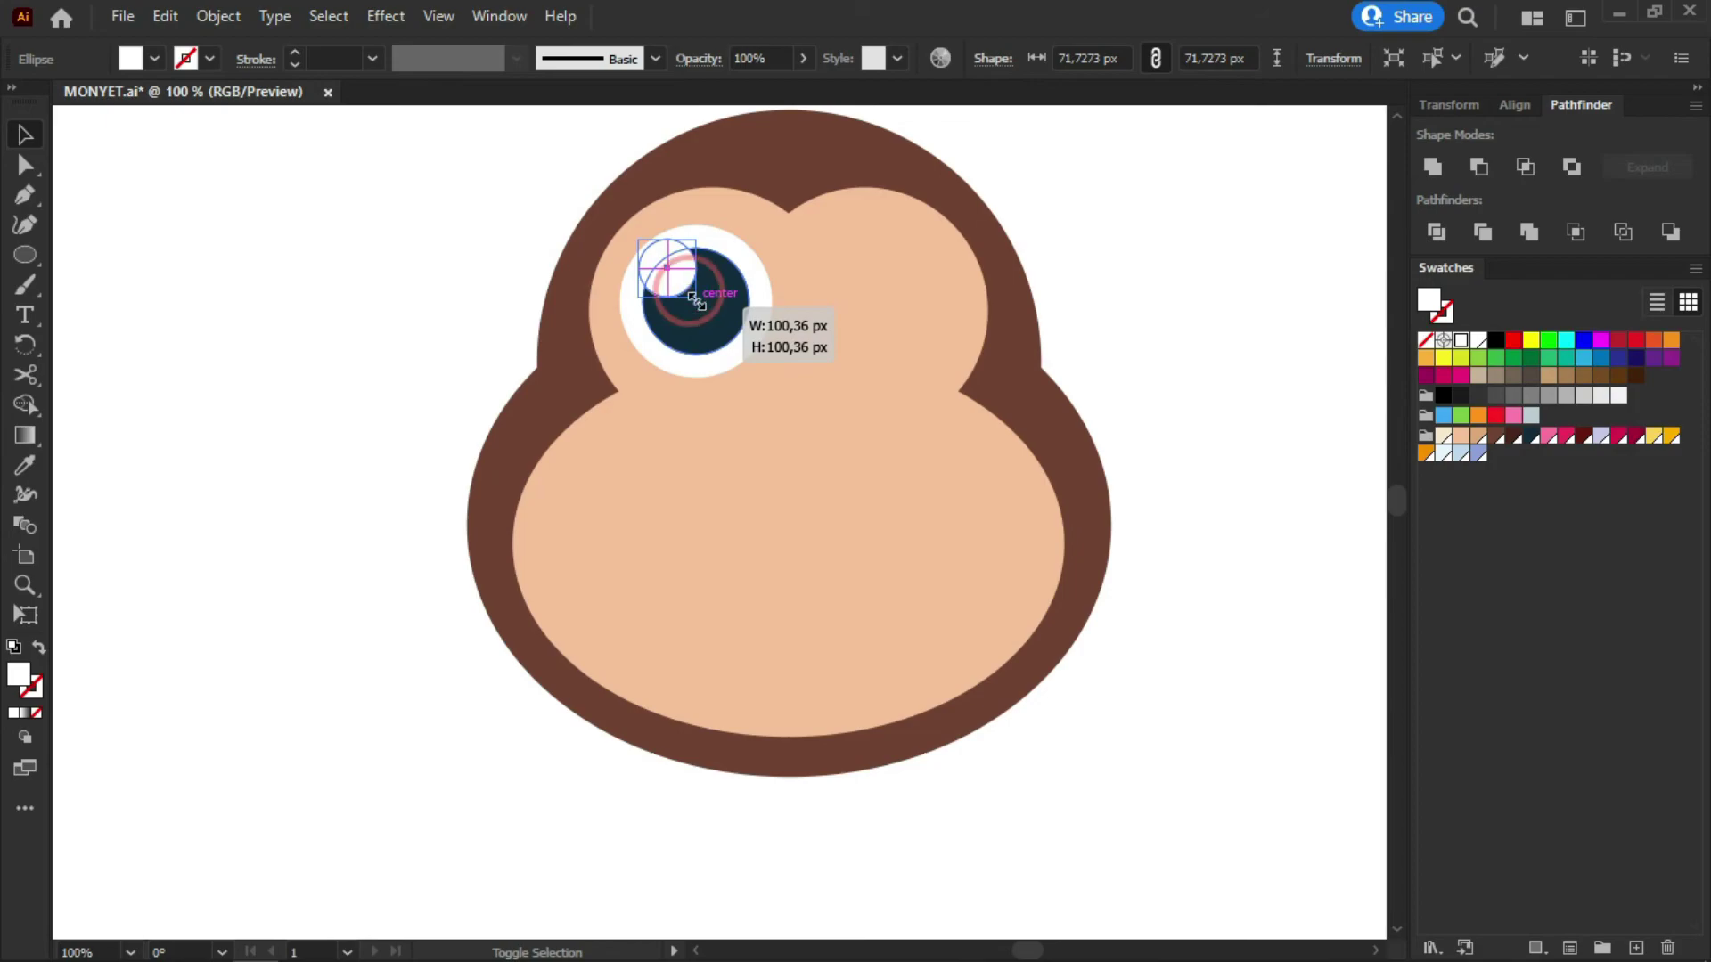
{"action": "left_click", "coordinate": [535, 185]}
Group the highlight, pupil and white circle of the left eye into one object
{"action": "left_click", "coordinate": [674, 272]}
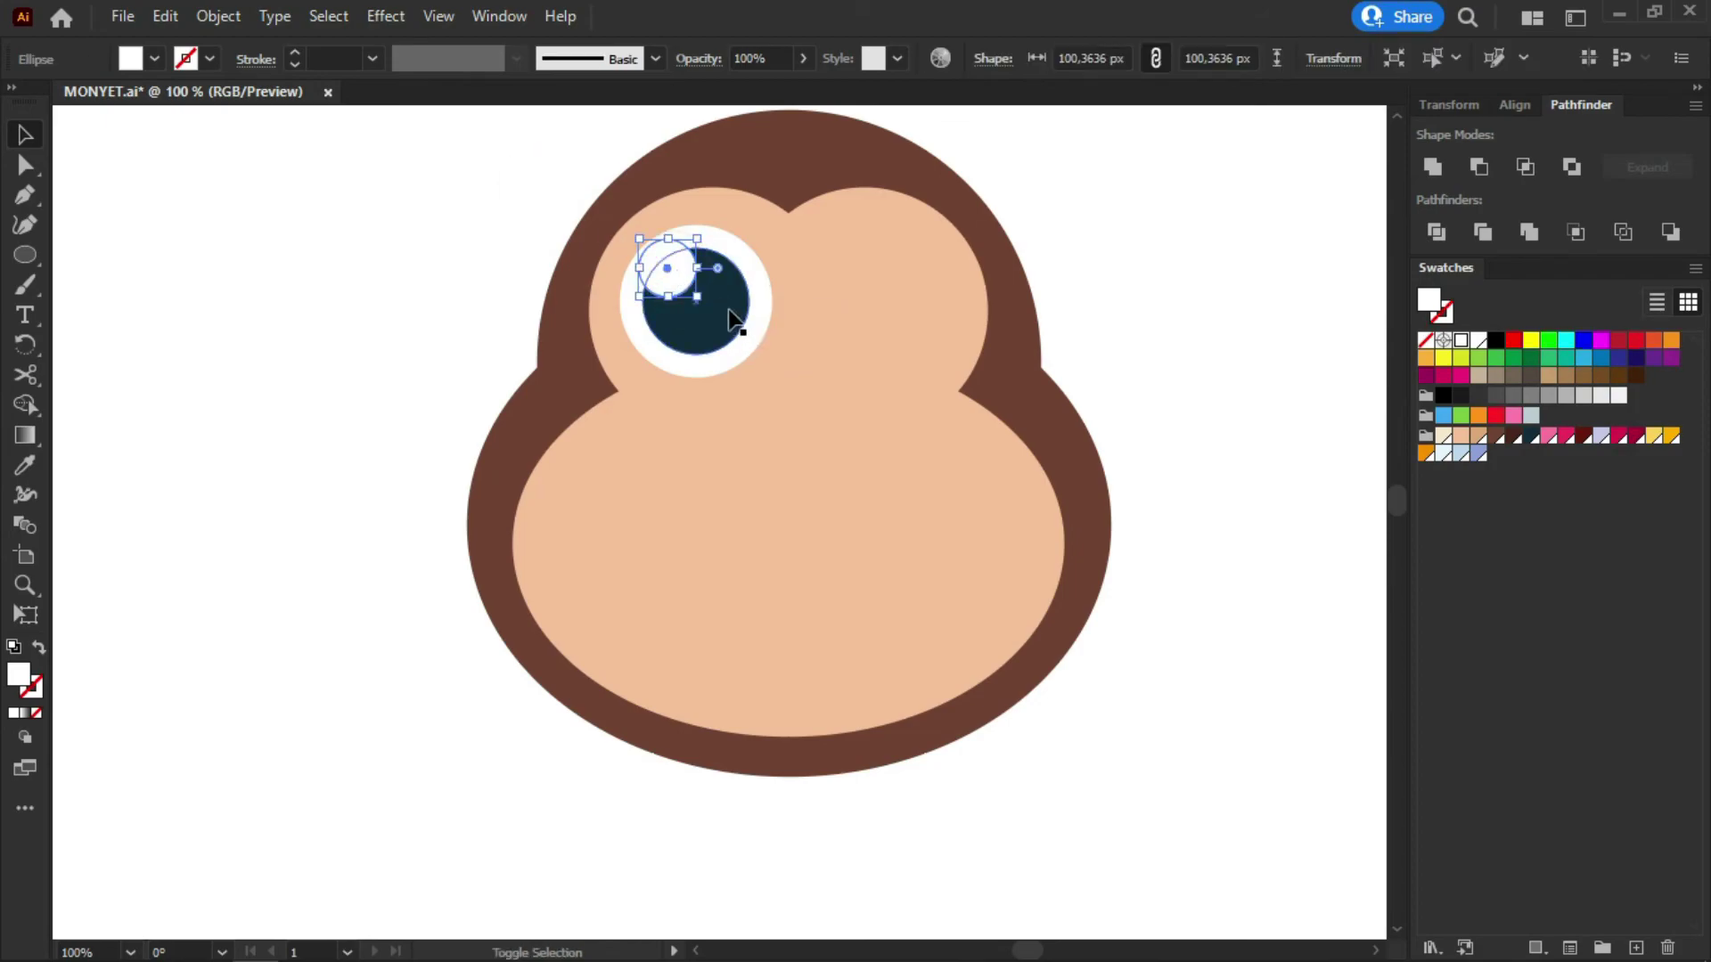
{"action": "left_click", "coordinate": [767, 297], "text": "shift"}
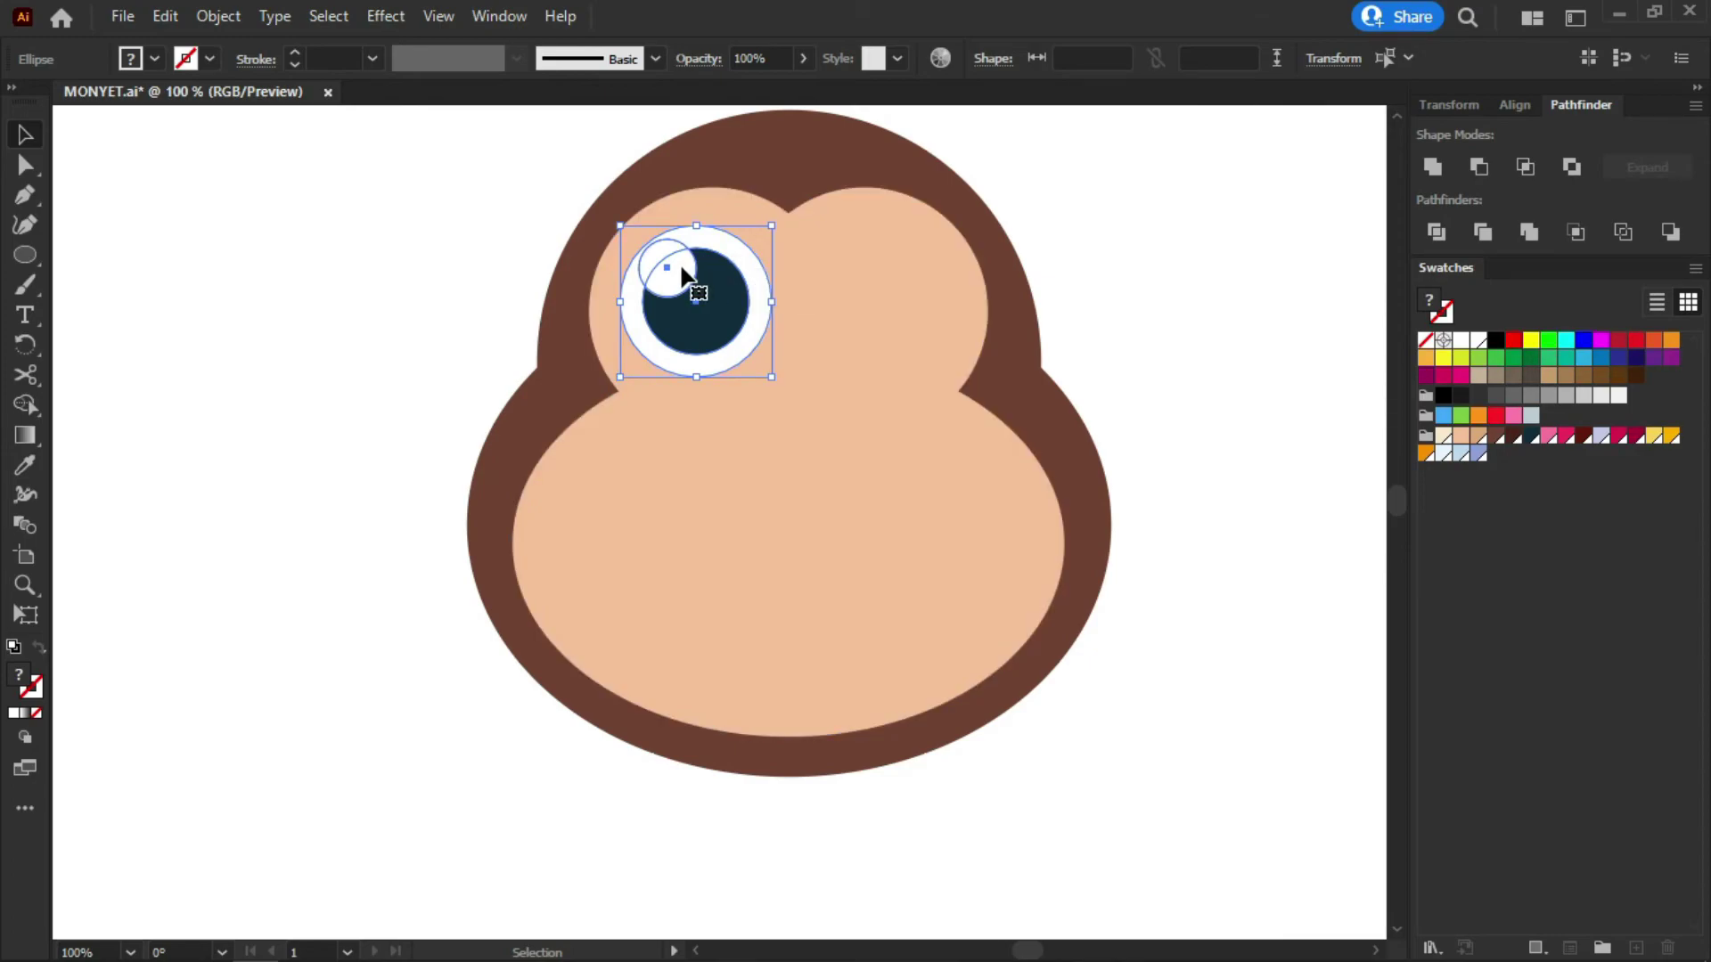
{"action": "key", "text": "a"}
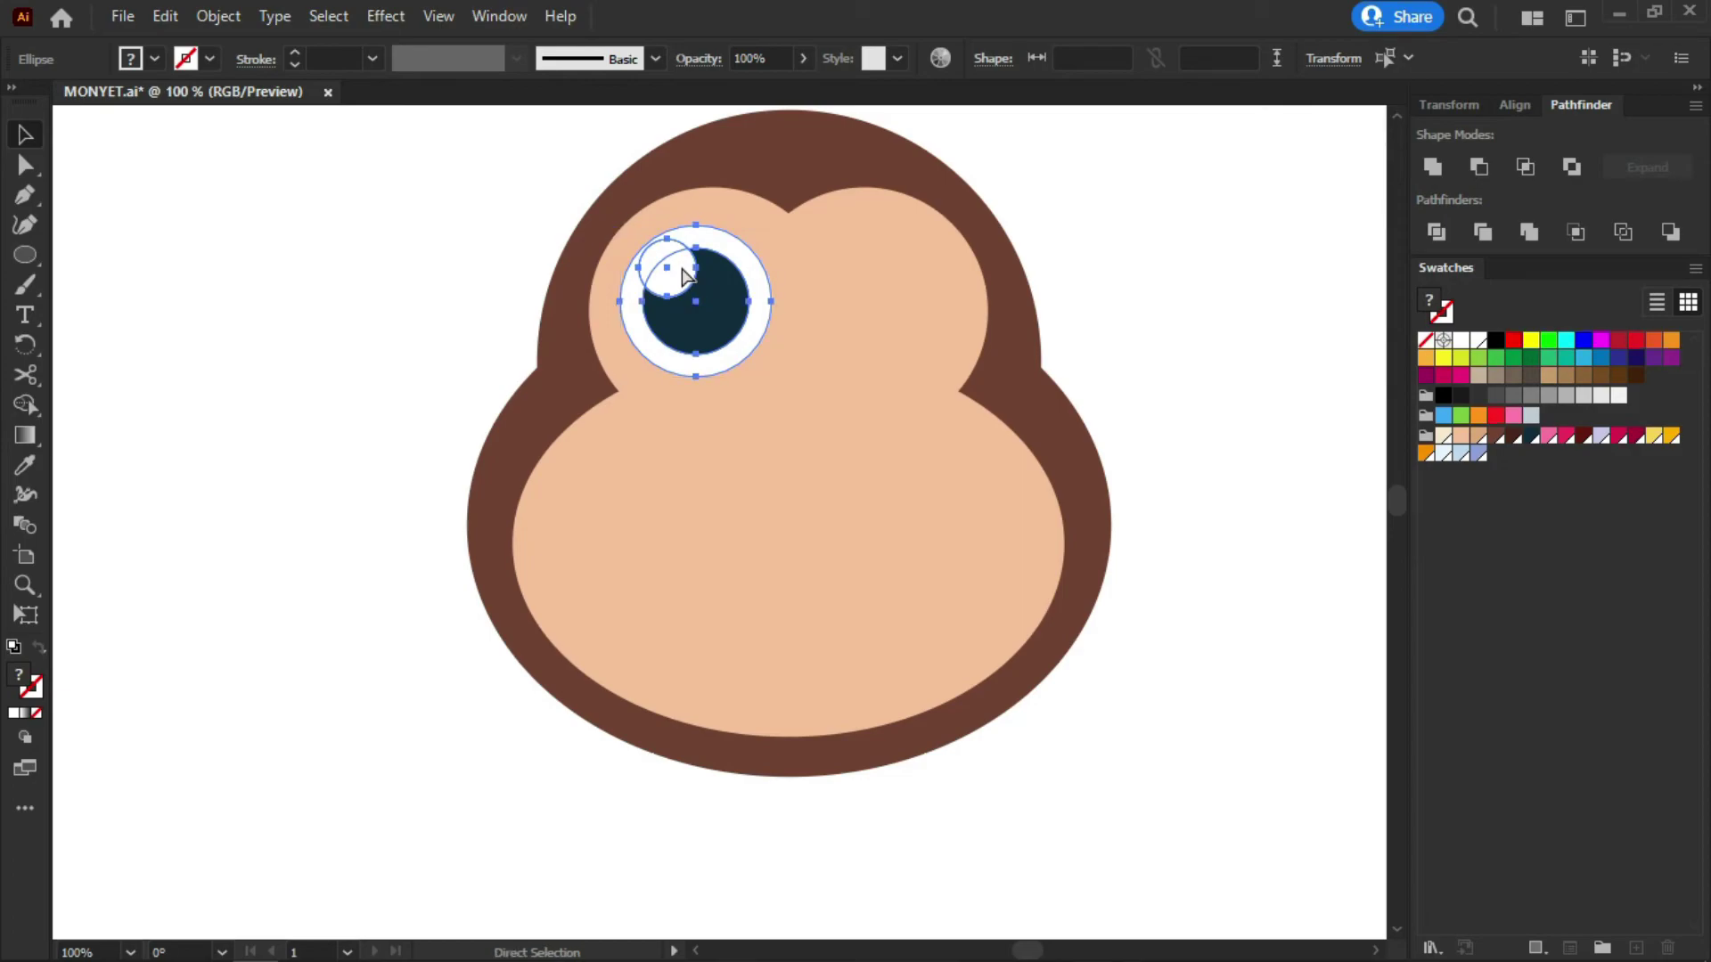
{"action": "key", "text": "v"}
{"action": "left_click", "coordinate": [441, 222]}
{"action": "mouse_move", "coordinate": [668, 267]}
{"action": "left_mouse_down"}
{"action": "mouse_move", "coordinate": [729, 260]}
{"action": "mouse_move", "coordinate": [668, 267]}
{"action": "left_mouse_up"}
{"action": "left_click", "coordinate": [424, 219]}
{"action": "left_click", "coordinate": [707, 305]}
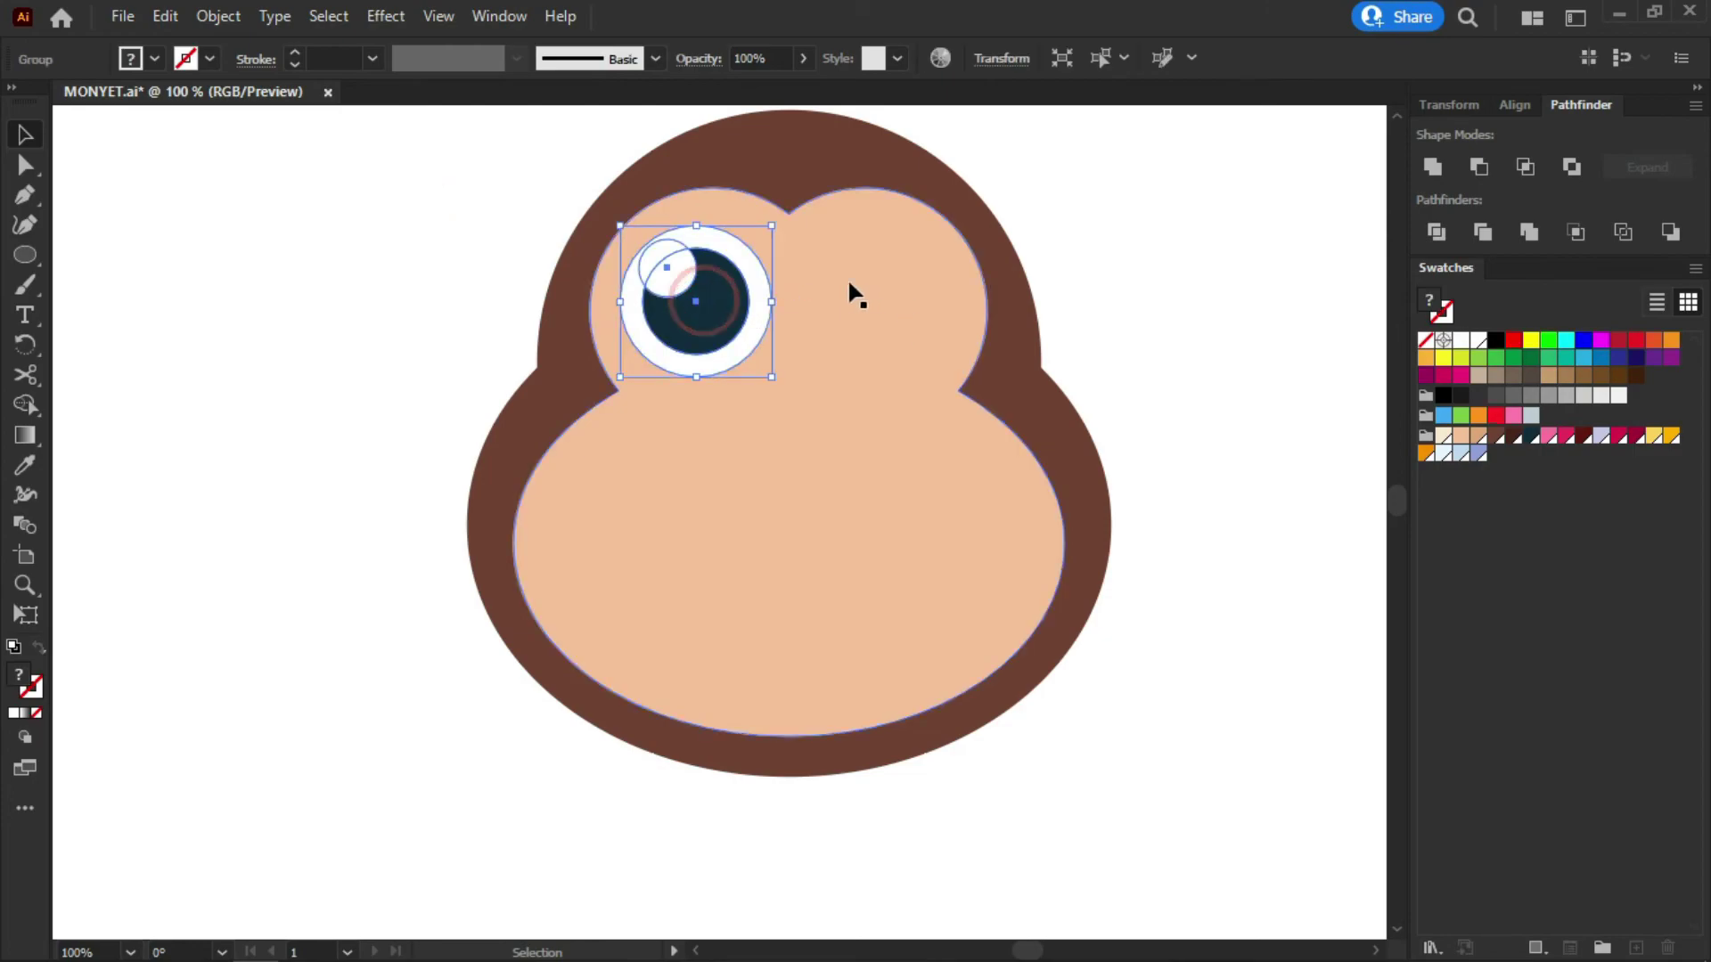
Duplicate the grouped eye horizontally onto the right half of the upper face
{"action": "left_click", "coordinate": [666, 286]}
{"action": "left_click_drag", "start_coordinate": [726, 300], "coordinate": [842, 307]}
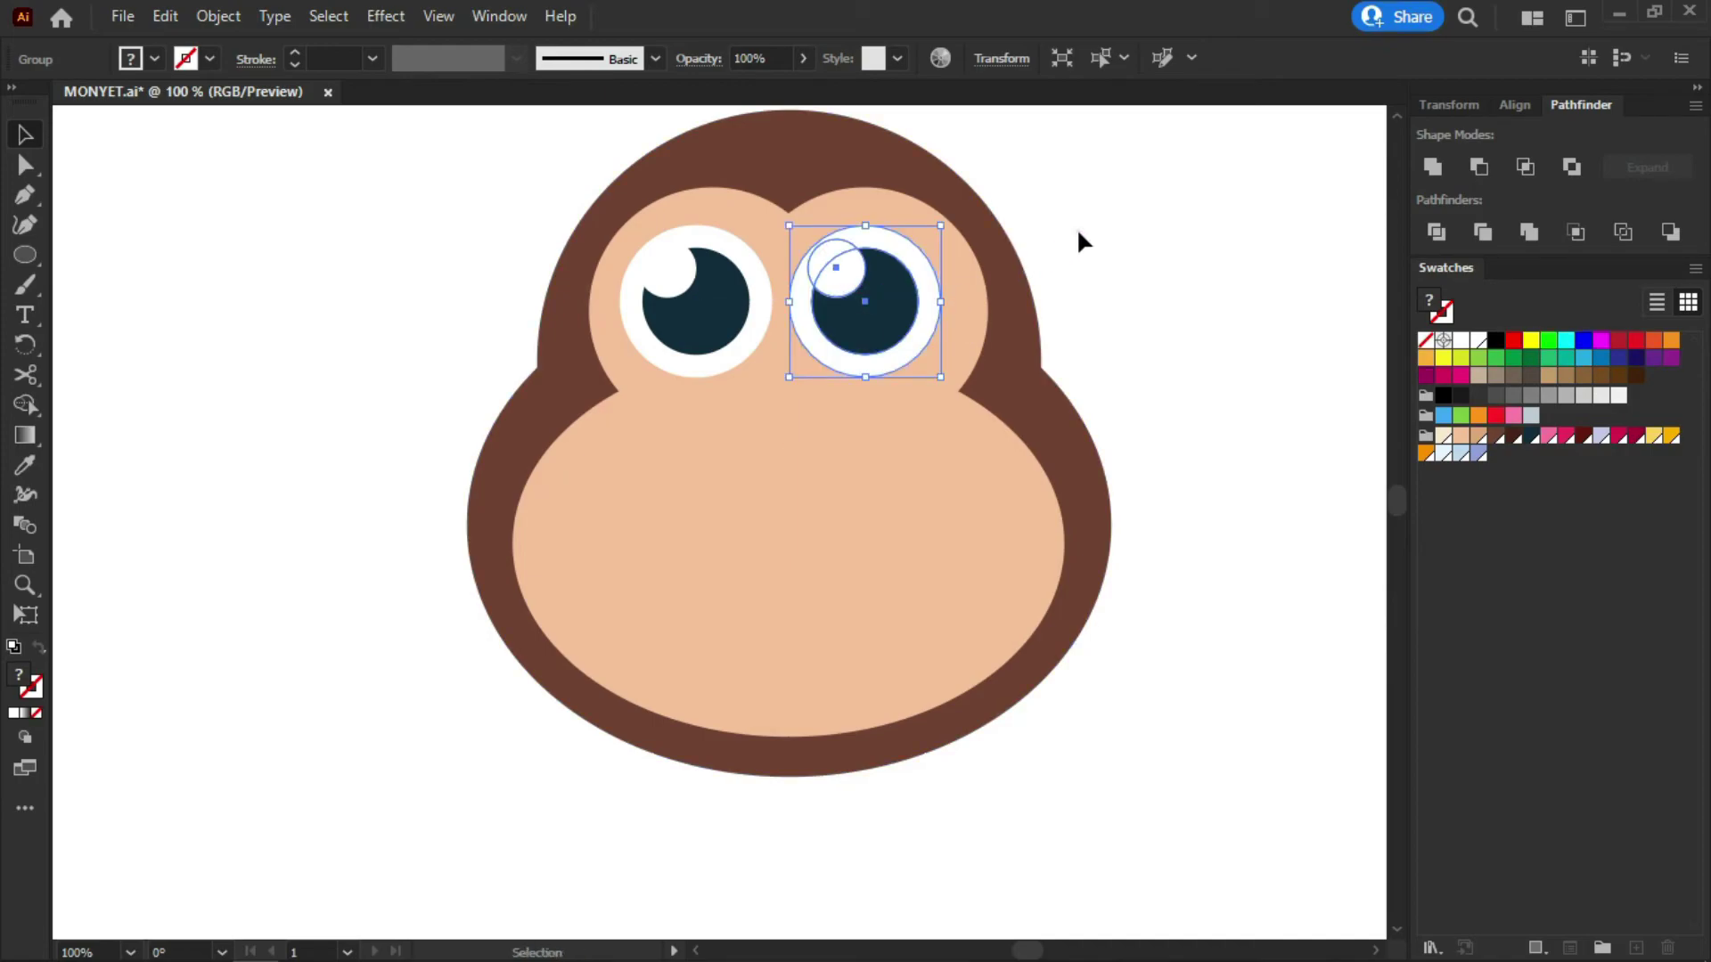
{"action": "left_click", "coordinate": [1080, 230]}
Move the right eye slightly outward horizontally to widen the gap between the two eyes
{"action": "key", "text": "ctrl+minus"}
{"action": "scroll", "coordinate": [944, 283], "scroll_direction": "up", "scroll_amount": 2}
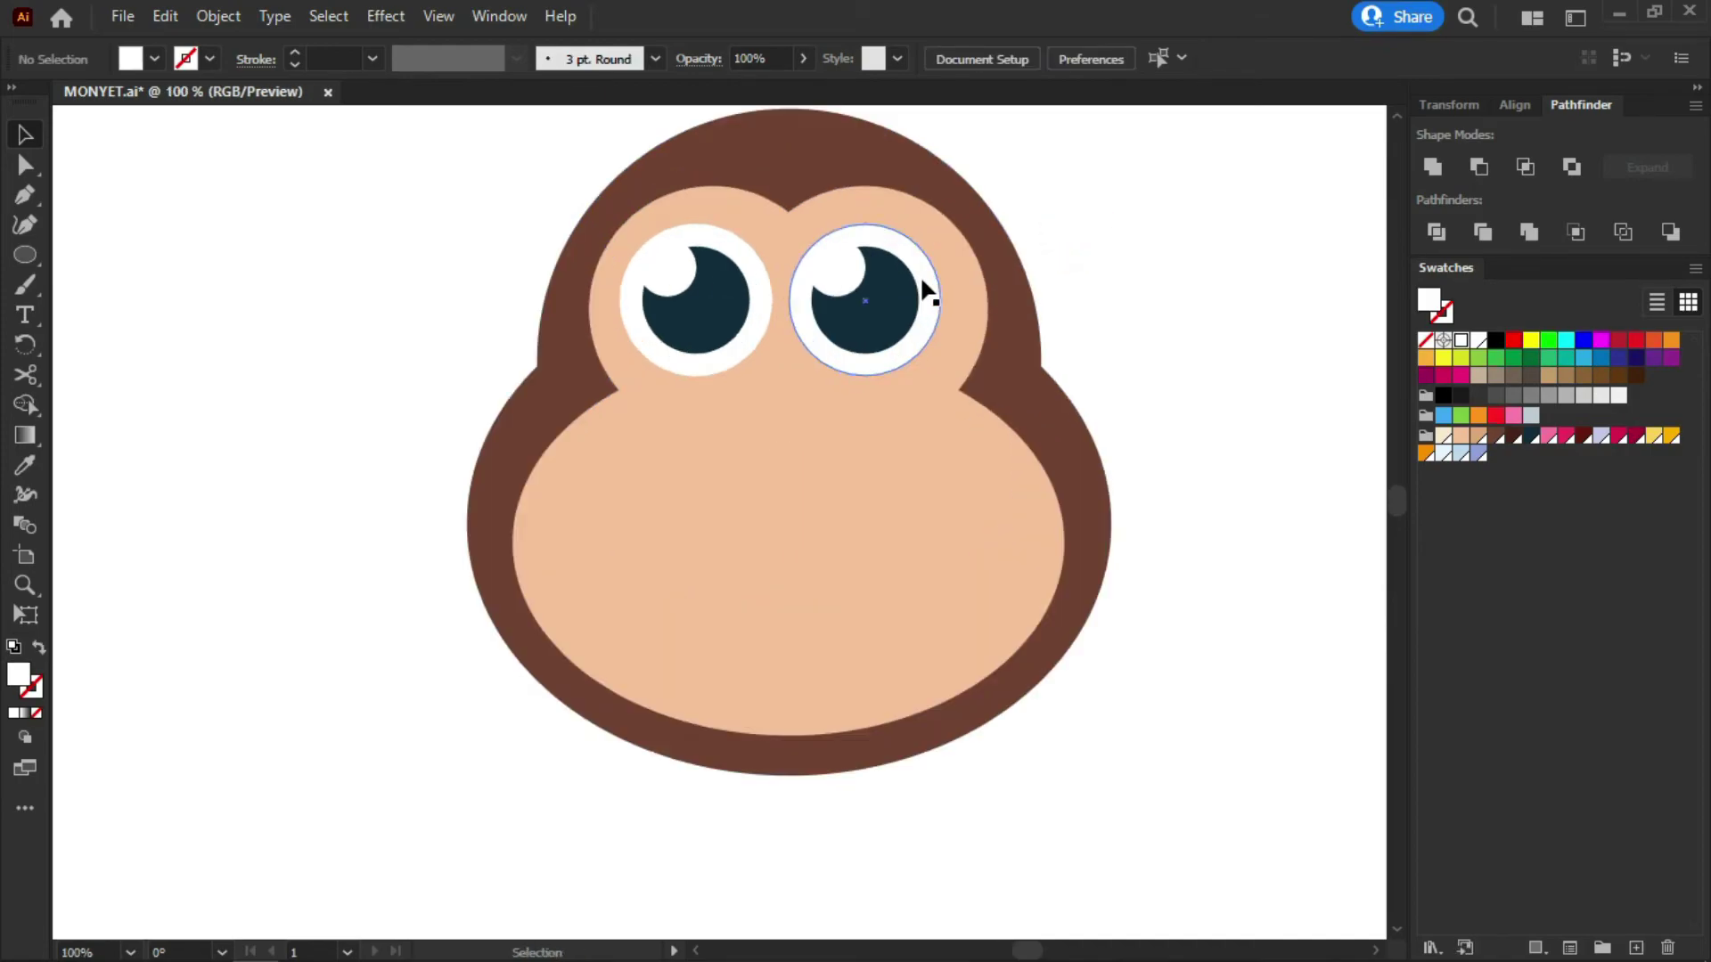
{"action": "left_click", "coordinate": [882, 290]}
{"action": "left_click_drag", "start_coordinate": [828, 297], "coordinate": [840, 303]}
{"action": "key", "text": "ctrl+z"}
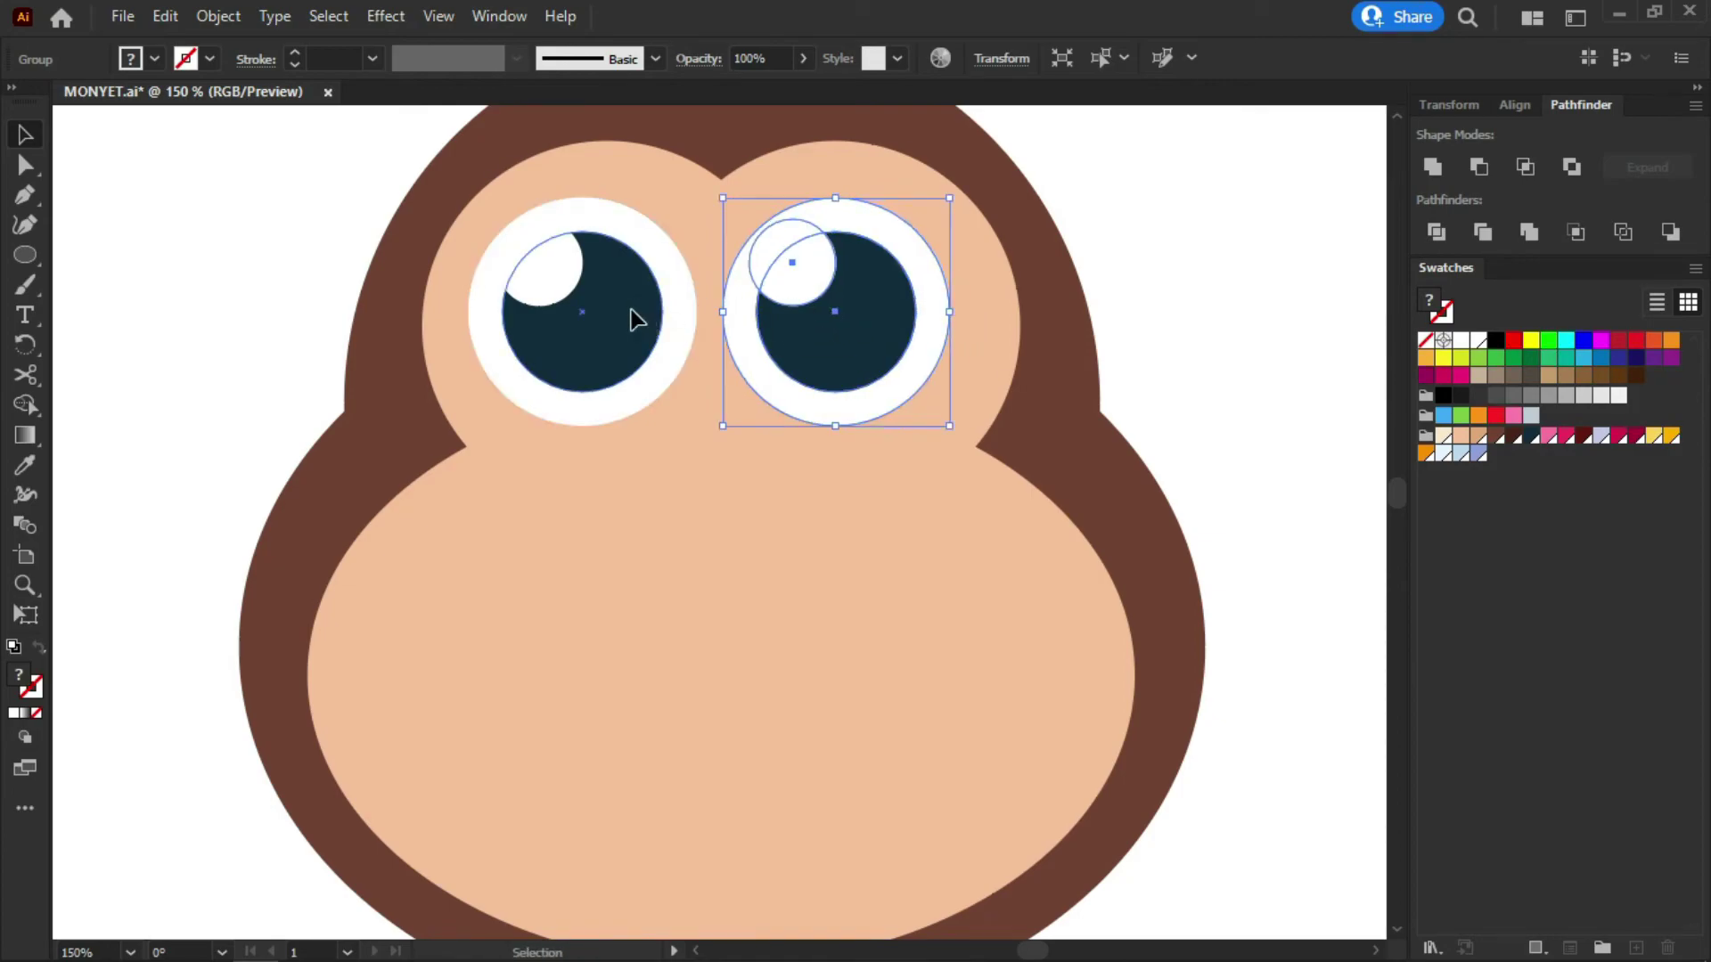
{"action": "left_click", "coordinate": [823, 317], "text": "shift"}
{"action": "left_click", "coordinate": [826, 299]}
{"action": "left_click_drag", "start_coordinate": [820, 336], "coordinate": [838, 337]}
Group the left and right eyes together
{"action": "left_click", "coordinate": [636, 332], "text": "shift"}
{"action": "key", "text": "a"}
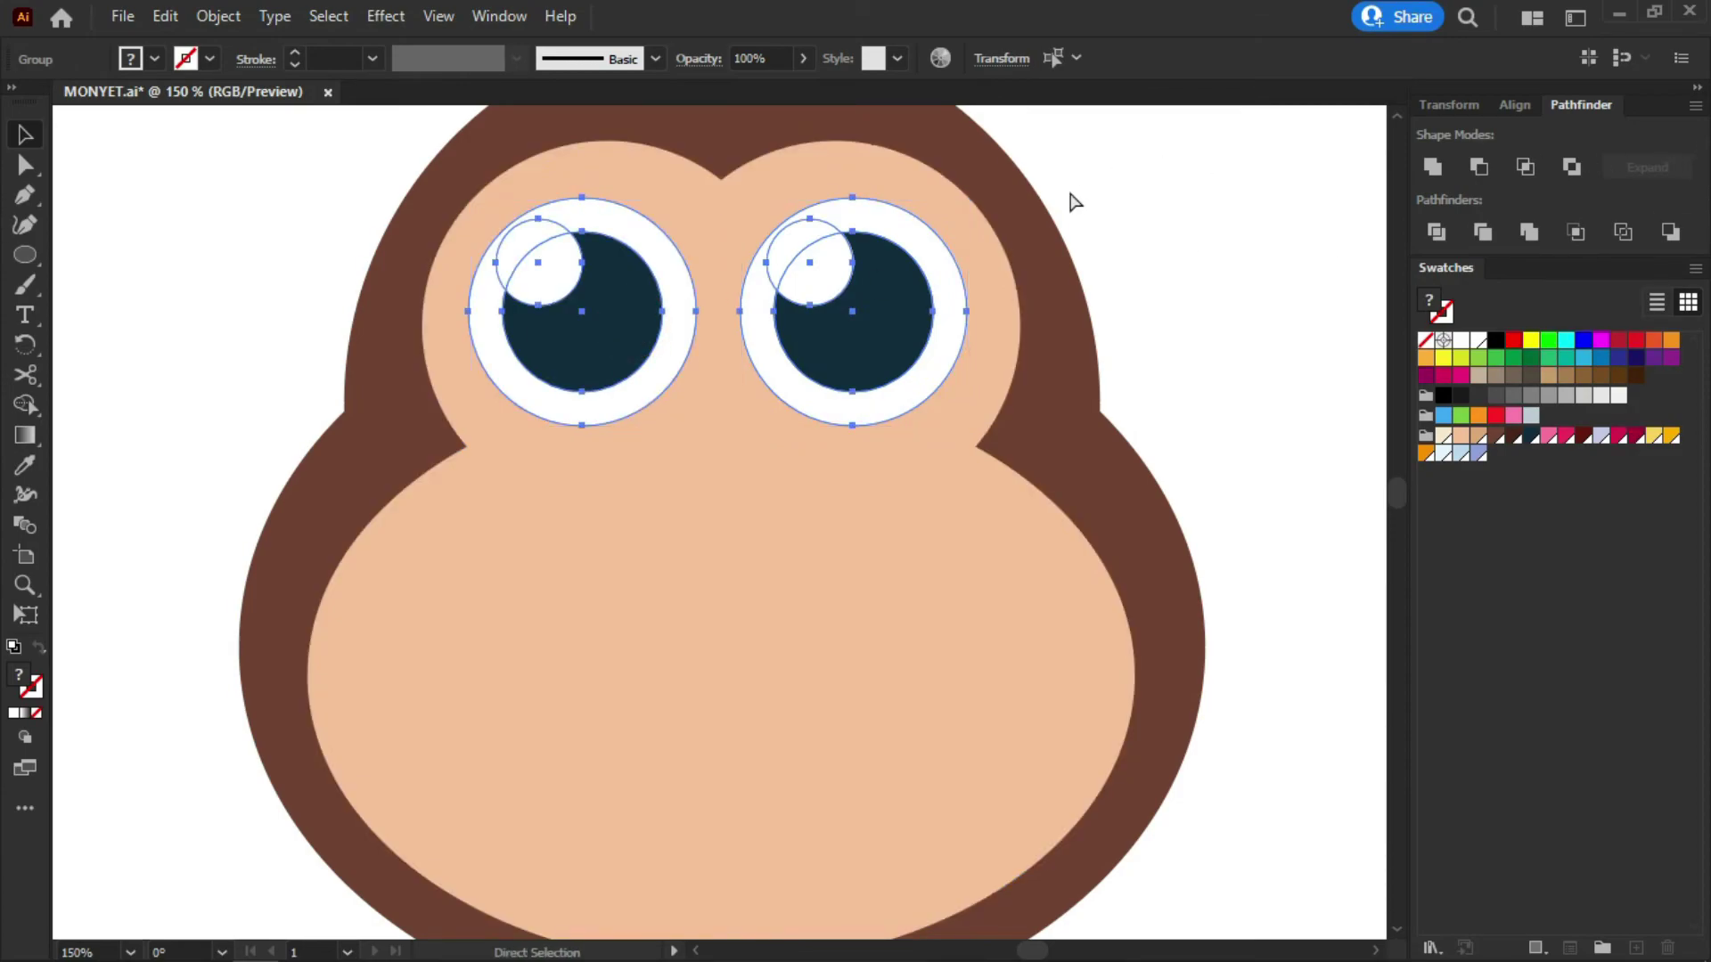
{"action": "key", "text": "v"}
Align the grouped eyes, the face and the brown head shape to their common horizontal centre
{"action": "left_click", "coordinate": [785, 496], "text": "shift"}
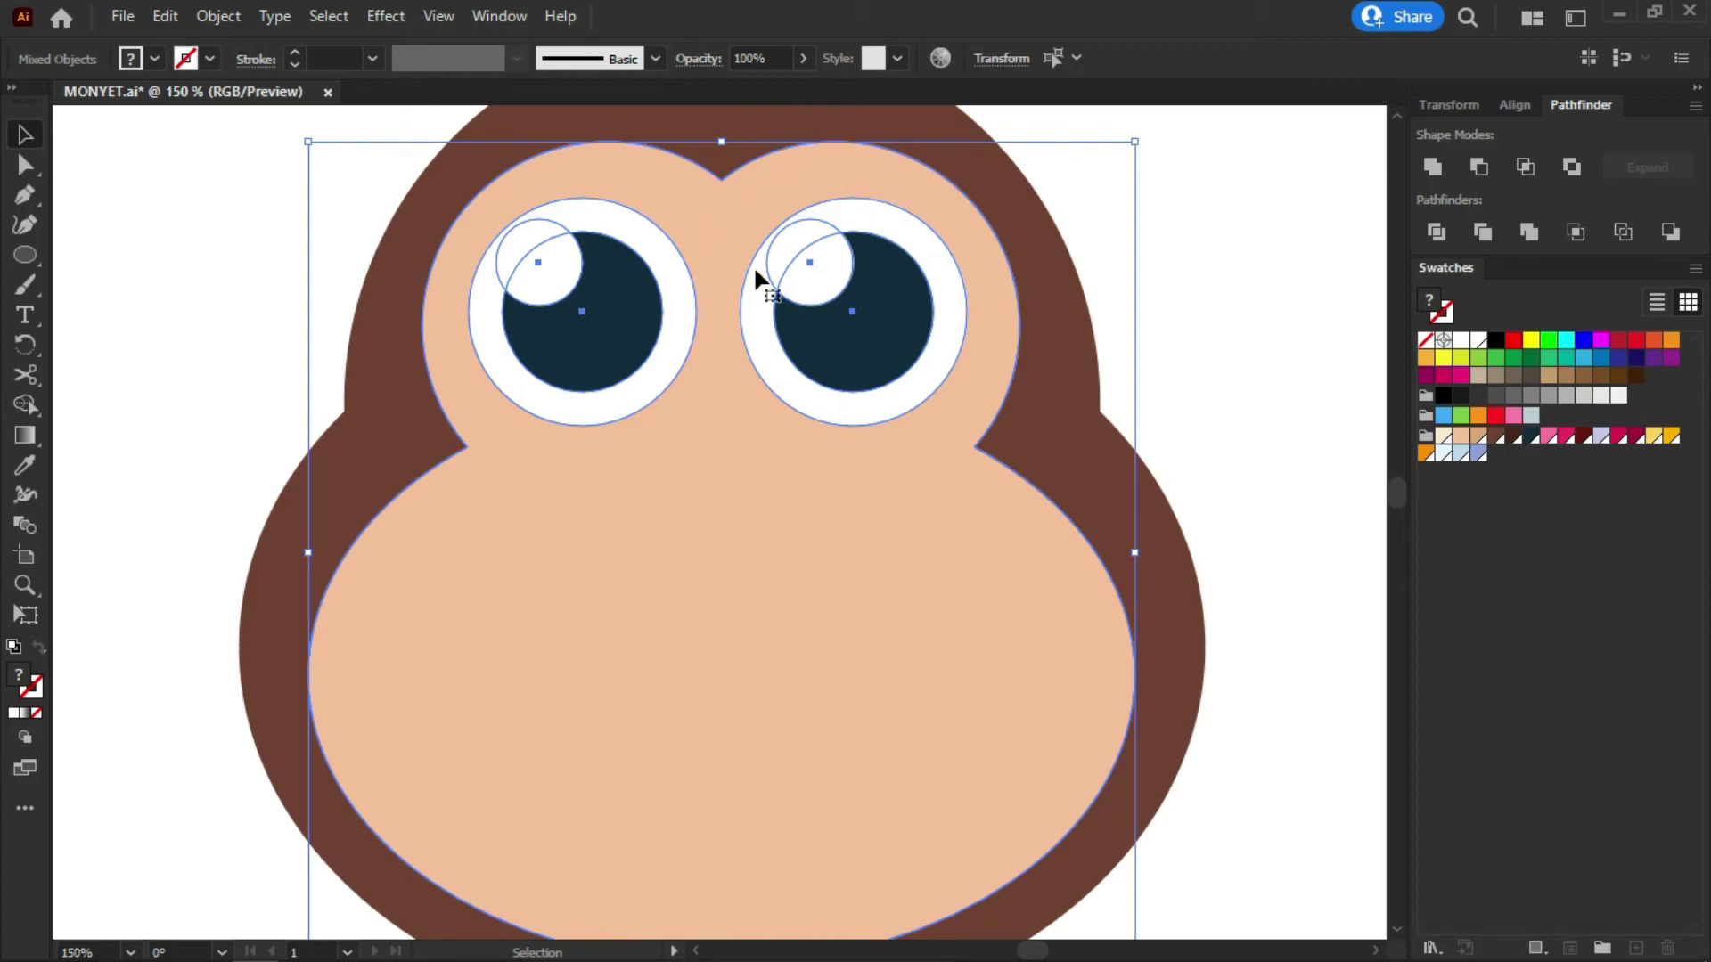
{"action": "left_click", "coordinate": [1057, 275], "text": "shift"}
{"action": "left_click", "coordinate": [1505, 106]}
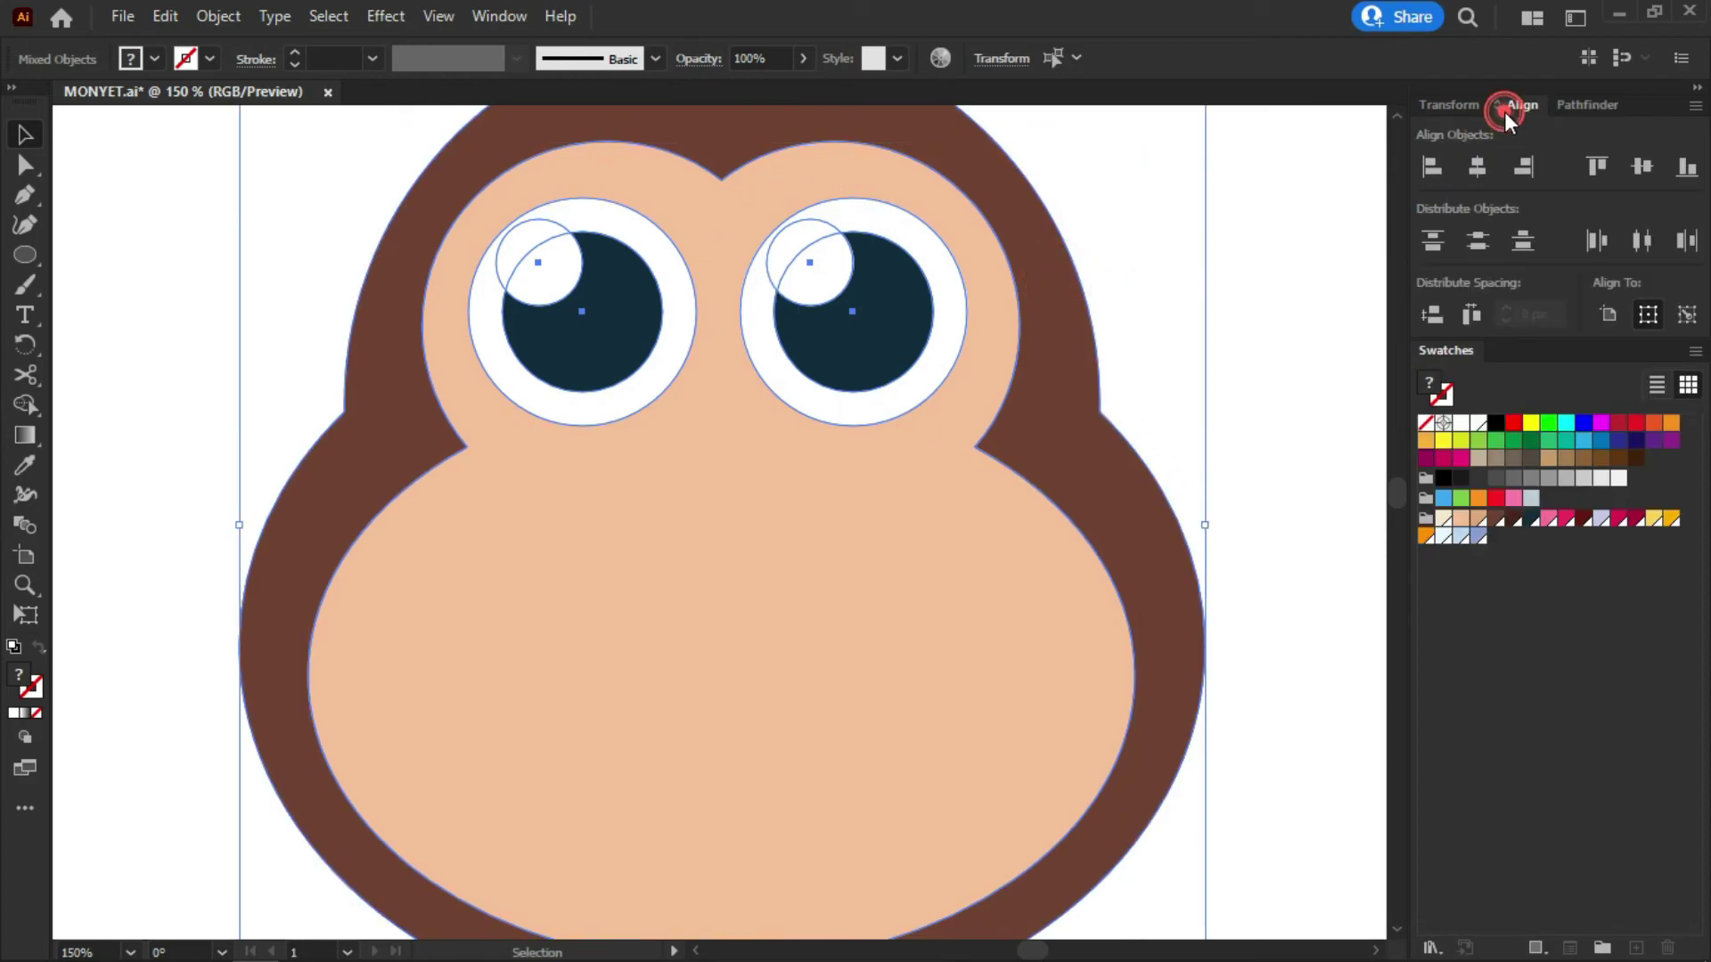
{"action": "left_click", "coordinate": [1470, 165]}
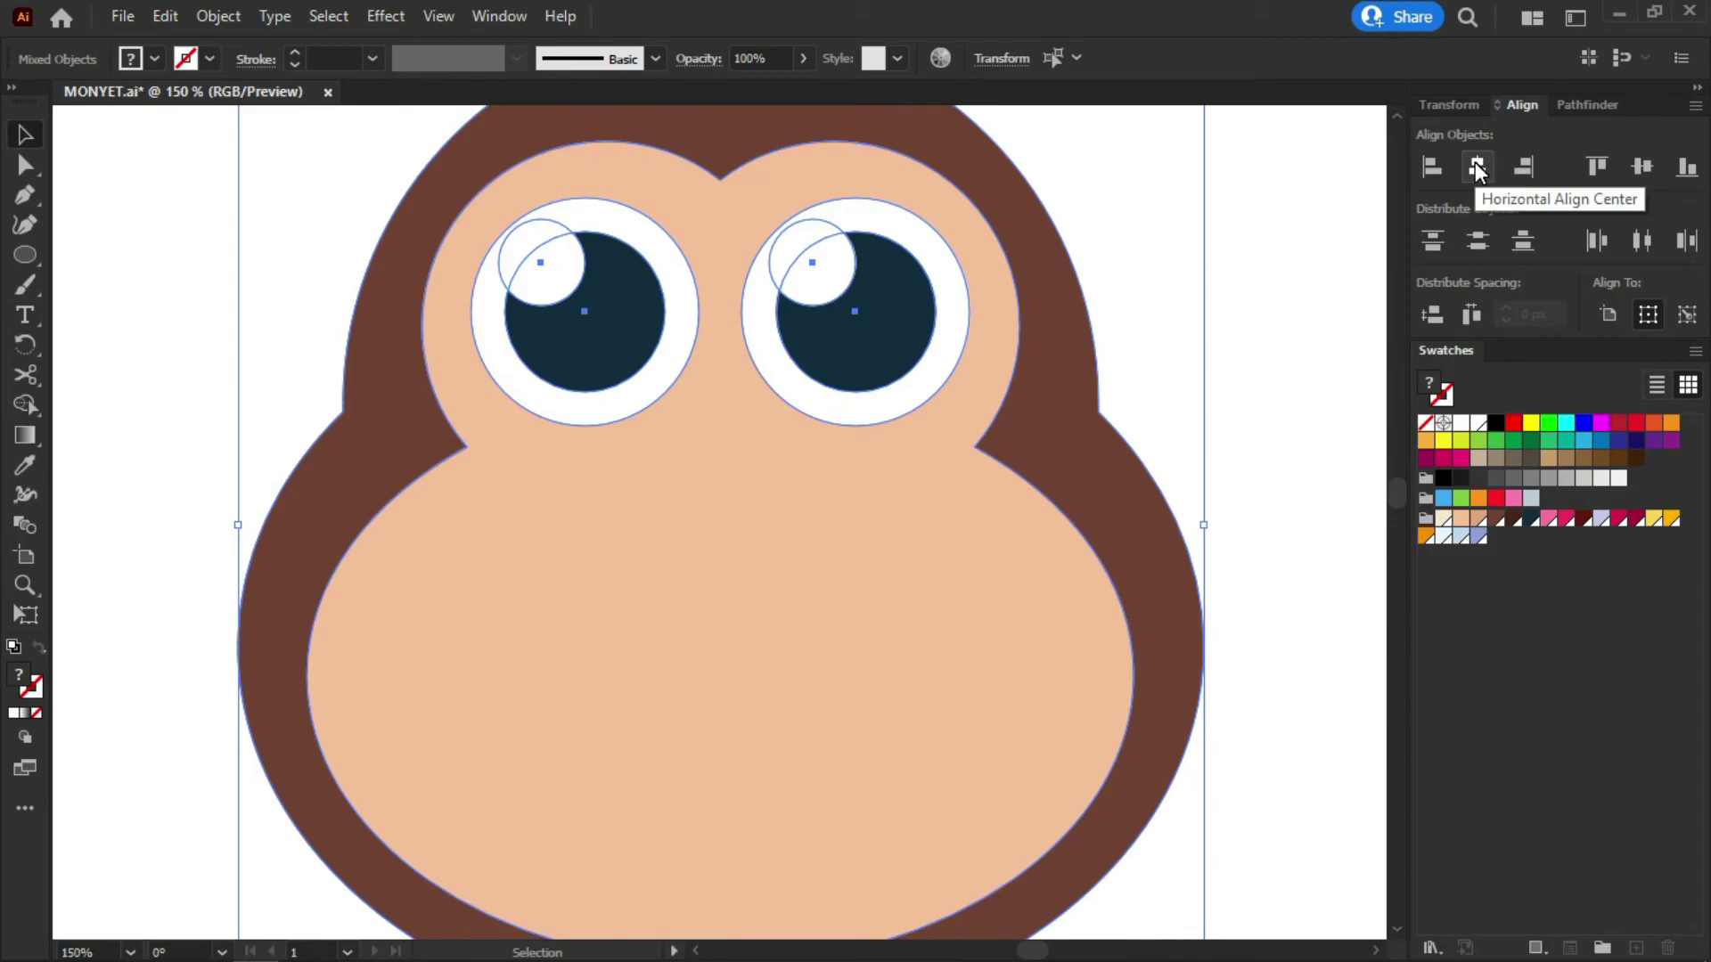
{"action": "left_click", "coordinate": [1326, 261]}
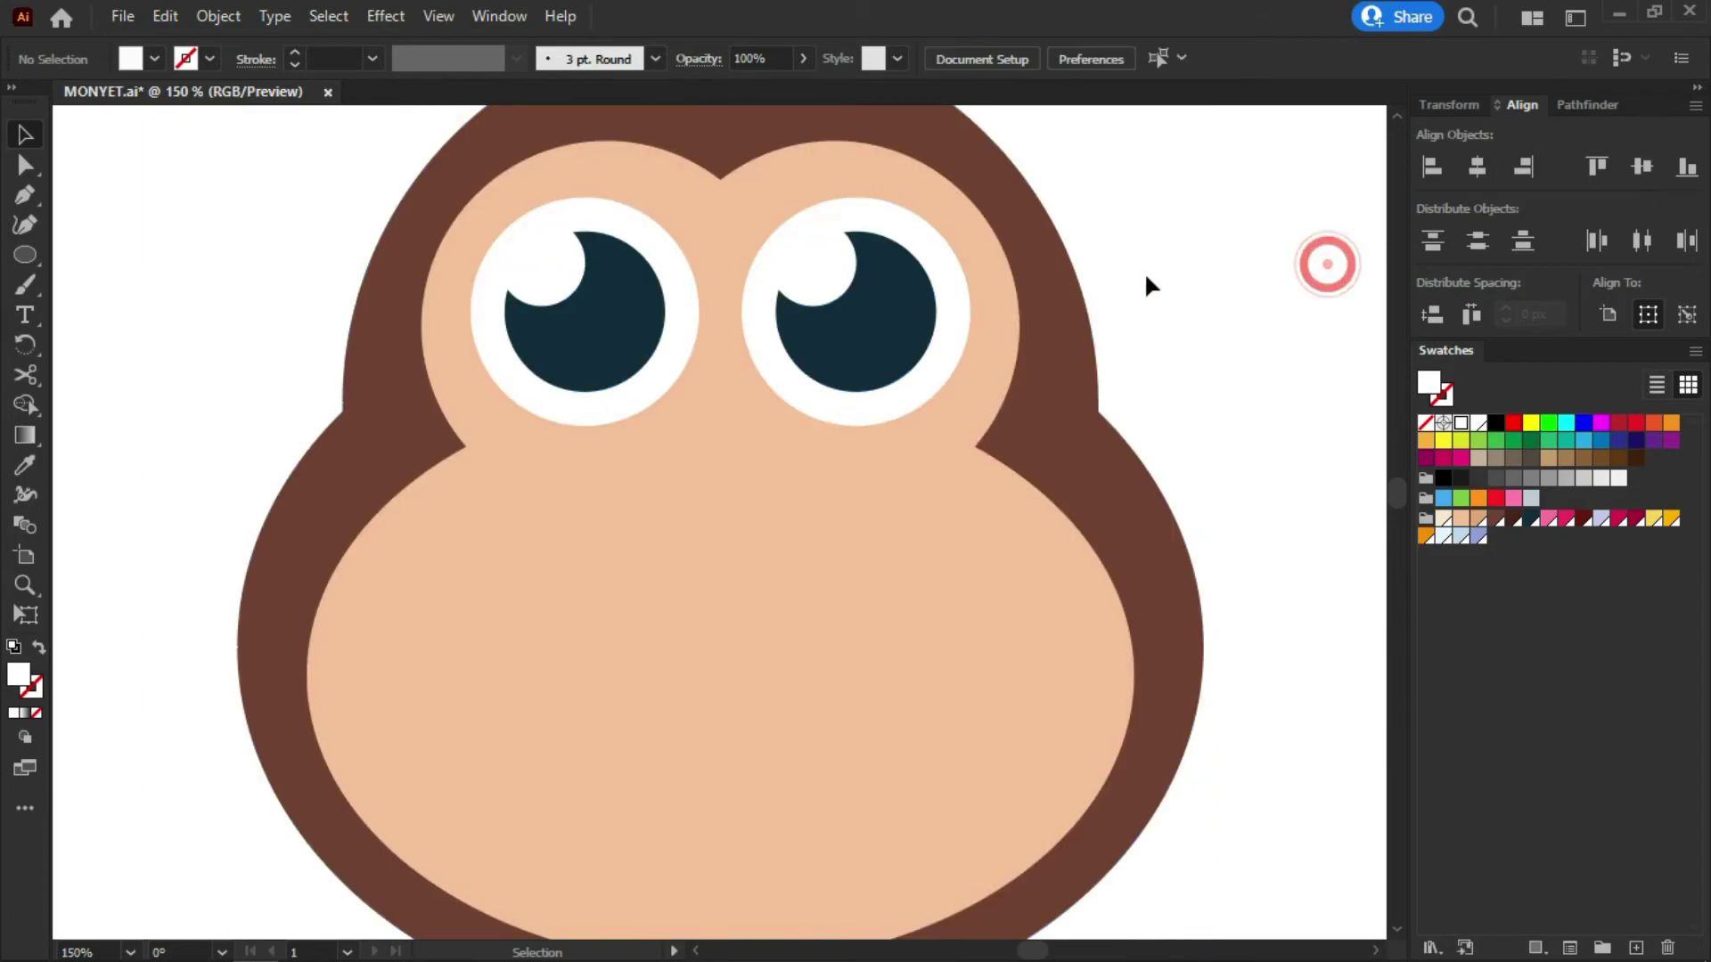
Draw a rectangle about 526 by 312 px with the dark maroon swatch fill in the middle of the lower face
{"action": "scroll", "coordinate": [992, 269], "scroll_direction": "down", "scroll_amount": 1}
{"action": "scroll", "coordinate": [783, 297], "scroll_direction": "down", "scroll_amount": 1}
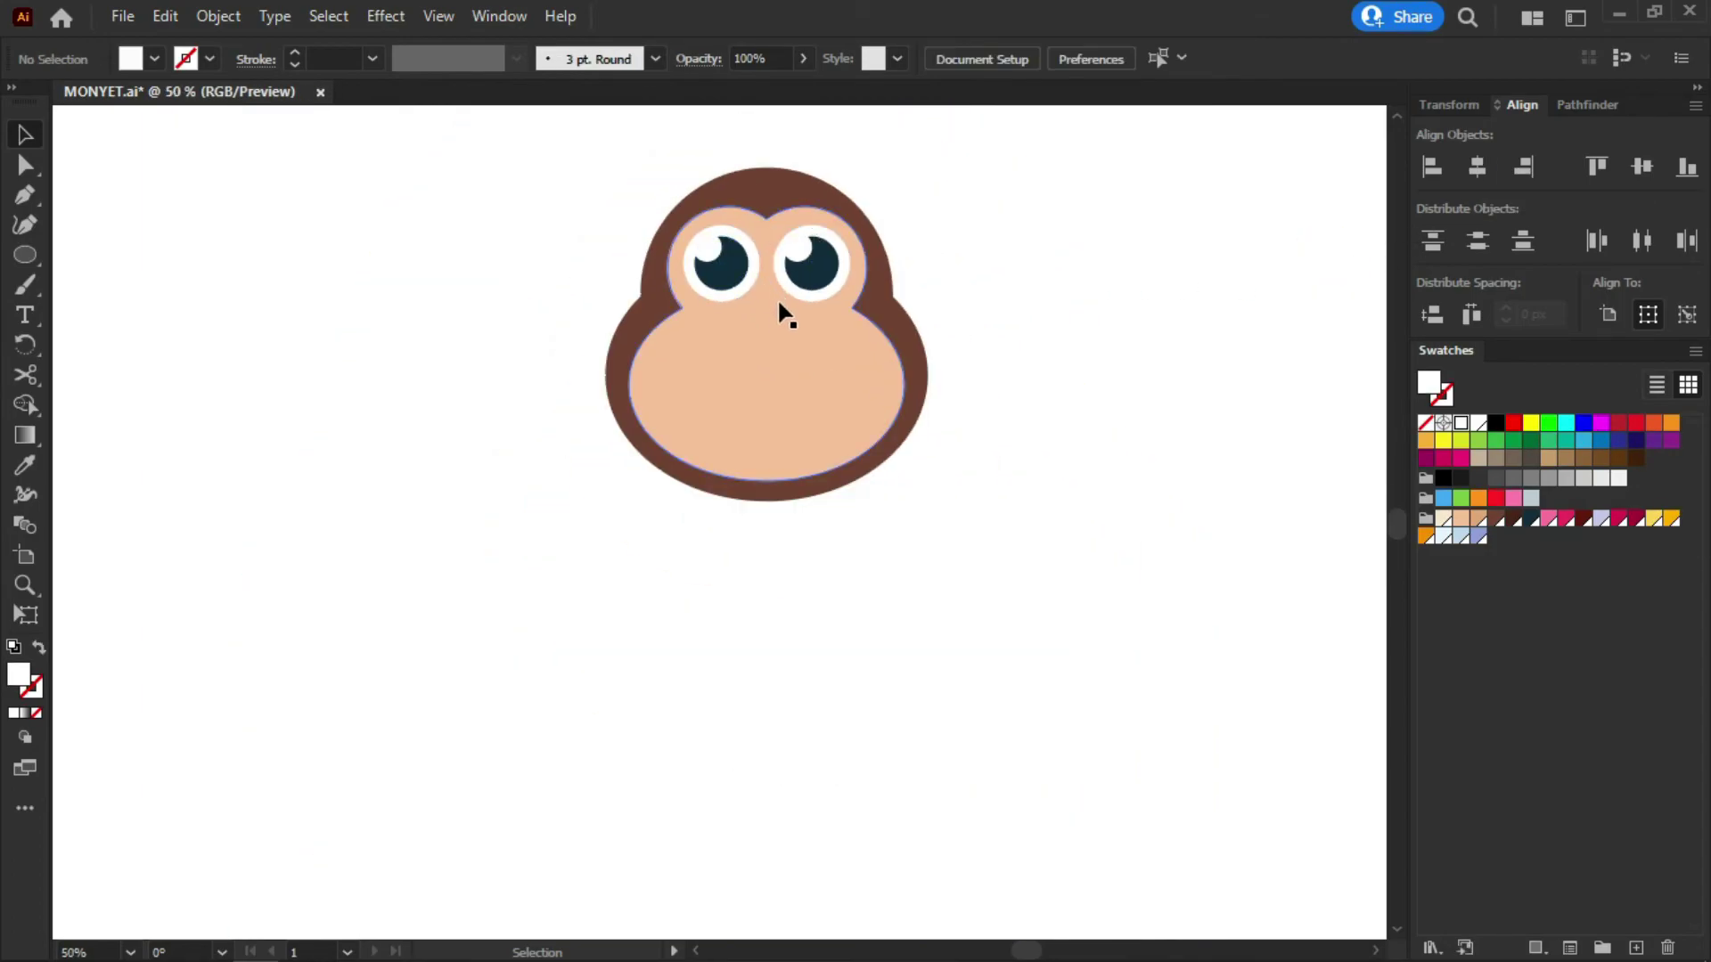
{"action": "scroll", "coordinate": [783, 305], "scroll_direction": "up", "scroll_amount": 1}
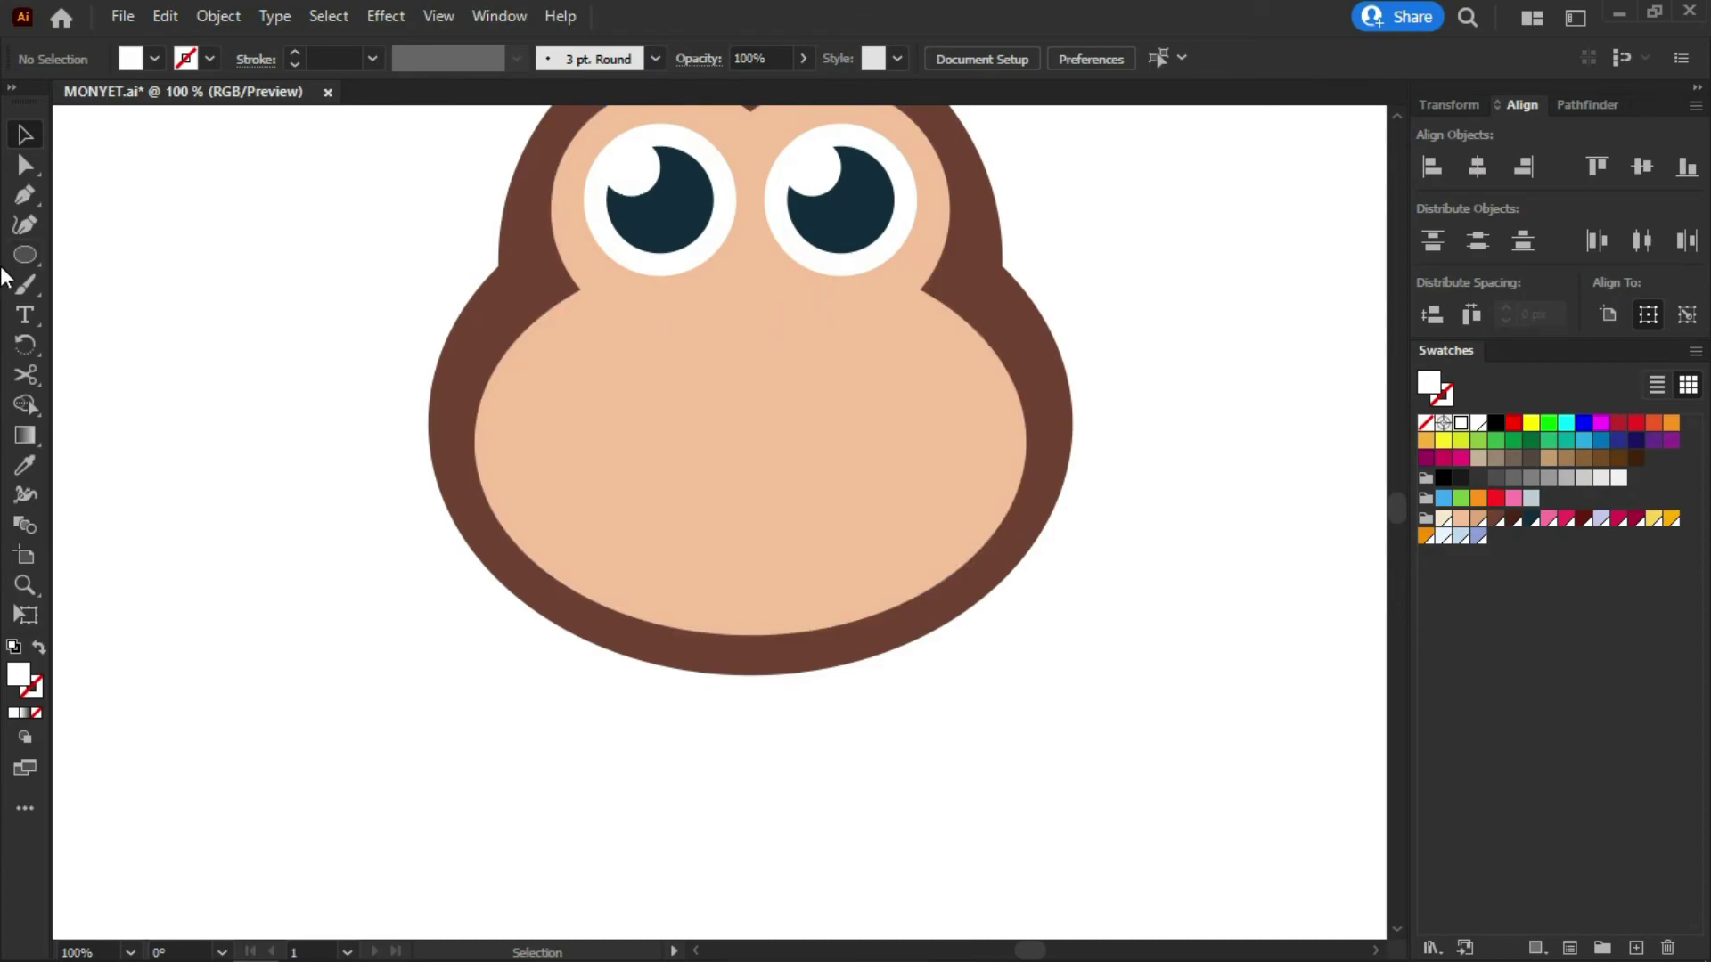
{"action": "left_click", "coordinate": [1579, 524]}
{"action": "left_click_drag", "start_coordinate": [39, 253], "coordinate": [162, 257]}
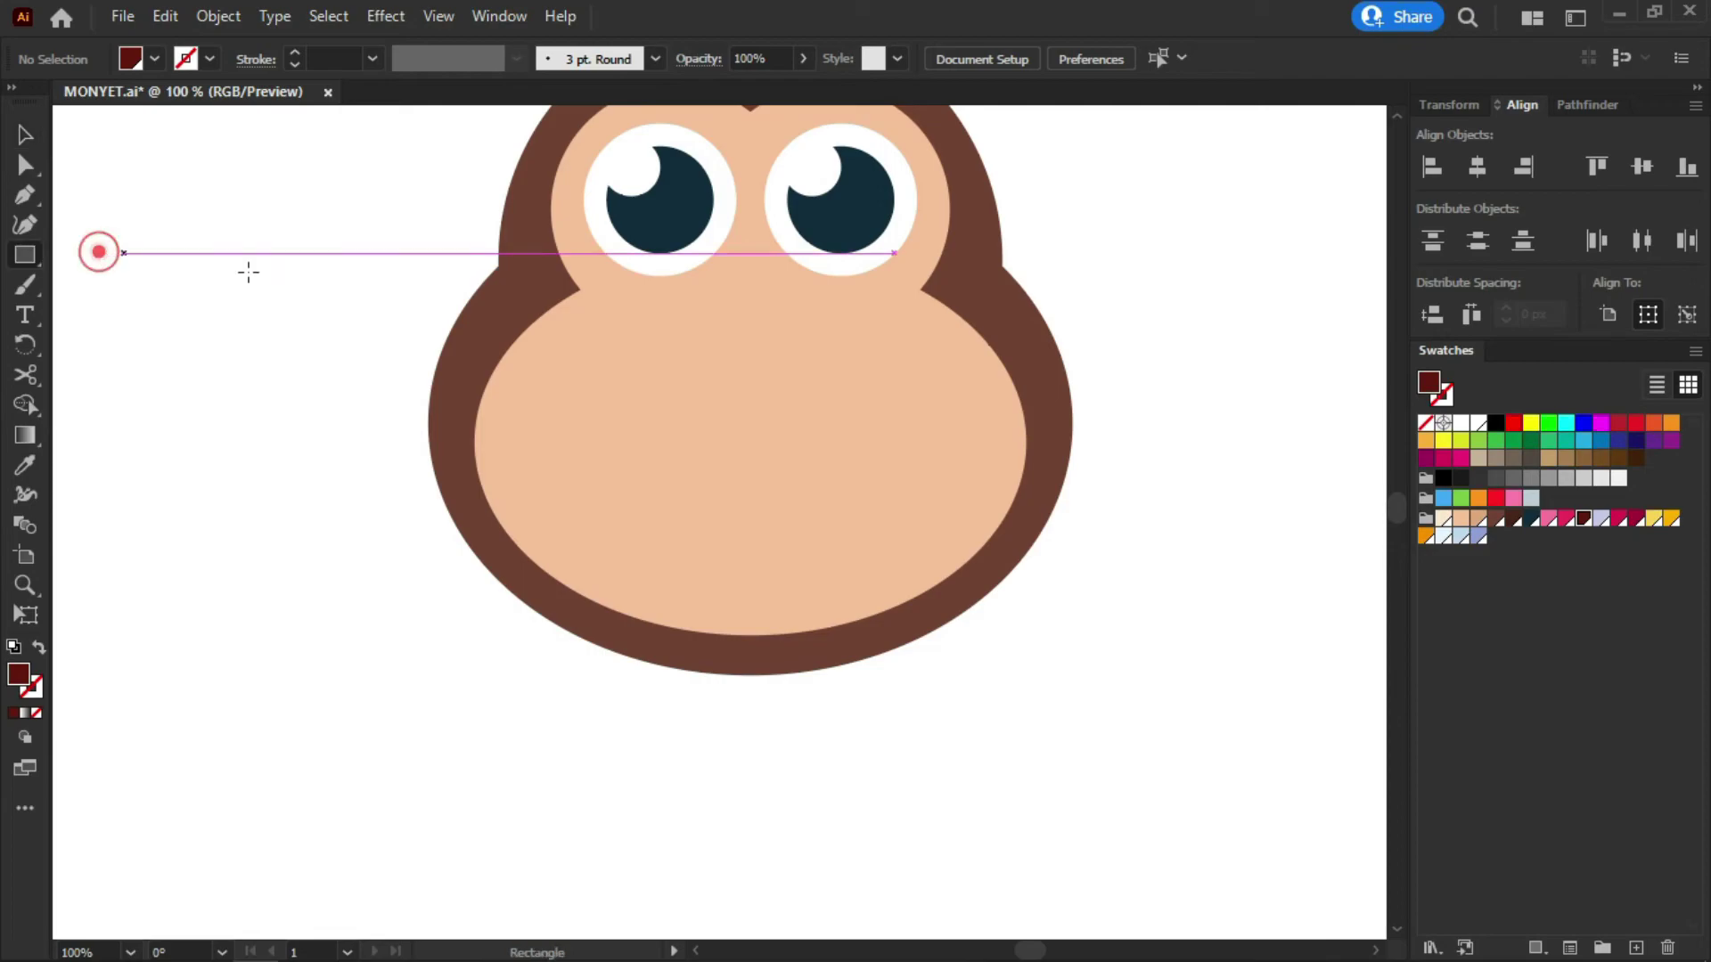
{"action": "left_click_drag", "start_coordinate": [603, 381], "coordinate": [905, 563]}
{"action": "key", "text": "a"}
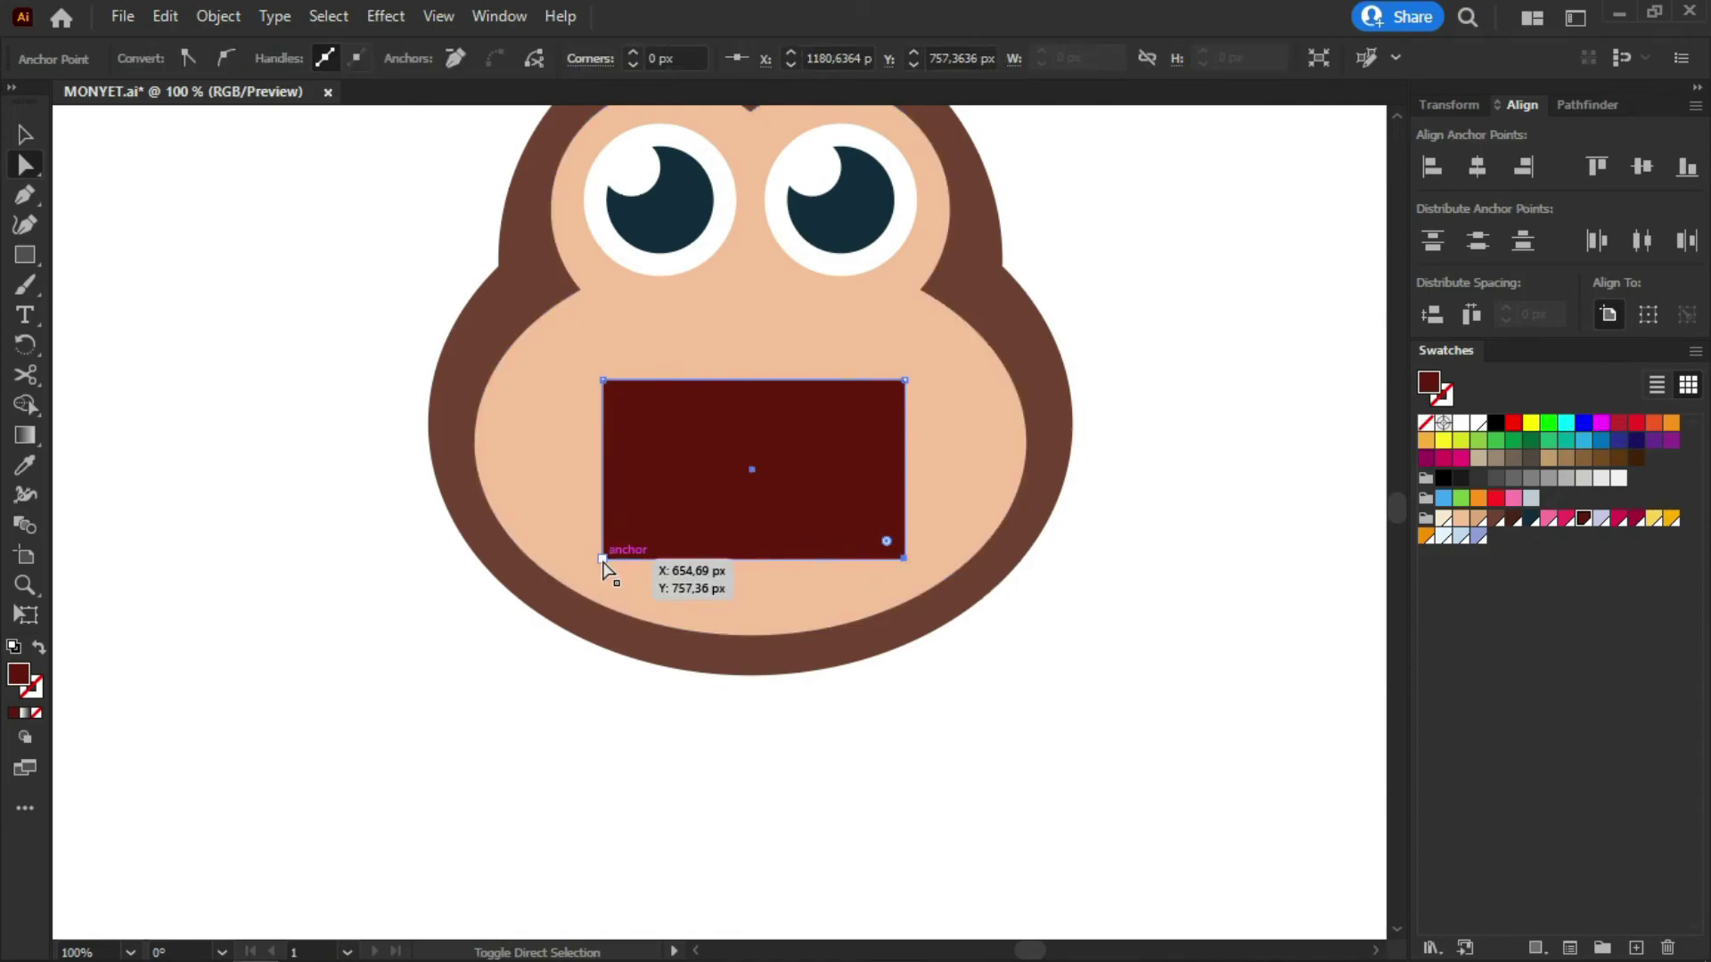
{"action": "left_click", "coordinate": [603, 558]}
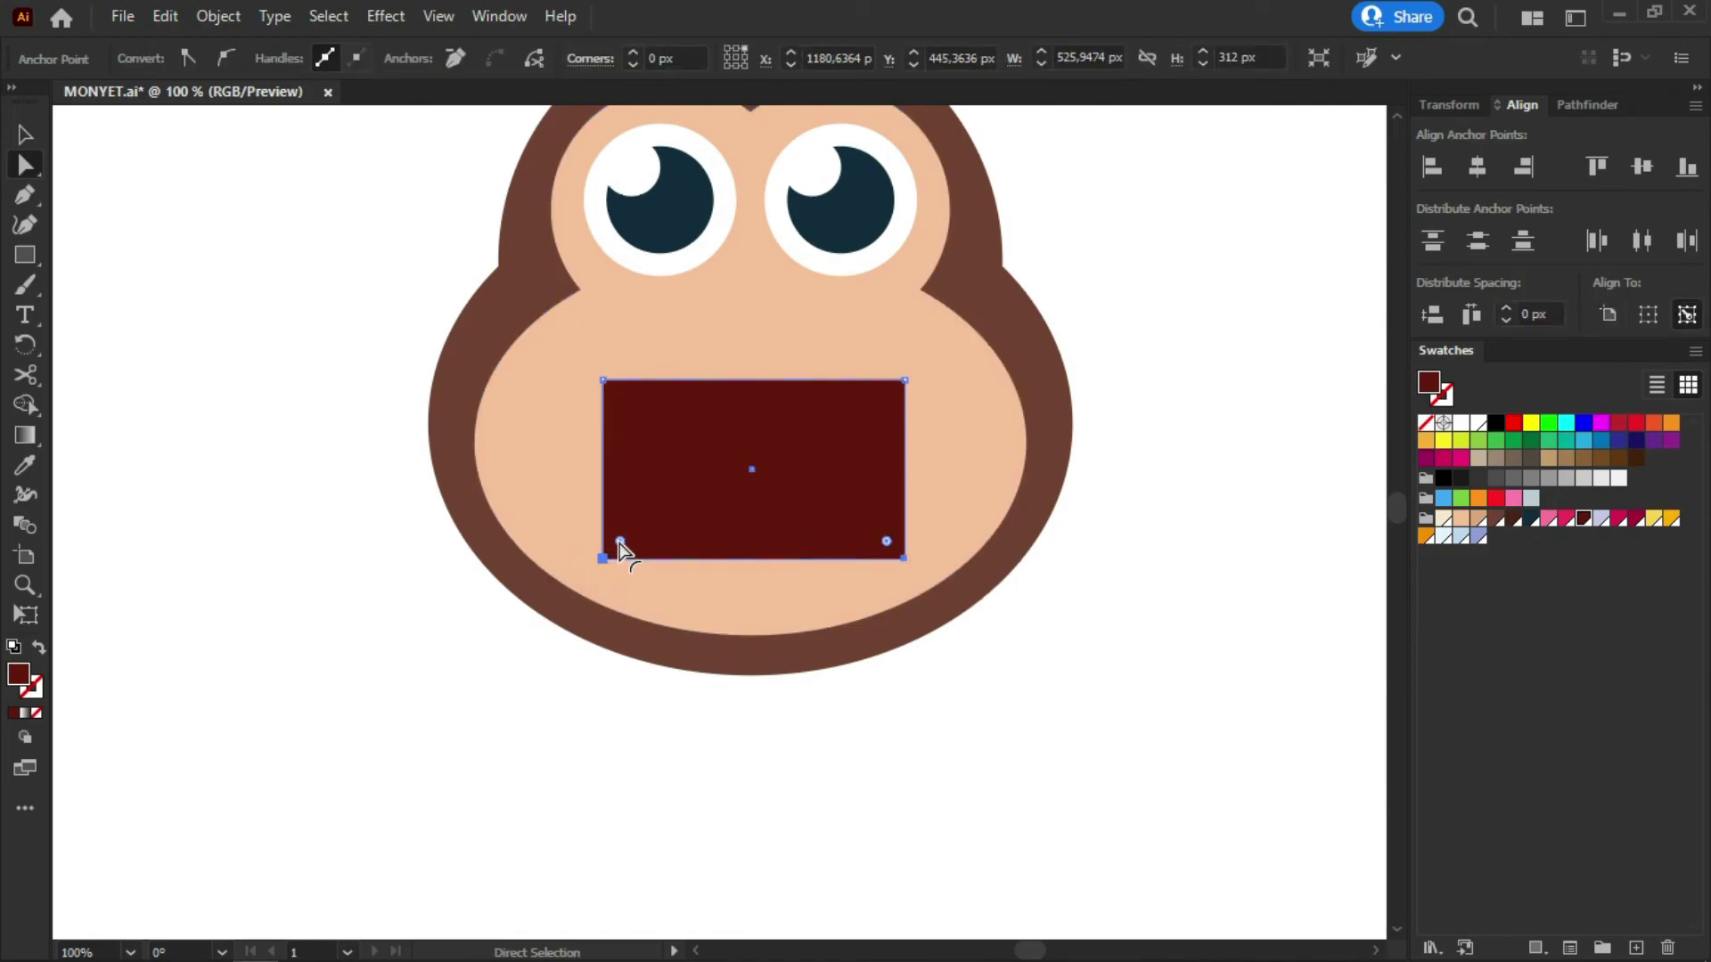
{"action": "left_click", "coordinate": [374, 506]}
{"action": "left_click", "coordinate": [637, 512]}
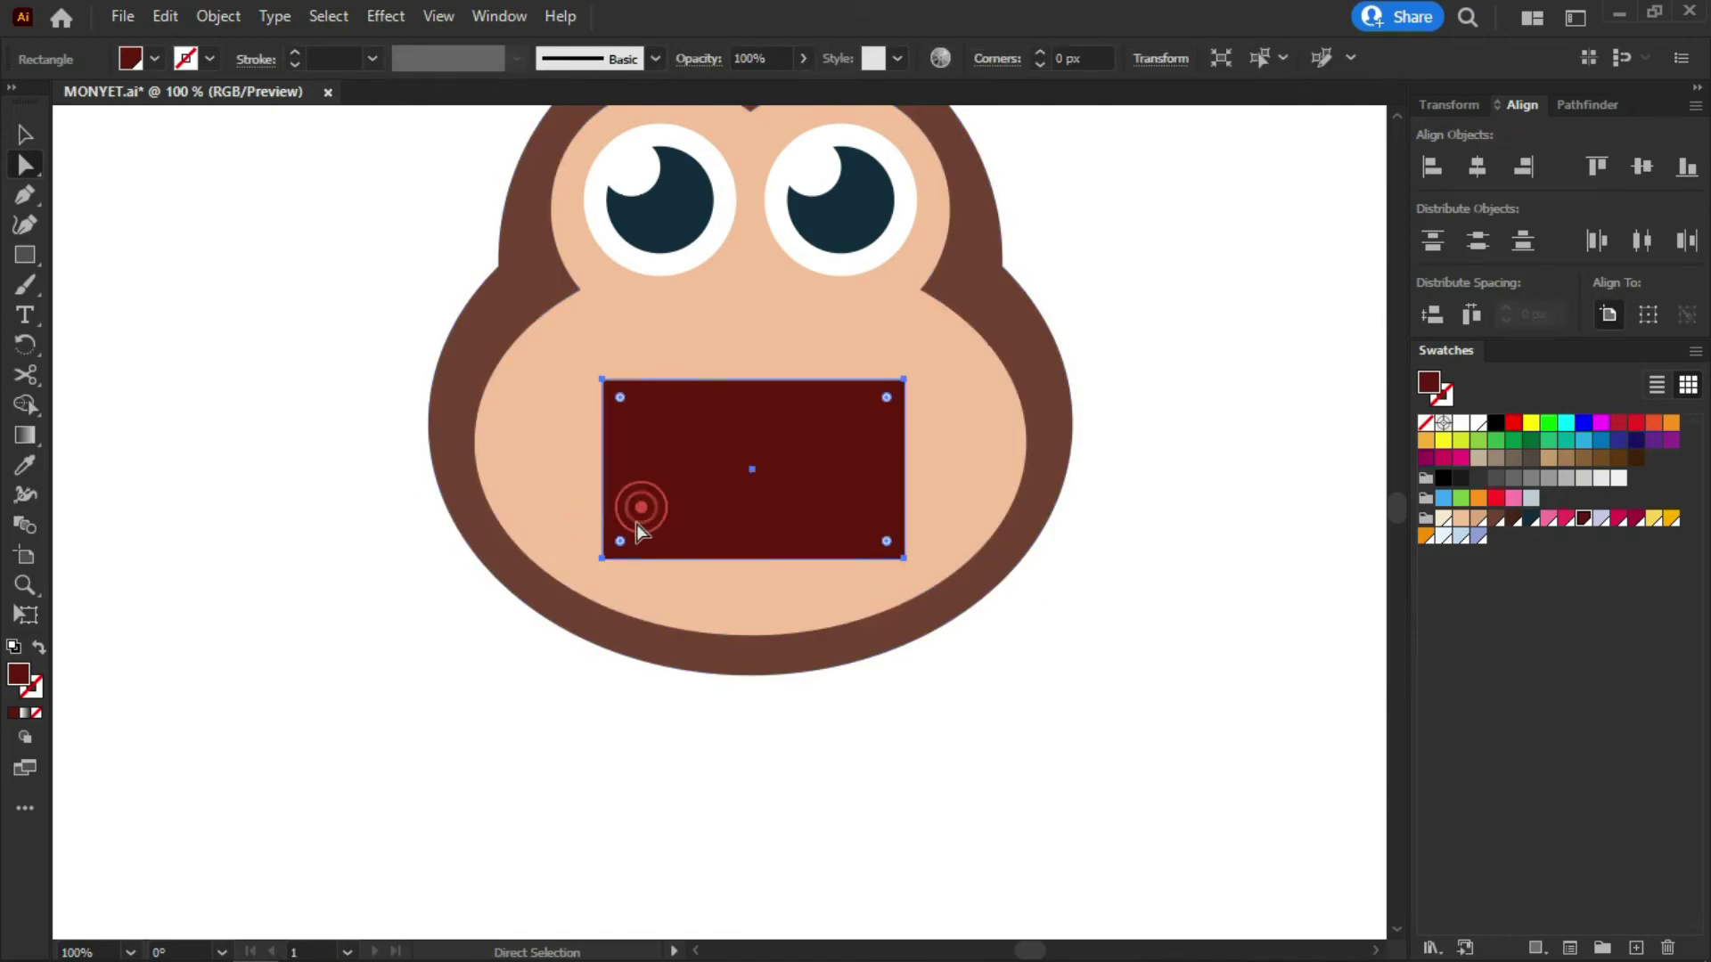
{"action": "left_click", "coordinate": [603, 560]}
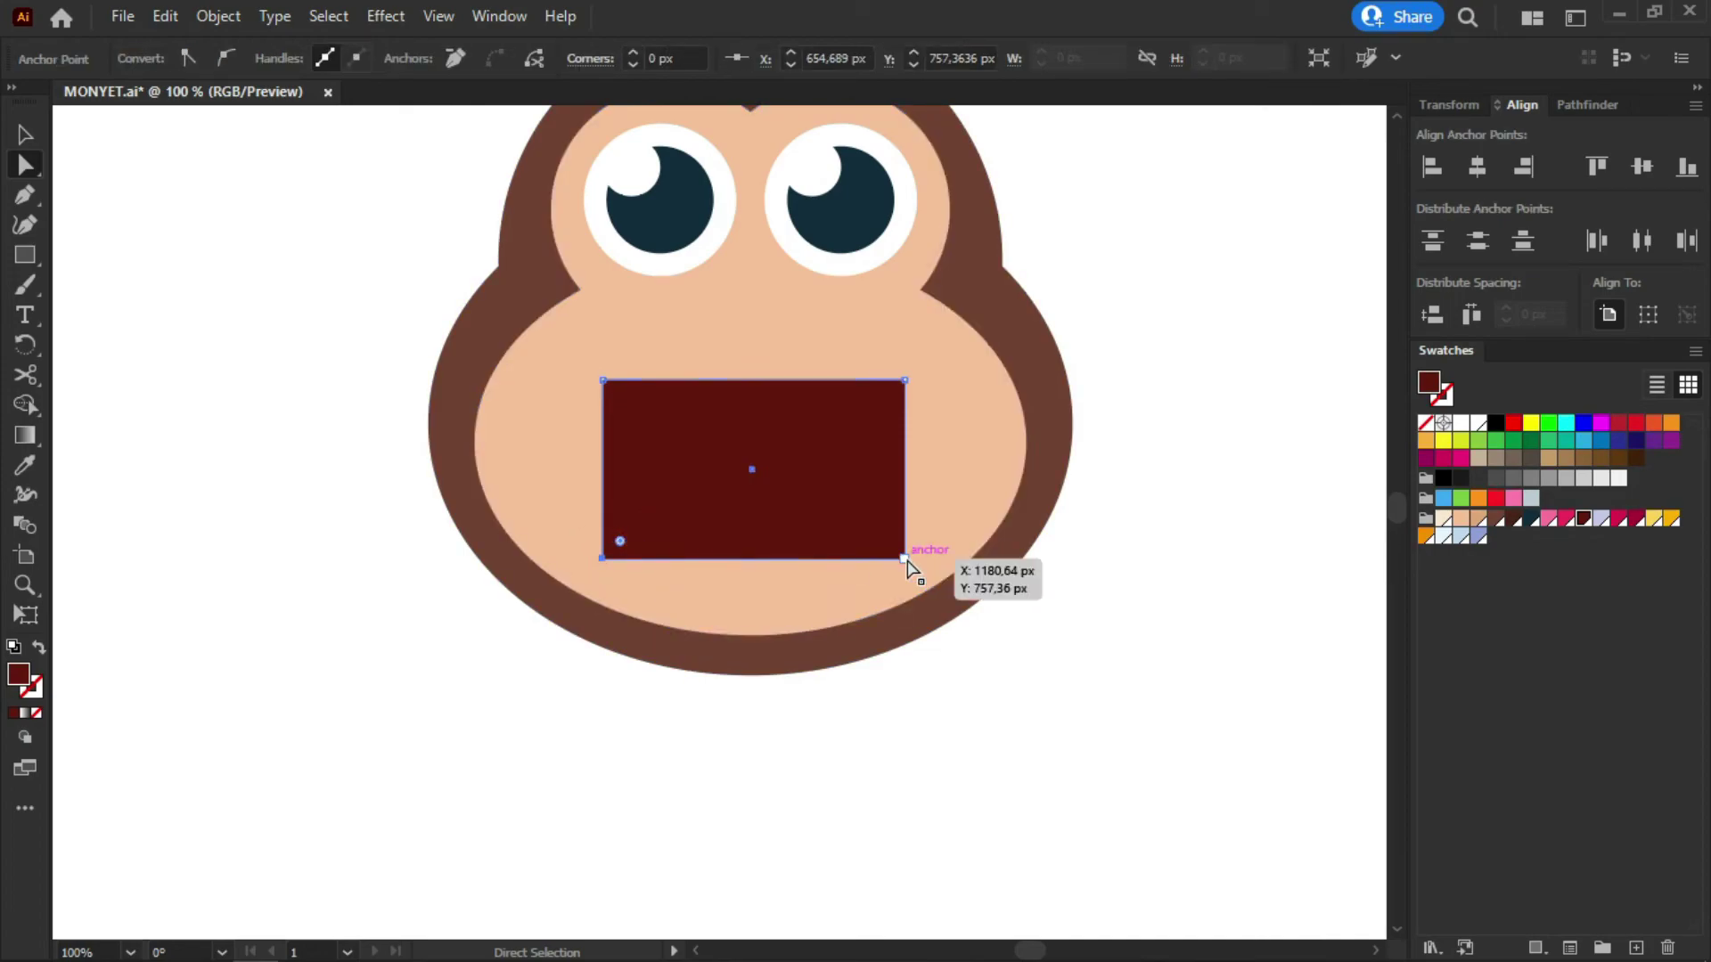
{"action": "left_click", "coordinate": [527, 612]}
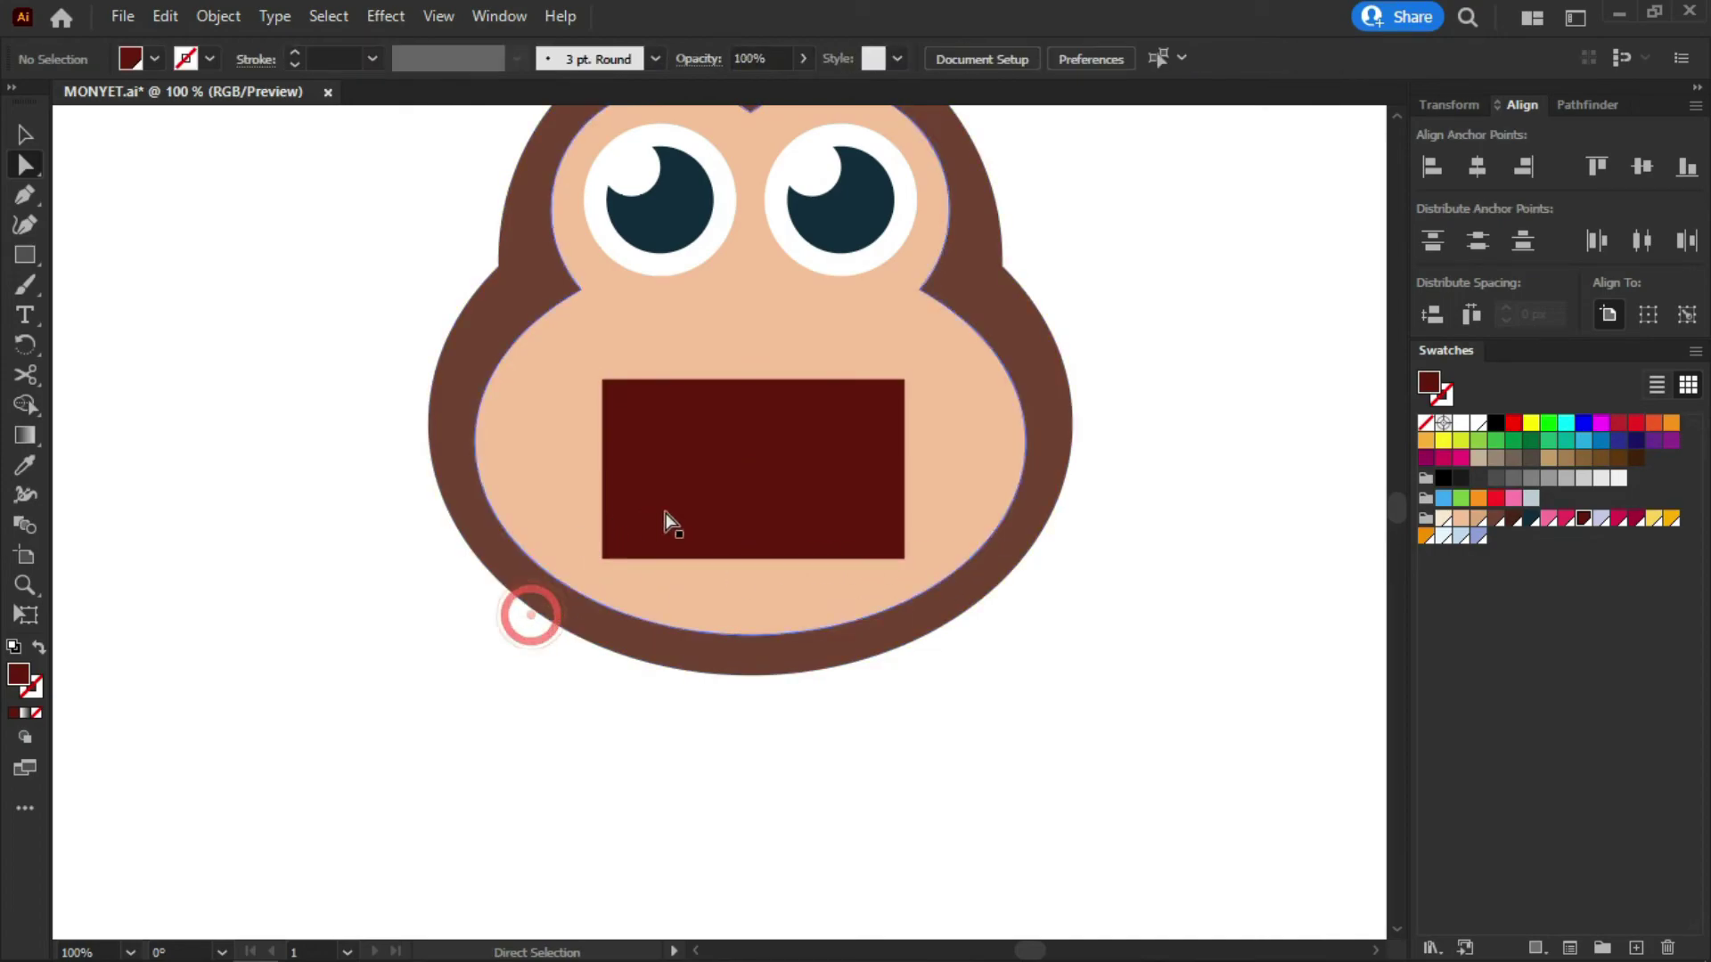
Round the two lower corners of the maroon rectangle to their maximum radius to form an open smiling mouth
{"action": "left_click", "coordinate": [27, 163]}
{"action": "left_click", "coordinate": [682, 458]}
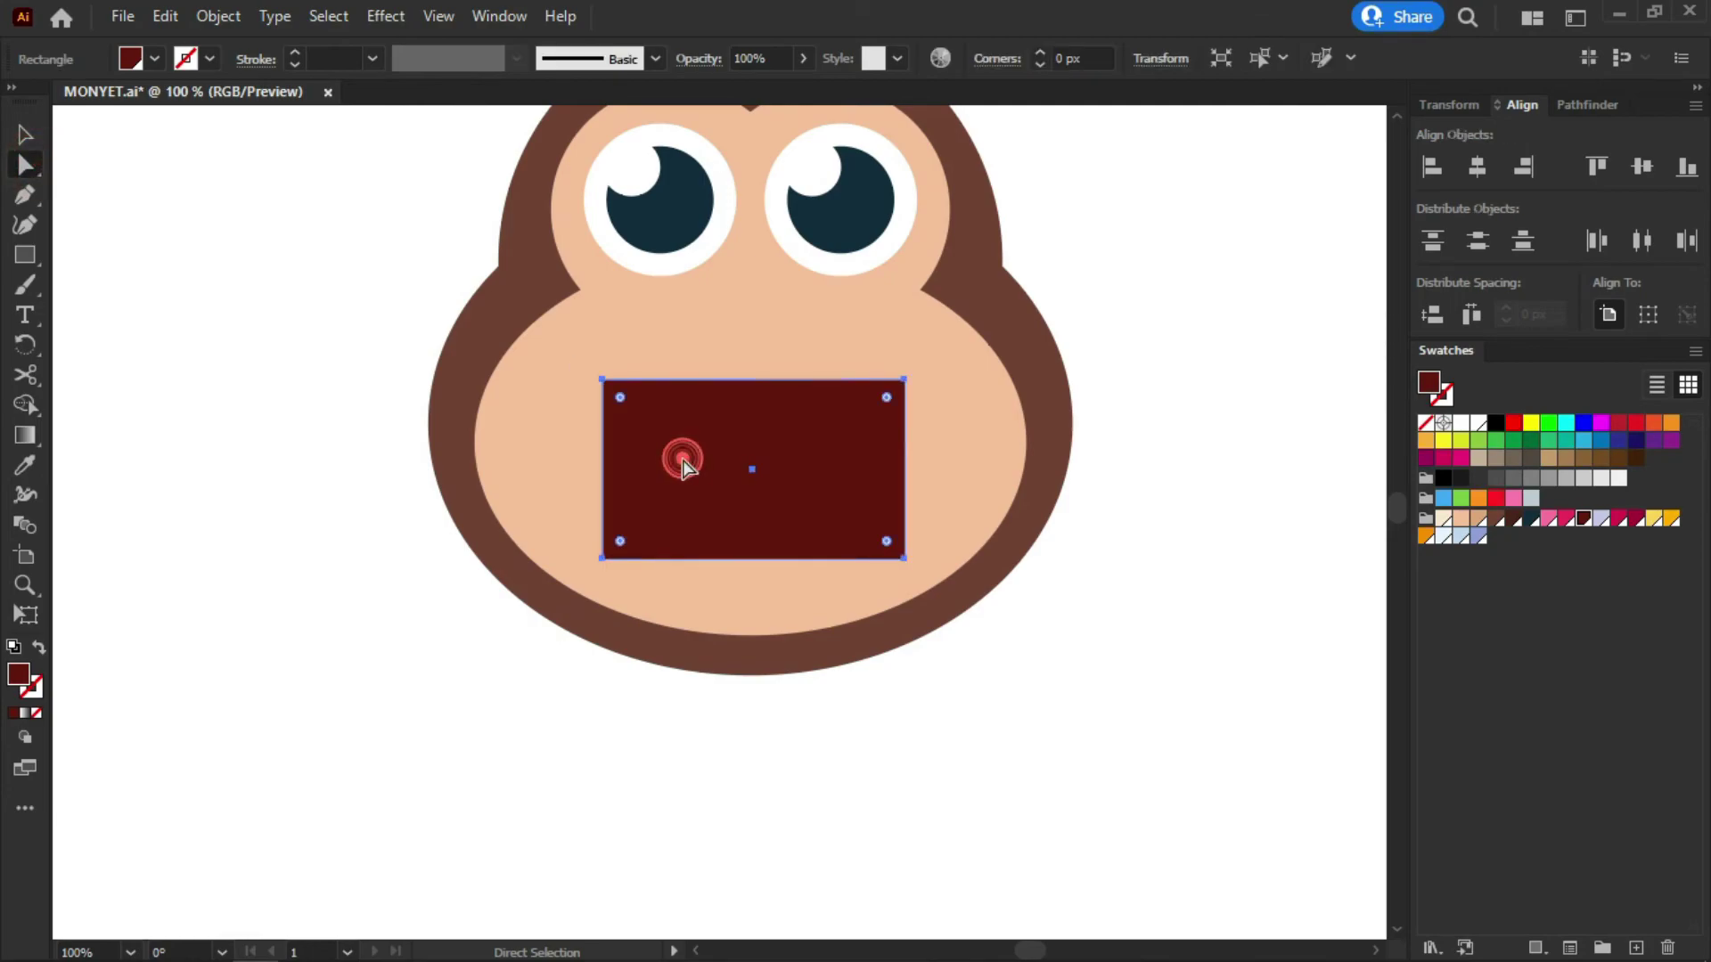
{"action": "left_click", "coordinate": [604, 559]}
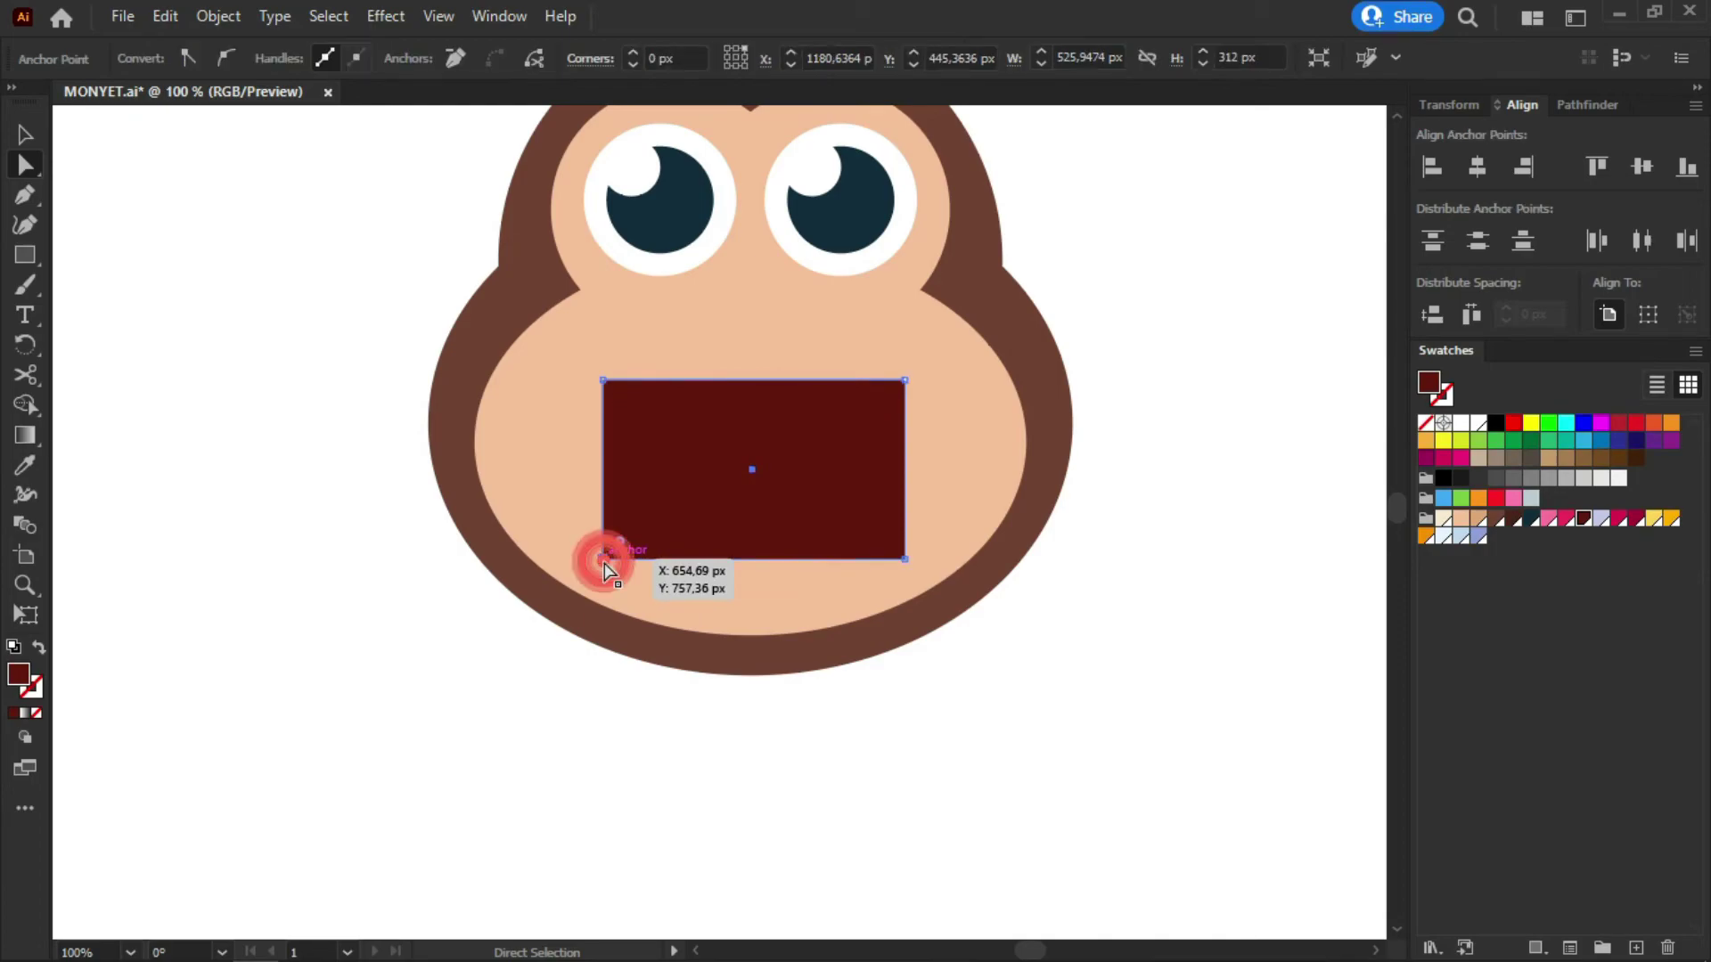
{"action": "left_click", "coordinate": [905, 559], "text": "shift"}
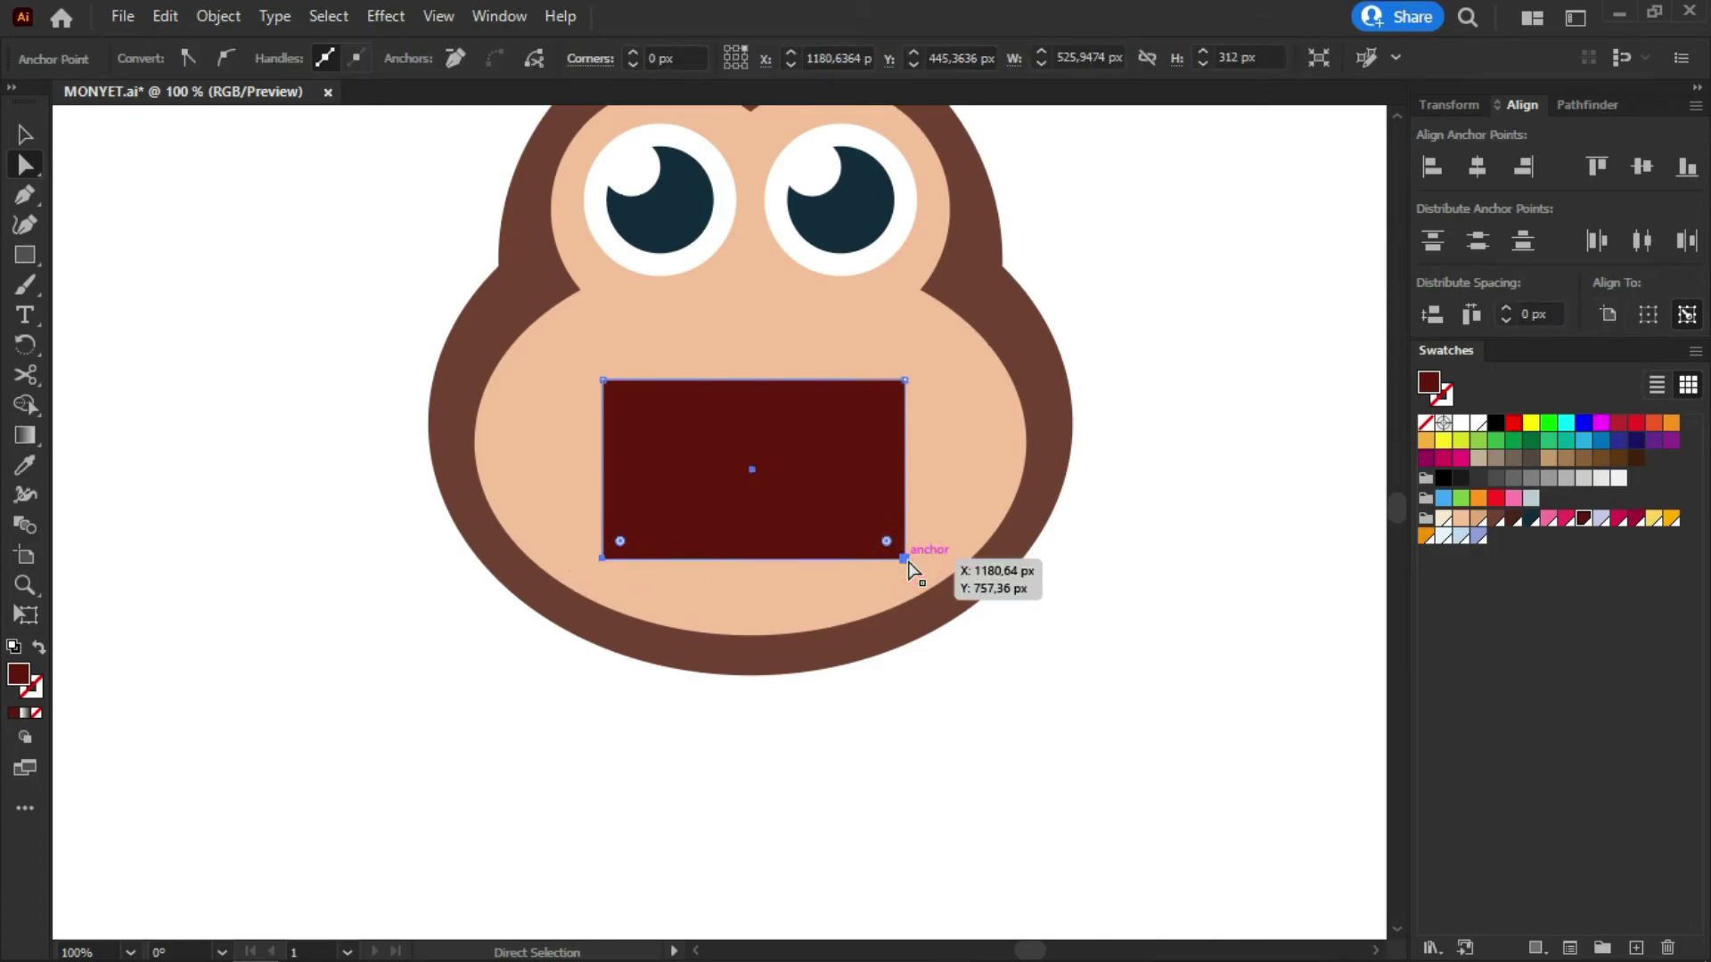
{"action": "scroll", "coordinate": [882, 560], "scroll_direction": "up", "scroll_amount": 3}
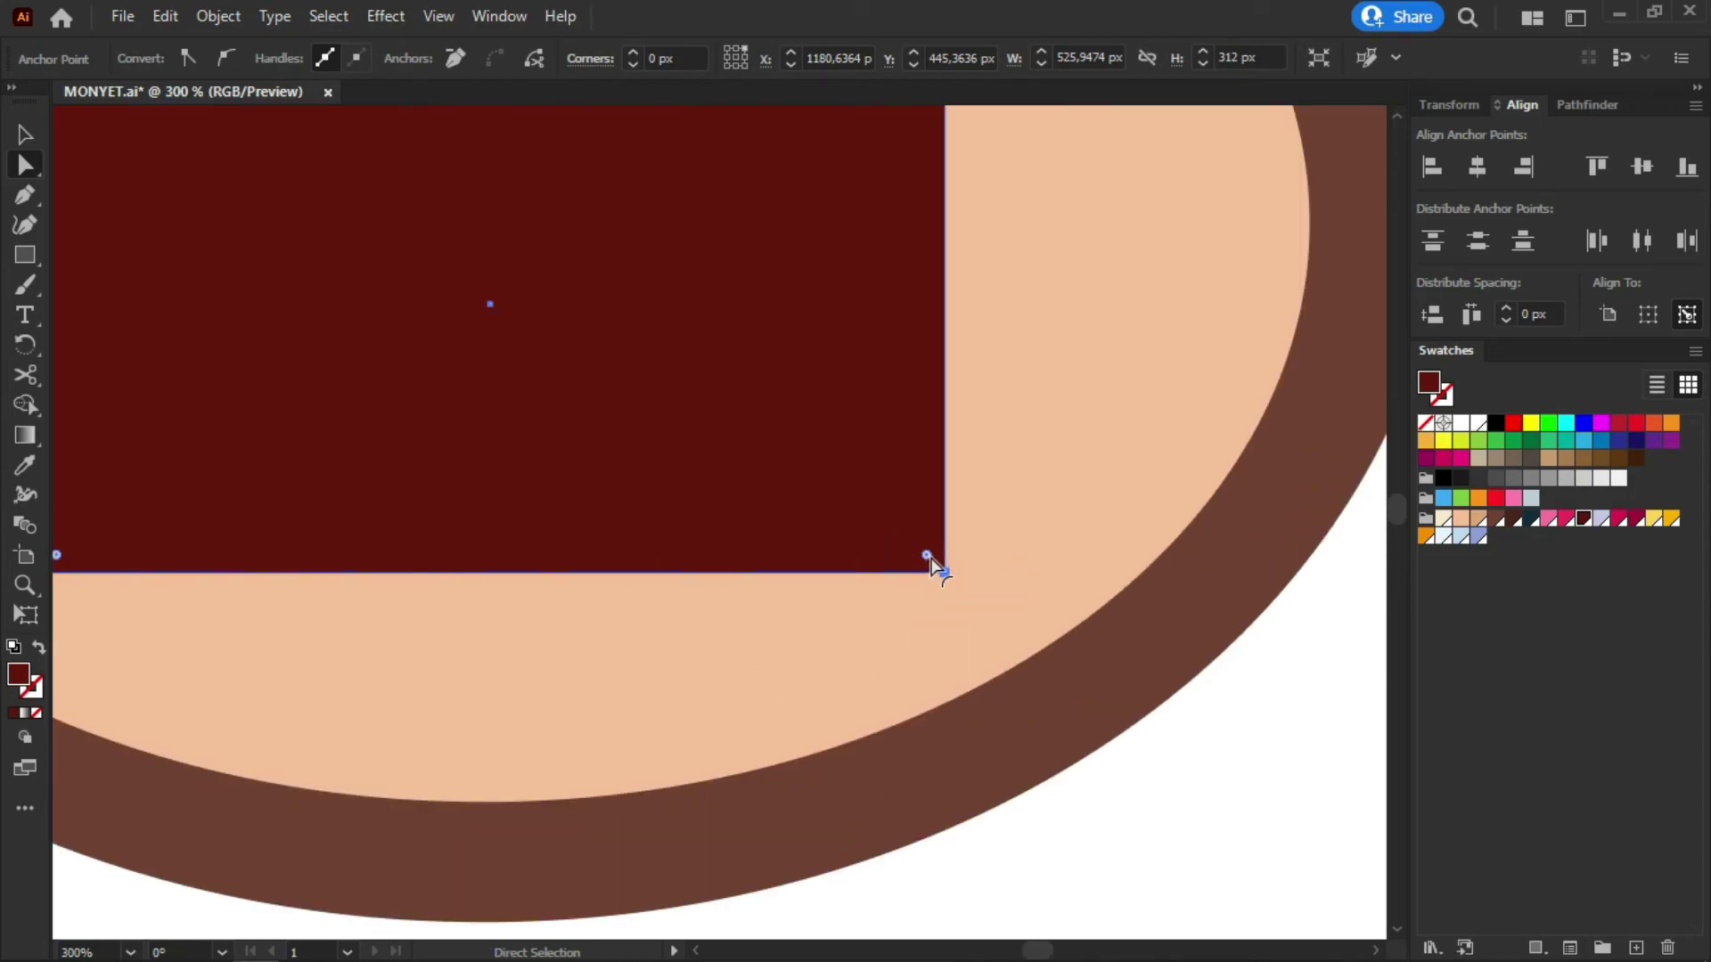
{"action": "scroll", "coordinate": [932, 555], "scroll_direction": "down", "scroll_amount": 2}
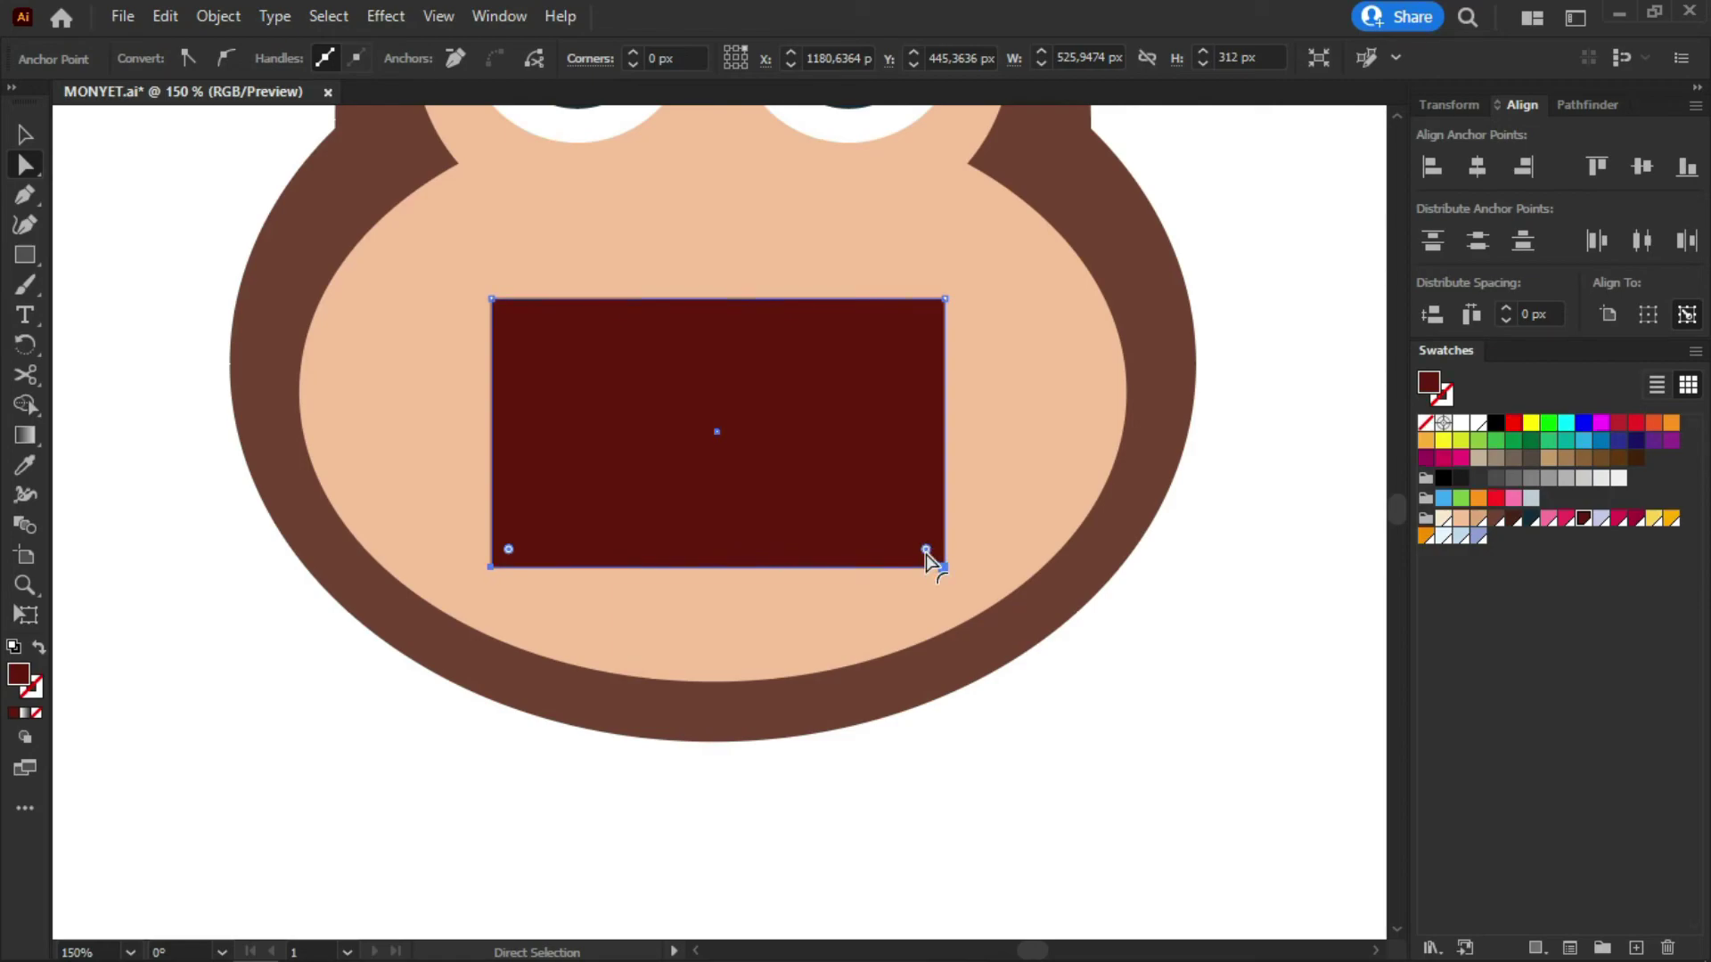
{"action": "left_click_drag", "start_coordinate": [926, 552], "coordinate": [580, 168]}
{"action": "key", "text": "v"}
{"action": "left_click", "coordinate": [334, 723]}
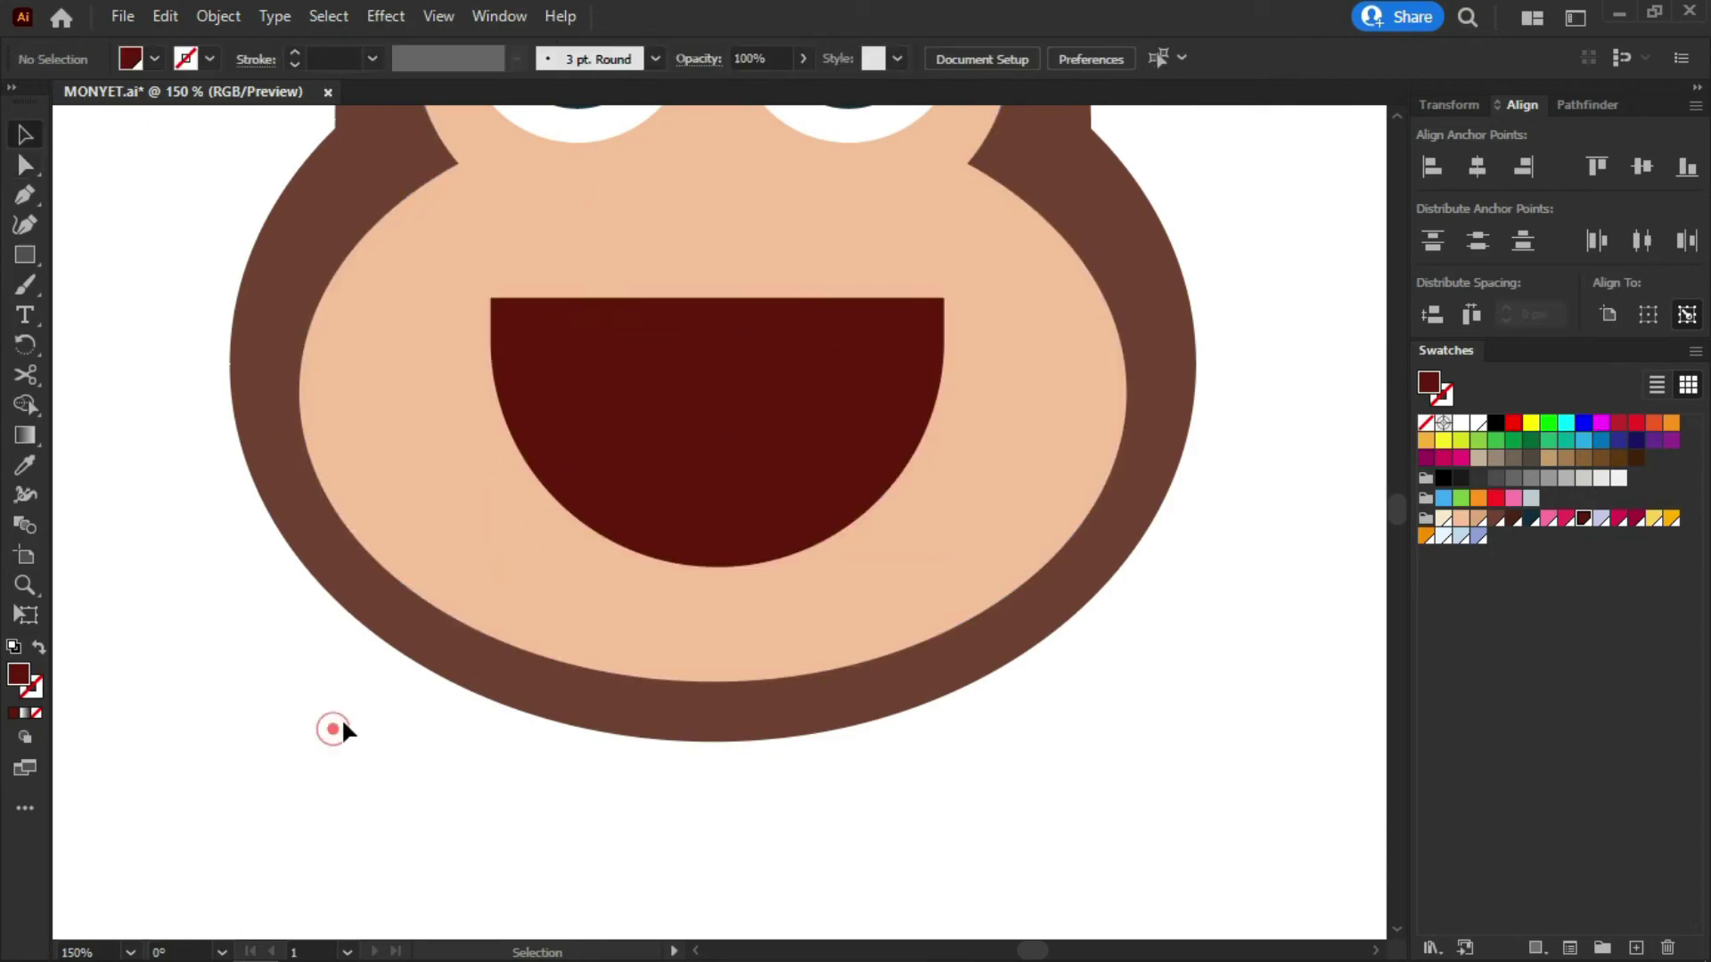
Enlarge the maroon mouth slightly and proportionally from its centre
{"action": "scroll", "coordinate": [826, 540], "scroll_direction": "down", "scroll_amount": 2}
{"action": "scroll", "coordinate": [863, 474], "scroll_direction": "up", "scroll_amount": 1}
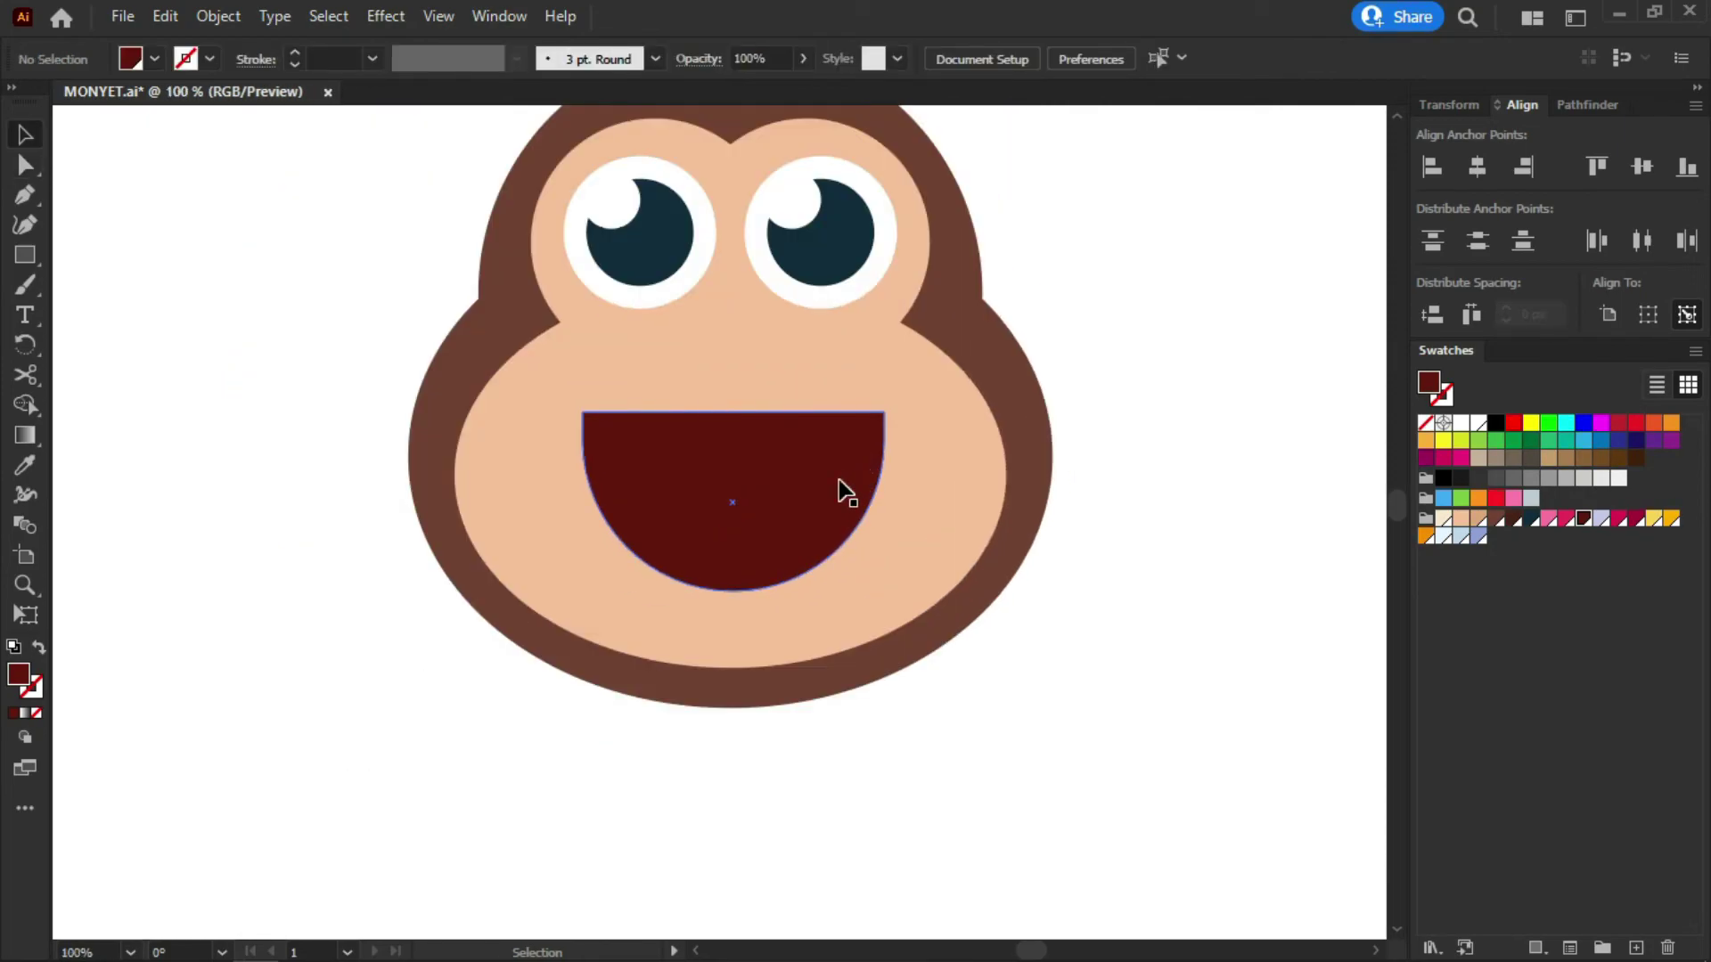
{"action": "left_click", "coordinate": [838, 480]}
{"action": "left_click_drag", "start_coordinate": [886, 411], "coordinate": [899, 403]}
Draw a white-filled rectangle about 480 by 167 px across the upper edge of the mouth as the teeth
{"action": "left_click", "coordinate": [1115, 317]}
{"action": "left_click", "coordinate": [25, 255]}
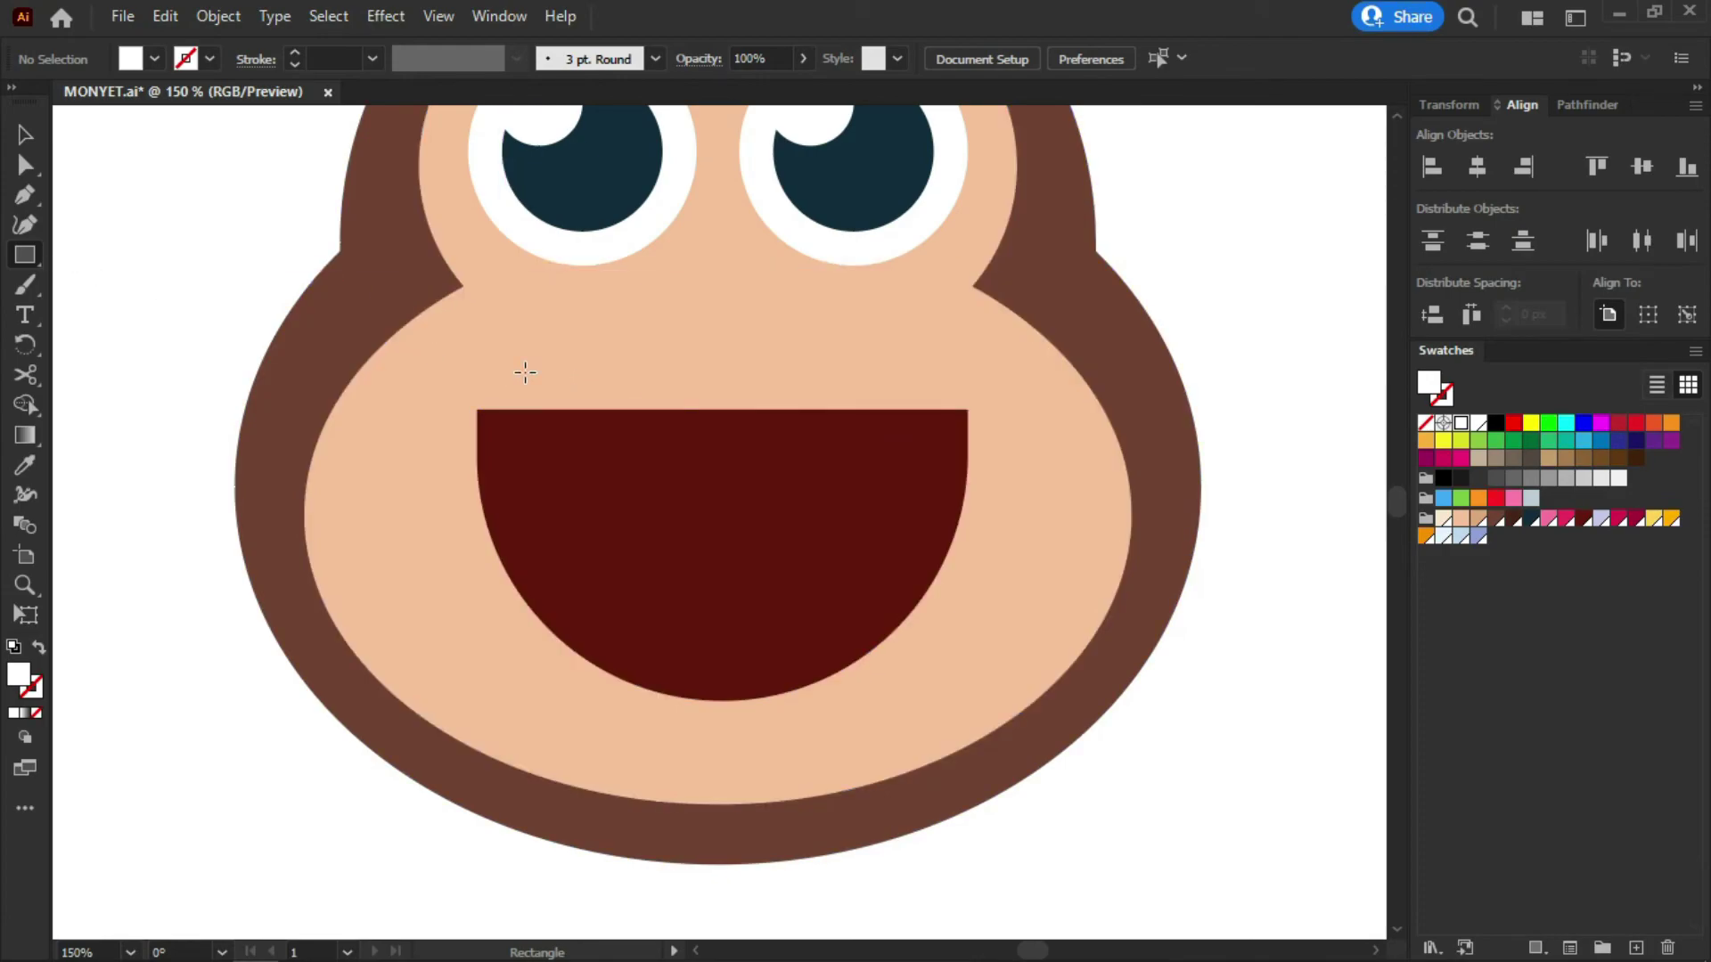
{"action": "left_click_drag", "start_coordinate": [520, 366], "coordinate": [940, 509]}
Round only the two lower corners of the white teeth rectangle to a 48 px radius
{"action": "key", "text": "a"}
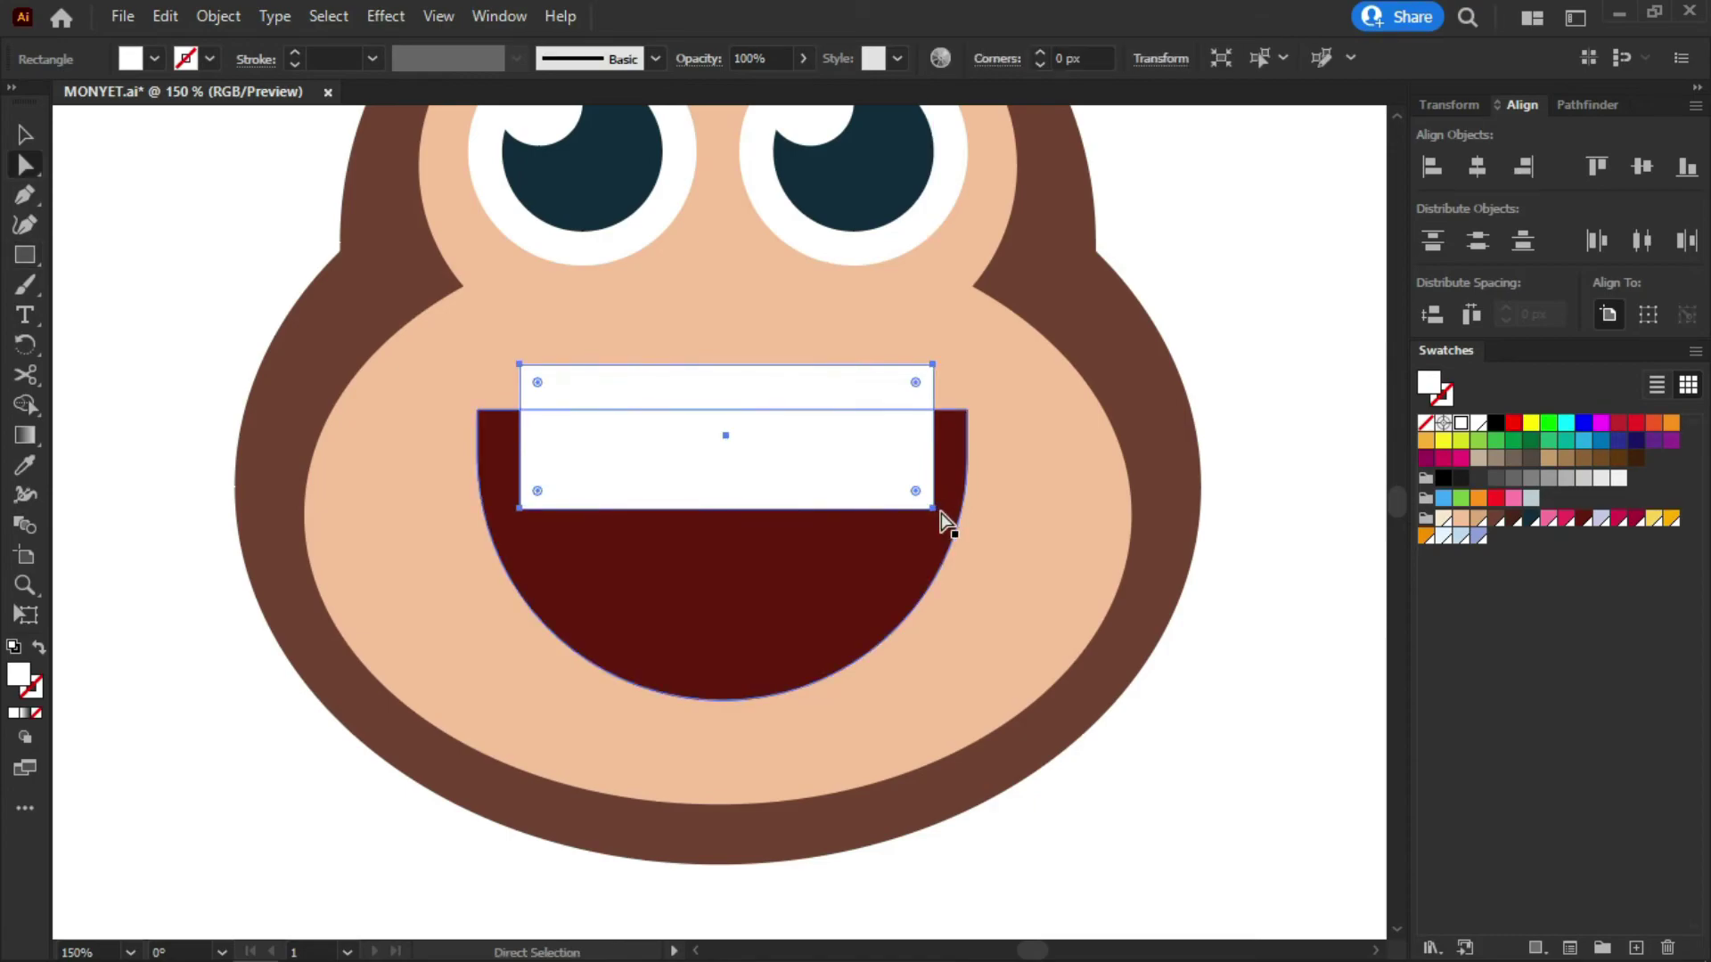
{"action": "left_click", "coordinate": [933, 509]}
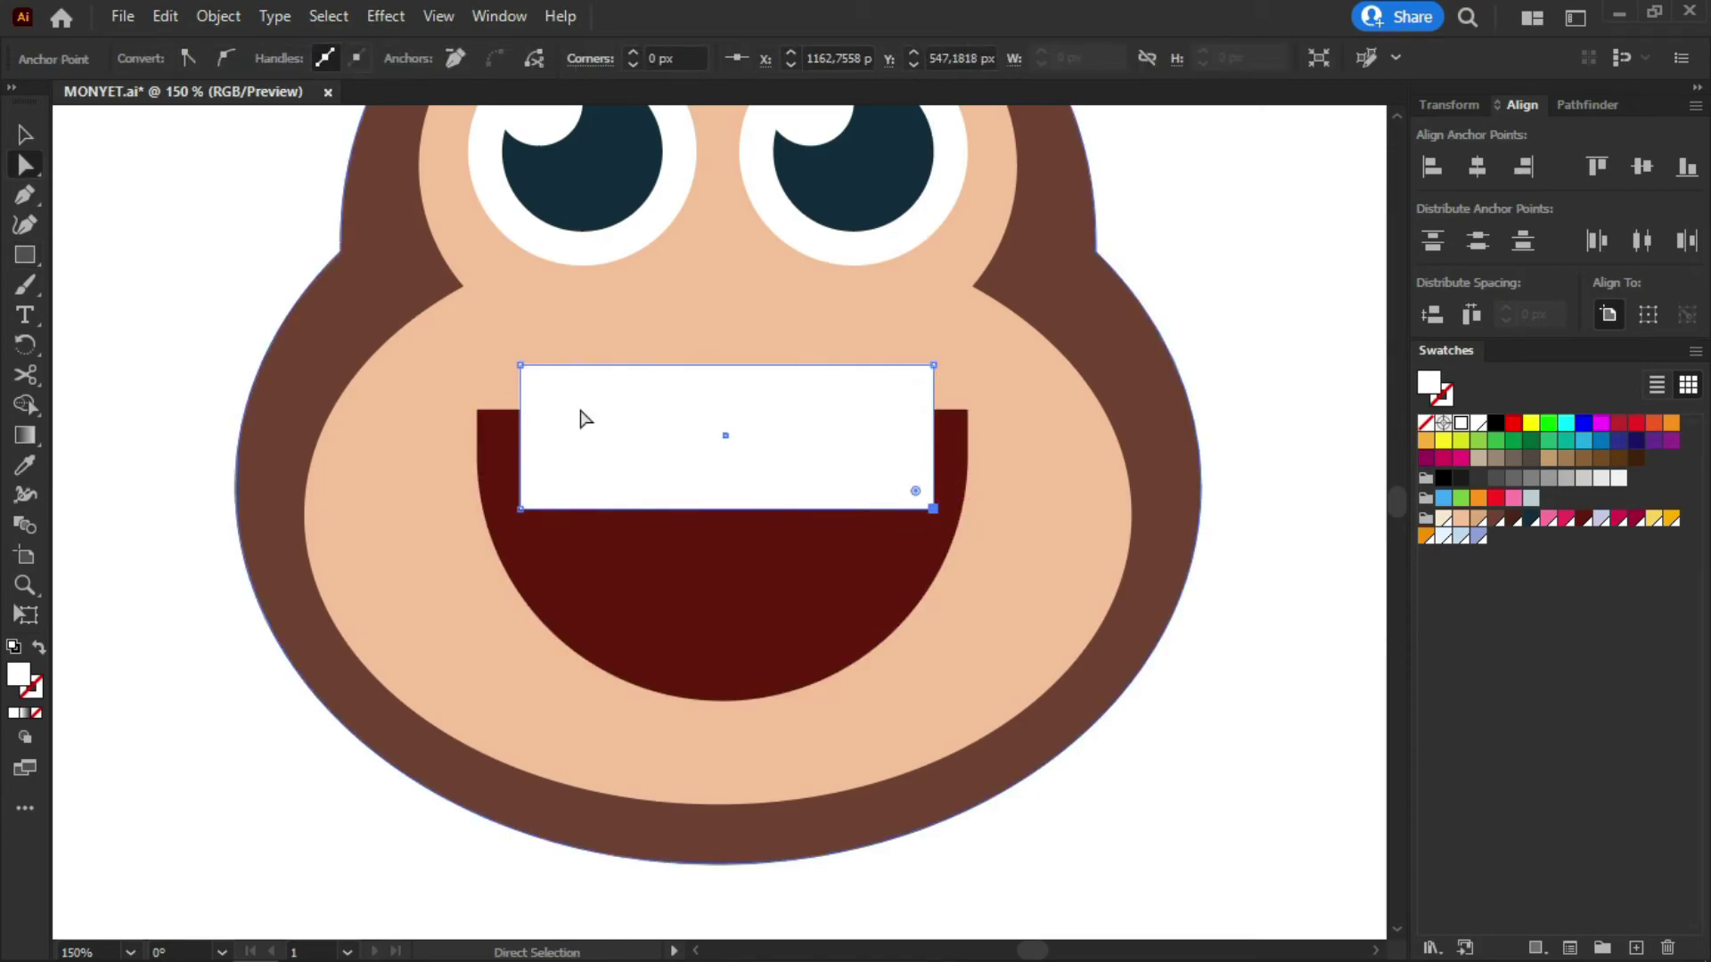
{"action": "left_click", "coordinate": [521, 509], "text": "shift"}
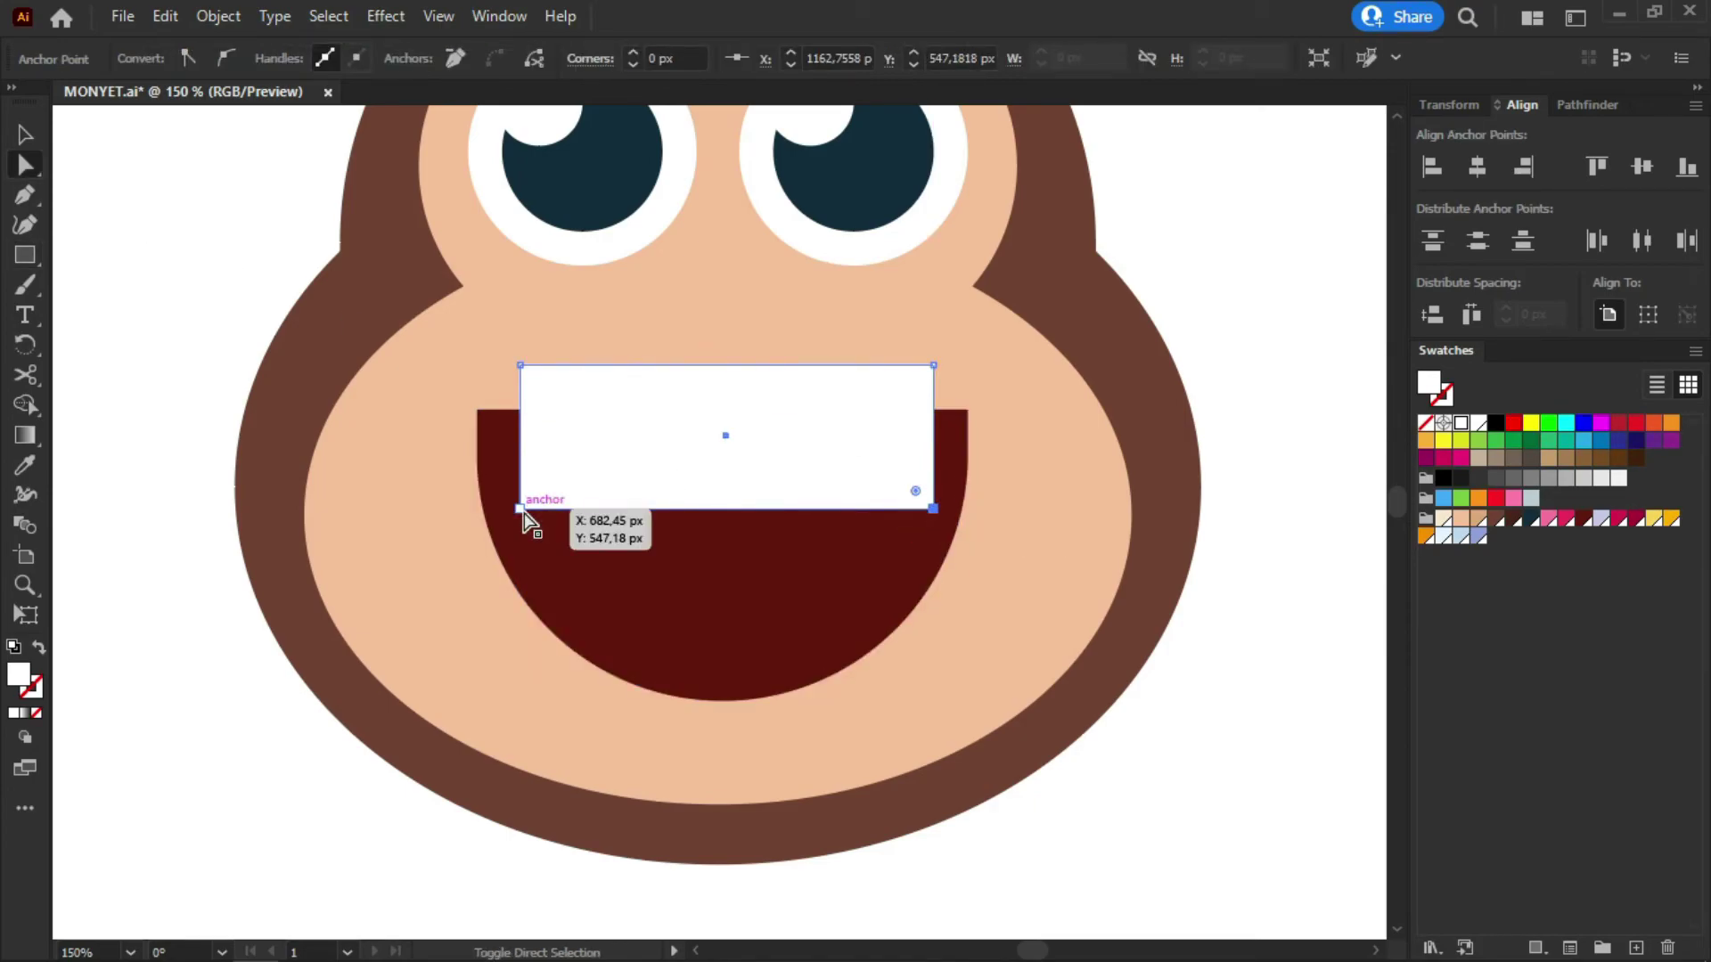
{"action": "left_click", "coordinate": [520, 508], "text": "shift"}
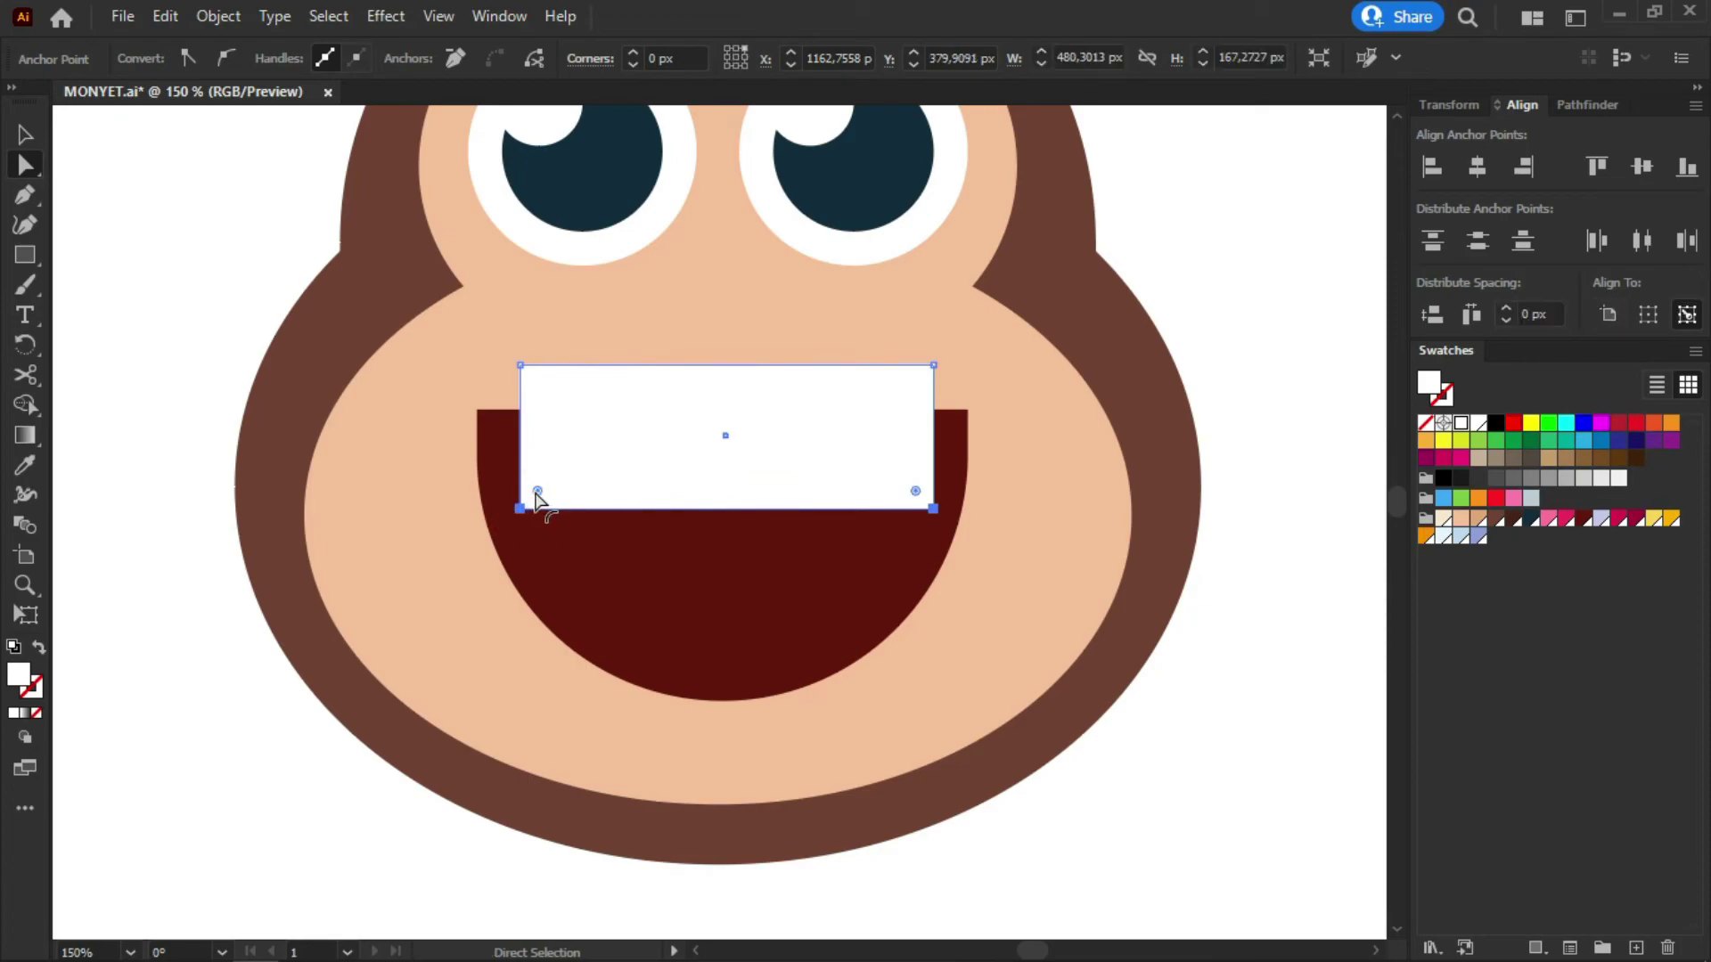
{"action": "left_click_drag", "start_coordinate": [537, 493], "coordinate": [556, 468]}
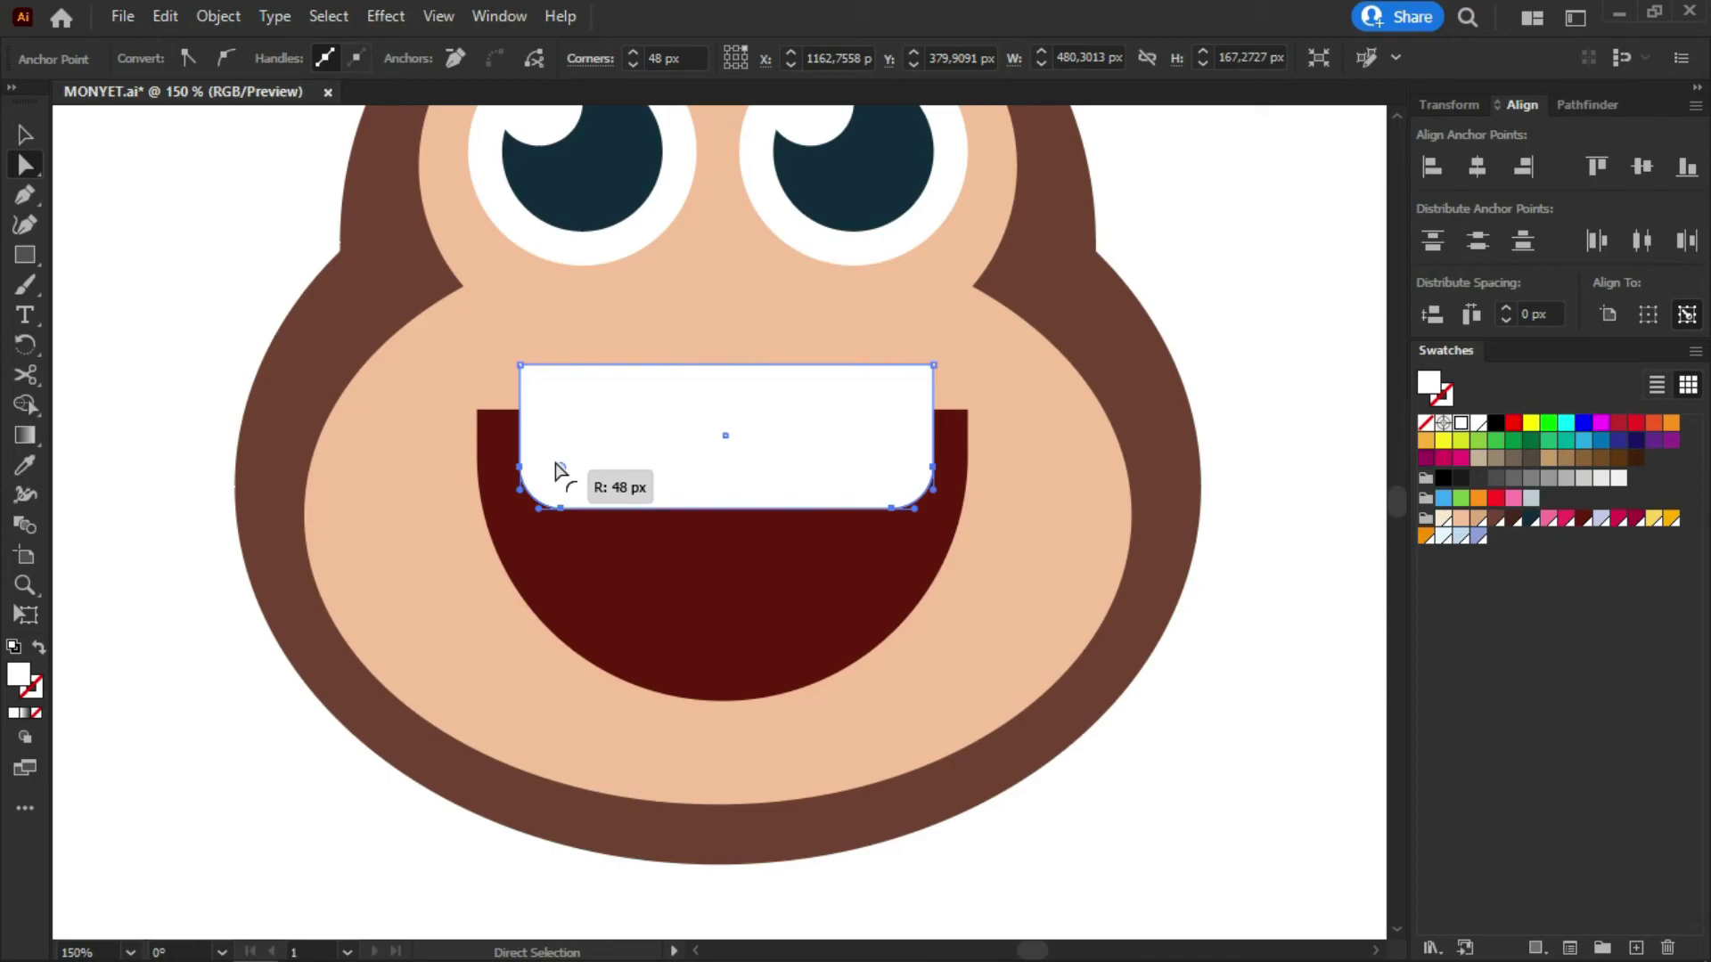
{"action": "left_click_drag", "start_coordinate": [556, 468], "coordinate": [556, 468]}
{"action": "left_click", "coordinate": [229, 771]}
Centre the white teeth and the maroon mouth horizontally on each other
{"action": "key", "text": "v"}
{"action": "left_click", "coordinate": [829, 424]}
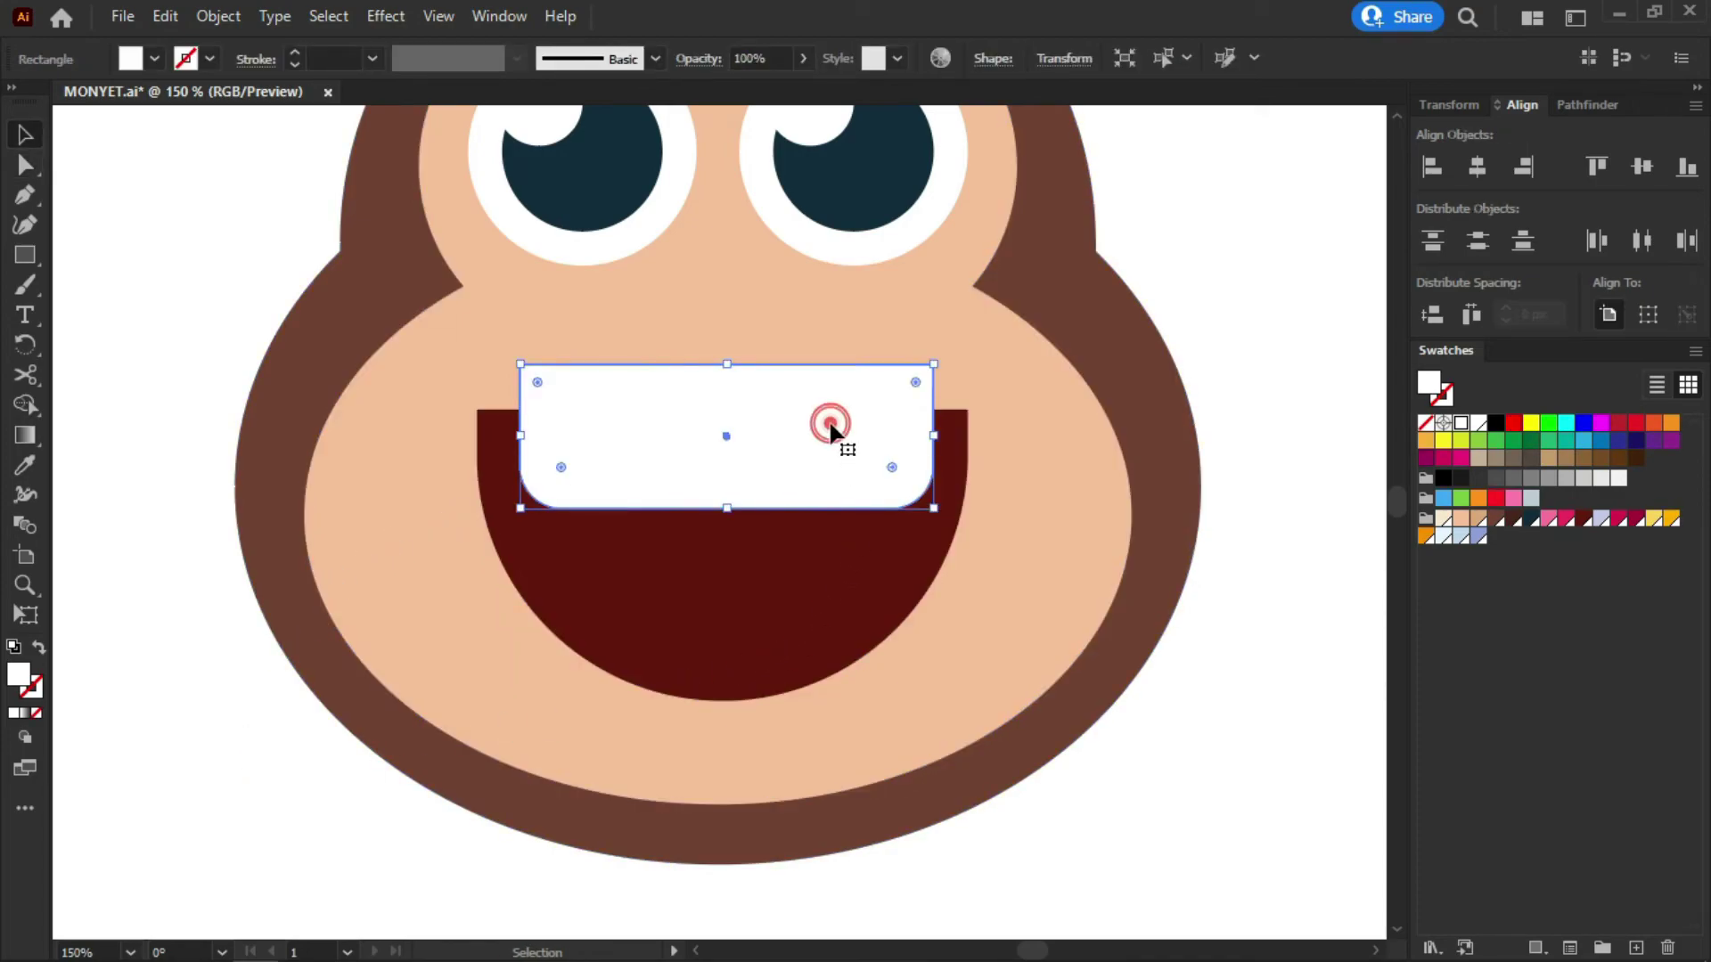
{"action": "left_click", "coordinate": [798, 585], "text": "shift"}
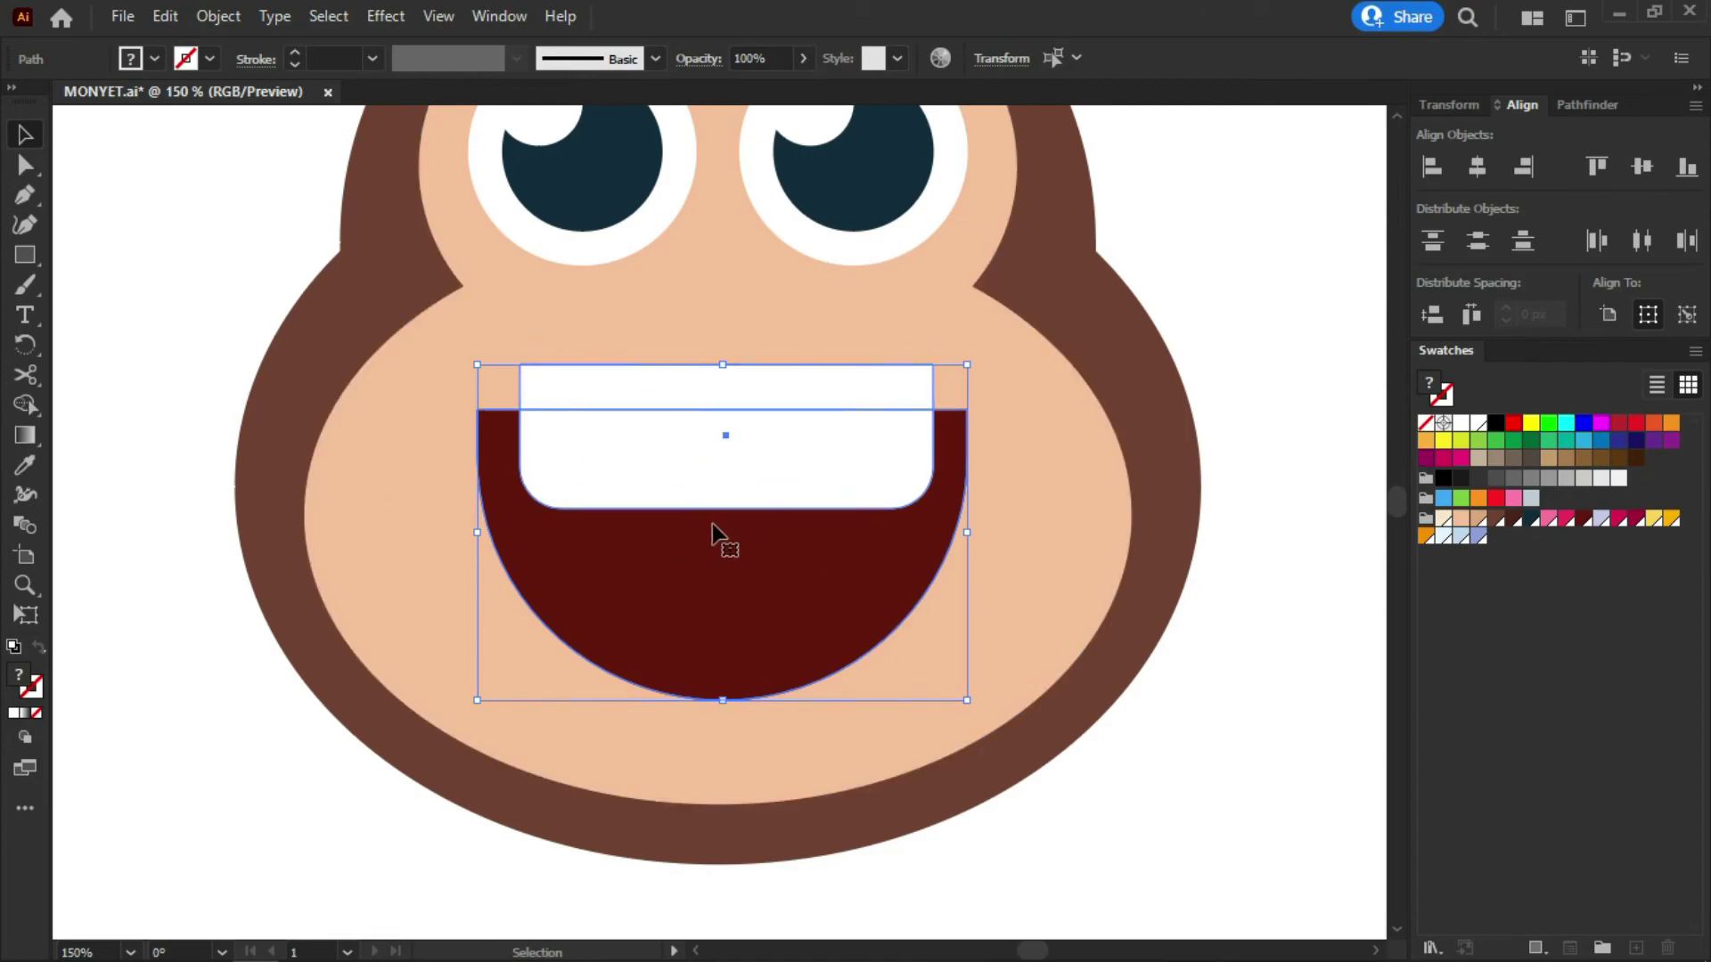
{"action": "left_click", "coordinate": [1484, 166]}
{"action": "left_click", "coordinate": [1306, 218]}
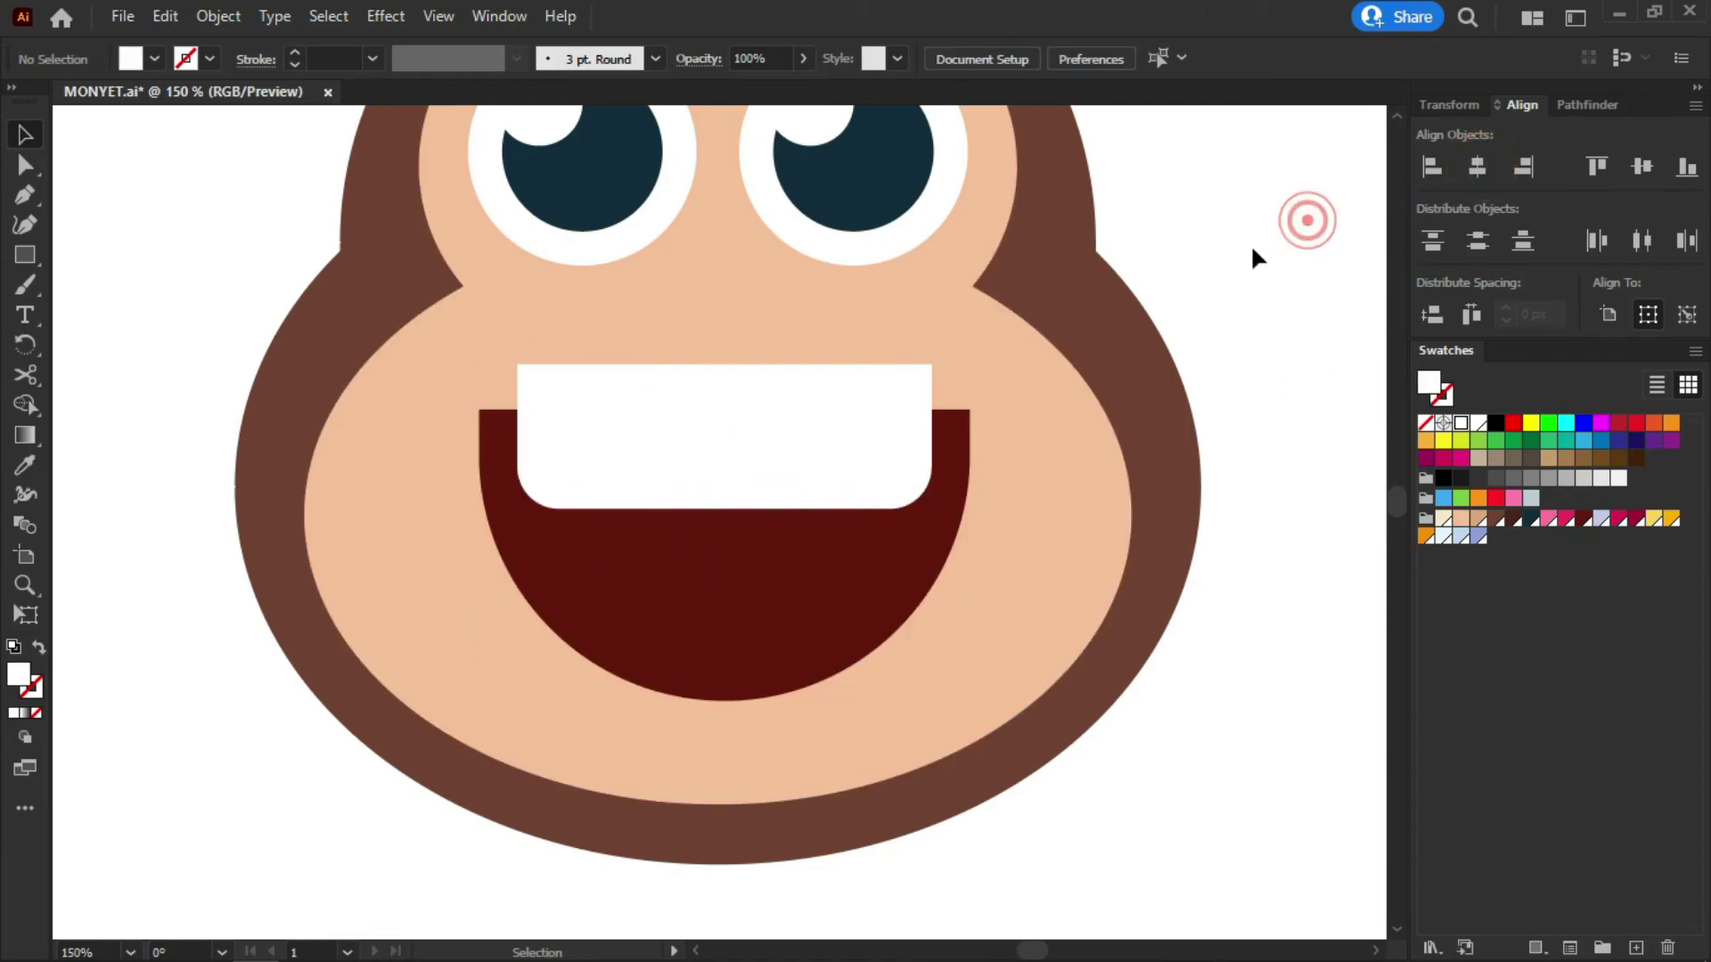
Remove the part of the teeth that sticks out above the mouth's upper edge with the Shape Builder
{"action": "left_click", "coordinate": [660, 404]}
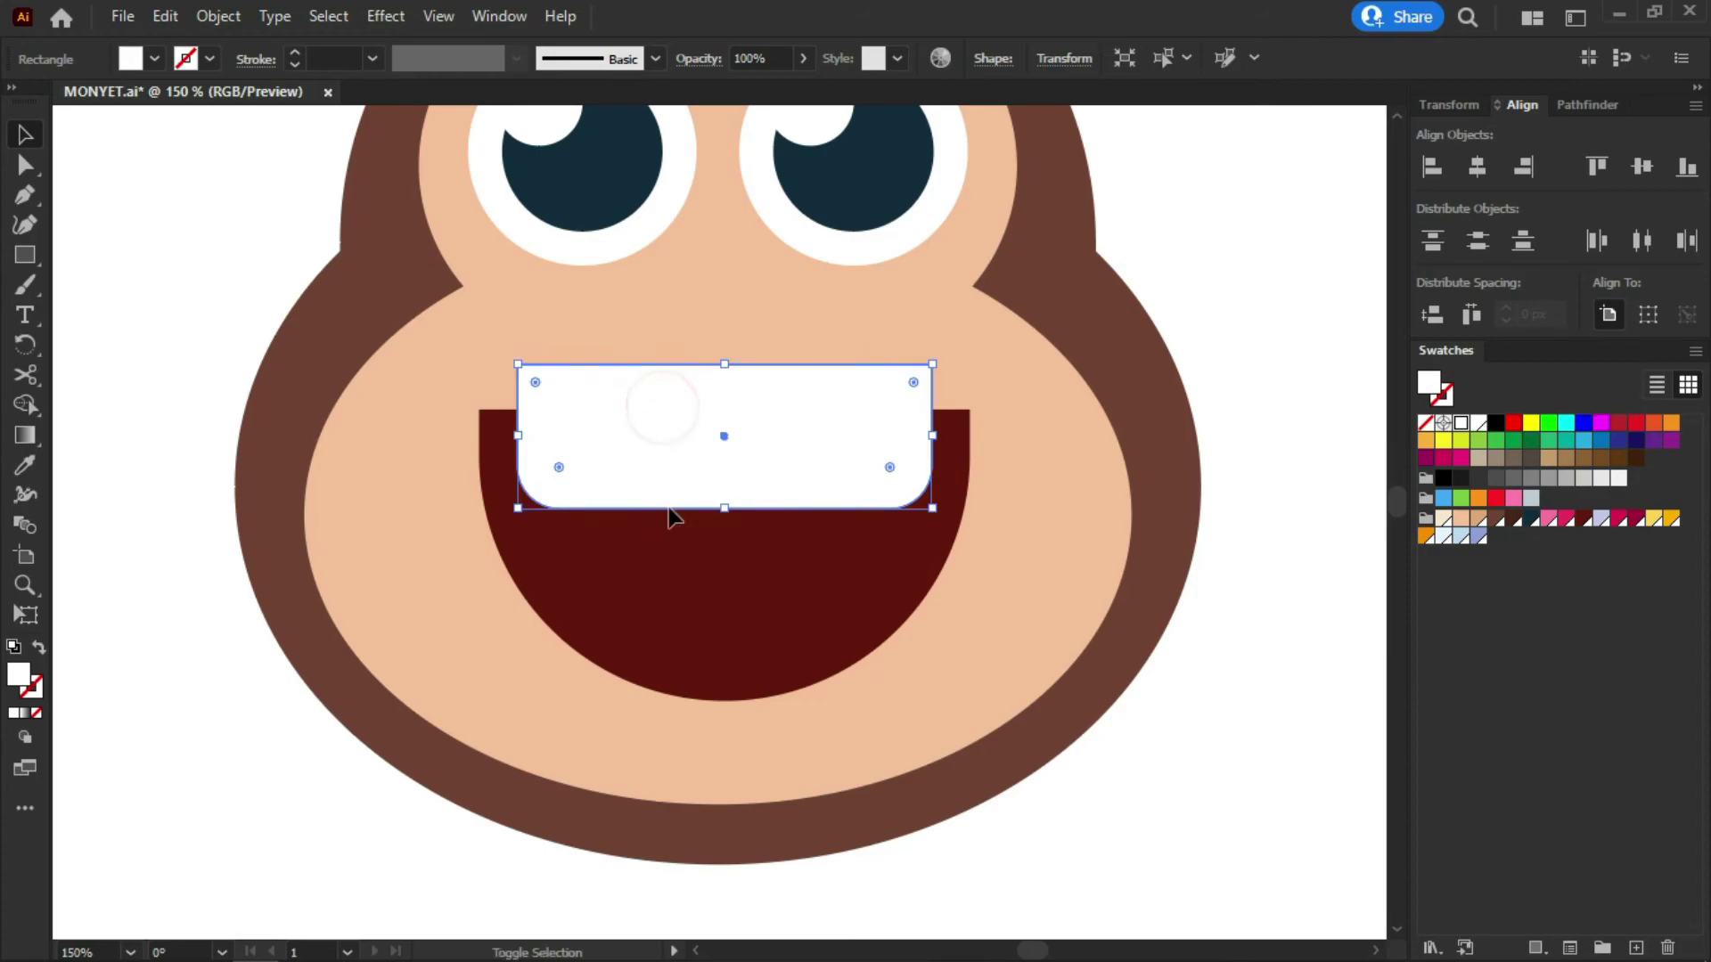
{"action": "left_click", "coordinate": [695, 602], "text": "shift"}
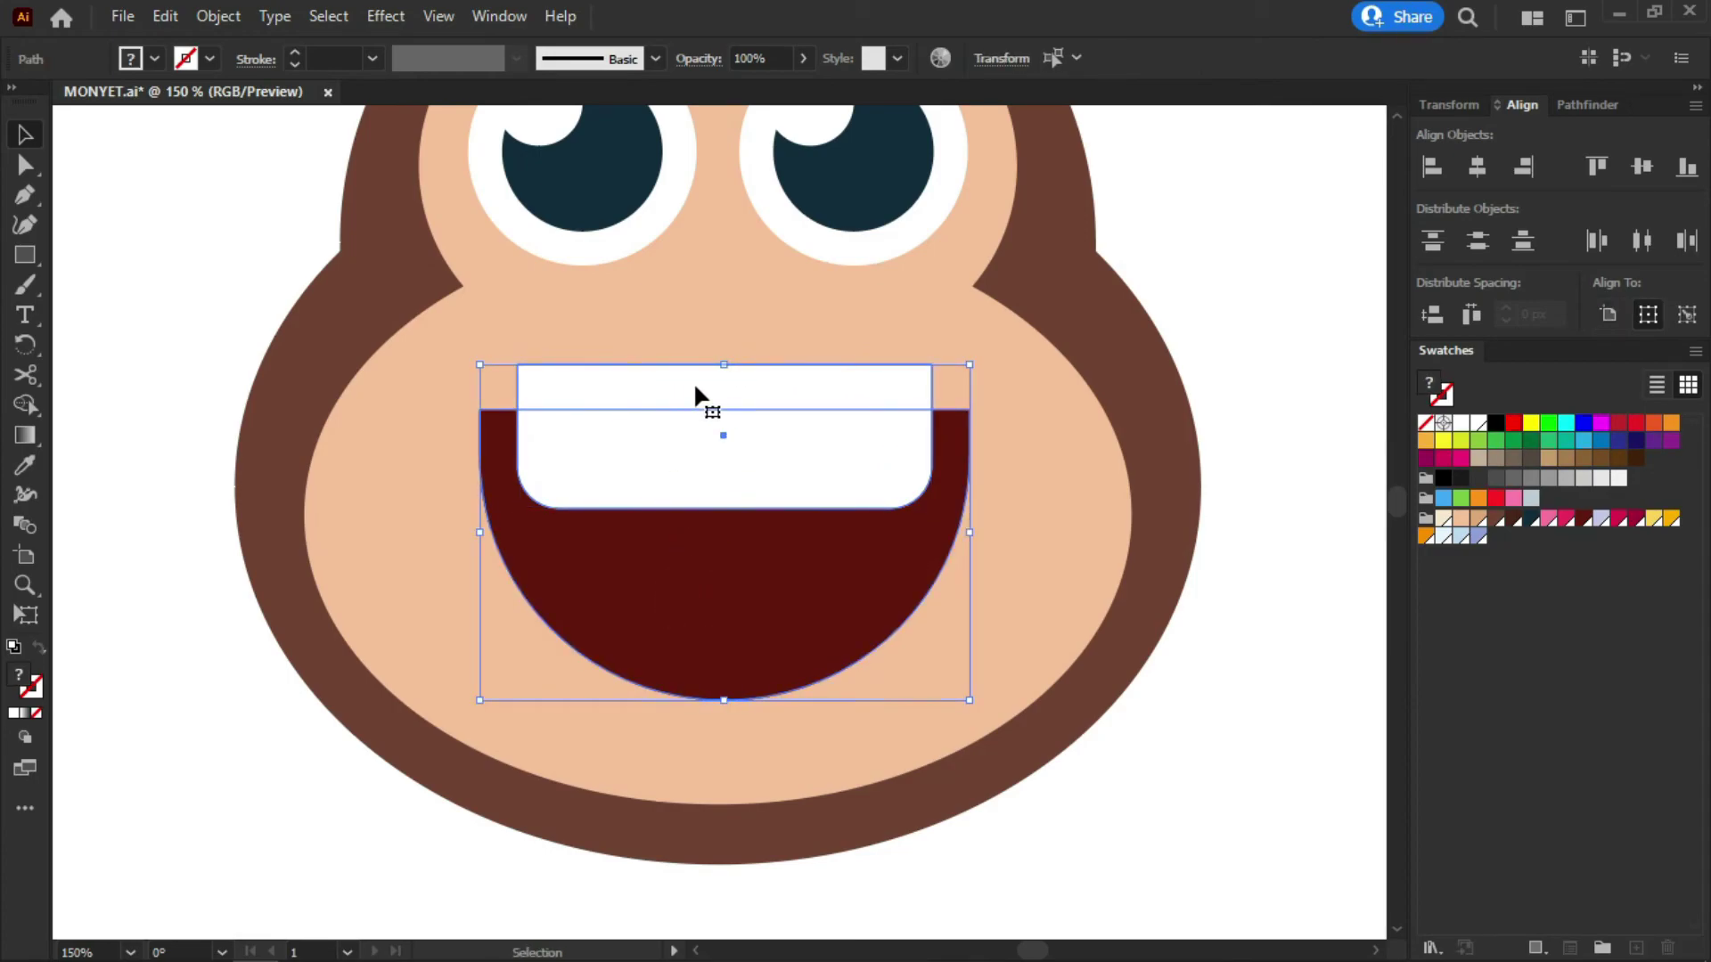
{"action": "left_click", "coordinate": [25, 404]}
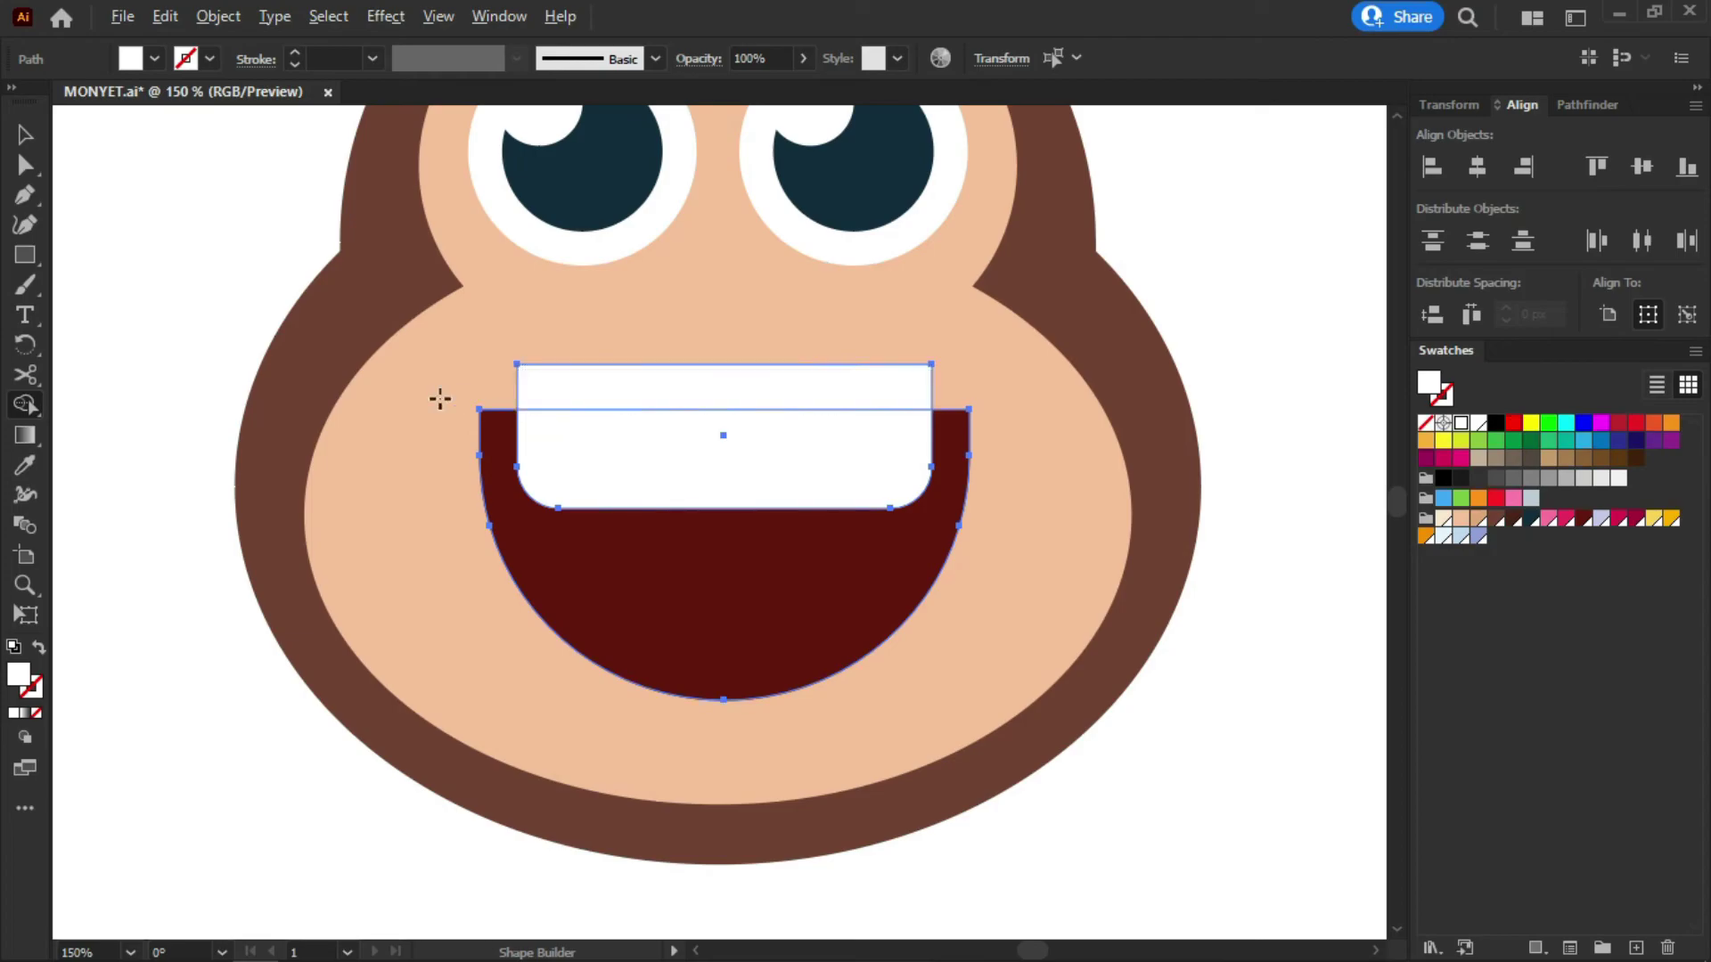
{"action": "left_click", "coordinate": [584, 384], "text": "alt"}
{"action": "key", "text": "v"}
{"action": "left_click", "coordinate": [143, 454]}
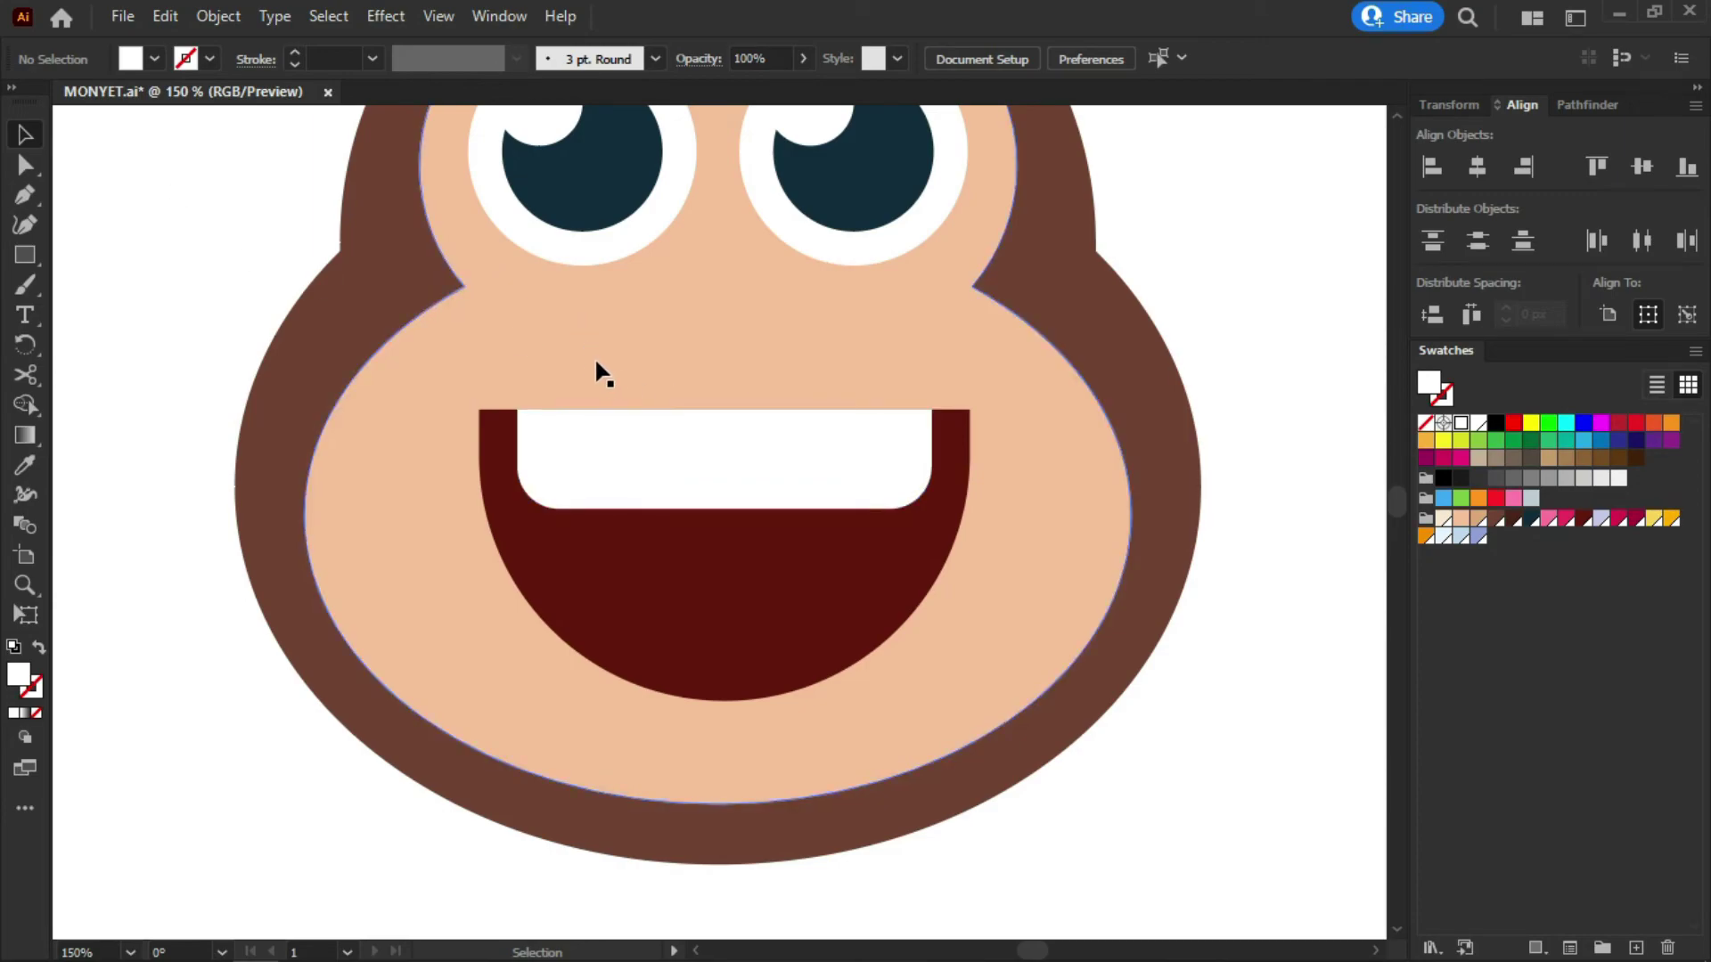
Draw a full-width rectangle over the upper half of the teeth and fill it with the pale blue swatch
{"action": "left_click", "coordinate": [26, 255]}
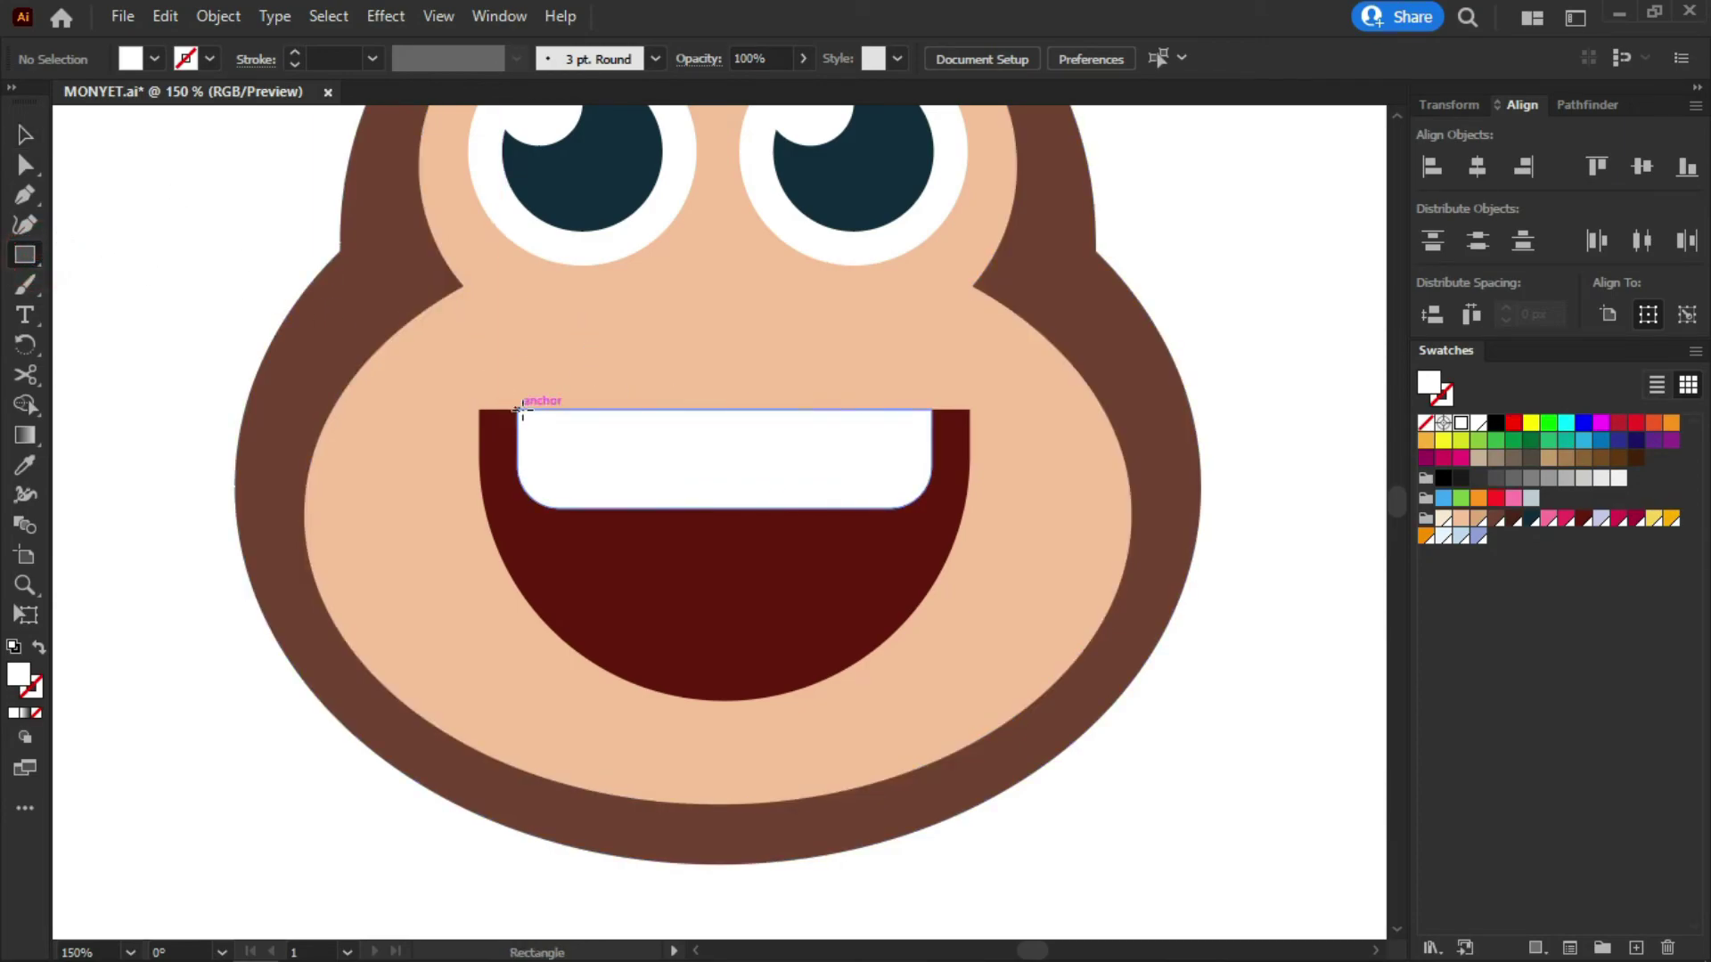
{"action": "left_click_drag", "start_coordinate": [519, 409], "coordinate": [932, 460]}
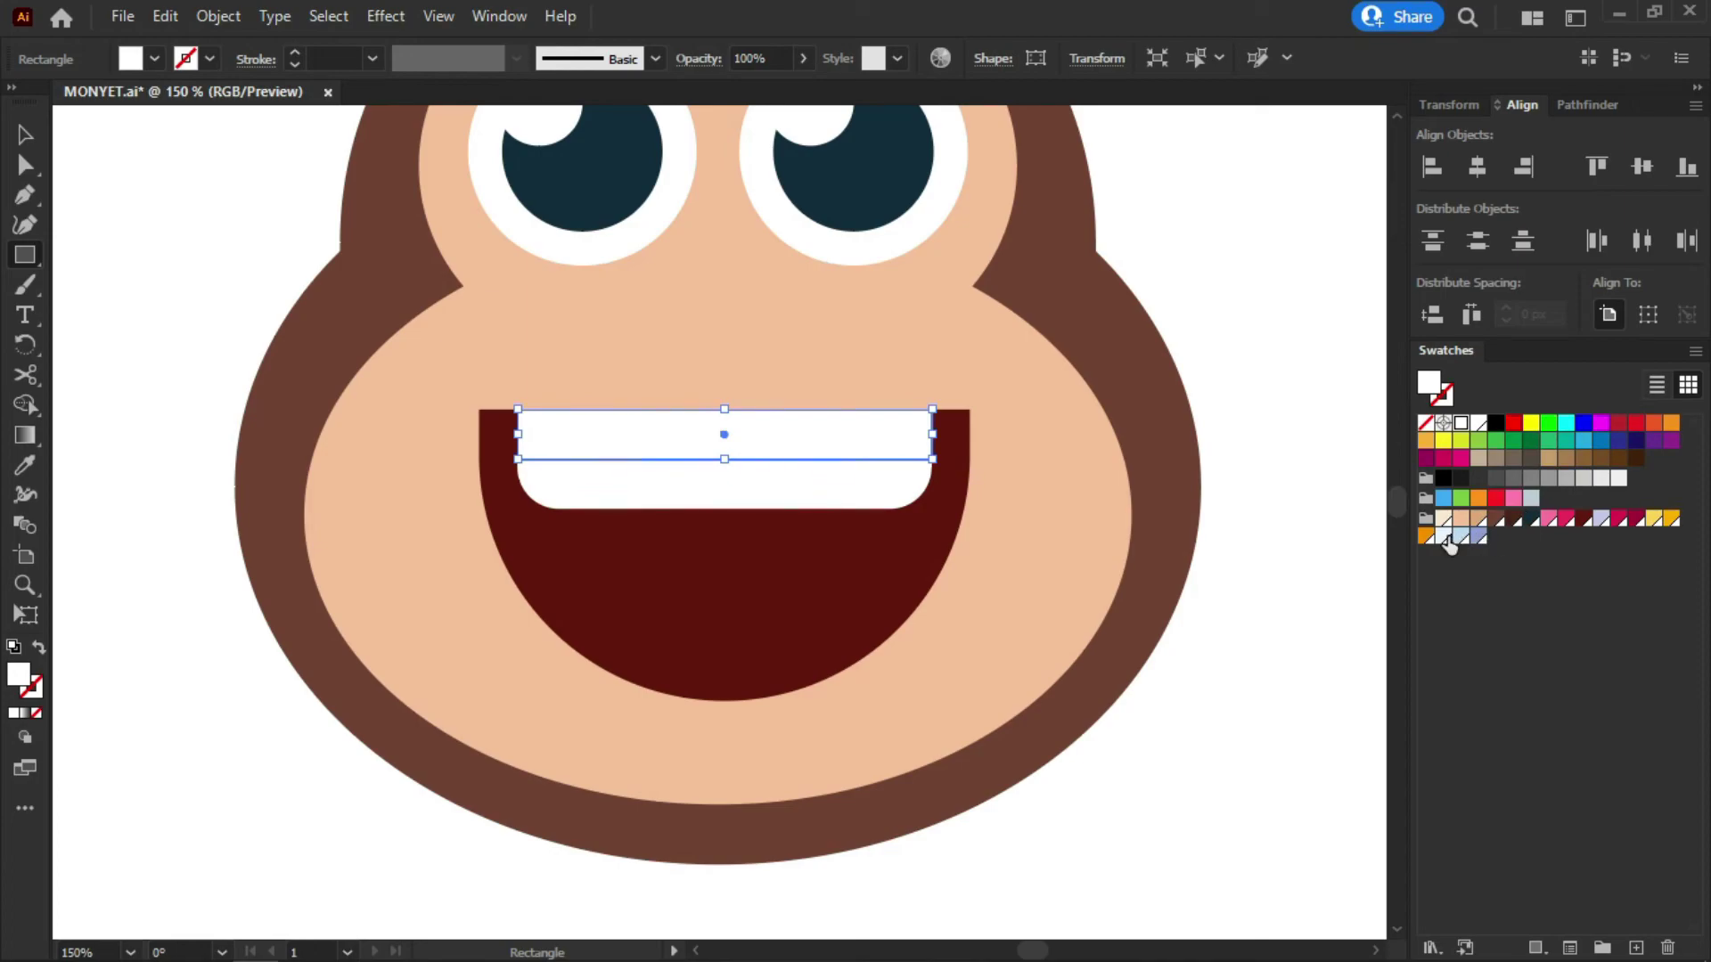
{"action": "left_click", "coordinate": [1443, 535]}
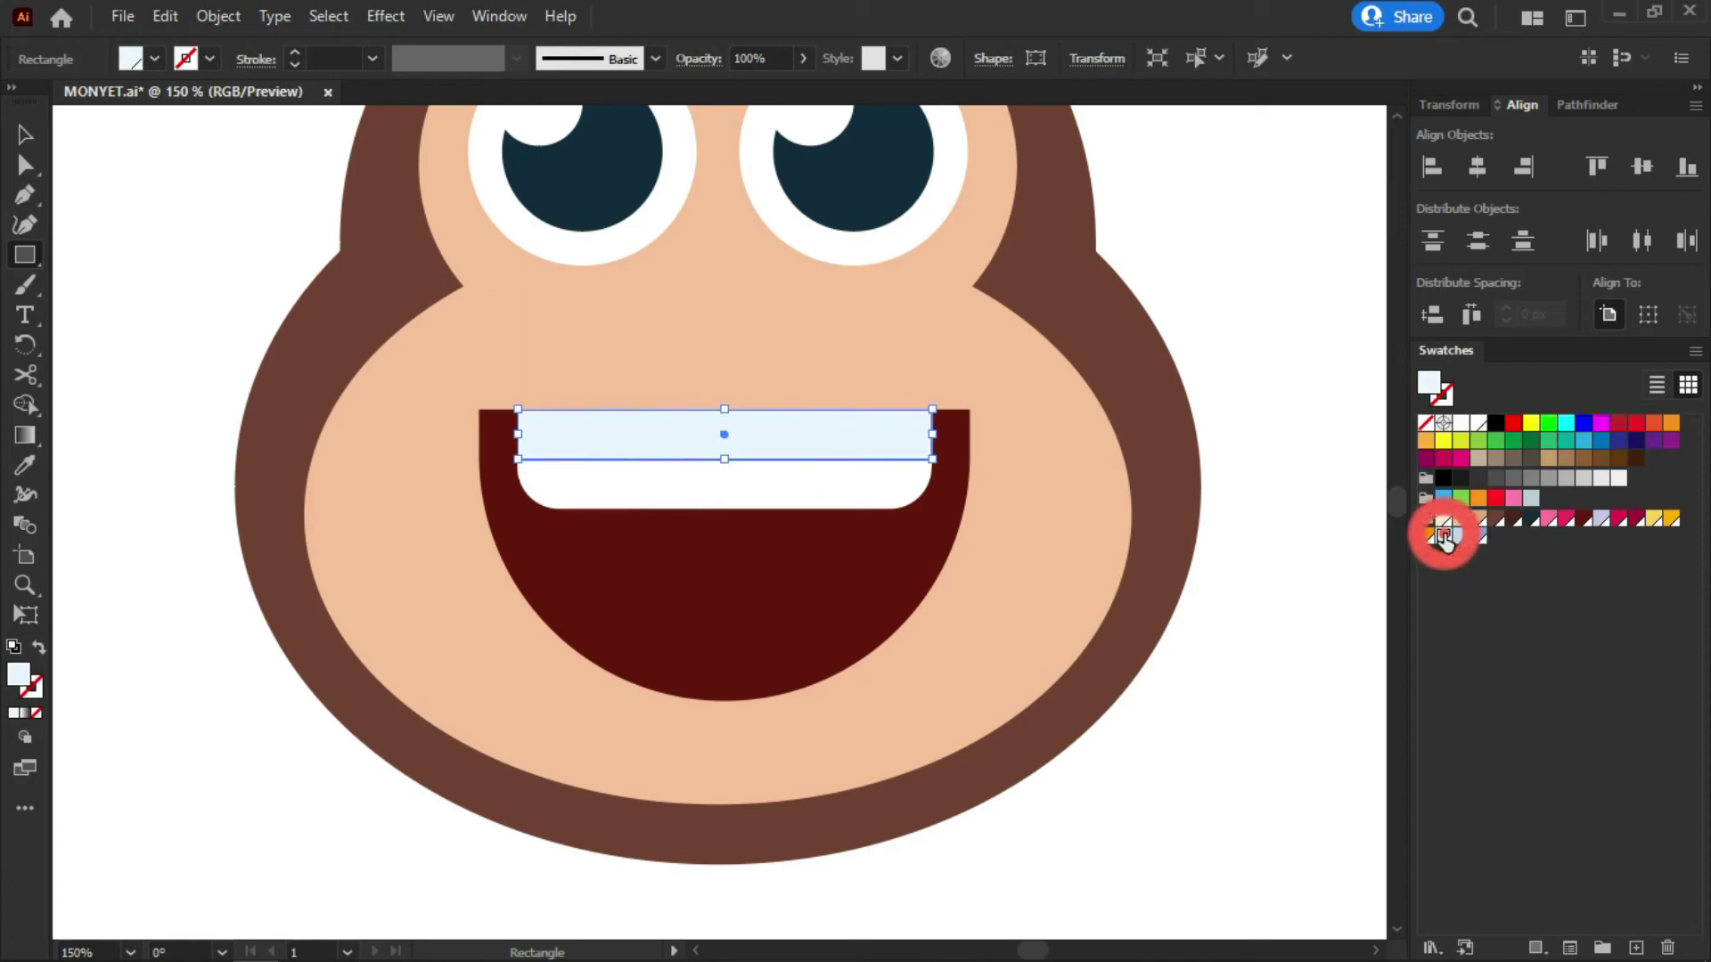
{"action": "key", "text": "v"}
{"action": "left_click", "coordinate": [1234, 239]}
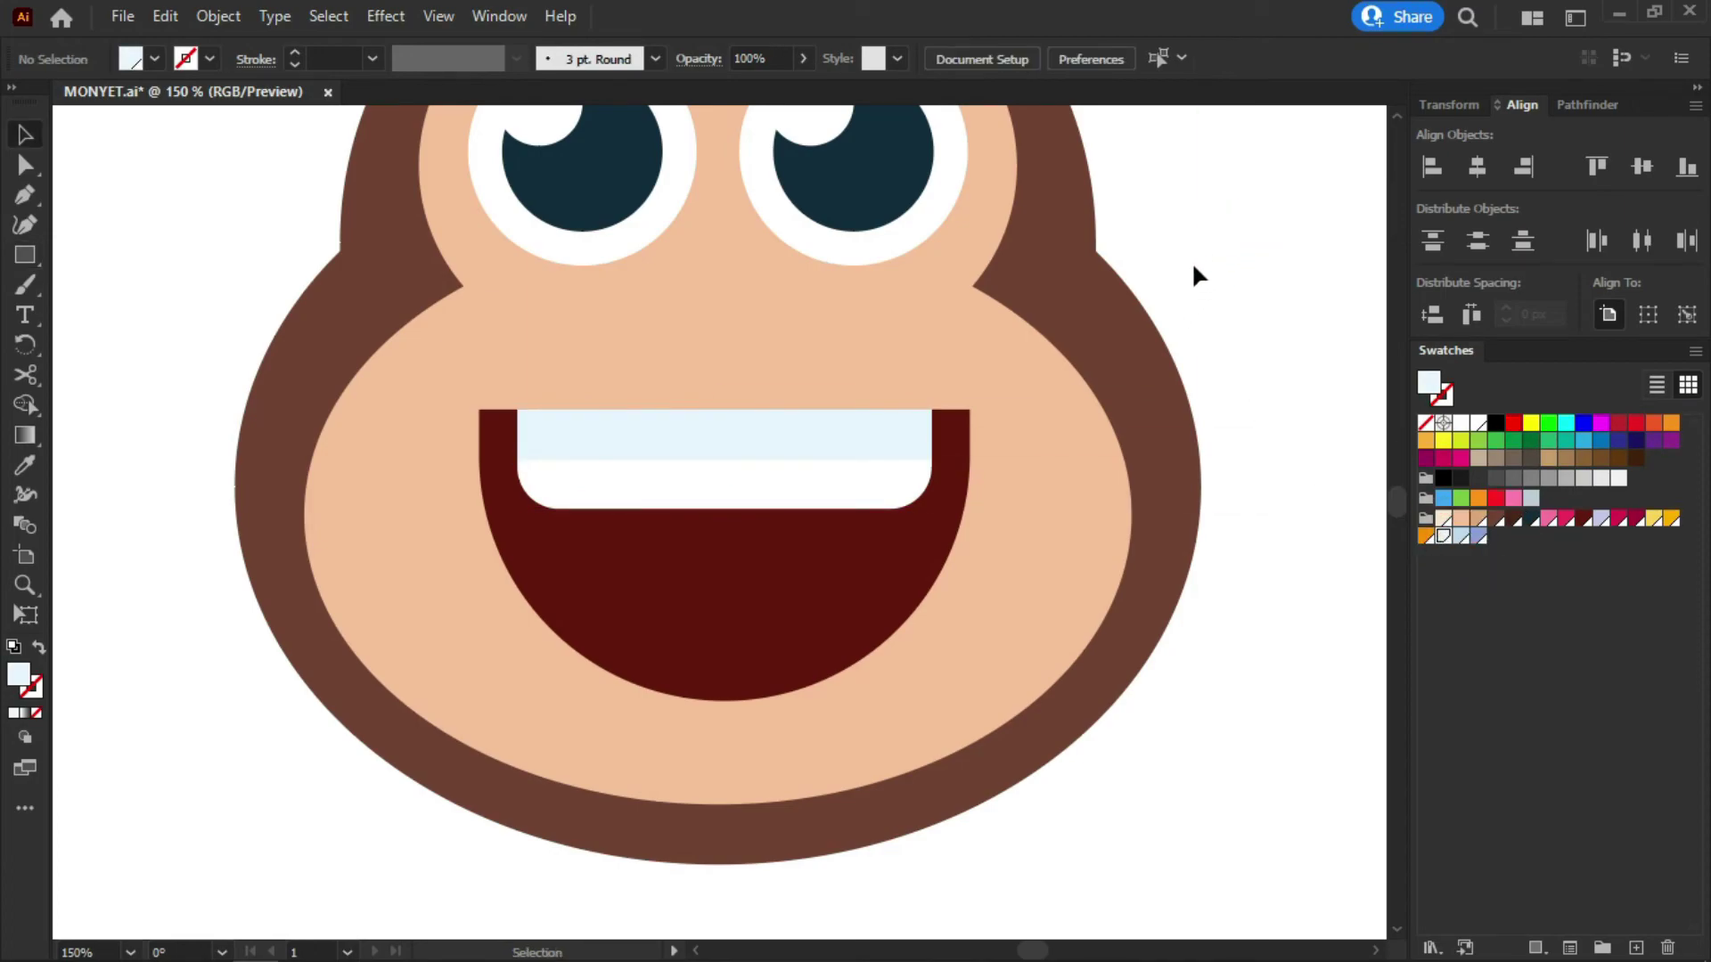
Draw a crimson-filled rectangle about 420 by 233 px over the mouth's lower right part as the tongue
{"action": "scroll", "coordinate": [1016, 373], "scroll_direction": "down", "scroll_amount": 2}
{"action": "scroll", "coordinate": [1061, 383], "scroll_direction": "up", "scroll_amount": 1}
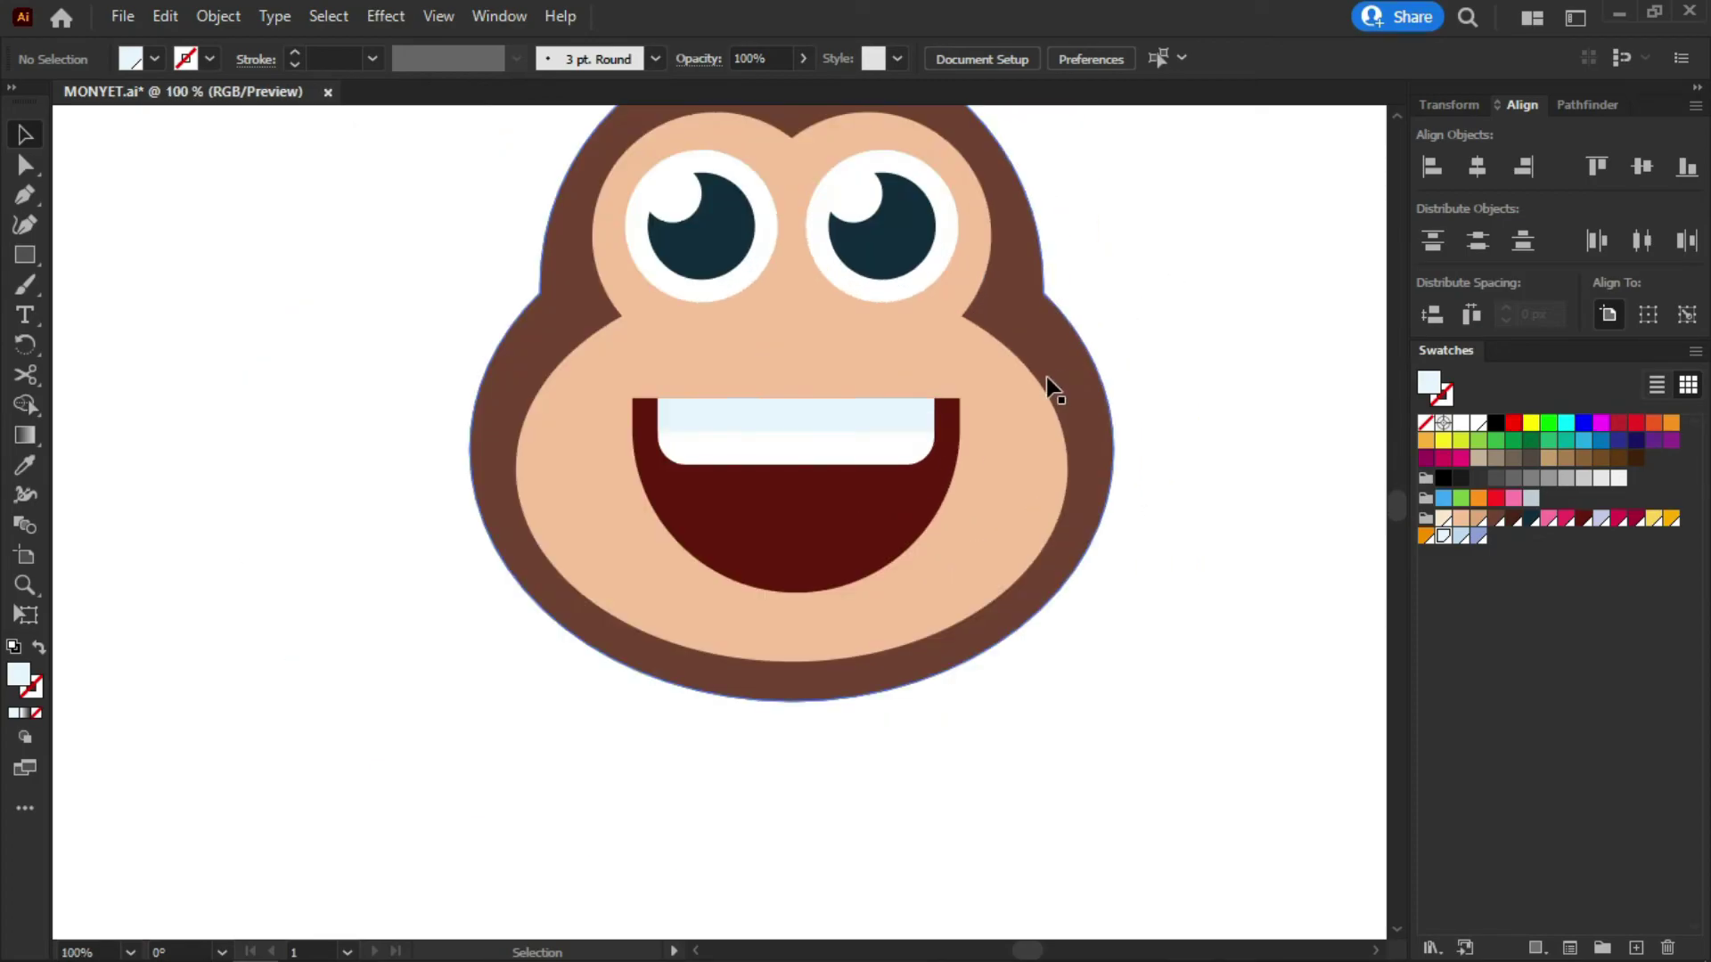
{"action": "scroll", "coordinate": [980, 397], "scroll_direction": "up", "scroll_amount": 2}
{"action": "scroll", "coordinate": [922, 350], "scroll_direction": "down", "scroll_amount": 1}
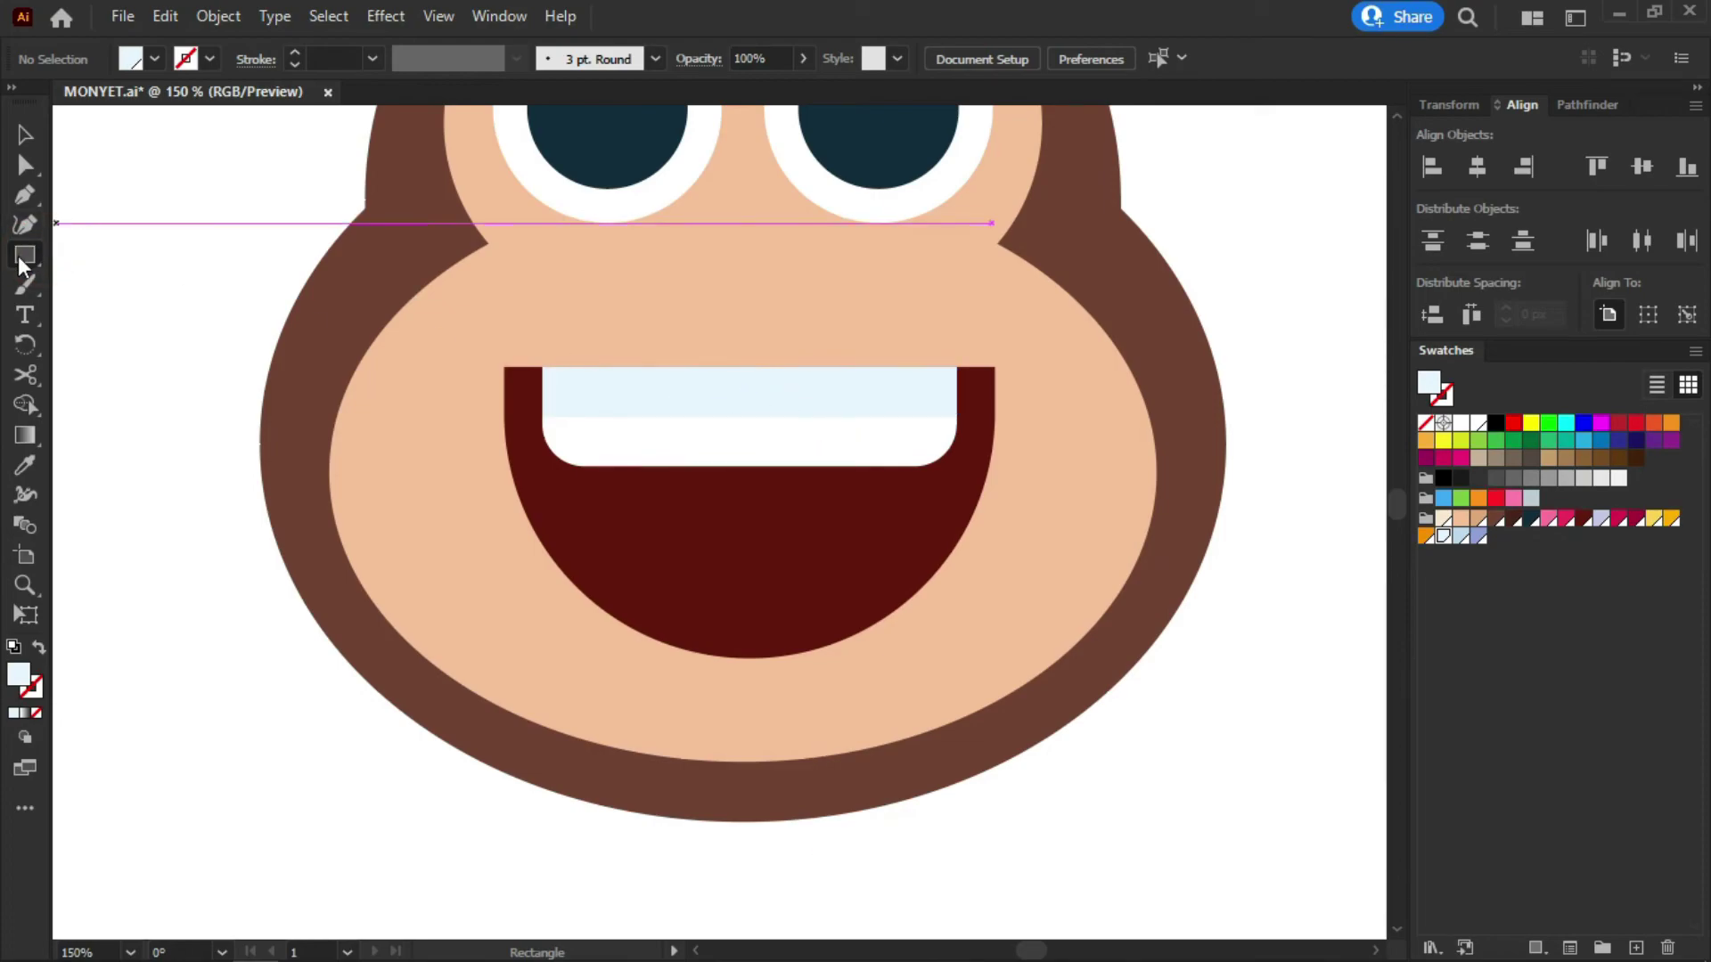
{"action": "key", "text": "v"}
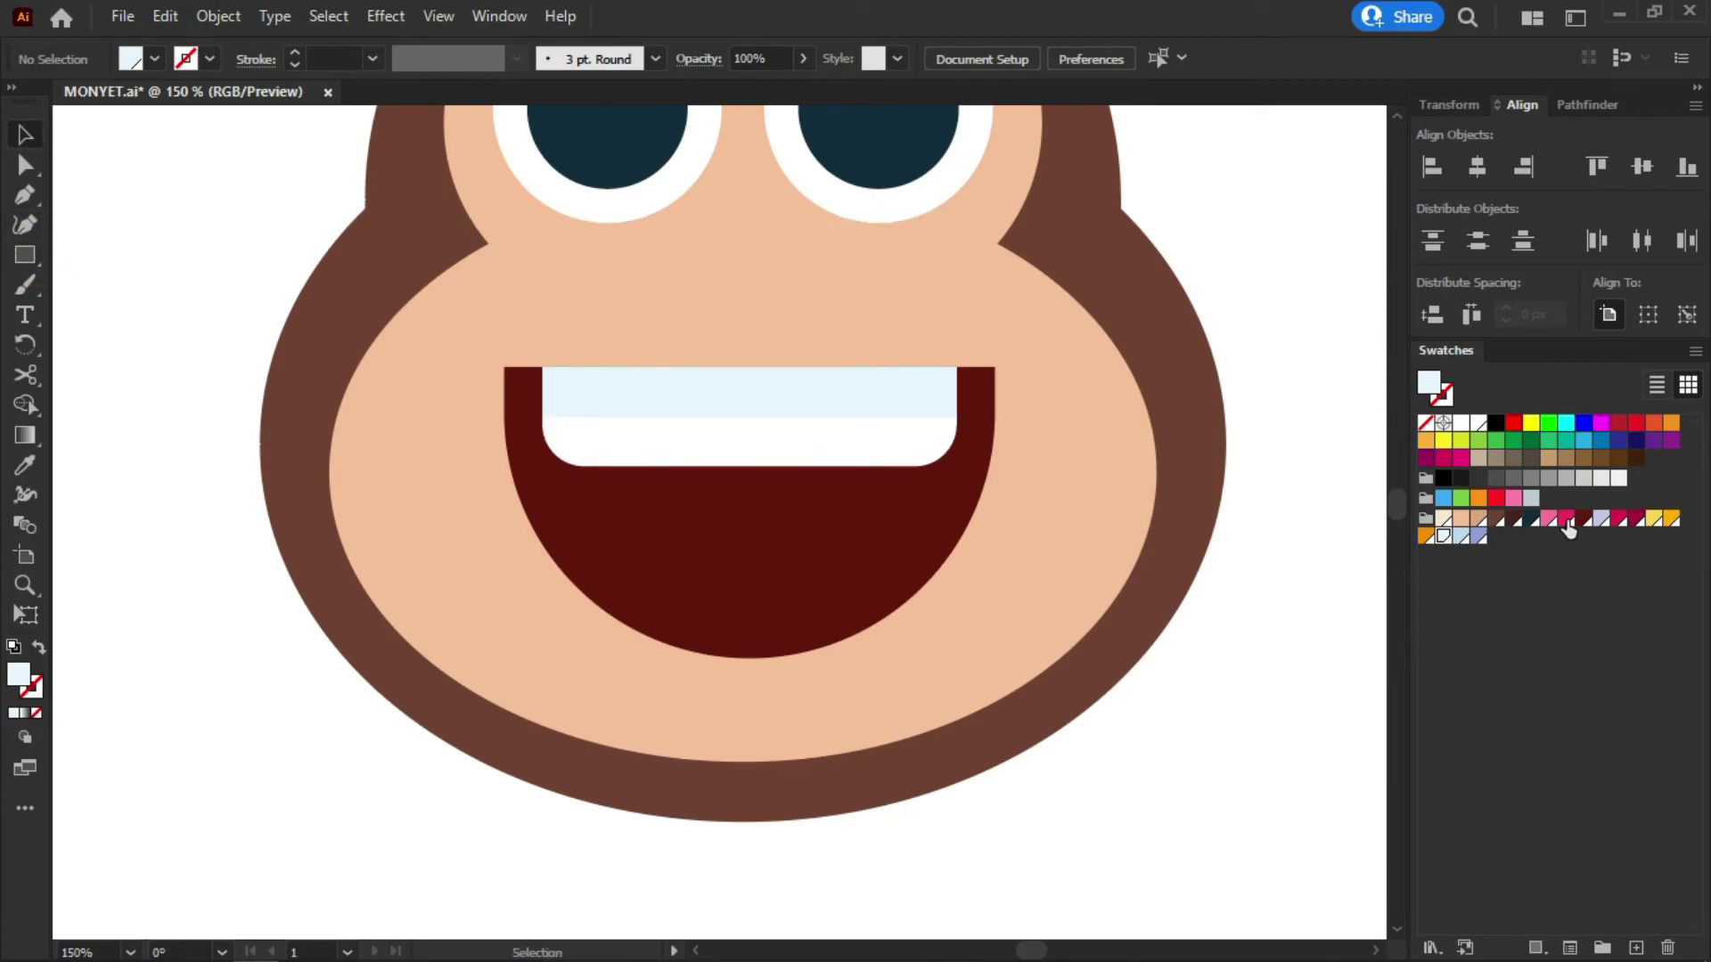
{"action": "left_click", "coordinate": [1566, 519]}
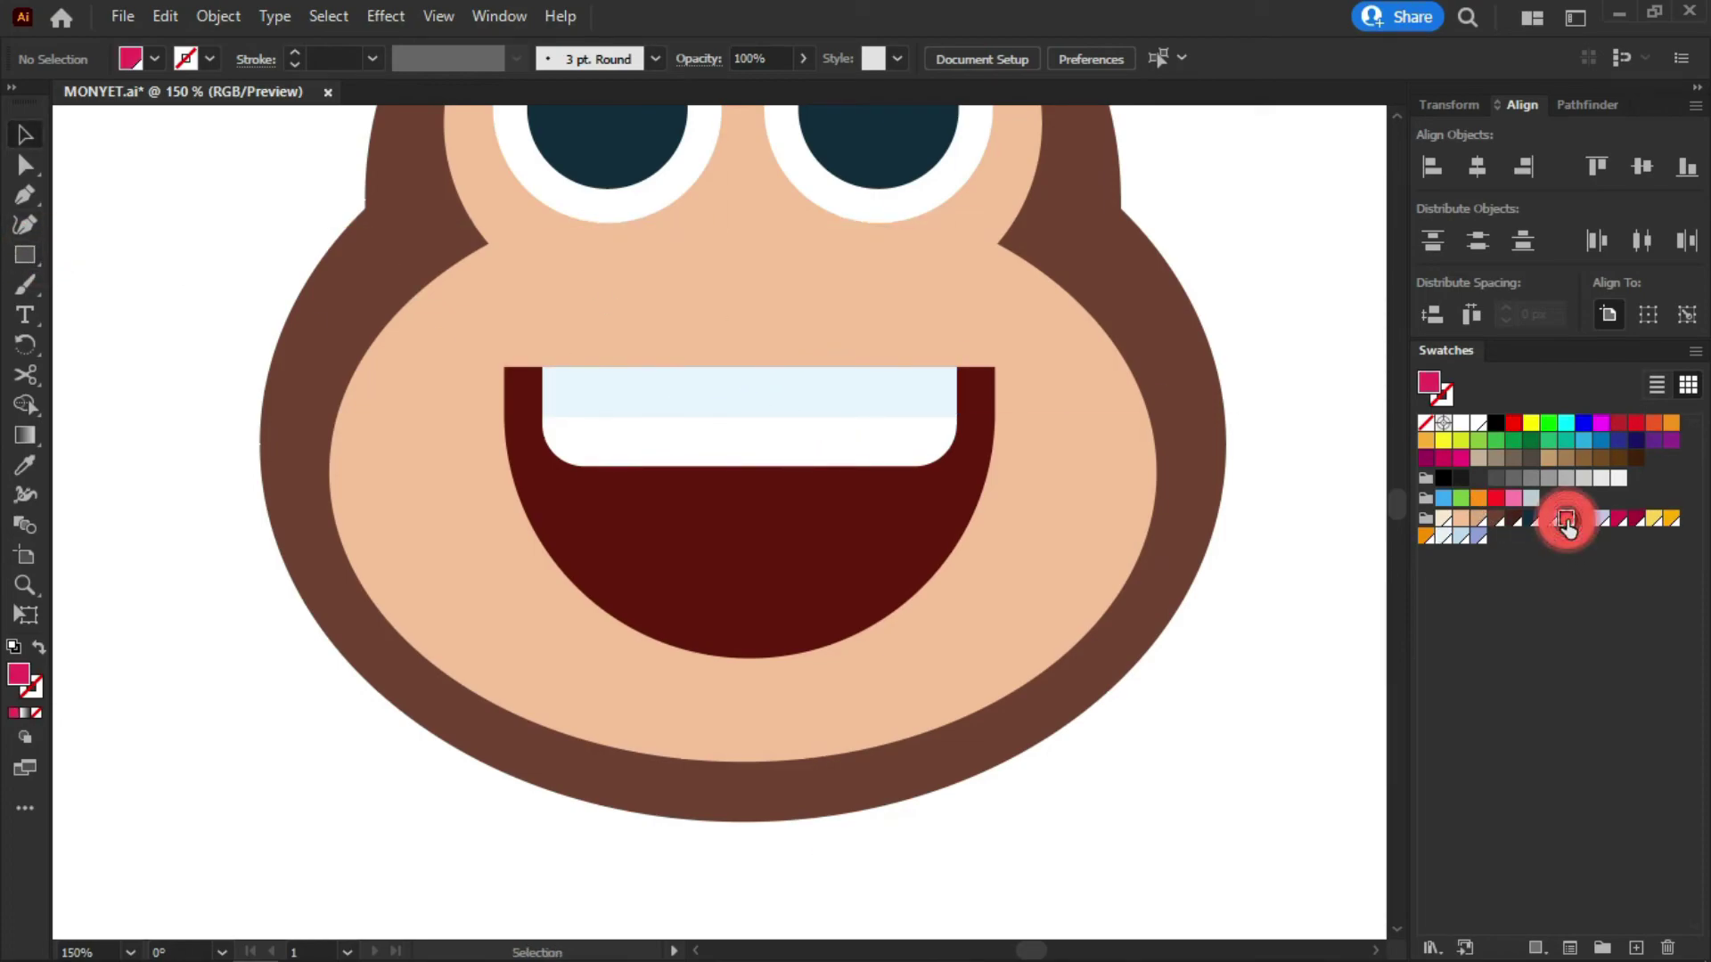
{"action": "left_click", "coordinate": [25, 254]}
{"action": "mouse_move", "coordinate": [1016, 514]}
{"action": "left_mouse_down"}
{"action": "mouse_move", "coordinate": [944, 516]}
{"action": "mouse_move", "coordinate": [676, 654]}
{"action": "mouse_move", "coordinate": [654, 701]}
{"action": "left_mouse_up"}
{"action": "key", "text": "v"}
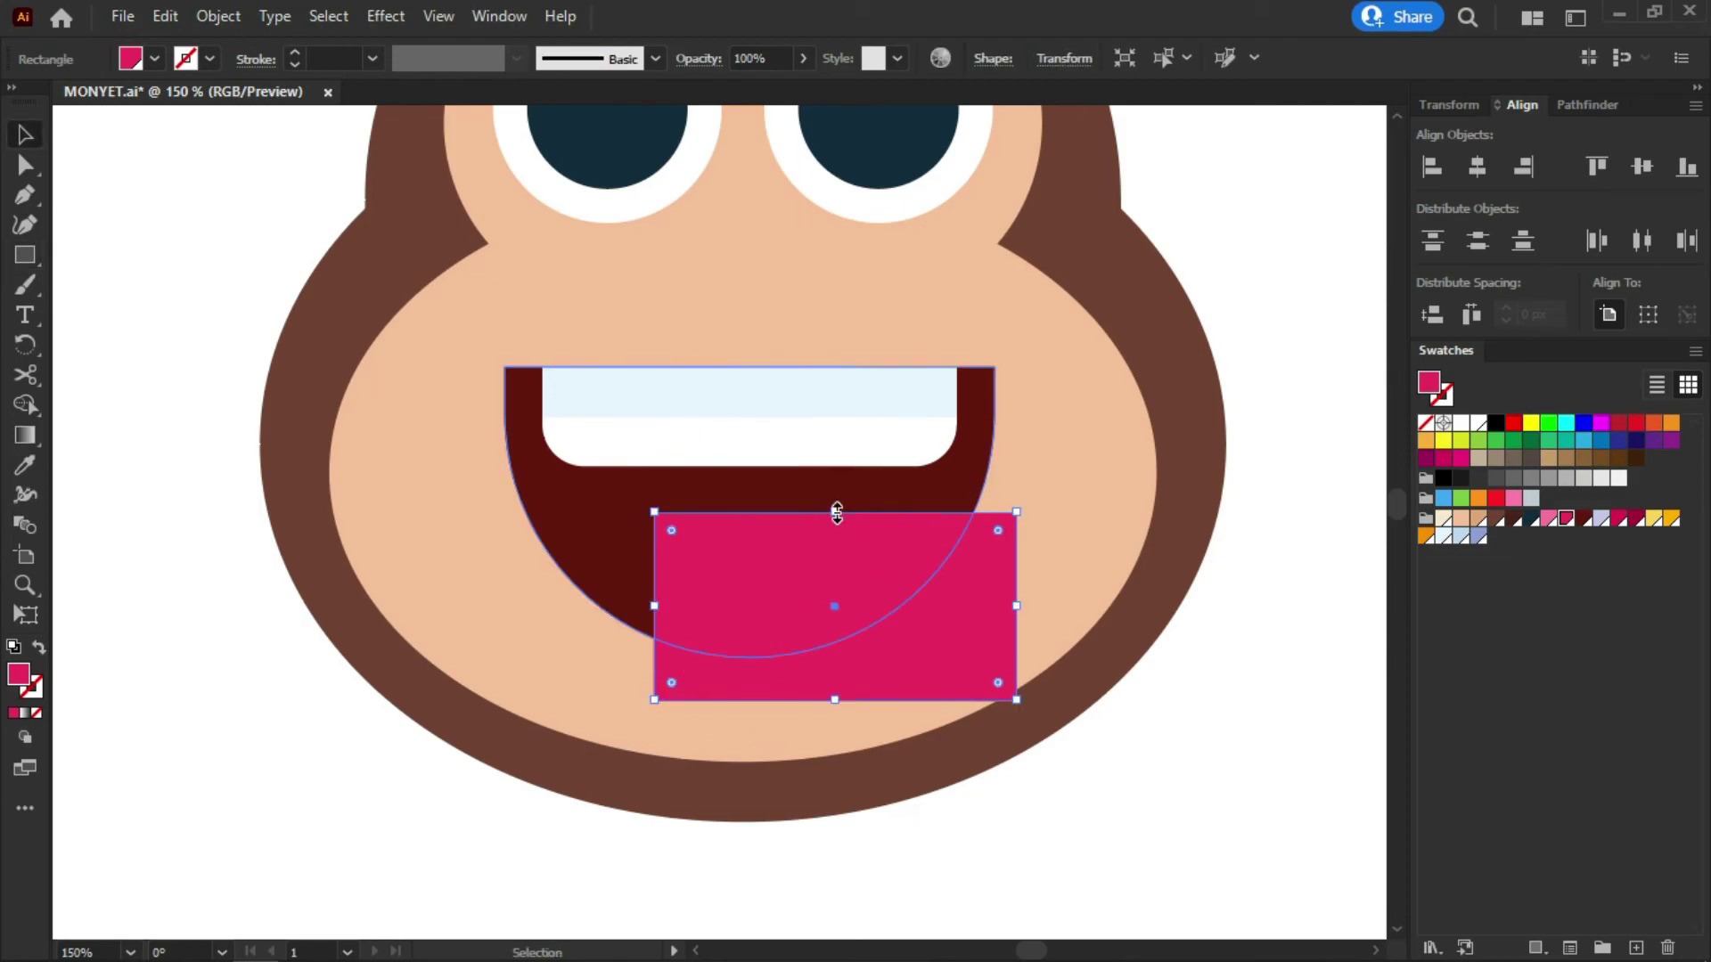
{"action": "left_click_drag", "start_coordinate": [836, 512], "coordinate": [833, 500]}
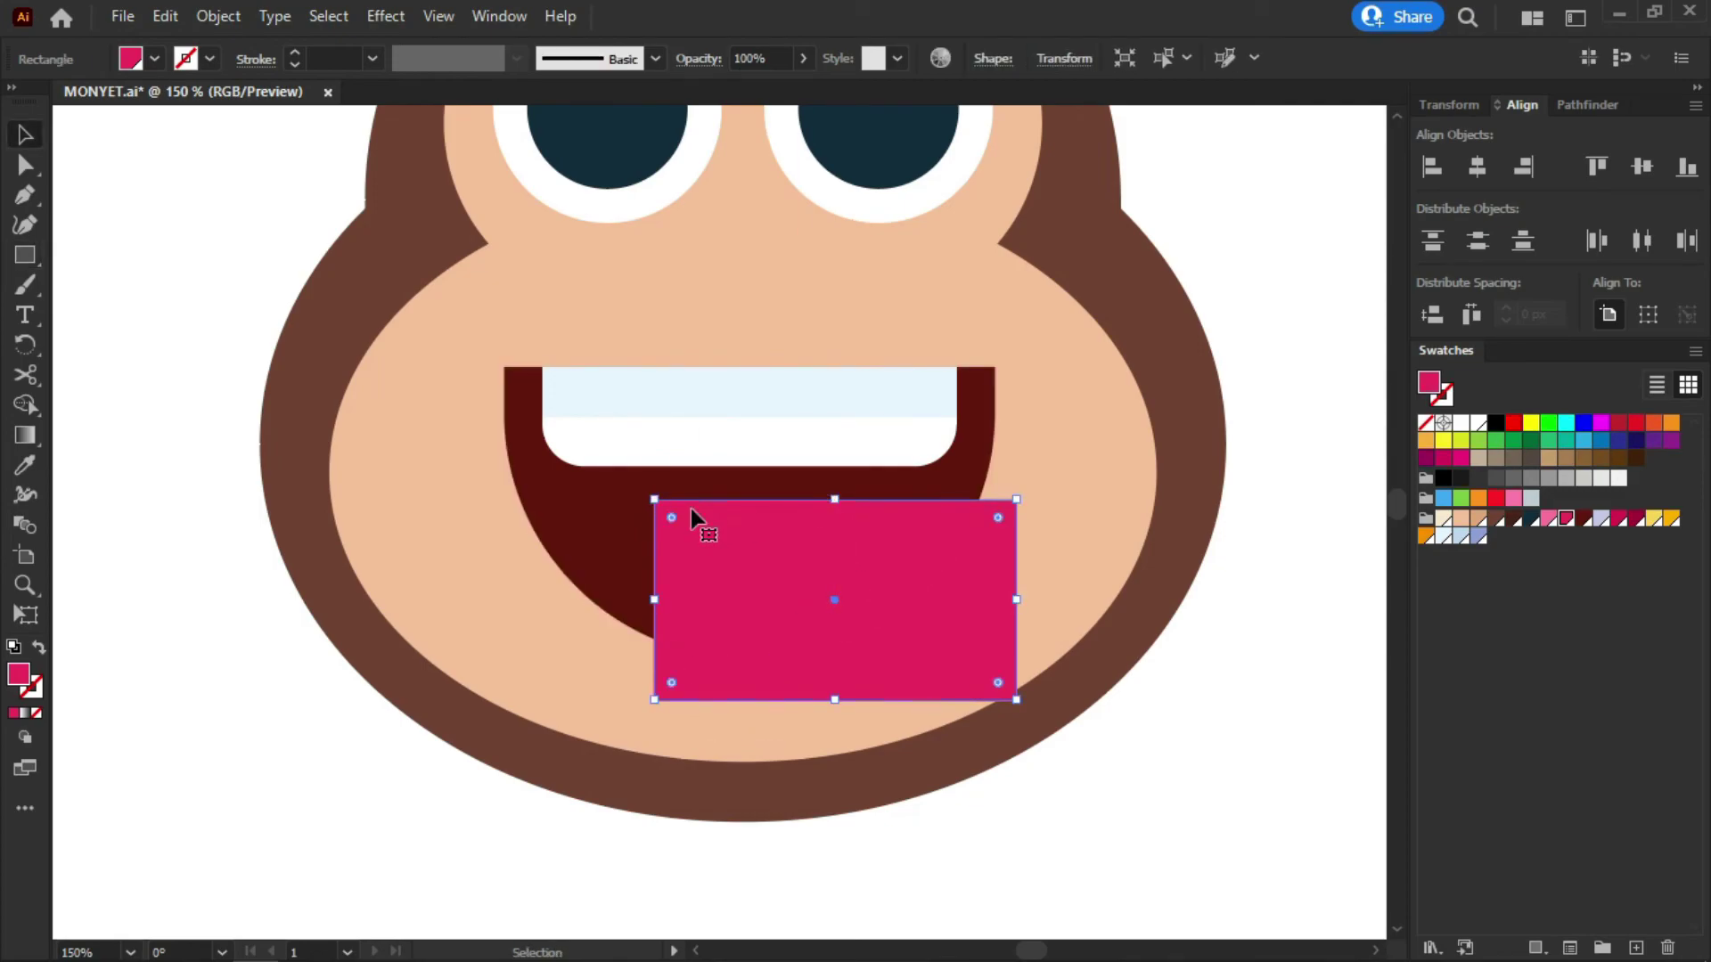
Round only the upper-left corner of the crimson tongue rectangle with a large radius
{"action": "key", "text": "a"}
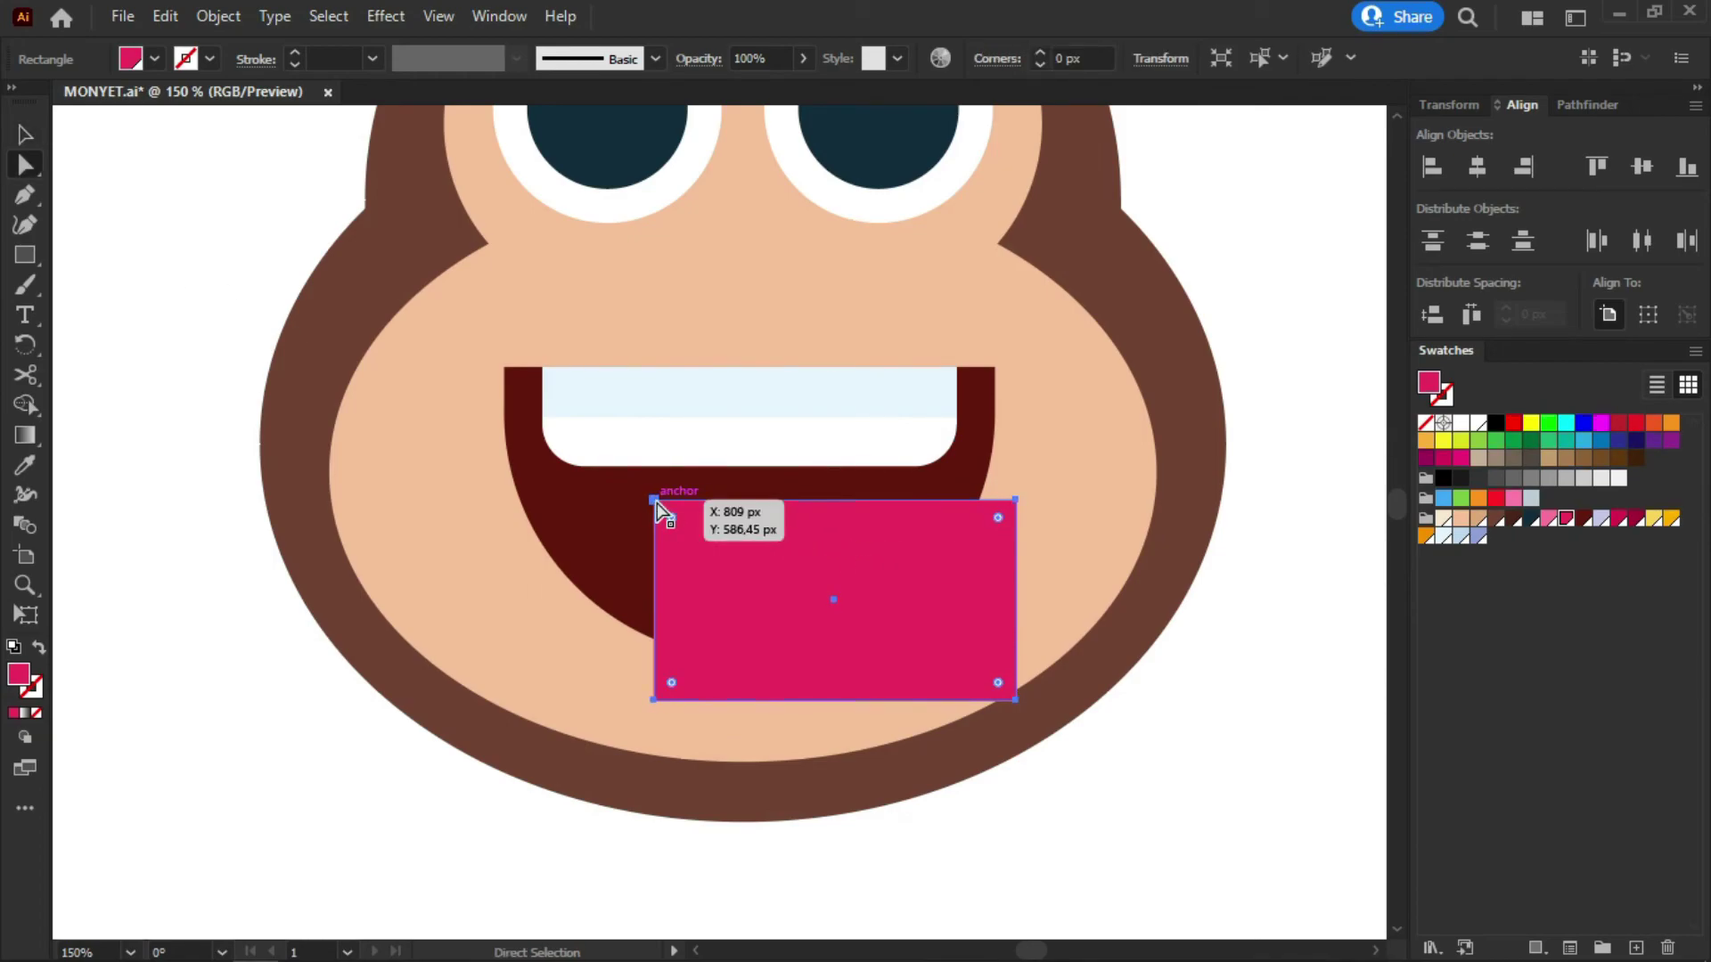
{"action": "left_click", "coordinate": [656, 503]}
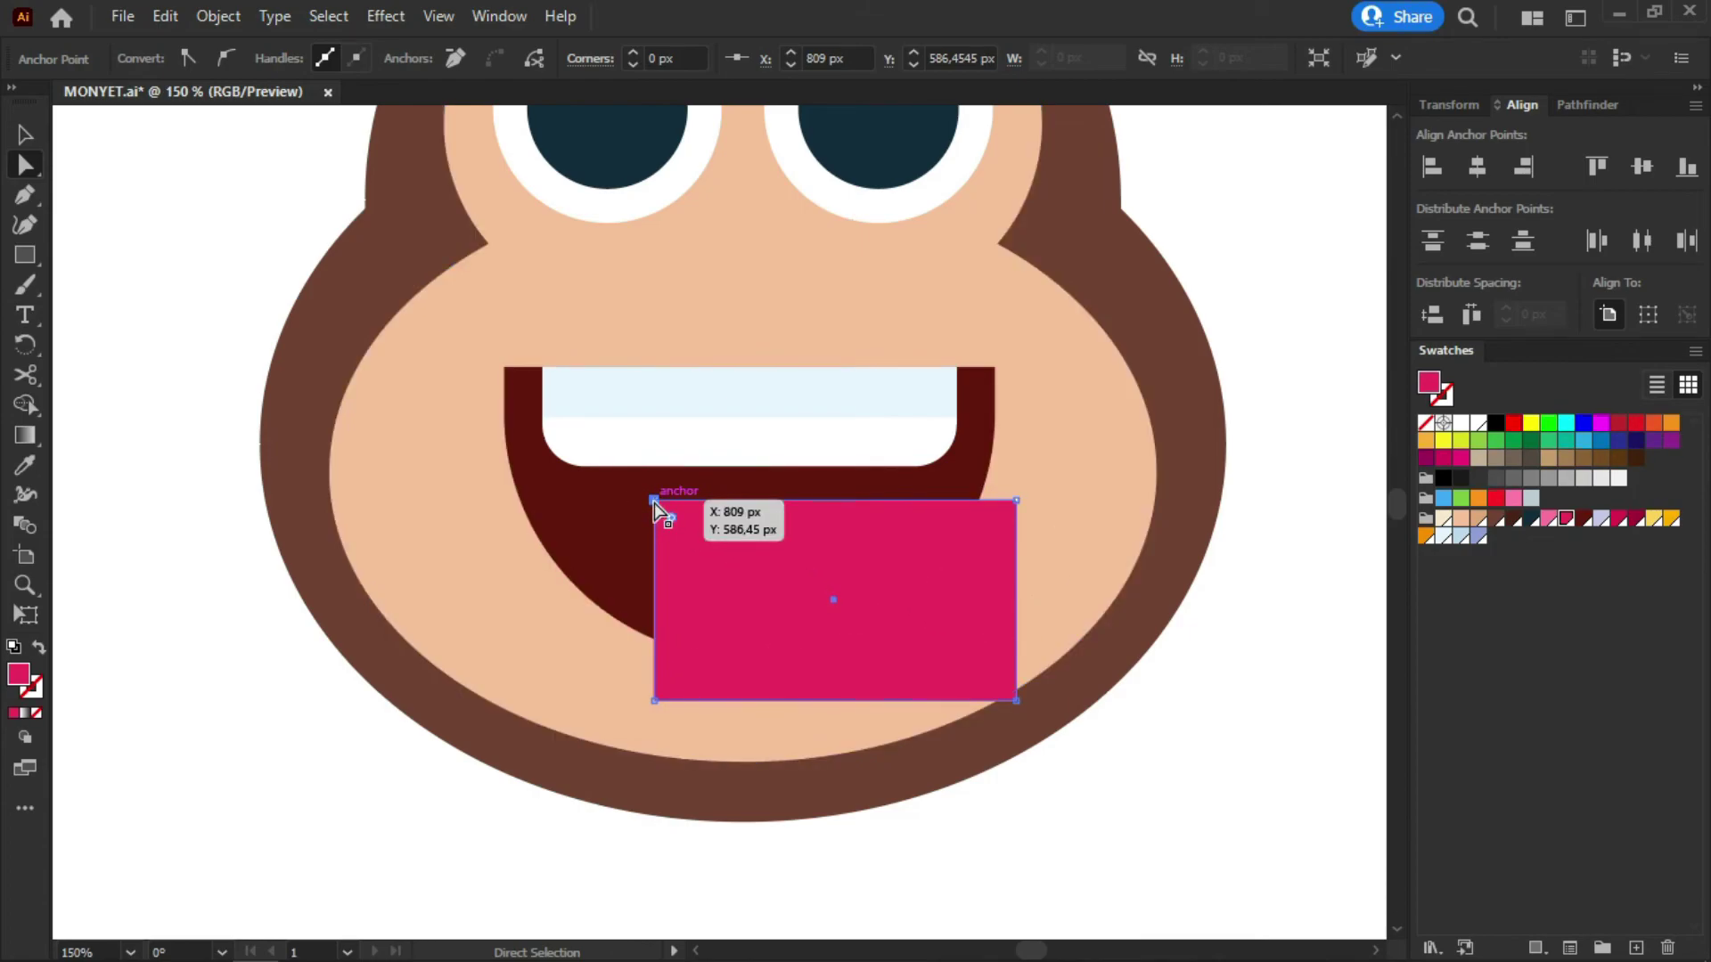
{"action": "left_click_drag", "start_coordinate": [666, 517], "coordinate": [750, 586]}
Remove the part of the tongue that extends beyond the mouth's outline with the Shape Builder
{"action": "key", "text": "v"}
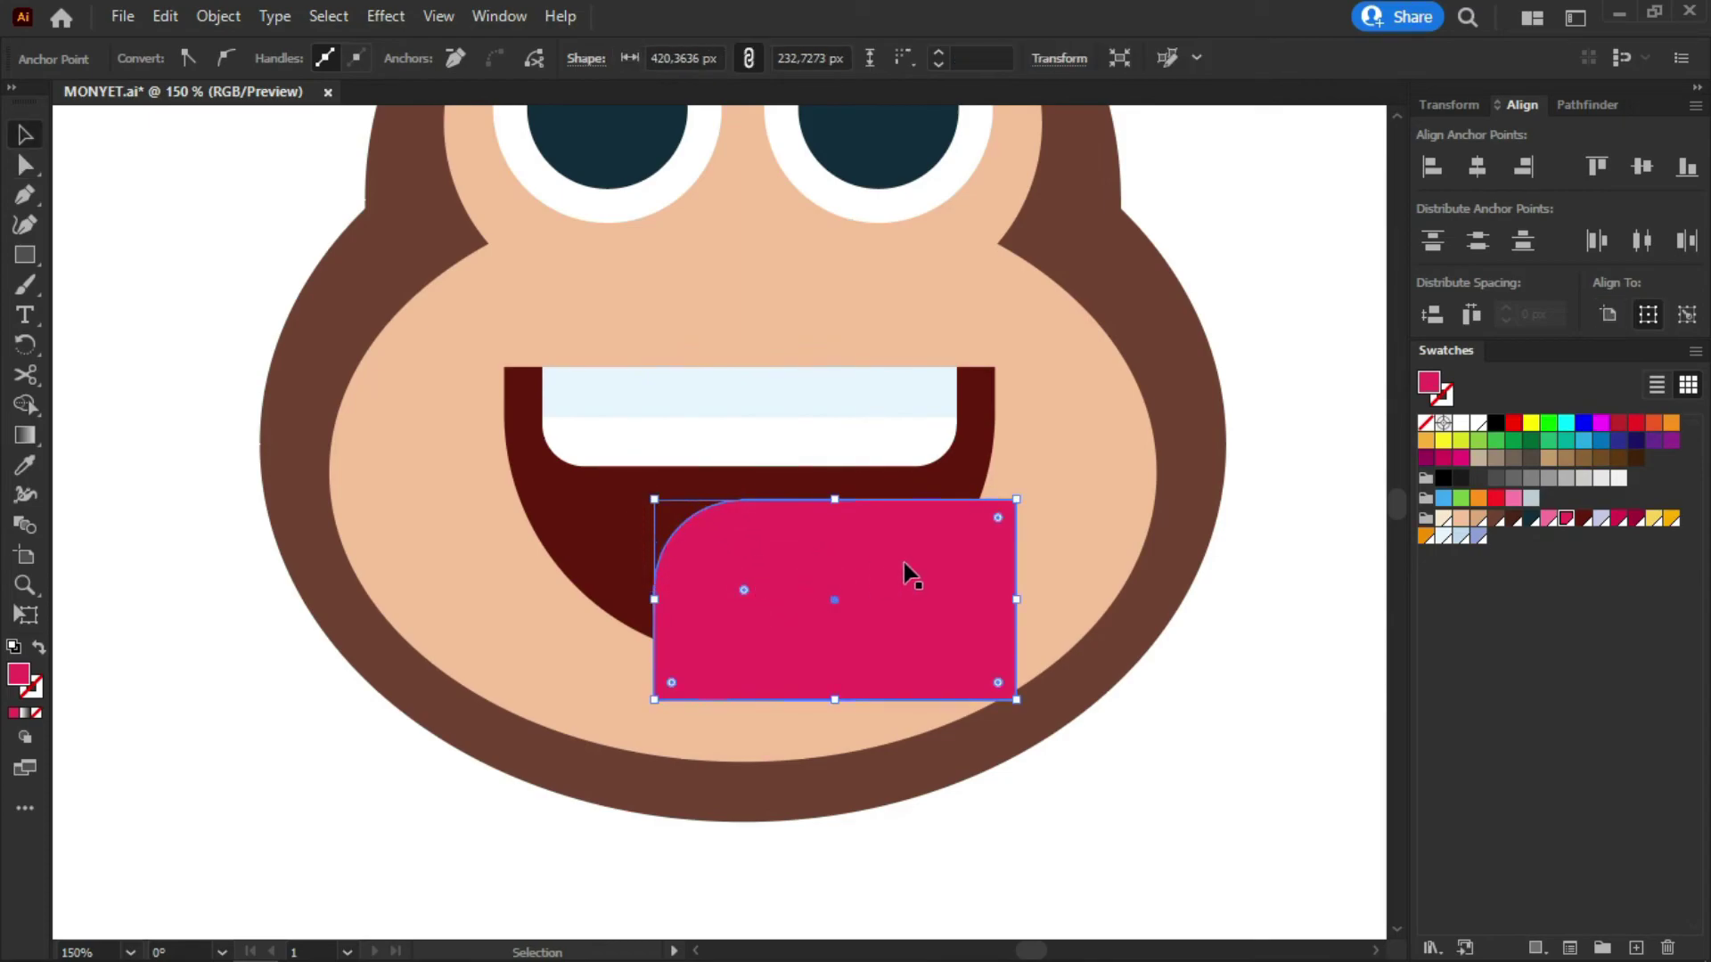
{"action": "left_click", "coordinate": [980, 445], "text": "shift"}
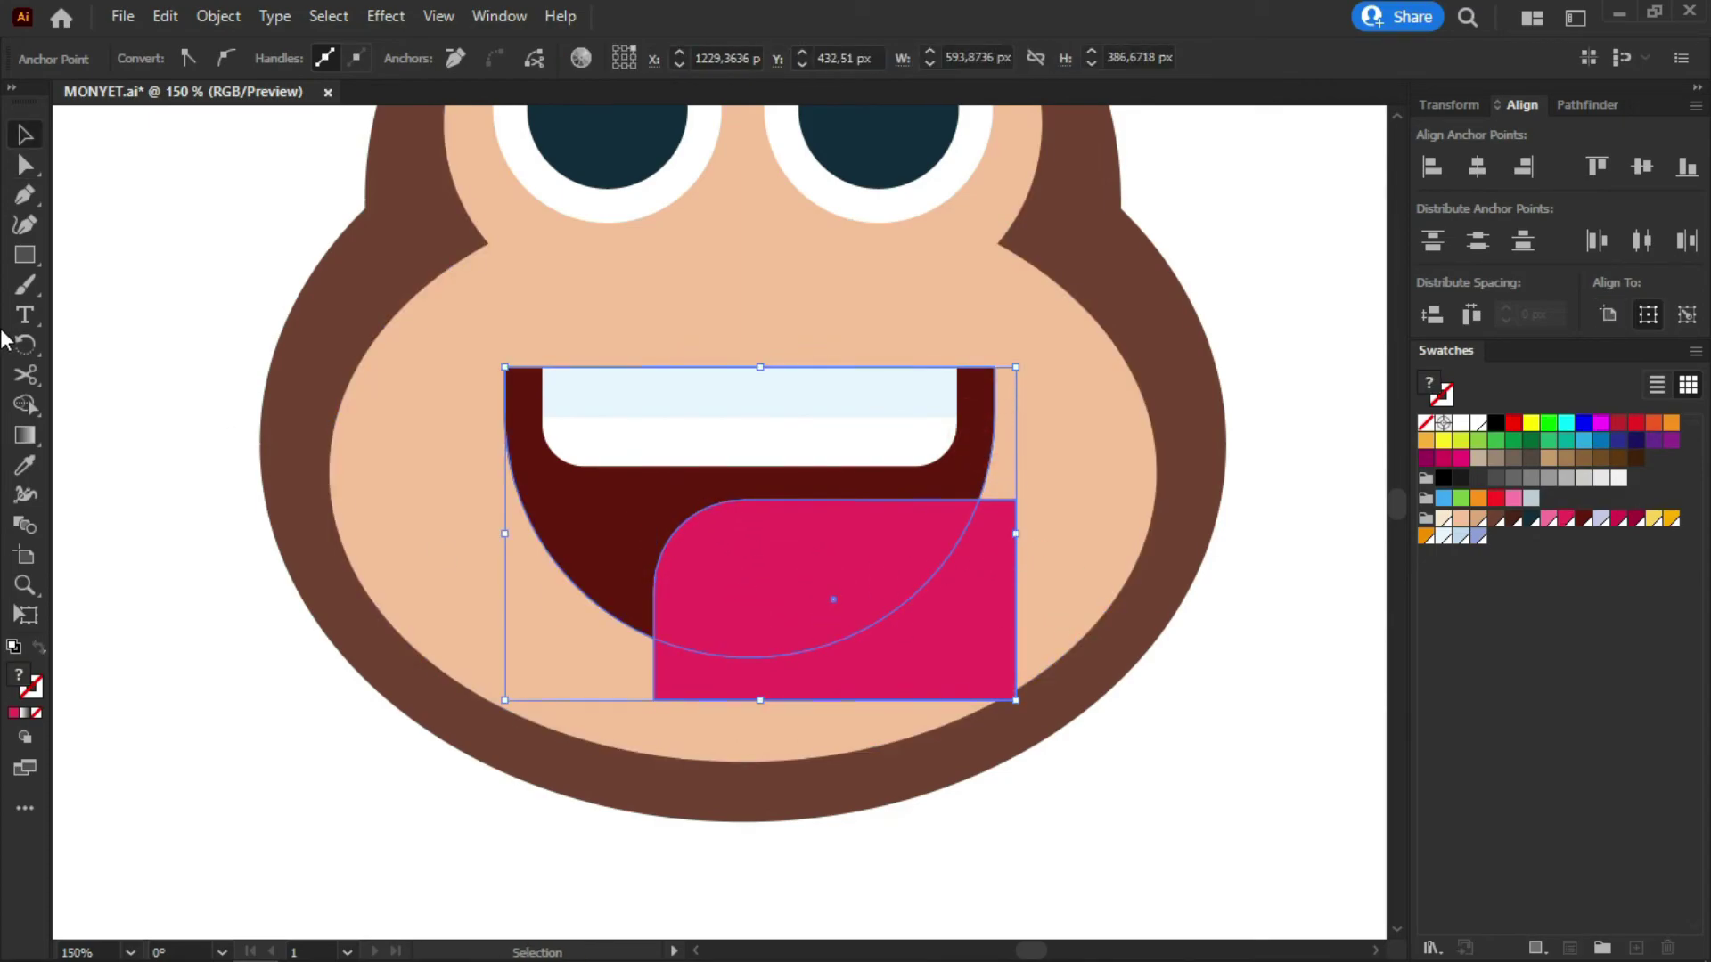
{"action": "left_click", "coordinate": [25, 404]}
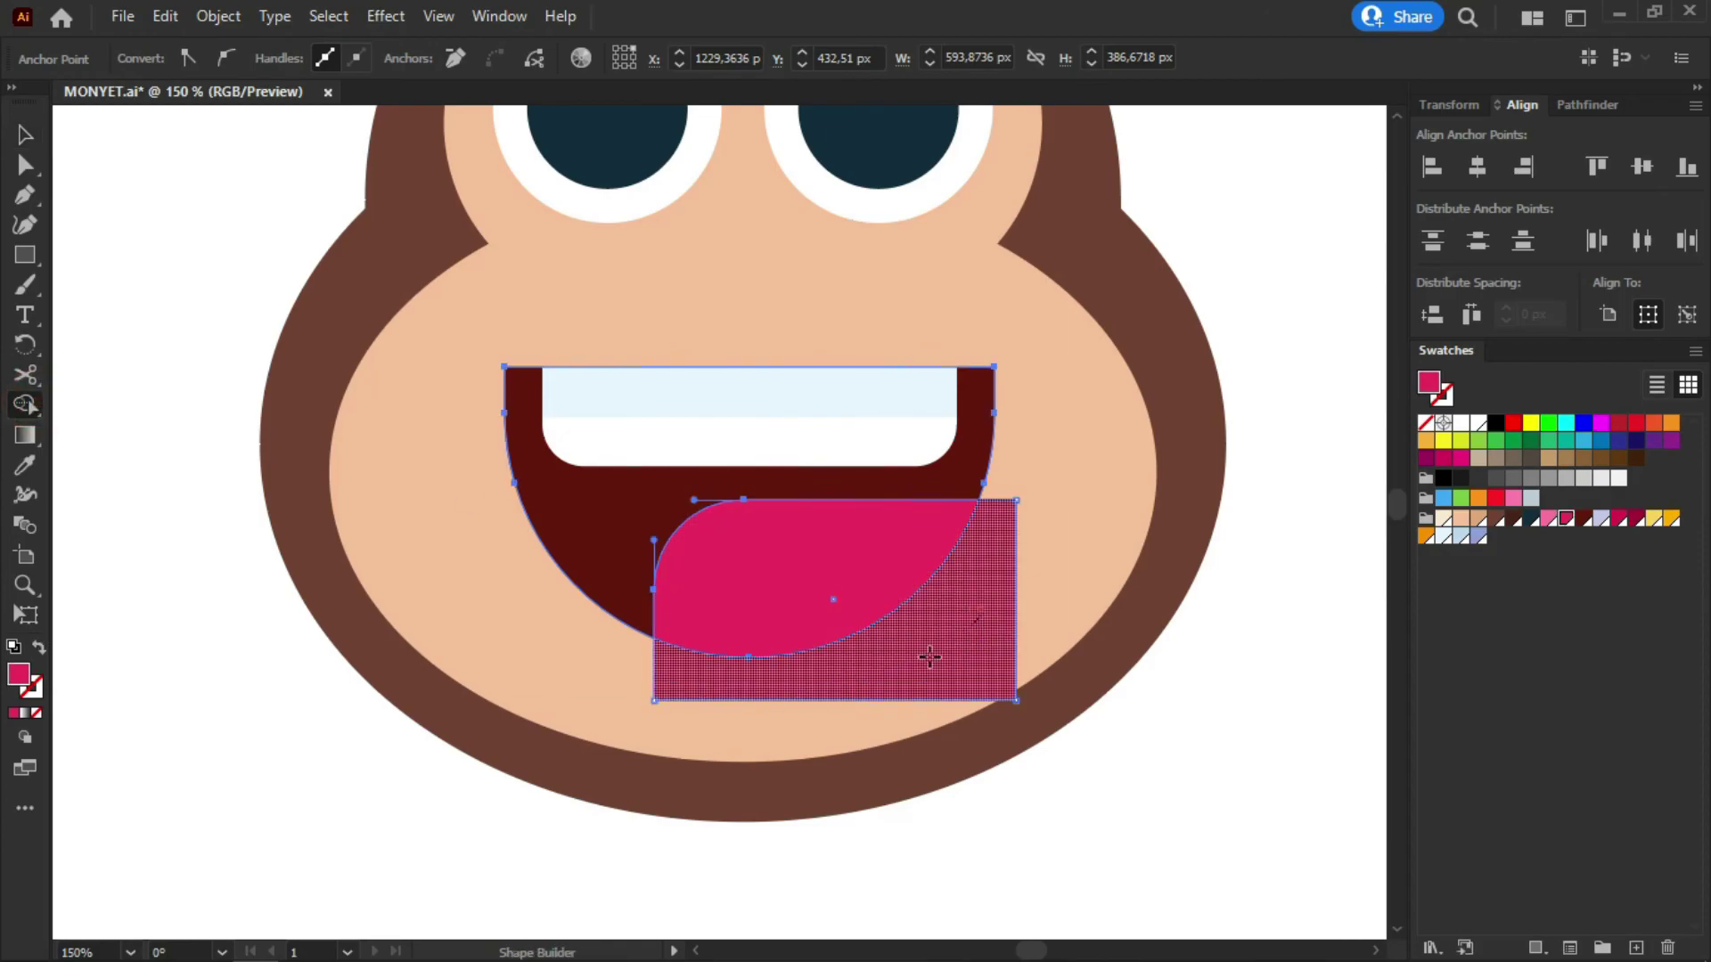
{"action": "left_click", "coordinate": [947, 643], "text": "alt"}
{"action": "key", "text": "v"}
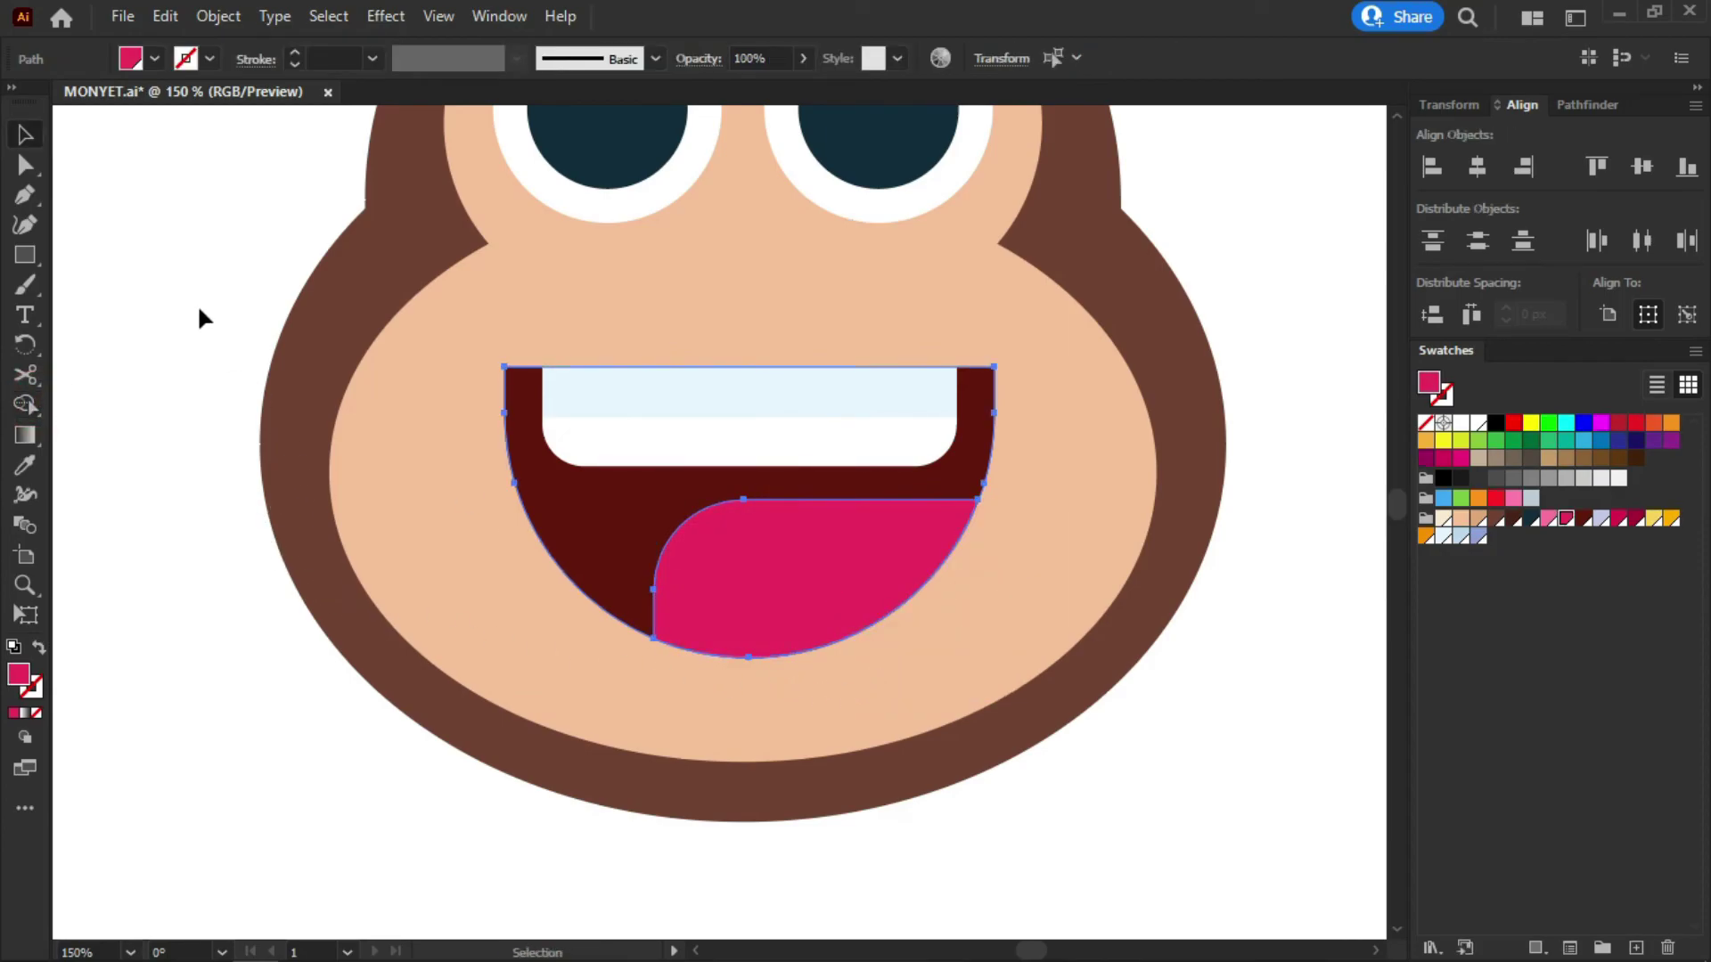
{"action": "left_click", "coordinate": [212, 229]}
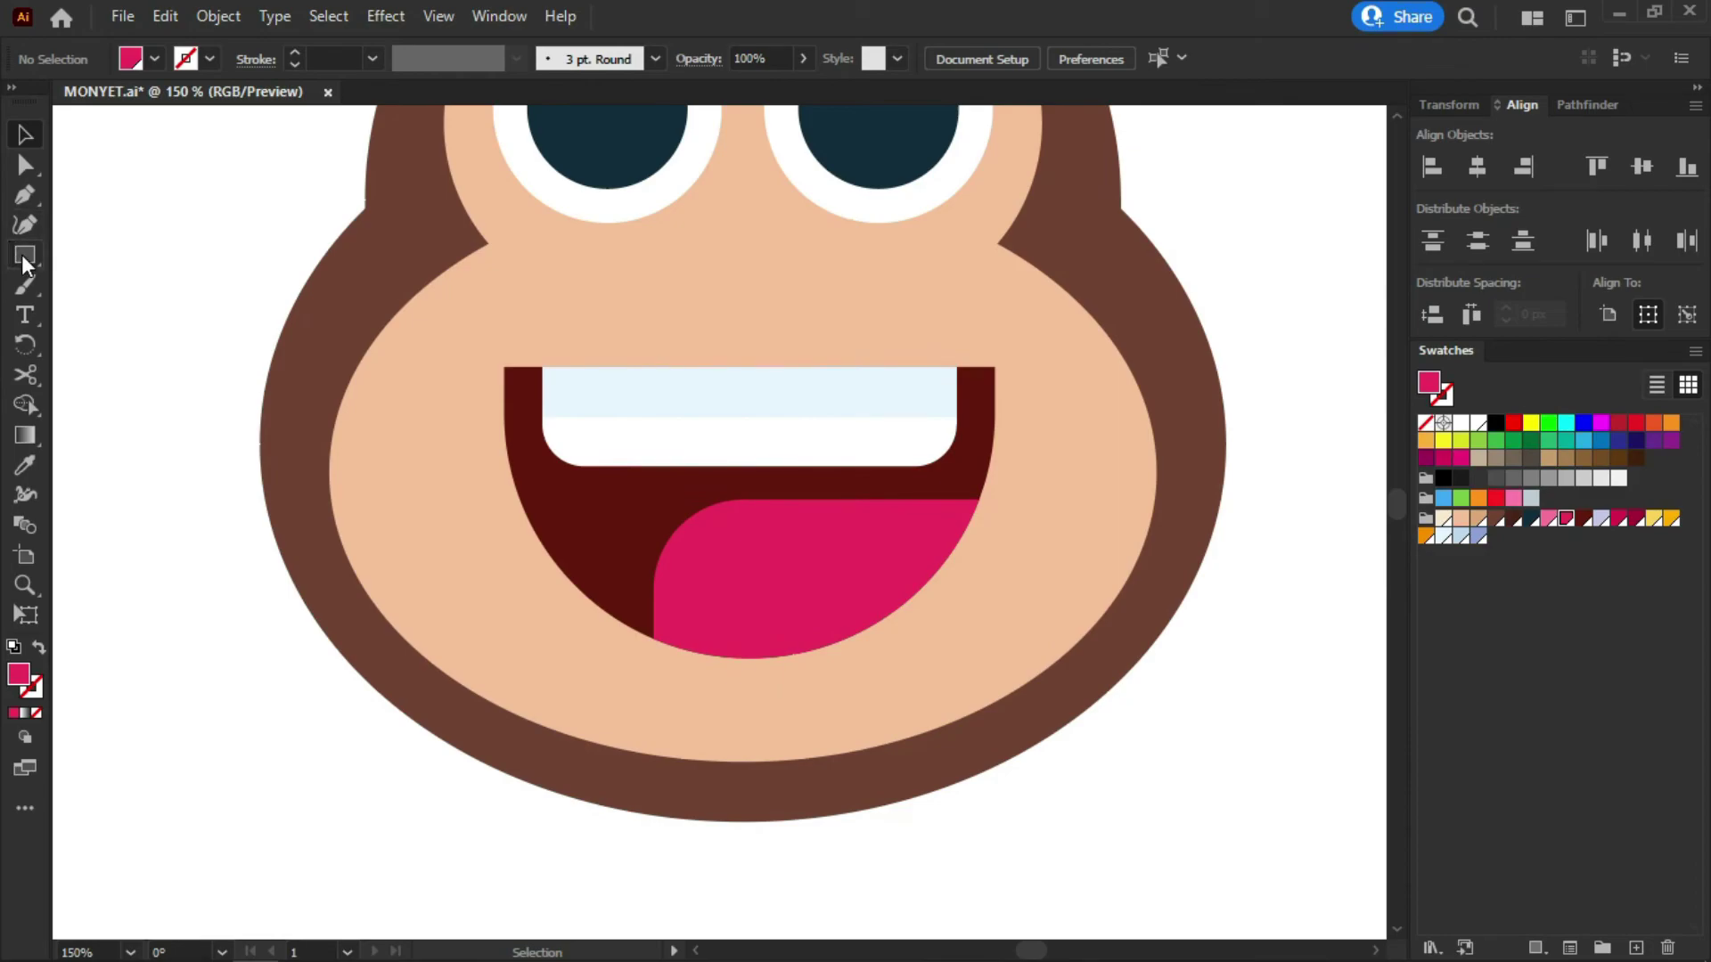
Draw a small, thin rounded rectangle with fully rounded ends and the light pink swatch fill as a highlight near the tongue's upper edge
{"action": "left_click", "coordinate": [1549, 518]}
{"action": "left_click", "coordinate": [23, 254]}
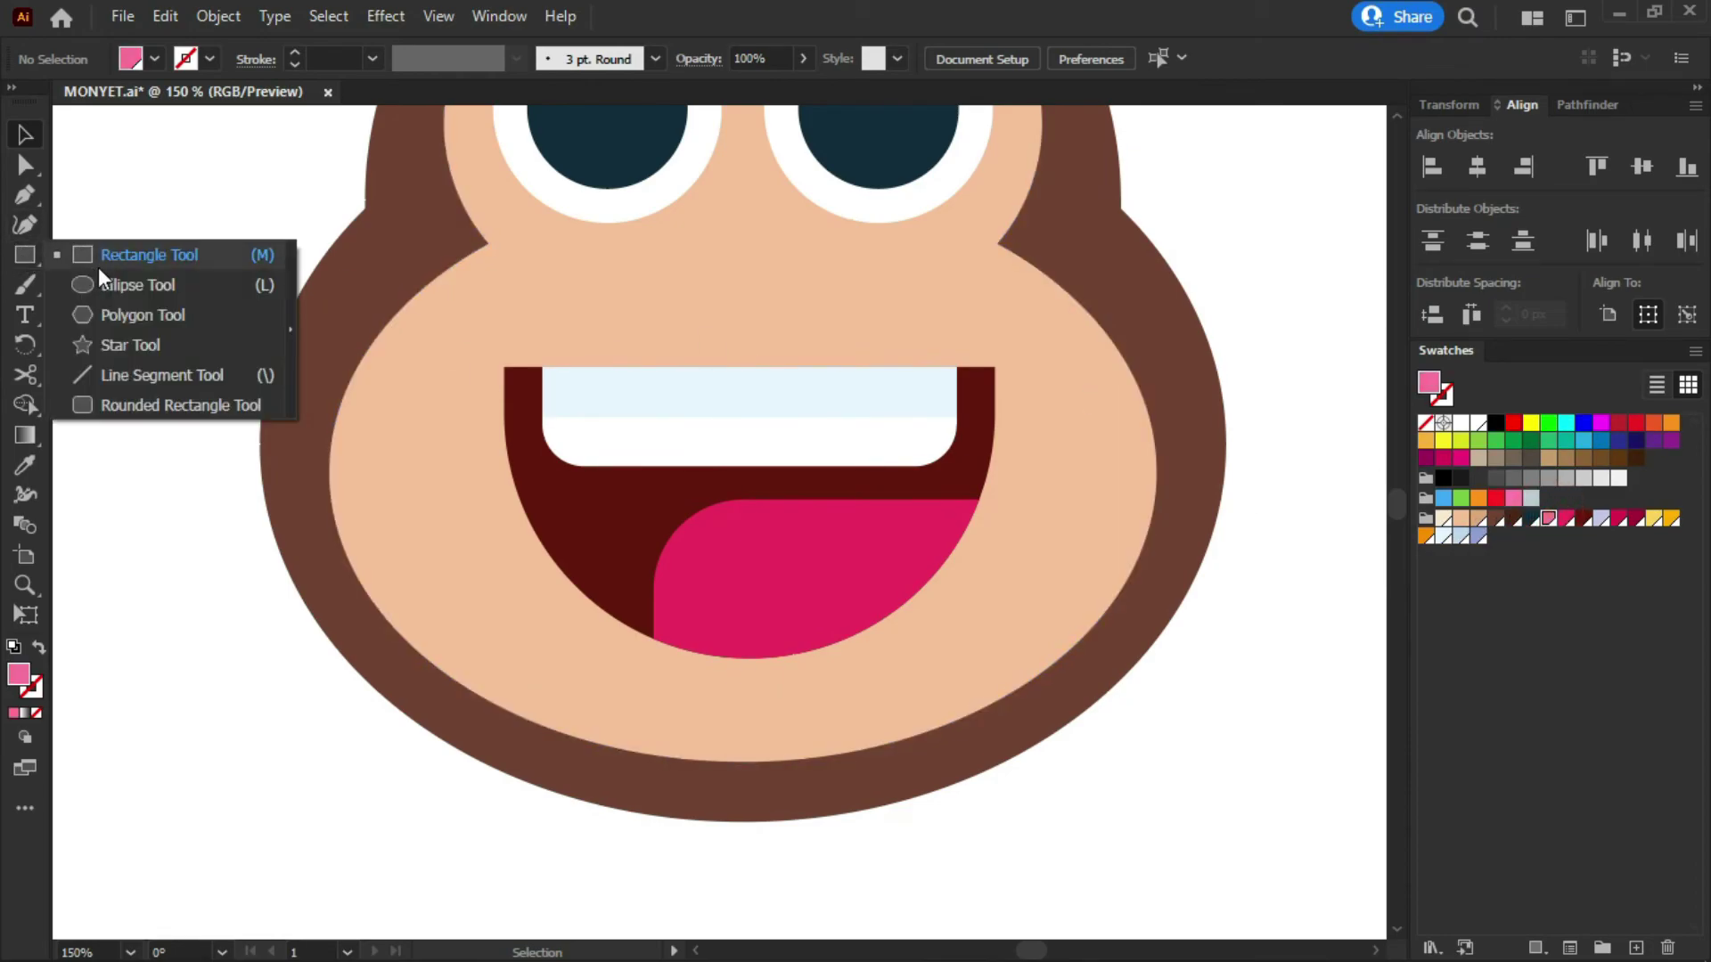
{"action": "left_click", "coordinate": [140, 403]}
{"action": "left_click_drag", "start_coordinate": [889, 525], "coordinate": [756, 553]}
{"action": "key", "text": "a"}
{"action": "left_click_drag", "start_coordinate": [760, 603], "coordinate": [756, 605]}
{"action": "key", "text": "v"}
{"action": "left_click", "coordinate": [225, 540]}
{"action": "scroll", "coordinate": [768, 393], "scroll_direction": "down", "scroll_amount": 2}
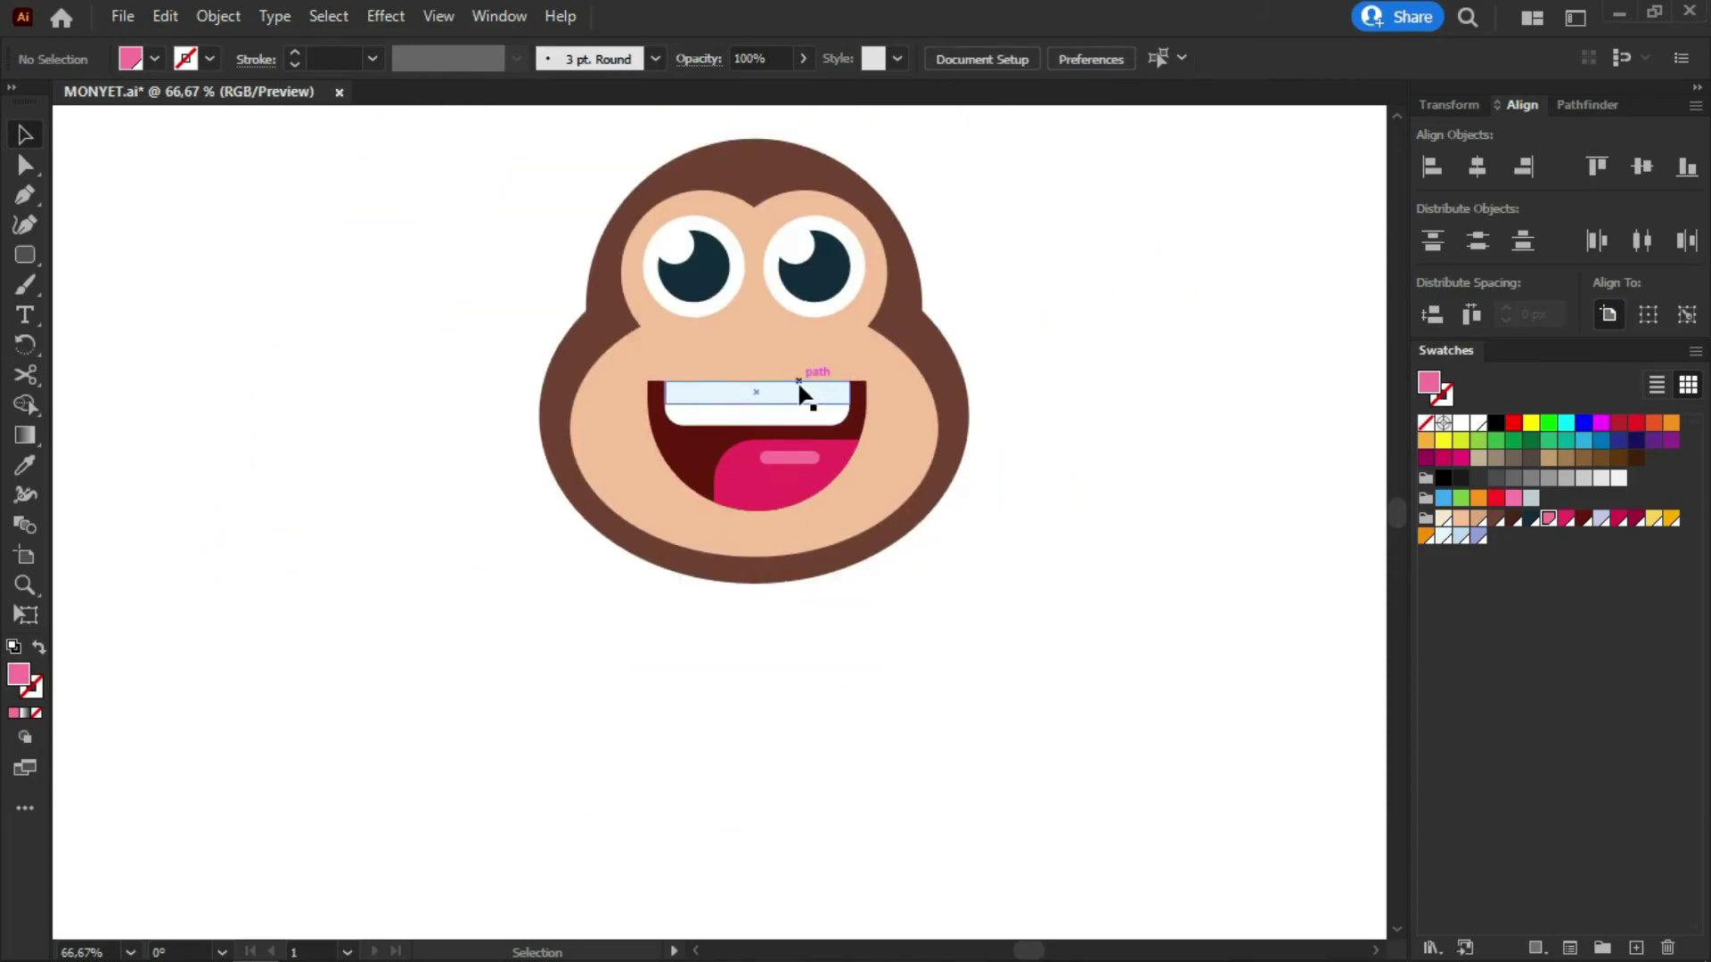
Group the mouth parts: the maroon mouth, teeth, tongue and tongue highlight
{"action": "scroll", "coordinate": [802, 413], "scroll_direction": "up", "scroll_amount": 3}
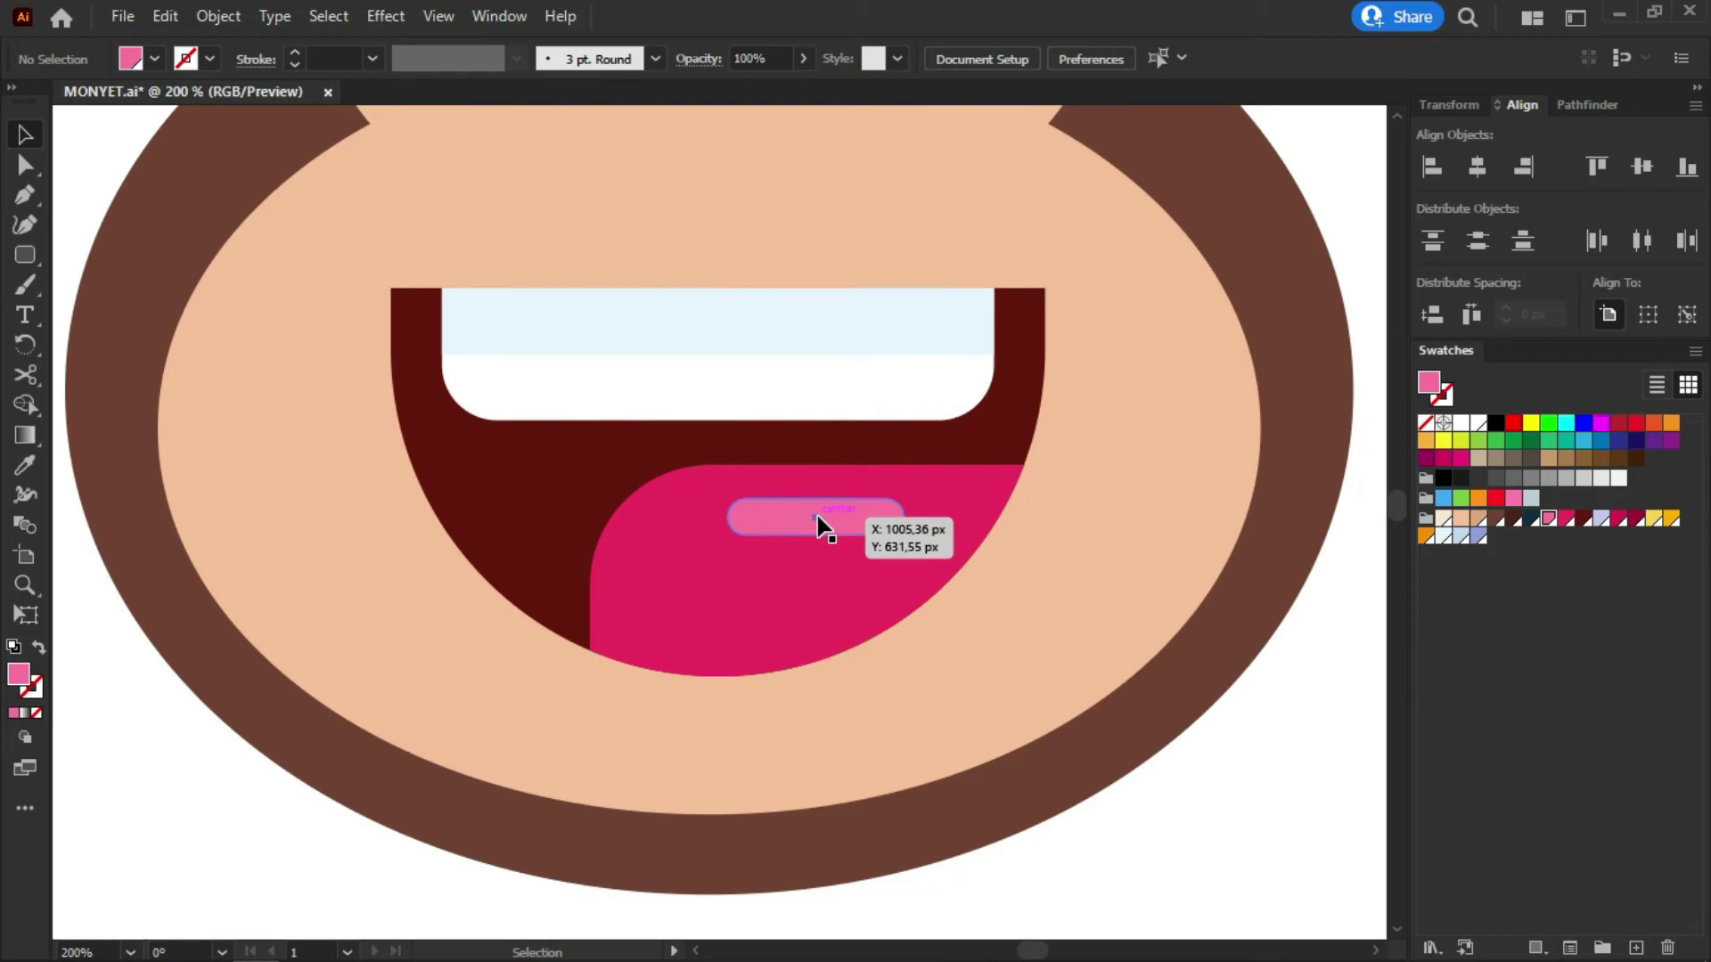
{"action": "left_click", "coordinate": [816, 515]}
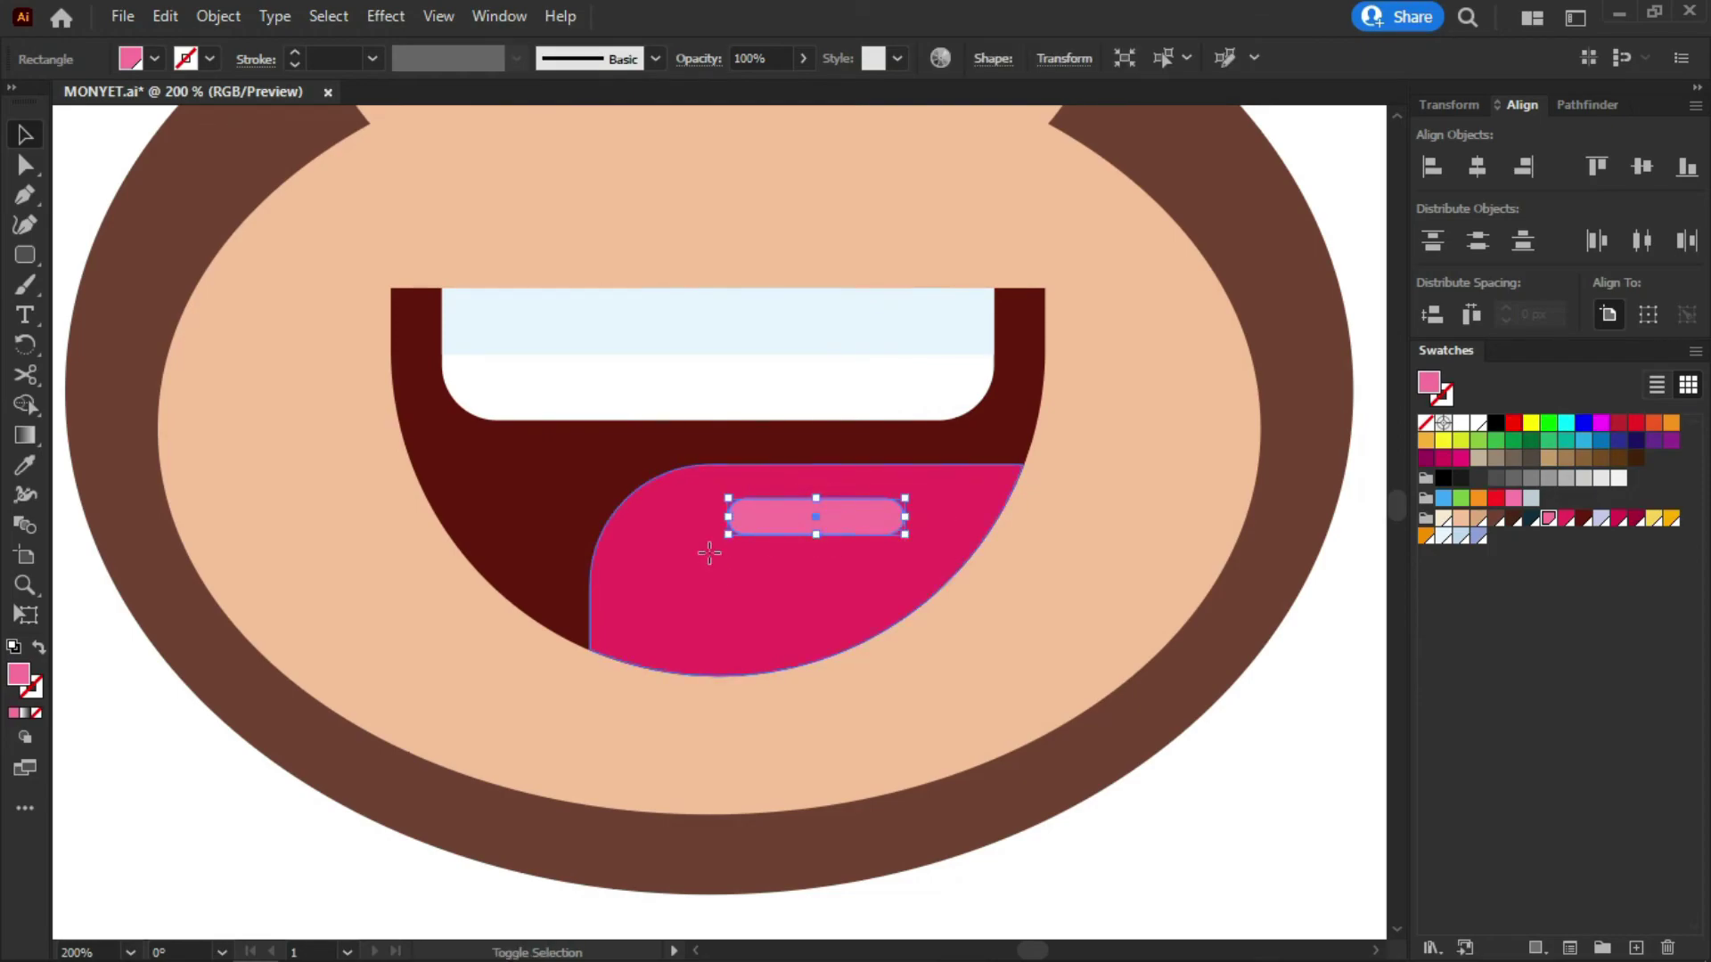
{"action": "left_click", "coordinate": [710, 561], "text": "shift"}
{"action": "left_click", "coordinate": [516, 478], "text": "shift"}
{"action": "left_click", "coordinate": [523, 323], "text": "shift"}
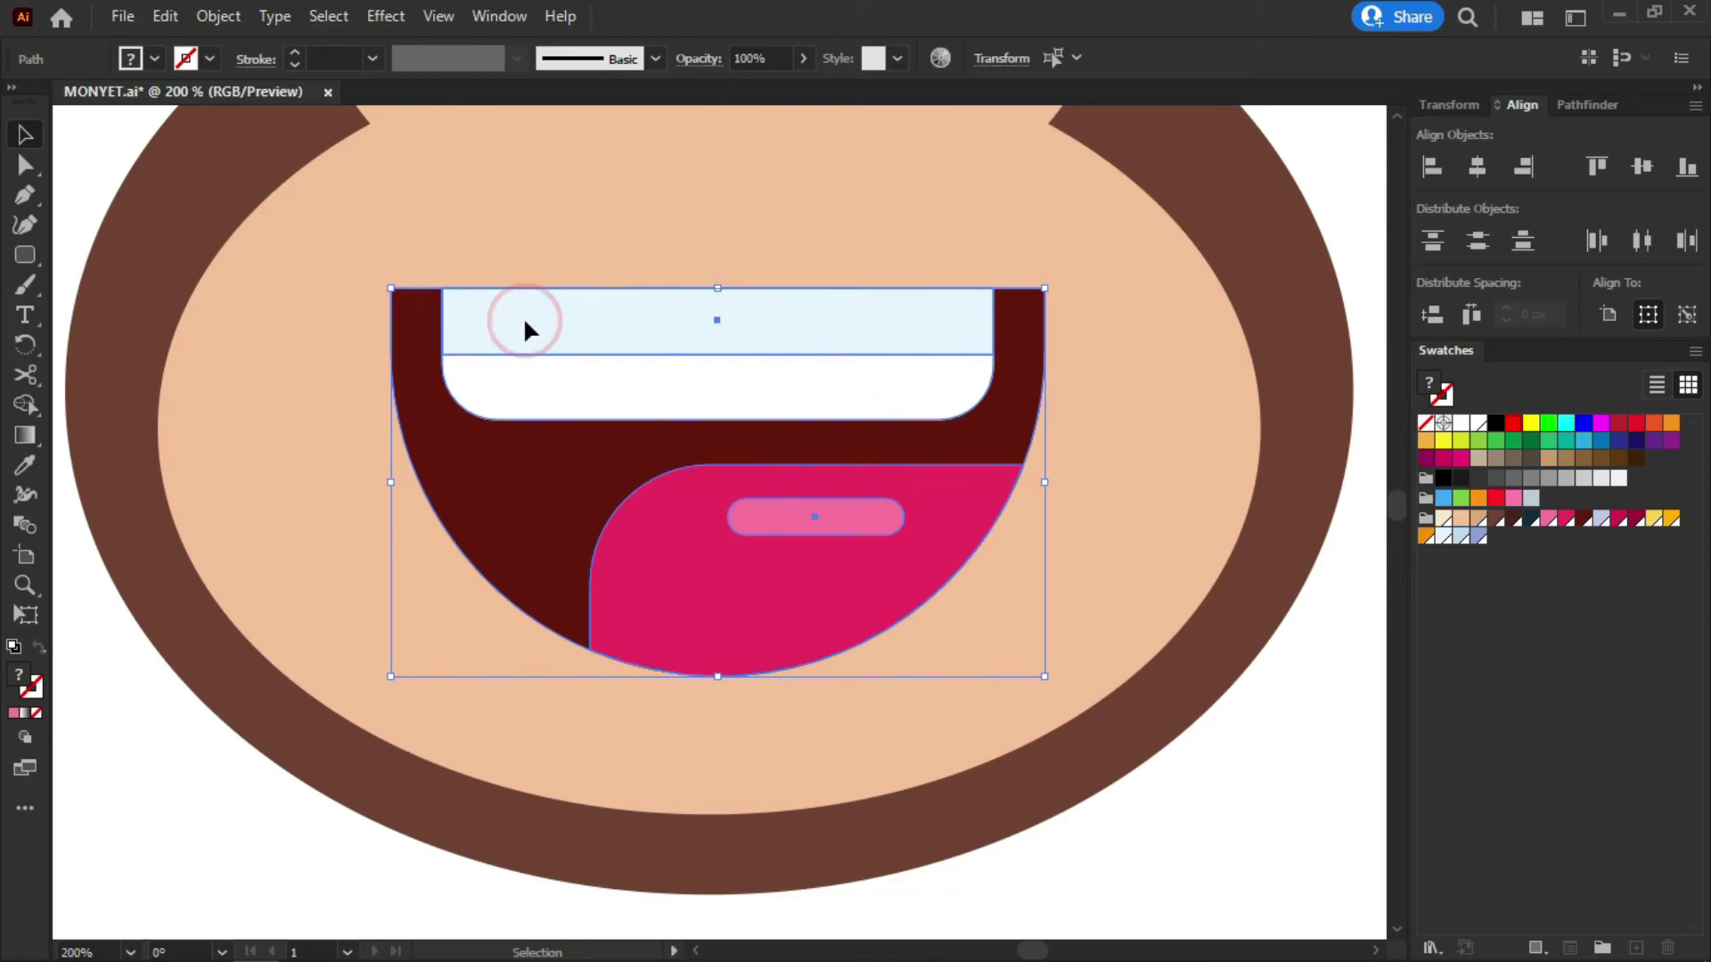
{"action": "key", "text": "ctrl+g"}
{"action": "left_click_drag", "start_coordinate": [517, 372], "coordinate": [644, 319]}
{"action": "key", "text": "ctrl+z"}
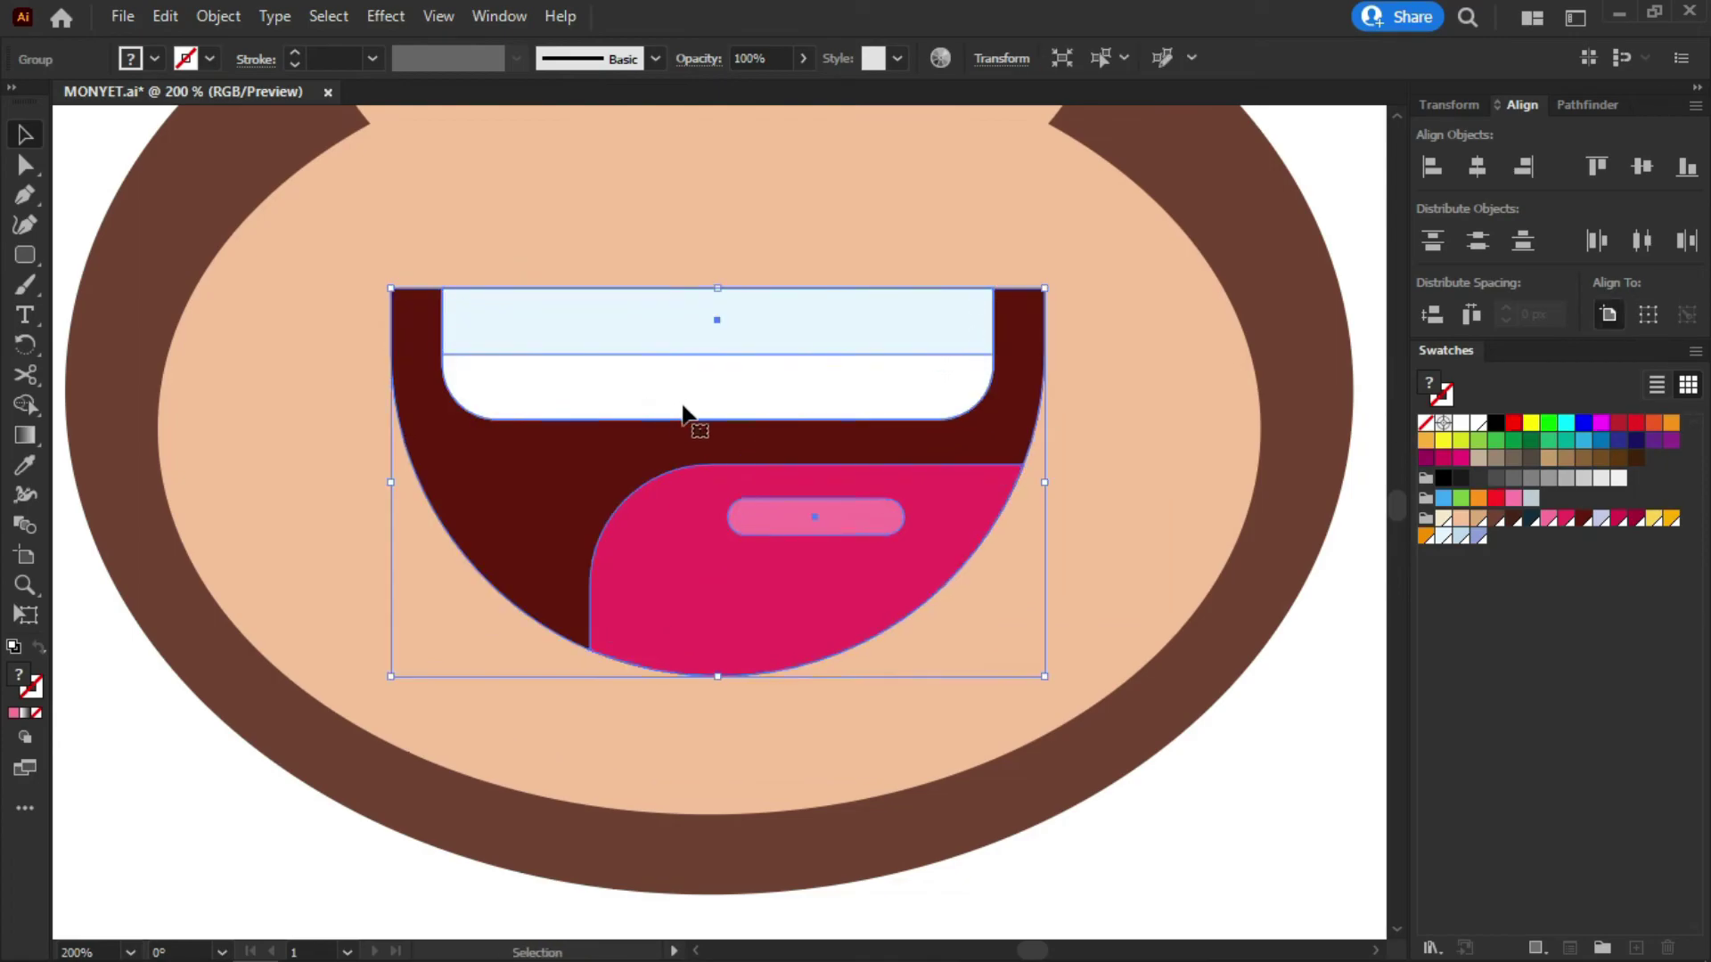
Align the mouth, face, eyes and head horizontally on a common center axis
{"action": "left_click", "coordinate": [1300, 724]}
{"action": "scroll", "coordinate": [850, 609], "scroll_direction": "down", "scroll_amount": 2}
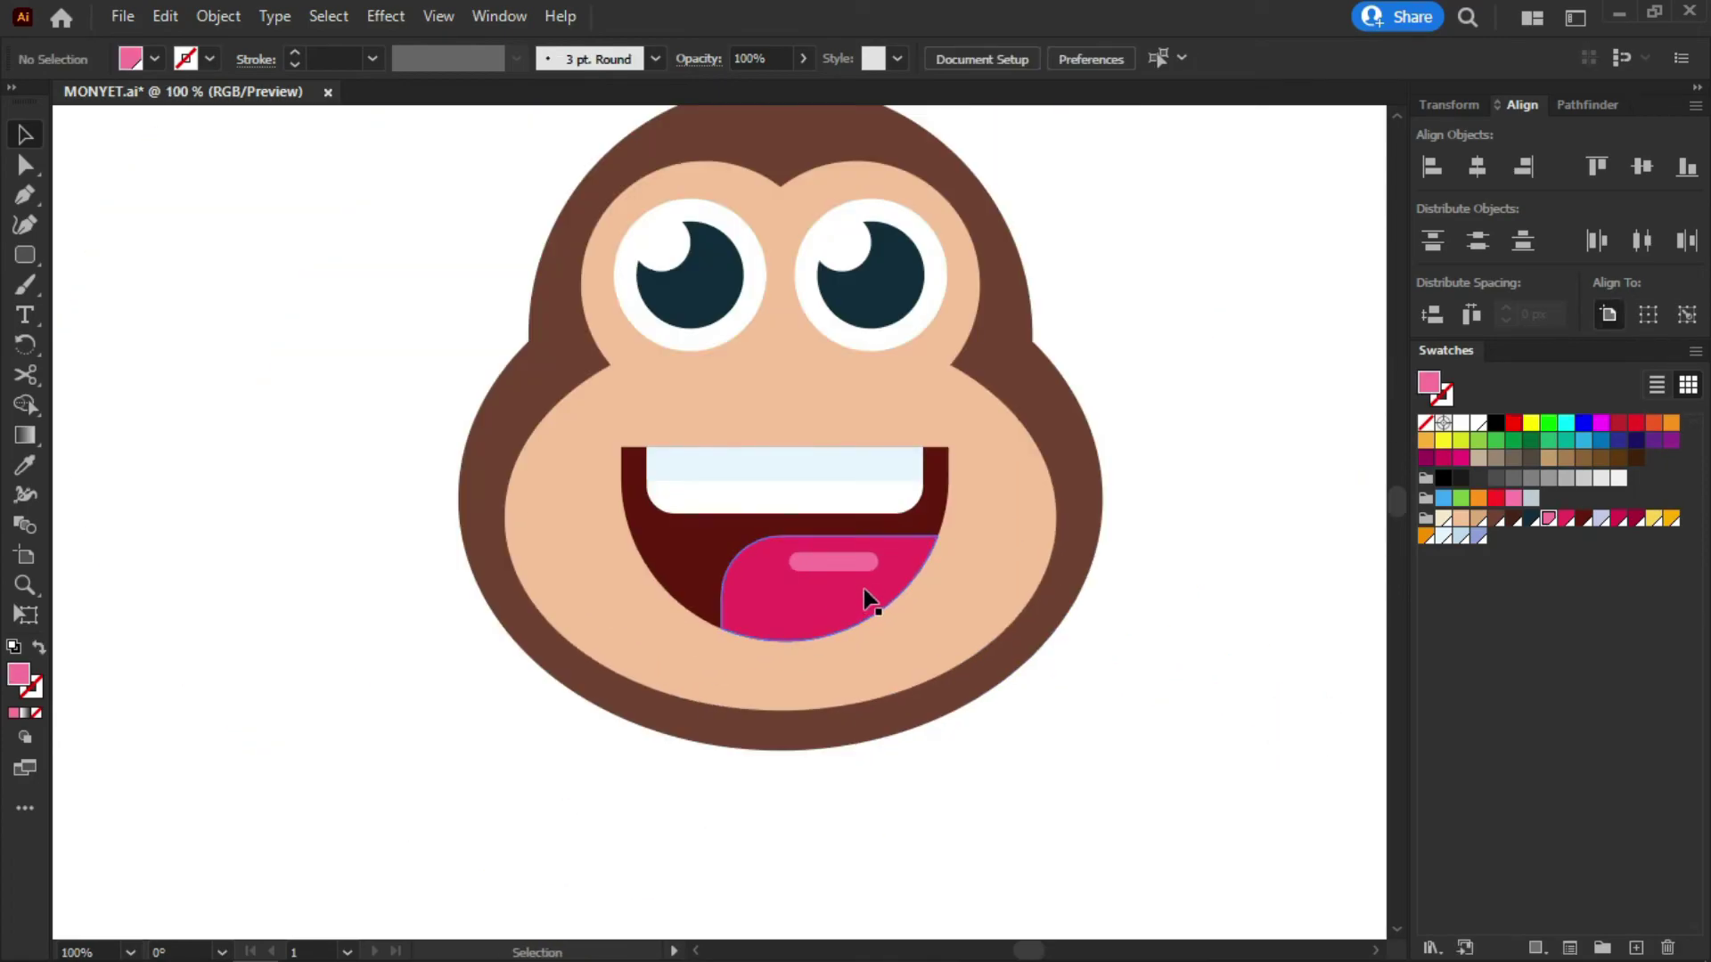
{"action": "left_click", "coordinate": [809, 473]}
{"action": "left_click", "coordinate": [798, 398], "text": "shift"}
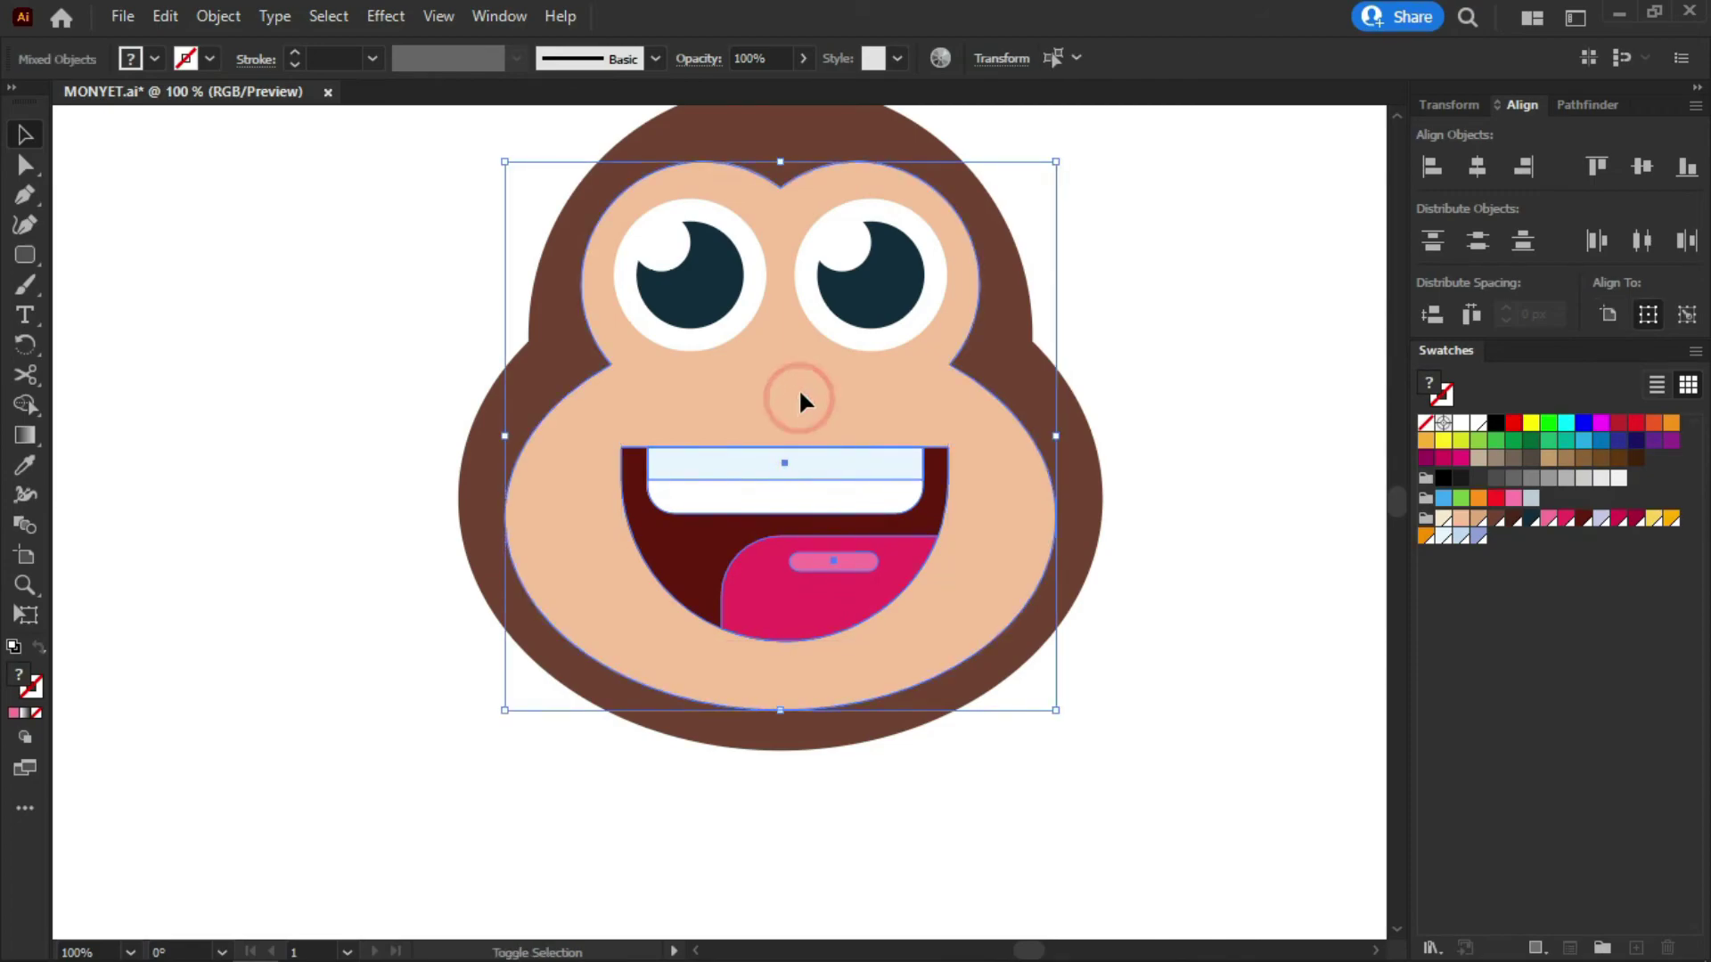
{"action": "left_click", "coordinate": [870, 287], "text": "shift"}
{"action": "left_click", "coordinate": [795, 131], "text": "shift"}
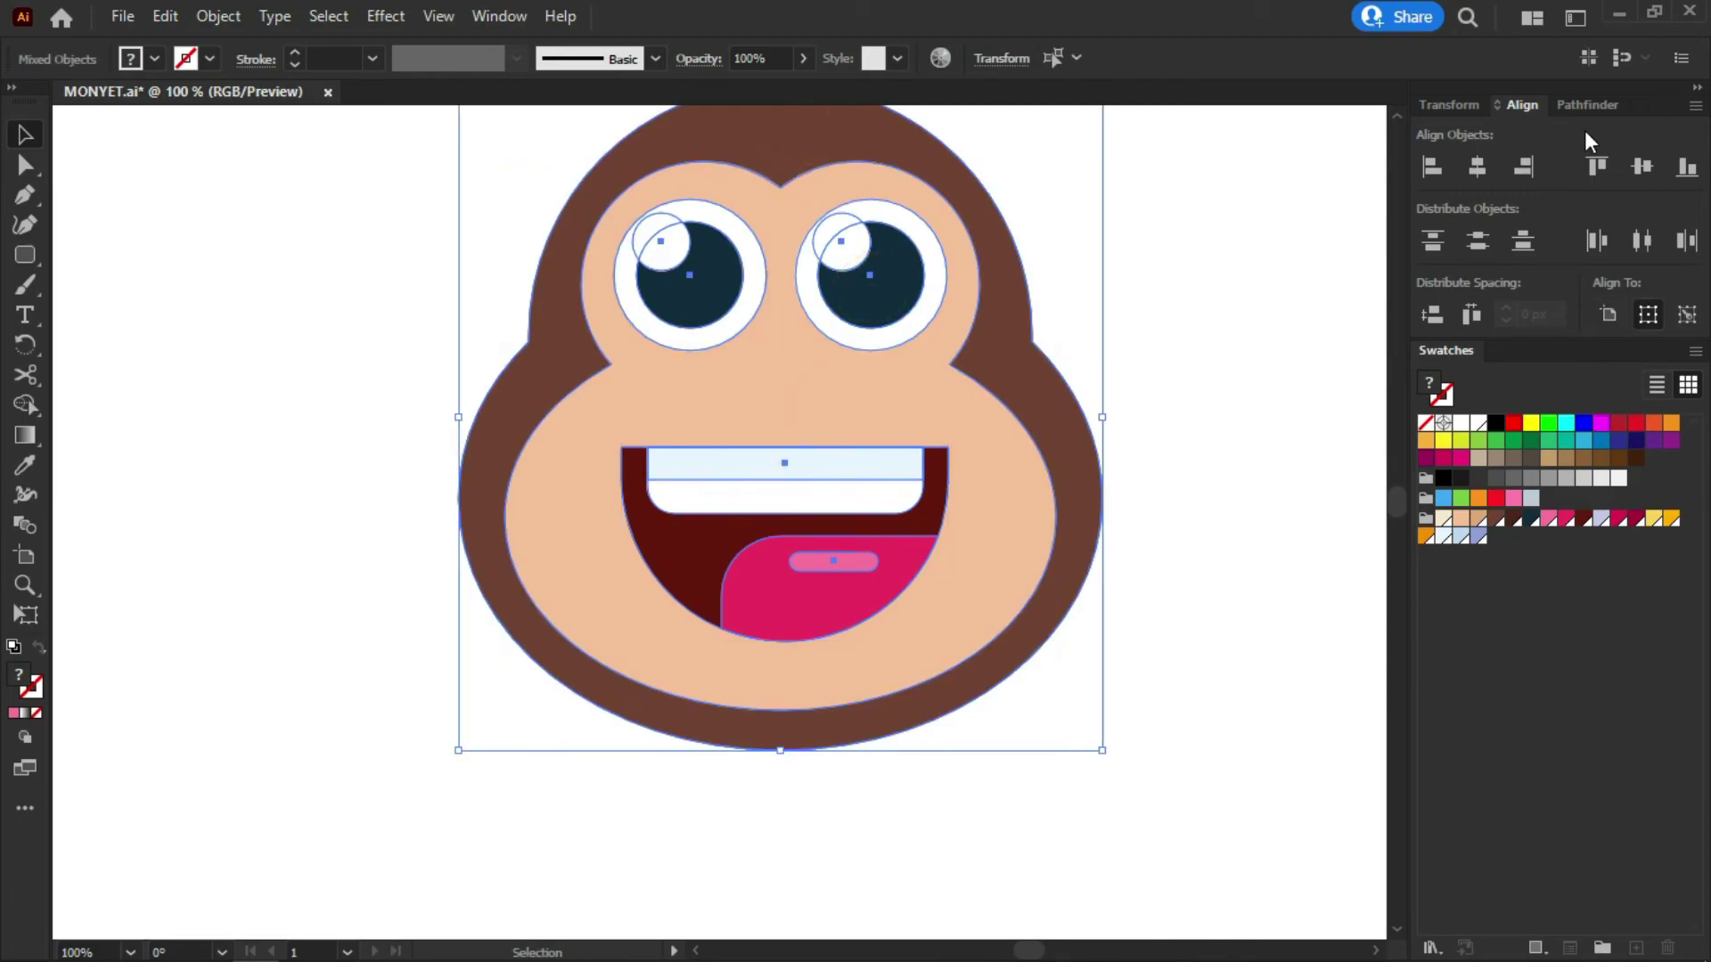
{"action": "left_click", "coordinate": [1475, 167]}
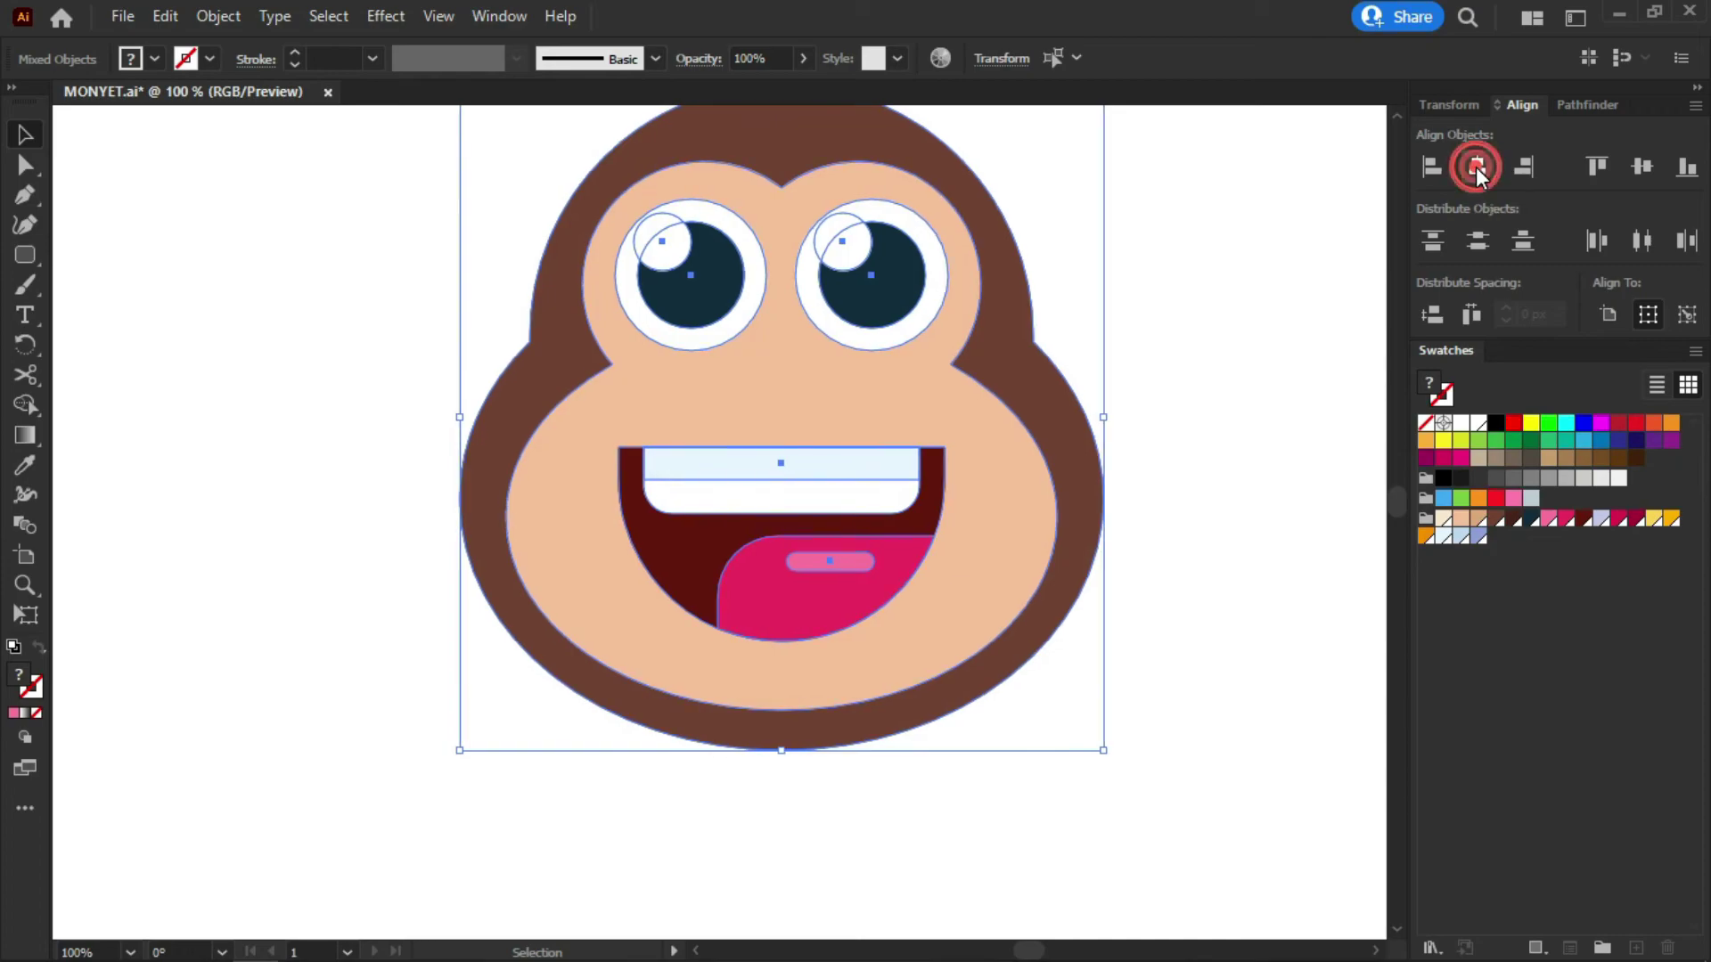
{"action": "left_click", "coordinate": [1200, 313]}
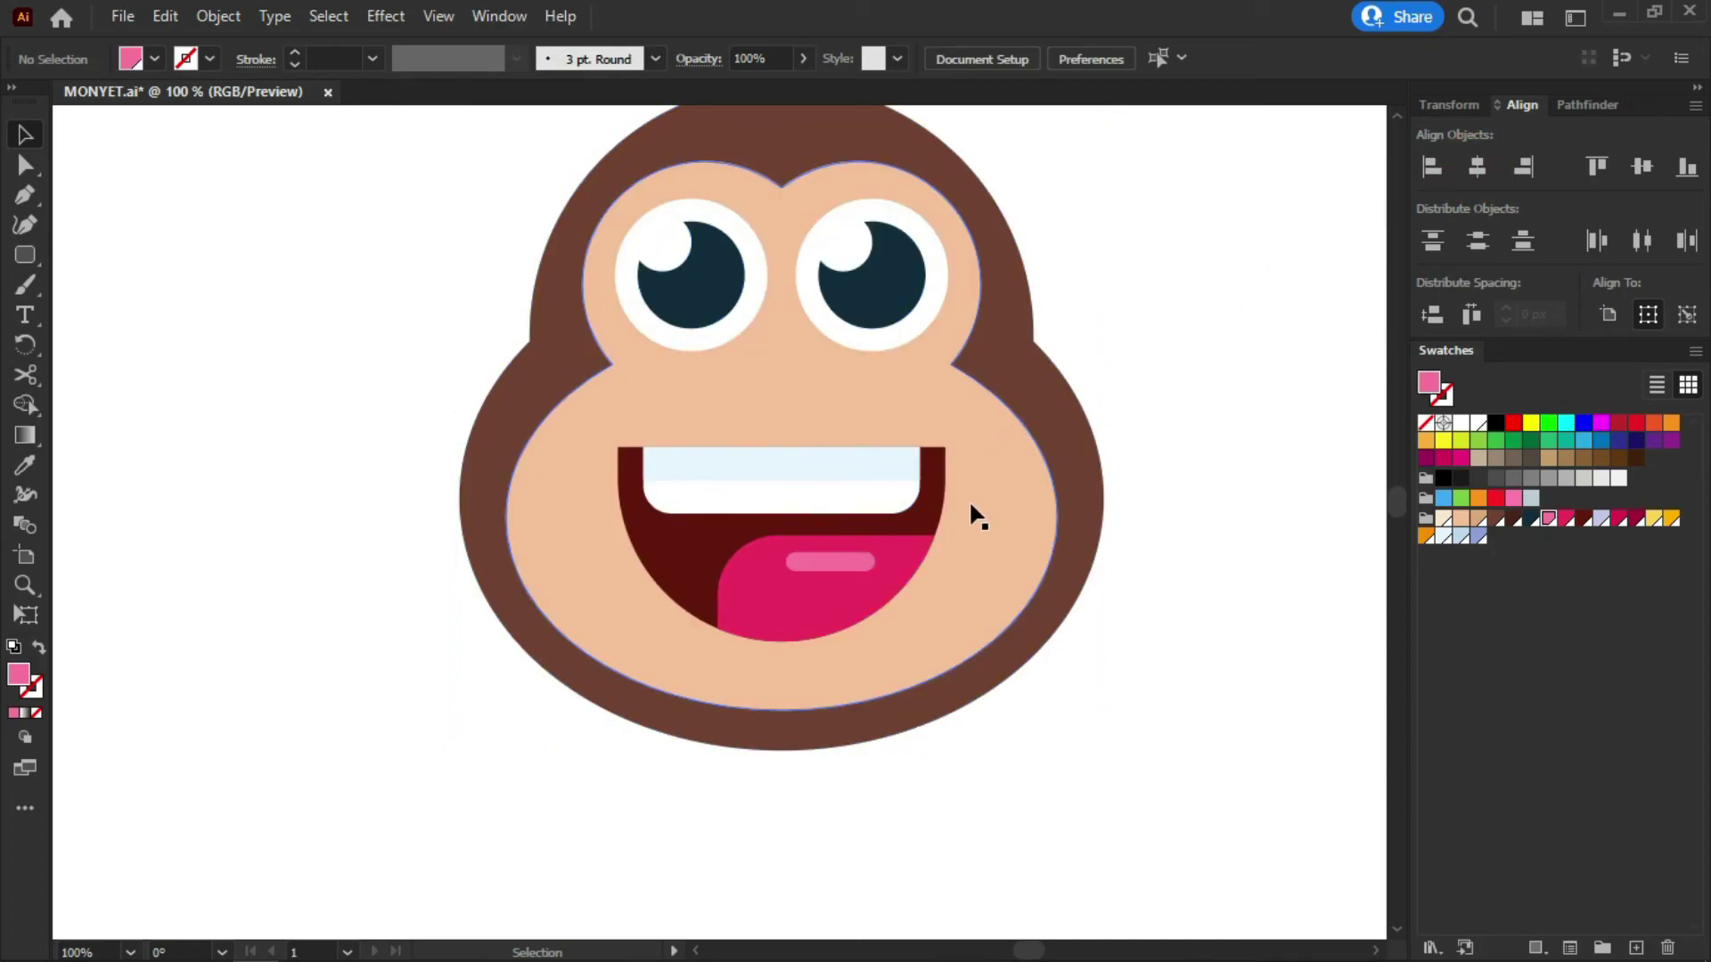
{"action": "scroll", "coordinate": [978, 515], "scroll_direction": "down", "scroll_amount": 2}
{"action": "scroll", "coordinate": [967, 581], "scroll_direction": "up", "scroll_amount": 1}
{"action": "scroll", "coordinate": [958, 419], "scroll_direction": "up", "scroll_amount": 2}
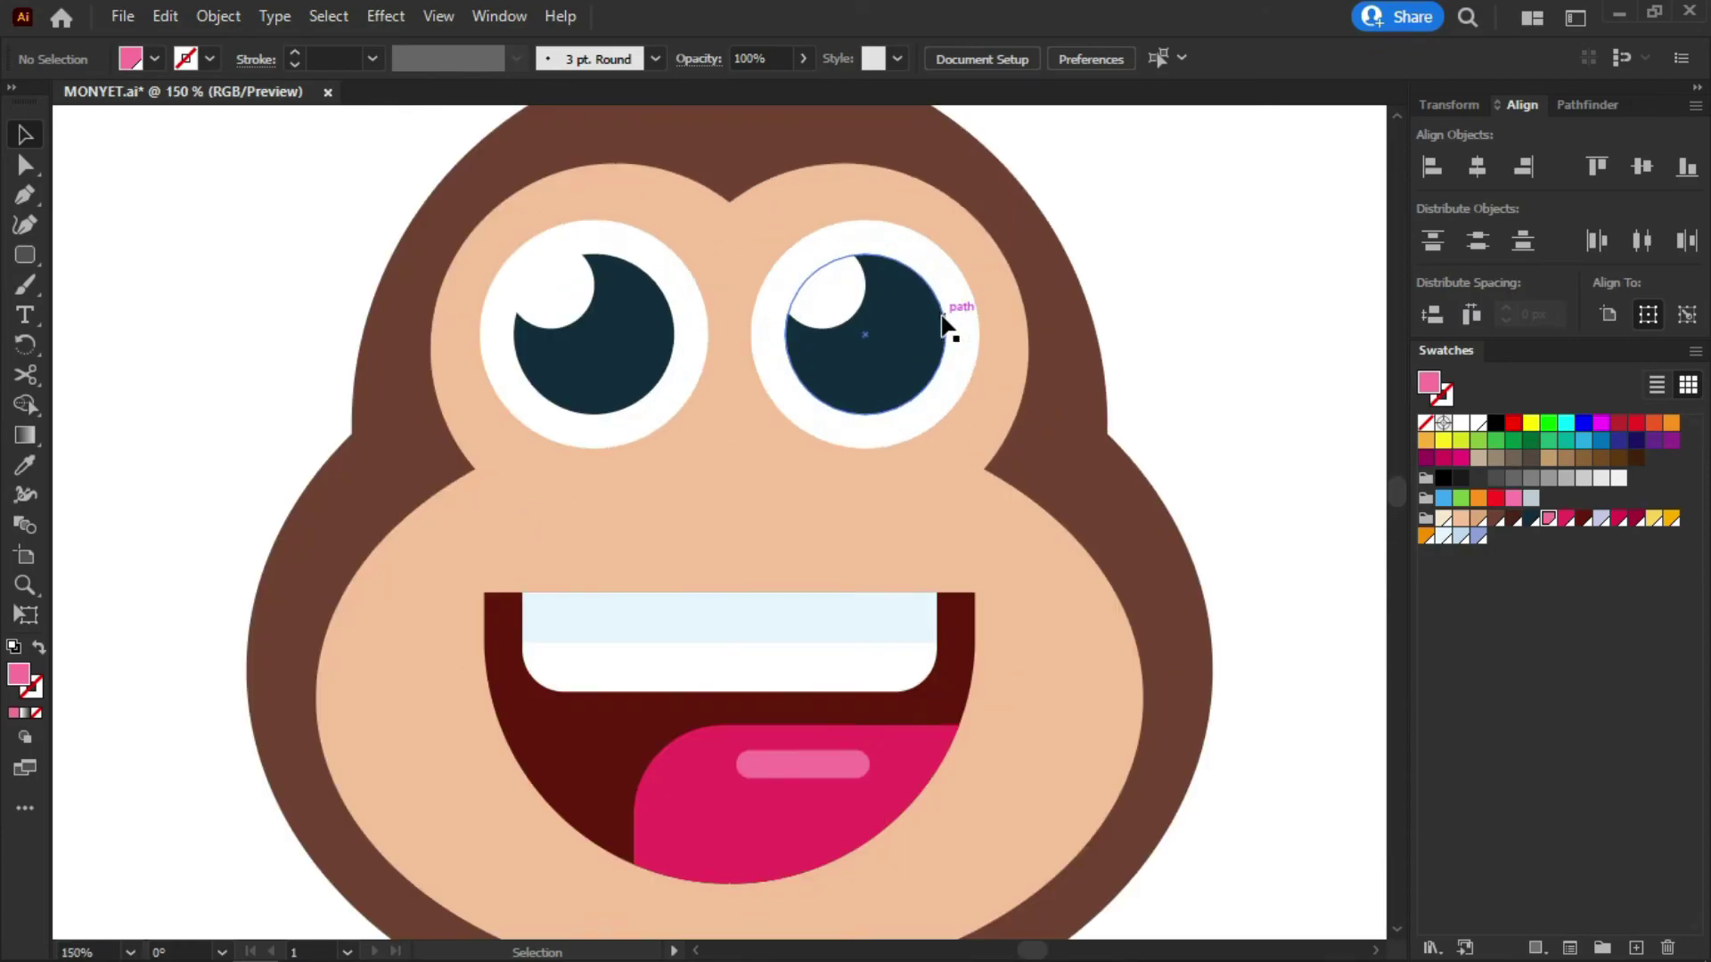
{"action": "scroll", "coordinate": [945, 326], "scroll_direction": "down", "scroll_amount": 1}
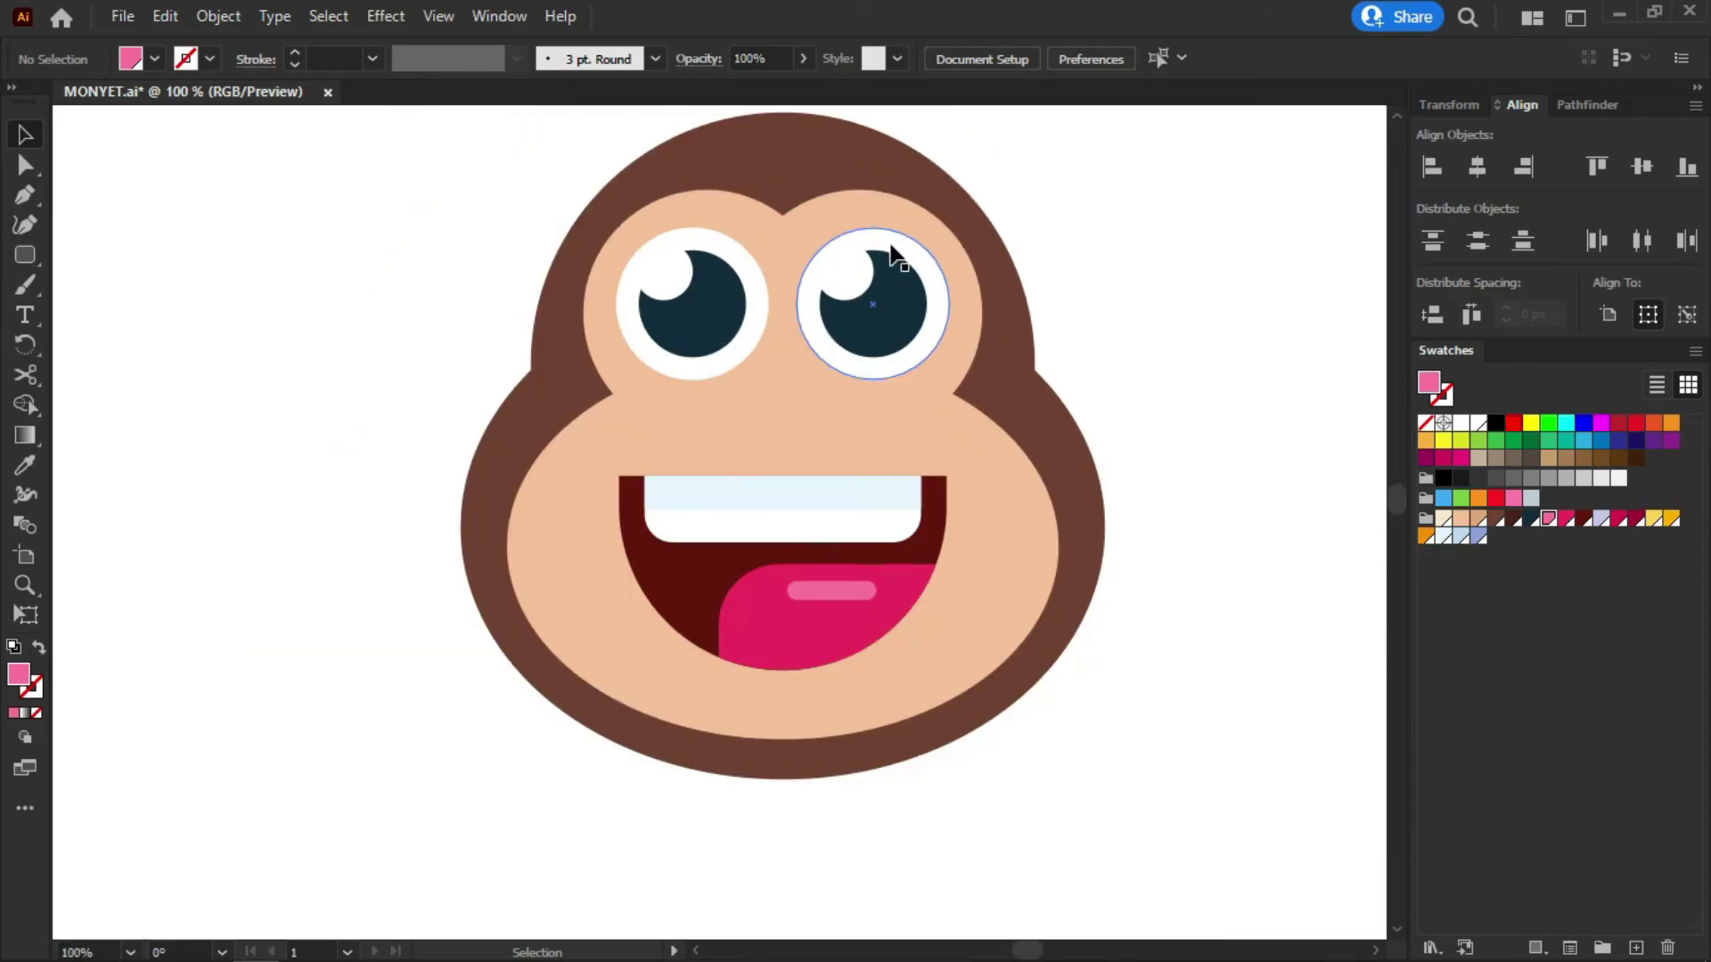
{"action": "left_click", "coordinate": [1012, 590]}
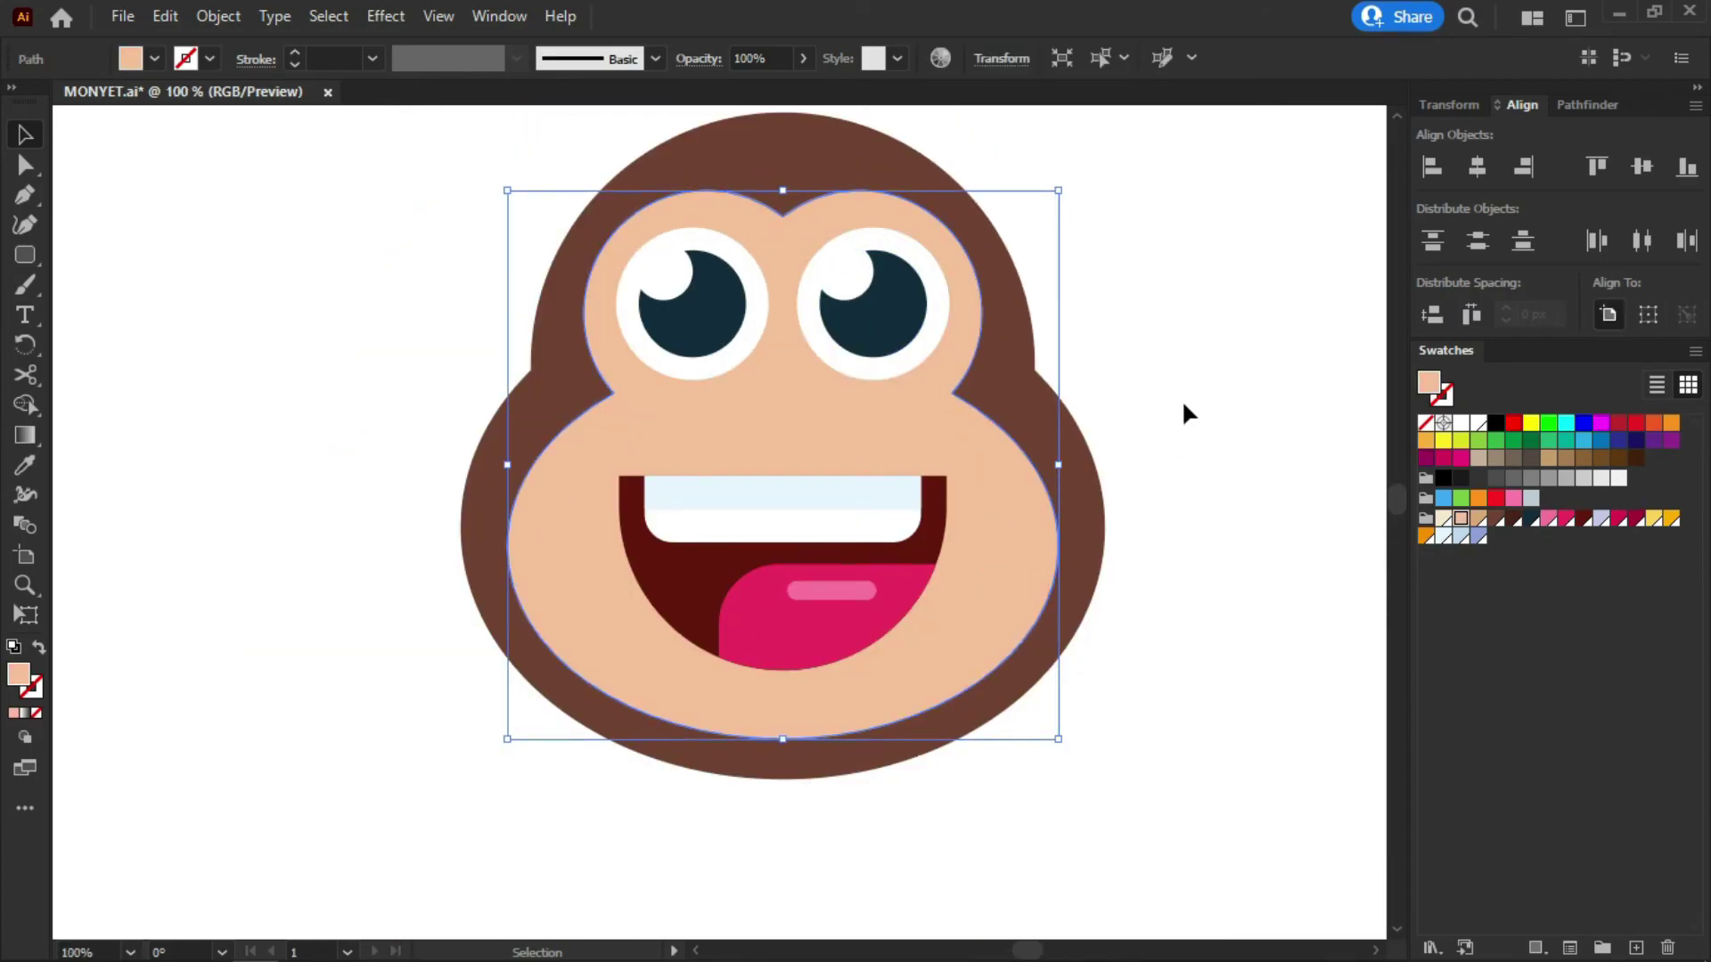
{"action": "left_click", "coordinate": [1191, 367]}
{"action": "left_click", "coordinate": [989, 540]}
{"action": "left_click", "coordinate": [1133, 347]}
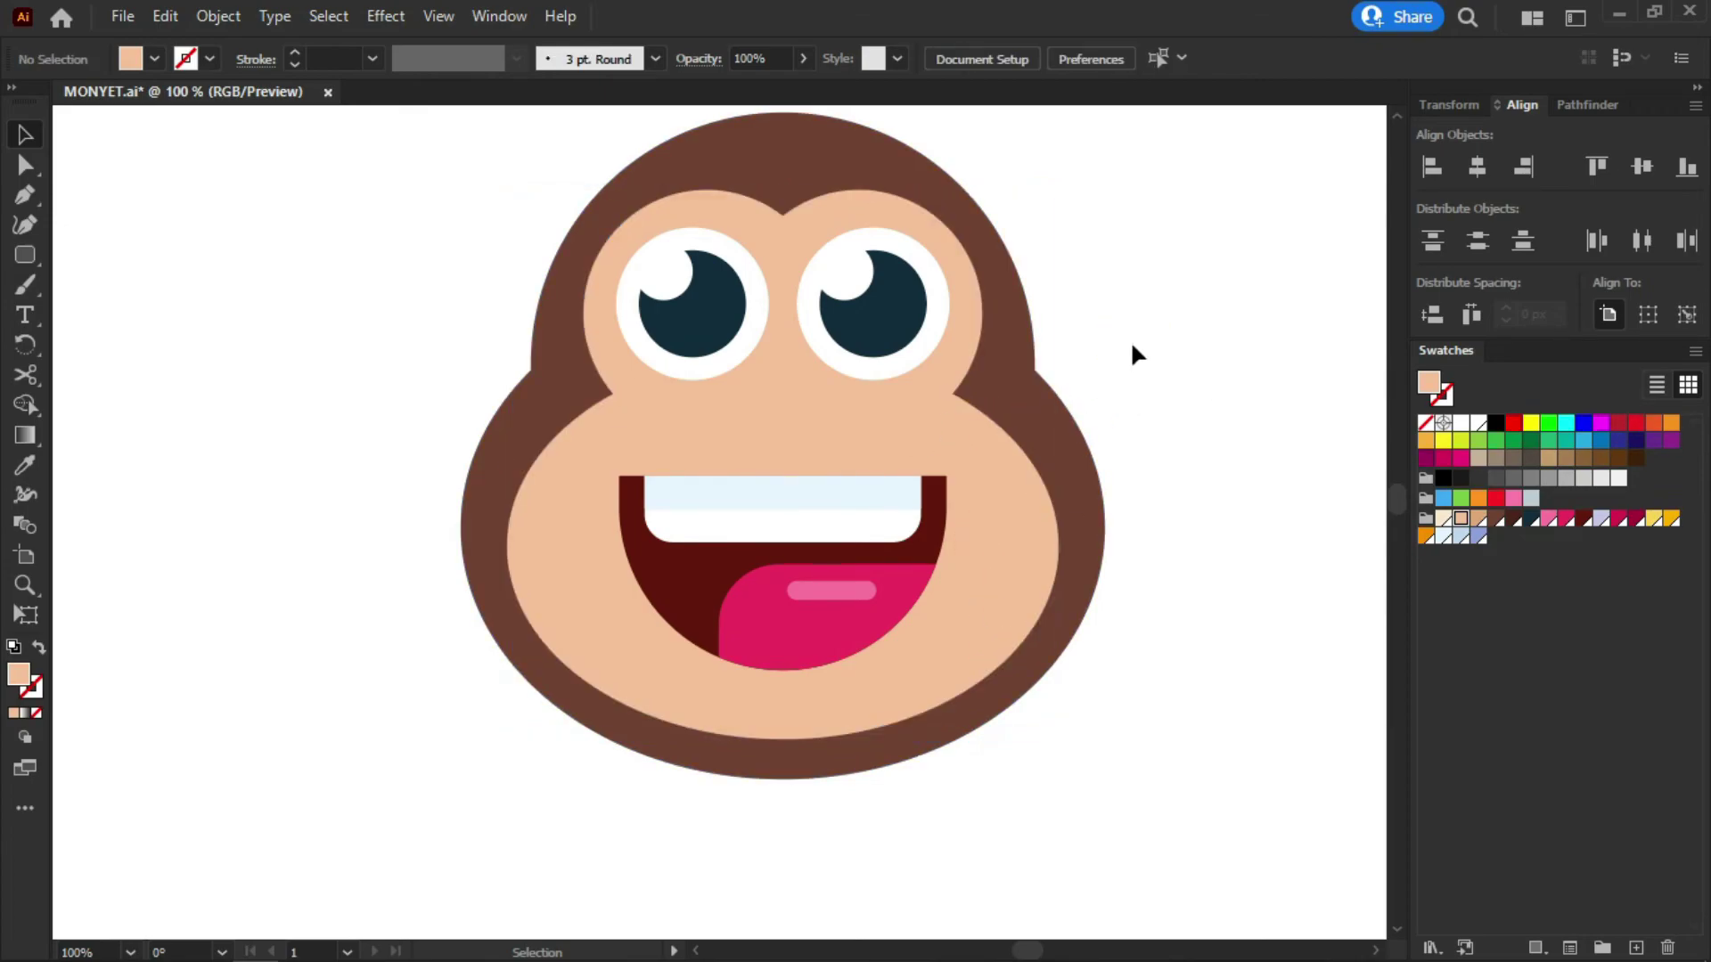
Duplicate the peach face shape straight upward so the copy's lower edge meets the bottom of the mouth
{"action": "left_click", "coordinate": [955, 435]}
{"action": "left_click", "coordinate": [955, 630]}
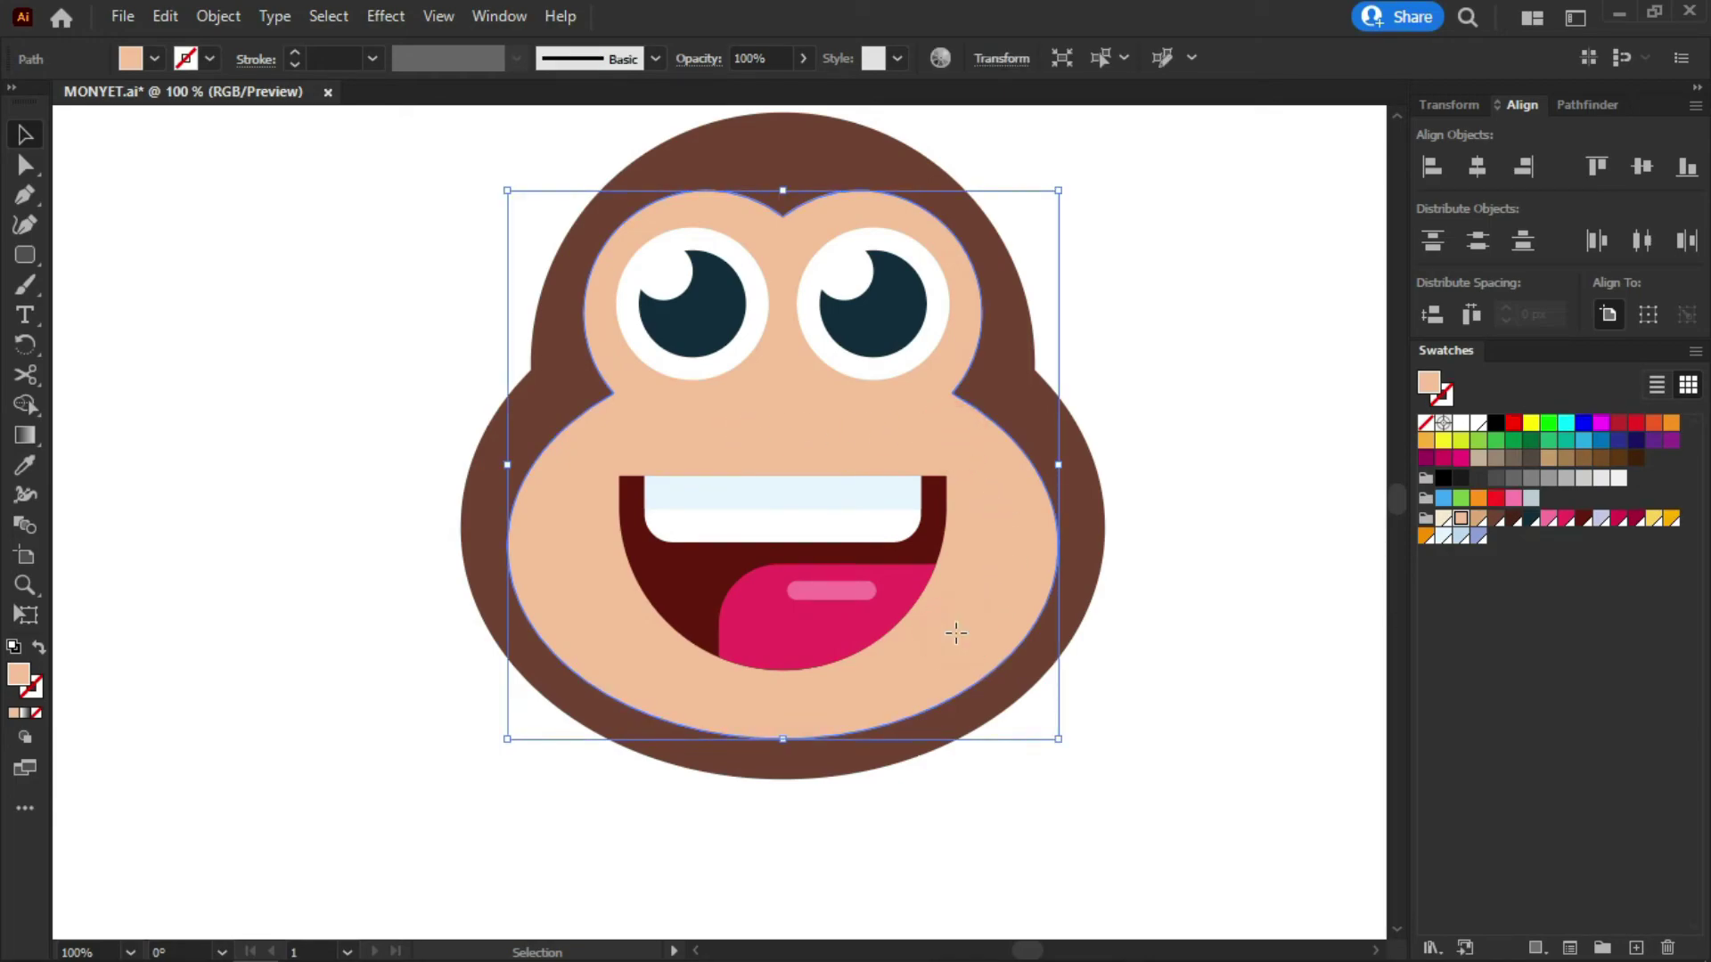
{"action": "left_click_drag", "start_coordinate": [956, 633], "coordinate": [966, 543]}
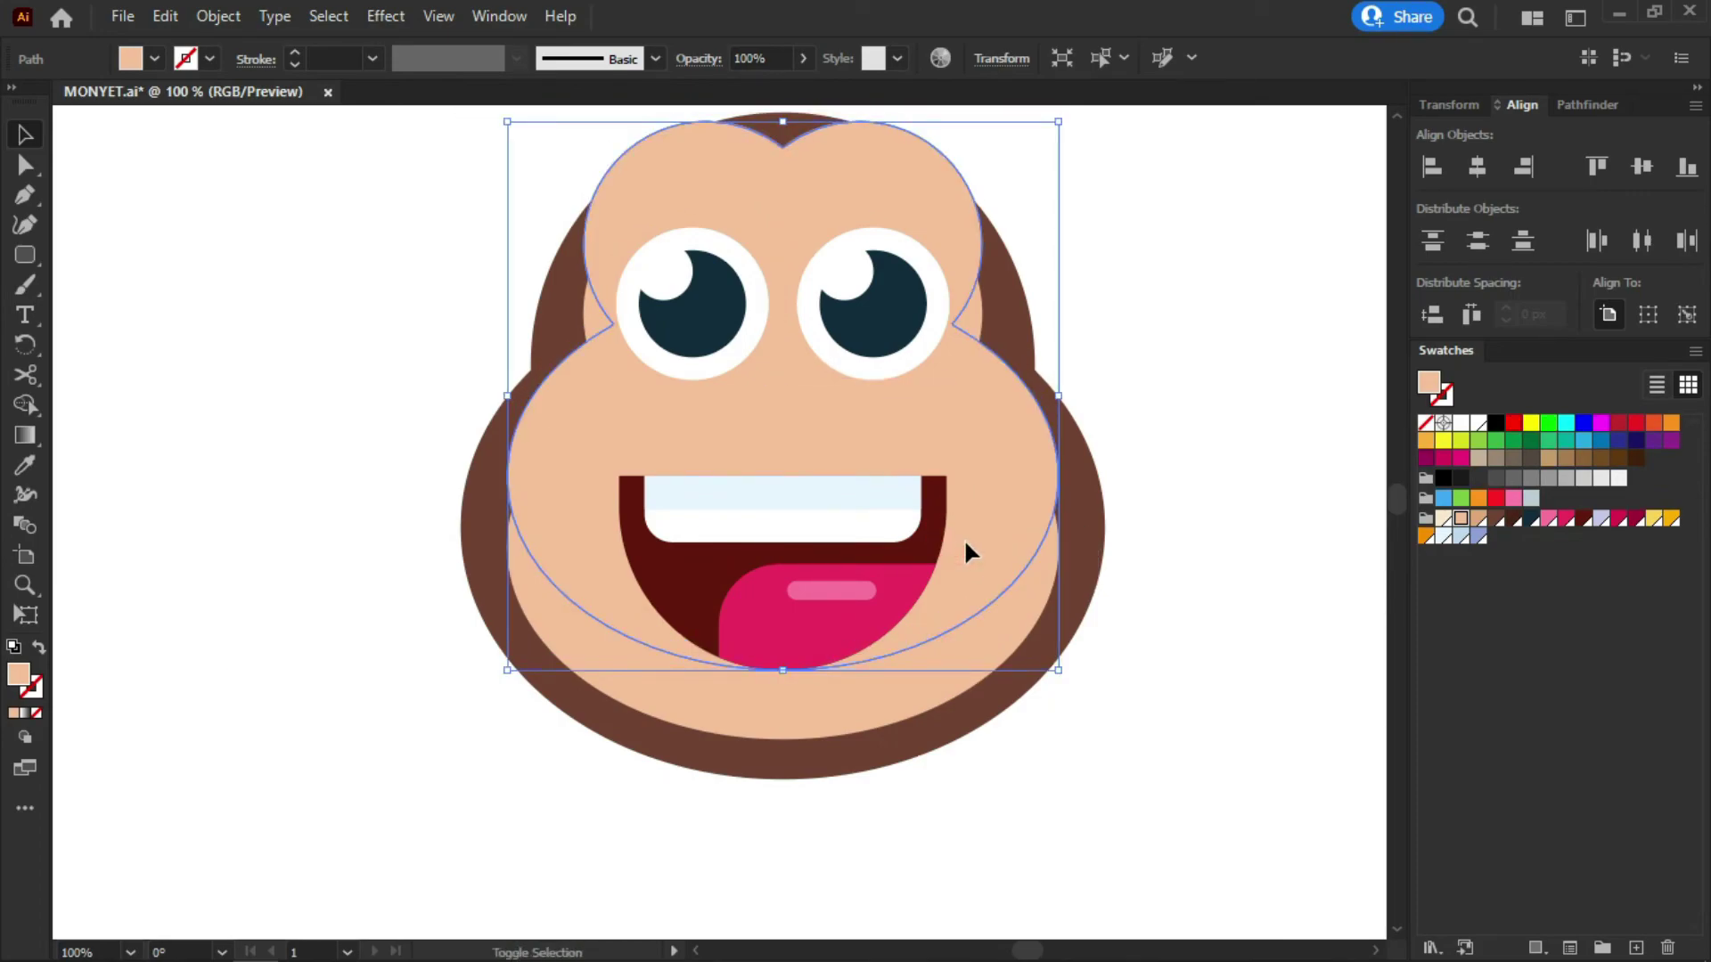
Split off the face's lower crescent along the copy's edge with the Shape Builder and delete the raised copy
{"action": "left_click", "coordinate": [865, 700], "text": "shift"}
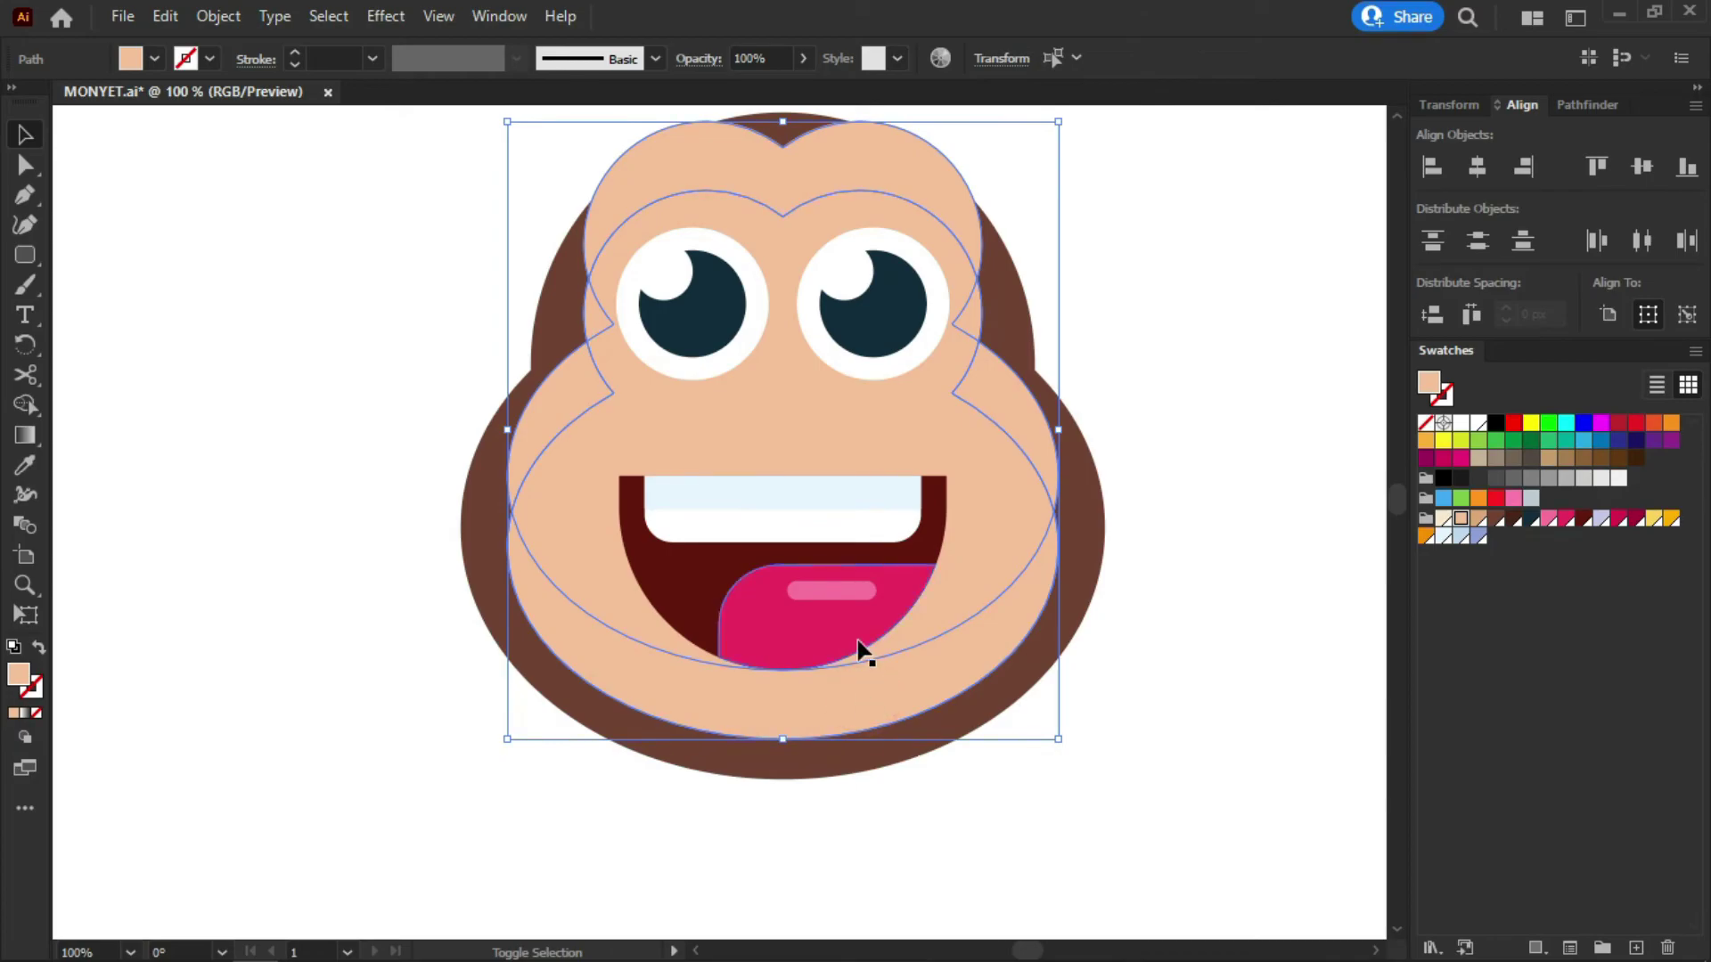
{"action": "left_click", "coordinate": [25, 406]}
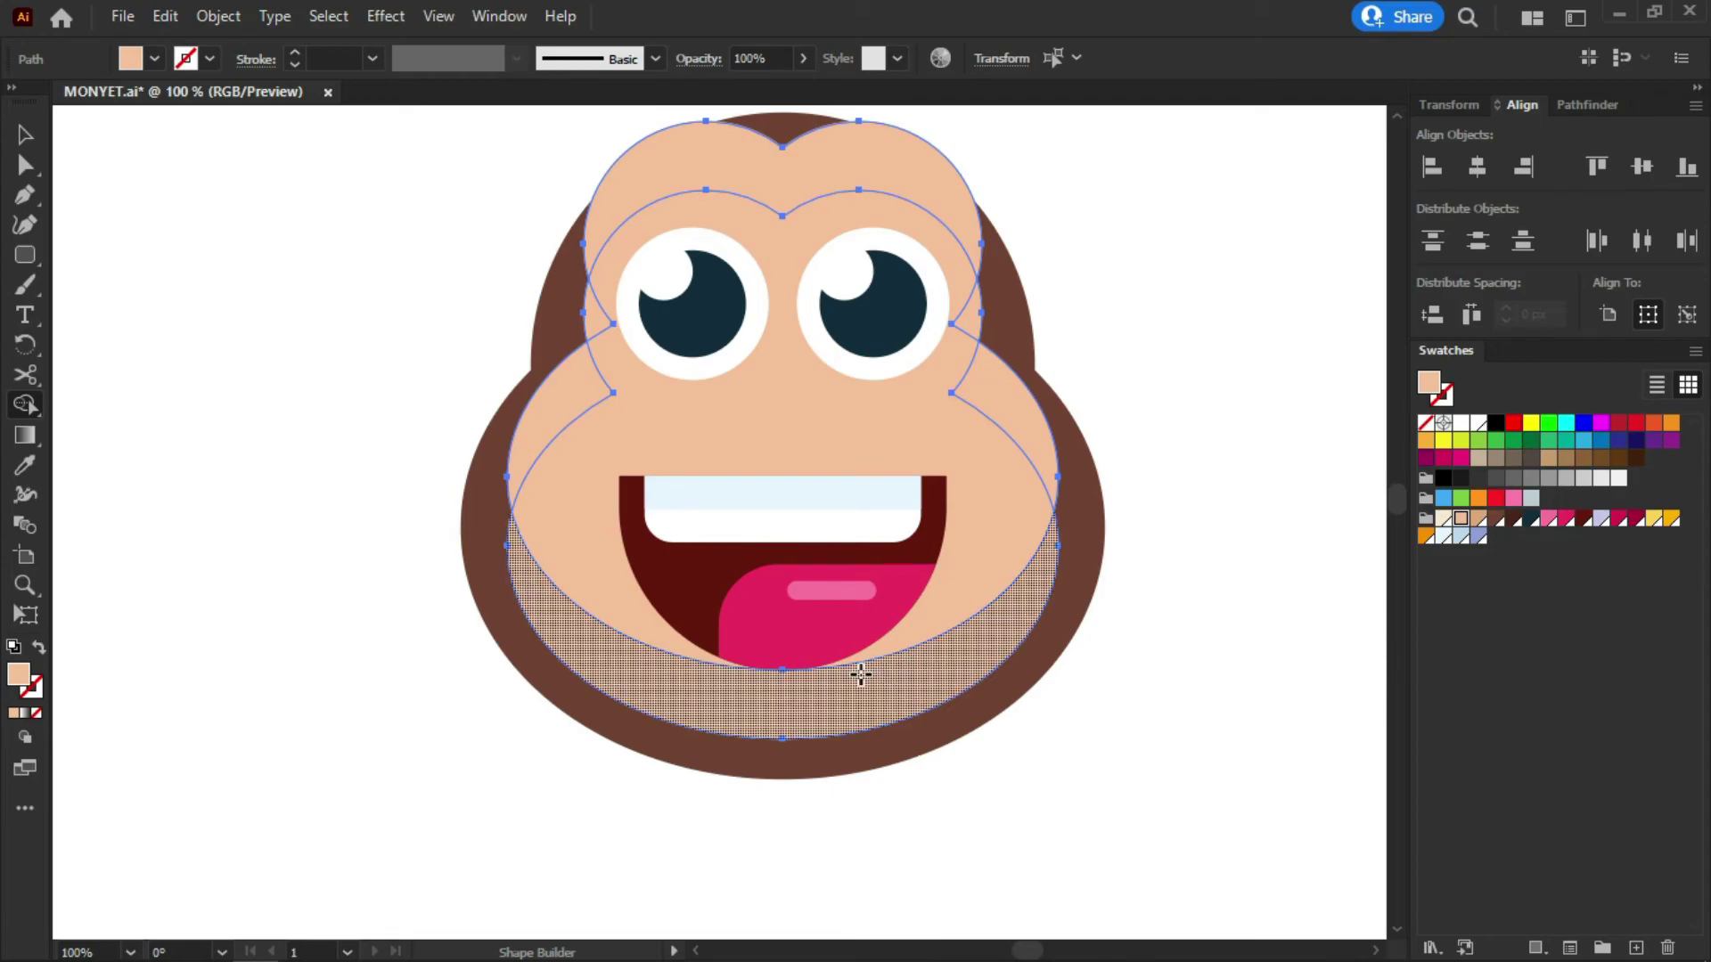
{"action": "left_click", "coordinate": [834, 693]}
{"action": "key", "text": "v"}
{"action": "left_click", "coordinate": [1170, 316]}
{"action": "left_click", "coordinate": [864, 171]}
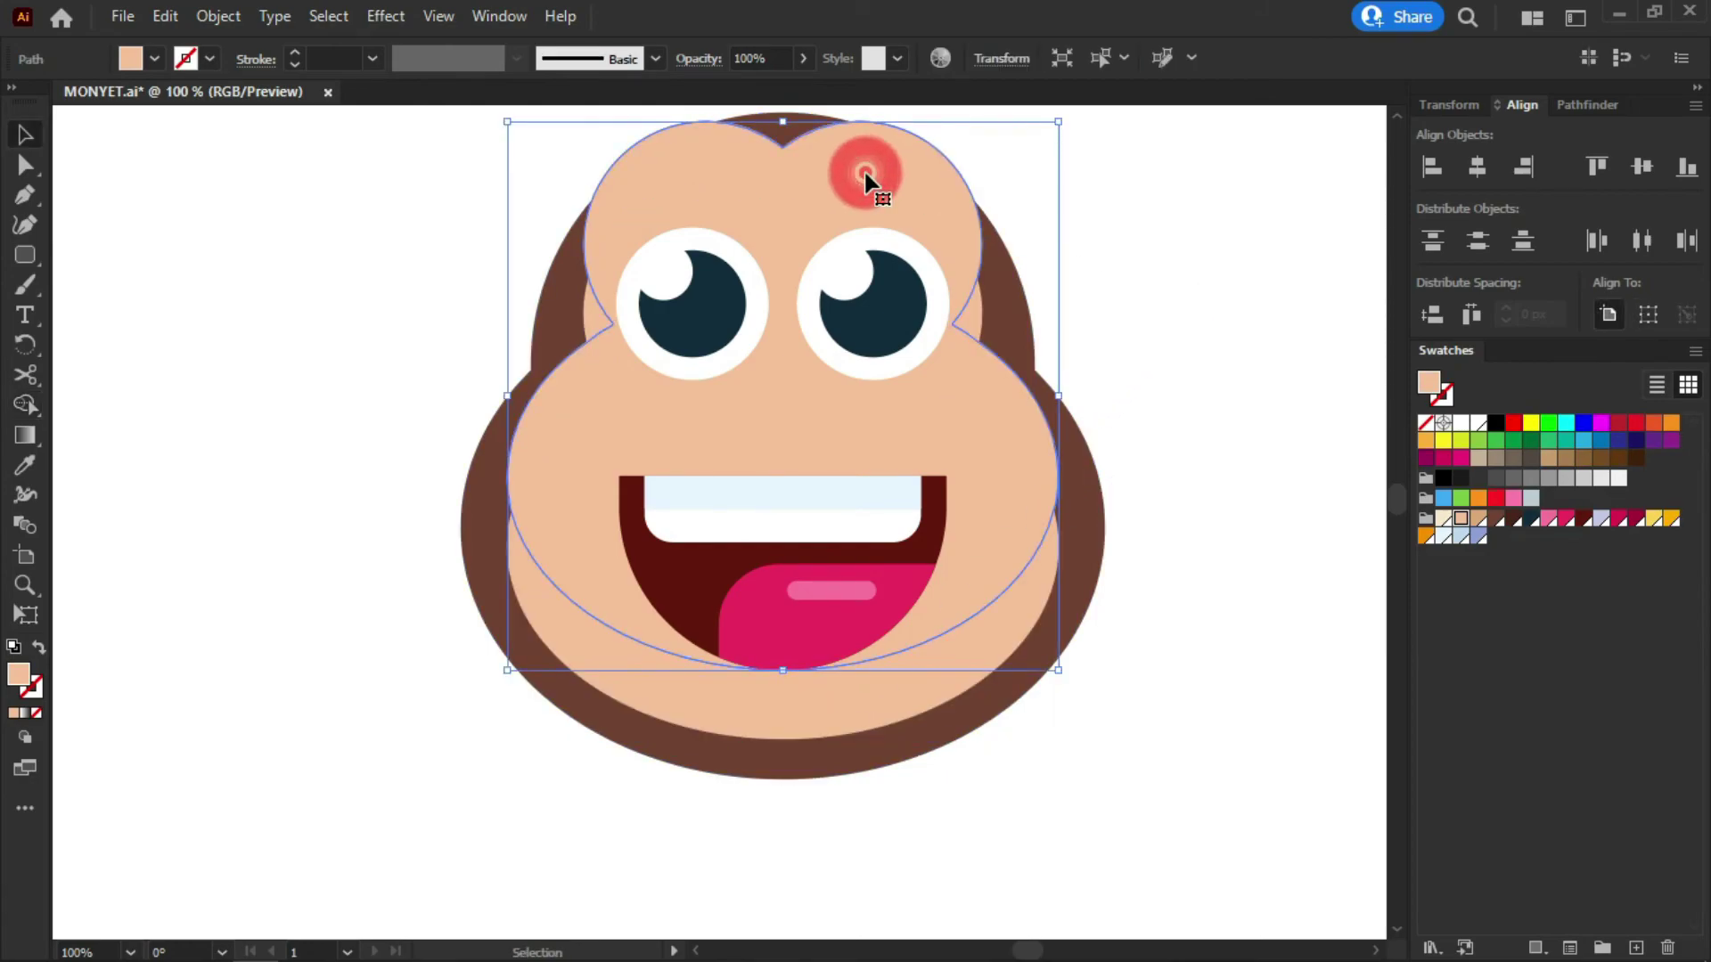
{"action": "key", "text": "Delete"}
{"action": "left_click", "coordinate": [920, 242]}
{"action": "left_click", "coordinate": [1135, 172]}
{"action": "left_click", "coordinate": [1000, 643]}
{"action": "left_click", "coordinate": [680, 411]}
{"action": "left_click_drag", "start_coordinate": [619, 687], "coordinate": [619, 748]}
{"action": "key", "text": "ctrl+z"}
{"action": "left_click", "coordinate": [1239, 439]}
Fill the crescent along the face's lower edge with the darker tan swatch as a shadow
{"action": "left_click", "coordinate": [942, 683]}
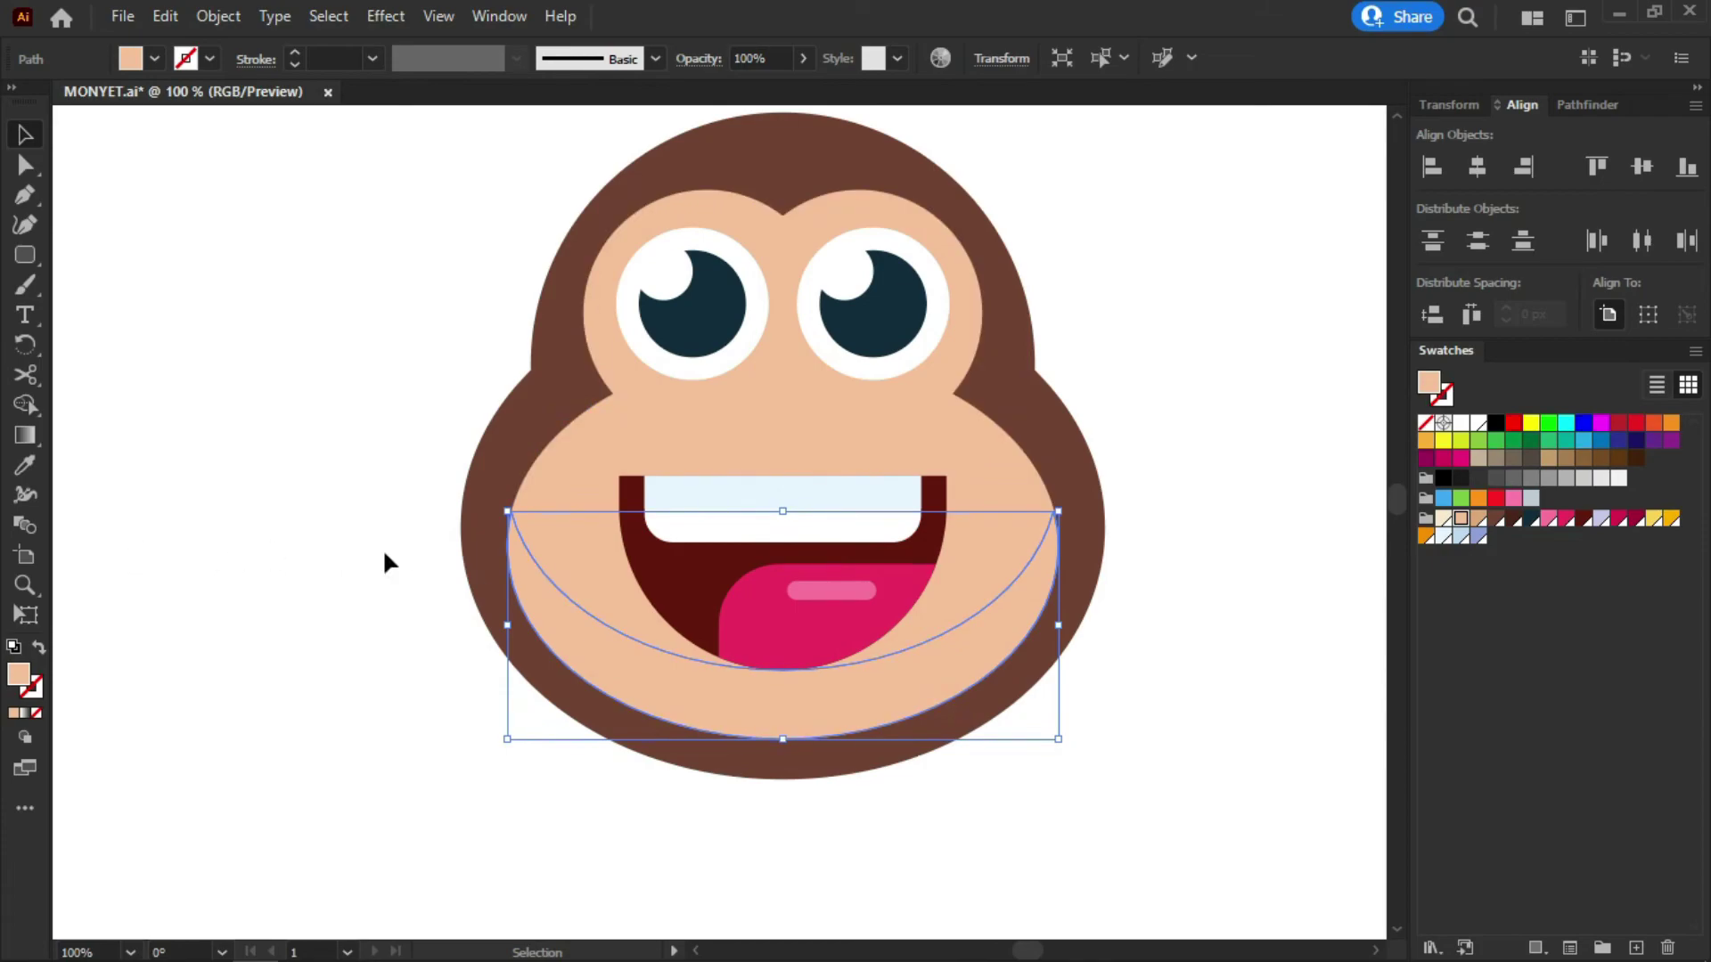
{"action": "left_click", "coordinate": [1472, 526]}
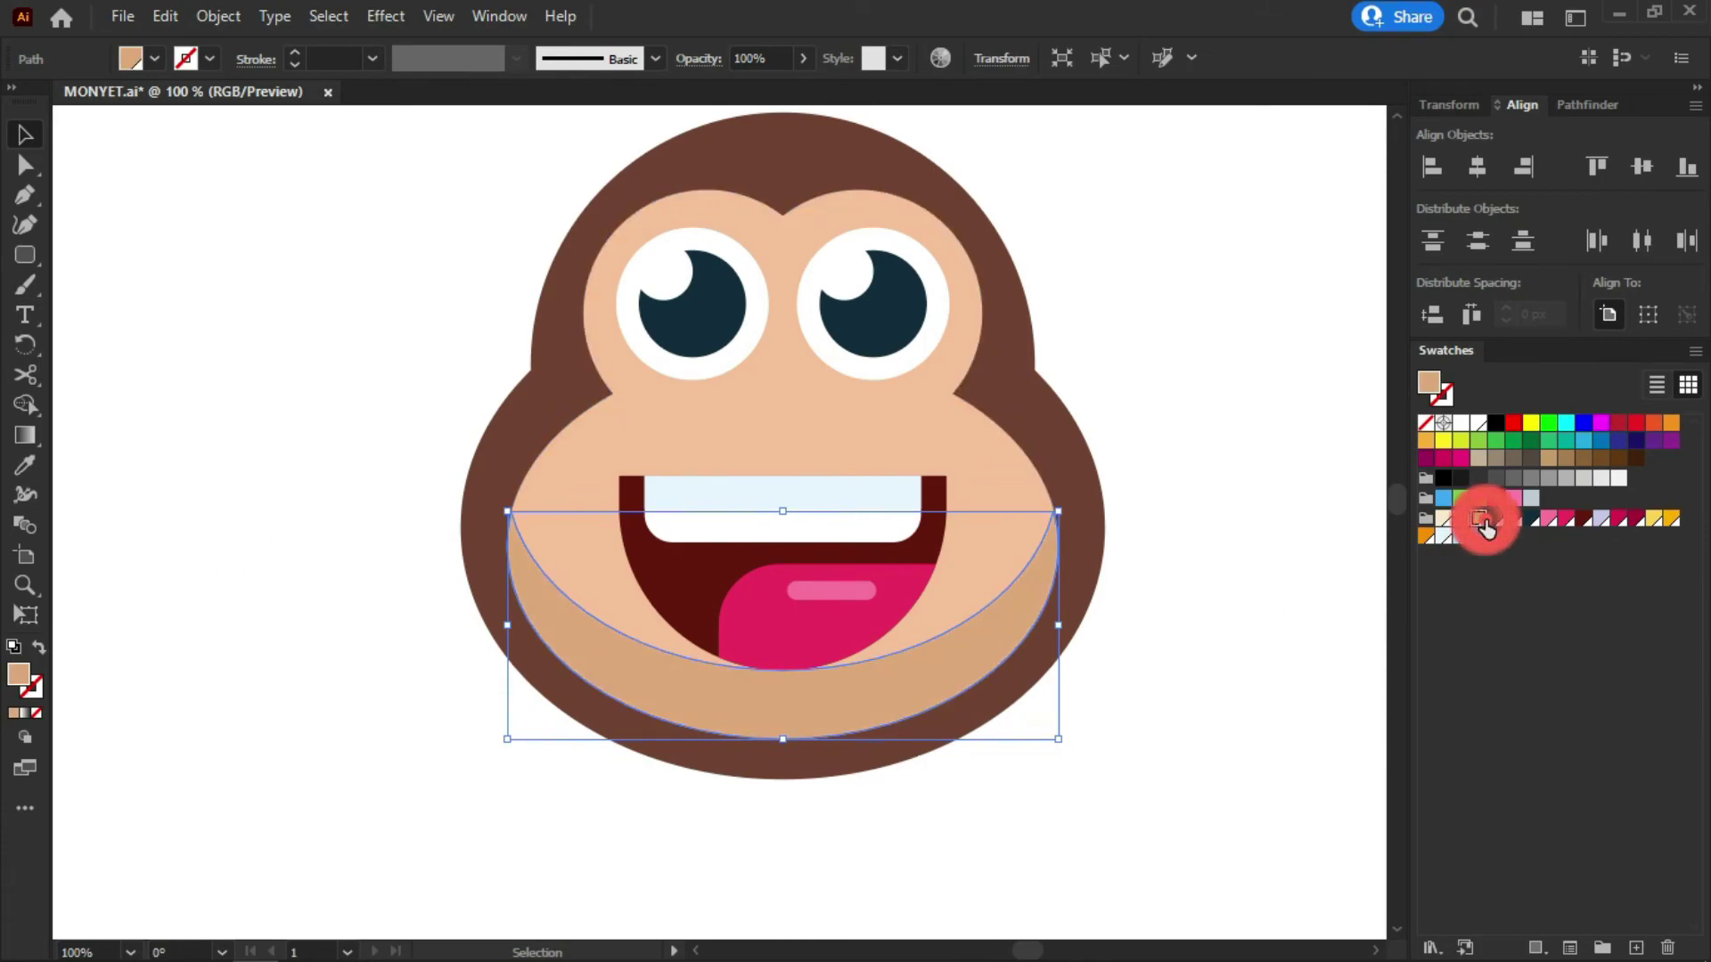
{"action": "left_click", "coordinate": [1130, 294]}
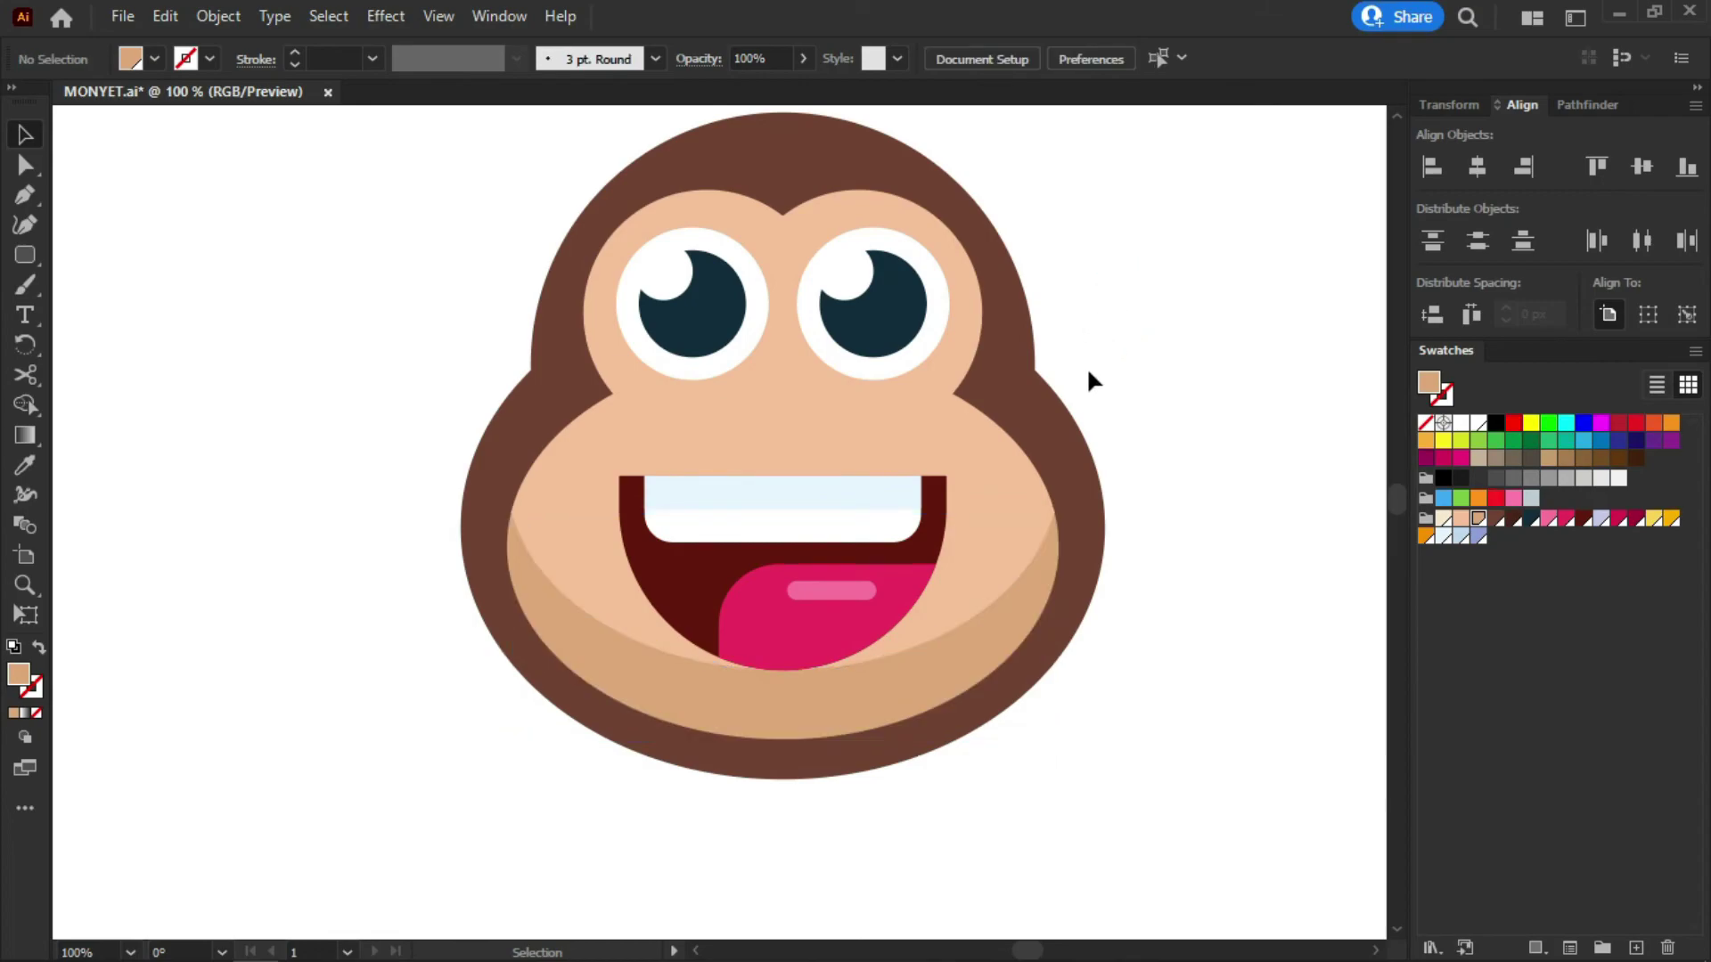
Duplicate the brown head shape straight upward and separate the lower crescent of the original with the Shape Builder
{"action": "left_click", "coordinate": [1074, 450]}
{"action": "left_click_drag", "start_coordinate": [1065, 454], "coordinate": [1076, 374]}
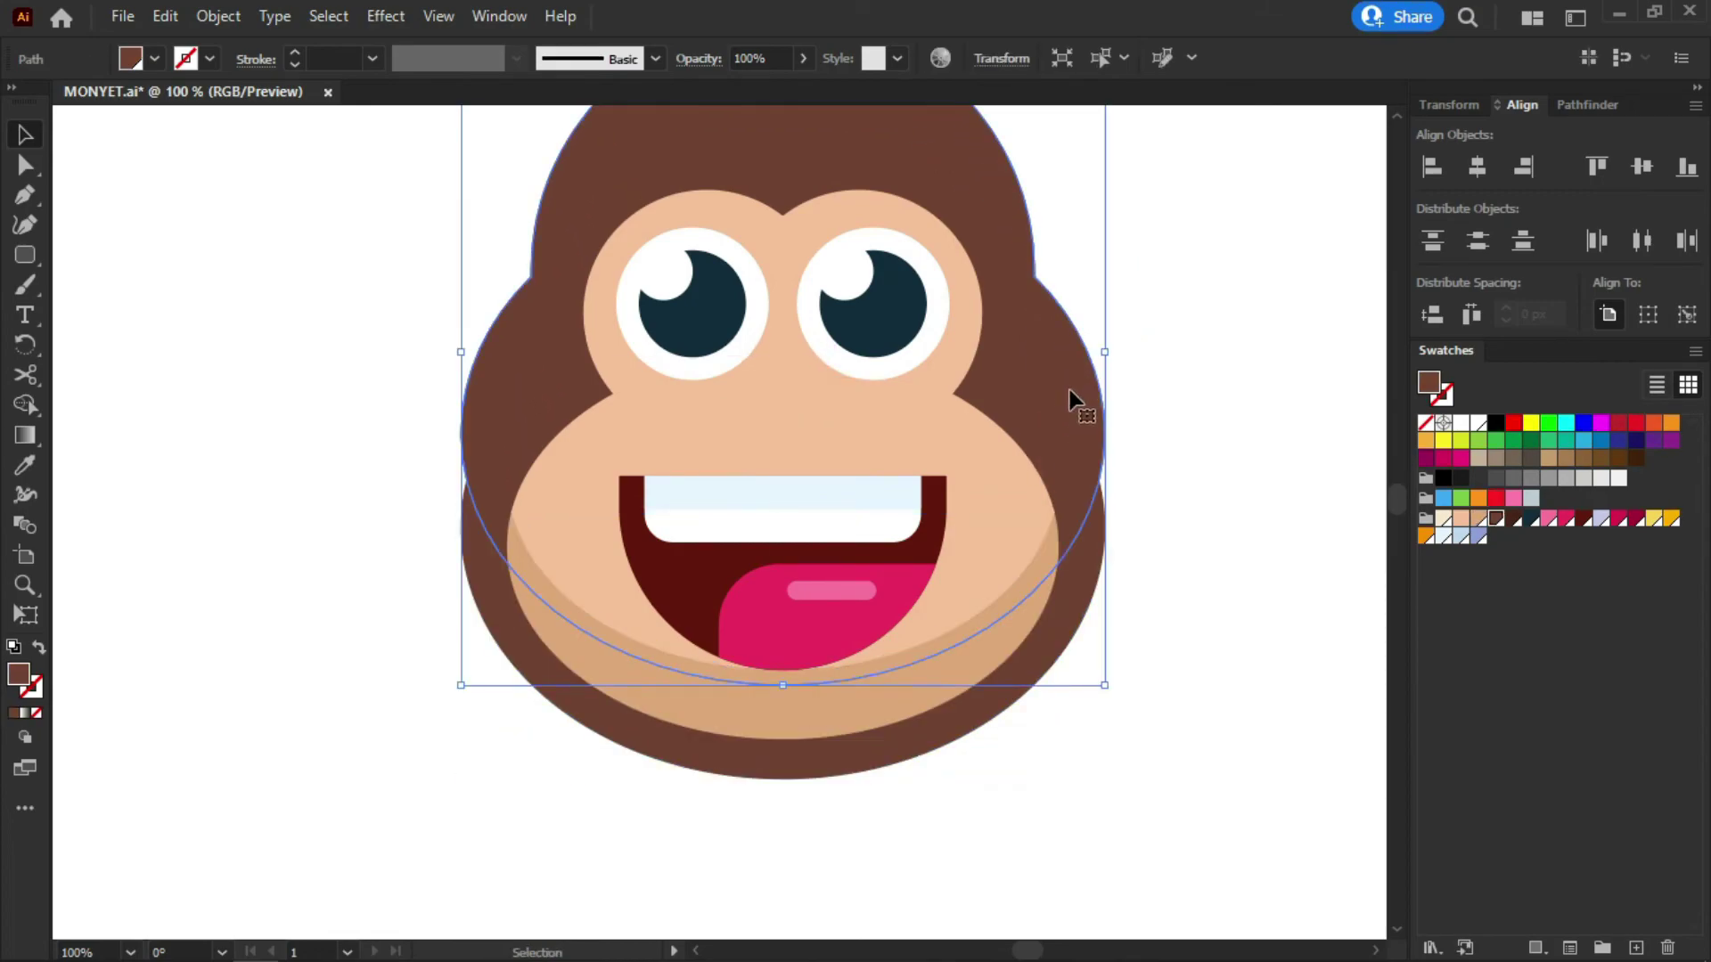
{"action": "left_click", "coordinate": [855, 769], "text": "shift"}
{"action": "left_click", "coordinate": [25, 405]}
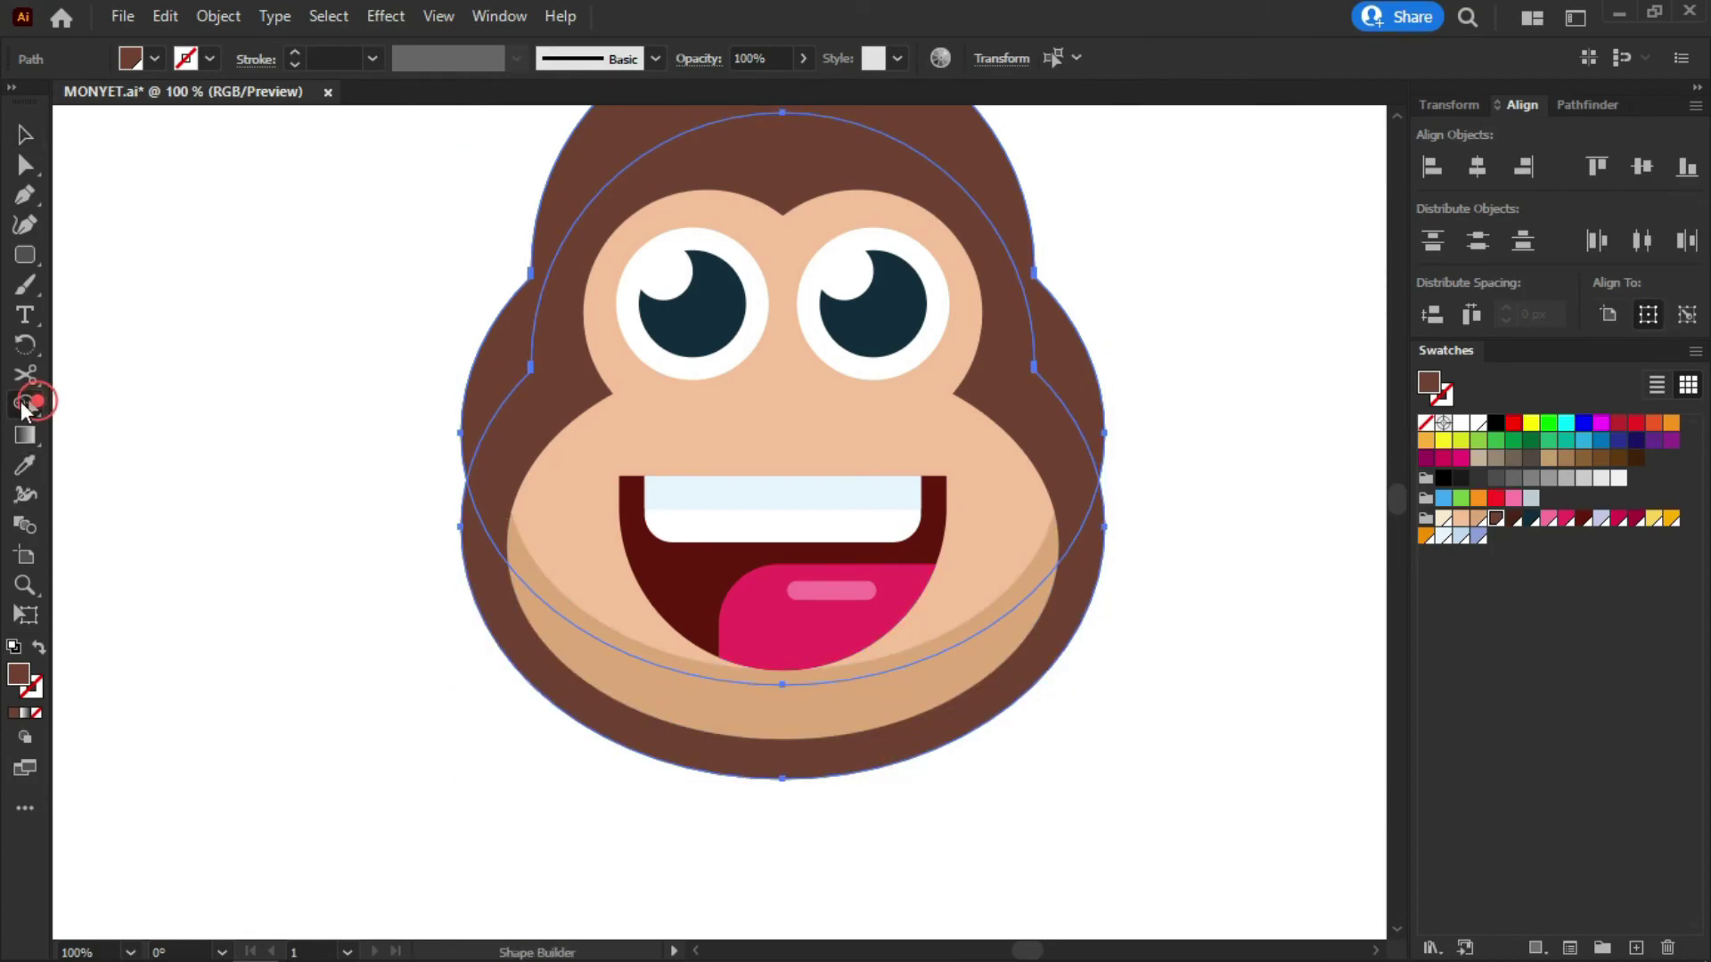
{"action": "key", "text": "v"}
{"action": "left_click", "coordinate": [347, 703]}
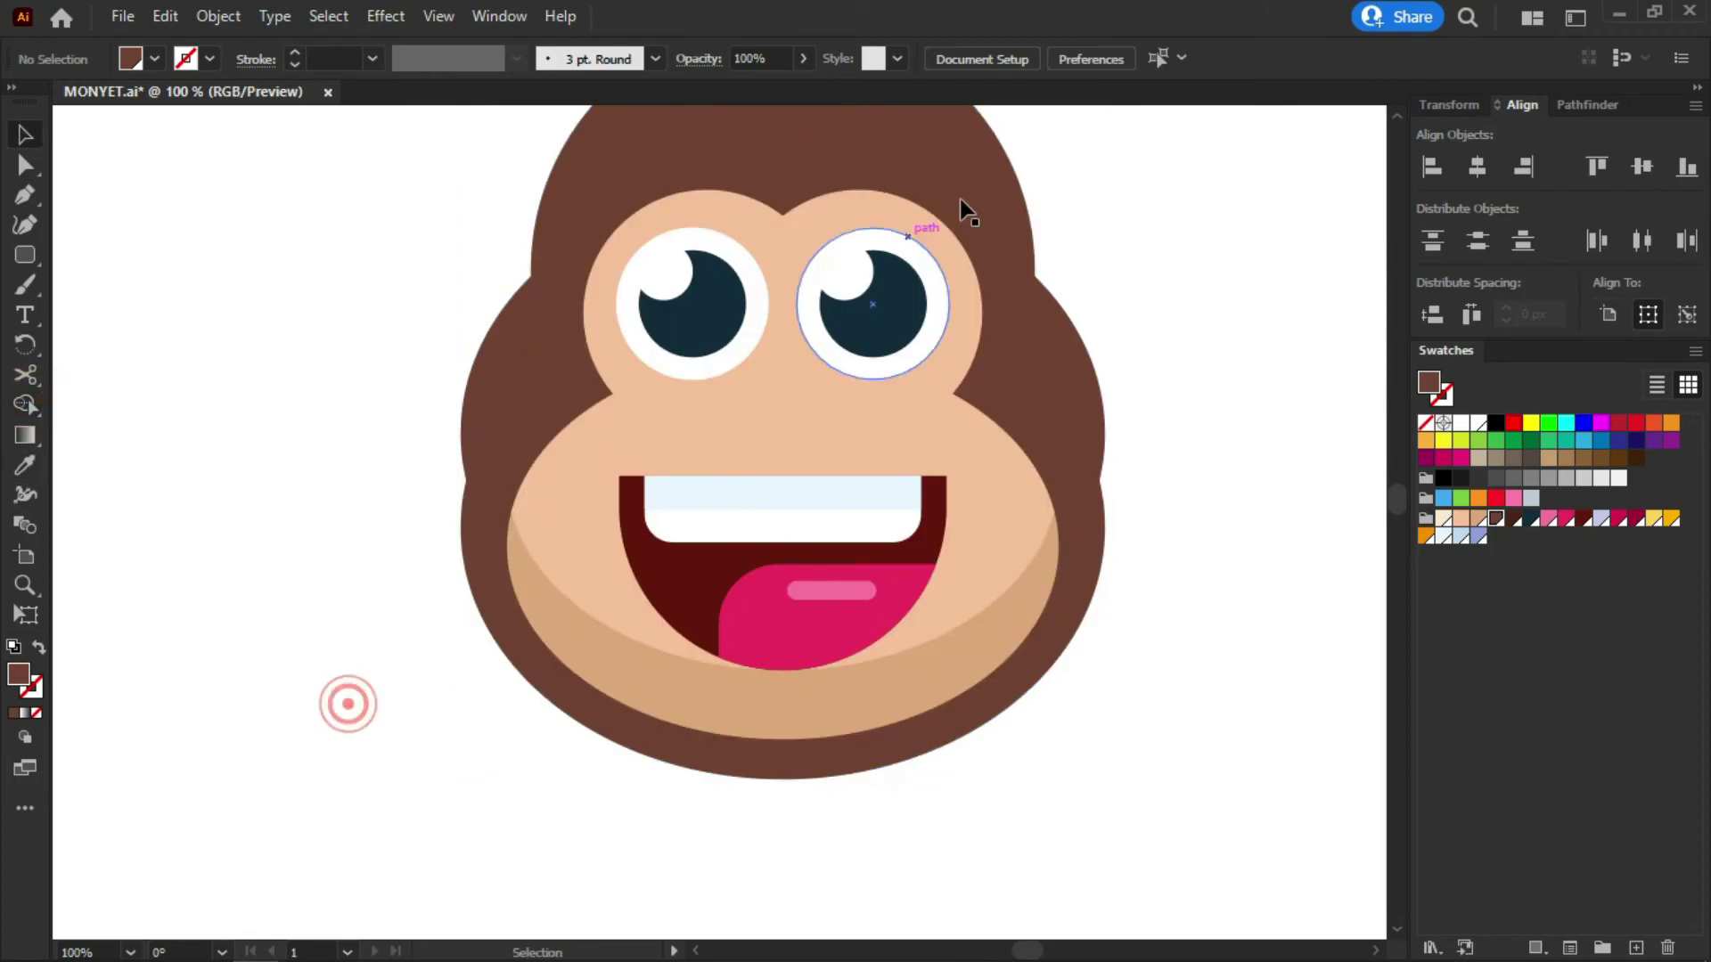
Delete the raised head copy and fill the head's lower crescent with the dark brown swatch
{"action": "left_click", "coordinate": [977, 143]}
{"action": "key", "text": "Delete"}
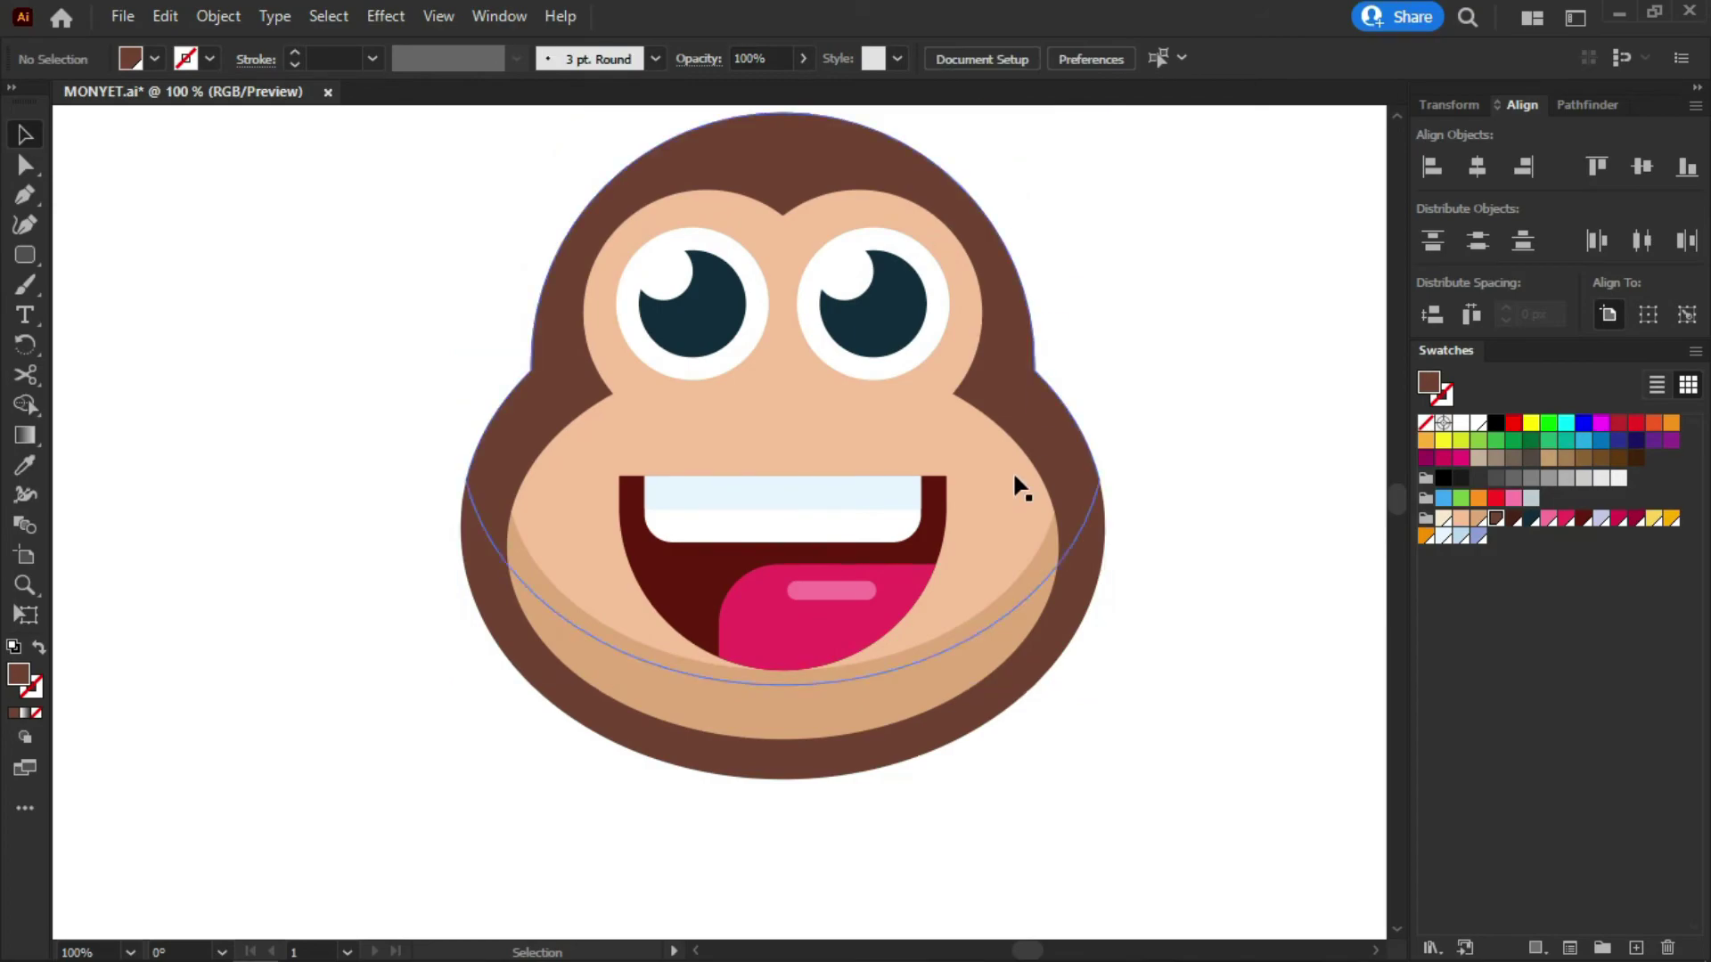
{"action": "left_click", "coordinate": [936, 736]}
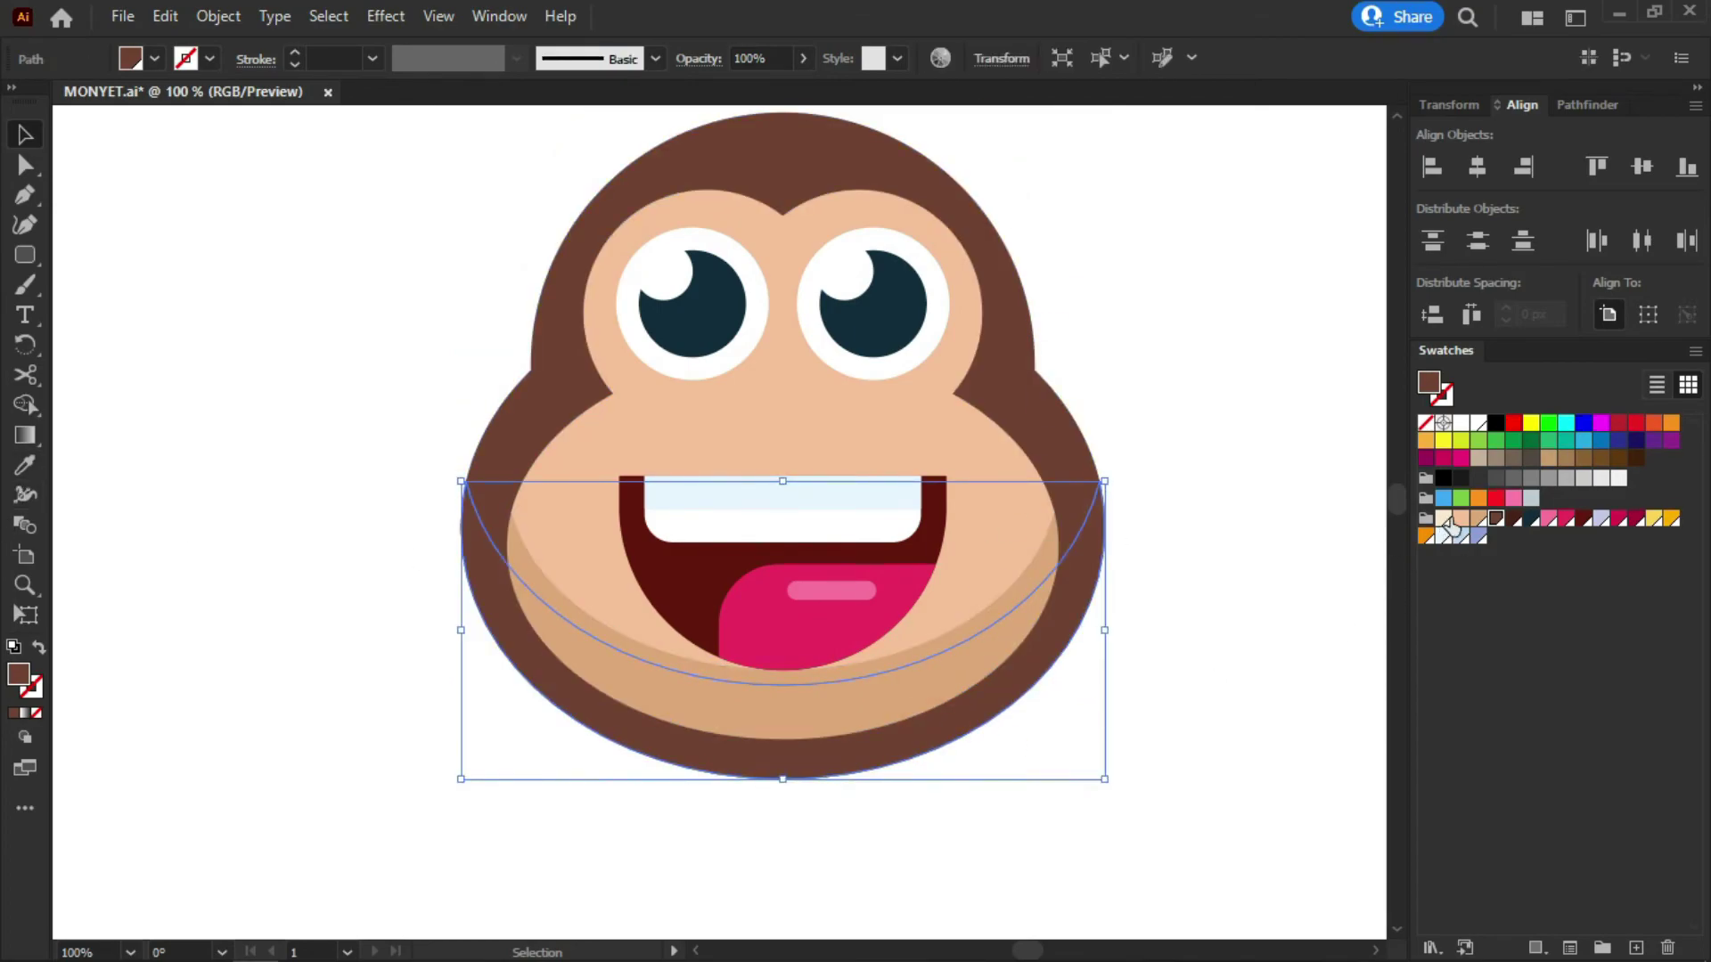
{"action": "left_click", "coordinate": [1514, 521]}
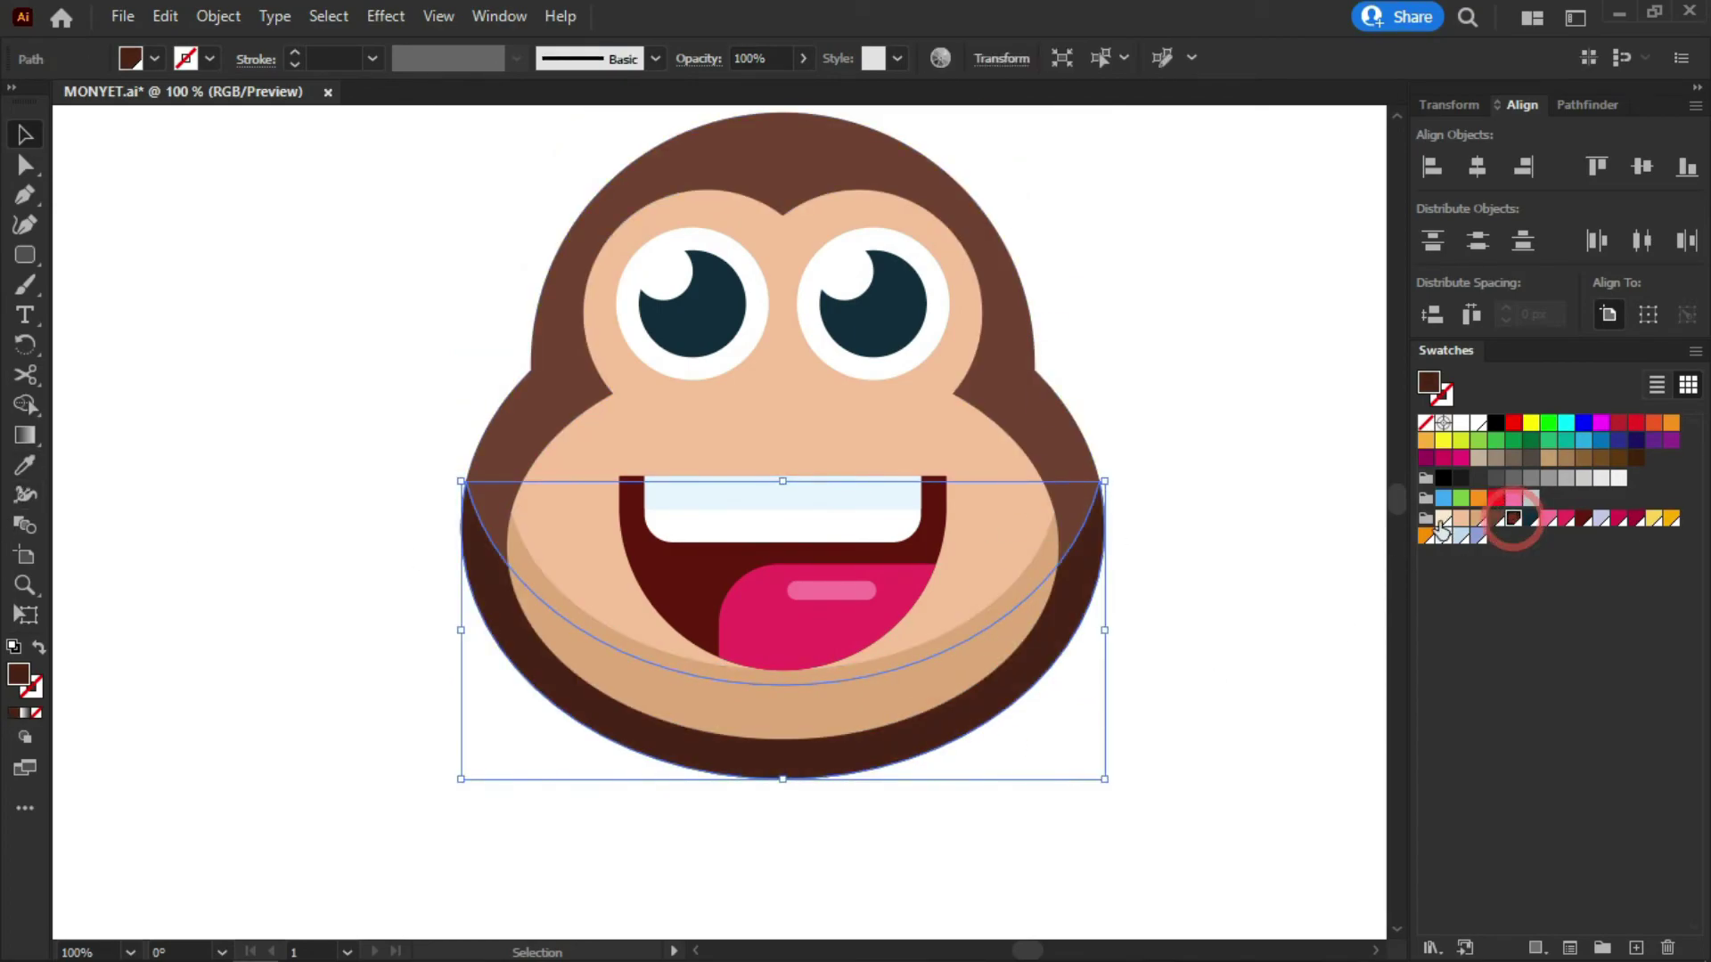
{"action": "left_click", "coordinate": [1204, 308]}
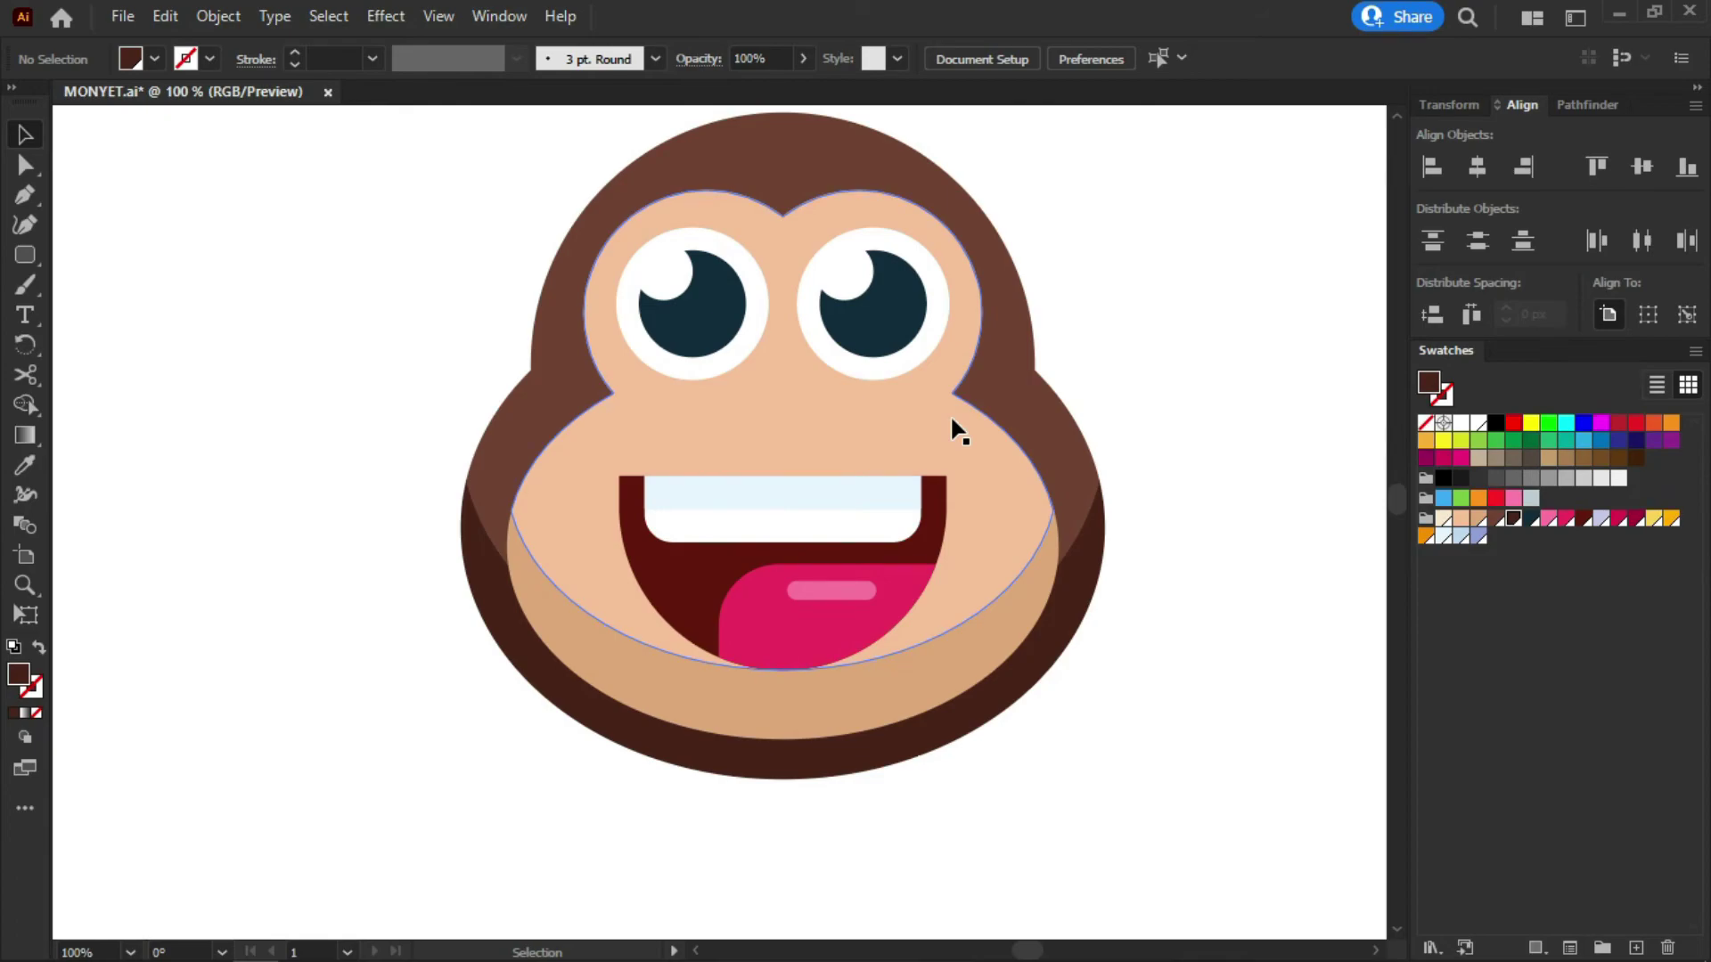
{"action": "scroll", "coordinate": [882, 436], "scroll_direction": "down", "scroll_amount": 3}
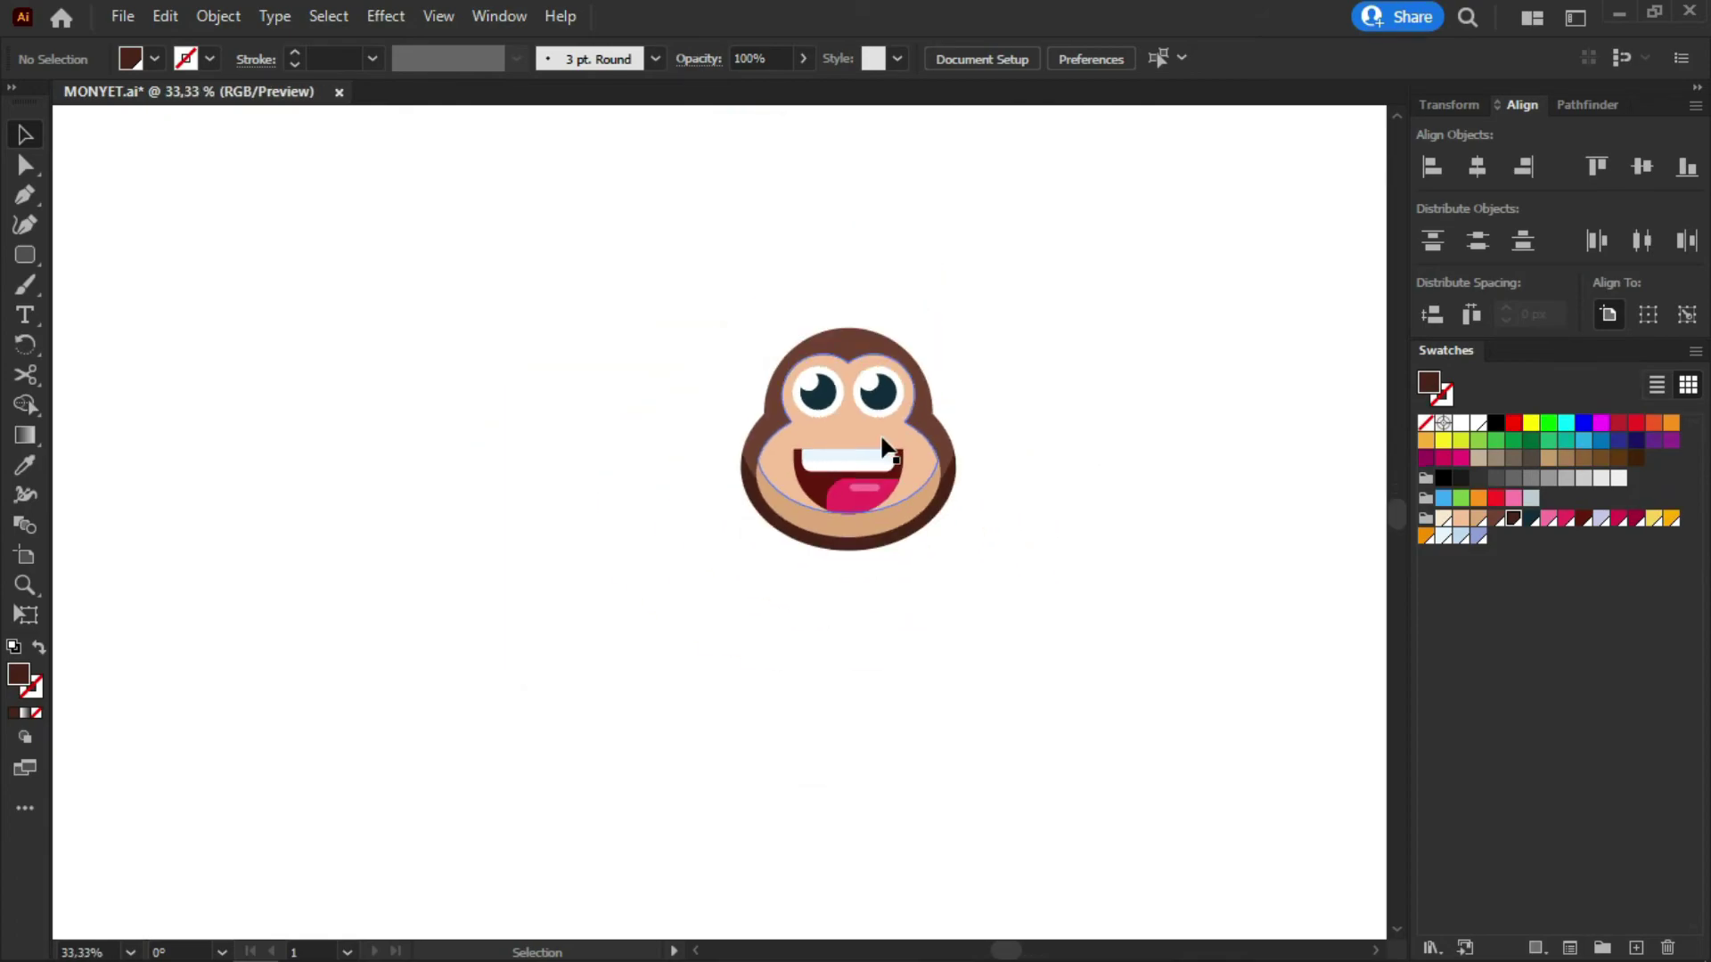
{"action": "scroll", "coordinate": [907, 410], "scroll_direction": "up", "scroll_amount": 2}
{"action": "left_click", "coordinate": [851, 370]}
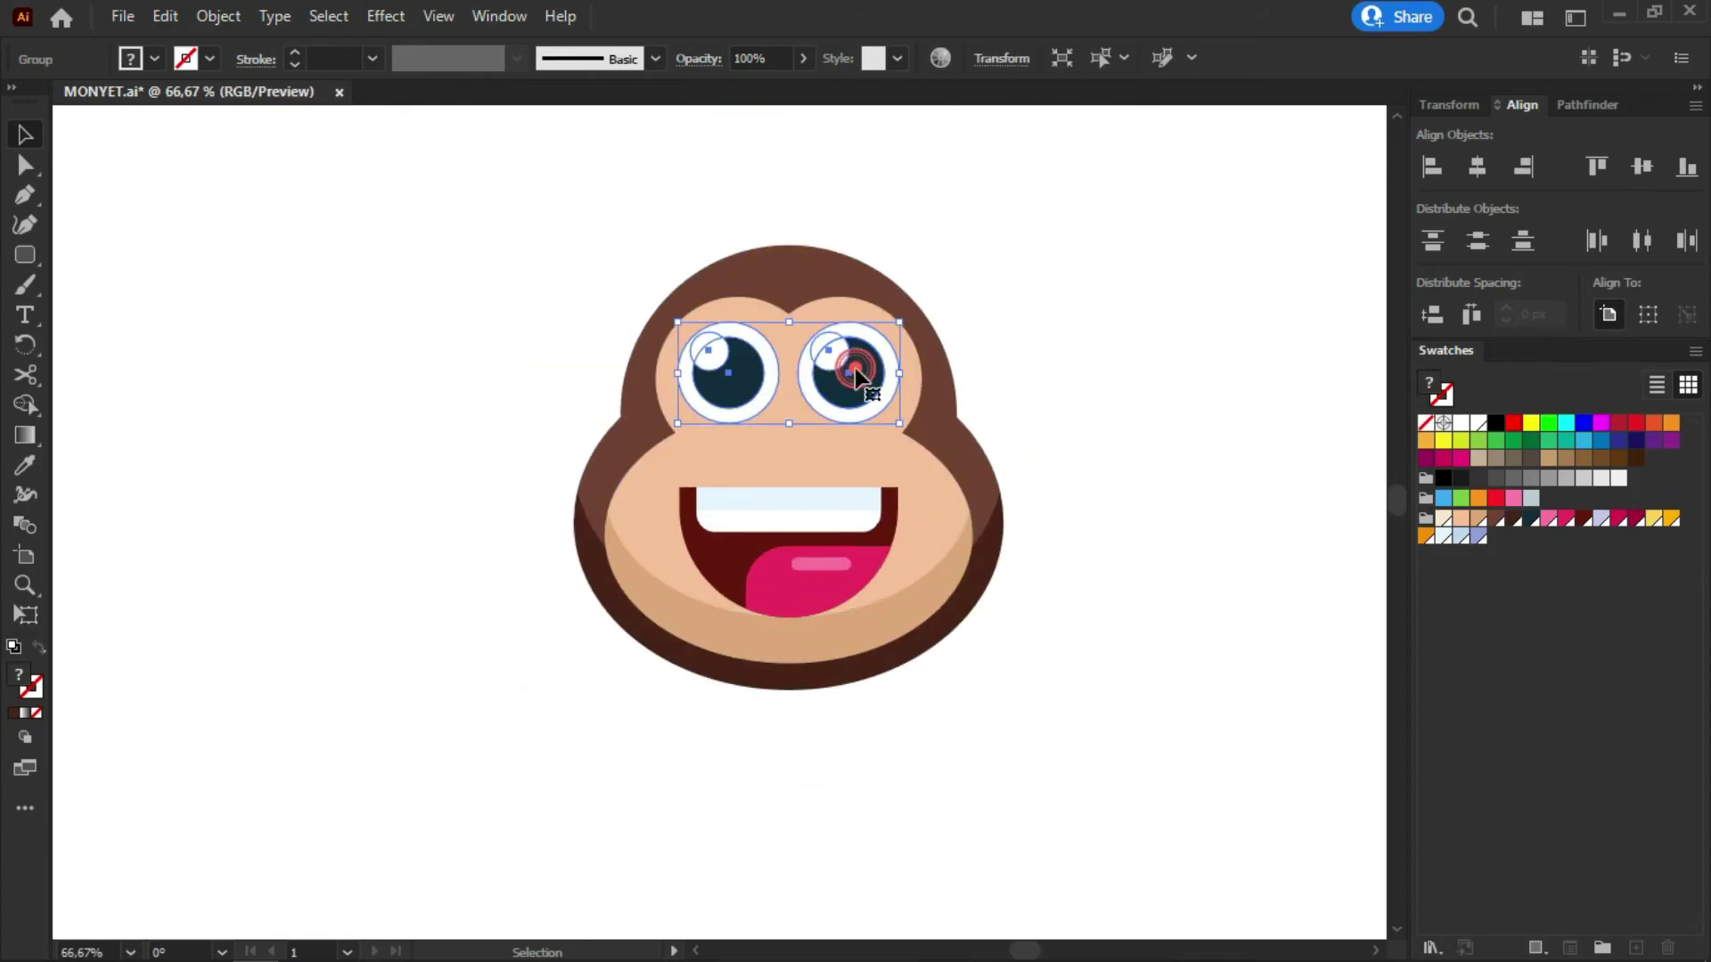
{"action": "left_click", "coordinate": [1034, 358]}
{"action": "scroll", "coordinate": [984, 337], "scroll_direction": "up", "scroll_amount": 1}
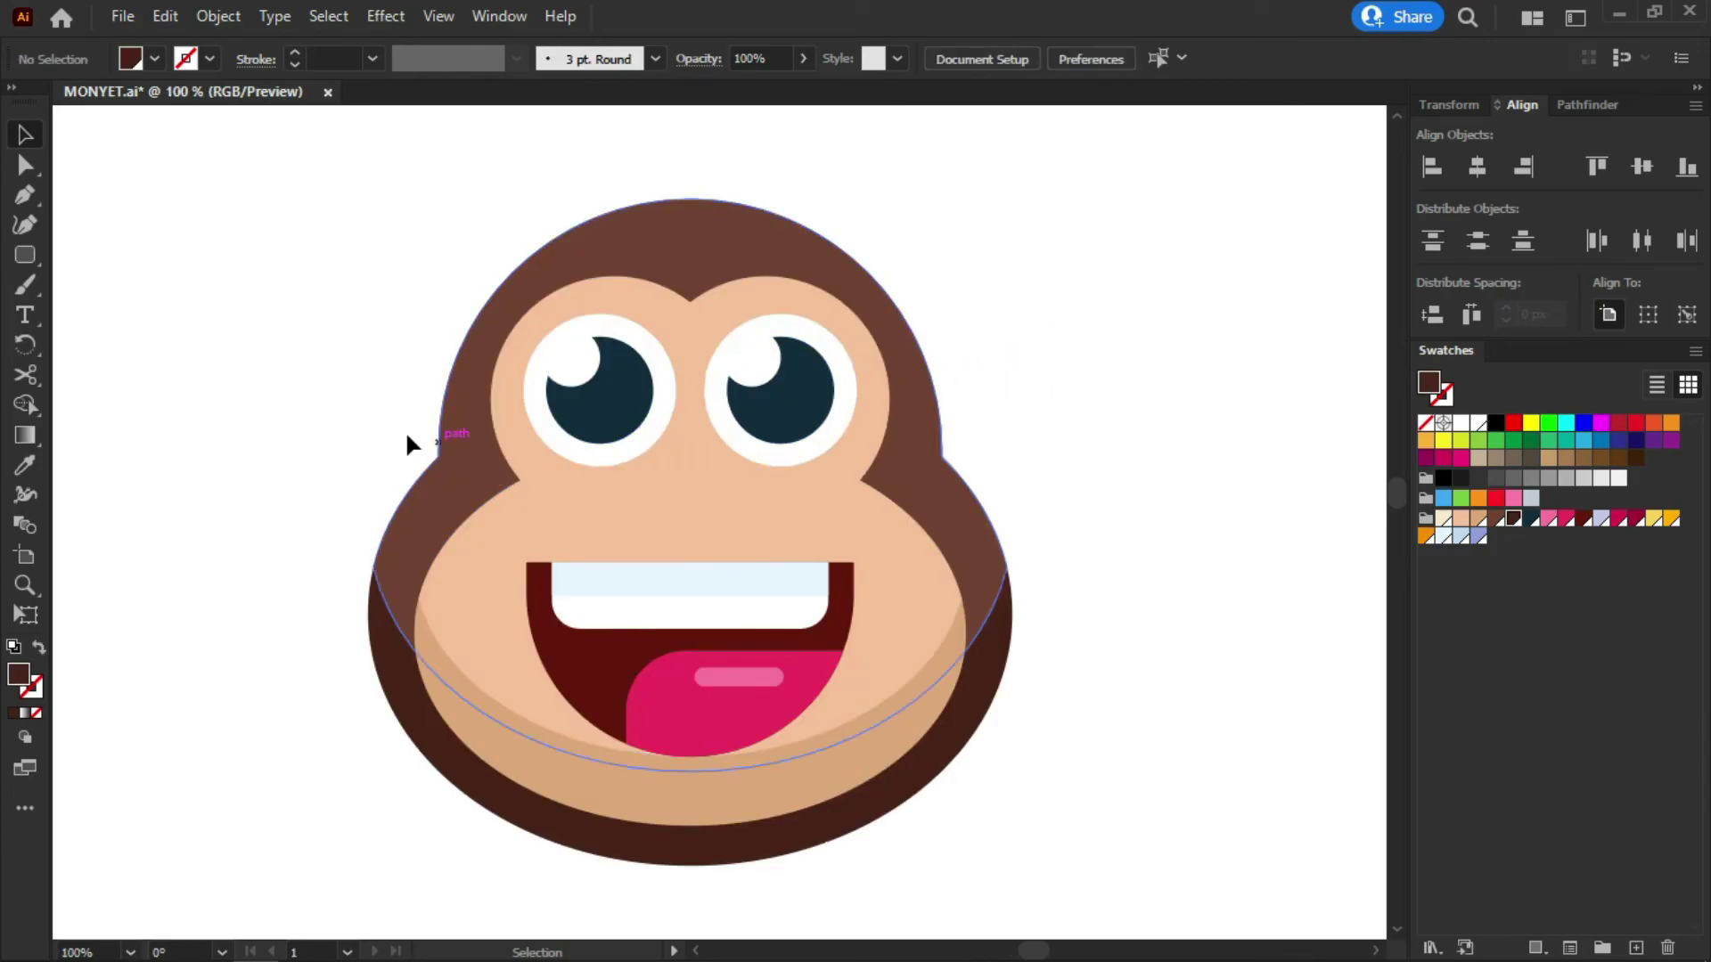
{"action": "scroll", "coordinate": [329, 408], "scroll_direction": "up", "scroll_amount": 1}
{"action": "scroll", "coordinate": [724, 322], "scroll_direction": "down", "scroll_amount": 2}
{"action": "scroll", "coordinate": [592, 344], "scroll_direction": "up", "scroll_amount": 2}
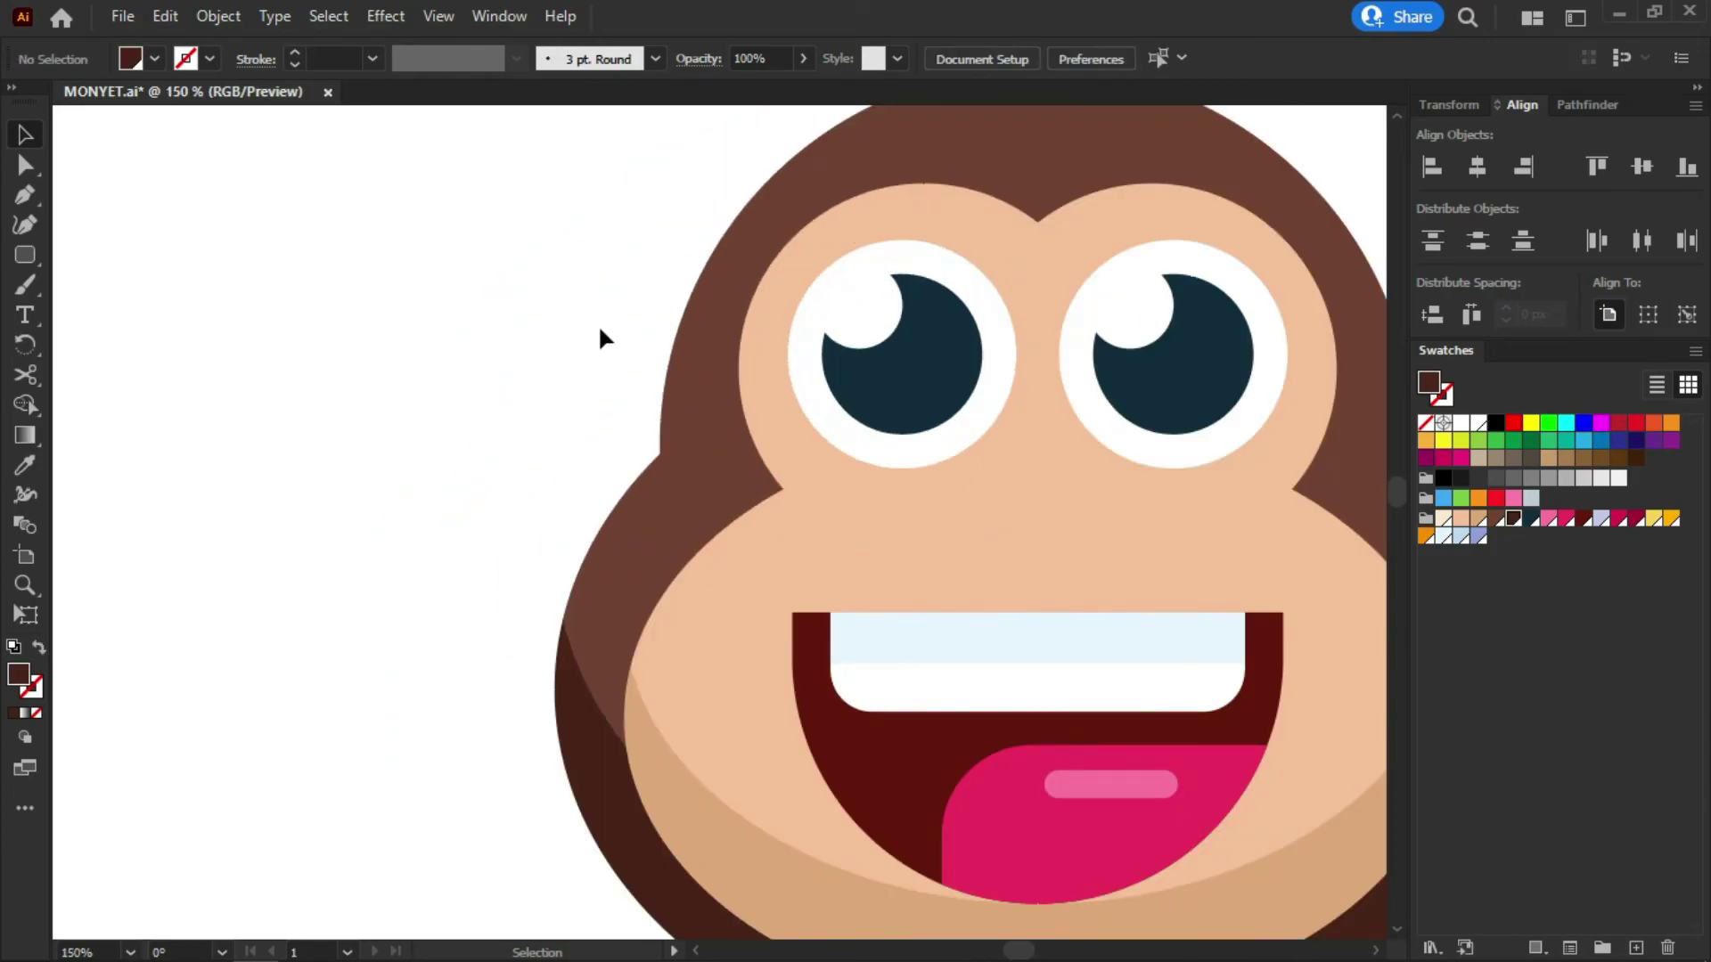
Draw a circle about 412 px in diameter overlapping the head's left edge at eye level as an ear
{"action": "left_click_drag", "start_coordinate": [31, 251], "coordinate": [96, 279]}
{"action": "scroll", "coordinate": [346, 434], "scroll_direction": "down", "scroll_amount": 1}
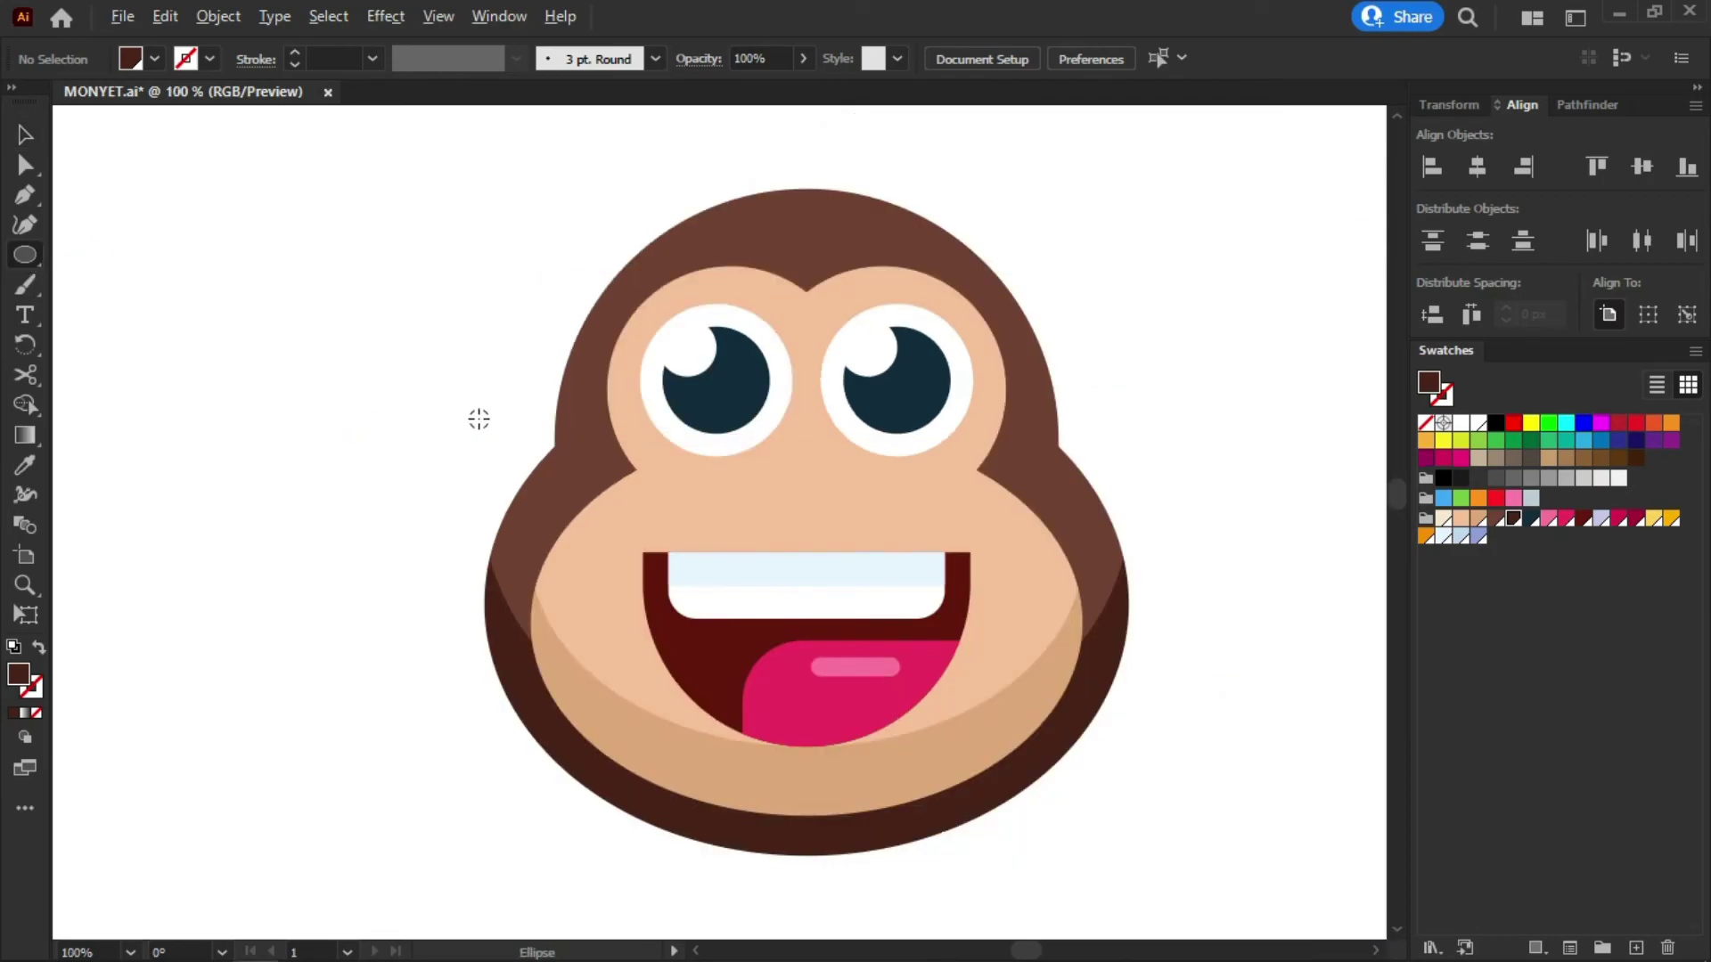
{"action": "left_click_drag", "start_coordinate": [478, 417], "coordinate": [598, 298]}
{"action": "key", "text": "v"}
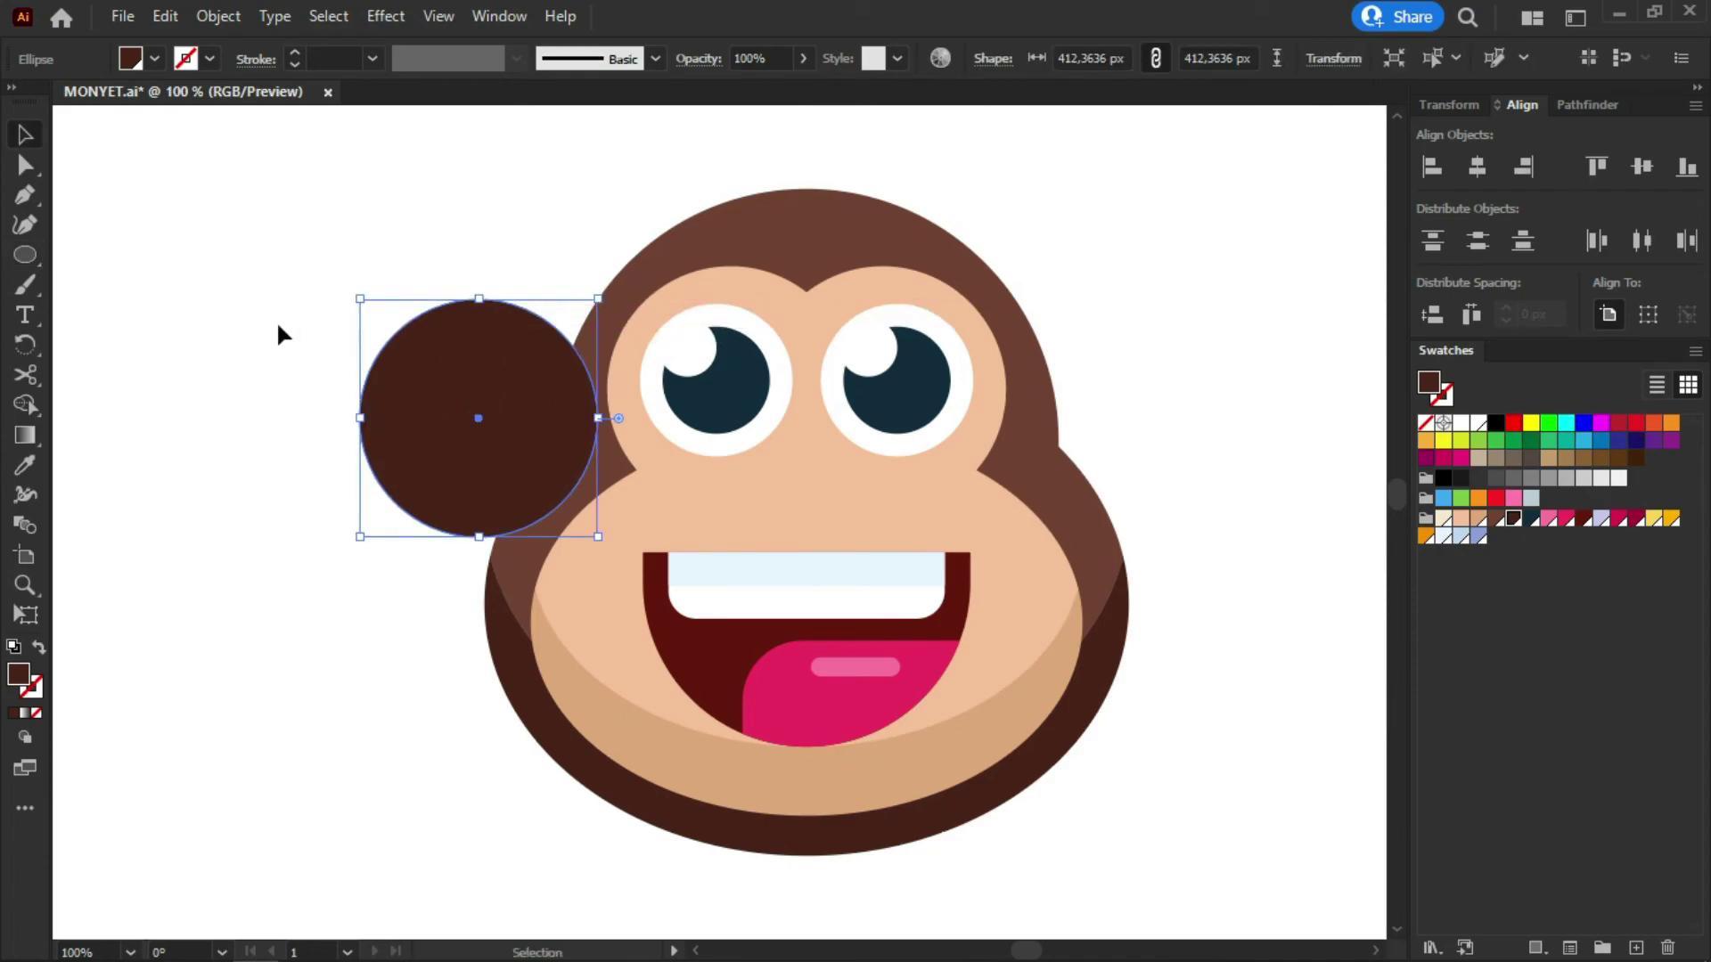
Match the ear circle's fill to the brown head with the Eyedropper and move it slightly up and toward the head
{"action": "left_click", "coordinate": [24, 464]}
{"action": "left_click", "coordinate": [818, 217]}
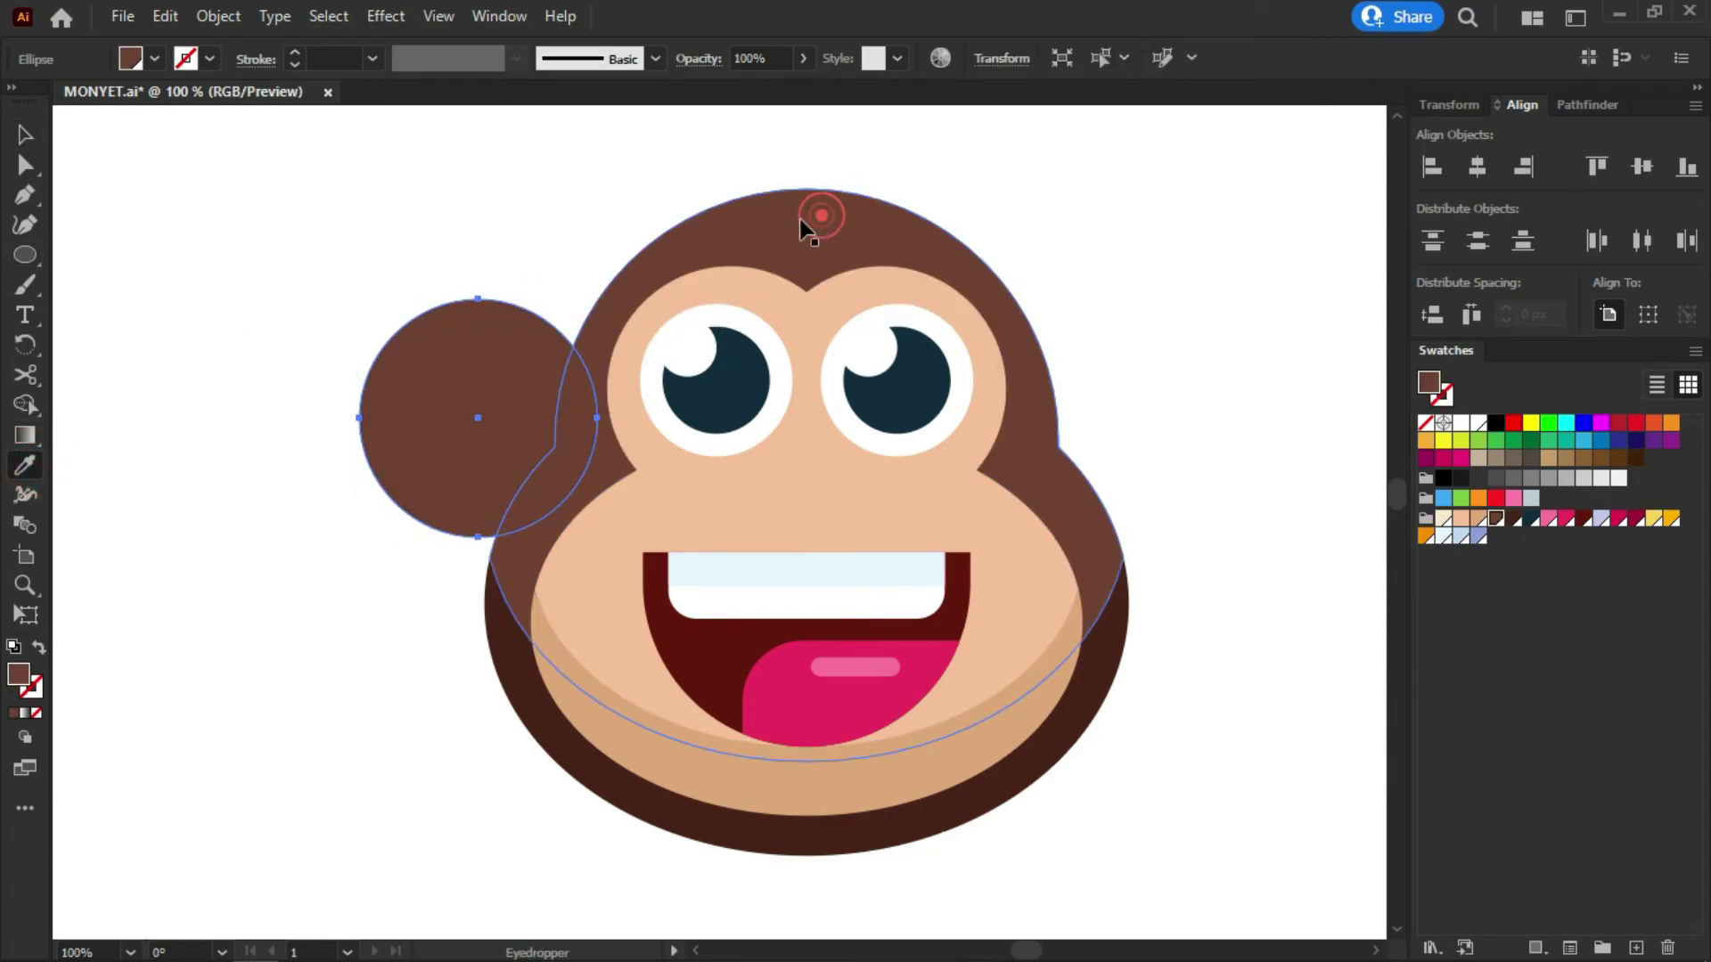
{"action": "key", "text": "v"}
{"action": "left_click", "coordinate": [524, 212]}
{"action": "left_click_drag", "start_coordinate": [493, 411], "coordinate": [516, 385]}
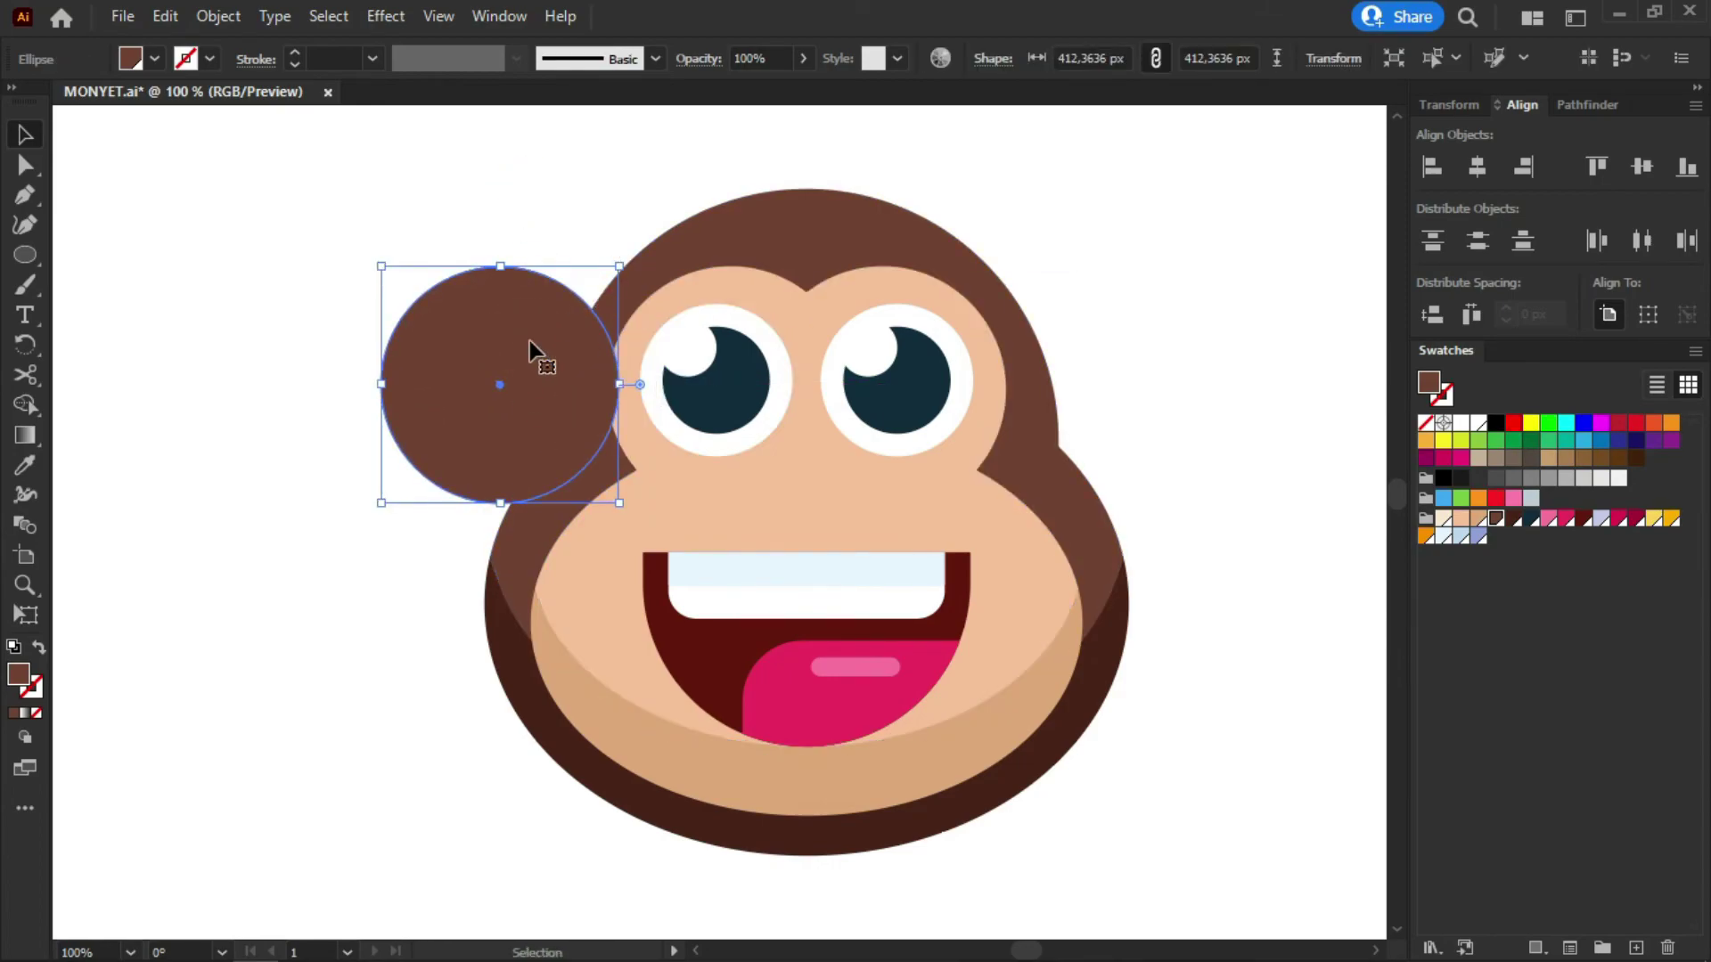
Create a concentric copy of the ear circle scaled down to about 261 px and fill it with the face's peach color using the Eyedropper
{"action": "key", "text": "a"}
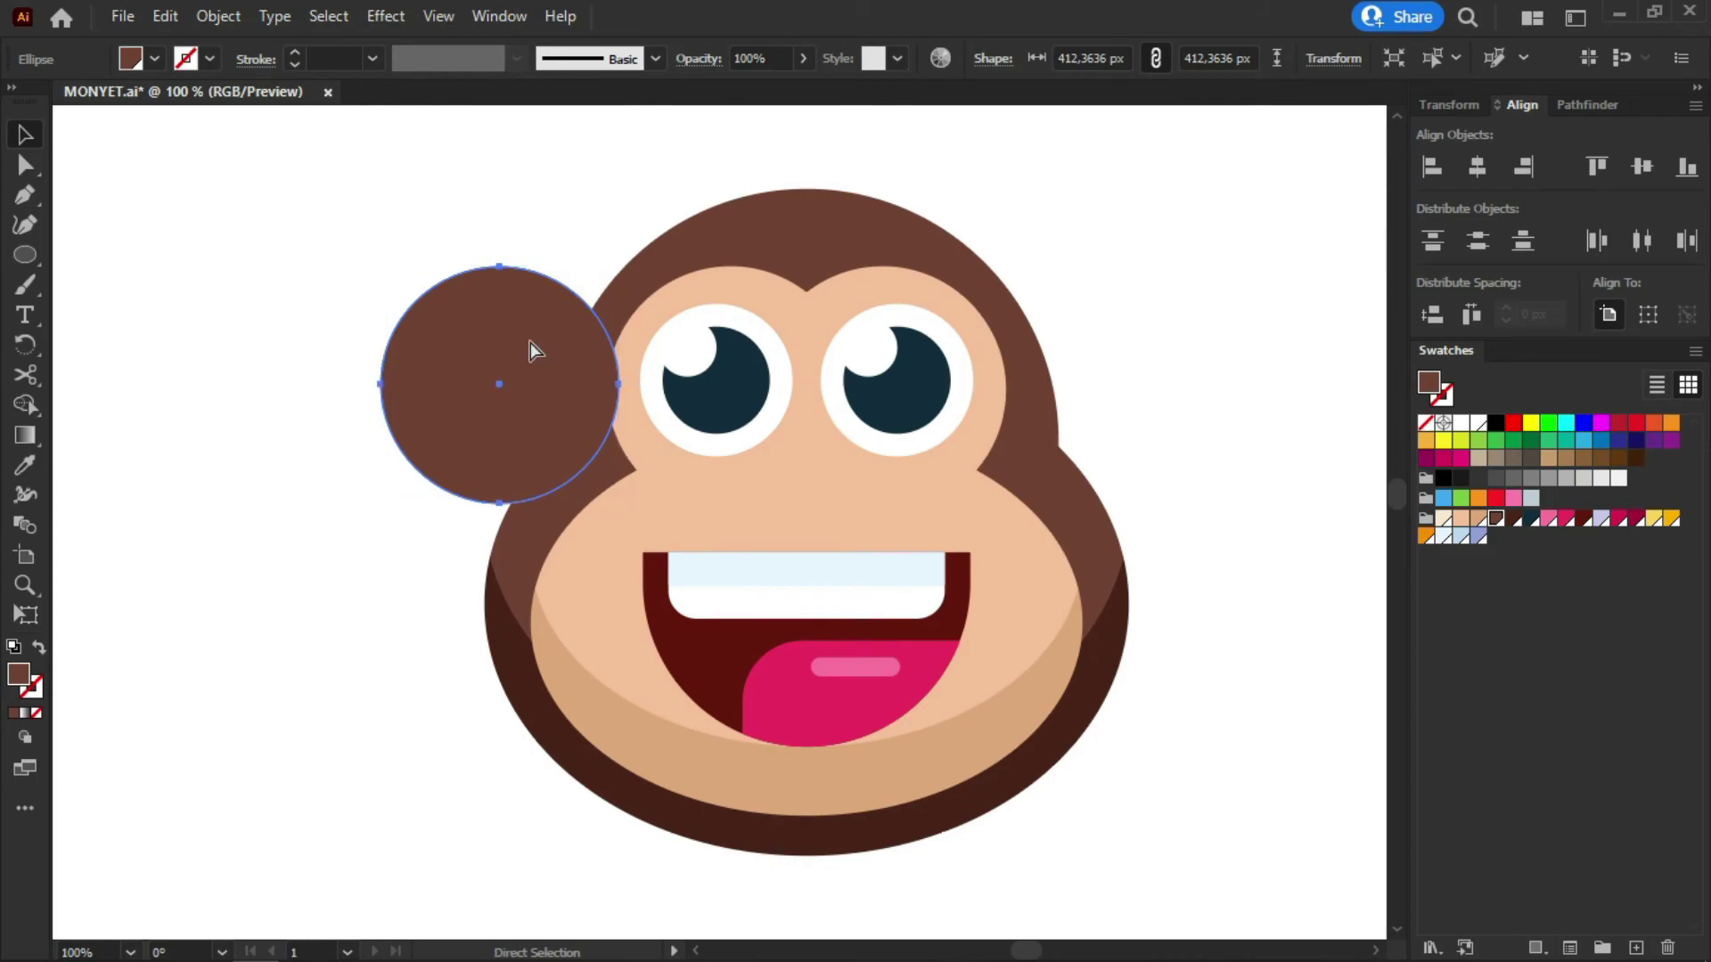
{"action": "key", "text": "v"}
{"action": "left_click_drag", "start_coordinate": [621, 267], "coordinate": [587, 313]}
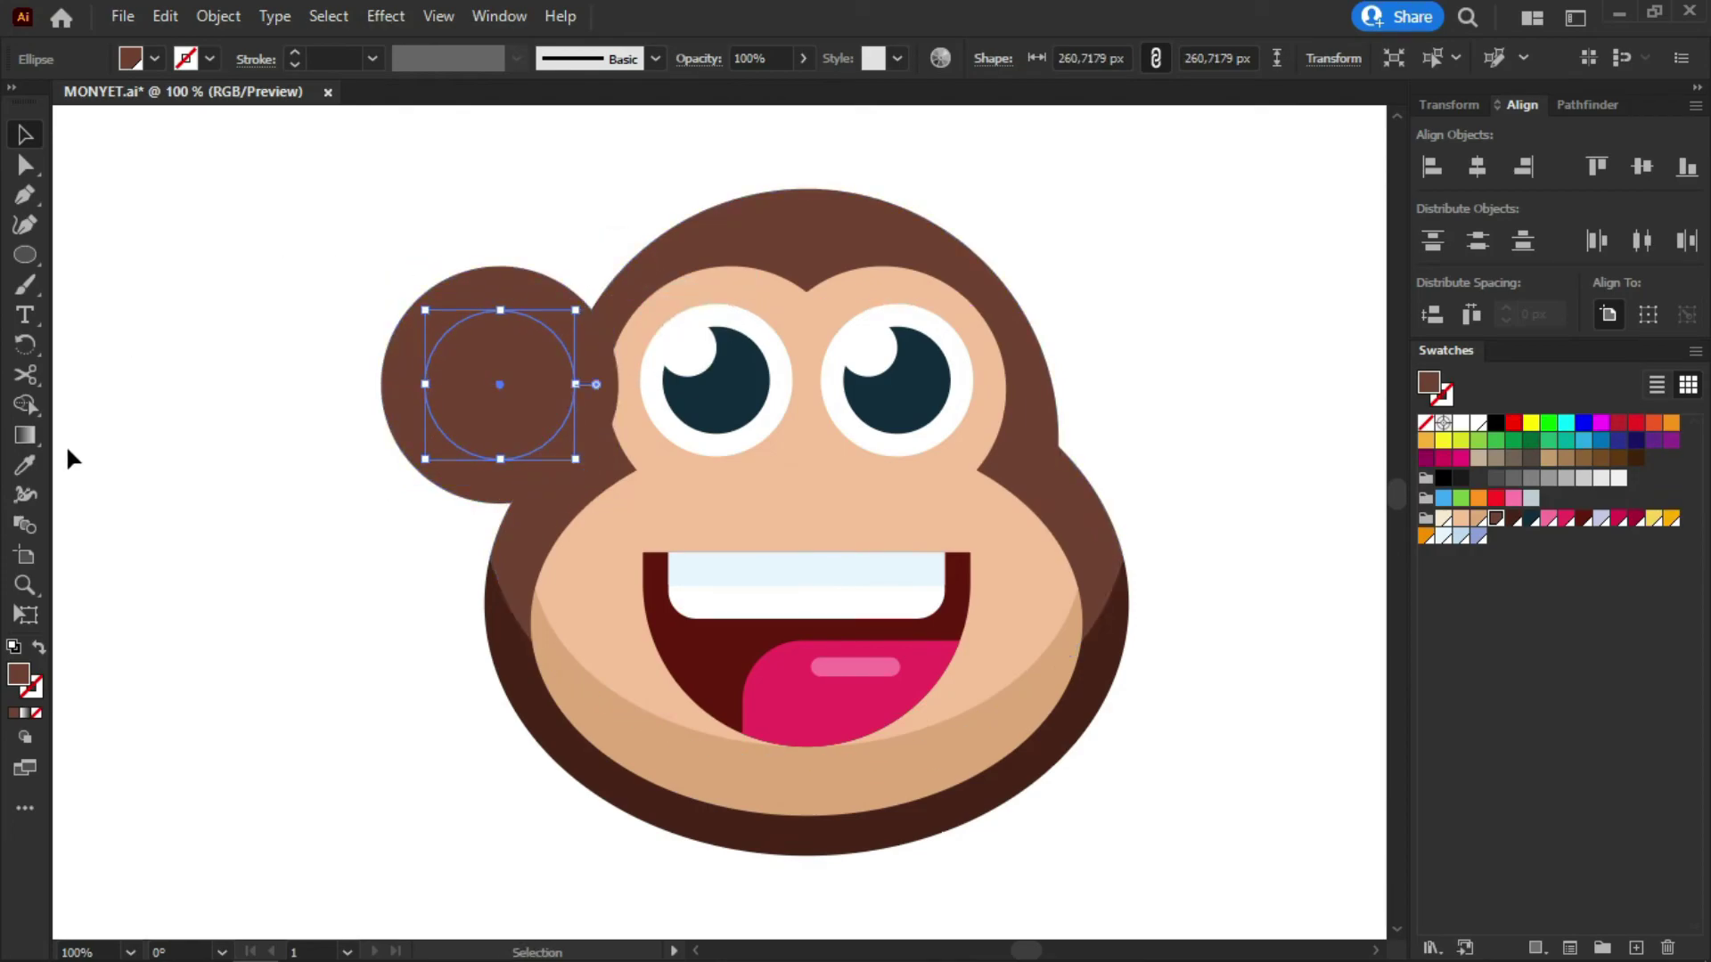
{"action": "left_click", "coordinate": [25, 465]}
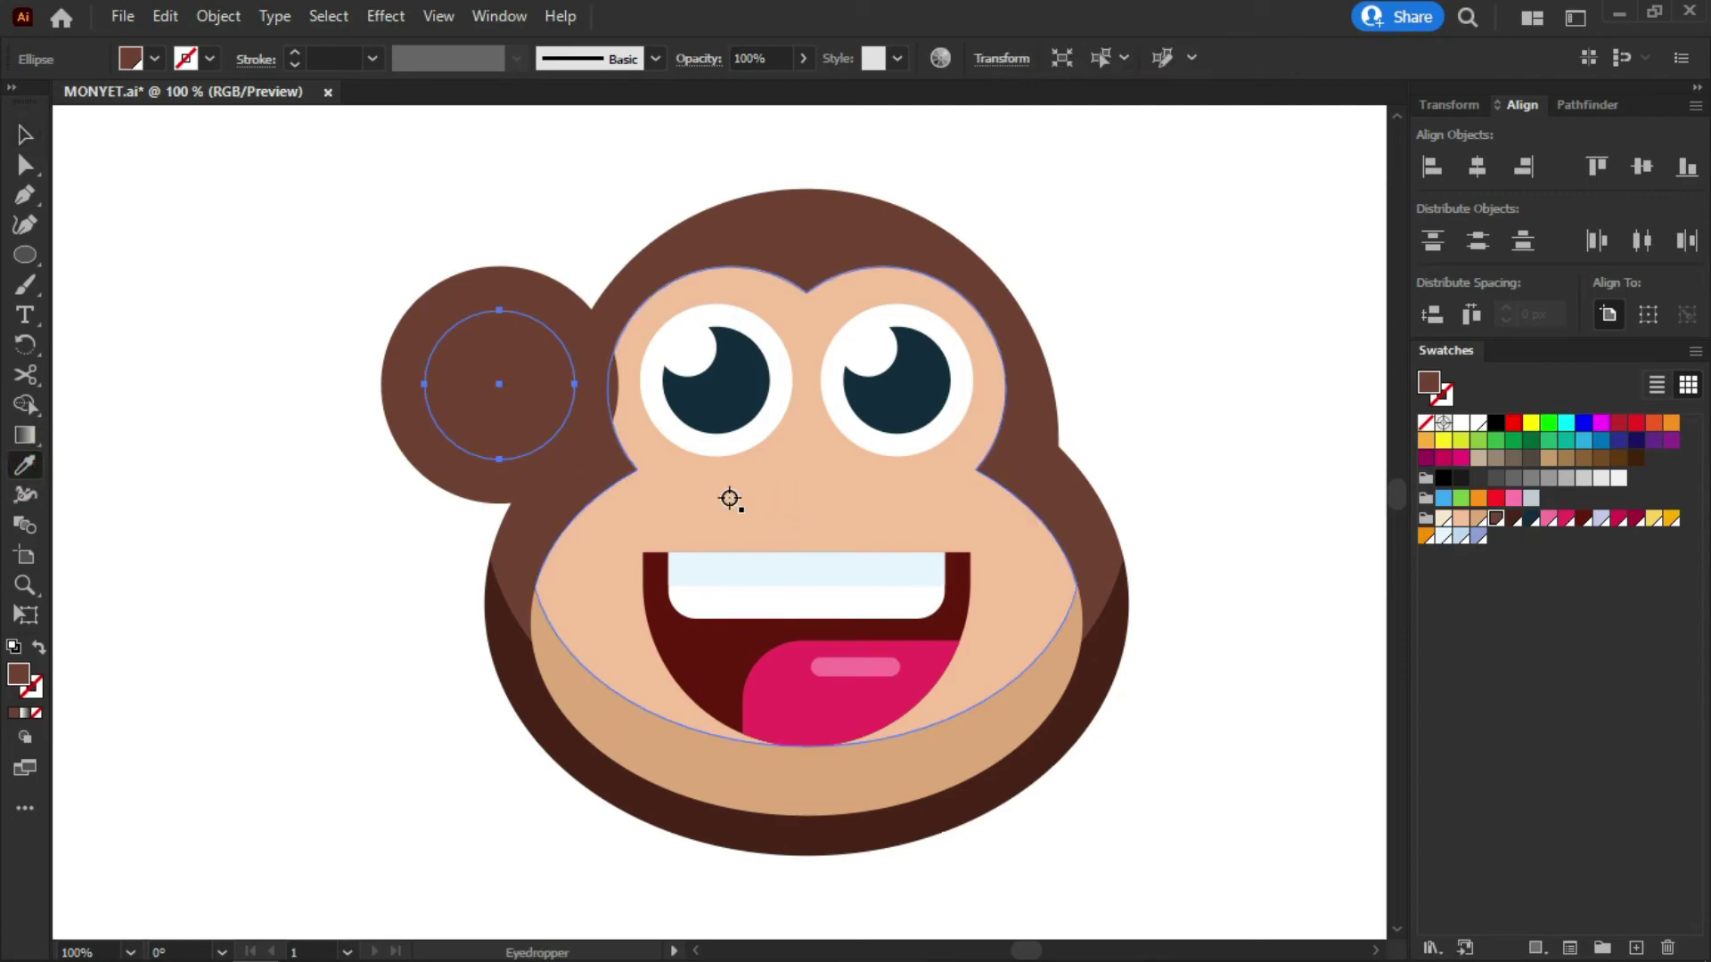
{"action": "left_click", "coordinate": [808, 488]}
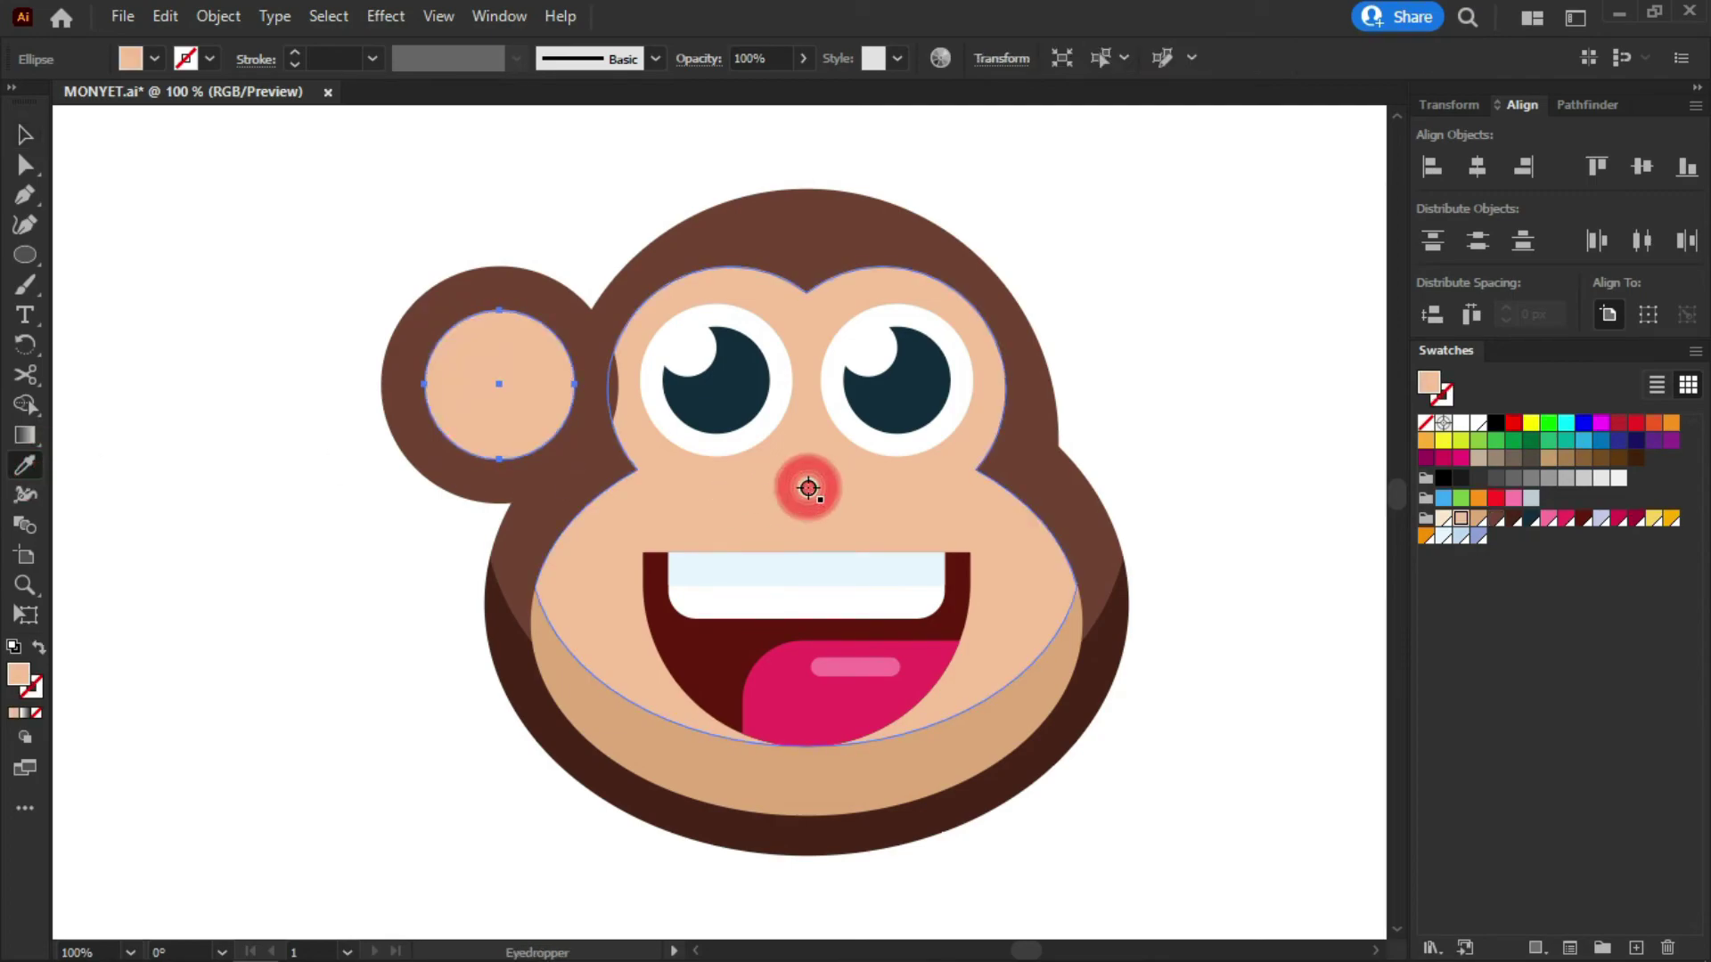
{"action": "key", "text": "v"}
{"action": "left_click", "coordinate": [554, 200]}
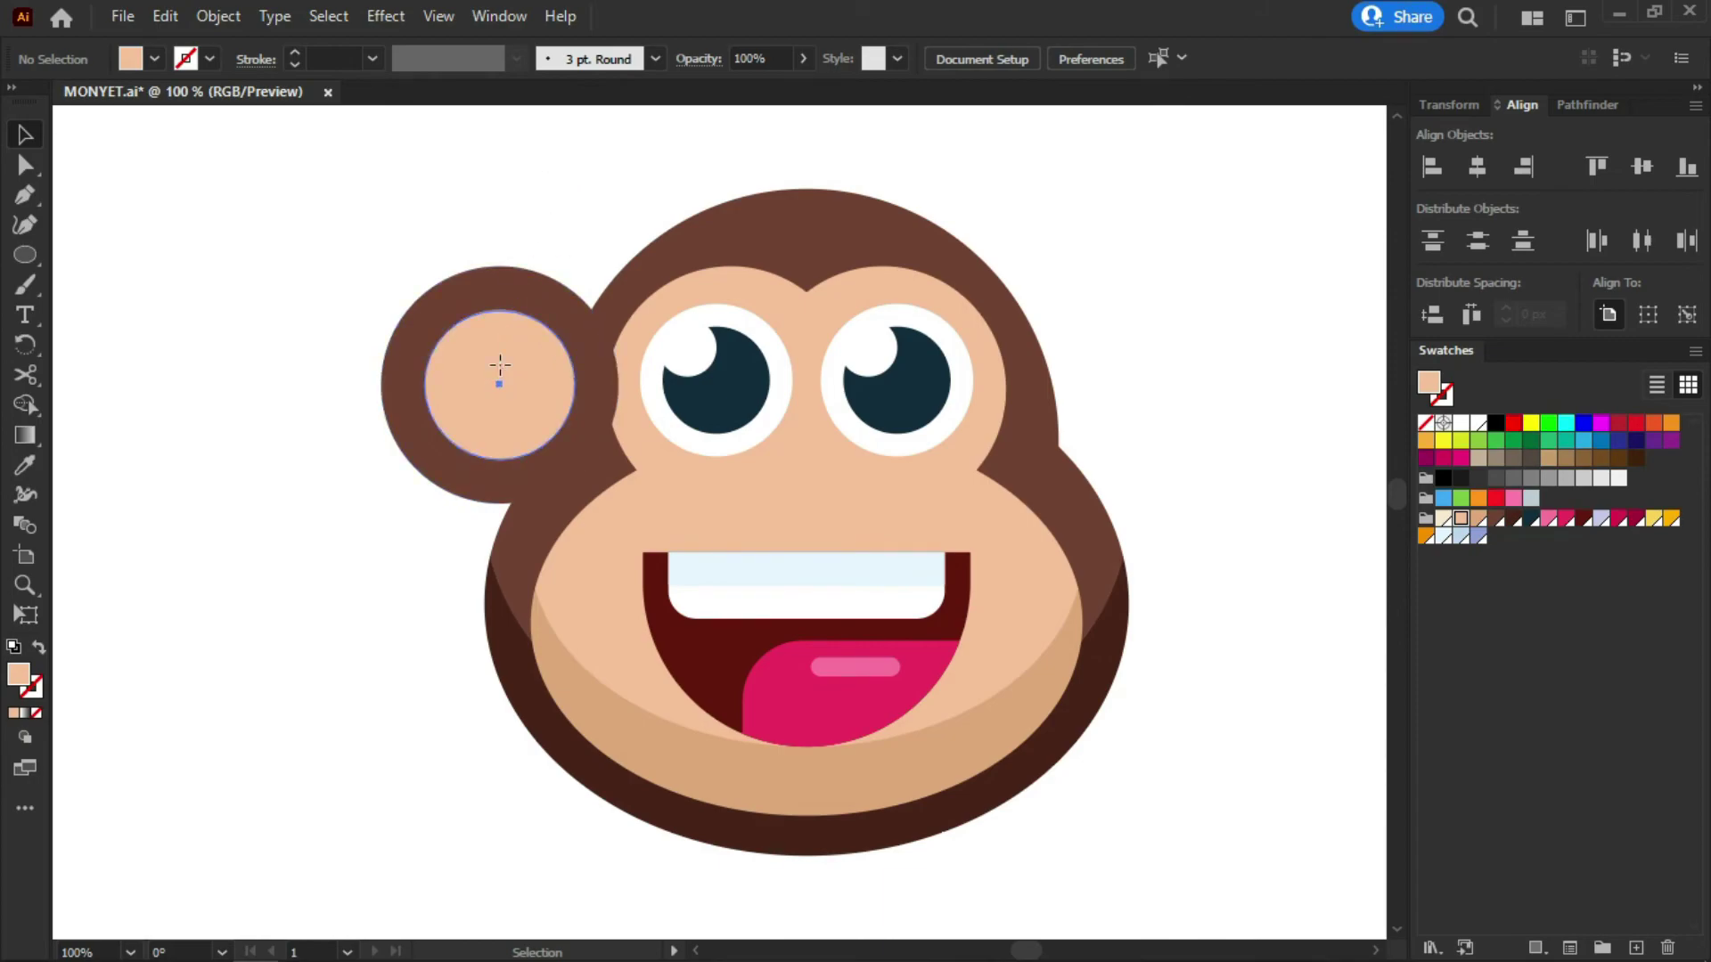
Move both ear circles together up and outward, away from the face
{"action": "left_click", "coordinate": [500, 364]}
{"action": "left_click", "coordinate": [496, 275], "text": "shift"}
{"action": "left_click_drag", "start_coordinate": [505, 368], "coordinate": [462, 346]}
{"action": "left_click", "coordinate": [571, 178]}
Duplicate the peach inner ear circle slightly up toward the head and separate the original's lower outer crescent with the Shape Builder
{"action": "left_click", "coordinate": [430, 362]}
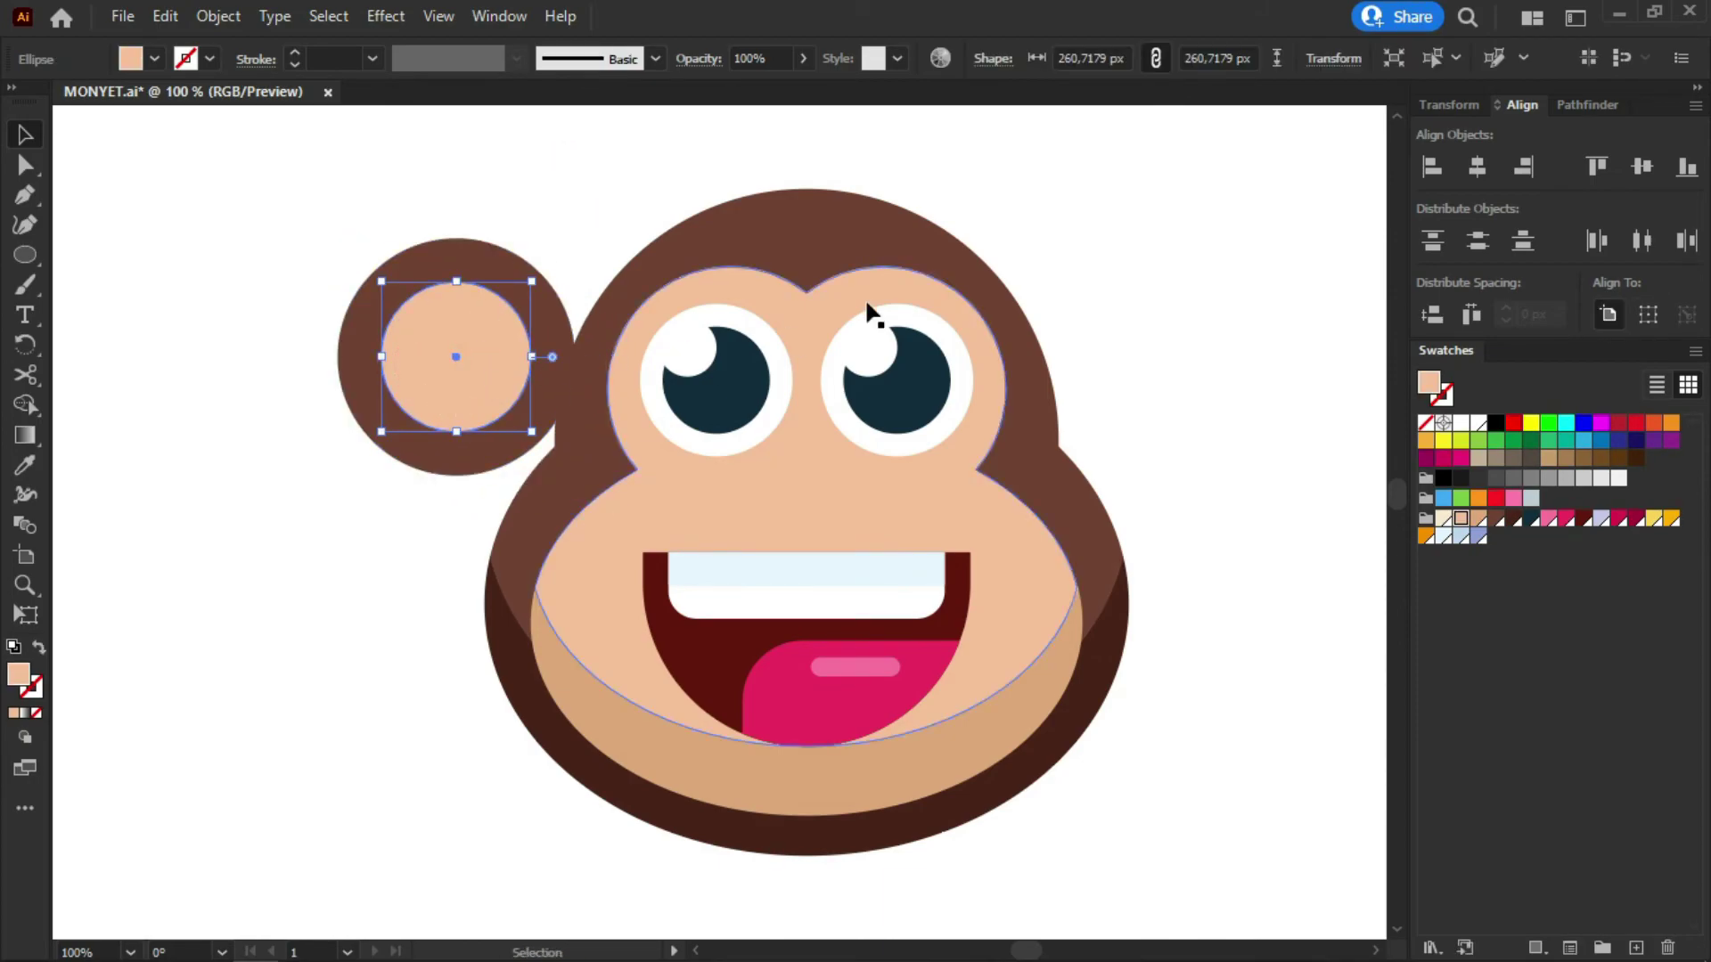
{"action": "left_click_drag", "start_coordinate": [425, 388], "coordinate": [452, 365]}
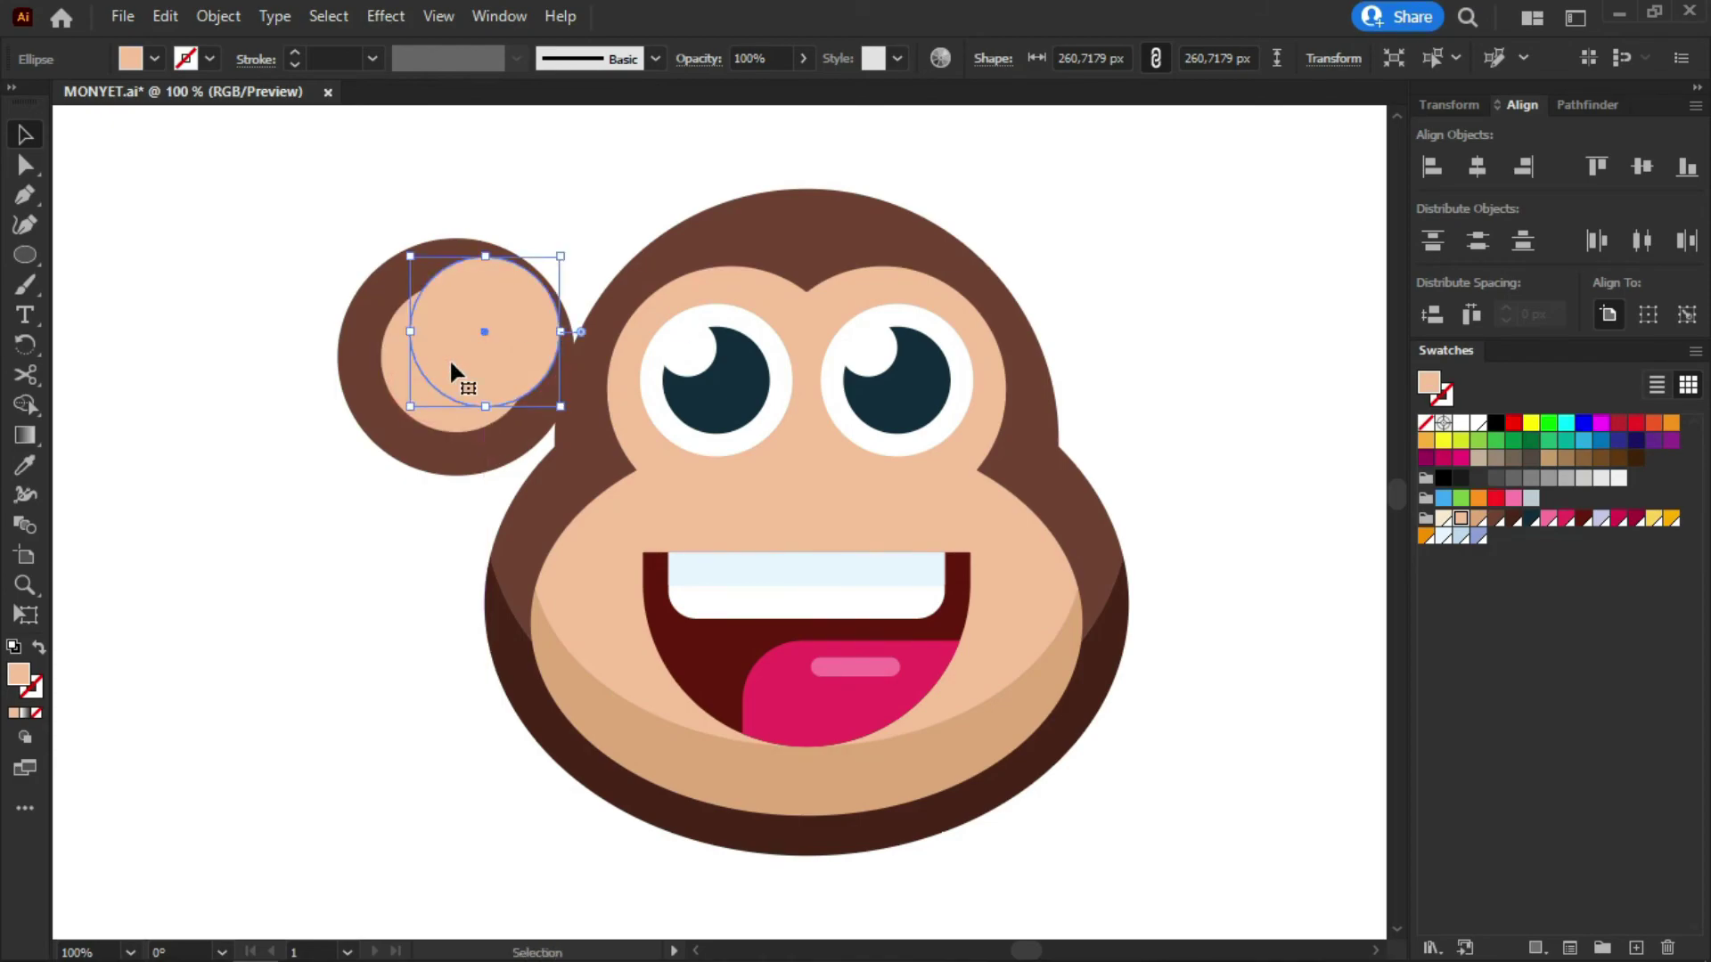
{"action": "left_click_drag", "start_coordinate": [529, 297], "coordinate": [474, 356]}
{"action": "key", "text": "ctrl+z"}
{"action": "left_click", "coordinate": [396, 362], "text": "shift"}
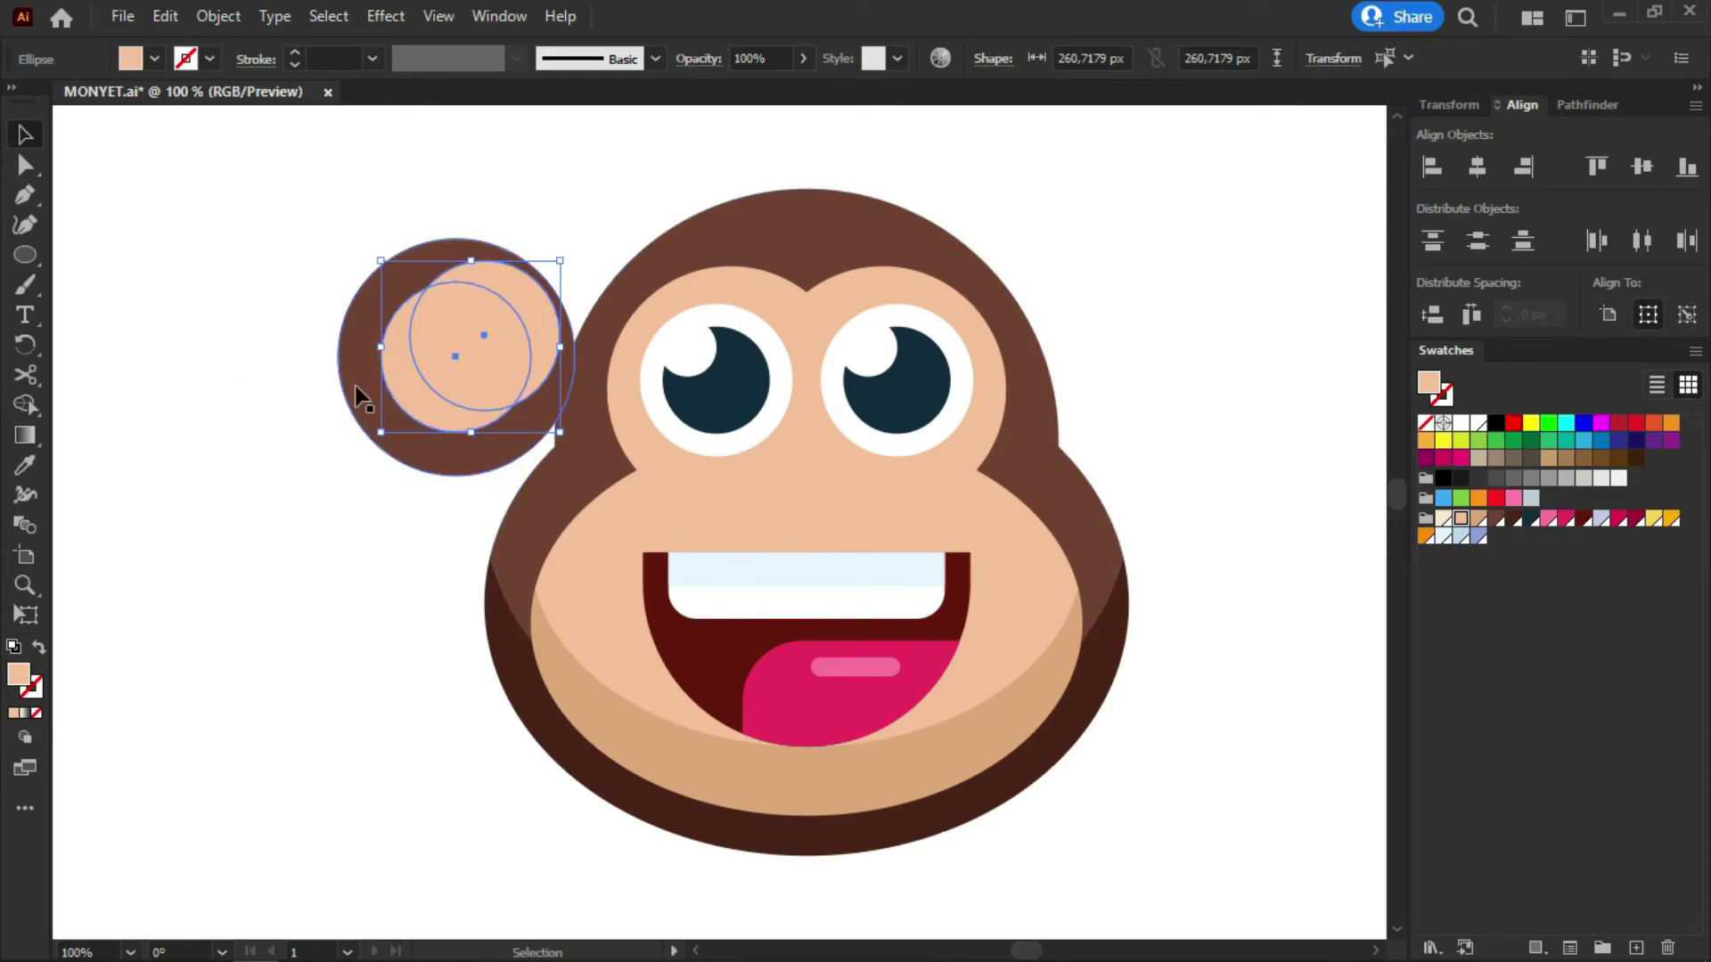
{"action": "left_click", "coordinate": [25, 407]}
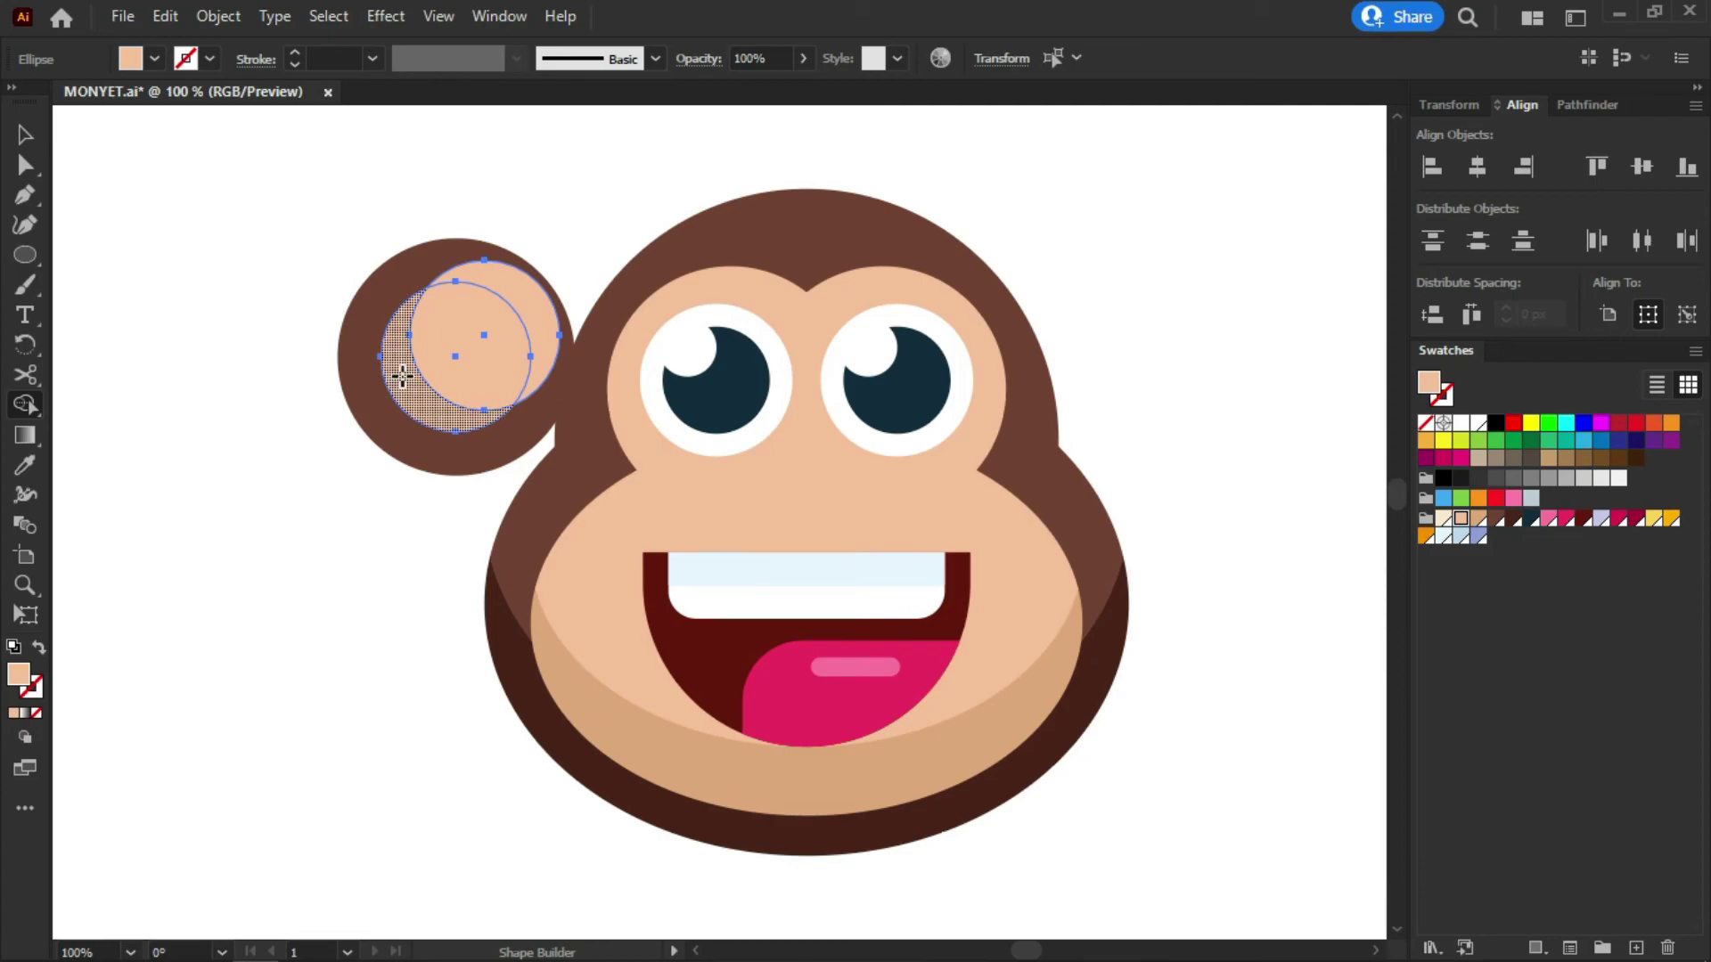
{"action": "left_click", "coordinate": [402, 374]}
{"action": "key", "text": "v"}
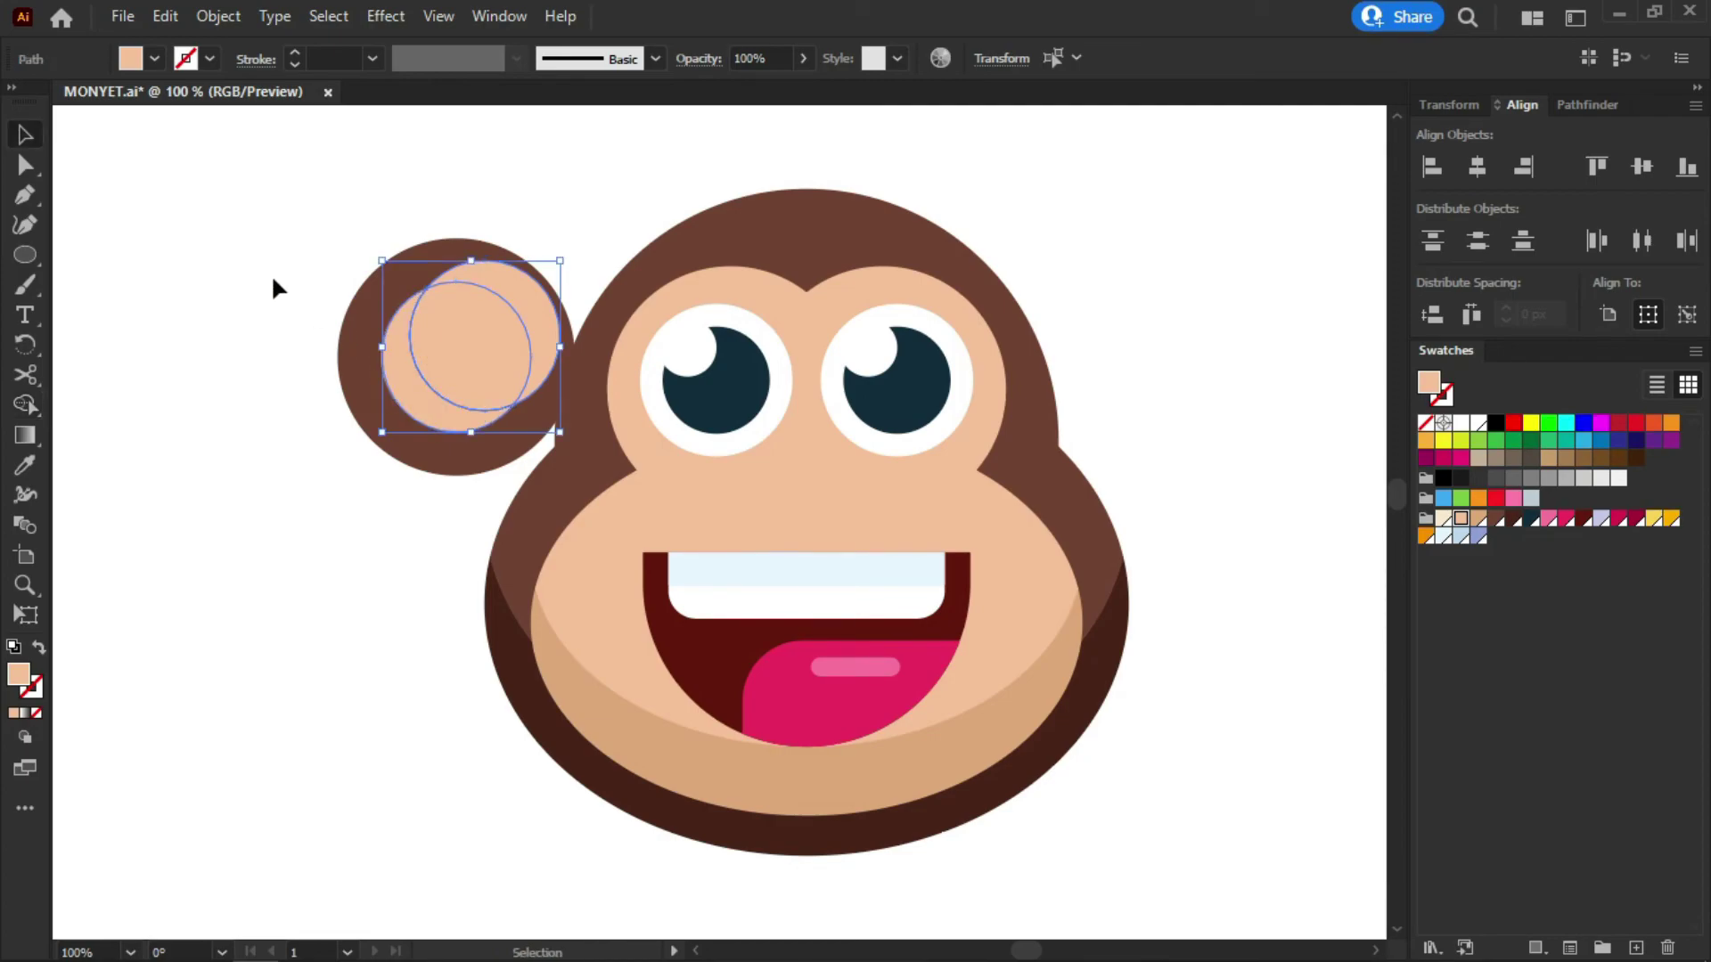
Delete the offset peach circle and fill the inner ear's crescent with the tan of the lower face shading
{"action": "left_click", "coordinate": [245, 245]}
{"action": "left_click", "coordinate": [483, 301]}
{"action": "key", "text": "Delete"}
{"action": "left_click", "coordinate": [398, 358]}
{"action": "left_click", "coordinate": [23, 465]}
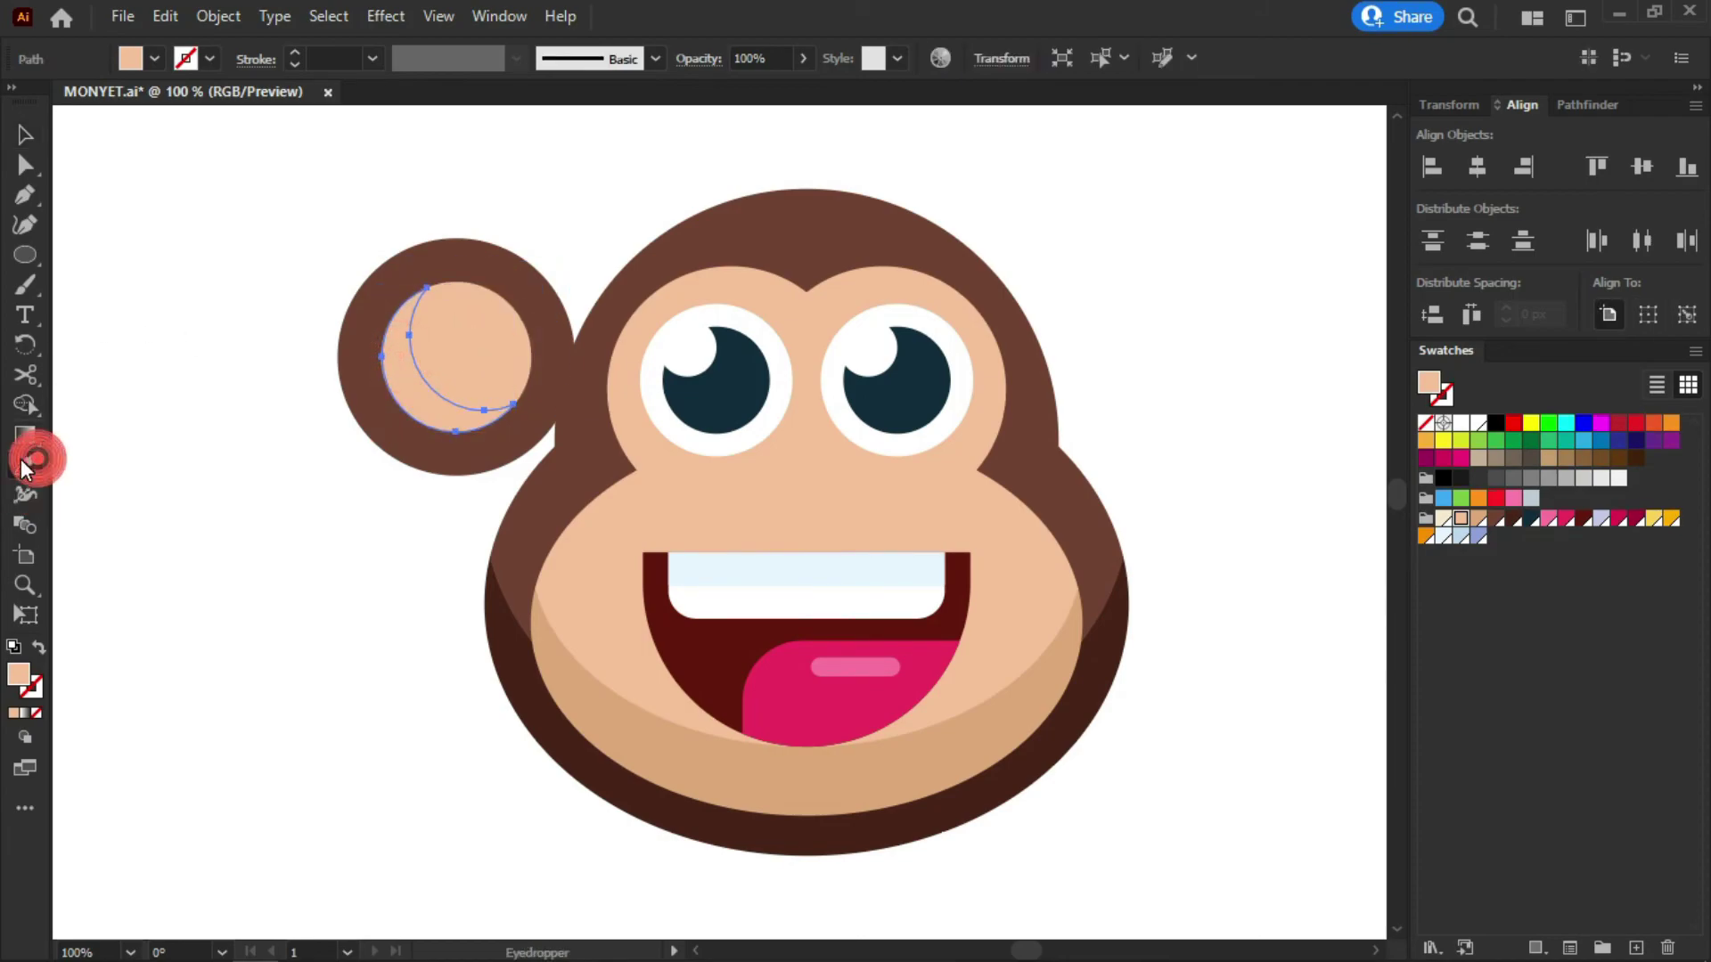
{"action": "left_click", "coordinate": [677, 753]}
{"action": "key", "text": "v"}
{"action": "left_click", "coordinate": [371, 581]}
Duplicate the brown outer ear circle up toward the head and separate the original's lower outer crescent with the Shape Builder
{"action": "left_click", "coordinate": [464, 464]}
{"action": "left_click_drag", "start_coordinate": [440, 466], "coordinate": [478, 431]}
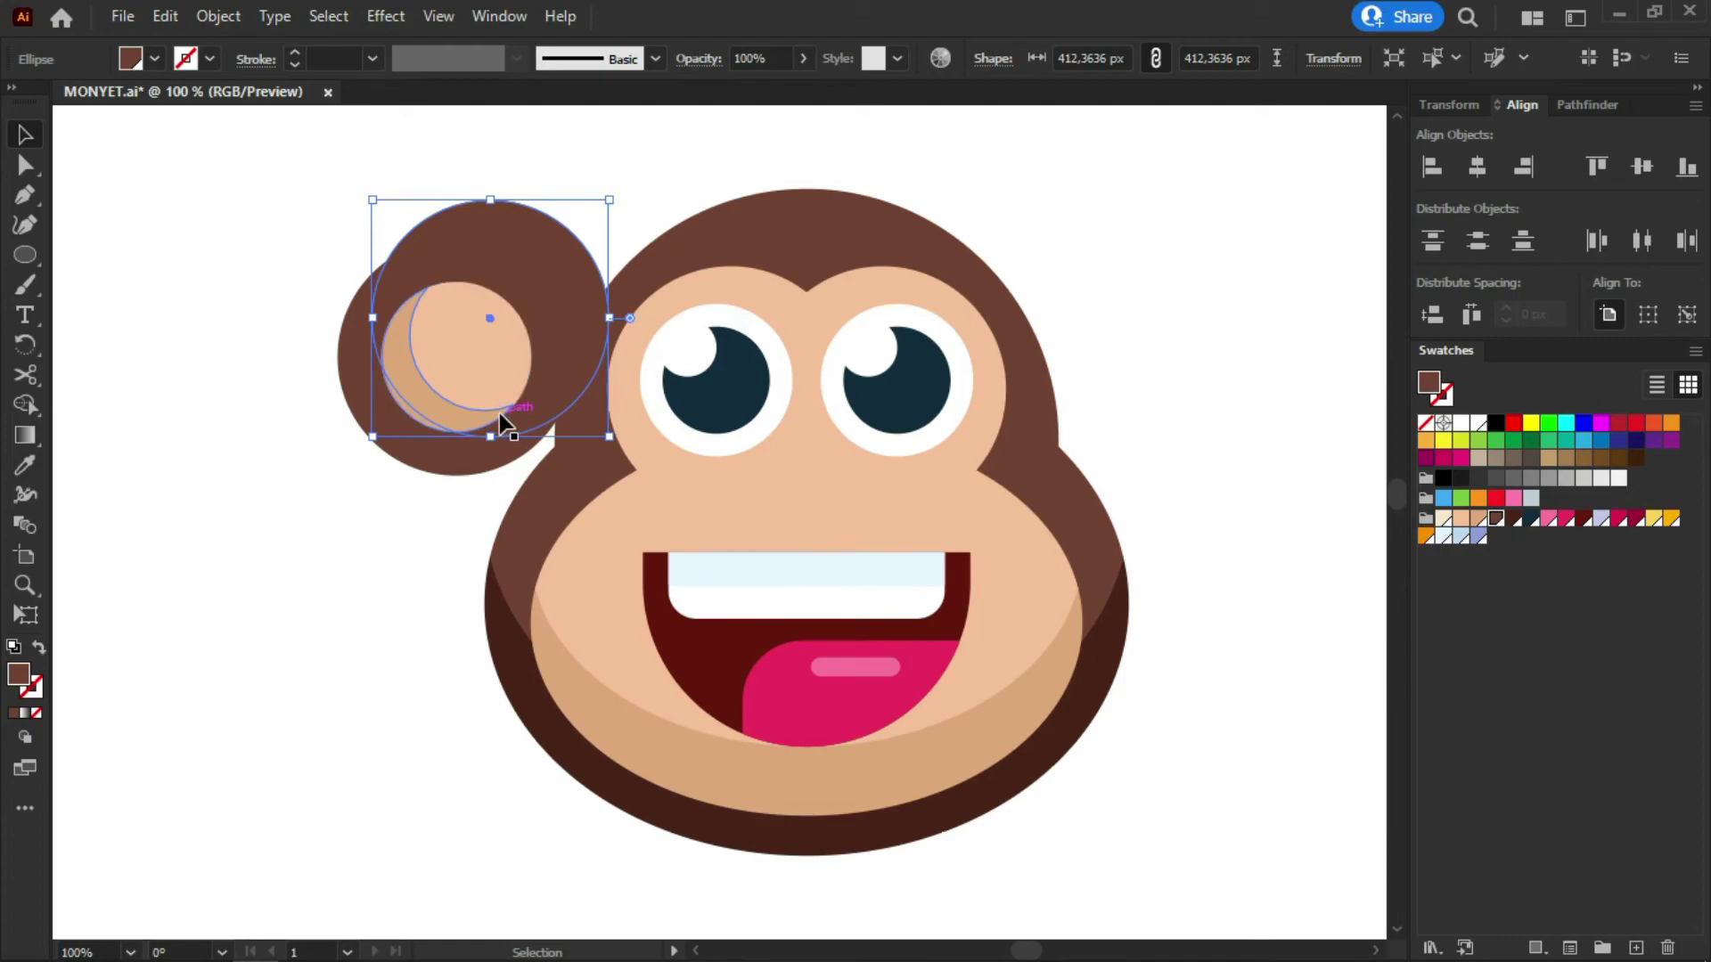
{"action": "left_click", "coordinate": [439, 458], "text": "shift"}
{"action": "left_click", "coordinate": [25, 404]}
{"action": "left_click", "coordinate": [393, 422]}
{"action": "key", "text": "v"}
Delete the offset brown circle and fill the outer ear's crescent with the head's dark brown shading color using the Eyedropper
{"action": "left_click", "coordinate": [228, 485]}
{"action": "left_click", "coordinate": [514, 226]}
{"action": "key", "text": "Delete"}
{"action": "left_click", "coordinate": [432, 451]}
{"action": "key", "text": "i"}
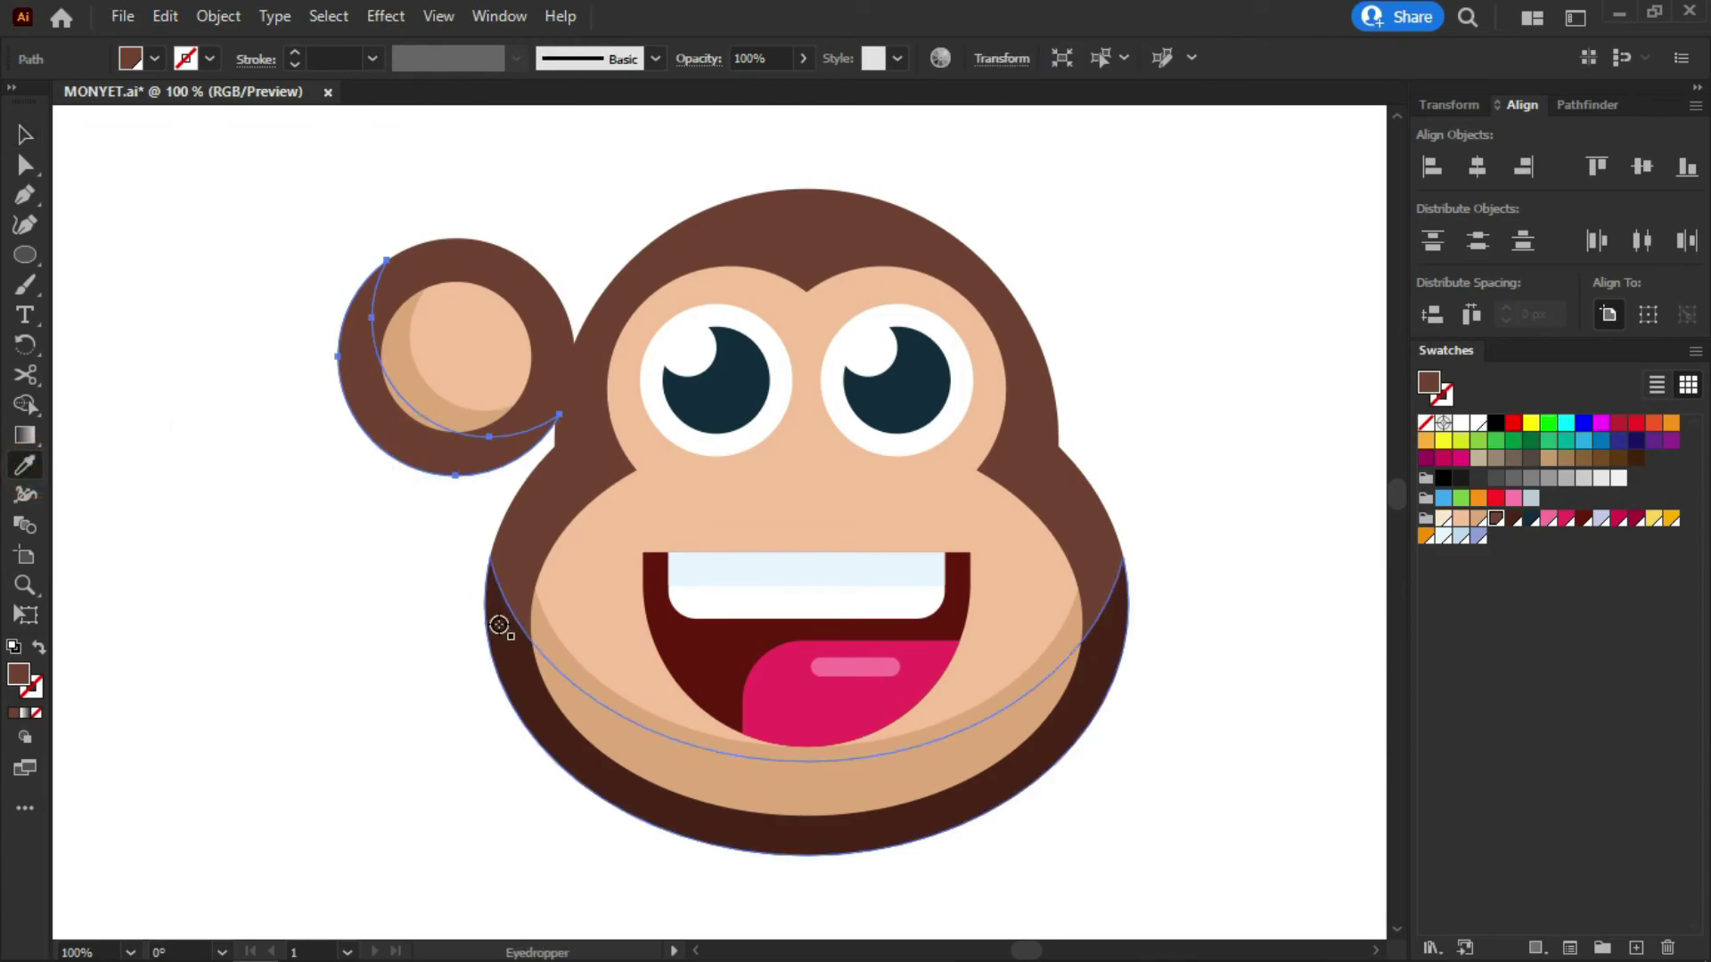
{"action": "left_click", "coordinate": [499, 625]}
{"action": "key", "text": "v"}
{"action": "left_click", "coordinate": [328, 573]}
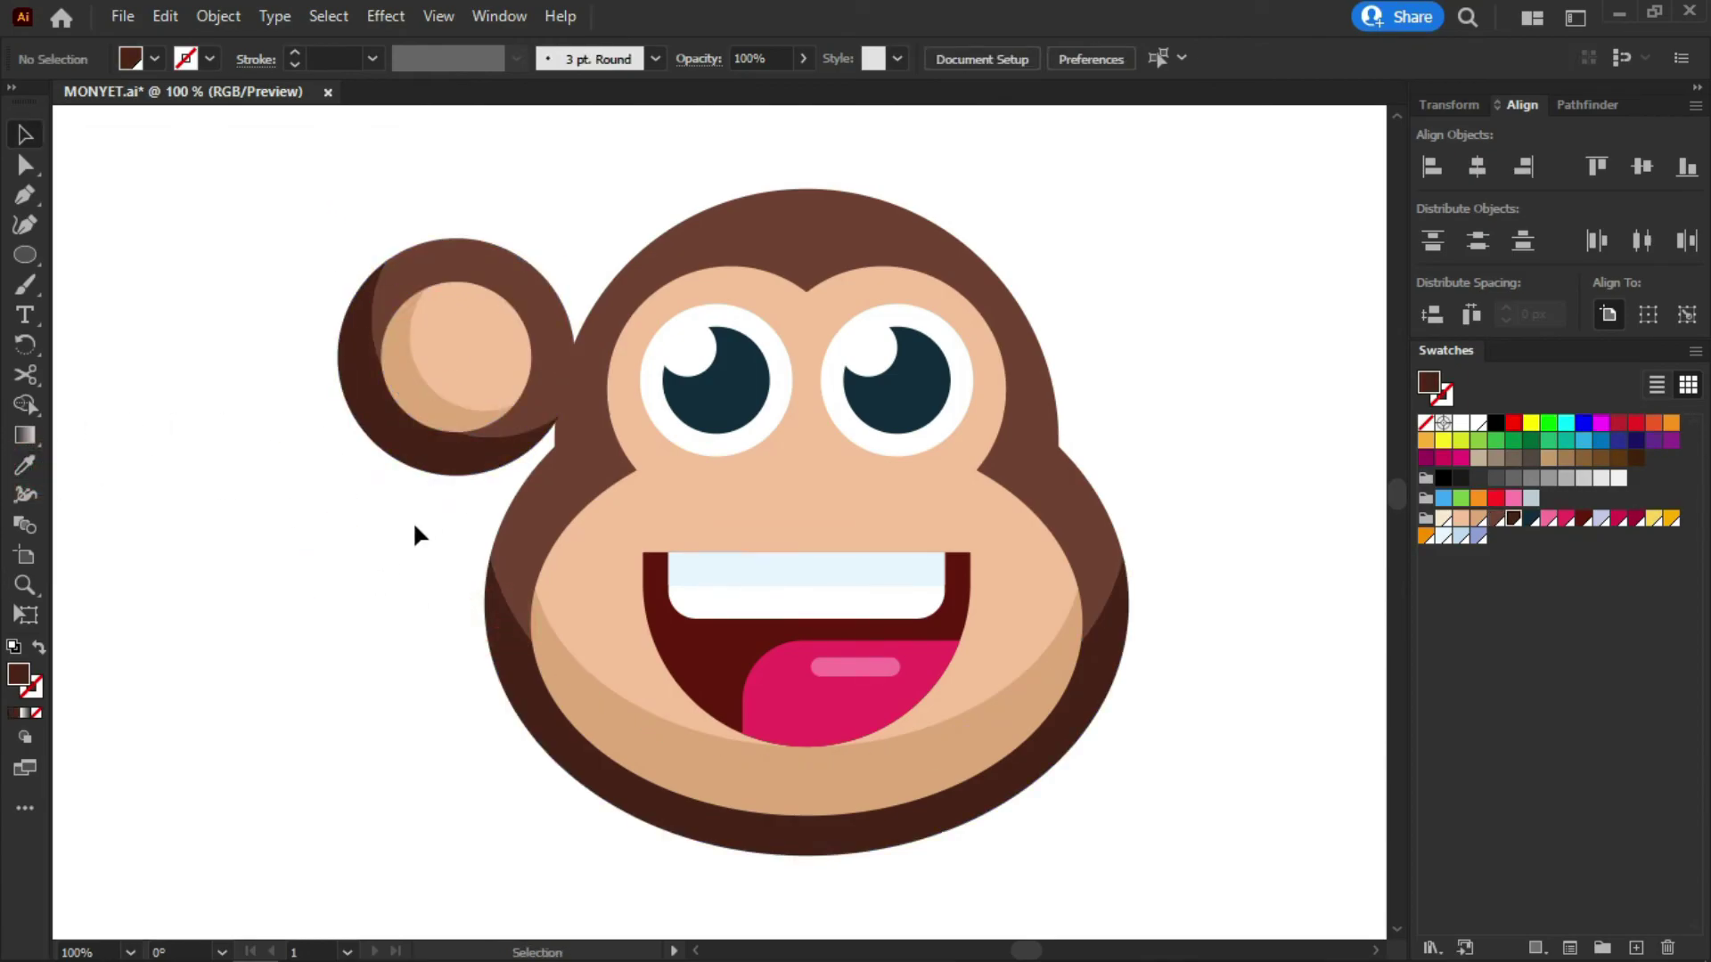
Group all the ear shapes and move the ear down and inward so it overlaps the head's side
{"action": "scroll", "coordinate": [413, 522], "scroll_direction": "down", "scroll_amount": 2}
{"action": "scroll", "coordinate": [453, 279], "scroll_direction": "up", "scroll_amount": 3}
{"action": "left_click_drag", "start_coordinate": [266, 176], "coordinate": [520, 611]}
{"action": "left_click_drag", "start_coordinate": [465, 436], "coordinate": [510, 525]}
{"action": "scroll", "coordinate": [440, 427], "scroll_direction": "down", "scroll_amount": 1}
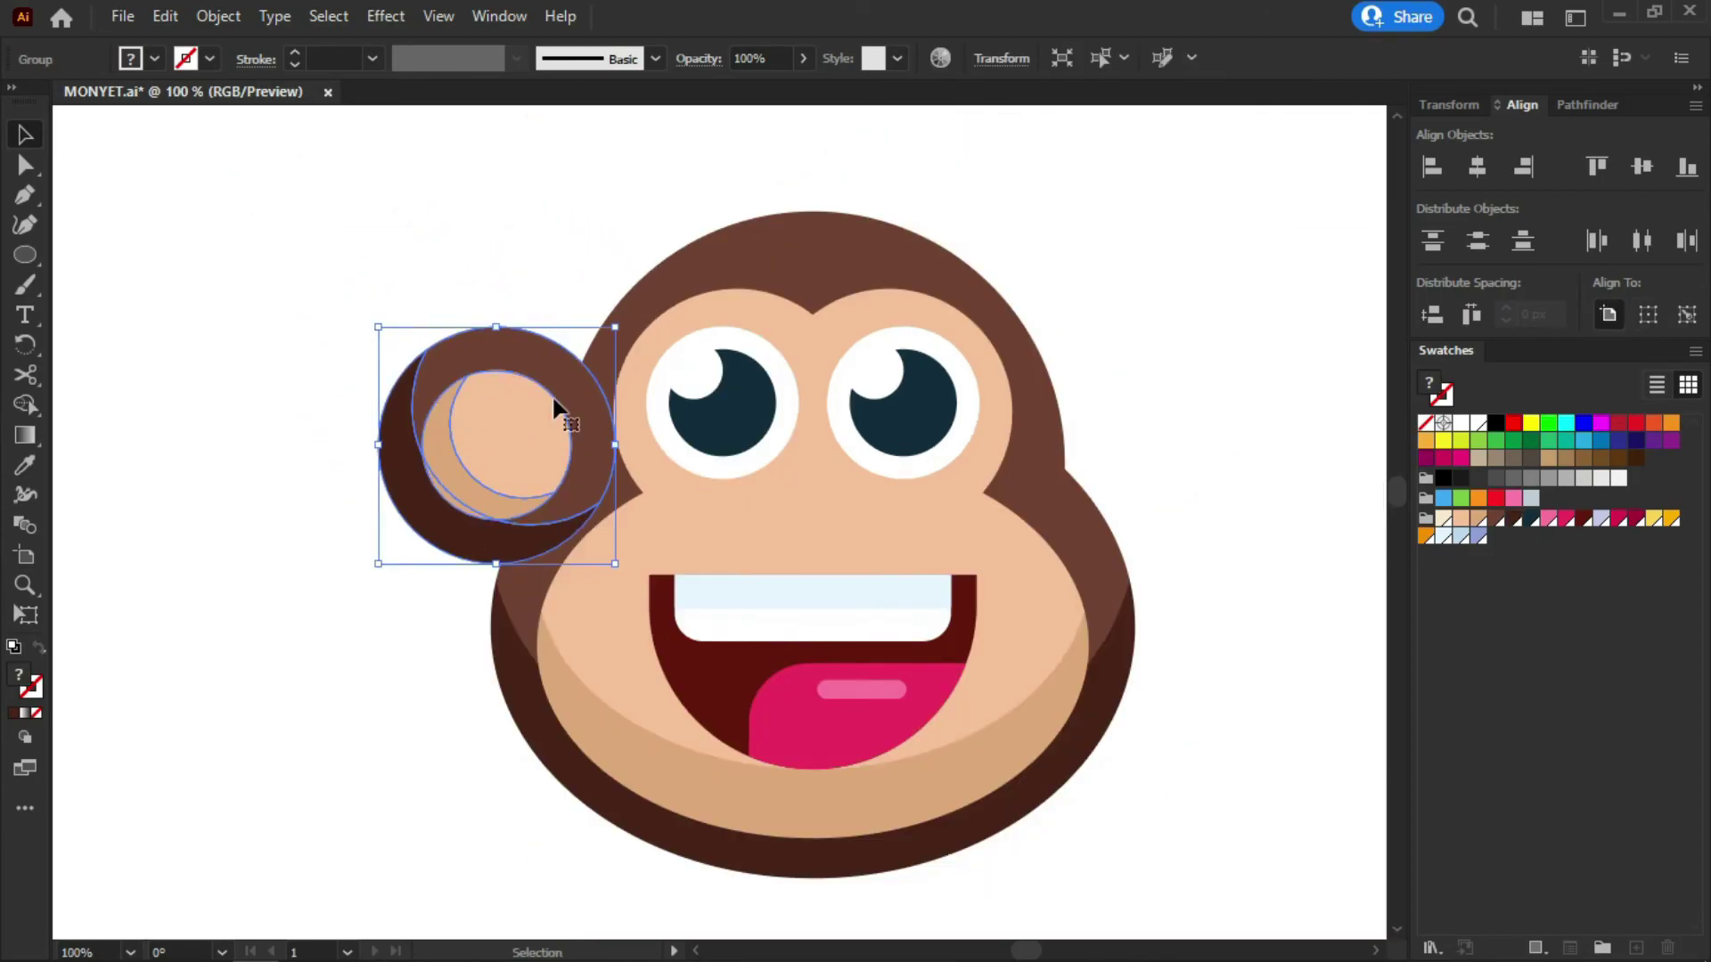
Nudge the ear group slightly up and send it to the back, behind the head
{"action": "left_click", "coordinate": [716, 253]}
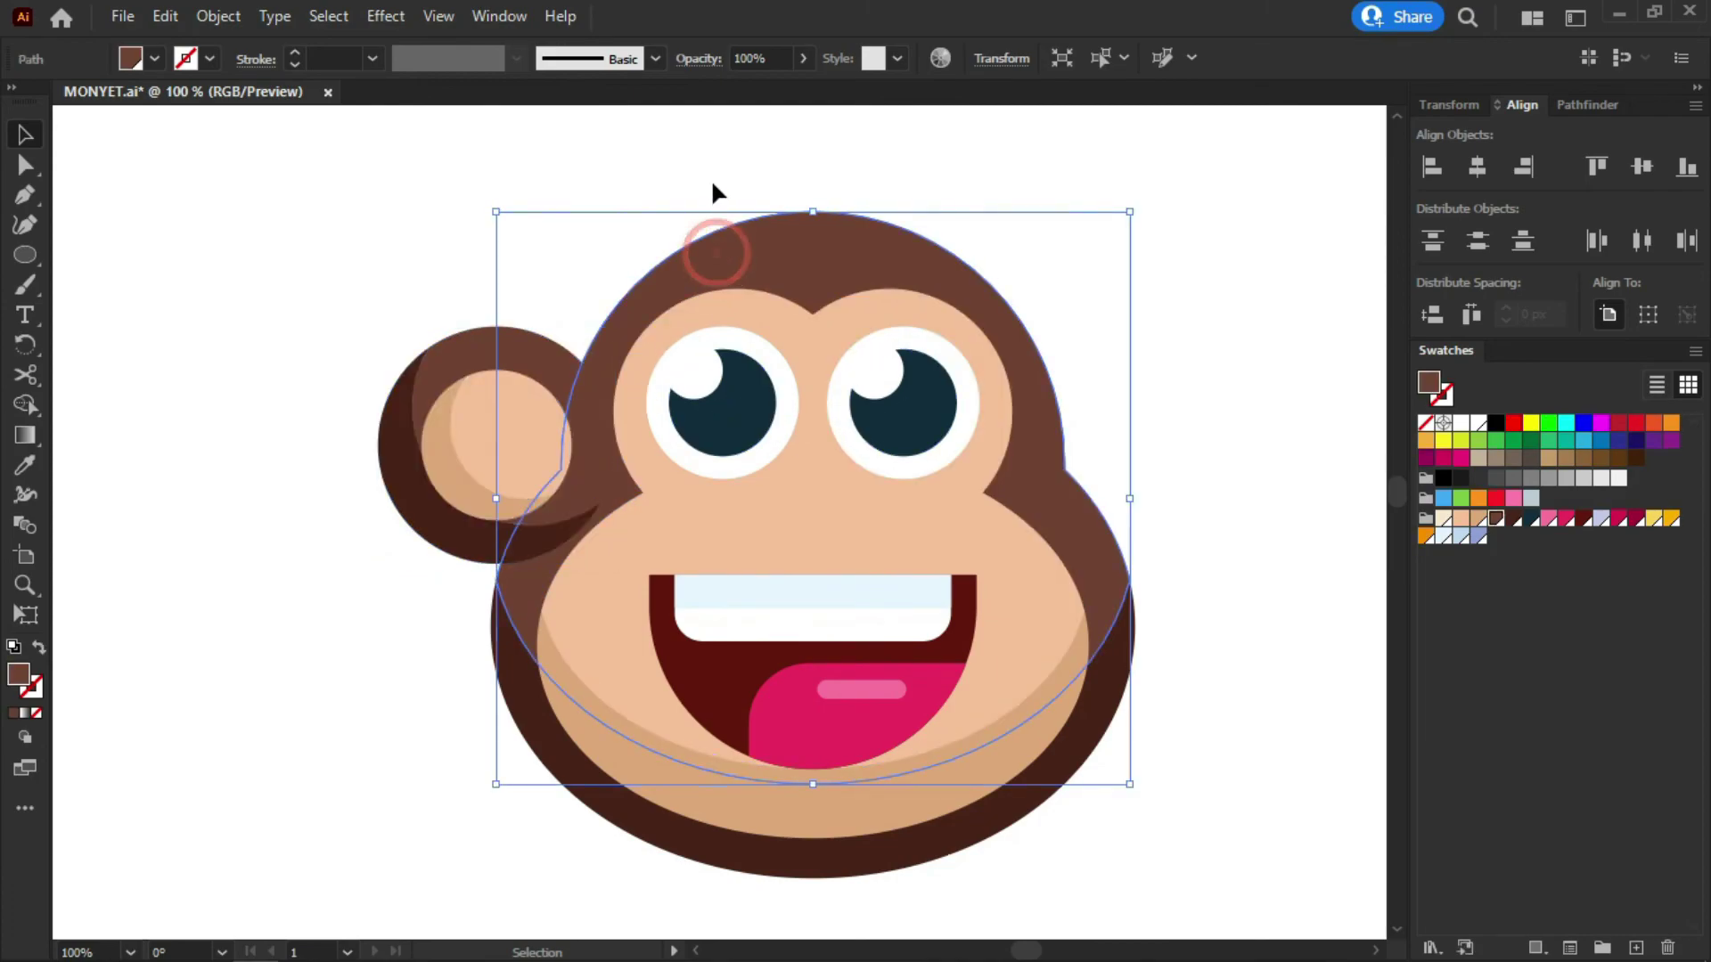
{"action": "left_click", "coordinate": [488, 430]}
{"action": "left_click_drag", "start_coordinate": [477, 447], "coordinate": [481, 439]}
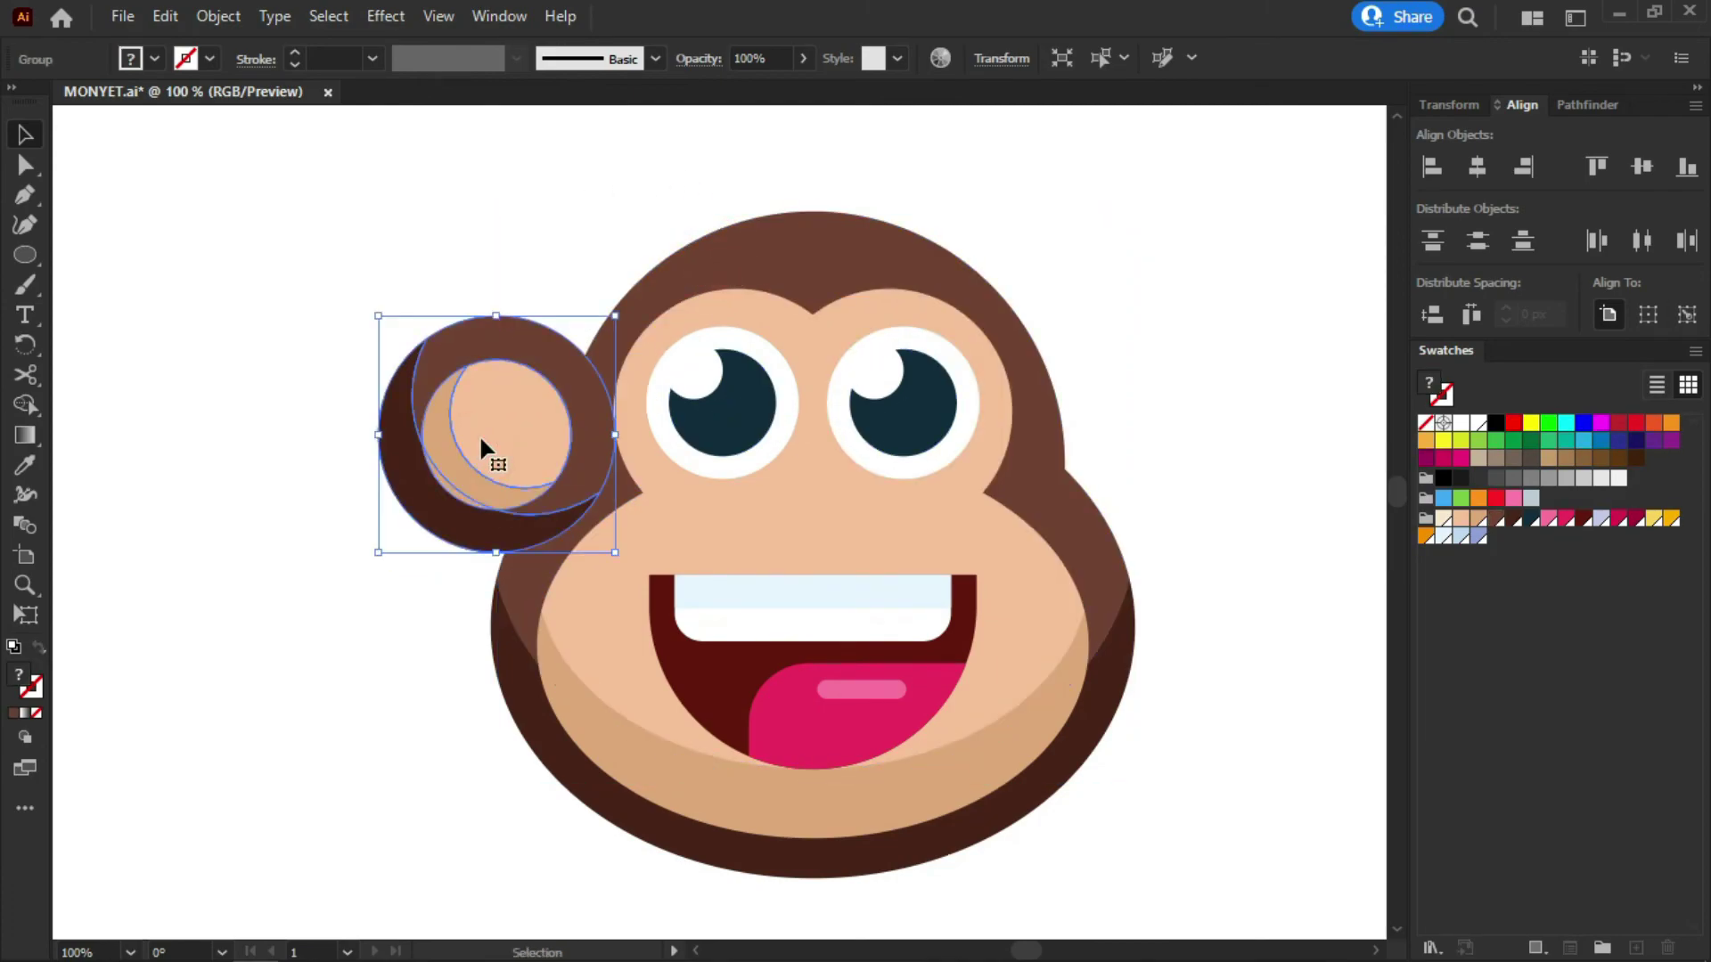
{"action": "right_click", "coordinate": [431, 389]}
{"action": "mouse_move", "coordinate": [575, 709]}
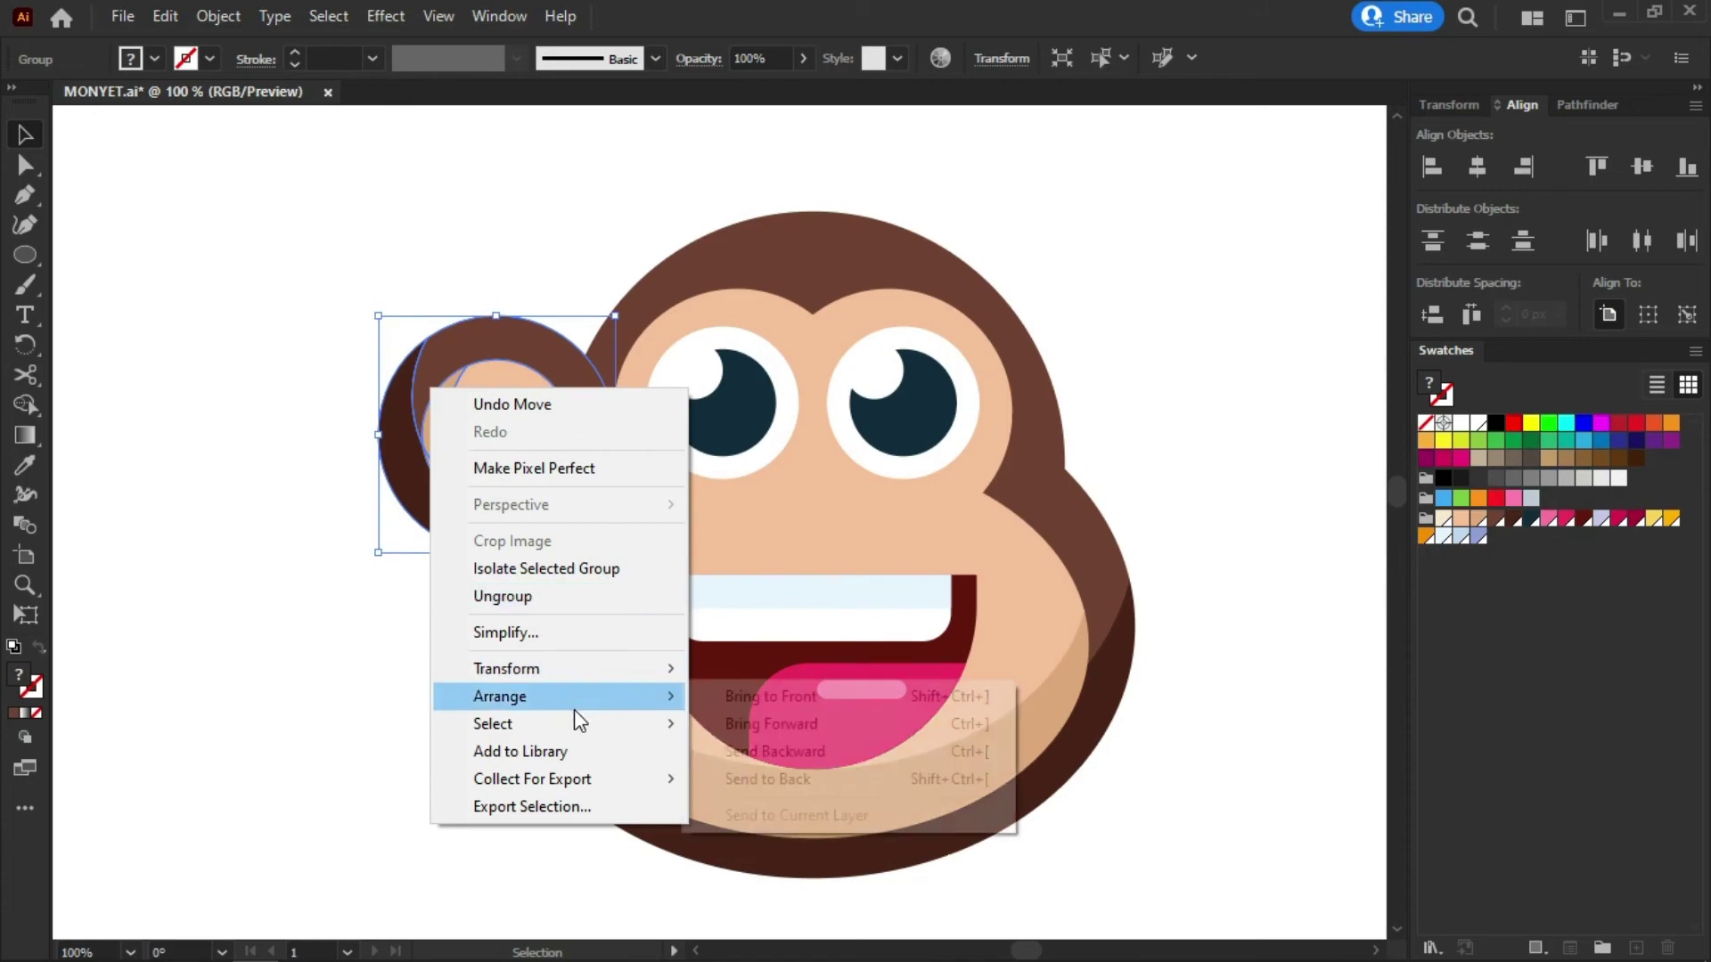
{"action": "left_click", "coordinate": [855, 781]}
{"action": "left_click", "coordinate": [339, 546]}
Move the ear group up and farther inward so its inner edge tucks behind the head at eye level
{"action": "left_click_drag", "start_coordinate": [445, 443], "coordinate": [499, 383]}
{"action": "left_click", "coordinate": [318, 251]}
{"action": "left_click_drag", "start_coordinate": [524, 313], "coordinate": [530, 313]}
{"action": "left_click", "coordinate": [550, 160]}
{"action": "scroll", "coordinate": [511, 250], "scroll_direction": "down", "scroll_amount": 1}
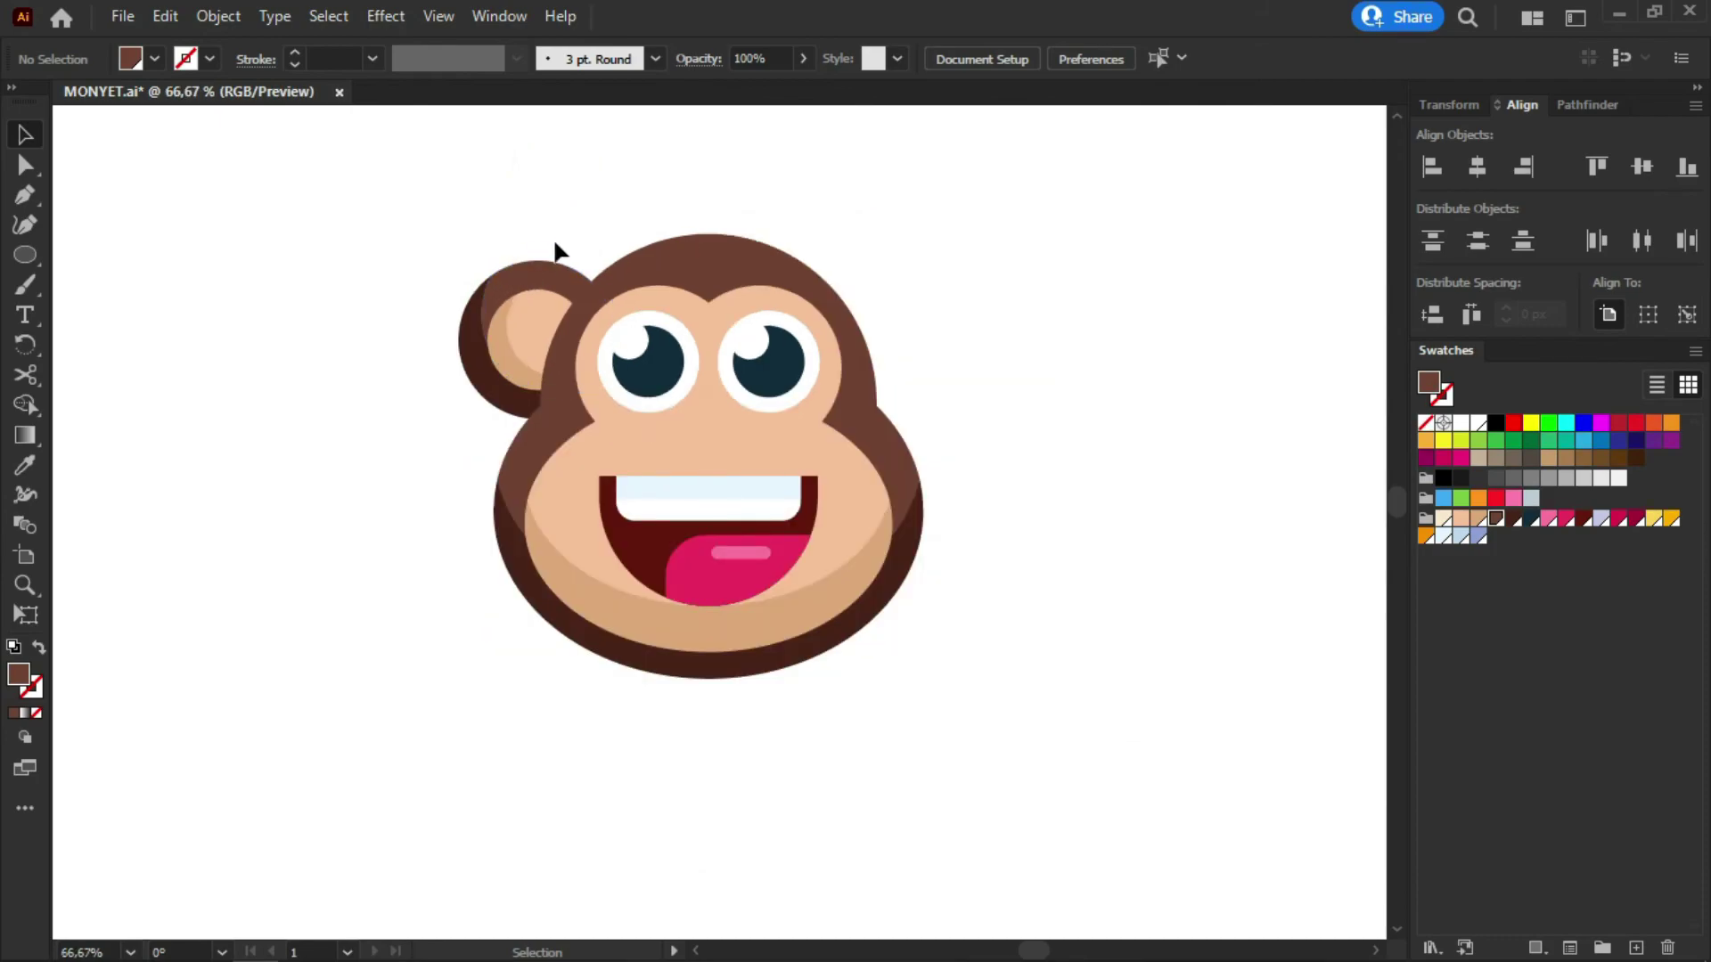
{"action": "scroll", "coordinate": [623, 228], "scroll_direction": "up", "scroll_amount": 1}
Reflect a copy of the ear across the vertical axis and move it straight across to the head's opposite side
{"action": "left_click", "coordinate": [458, 350]}
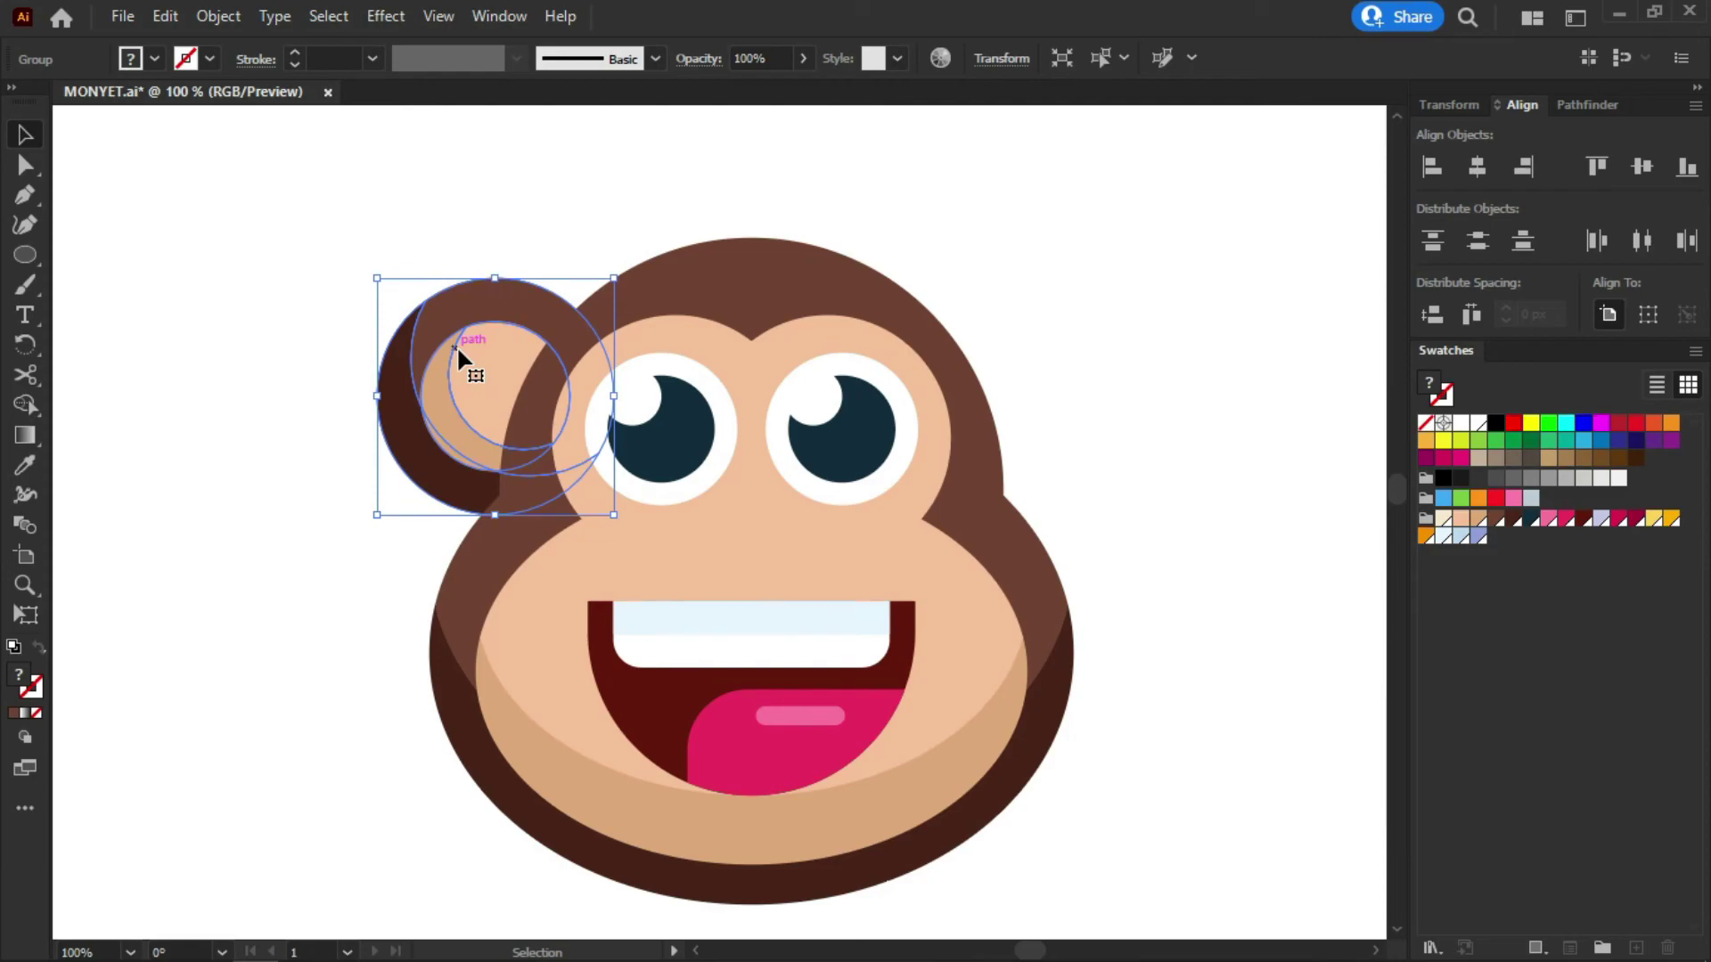
{"action": "right_click", "coordinate": [429, 372]}
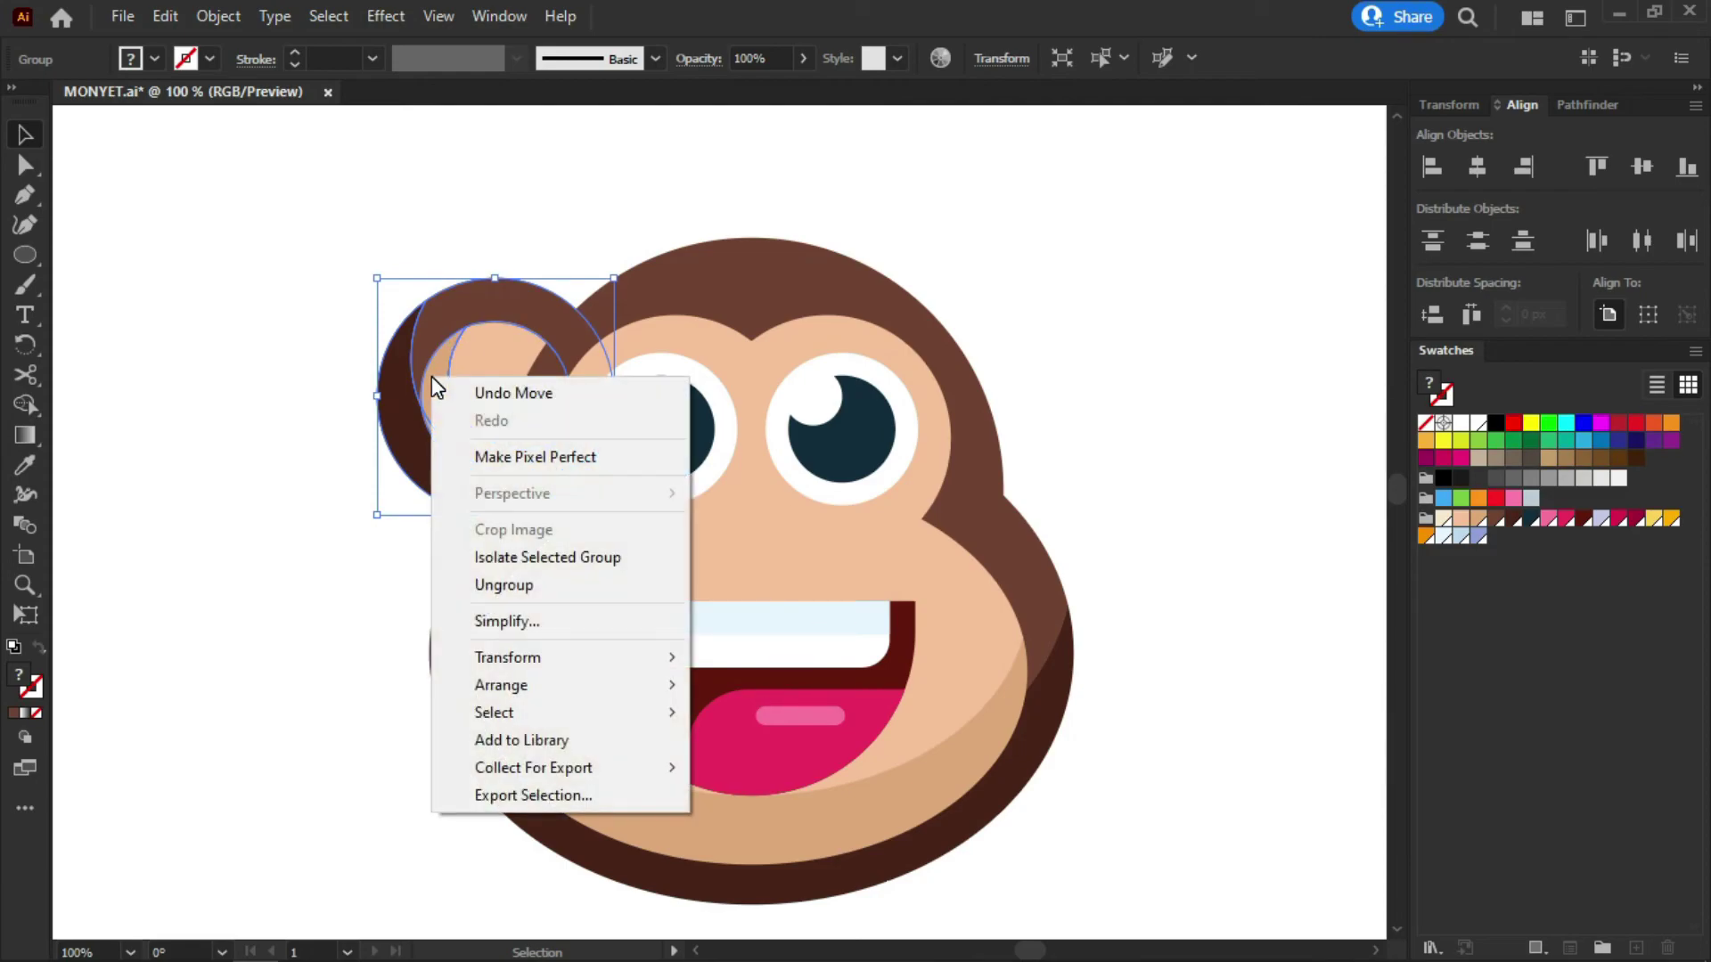
{"action": "mouse_move", "coordinate": [541, 664]}
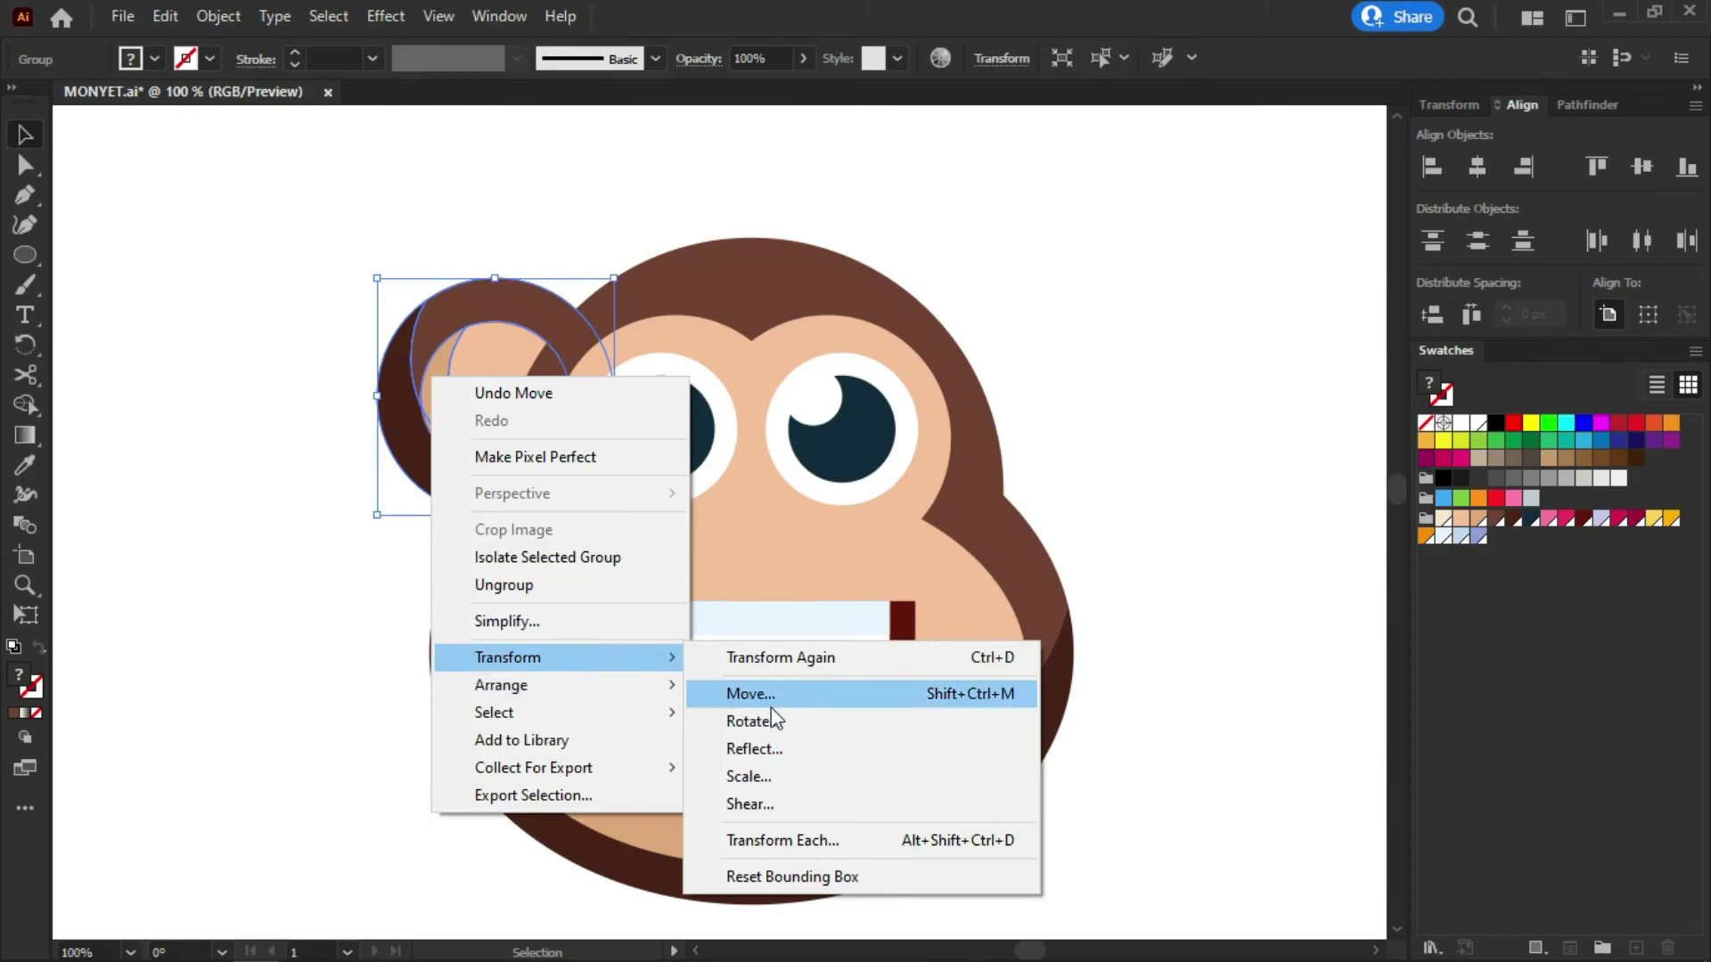
{"action": "left_click", "coordinate": [799, 748]}
{"action": "left_click_drag", "start_coordinate": [329, 323], "coordinate": [971, 292]}
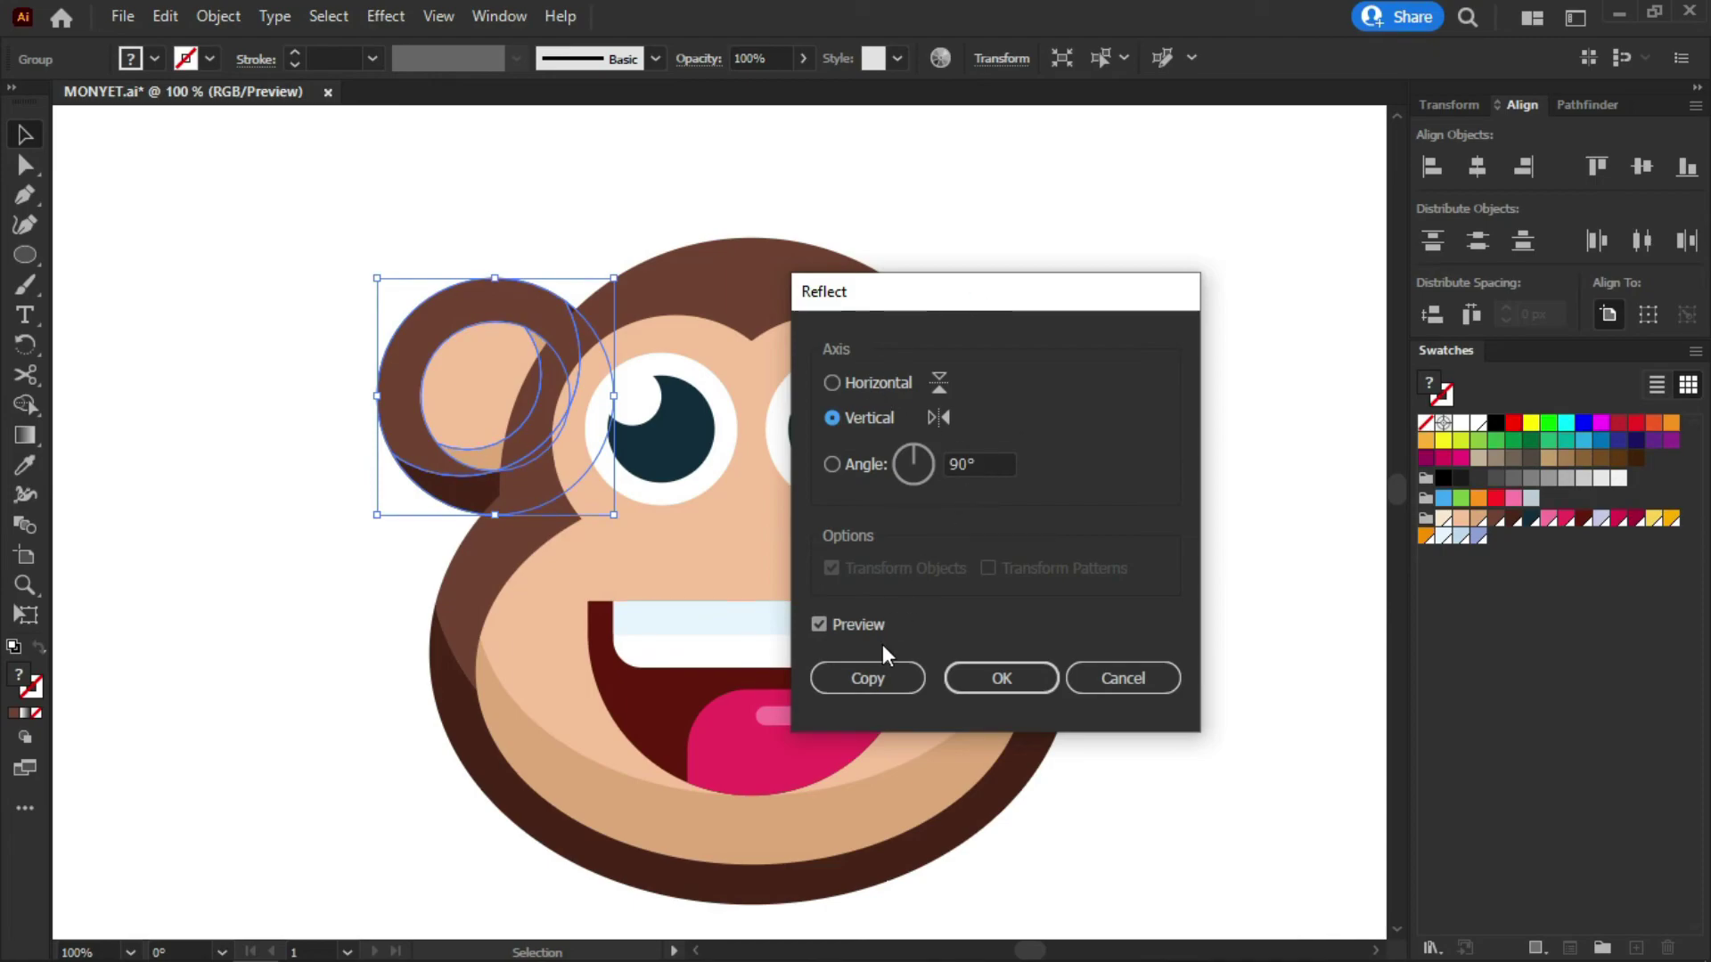
{"action": "left_click", "coordinate": [876, 670]}
{"action": "left_click_drag", "start_coordinate": [407, 383], "coordinate": [963, 403]}
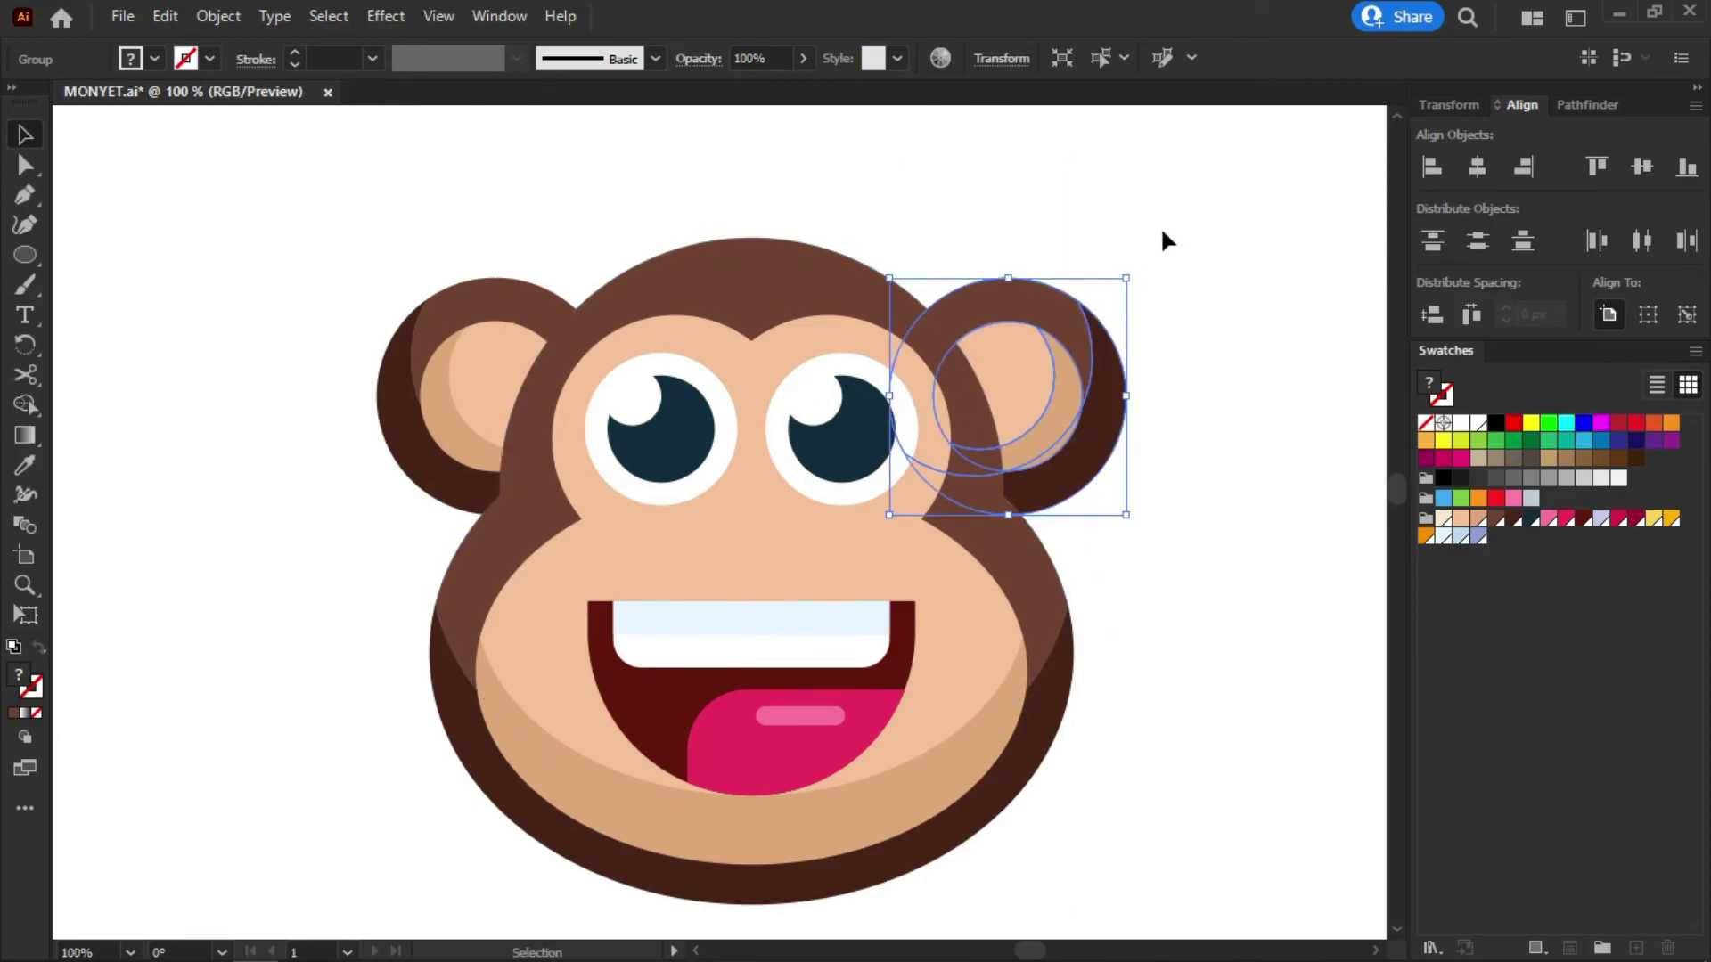
{"action": "left_click", "coordinate": [1173, 215]}
{"action": "key", "text": "ctrl+minus"}
{"action": "key", "text": "ctrl+plus"}
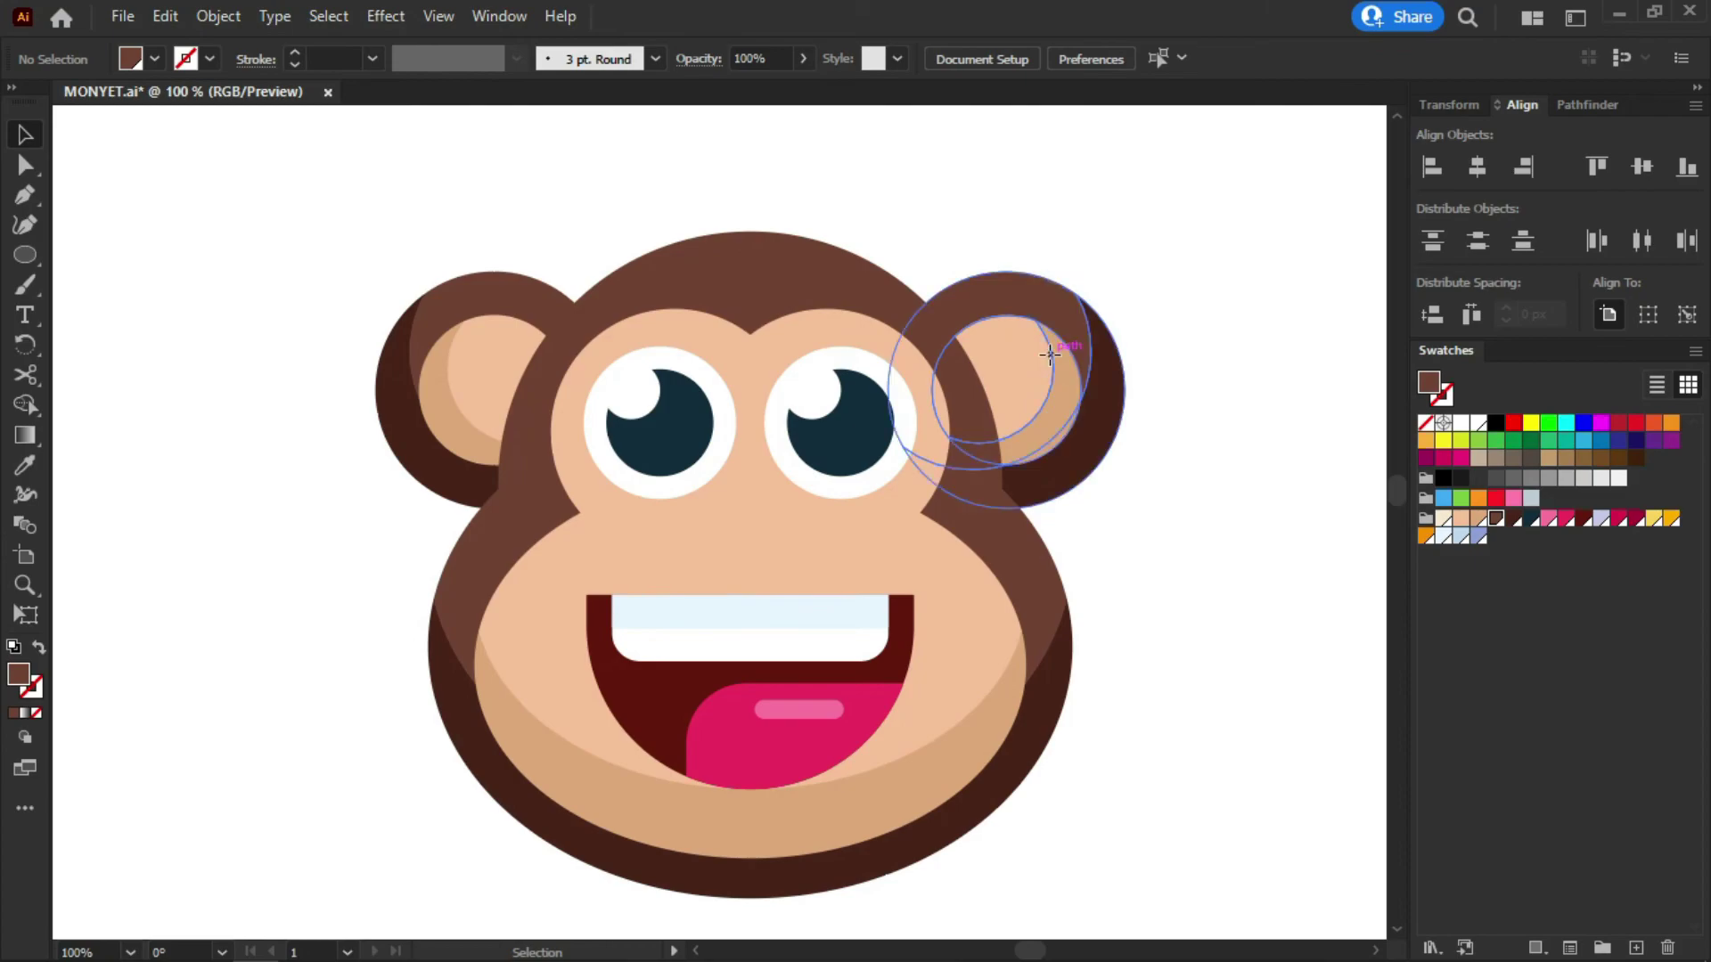
Select both ears and group them into one object
{"action": "left_click", "coordinate": [1050, 363]}
{"action": "left_click", "coordinate": [1073, 138]}
{"action": "left_click", "coordinate": [1038, 356]}
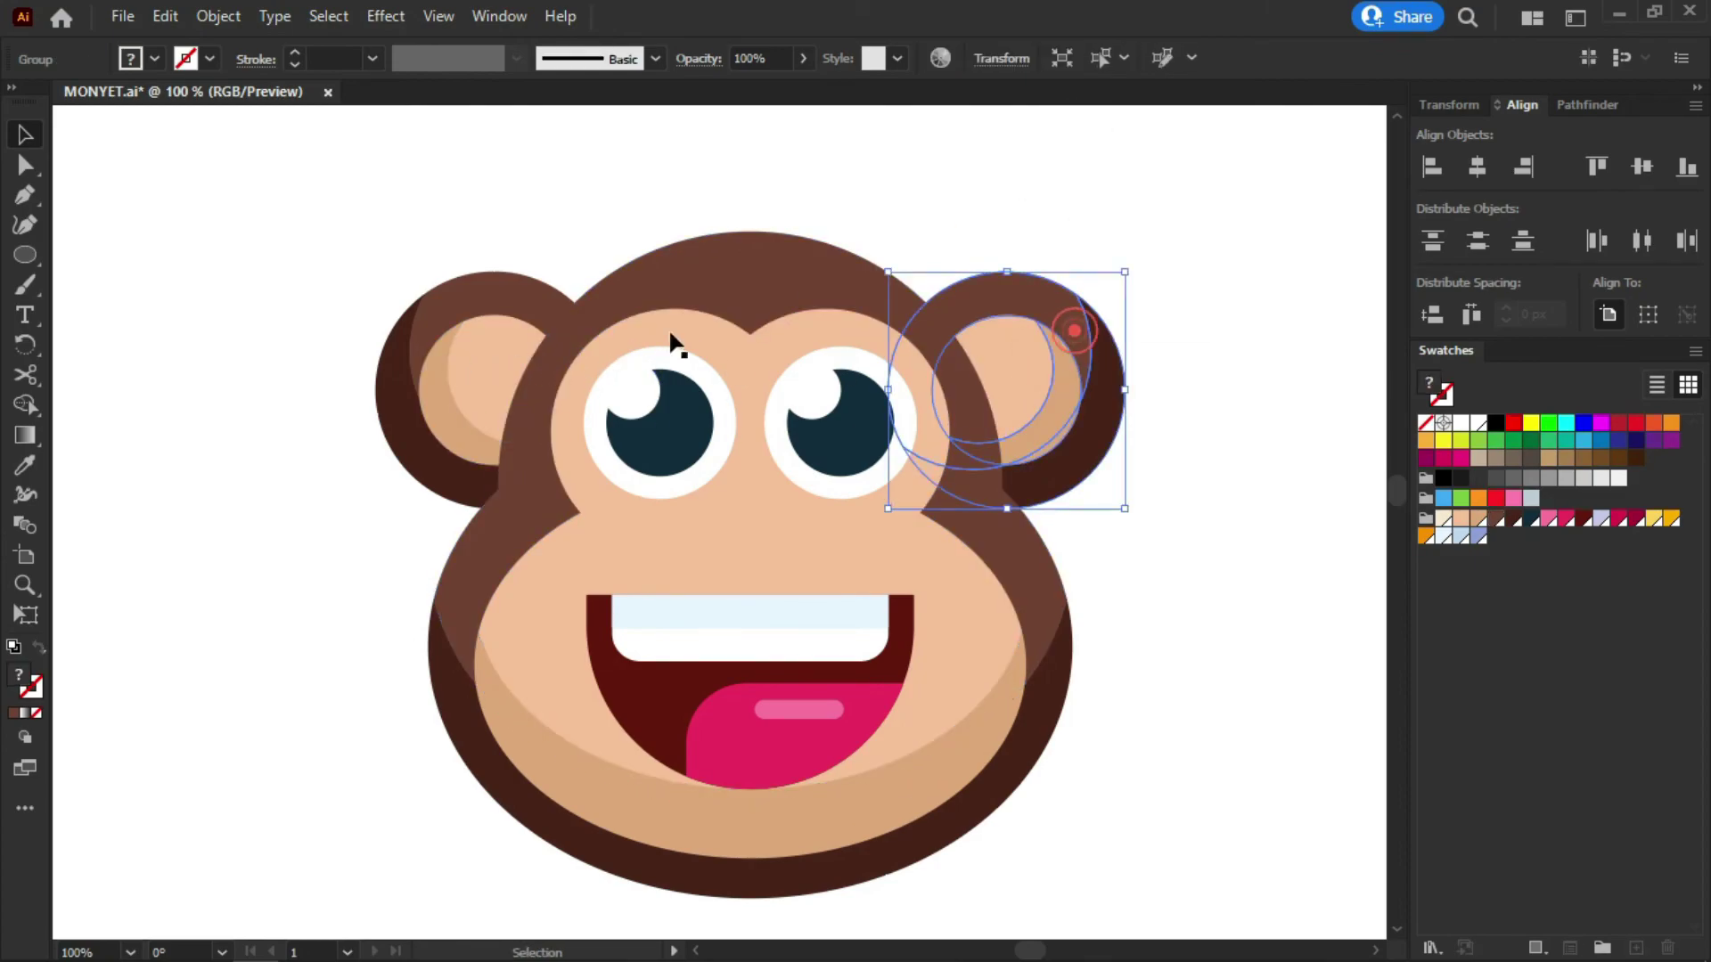
{"action": "left_click", "coordinate": [448, 347], "text": "shift"}
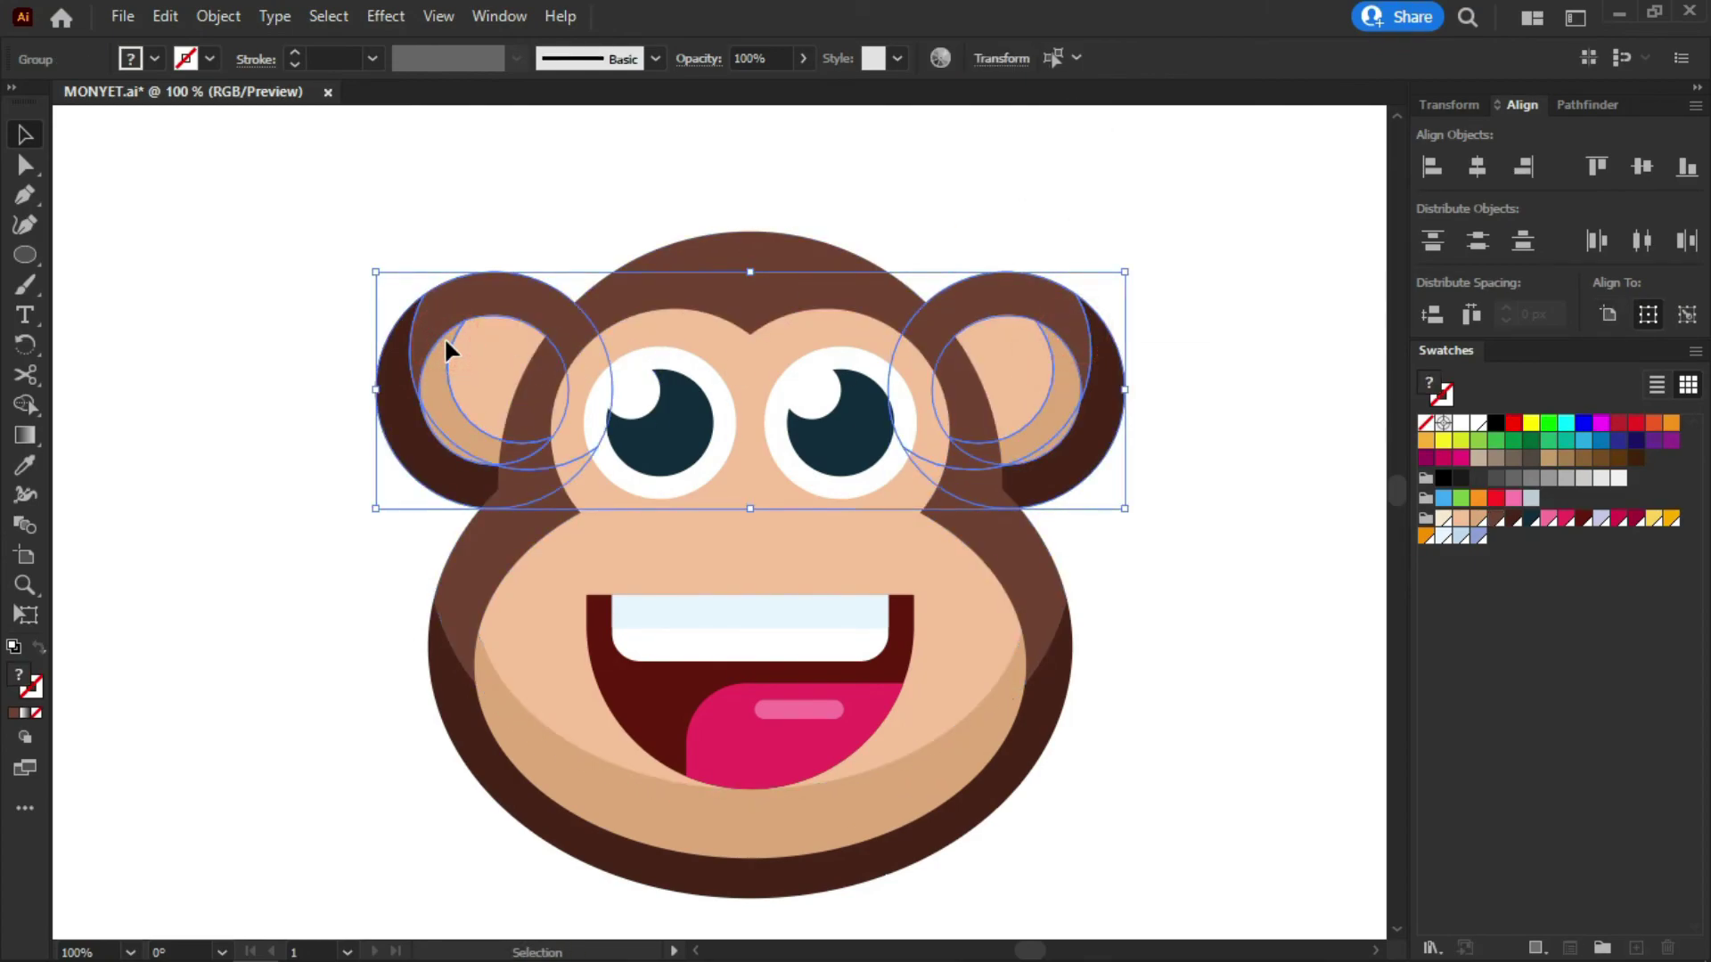
{"action": "left_click", "coordinate": [448, 338]}
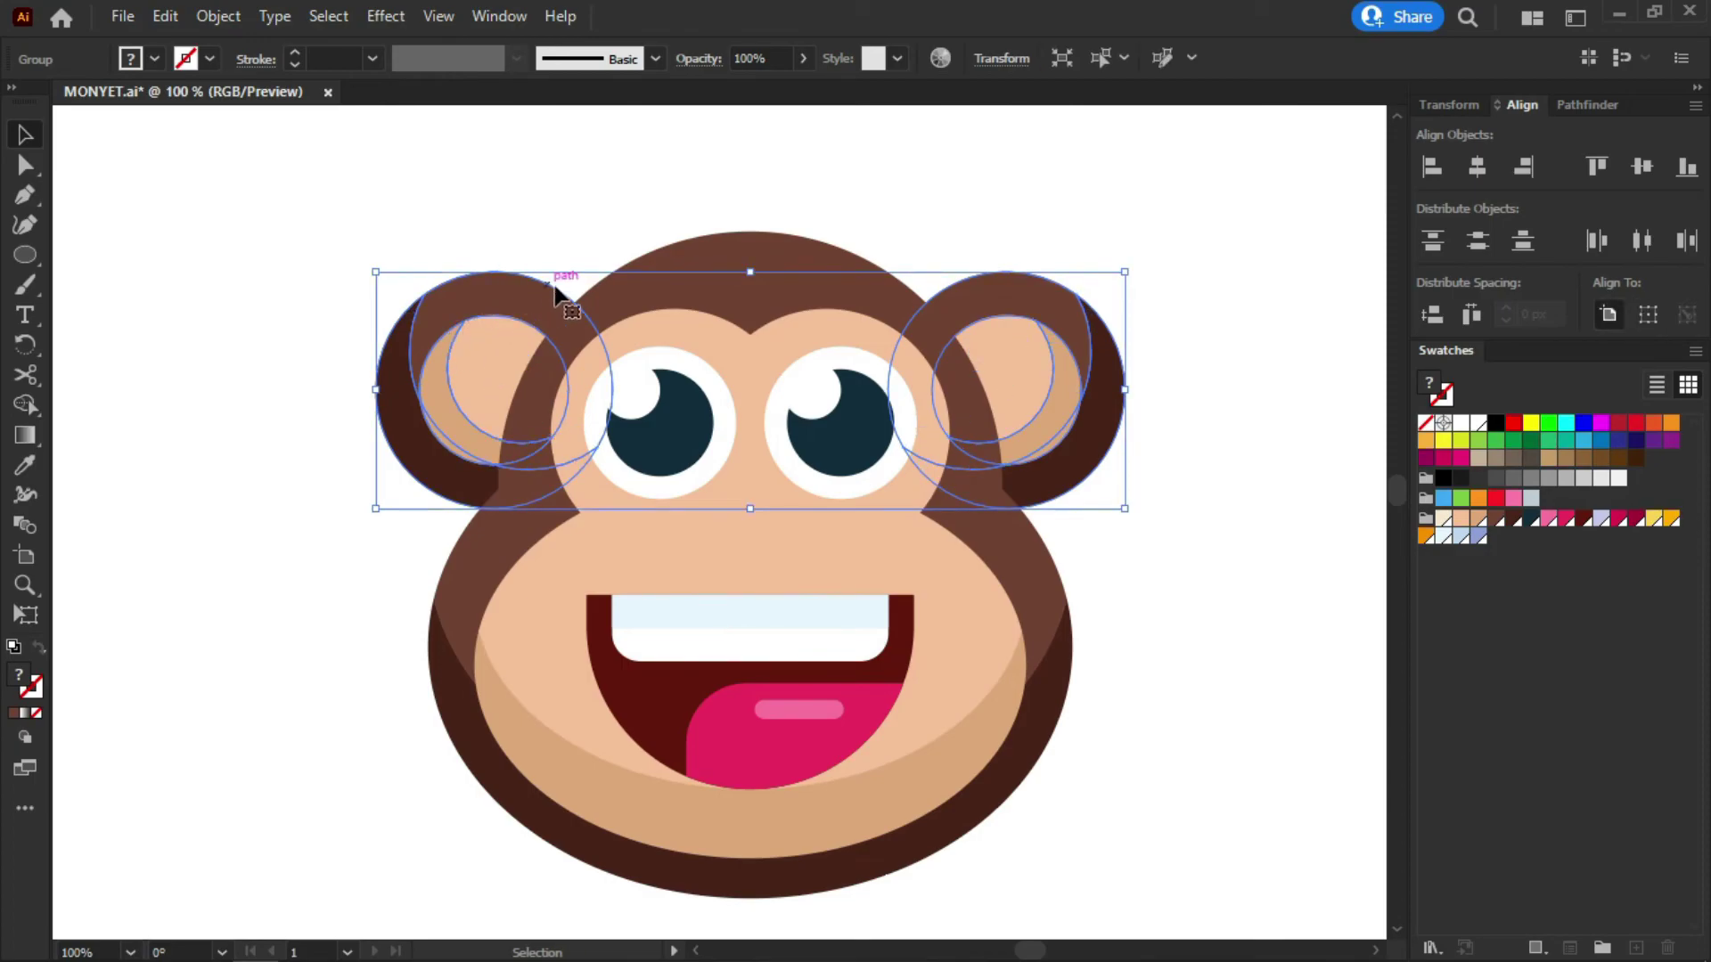
Align the grouped ears and all the head and face shapes to a common horizontal center
{"action": "left_click_drag", "start_coordinate": [336, 214], "coordinate": [1174, 751]}
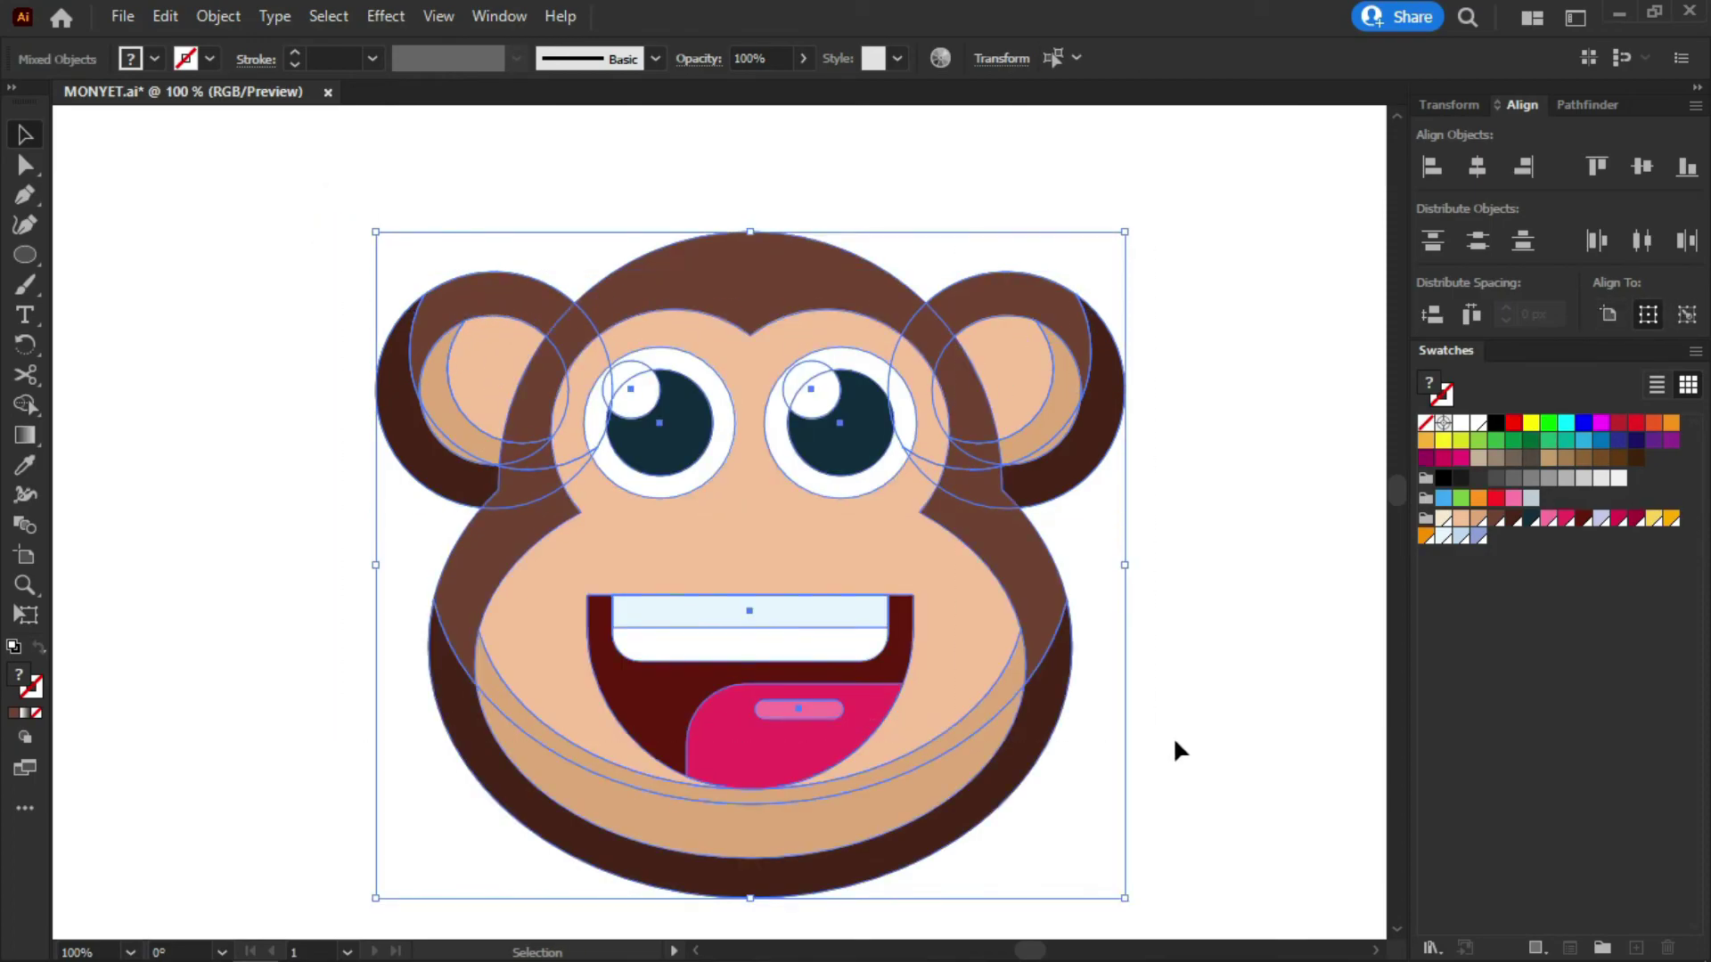
{"action": "left_click", "coordinate": [1478, 169]}
{"action": "left_click", "coordinate": [1187, 295]}
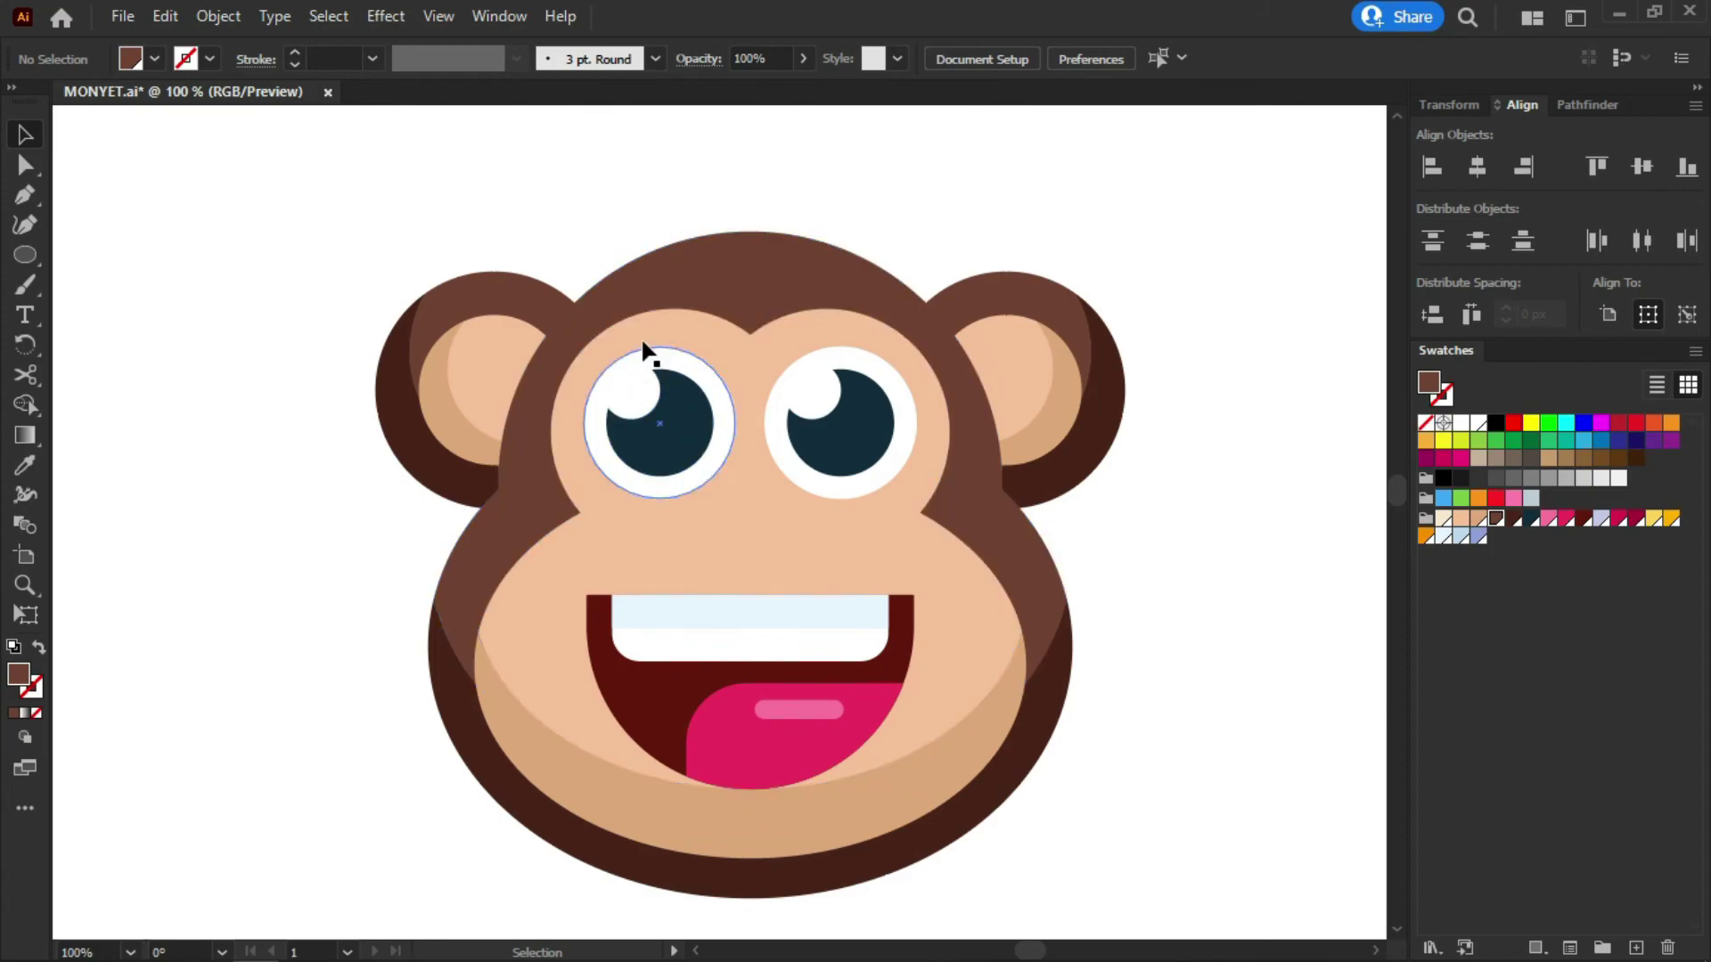
Move the grouped ears slightly straight down so they sit lower beside the eyes
{"action": "scroll", "coordinate": [643, 347], "scroll_direction": "down", "scroll_amount": 1}
{"action": "scroll", "coordinate": [673, 334], "scroll_direction": "down", "scroll_amount": 1}
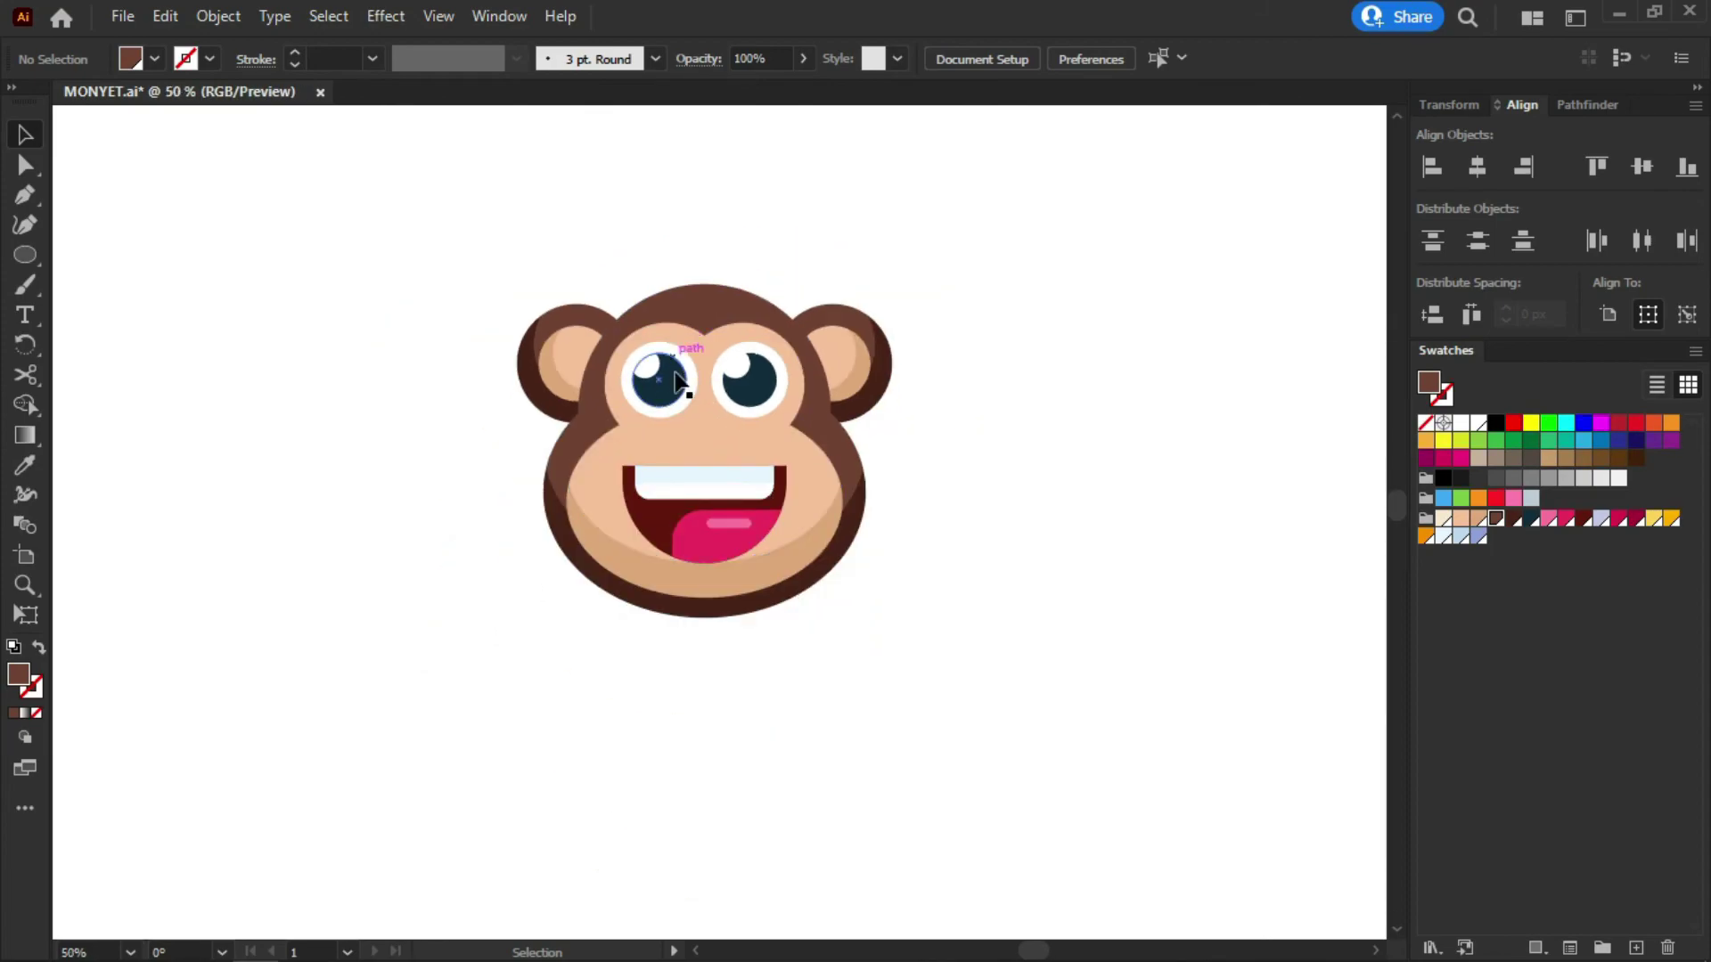
{"action": "scroll", "coordinate": [660, 306], "scroll_direction": "down", "scroll_amount": 1}
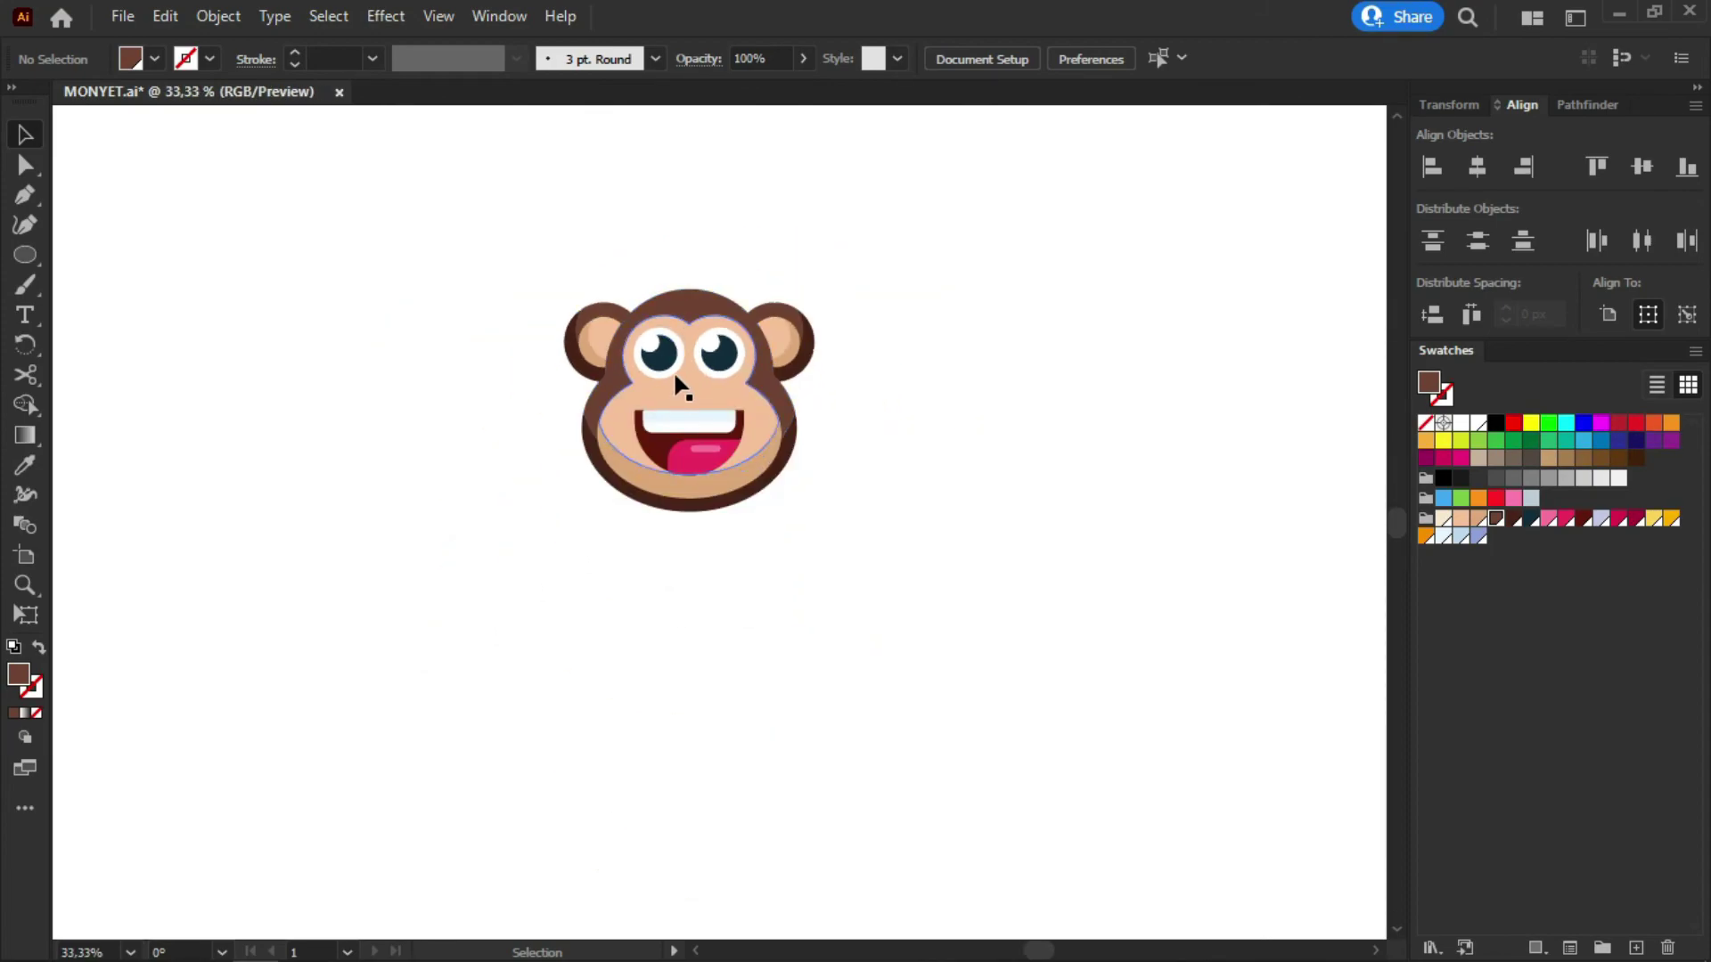
{"action": "scroll", "coordinate": [686, 291], "scroll_direction": "up", "scroll_amount": 1}
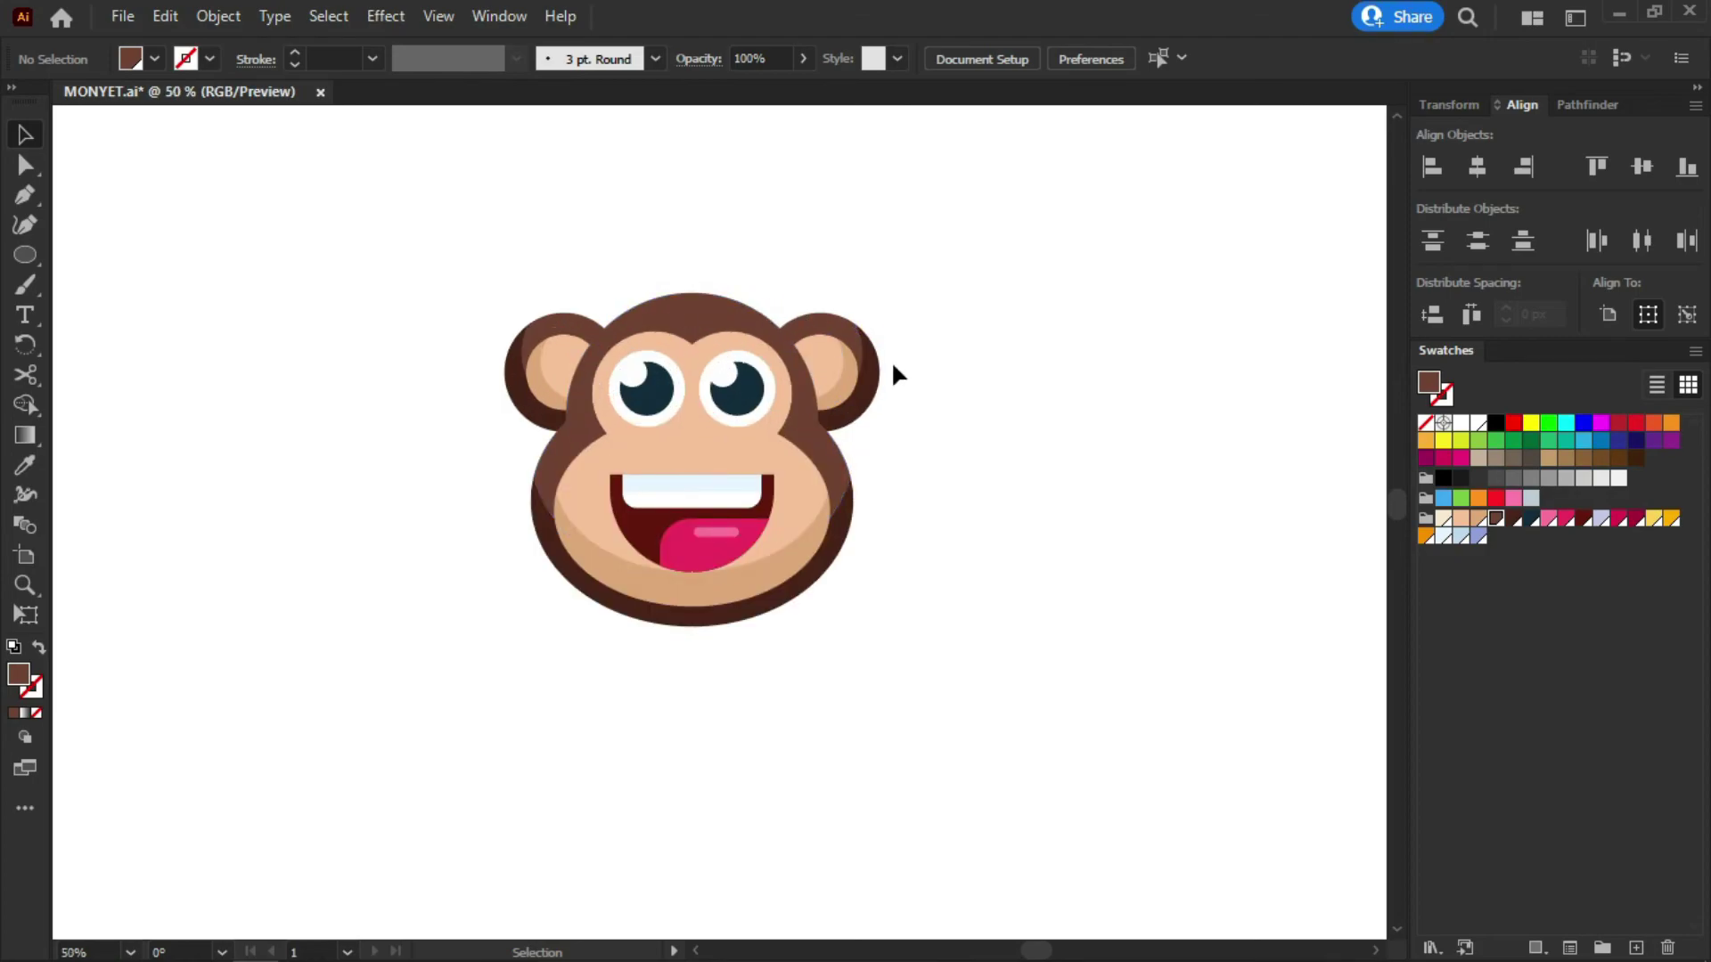
{"action": "left_click", "coordinate": [575, 378]}
{"action": "left_click_drag", "start_coordinate": [838, 369], "coordinate": [831, 373]}
{"action": "left_click", "coordinate": [842, 244]}
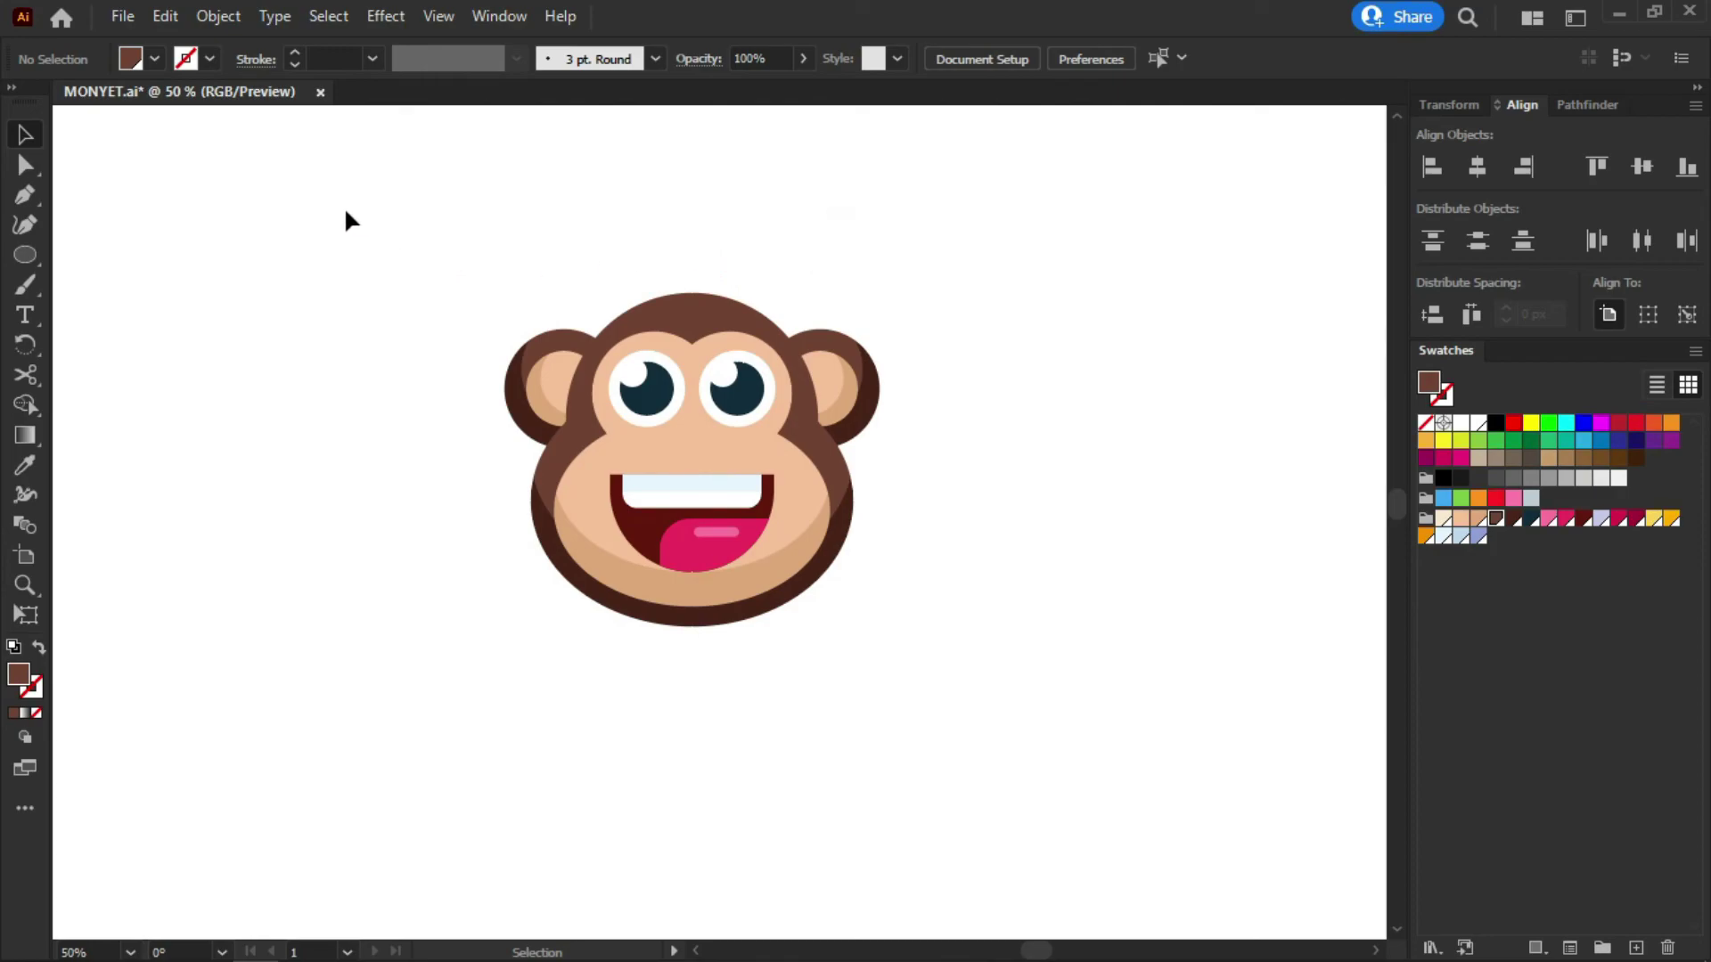
{"action": "left_click_drag", "start_coordinate": [346, 214], "coordinate": [1059, 748]}
{"action": "key", "text": "a"}
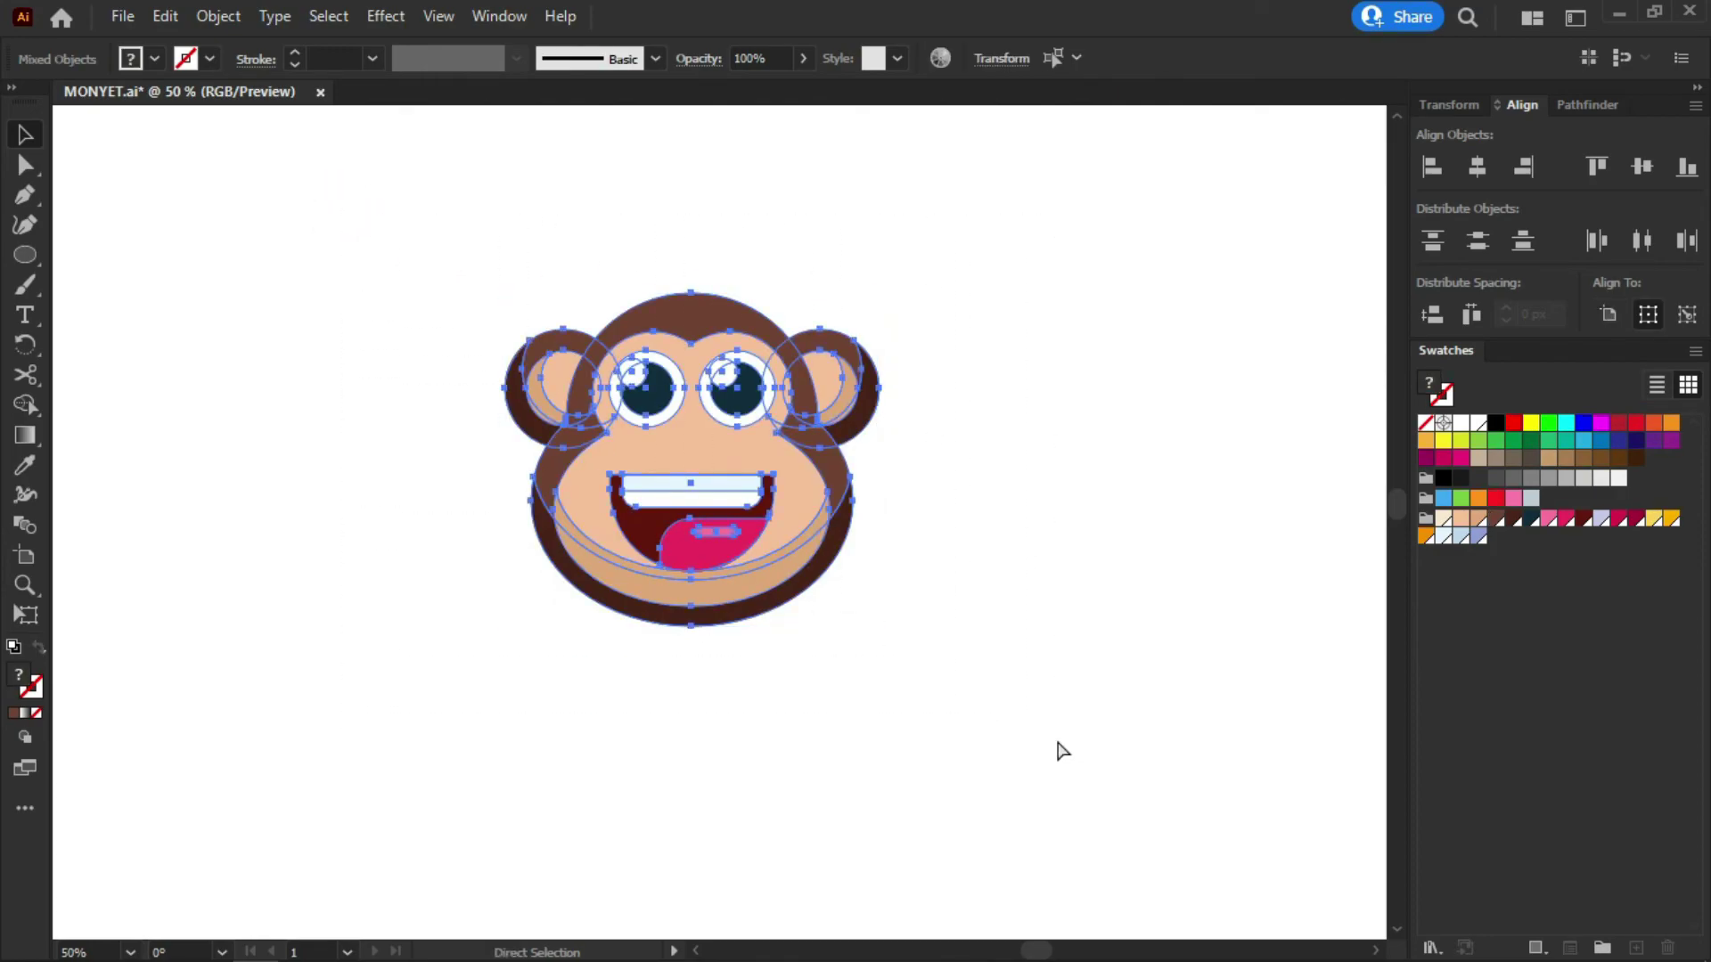
{"action": "key", "text": "v"}
{"action": "left_click", "coordinate": [1016, 554]}
{"action": "left_click_drag", "start_coordinate": [717, 575], "coordinate": [714, 433]}
{"action": "left_click", "coordinate": [1000, 407]}
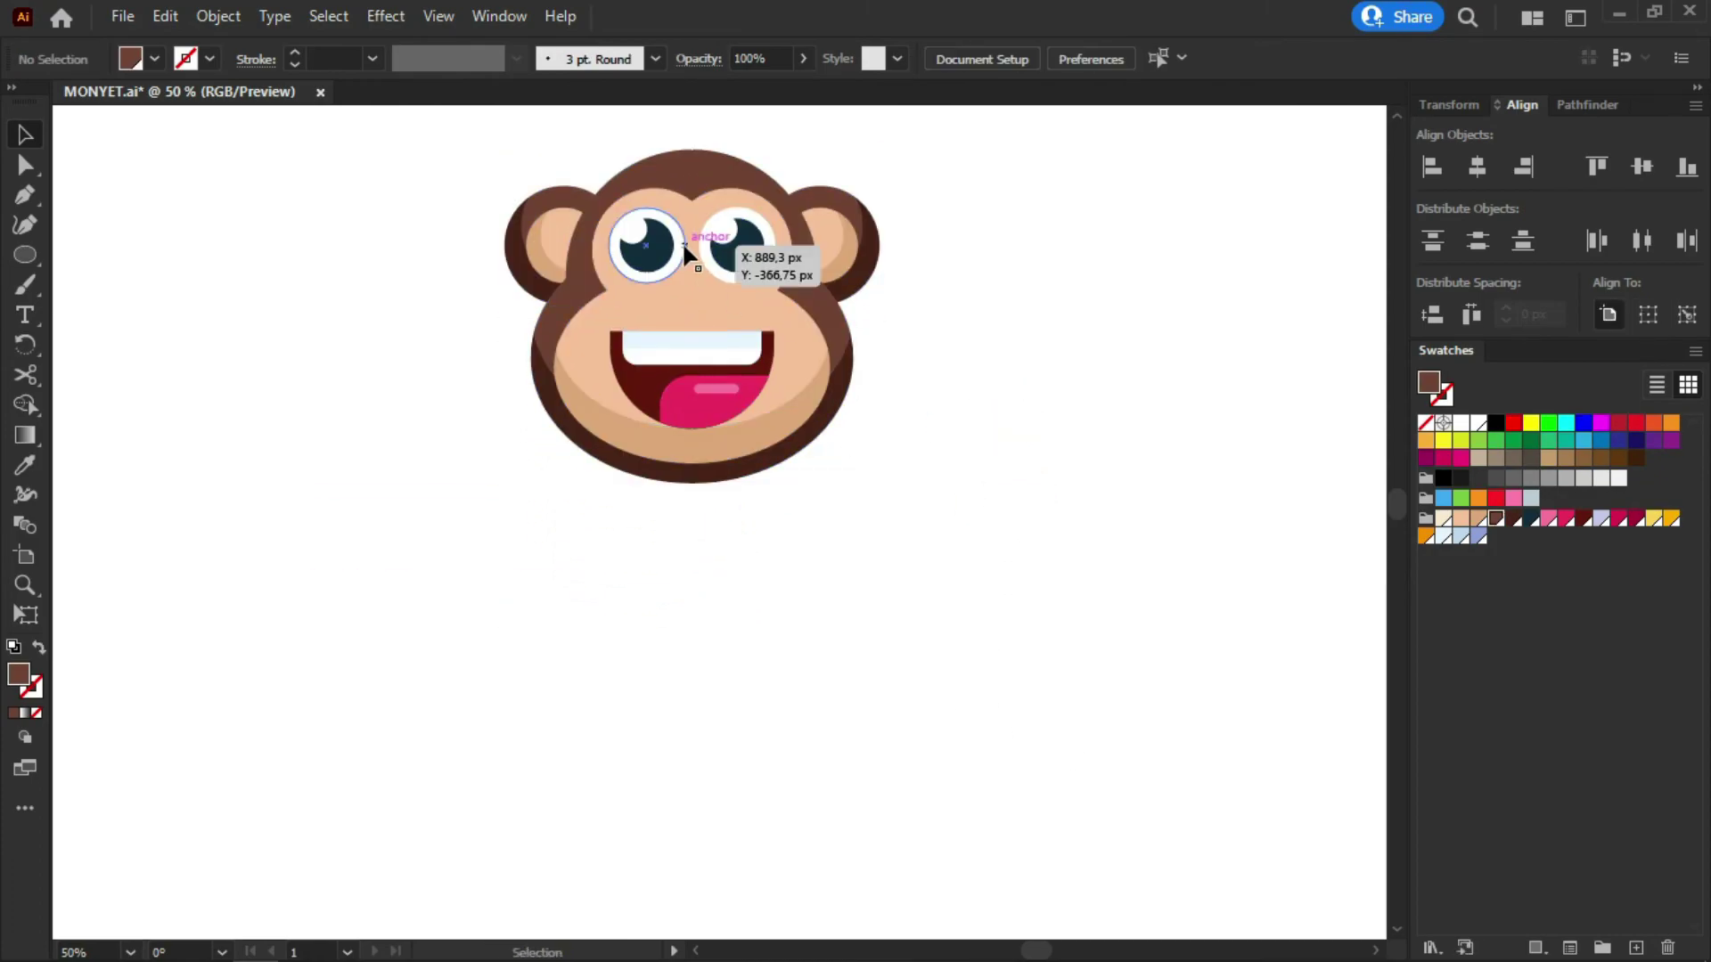
{"action": "scroll", "coordinate": [682, 242], "scroll_direction": "down", "scroll_amount": 2}
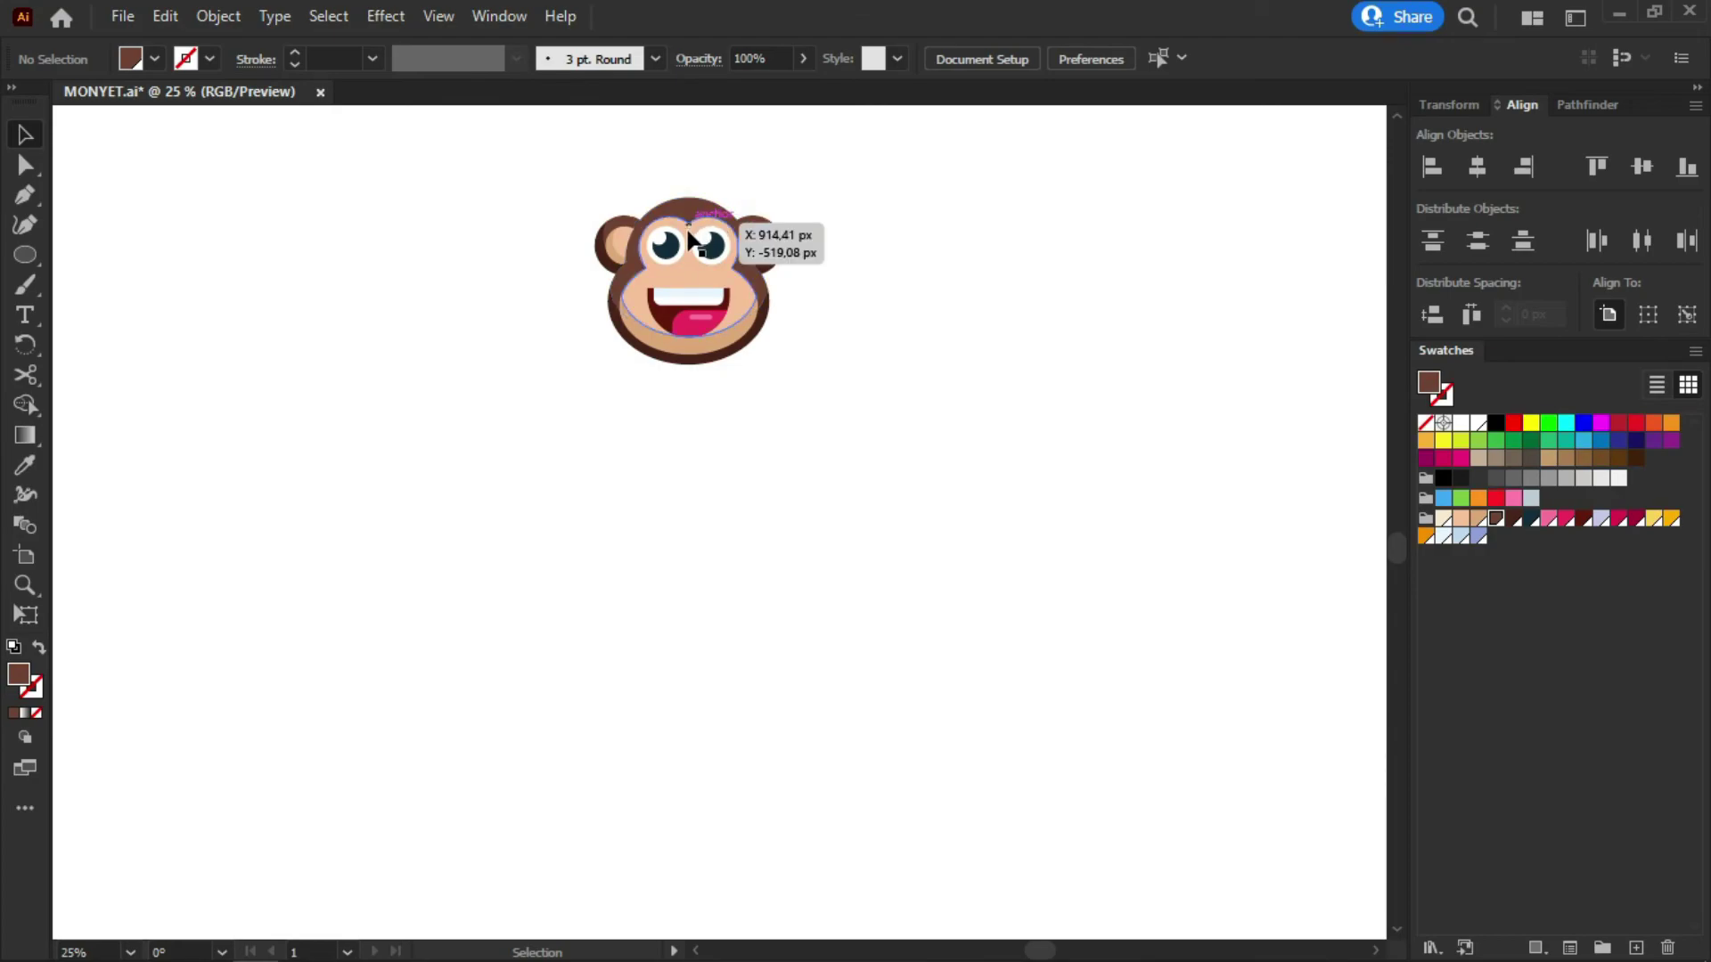
{"action": "scroll", "coordinate": [685, 236], "scroll_direction": "up", "scroll_amount": 2}
{"action": "scroll", "coordinate": [710, 513], "scroll_direction": "up", "scroll_amount": 1}
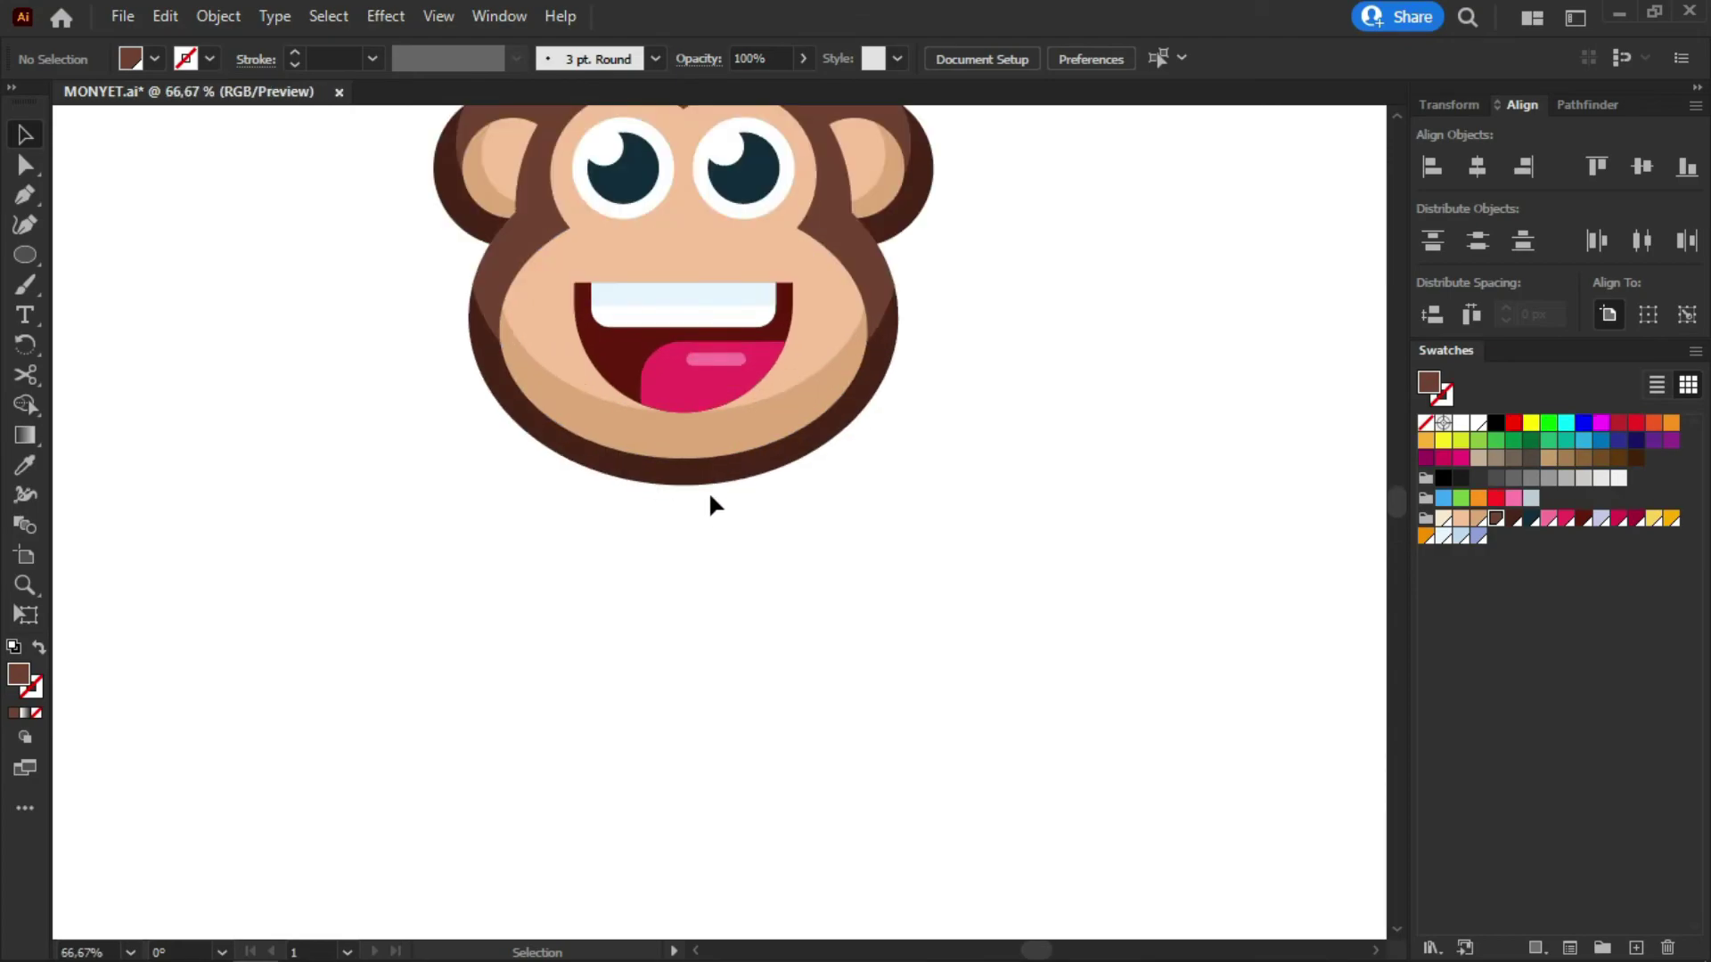
{"action": "scroll", "coordinate": [704, 463], "scroll_direction": "down", "scroll_amount": 1}
{"action": "scroll", "coordinate": [676, 506], "scroll_direction": "up", "scroll_amount": 1}
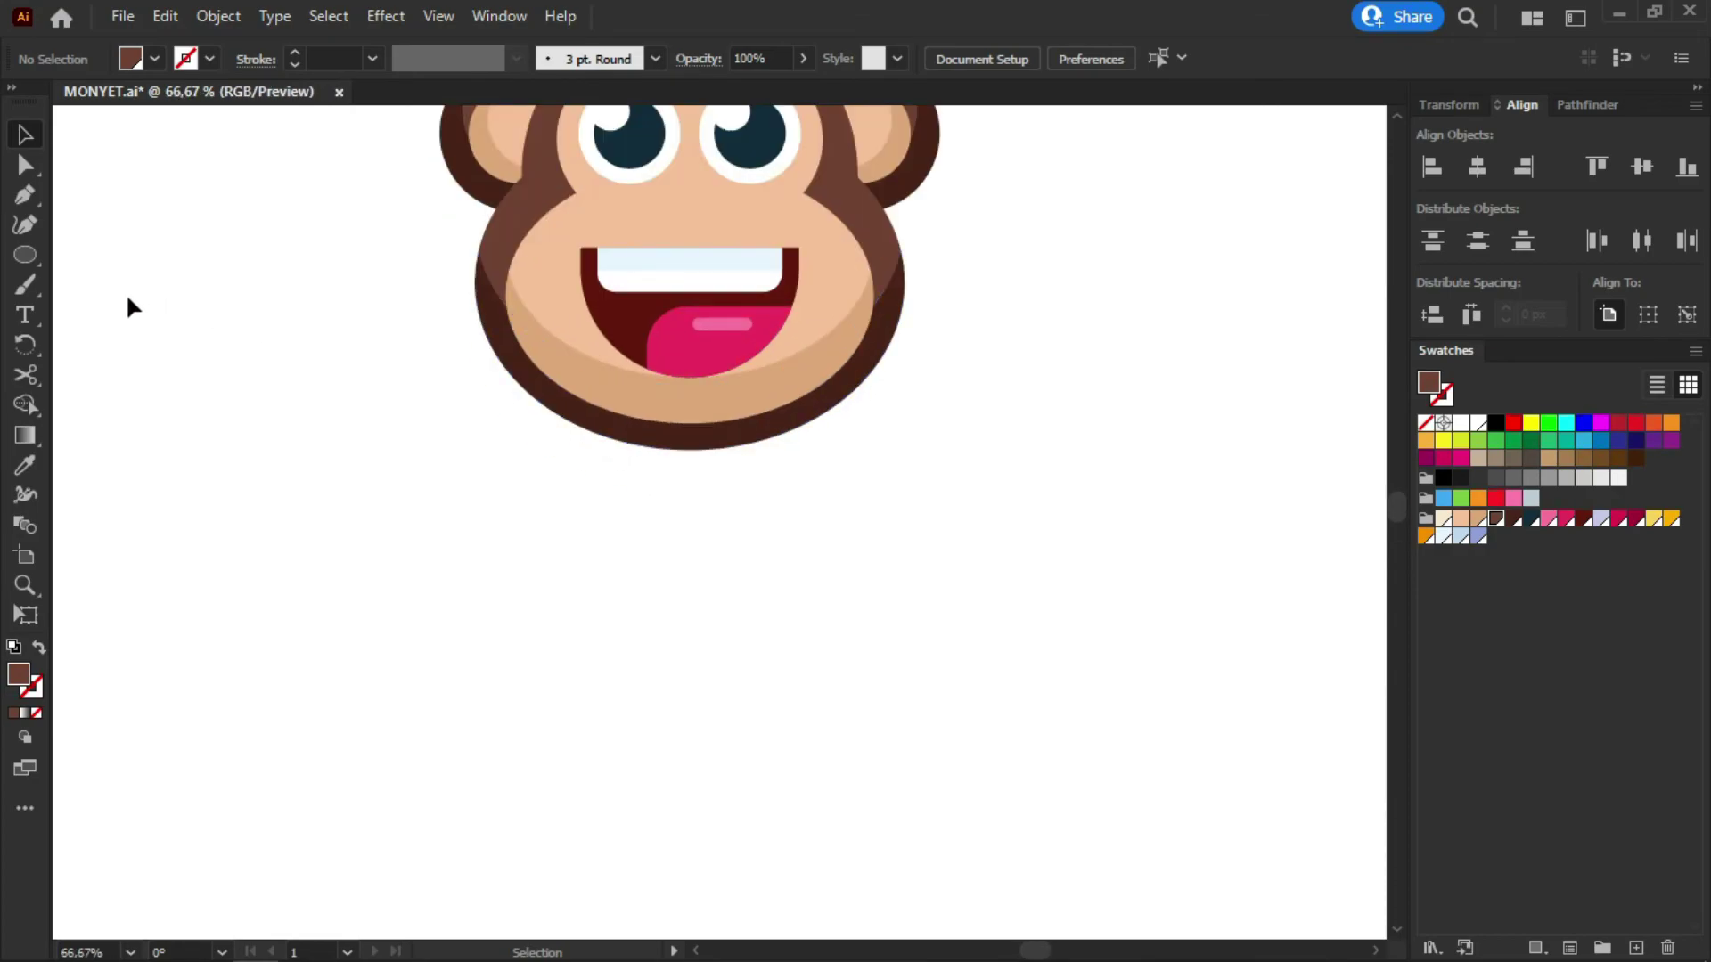
Draw a brown rectangle for the neck and body overlapping the chin, and send it behind the head
{"action": "left_click", "coordinate": [24, 257]}
{"action": "left_click", "coordinate": [107, 252]}
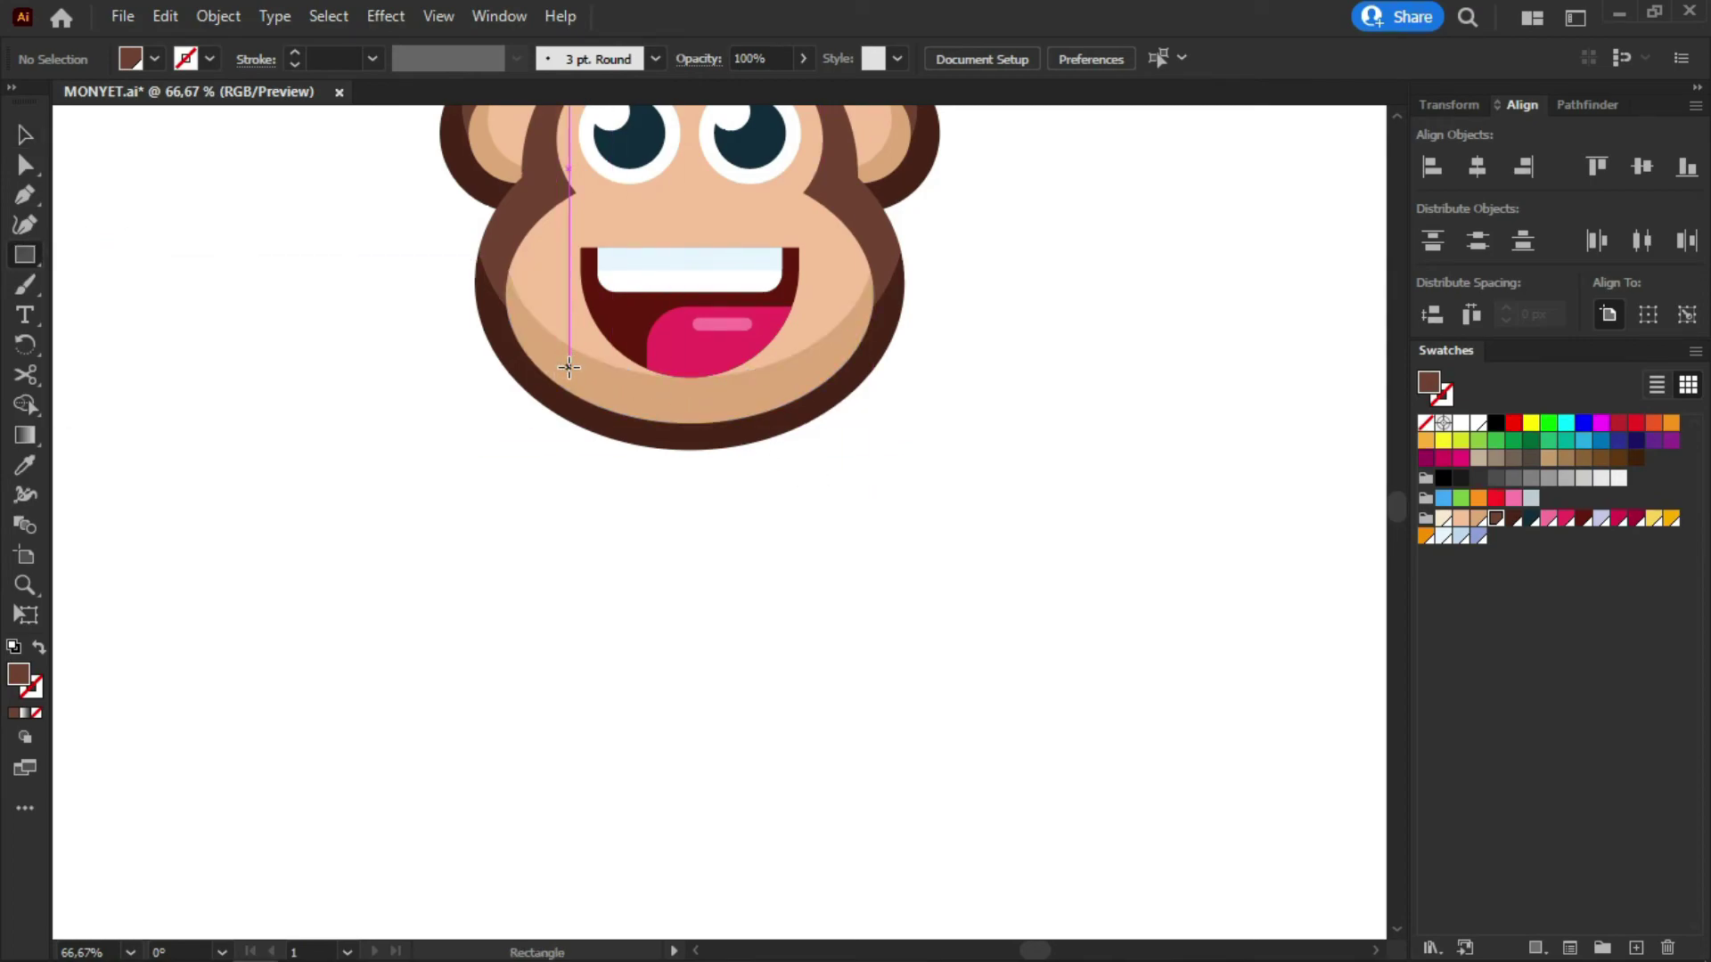
{"action": "key", "text": "v"}
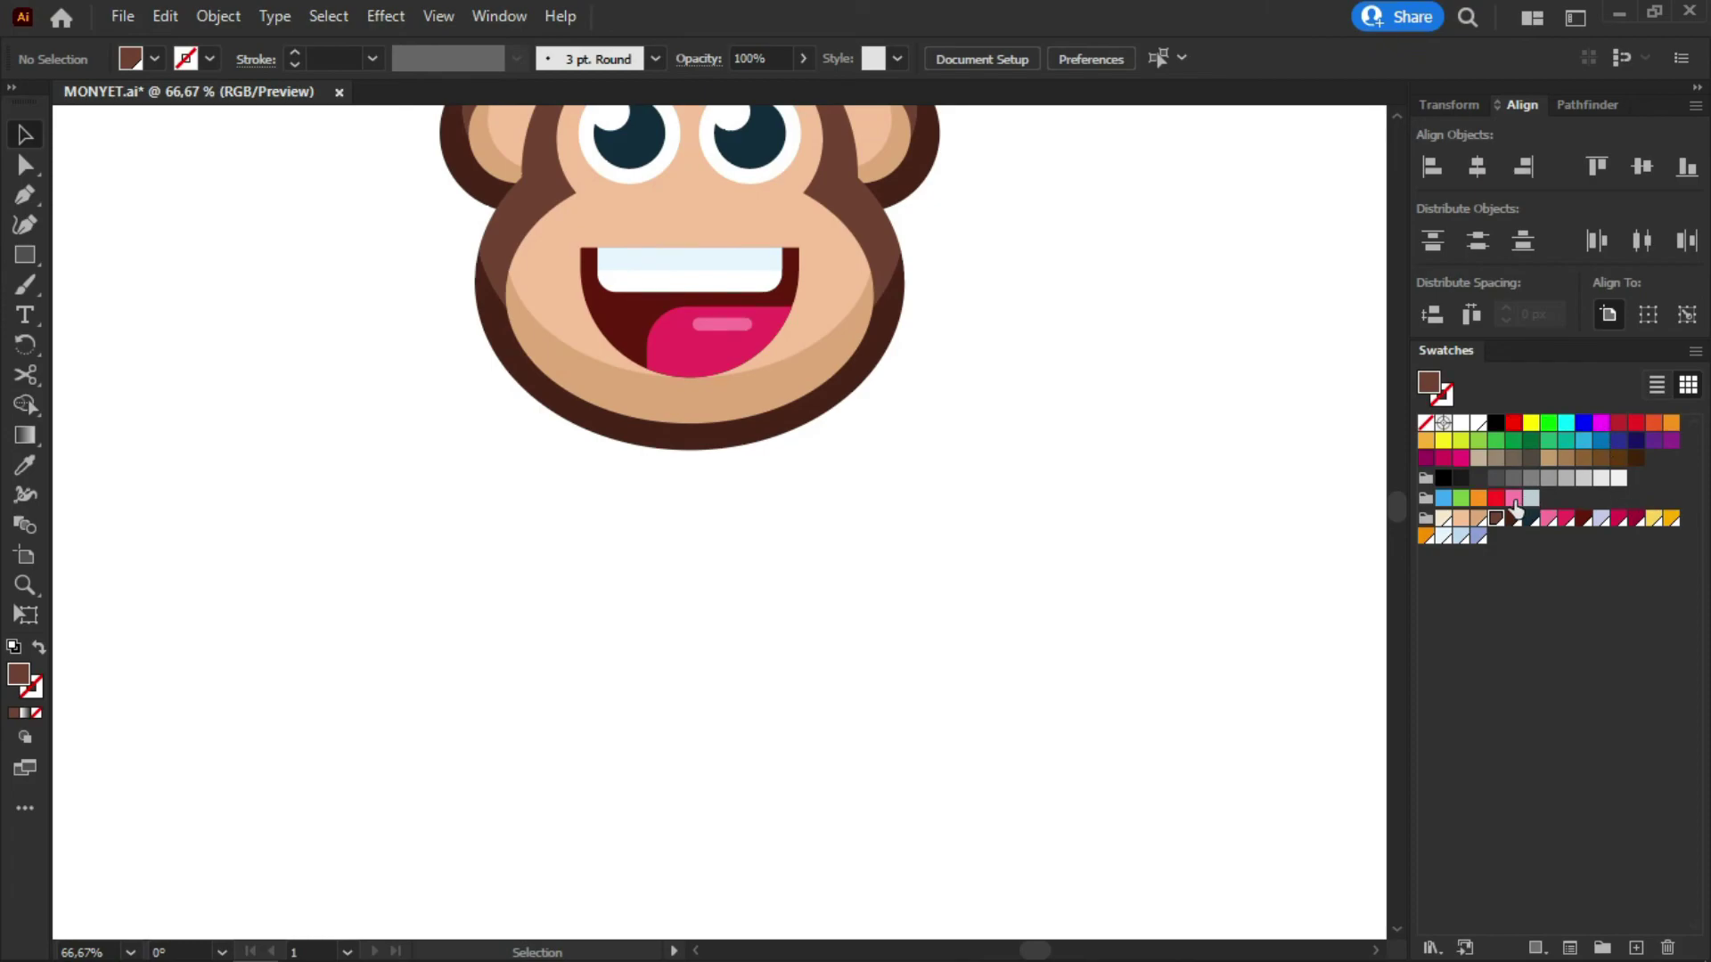
{"action": "left_click", "coordinate": [25, 255]}
{"action": "left_click_drag", "start_coordinate": [538, 367], "coordinate": [832, 680]}
{"action": "key", "text": "v"}
{"action": "right_click", "coordinate": [603, 499]}
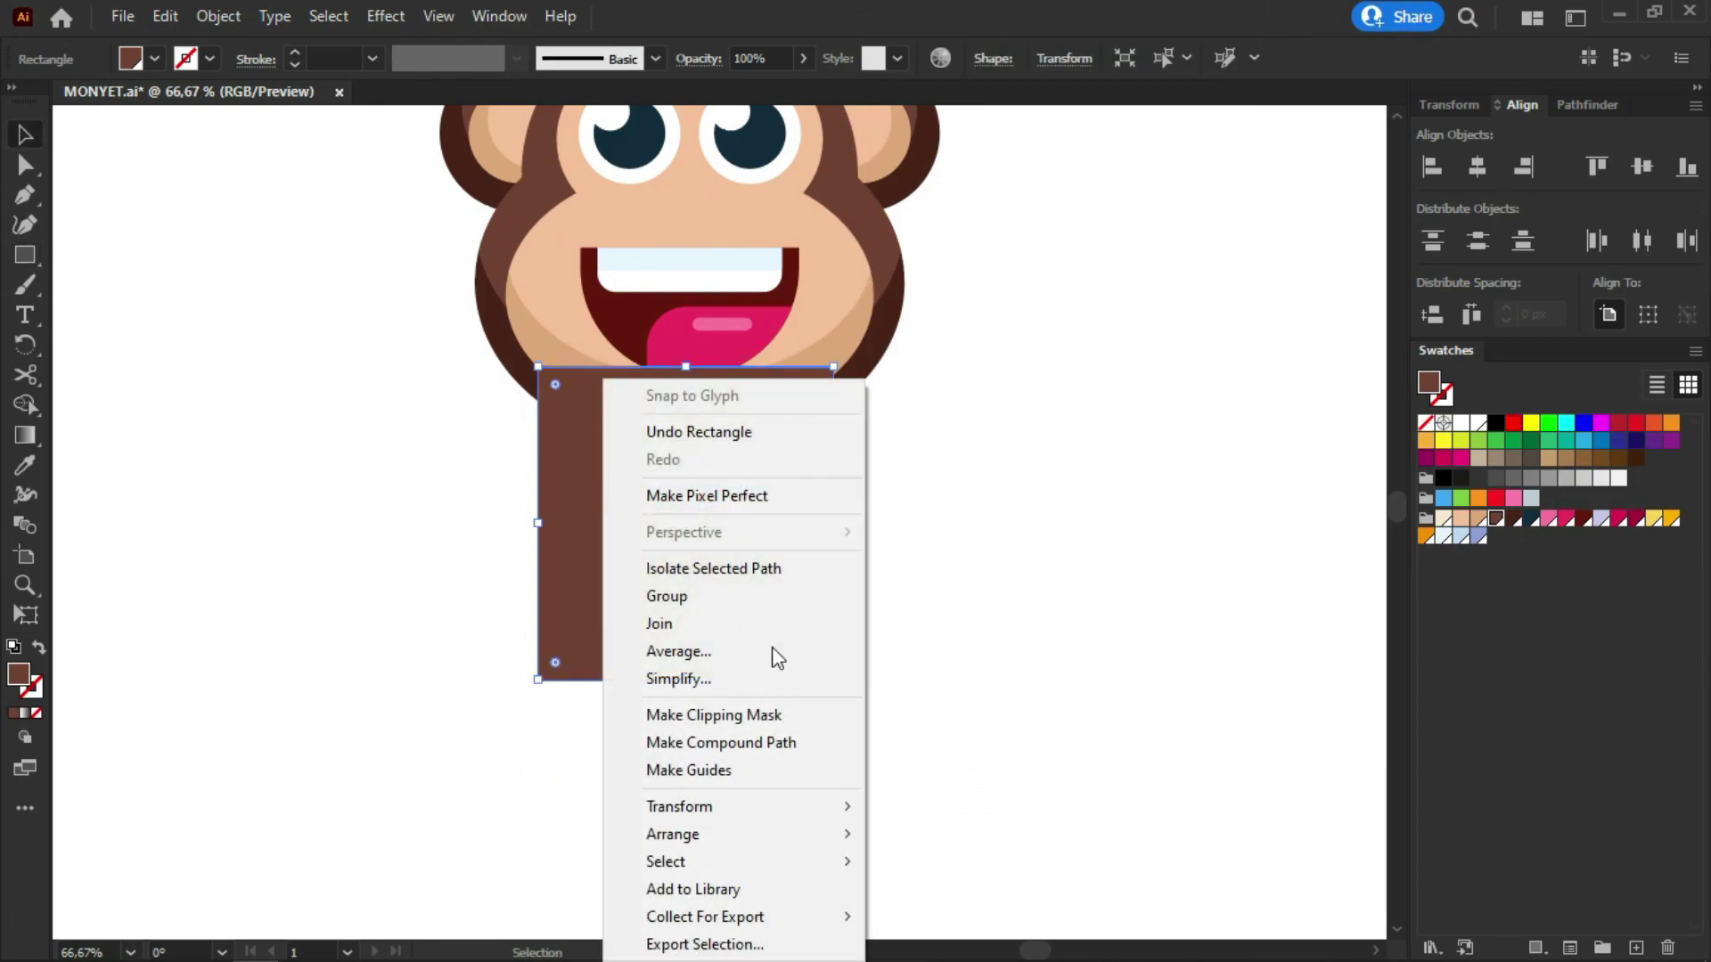
{"action": "mouse_move", "coordinate": [753, 832]}
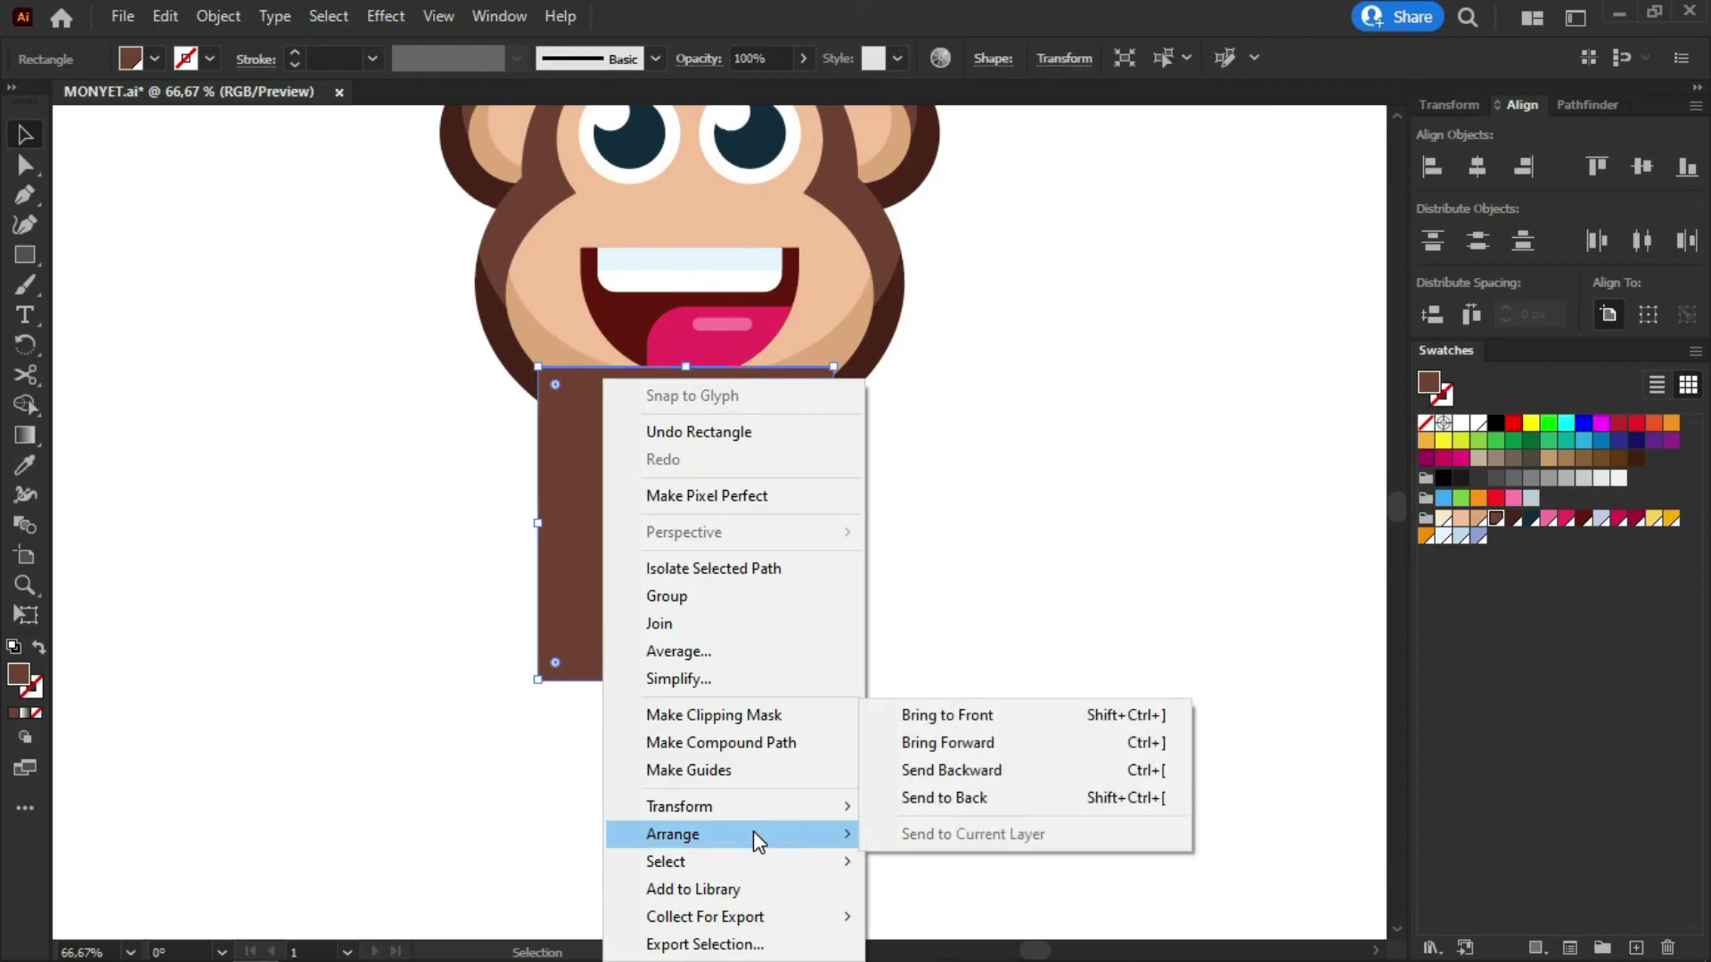
{"action": "left_click", "coordinate": [926, 802]}
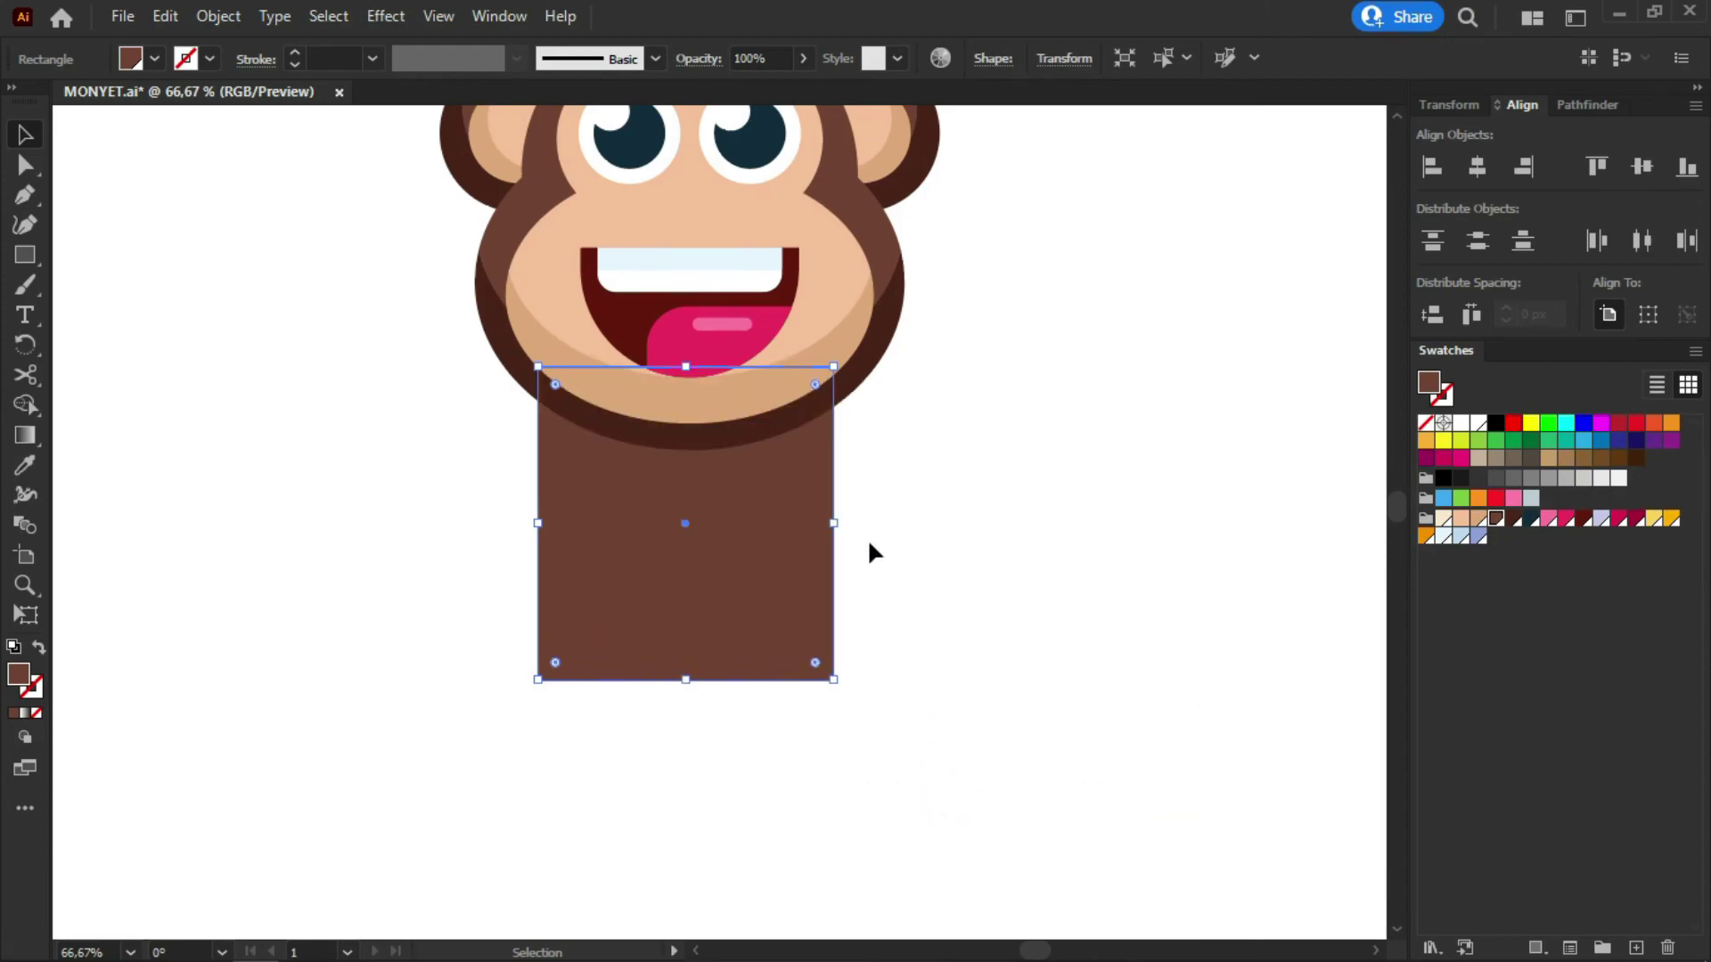
Scale the brown body rectangle down around its center until it is clearly narrower than the head
{"action": "left_click_drag", "start_coordinate": [839, 676], "coordinate": [798, 639]}
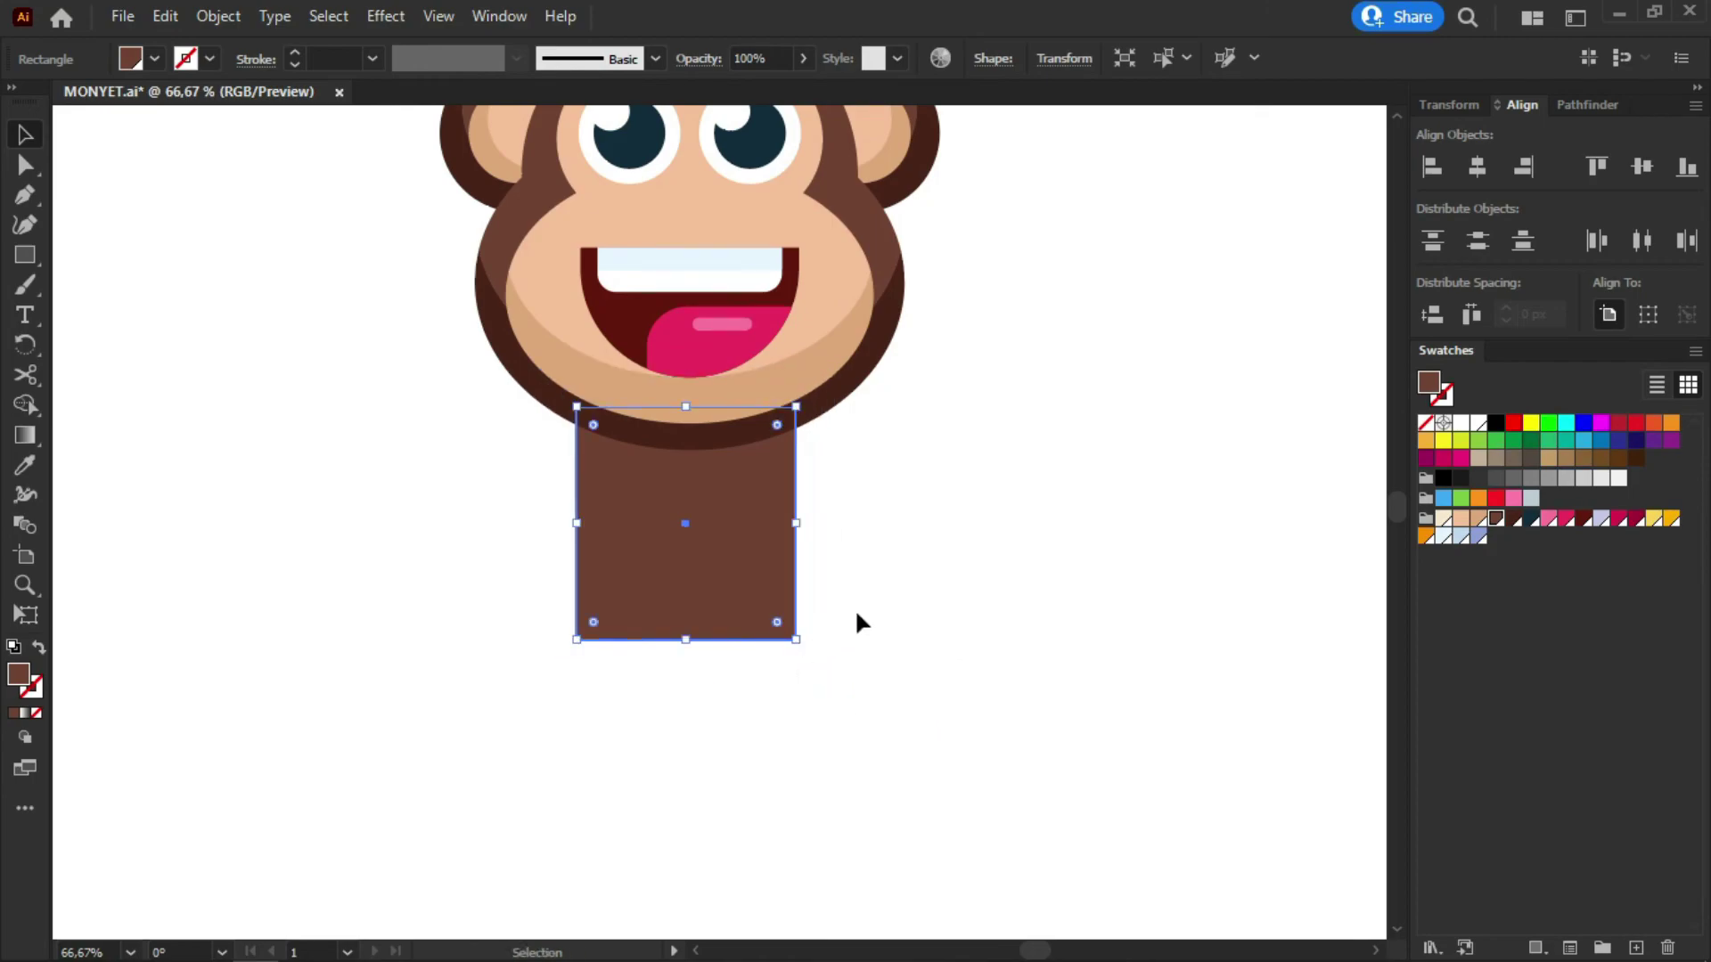
{"action": "left_click", "coordinate": [879, 600]}
{"action": "scroll", "coordinate": [794, 675], "scroll_direction": "down", "scroll_amount": 2}
{"action": "scroll", "coordinate": [770, 624], "scroll_direction": "up", "scroll_amount": 3}
{"action": "left_click_drag", "start_coordinate": [734, 693], "coordinate": [751, 655]}
{"action": "left_click", "coordinate": [913, 603]}
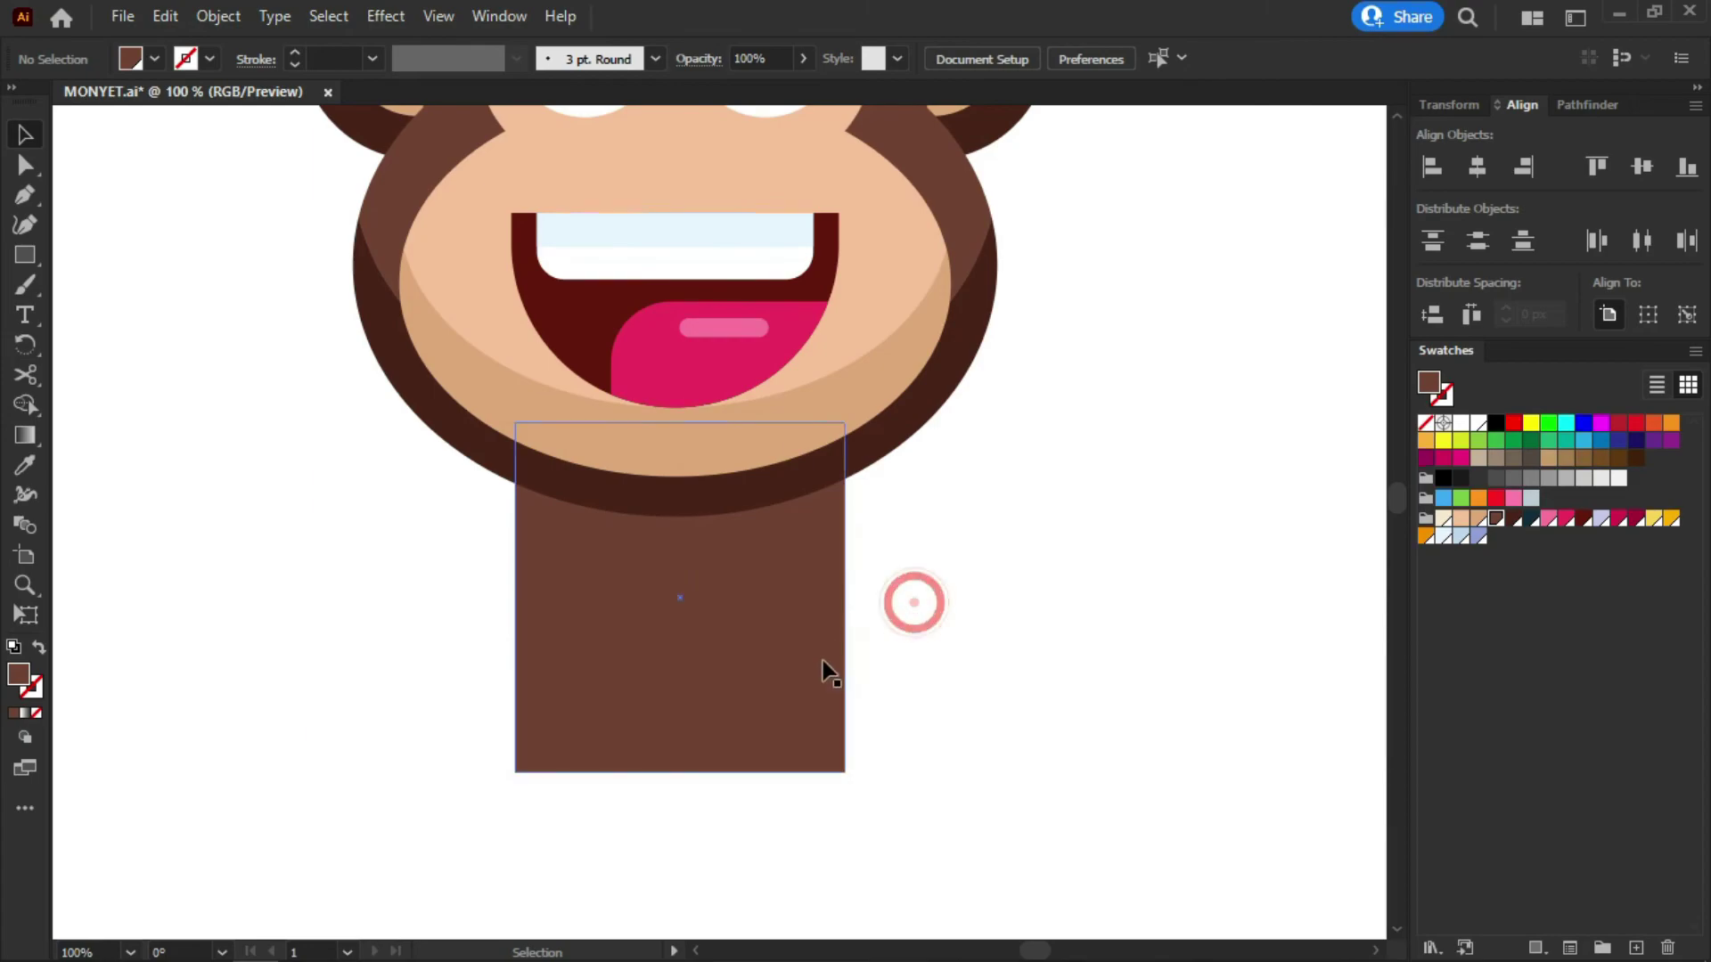
{"action": "scroll", "coordinate": [828, 670], "scroll_direction": "down", "scroll_amount": 3}
{"action": "scroll", "coordinate": [840, 623], "scroll_direction": "up", "scroll_amount": 3}
{"action": "left_click", "coordinate": [821, 643]}
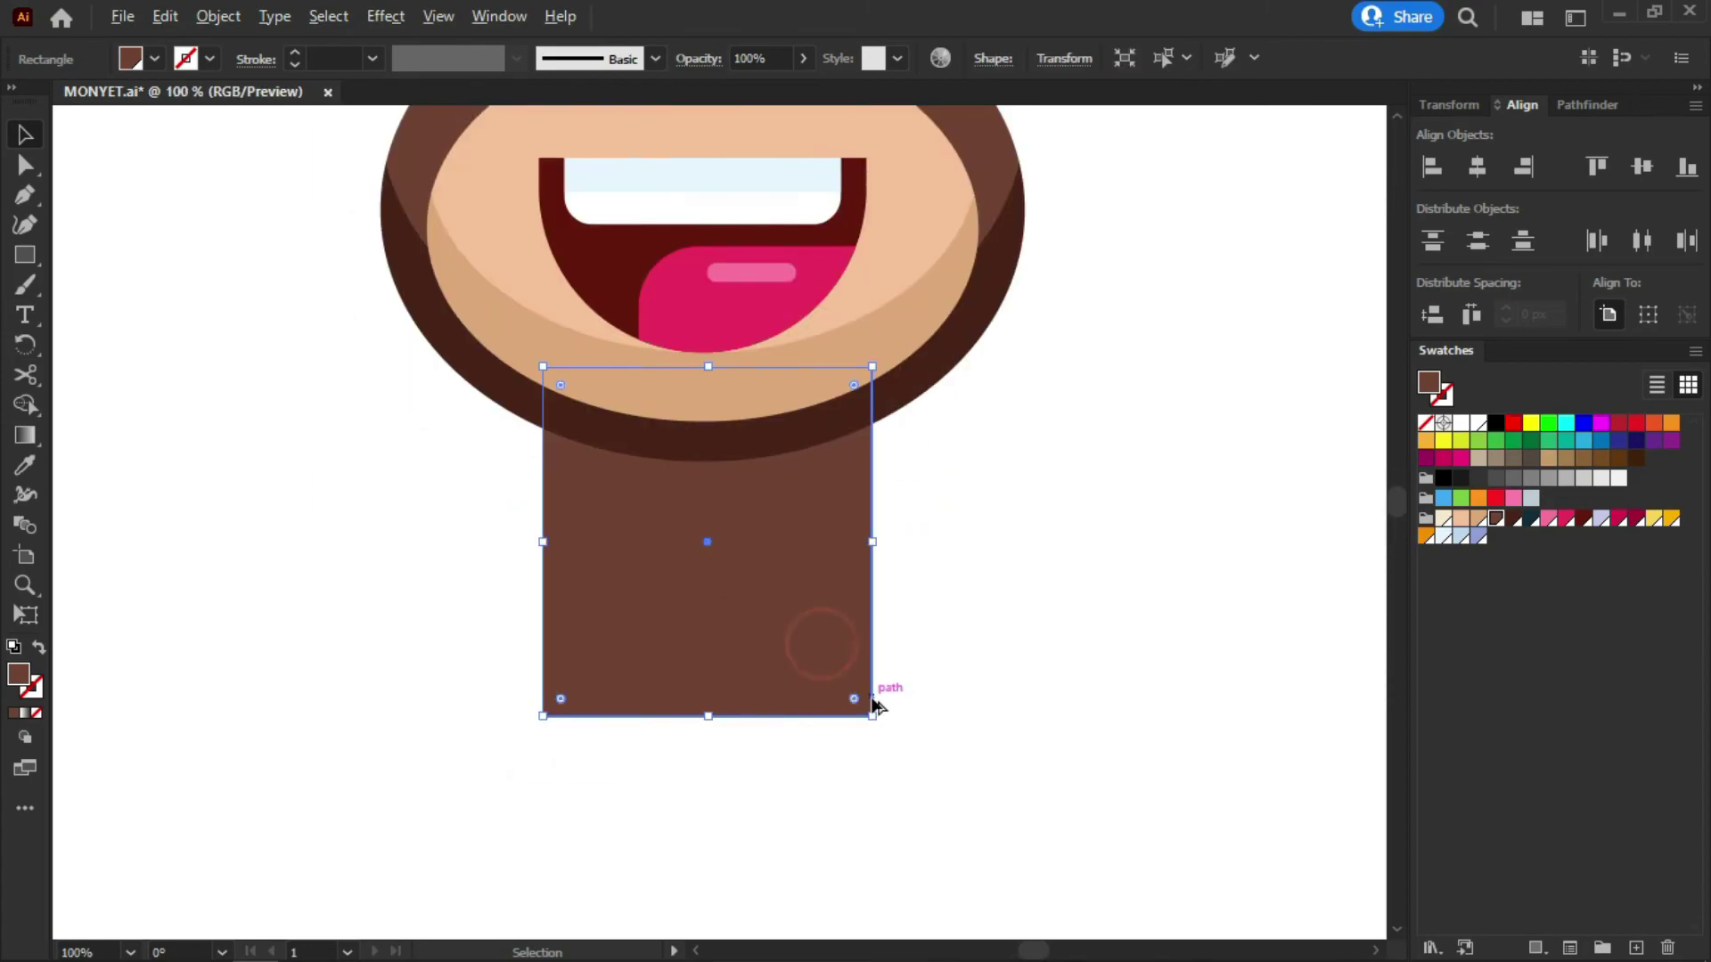
{"action": "left_click_drag", "start_coordinate": [873, 716], "coordinate": [871, 711]}
{"action": "left_click", "coordinate": [990, 560]}
{"action": "scroll", "coordinate": [725, 649], "scroll_direction": "down", "scroll_amount": 3}
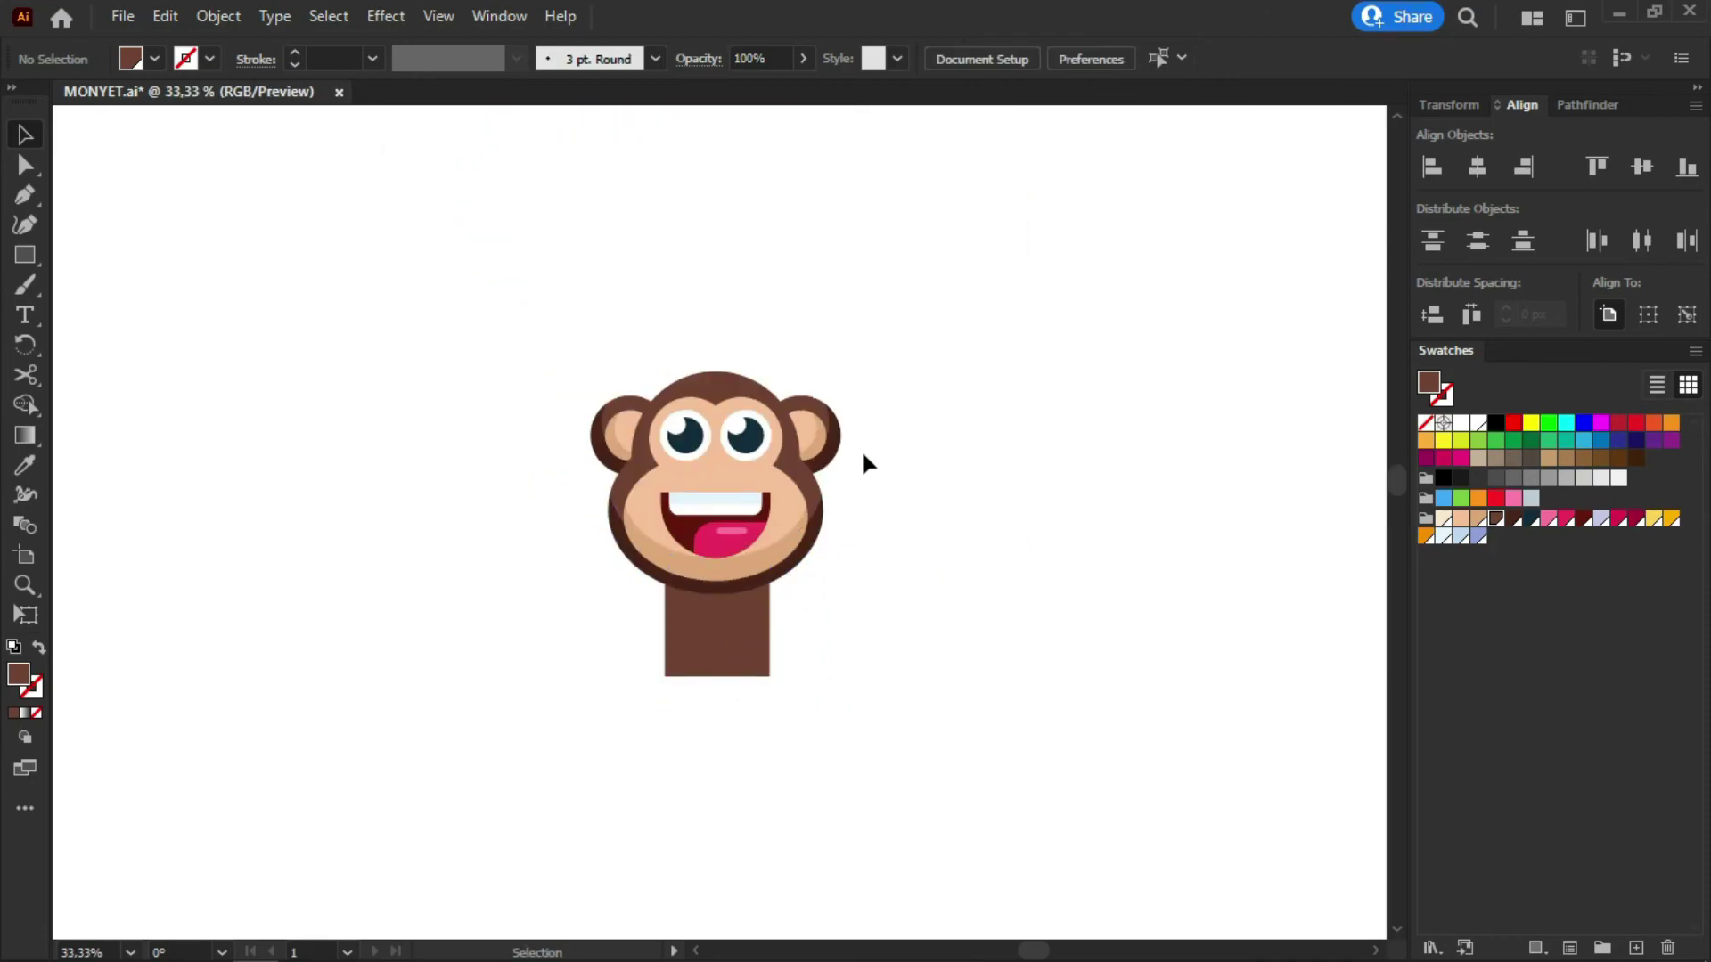
Move the brown body rectangle slightly straight up, further under the chin
{"action": "scroll", "coordinate": [726, 754], "scroll_direction": "up", "scroll_amount": 3}
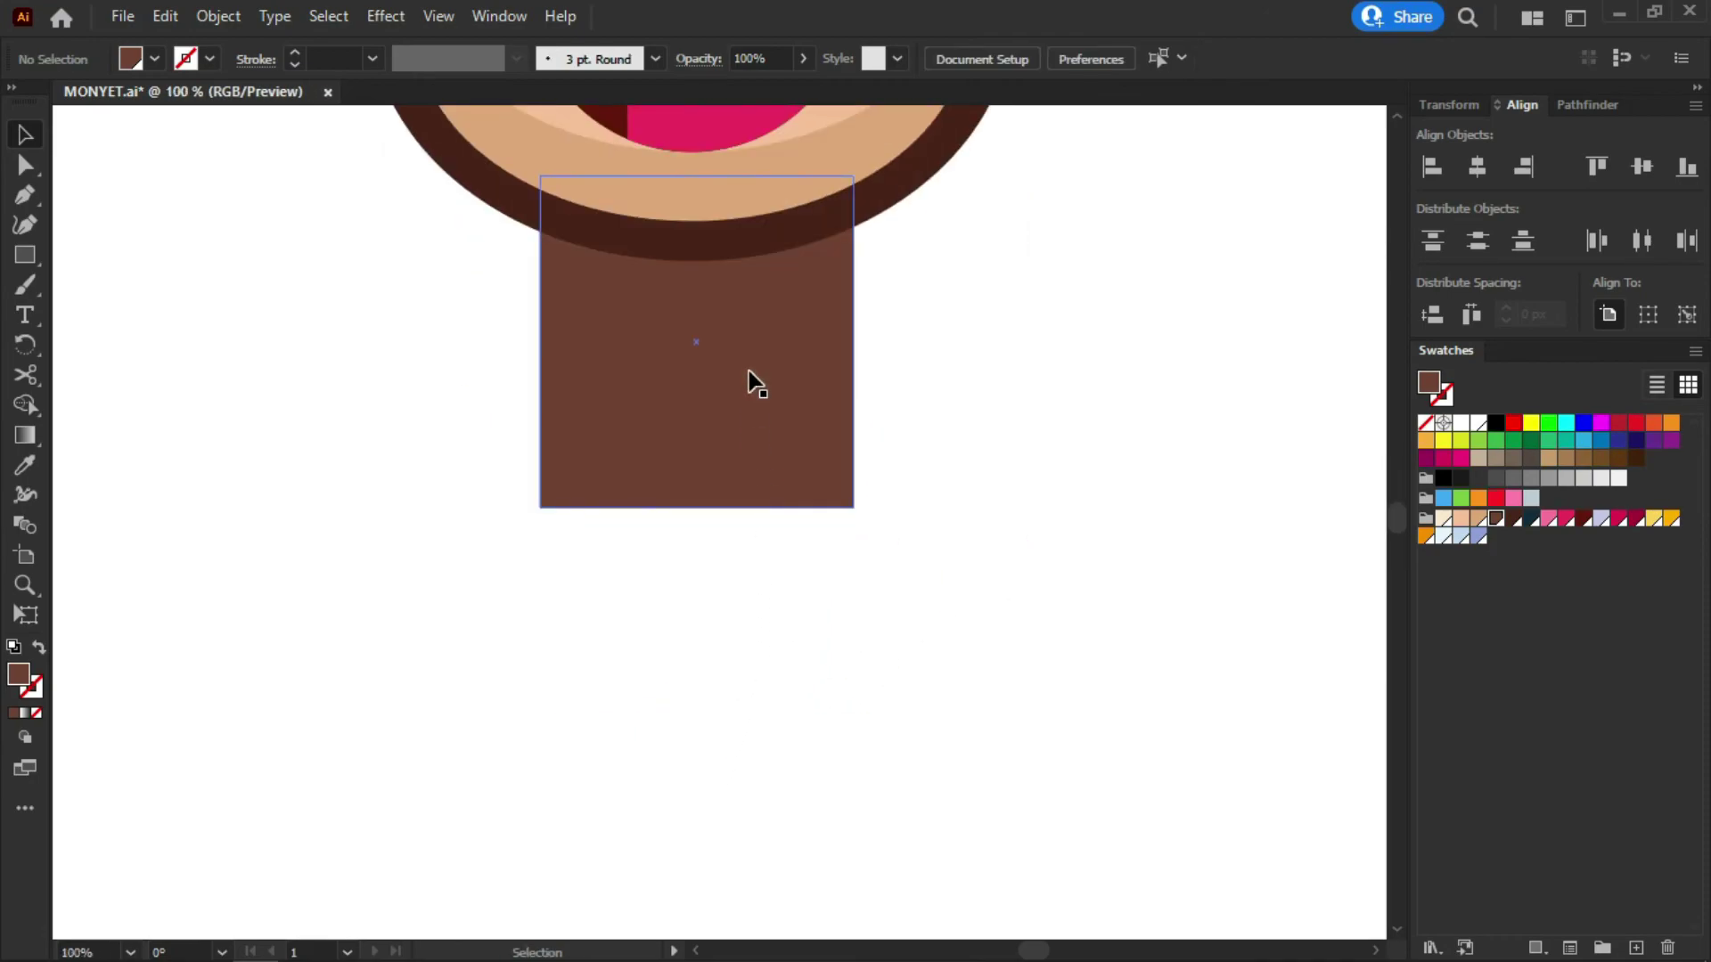
{"action": "left_click", "coordinate": [936, 356]}
{"action": "left_click", "coordinate": [699, 365]}
{"action": "left_click", "coordinate": [980, 390]}
{"action": "left_click_drag", "start_coordinate": [757, 446], "coordinate": [756, 434]}
{"action": "left_click", "coordinate": [957, 330]}
Duplicate the body rectangle in place and scale the copy down around its center as the belly patch
{"action": "left_click", "coordinate": [789, 347]}
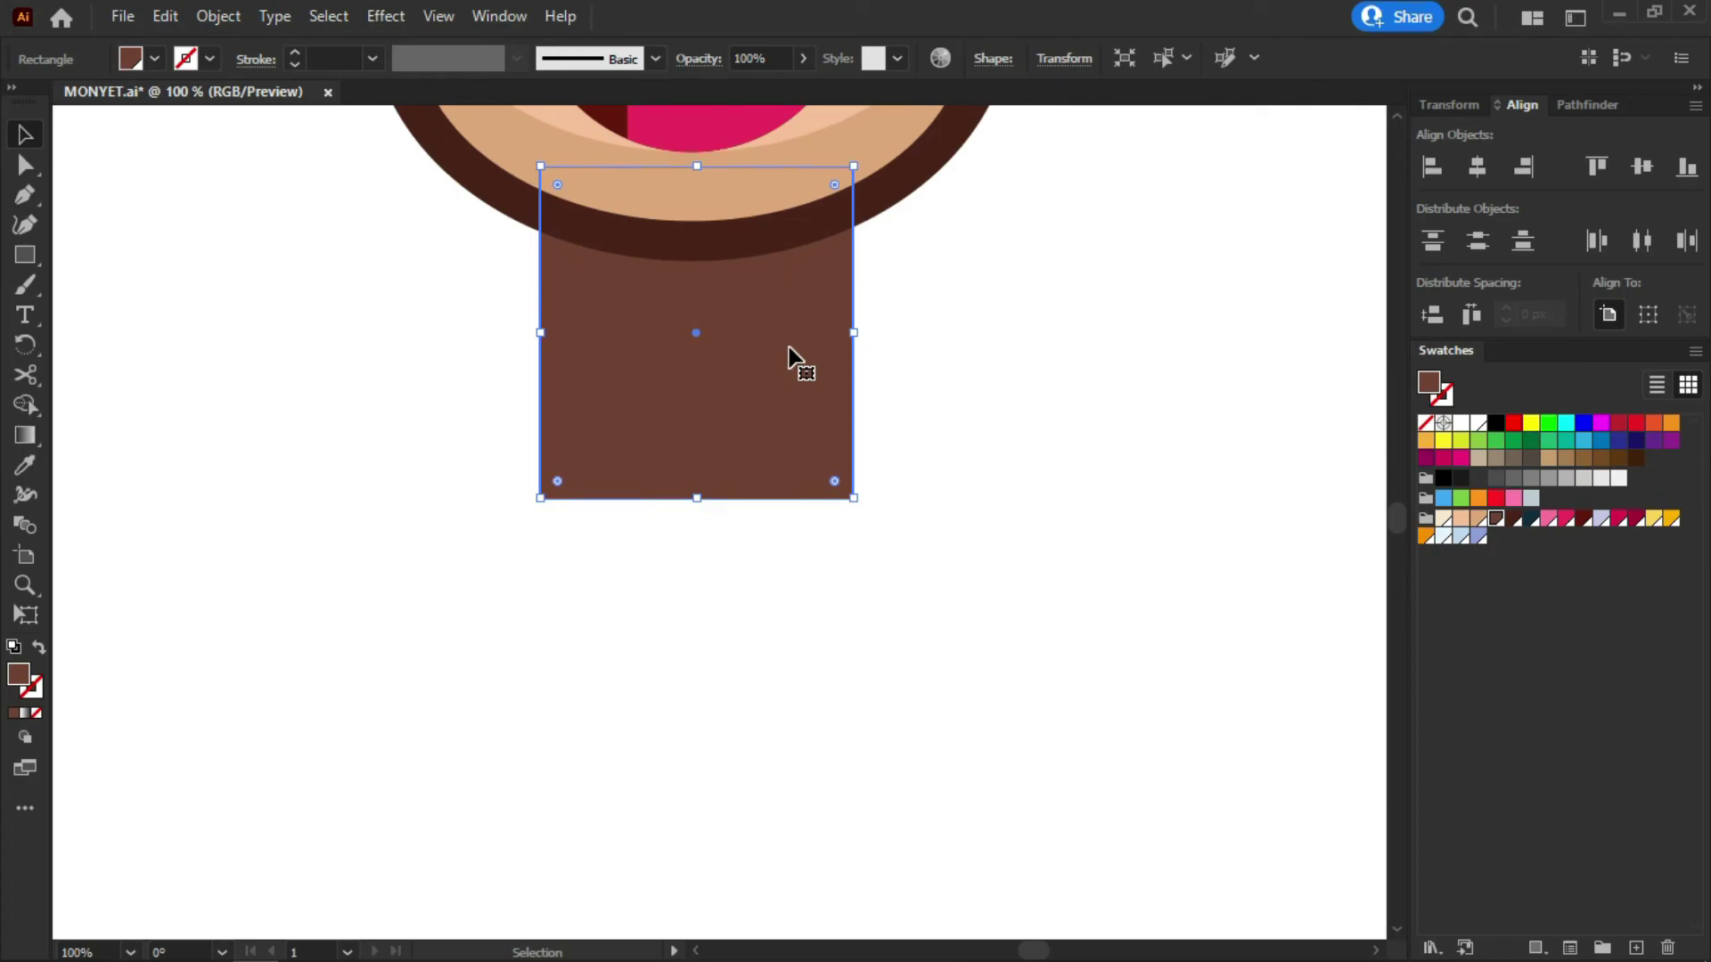
{"action": "key", "text": "a"}
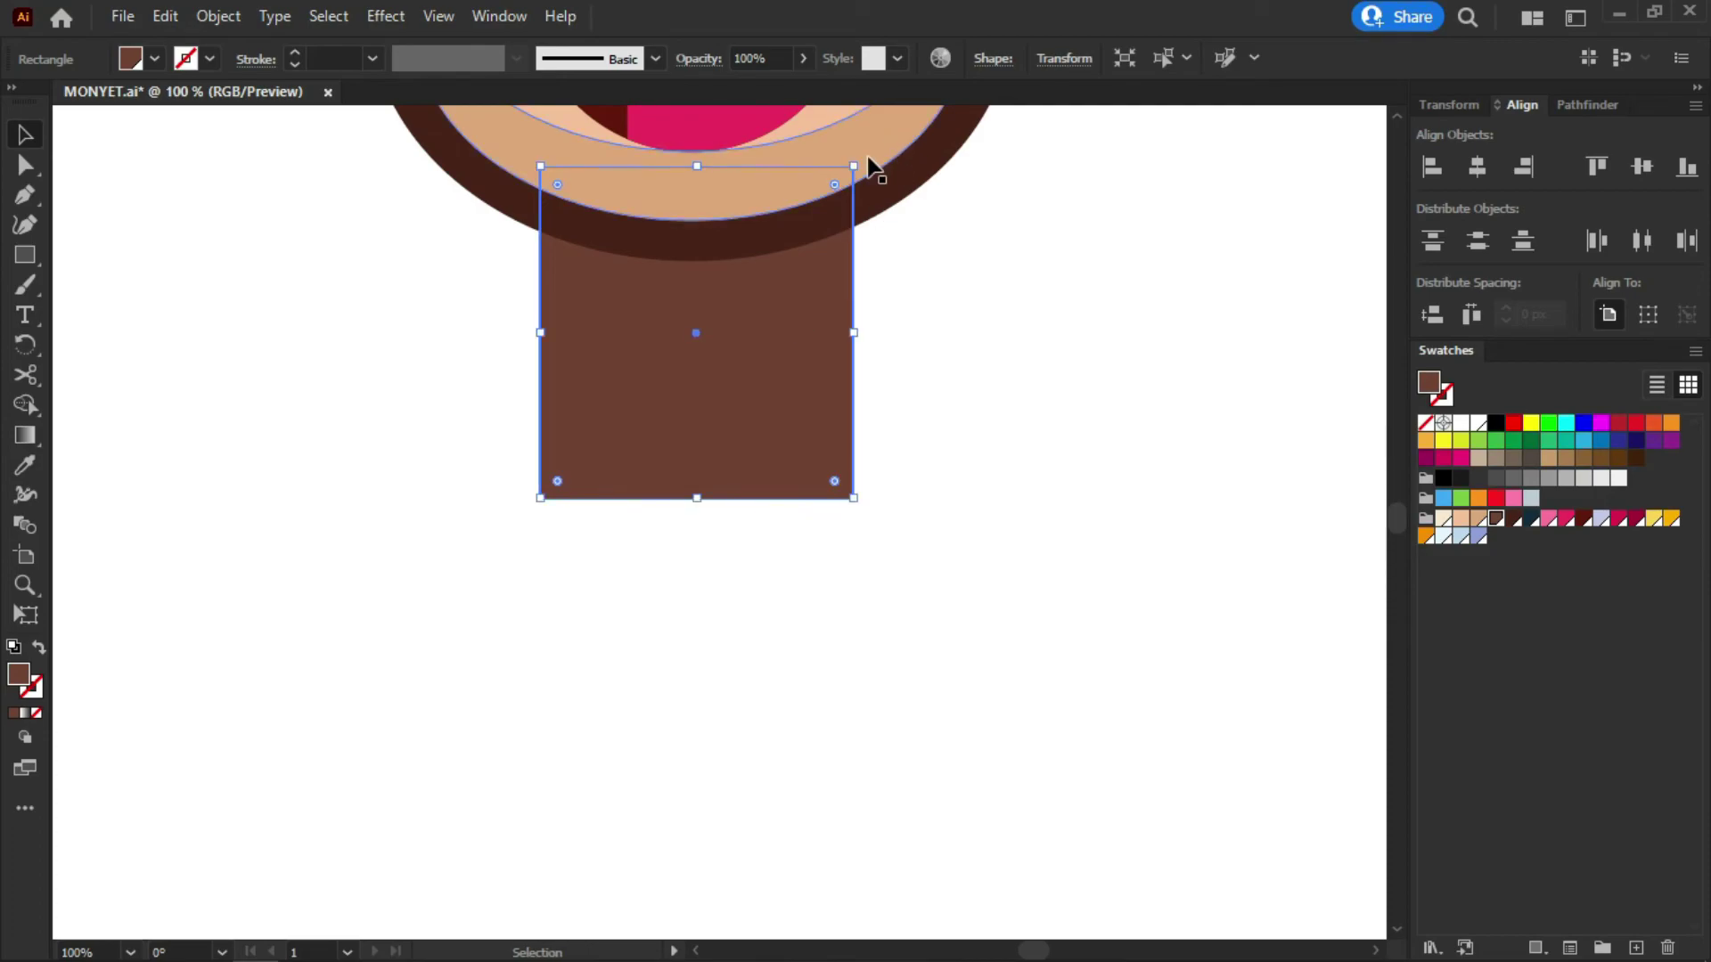
{"action": "left_click_drag", "start_coordinate": [853, 168], "coordinate": [827, 205]}
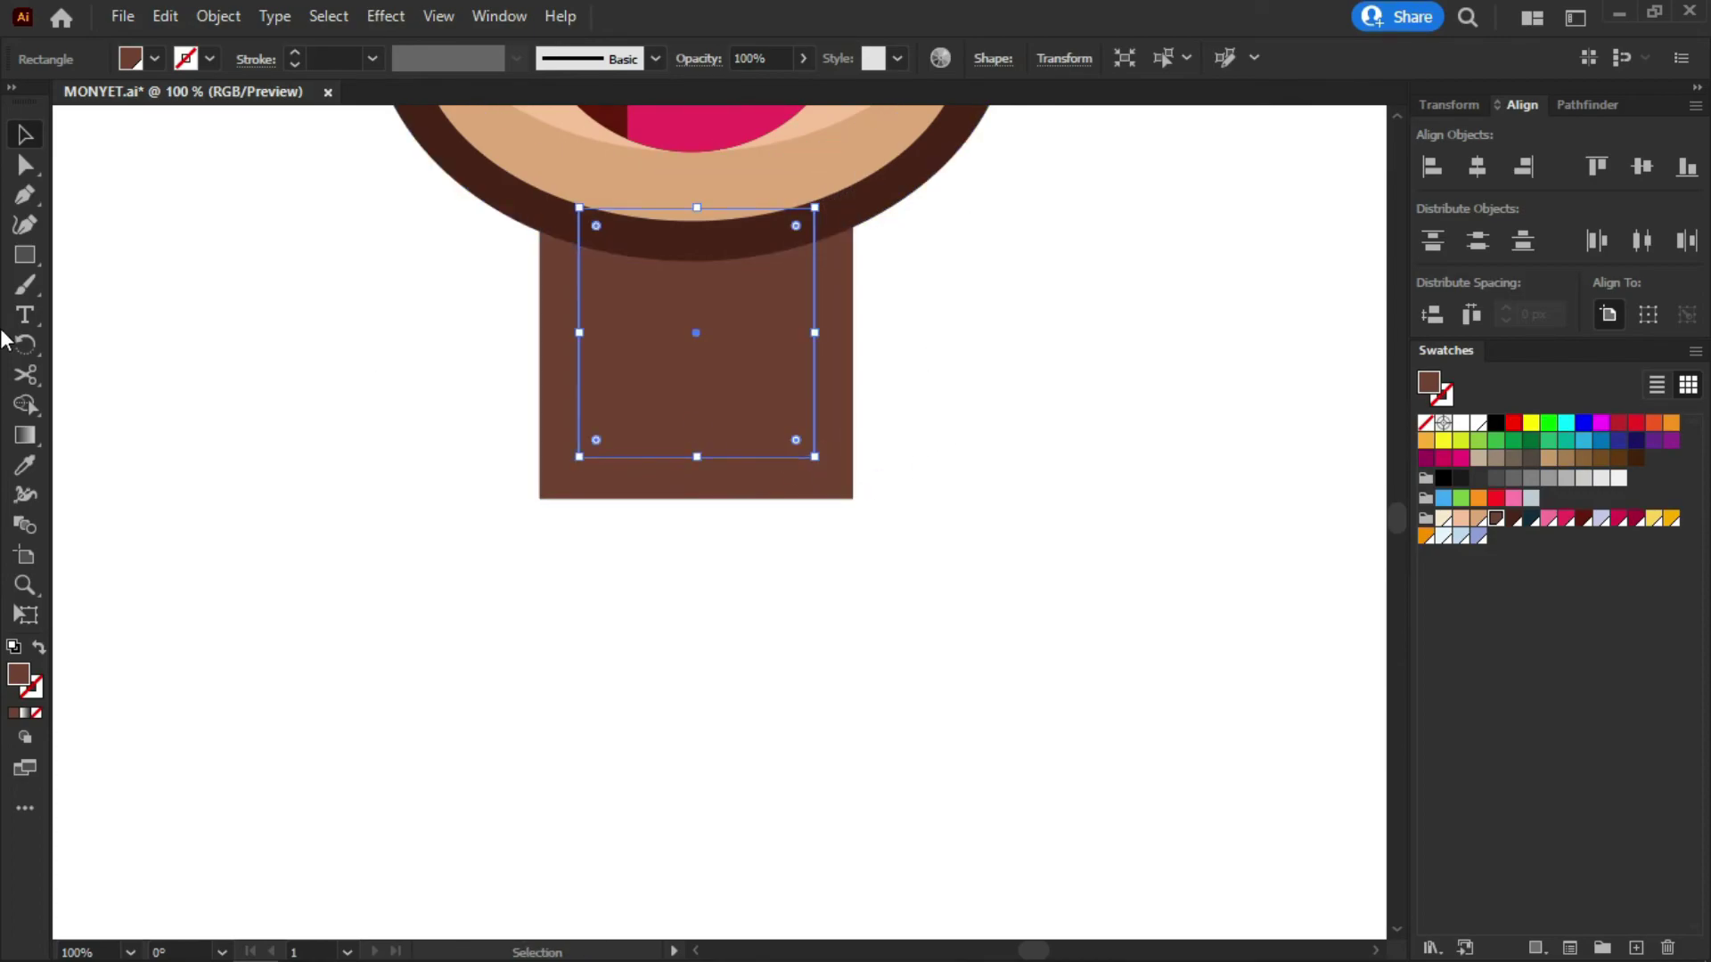
Fill the smaller belly rectangle with the light peach color sampled from the face
{"action": "left_click", "coordinate": [24, 464]}
{"action": "key", "text": "ctrl+minus"}
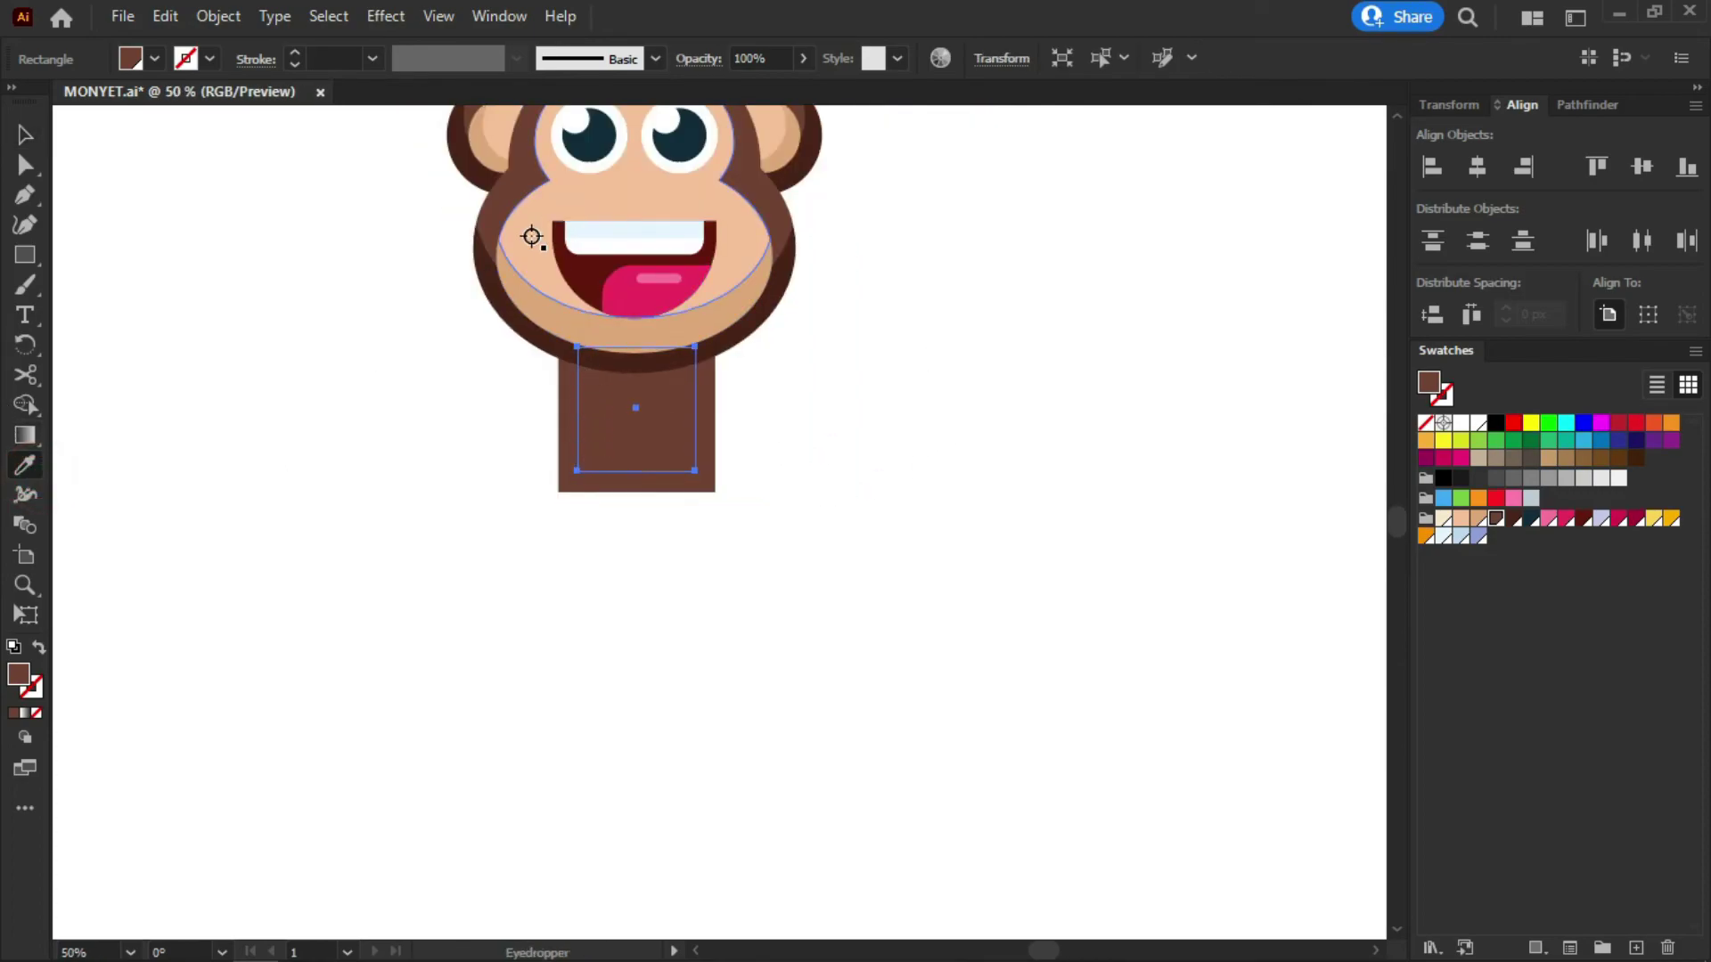
{"action": "left_click", "coordinate": [532, 235]}
{"action": "key", "text": "ctrl+plus"}
{"action": "key", "text": "v"}
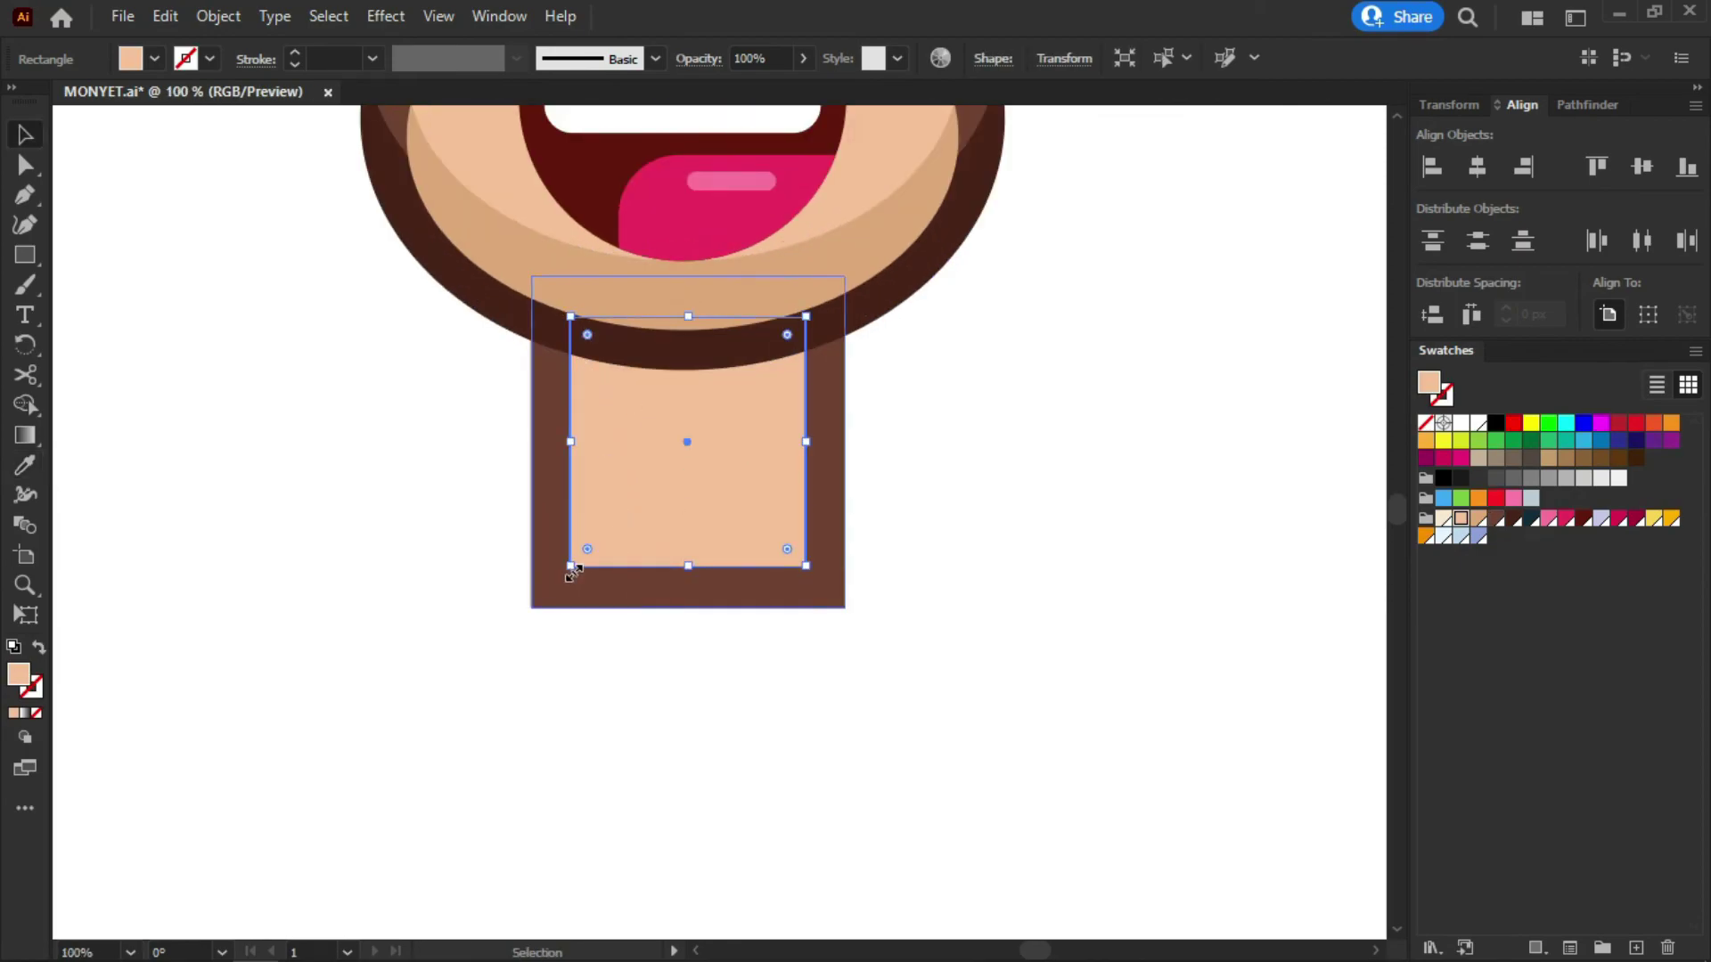
Round the belly rectangle's two lower corners fully so its lower end forms a semicircle
{"action": "key", "text": "a"}
{"action": "left_click", "coordinate": [570, 566]}
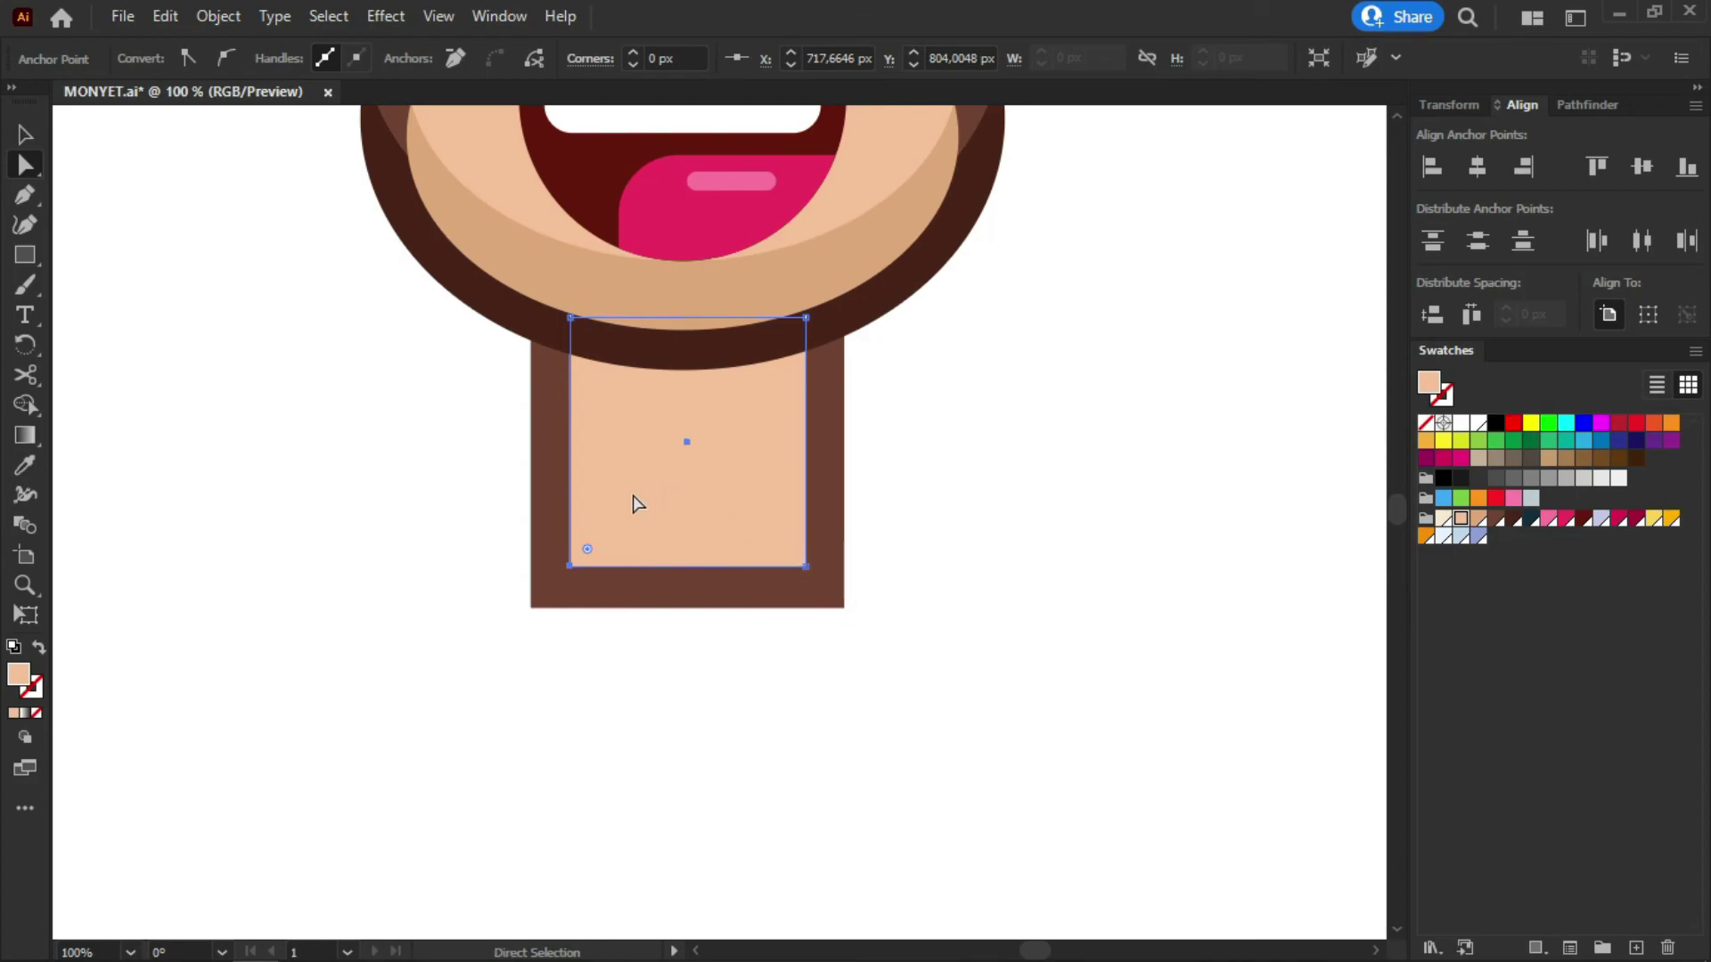
{"action": "left_click", "coordinate": [907, 503]}
{"action": "left_click", "coordinate": [675, 516]}
{"action": "left_click", "coordinate": [569, 568]}
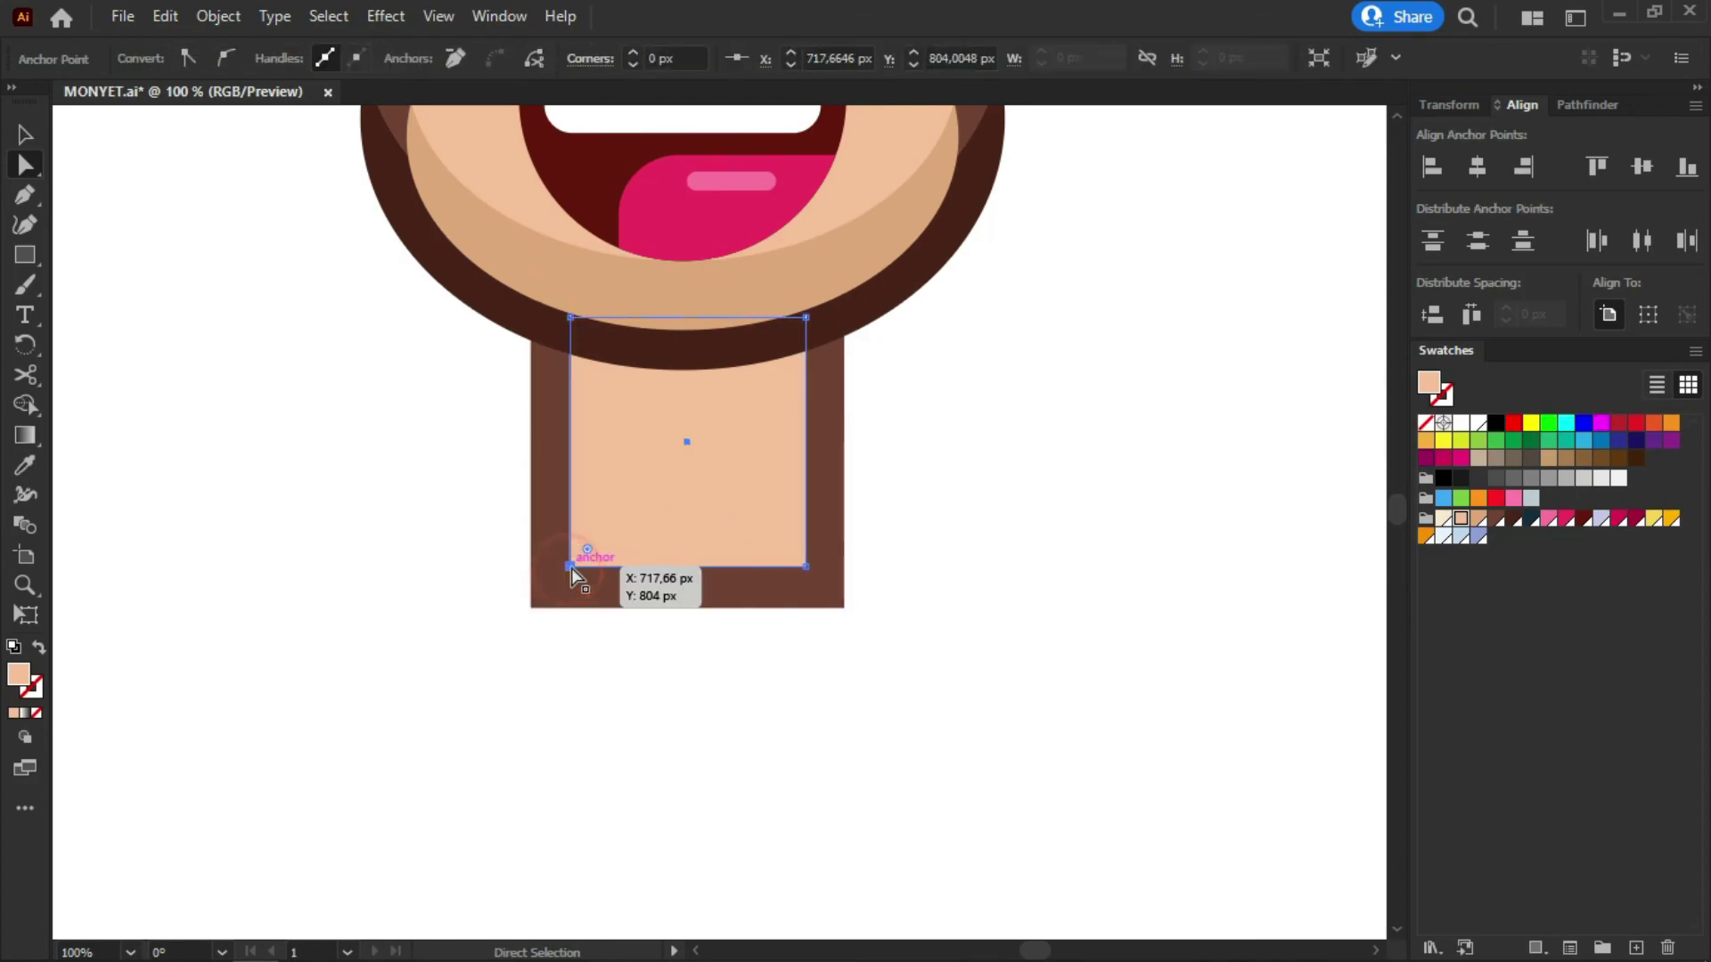
{"action": "left_click", "coordinate": [805, 566], "text": "shift"}
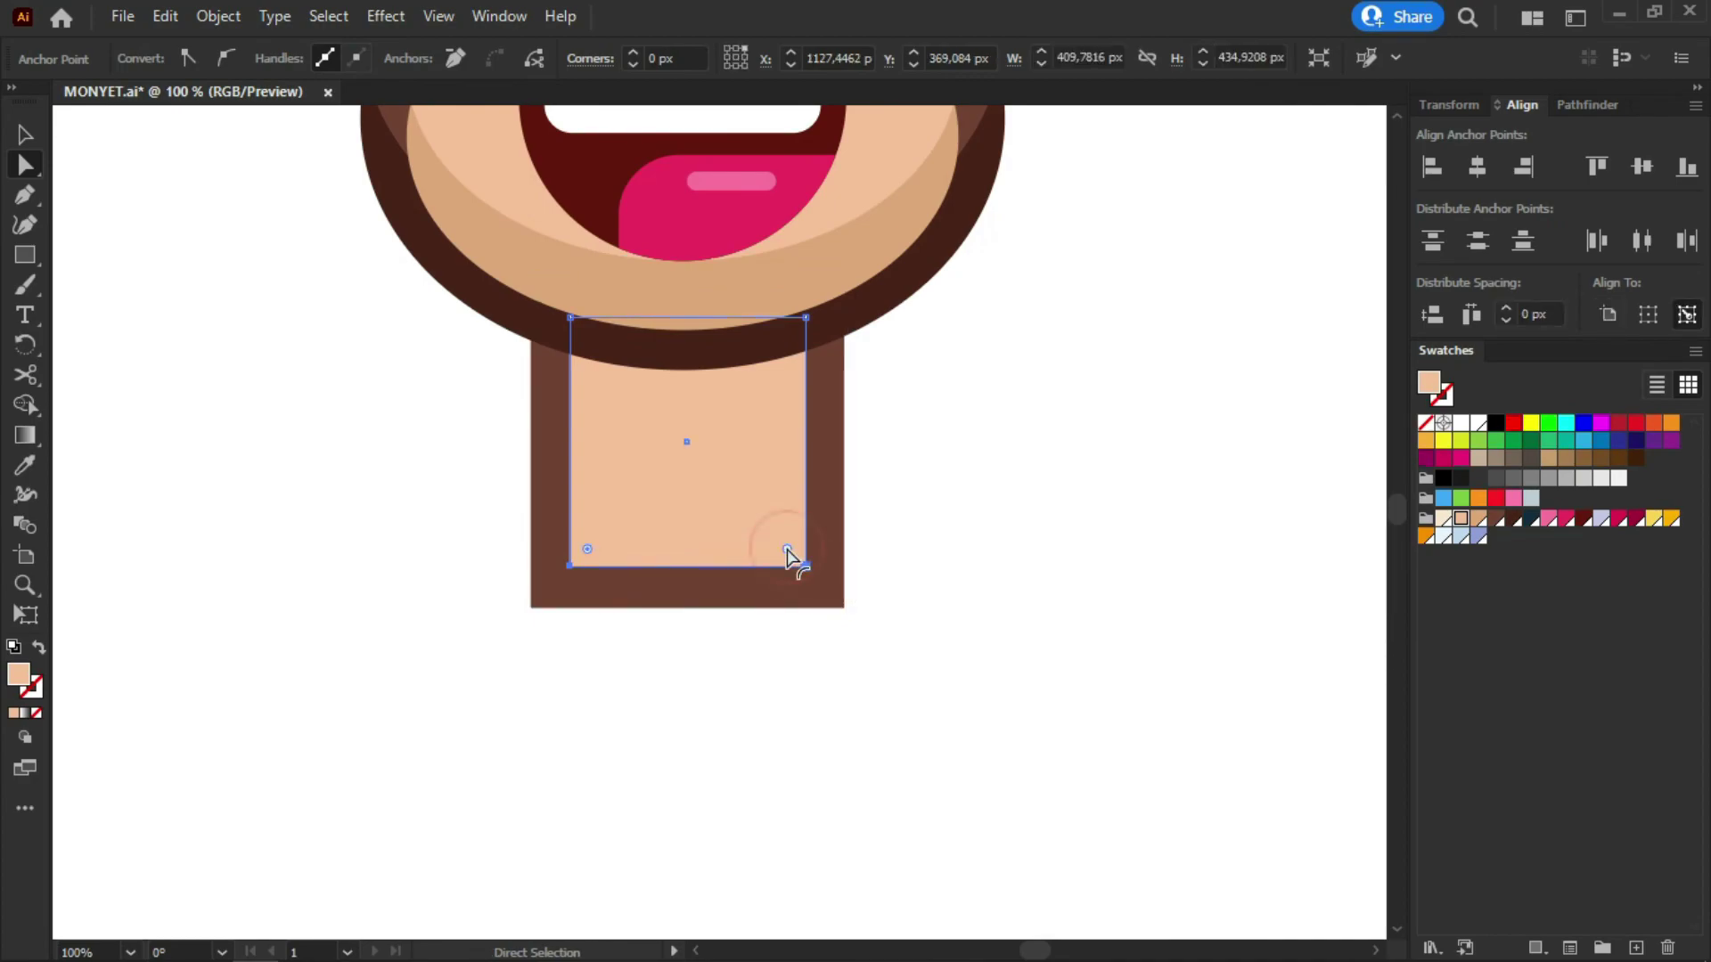
{"action": "left_click_drag", "start_coordinate": [786, 550], "coordinate": [665, 276]}
{"action": "left_click", "coordinate": [1013, 417]}
{"action": "key", "text": "v"}
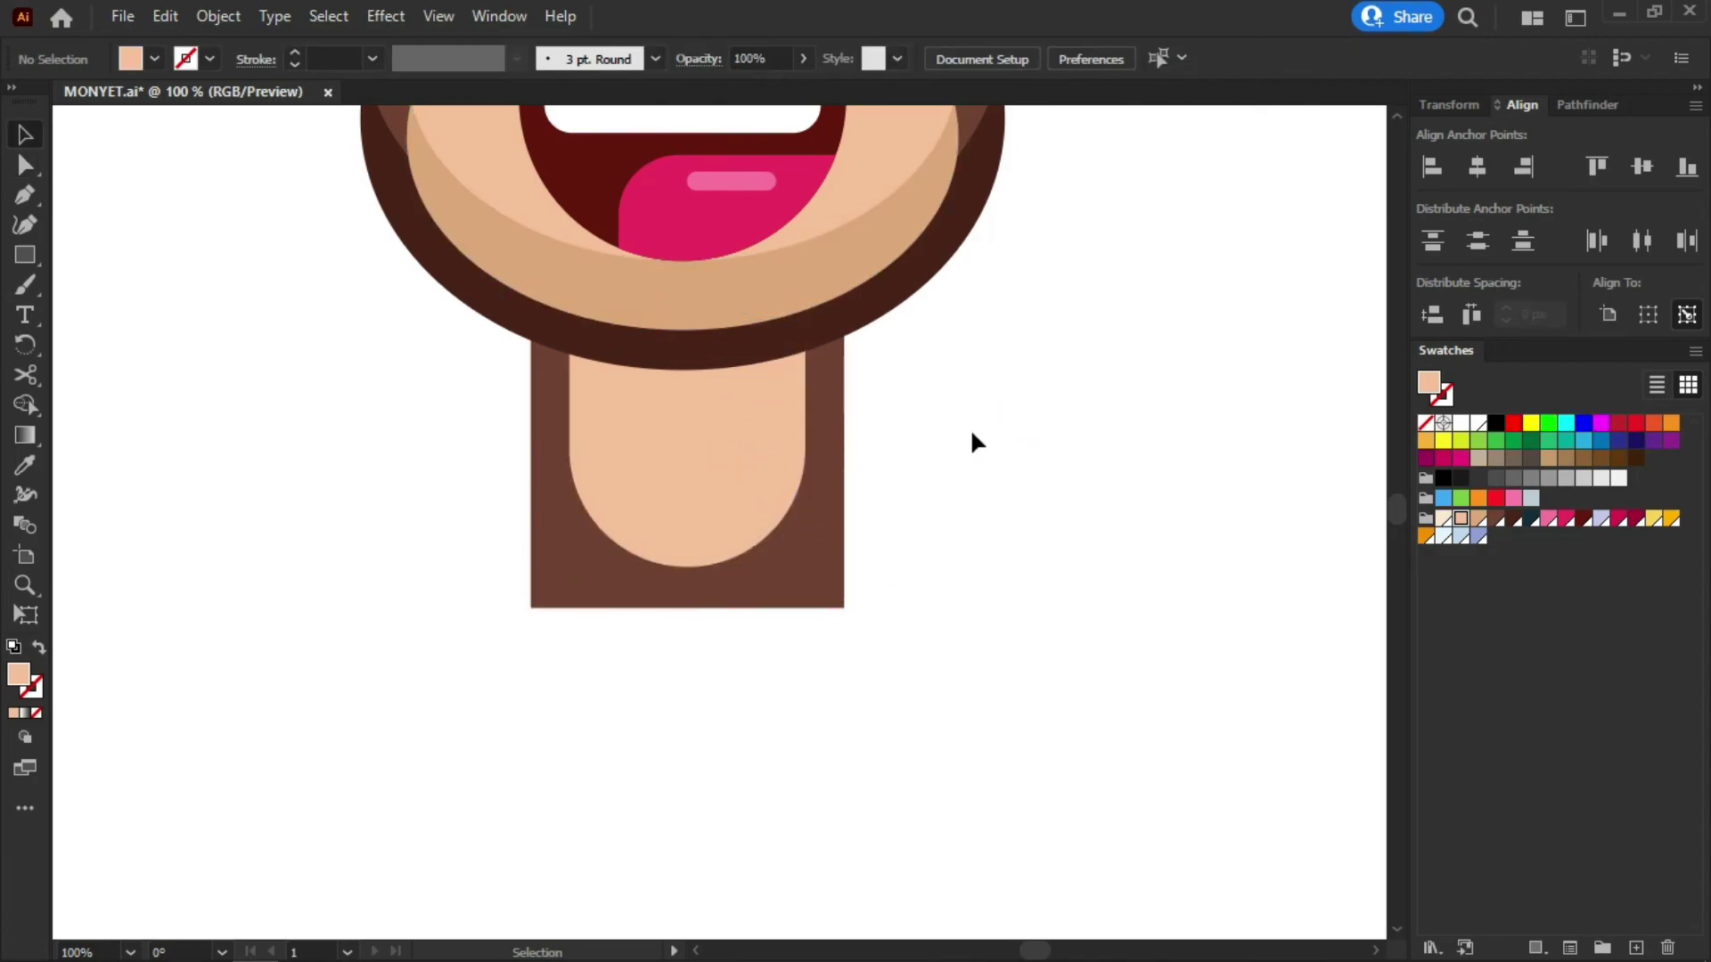
{"action": "left_click", "coordinate": [776, 443]}
{"action": "left_click", "coordinate": [981, 435]}
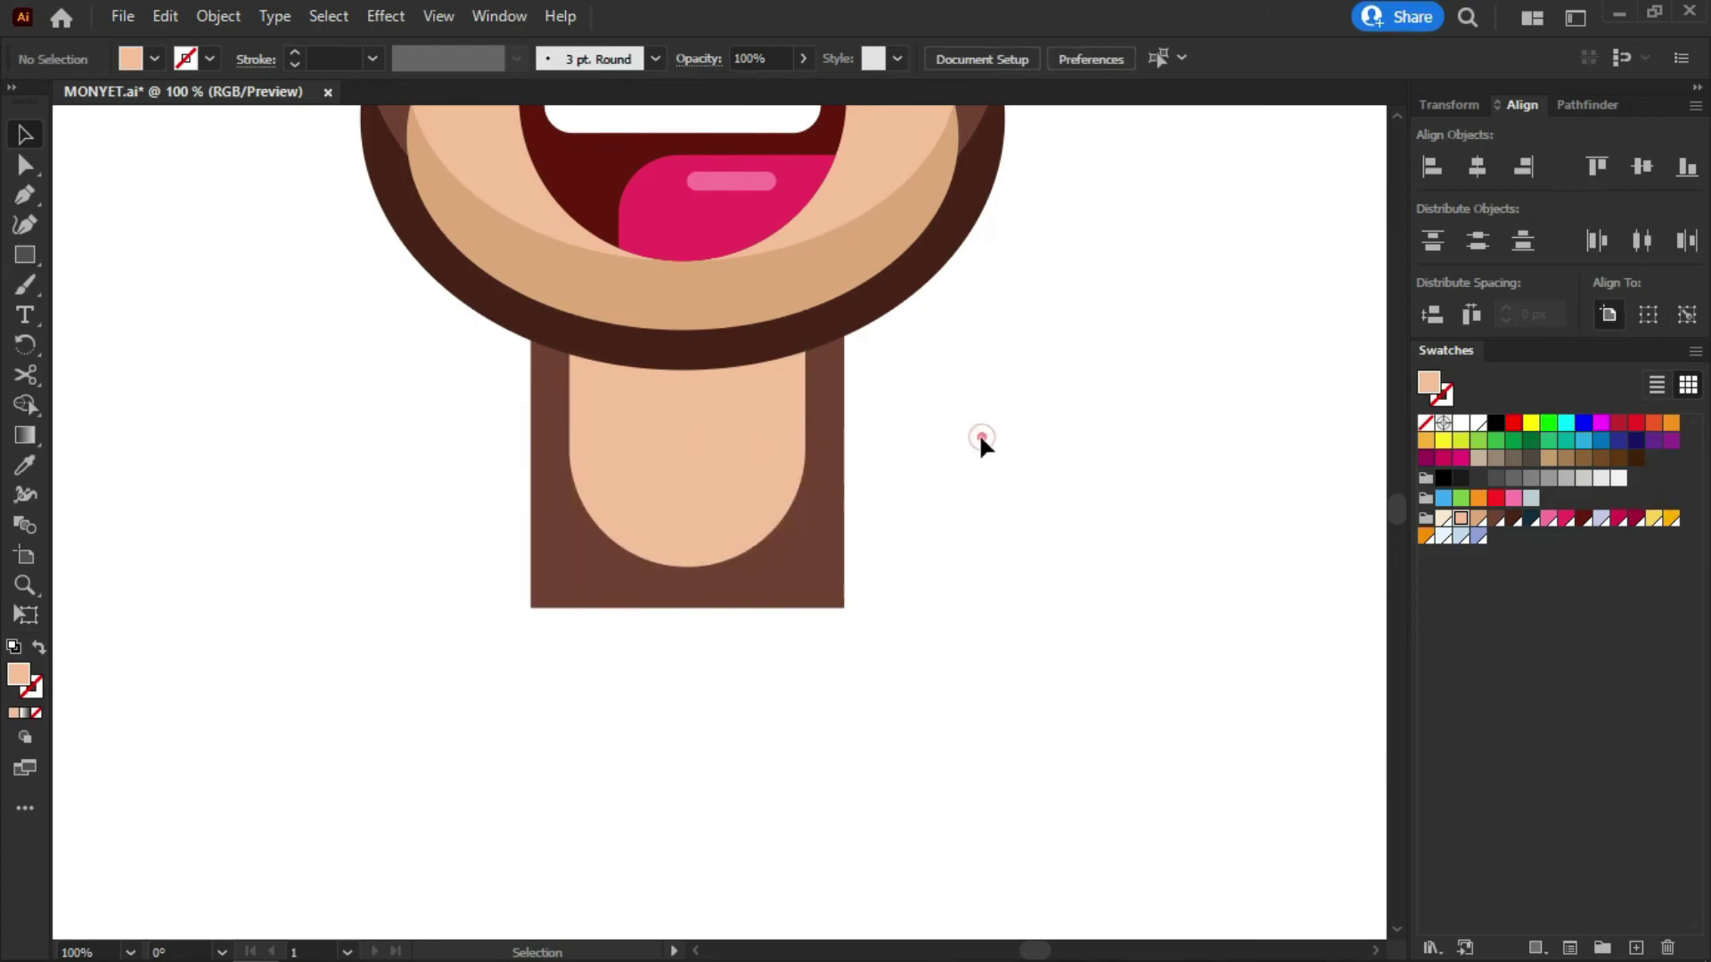
Duplicate the belly shape diagonally up toward the body's left side and select it together with the original
{"action": "scroll", "coordinate": [862, 546], "scroll_direction": "down", "scroll_amount": 2}
{"action": "scroll", "coordinate": [819, 515], "scroll_direction": "up", "scroll_amount": 2}
{"action": "scroll", "coordinate": [819, 526], "scroll_direction": "up", "scroll_amount": 2}
{"action": "left_click", "coordinate": [811, 551]}
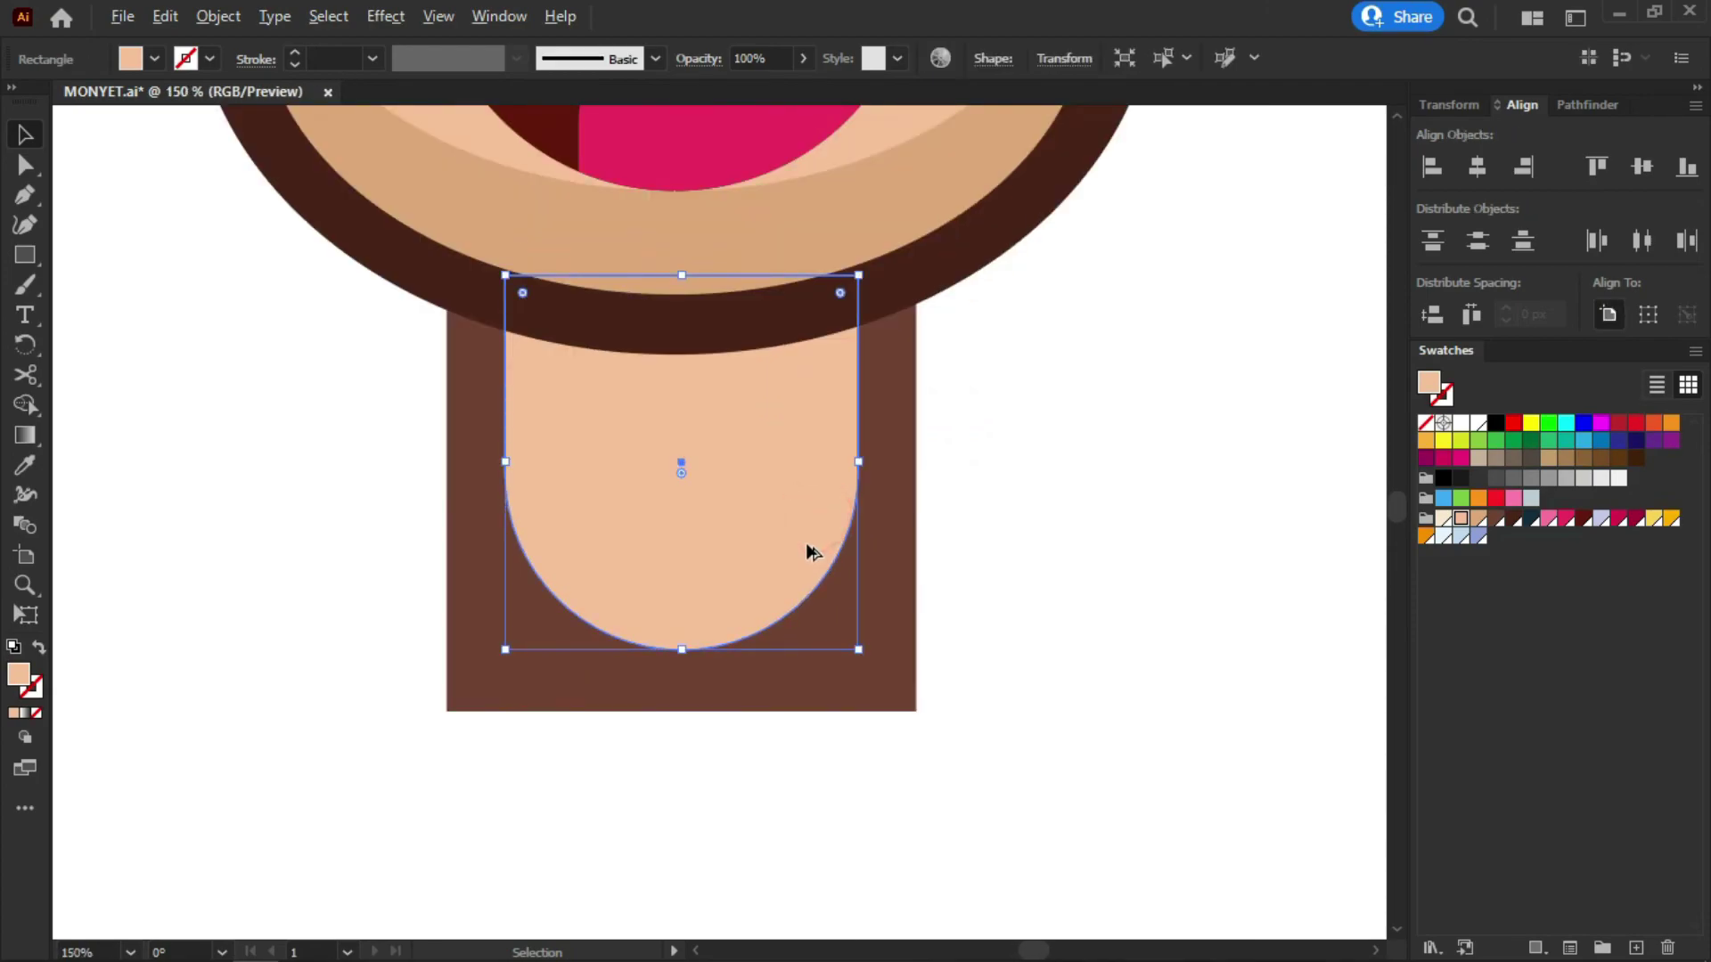
{"action": "left_click_drag", "start_coordinate": [811, 551], "coordinate": [731, 458]}
{"action": "key", "text": "ctrl+z"}
{"action": "left_click", "coordinate": [814, 497], "text": "shift"}
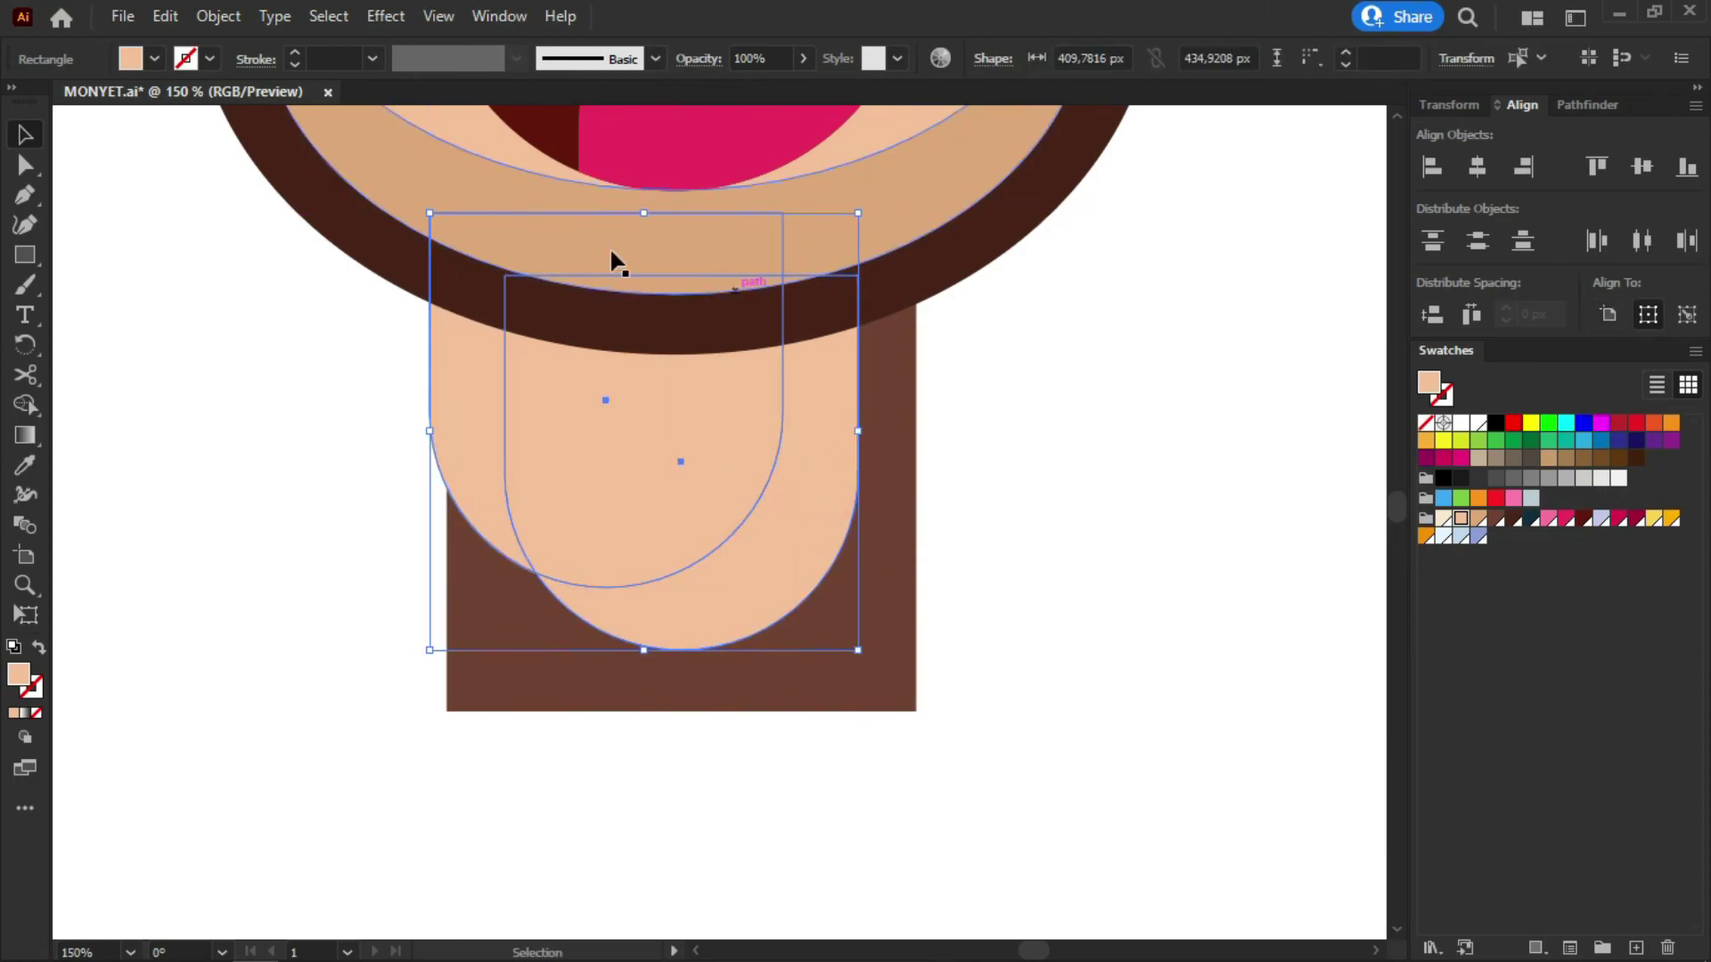
Split off the crescent outside the overlap of the two belly shapes with the Shape Builder, and delete the leftover offset copy
{"action": "left_click", "coordinate": [24, 406]}
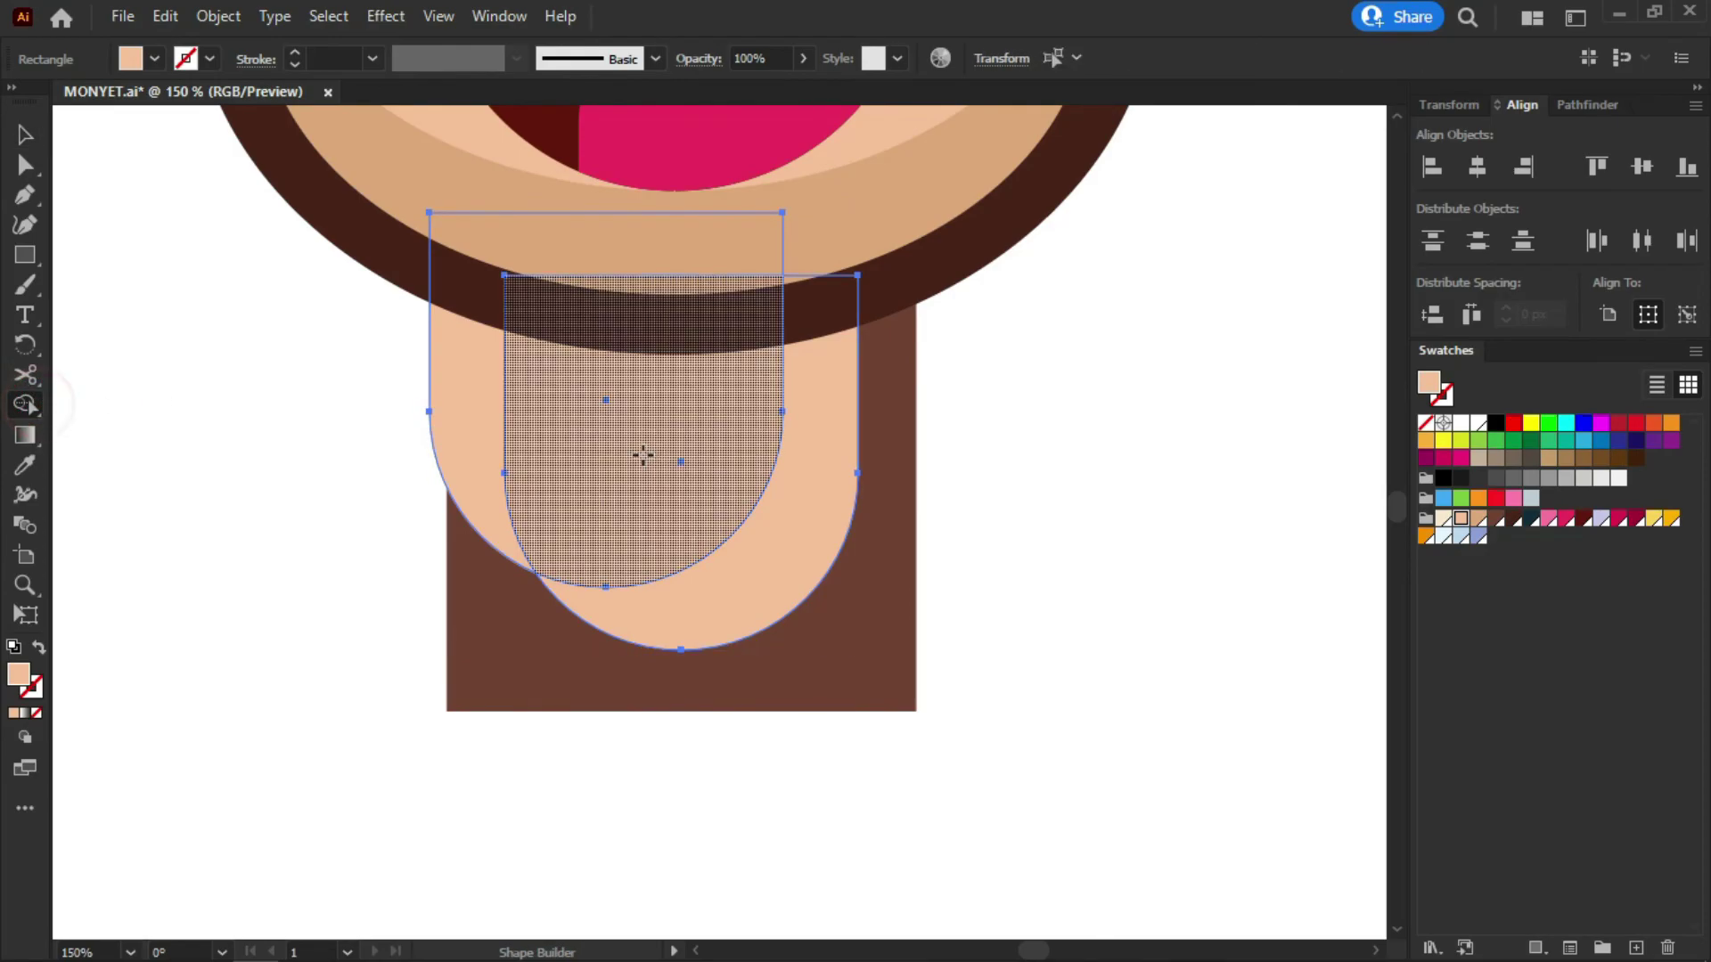
{"action": "left_click", "coordinate": [790, 508]}
{"action": "key", "text": "v"}
{"action": "left_click", "coordinate": [1203, 425]}
{"action": "left_click", "coordinate": [540, 434]}
{"action": "key", "text": "Delete"}
Fill the belly's crescent with the darker tan sampled from the face shading
{"action": "left_click", "coordinate": [782, 546]}
{"action": "left_click", "coordinate": [26, 463]}
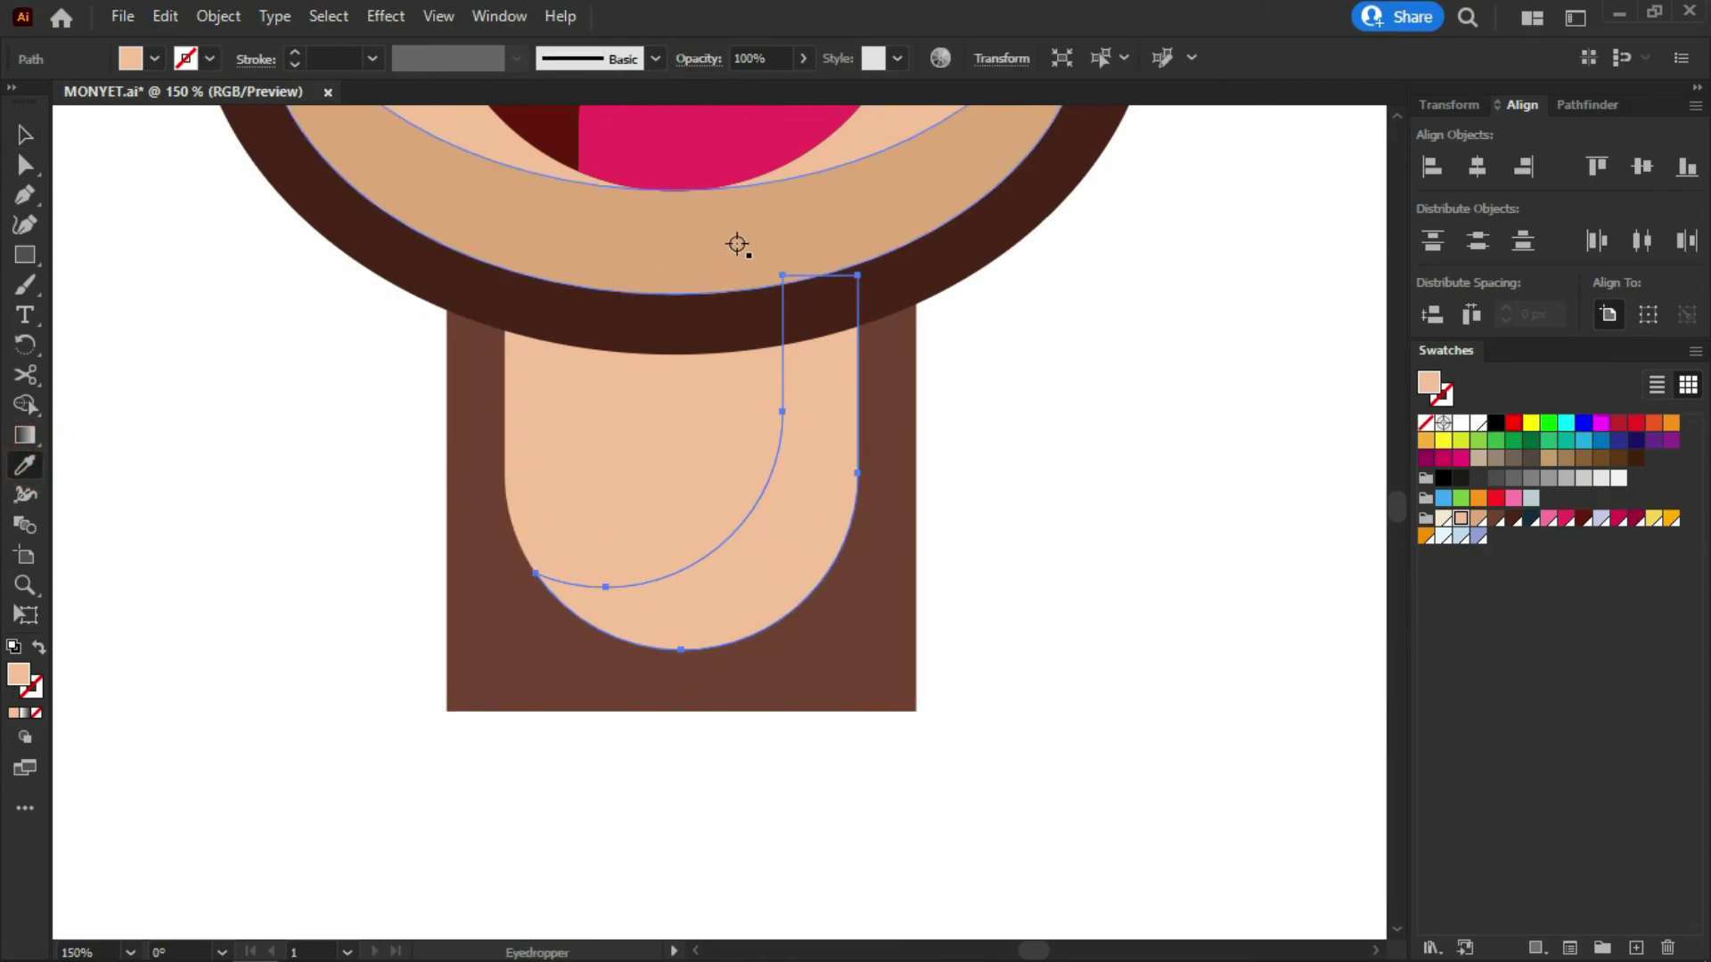
{"action": "left_click", "coordinate": [730, 229]}
{"action": "key", "text": "v"}
{"action": "left_click", "coordinate": [1105, 385]}
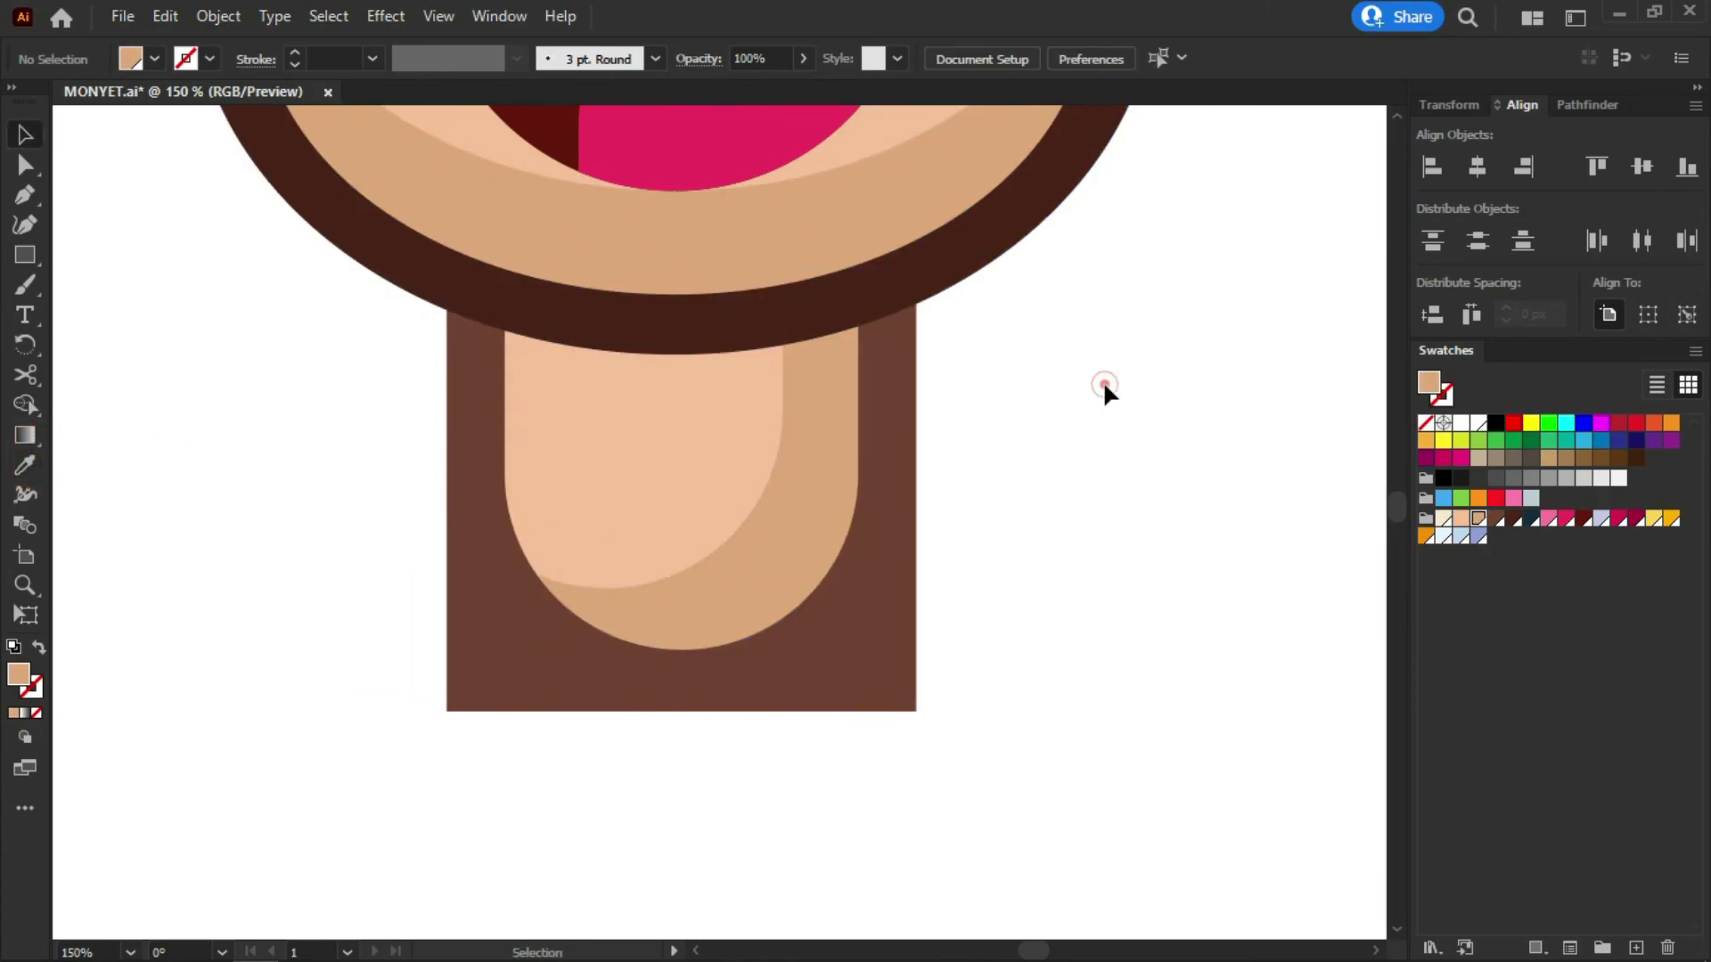
Shorten the brown body rectangle from its lower edge to about 517 px high, ending just below the belly patch
{"action": "left_click", "coordinate": [899, 630]}
{"action": "left_click", "coordinate": [900, 632]}
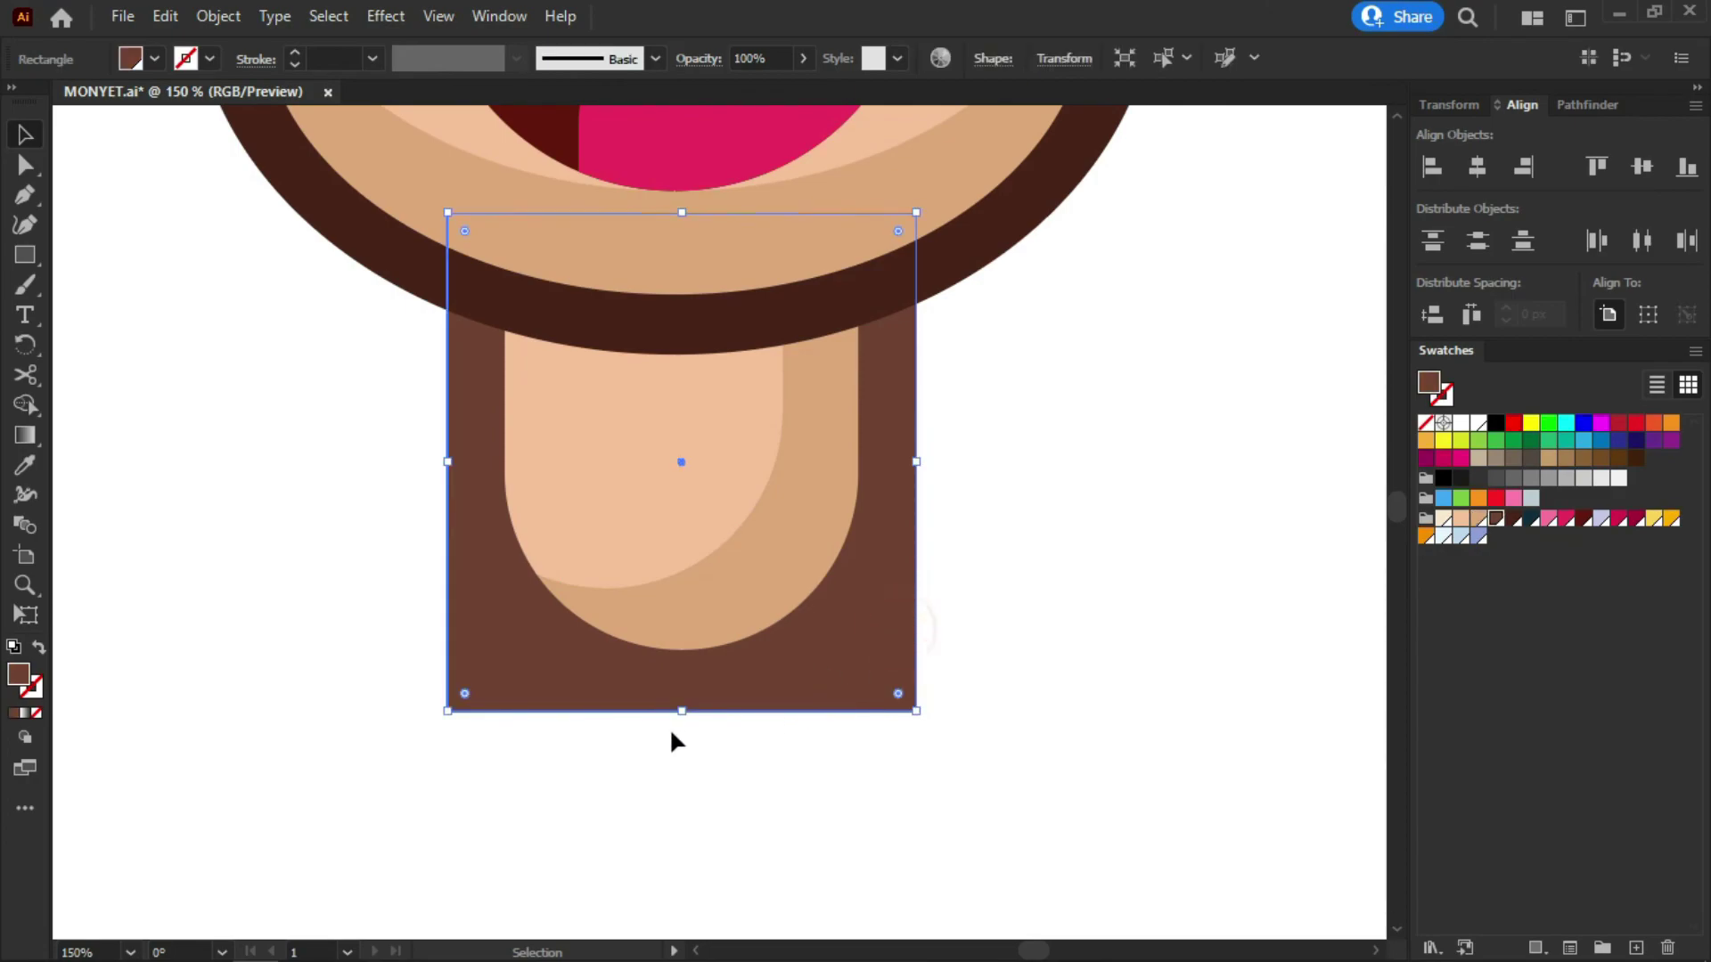
{"action": "left_click_drag", "start_coordinate": [681, 712], "coordinate": [680, 660]}
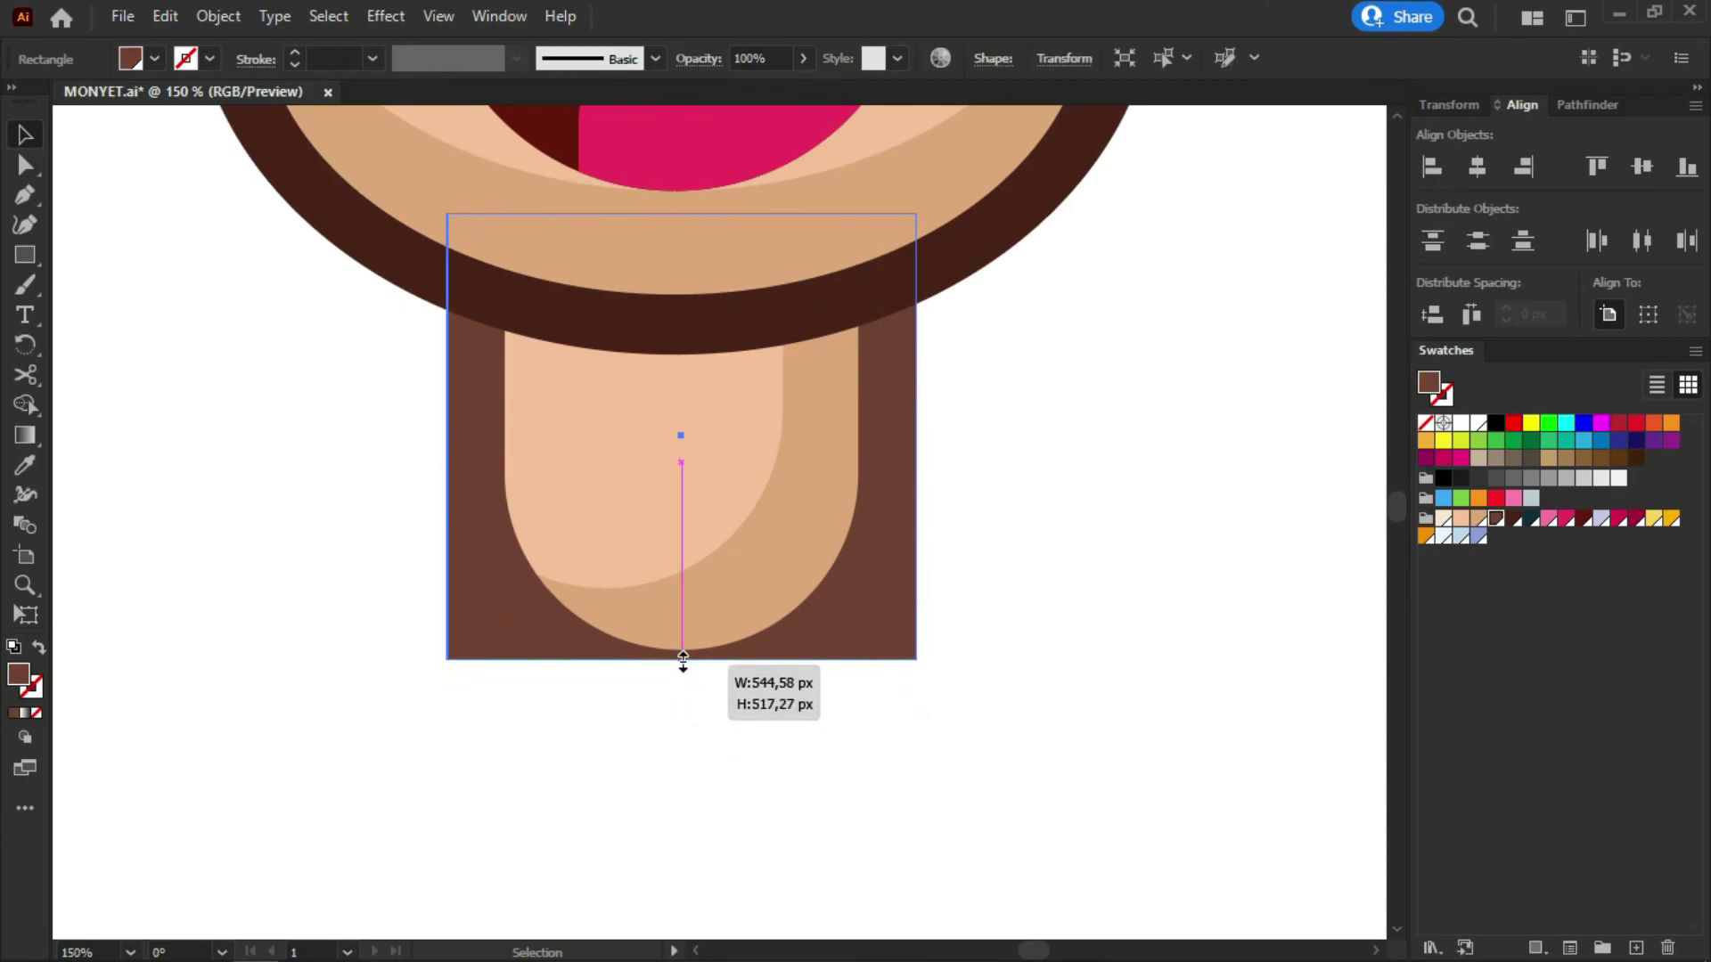
{"action": "left_click", "coordinate": [1168, 446]}
{"action": "key", "text": "ctrl+minus"}
{"action": "key", "text": "ctrl+minus"}
{"action": "key", "text": "ctrl+minus"}
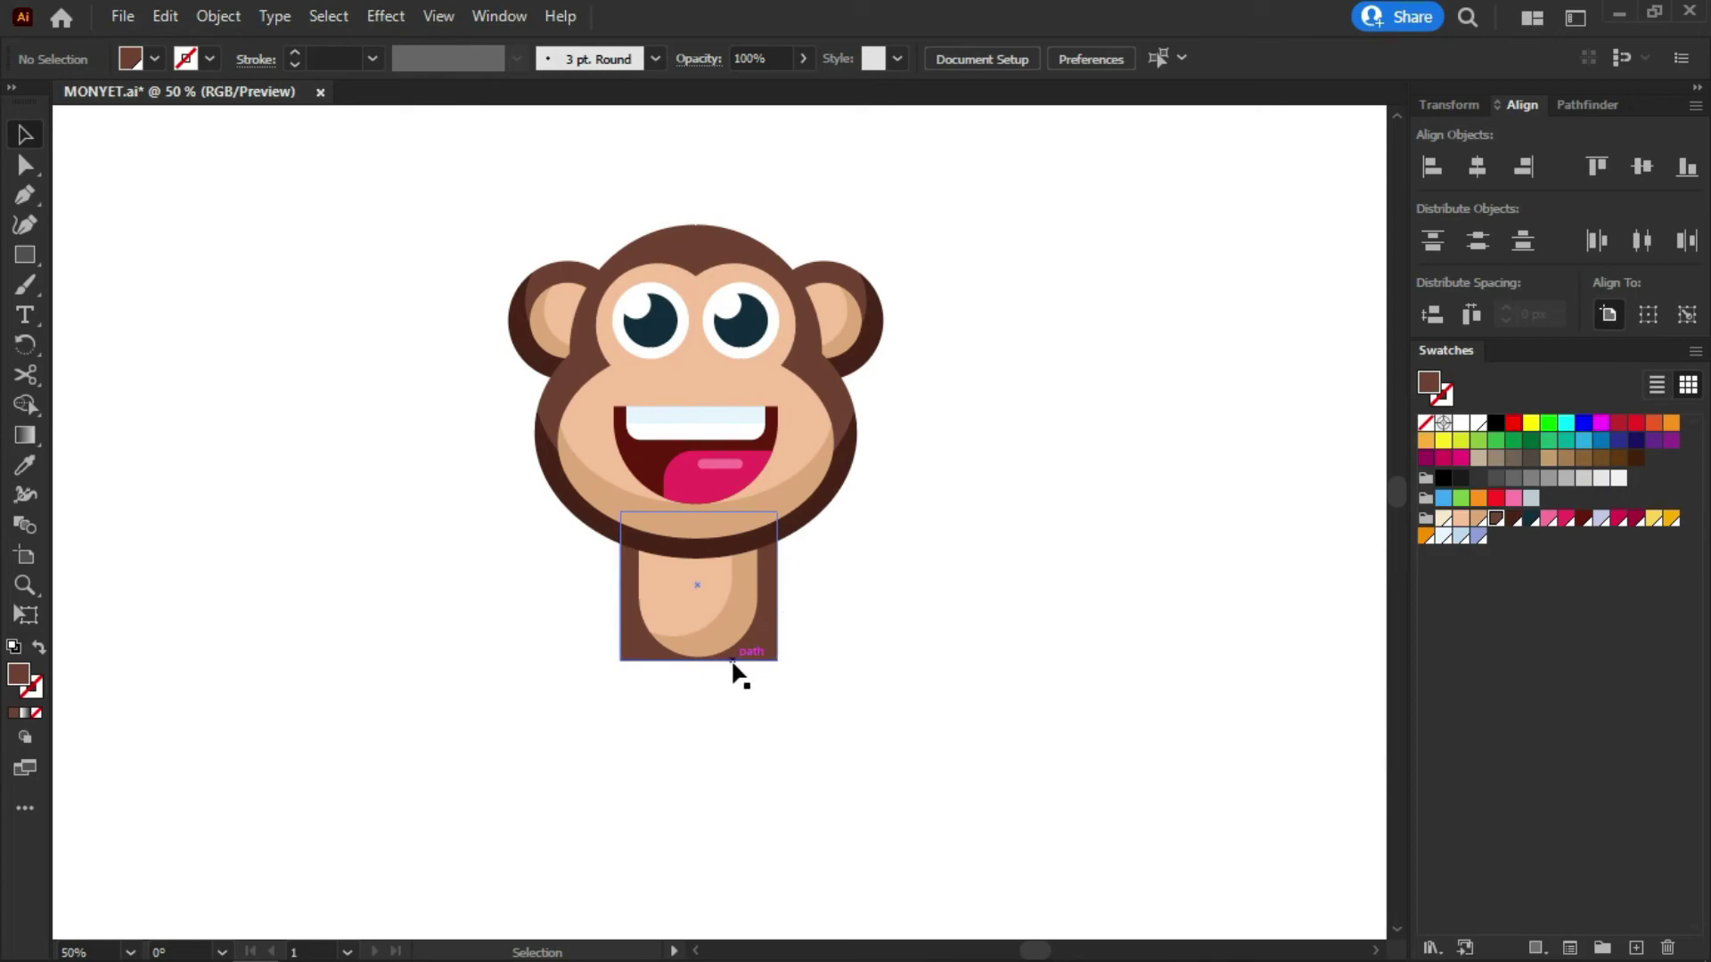
{"action": "scroll", "coordinate": [731, 655], "scroll_direction": "up", "scroll_amount": 4}
{"action": "left_click", "coordinate": [815, 610]}
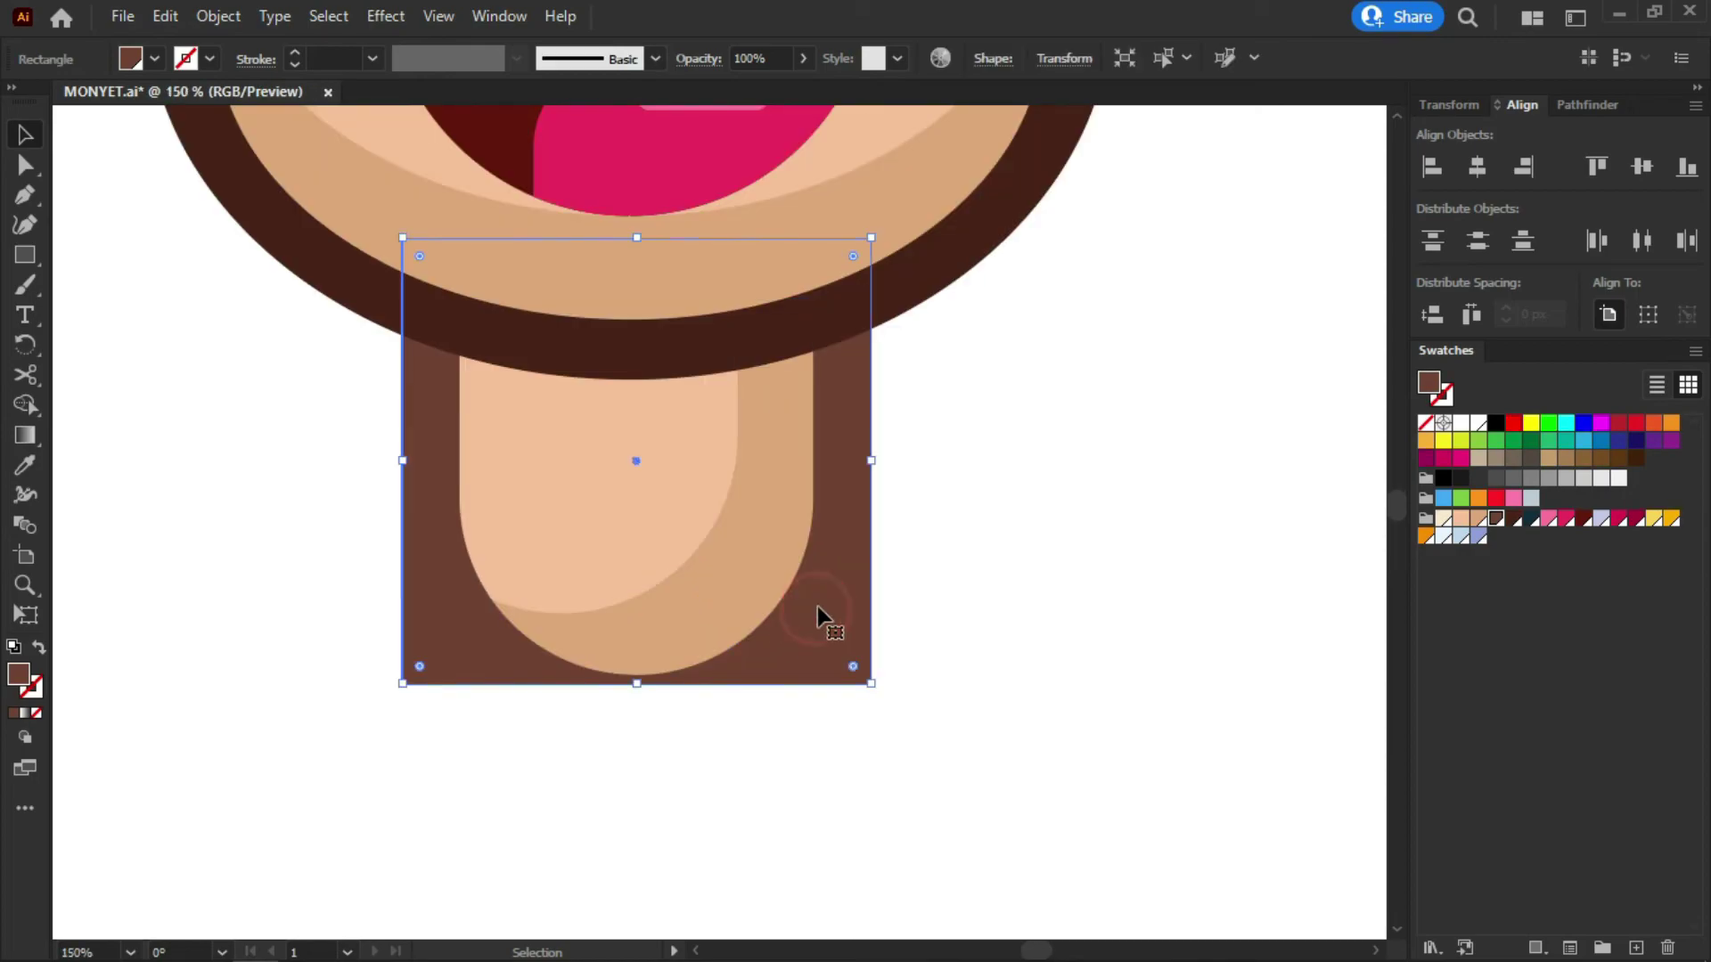
{"action": "left_click", "coordinate": [954, 515]}
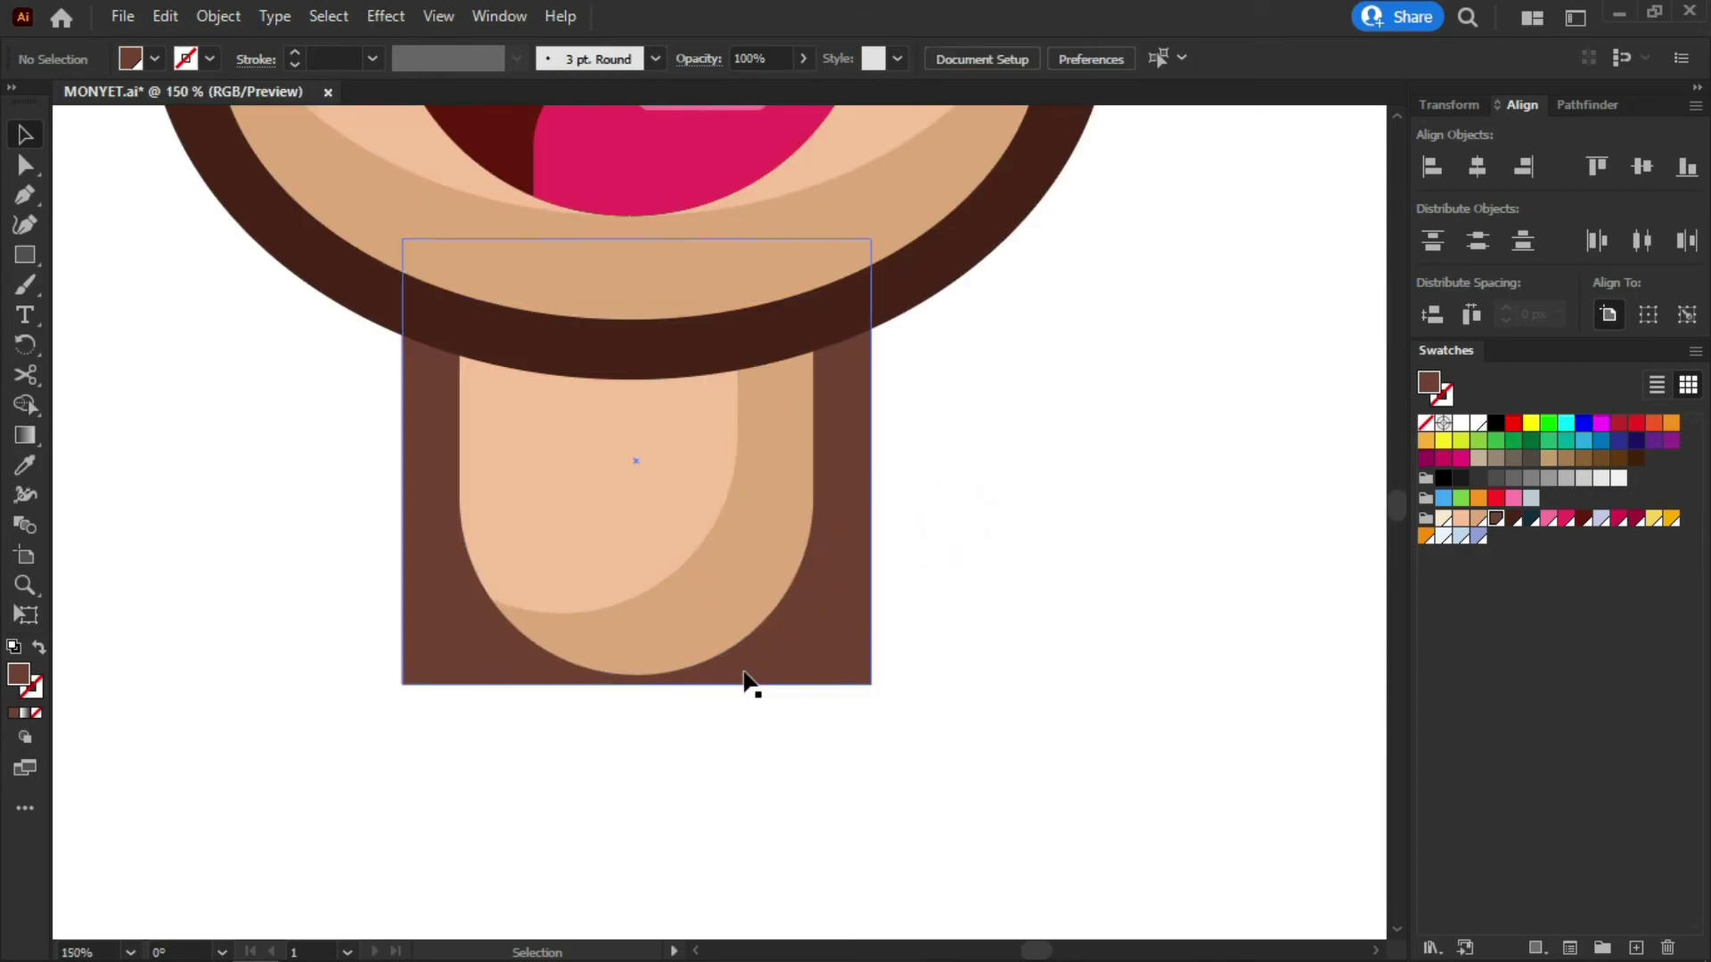
Shorten the brown body rectangle slightly from its lower edge to end at the belly patch's lower edge
{"action": "left_click", "coordinate": [798, 664]}
{"action": "left_click_drag", "start_coordinate": [637, 688], "coordinate": [635, 679]}
{"action": "left_click", "coordinate": [935, 511]}
{"action": "scroll", "coordinate": [772, 372], "scroll_direction": "down", "scroll_amount": 2}
{"action": "scroll", "coordinate": [758, 588], "scroll_direction": "up", "scroll_amount": 1}
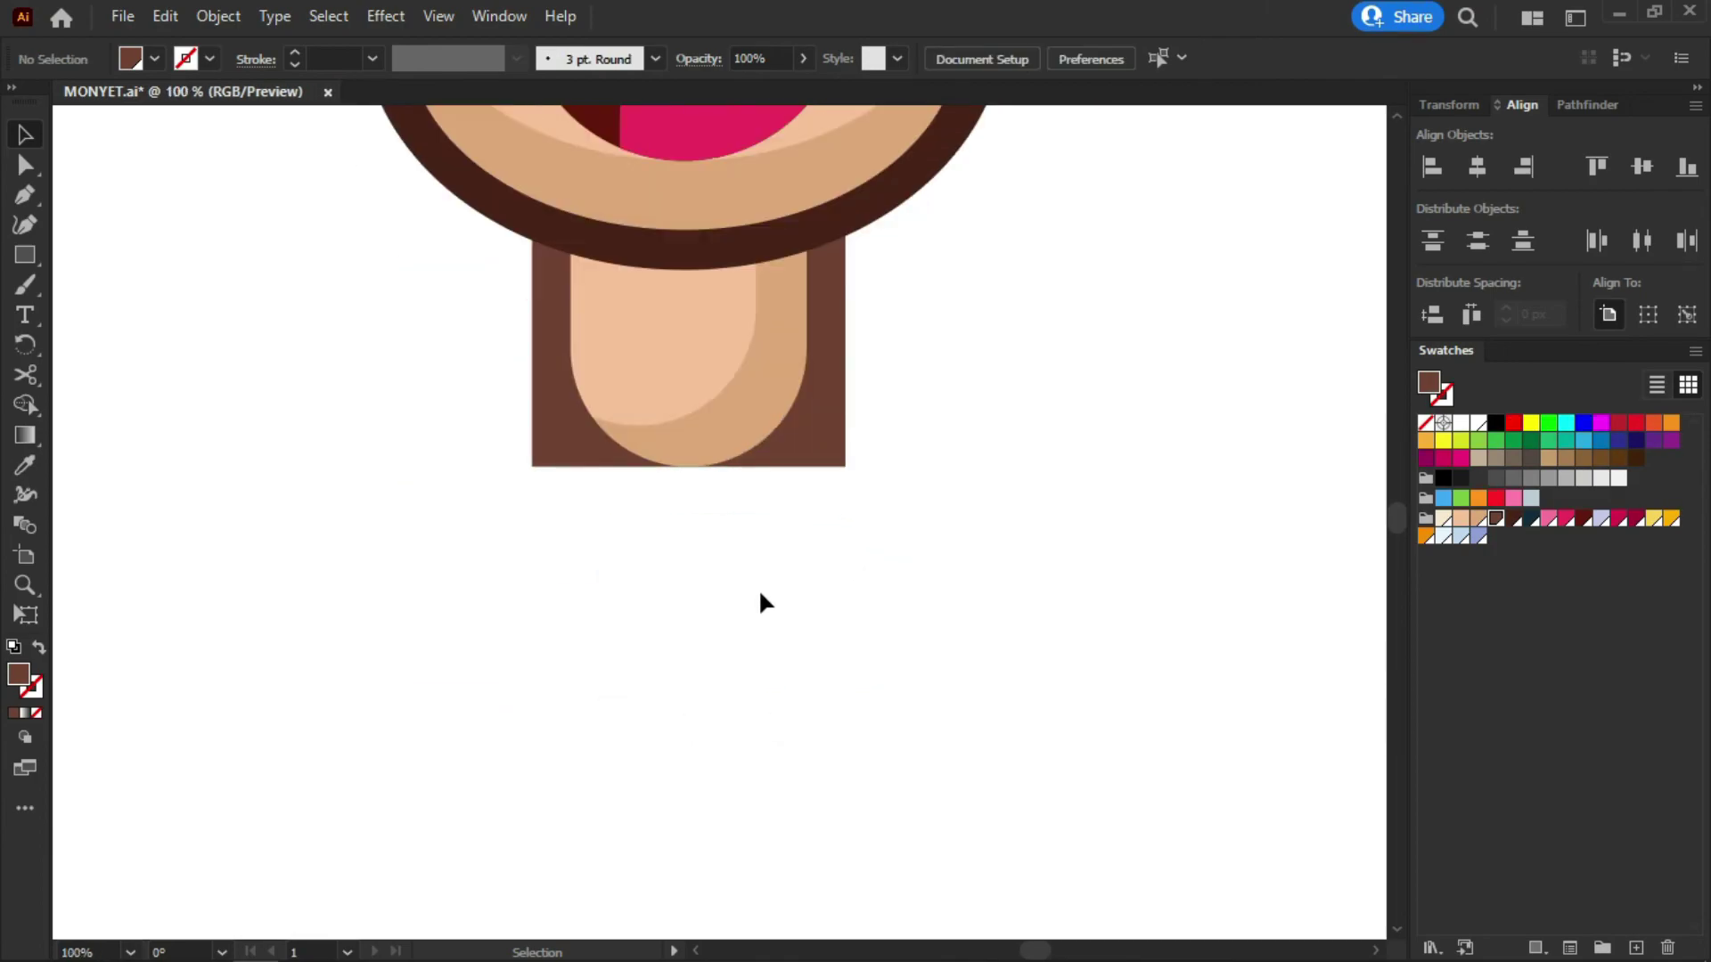
Draw a rectangle about 545 by 163 px directly under the body, matching its width, and fill it with crimson
{"action": "left_click", "coordinate": [27, 256]}
{"action": "mouse_move", "coordinate": [534, 465]}
{"action": "left_mouse_down"}
{"action": "mouse_move", "coordinate": [784, 560]}
{"action": "mouse_move", "coordinate": [846, 559]}
{"action": "left_mouse_up"}
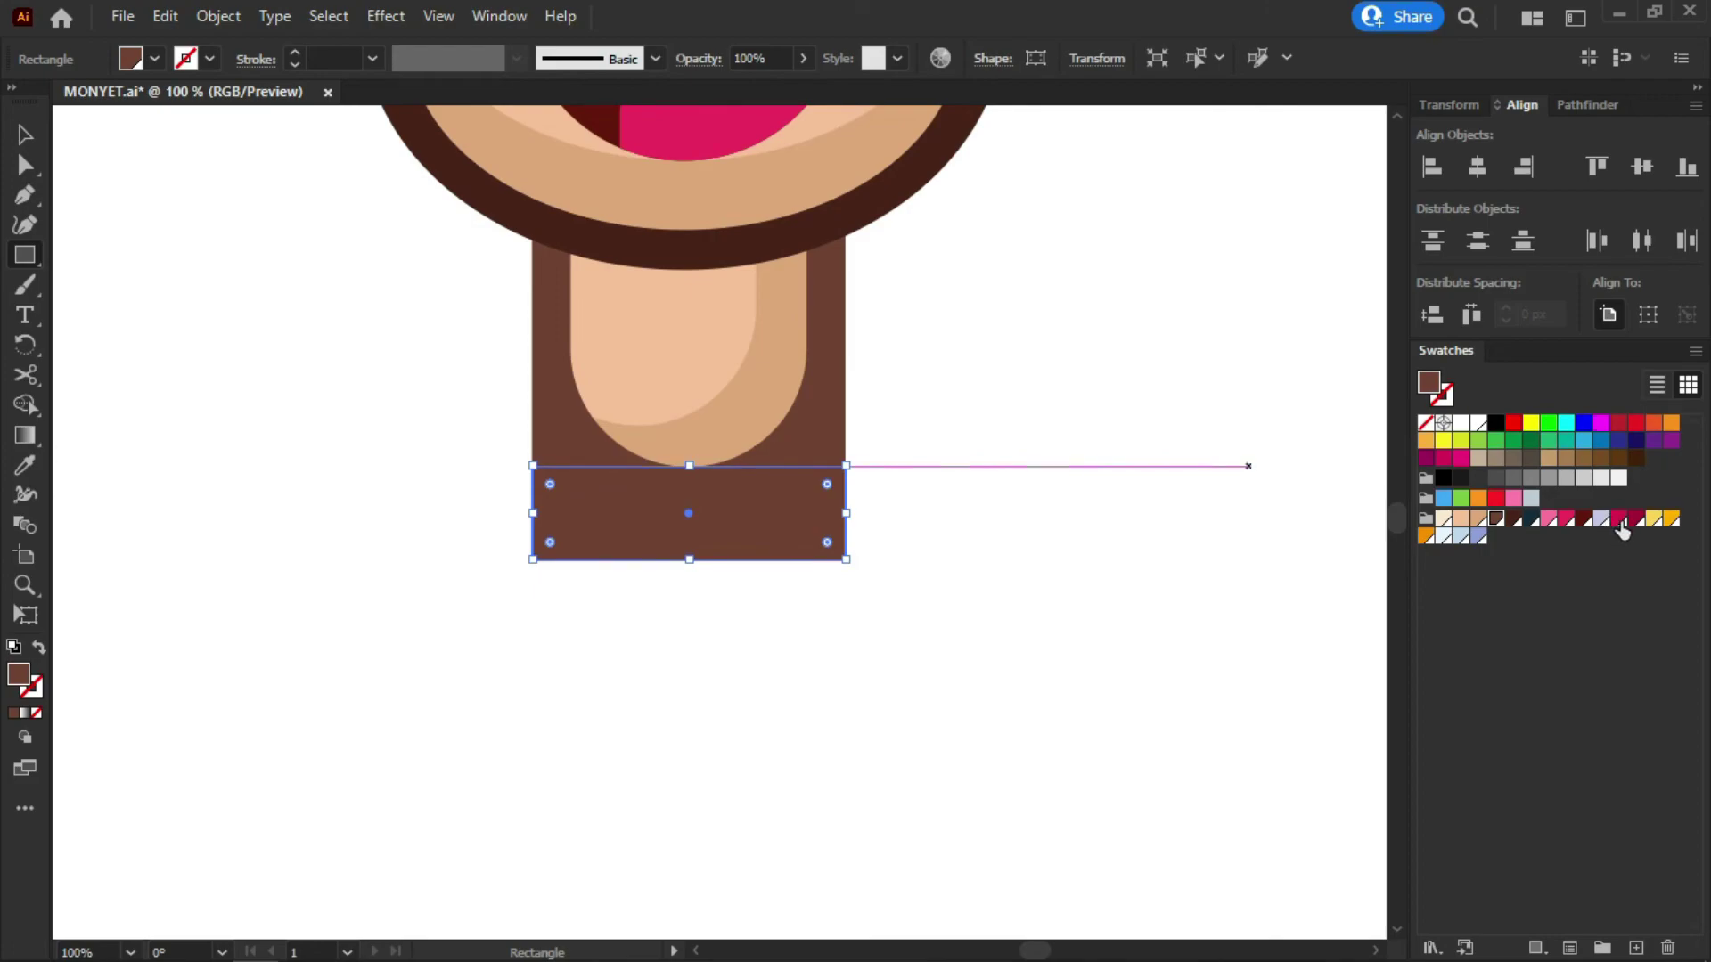
{"action": "left_click", "coordinate": [1619, 520]}
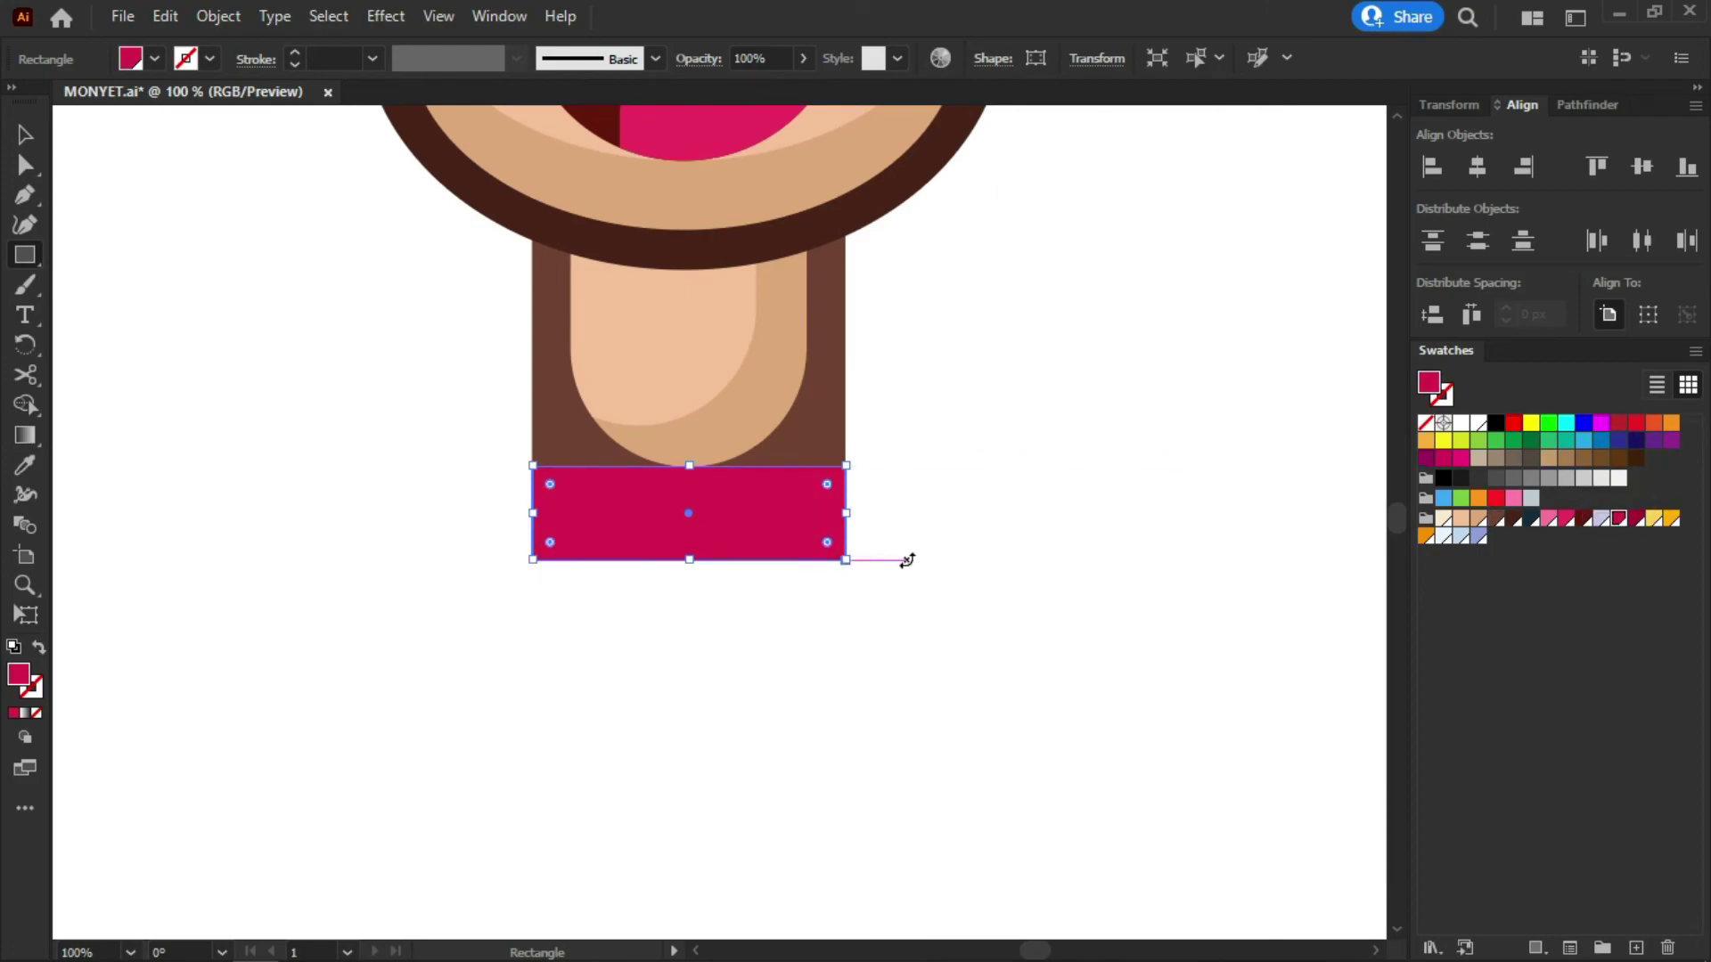
Round the two lower corners of the crimson rectangle to about 135 px
{"action": "key", "text": "a"}
{"action": "left_click_drag", "start_coordinate": [864, 575], "coordinate": [493, 561]}
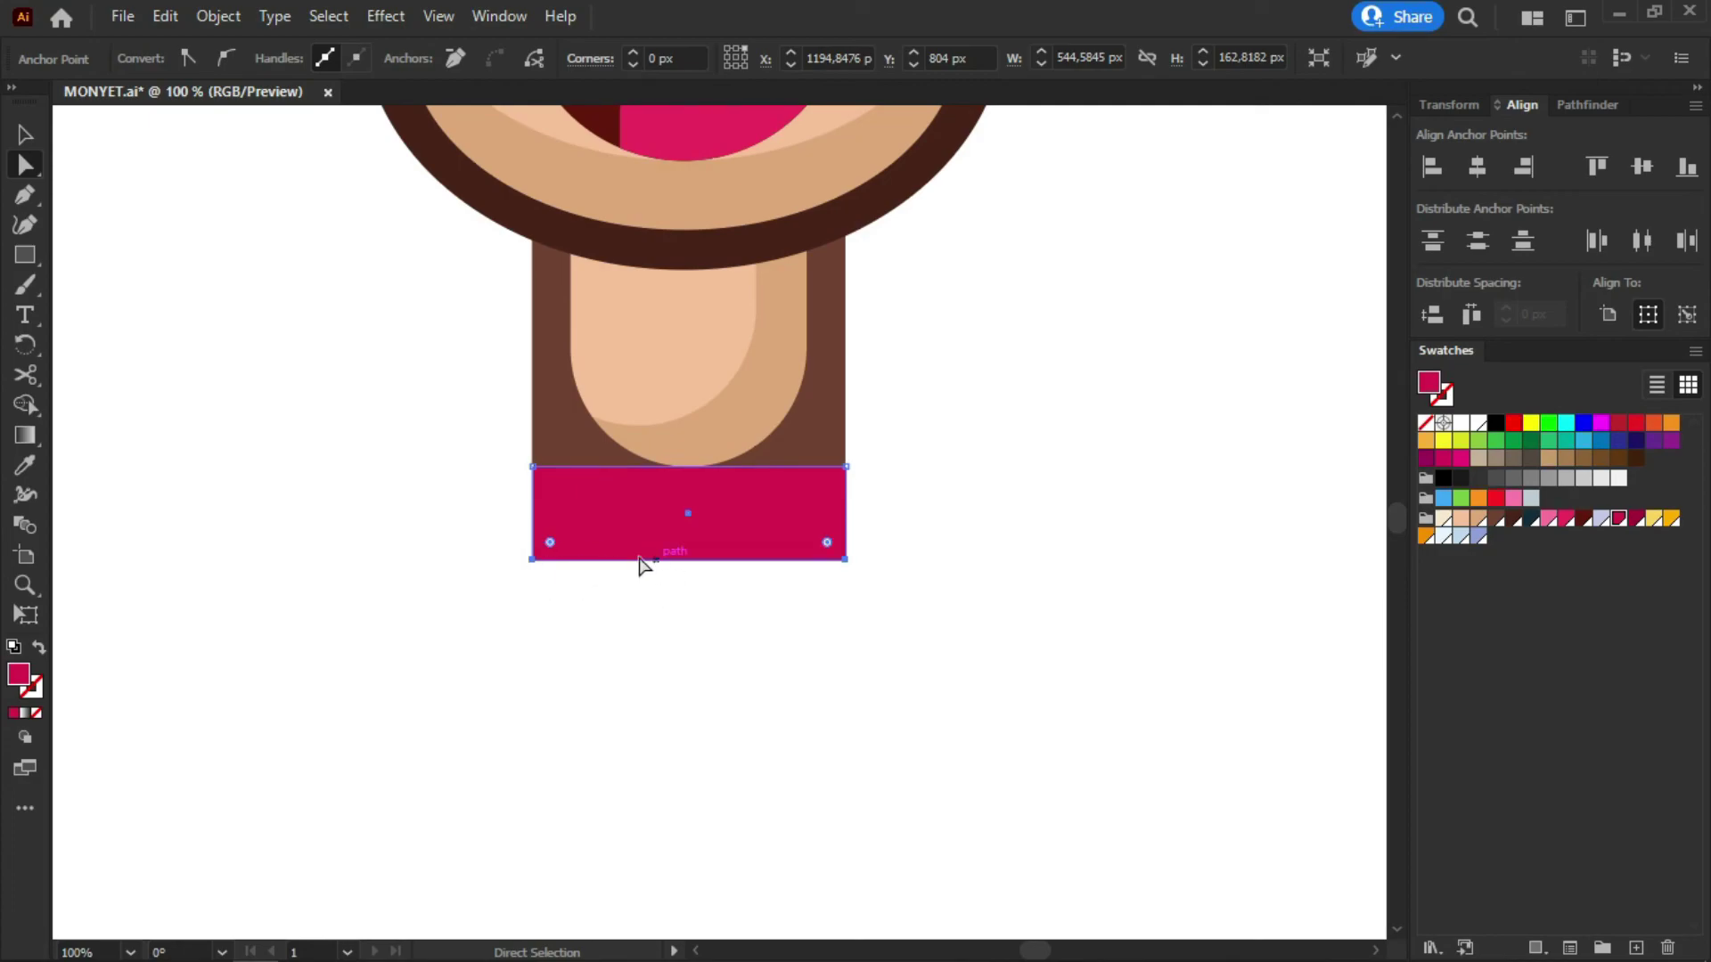
{"action": "left_click", "coordinate": [515, 561]}
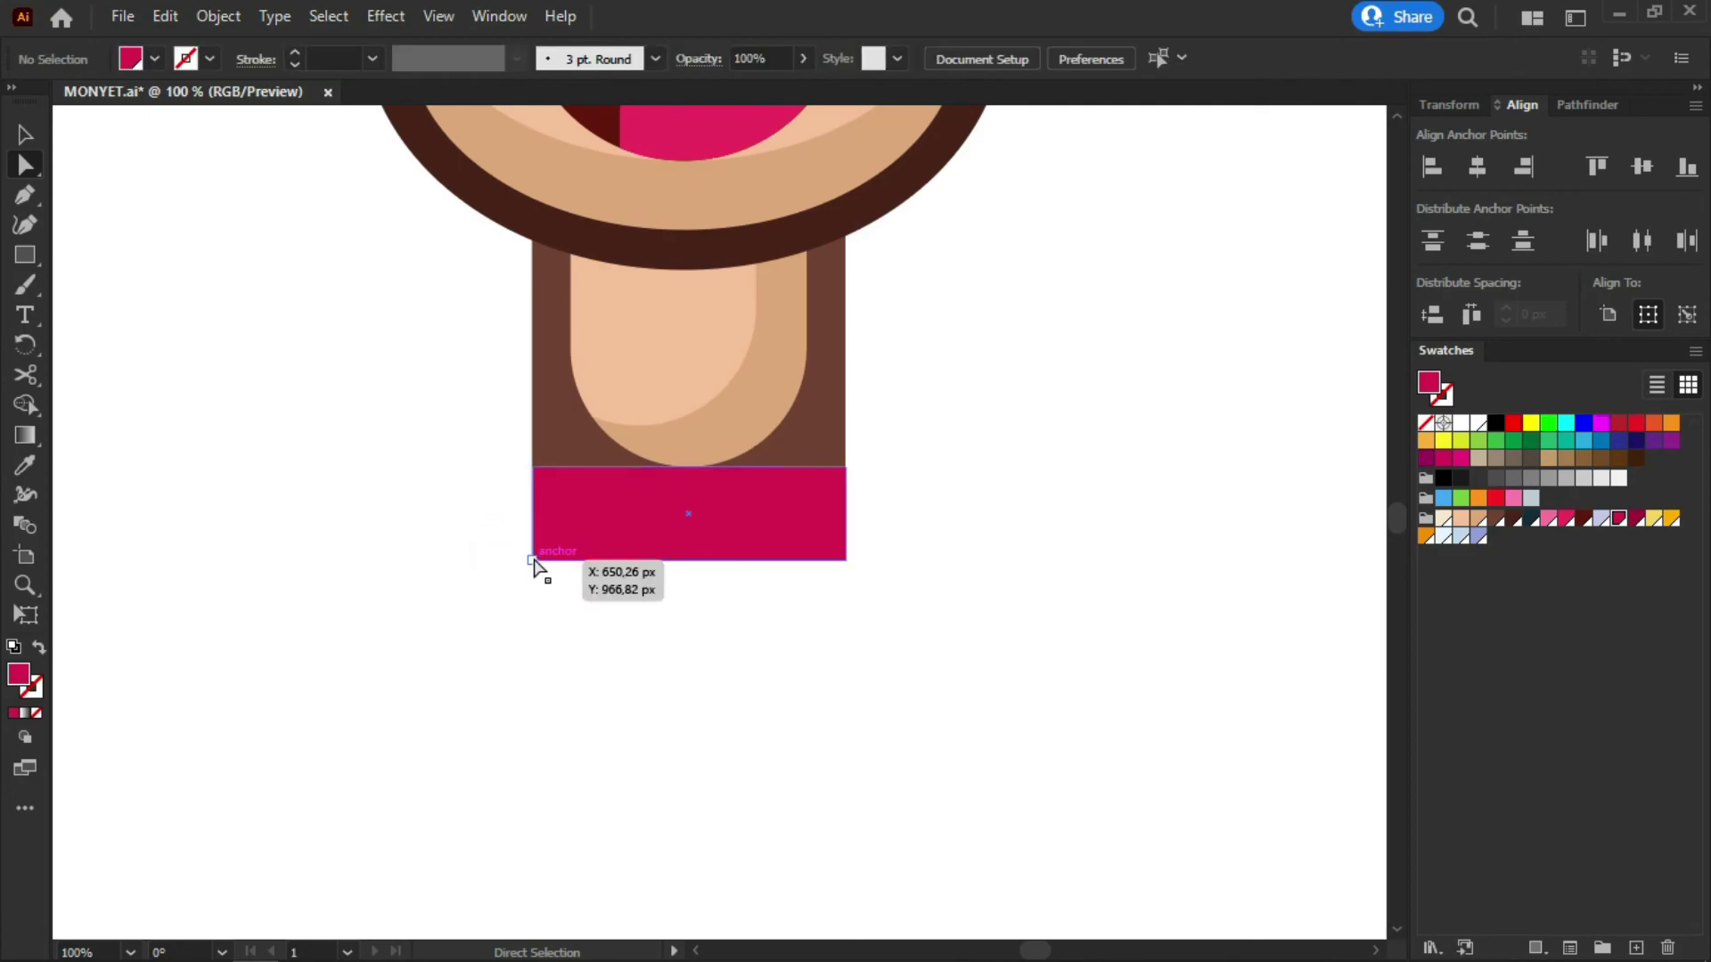
{"action": "left_click", "coordinate": [540, 549]}
{"action": "left_click", "coordinate": [531, 561]}
{"action": "left_click_drag", "start_coordinate": [492, 532], "coordinate": [928, 592]}
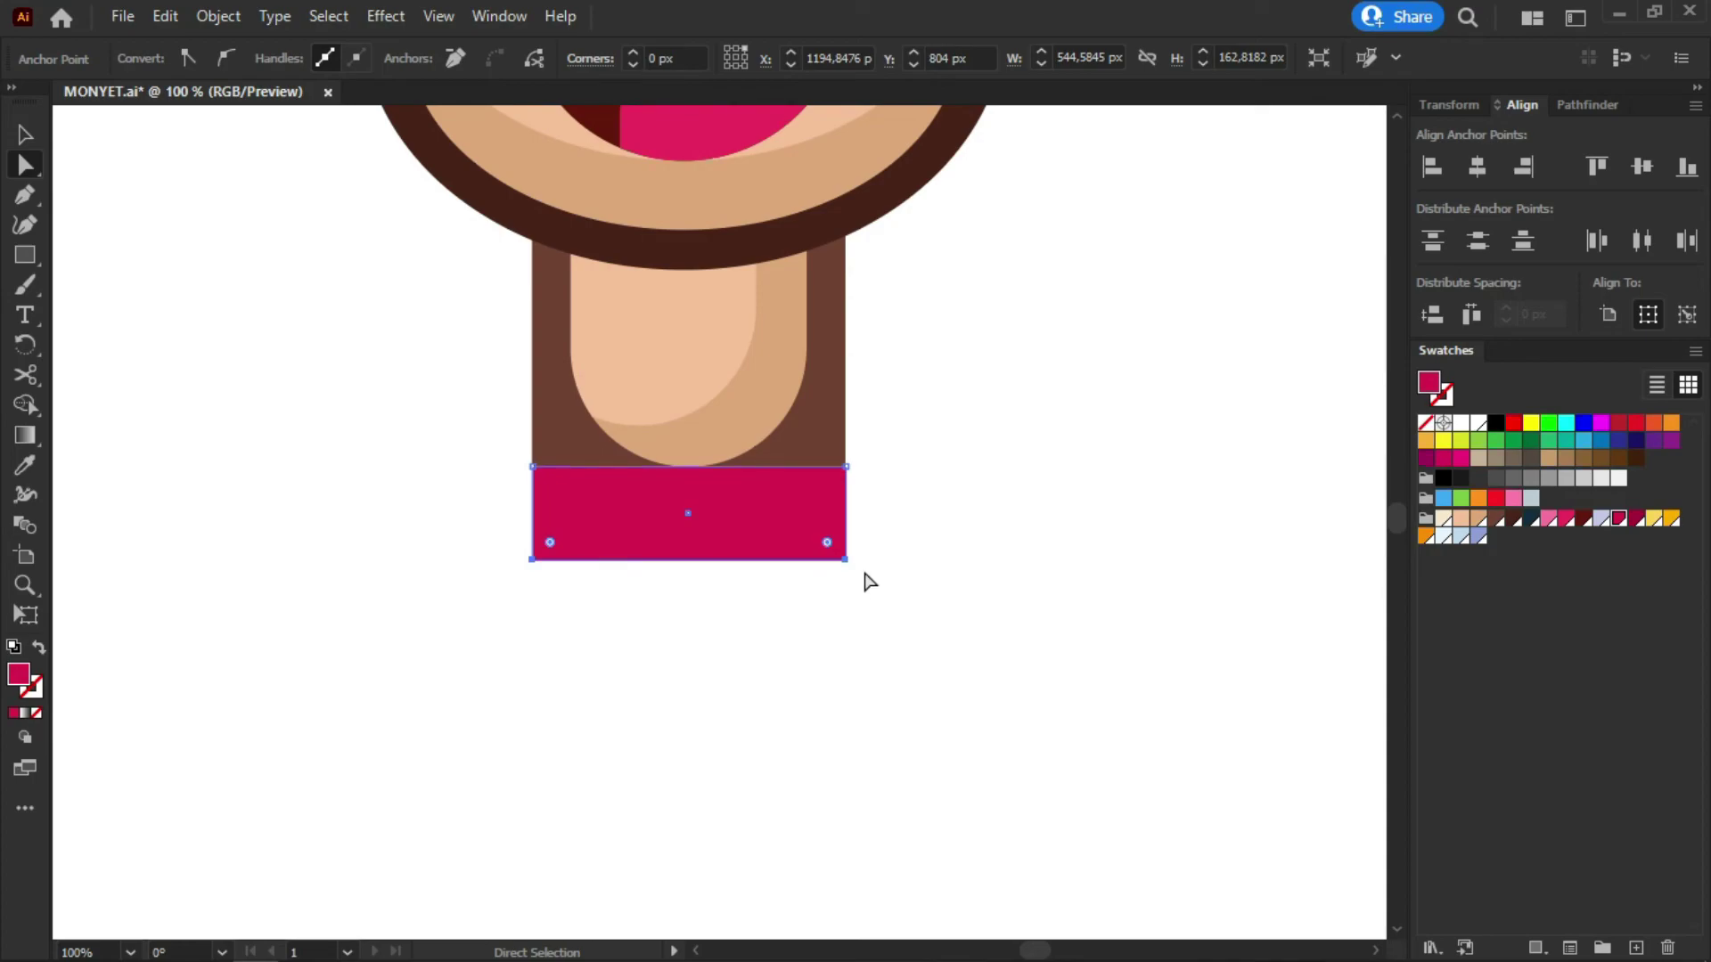
{"action": "left_click", "coordinate": [874, 587]}
{"action": "left_click_drag", "start_coordinate": [884, 577], "coordinate": [756, 508]}
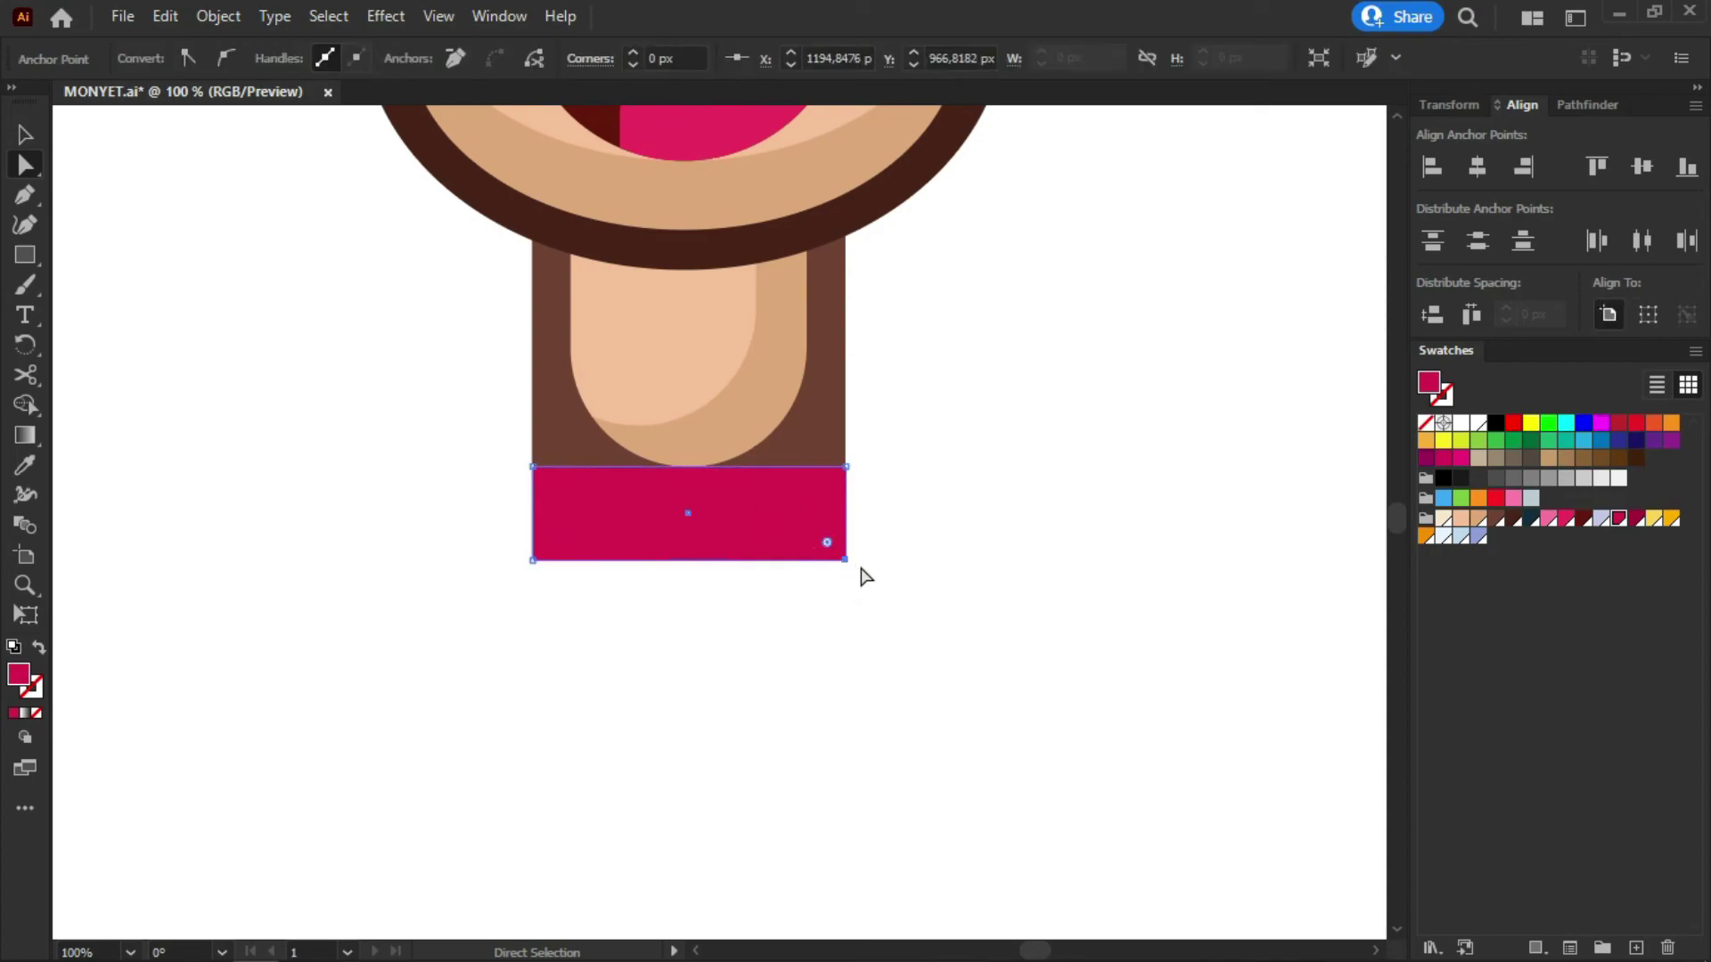
{"action": "left_click_drag", "start_coordinate": [914, 610], "coordinate": [497, 543]}
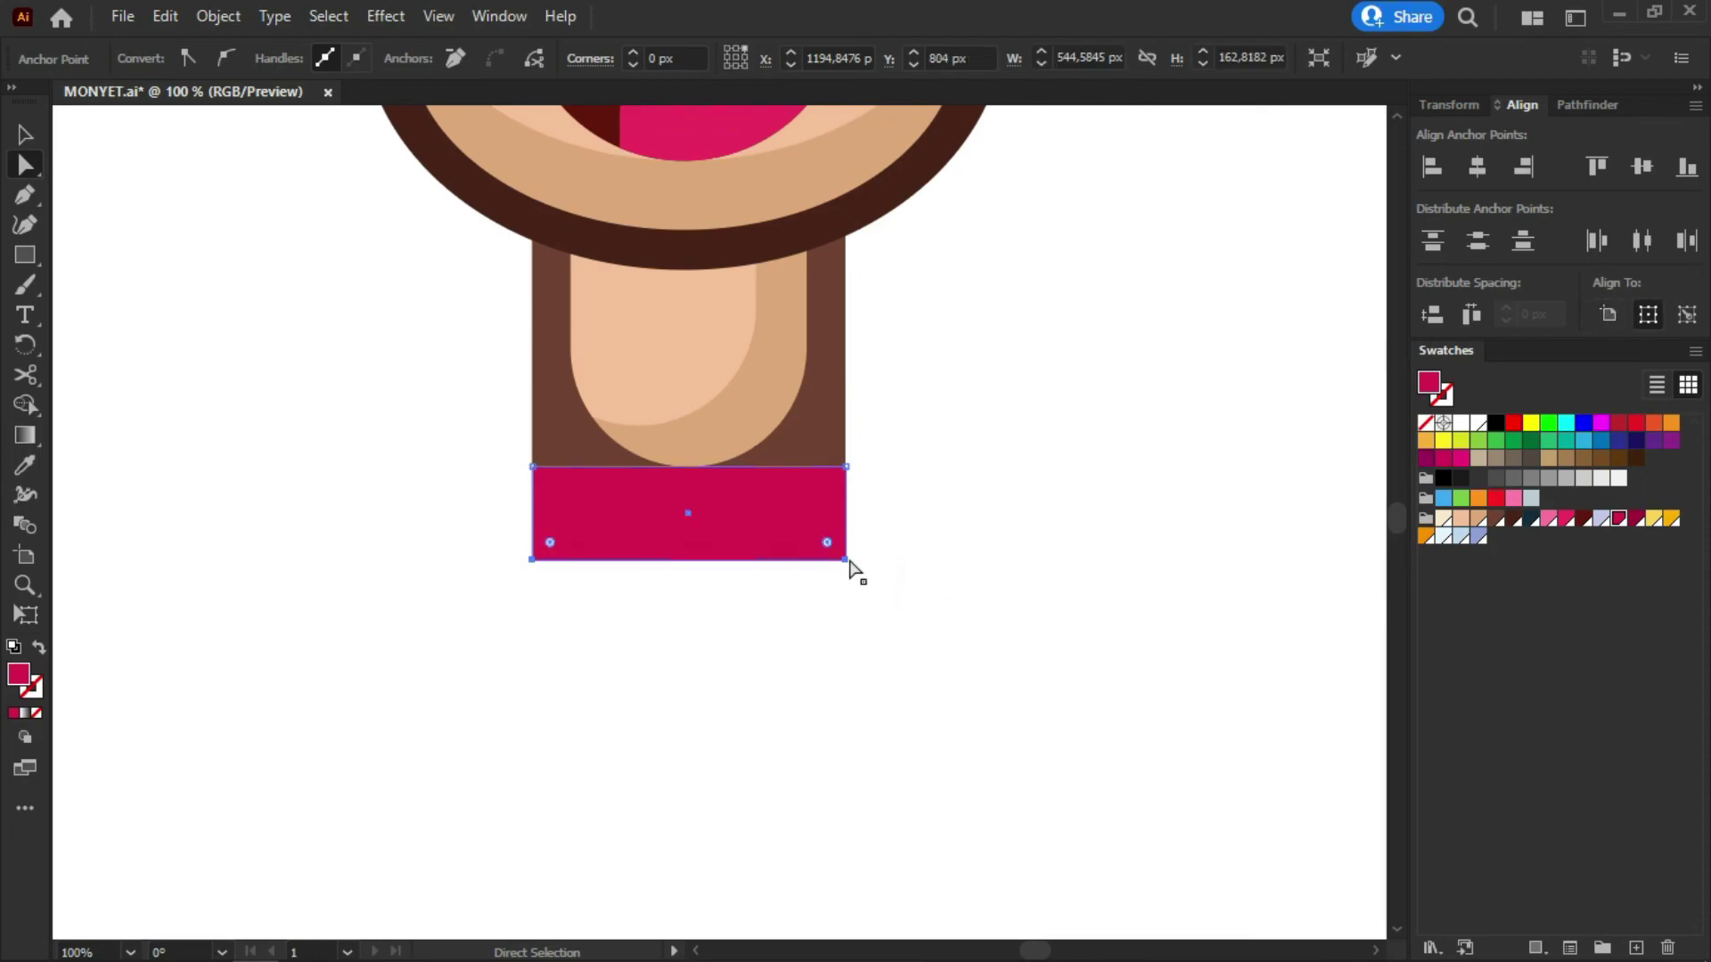
{"action": "left_click_drag", "start_coordinate": [826, 544], "coordinate": [759, 494]}
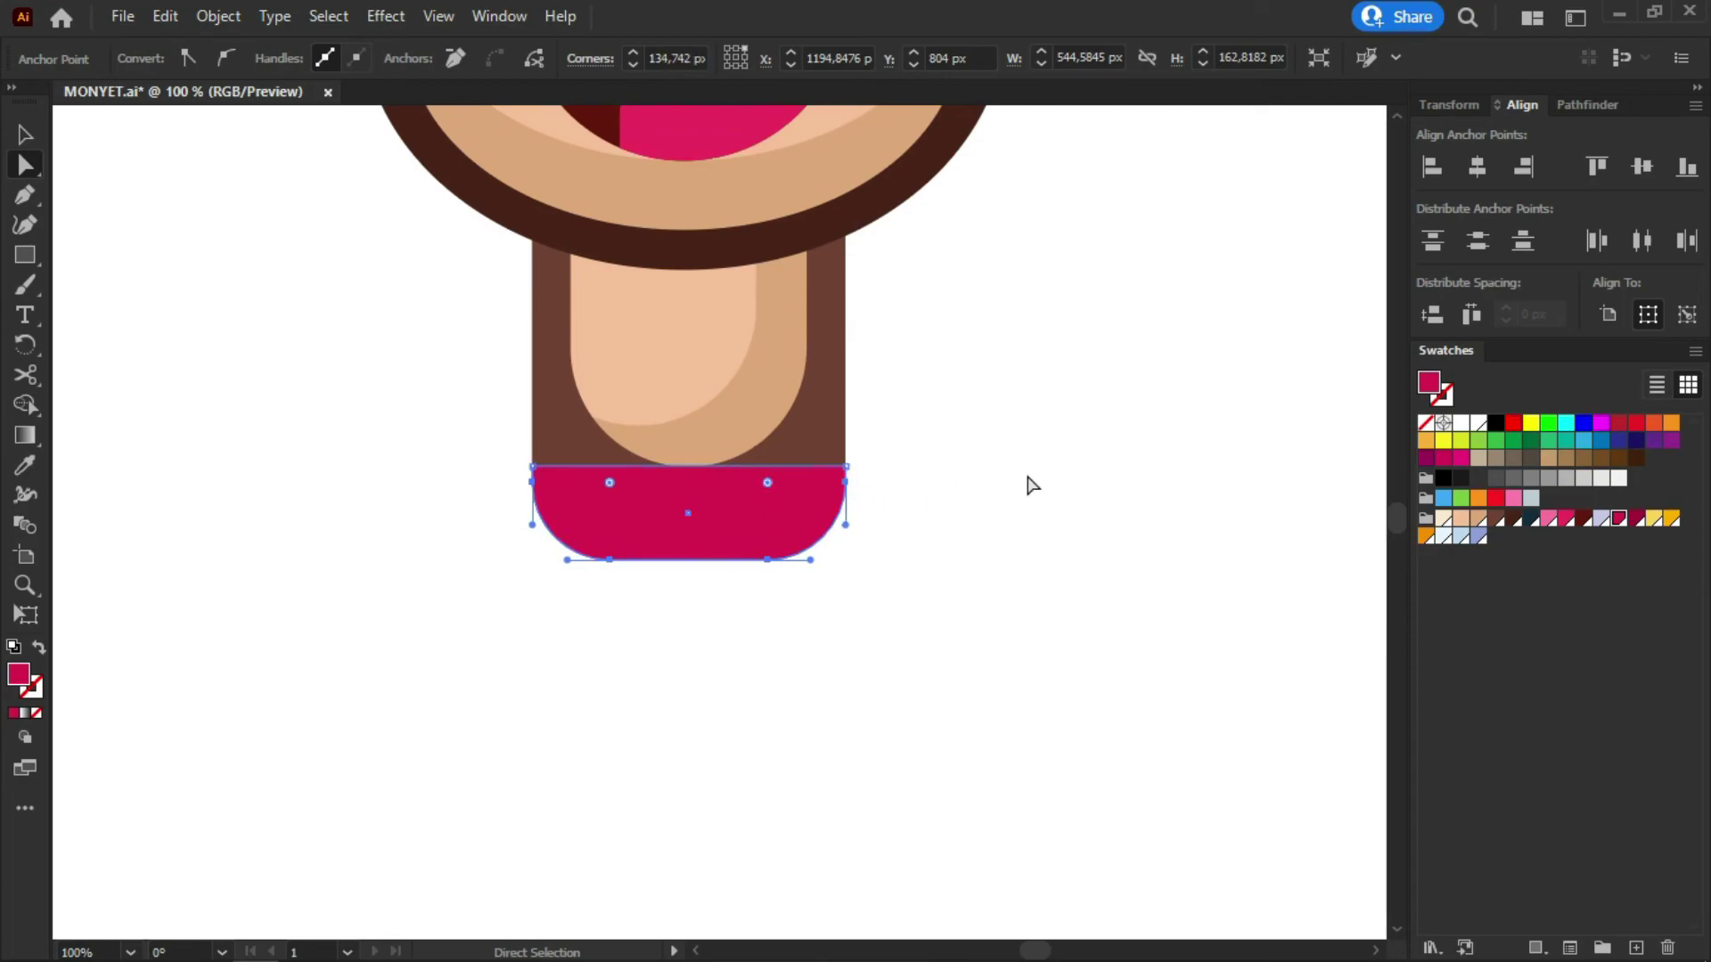
{"action": "key", "text": "v"}
{"action": "left_click", "coordinate": [1016, 407]}
Duplicate the crimson trouser shape slightly straight up and select it together with the original
{"action": "scroll", "coordinate": [941, 311], "scroll_direction": "down", "scroll_amount": 2}
{"action": "scroll", "coordinate": [852, 391], "scroll_direction": "up", "scroll_amount": 4}
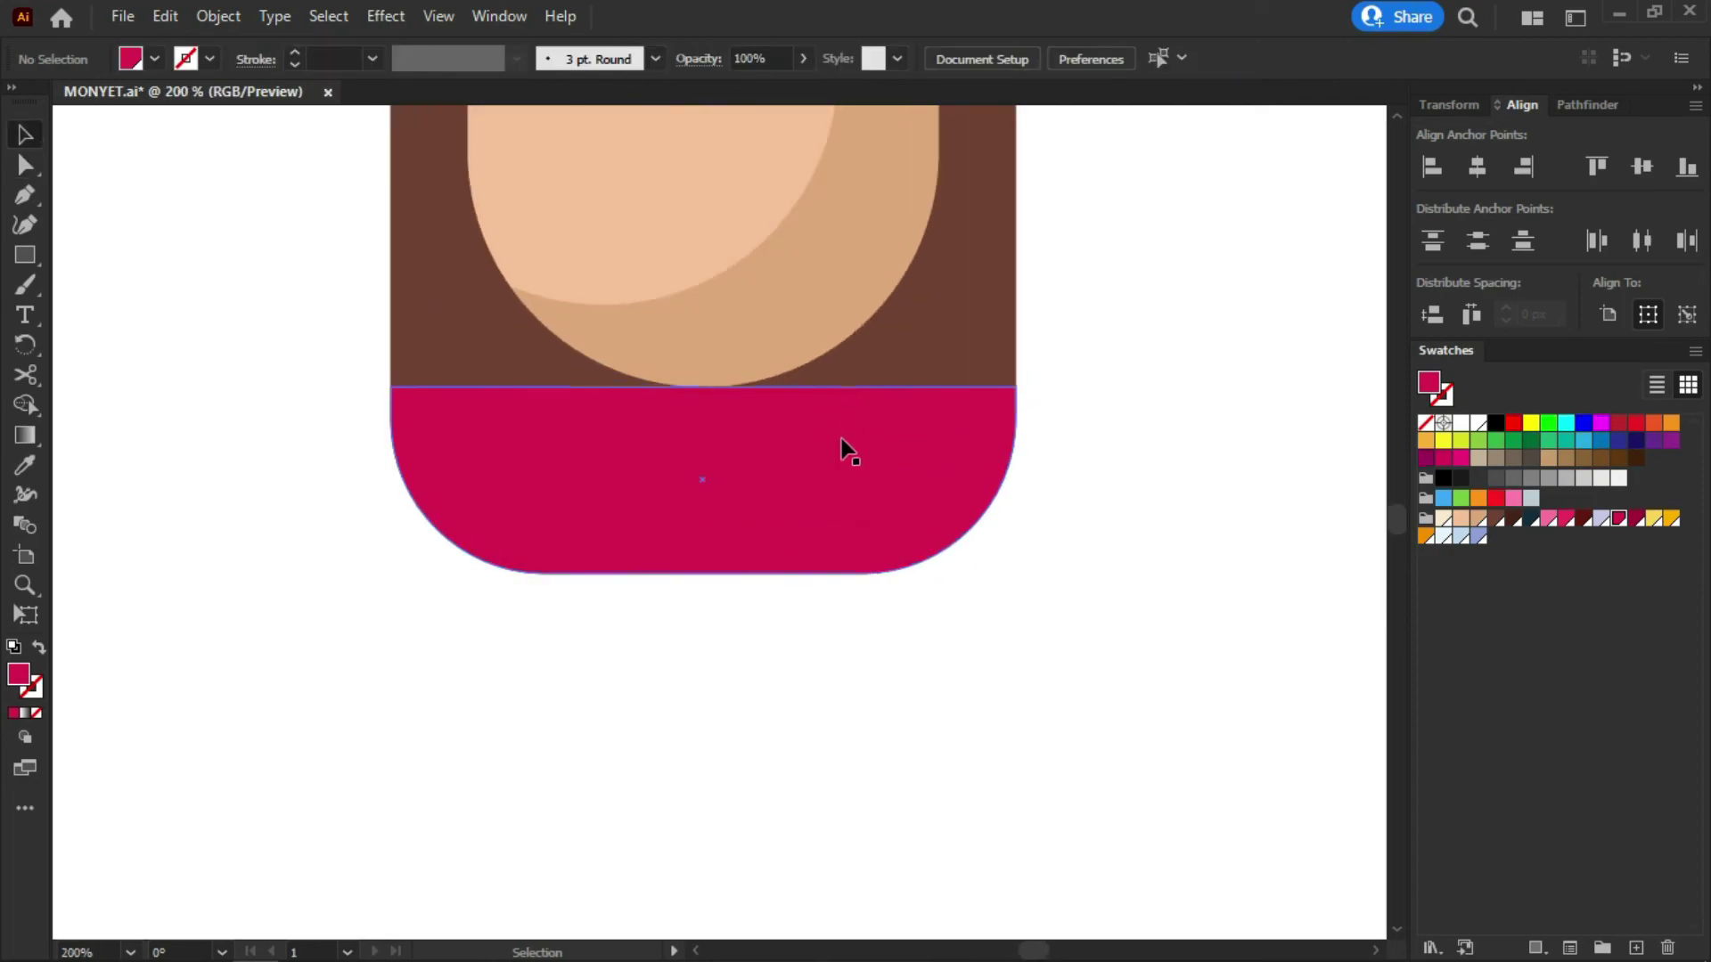
{"action": "left_click", "coordinate": [836, 468]}
{"action": "mouse_move", "coordinate": [794, 511]}
{"action": "left_mouse_down"}
{"action": "mouse_move", "coordinate": [798, 466]}
{"action": "mouse_move", "coordinate": [788, 517]}
{"action": "left_mouse_up"}
{"action": "left_click", "coordinate": [775, 548], "text": "shift"}
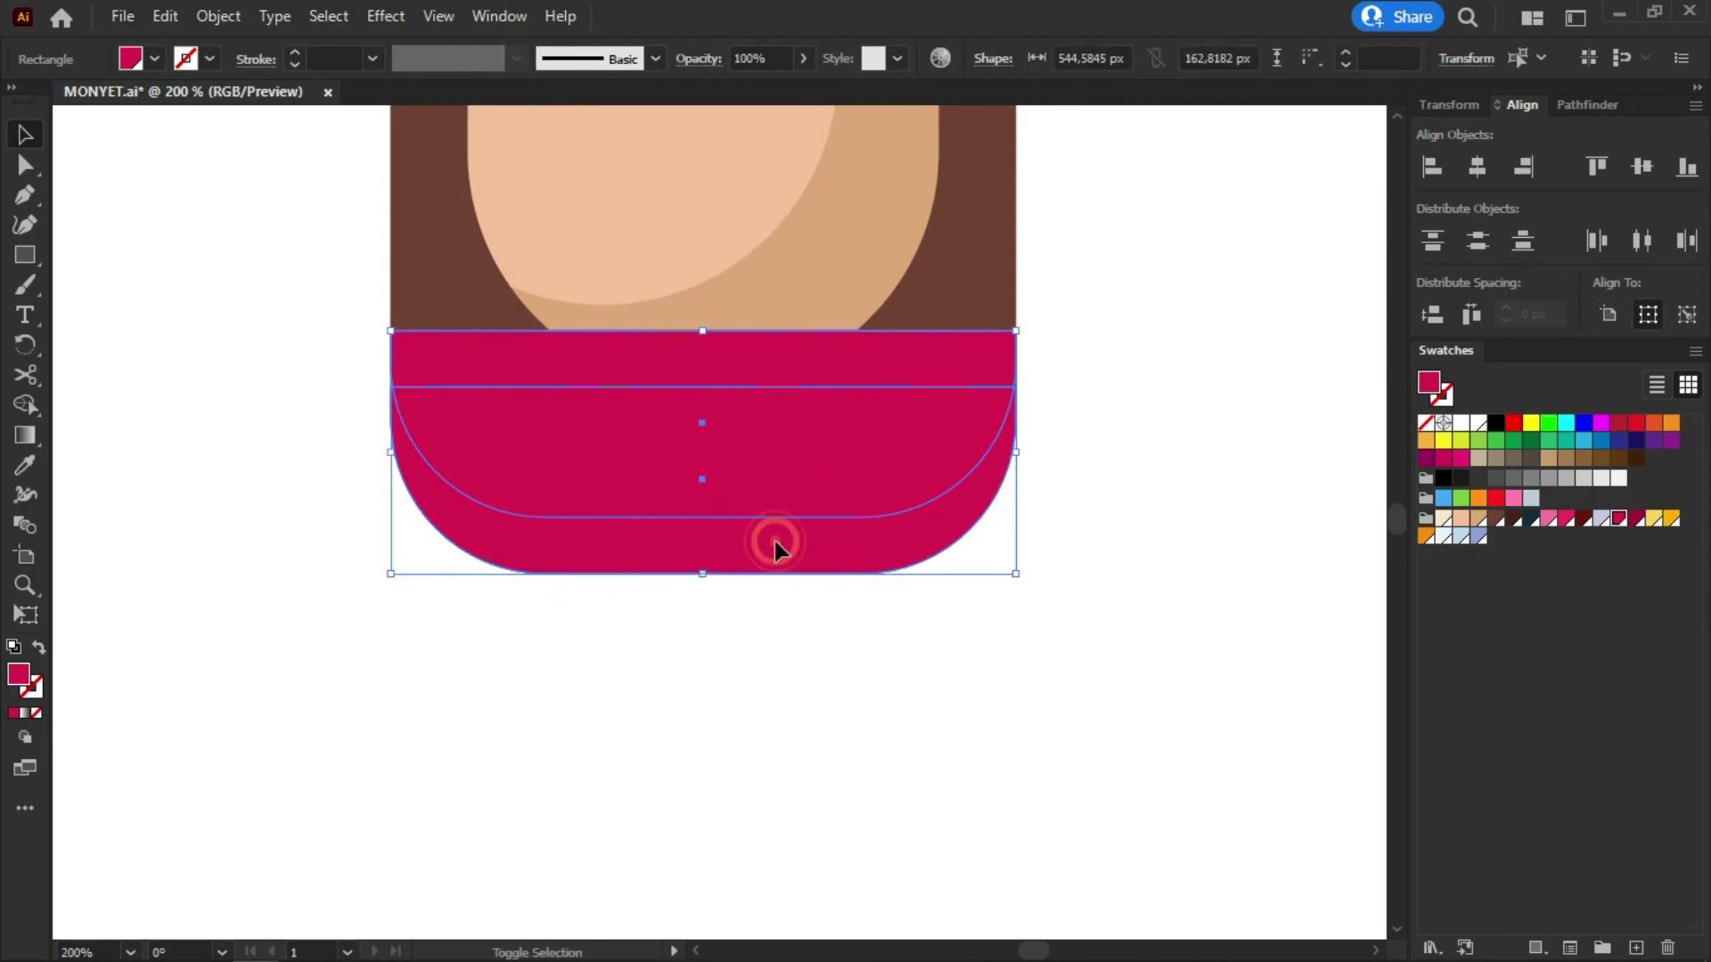
Split off the trousers' lower crescent with the Shape Builder and send the raised trouser copy to the back
{"action": "left_click", "coordinate": [31, 406]}
{"action": "left_click", "coordinate": [639, 553]}
{"action": "key", "text": "v"}
{"action": "left_click", "coordinate": [557, 660]}
{"action": "left_click", "coordinate": [509, 392]}
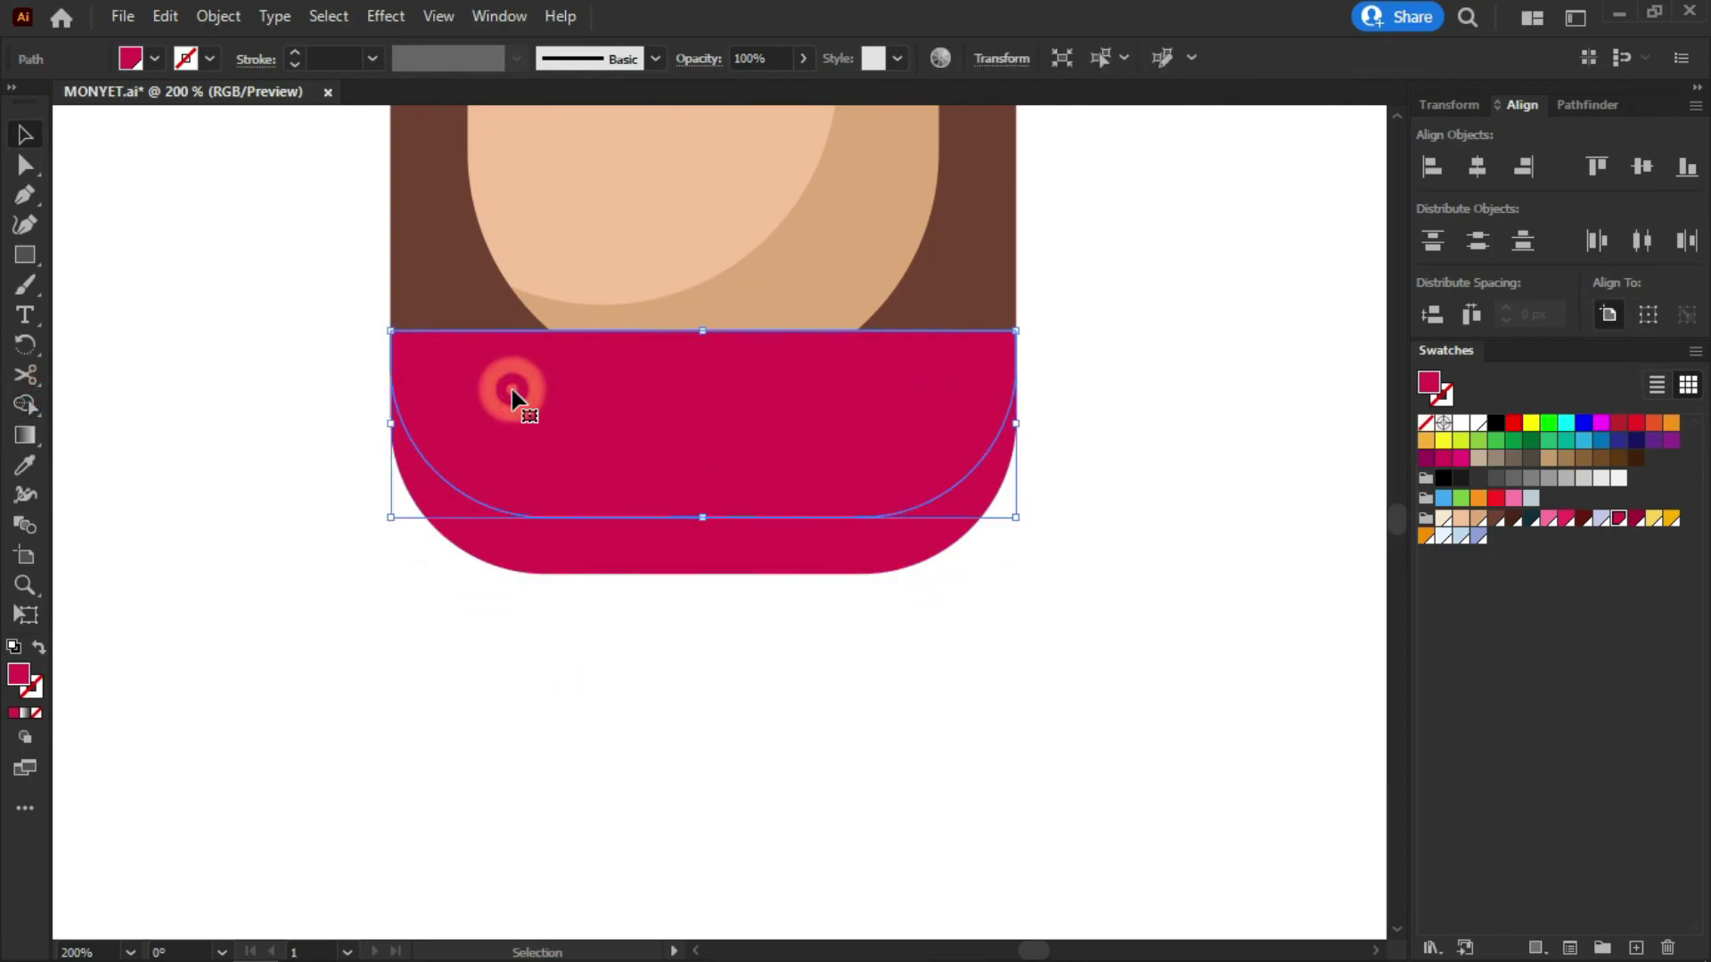
{"action": "key", "text": "ctrl+shift+bracketleft"}
Fill the crescent along the trousers' lower edge with the darker crimson swatch
{"action": "left_click", "coordinate": [950, 527]}
{"action": "left_click", "coordinate": [25, 464]}
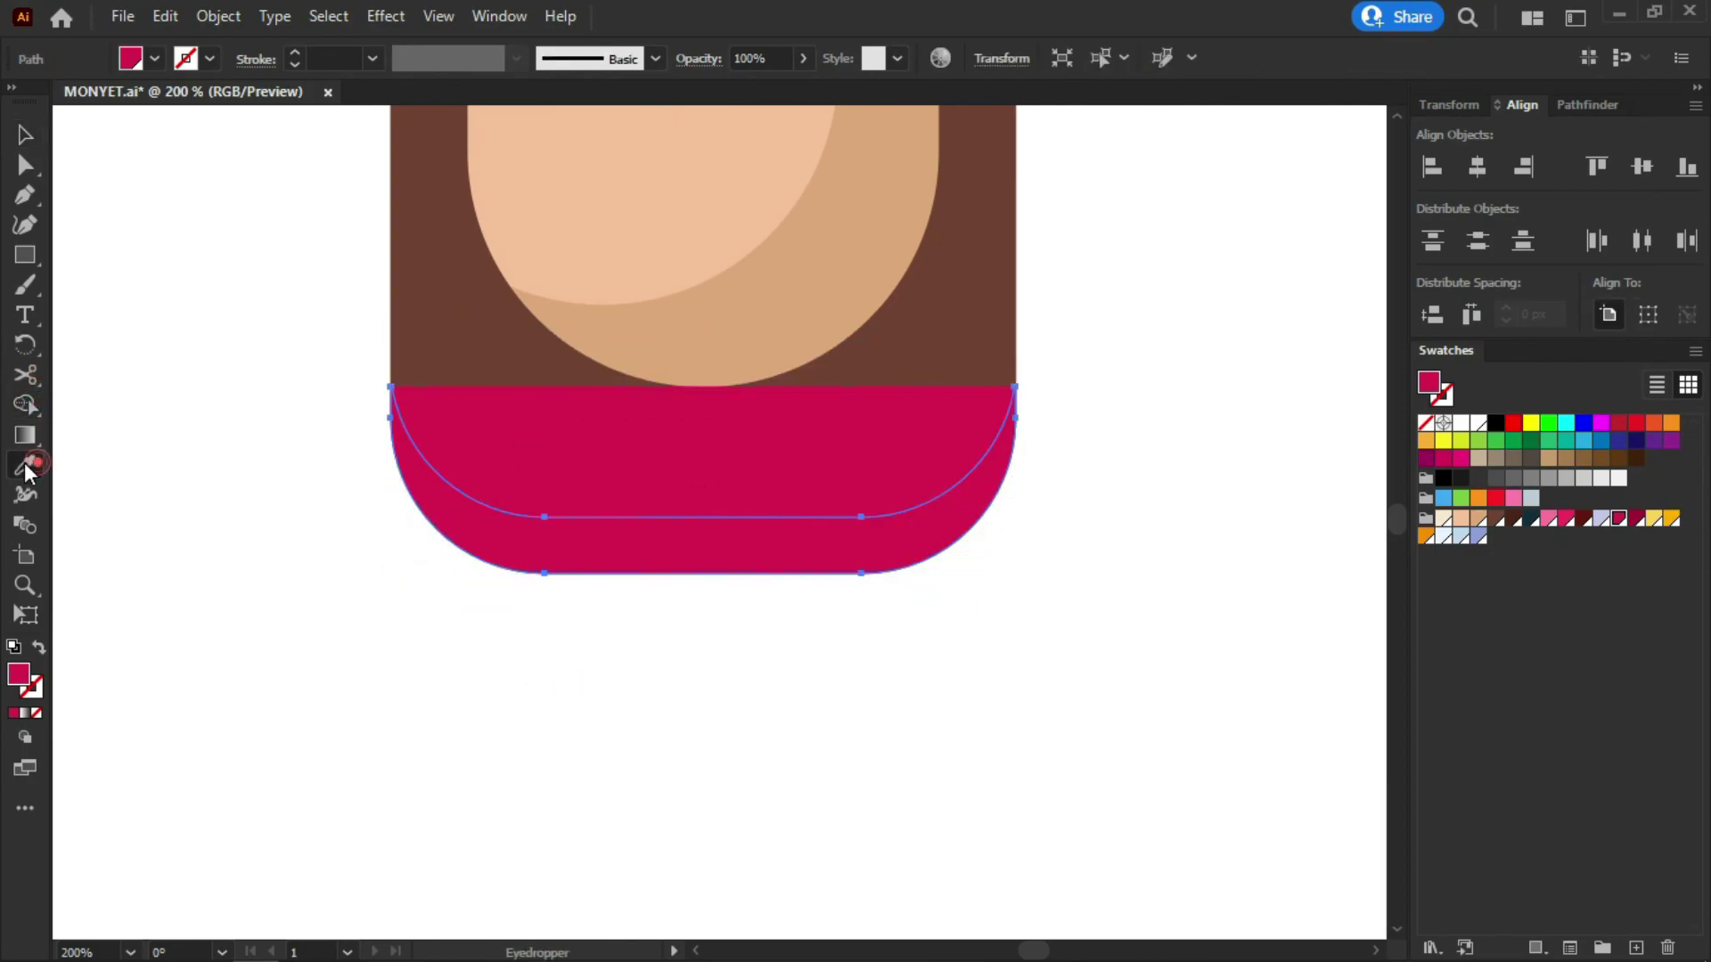
{"action": "left_click", "coordinate": [1636, 519]}
{"action": "key", "text": "v"}
{"action": "left_click", "coordinate": [1194, 396]}
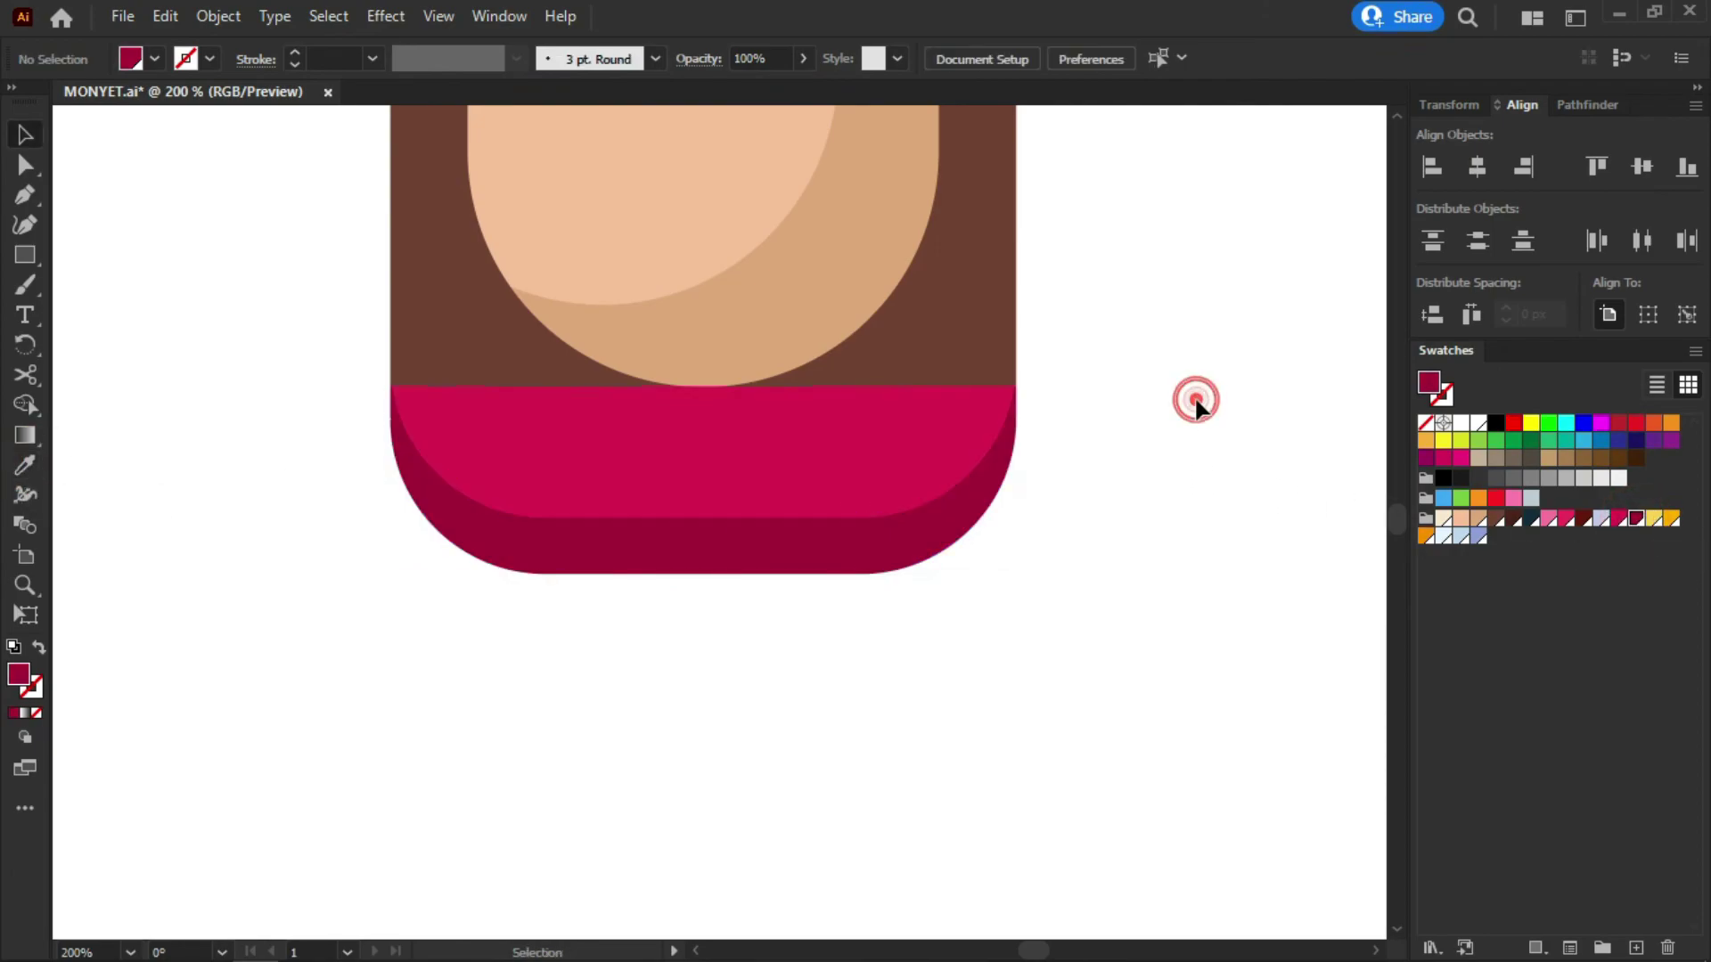
Move the body, belly and trousers together upward, further behind the head
{"action": "scroll", "coordinate": [1092, 486], "scroll_direction": "down", "scroll_amount": 4}
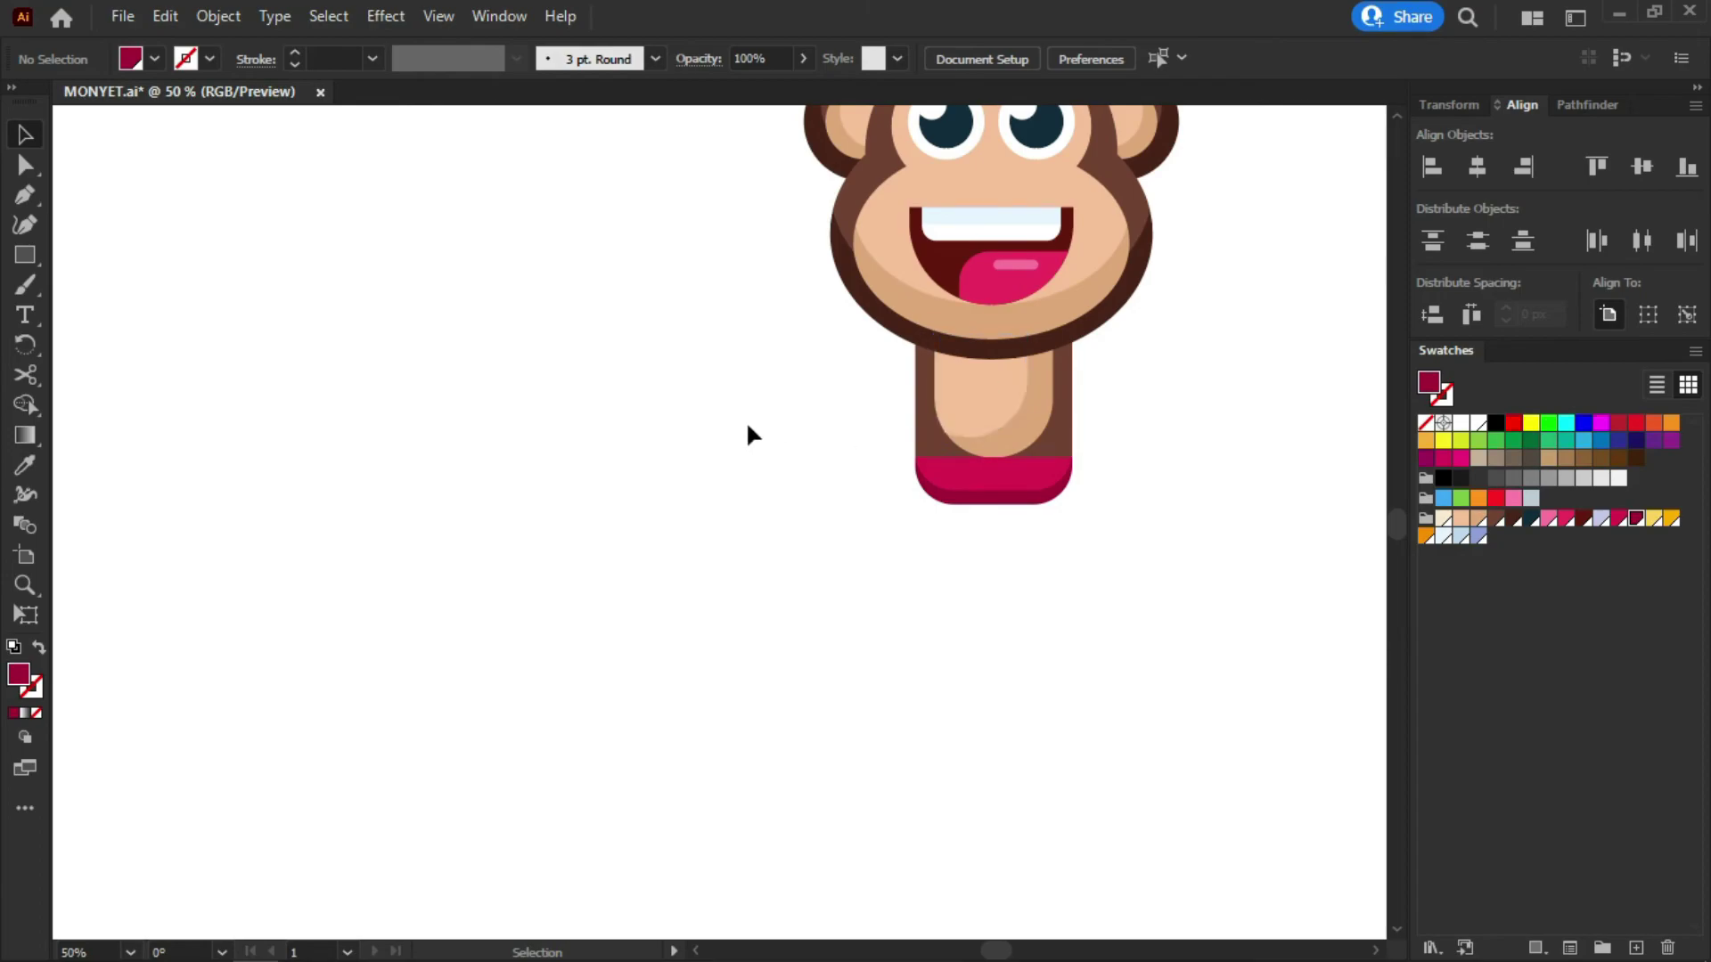
{"action": "scroll", "coordinate": [748, 431], "scroll_direction": "down", "scroll_amount": 1}
{"action": "scroll", "coordinate": [980, 424], "scroll_direction": "up", "scroll_amount": 1}
{"action": "left_click_drag", "start_coordinate": [993, 523], "coordinate": [703, 424]}
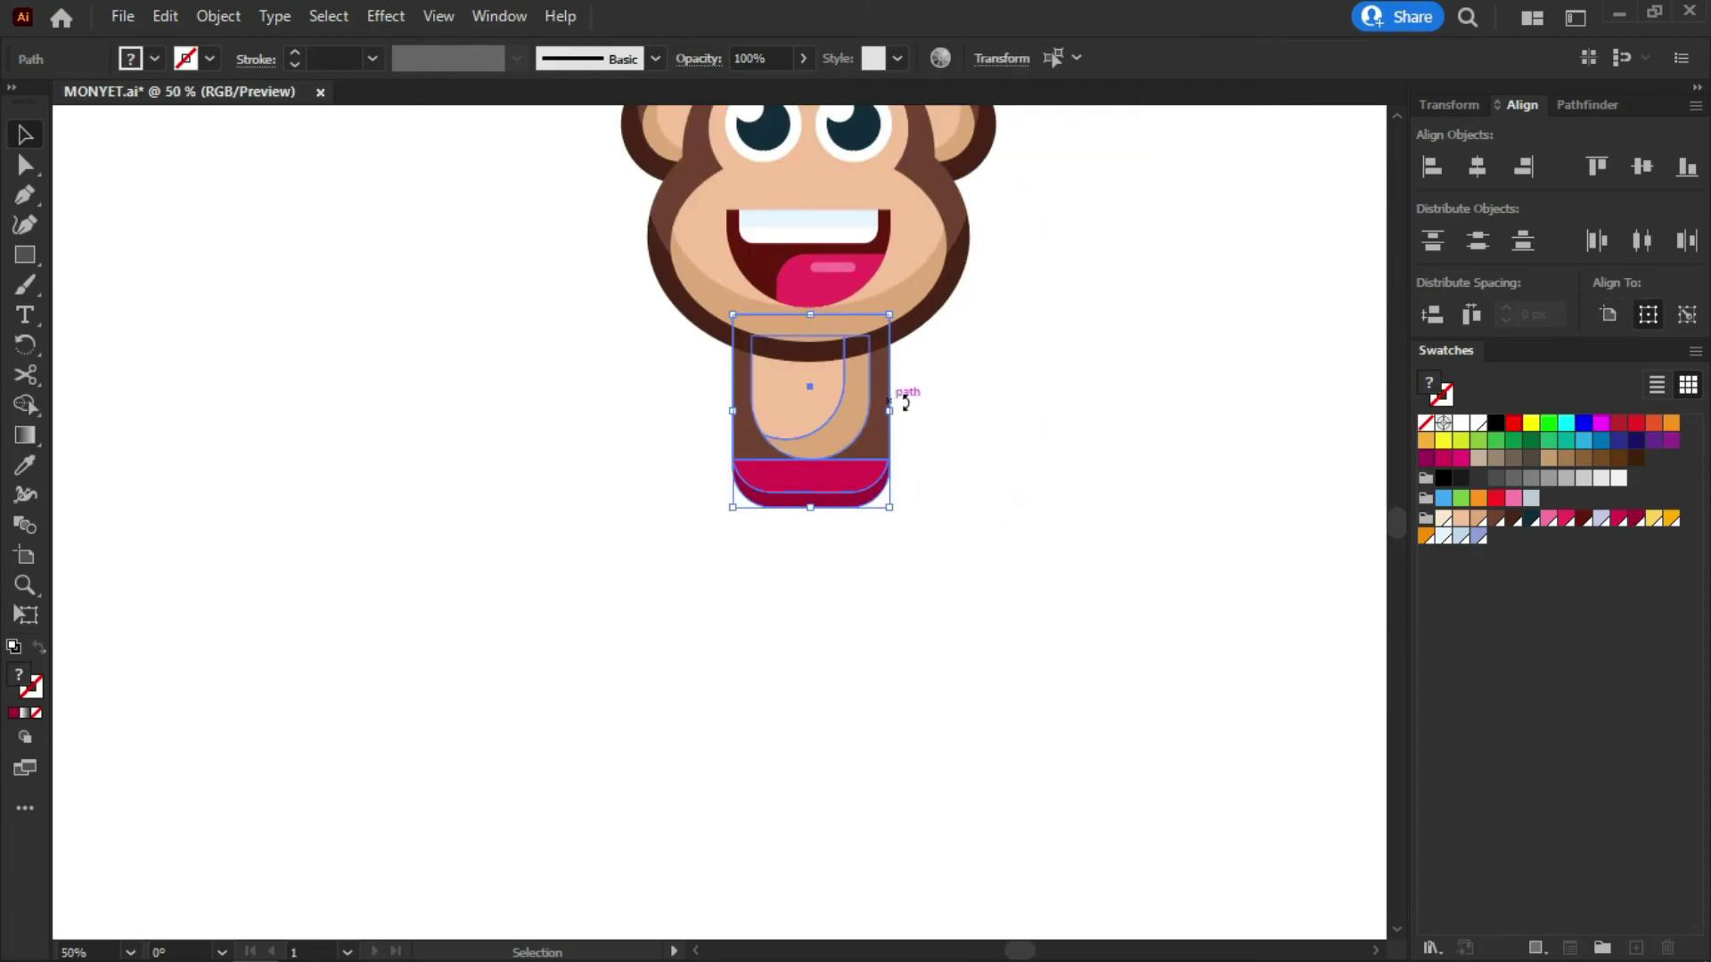
{"action": "scroll", "coordinate": [847, 495], "scroll_direction": "up", "scroll_amount": 2}
{"action": "left_click_drag", "start_coordinate": [822, 495], "coordinate": [821, 439]}
{"action": "left_click", "coordinate": [1077, 361]}
{"action": "scroll", "coordinate": [752, 520], "scroll_direction": "down", "scroll_amount": 2}
{"action": "scroll", "coordinate": [832, 517], "scroll_direction": "down", "scroll_amount": 1}
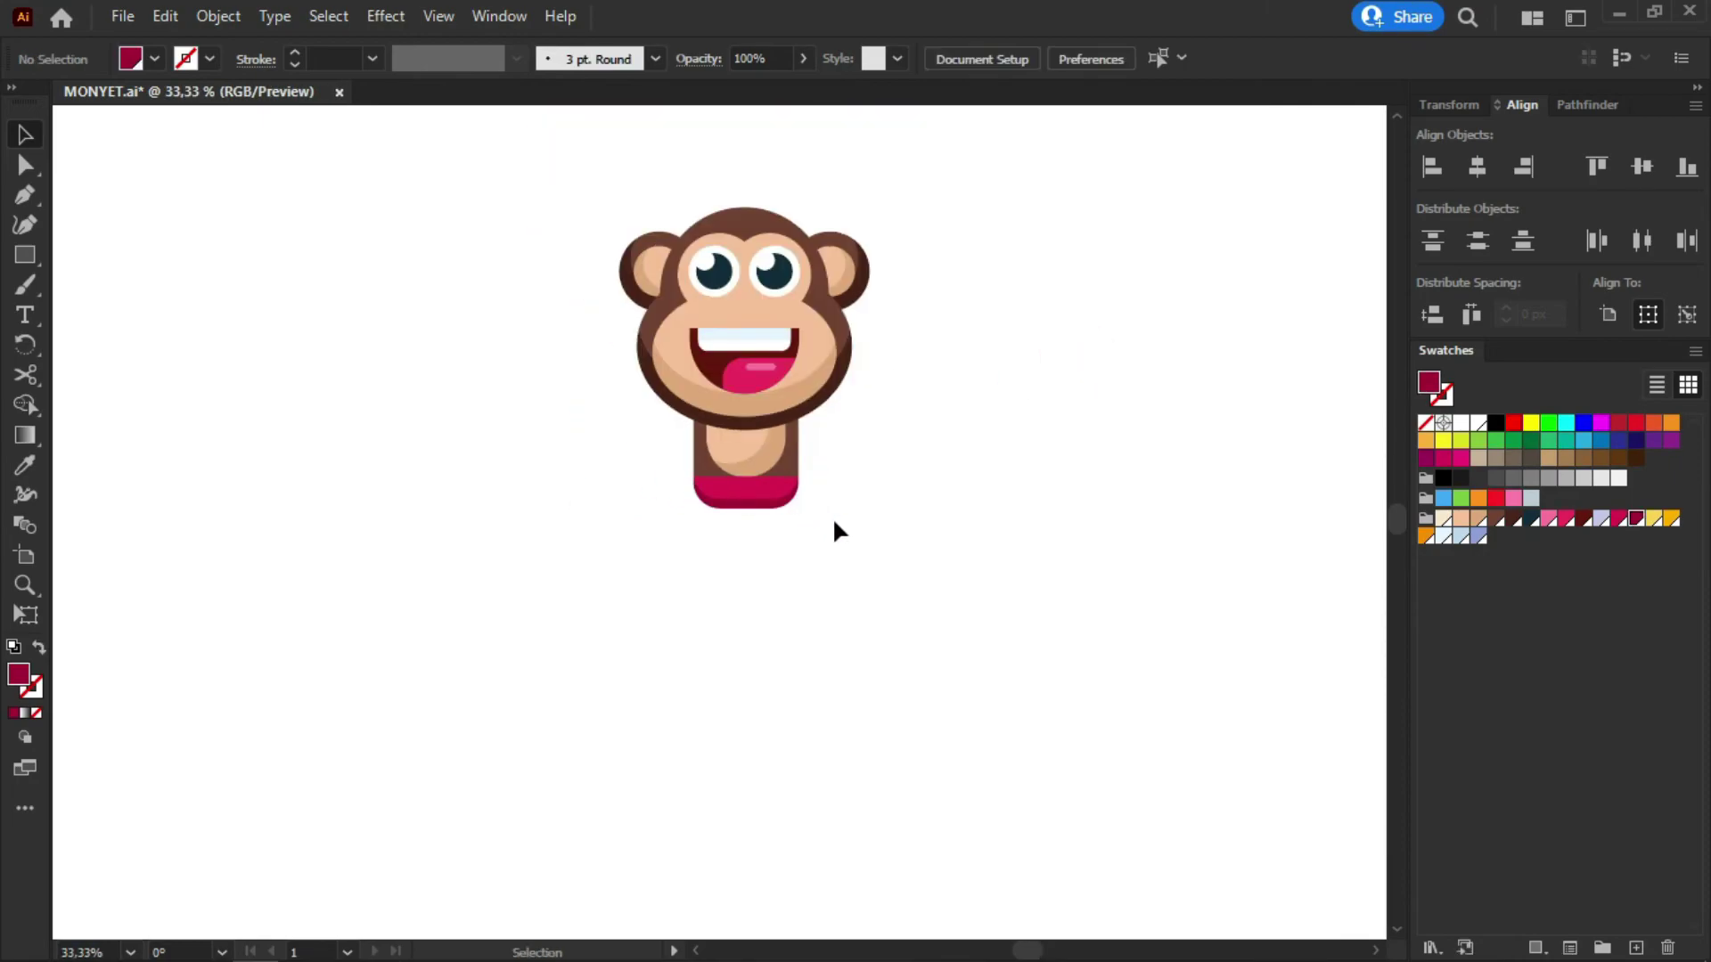
Raise the body, belly and trousers together by another small amount toward the head
{"action": "scroll", "coordinate": [752, 446], "scroll_direction": "up", "scroll_amount": 1}
{"action": "scroll", "coordinate": [818, 549], "scroll_direction": "up", "scroll_amount": 2}
{"action": "left_click_drag", "start_coordinate": [856, 558], "coordinate": [450, 392]}
{"action": "left_click", "coordinate": [677, 496]}
{"action": "left_click_drag", "start_coordinate": [677, 497], "coordinate": [680, 487]}
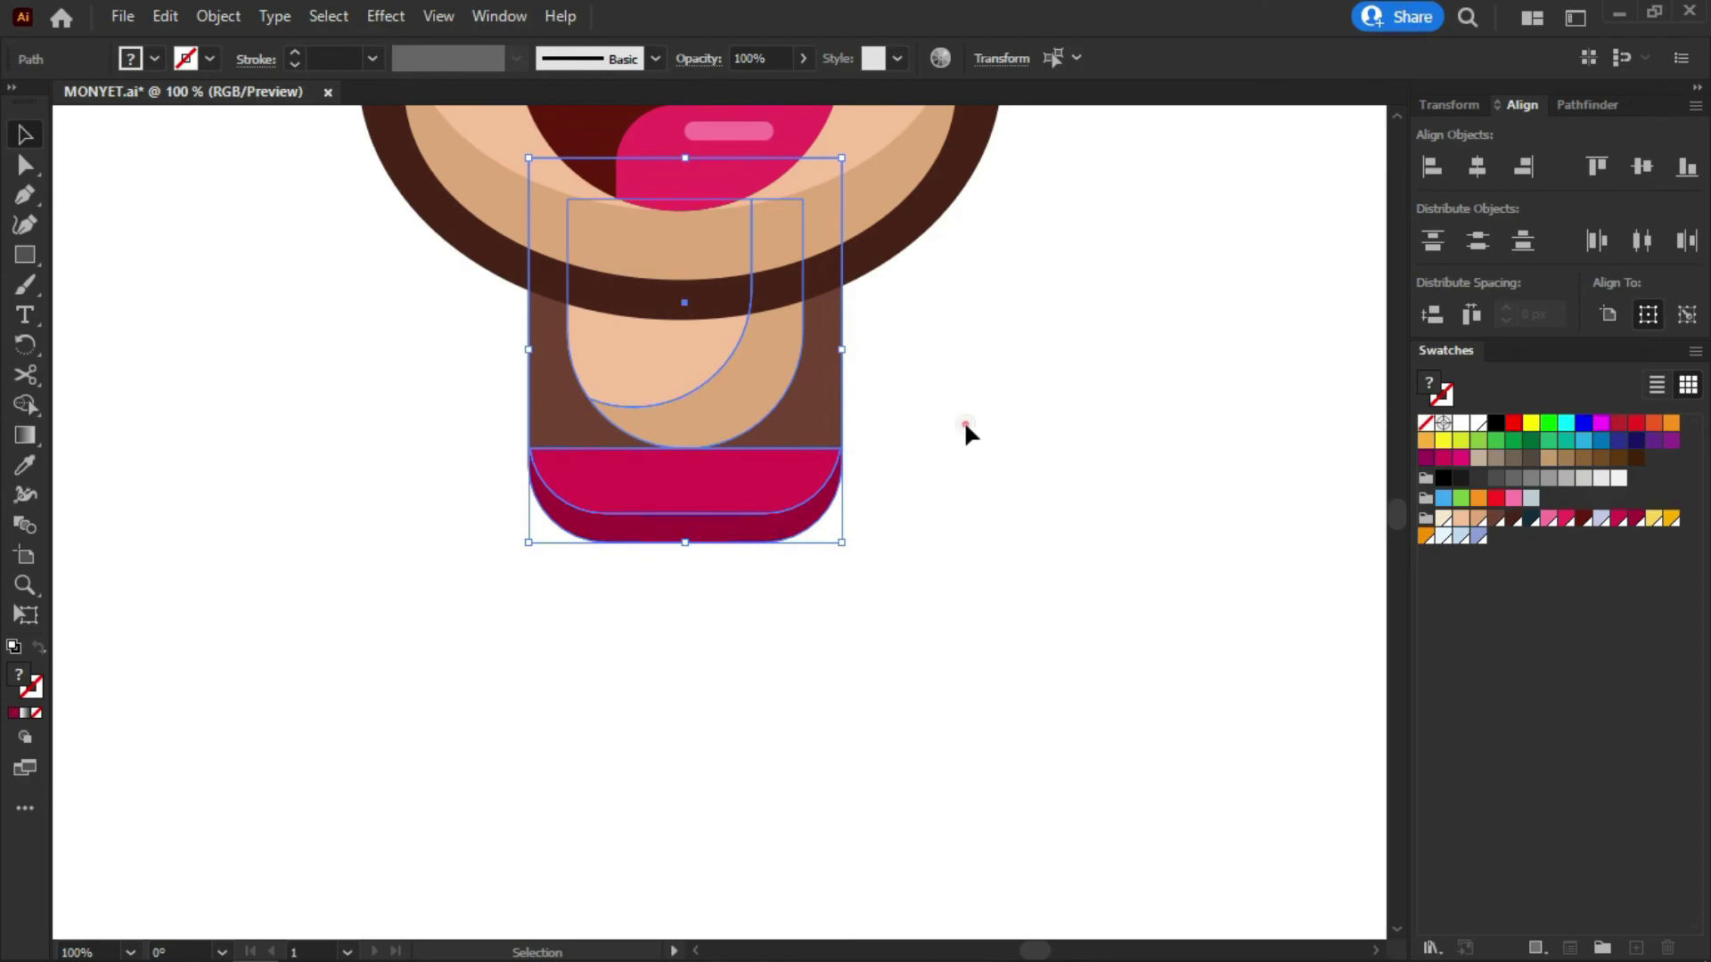
{"action": "left_click", "coordinate": [966, 431]}
{"action": "scroll", "coordinate": [852, 500], "scroll_direction": "down", "scroll_amount": 2}
{"action": "scroll", "coordinate": [752, 512], "scroll_direction": "up", "scroll_amount": 2}
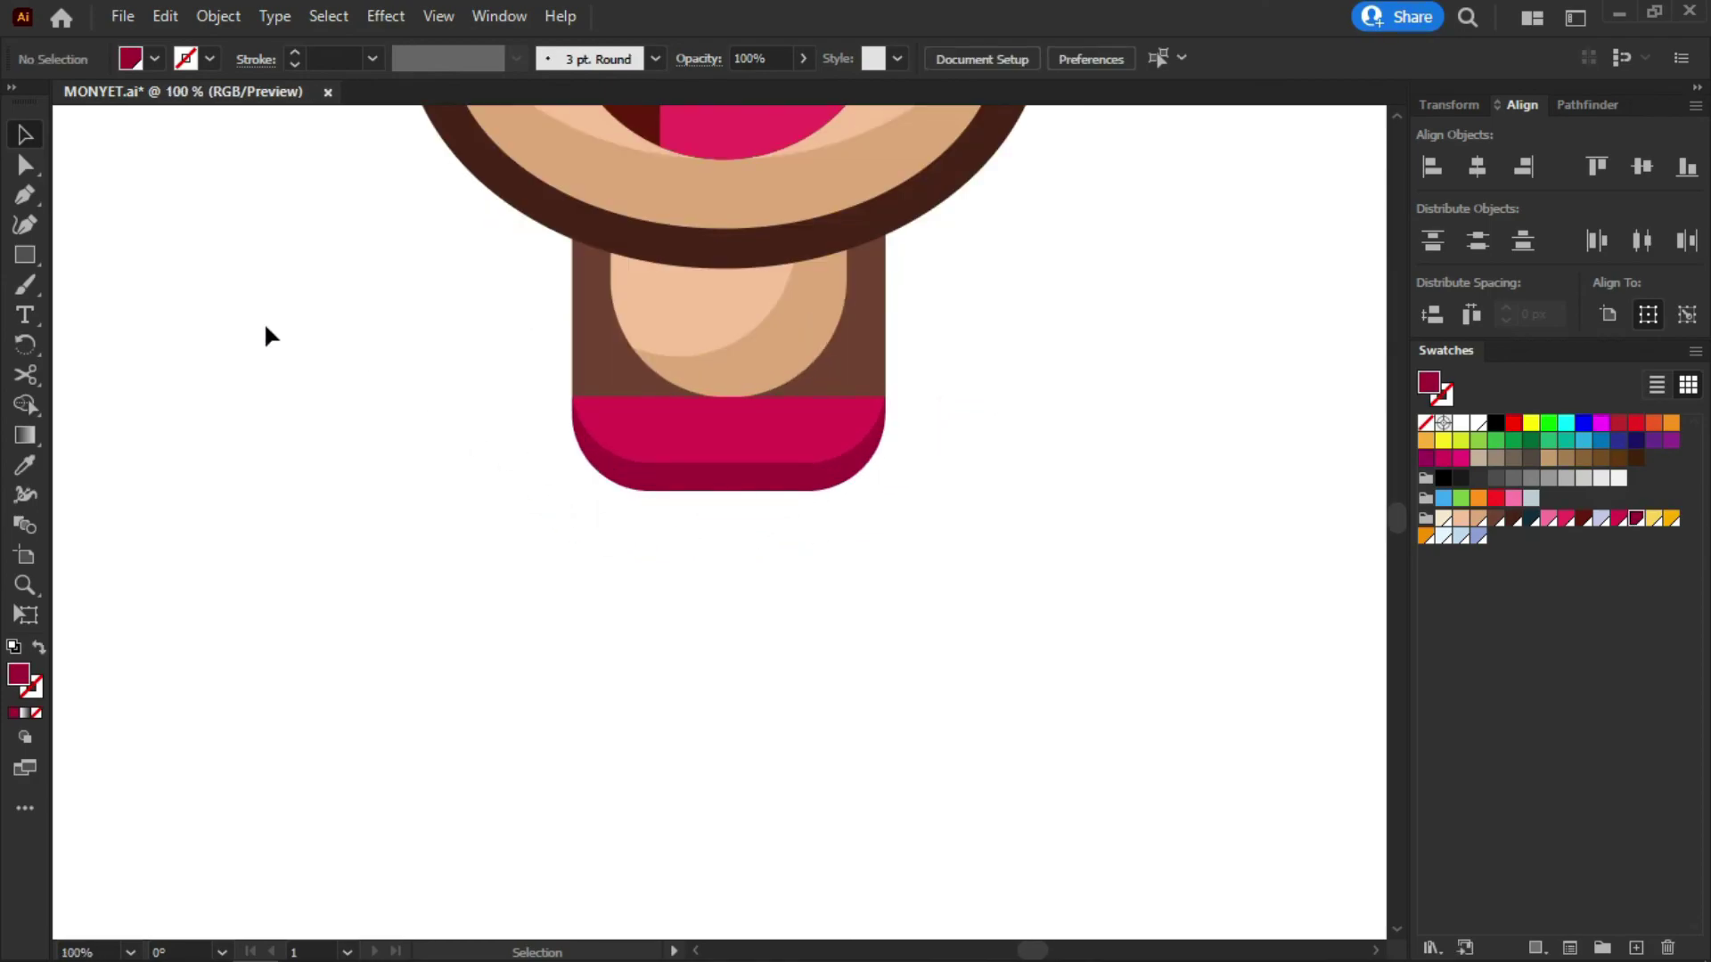
Draw a dark crimson upright leg rectangle from the trousers' left edge down below their lower edge
{"action": "left_click", "coordinate": [38, 254]}
{"action": "left_click_drag", "start_coordinate": [569, 415], "coordinate": [660, 584]}
{"action": "key", "text": "v"}
{"action": "left_click", "coordinate": [561, 588]}
Send the dark crimson leg rectangle to the back, behind the trousers
{"action": "scroll", "coordinate": [550, 581], "scroll_direction": "up", "scroll_amount": 1}
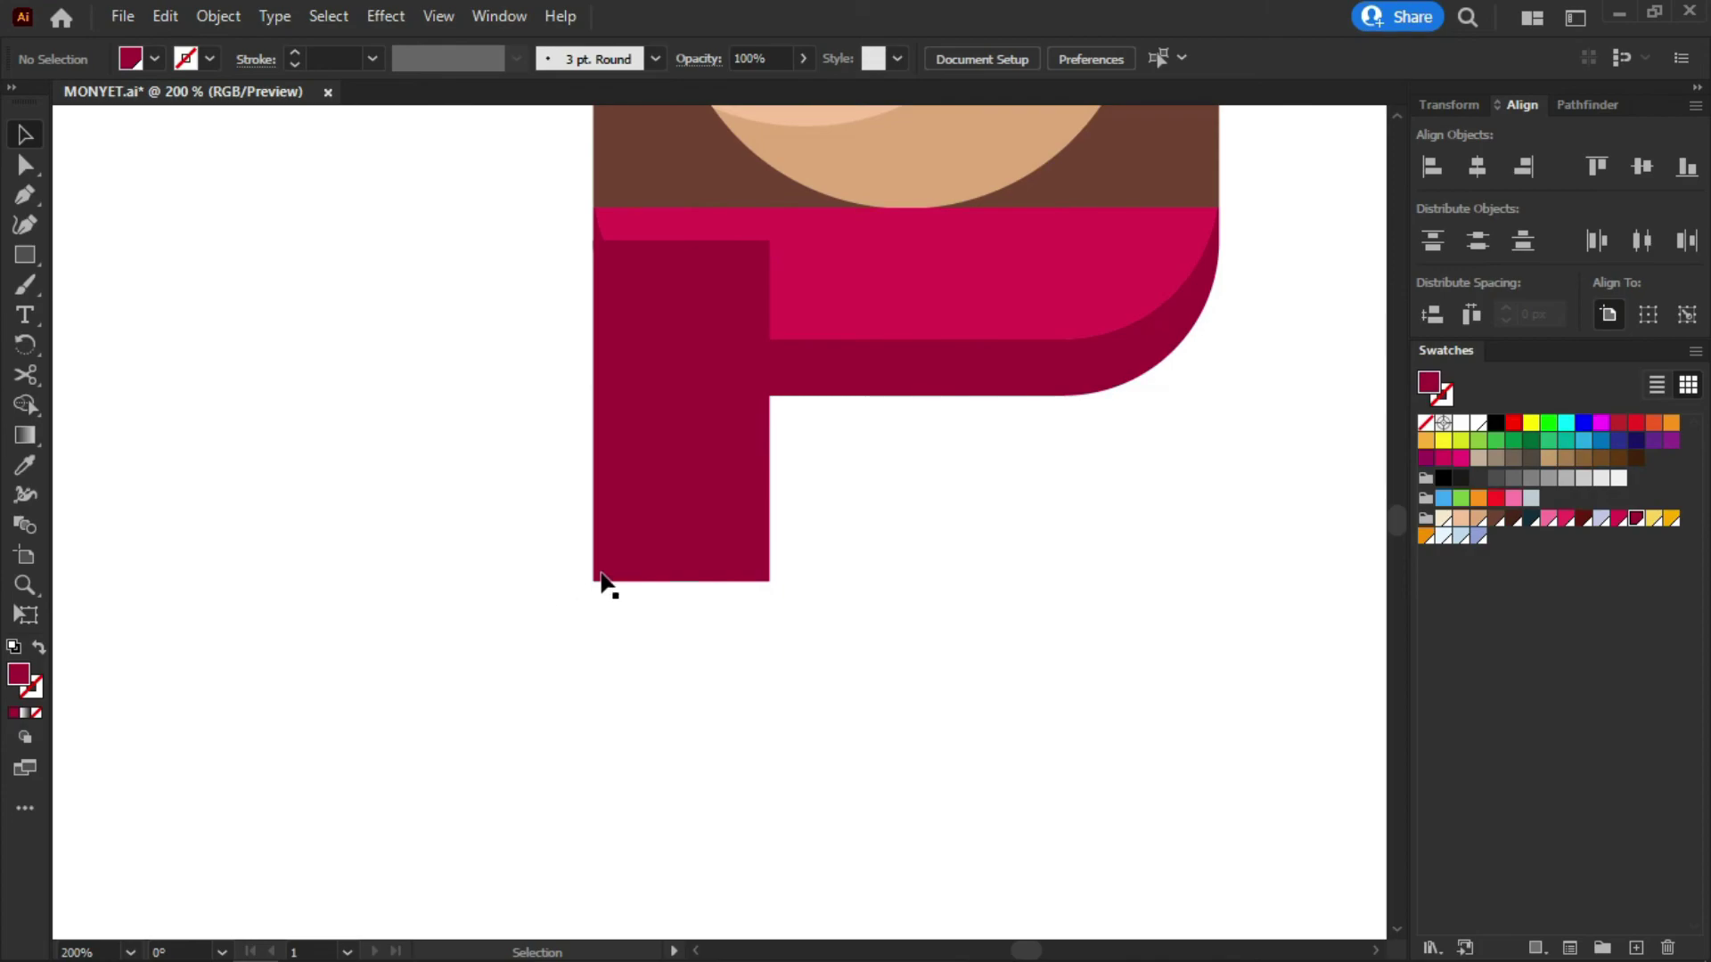
{"action": "left_click", "coordinate": [668, 454]}
{"action": "right_click", "coordinate": [659, 414]}
{"action": "mouse_move", "coordinate": [852, 832]}
{"action": "left_click", "coordinate": [981, 798]}
{"action": "left_click", "coordinate": [993, 629]}
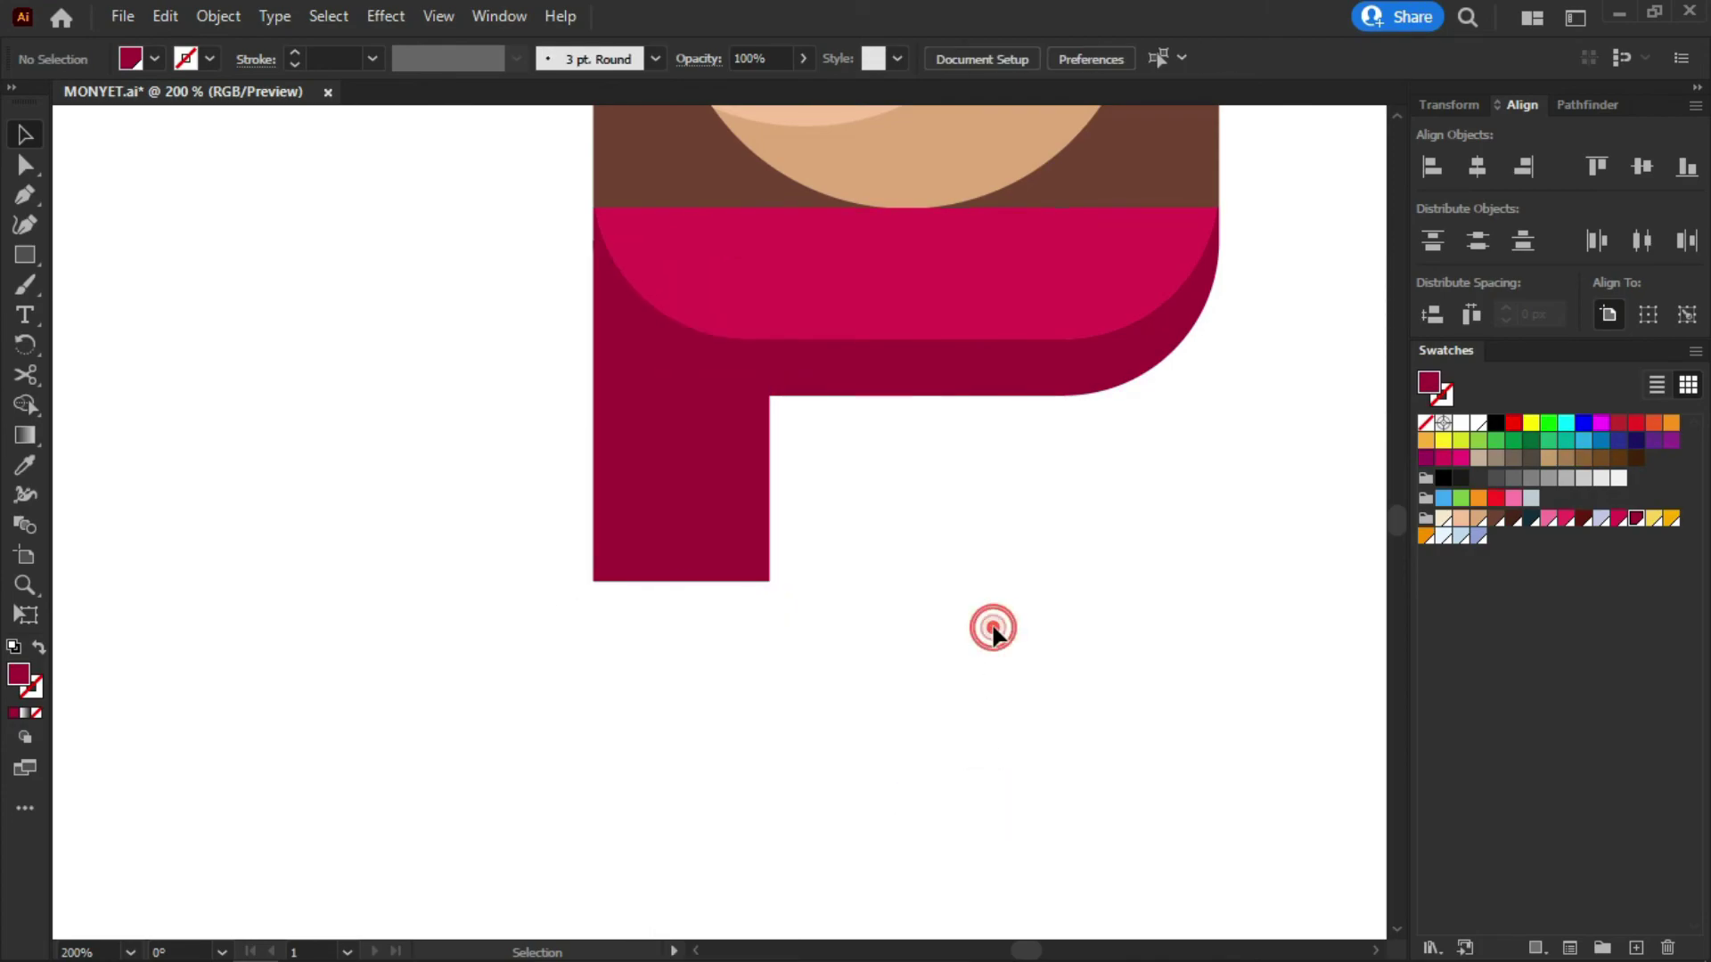
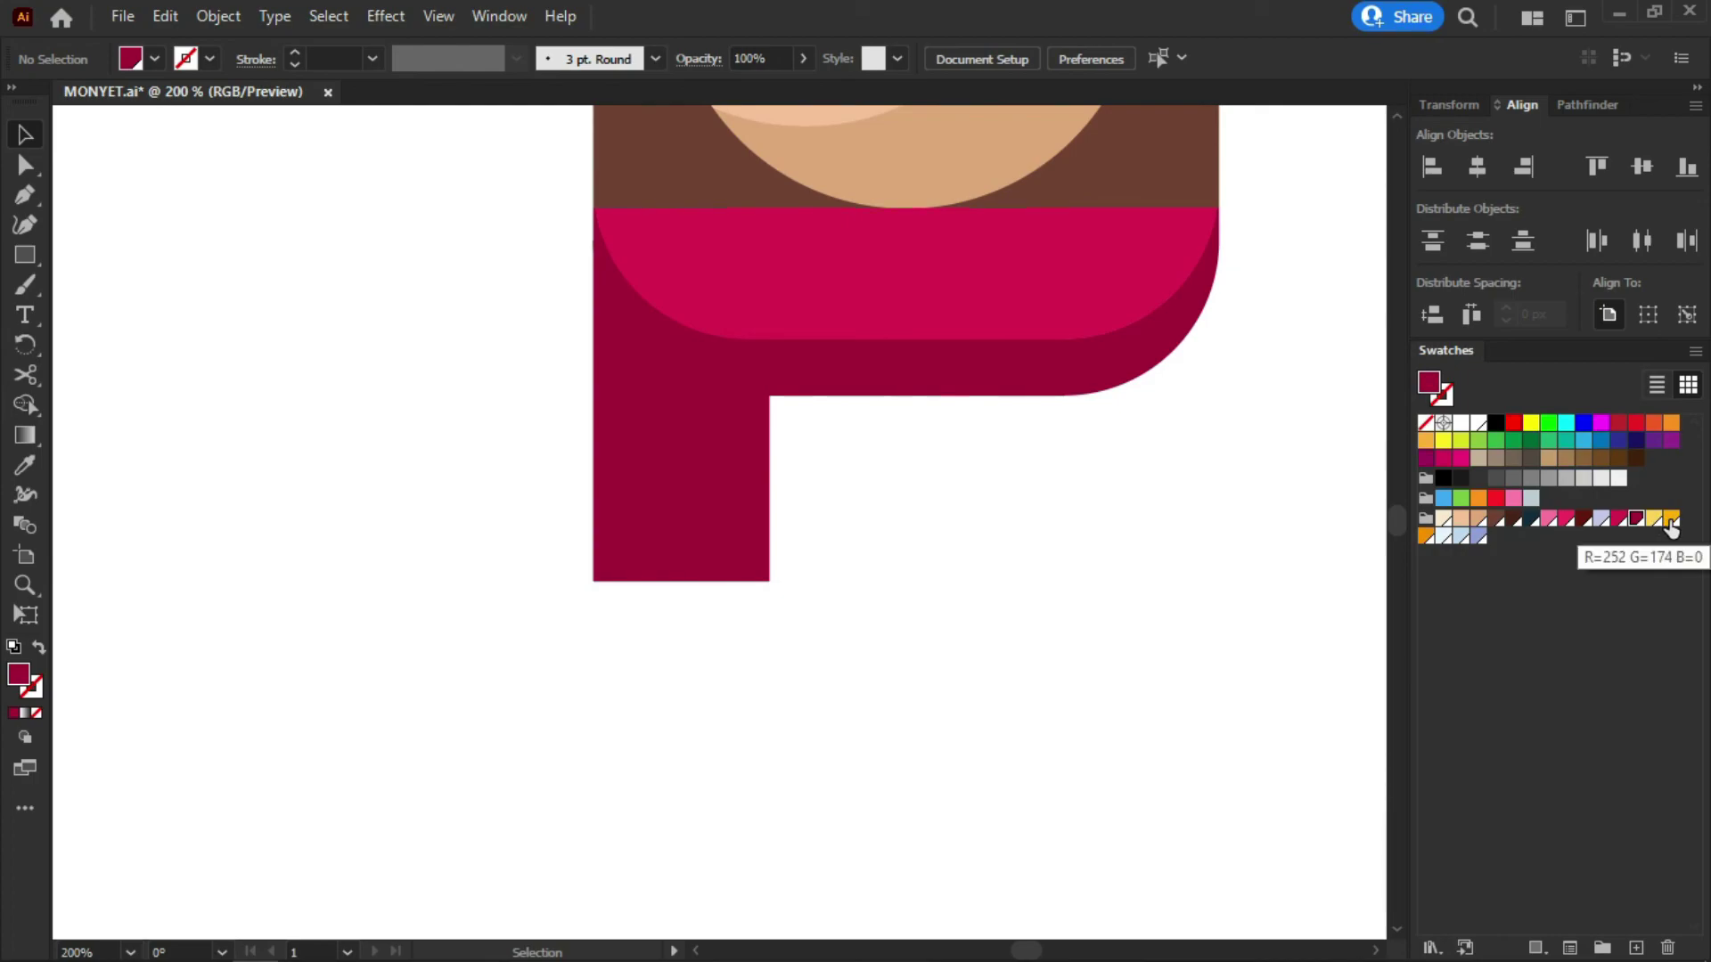
Draw a bright red sole bar with fully rounded ends under the leg, extending past it on the left
{"action": "left_click", "coordinate": [1497, 497]}
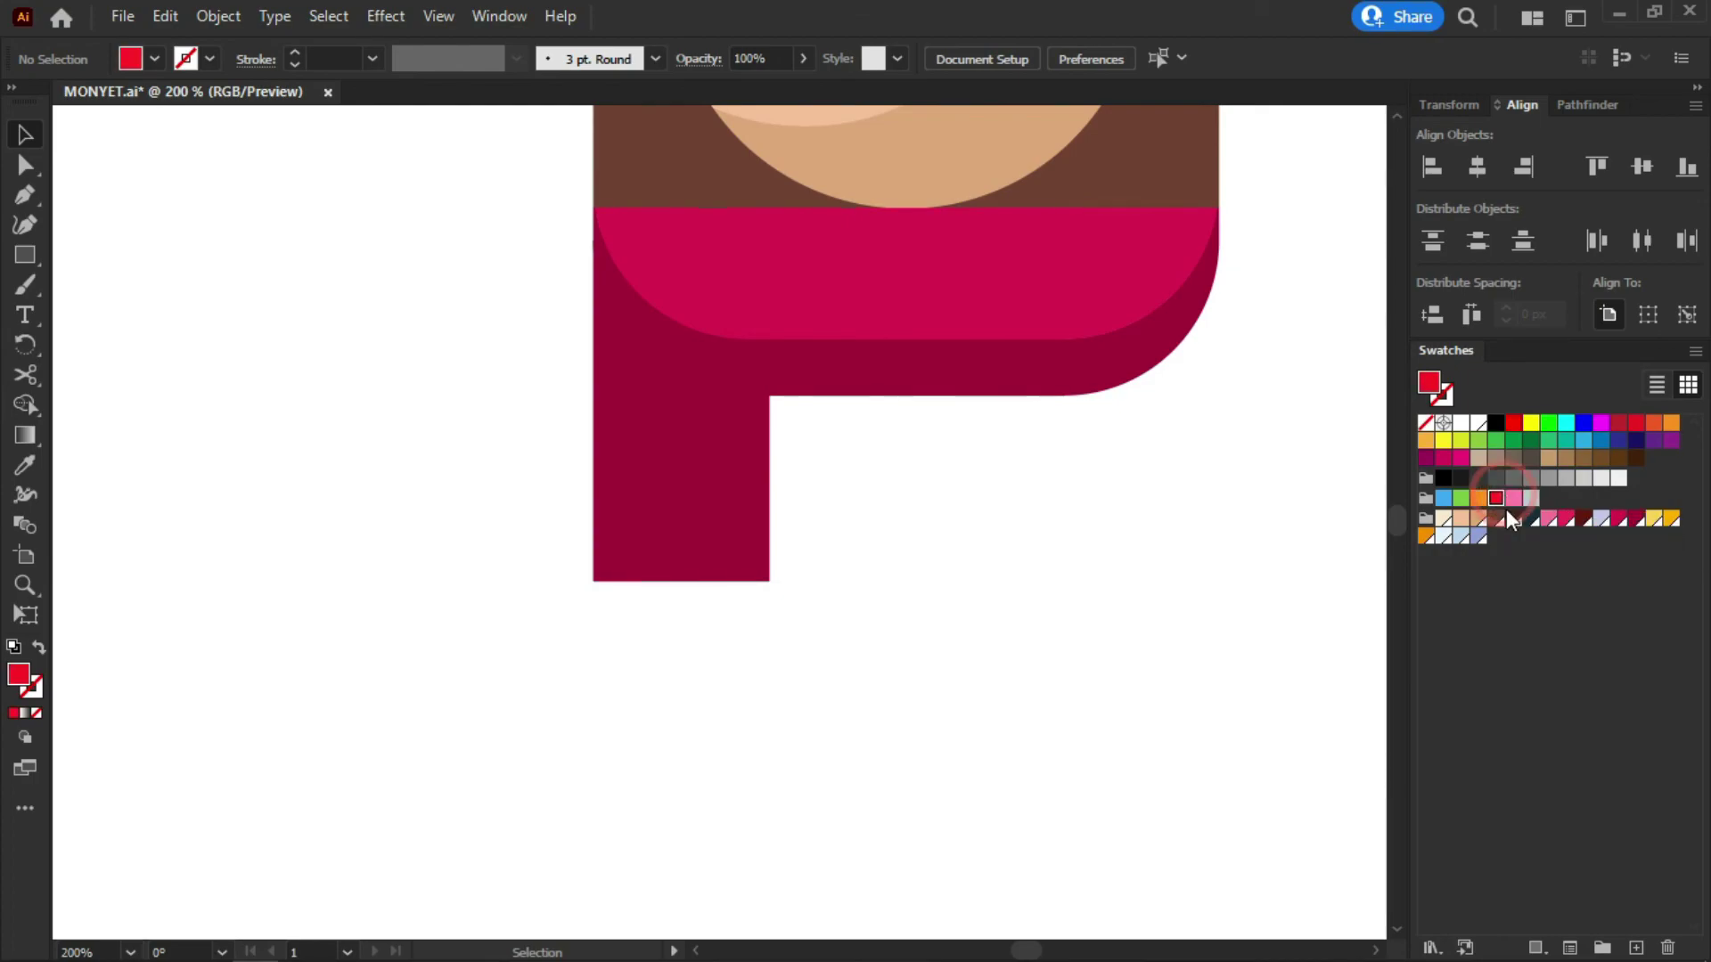
{"action": "left_click", "coordinate": [25, 256]}
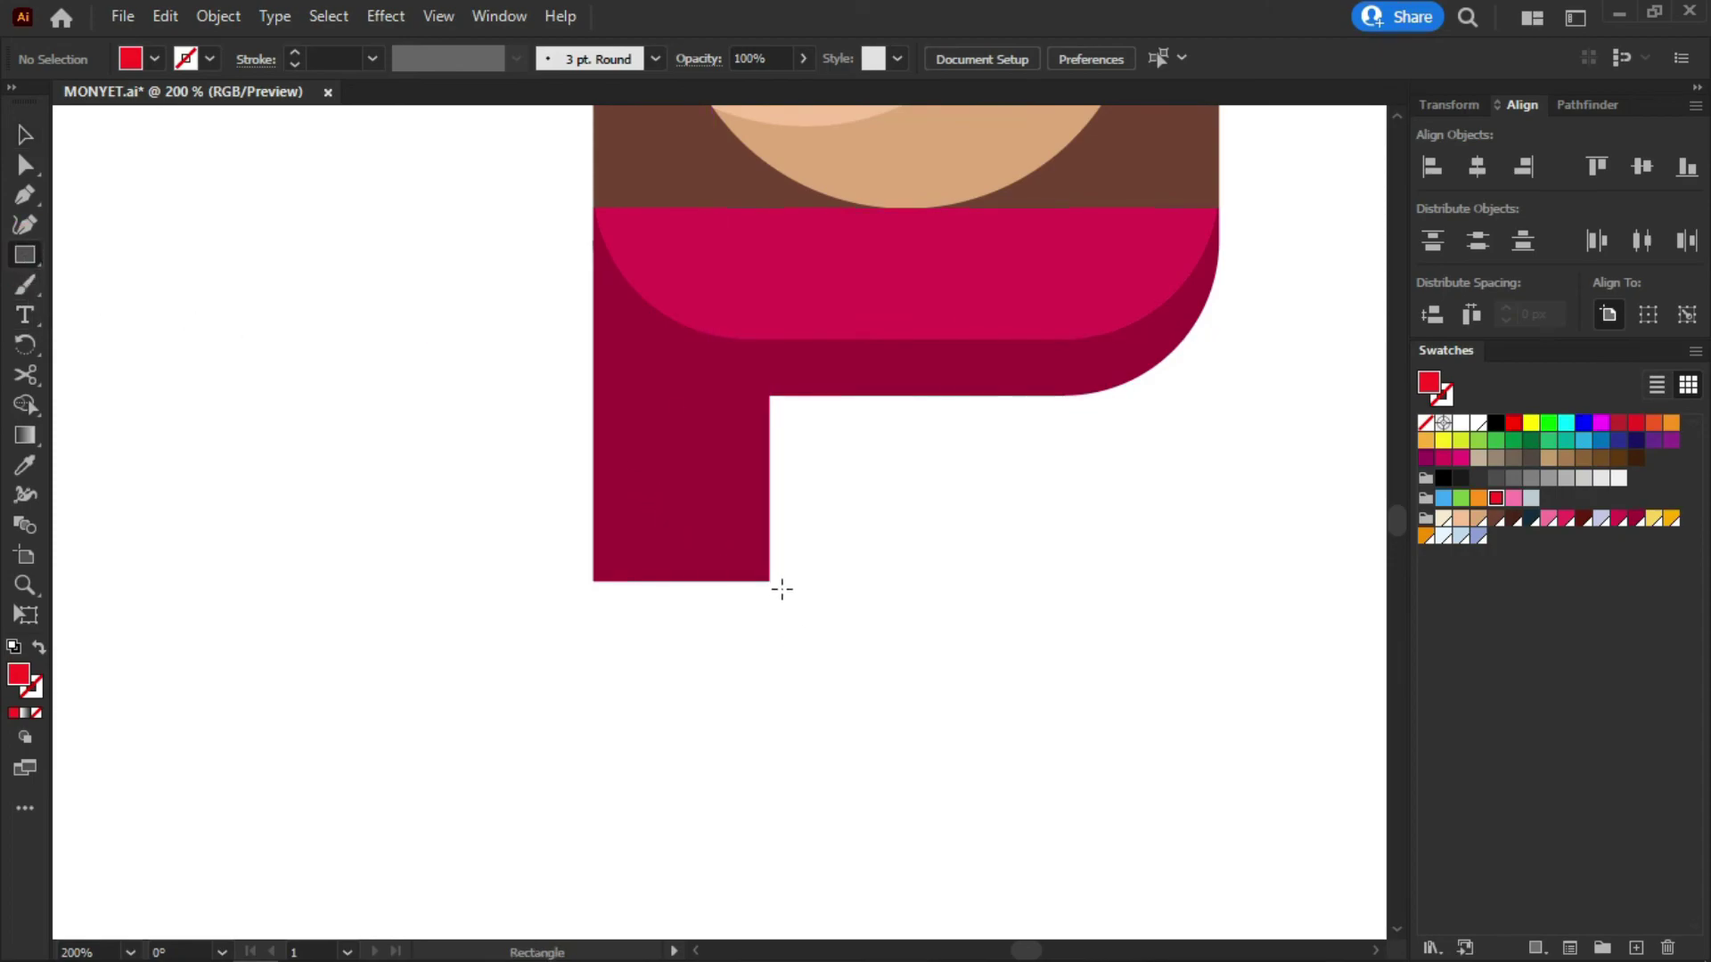
{"action": "left_click_drag", "start_coordinate": [781, 580], "coordinate": [730, 660]}
{"action": "key", "text": "a"}
{"action": "key", "text": "v"}
{"action": "left_click", "coordinate": [711, 689]}
Flatten the red sole bar from its lower edge and extend its left end slightly outward
{"action": "left_click", "coordinate": [650, 592]}
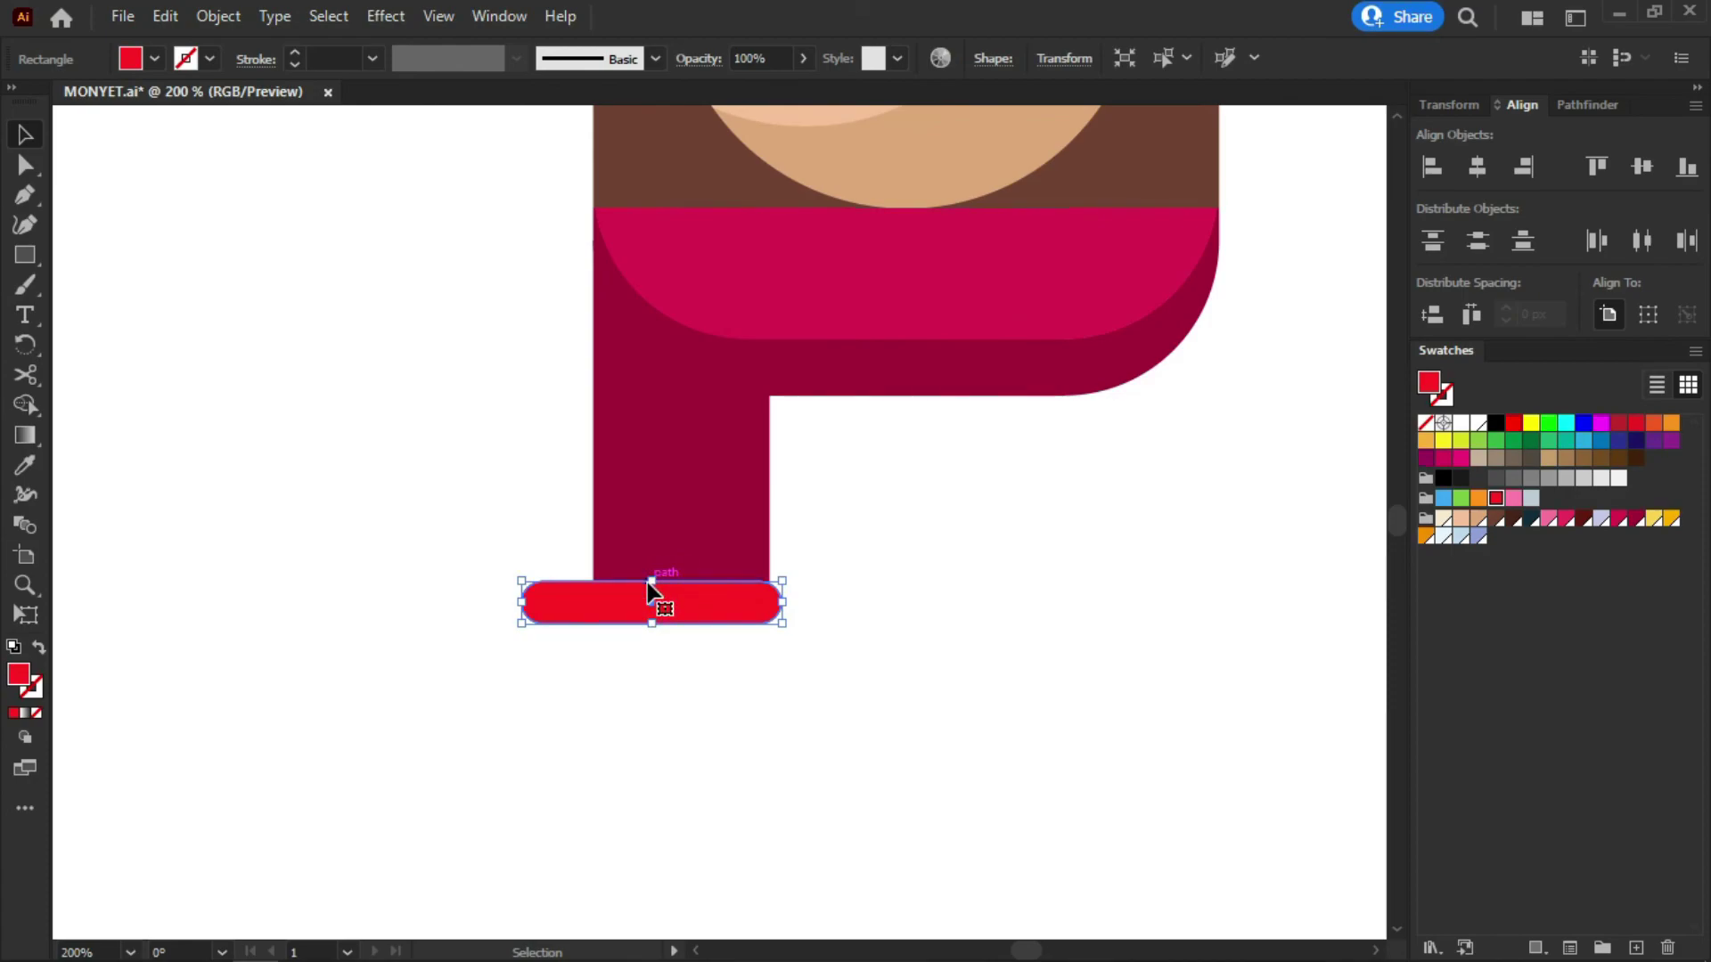
{"action": "left_click_drag", "start_coordinate": [653, 623], "coordinate": [653, 613]}
{"action": "left_click", "coordinate": [661, 661]}
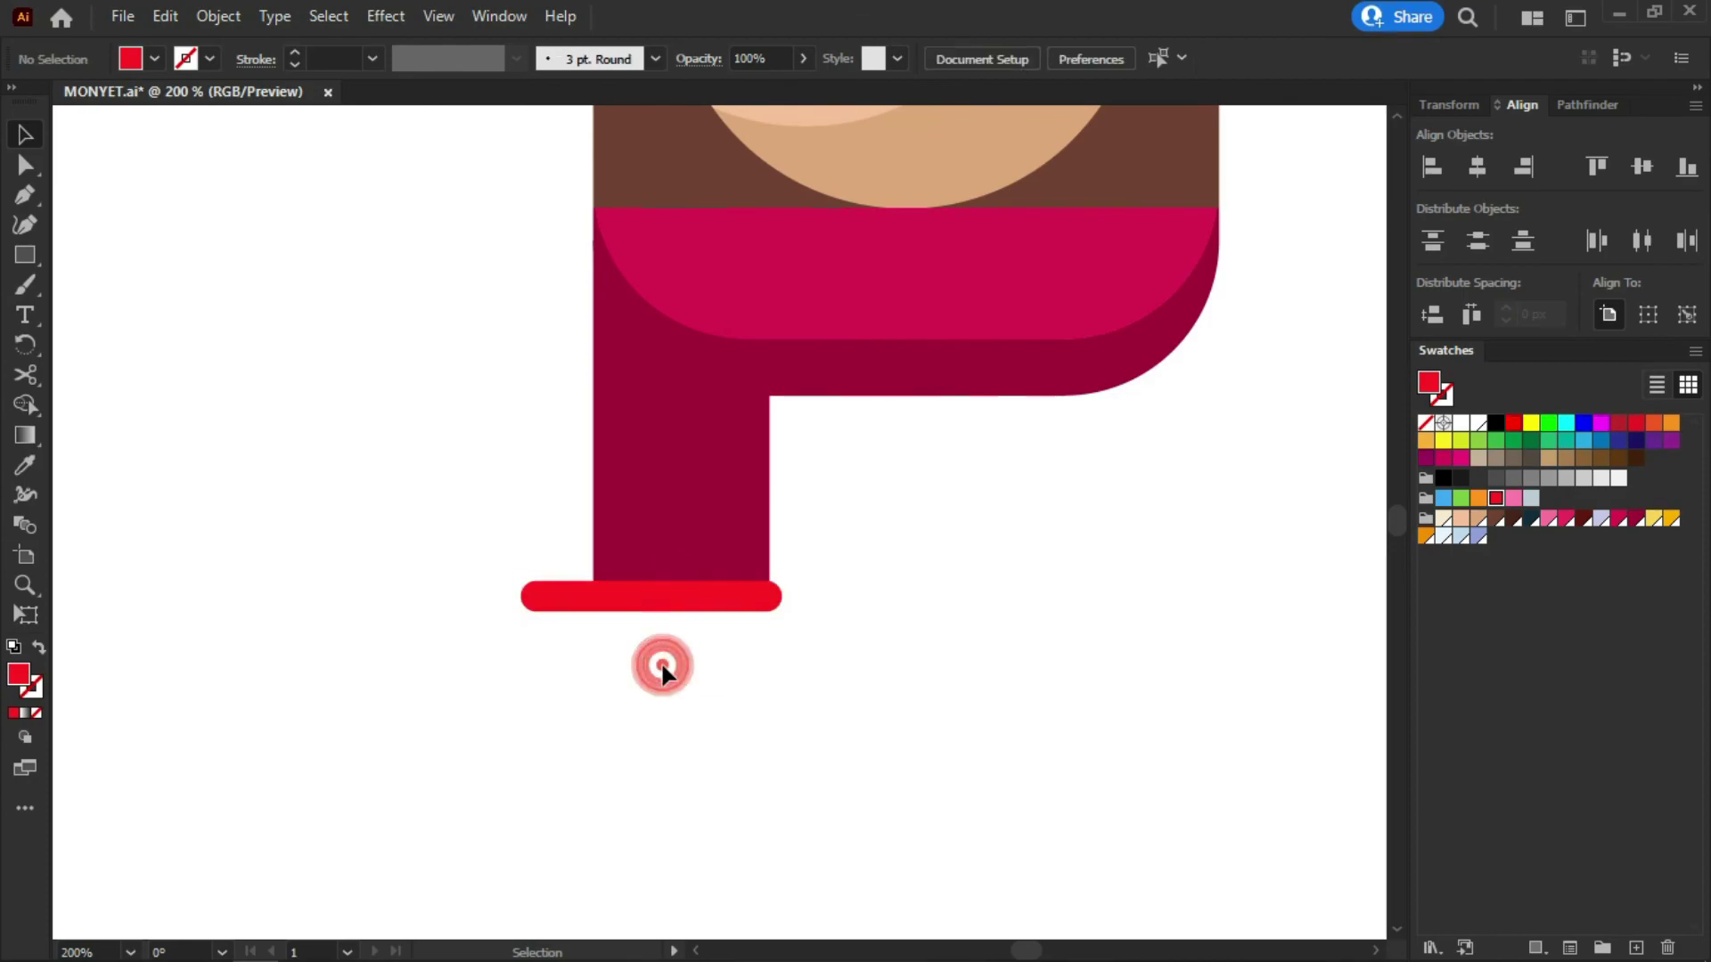
{"action": "left_click", "coordinate": [624, 594]}
{"action": "left_click_drag", "start_coordinate": [524, 602], "coordinate": [507, 595]}
{"action": "left_click", "coordinate": [527, 650]}
{"action": "left_click", "coordinate": [601, 597]}
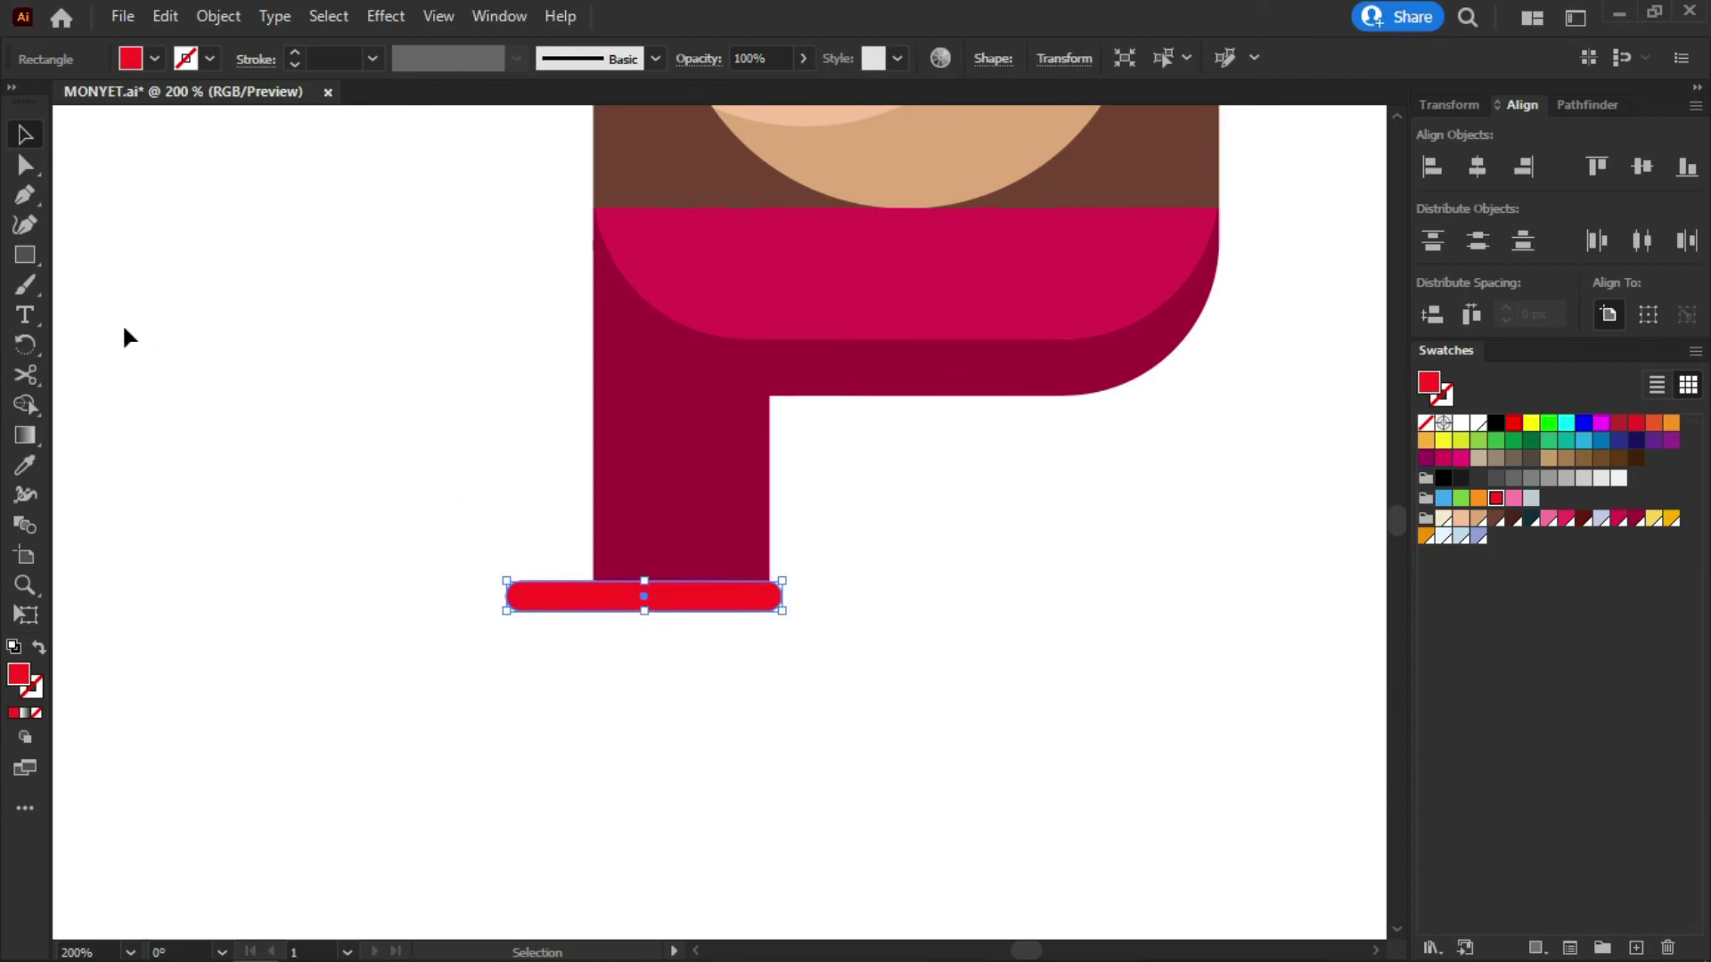
Draw a red rectangle about 135 by 84 px on the sole's left part and round its upper corners to about 68 px
{"action": "left_click", "coordinate": [26, 258]}
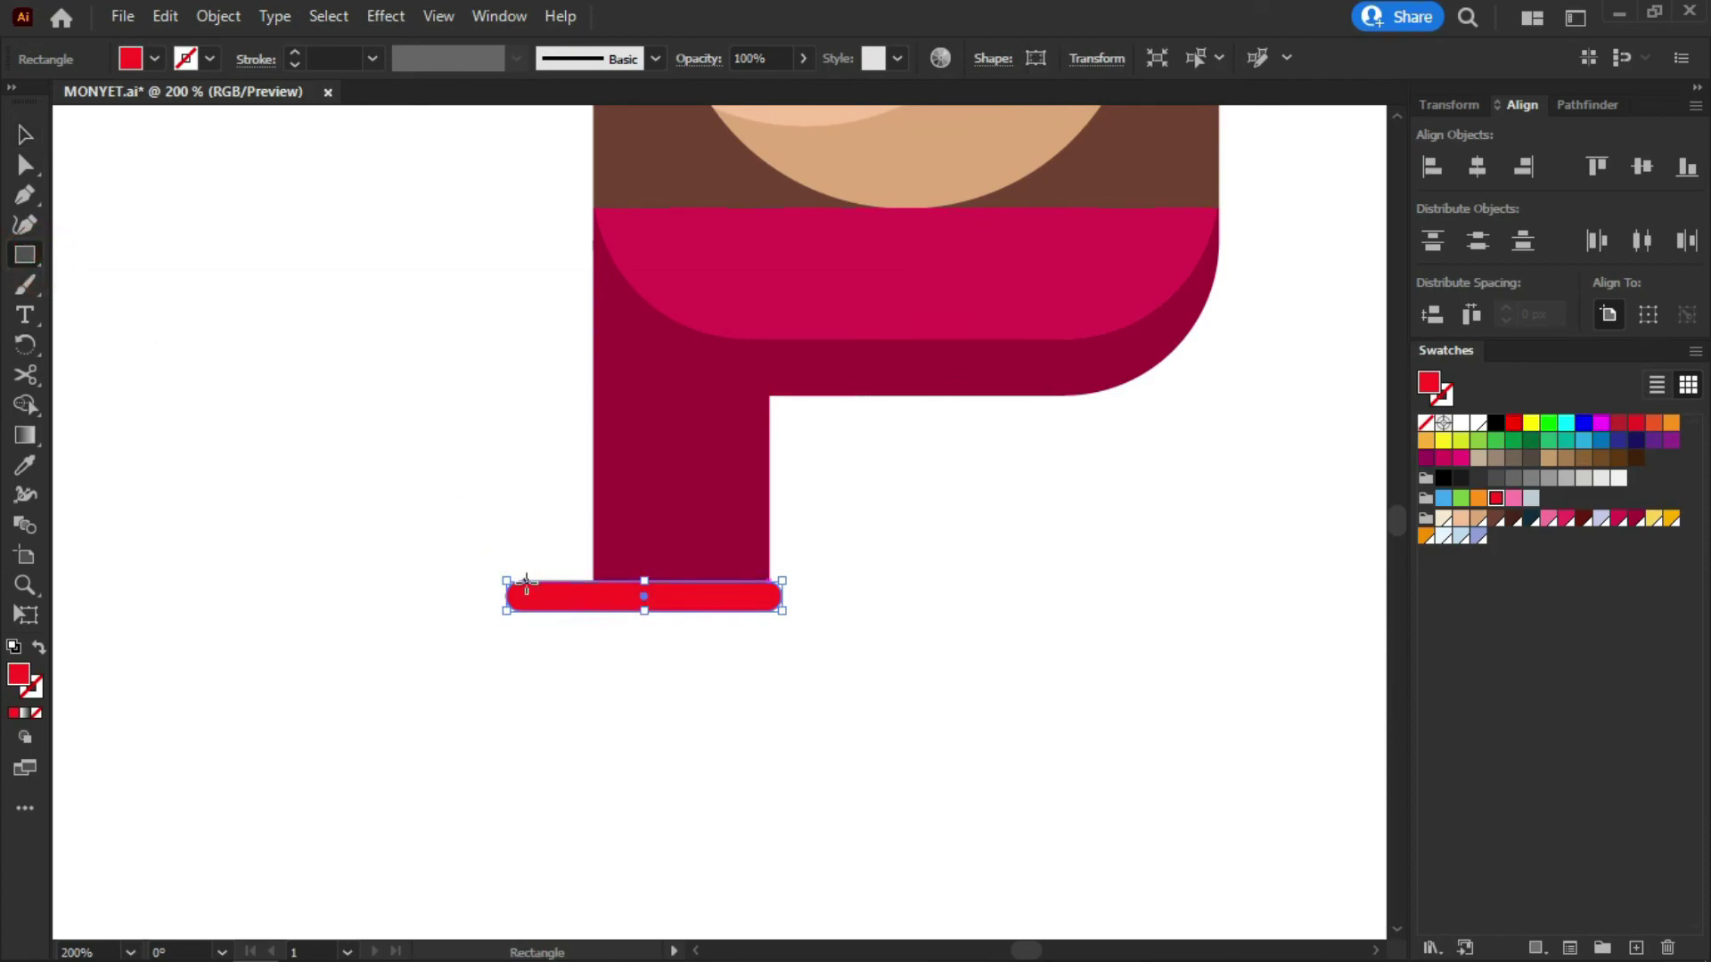
{"action": "left_click_drag", "start_coordinate": [527, 583], "coordinate": [683, 486]}
{"action": "key", "text": "a"}
{"action": "left_click", "coordinate": [682, 485]}
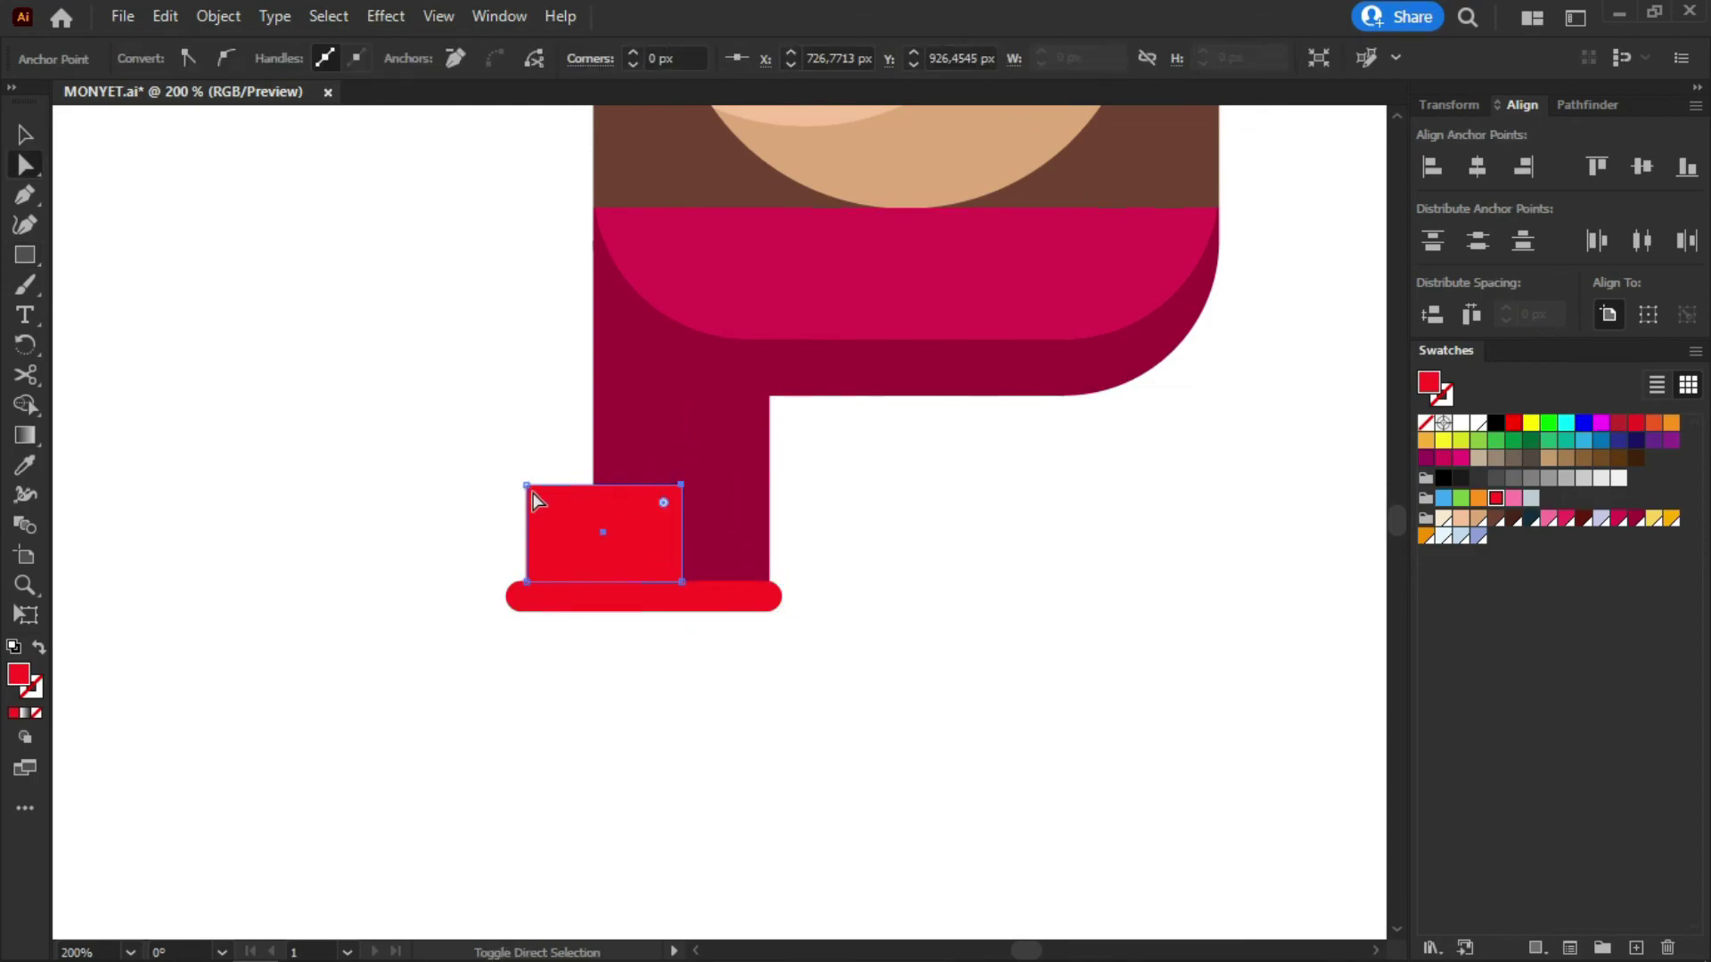
{"action": "left_click", "coordinate": [496, 469]}
{"action": "left_click", "coordinate": [672, 517]}
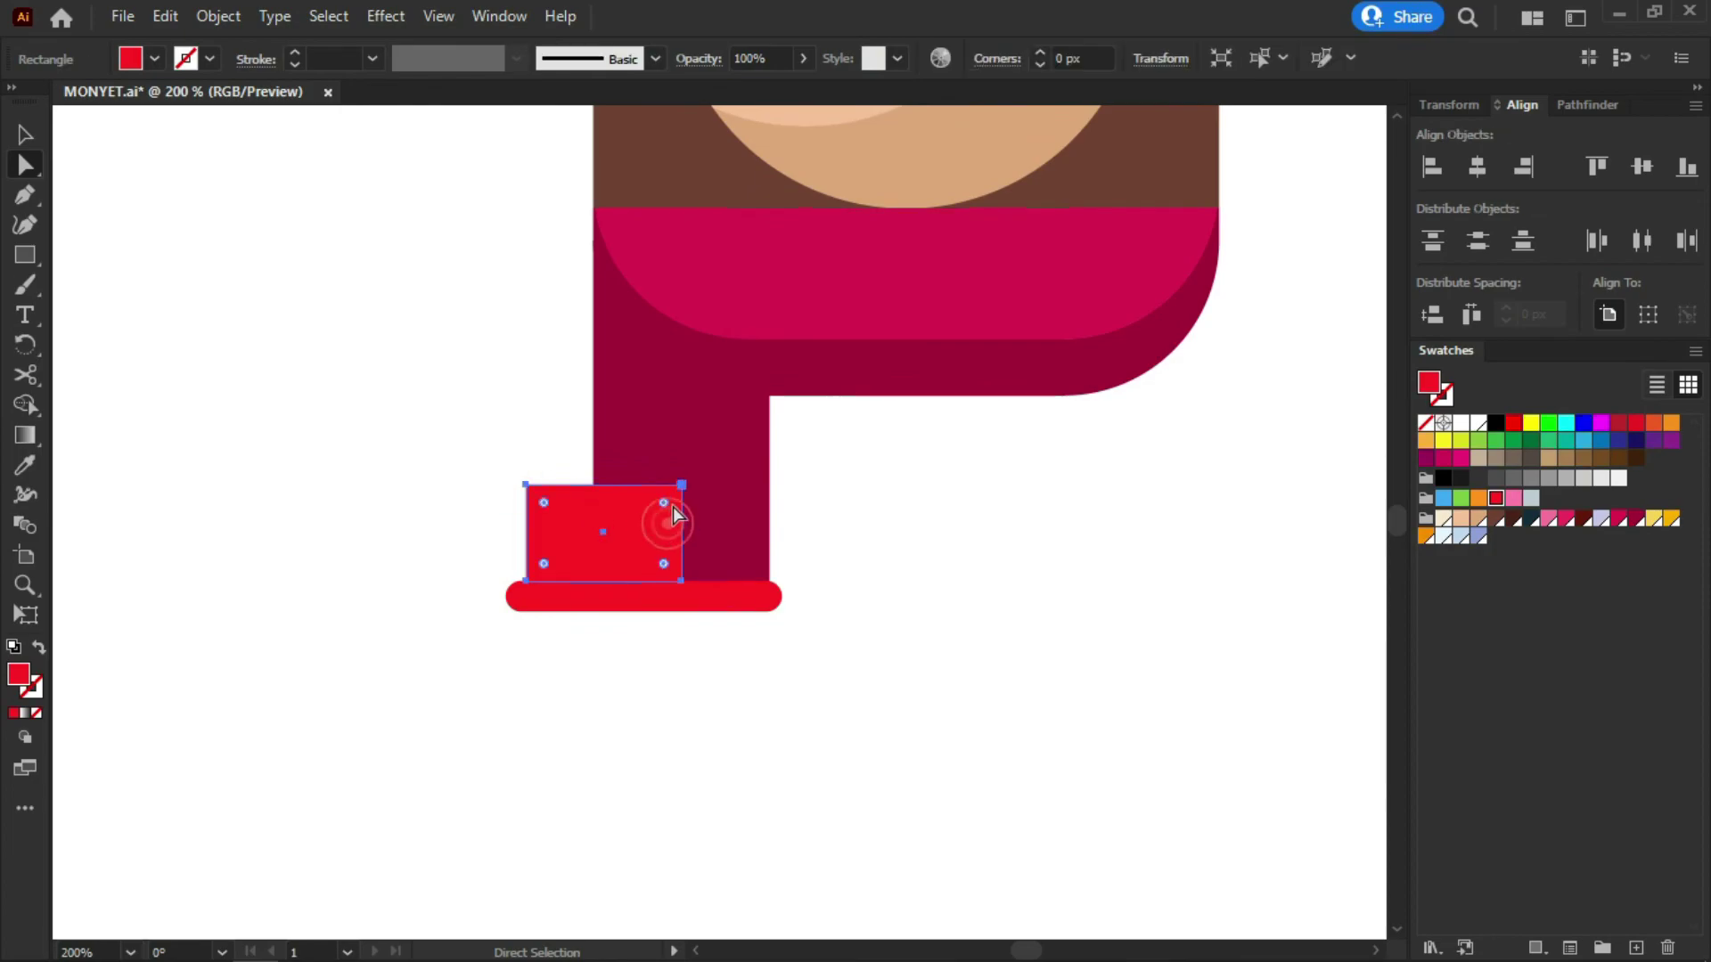
{"action": "left_click", "coordinate": [682, 486]}
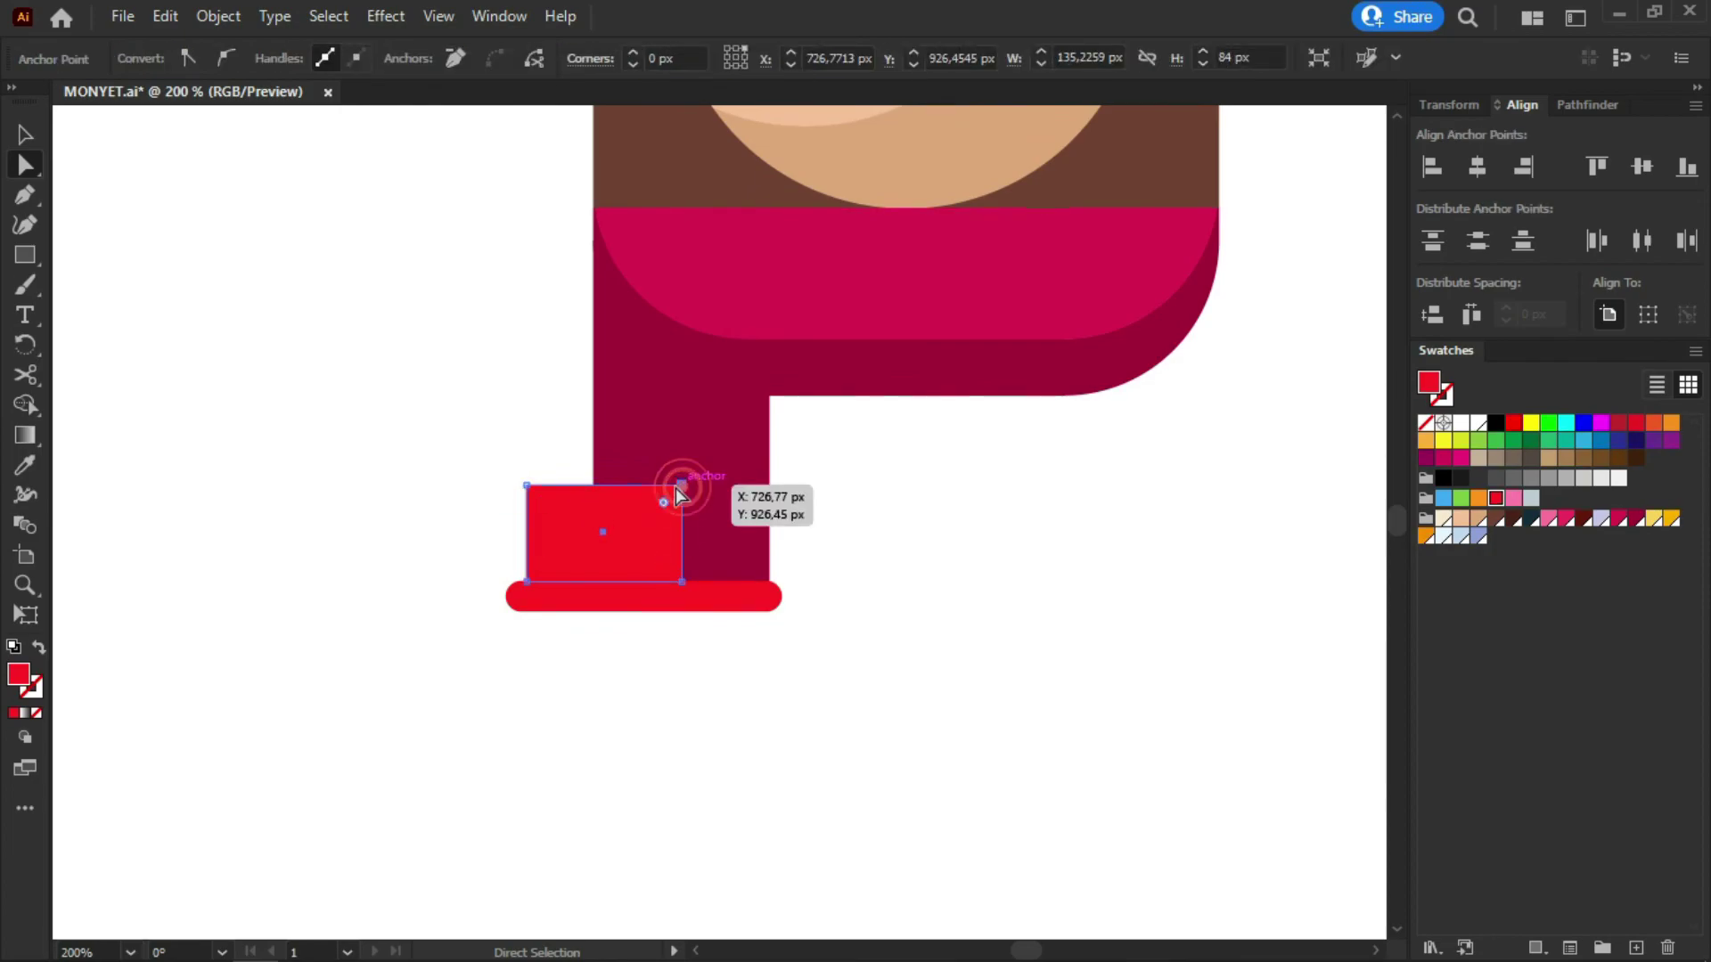
{"action": "left_click", "coordinate": [526, 485], "text": "shift"}
{"action": "left_click_drag", "start_coordinate": [544, 503], "coordinate": [690, 713]}
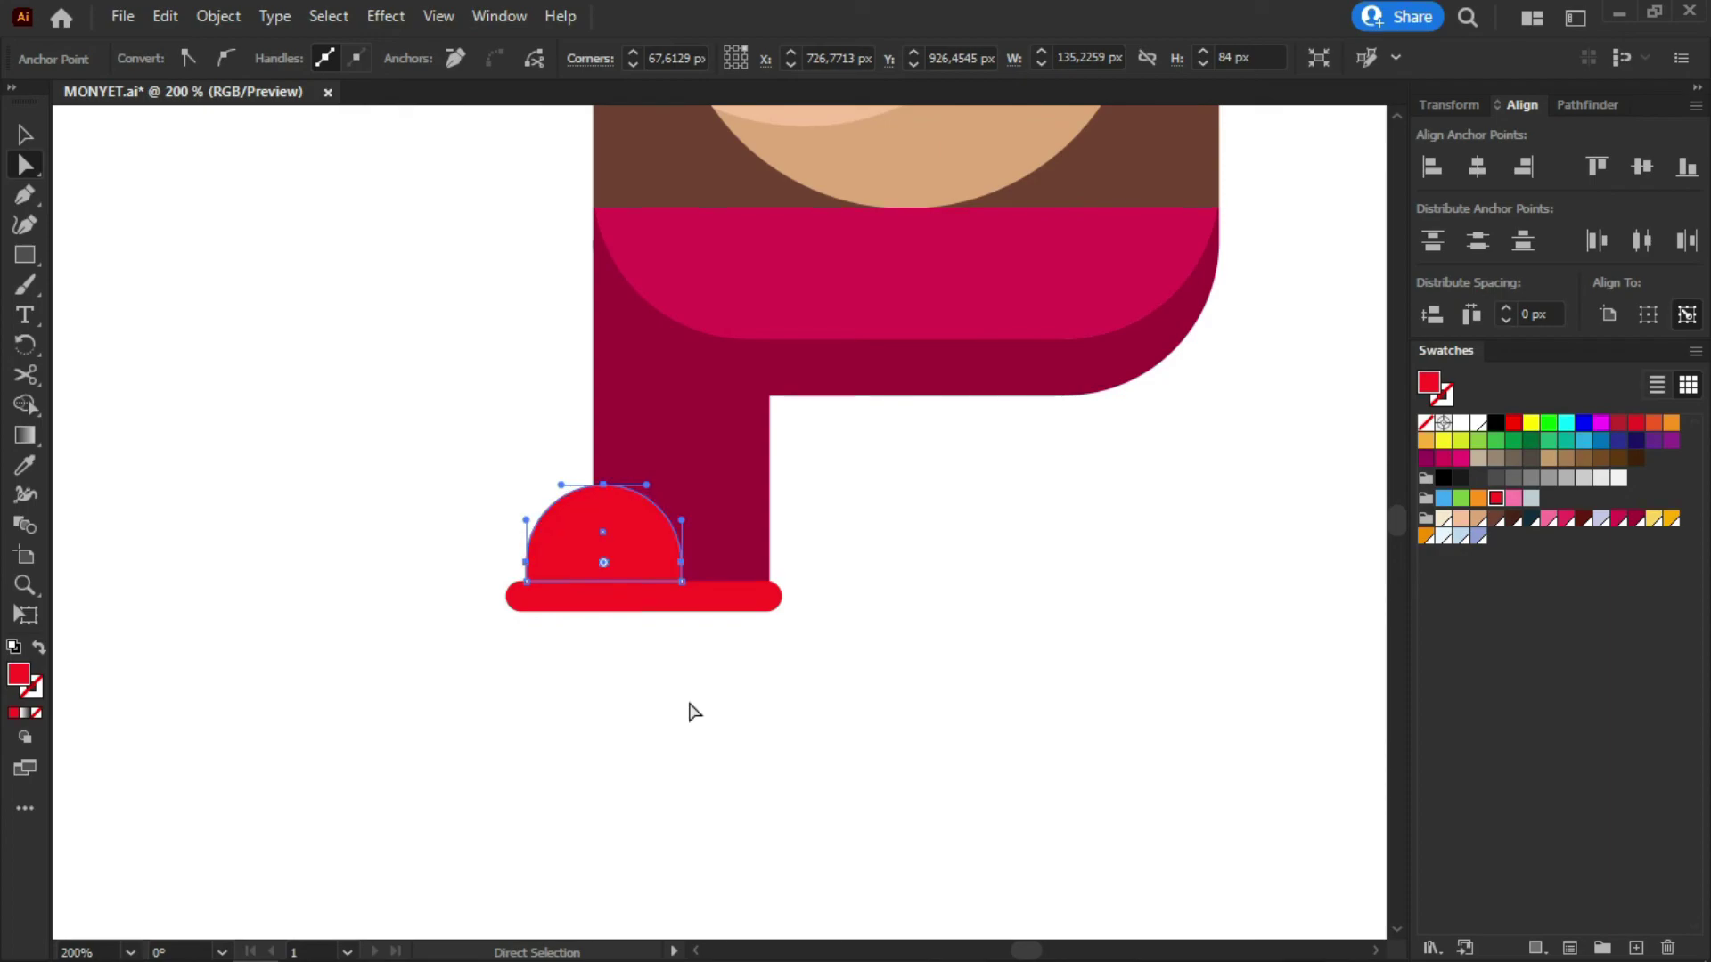
Fill the shoe's dome with golden yellow, enlarge it to about 174 by 108 px and centre it over the sole
{"action": "left_click", "coordinate": [1672, 521]}
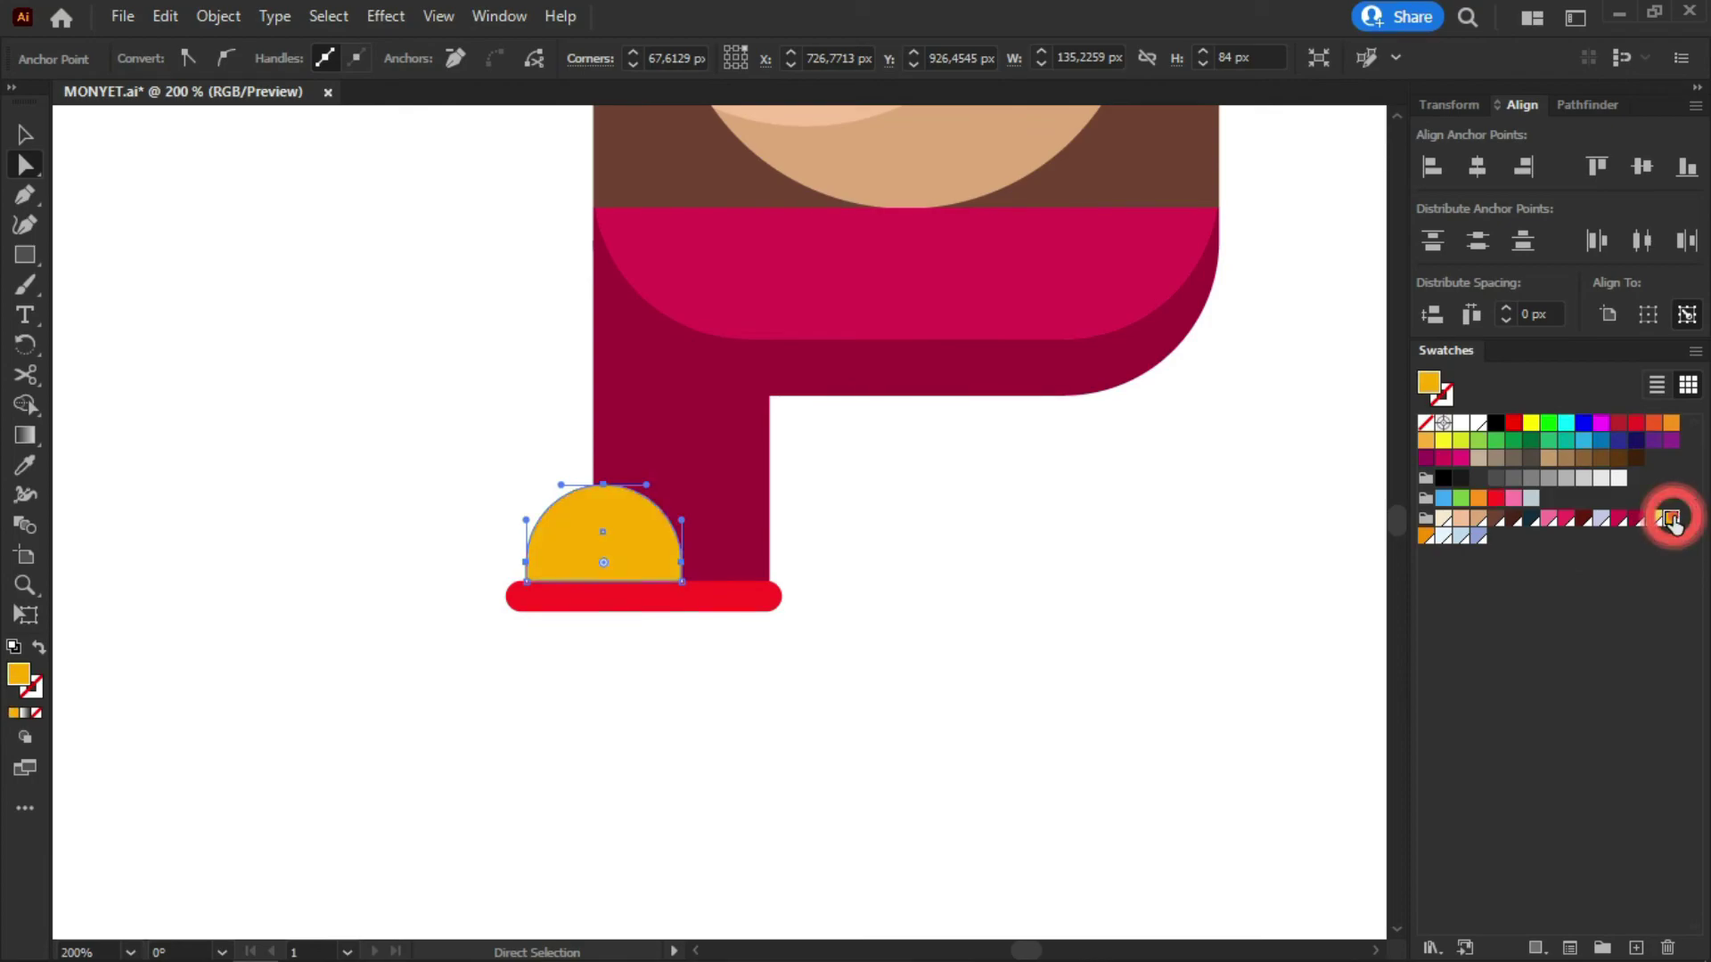
{"action": "key", "text": "v"}
{"action": "left_click", "coordinate": [976, 510]}
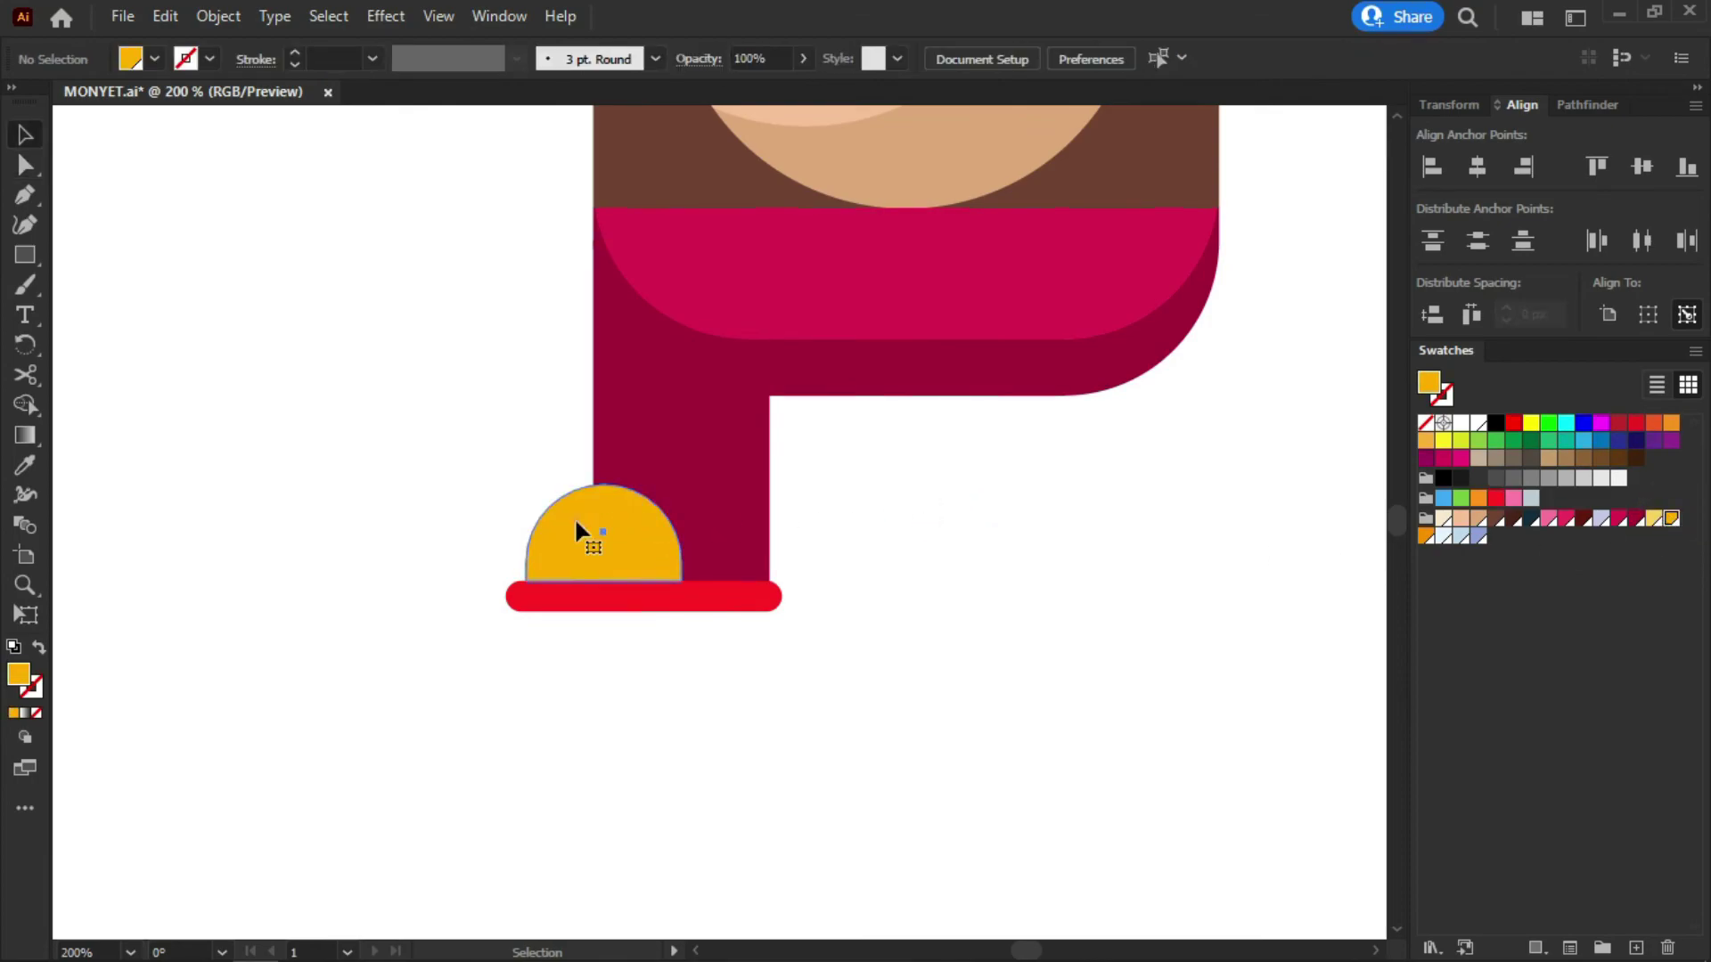
{"action": "left_click", "coordinate": [576, 521]}
{"action": "left_click_drag", "start_coordinate": [682, 485], "coordinate": [705, 470]}
{"action": "left_click_drag", "start_coordinate": [578, 538], "coordinate": [627, 535]}
Duplicate the yellow dome and offset the copy toward the toe so the two domes overlap
{"action": "left_click", "coordinate": [421, 492]}
{"action": "left_click", "coordinate": [661, 521]}
{"action": "left_click", "coordinate": [916, 540]}
{"action": "left_click", "coordinate": [657, 531]}
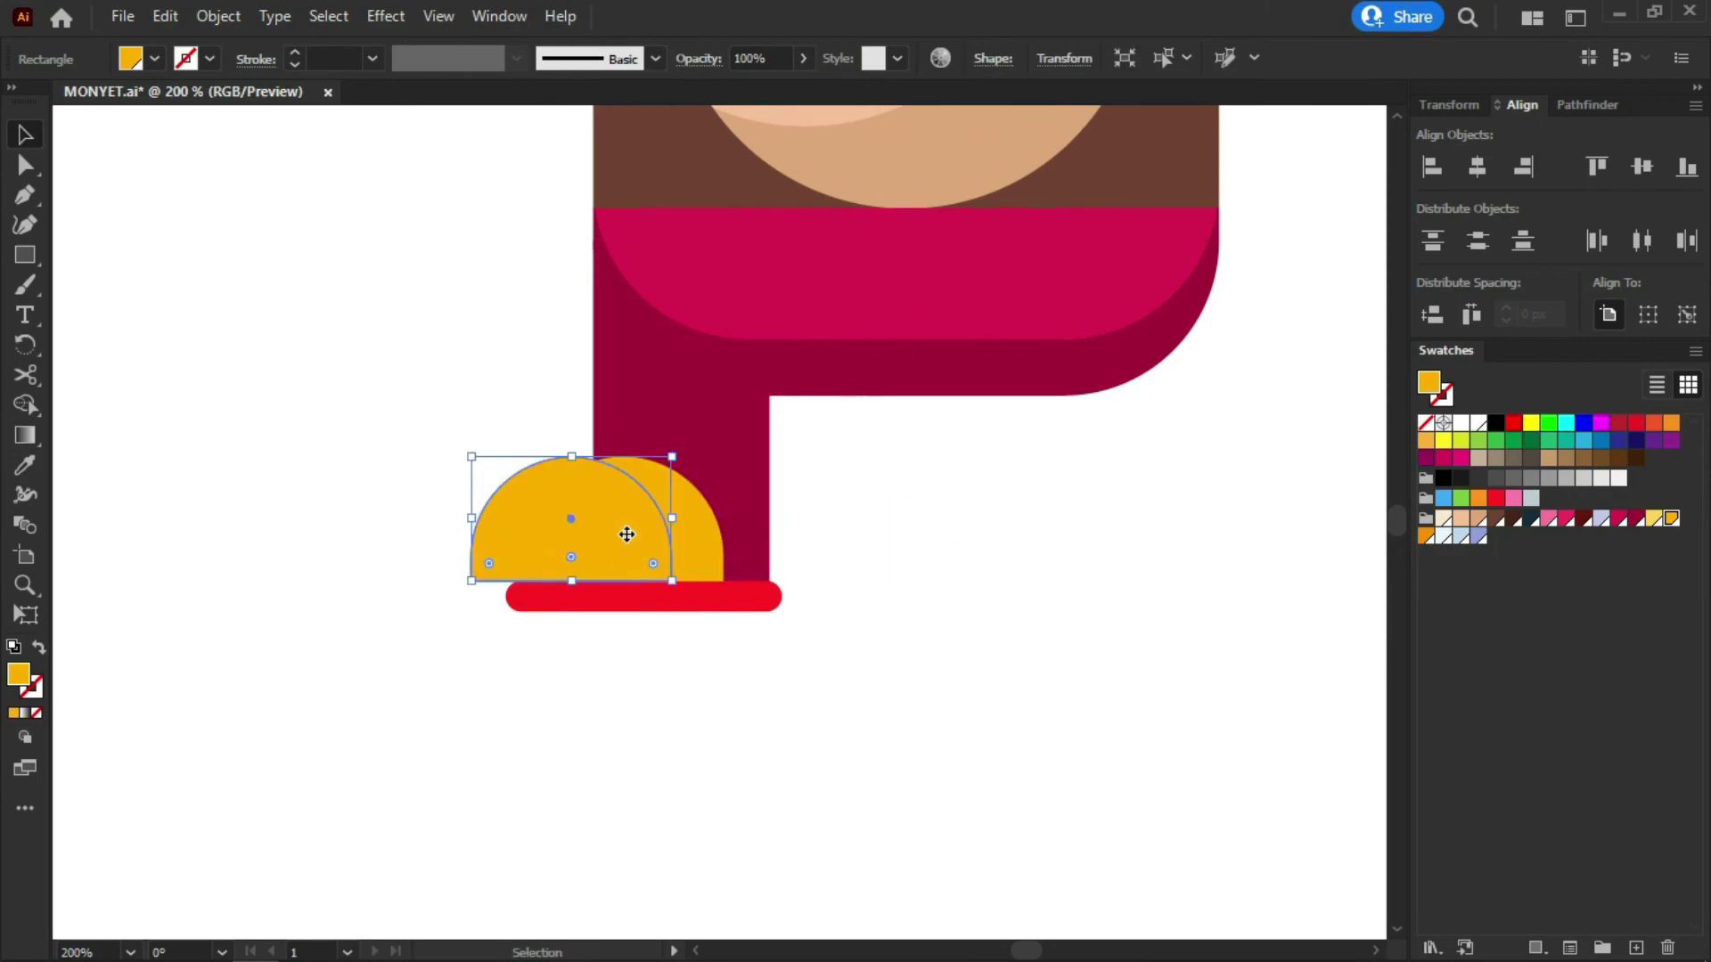
Split the two overlapping domes with the Shape Builder tool and delete the leftover crescent beyond the toe
{"action": "left_click", "coordinate": [694, 545], "text": "shift"}
{"action": "left_click", "coordinate": [856, 563]}
{"action": "left_click", "coordinate": [555, 523]}
{"action": "left_click", "coordinate": [696, 665]}
{"action": "left_click", "coordinate": [517, 505]}
{"action": "left_click", "coordinate": [714, 538], "text": "shift"}
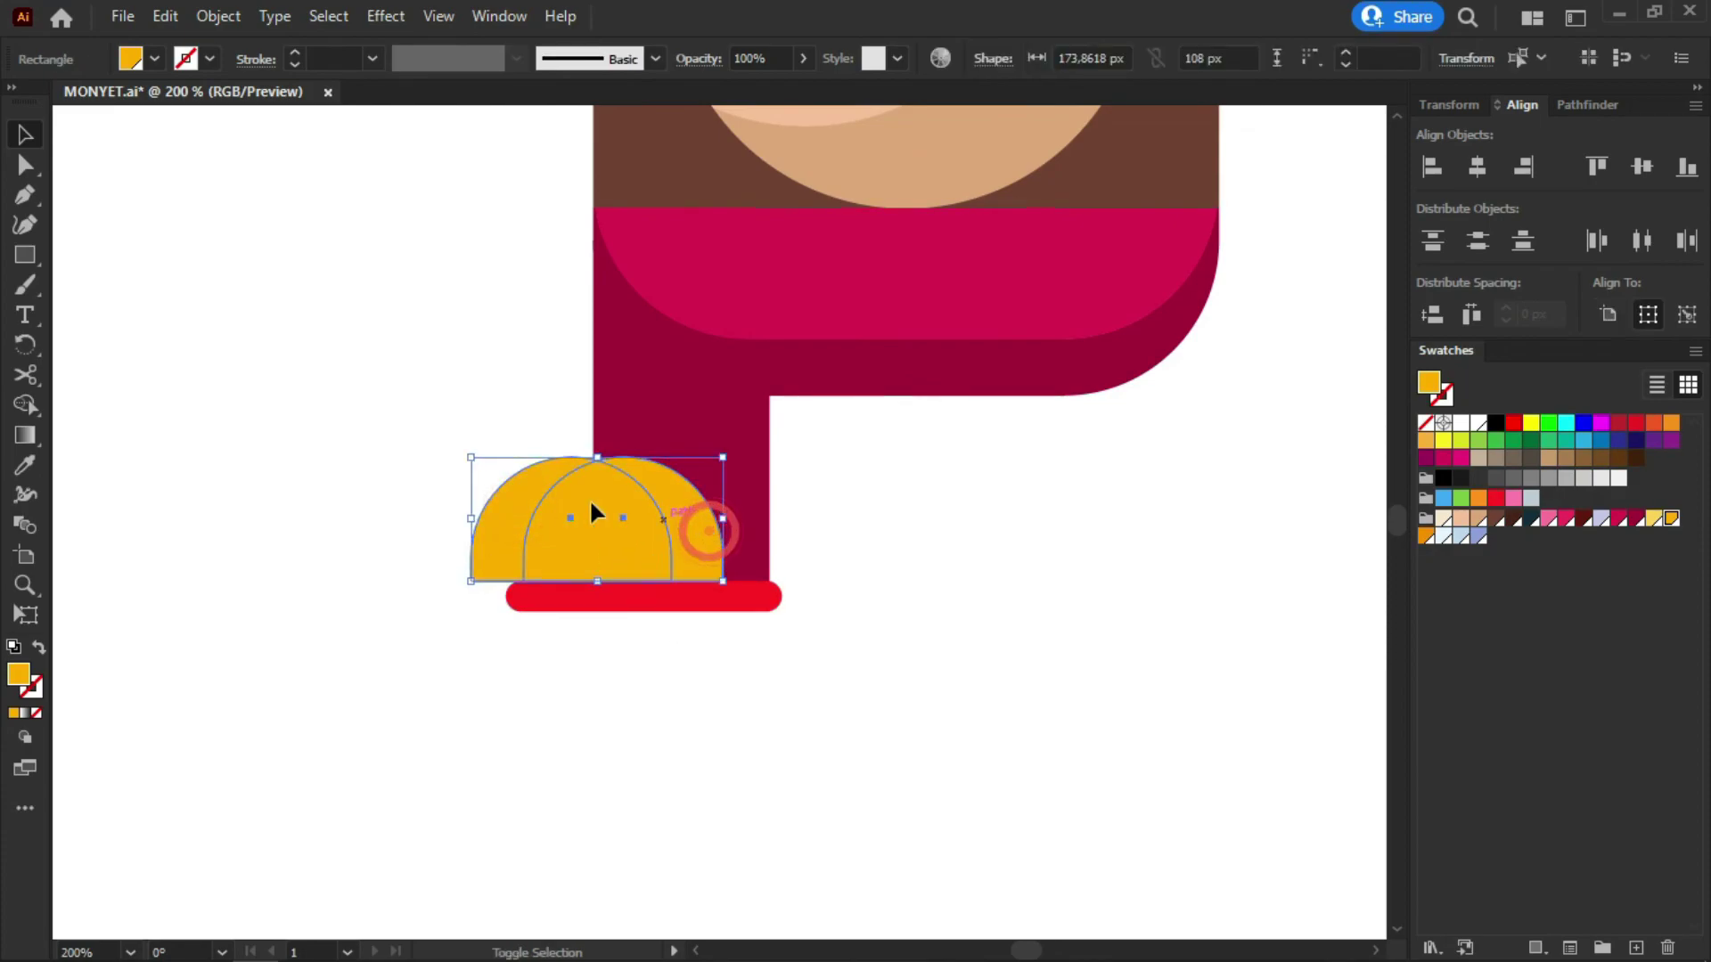
{"action": "left_click", "coordinate": [25, 404]}
{"action": "left_click", "coordinate": [691, 502]}
{"action": "key", "text": "v"}
{"action": "left_click", "coordinate": [524, 733]}
{"action": "left_click", "coordinate": [508, 525]}
{"action": "key", "text": "Delete"}
Fill the rear part of the shoe's dome with the darker orange swatch as shading
{"action": "left_click", "coordinate": [684, 522]}
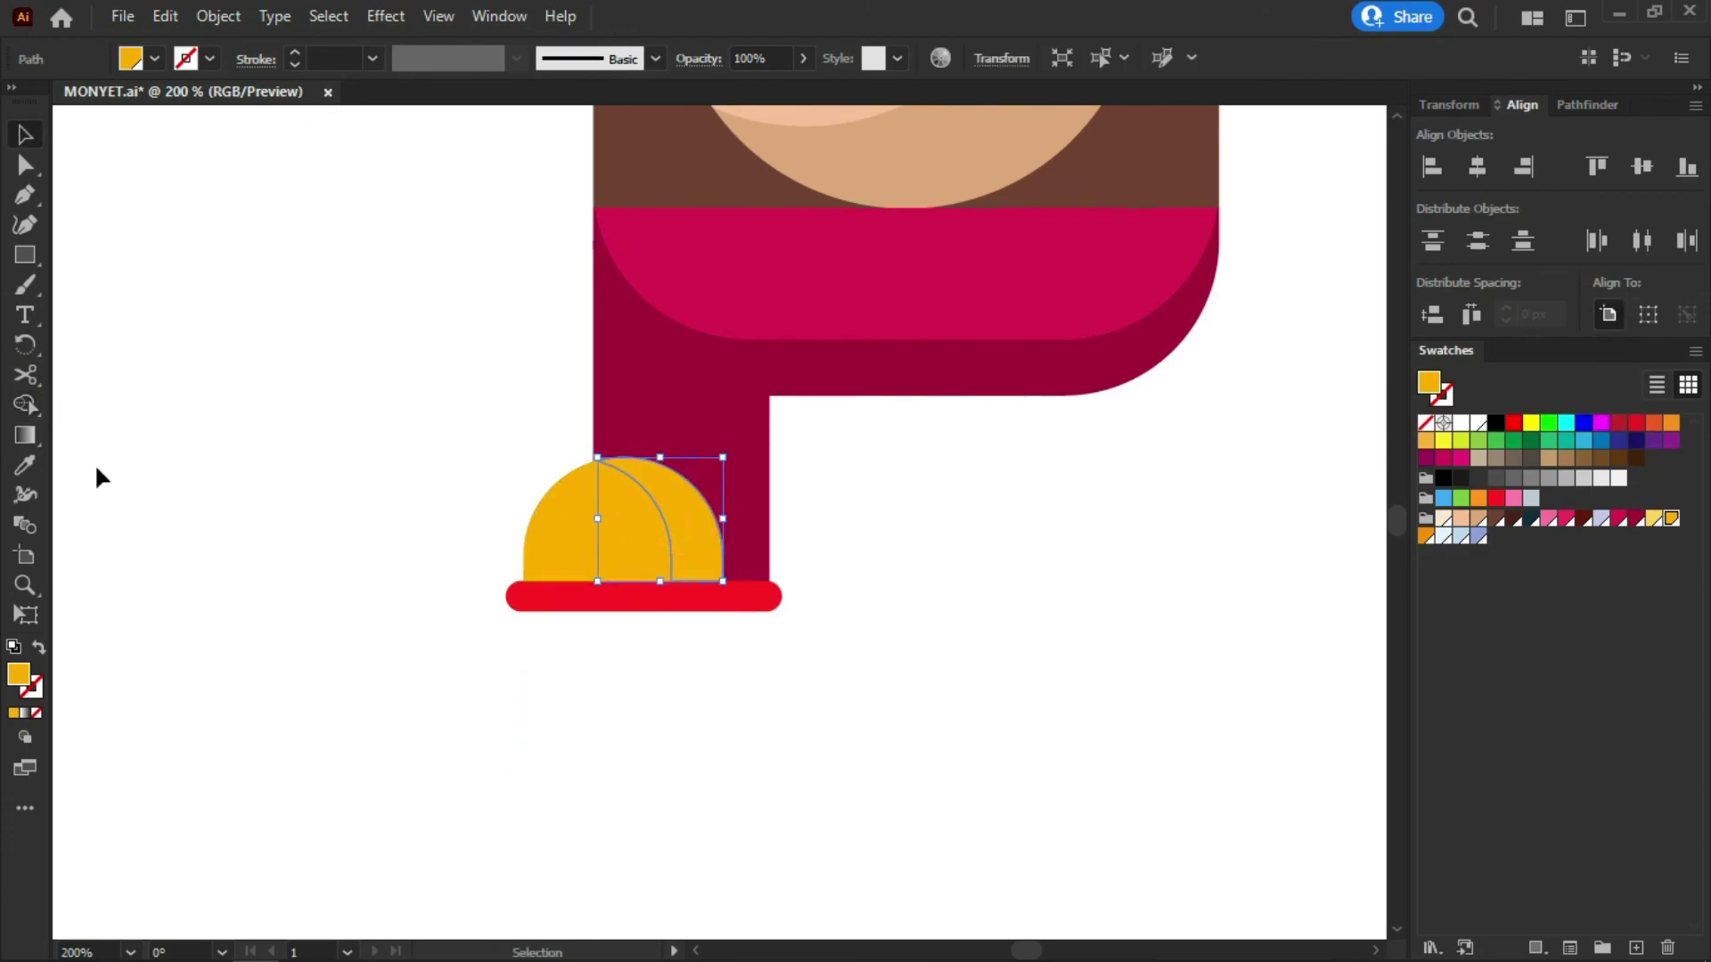
{"action": "left_click", "coordinate": [1426, 536]}
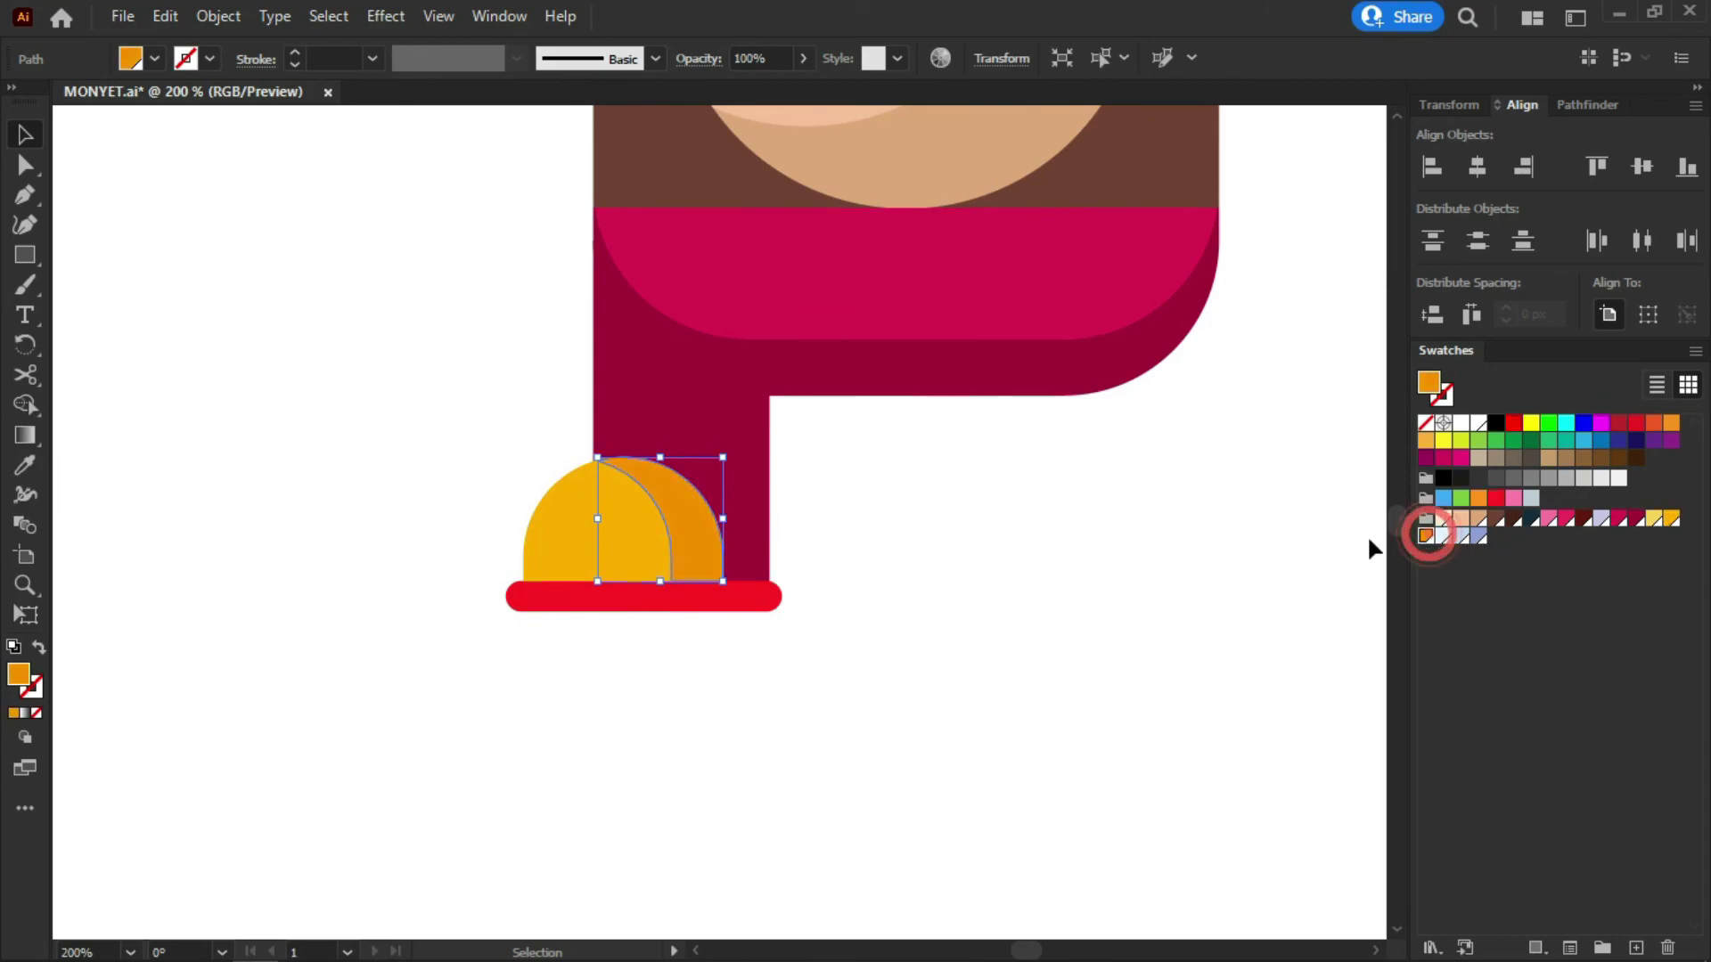
{"action": "left_click", "coordinate": [1044, 508]}
Draw a circular highlight about 41 px across on the front of the dome and fill it with light yellow
{"action": "scroll", "coordinate": [544, 499], "scroll_direction": "up", "scroll_amount": 1}
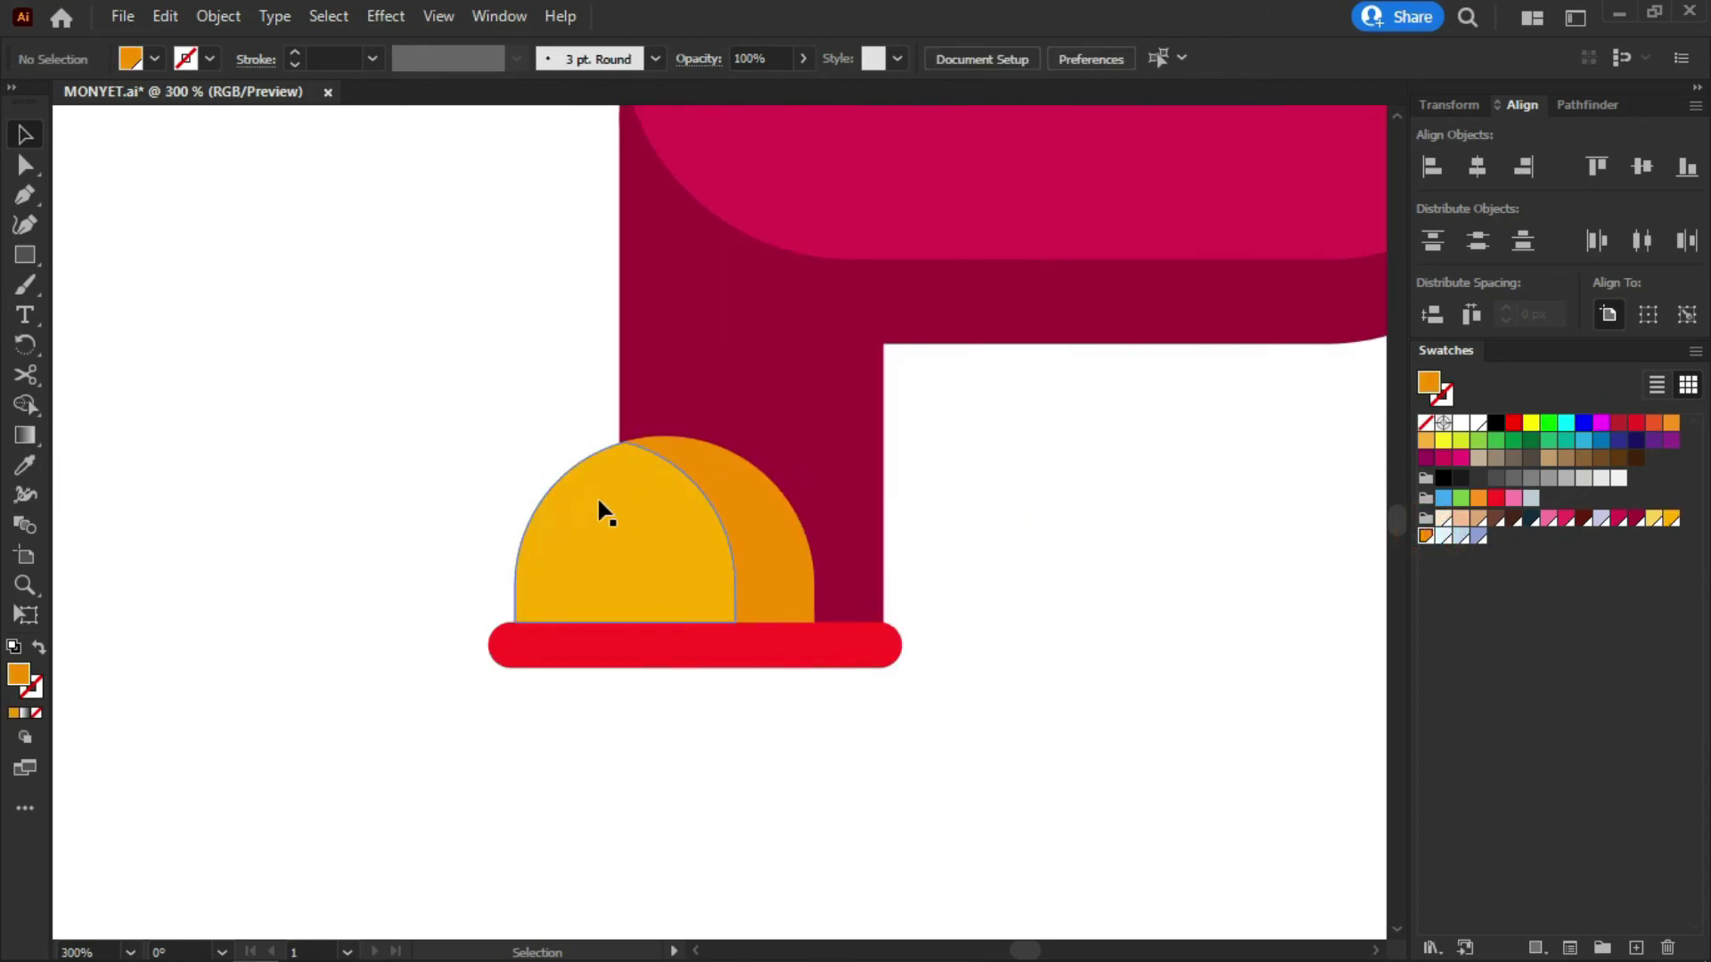
{"action": "left_click", "coordinate": [22, 254]}
{"action": "left_click", "coordinate": [102, 286]}
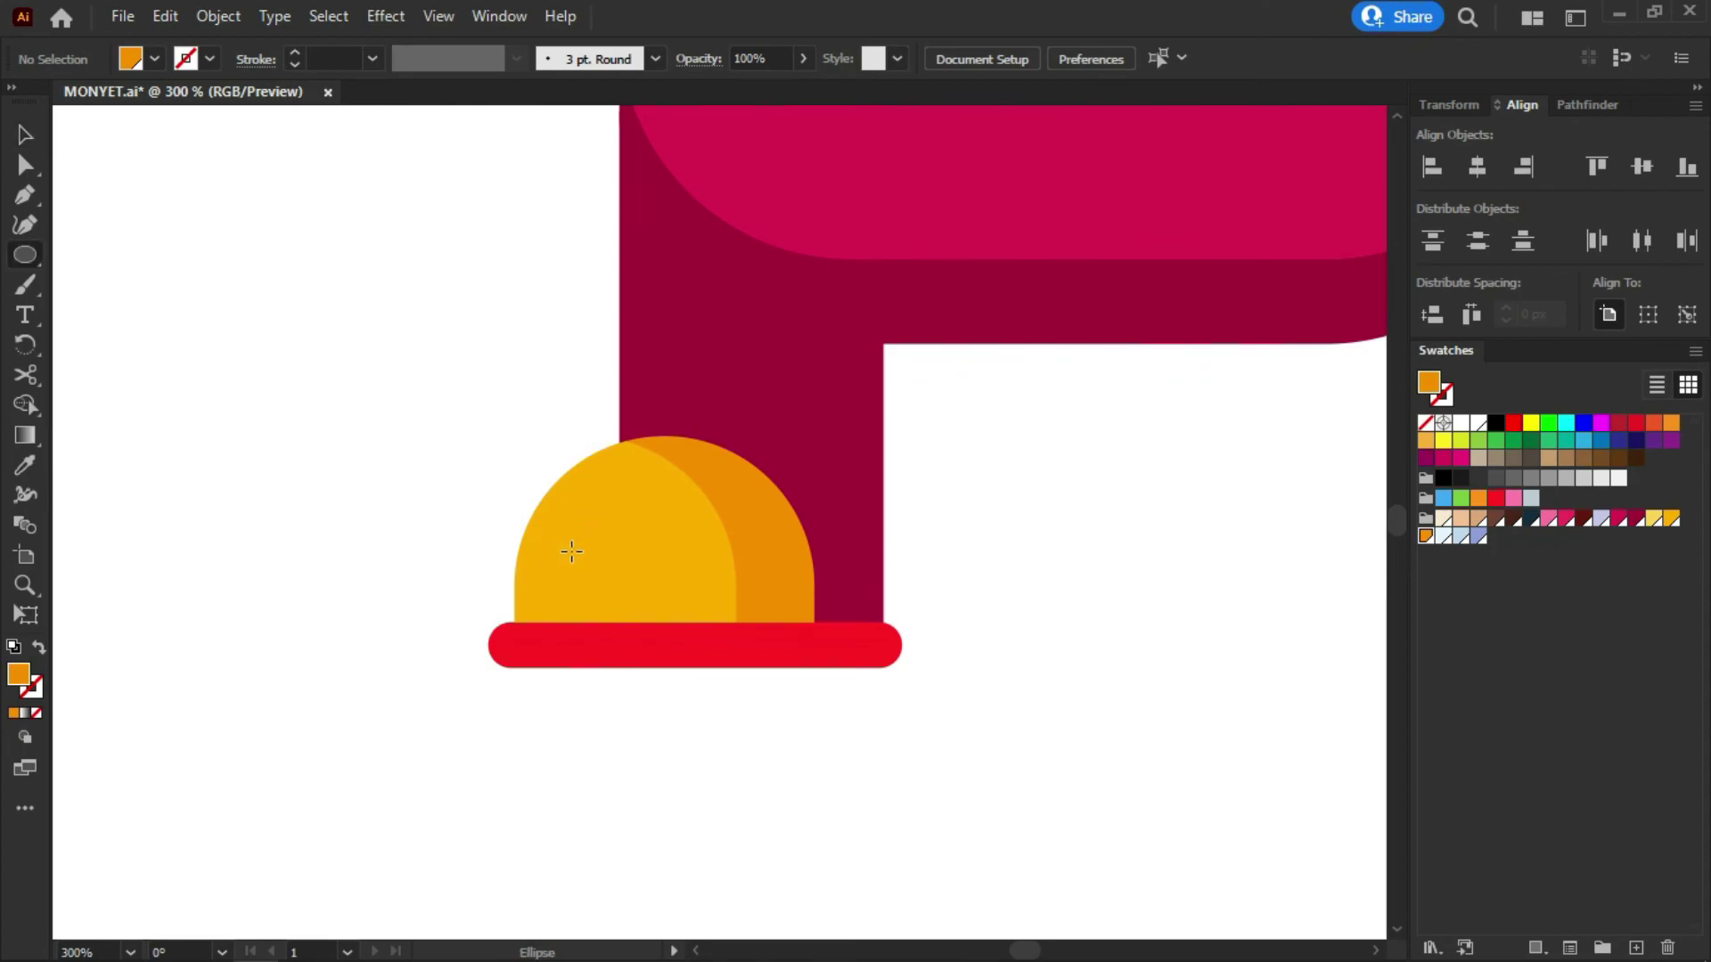
{"action": "mouse_move", "coordinate": [589, 555]}
{"action": "left_mouse_down"}
{"action": "mouse_move", "coordinate": [624, 518]}
{"action": "mouse_move", "coordinate": [602, 546]}
{"action": "left_mouse_up"}
{"action": "key", "text": "v"}
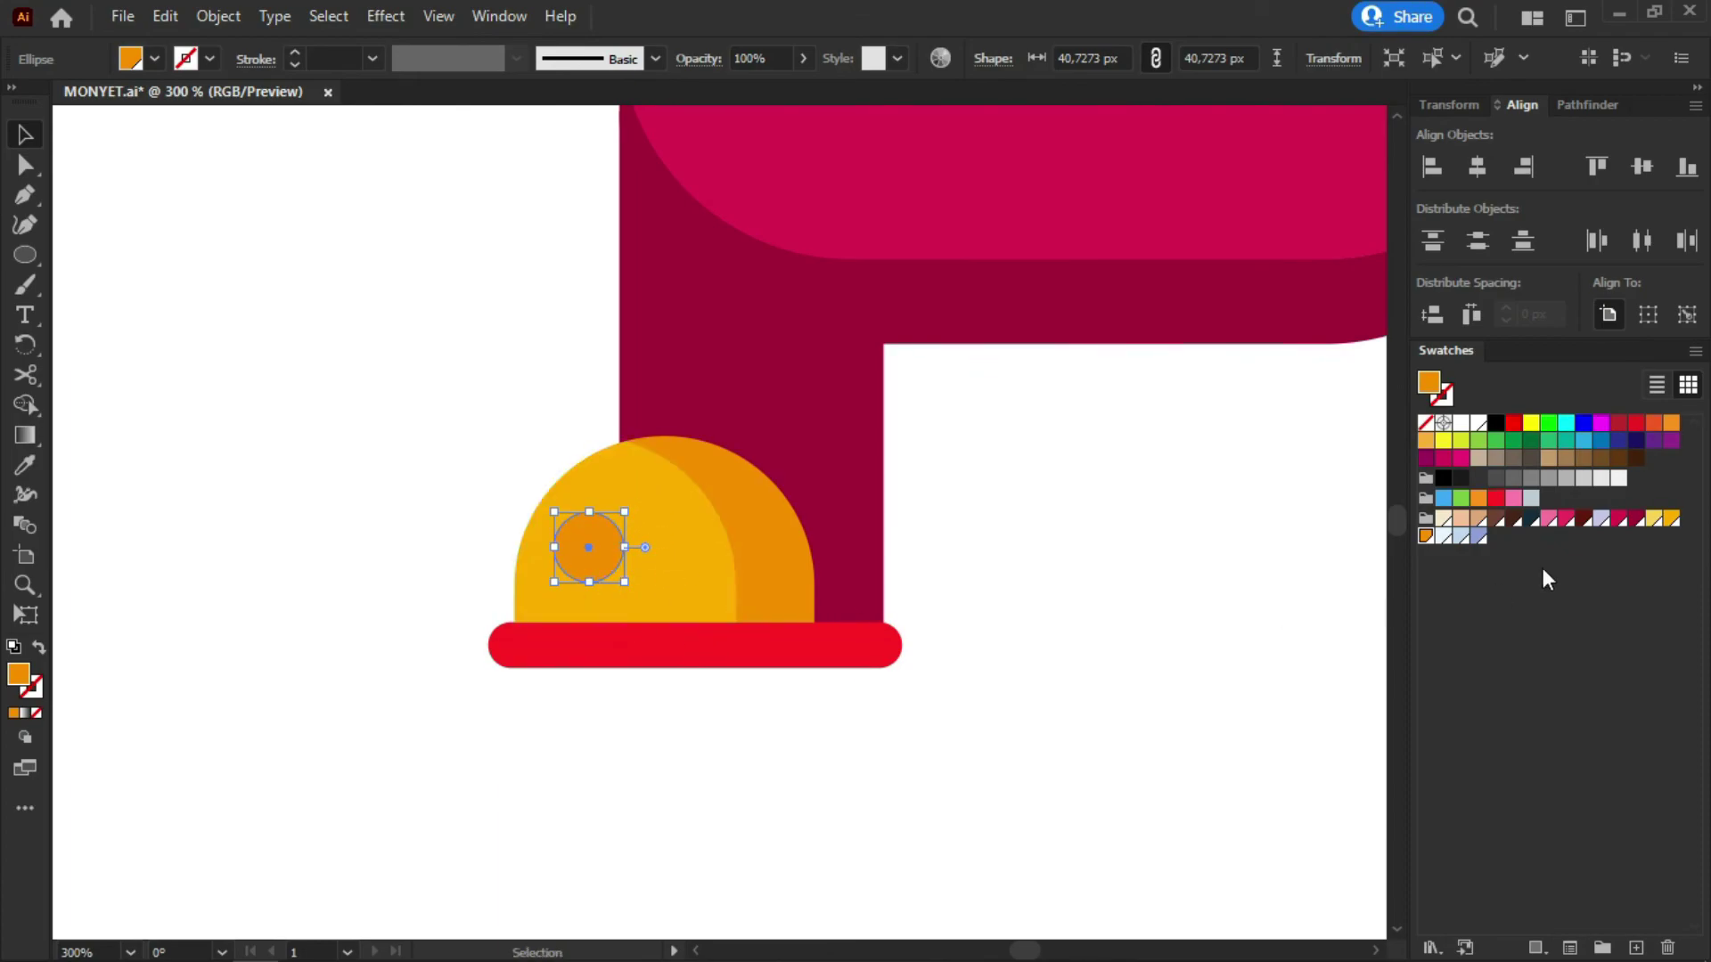
{"action": "left_click", "coordinate": [1654, 521]}
{"action": "left_click", "coordinate": [1126, 508]}
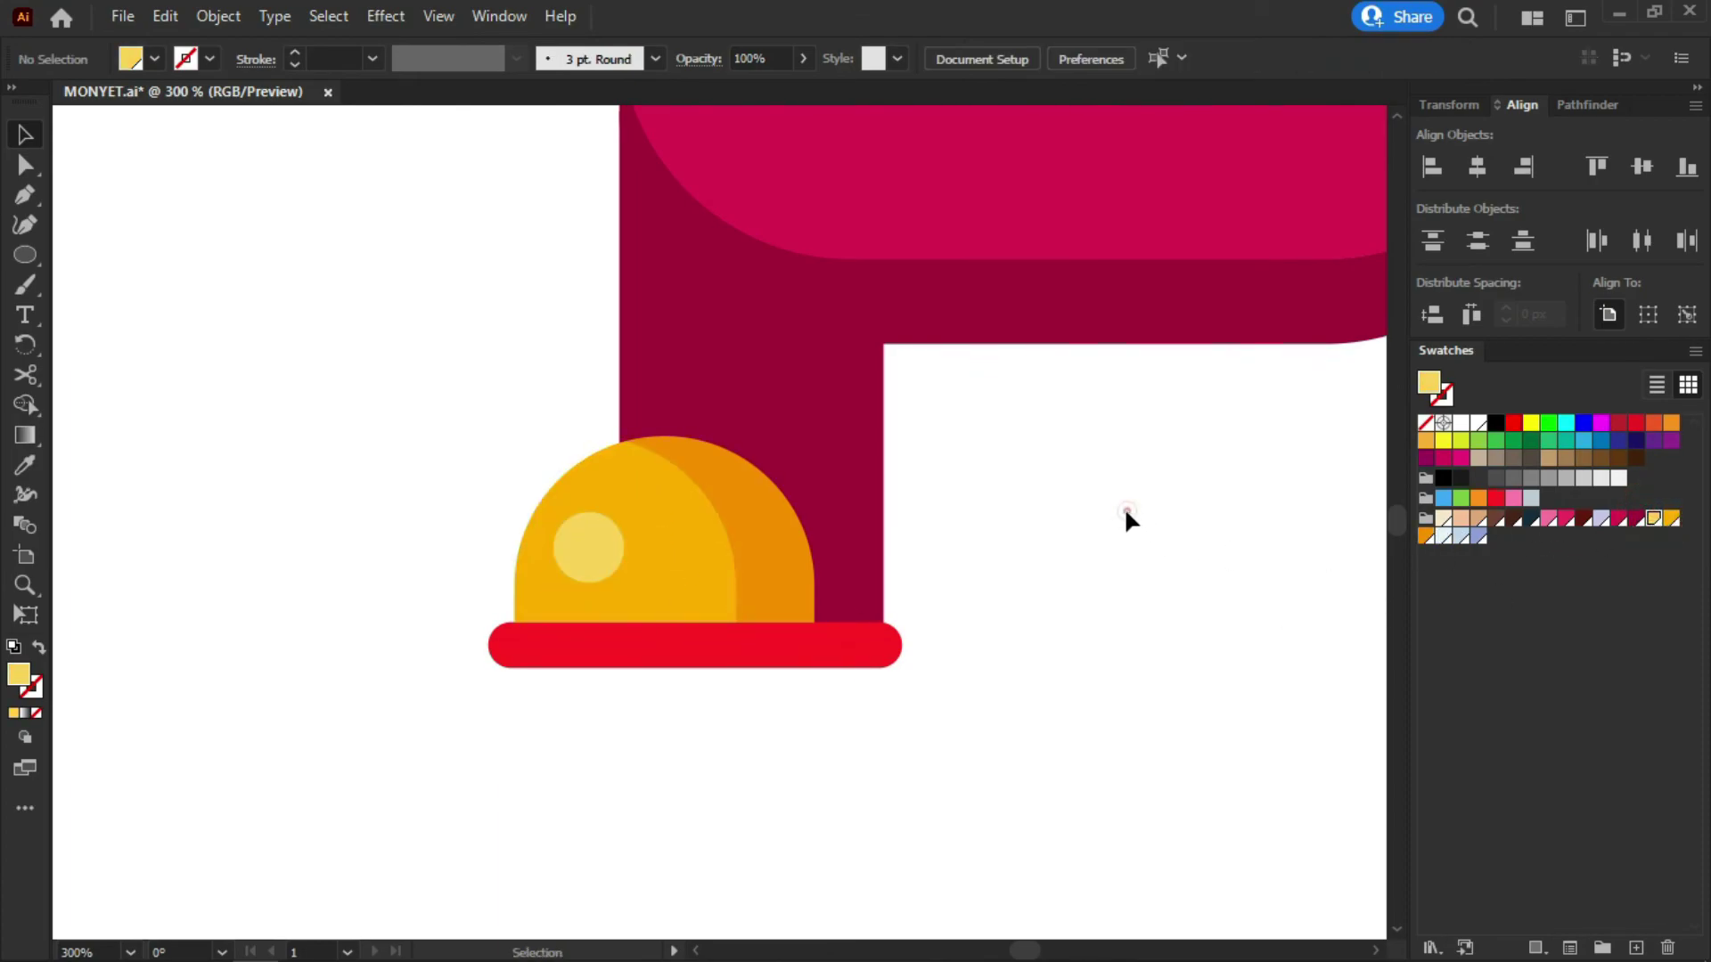
Draw a heel rectangle above the back of the sole and fill it with the sole's red using the Eyedropper
{"action": "key", "text": "ctrl+minus"}
{"action": "key", "text": "ctrl+plus"}
{"action": "left_click_drag", "start_coordinate": [25, 255], "coordinate": [93, 246]}
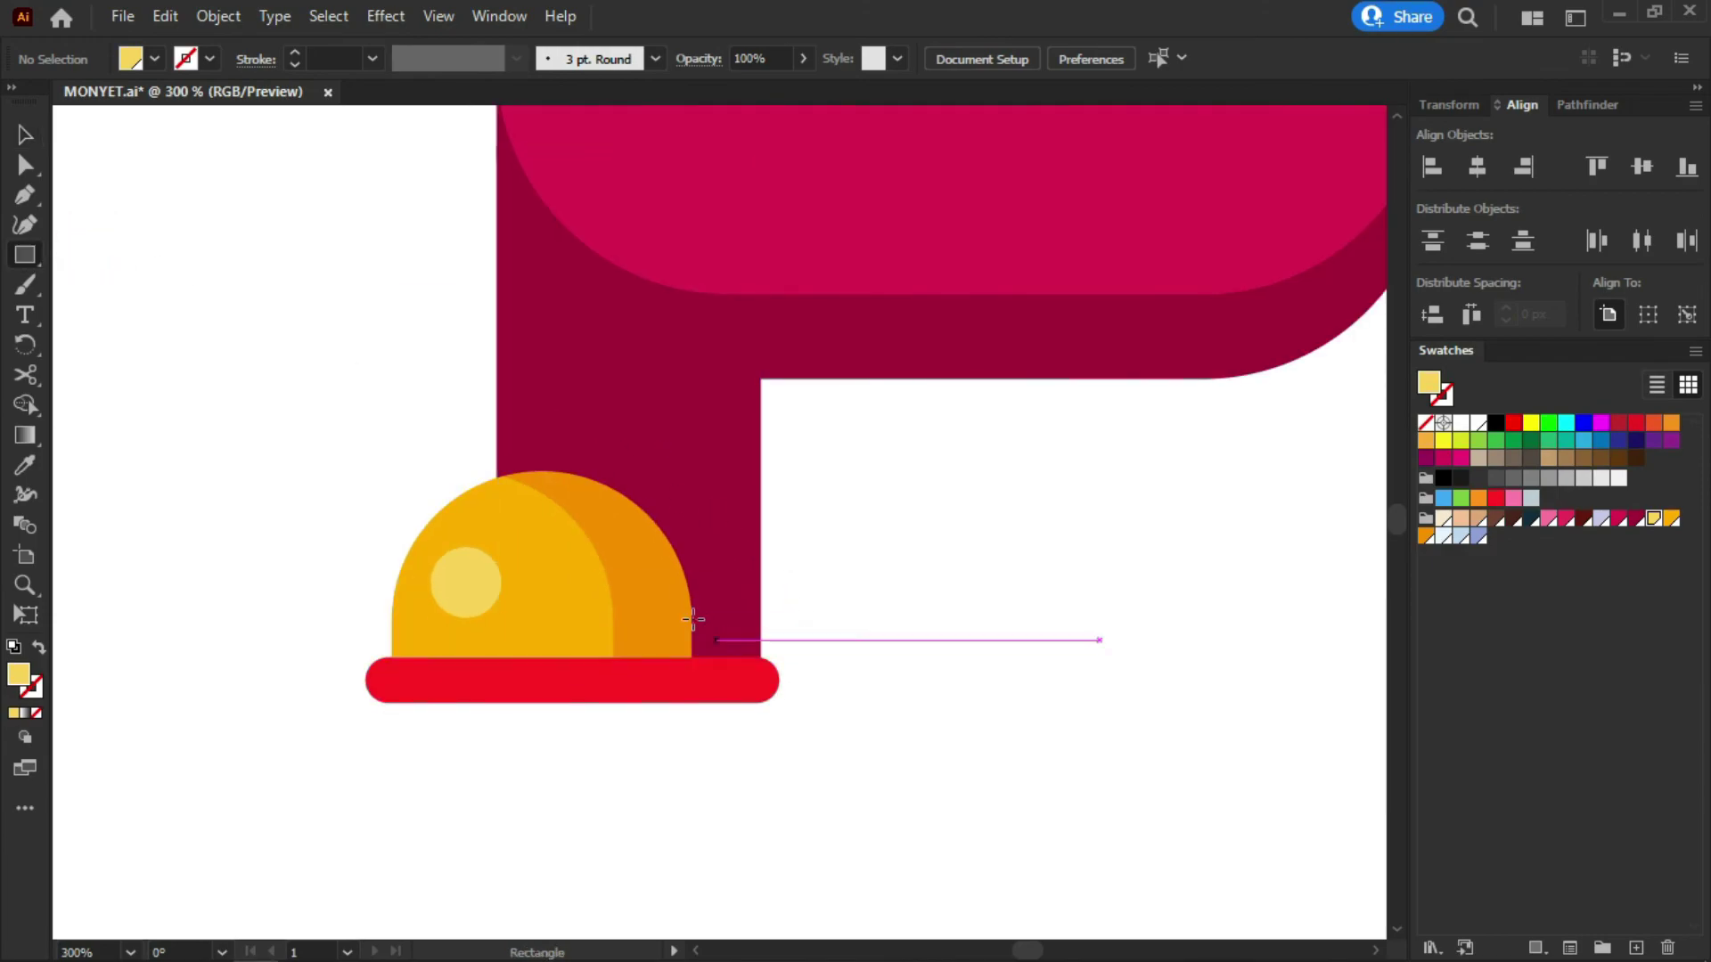
{"action": "left_click_drag", "start_coordinate": [763, 658], "coordinate": [641, 564]}
{"action": "left_click", "coordinate": [25, 465]}
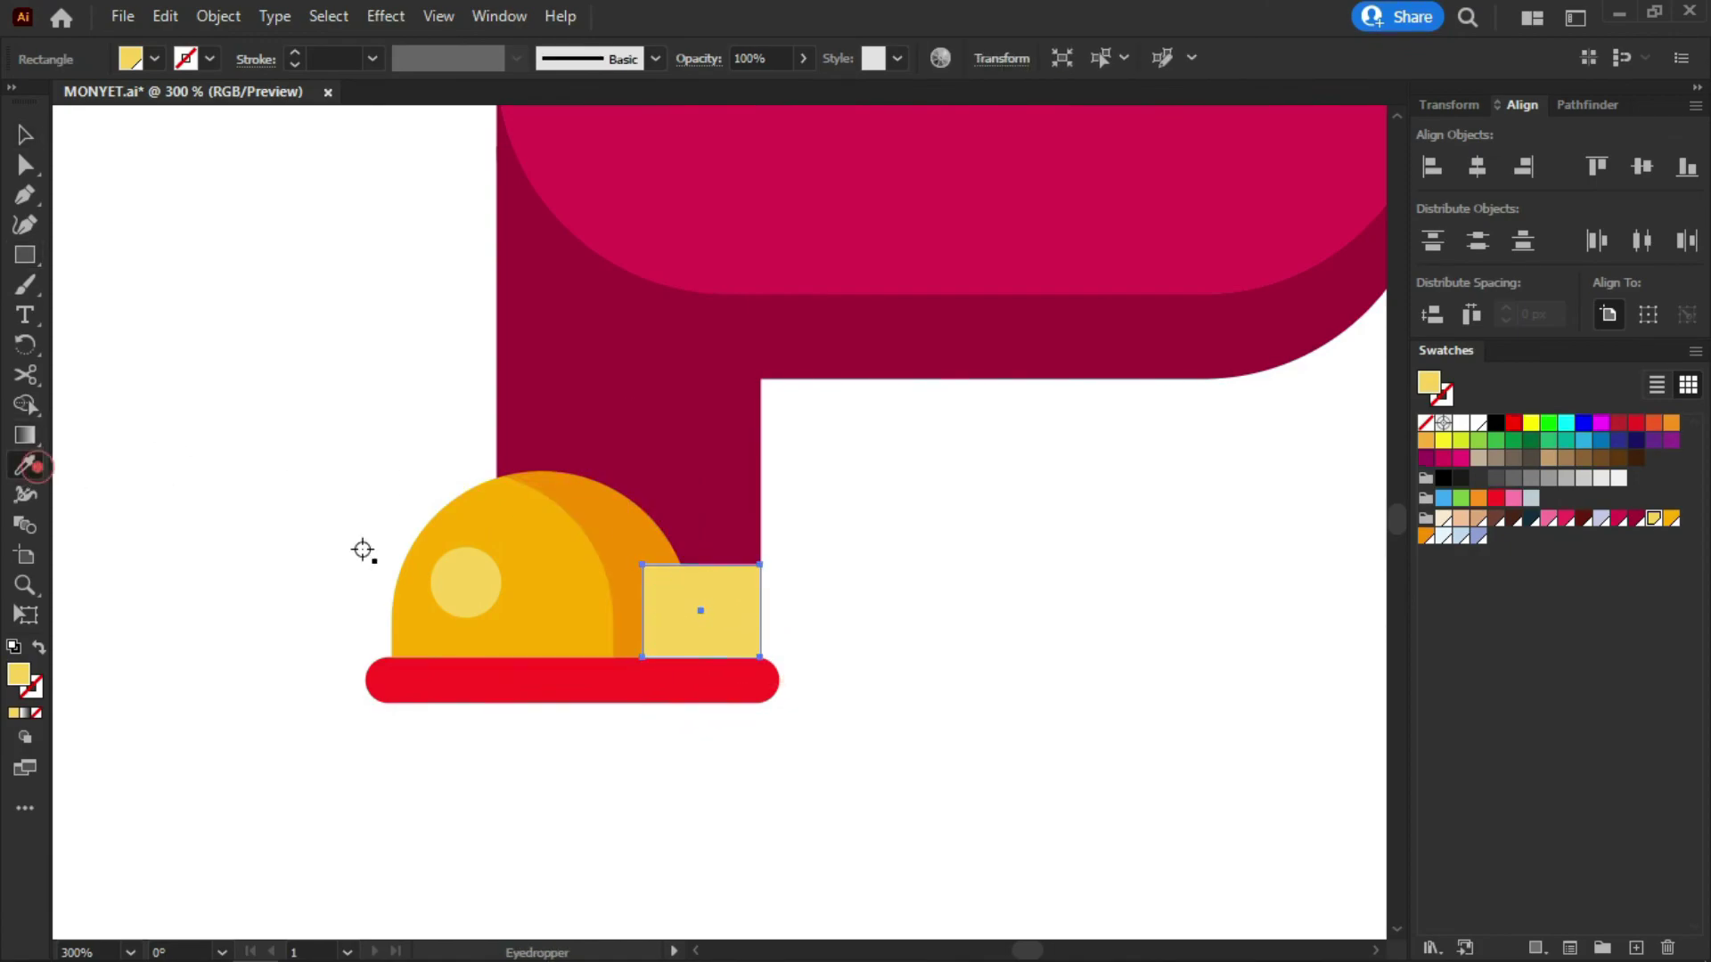
{"action": "left_click", "coordinate": [640, 684]}
{"action": "key", "text": "v"}
{"action": "left_click", "coordinate": [902, 563]}
Bring the highlight circle and both dome parts to the front, over the red heel rectangle
{"action": "left_click", "coordinate": [463, 579]}
{"action": "left_click", "coordinate": [552, 582], "text": "shift"}
{"action": "left_click", "coordinate": [623, 533], "text": "shift"}
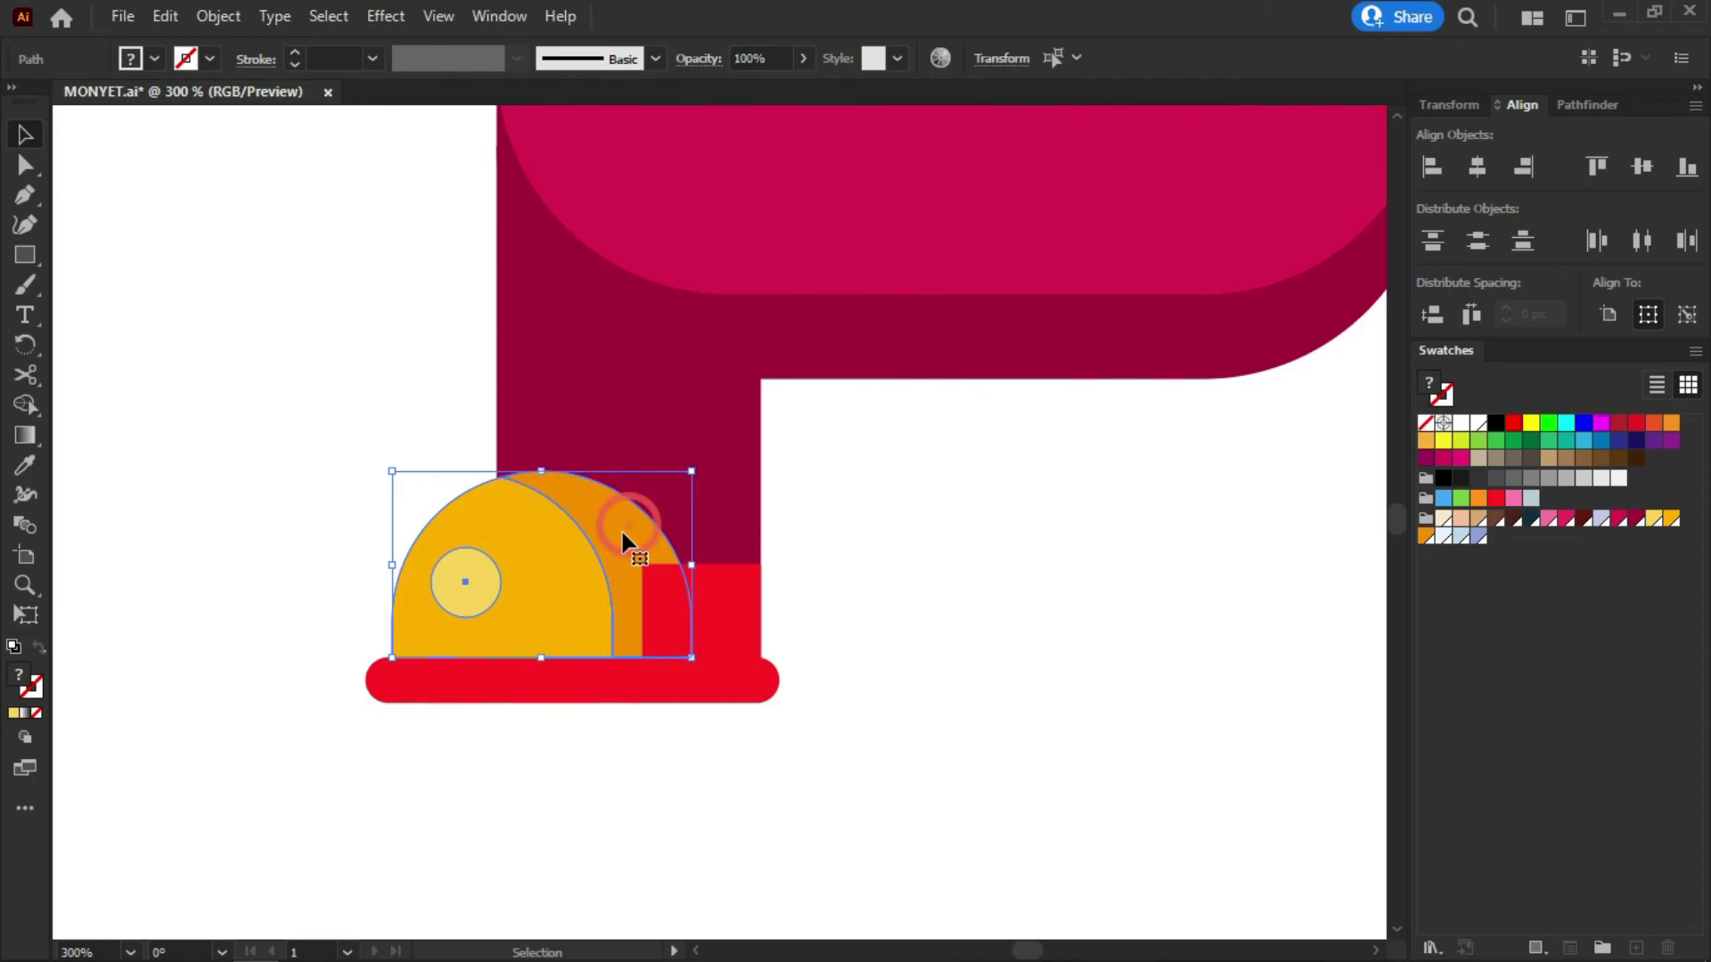
{"action": "right_click", "coordinate": [623, 533]}
{"action": "left_click", "coordinate": [750, 402]}
{"action": "left_click", "coordinate": [945, 405]}
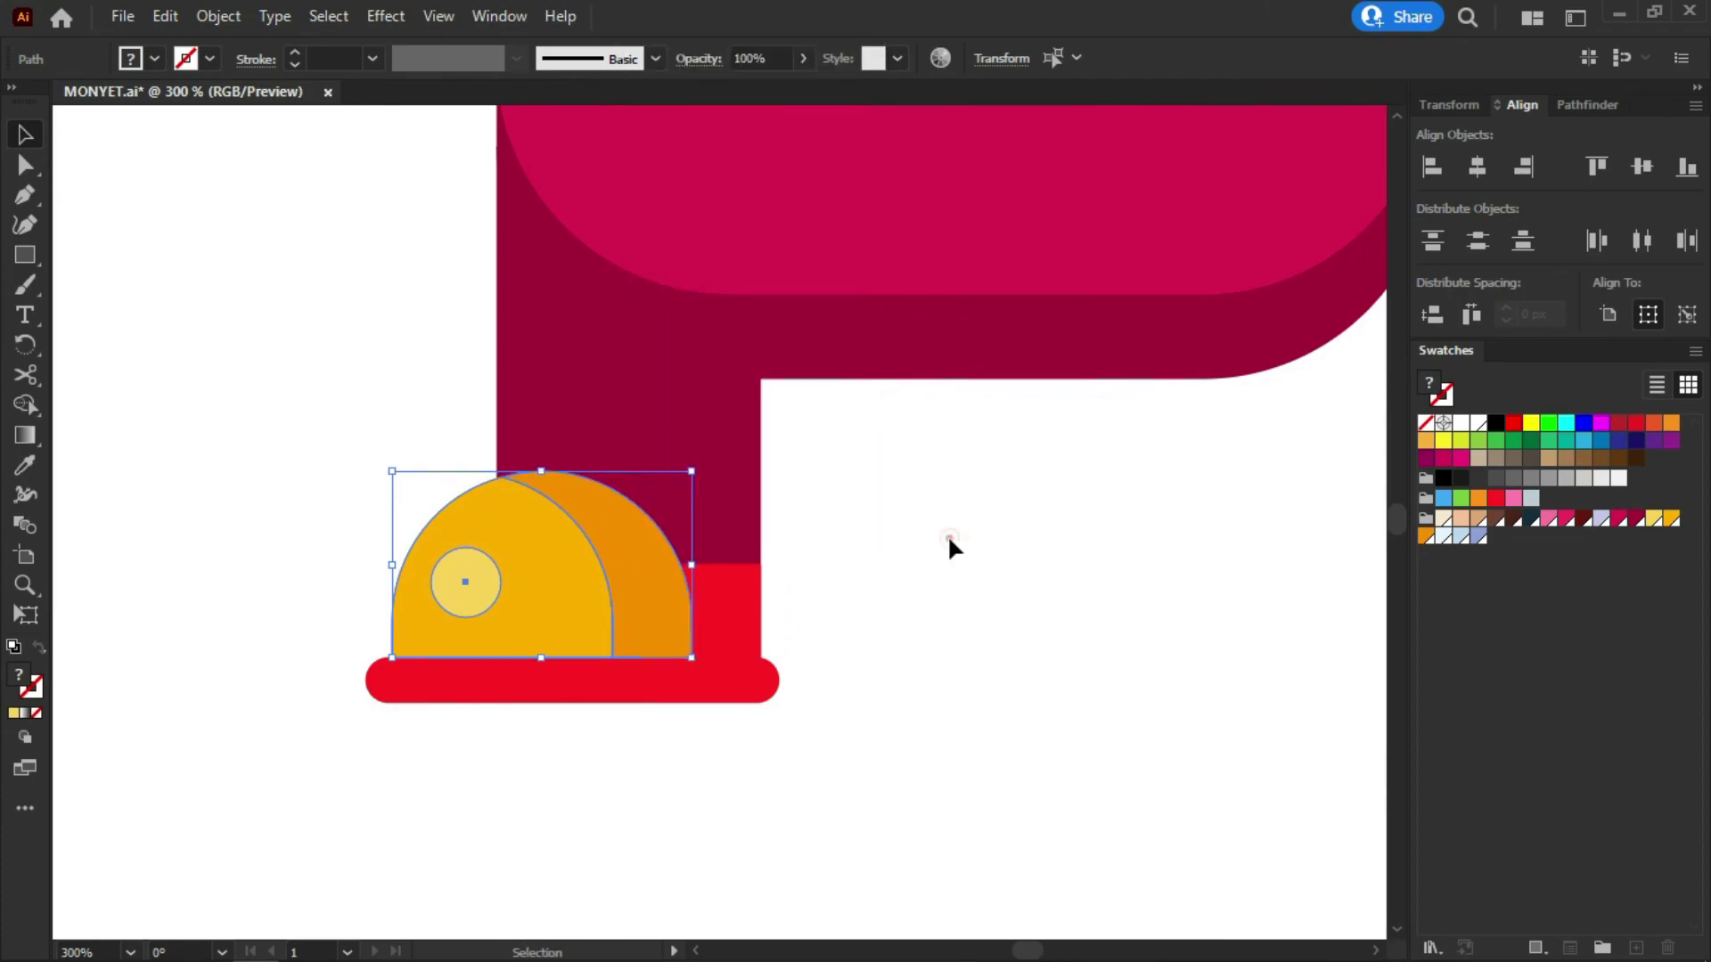
{"action": "left_click", "coordinate": [949, 539]}
Duplicate the red sole in place, shorten the copy to its front part and fully round the shortened end
{"action": "left_click", "coordinate": [723, 683]}
{"action": "left_click", "coordinate": [723, 683]}
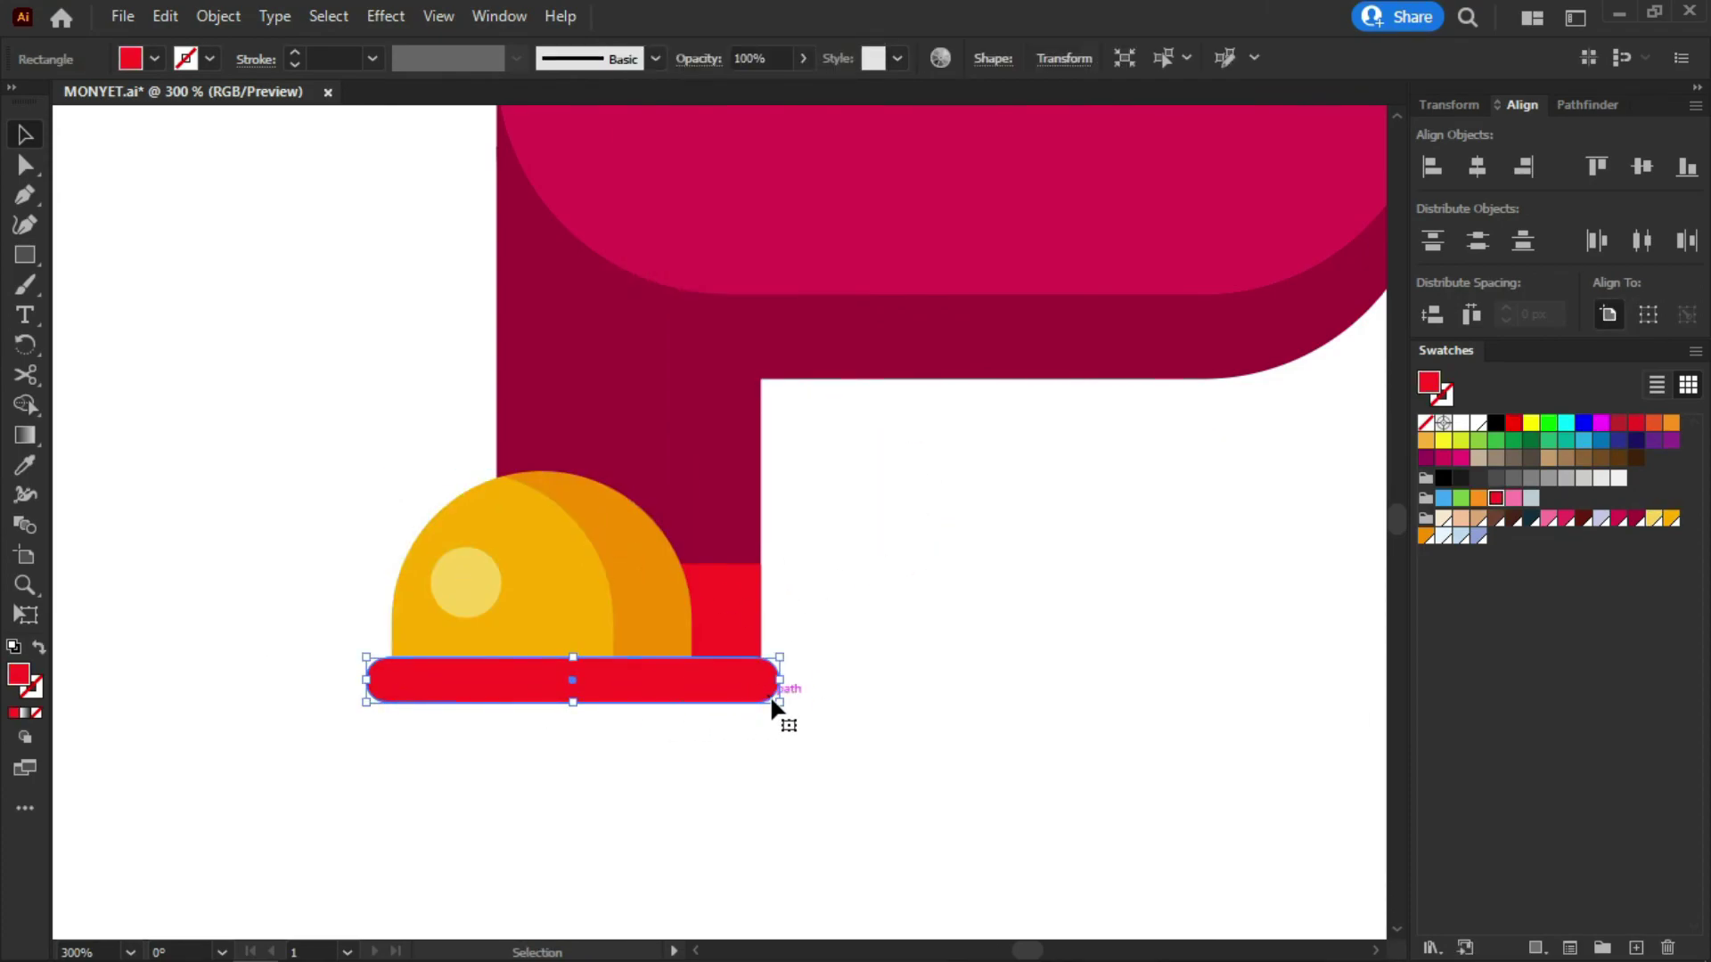
{"action": "key", "text": "a"}
{"action": "key", "text": "v"}
{"action": "left_click_drag", "start_coordinate": [779, 684], "coordinate": [529, 698]}
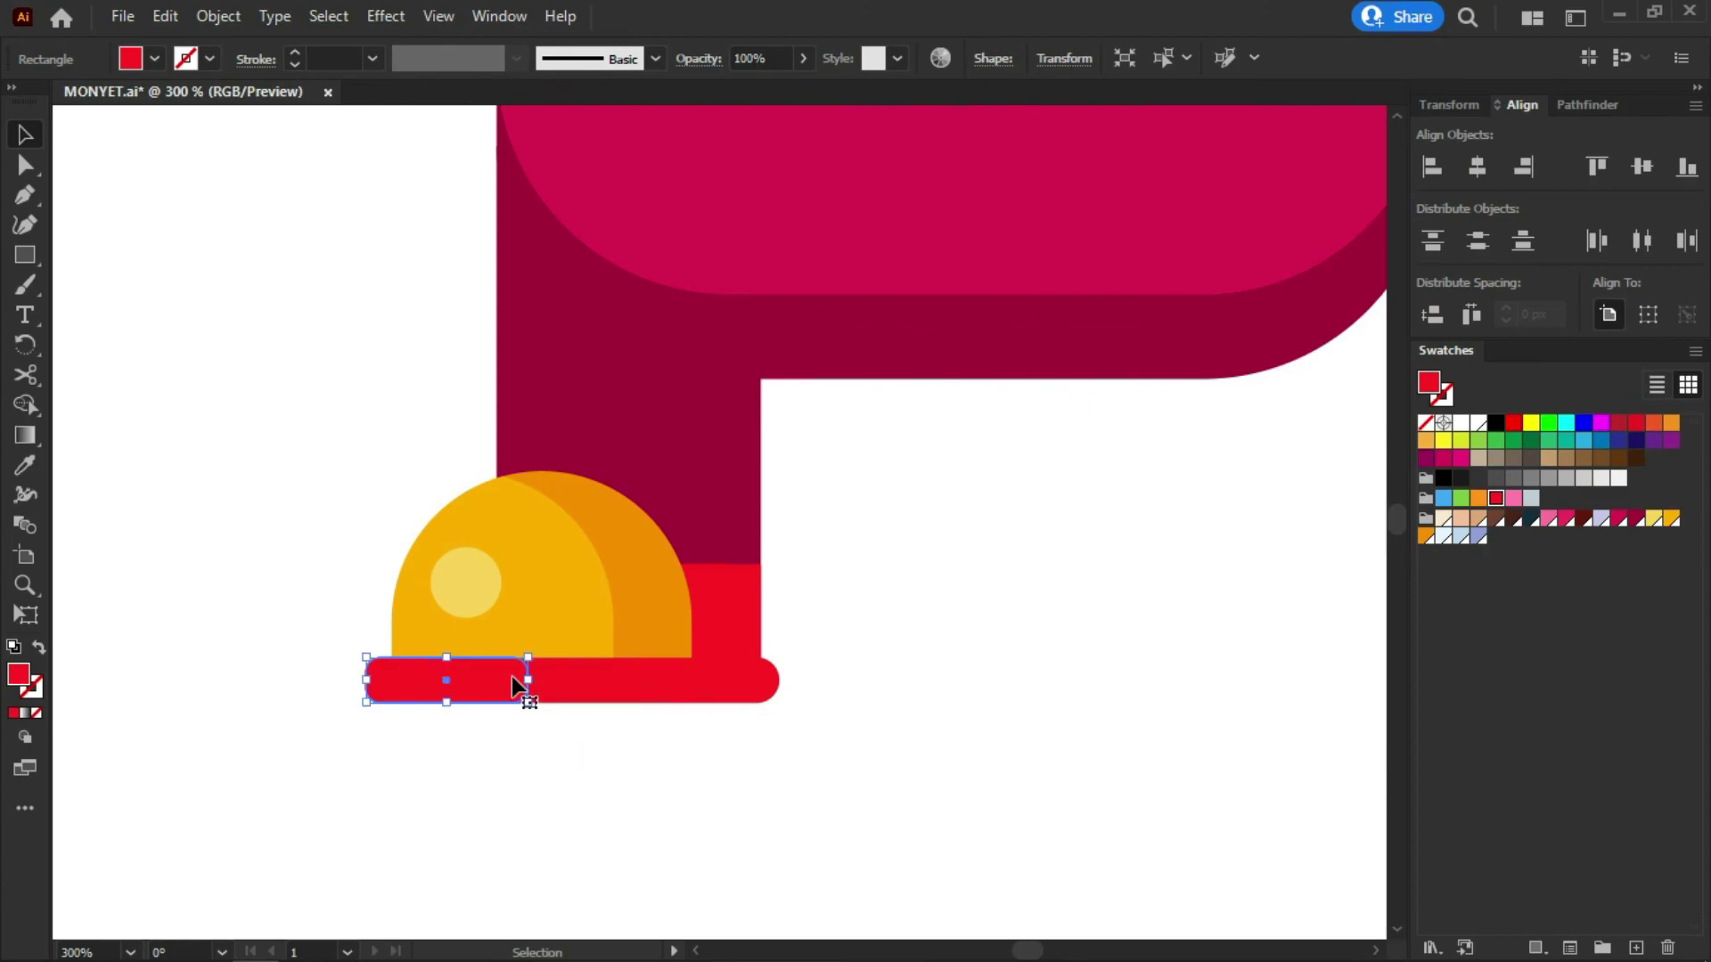
{"action": "key", "text": "a"}
{"action": "left_click_drag", "start_coordinate": [511, 683], "coordinate": [410, 763]}
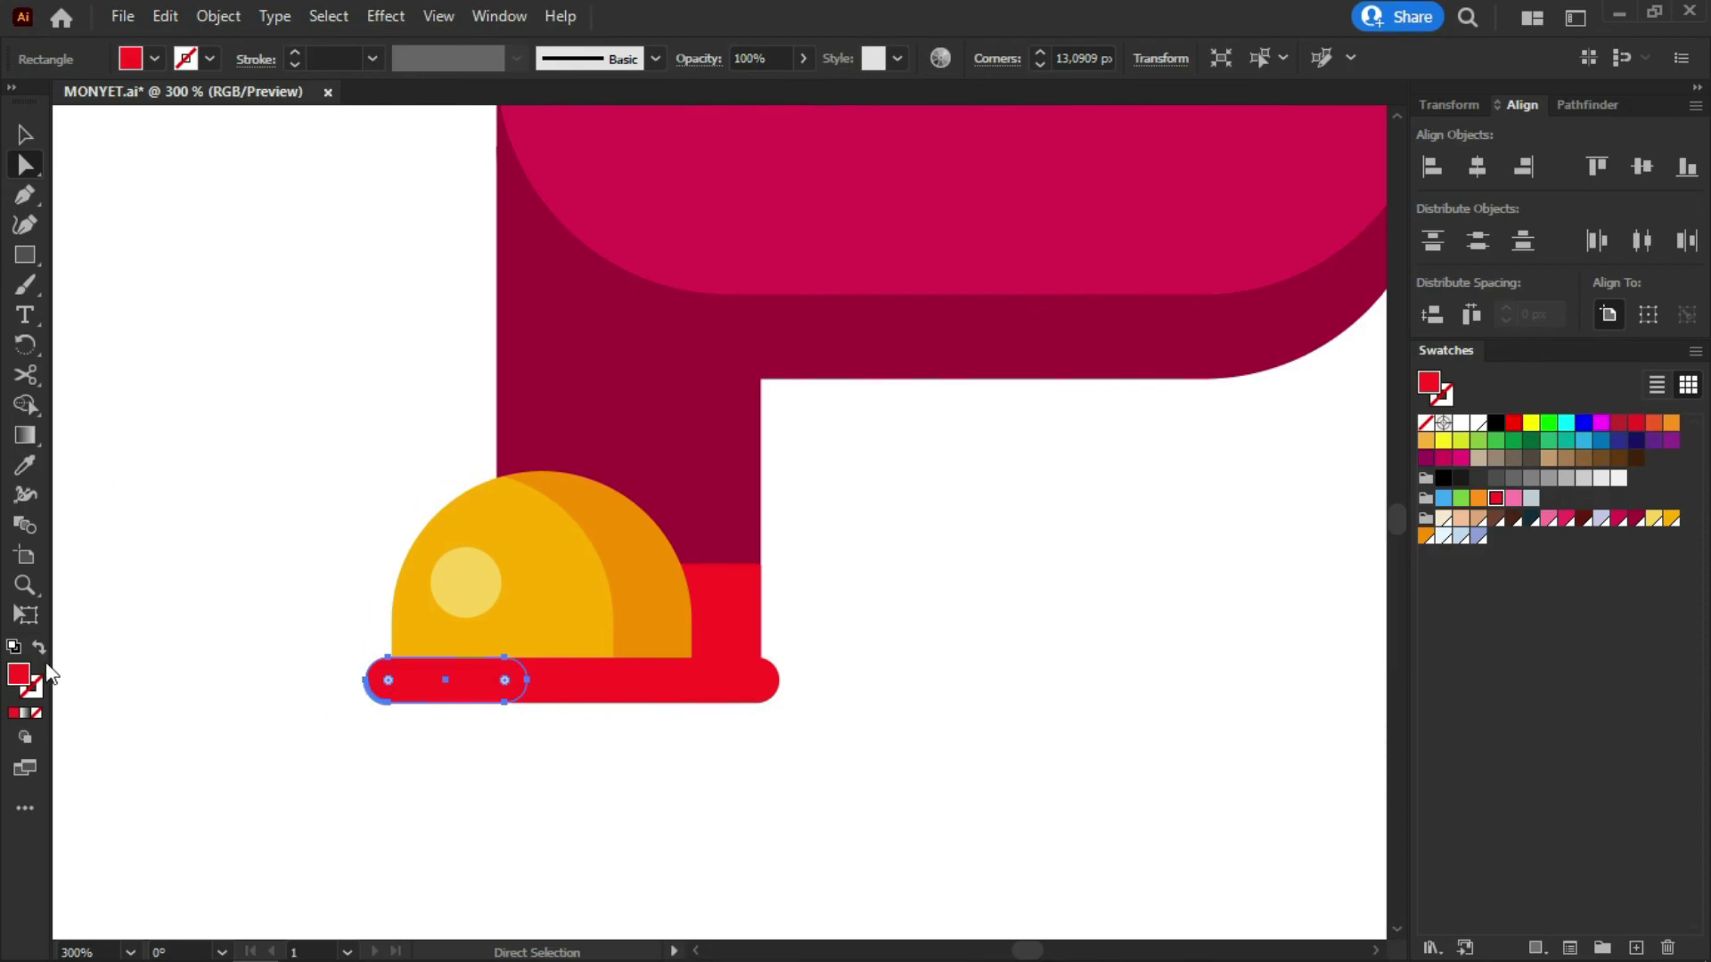
Change the short sole piece's fill to a lighter pinkish red in the Color Picker
{"action": "double_click", "coordinate": [18, 679]}
{"action": "left_click_drag", "start_coordinate": [389, 375], "coordinate": [396, 371]}
{"action": "left_click", "coordinate": [783, 393]}
{"action": "key", "text": "v"}
{"action": "left_click", "coordinate": [961, 558]}
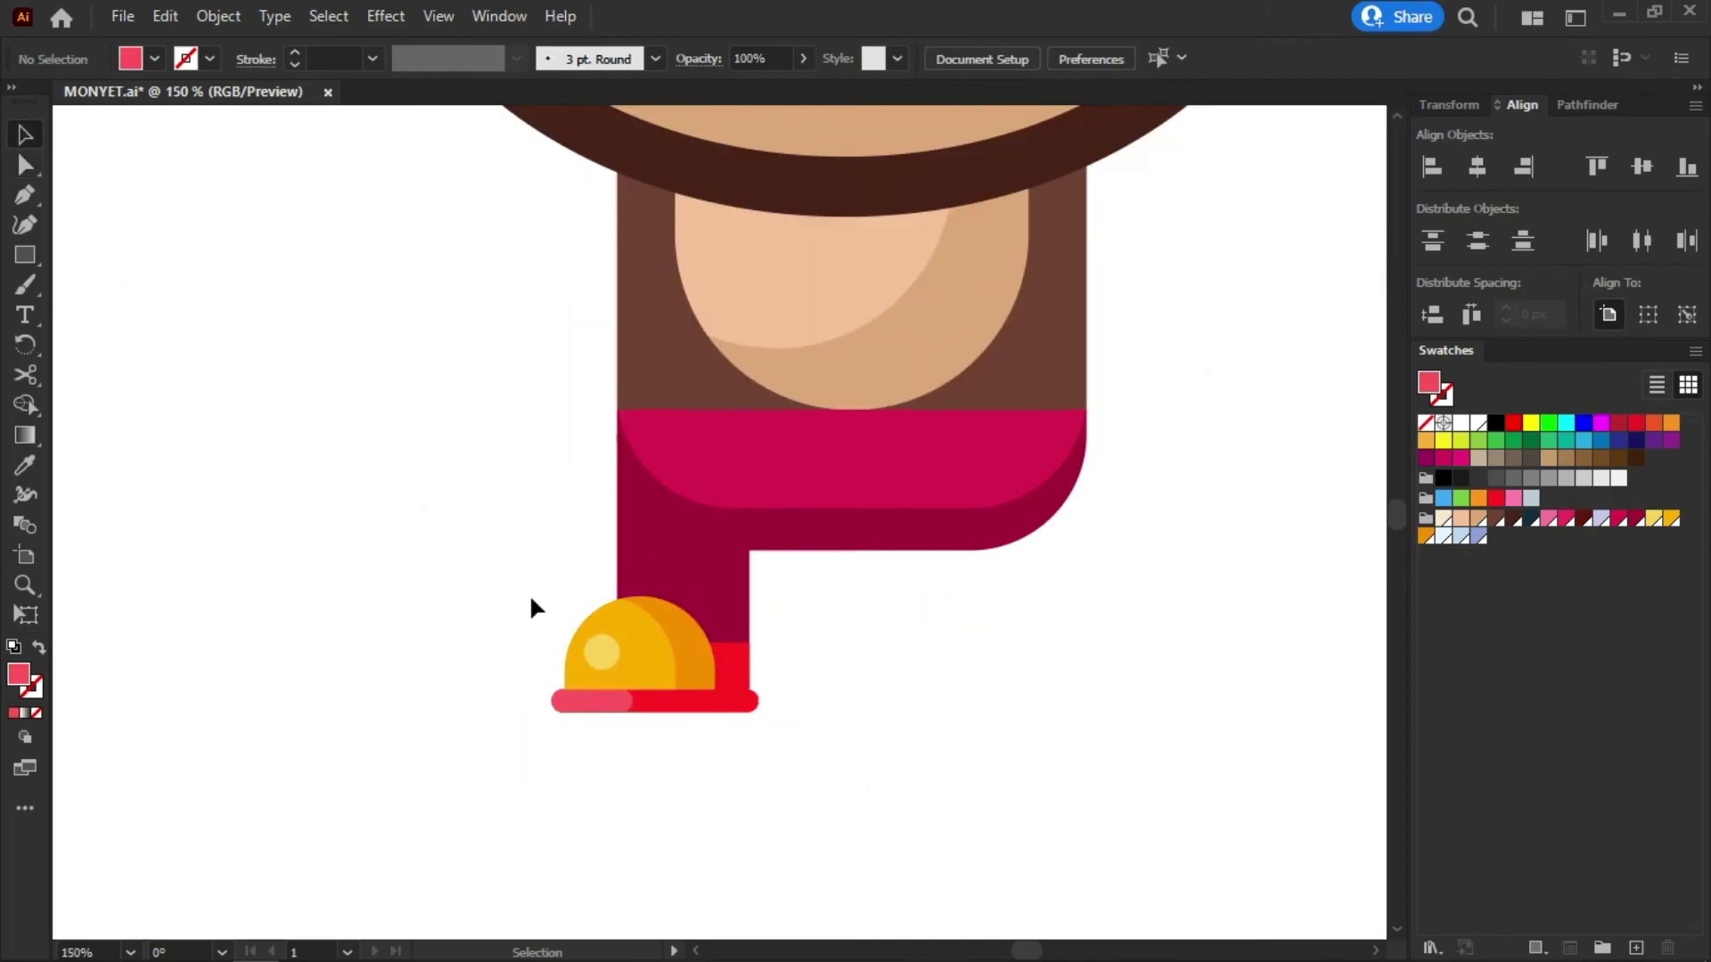
Select the leg with its shoe and enlarge them together under the body
{"action": "scroll", "coordinate": [531, 600], "scroll_direction": "down", "scroll_amount": 1}
{"action": "scroll", "coordinate": [774, 608], "scroll_direction": "up", "scroll_amount": 1}
{"action": "left_click_drag", "start_coordinate": [725, 710], "coordinate": [410, 568]}
{"action": "left_click_drag", "start_coordinate": [667, 664], "coordinate": [620, 643]}
{"action": "left_click", "coordinate": [810, 623]}
{"action": "scroll", "coordinate": [730, 611], "scroll_direction": "down", "scroll_amount": 4}
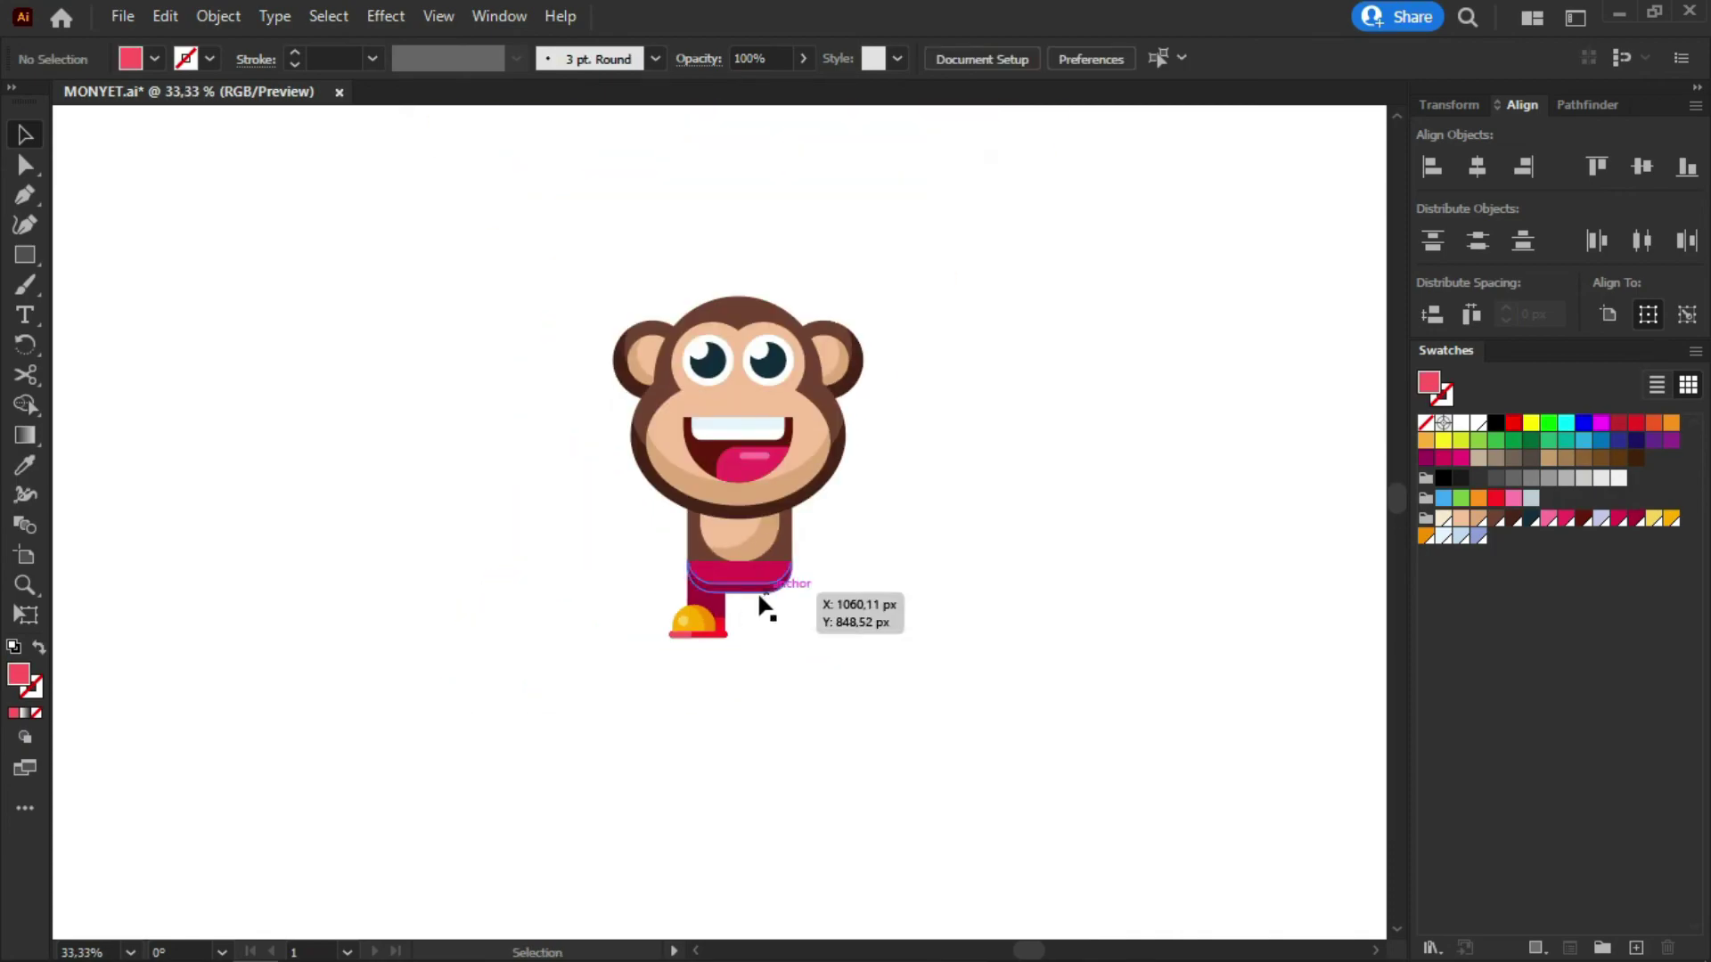
Fine-tune the size of the leg and shoe and shift them into line with the body's left edge
{"action": "scroll", "coordinate": [750, 617], "scroll_direction": "up", "scroll_amount": 4}
{"action": "left_click_drag", "start_coordinate": [721, 681], "coordinate": [420, 509]}
{"action": "left_click_drag", "start_coordinate": [674, 643], "coordinate": [687, 656]}
{"action": "left_click_drag", "start_coordinate": [549, 579], "coordinate": [538, 578]}
{"action": "left_click", "coordinate": [797, 577]}
{"action": "scroll", "coordinate": [713, 634], "scroll_direction": "down", "scroll_amount": 3}
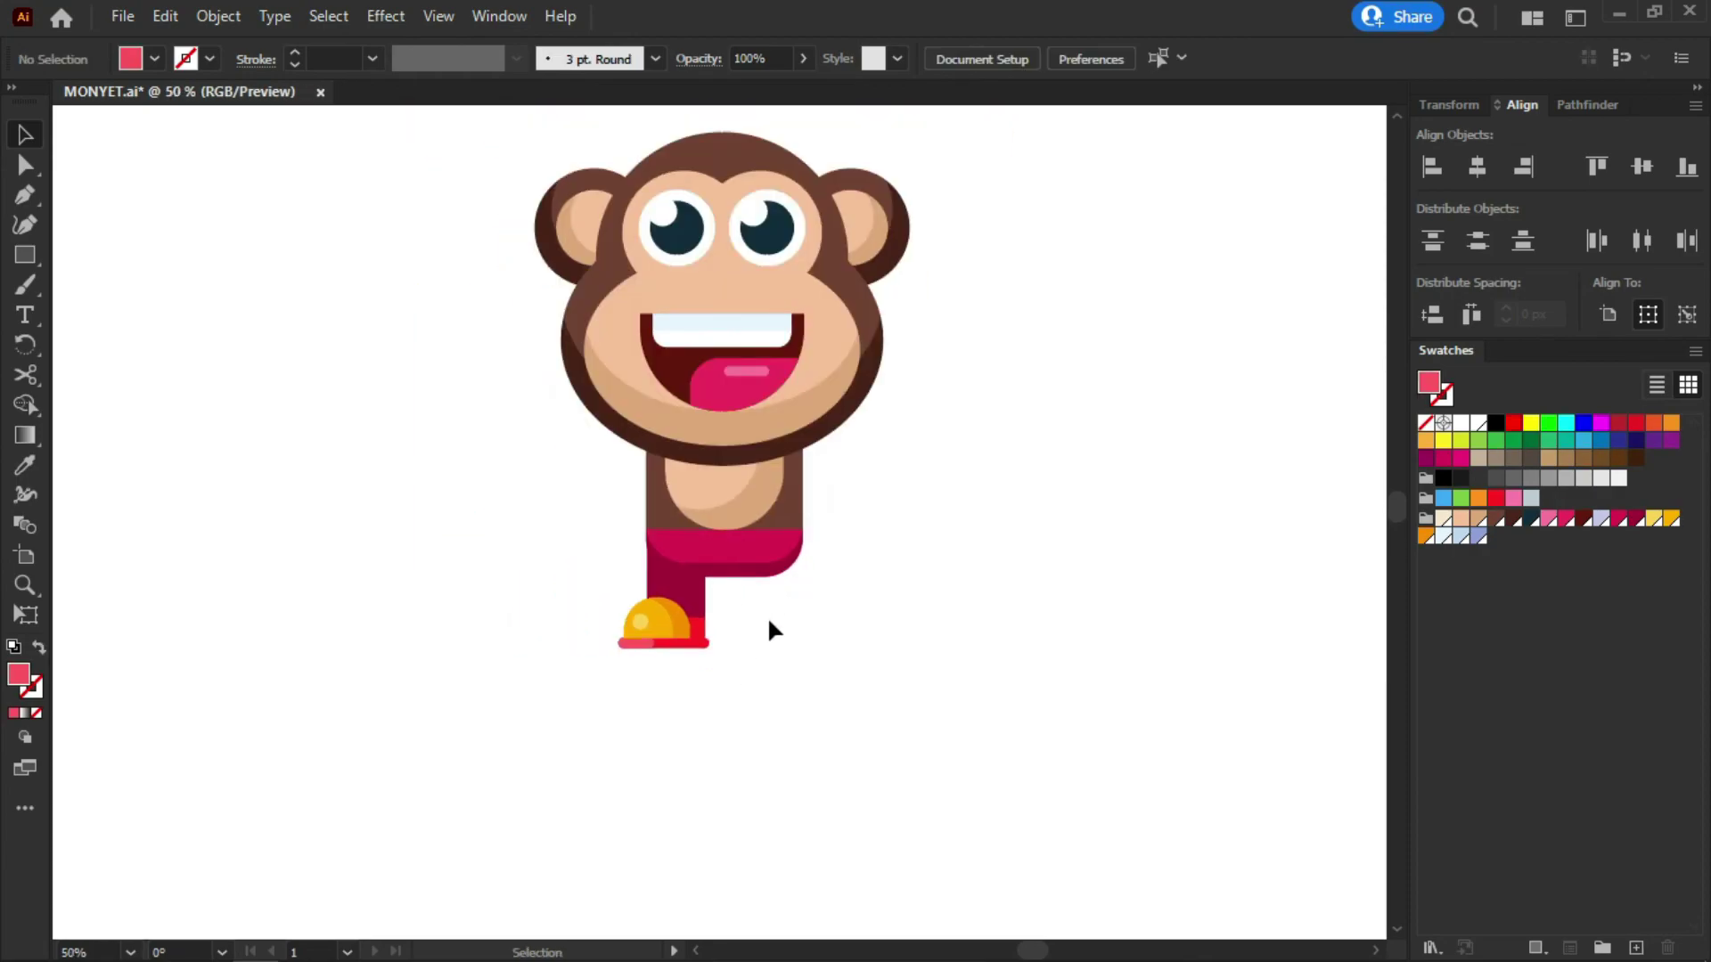
Enlarge the shoe parts without the leg and move them so the heel sits flush with the leg's inner edge
{"action": "scroll", "coordinate": [534, 657], "scroll_direction": "up", "scroll_amount": 4}
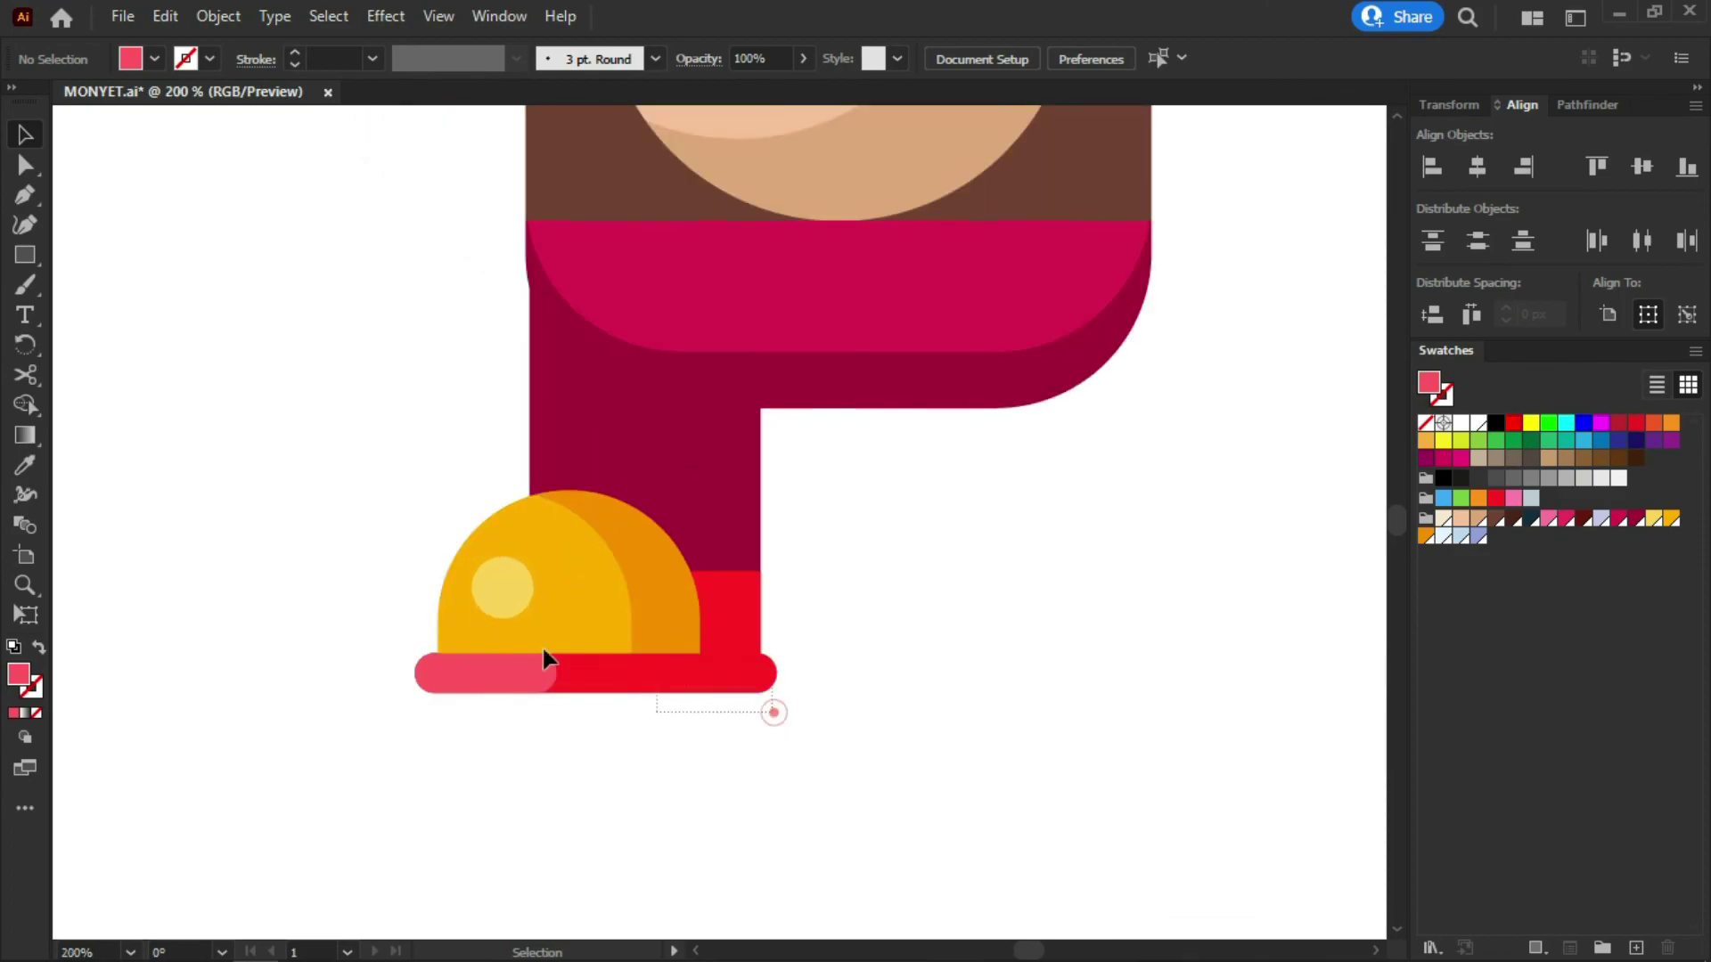
{"action": "left_click", "coordinate": [453, 601]}
{"action": "left_click", "coordinate": [713, 485], "text": "shift"}
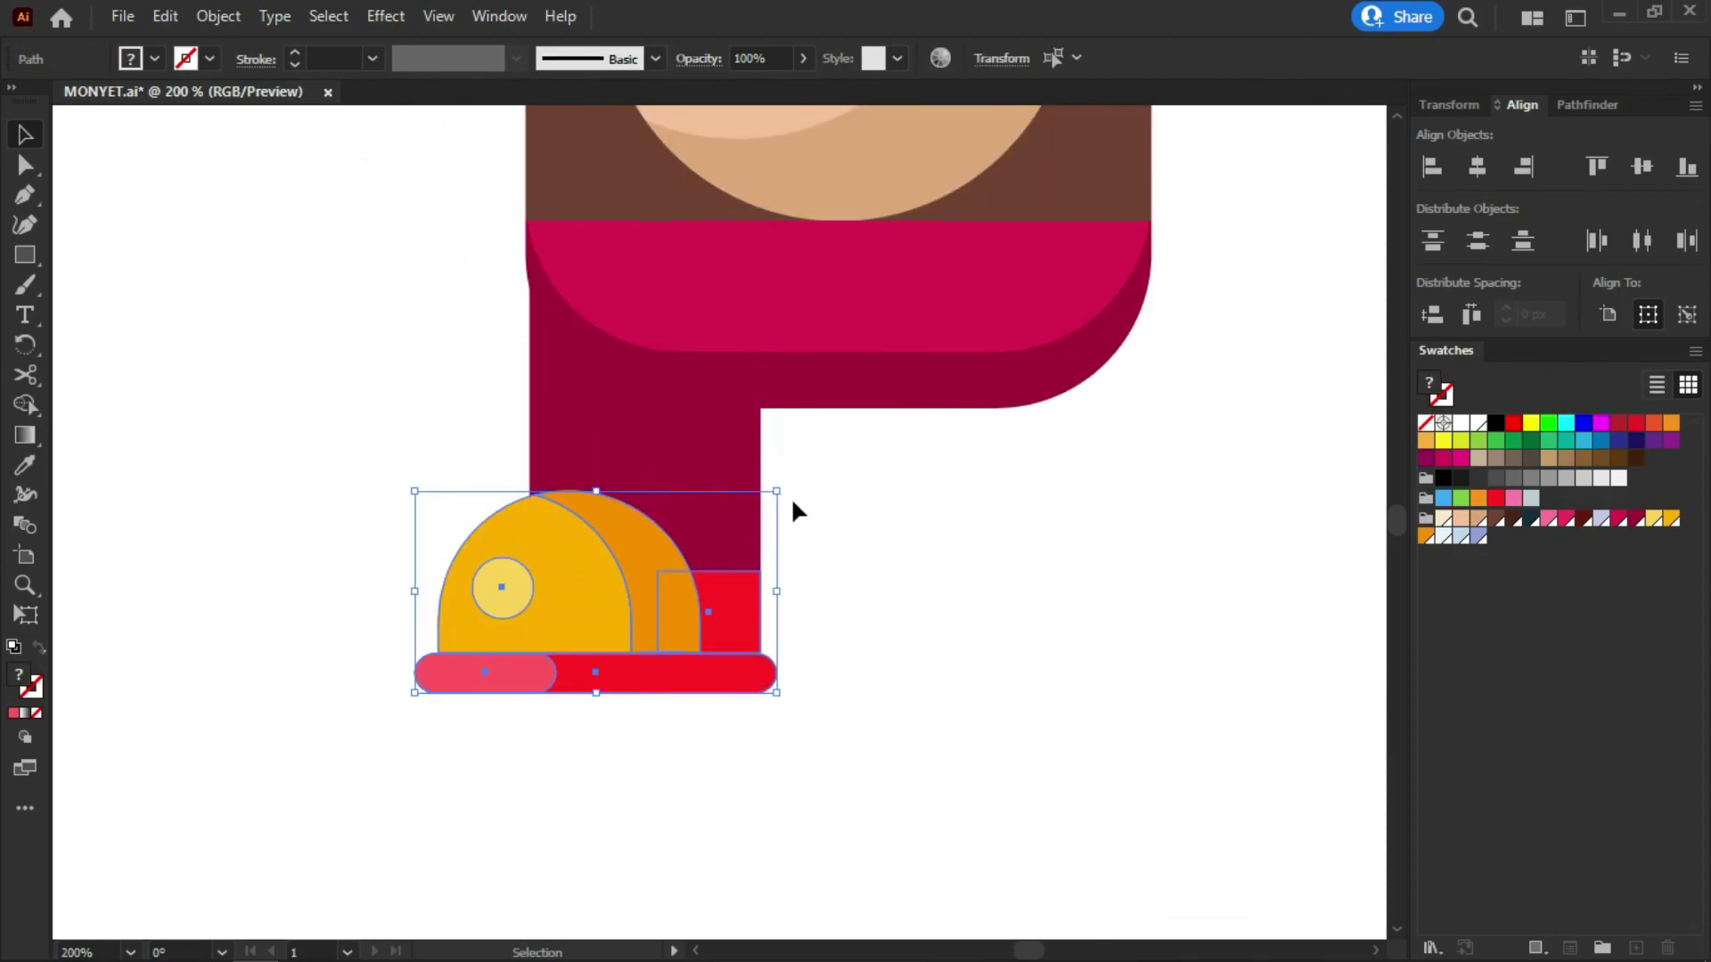
{"action": "left_click_drag", "start_coordinate": [783, 489], "coordinate": [791, 479]}
{"action": "left_click_drag", "start_coordinate": [734, 608], "coordinate": [726, 610]}
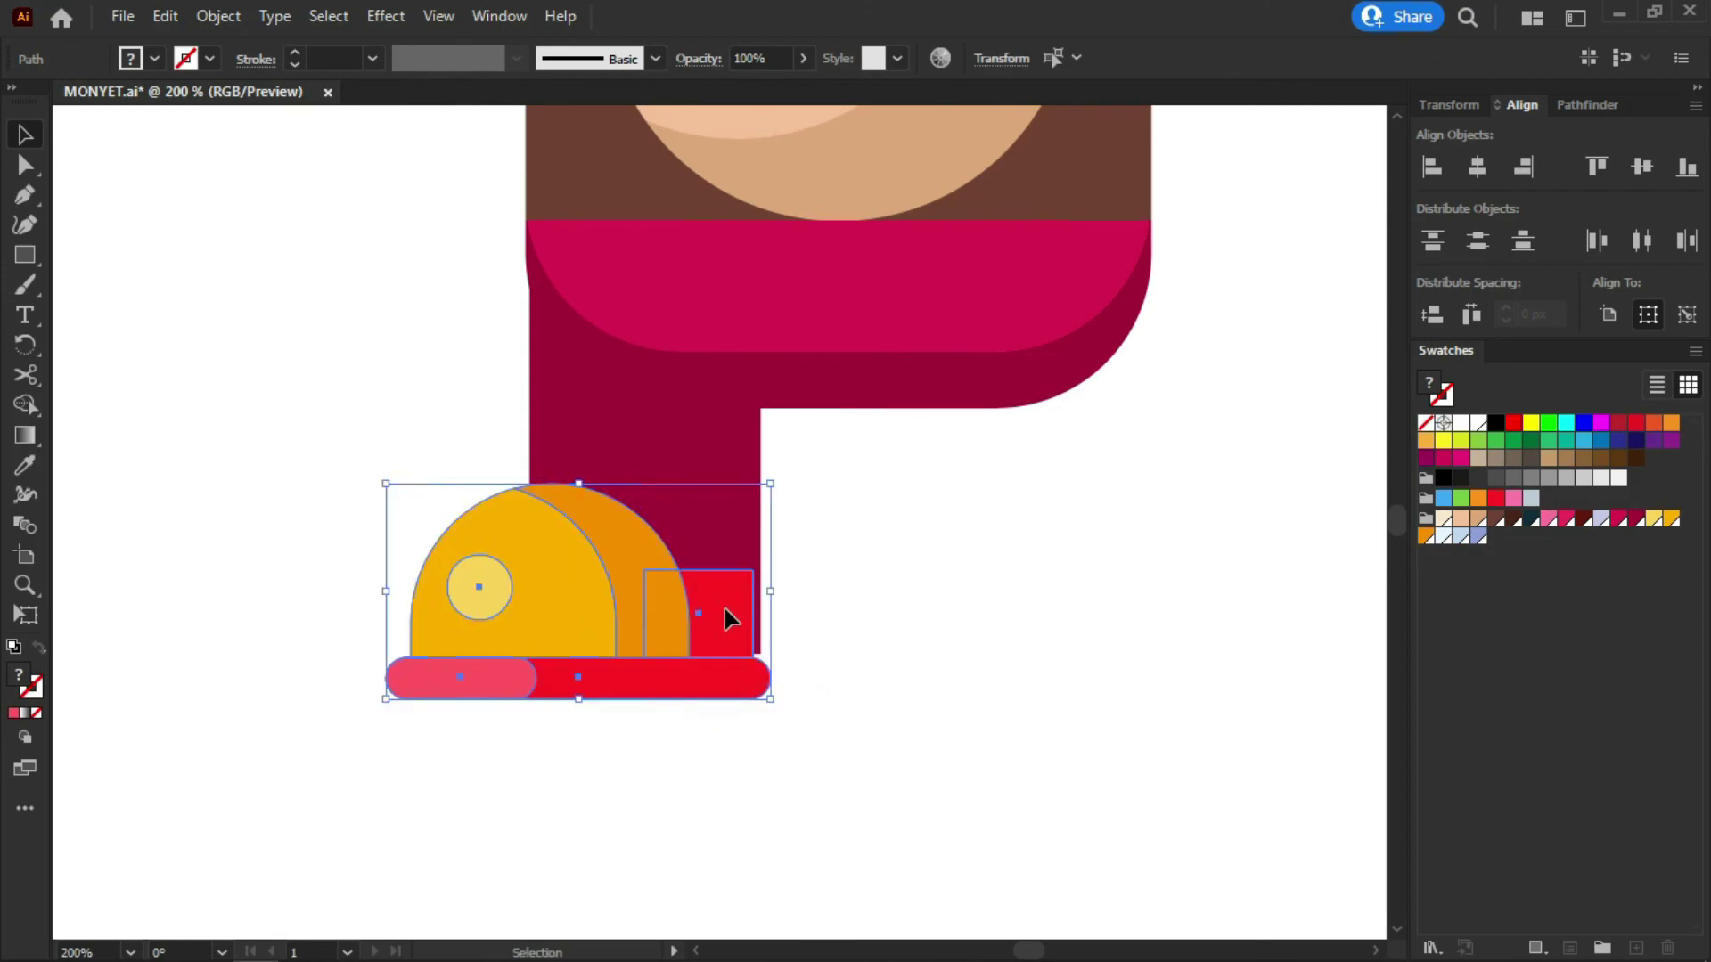
{"action": "key", "text": "Right"}
{"action": "key", "text": "Right"}
{"action": "key", "text": "Right"}
{"action": "key", "text": "Right"}
{"action": "key", "text": "Right"}
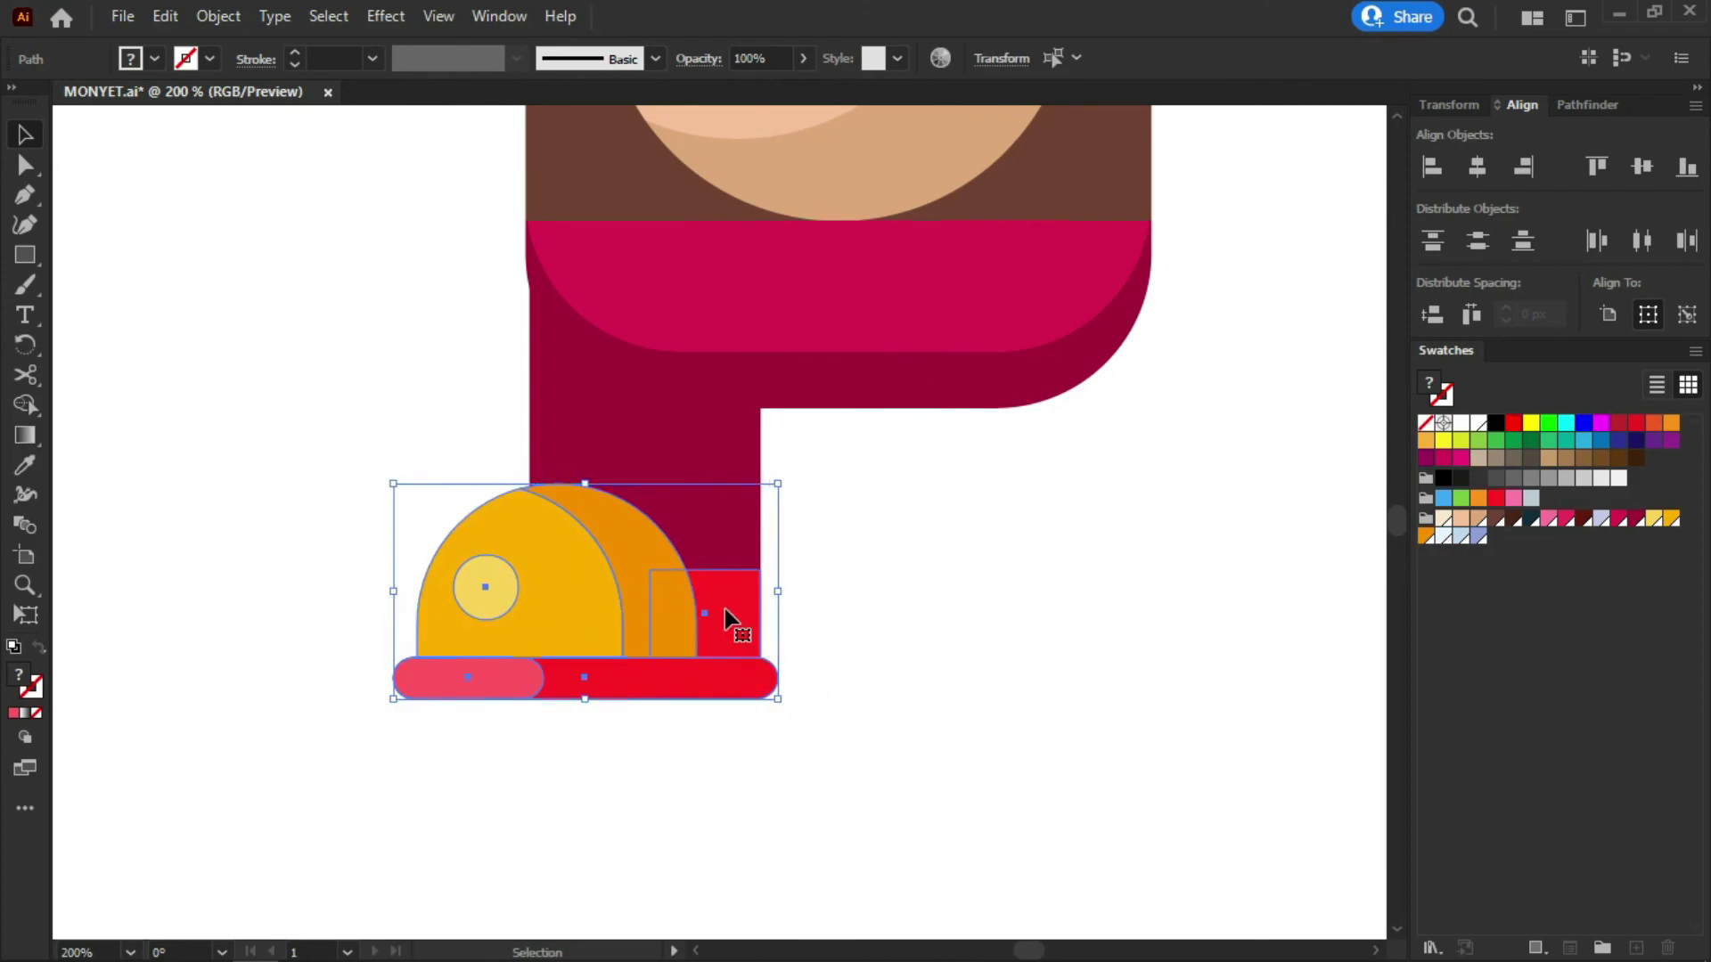
{"action": "left_click", "coordinate": [924, 539]}
Select the leg and all shoe parts and group them
{"action": "scroll", "coordinate": [839, 607], "scroll_direction": "down", "scroll_amount": 4}
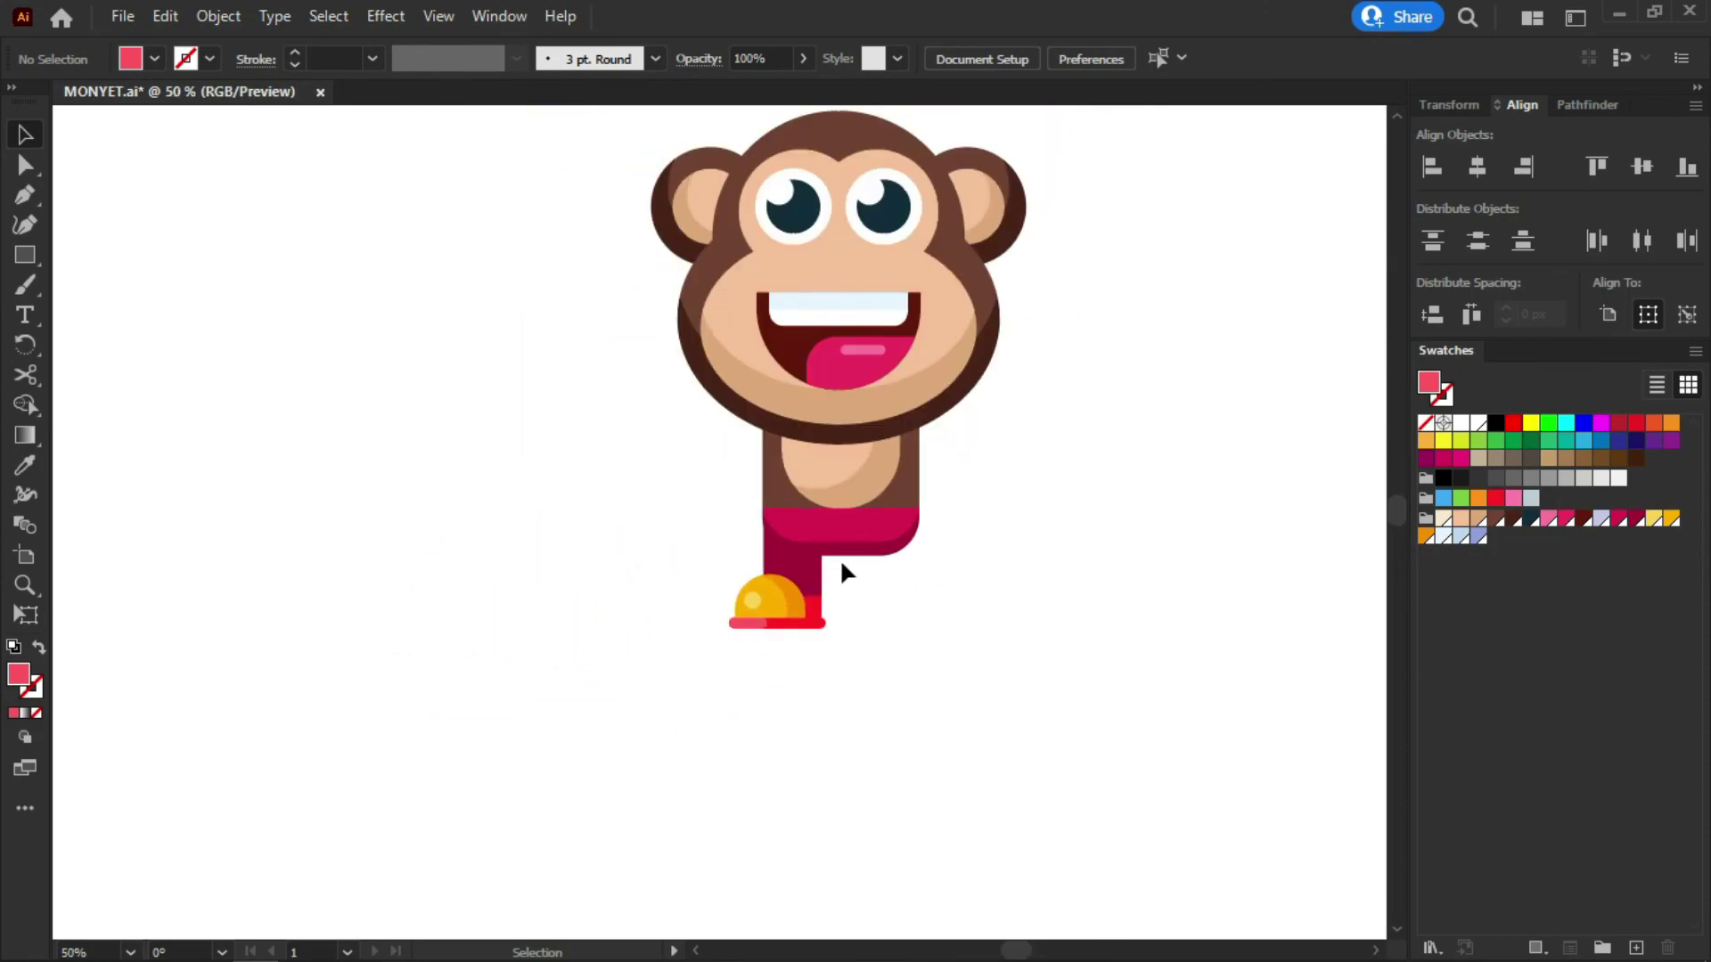
{"action": "scroll", "coordinate": [842, 566], "scroll_direction": "up", "scroll_amount": 2}
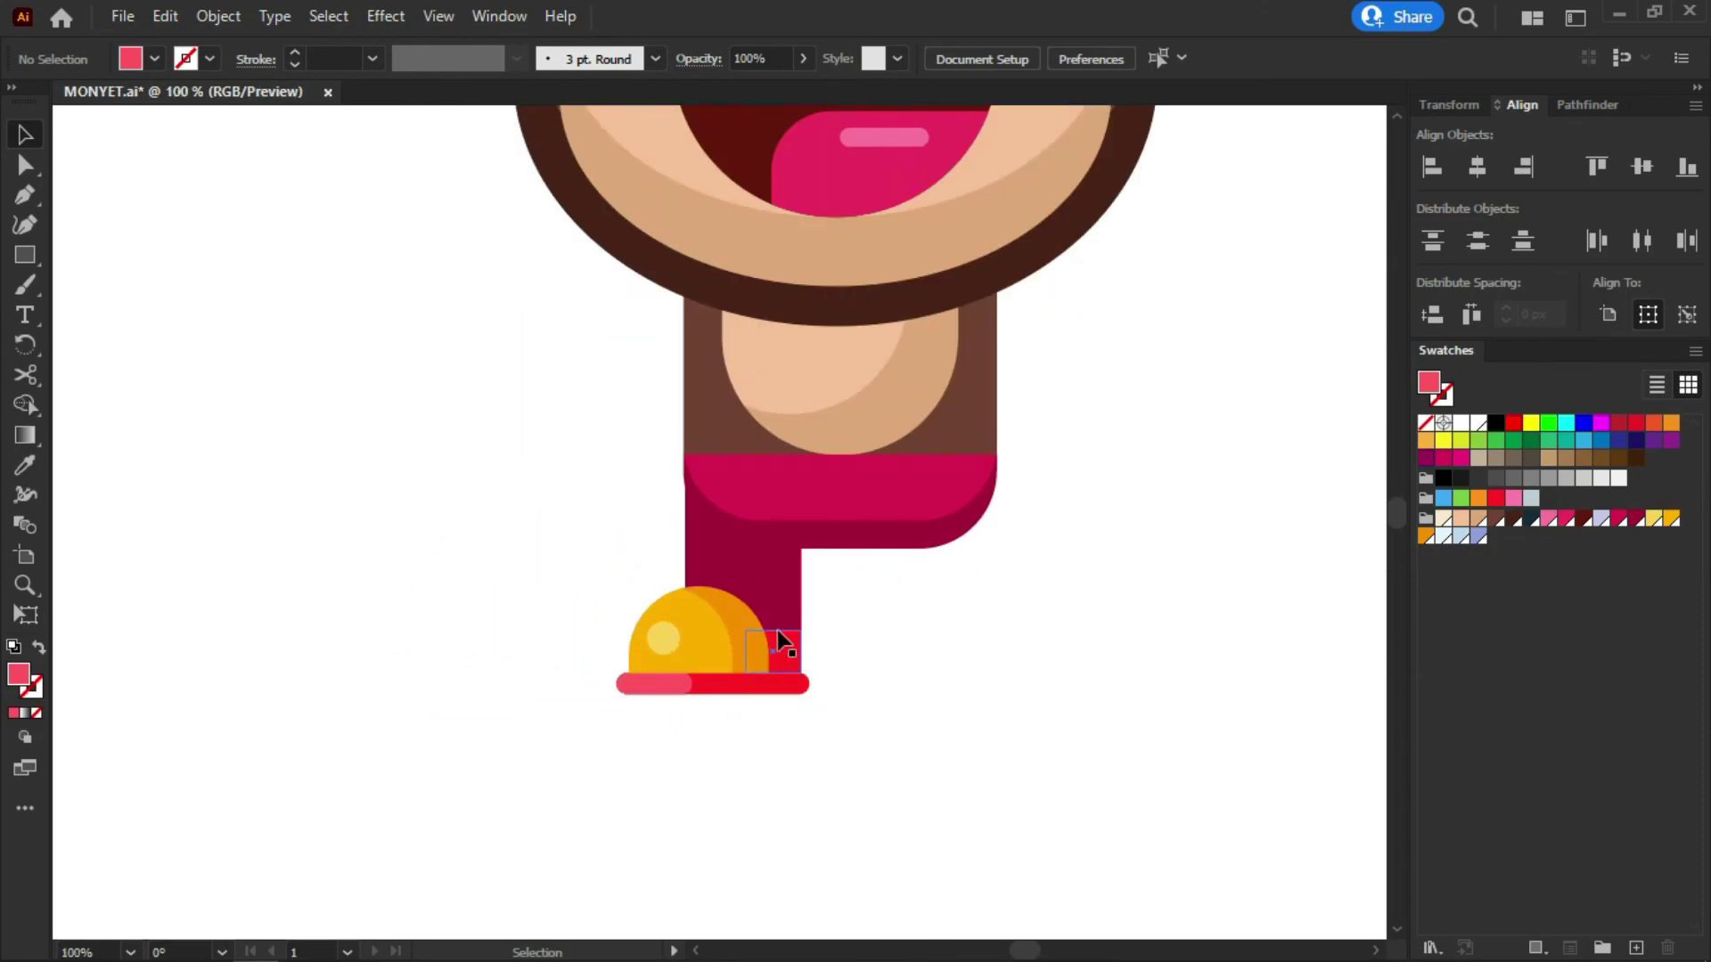
{"action": "scroll", "coordinate": [775, 624], "scroll_direction": "up", "scroll_amount": 1}
{"action": "scroll", "coordinate": [534, 464], "scroll_direction": "down", "scroll_amount": 1}
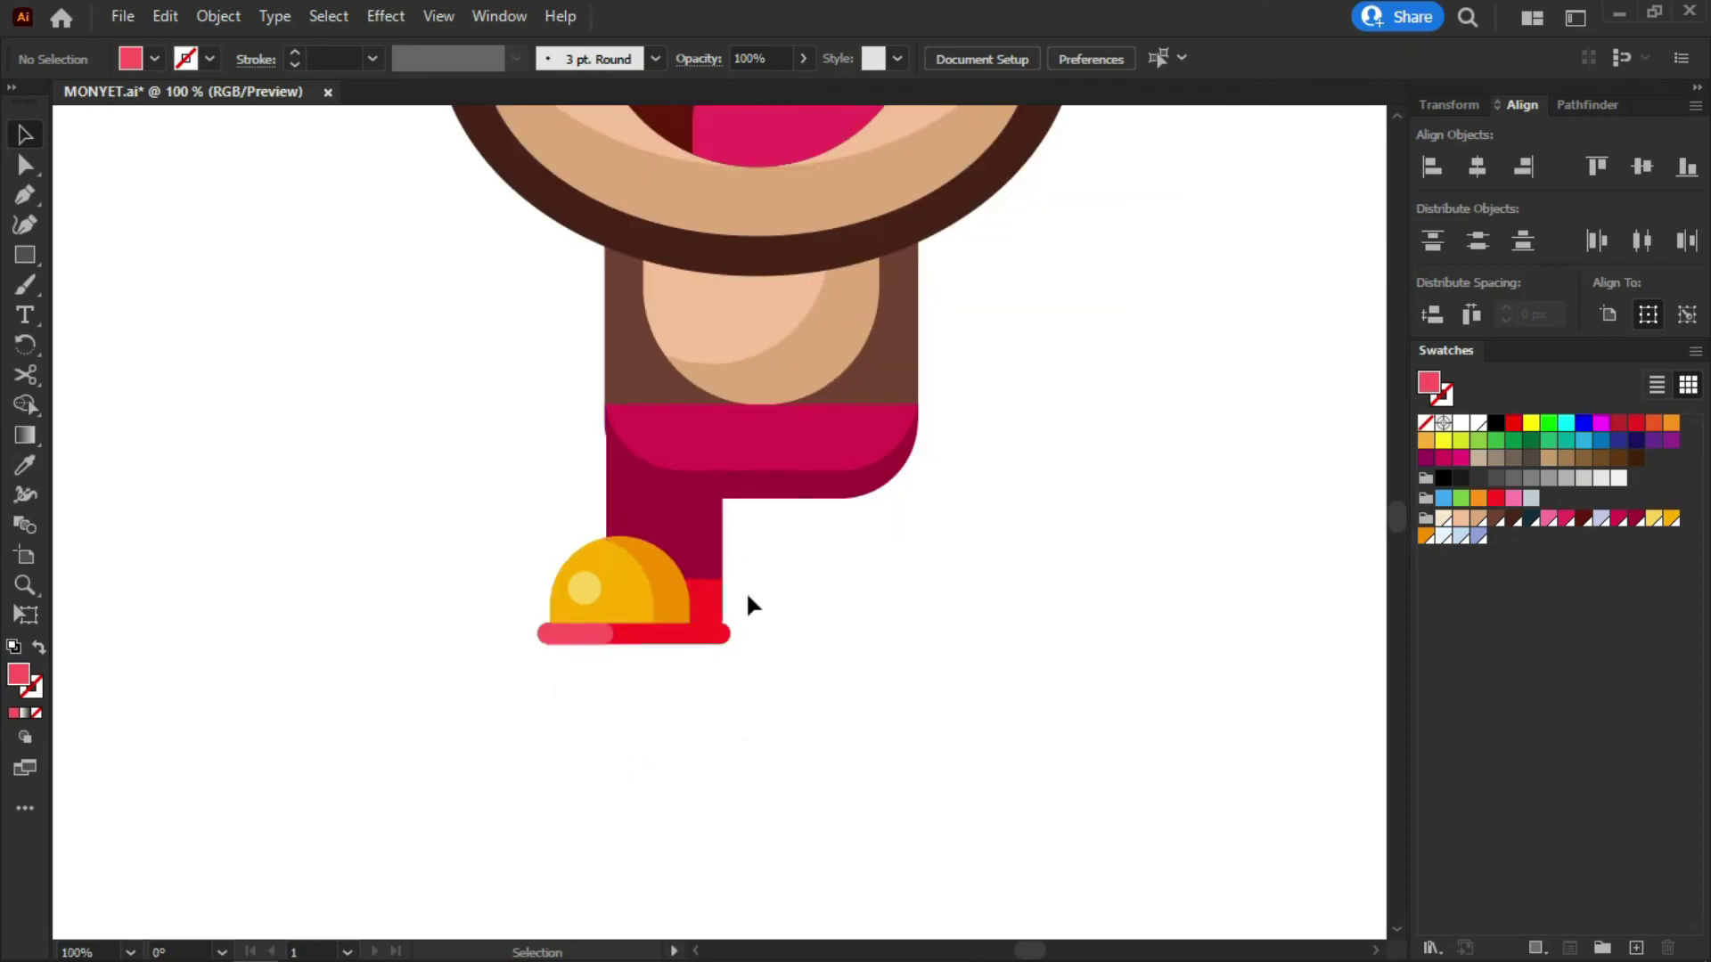
{"action": "scroll", "coordinate": [628, 528], "scroll_direction": "up", "scroll_amount": 1}
{"action": "left_click_drag", "start_coordinate": [814, 739], "coordinate": [451, 546]}
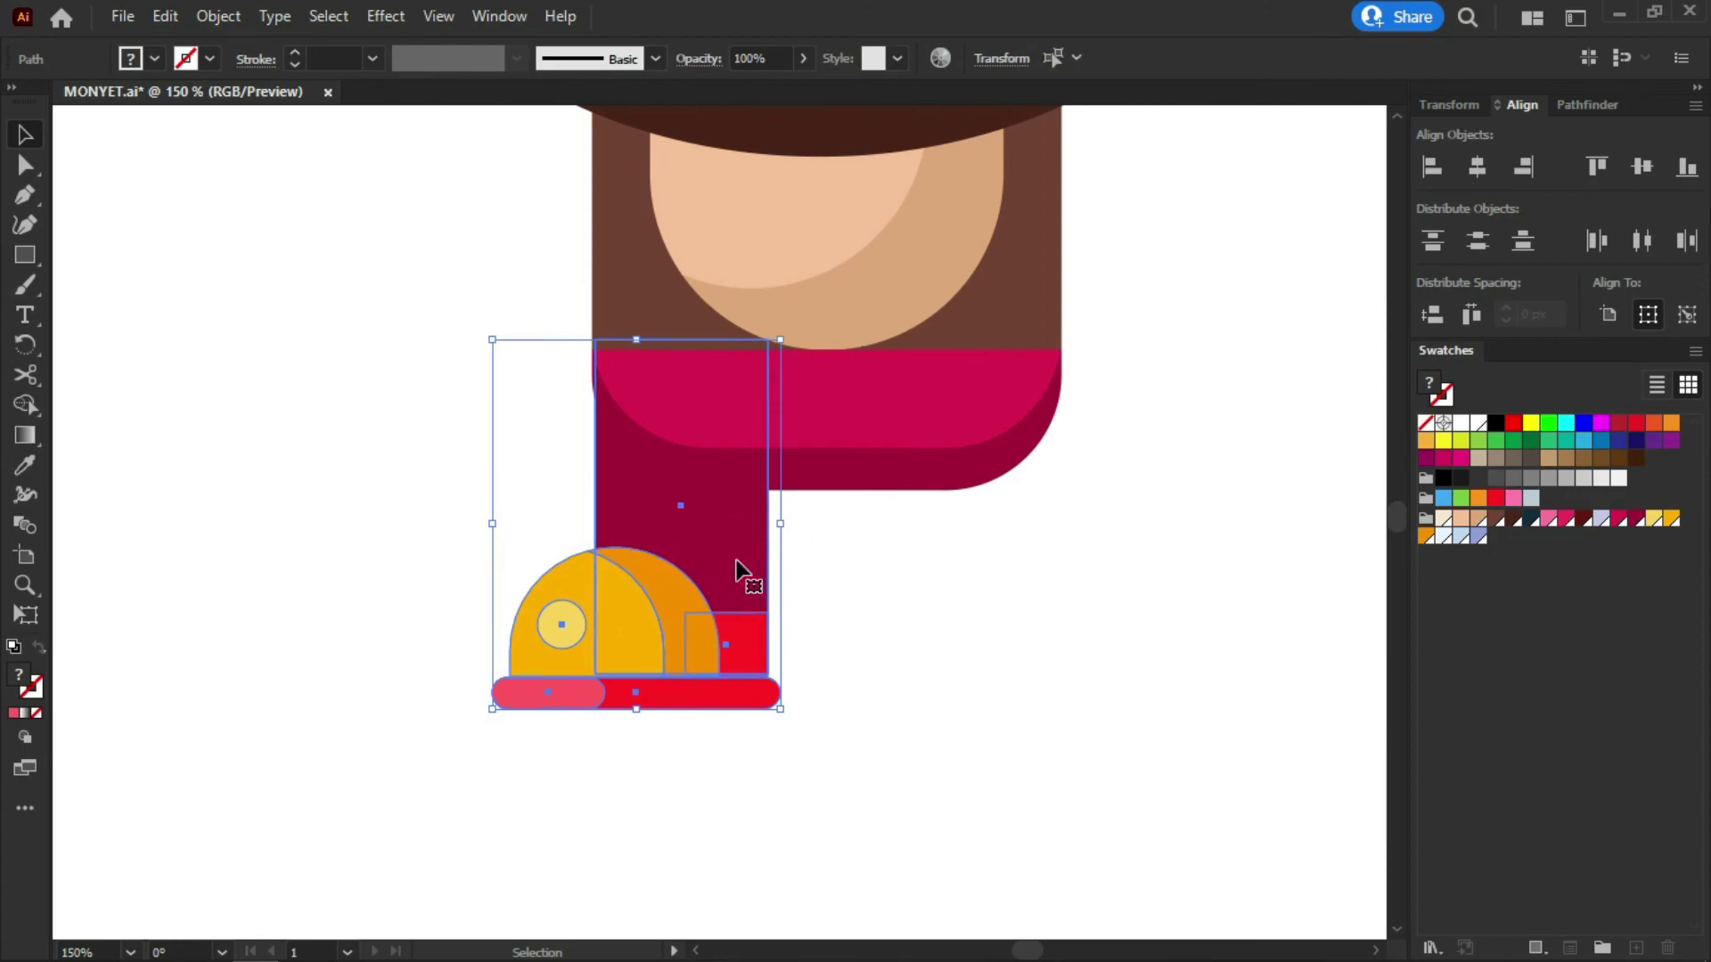
{"action": "key", "text": "ctrl+g"}
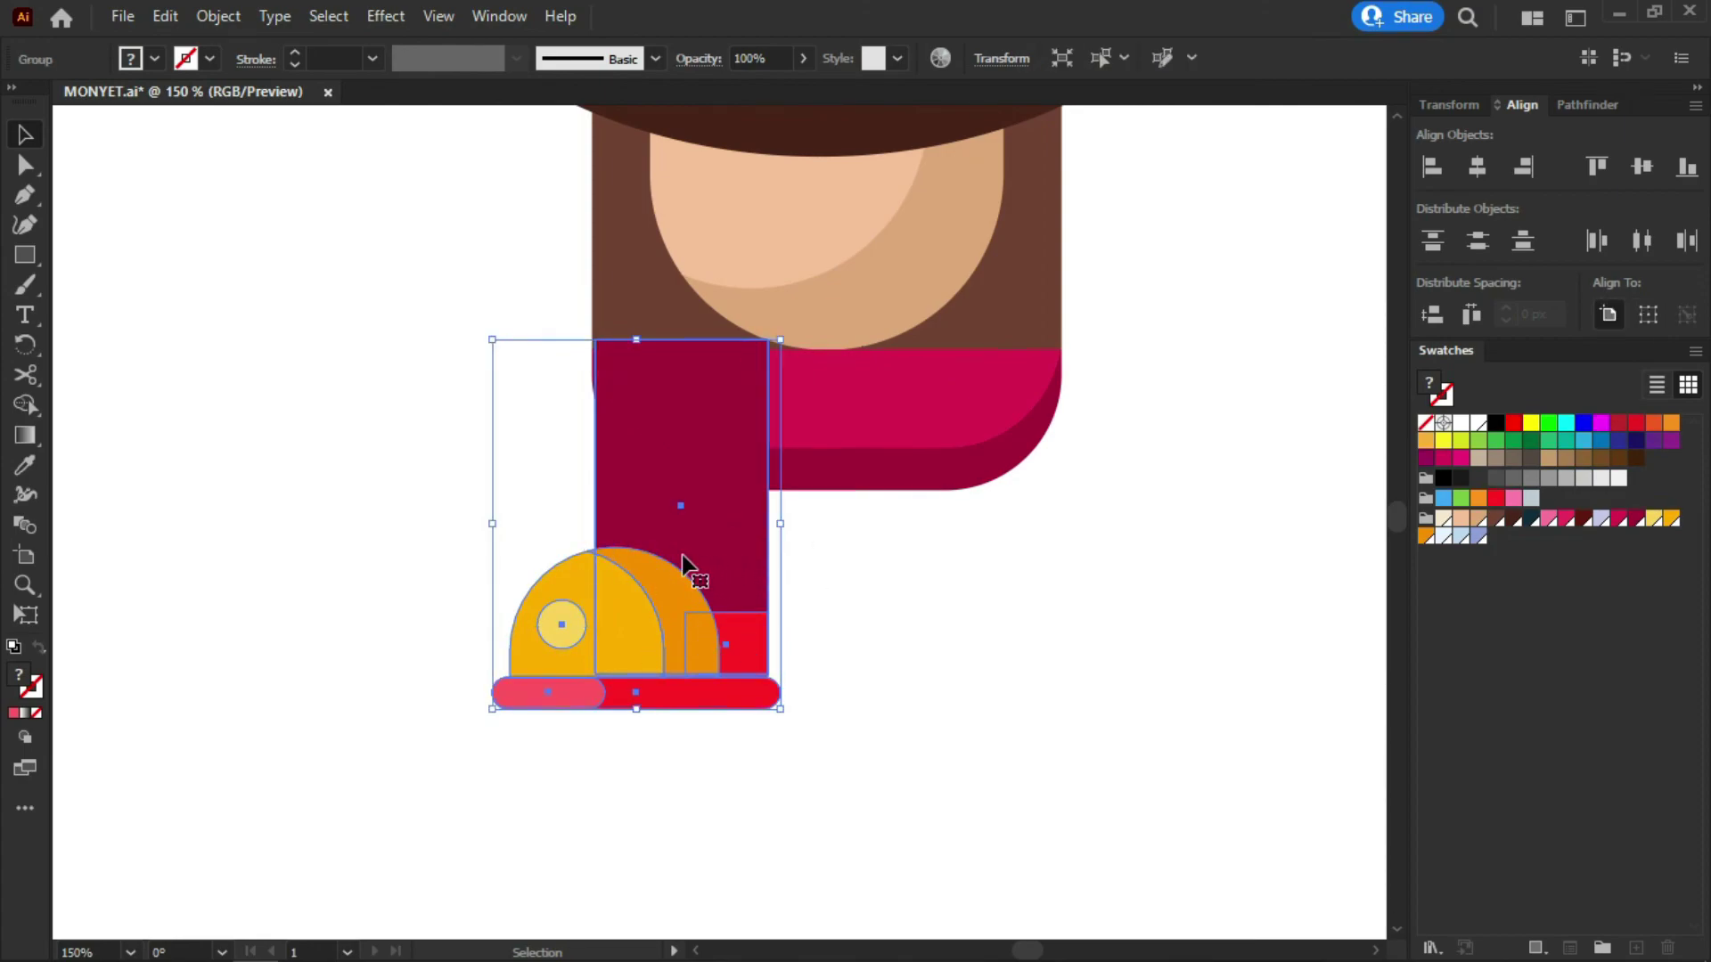
Send the grouped leg and shoe to the back, behind the monkey's body and shorts
{"action": "right_click", "coordinate": [657, 490]}
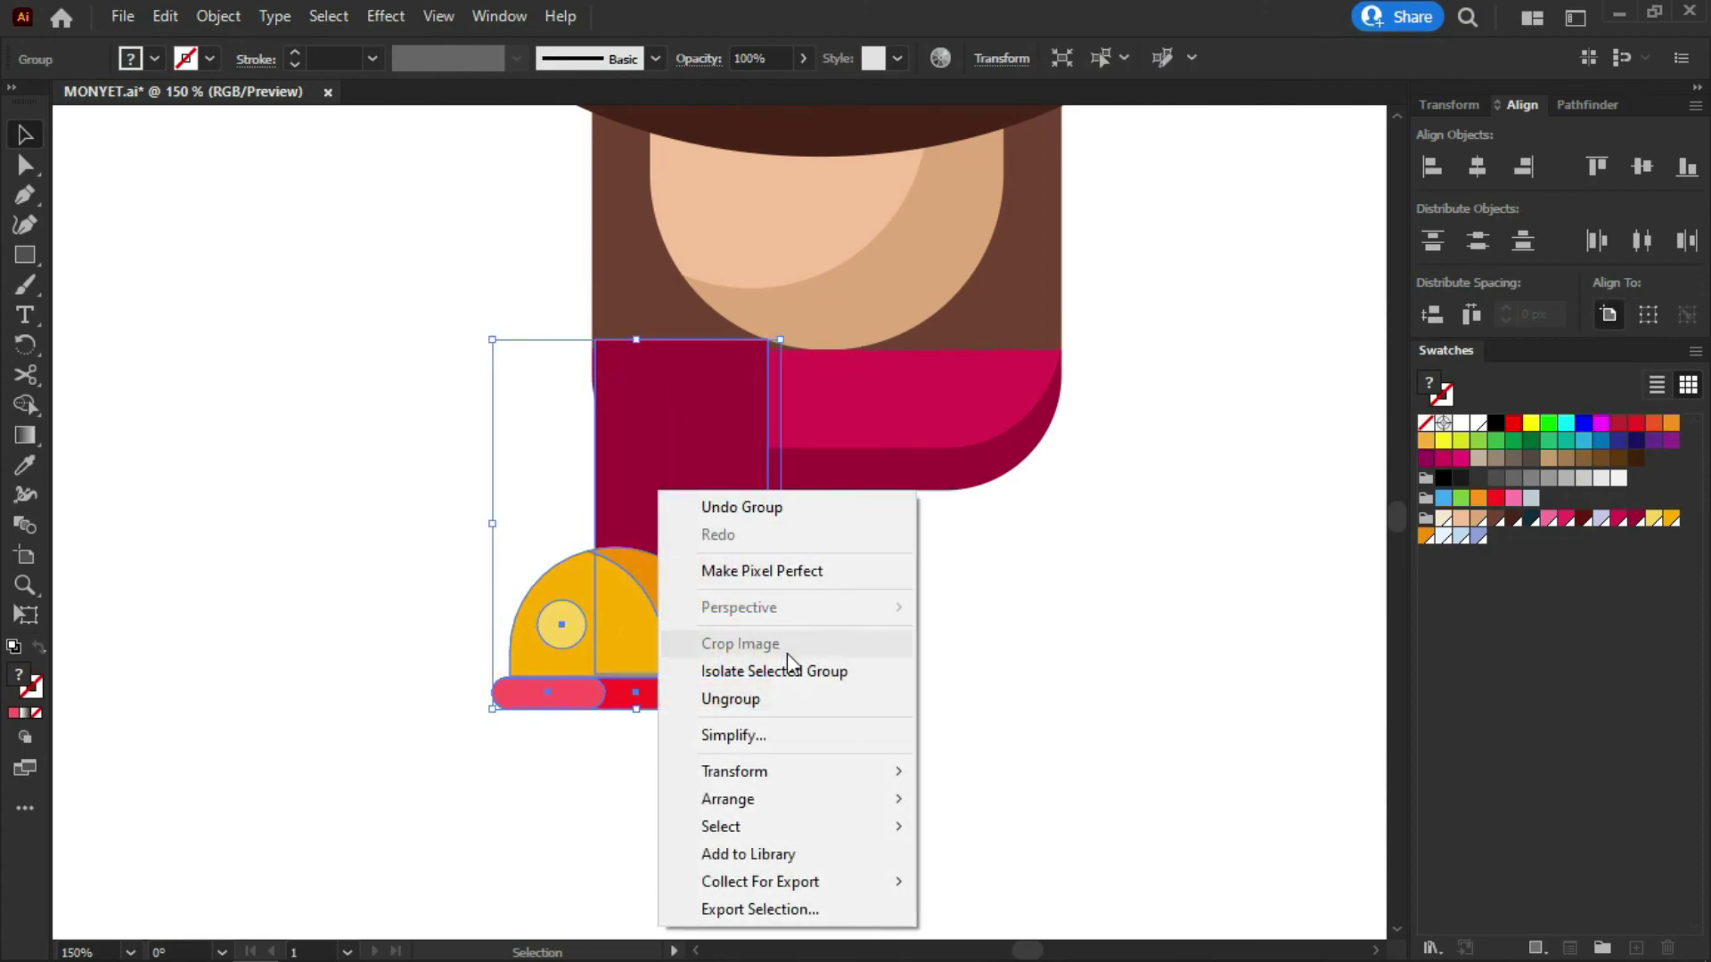
{"action": "mouse_move", "coordinate": [768, 805]}
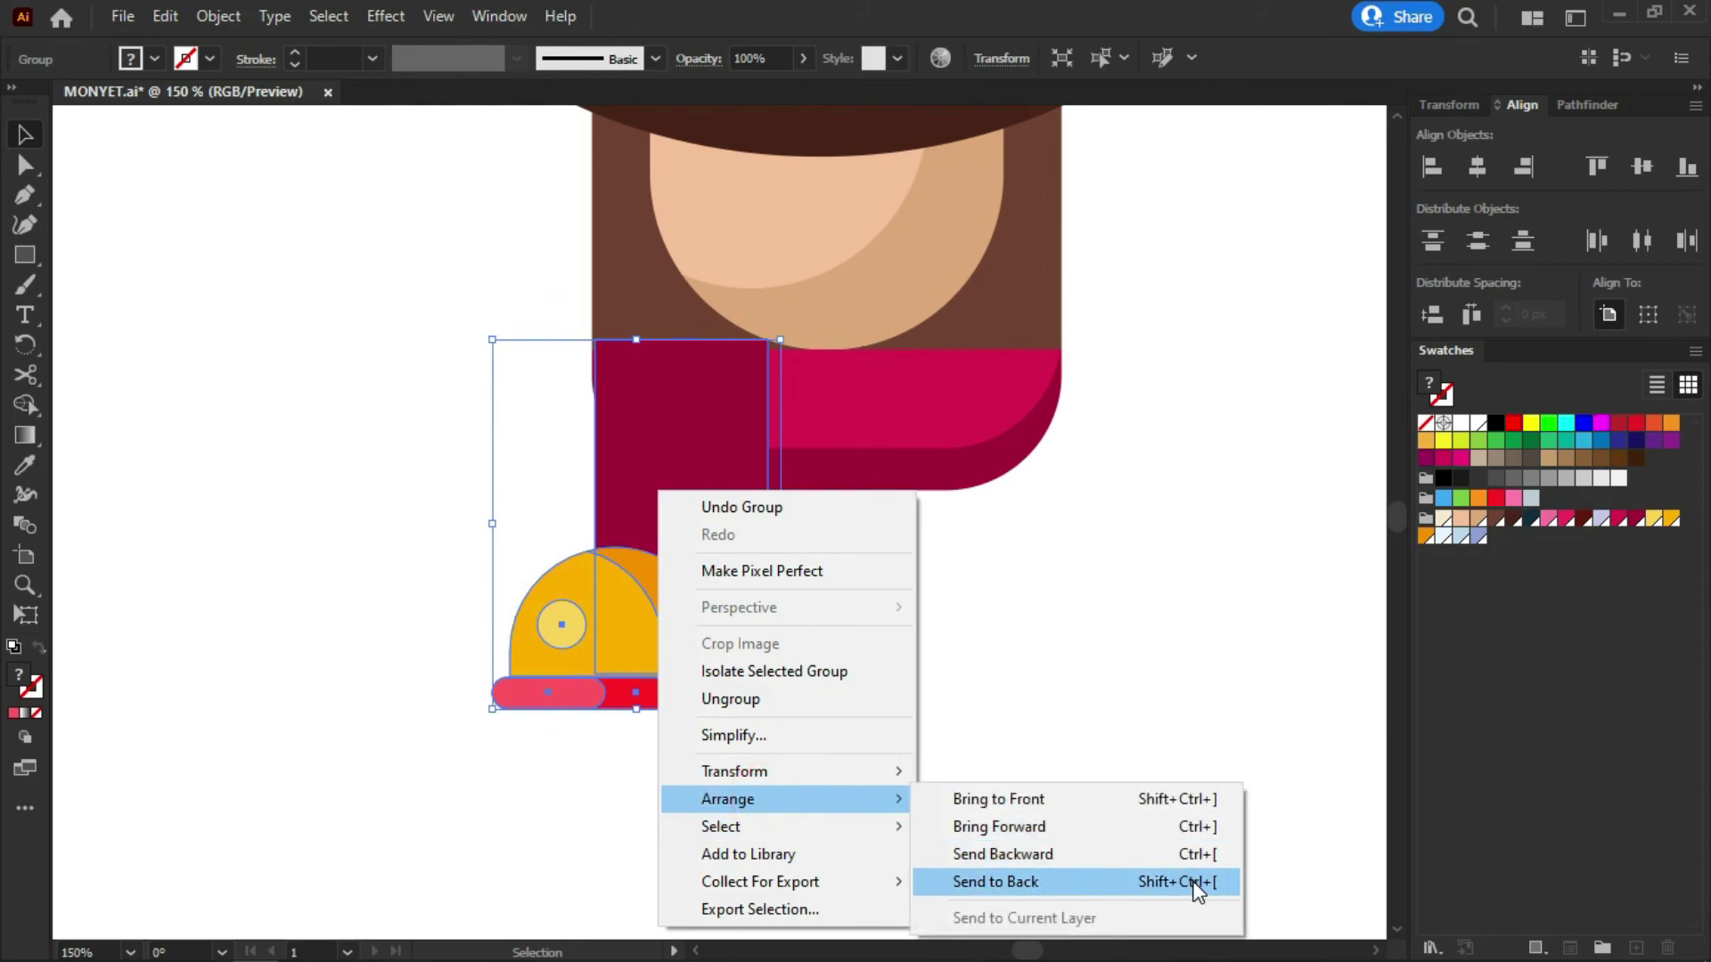
{"action": "left_click", "coordinate": [1192, 882]}
{"action": "left_click", "coordinate": [1155, 672]}
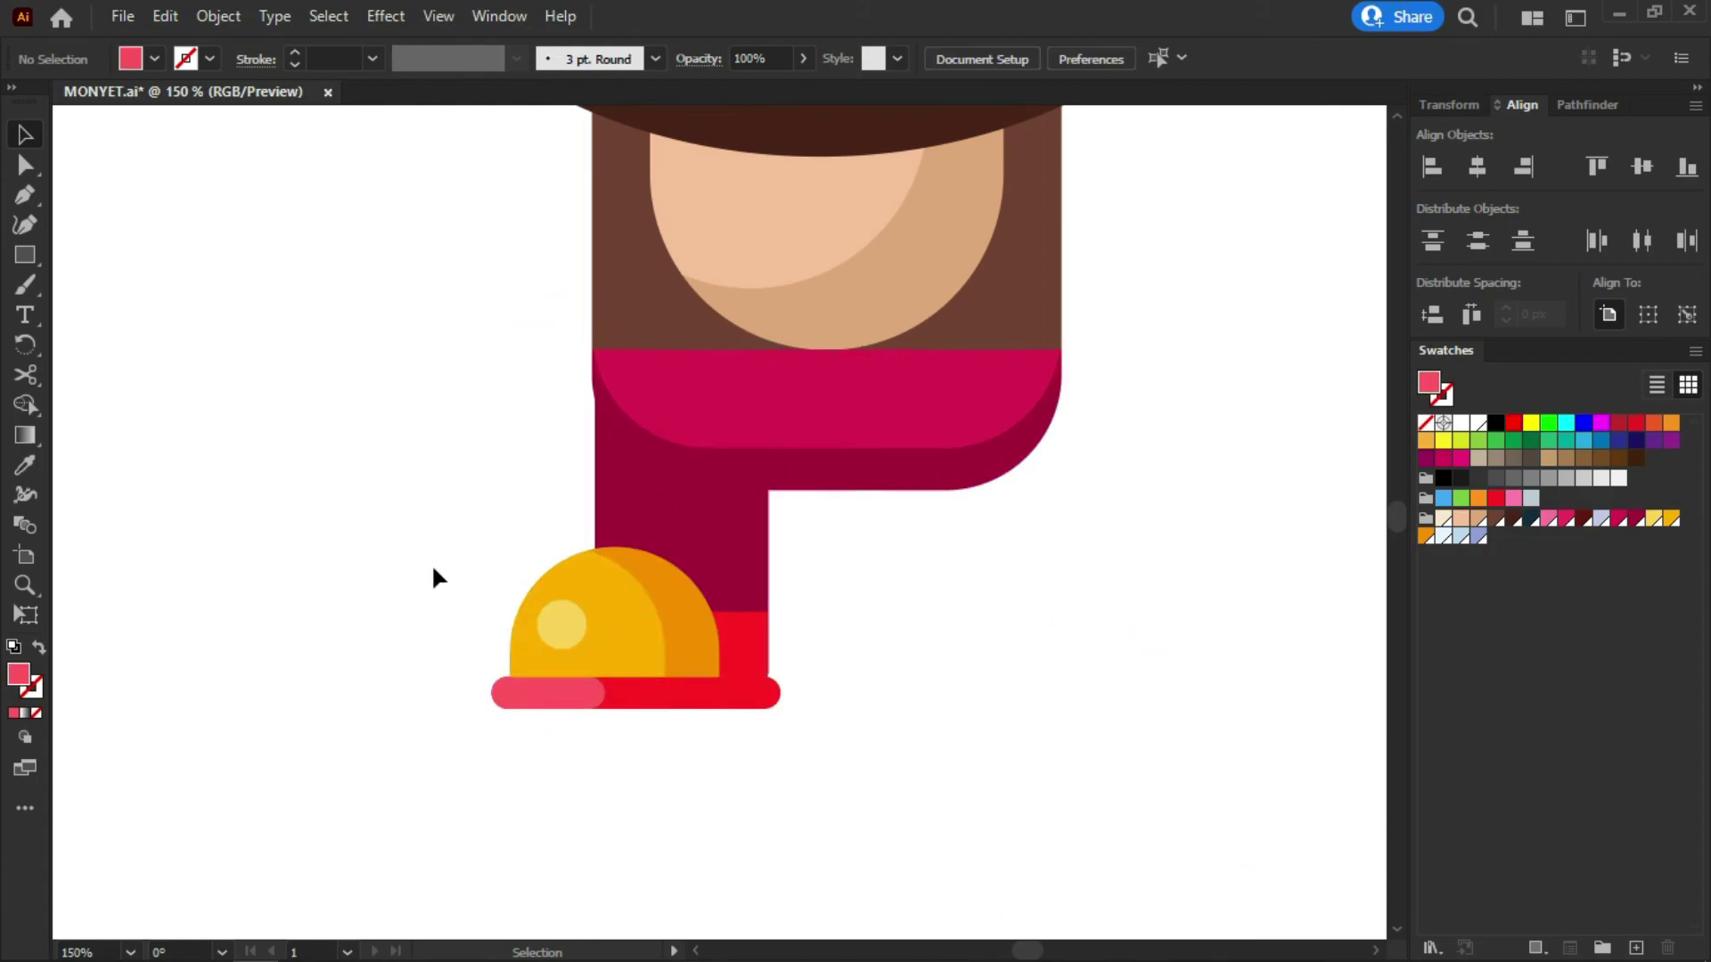
{"action": "scroll", "coordinate": [343, 486], "scroll_direction": "down", "scroll_amount": 1}
{"action": "scroll", "coordinate": [571, 574], "scroll_direction": "up", "scroll_amount": 1}
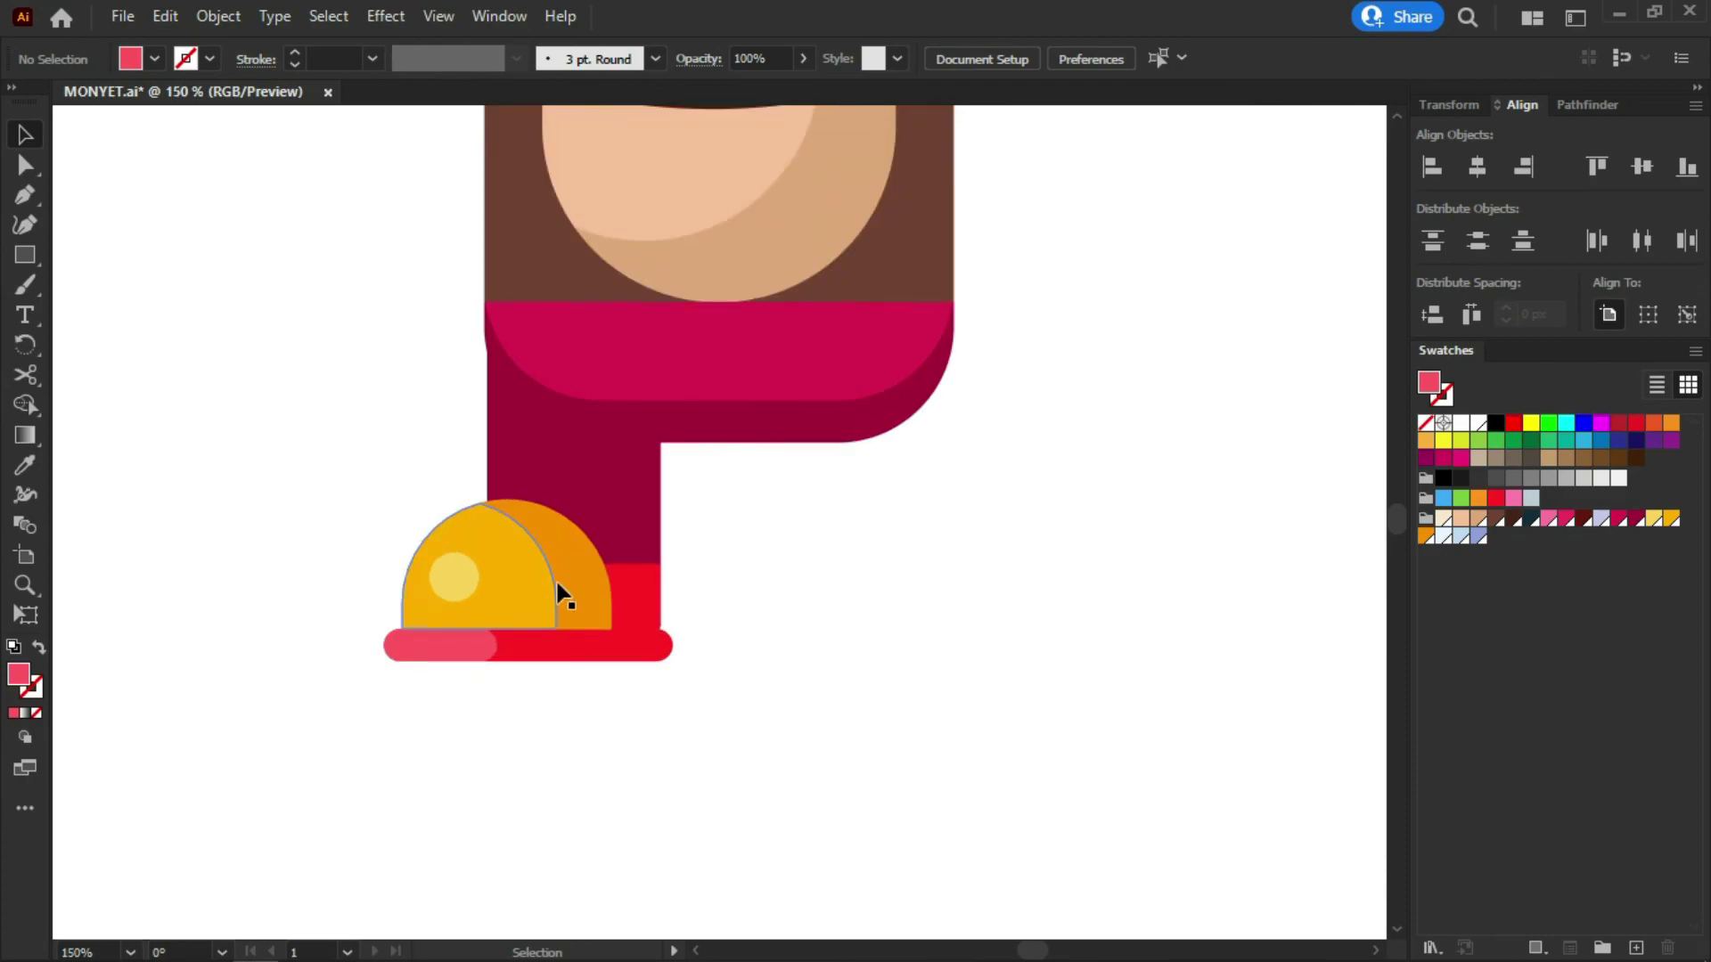
Reflect a copy of the grouped leg and shoe about the vertical axis and move it under the opposite side of the body
{"action": "left_click", "coordinate": [568, 581]}
{"action": "right_click", "coordinate": [513, 574]}
{"action": "mouse_move", "coordinate": [657, 459]}
{"action": "mouse_move", "coordinate": [651, 426]}
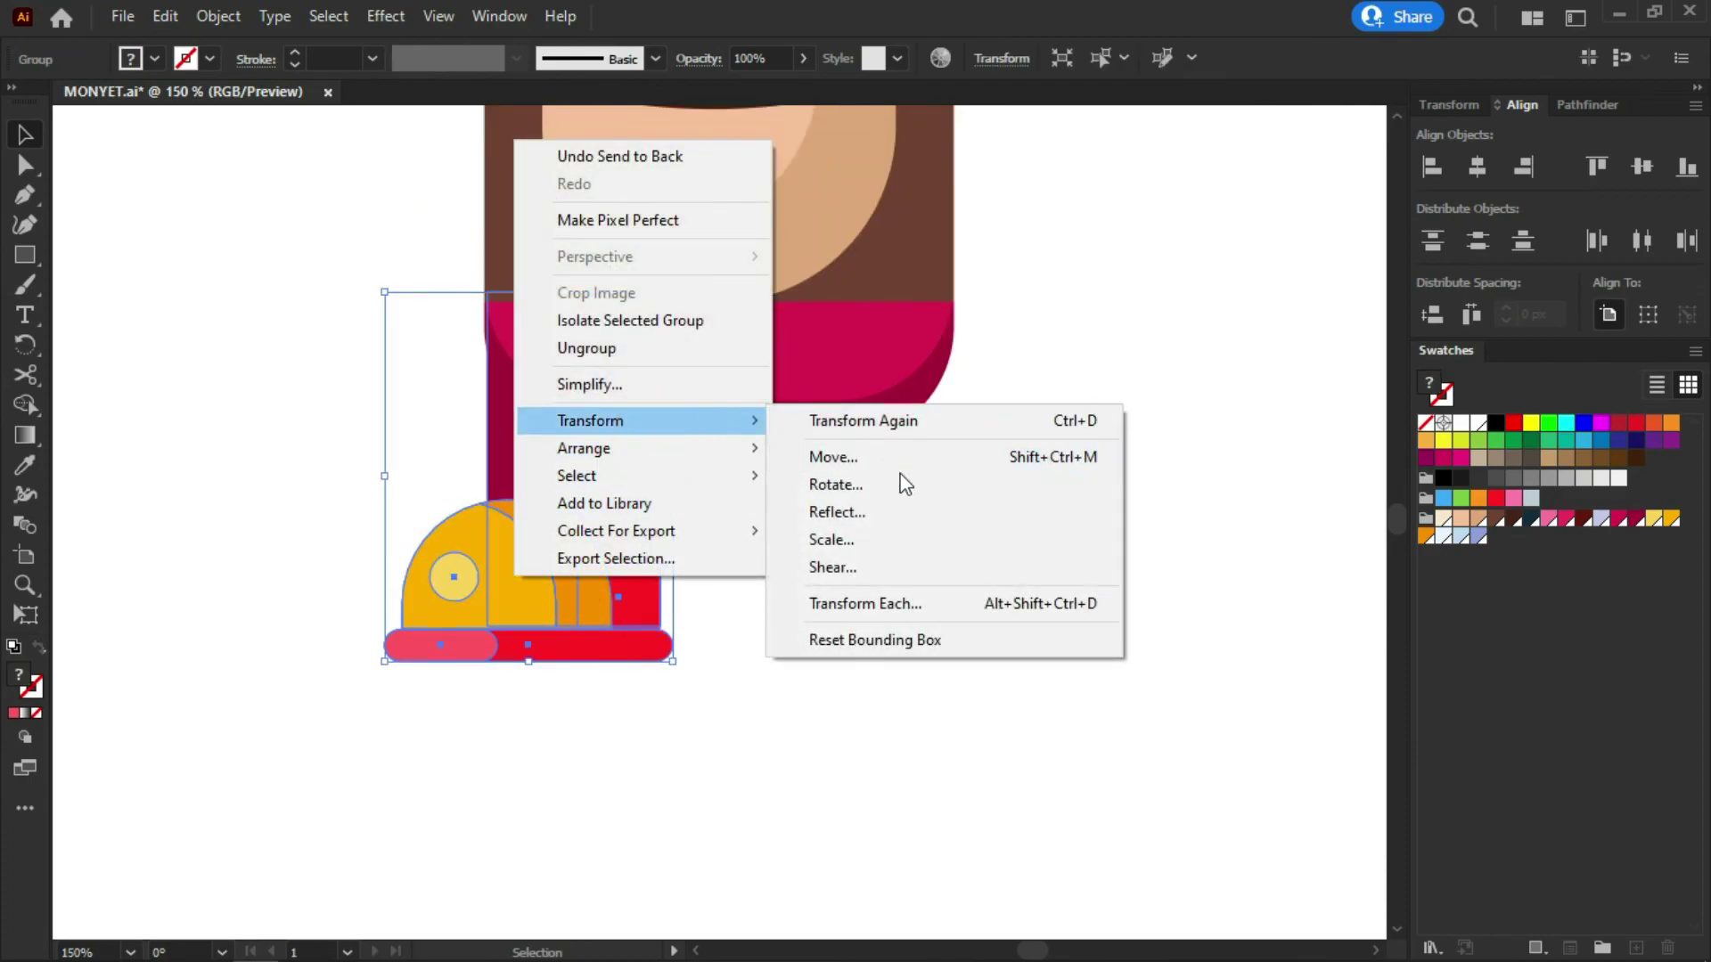
{"action": "left_click", "coordinate": [911, 505]}
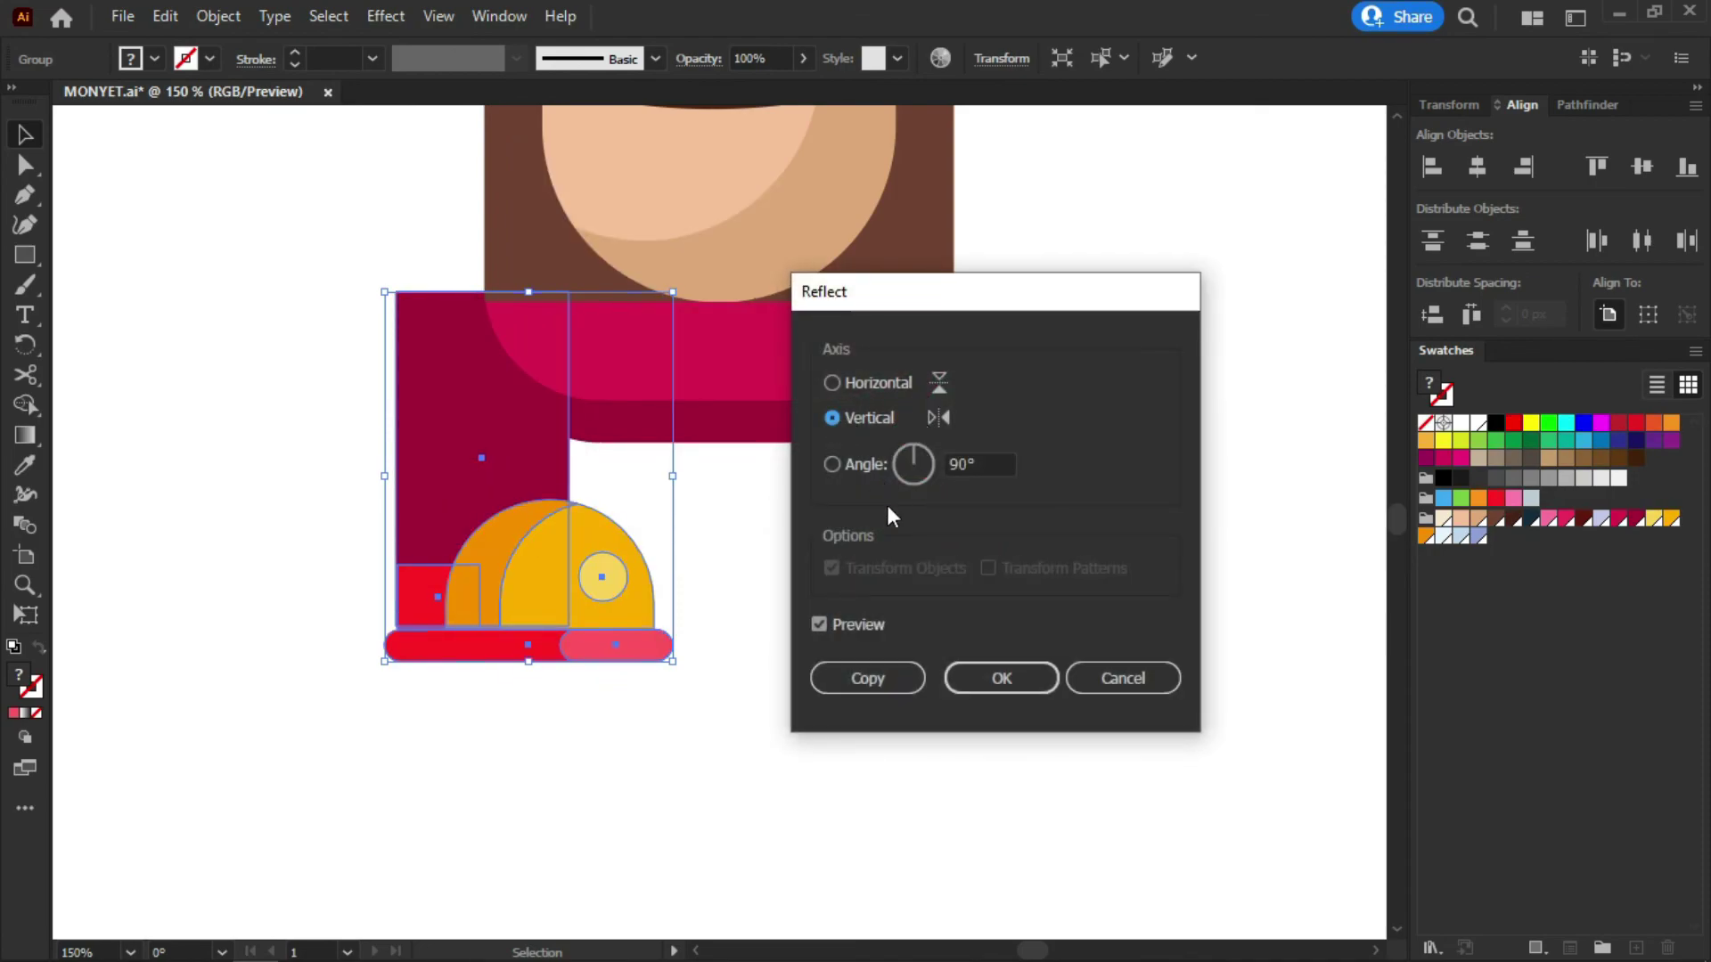
{"action": "left_click", "coordinate": [882, 685]}
{"action": "left_click", "coordinate": [458, 558]}
{"action": "left_click_drag", "start_coordinate": [458, 557], "coordinate": [842, 608]}
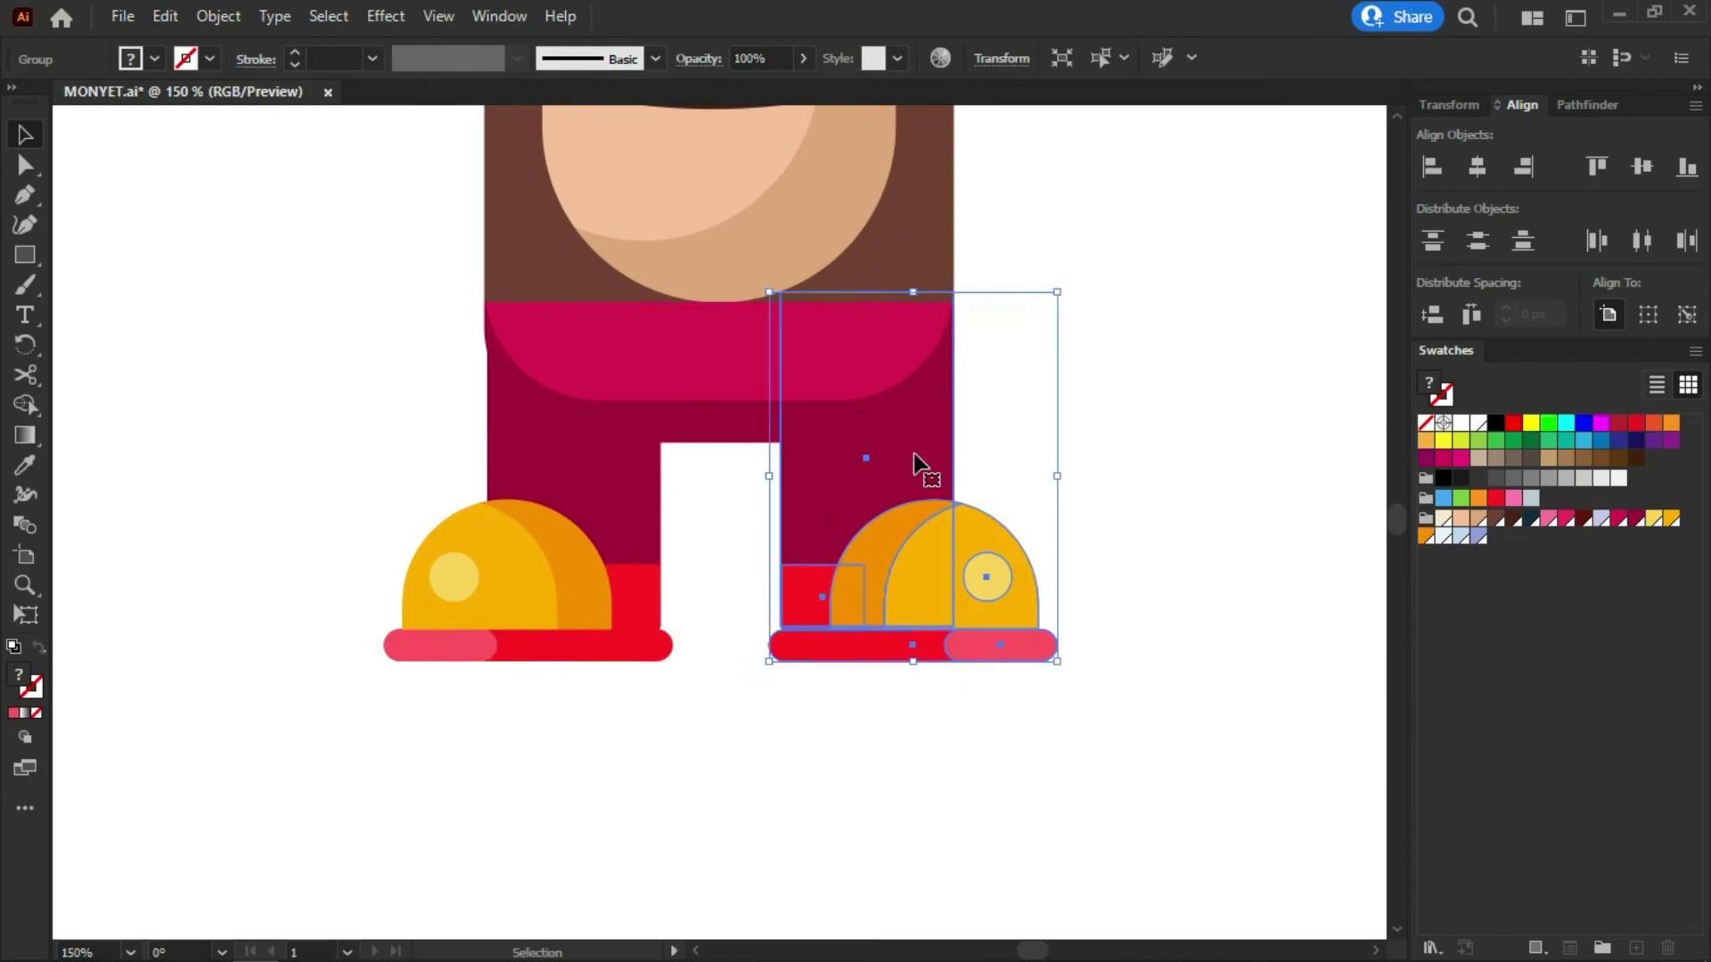
Ungroup the mirrored leg and shoe and recolour its leg with the brighter pink sampled from the shorts' front
{"action": "right_click", "coordinate": [918, 465]}
{"action": "left_click", "coordinate": [1046, 664]}
{"action": "left_click", "coordinate": [1203, 348]}
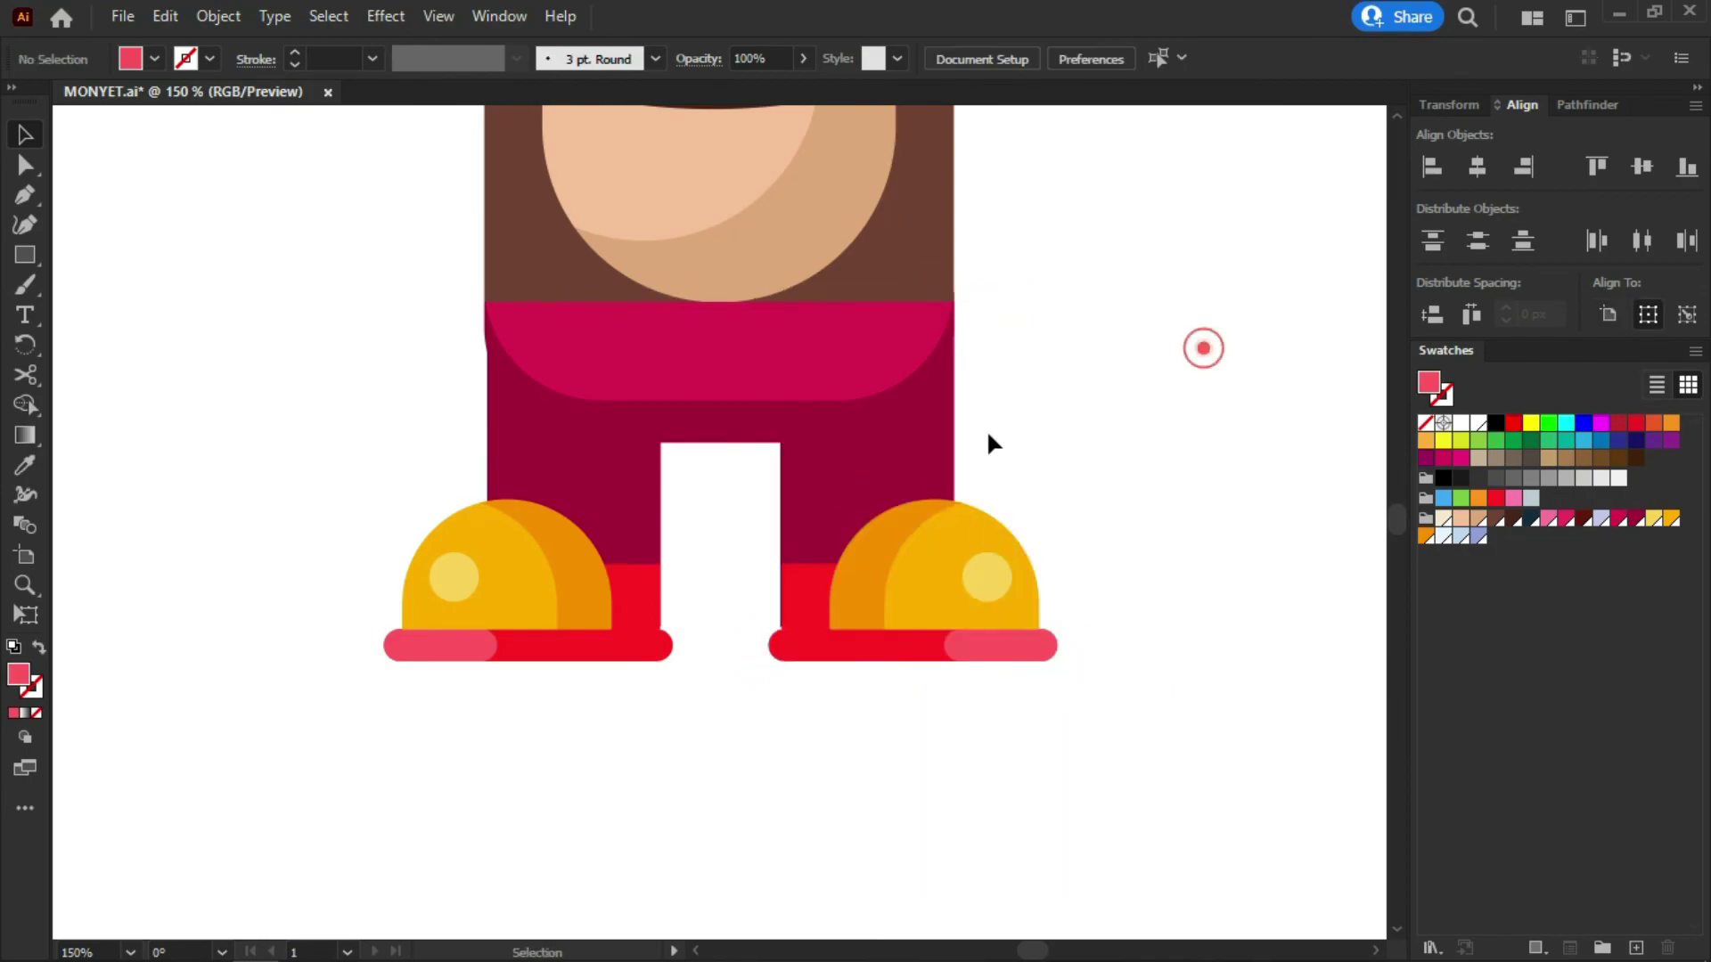
{"action": "left_click", "coordinate": [927, 466]}
{"action": "left_click", "coordinate": [24, 464]}
{"action": "left_click", "coordinate": [744, 385]}
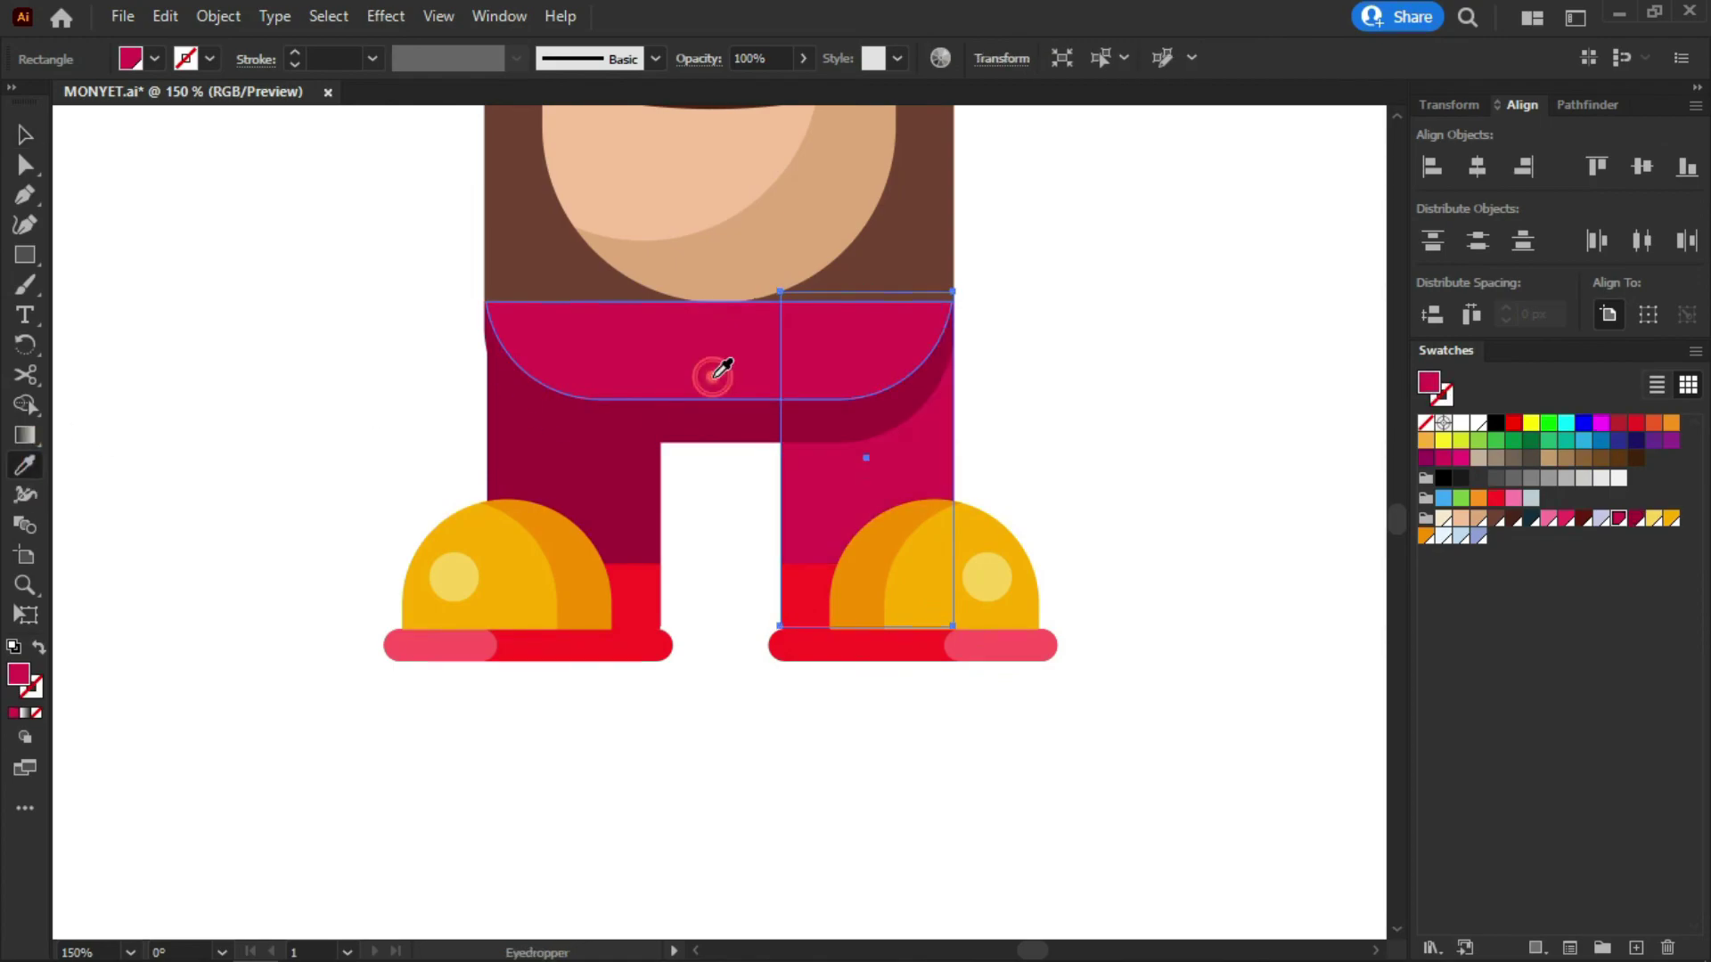
{"action": "key", "text": "v"}
{"action": "left_click", "coordinate": [1105, 358]}
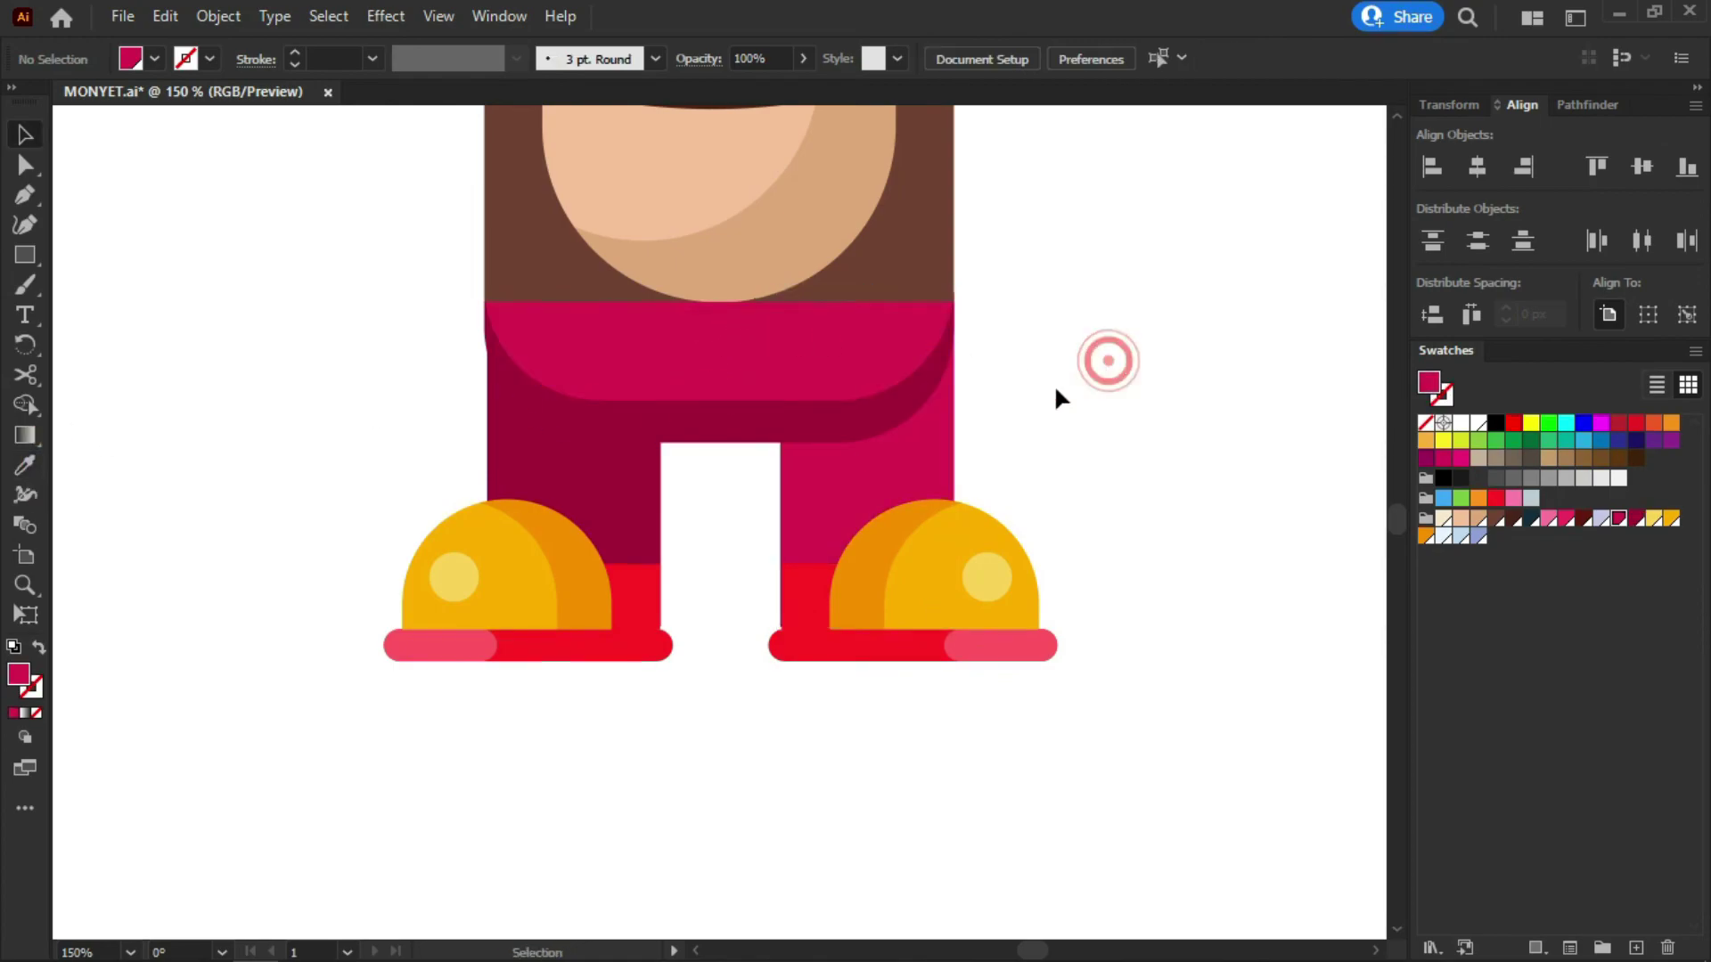
Select the recoloured leg with all of its shoe parts and group them
{"action": "scroll", "coordinate": [624, 619], "scroll_direction": "down", "scroll_amount": 2}
{"action": "scroll", "coordinate": [424, 490], "scroll_direction": "up", "scroll_amount": 1}
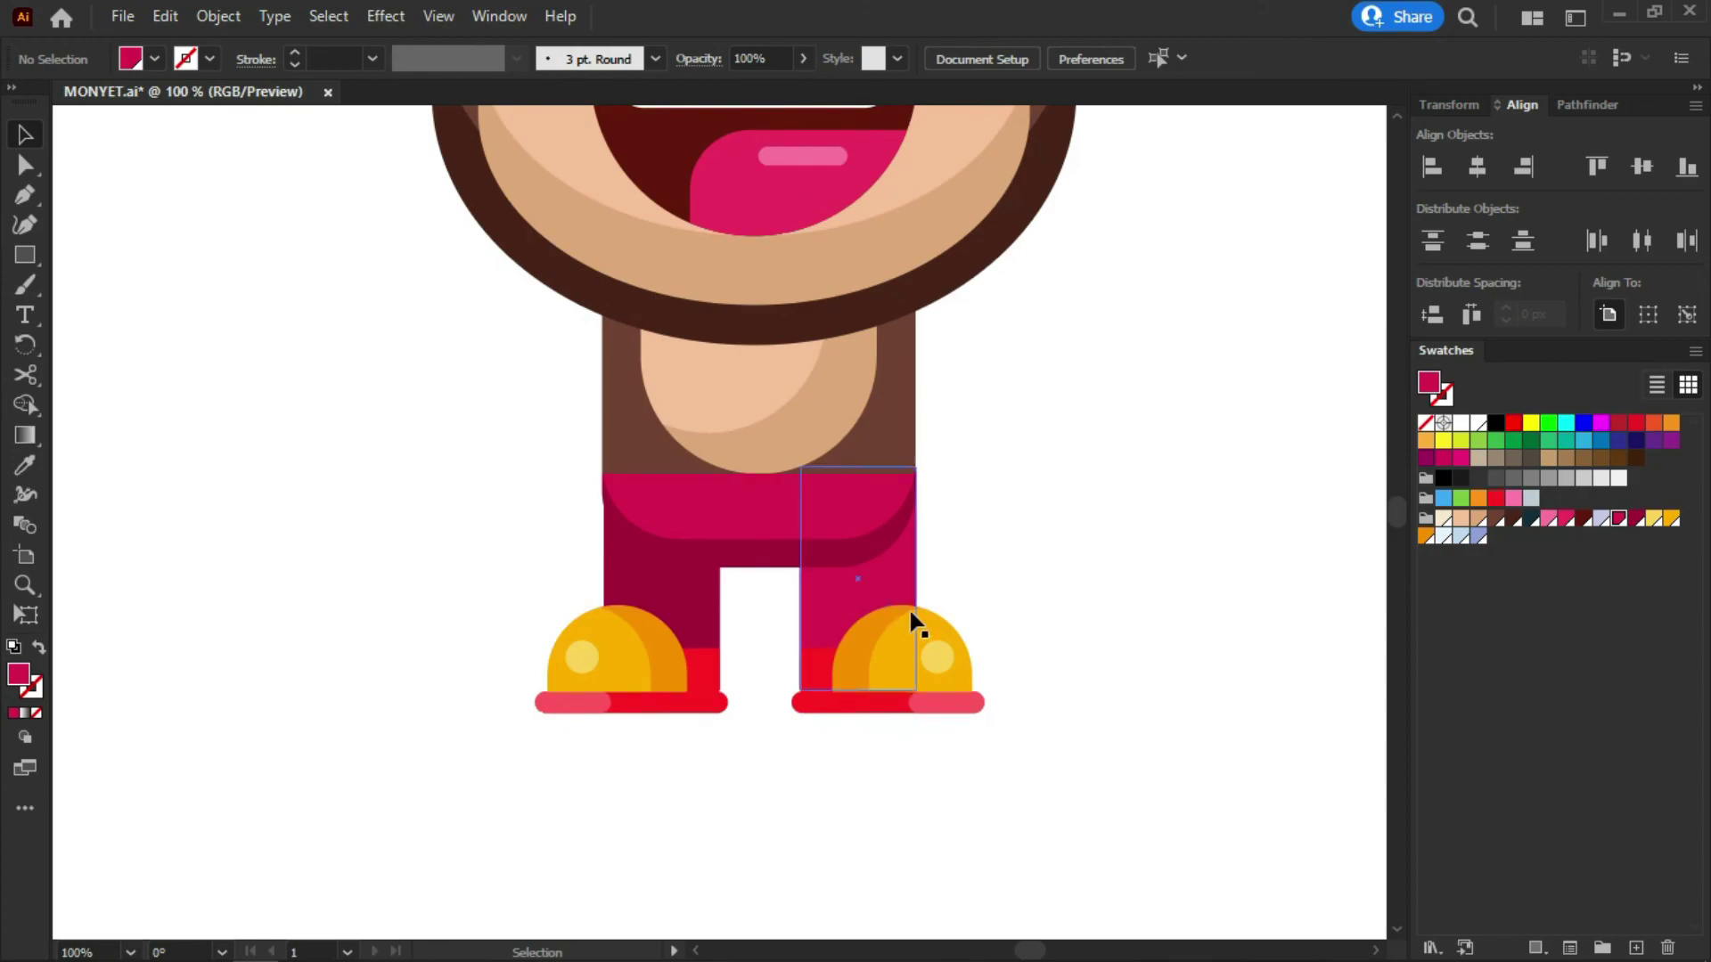
{"action": "left_click_drag", "start_coordinate": [1008, 719], "coordinate": [776, 604]}
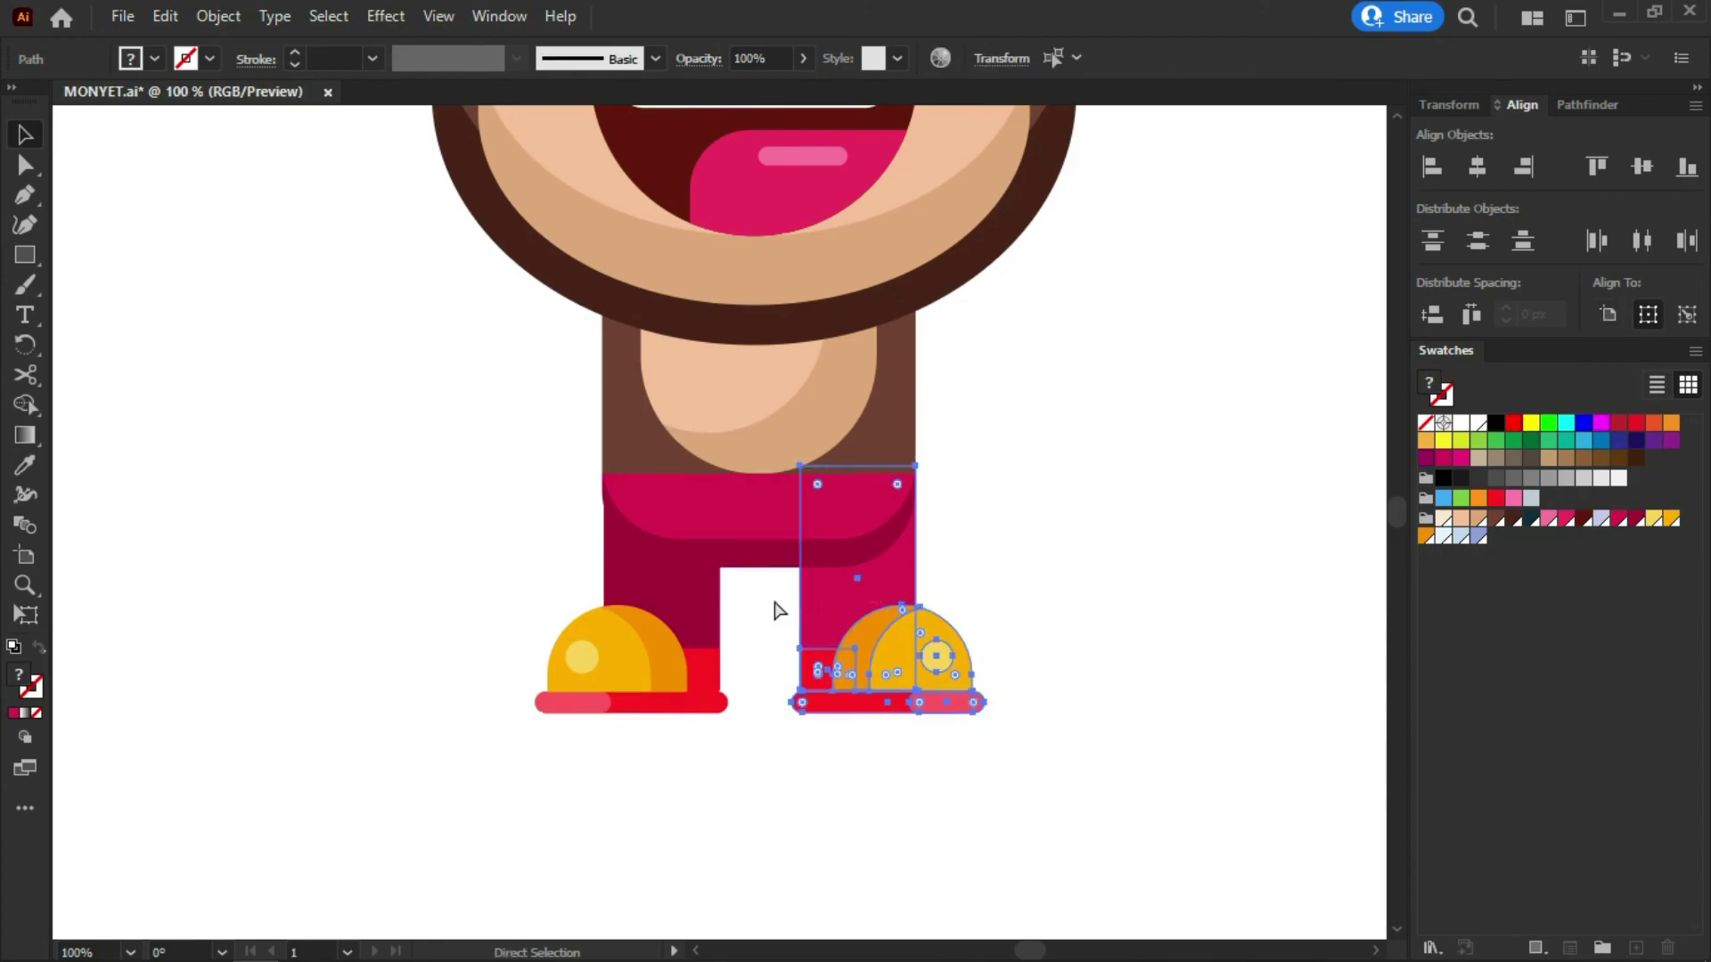
{"action": "left_click", "coordinate": [1050, 501]}
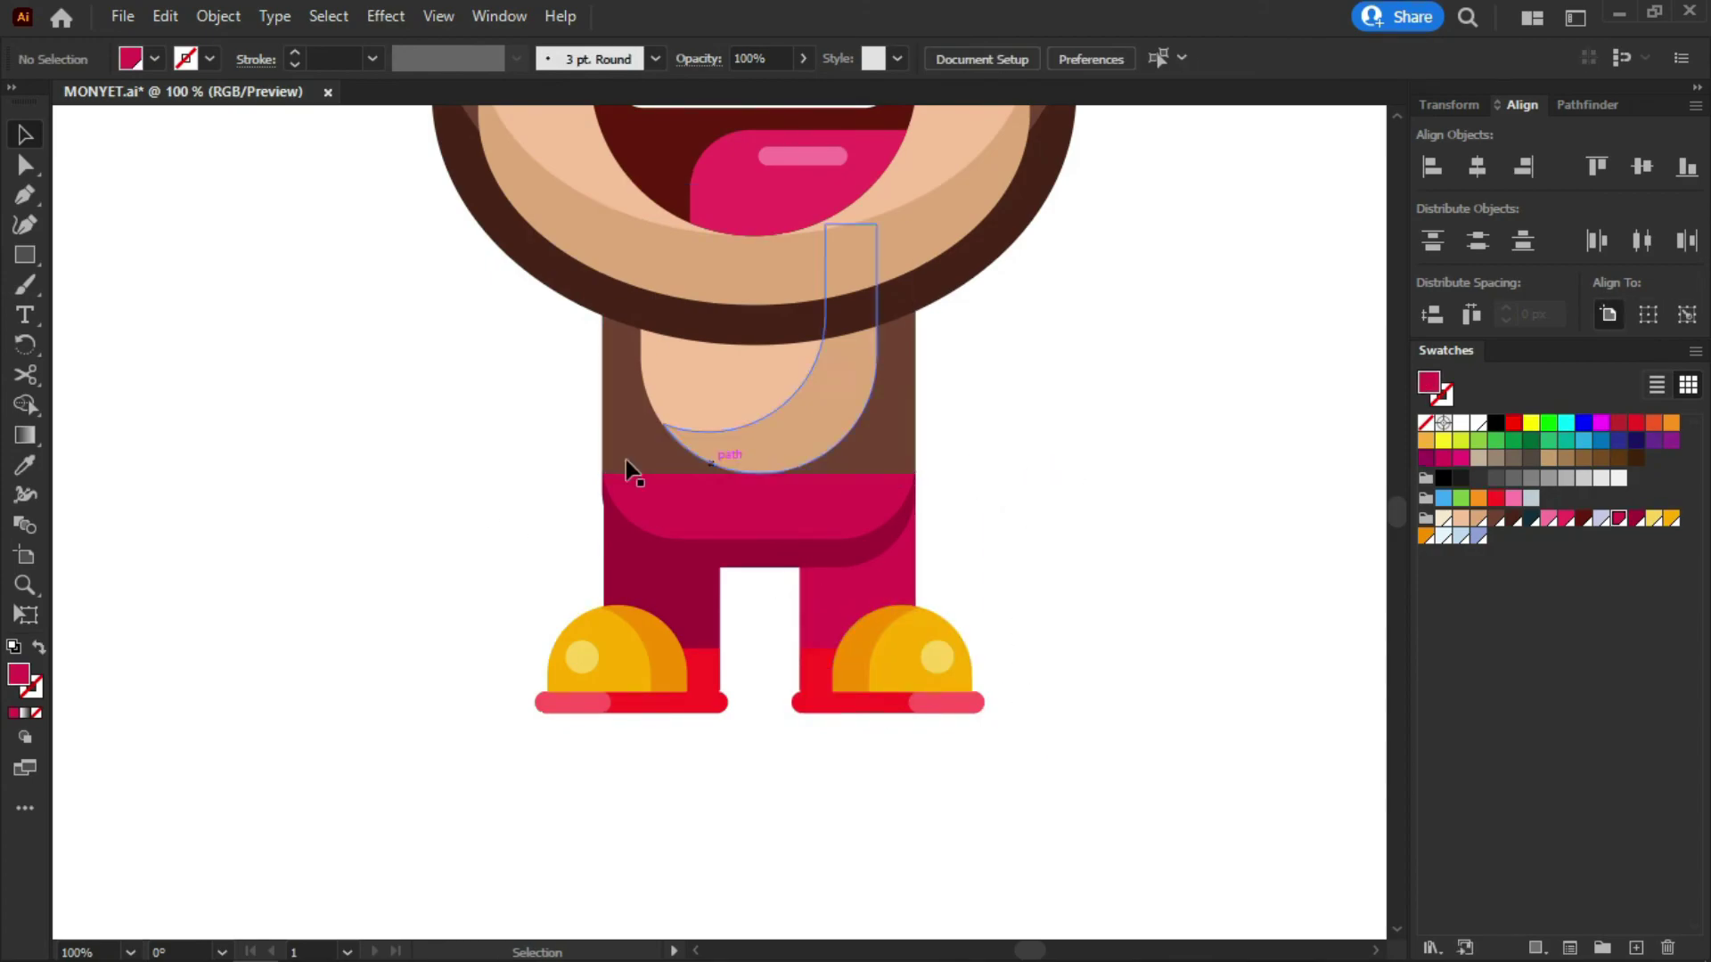
Draw a narrow upright brown rectangle beside the torso, just under the head, as the upper arm
{"action": "scroll", "coordinate": [771, 619], "scroll_direction": "down", "scroll_amount": 1}
{"action": "scroll", "coordinate": [927, 561], "scroll_direction": "down", "scroll_amount": 1}
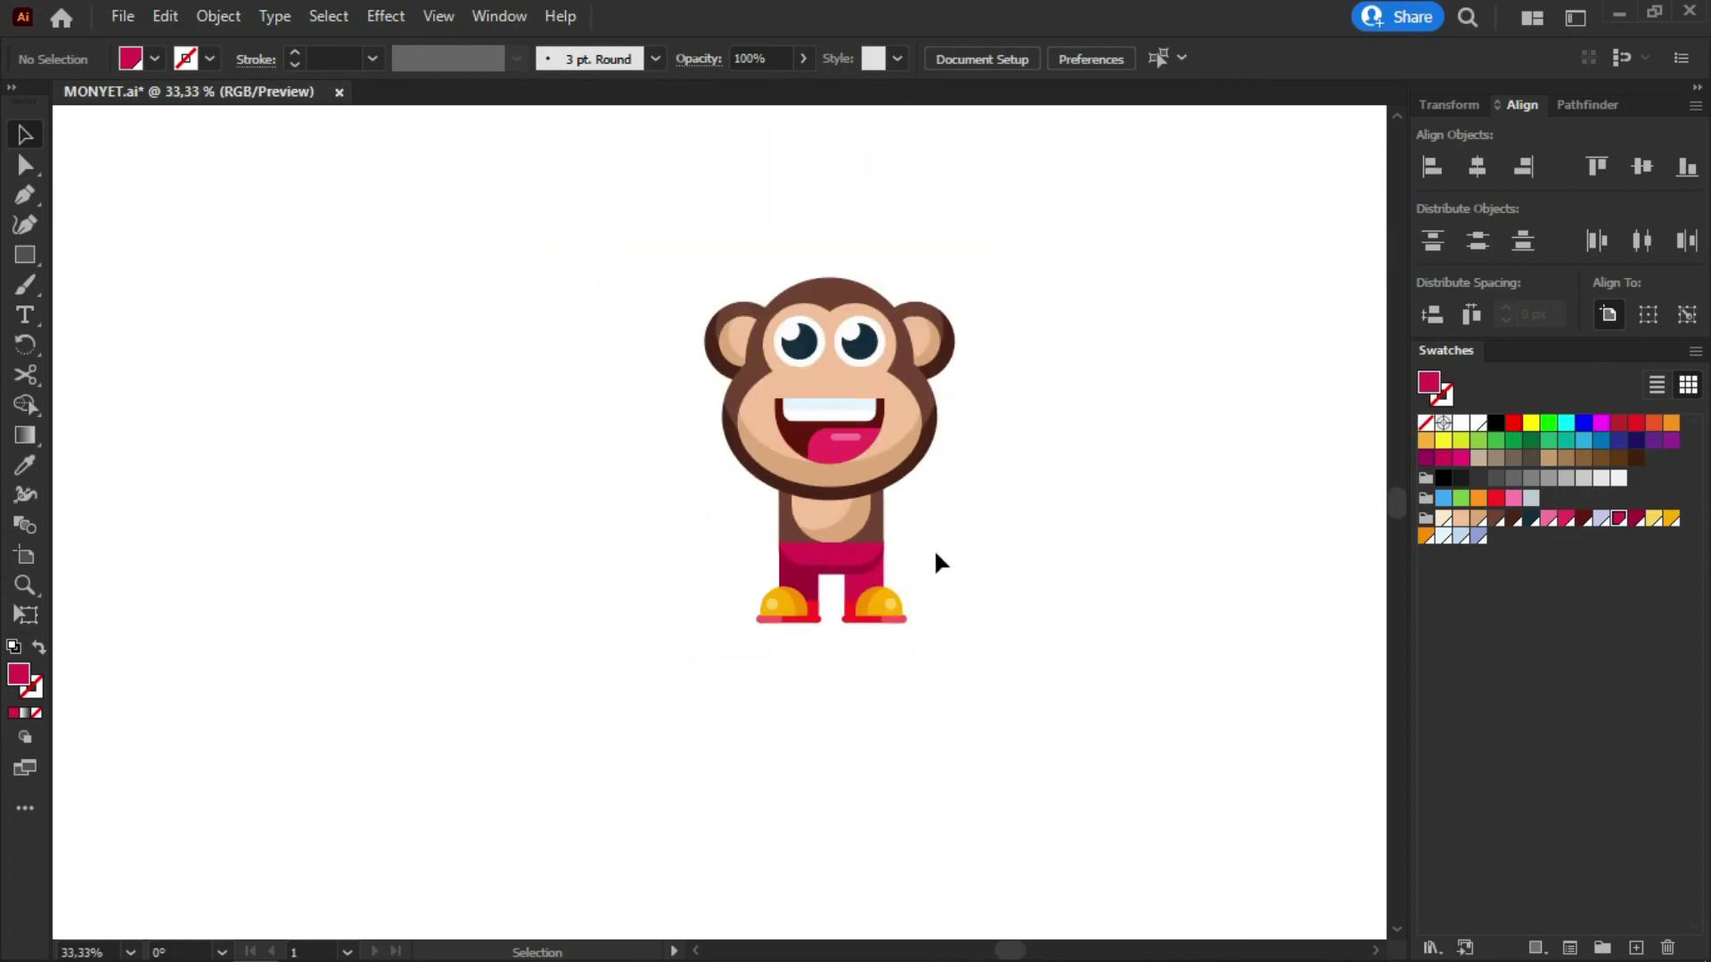
{"action": "scroll", "coordinate": [937, 554], "scroll_direction": "up", "scroll_amount": 1}
{"action": "scroll", "coordinate": [831, 528], "scroll_direction": "down", "scroll_amount": 1}
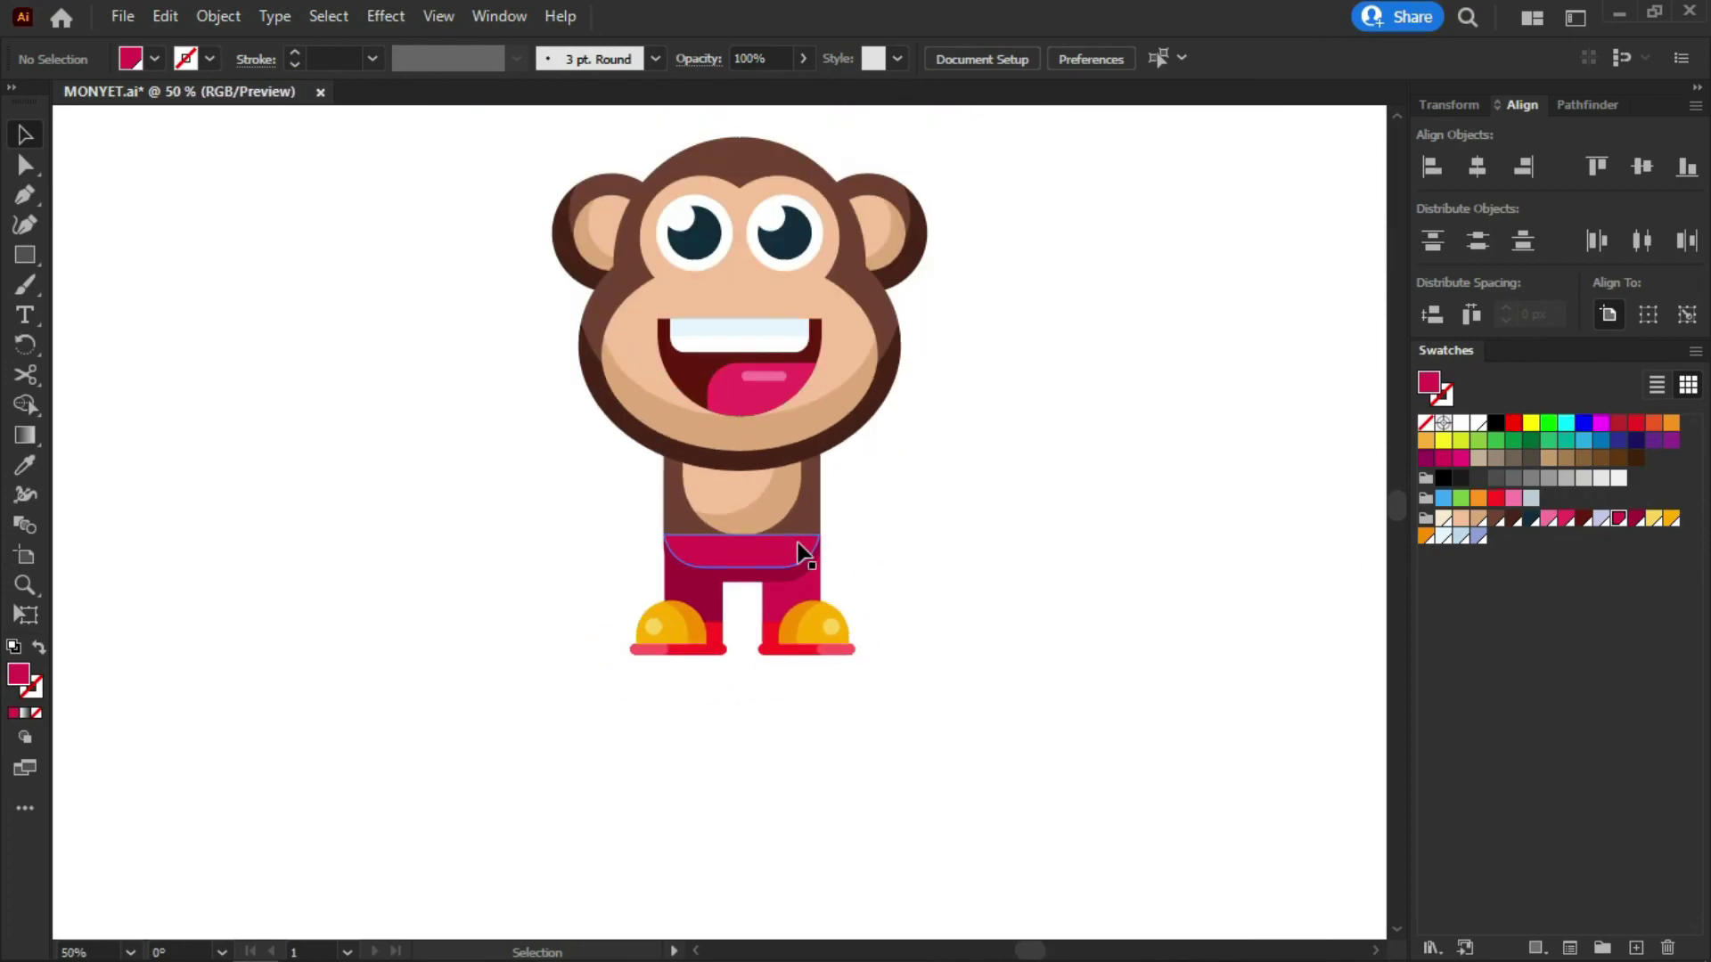
{"action": "scroll", "coordinate": [711, 499], "scroll_direction": "up", "scroll_amount": 2}
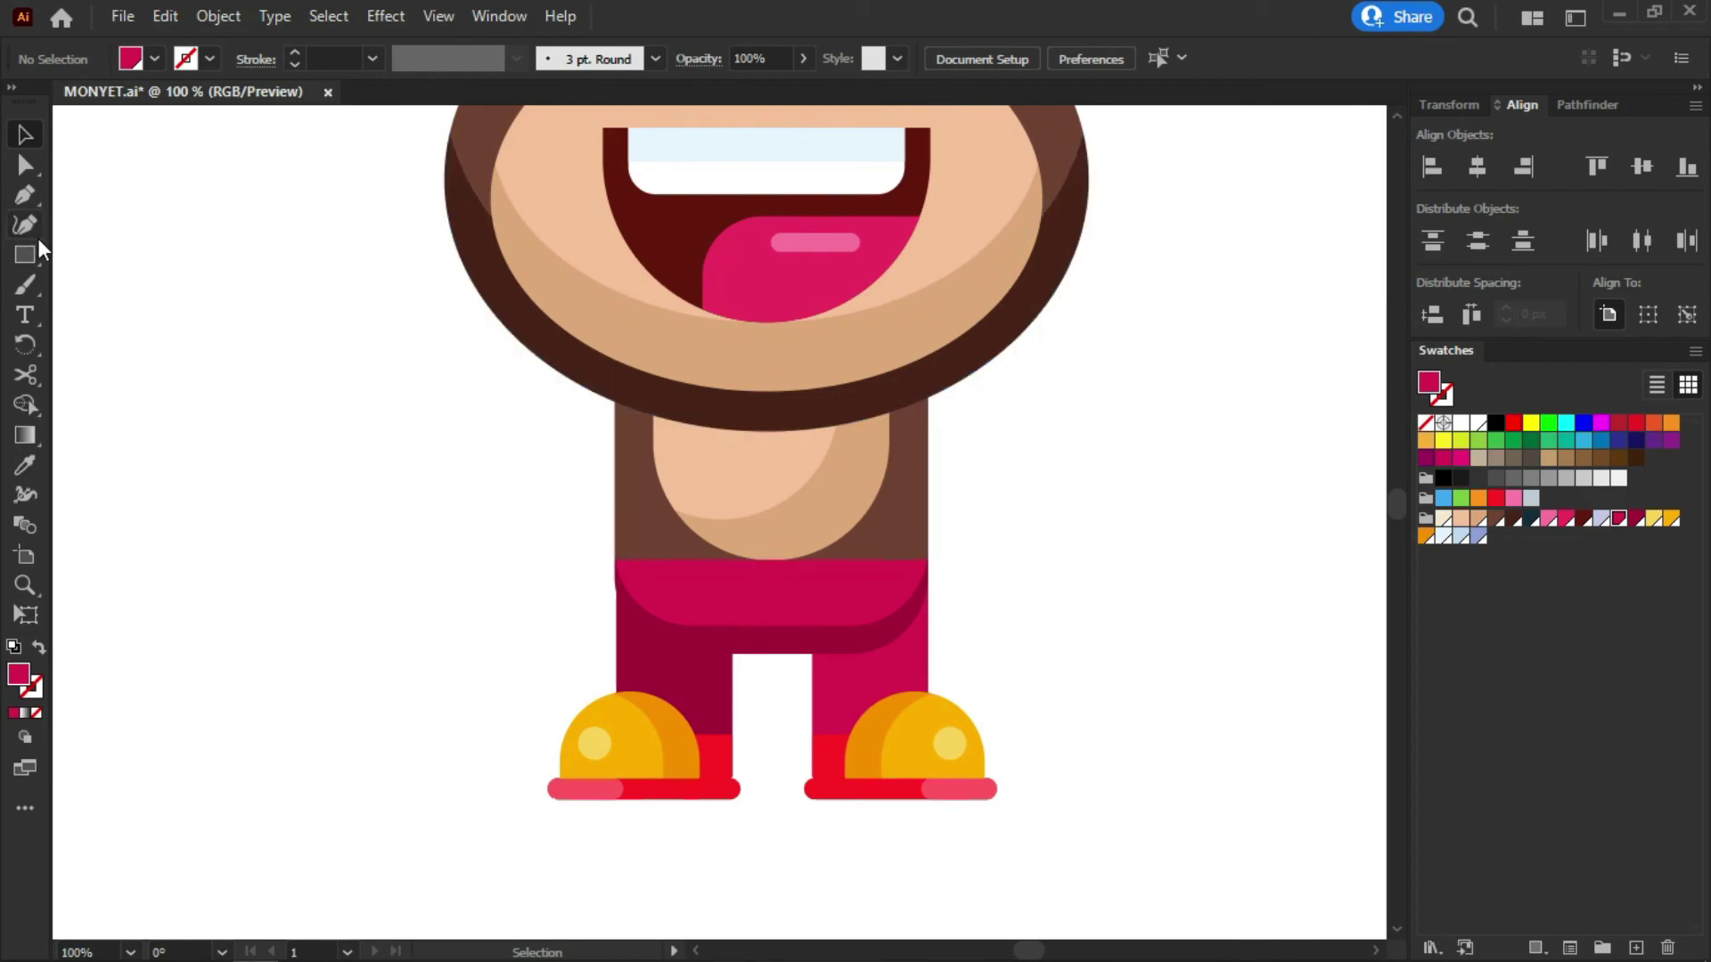
{"action": "left_click", "coordinate": [1497, 519]}
{"action": "left_click", "coordinate": [25, 255]}
{"action": "left_click_drag", "start_coordinate": [527, 392], "coordinate": [559, 537]}
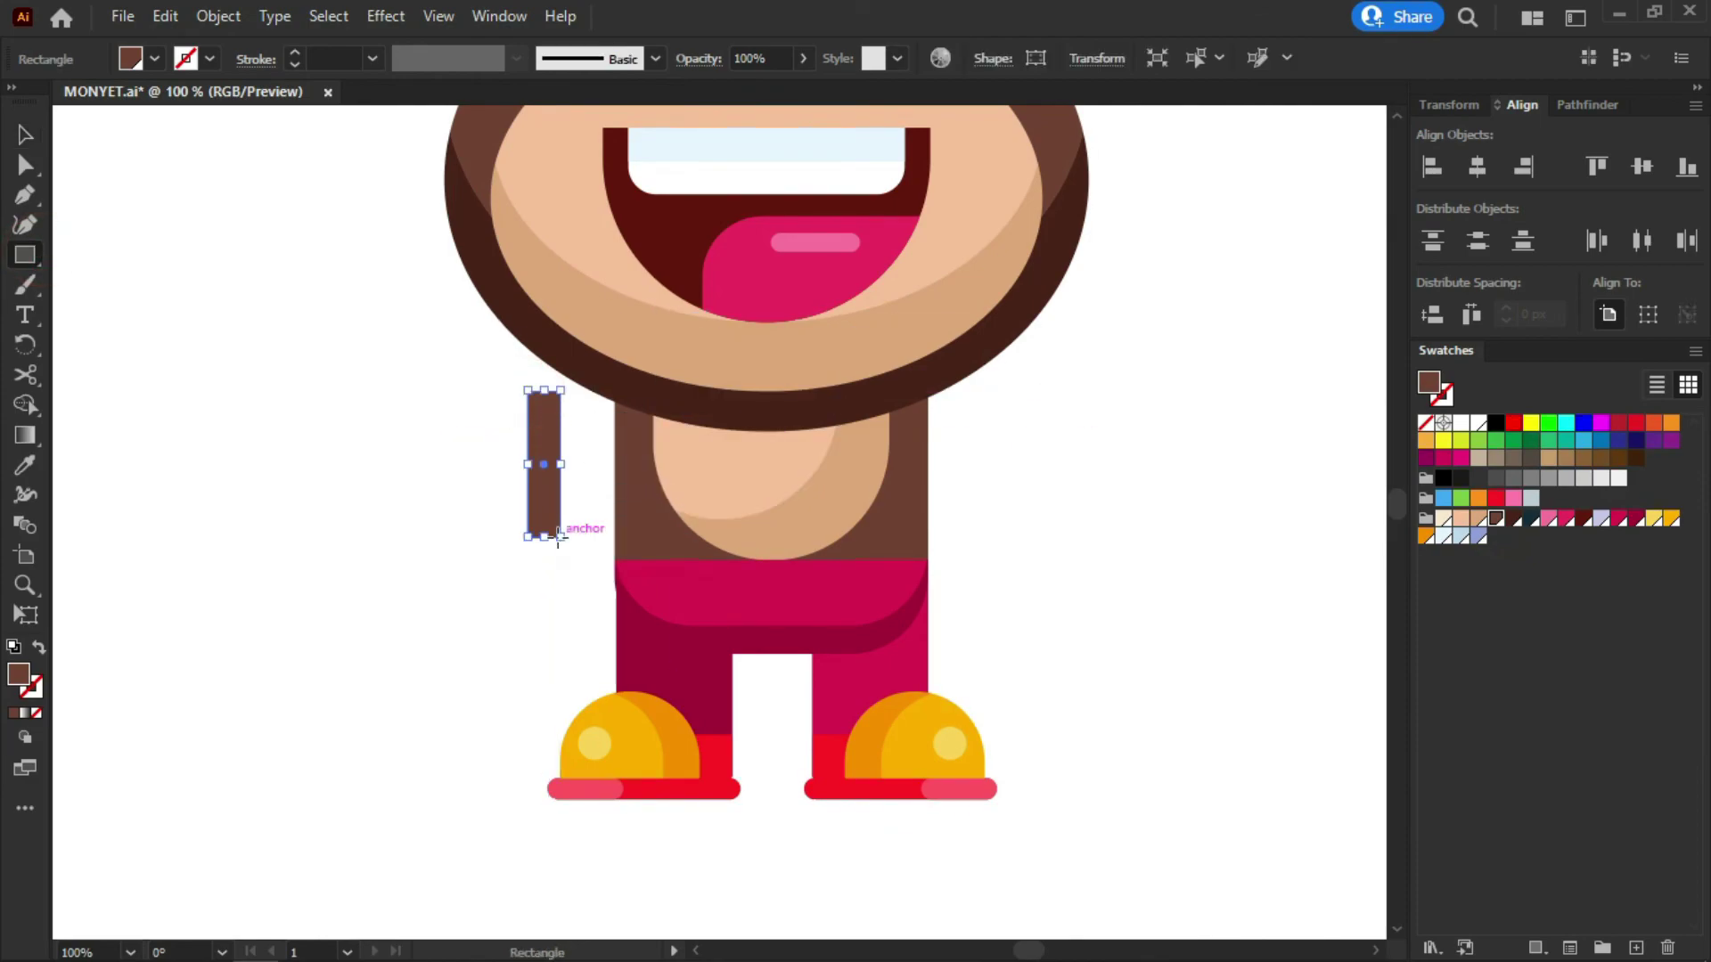
Recolour the arm rectangle with the dark brown sampled from the head's shadow and fully round its ends
{"action": "left_click", "coordinate": [25, 465]}
{"action": "left_click", "coordinate": [485, 258]}
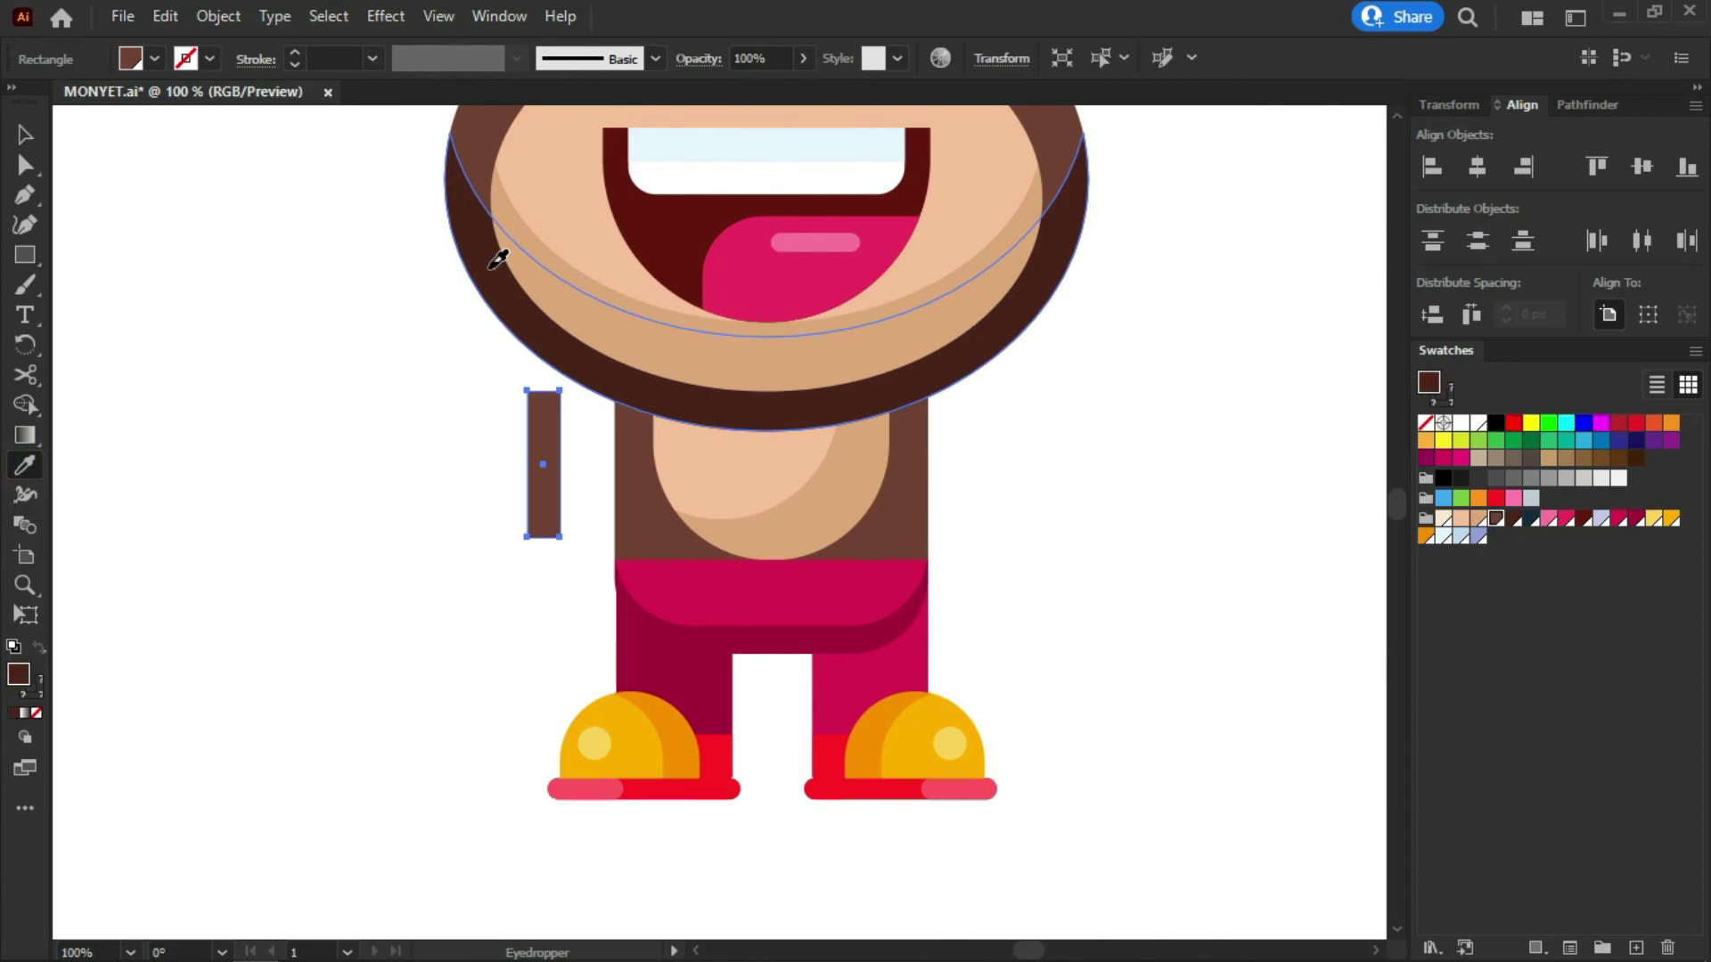
{"action": "key", "text": "a"}
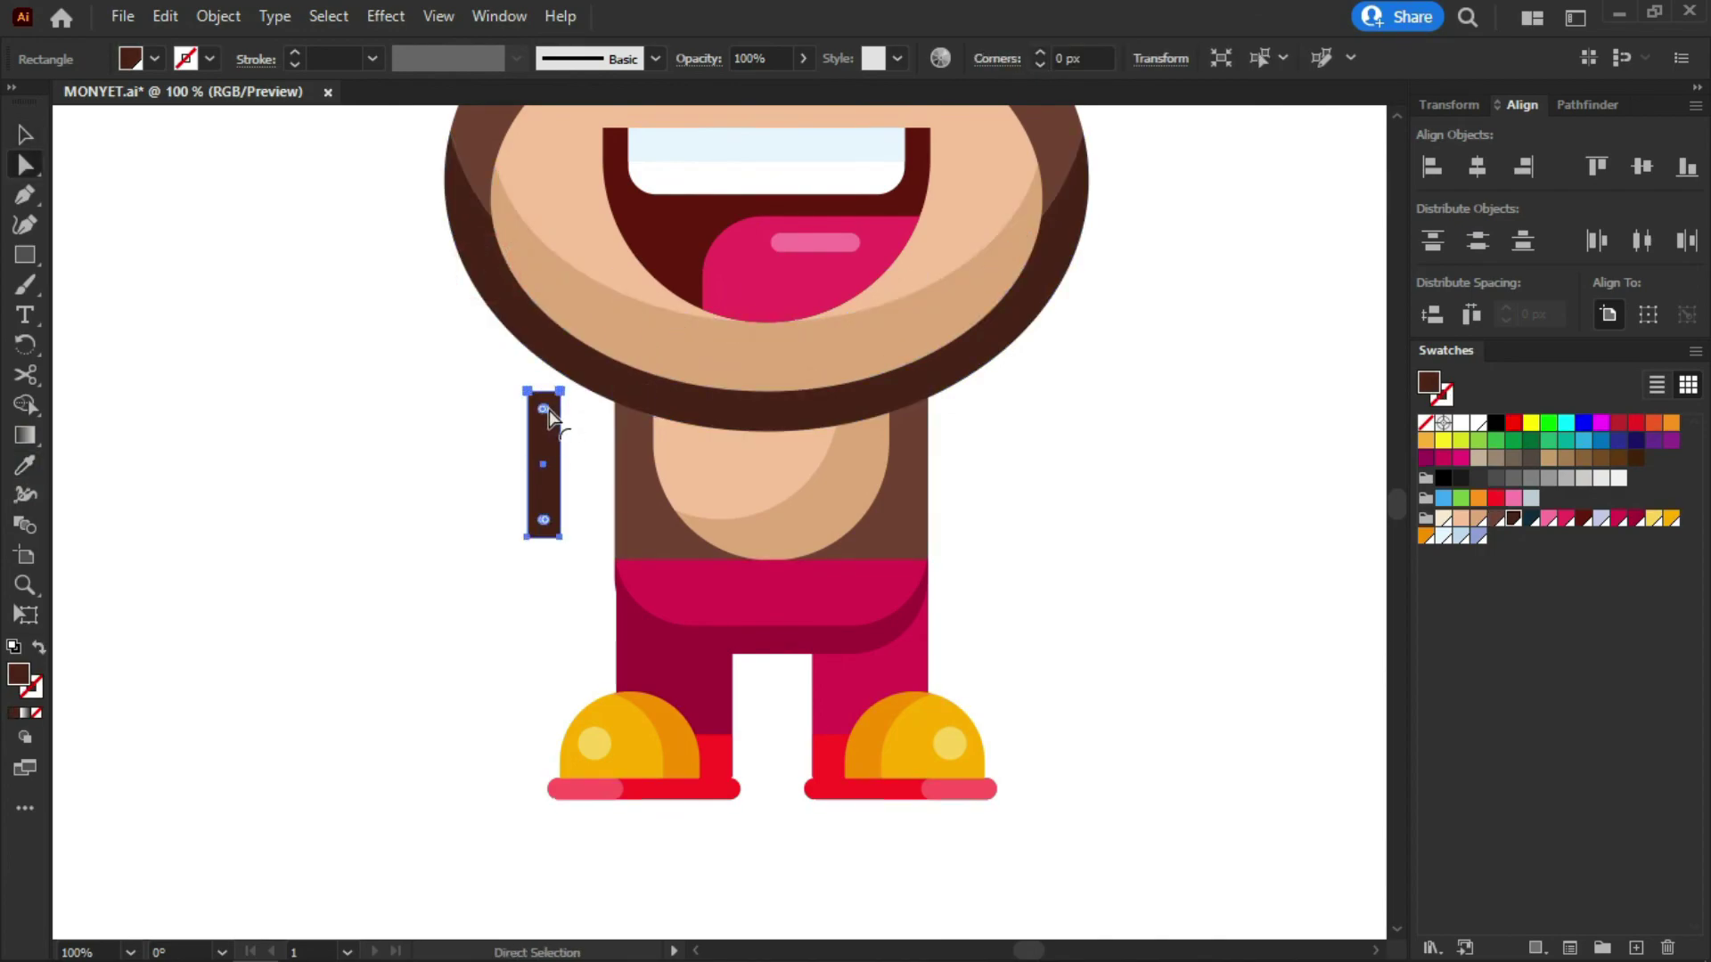
{"action": "left_click_drag", "start_coordinate": [543, 410], "coordinate": [496, 497]}
{"action": "key", "text": "v"}
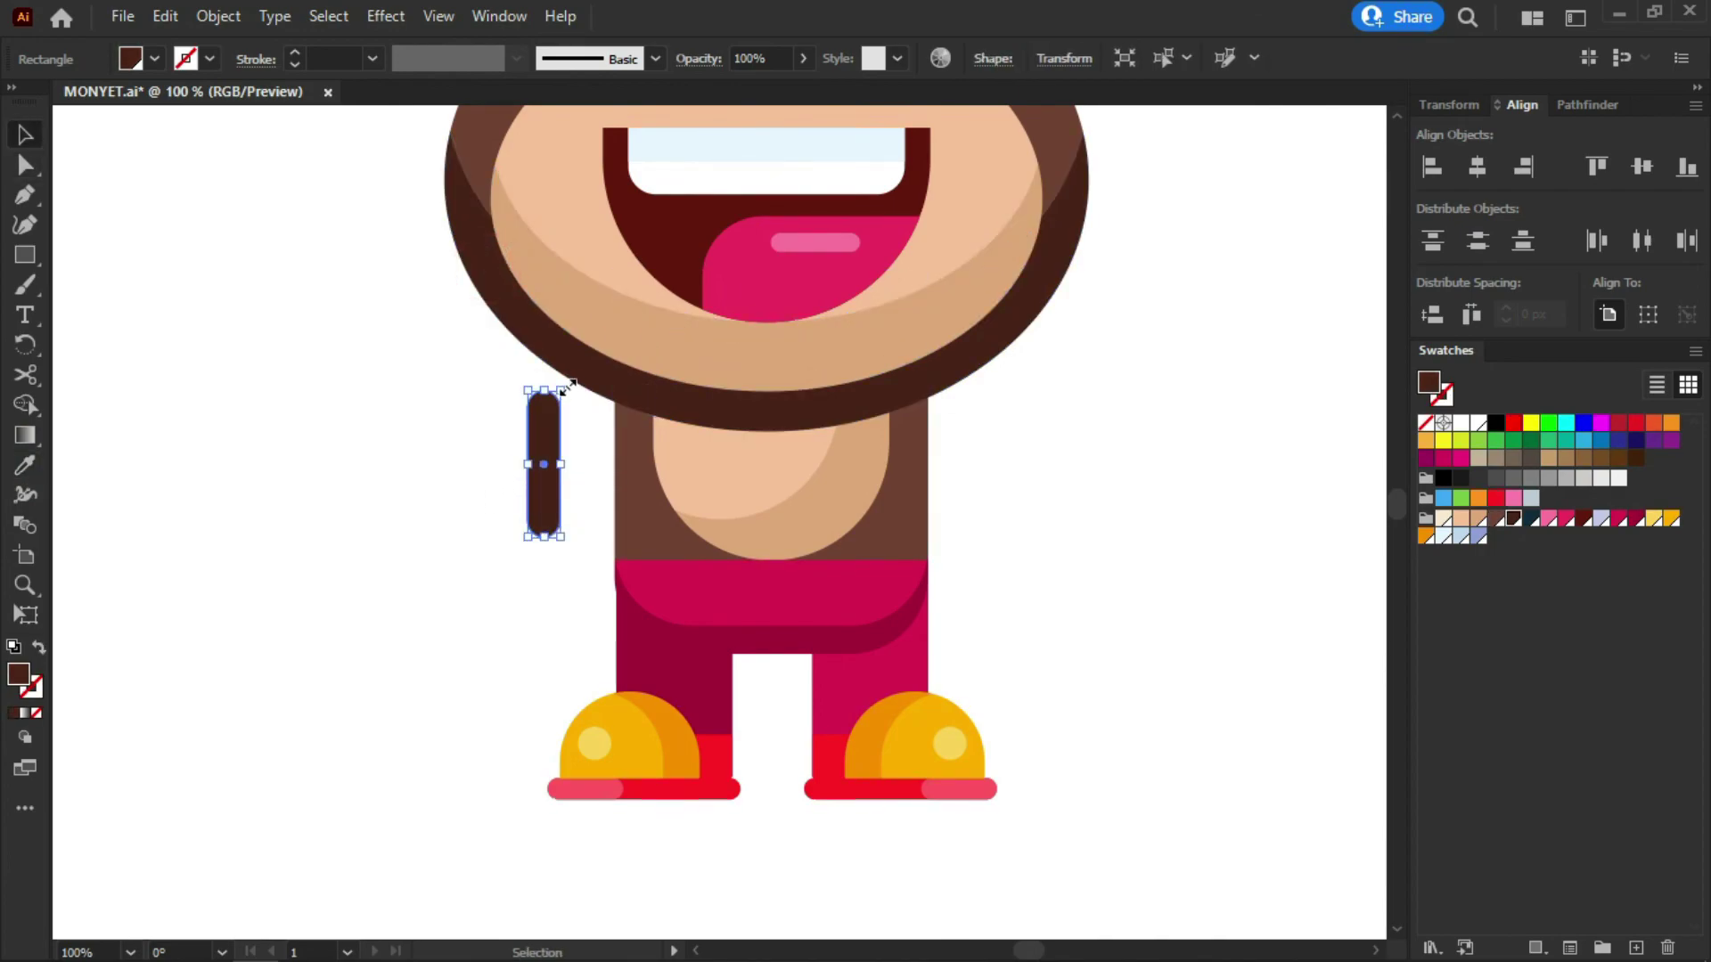
Tilt the dark arm bar diagonally against the torso's shoulder edge and send it to the back
{"action": "left_click_drag", "start_coordinate": [568, 384], "coordinate": [609, 409]}
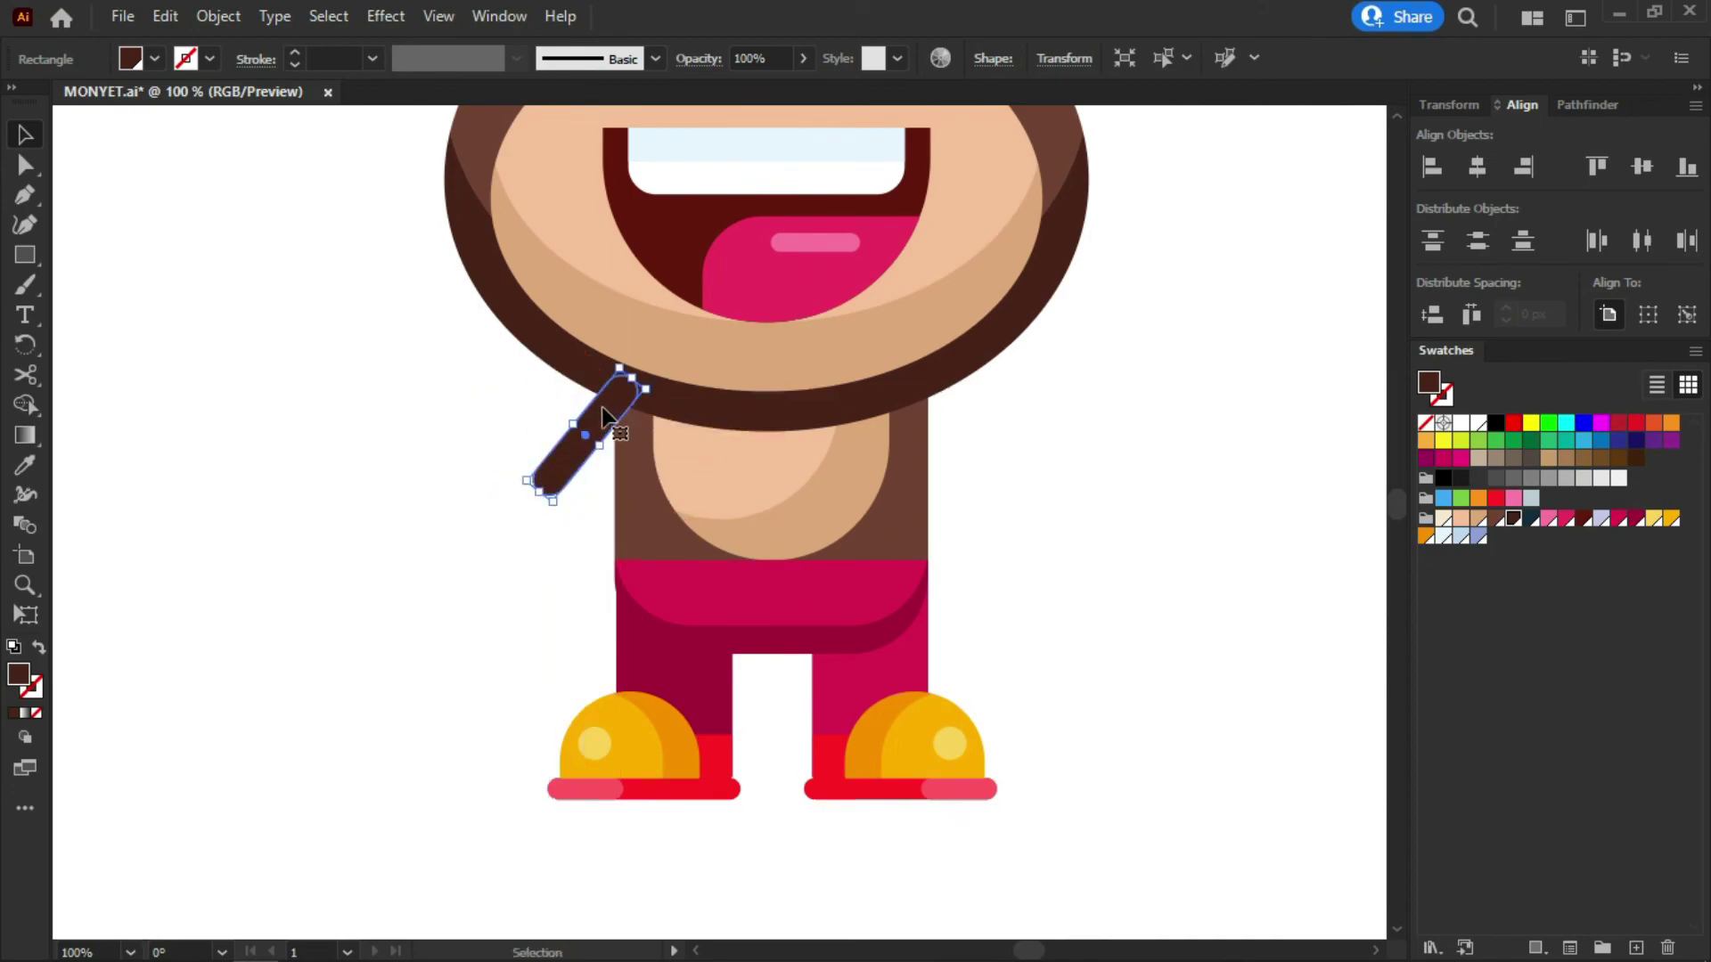
{"action": "right_click", "coordinate": [602, 410]}
{"action": "mouse_move", "coordinate": [725, 831]}
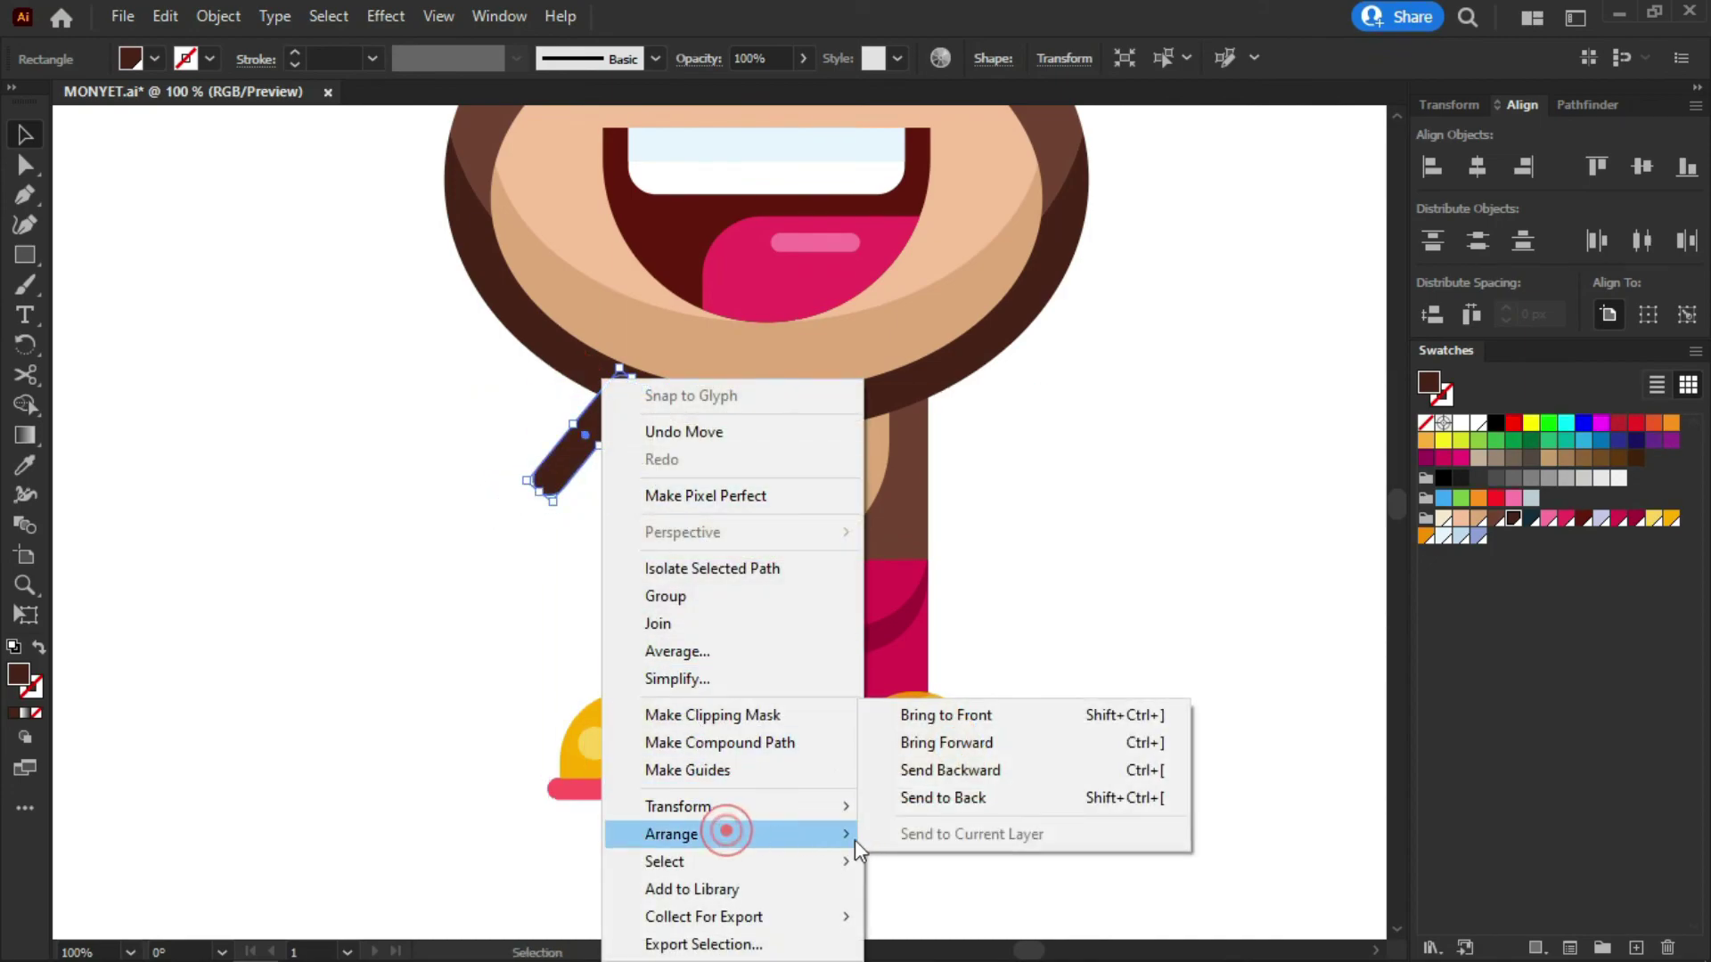
{"action": "left_click", "coordinate": [916, 797]}
{"action": "left_click", "coordinate": [512, 536]}
{"action": "left_click_drag", "start_coordinate": [584, 459], "coordinate": [587, 461]}
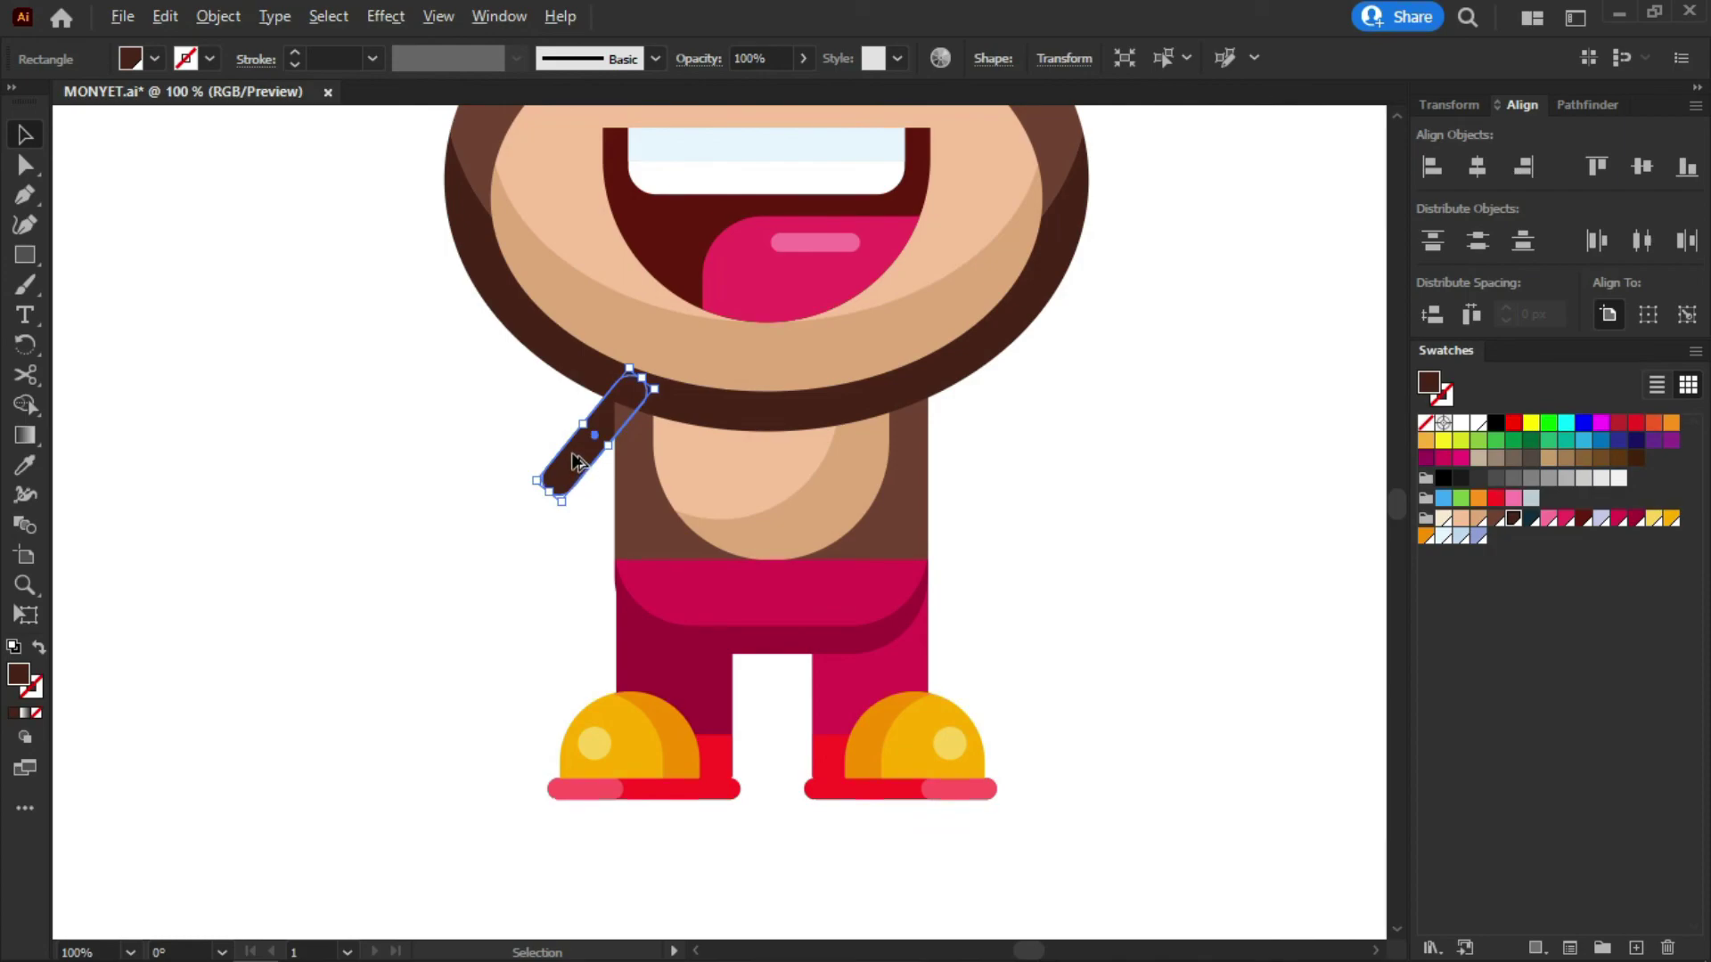
Duplicate the upper arm down and outward and recolour the copy with the lighter brown sampled from the head
{"action": "left_click_drag", "start_coordinate": [574, 462], "coordinate": [523, 502]}
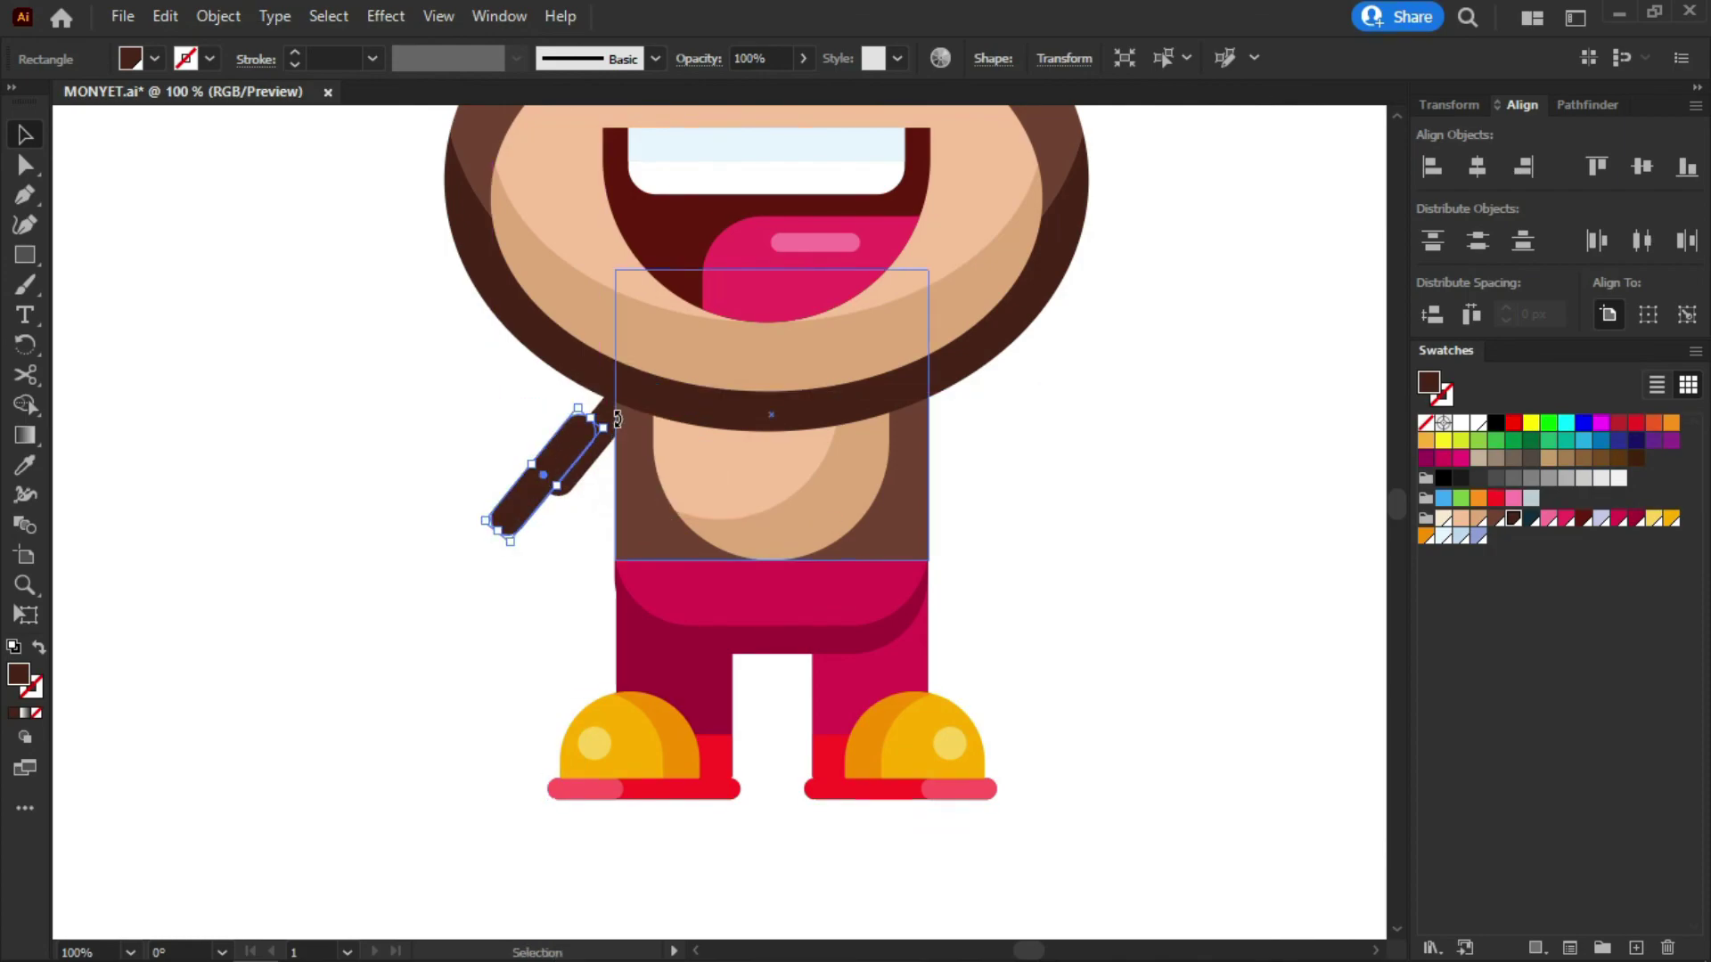
{"action": "left_click", "coordinate": [25, 464]}
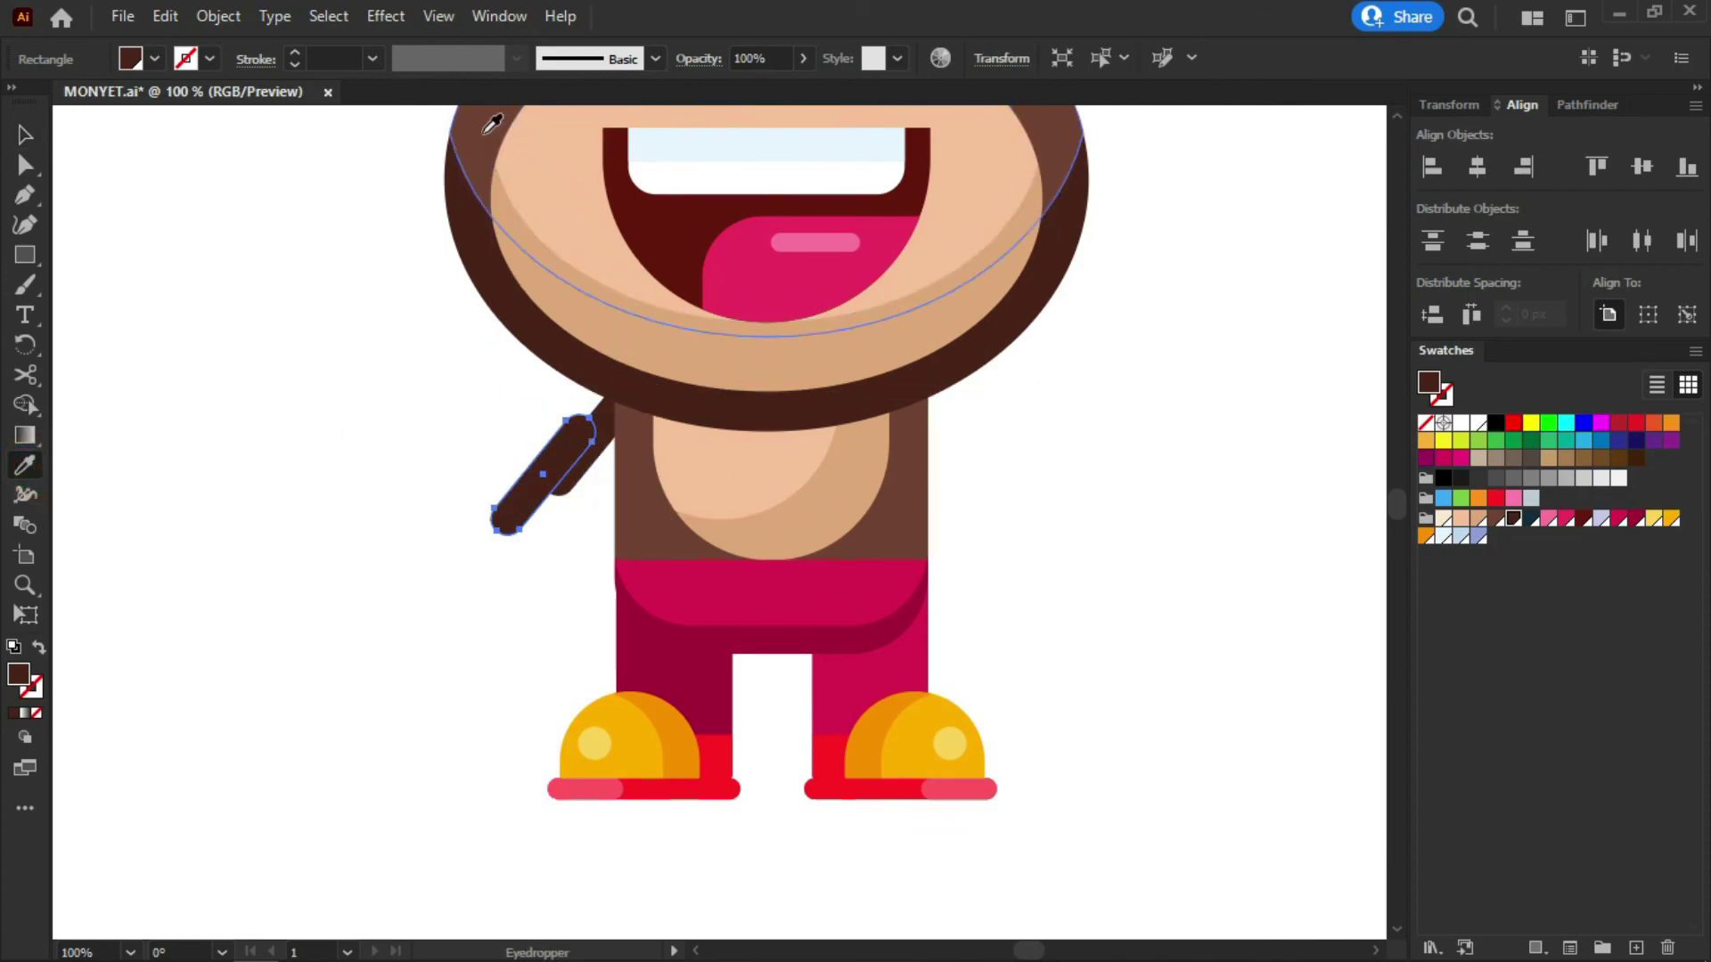
{"action": "left_click", "coordinate": [477, 118]}
{"action": "key", "text": "v"}
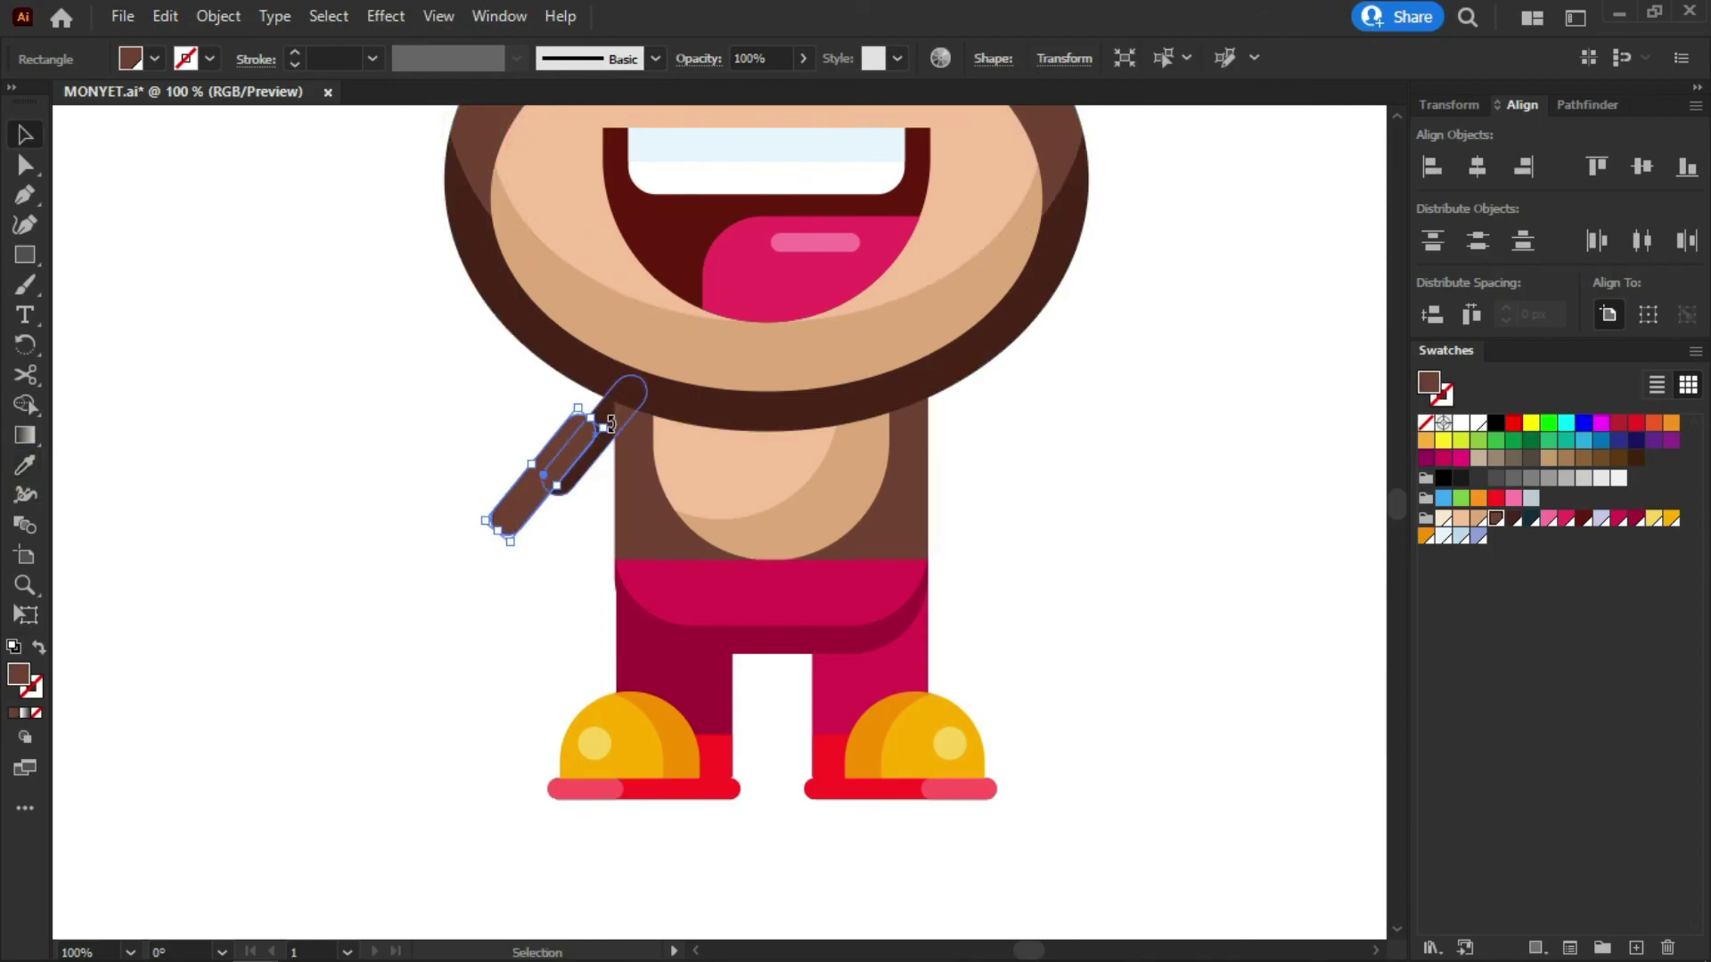
Rotate the lighter brown bar to slope up and outward and join it to the upper arm at the elbow
{"action": "left_click_drag", "start_coordinate": [612, 423], "coordinate": [549, 472]}
{"action": "left_click", "coordinate": [531, 534]}
{"action": "left_click", "coordinate": [486, 540]}
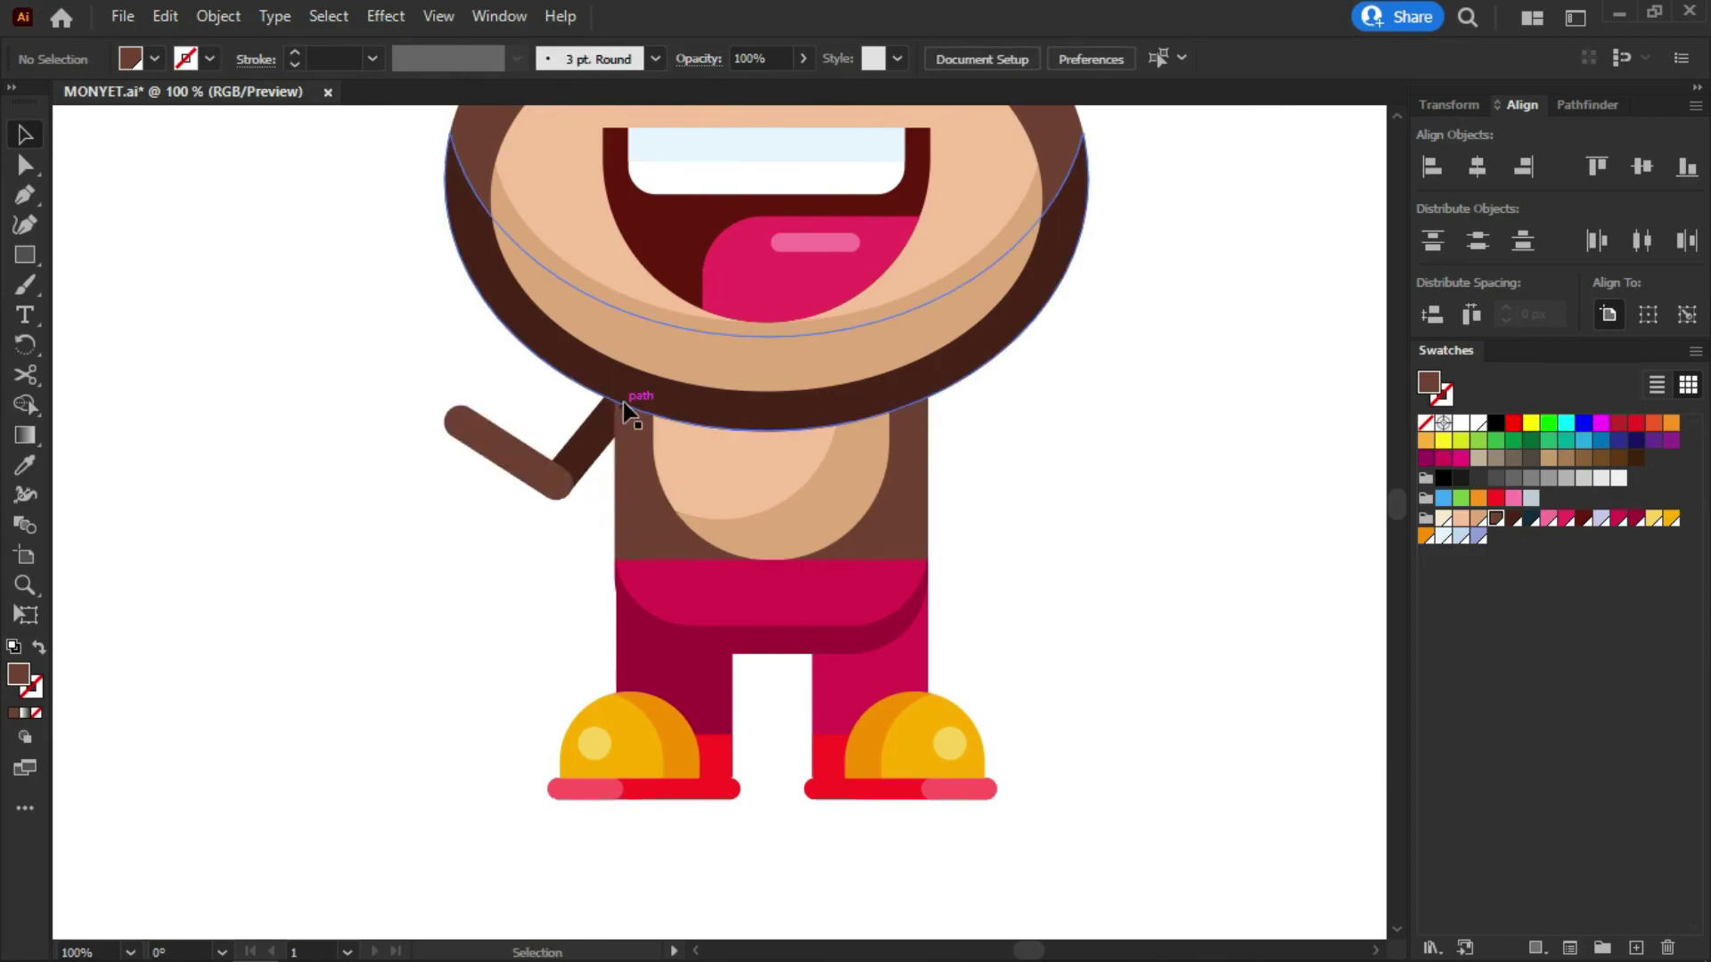
Draw a light skin-coloured circle about 215 px wide as the hand and position it over the end of the forearm
{"action": "scroll", "coordinate": [452, 323], "scroll_direction": "up", "scroll_amount": 2}
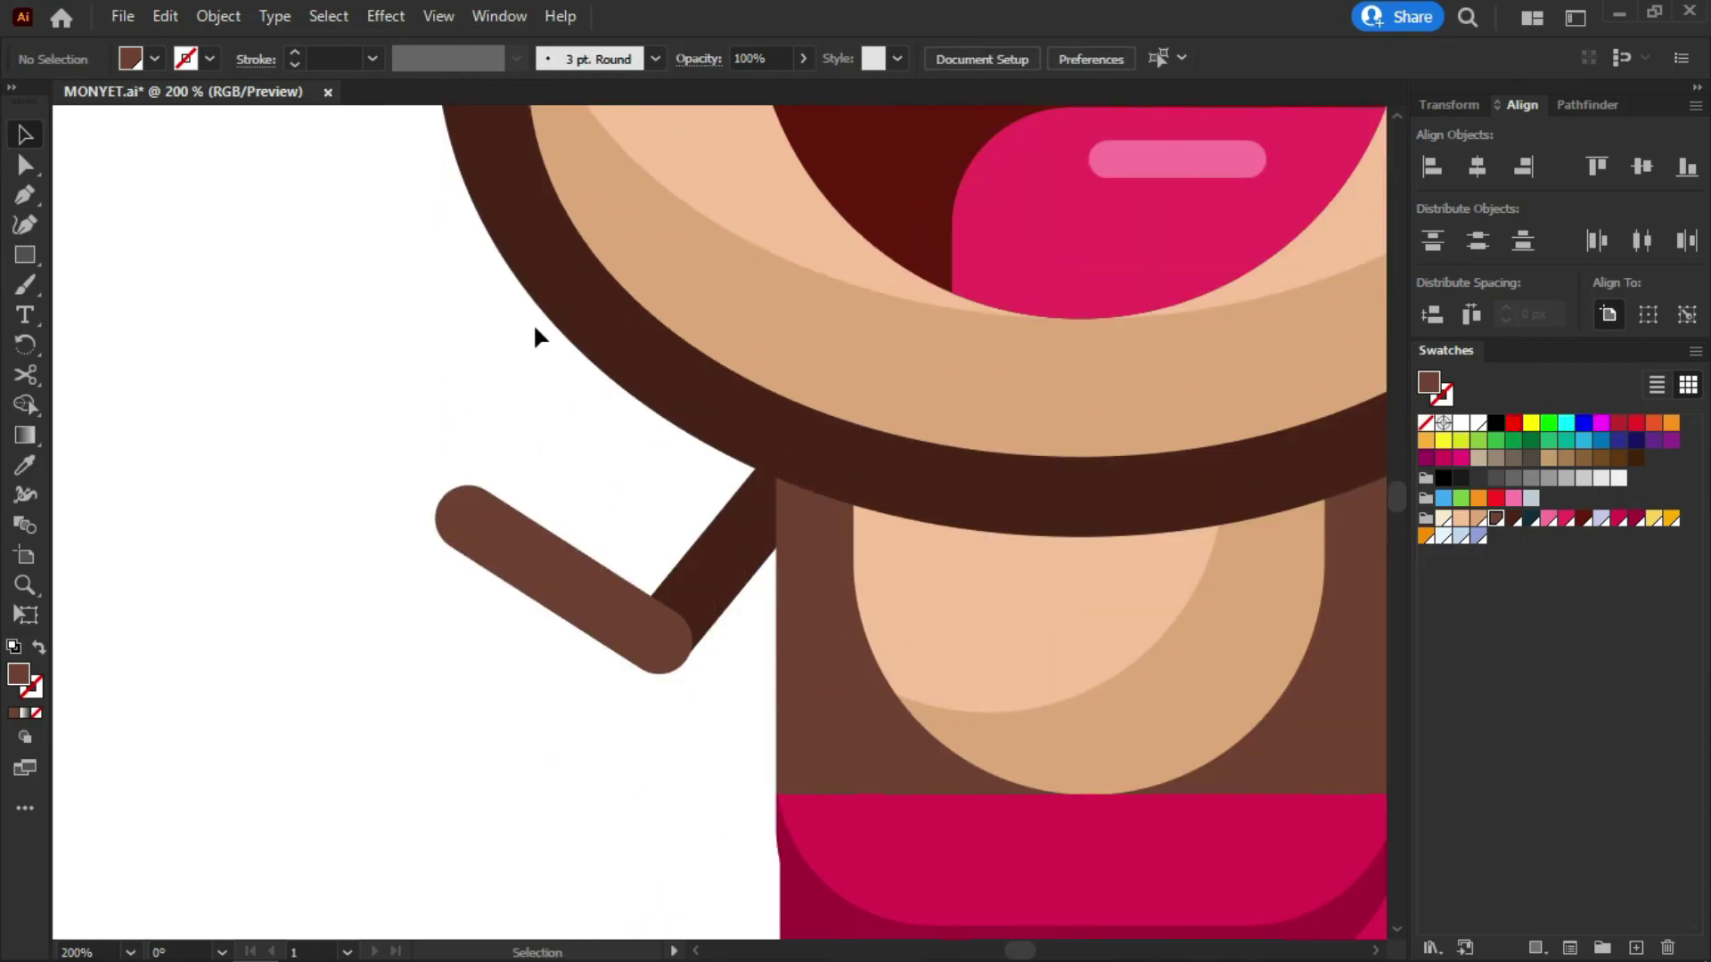
{"action": "scroll", "coordinate": [534, 332], "scroll_direction": "down", "scroll_amount": 1}
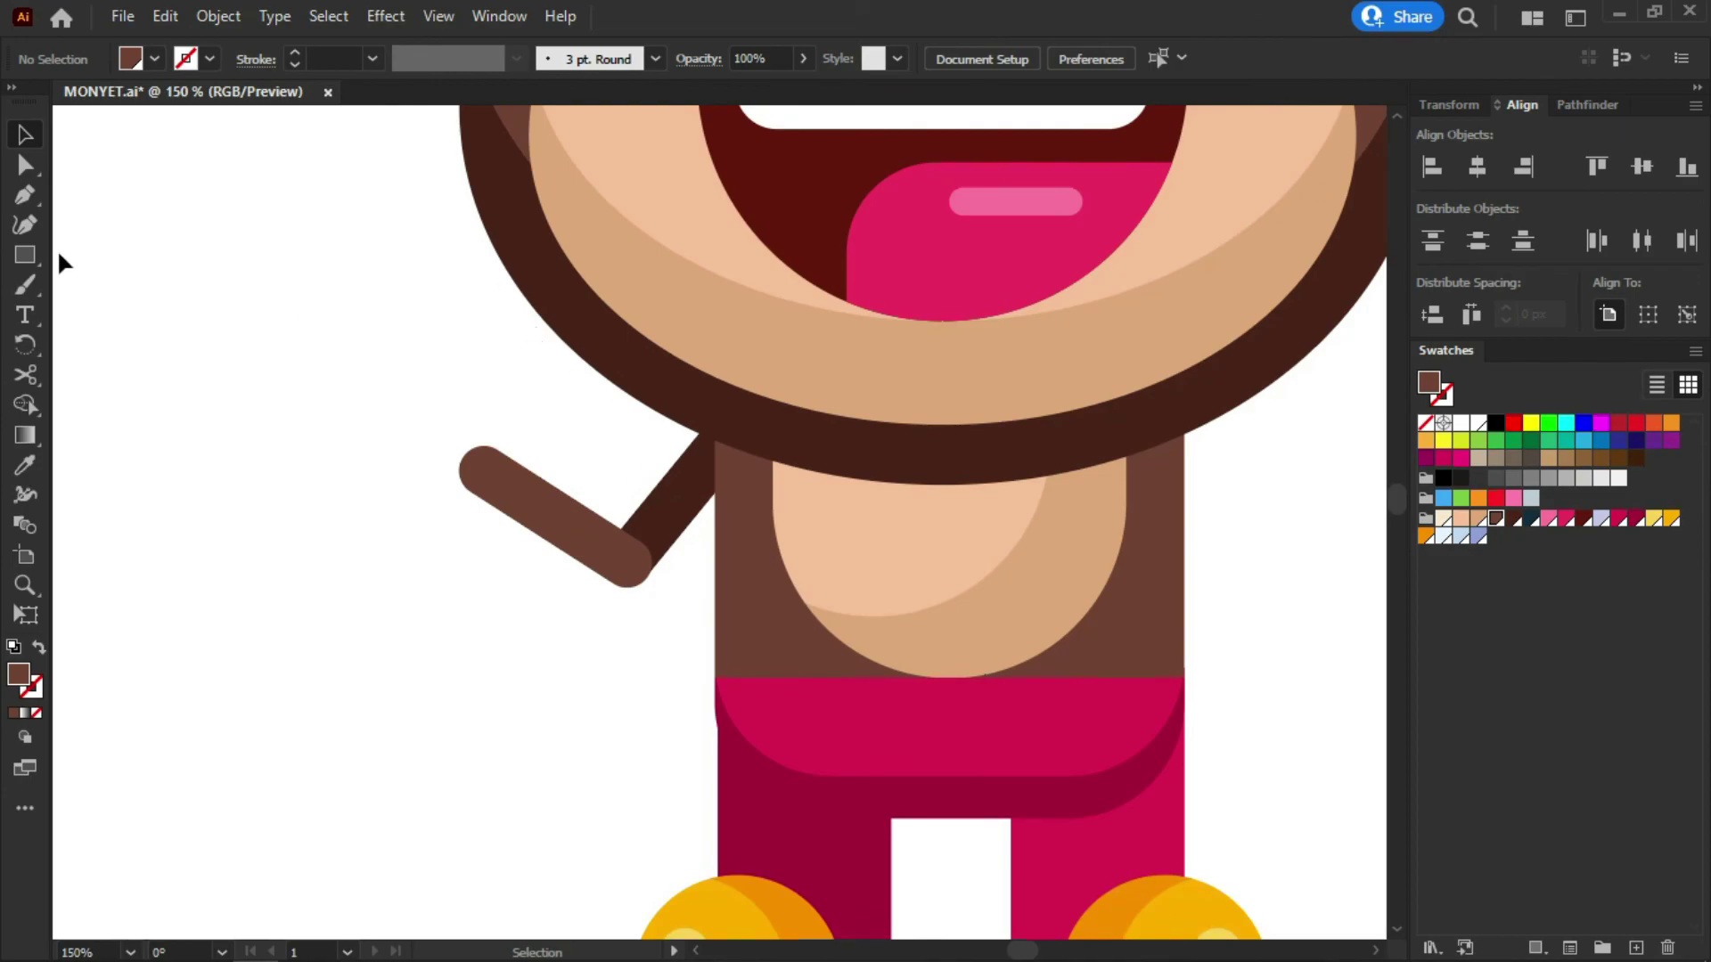
{"action": "left_click", "coordinate": [1462, 518]}
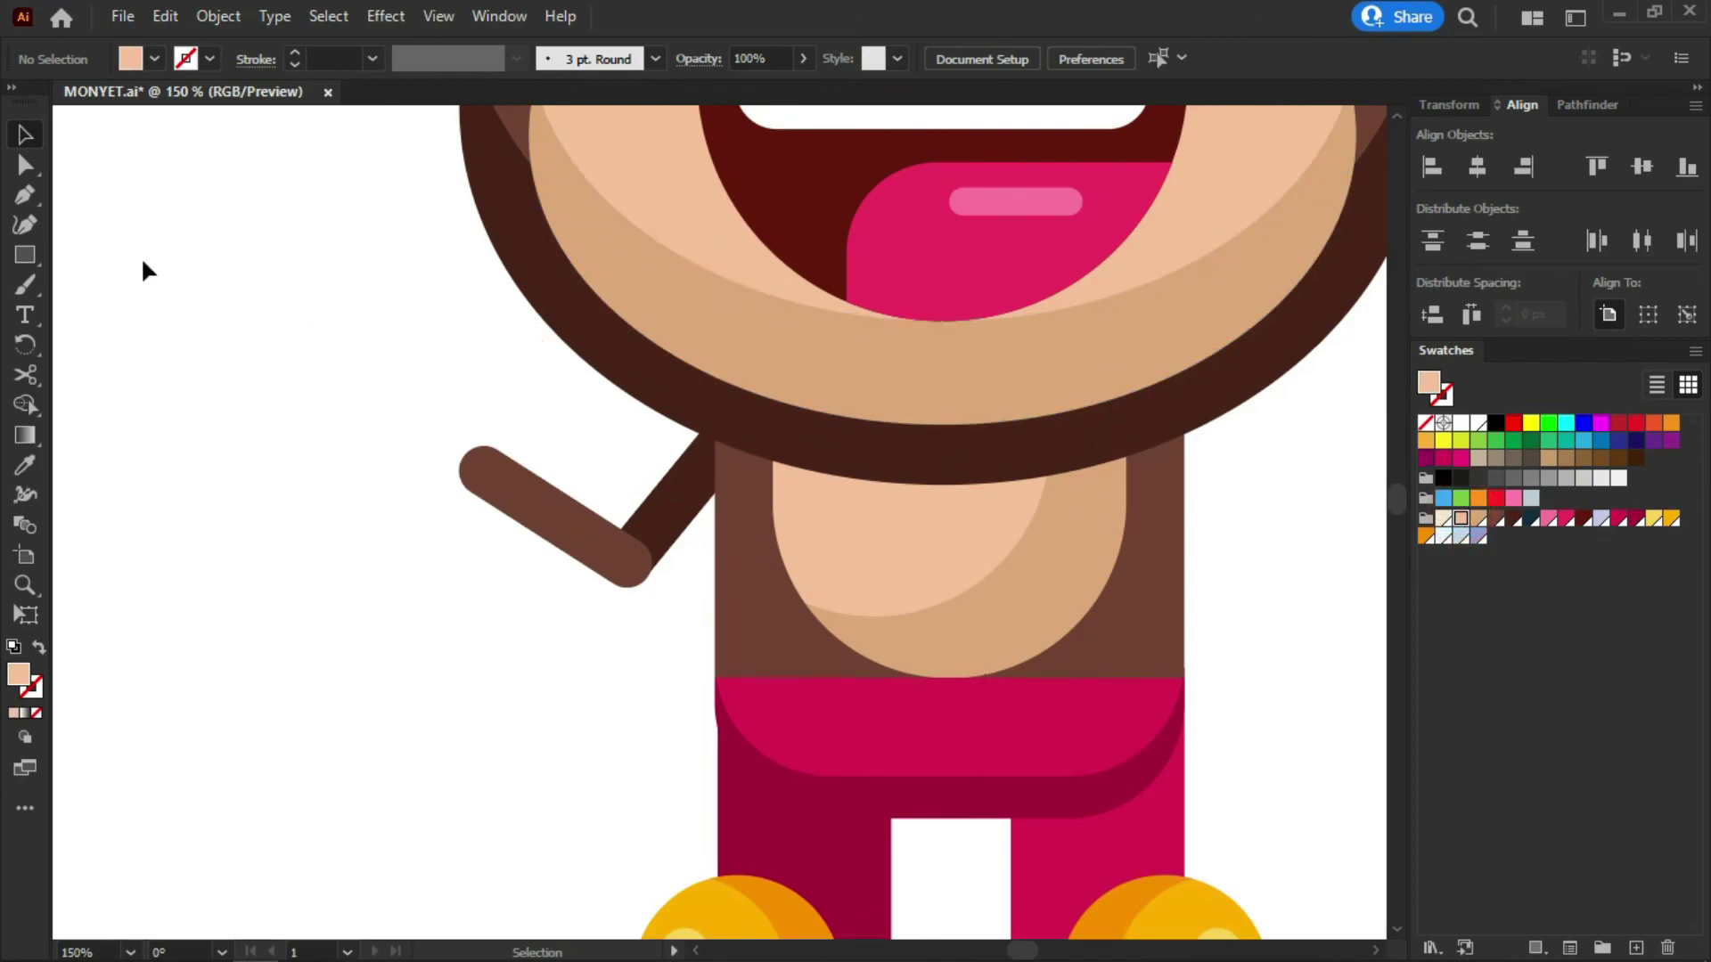
{"action": "left_click_drag", "start_coordinate": [29, 255], "coordinate": [135, 286]}
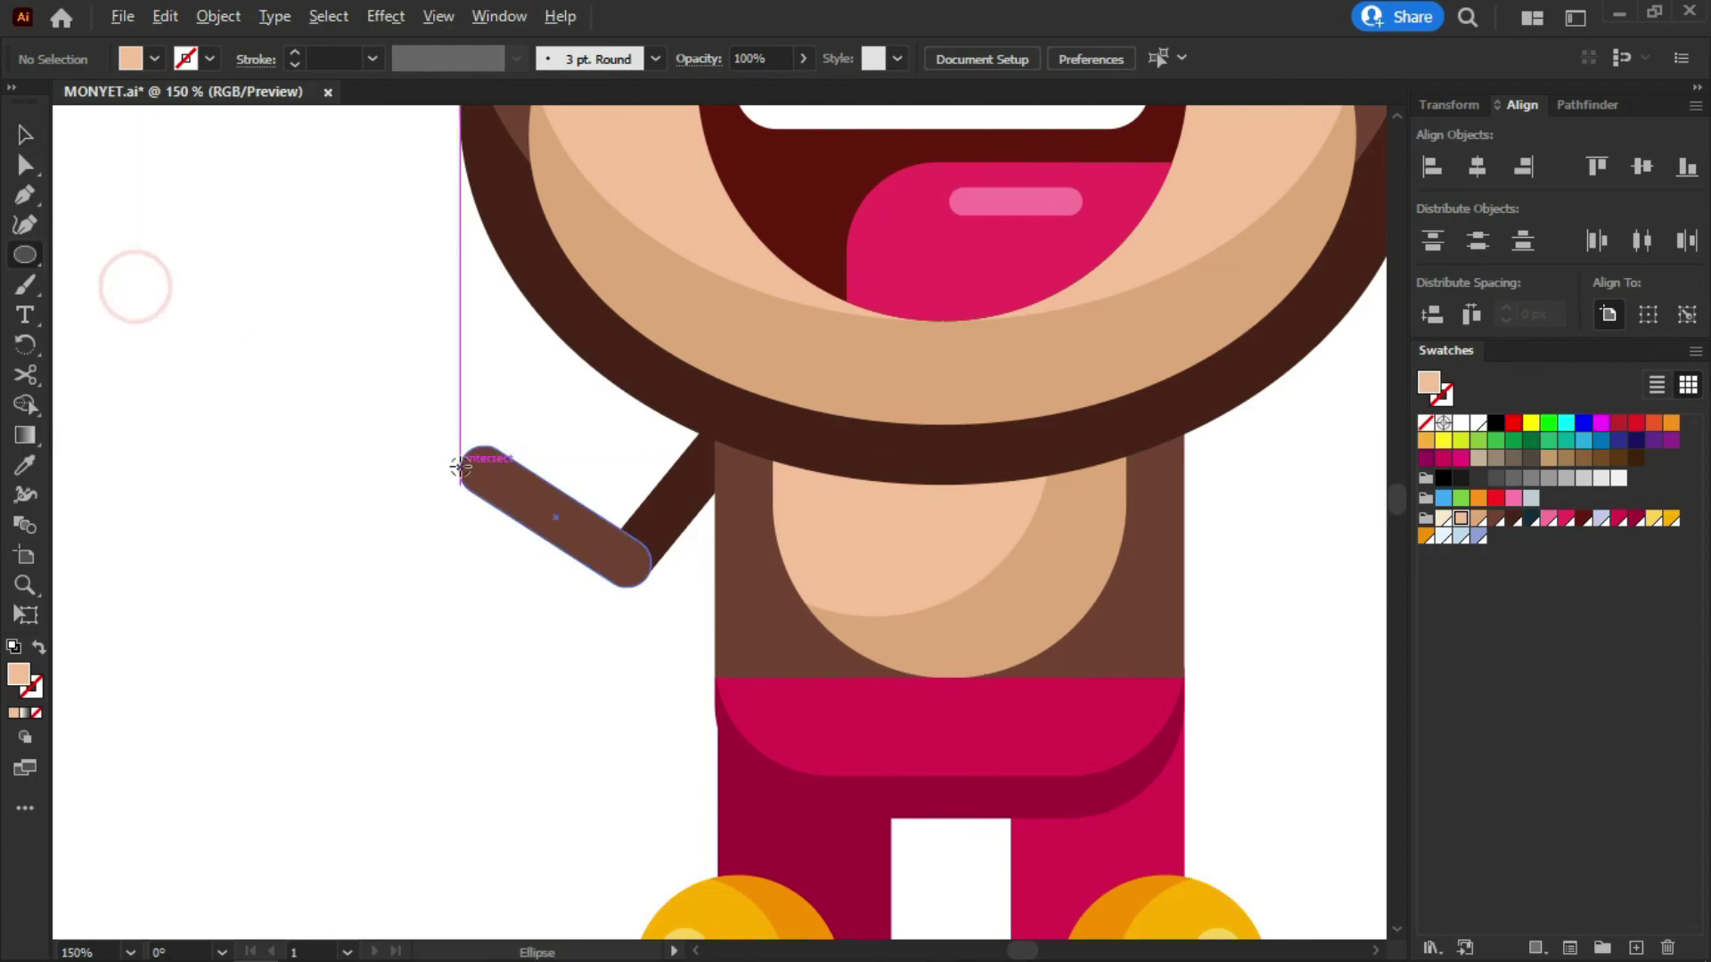
{"action": "left_click_drag", "start_coordinate": [448, 467], "coordinate": [540, 406]}
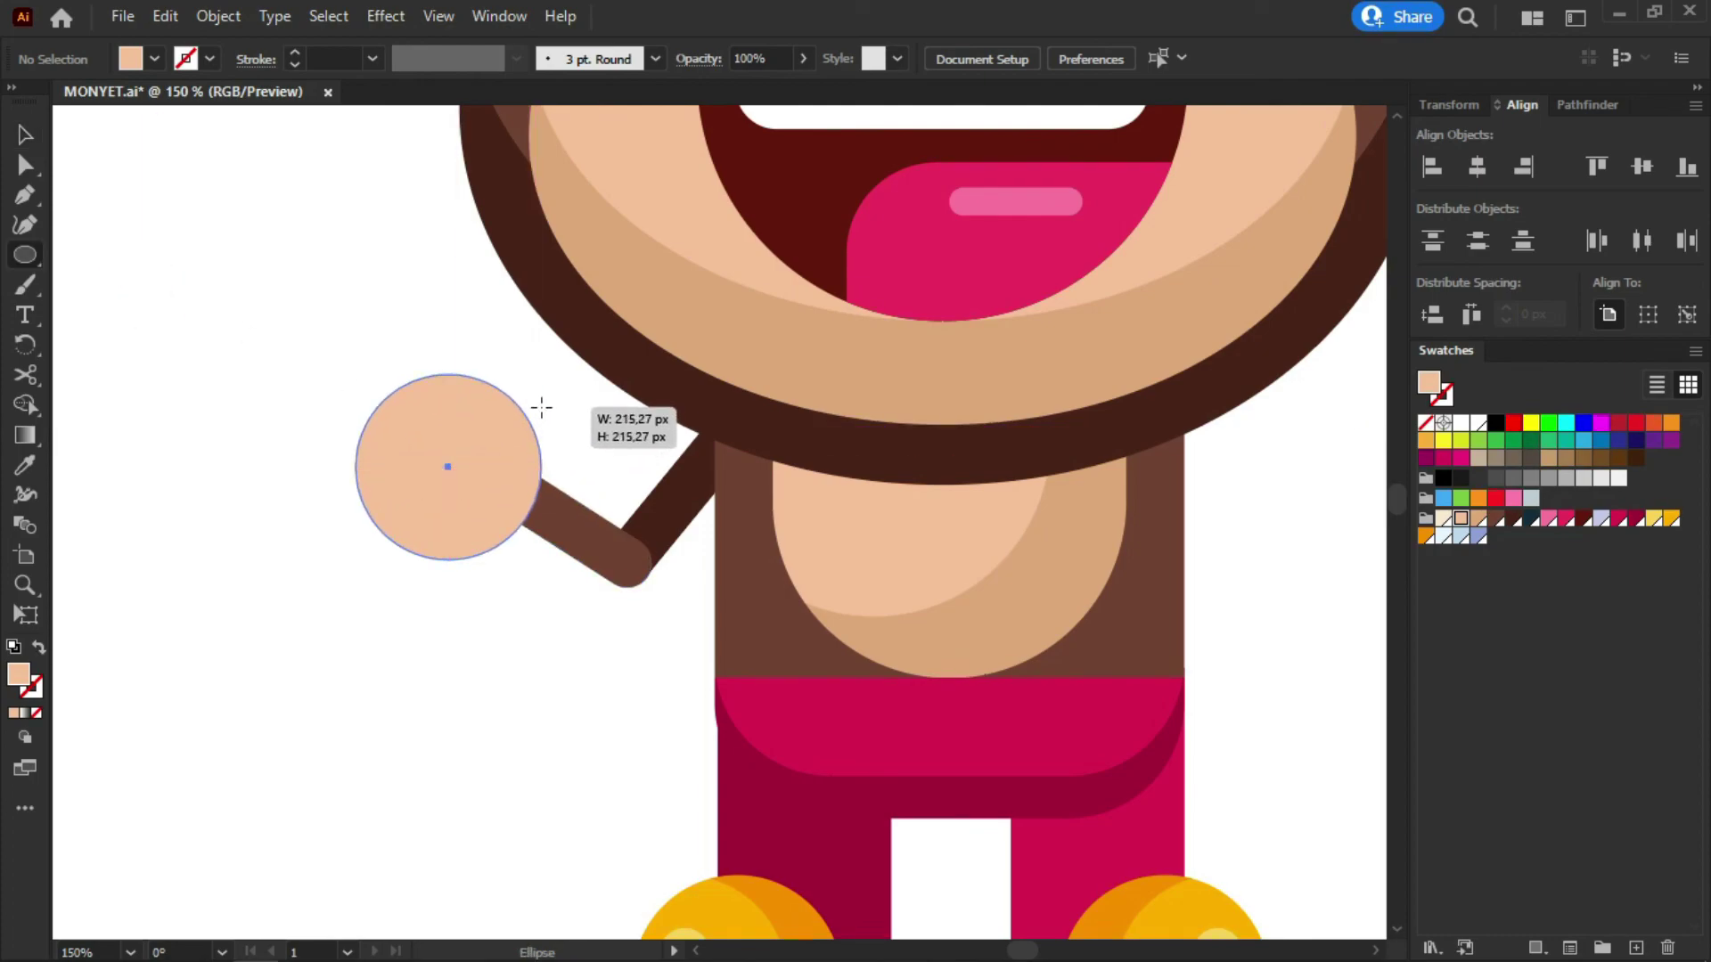
{"action": "key", "text": "v"}
{"action": "left_click", "coordinate": [362, 557]}
{"action": "left_click_drag", "start_coordinate": [420, 451], "coordinate": [441, 436]}
{"action": "left_click", "coordinate": [232, 398]}
Duplicate the hand circle offset up and outward, and split off the uncovered crescent with the Shape Builder
{"action": "key", "text": "ctrl+0"}
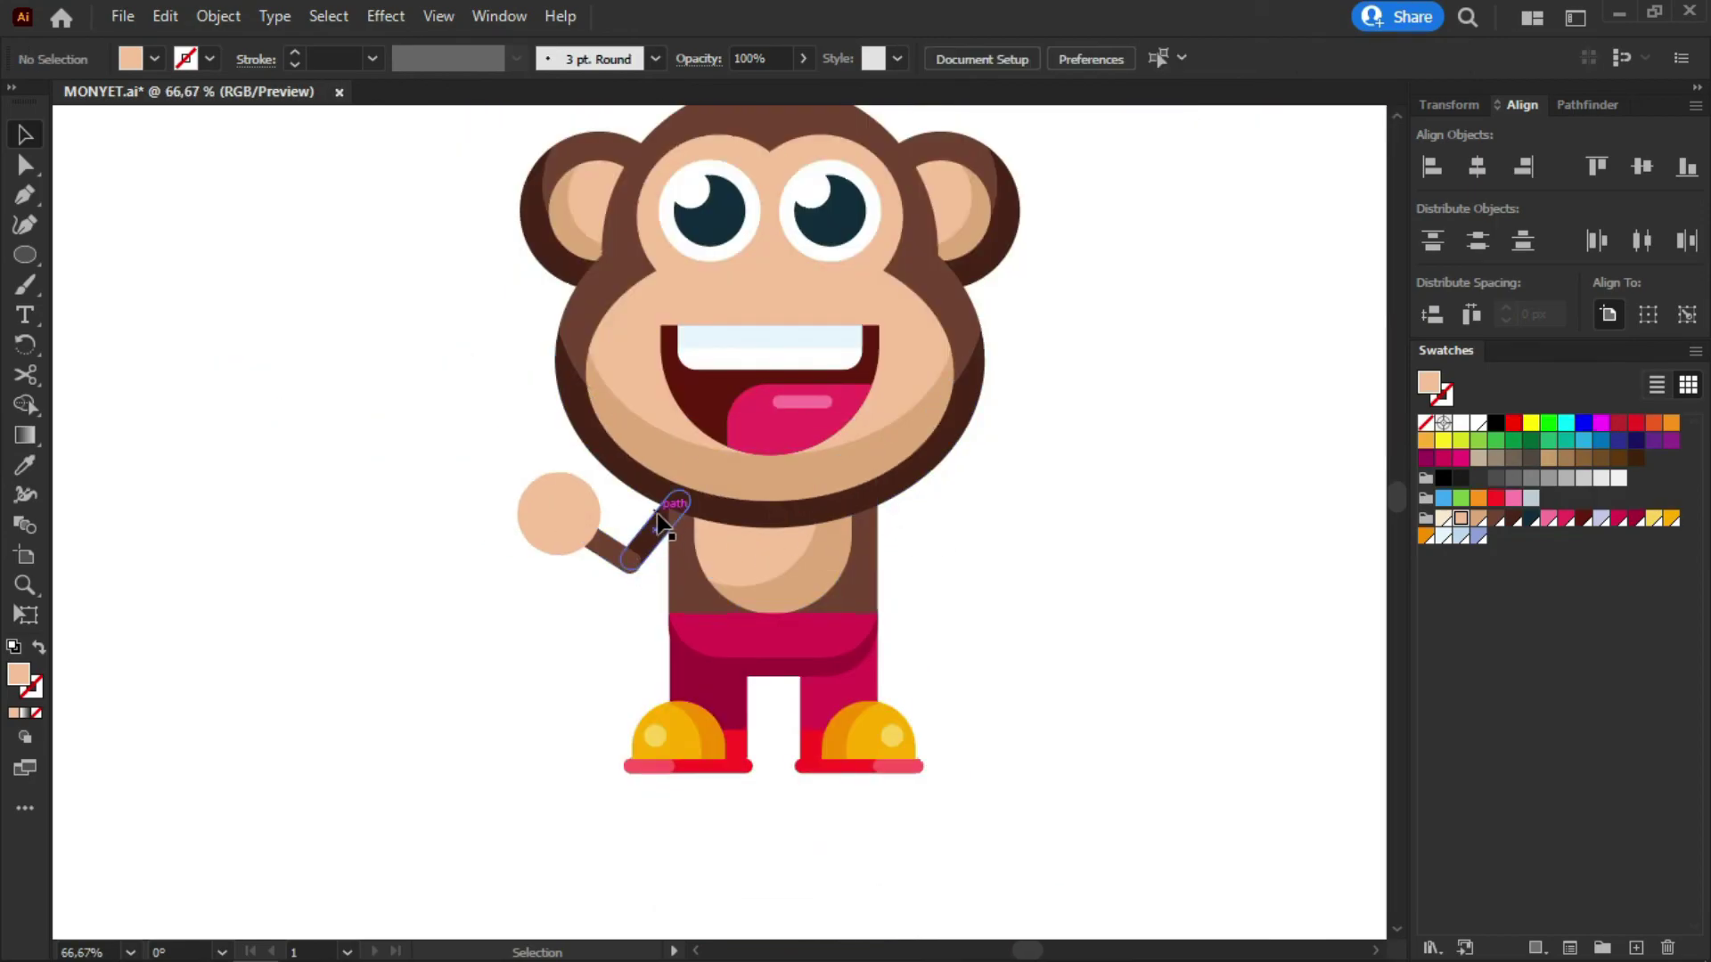
{"action": "key", "text": "ctrl+1"}
{"action": "scroll", "coordinate": [632, 533], "scroll_direction": "up", "scroll_amount": 1}
{"action": "scroll", "coordinate": [775, 524], "scroll_direction": "down", "scroll_amount": 3}
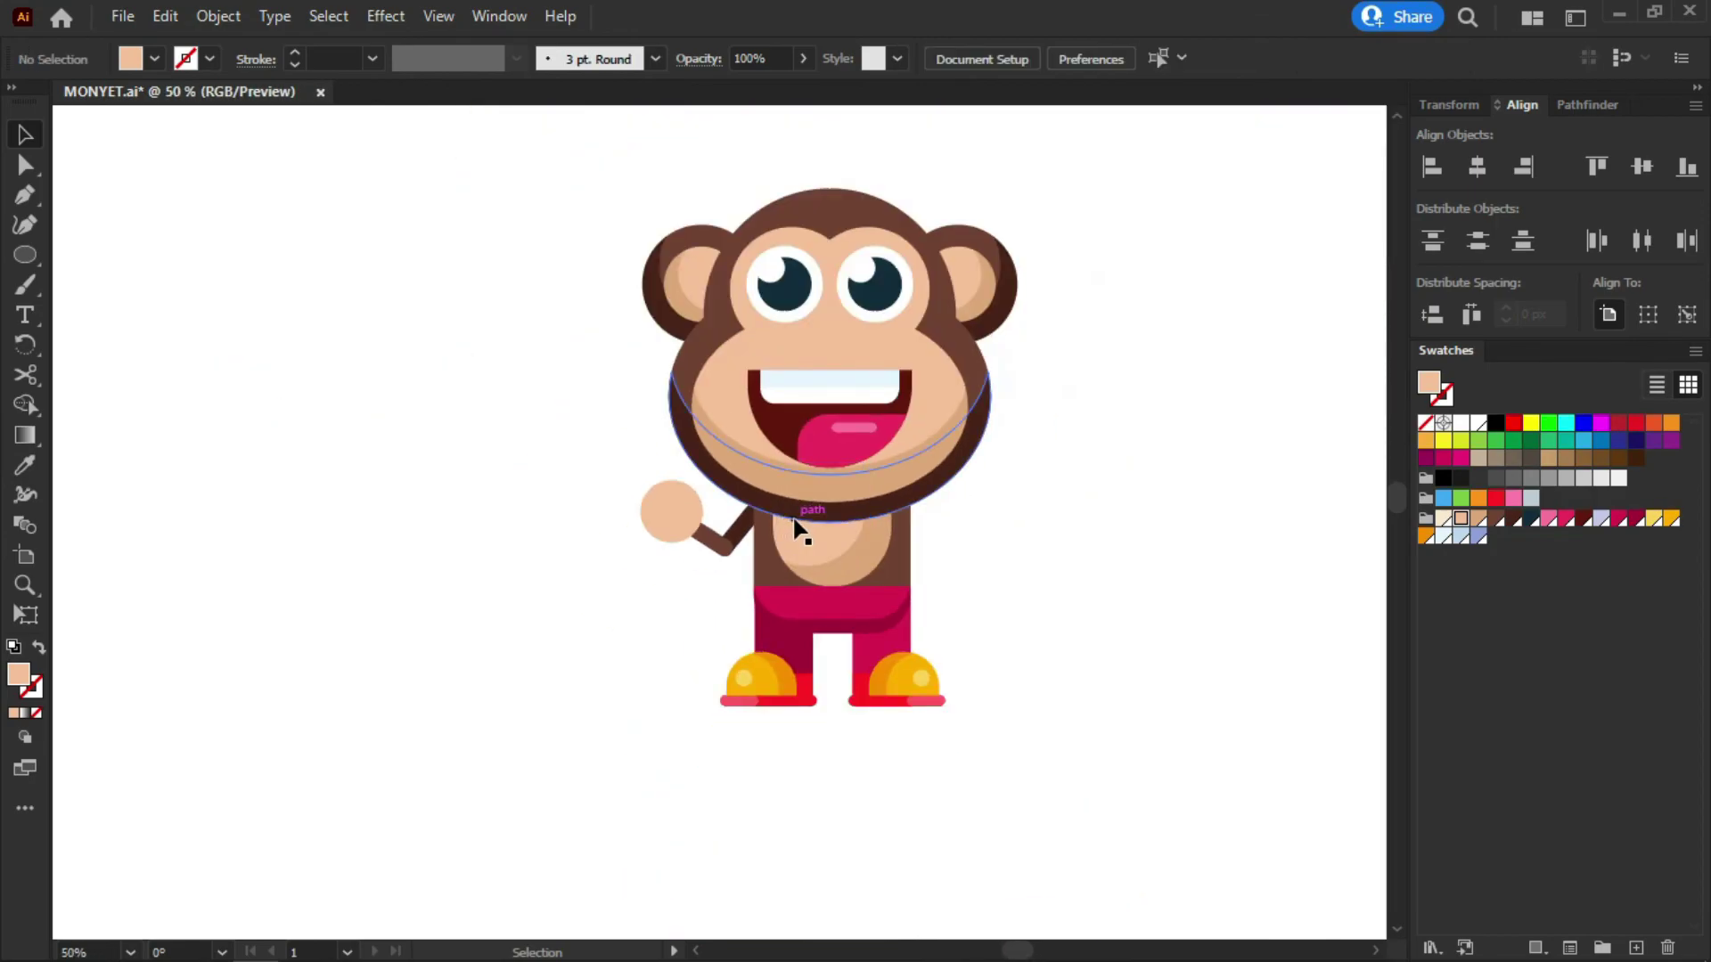
{"action": "scroll", "coordinate": [727, 528], "scroll_direction": "up", "scroll_amount": 4}
{"action": "left_click_drag", "start_coordinate": [543, 548], "coordinate": [492, 524]}
{"action": "left_click", "coordinate": [25, 403]}
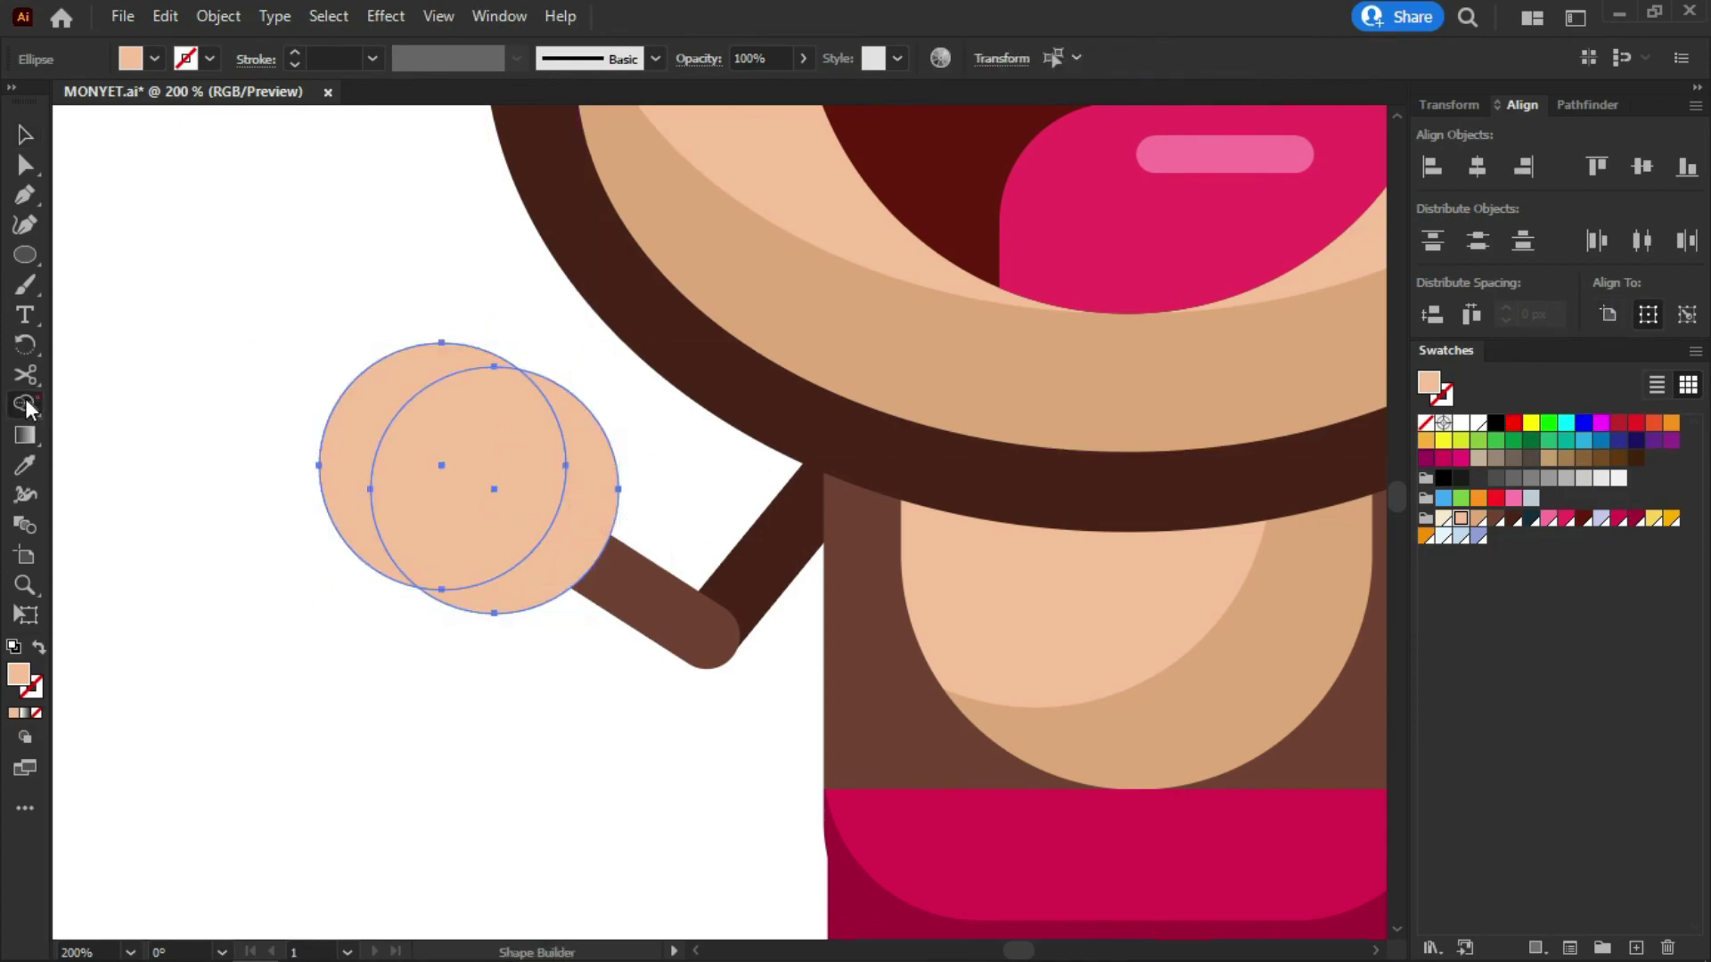
{"action": "left_click", "coordinate": [577, 505]}
Delete the leftover part of the duplicate circle and fill the hand's crescent with the darker tan swatch
{"action": "key", "text": "v"}
{"action": "left_click", "coordinate": [329, 264]}
{"action": "left_click", "coordinate": [409, 371]}
{"action": "key", "text": "Delete"}
{"action": "left_click", "coordinate": [597, 492]}
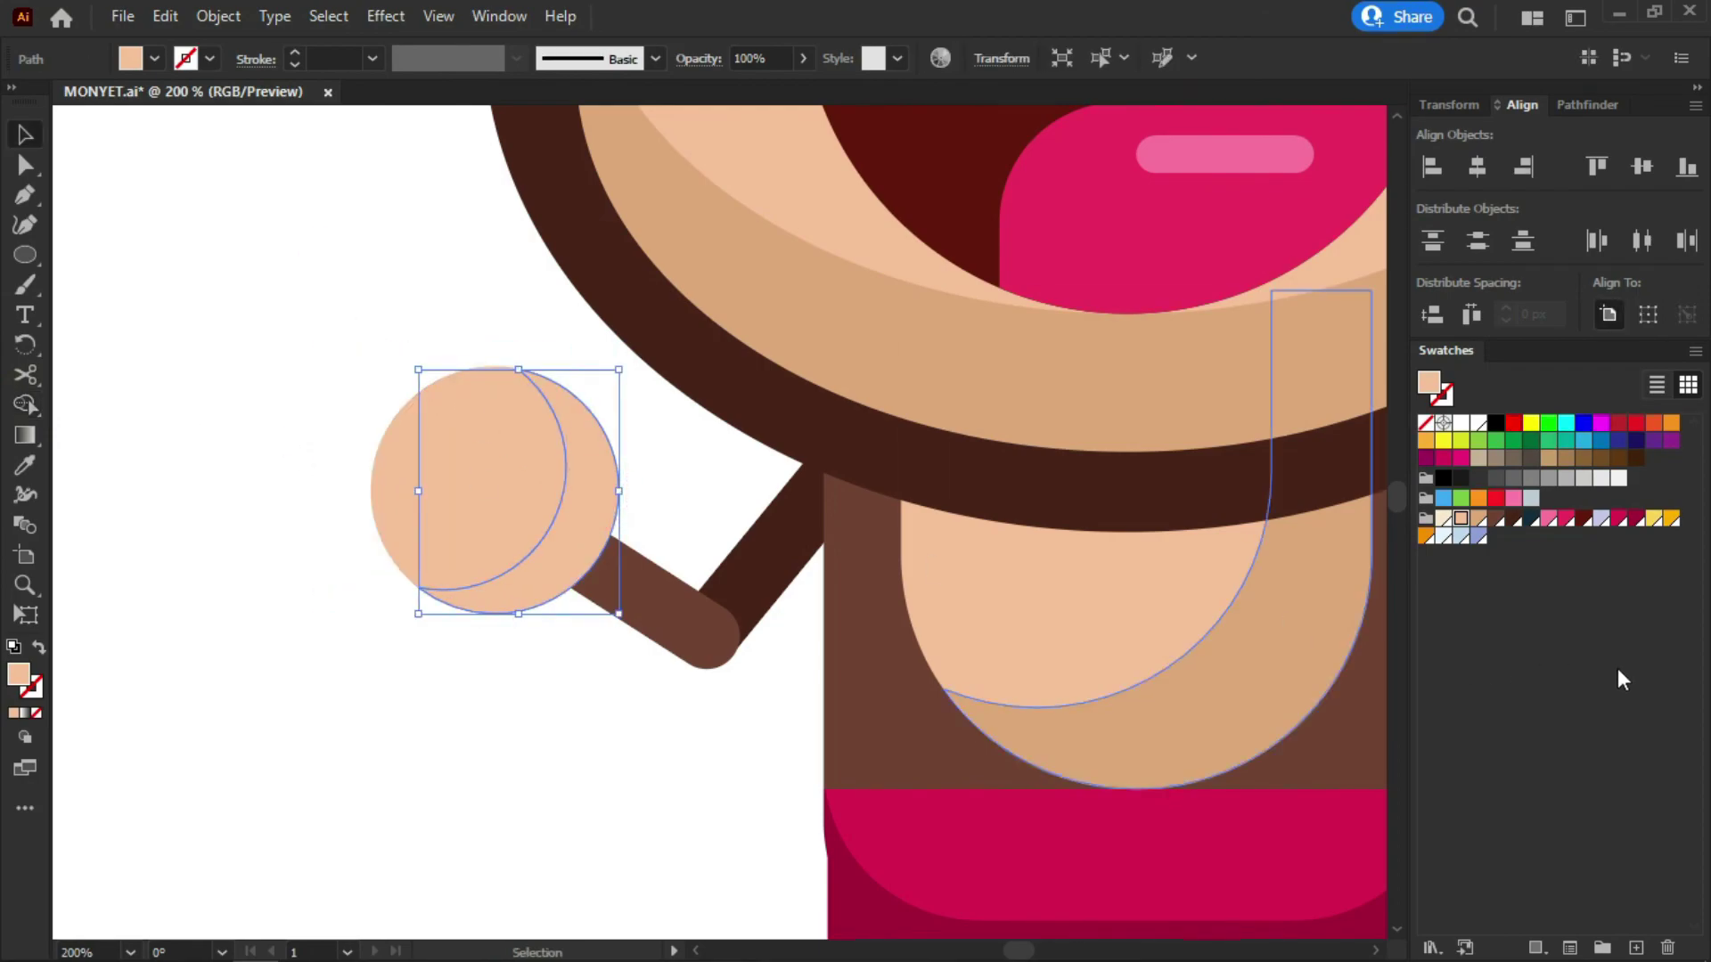
{"action": "left_click", "coordinate": [1479, 521]}
{"action": "left_click", "coordinate": [306, 278]}
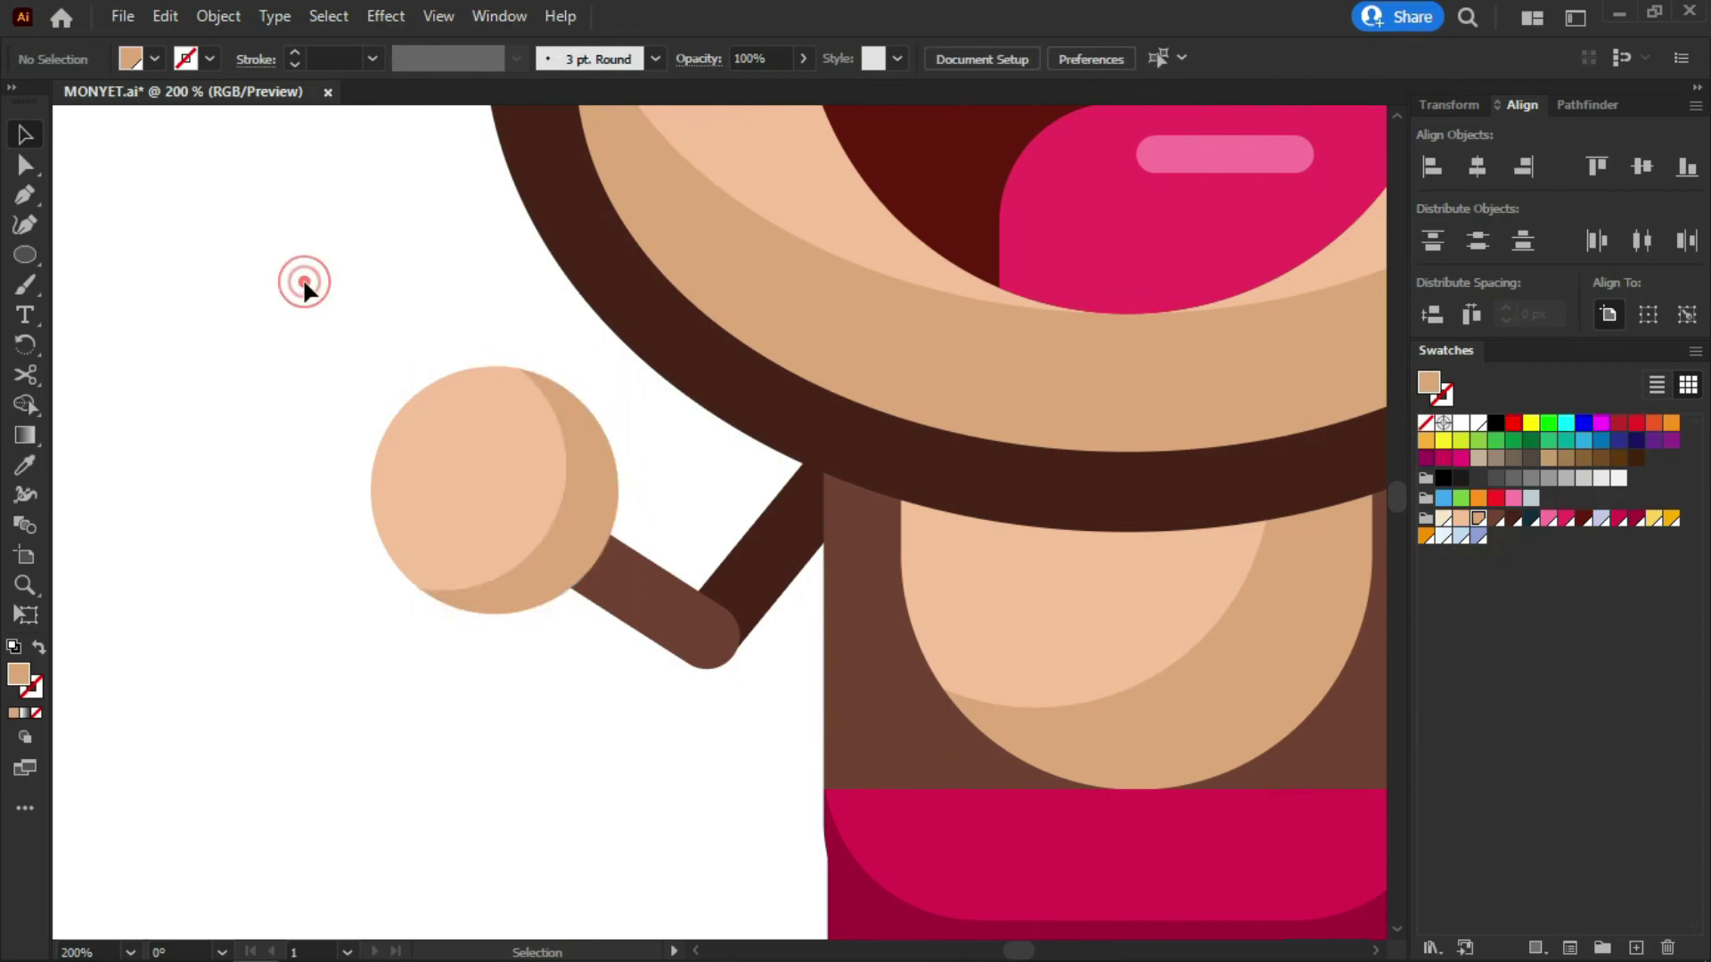
Draw a small highlight circle about 57 px wide on the hand's lit side and fill it with the cream swatch
{"action": "left_click", "coordinate": [26, 255]}
{"action": "left_click_drag", "start_coordinate": [446, 463], "coordinate": [479, 431]}
{"action": "left_click", "coordinate": [1443, 520]}
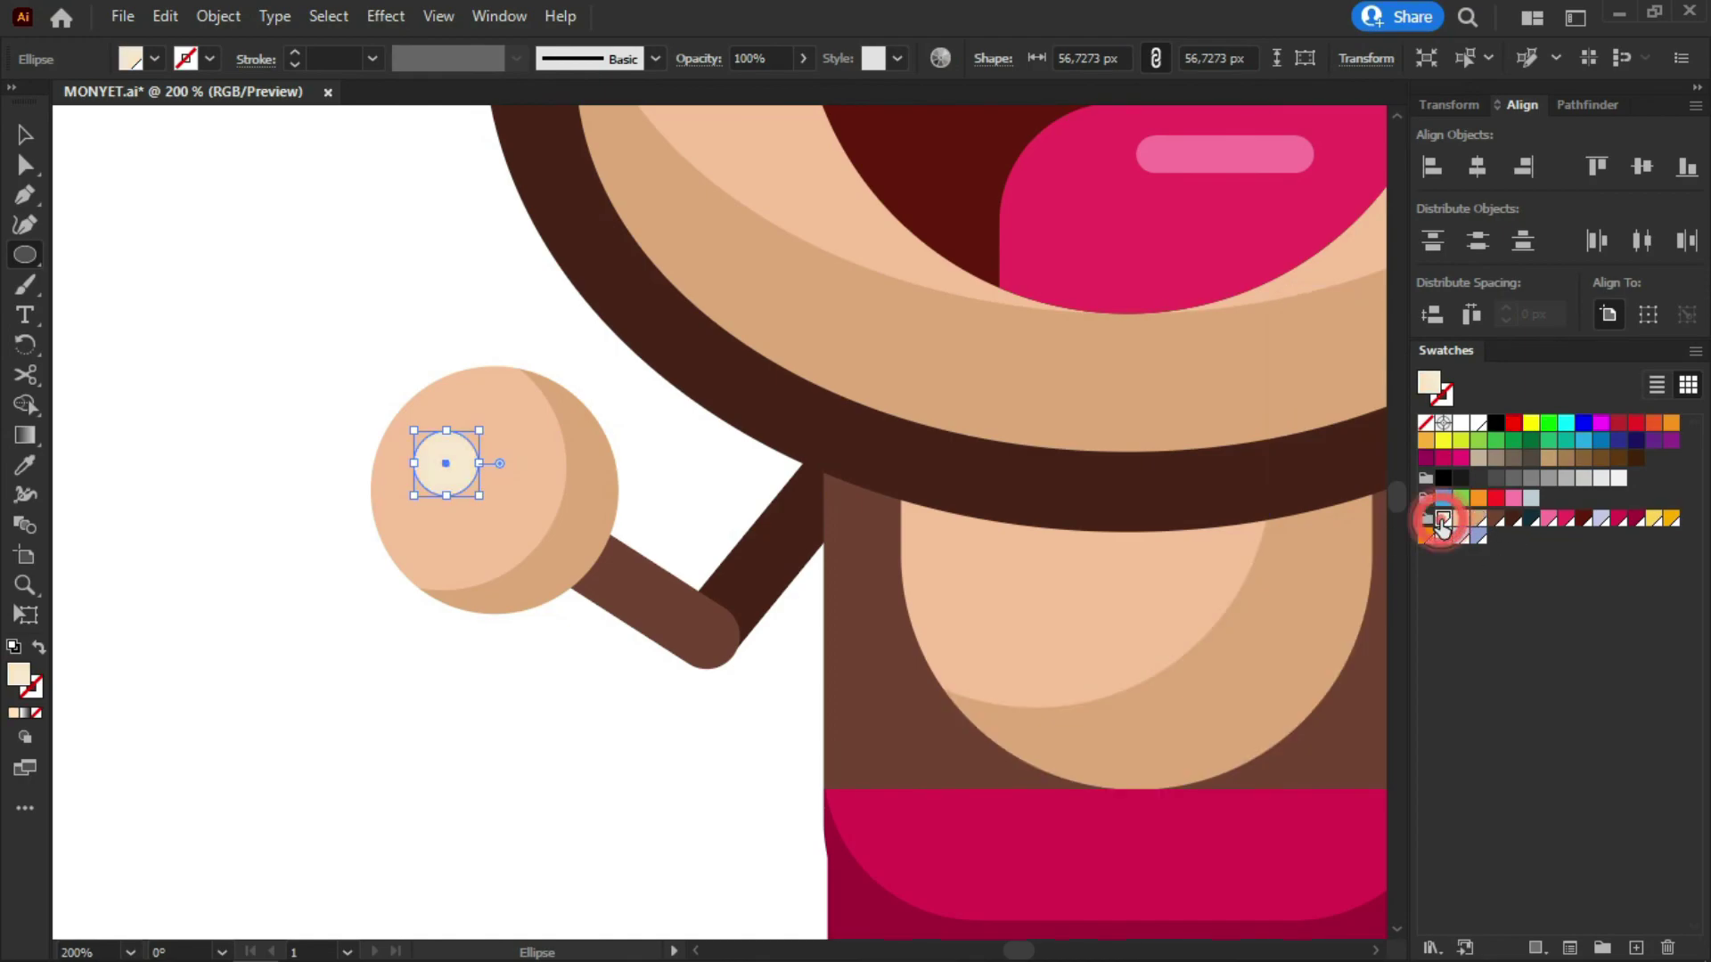
{"action": "key", "text": "v"}
{"action": "left_click", "coordinate": [369, 299]}
Select the highlight, the hand circle and its shaded crescent and group them
{"action": "left_click", "coordinate": [443, 463]}
{"action": "left_click", "coordinate": [486, 399], "text": "shift"}
{"action": "left_click", "coordinate": [584, 461], "text": "shift"}
{"action": "key", "text": "ctrl+g"}
{"action": "left_click", "coordinate": [429, 309]}
{"action": "scroll", "coordinate": [489, 665], "scroll_direction": "down", "scroll_amount": 3}
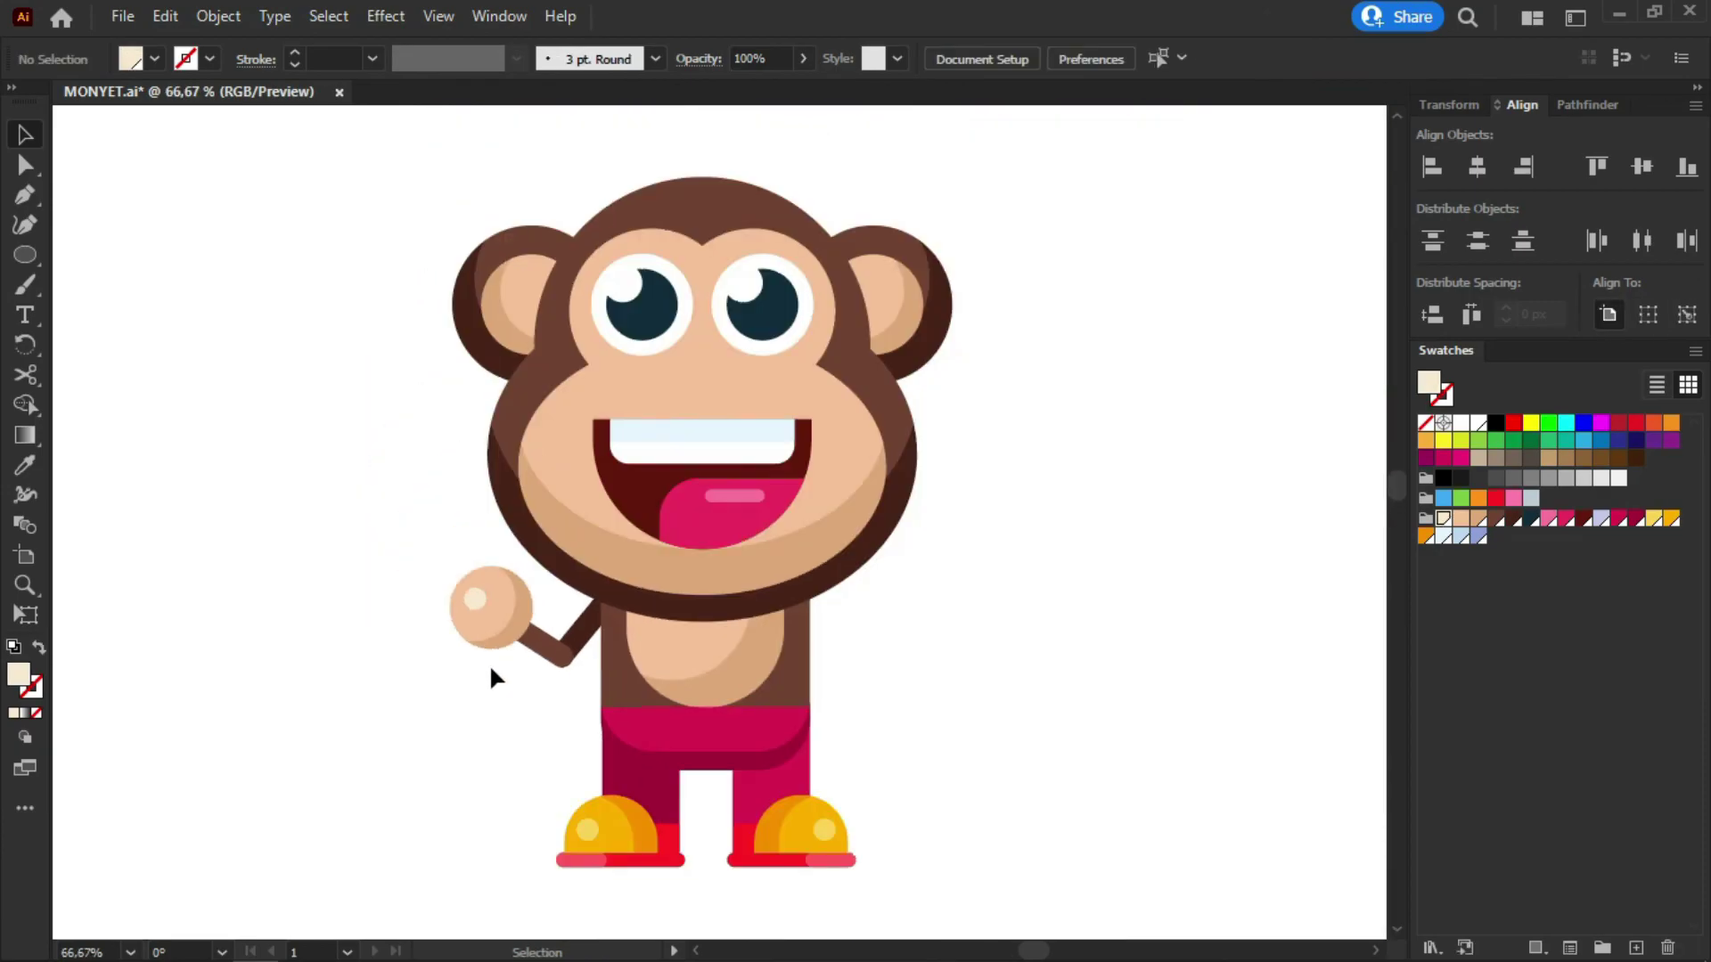
Select the bent arm together with its hand and group them
{"action": "scroll", "coordinate": [555, 665], "scroll_direction": "up", "scroll_amount": 1}
{"action": "scroll", "coordinate": [670, 533], "scroll_direction": "down", "scroll_amount": 1}
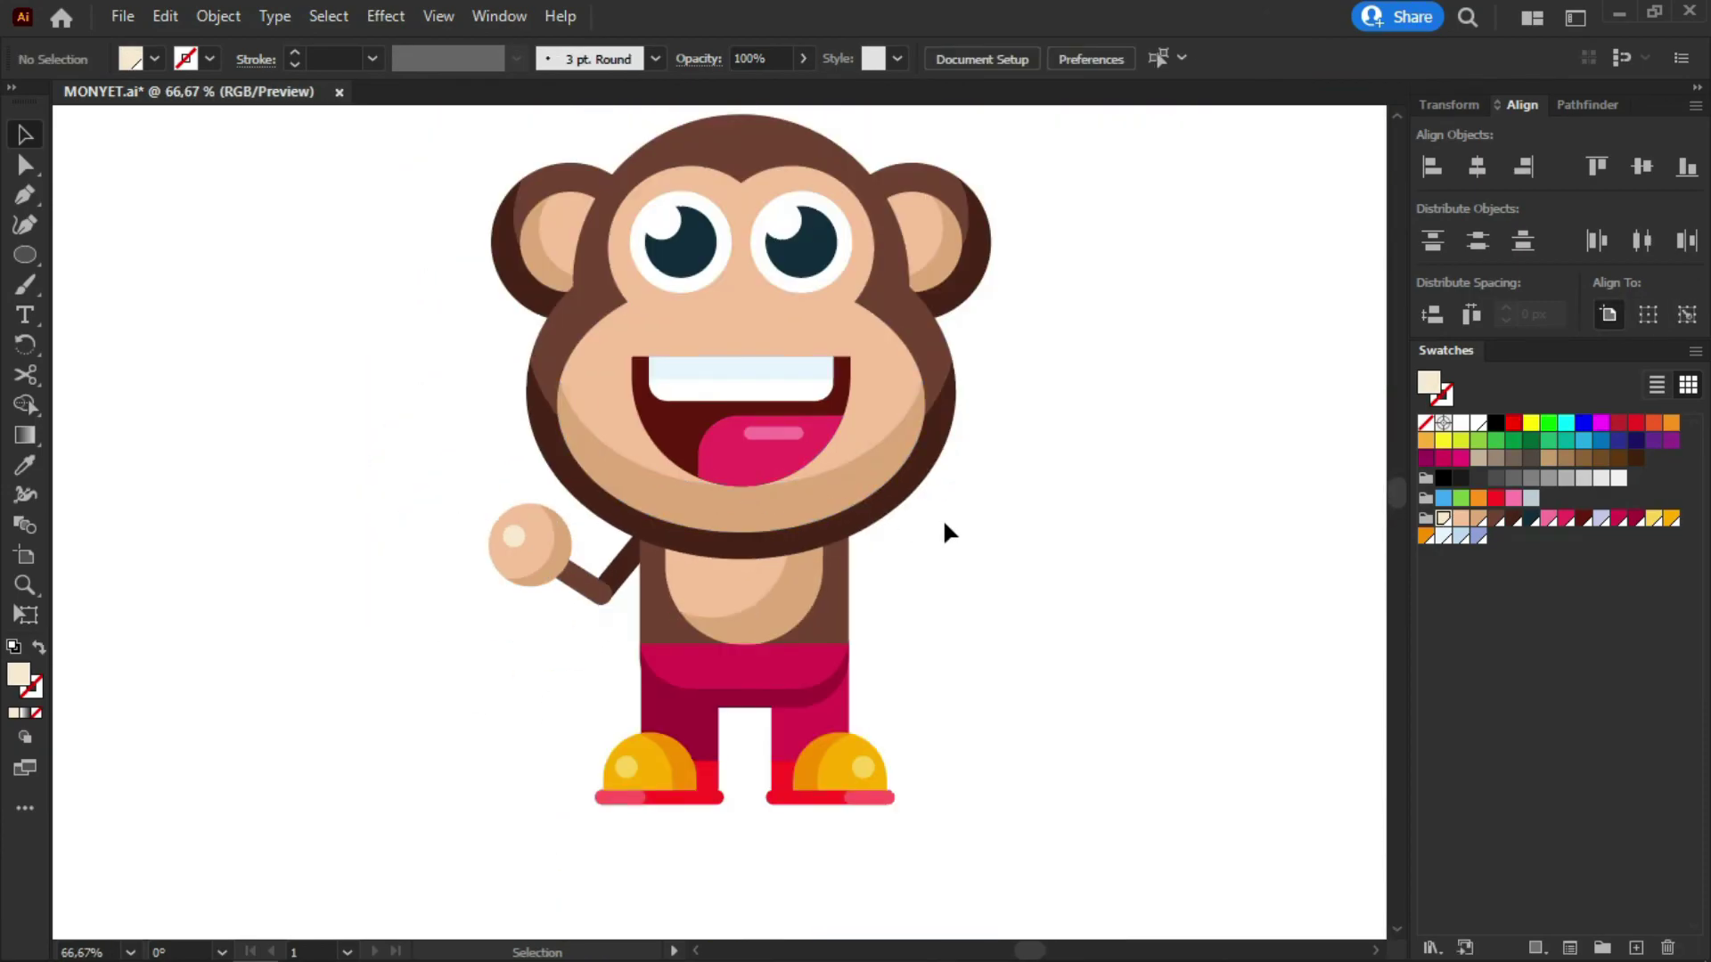
{"action": "scroll", "coordinate": [922, 553], "scroll_direction": "down", "scroll_amount": 2}
{"action": "scroll", "coordinate": [928, 539], "scroll_direction": "up", "scroll_amount": 3}
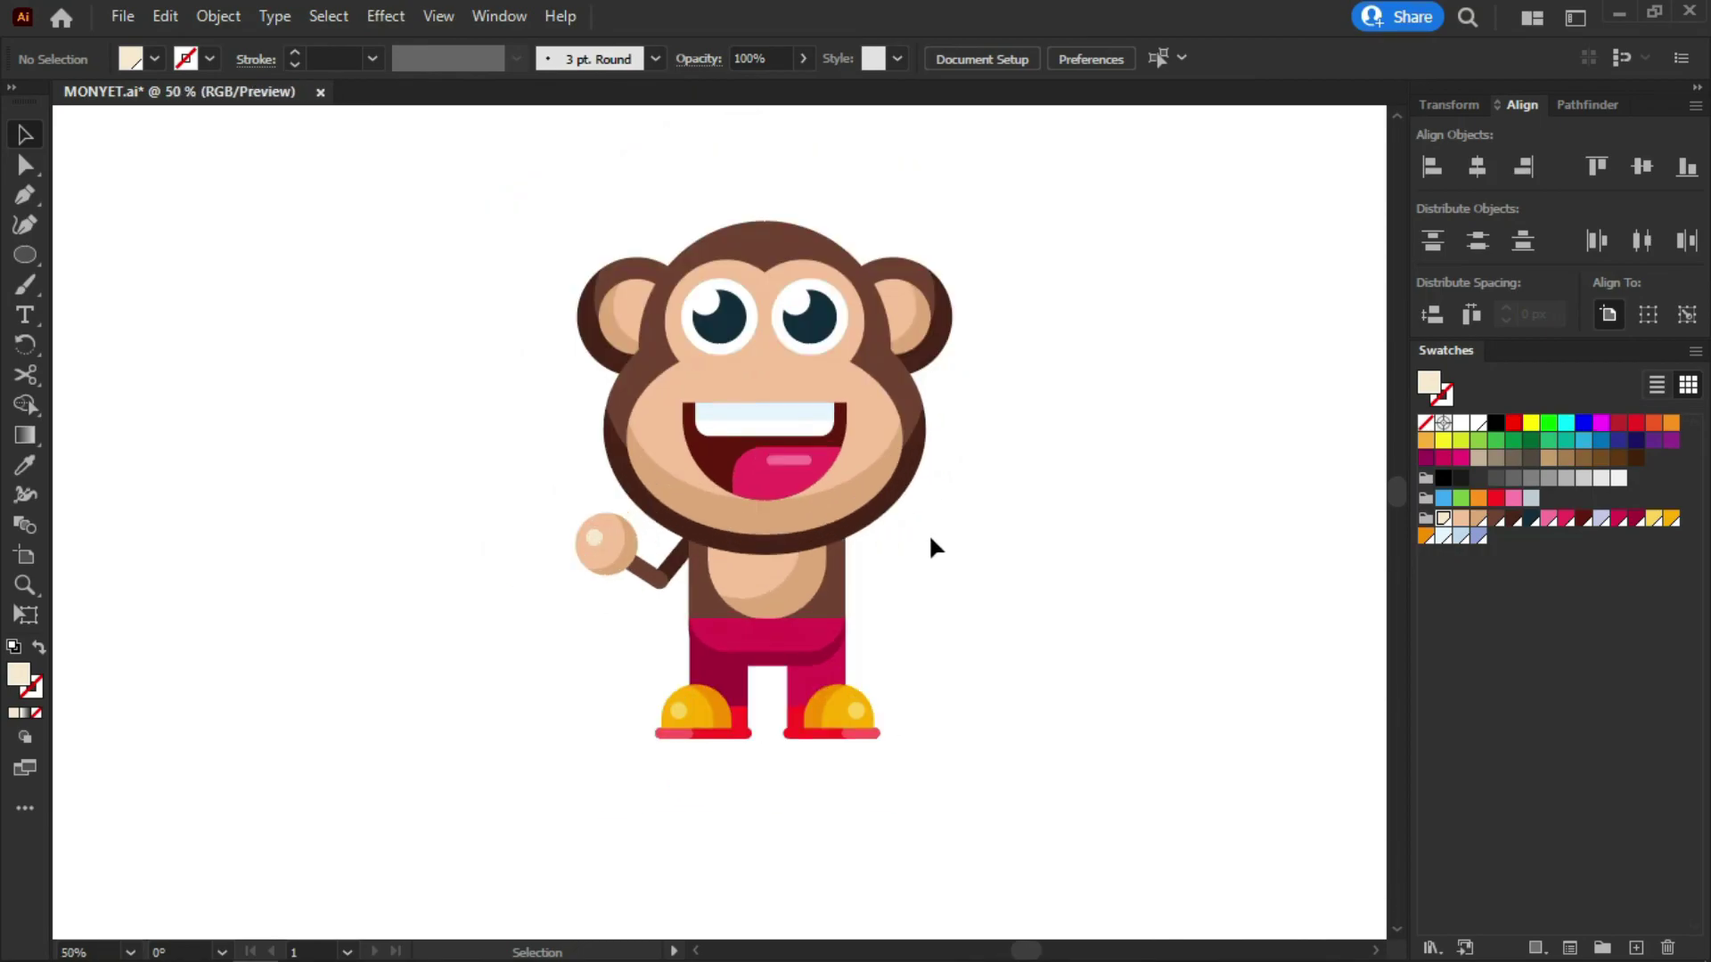
{"action": "left_click_drag", "start_coordinate": [447, 640], "coordinate": [306, 516]}
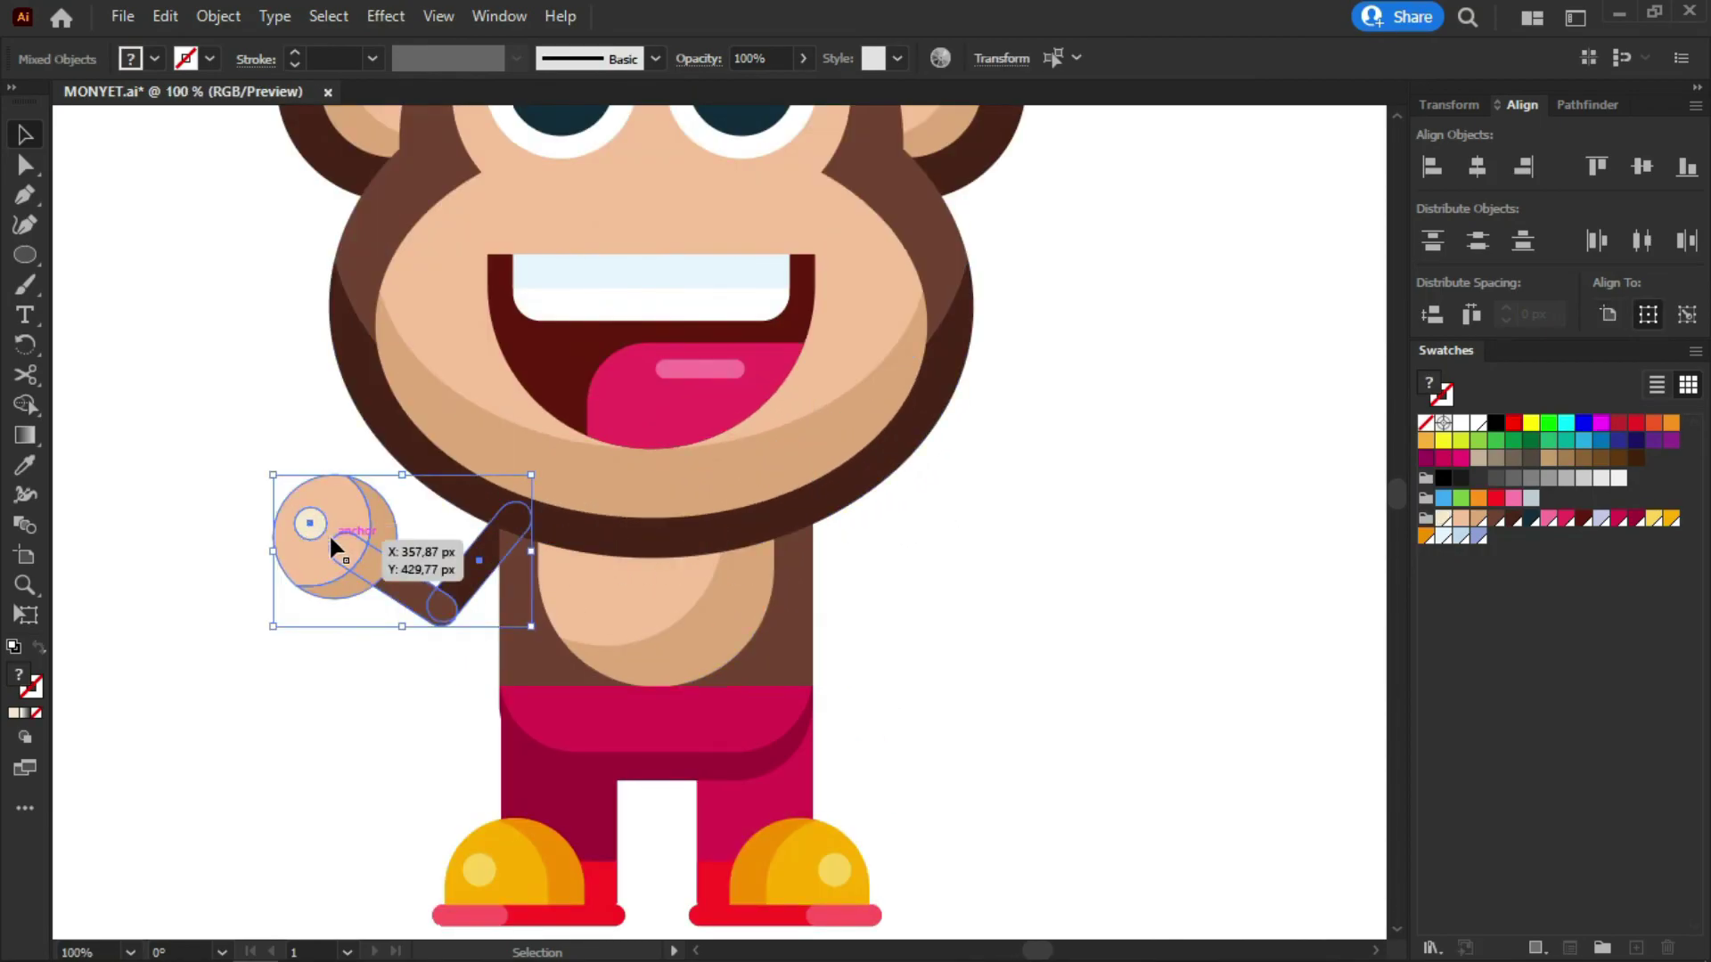
{"action": "right_click", "coordinate": [330, 536]}
{"action": "left_click", "coordinate": [428, 734]}
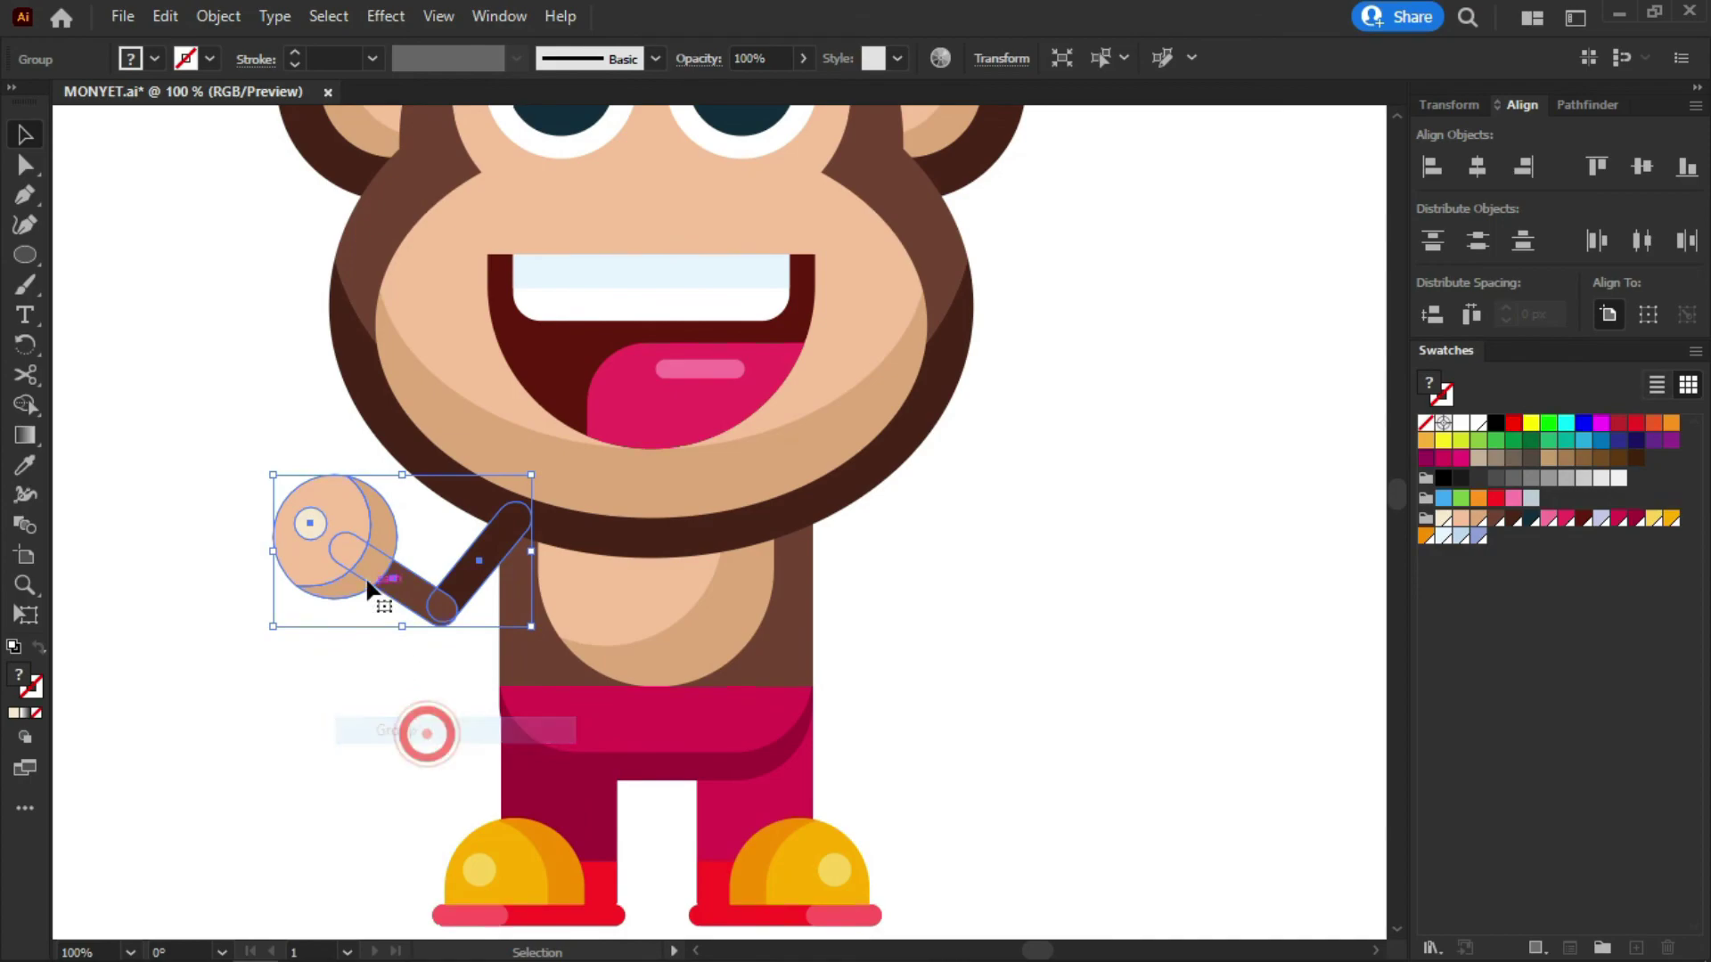
Reflect a copy of the arm group across the vertical axis and place it on the opposite side of the body
{"action": "right_click", "coordinate": [358, 553]}
{"action": "mouse_move", "coordinate": [466, 398]}
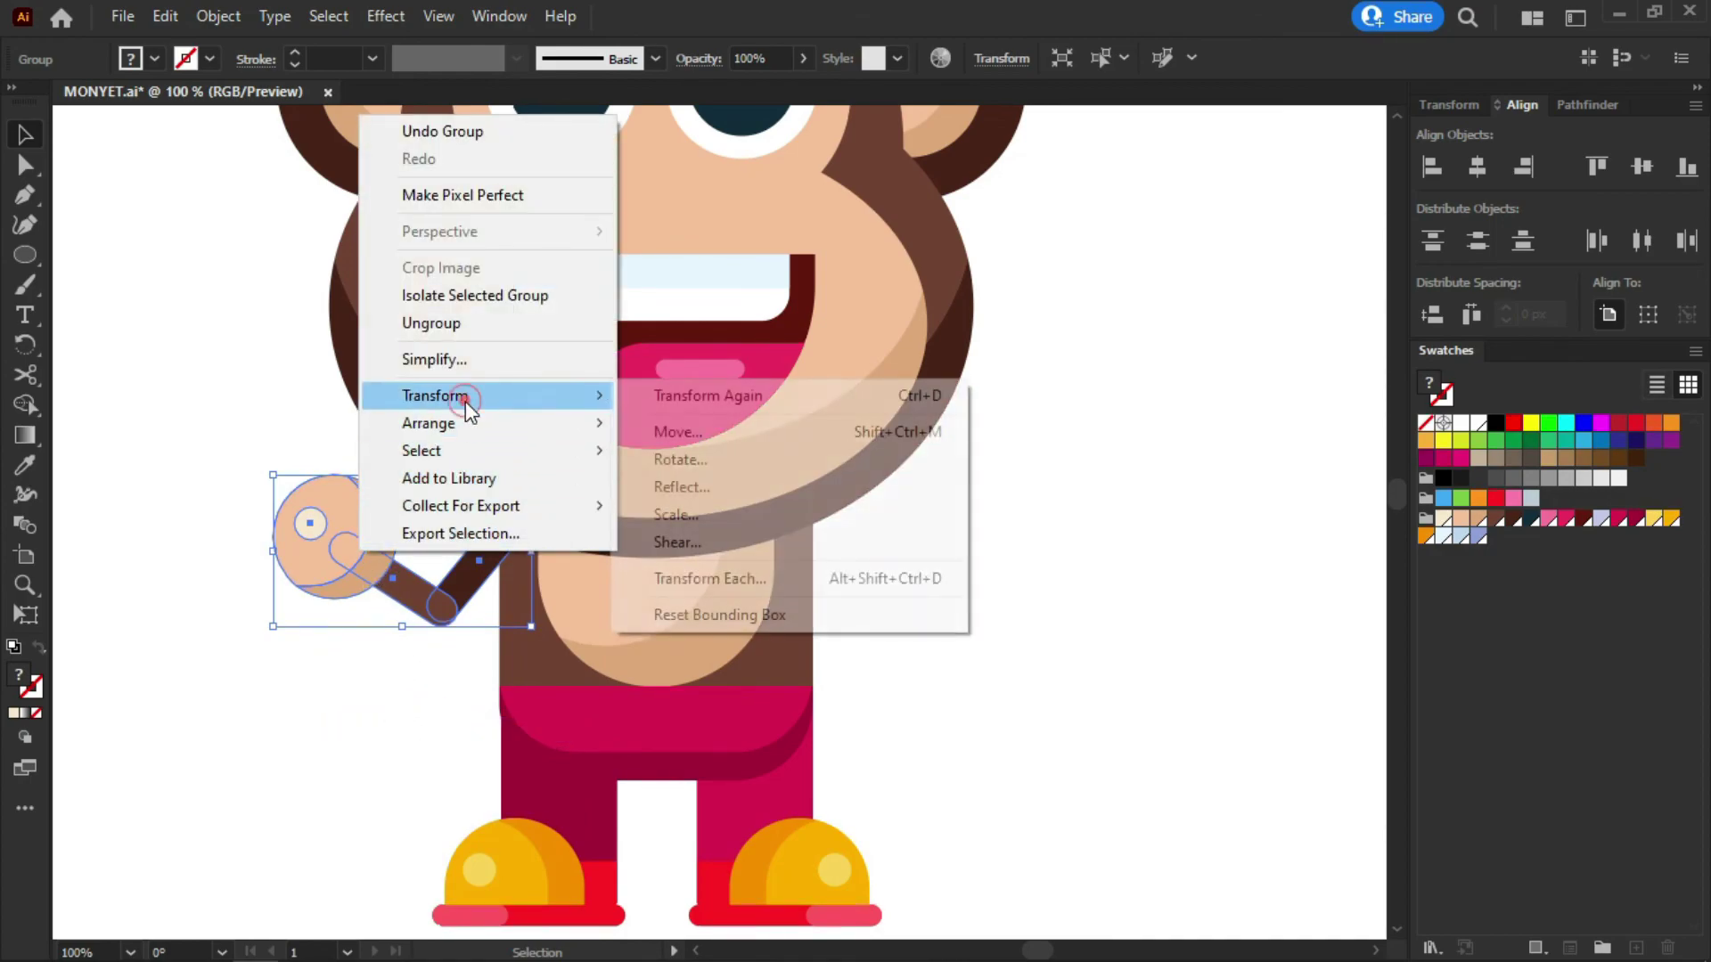
{"action": "left_click", "coordinate": [784, 487]}
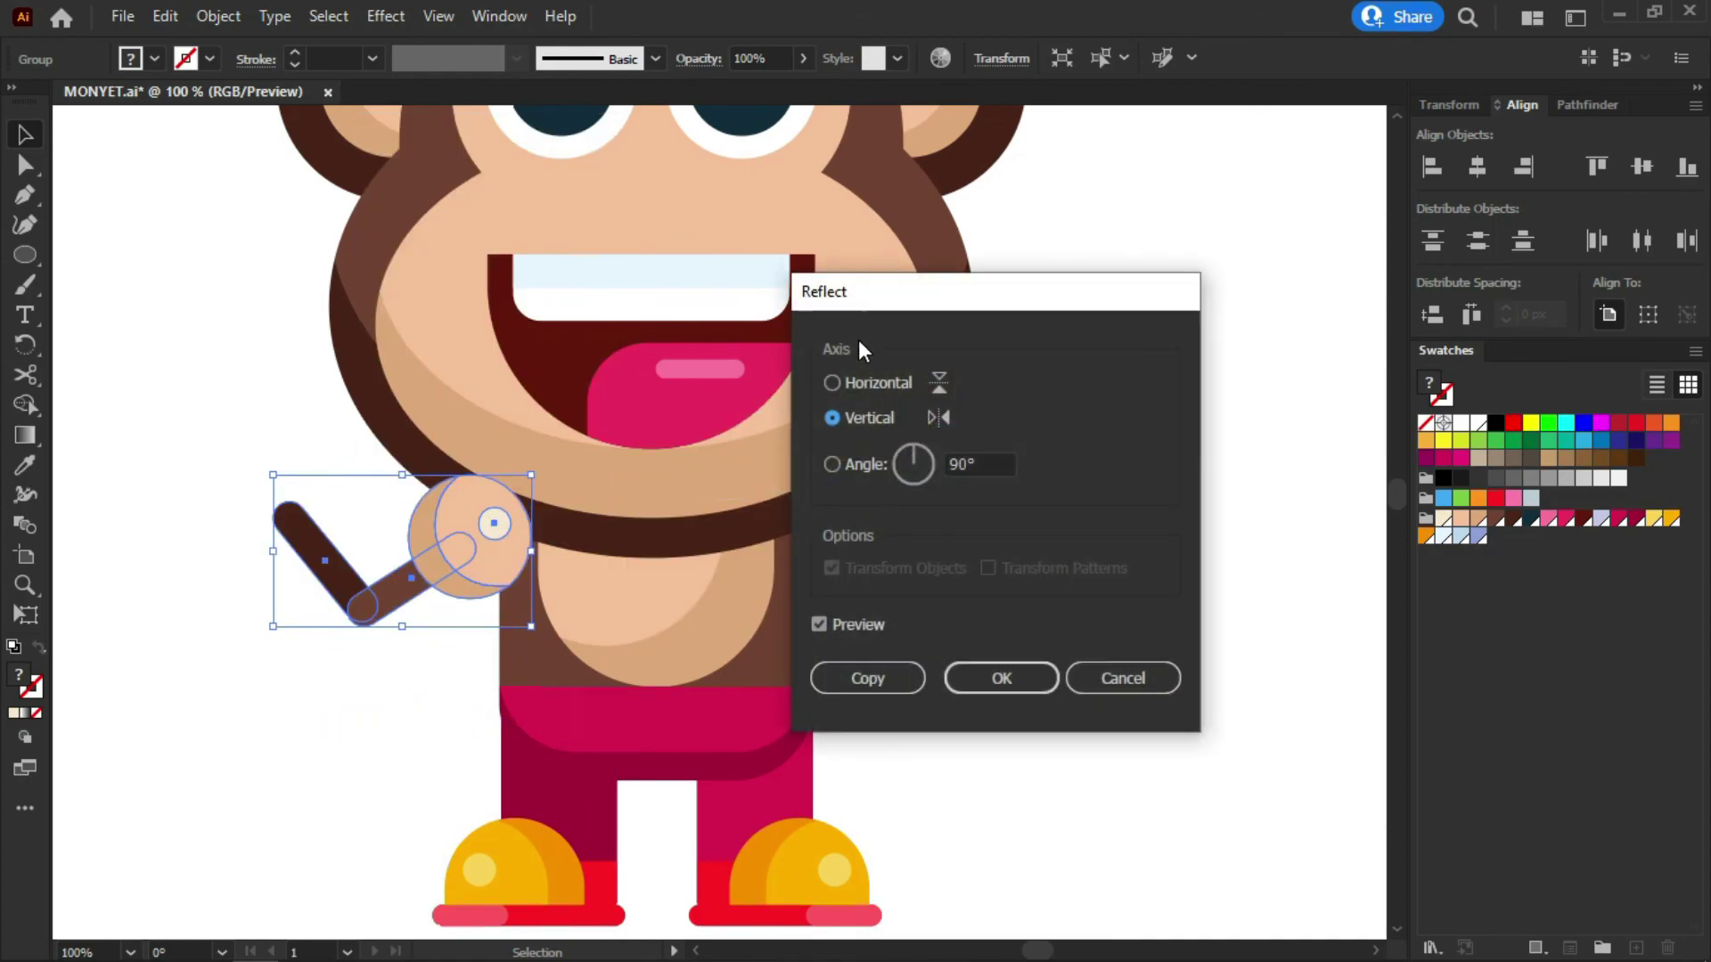
{"action": "left_click", "coordinate": [867, 679]}
{"action": "left_click_drag", "start_coordinate": [413, 585], "coordinate": [882, 628]}
Select both arm groups and send them to the back, behind the head and body
{"action": "left_click", "coordinate": [457, 592], "text": "shift"}
{"action": "right_click", "coordinate": [453, 588]}
{"action": "mouse_move", "coordinate": [568, 459]}
{"action": "left_click", "coordinate": [794, 543]}
{"action": "left_click", "coordinate": [1183, 388]}
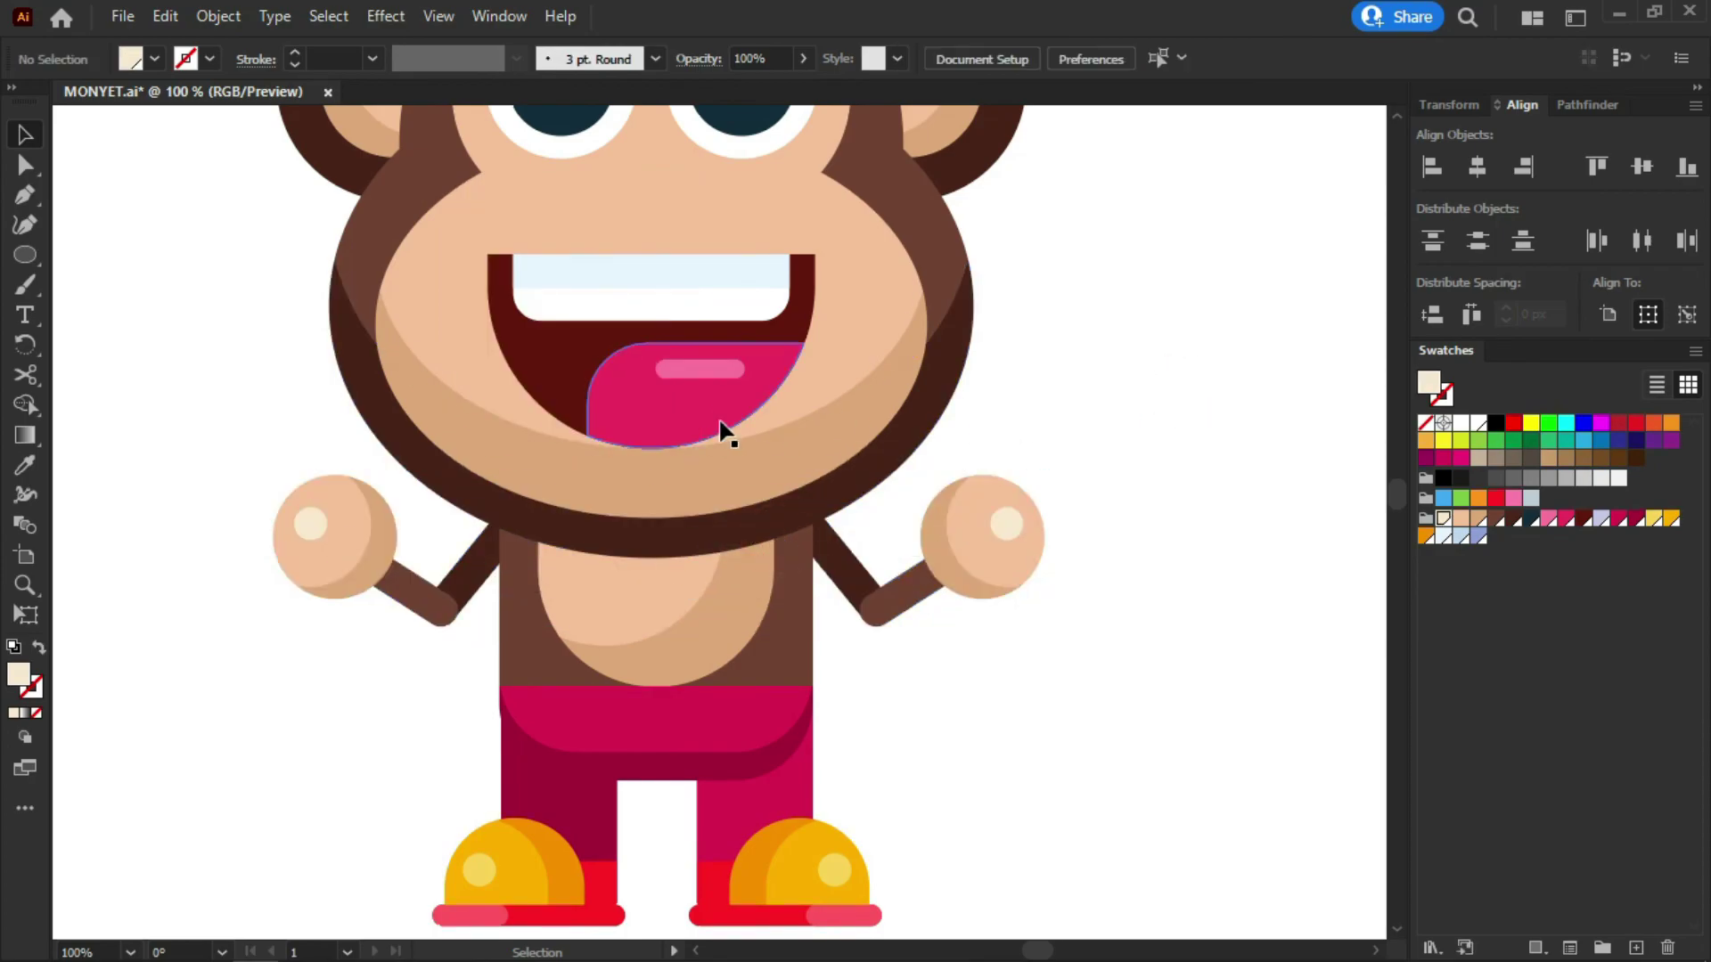
Ungroup the mirrored arm so its upper arm, forearm and hand can be edited separately
{"action": "key", "text": "ctrl+minus"}
{"action": "key", "text": "ctrl+minus"}
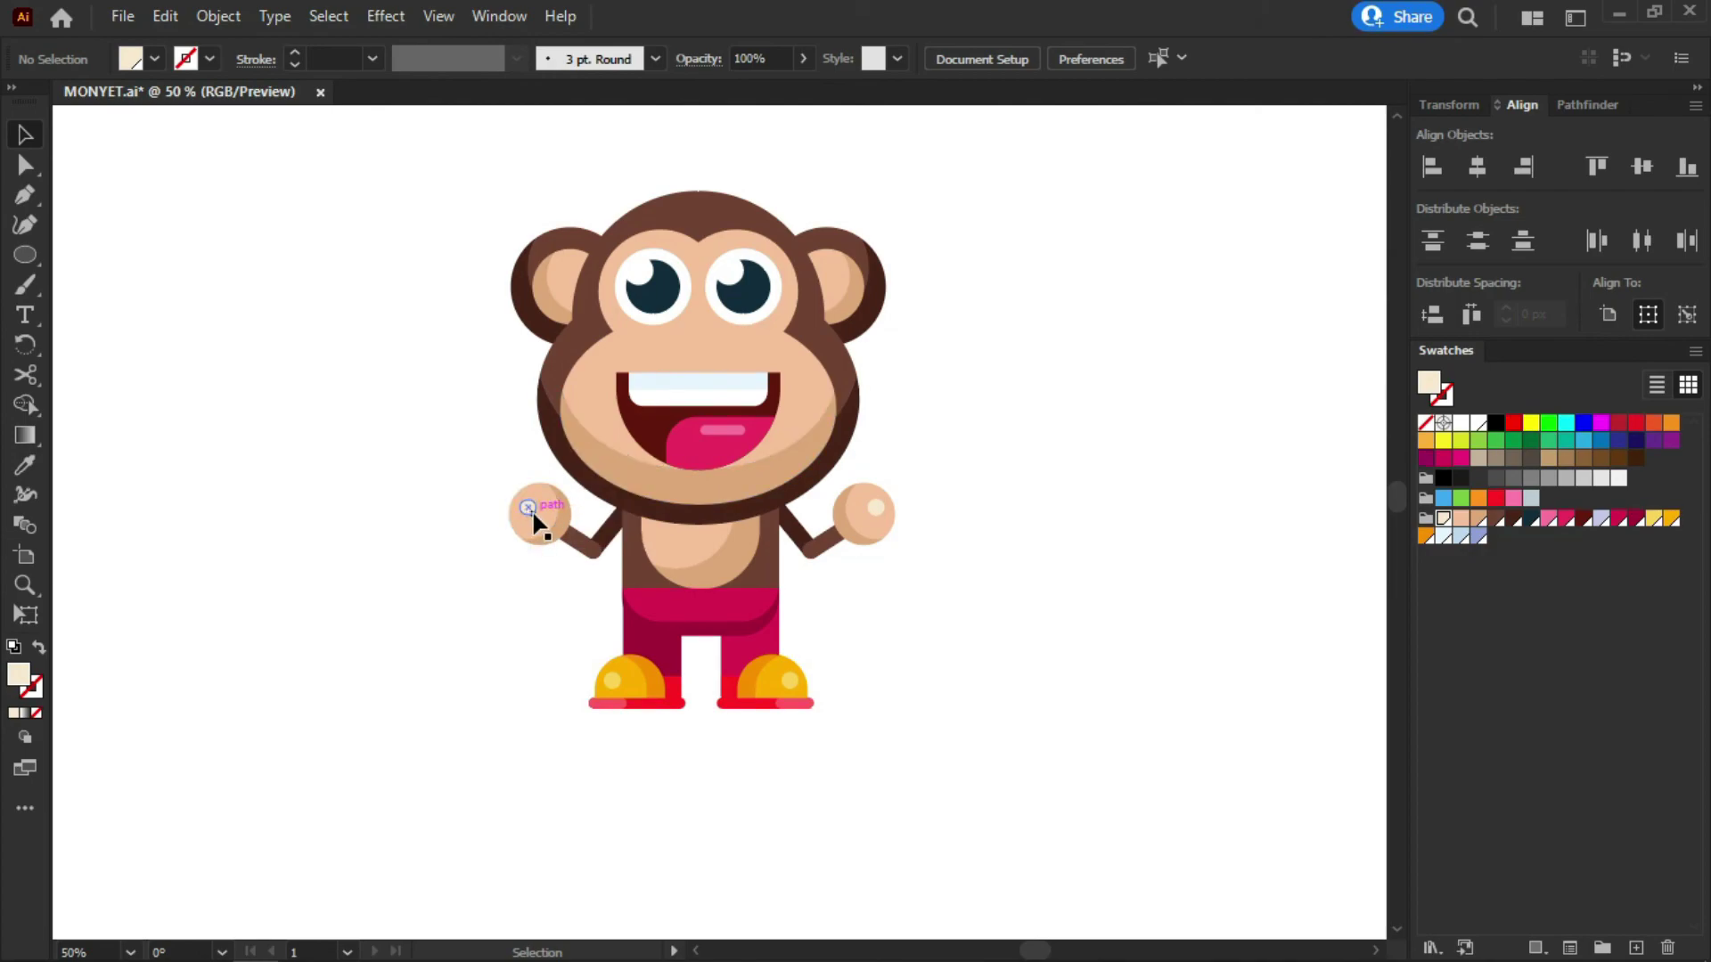
{"action": "scroll", "coordinate": [522, 526], "scroll_direction": "up", "scroll_amount": 1}
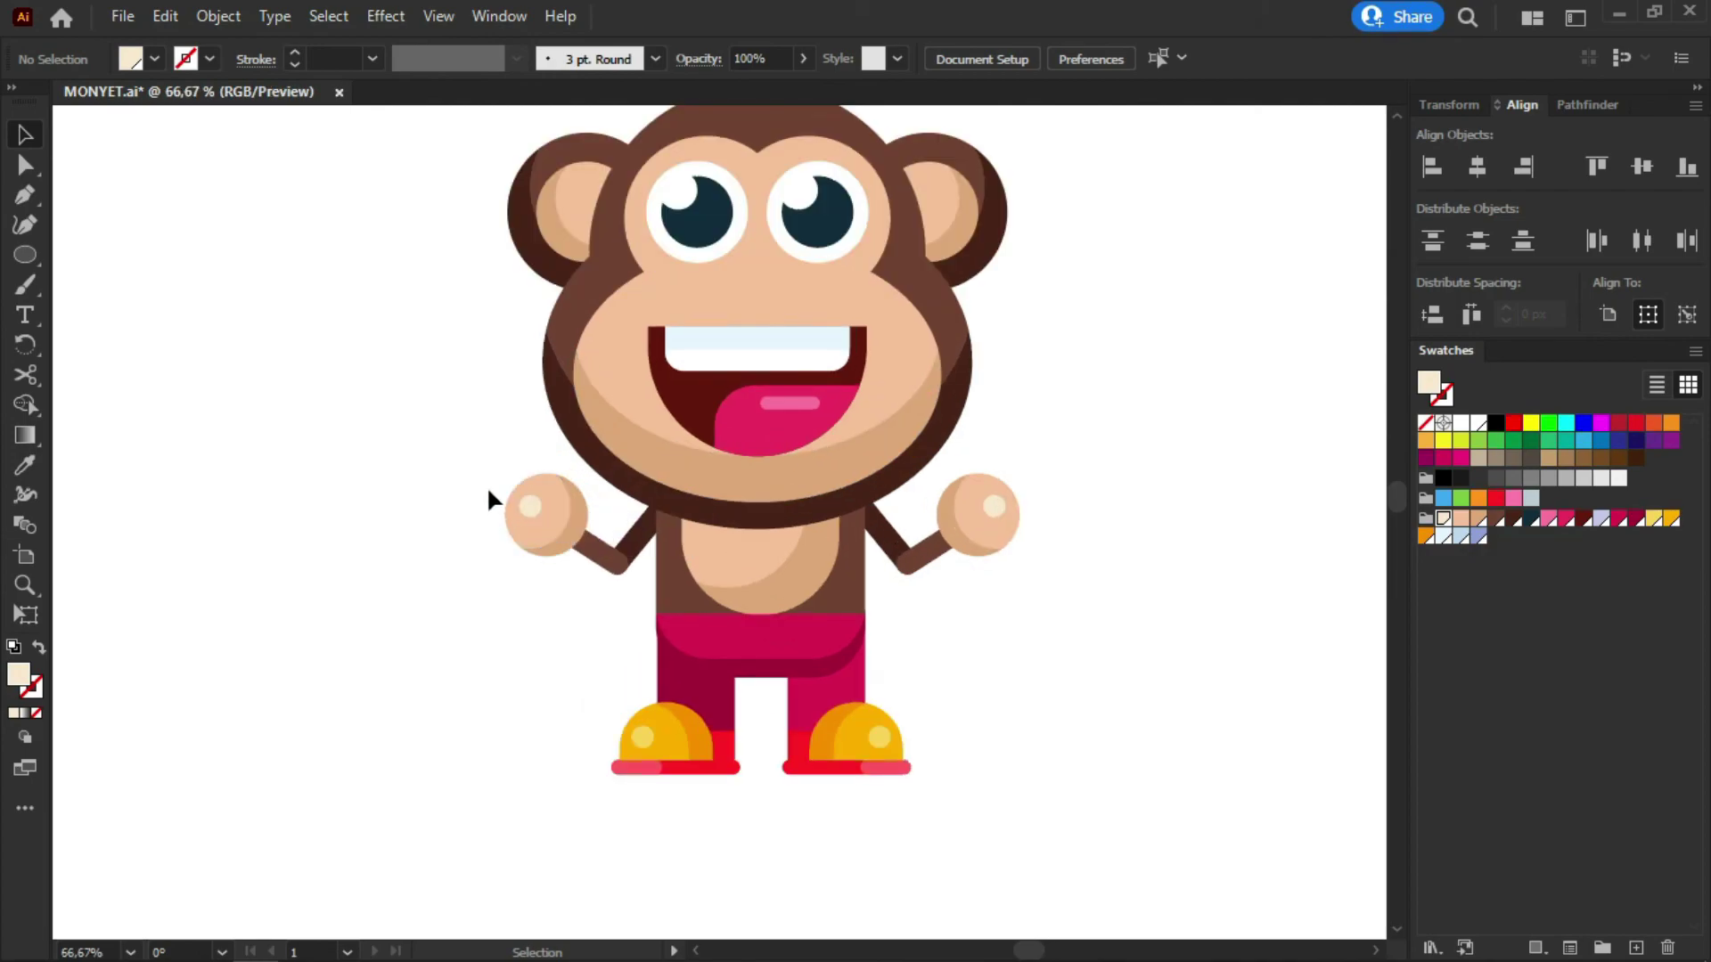
{"action": "scroll", "coordinate": [491, 379], "scroll_direction": "down", "scroll_amount": 1}
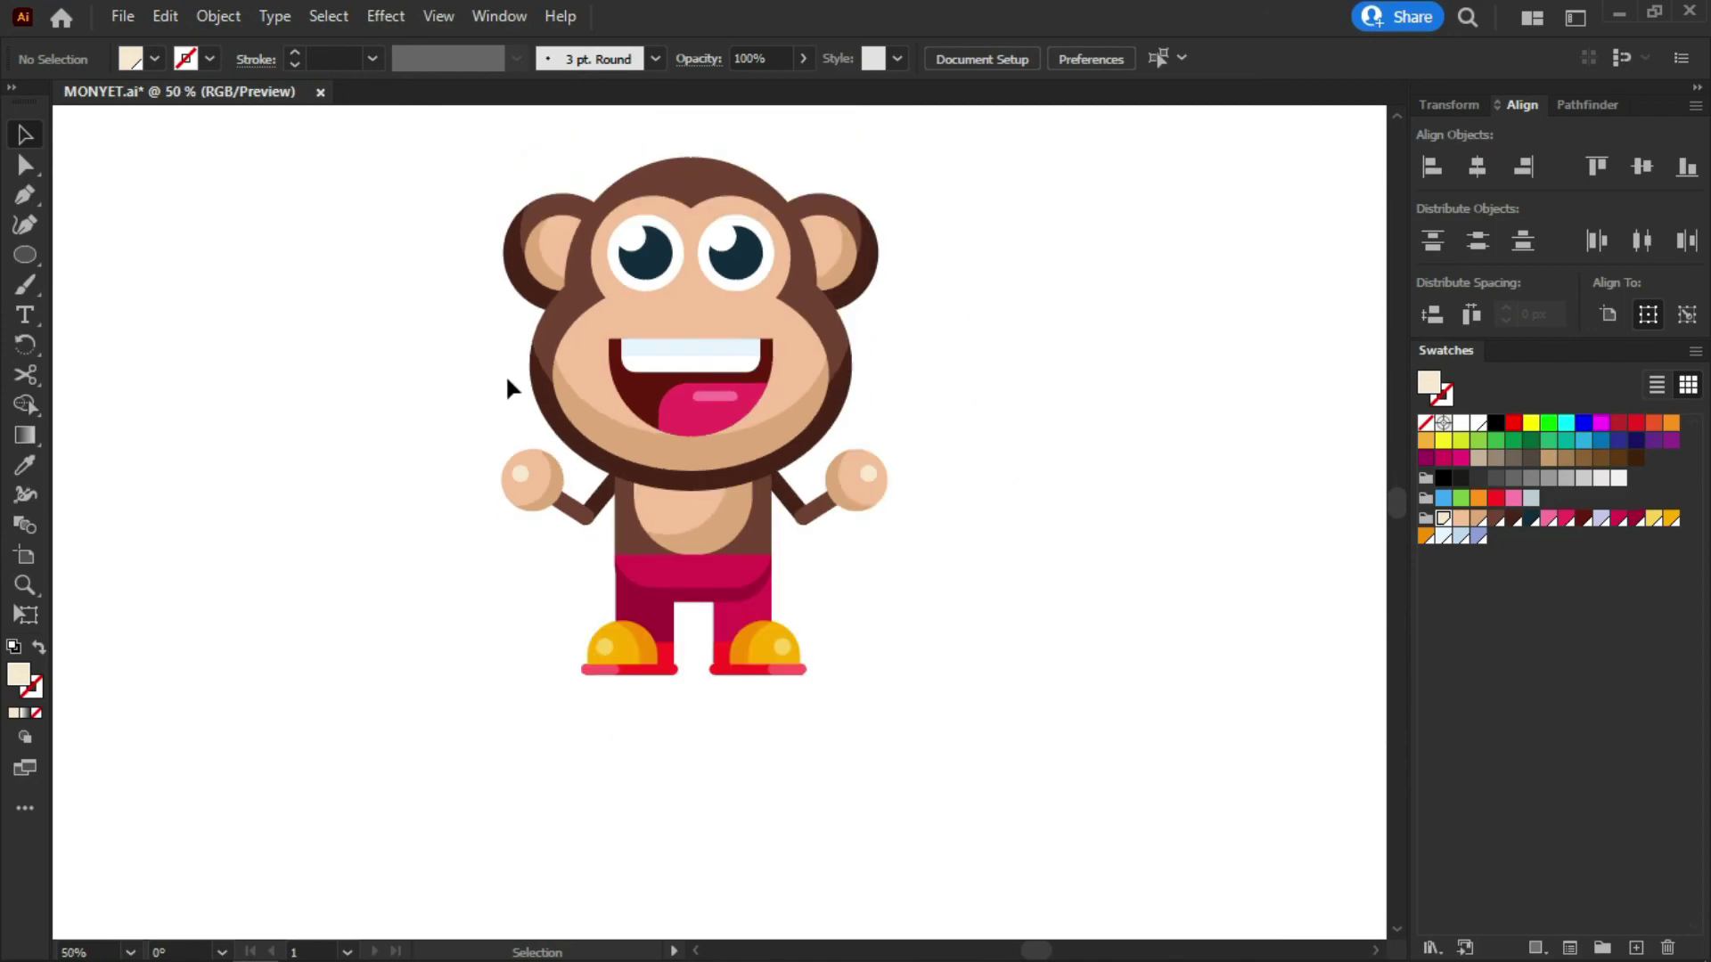
{"action": "scroll", "coordinate": [768, 401], "scroll_direction": "up", "scroll_amount": 1}
{"action": "left_click", "coordinate": [794, 520]}
{"action": "right_click", "coordinate": [809, 538]}
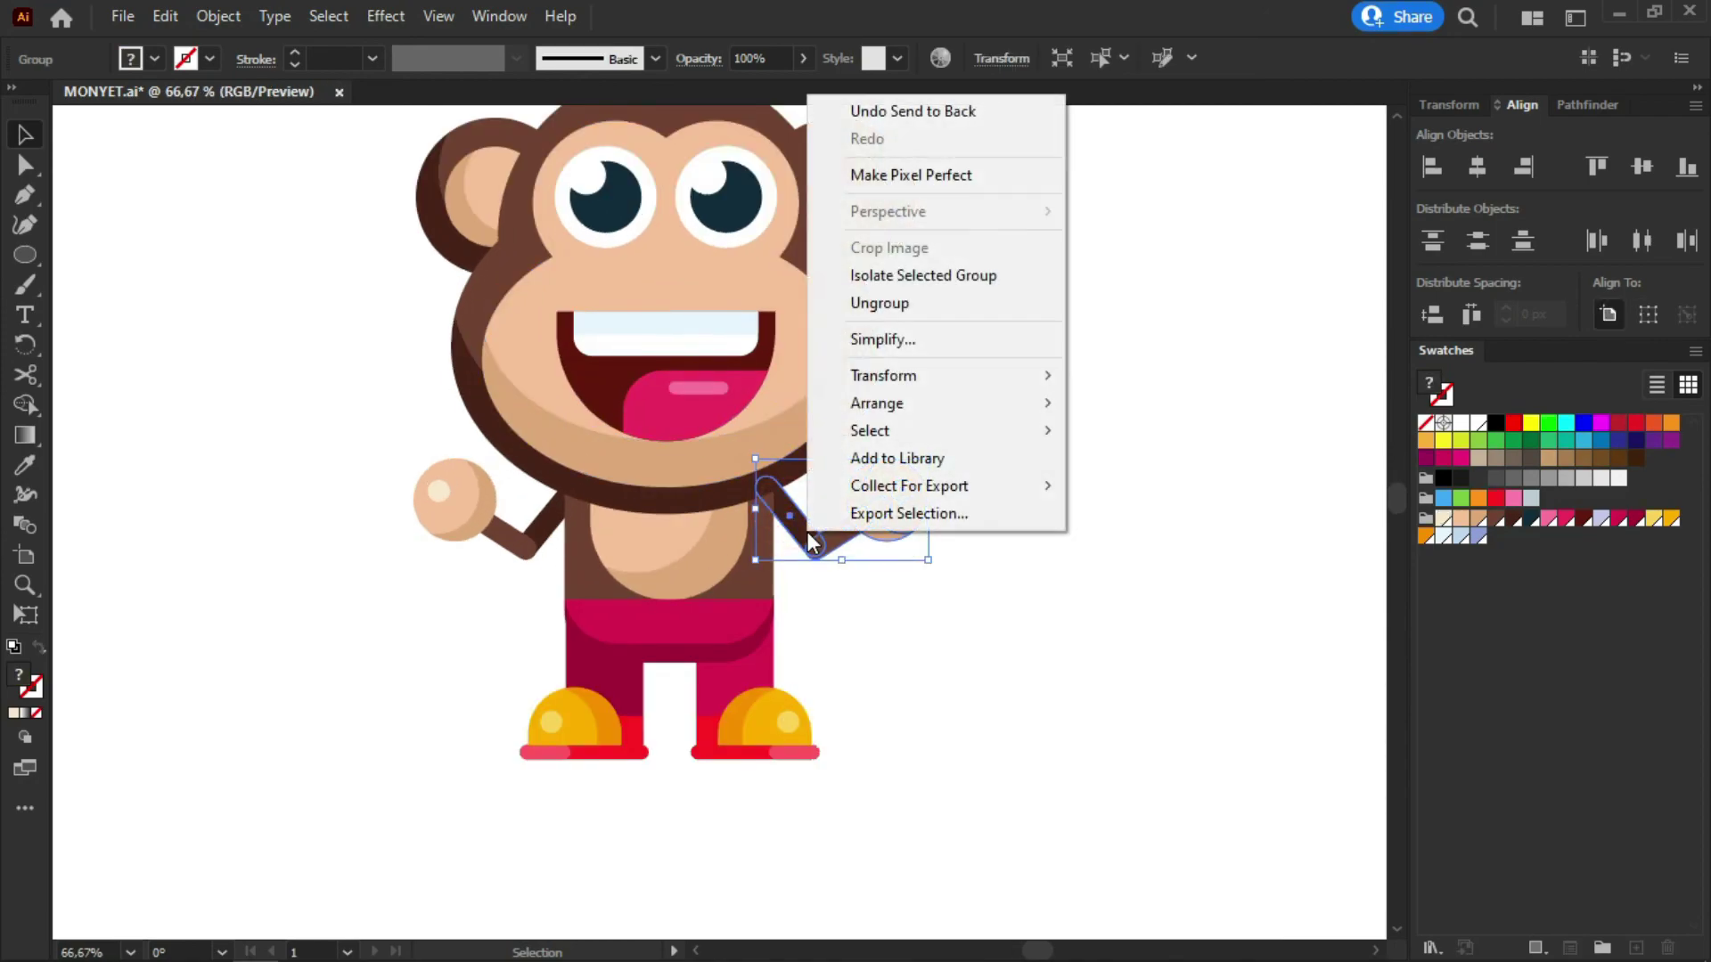
{"action": "left_click", "coordinate": [882, 304]}
{"action": "left_click", "coordinate": [1024, 356]}
Rotate the mirrored upper arm outward and reposition the forearm from the elbow down toward the hip
{"action": "scroll", "coordinate": [800, 565], "scroll_direction": "up", "scroll_amount": 2}
{"action": "left_click", "coordinate": [886, 515]}
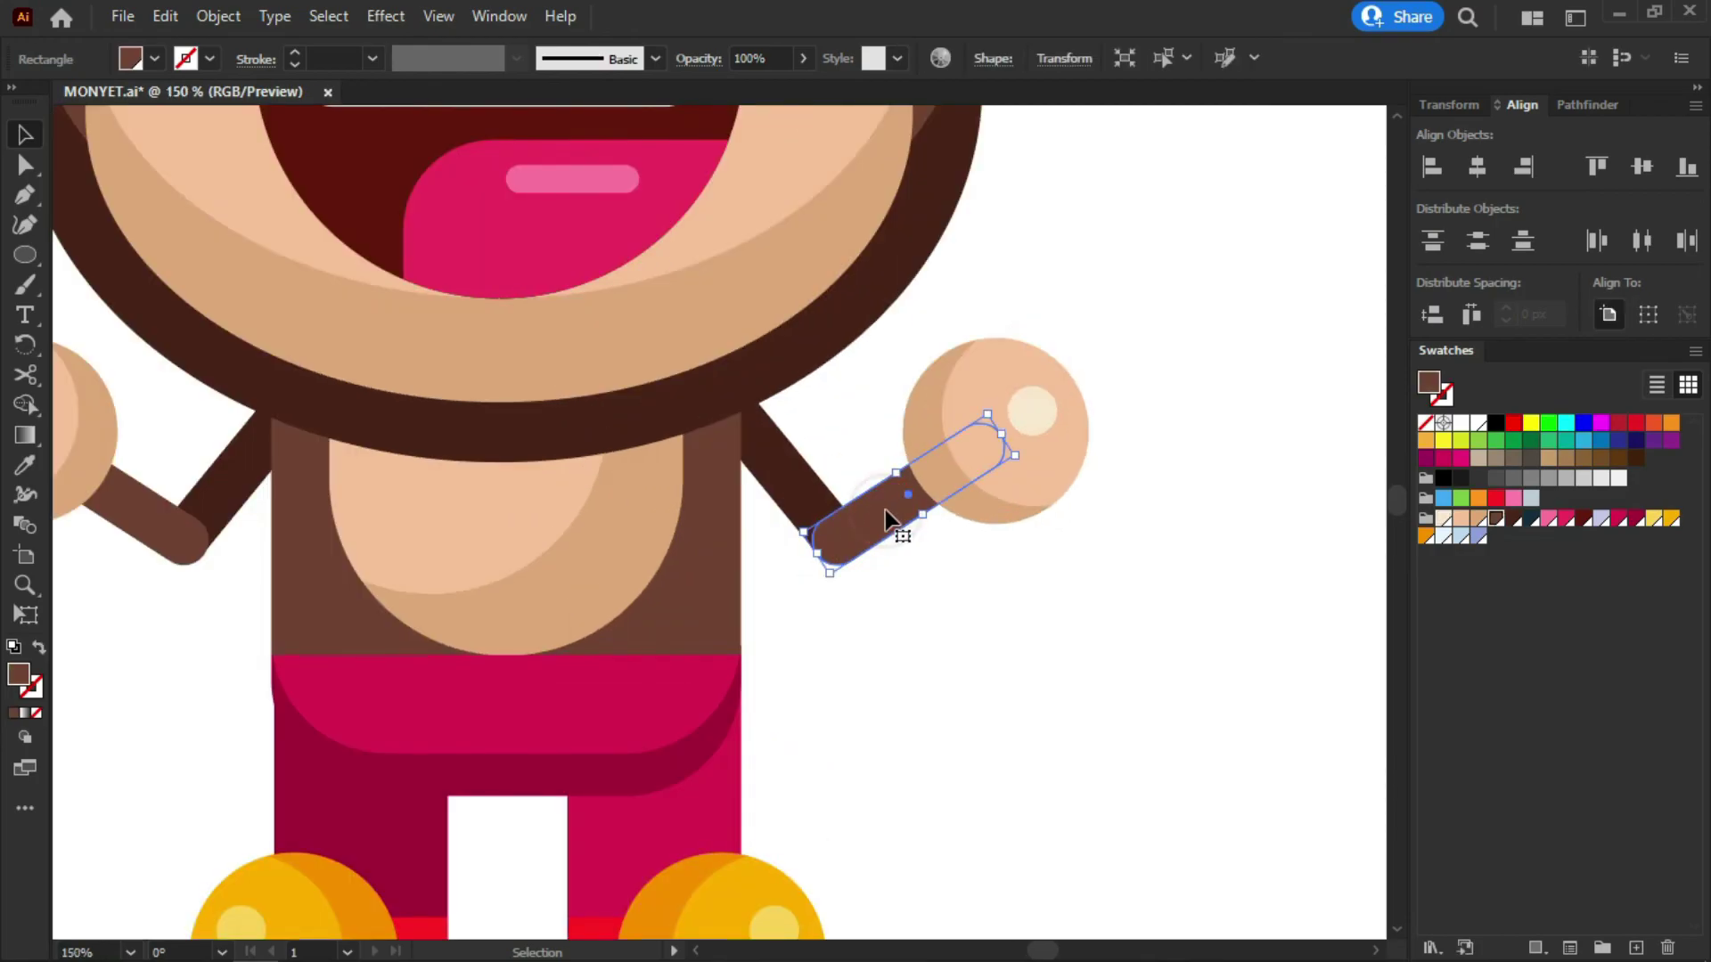
{"action": "left_click", "coordinate": [805, 491]}
{"action": "left_click", "coordinate": [880, 537]}
{"action": "left_click", "coordinate": [801, 473]}
{"action": "left_click_drag", "start_coordinate": [874, 543], "coordinate": [775, 600]}
{"action": "left_click", "coordinate": [808, 401]}
{"action": "left_click", "coordinate": [810, 477]}
Rotate the mirrored hand about half a turn and place it on the hip, in front of the forearm and body
{"action": "left_click", "coordinate": [978, 415]}
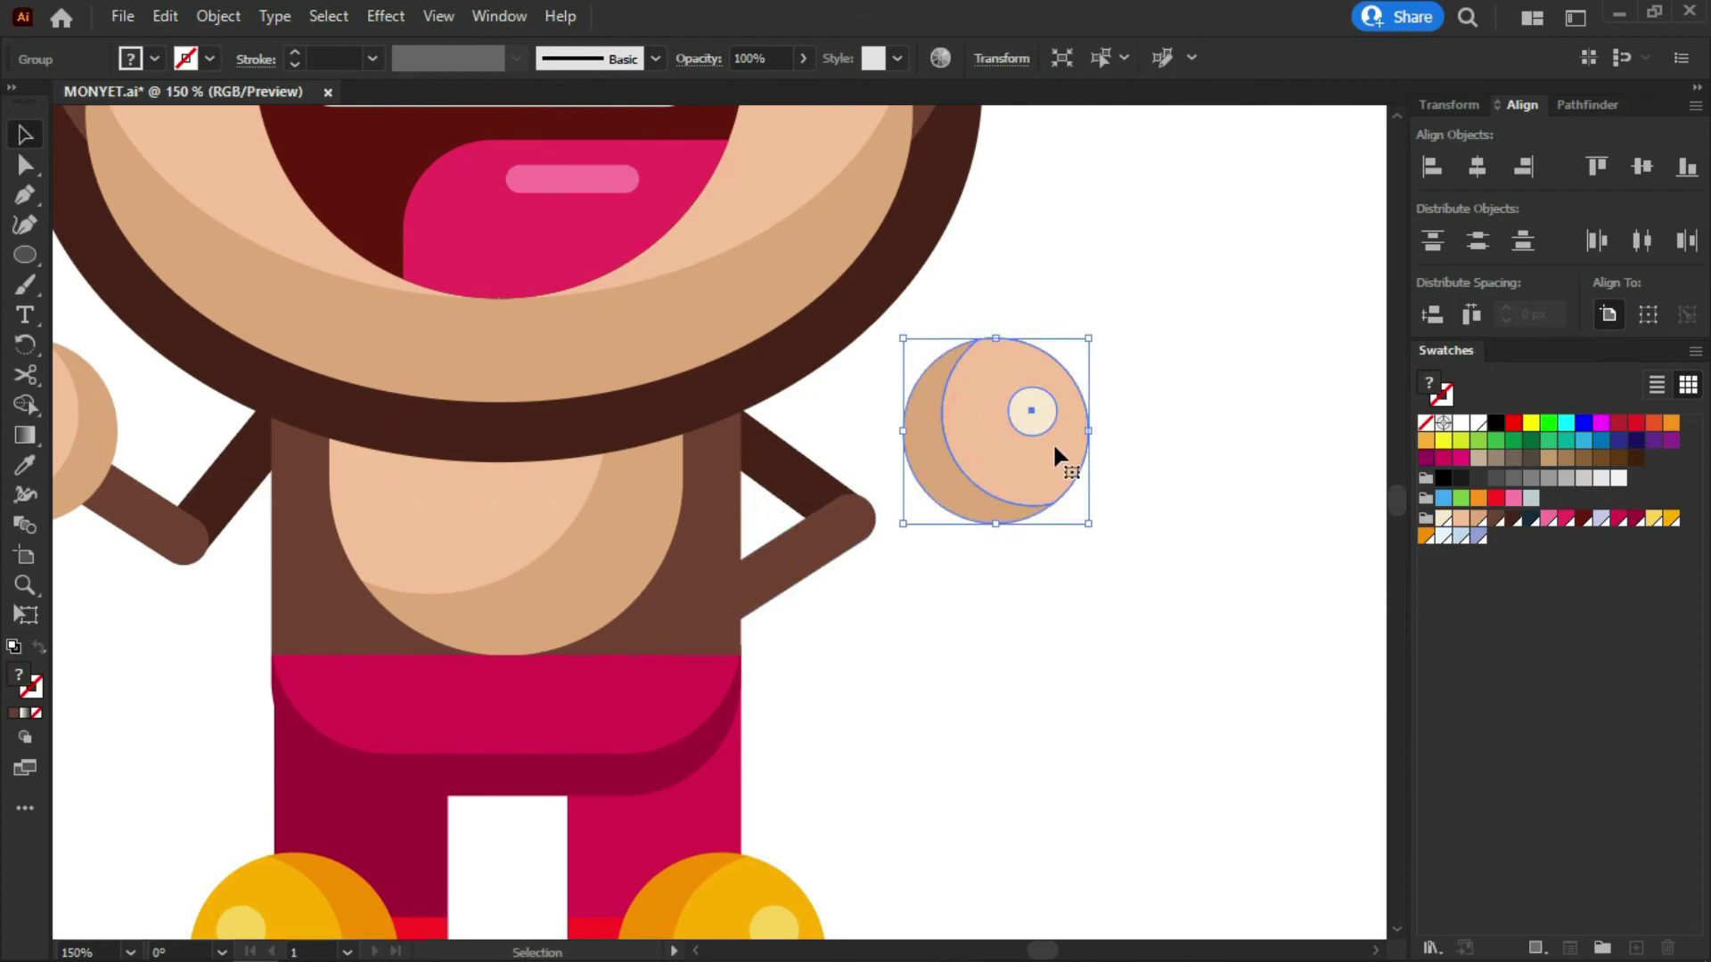
{"action": "left_click_drag", "start_coordinate": [1094, 519], "coordinate": [1098, 546]}
{"action": "left_click_drag", "start_coordinate": [1009, 432], "coordinate": [768, 563]}
{"action": "right_click", "coordinate": [777, 606]}
{"action": "mouse_move", "coordinate": [952, 485]}
{"action": "left_click", "coordinate": [1081, 480]}
{"action": "left_click", "coordinate": [935, 478]}
Draw a circle about 454 px wide beside the monkey's hip hand, filled with the golden yellow swatch
{"action": "scroll", "coordinate": [512, 472], "scroll_direction": "down", "scroll_amount": 3}
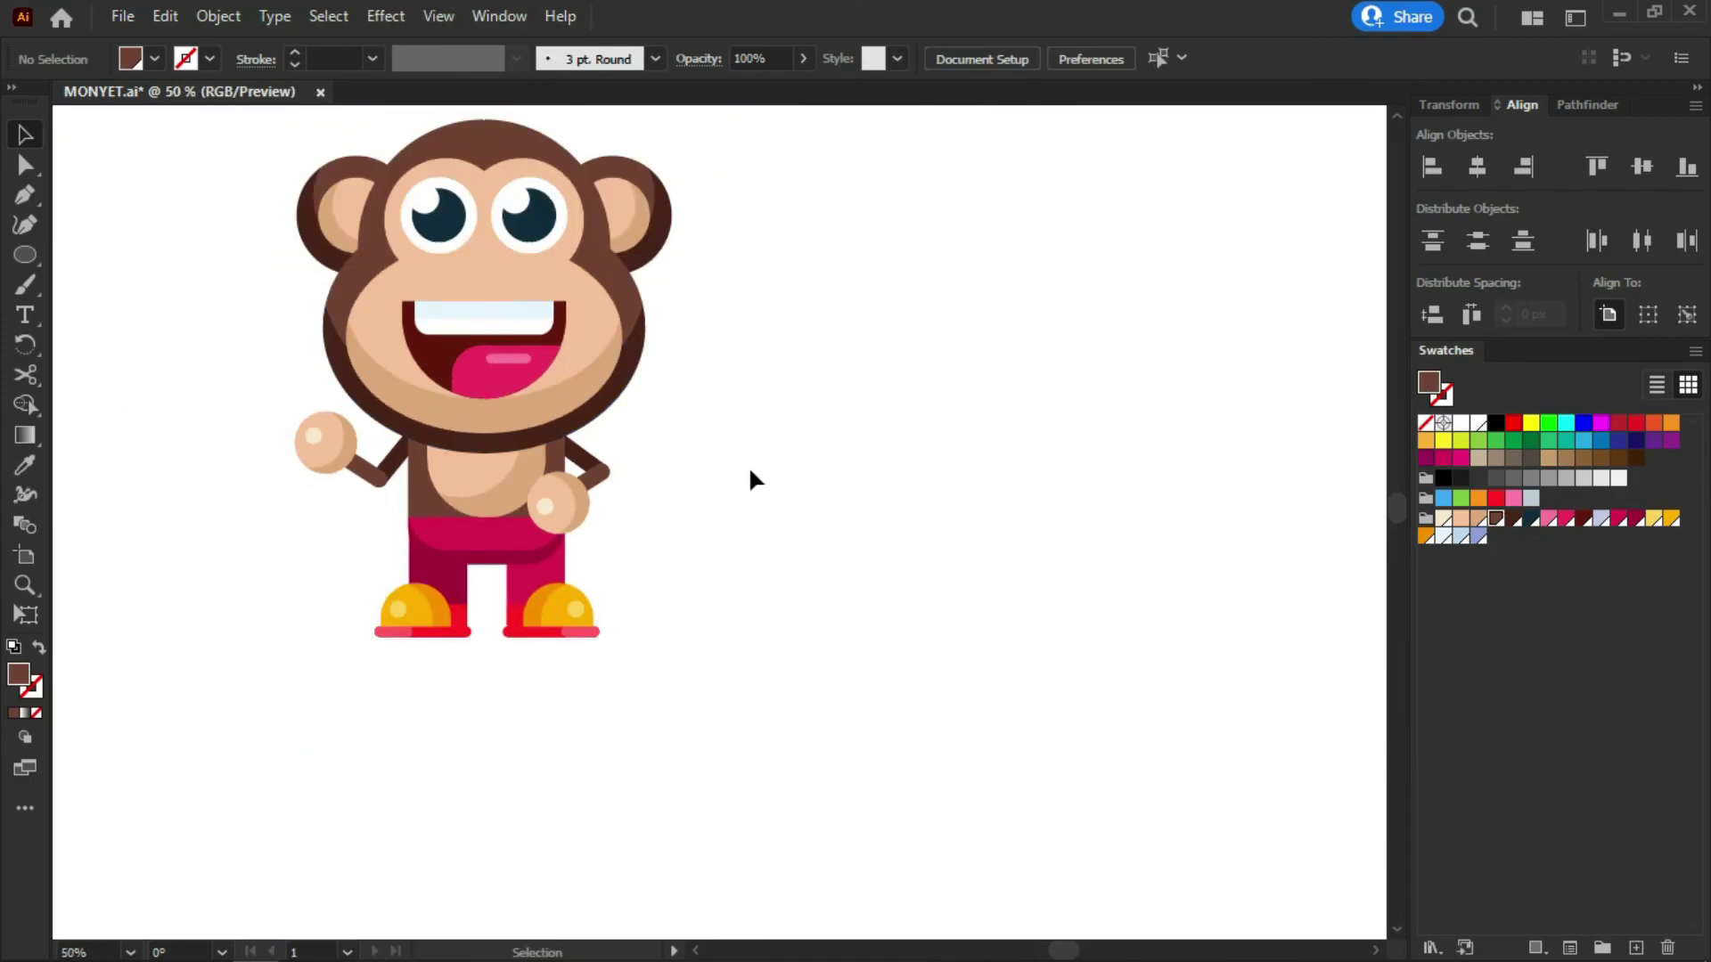
{"action": "scroll", "coordinate": [733, 485], "scroll_direction": "up", "scroll_amount": 2}
{"action": "left_click", "coordinate": [25, 255]}
{"action": "left_click_drag", "start_coordinate": [647, 562], "coordinate": [783, 450]}
{"action": "key", "text": "ctrl+z"}
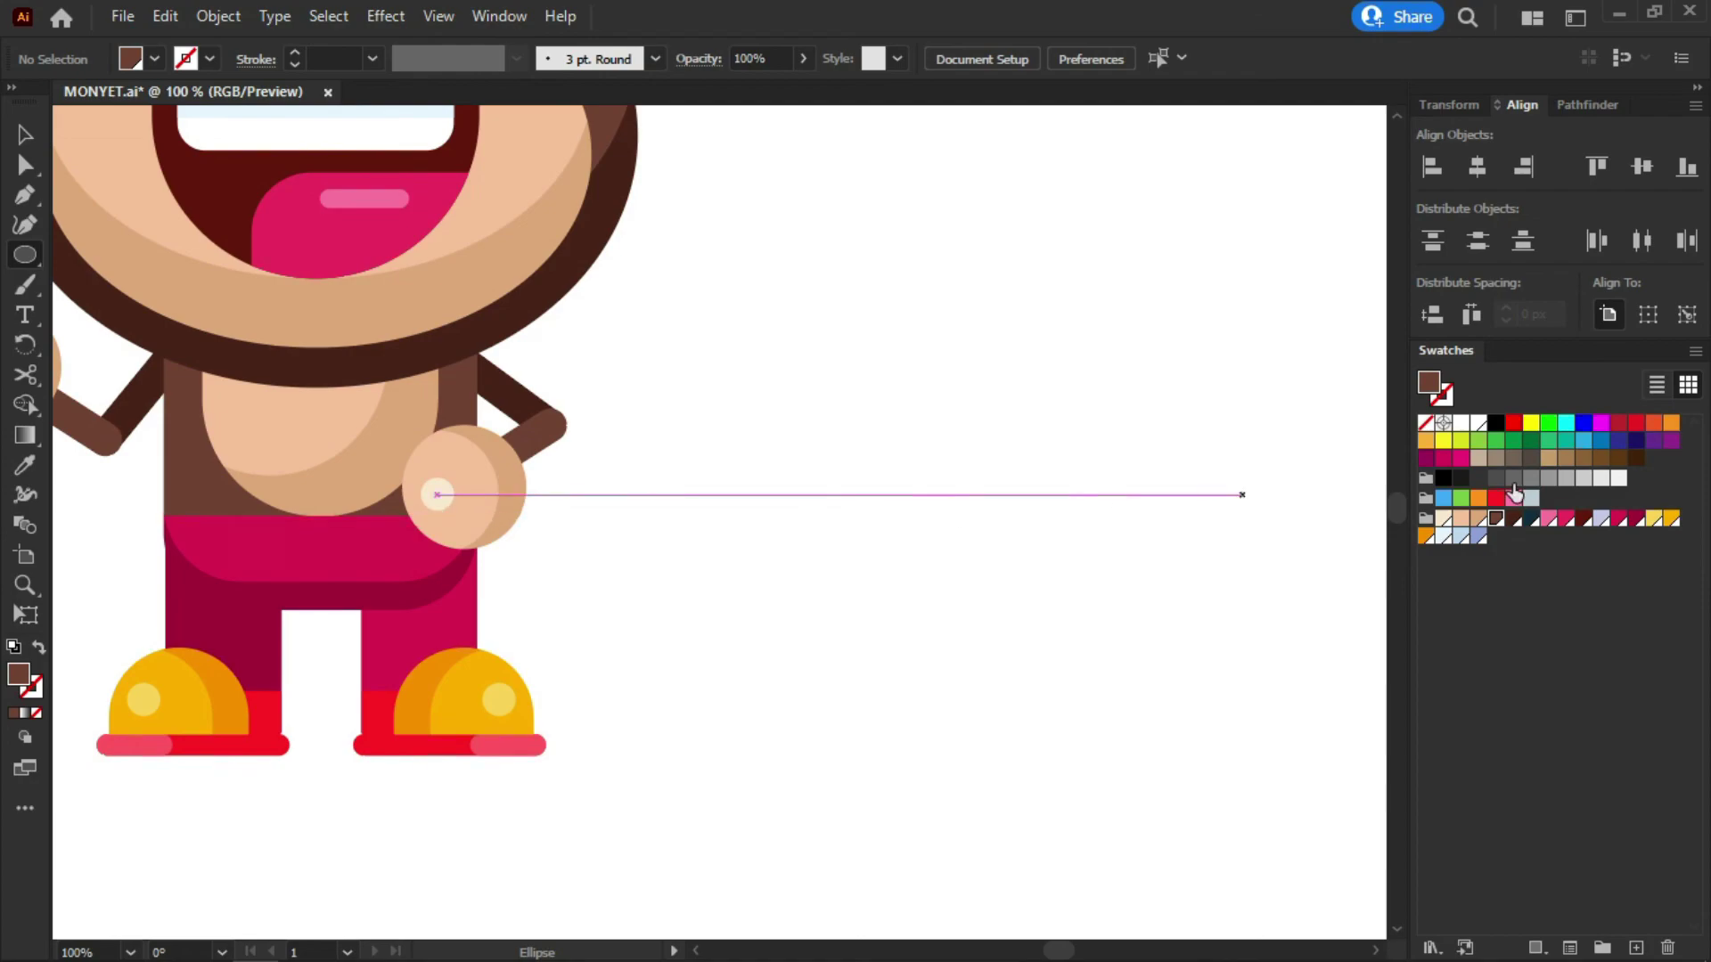
{"action": "left_click", "coordinate": [1672, 523]}
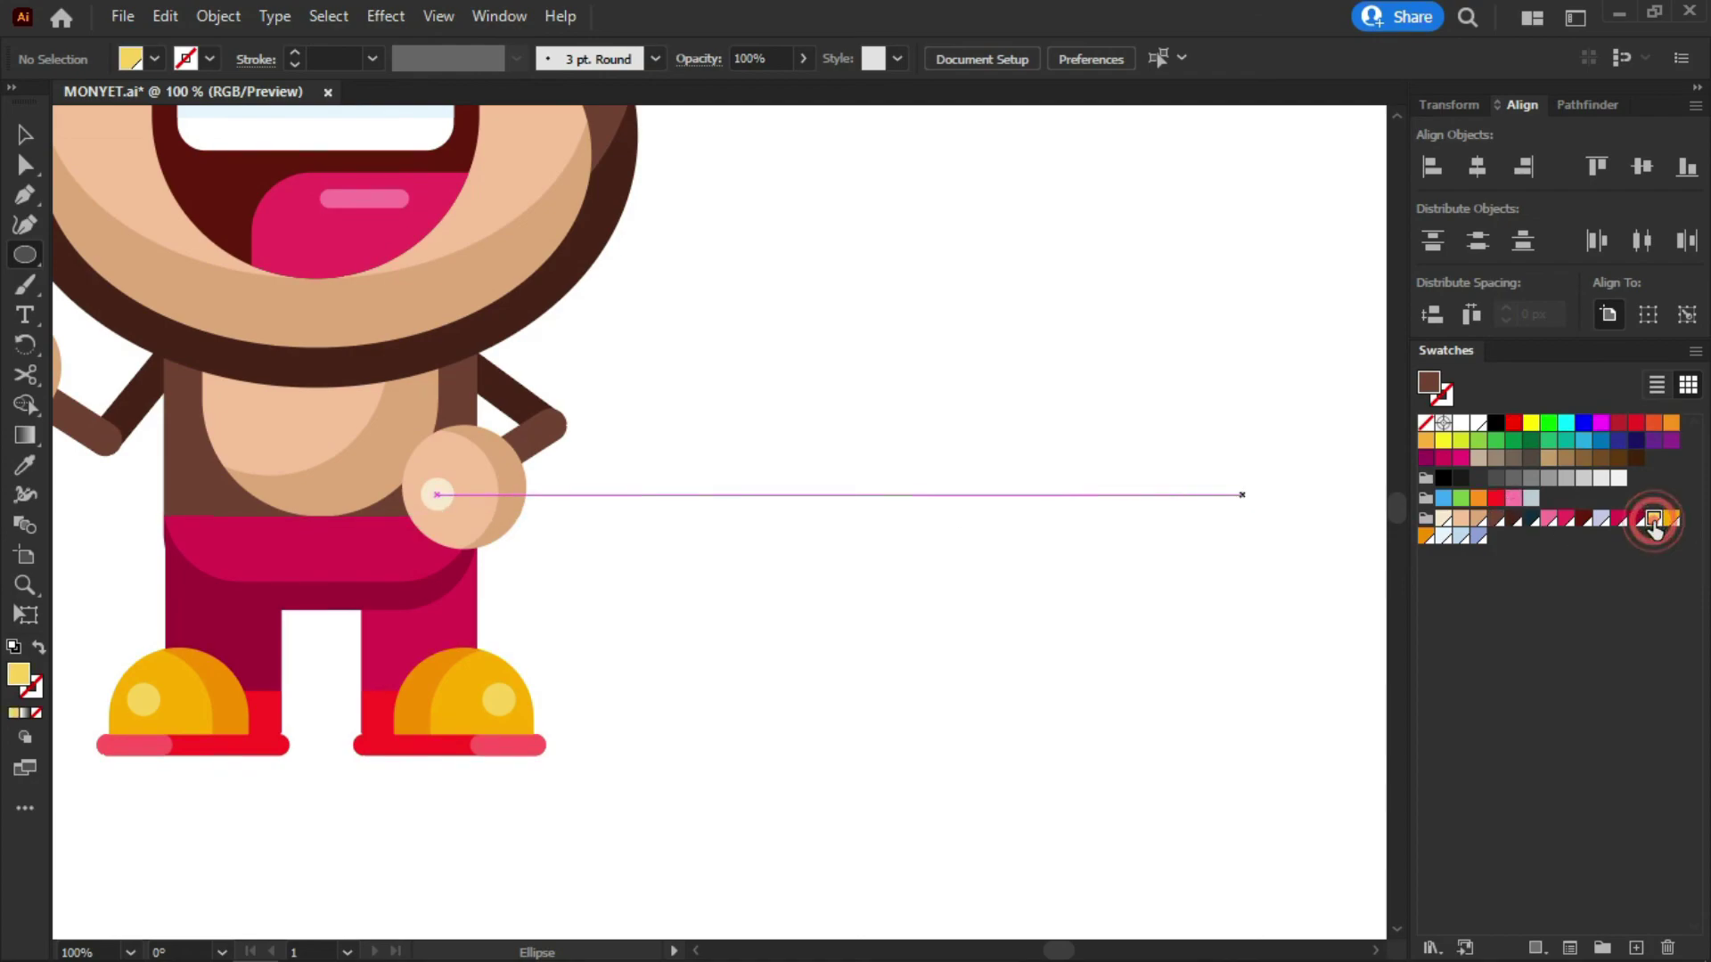
{"action": "left_click", "coordinate": [1674, 524]}
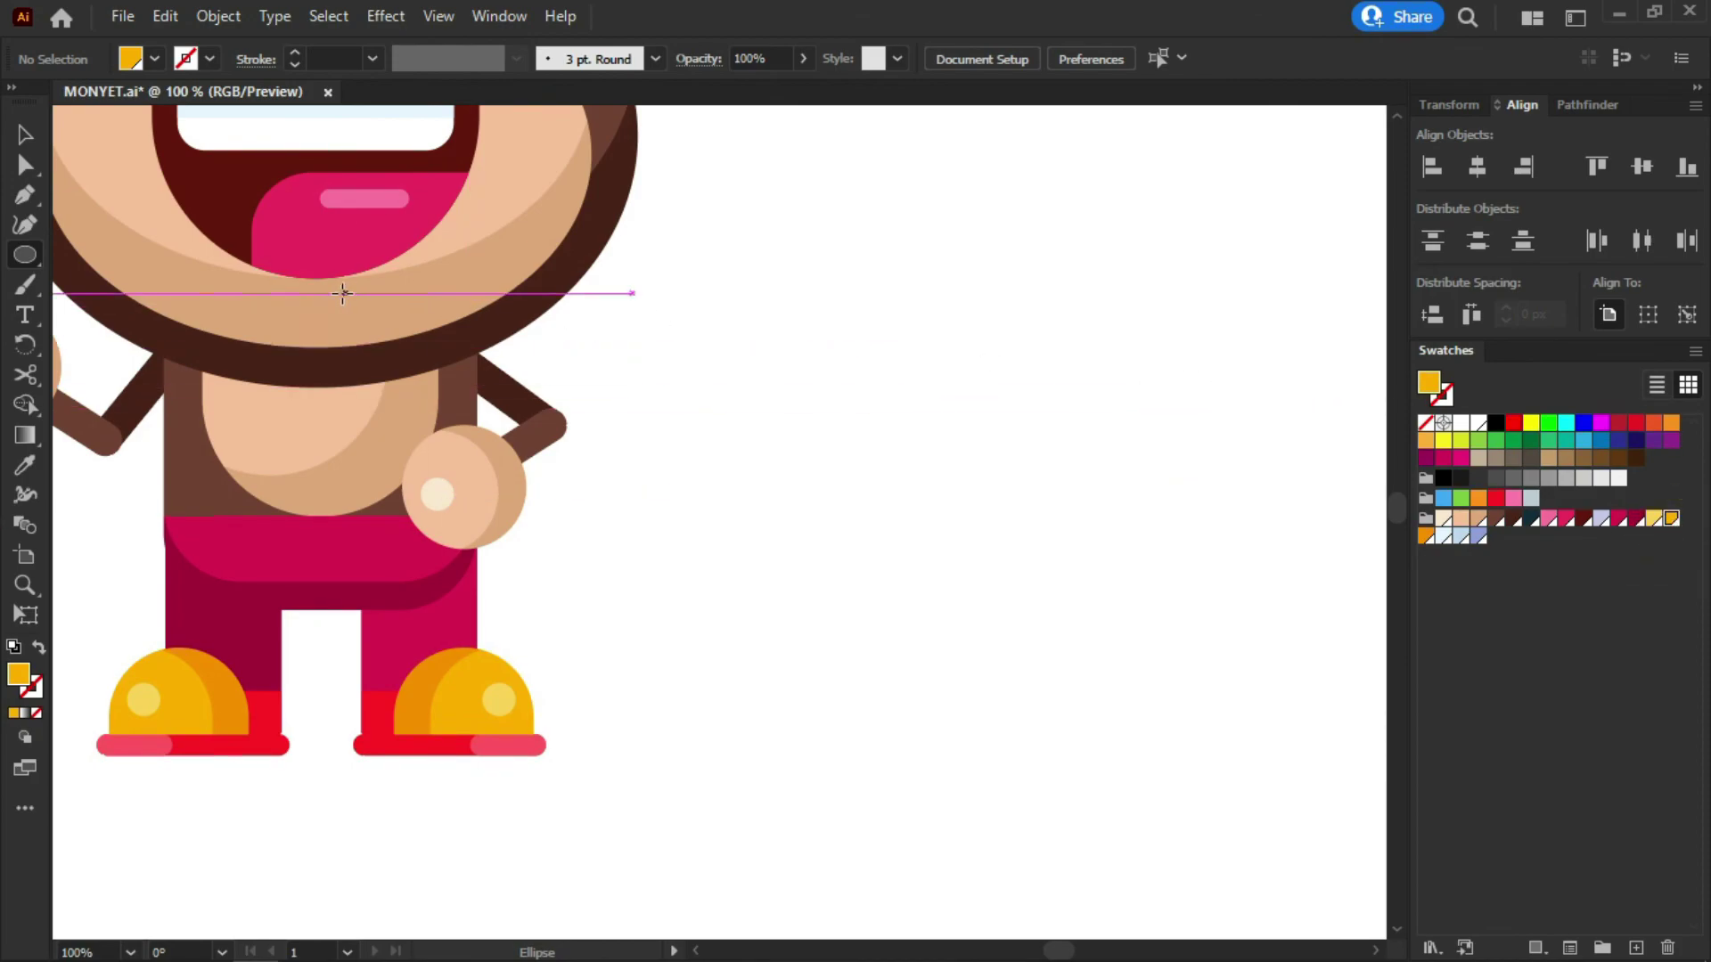
{"action": "left_click_drag", "start_coordinate": [674, 563], "coordinate": [805, 447]}
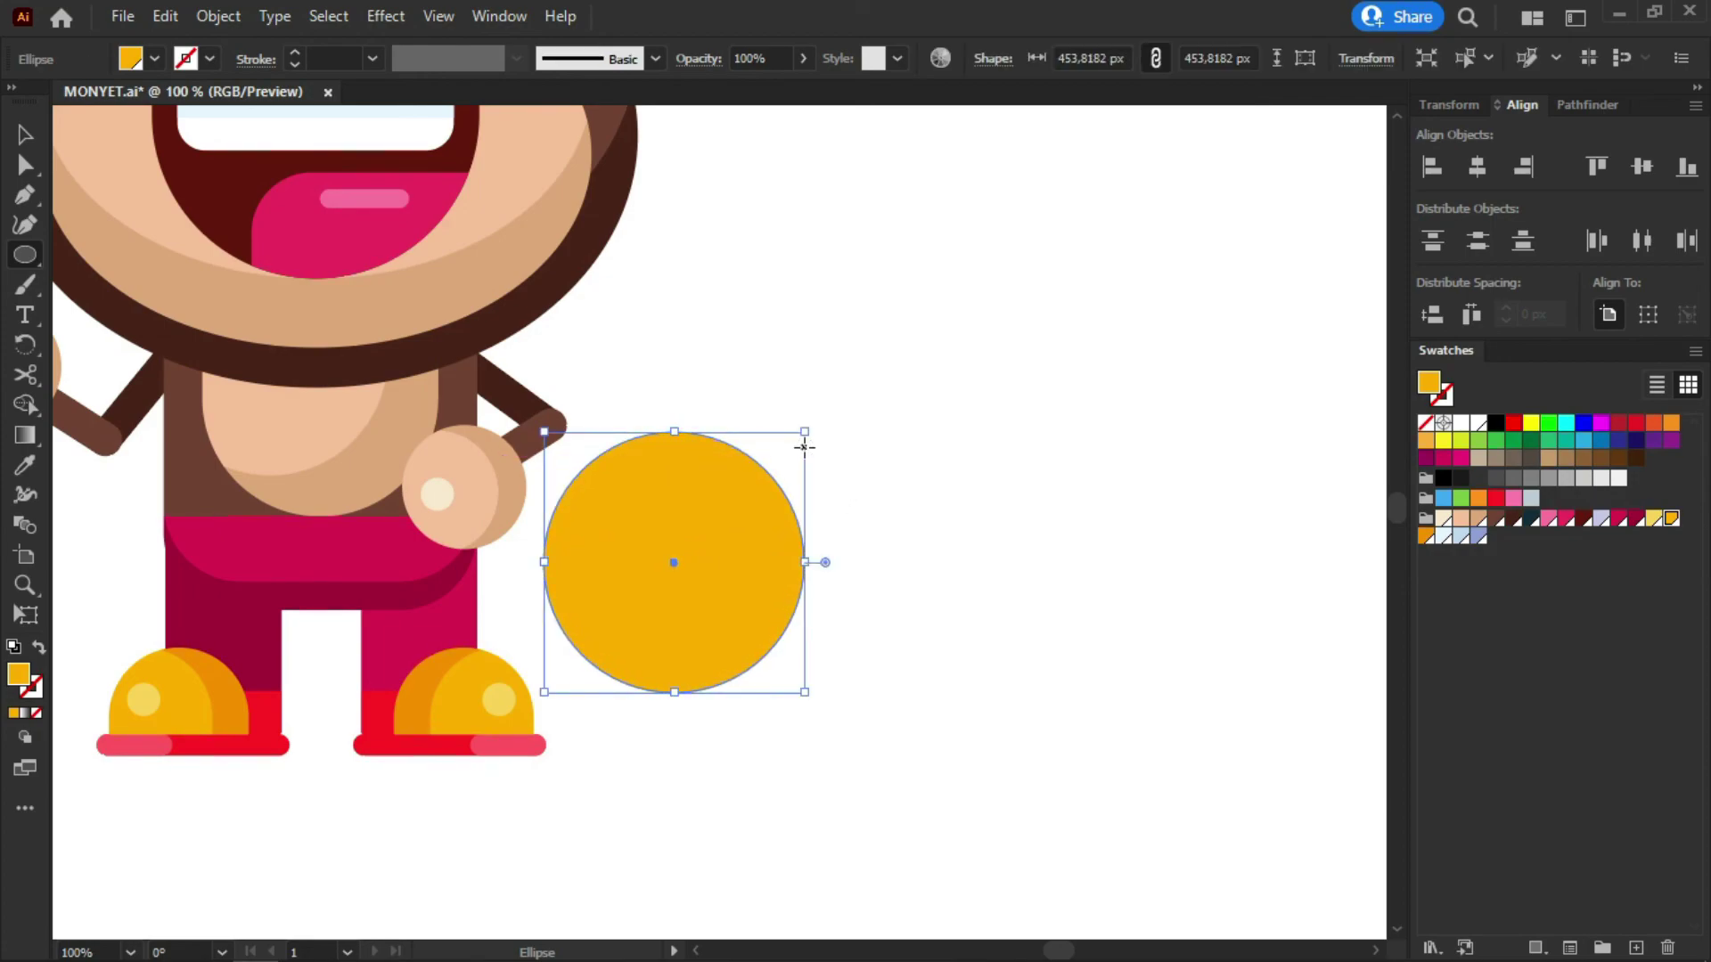
{"action": "key", "text": "v"}
{"action": "left_click", "coordinate": [860, 364]}
Duplicate the yellow circle in place, scale it about its center to about 342 px, and fill it with the orange swatch
{"action": "left_click", "coordinate": [721, 507]}
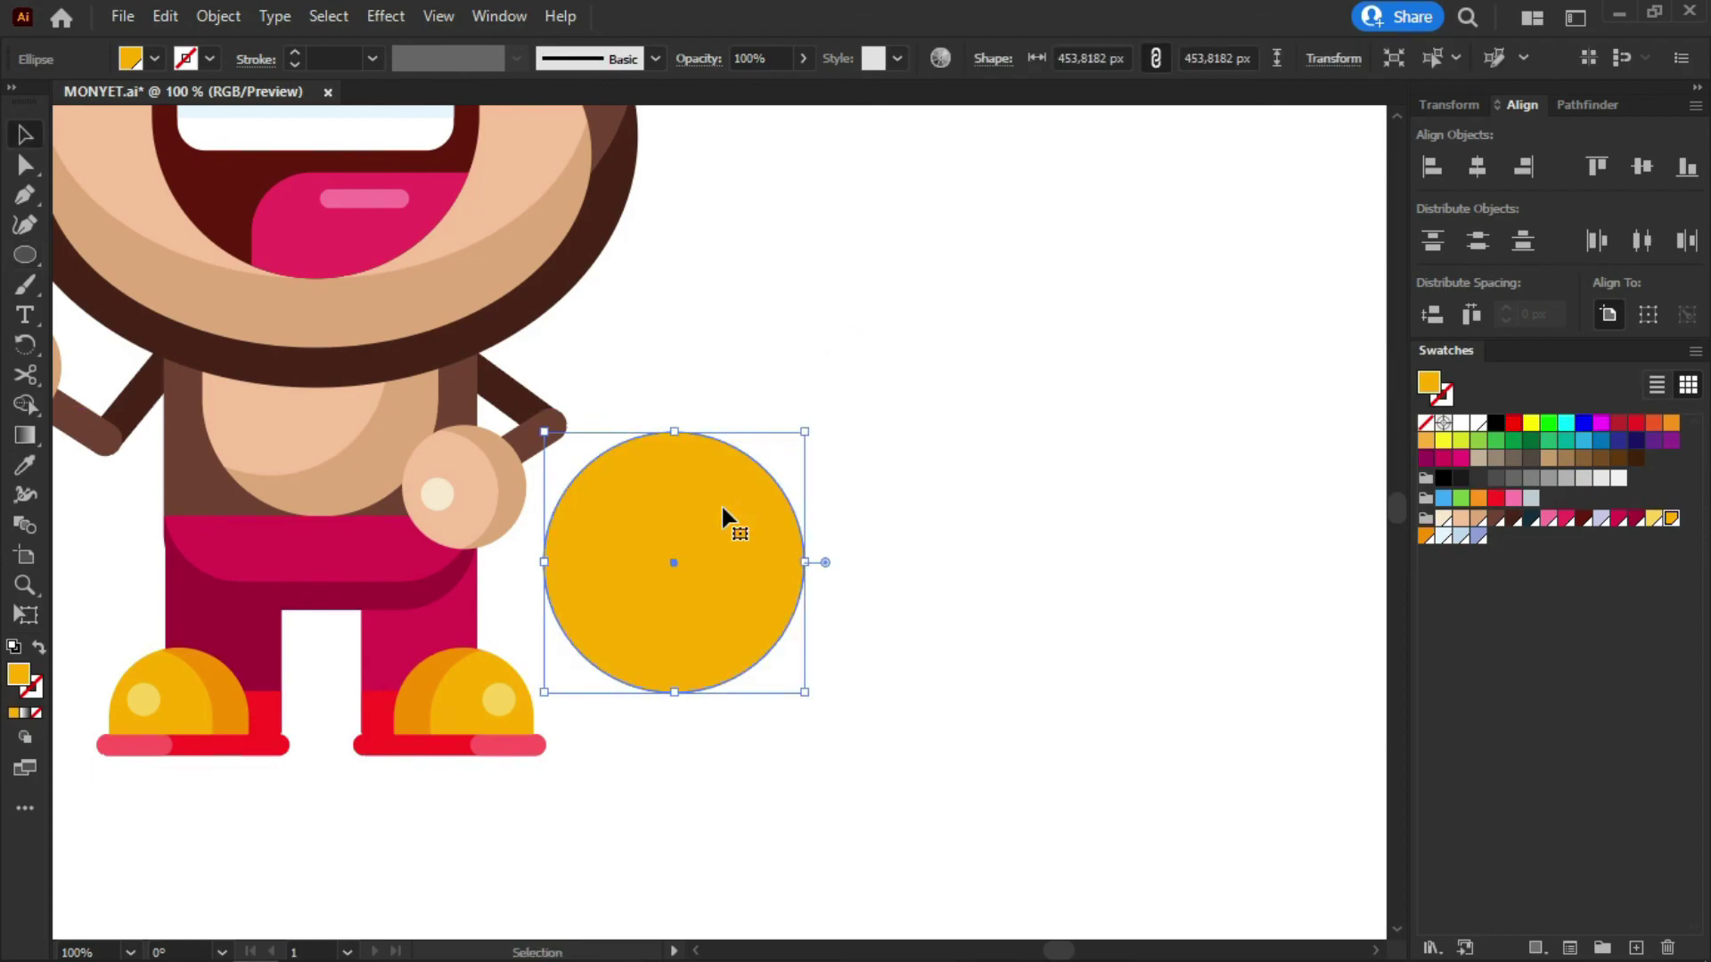
{"action": "key", "text": "a"}
{"action": "key", "text": "v"}
{"action": "left_click_drag", "start_coordinate": [808, 430], "coordinate": [784, 464]}
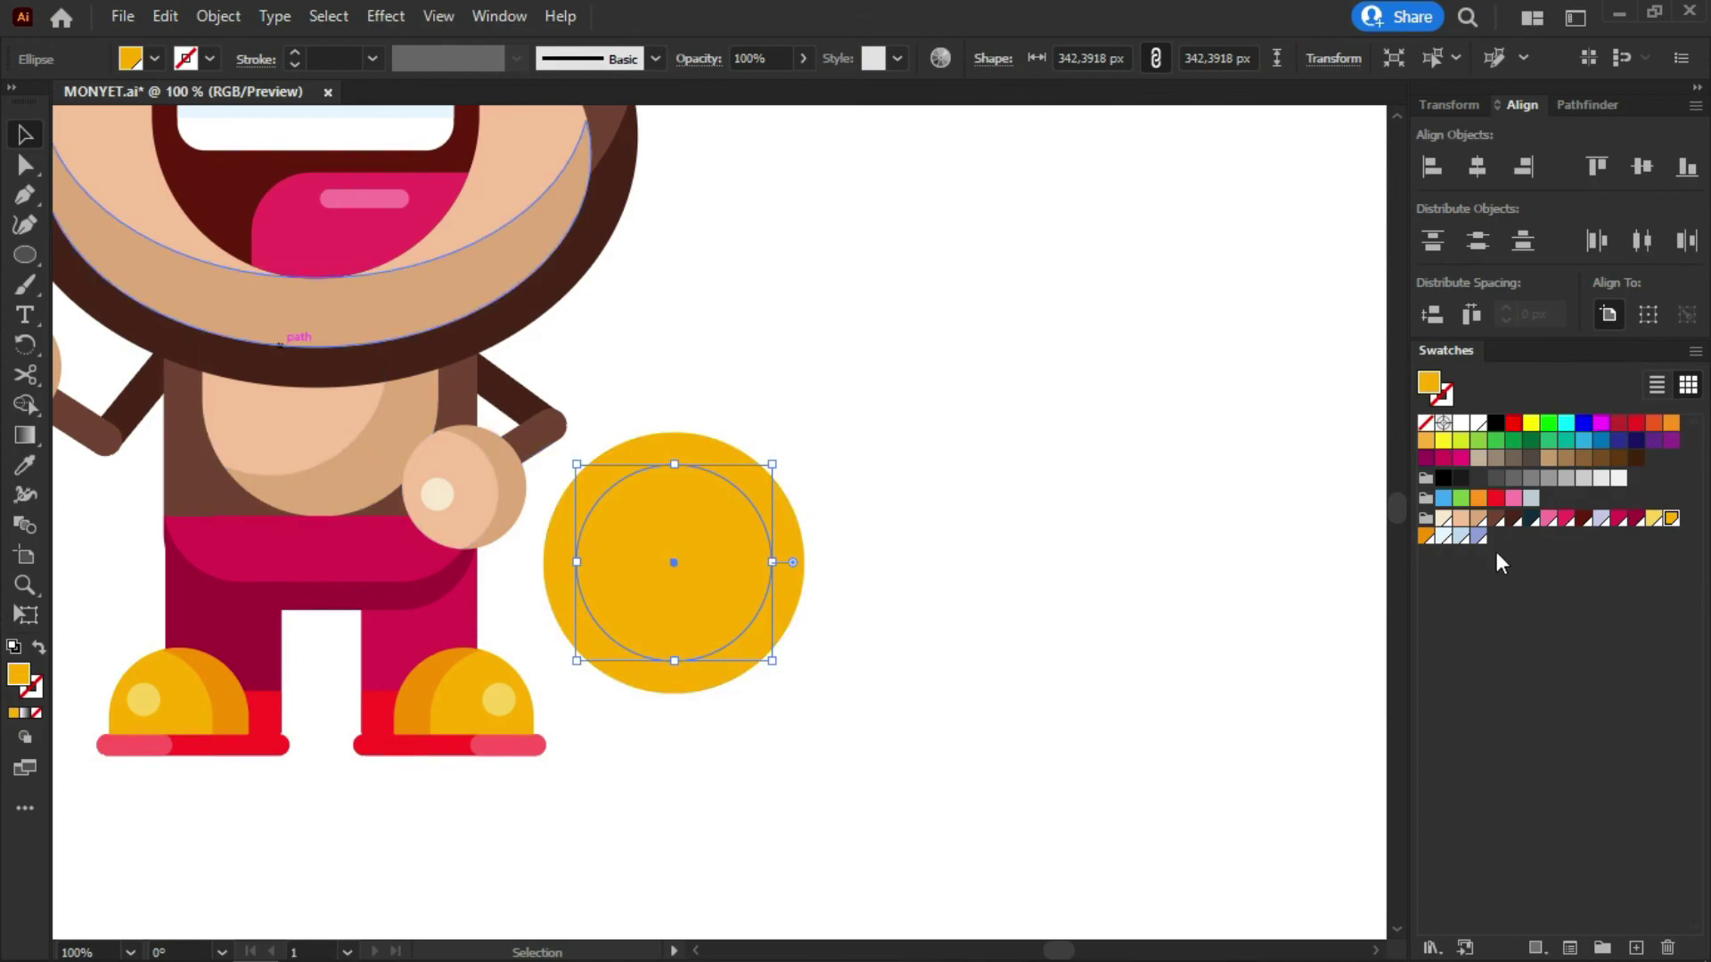
{"action": "left_click", "coordinate": [1427, 537]}
{"action": "left_click", "coordinate": [1154, 492]}
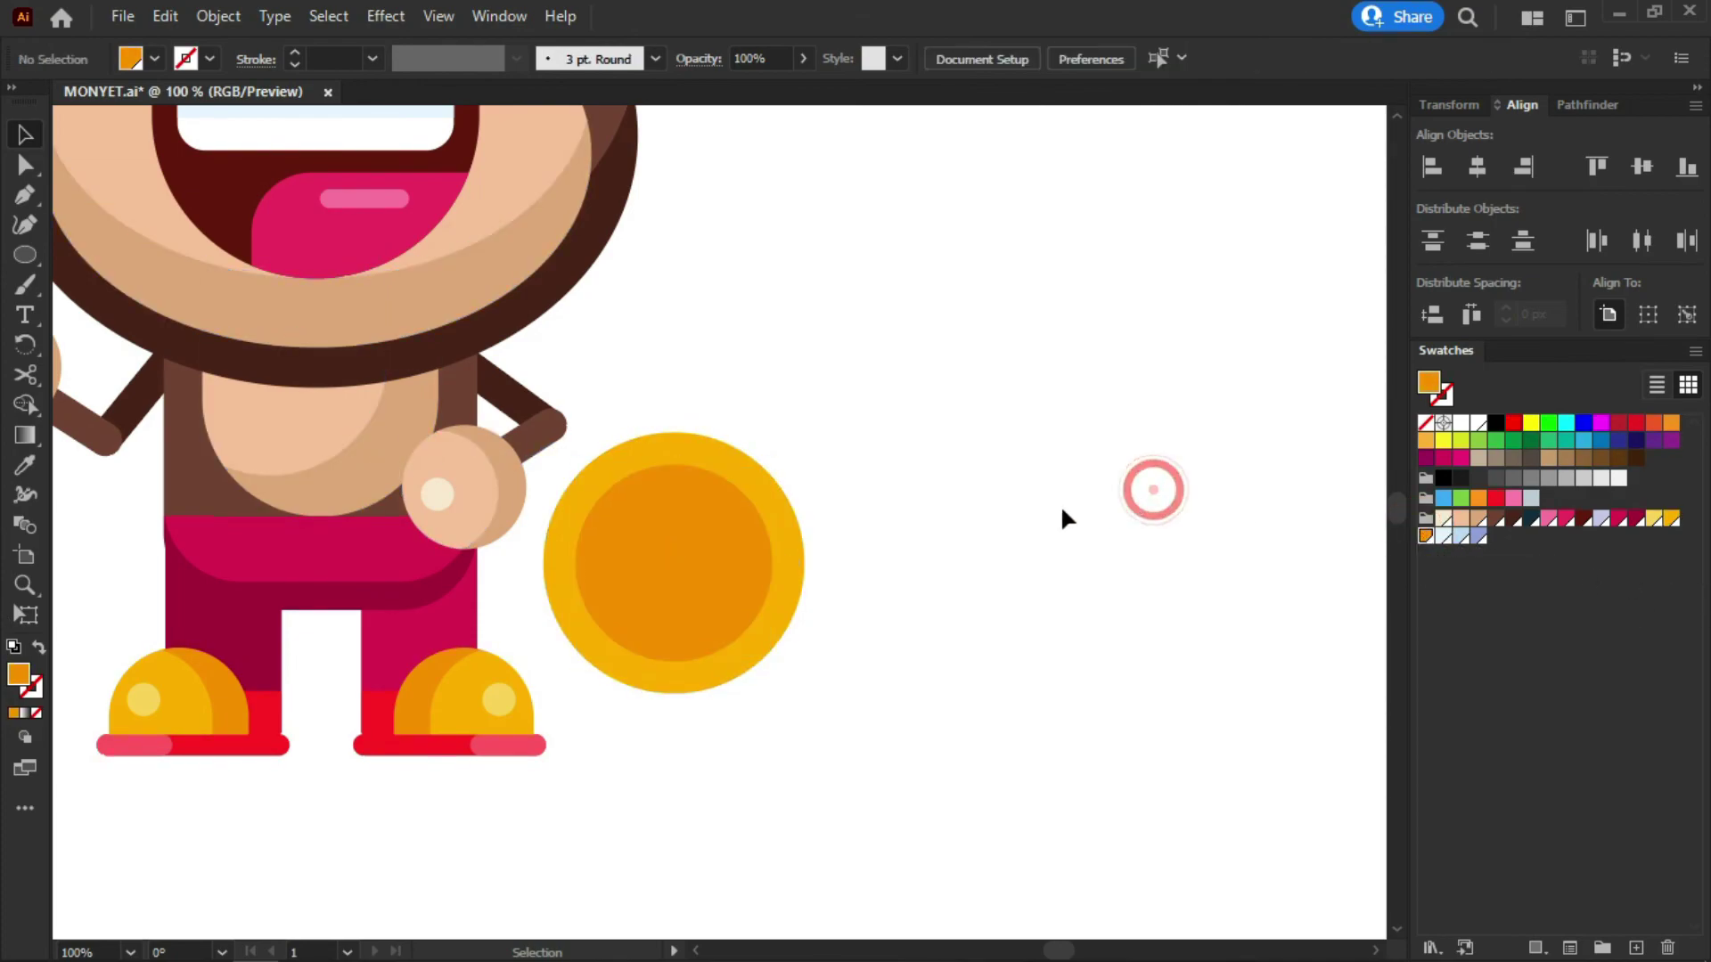
Duplicate the orange circle in place at about 188 px wide and give it the outer circle's yellow fill
{"action": "key", "text": "a"}
{"action": "left_click", "coordinate": [669, 560]}
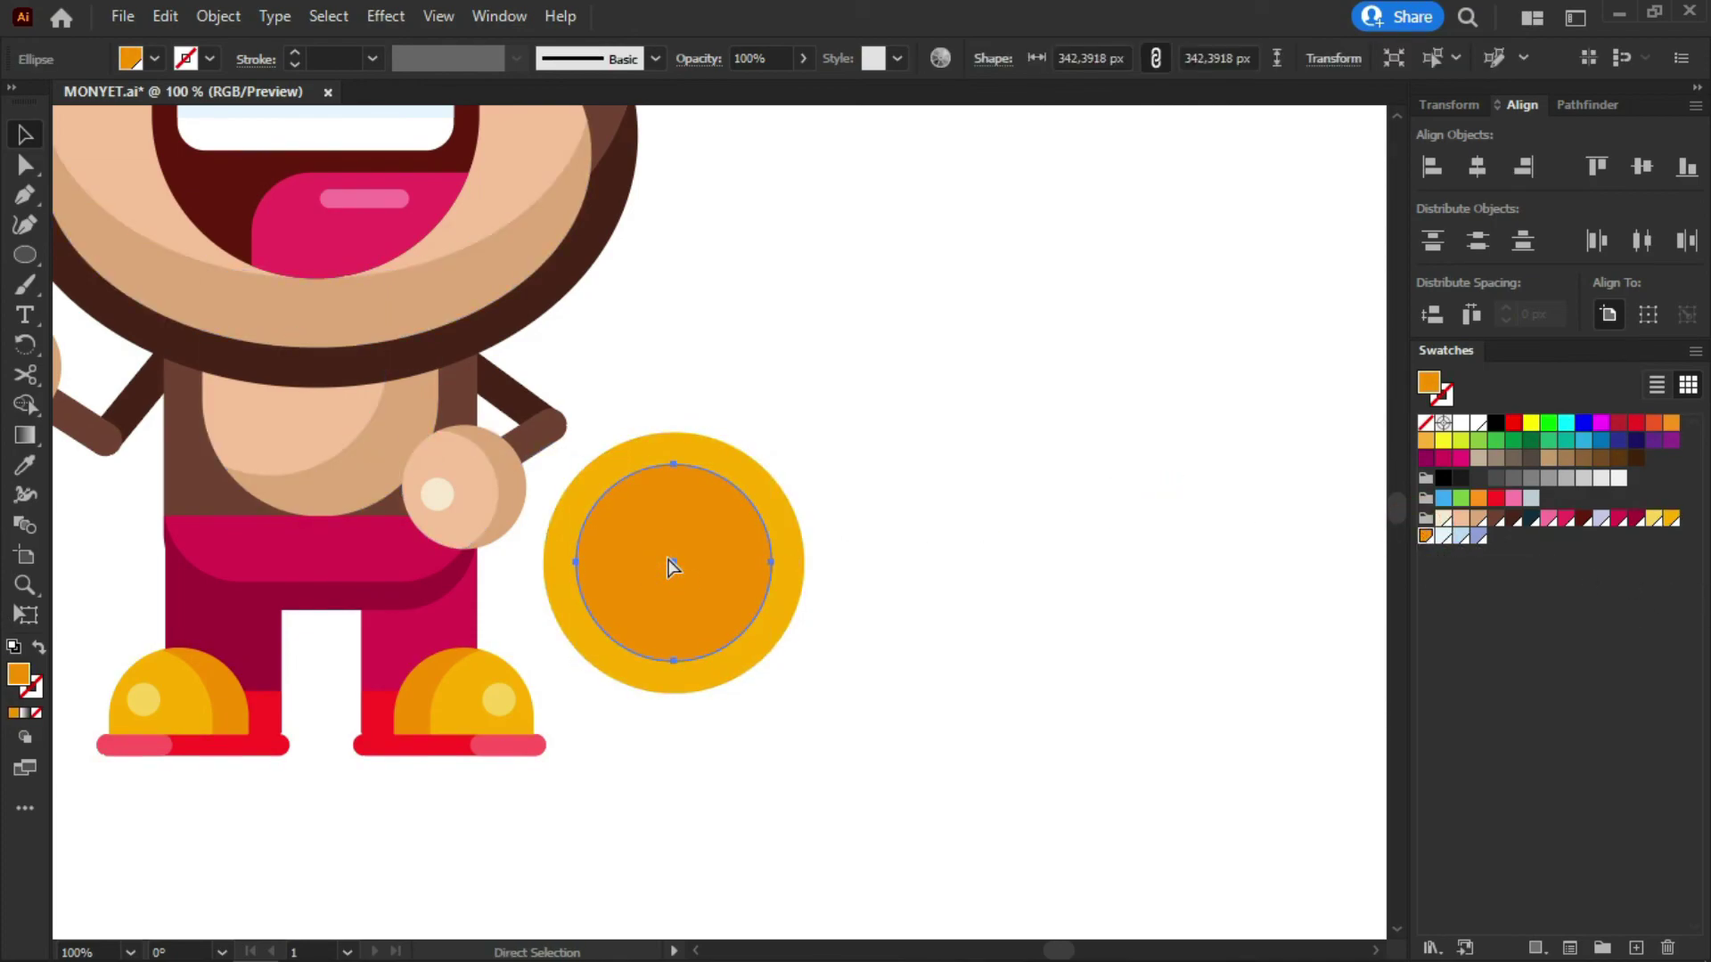
{"action": "key", "text": "v"}
{"action": "left_click_drag", "start_coordinate": [772, 465], "coordinate": [745, 511]}
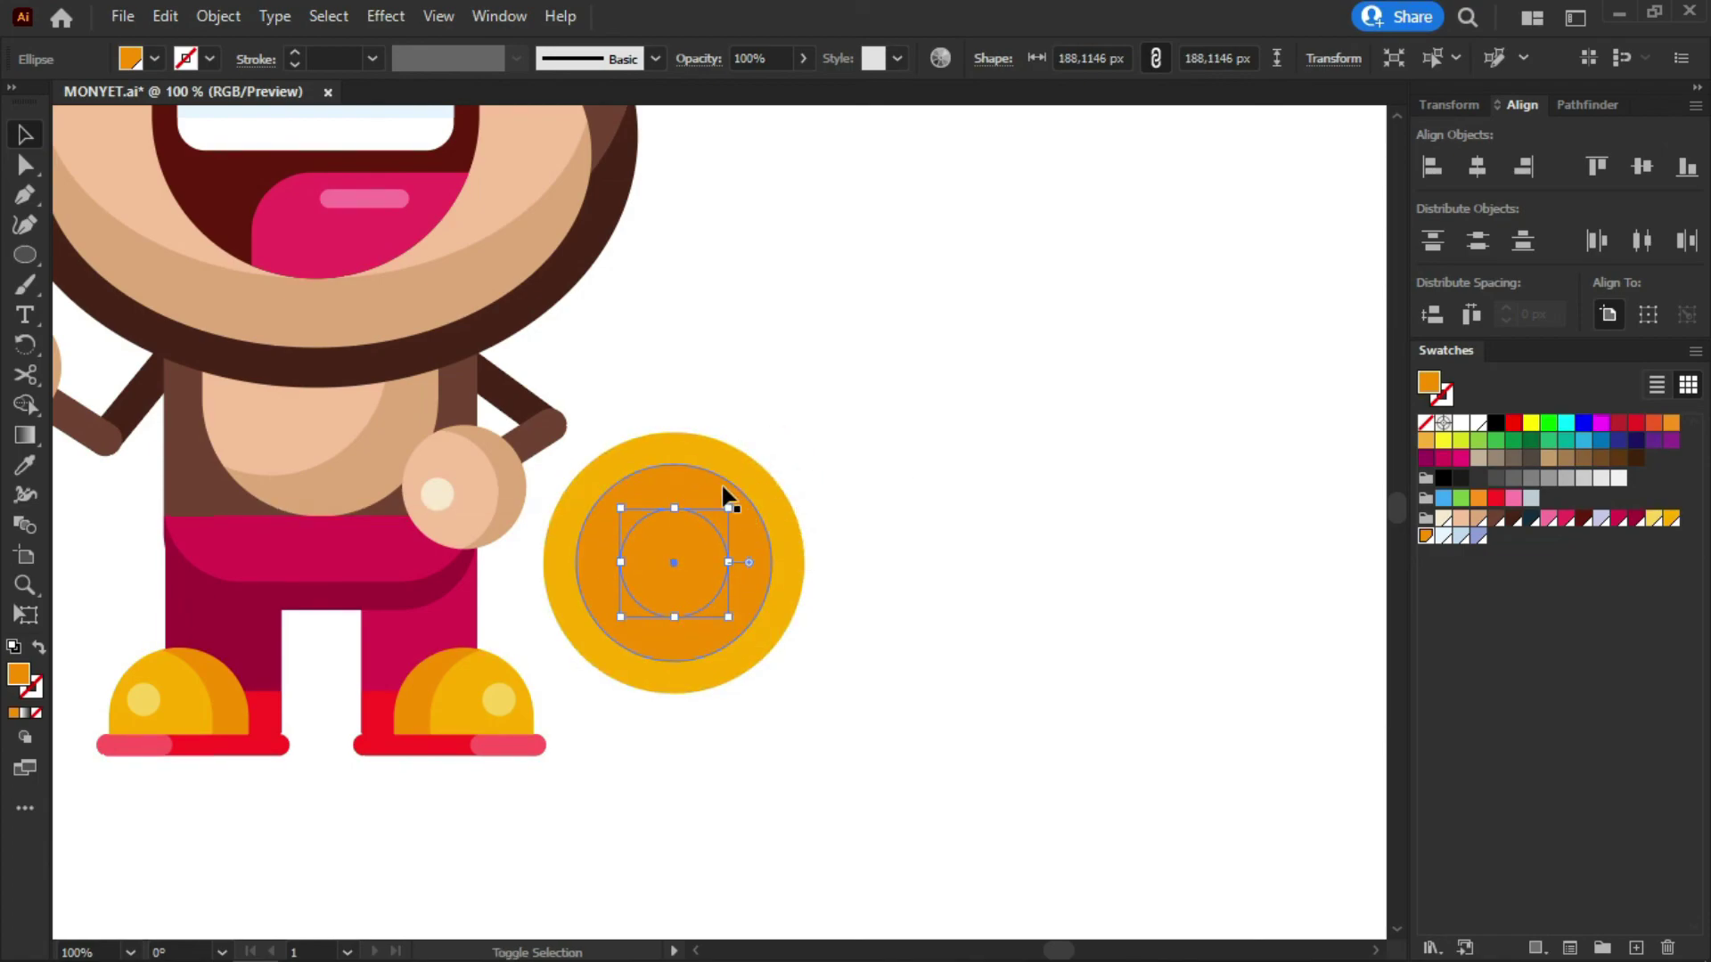
{"action": "left_click", "coordinate": [25, 465]}
{"action": "left_click", "coordinate": [724, 448]}
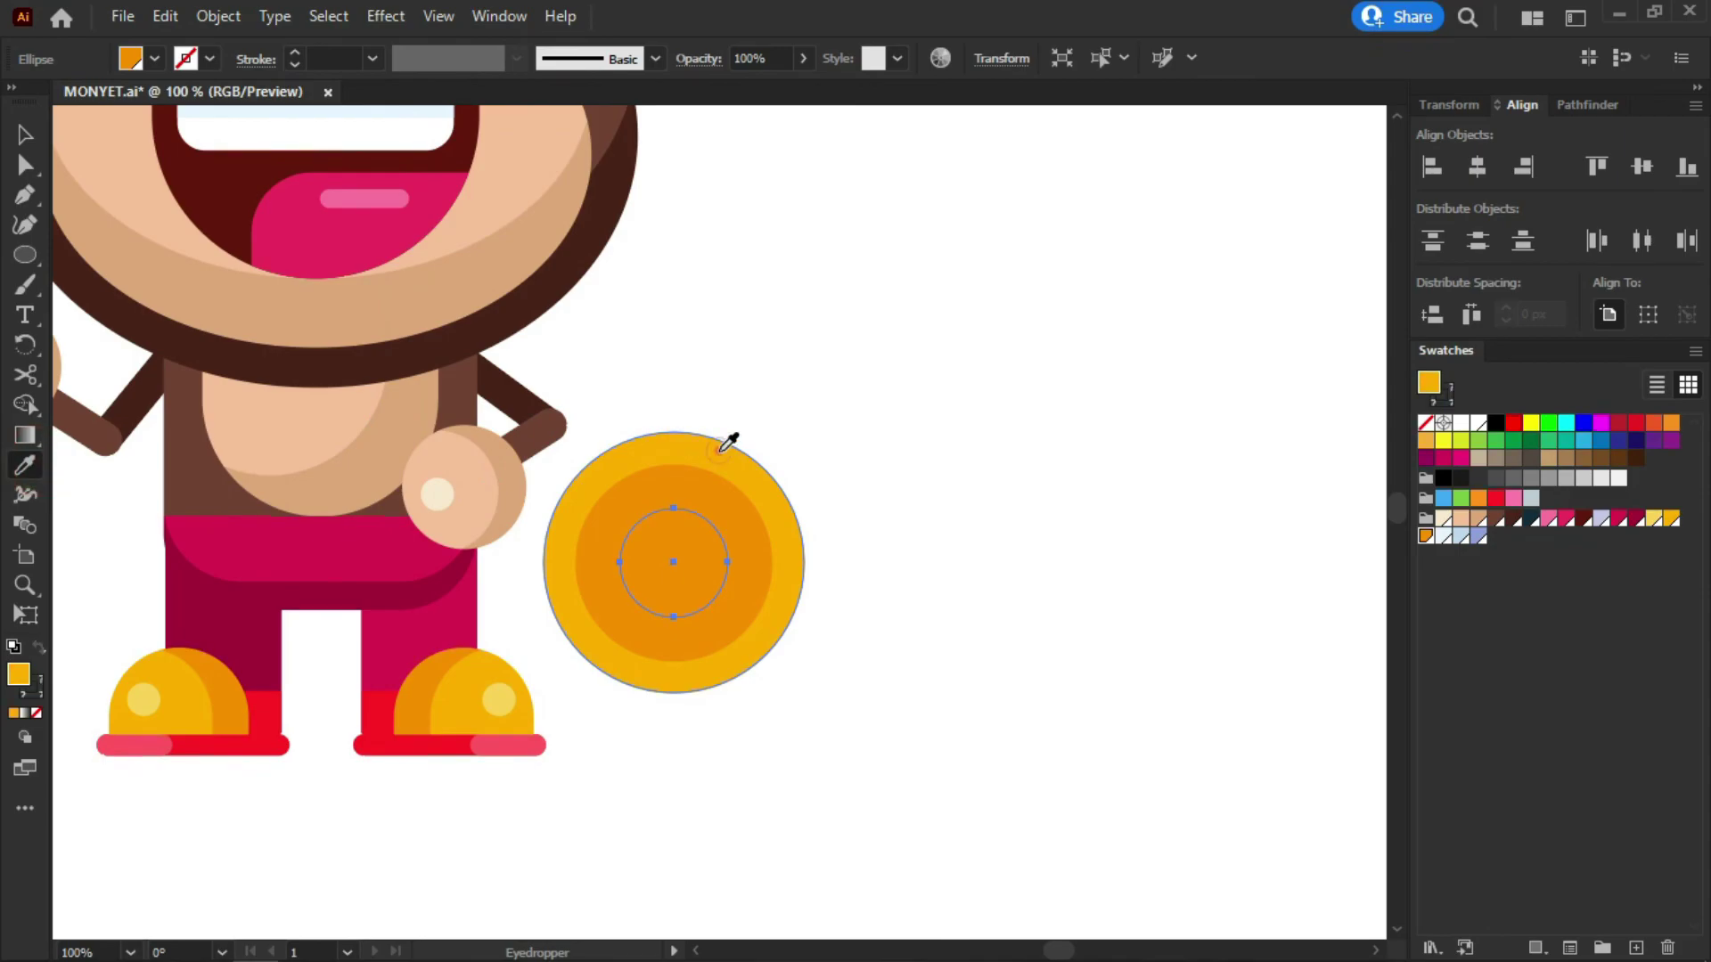
{"action": "key", "text": "v"}
{"action": "left_click", "coordinate": [904, 388]}
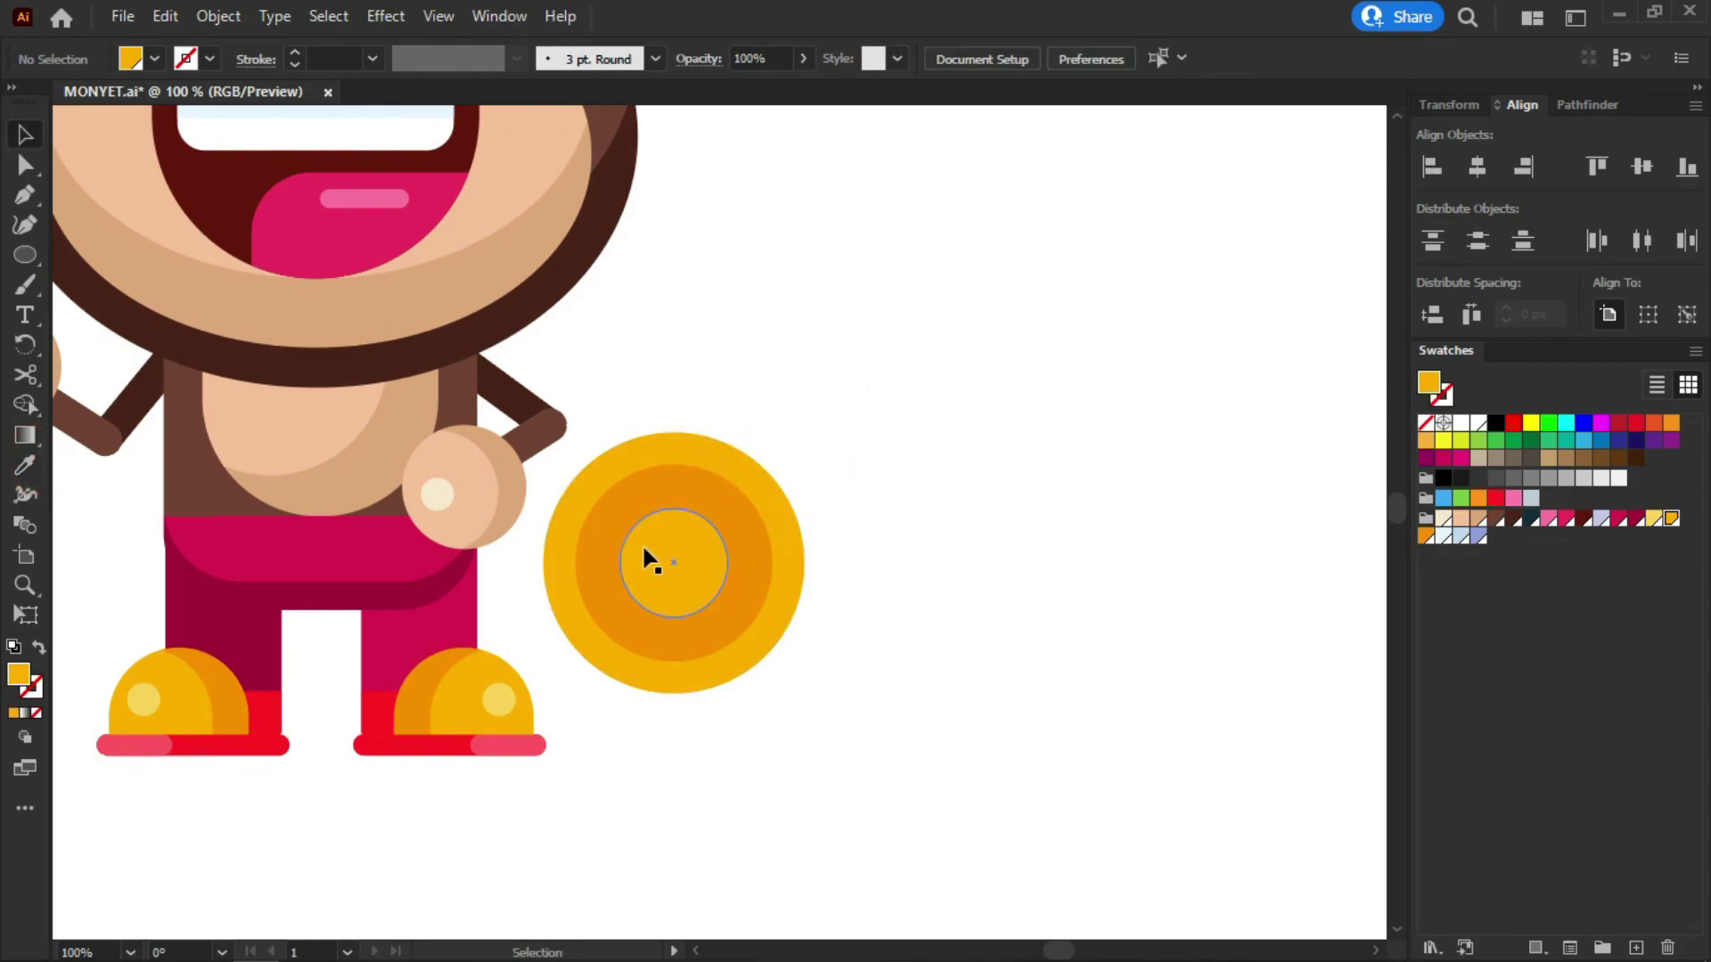
Shrink the innermost yellow circle about its center to about 169 px wide
{"action": "scroll", "coordinate": [676, 555], "scroll_direction": "up", "scroll_amount": 2}
{"action": "left_click", "coordinate": [683, 561]}
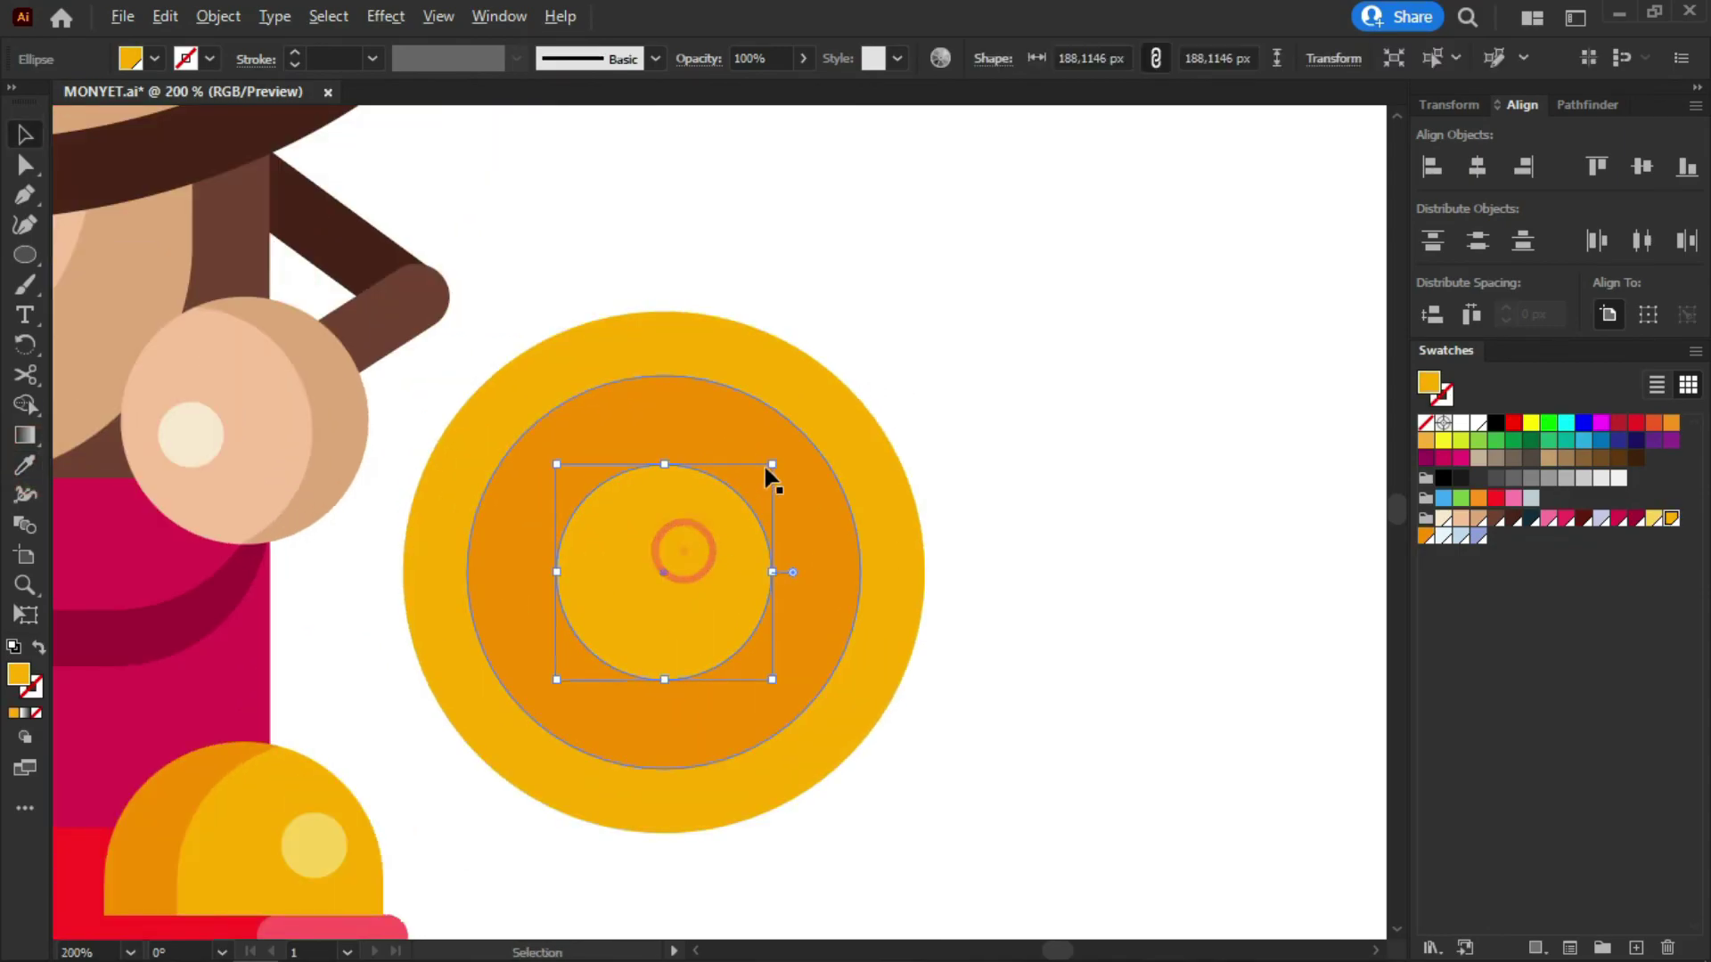
{"action": "left_click_drag", "start_coordinate": [772, 461], "coordinate": [763, 473]}
{"action": "left_click", "coordinate": [934, 361]}
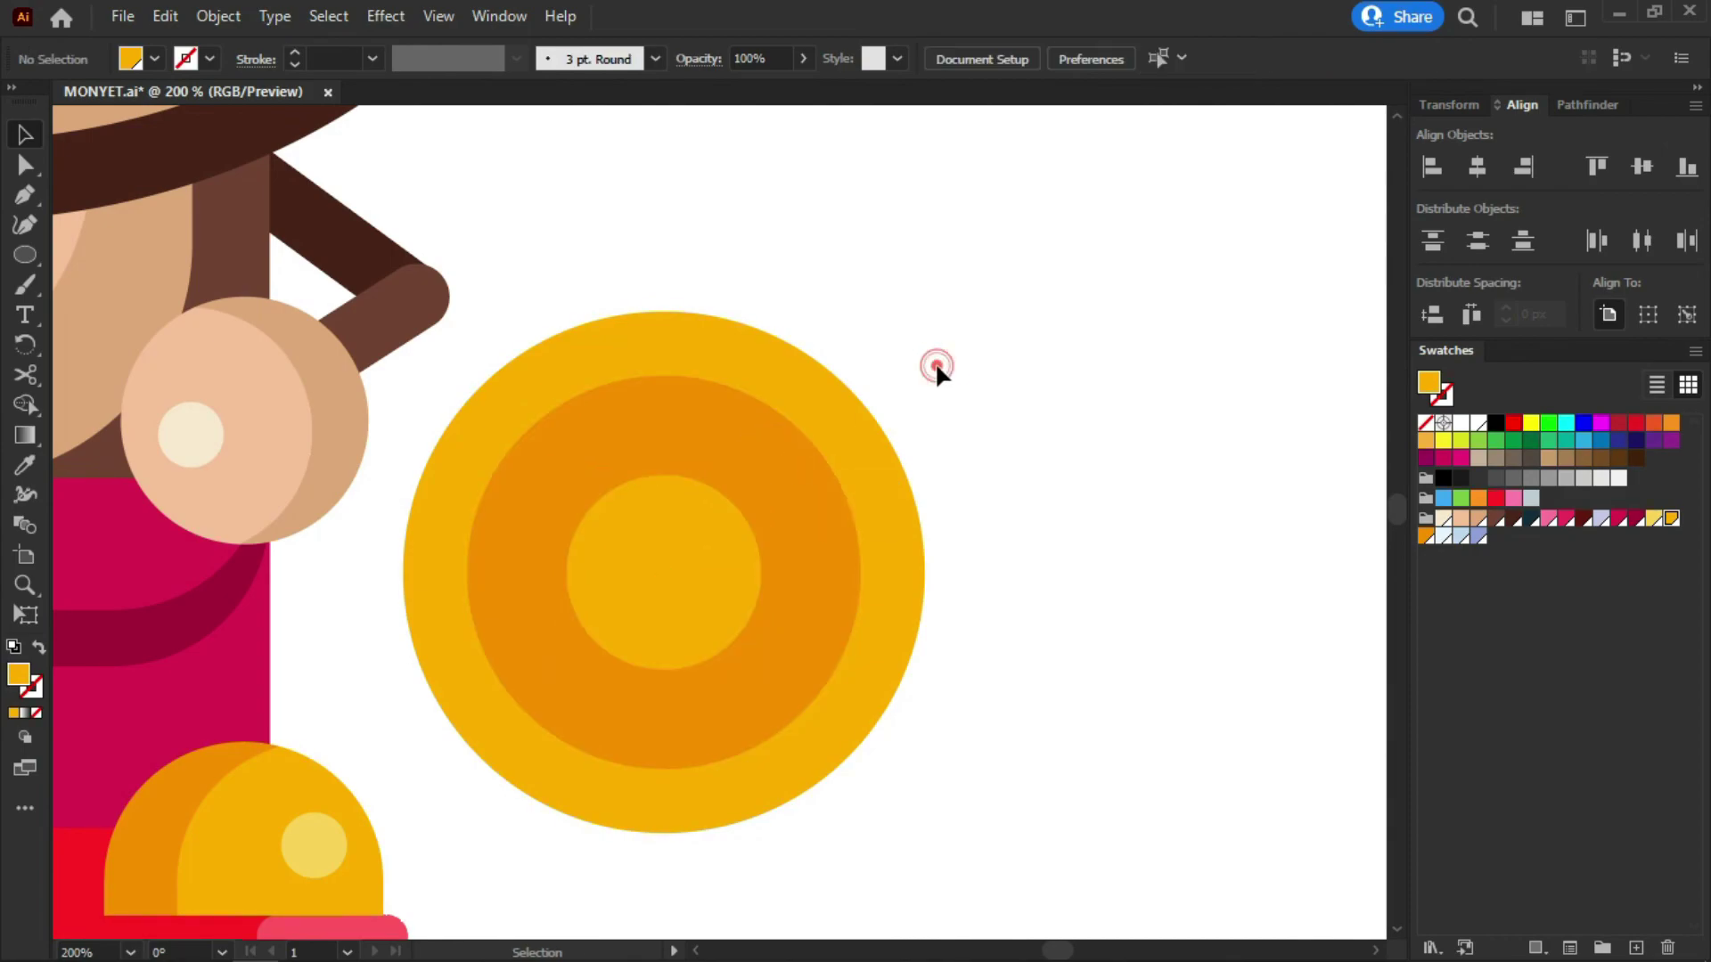
Duplicate the innermost yellow circle in place and scale the copy about its center to about 122 px wide
{"action": "left_click", "coordinate": [682, 548]}
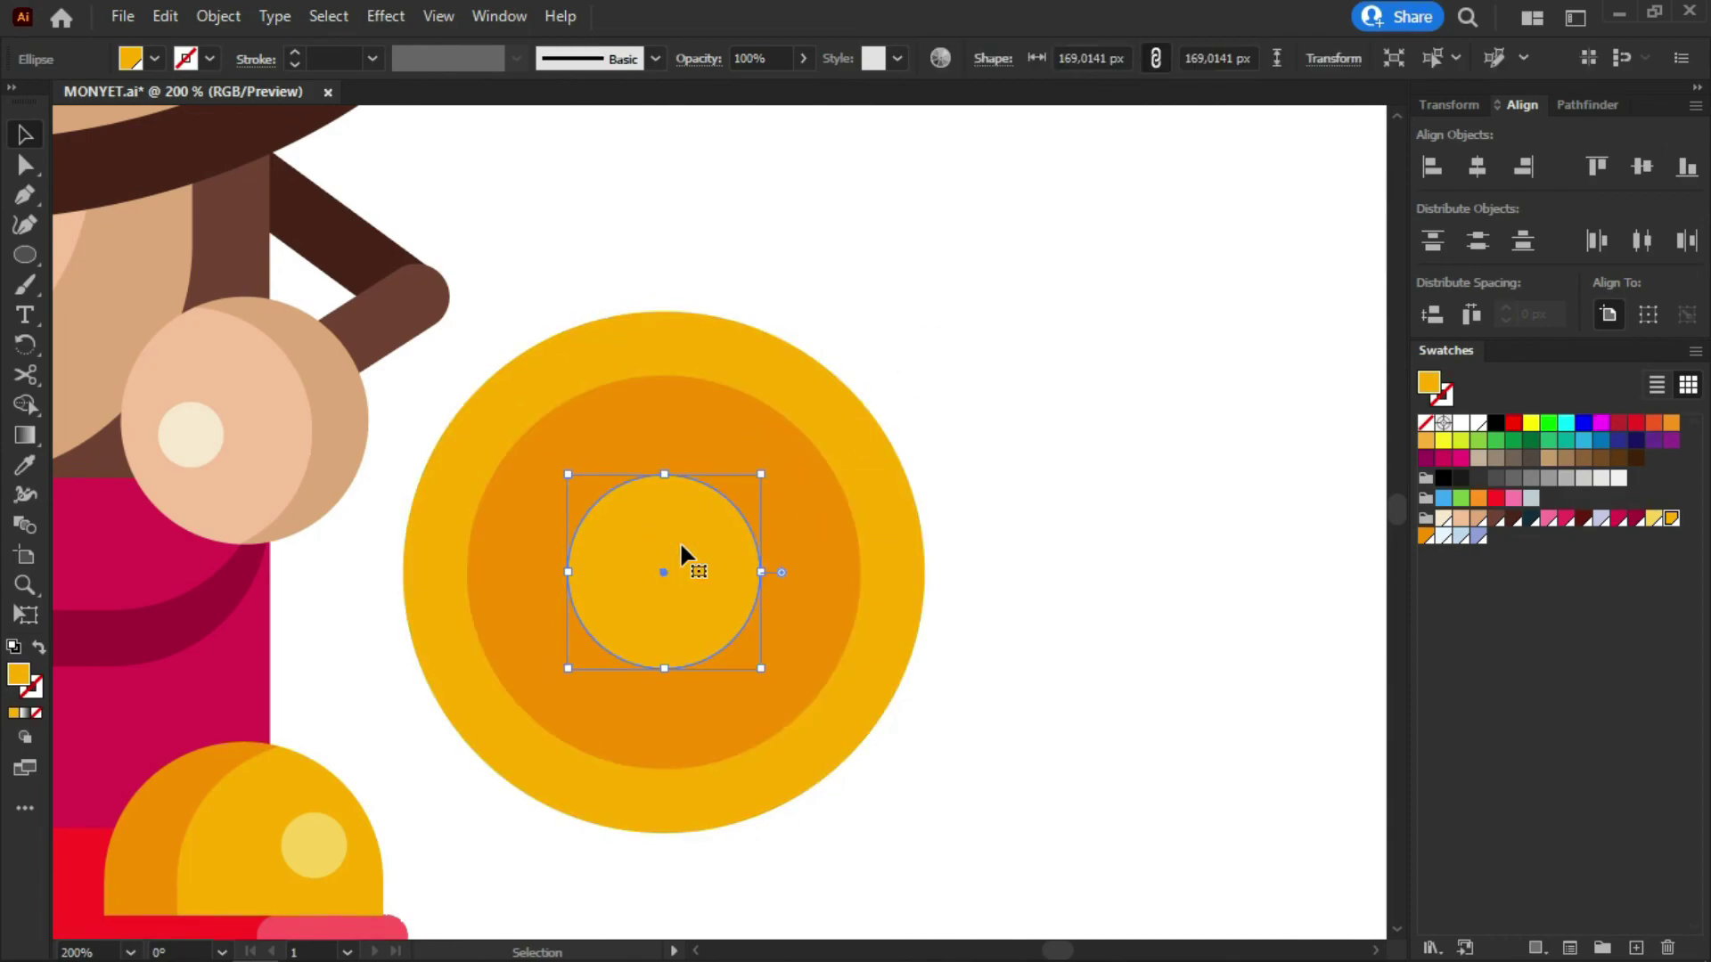
{"action": "key", "text": "a"}
{"action": "key", "text": "v"}
{"action": "left_click_drag", "start_coordinate": [764, 473], "coordinate": [751, 502]}
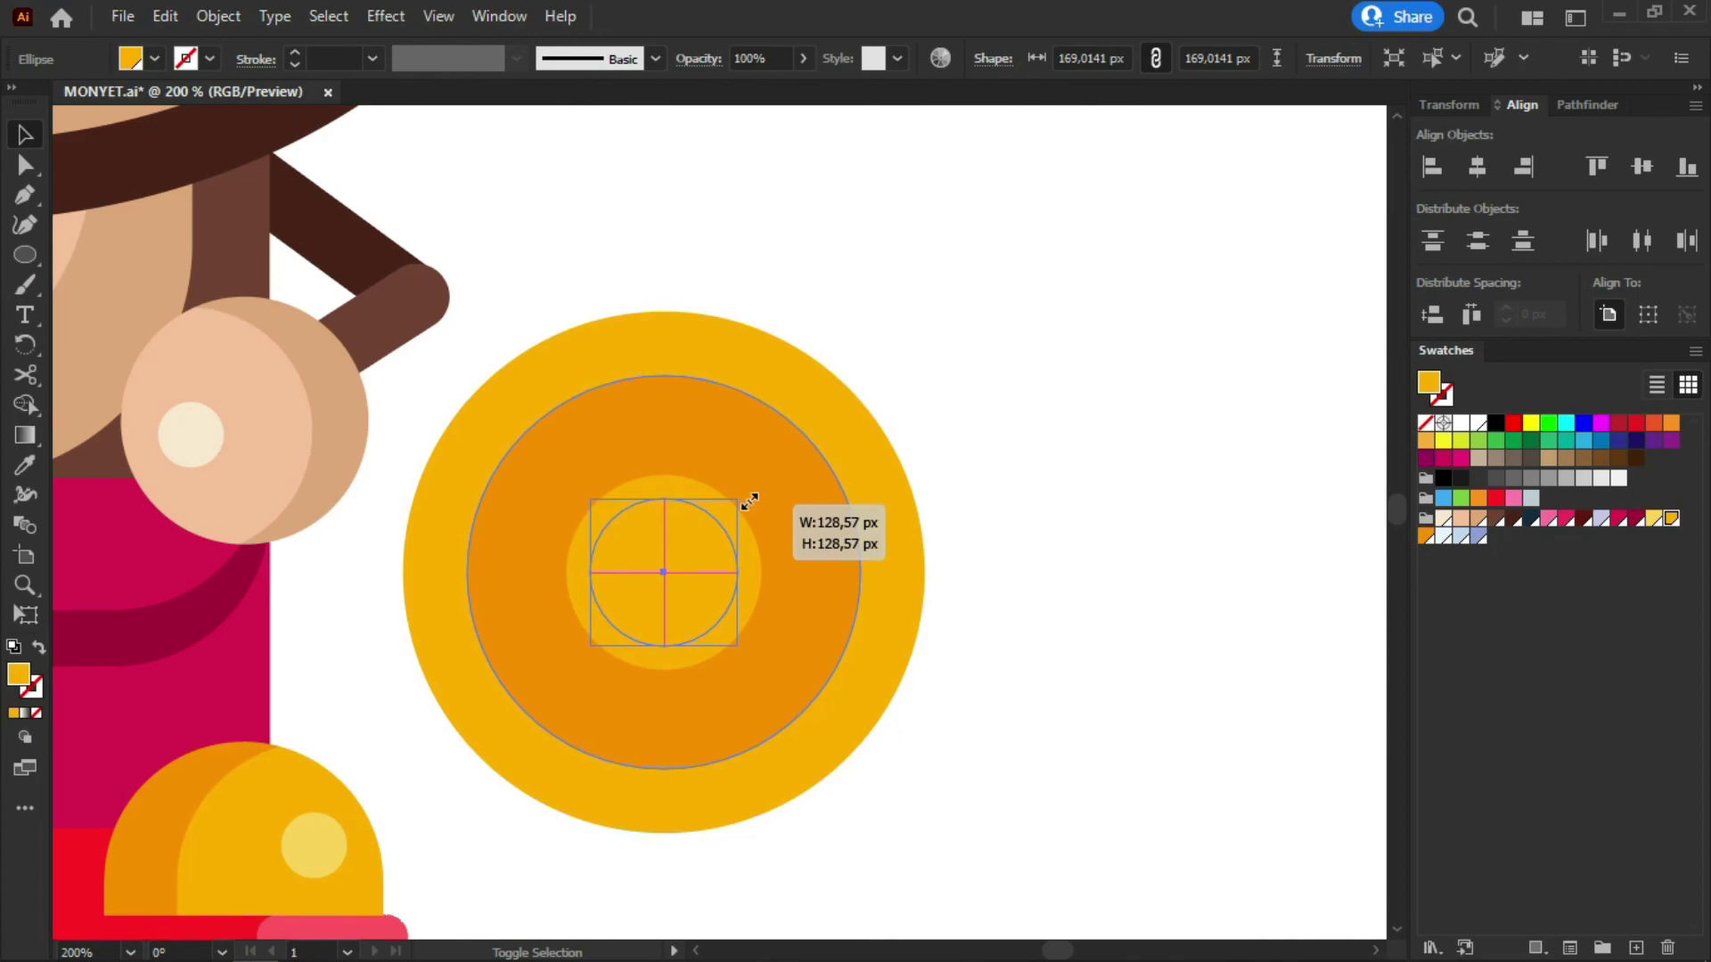
{"action": "mouse_move", "coordinate": [750, 501]}
{"action": "left_mouse_down"}
{"action": "mouse_move", "coordinate": [762, 474]}
{"action": "mouse_move", "coordinate": [742, 502]}
{"action": "left_mouse_up"}
{"action": "key", "text": "ctrl+z"}
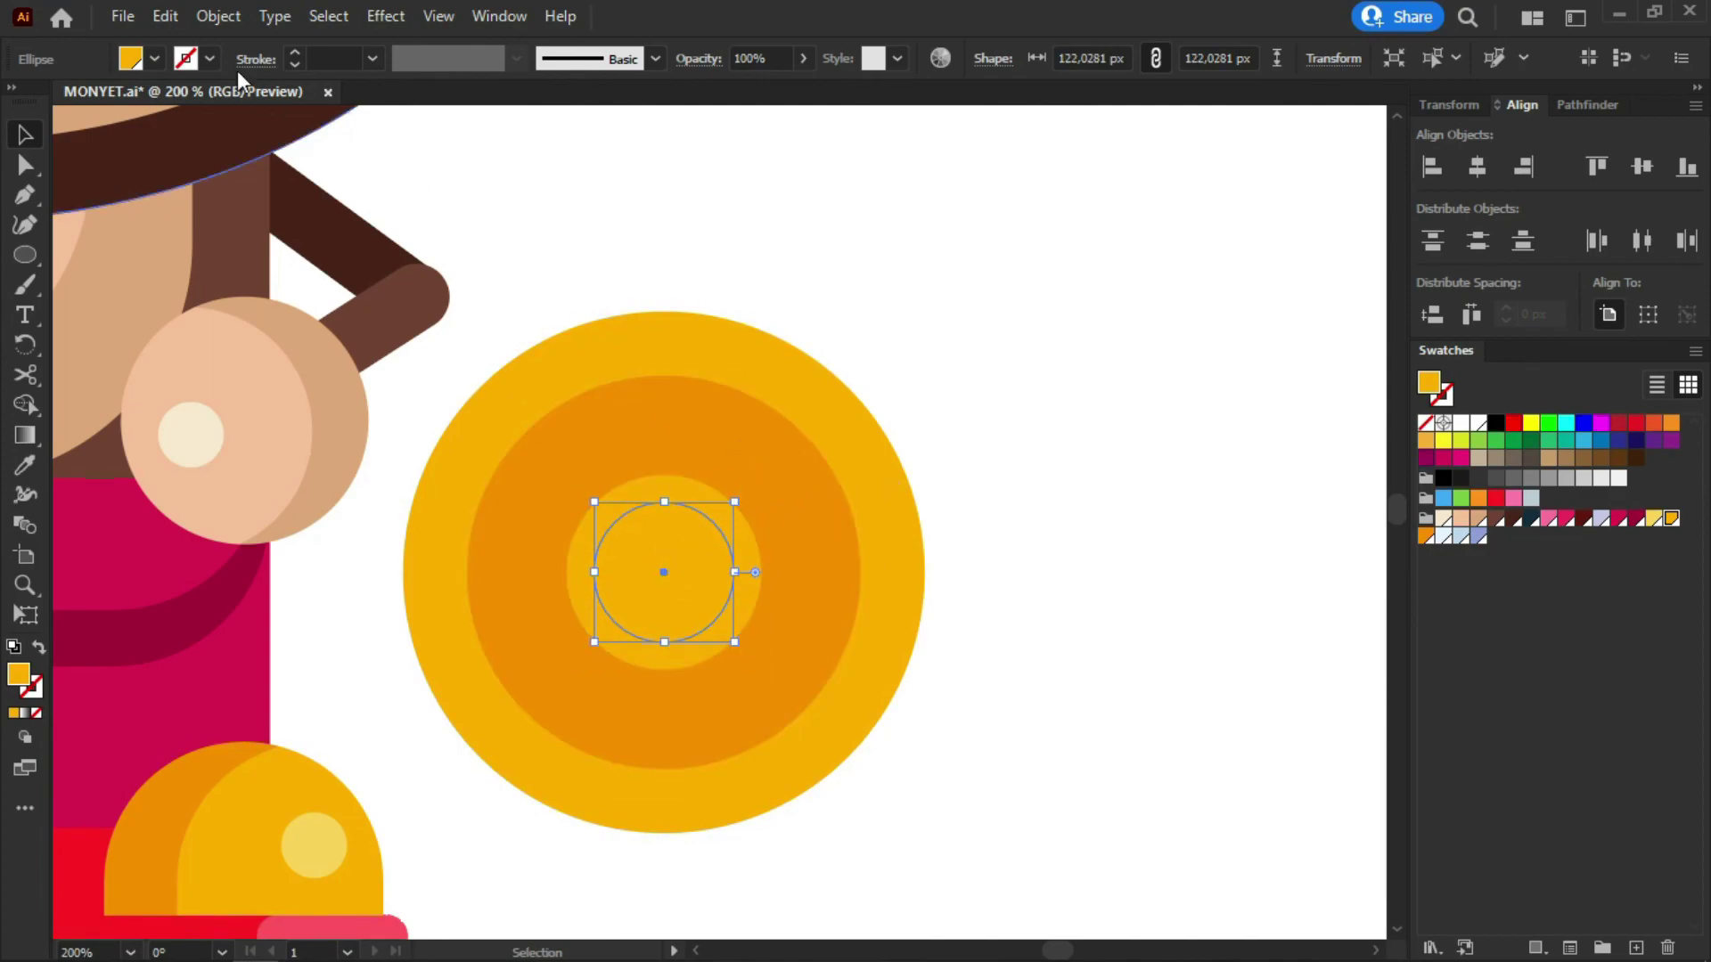
Give the 122 px circle an outline with a stroke weight of 18 pt
{"action": "left_click", "coordinate": [372, 56]}
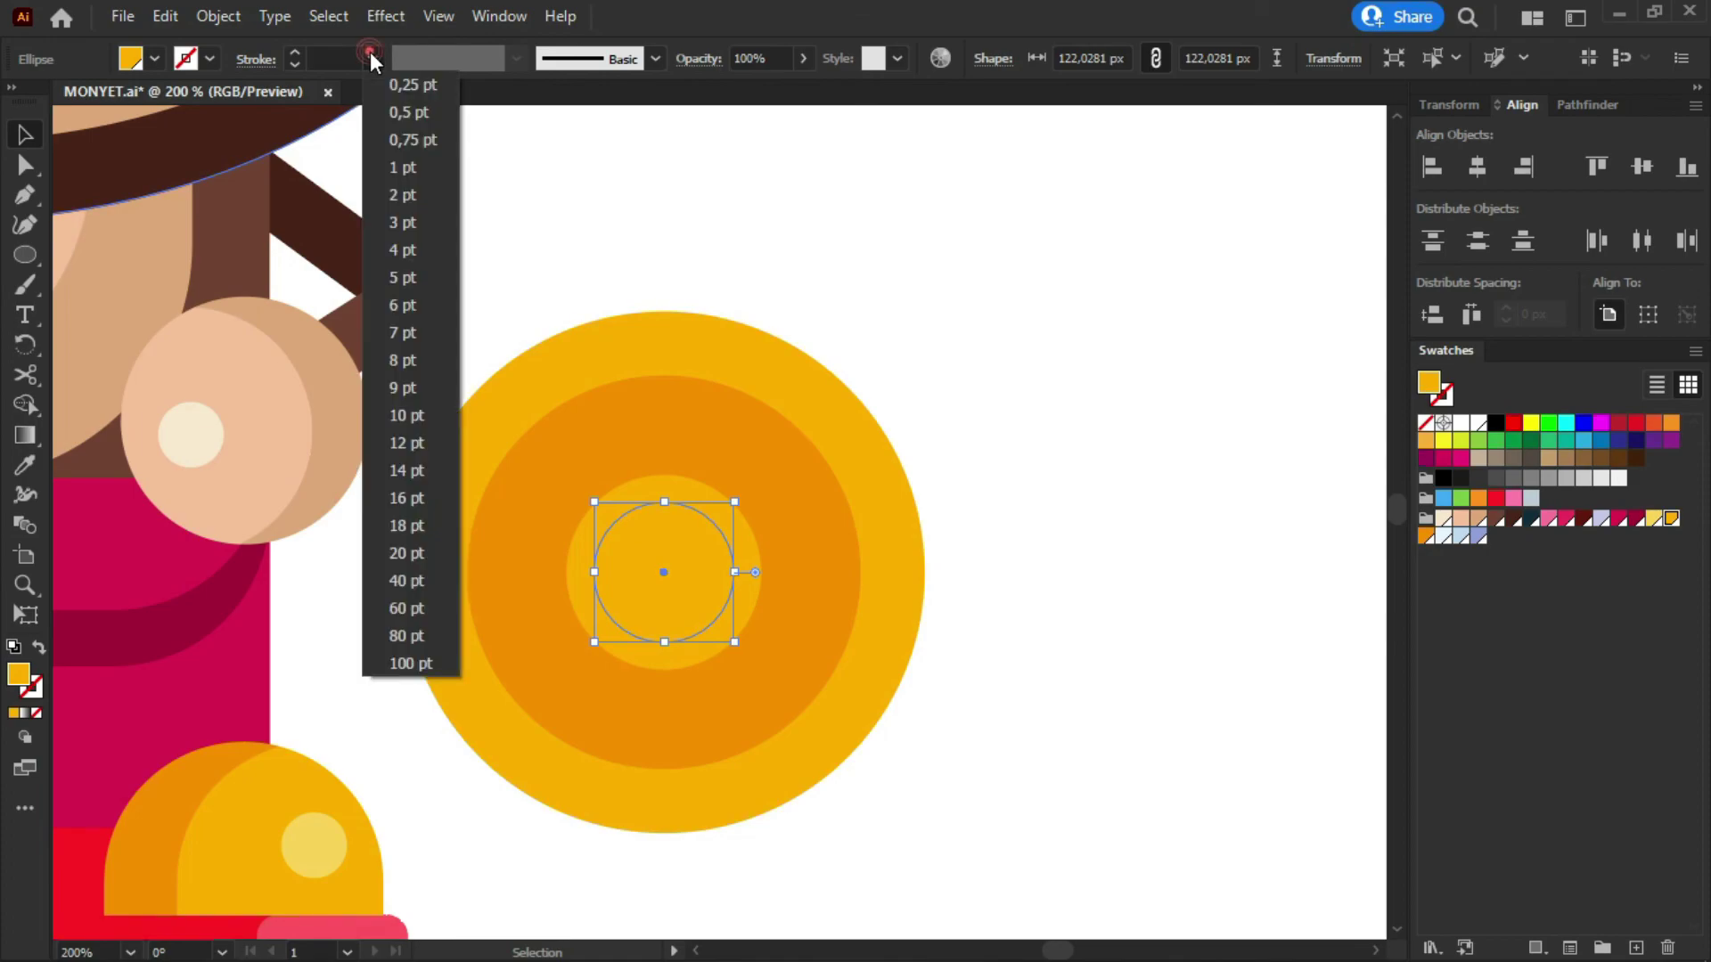
{"action": "left_click", "coordinate": [409, 496]}
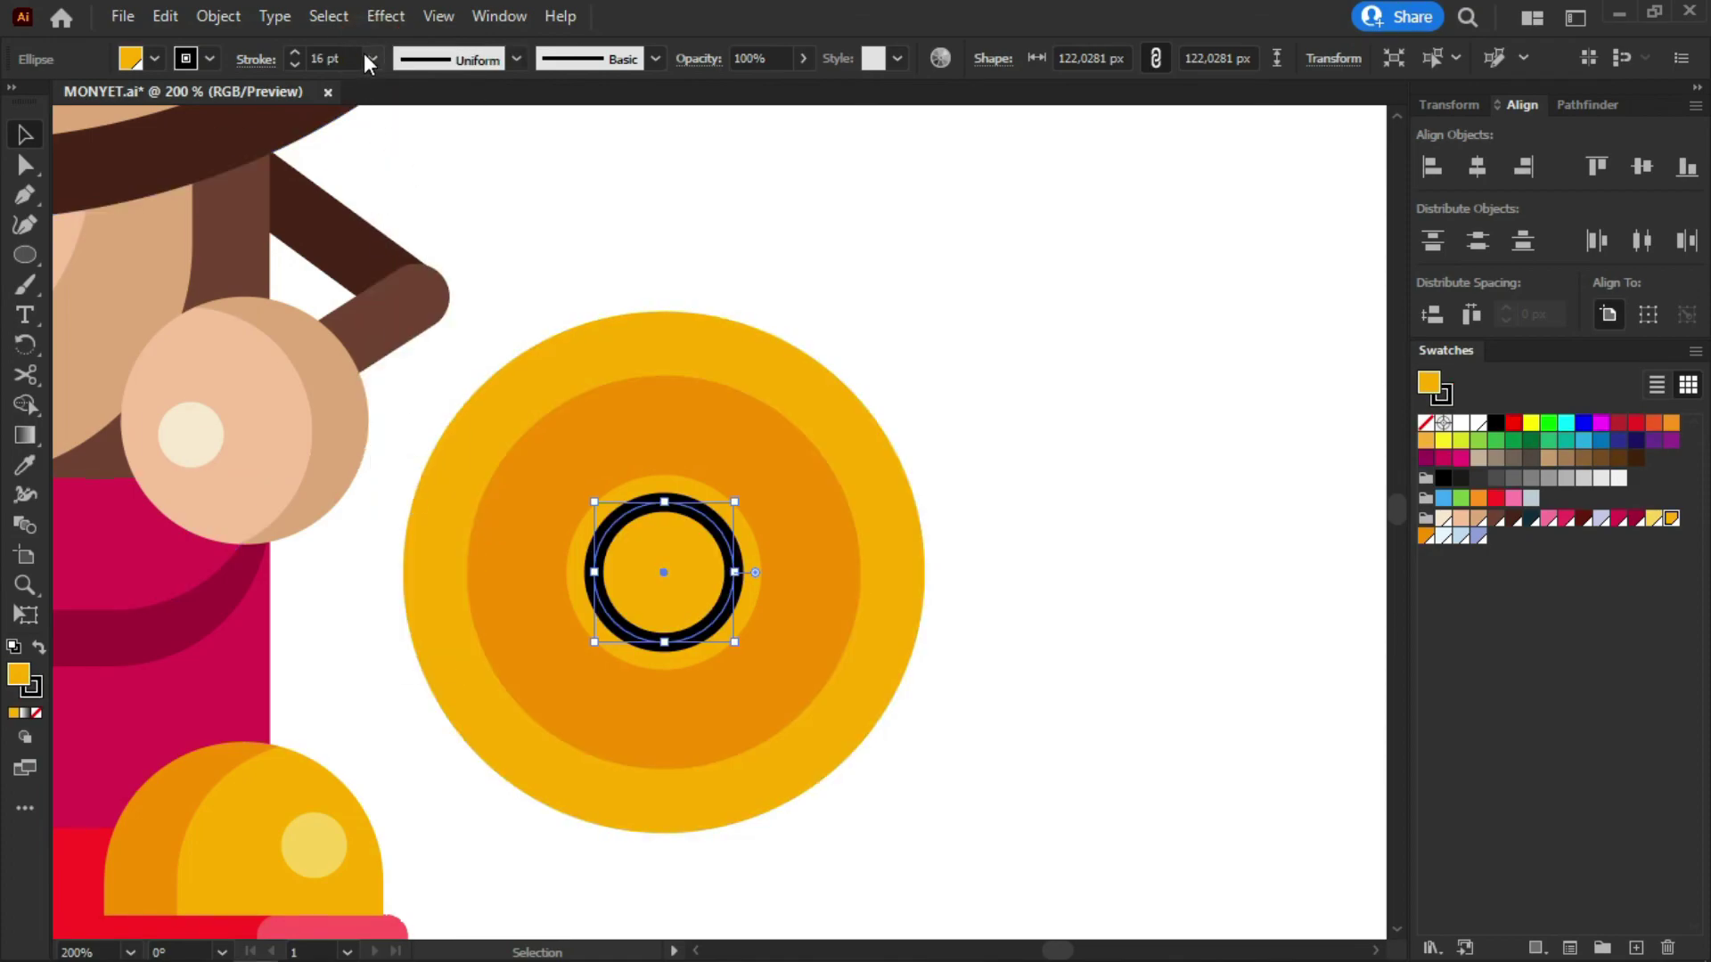
{"action": "left_click", "coordinate": [372, 59]}
{"action": "left_click", "coordinate": [415, 533]}
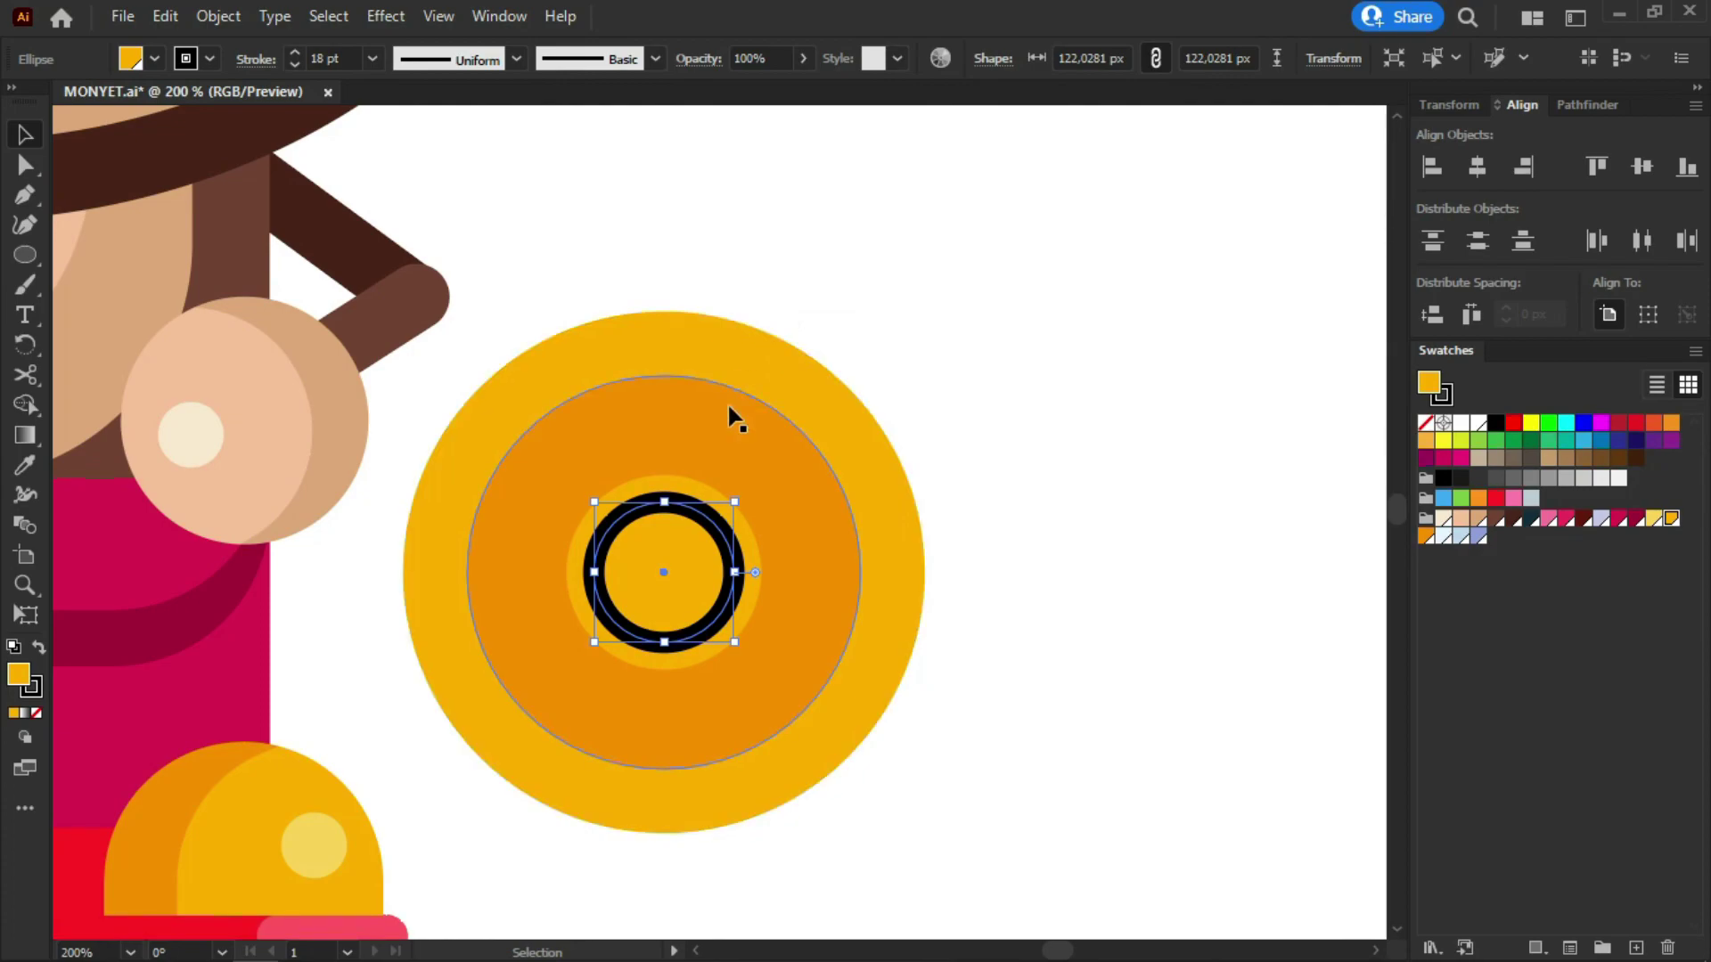
Remove the fill from the 122 px circle, keeping only its black outline
{"action": "left_click", "coordinate": [693, 485]}
{"action": "left_click", "coordinate": [689, 504]}
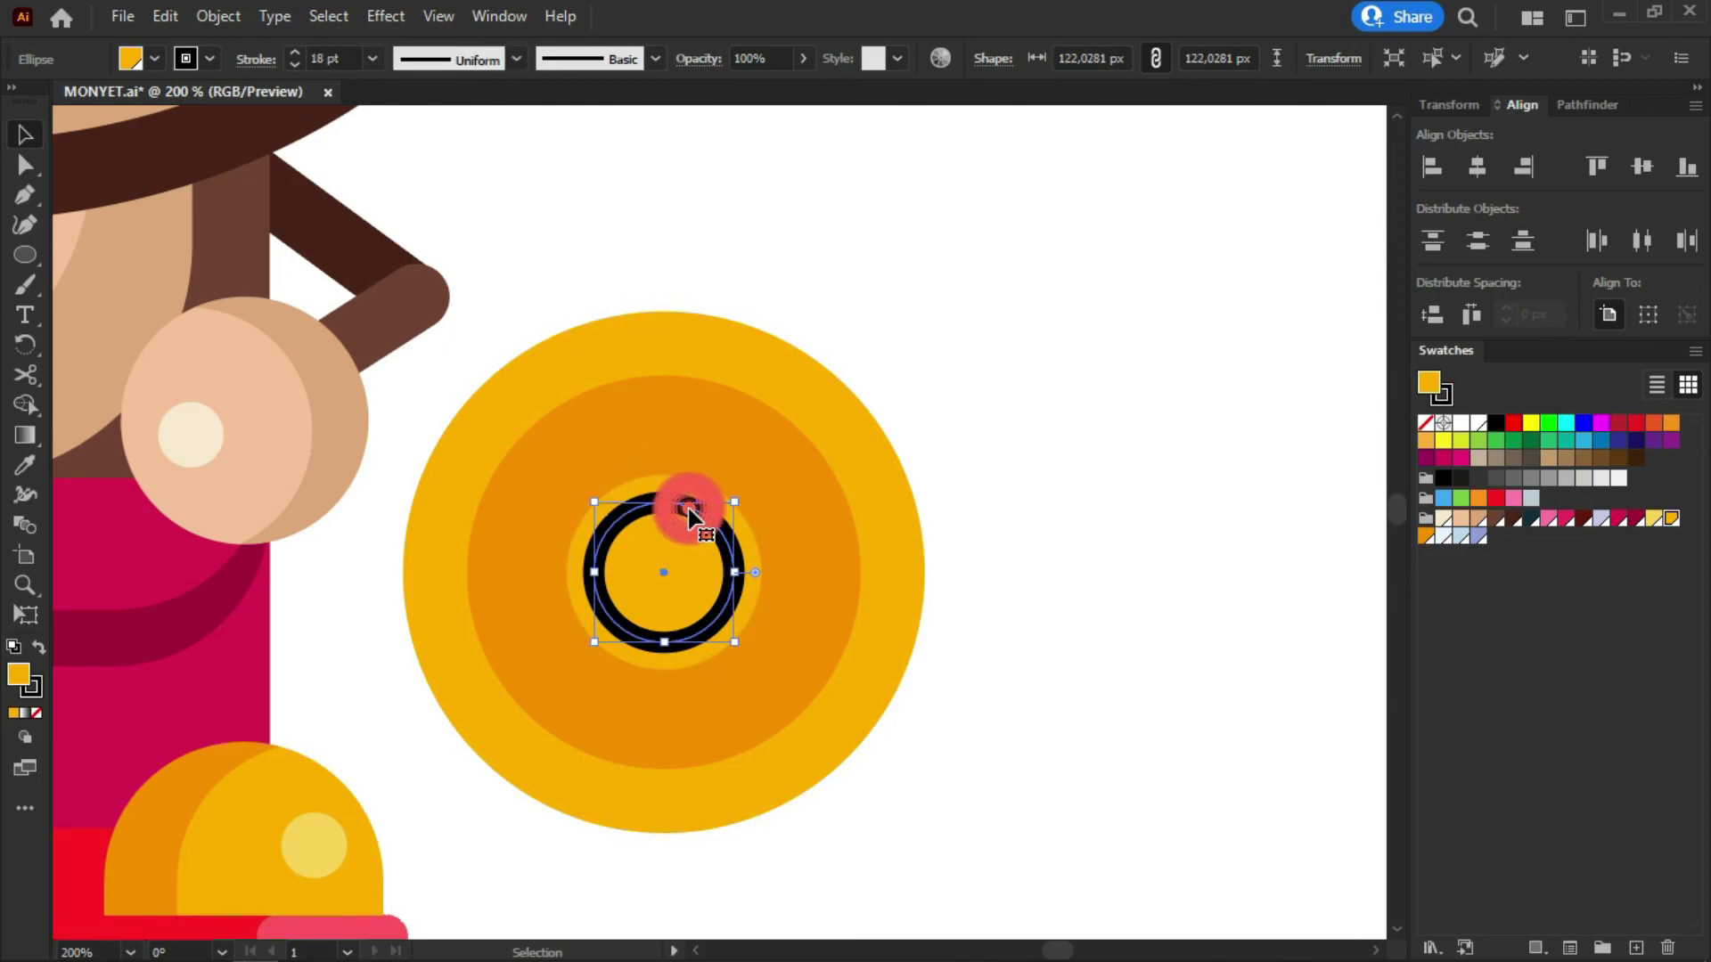
{"action": "left_click", "coordinate": [153, 58]}
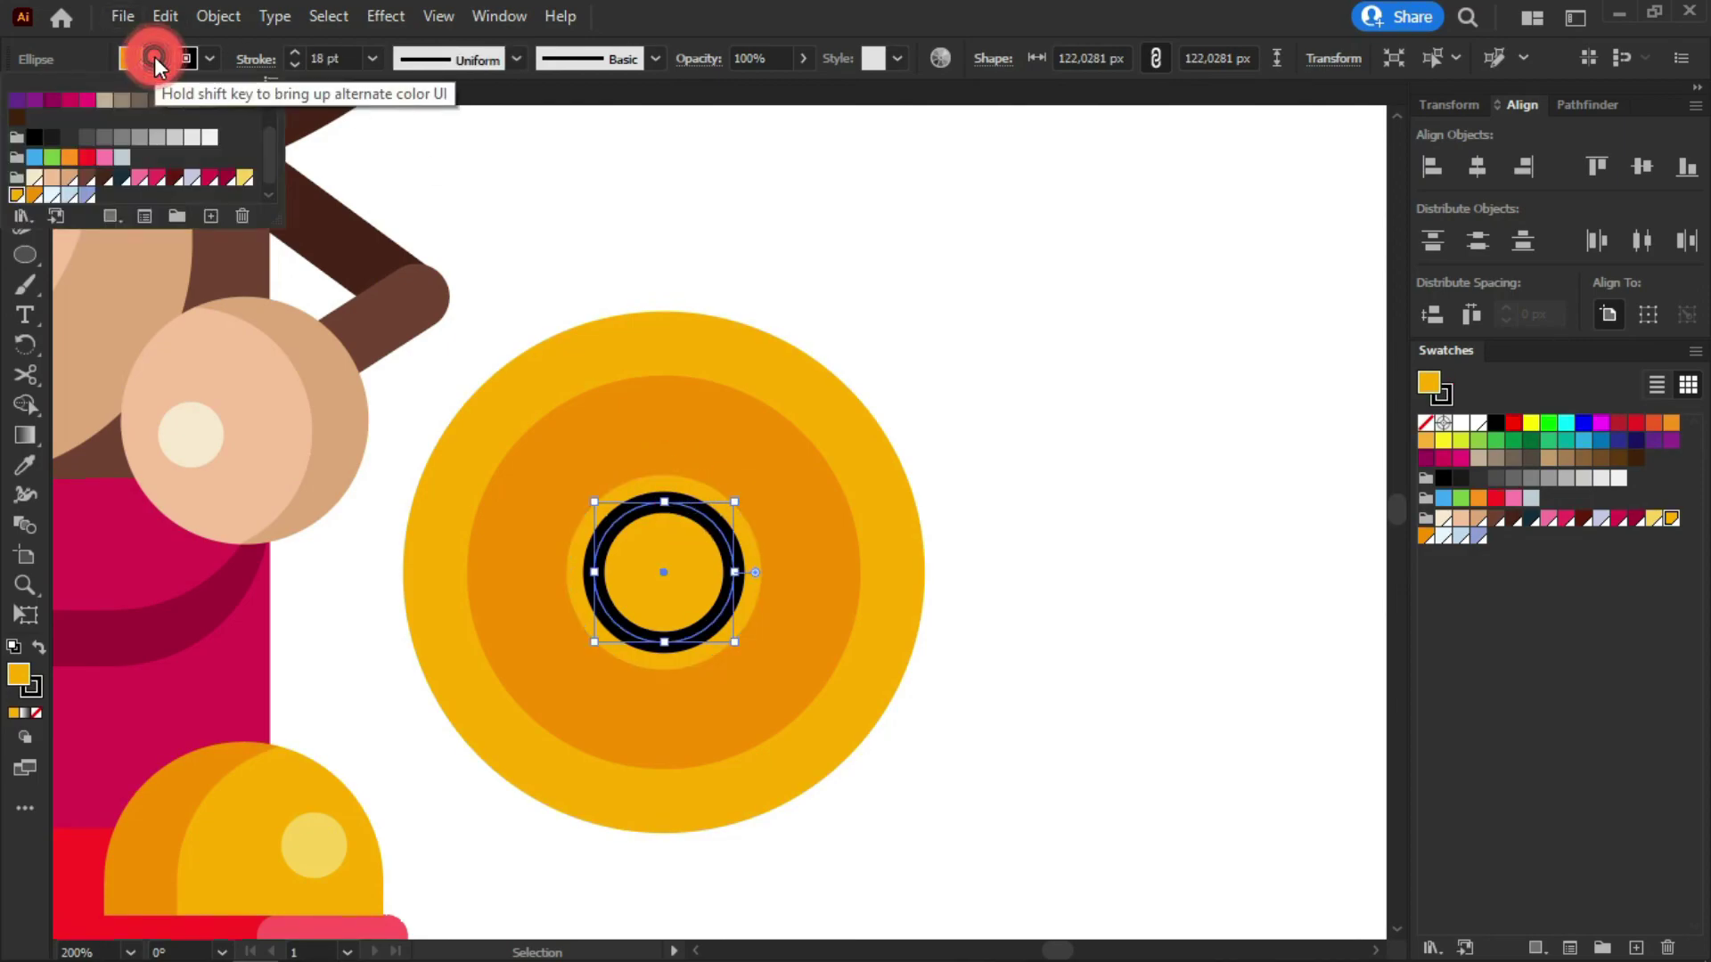
{"action": "scroll", "coordinate": [106, 111], "scroll_direction": "up", "scroll_amount": 2}
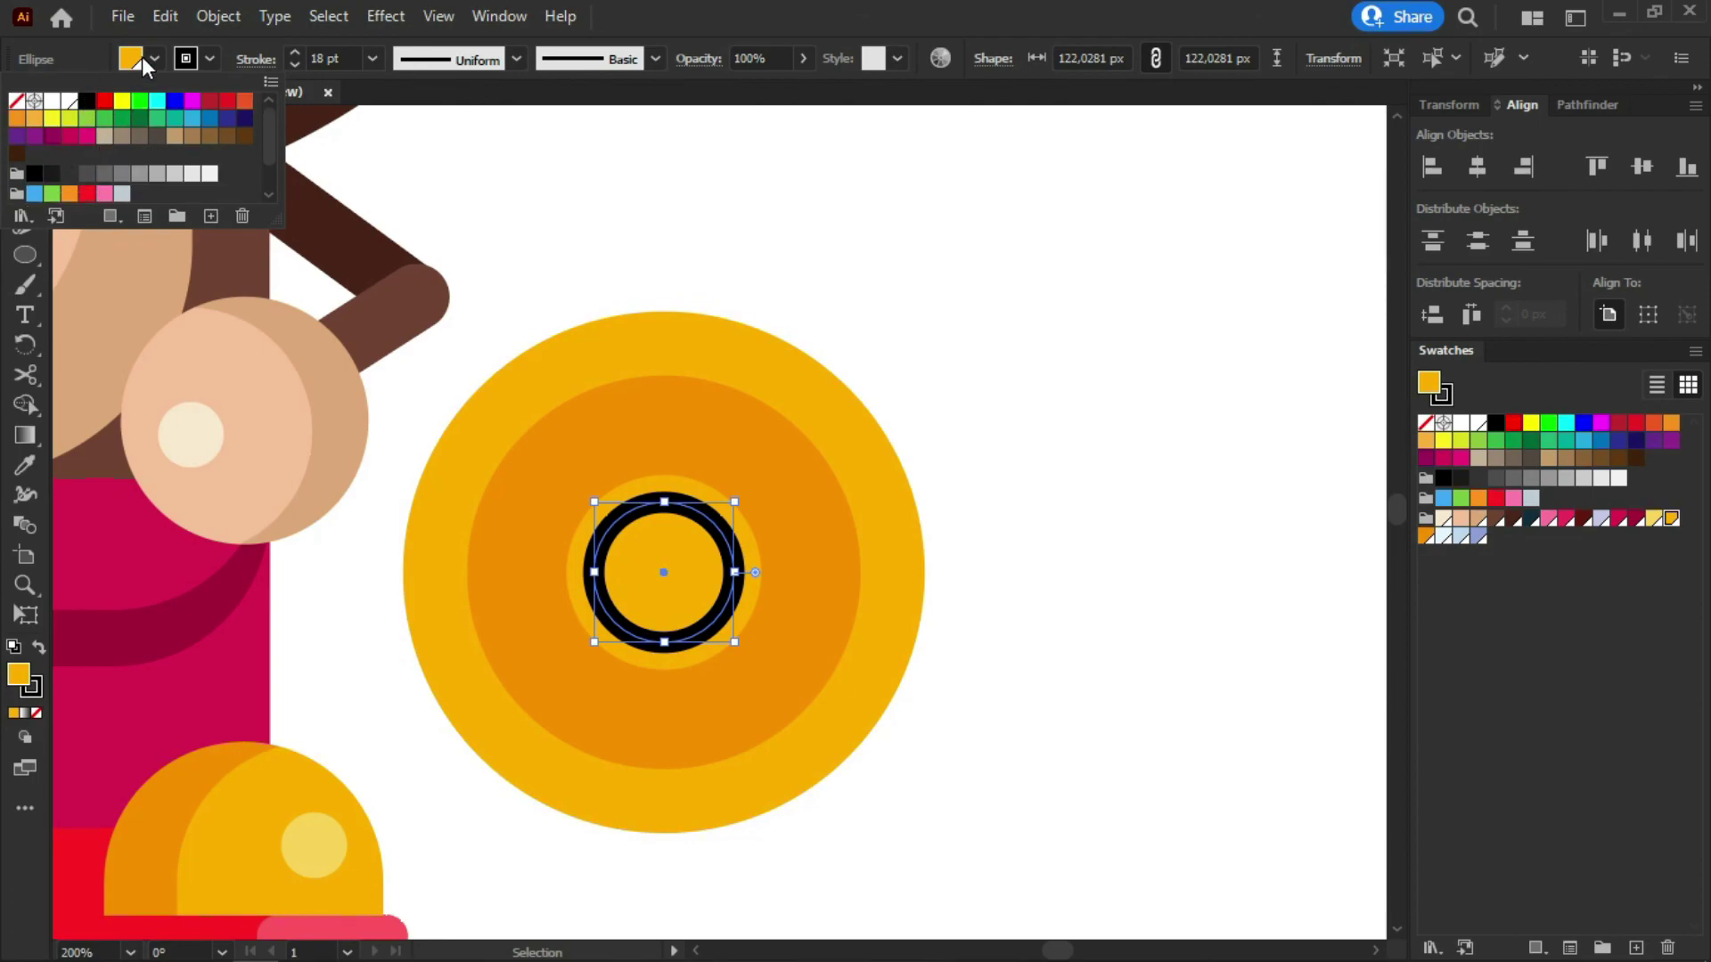
{"action": "left_click", "coordinate": [16, 100]}
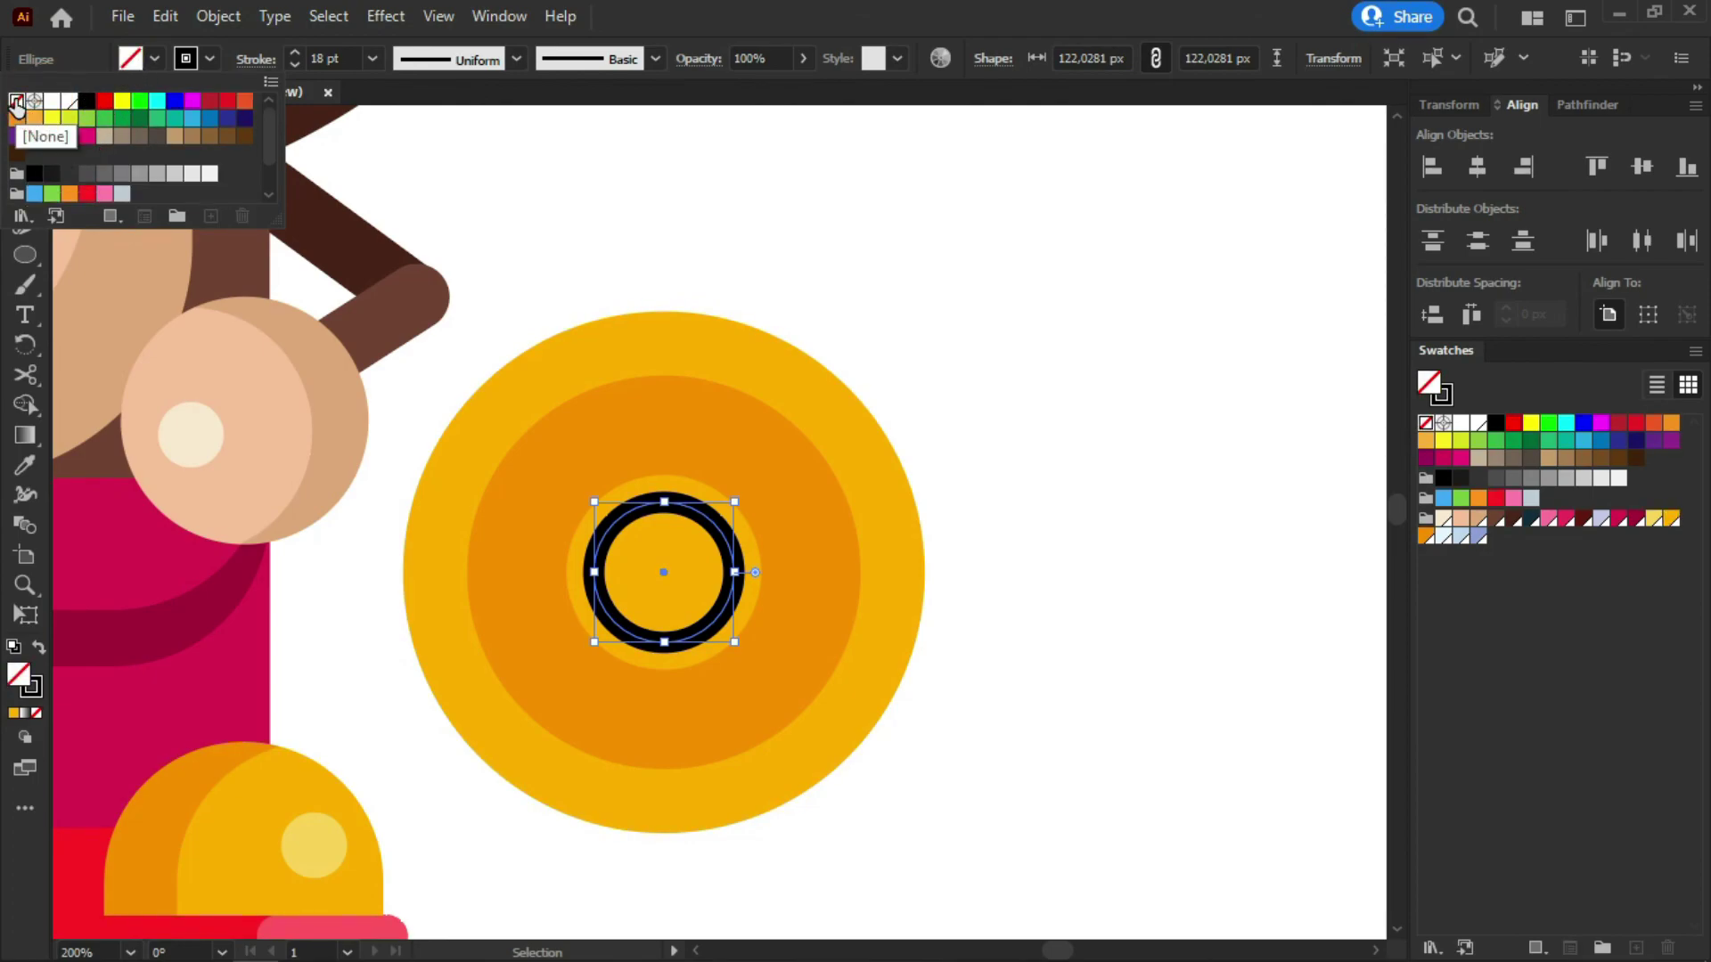
Delete the left and bottom anchor points of the black-outlined circle, leaving only its upper-right quarter arc
{"action": "key", "text": "a"}
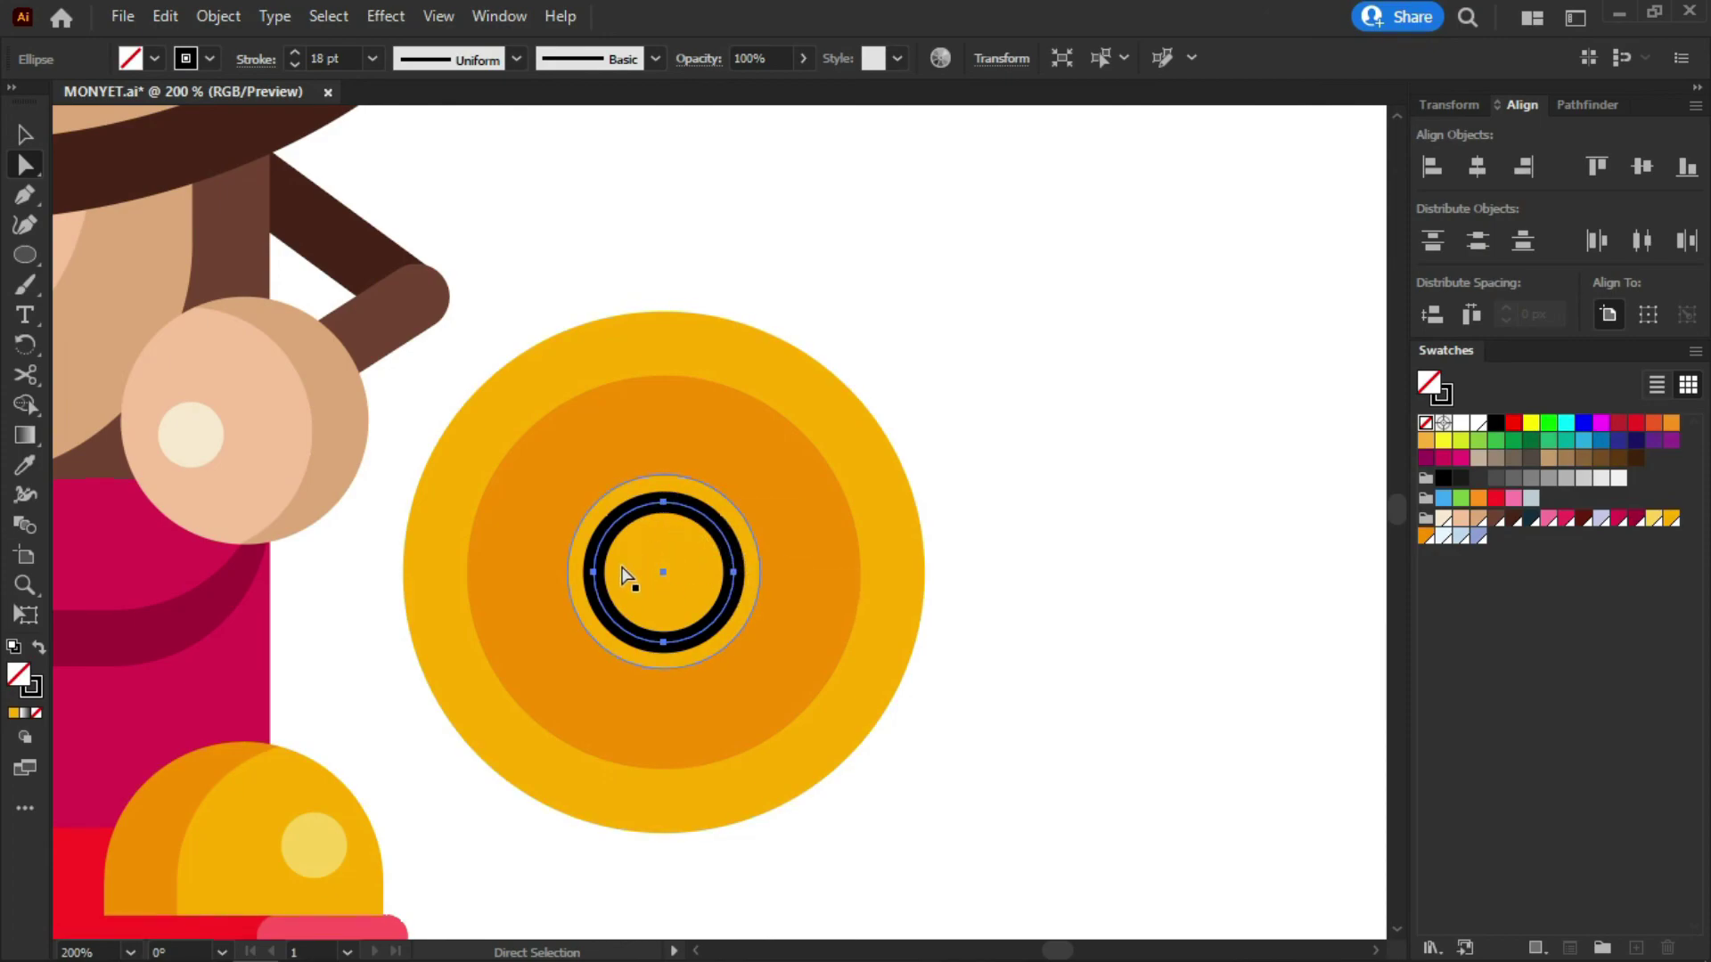
{"action": "left_click", "coordinate": [592, 574]}
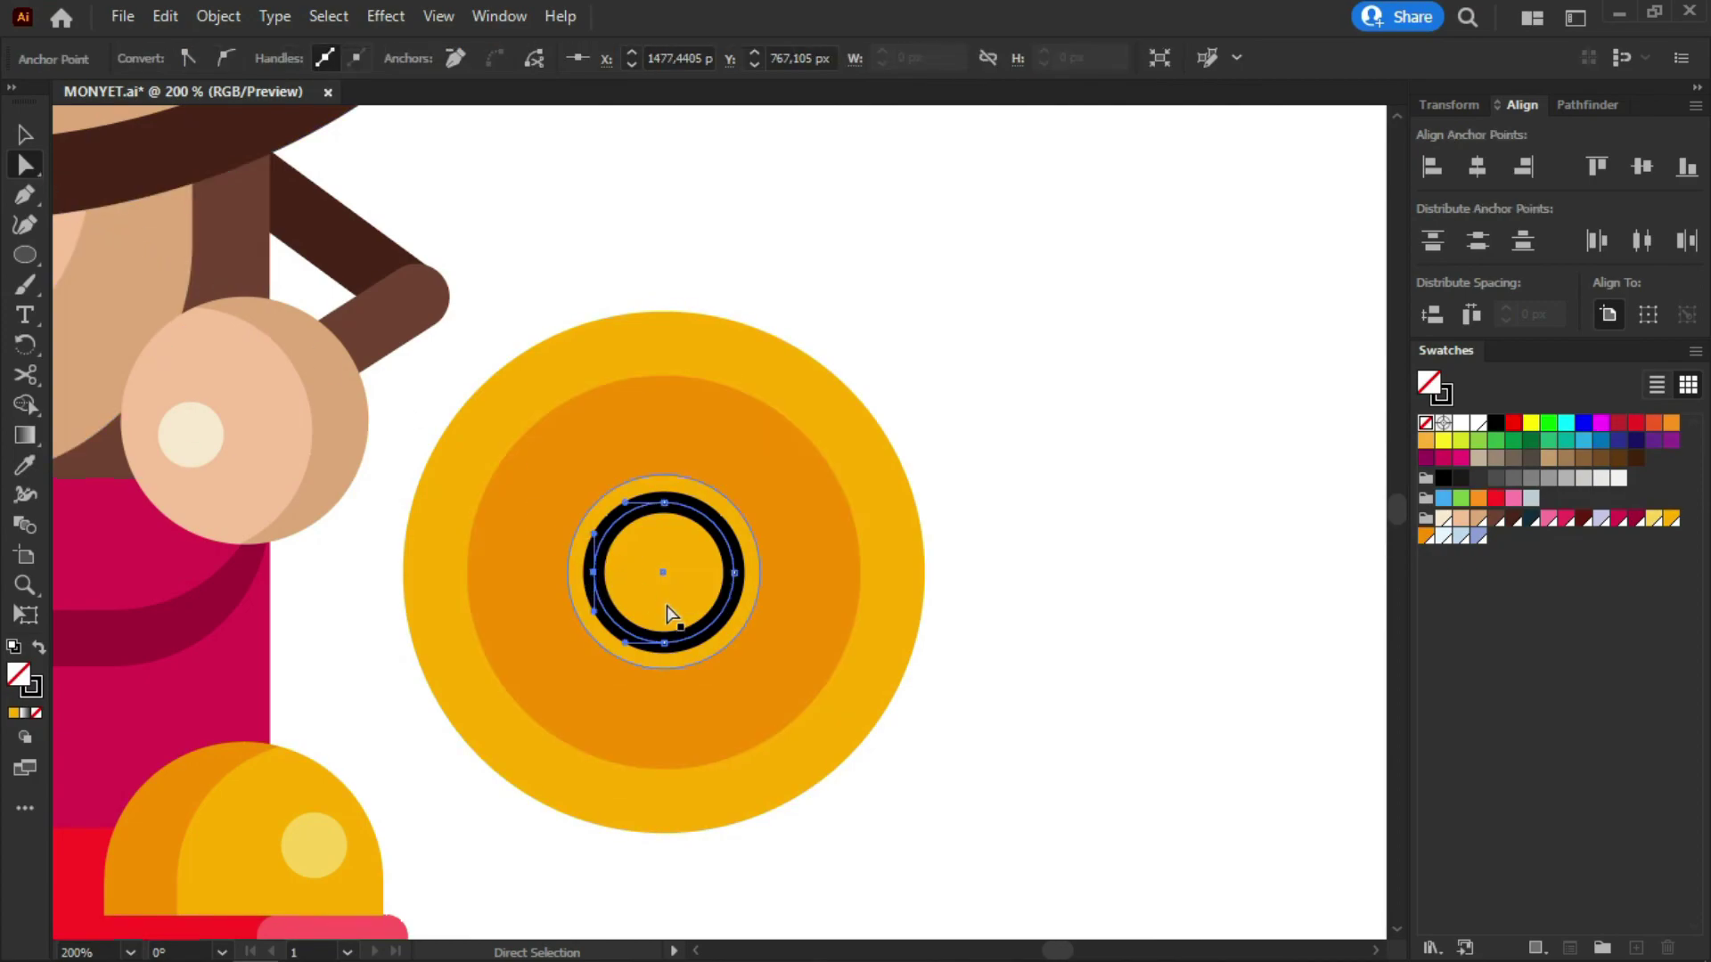
{"action": "key", "text": "Delete"}
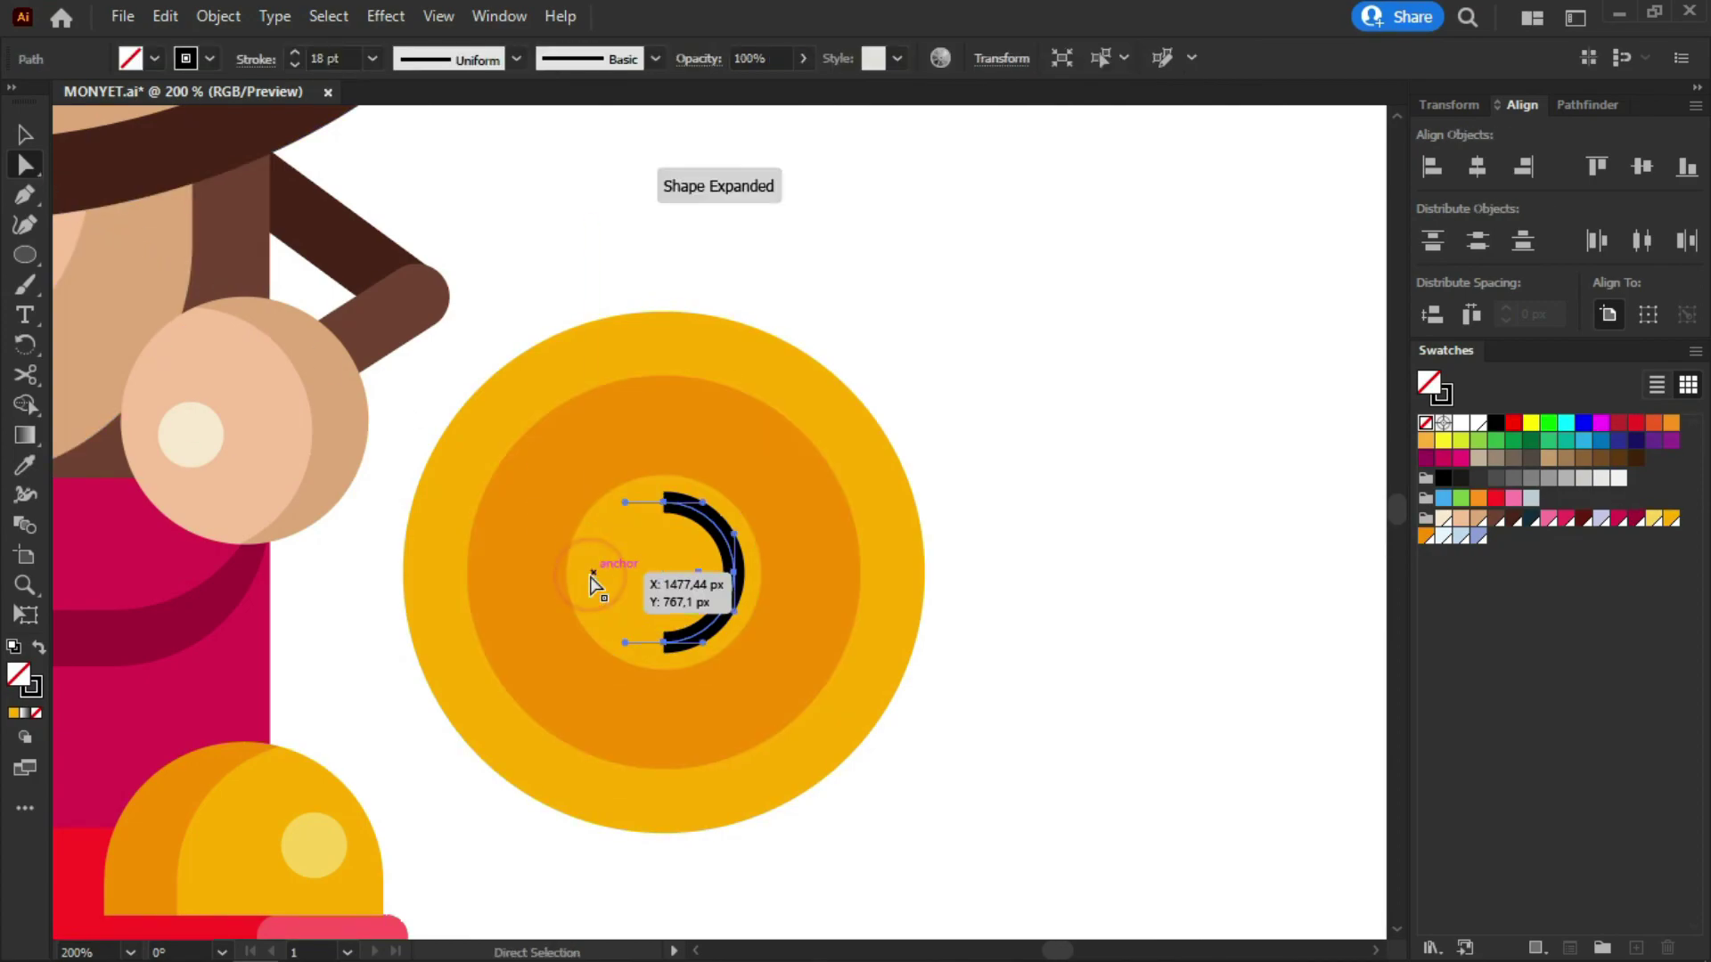
{"action": "left_click", "coordinate": [664, 643]}
{"action": "key", "text": "Delete"}
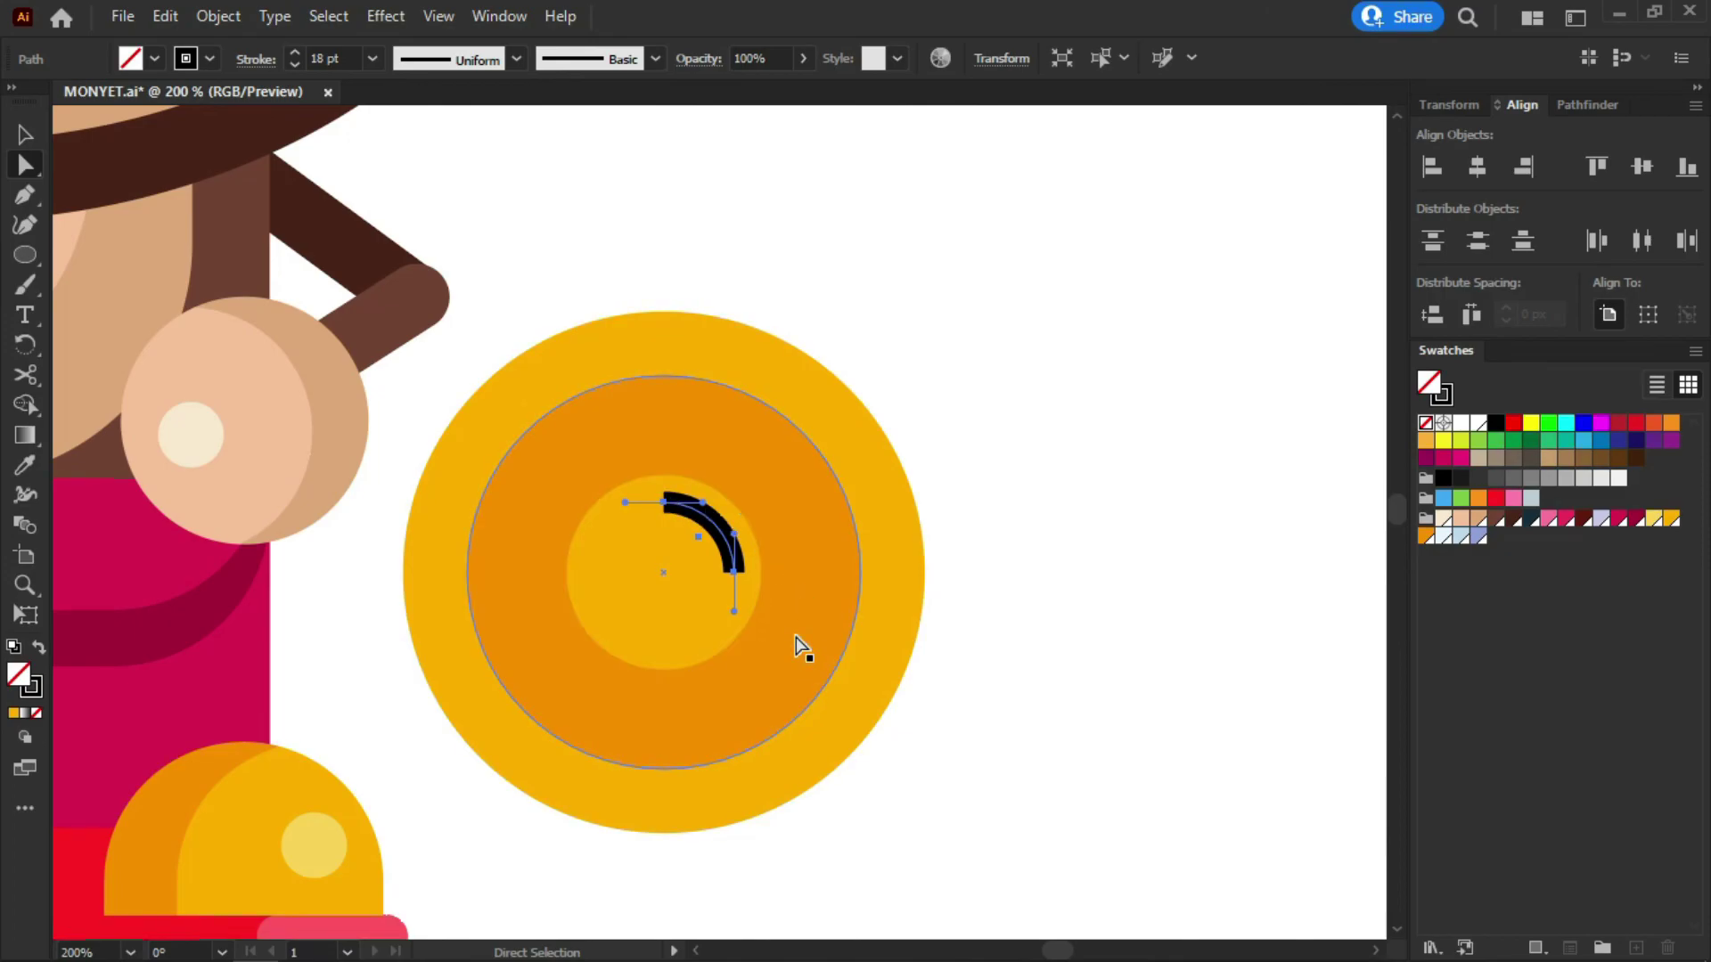
Give the black quarter arc's stroke round caps
{"action": "scroll", "coordinate": [725, 541], "scroll_direction": "up", "scroll_amount": 2}
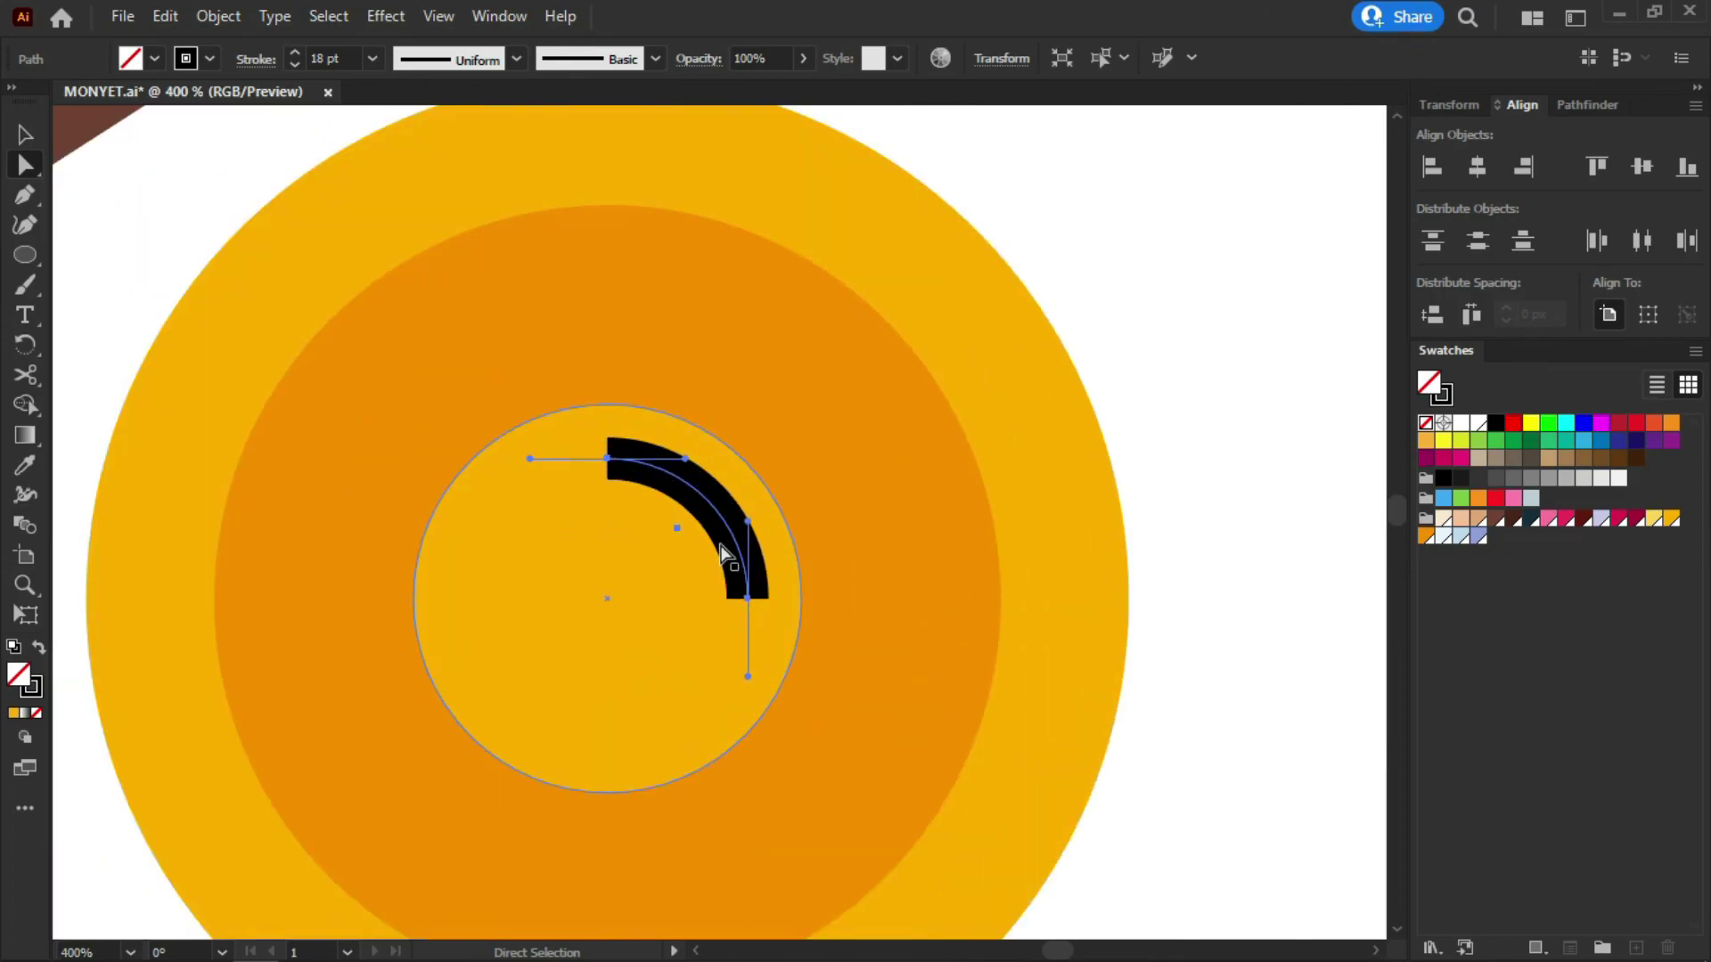
{"action": "scroll", "coordinate": [664, 510], "scroll_direction": "up", "scroll_amount": 1}
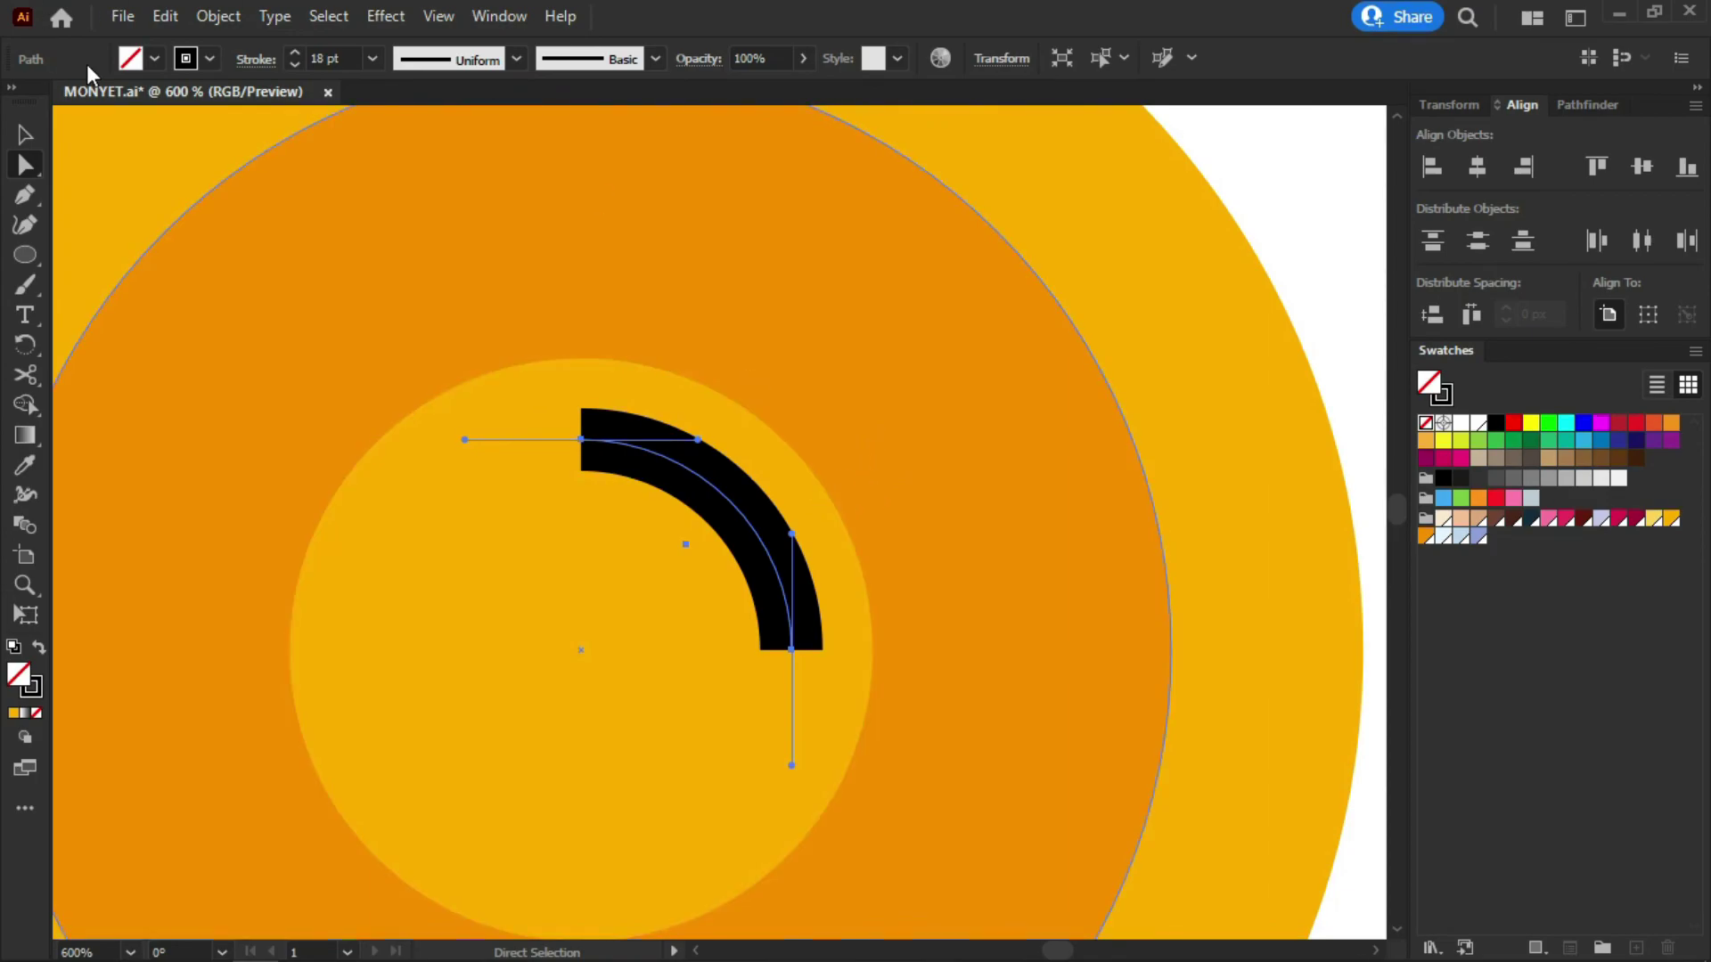
{"action": "left_click", "coordinate": [256, 61]}
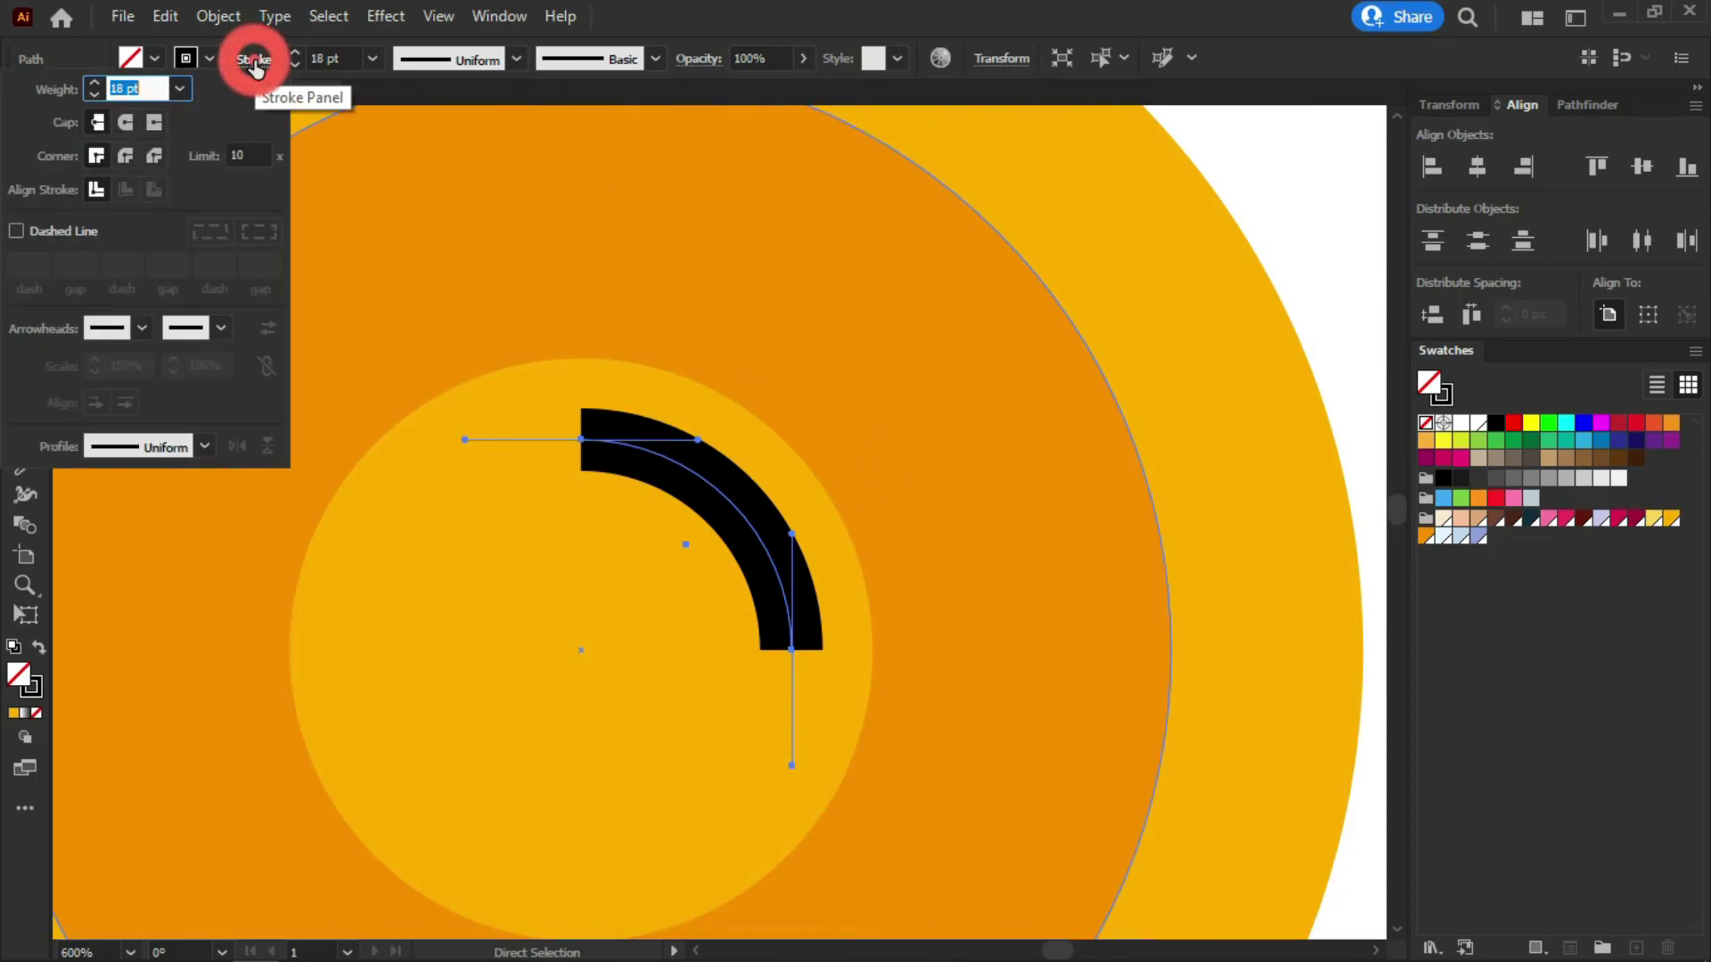
{"action": "left_click", "coordinate": [127, 122]}
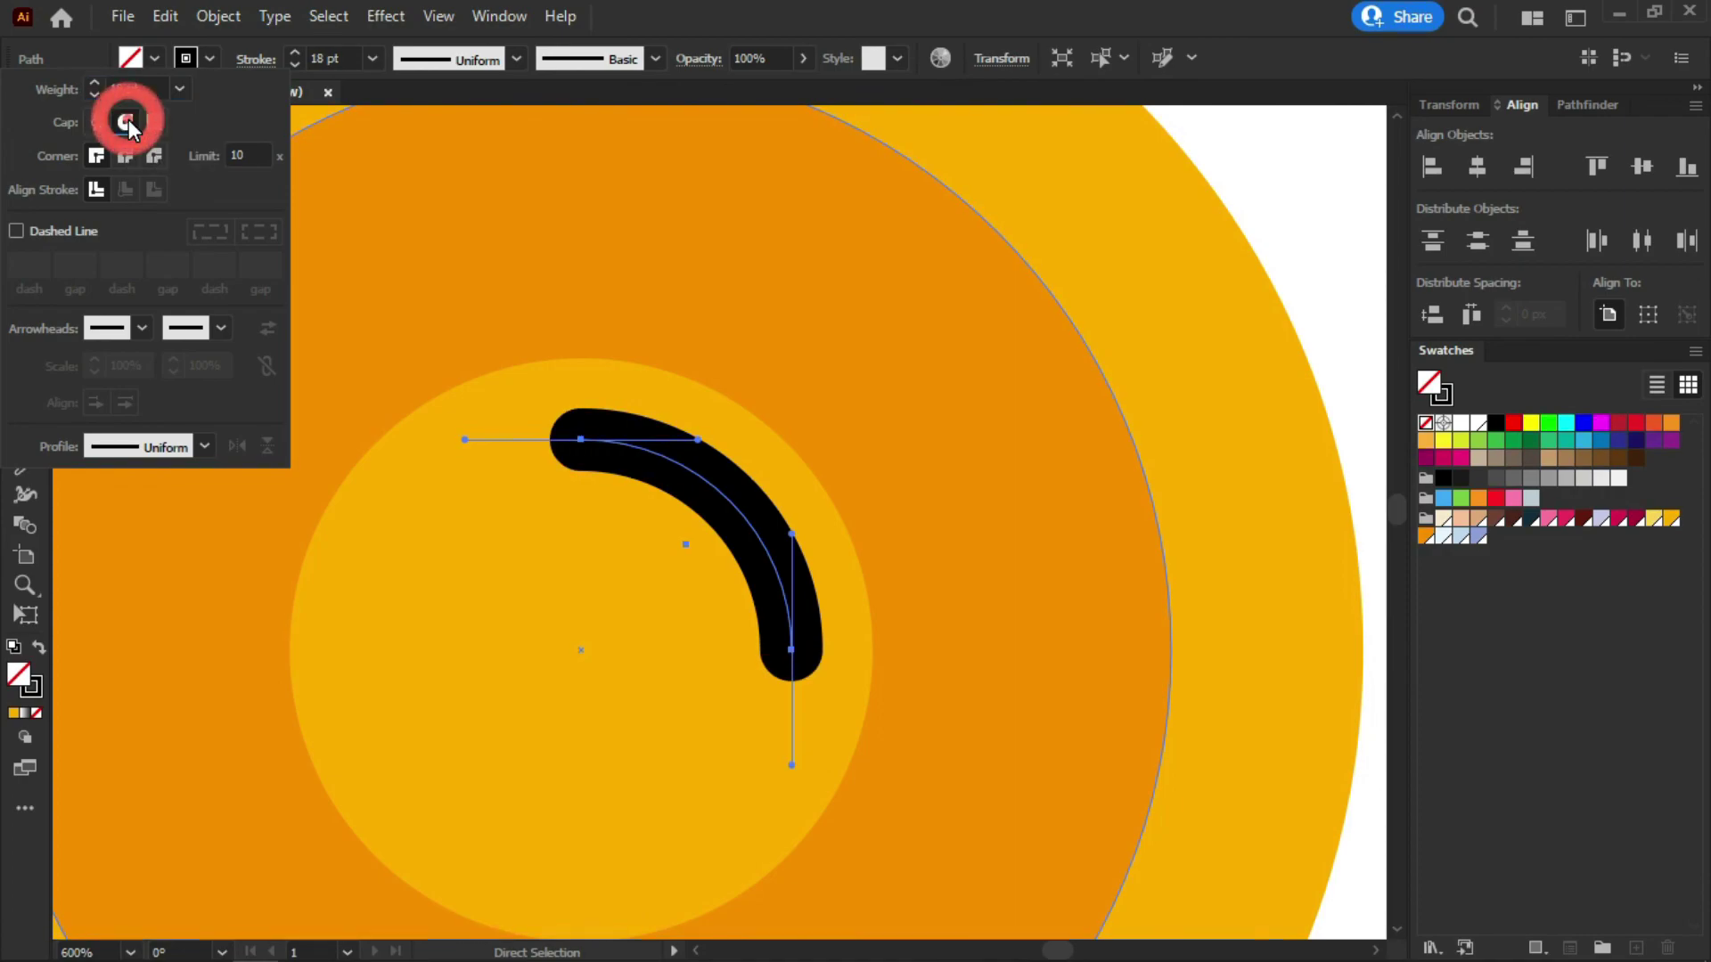
{"action": "left_click", "coordinate": [1269, 160]}
Expand the arc's fill and stroke into a shape and color it with the light yellow swatch
{"action": "scroll", "coordinate": [679, 428], "scroll_direction": "down", "scroll_amount": 1}
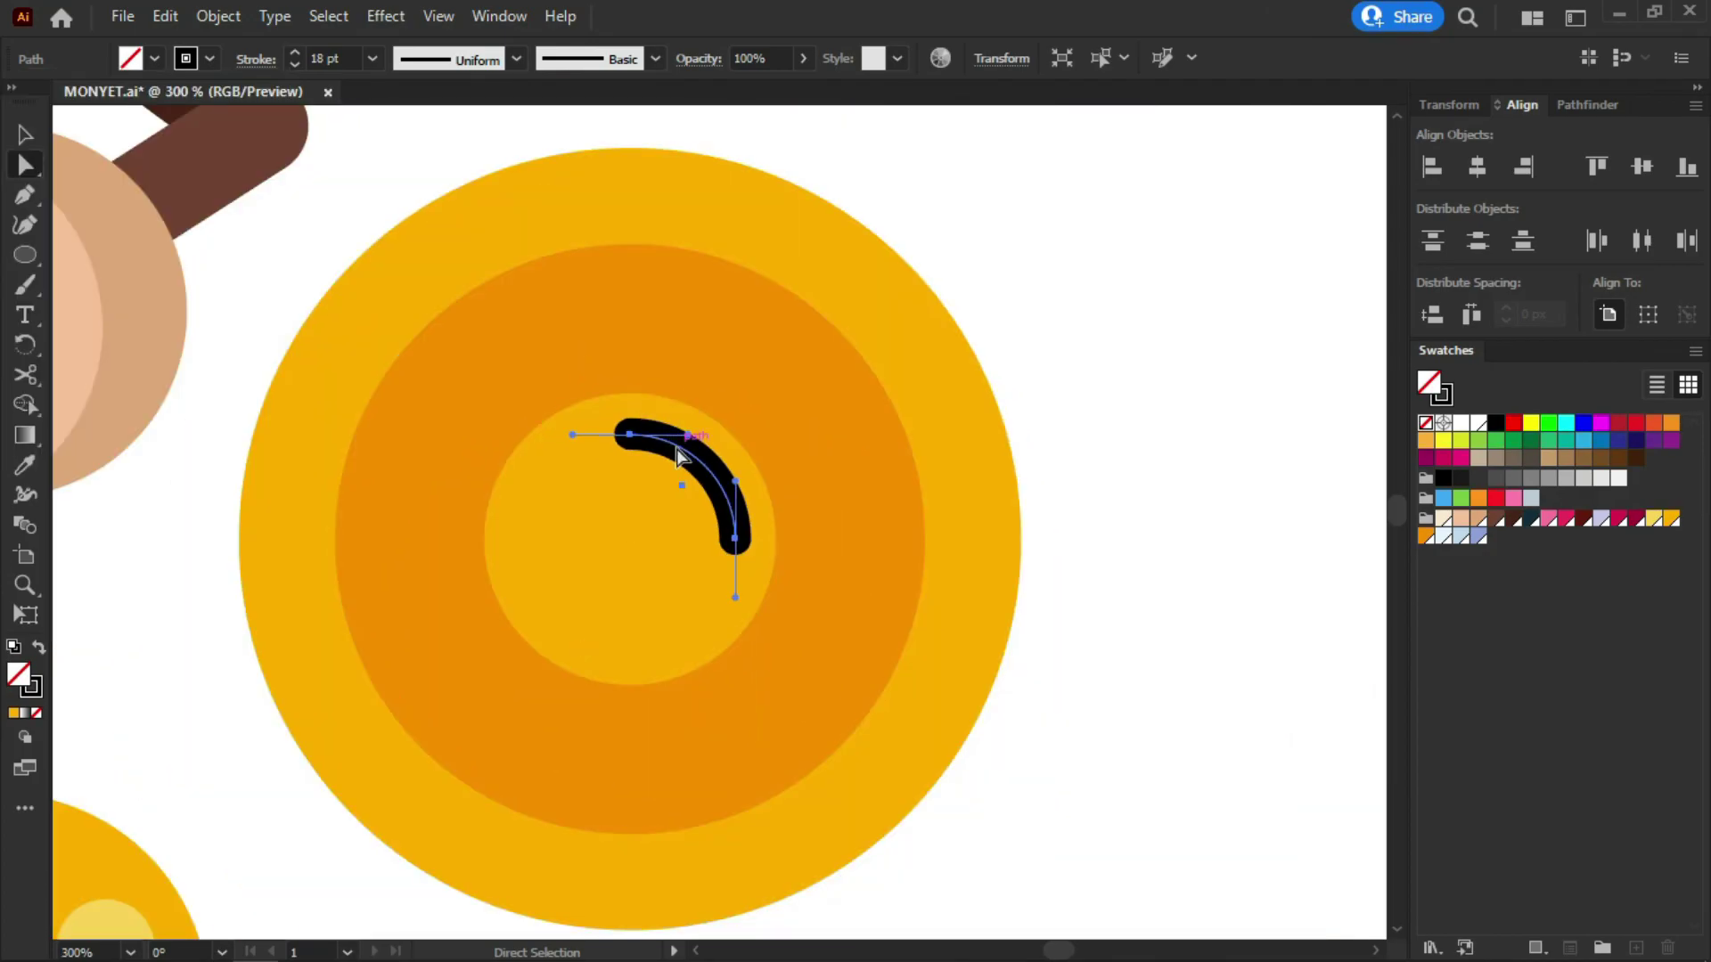
{"action": "scroll", "coordinate": [680, 457], "scroll_direction": "up", "scroll_amount": 1}
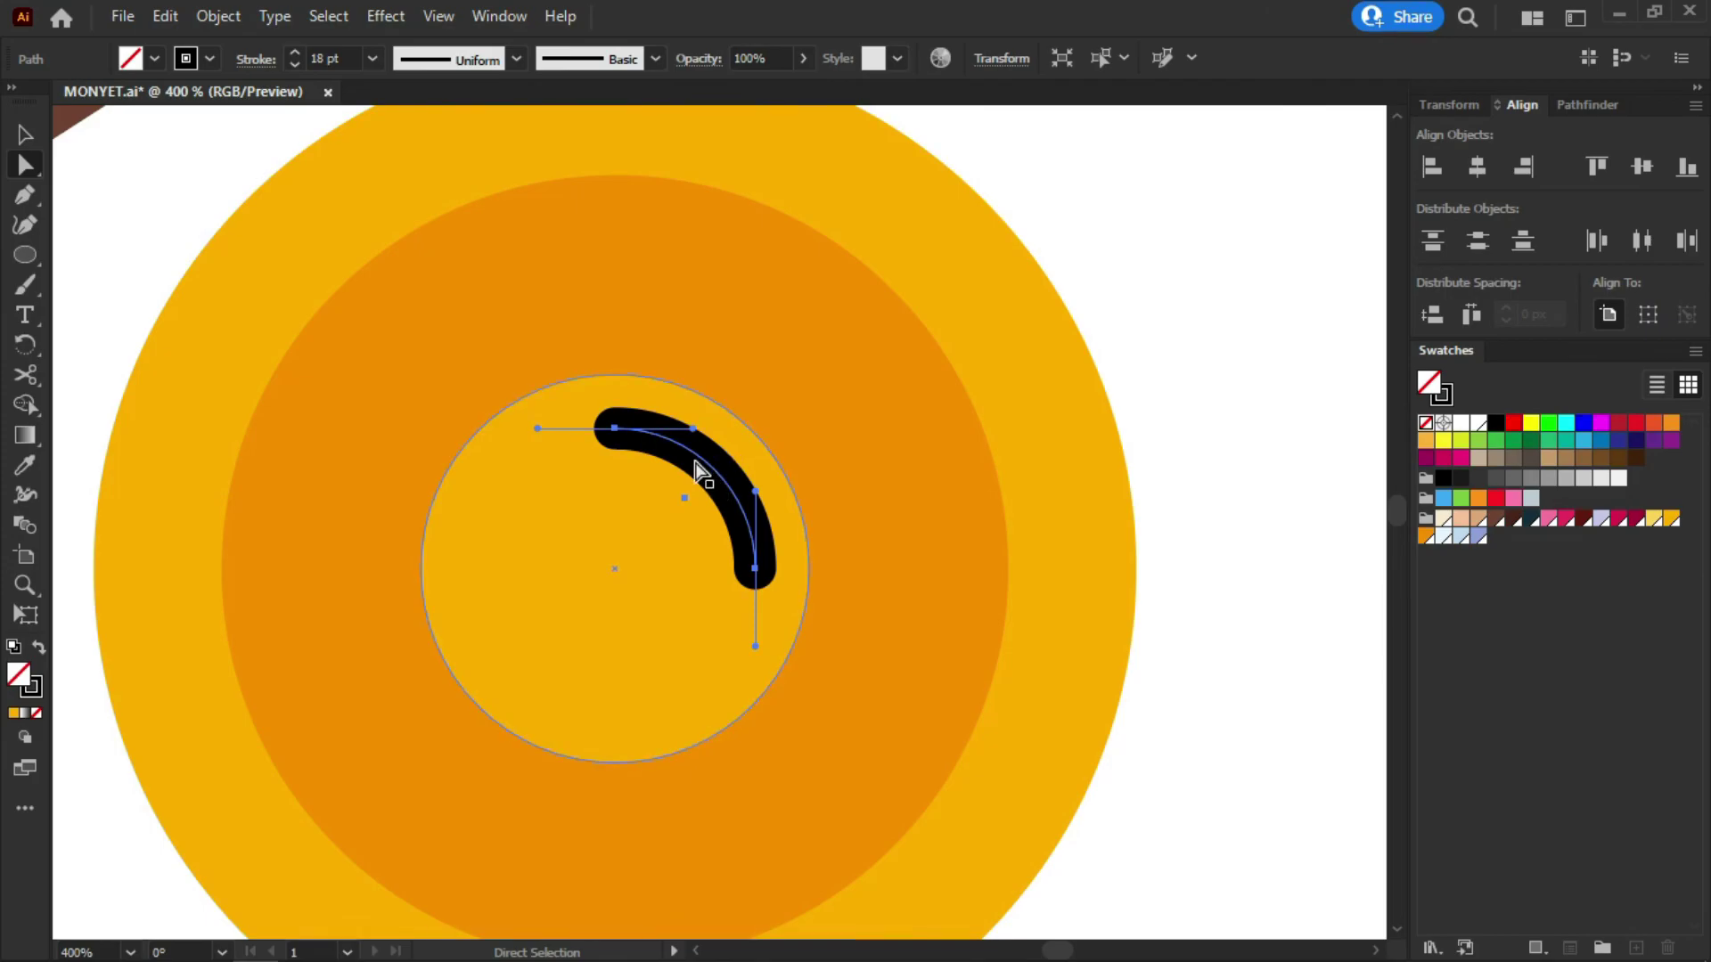
{"action": "left_click", "coordinate": [223, 15]}
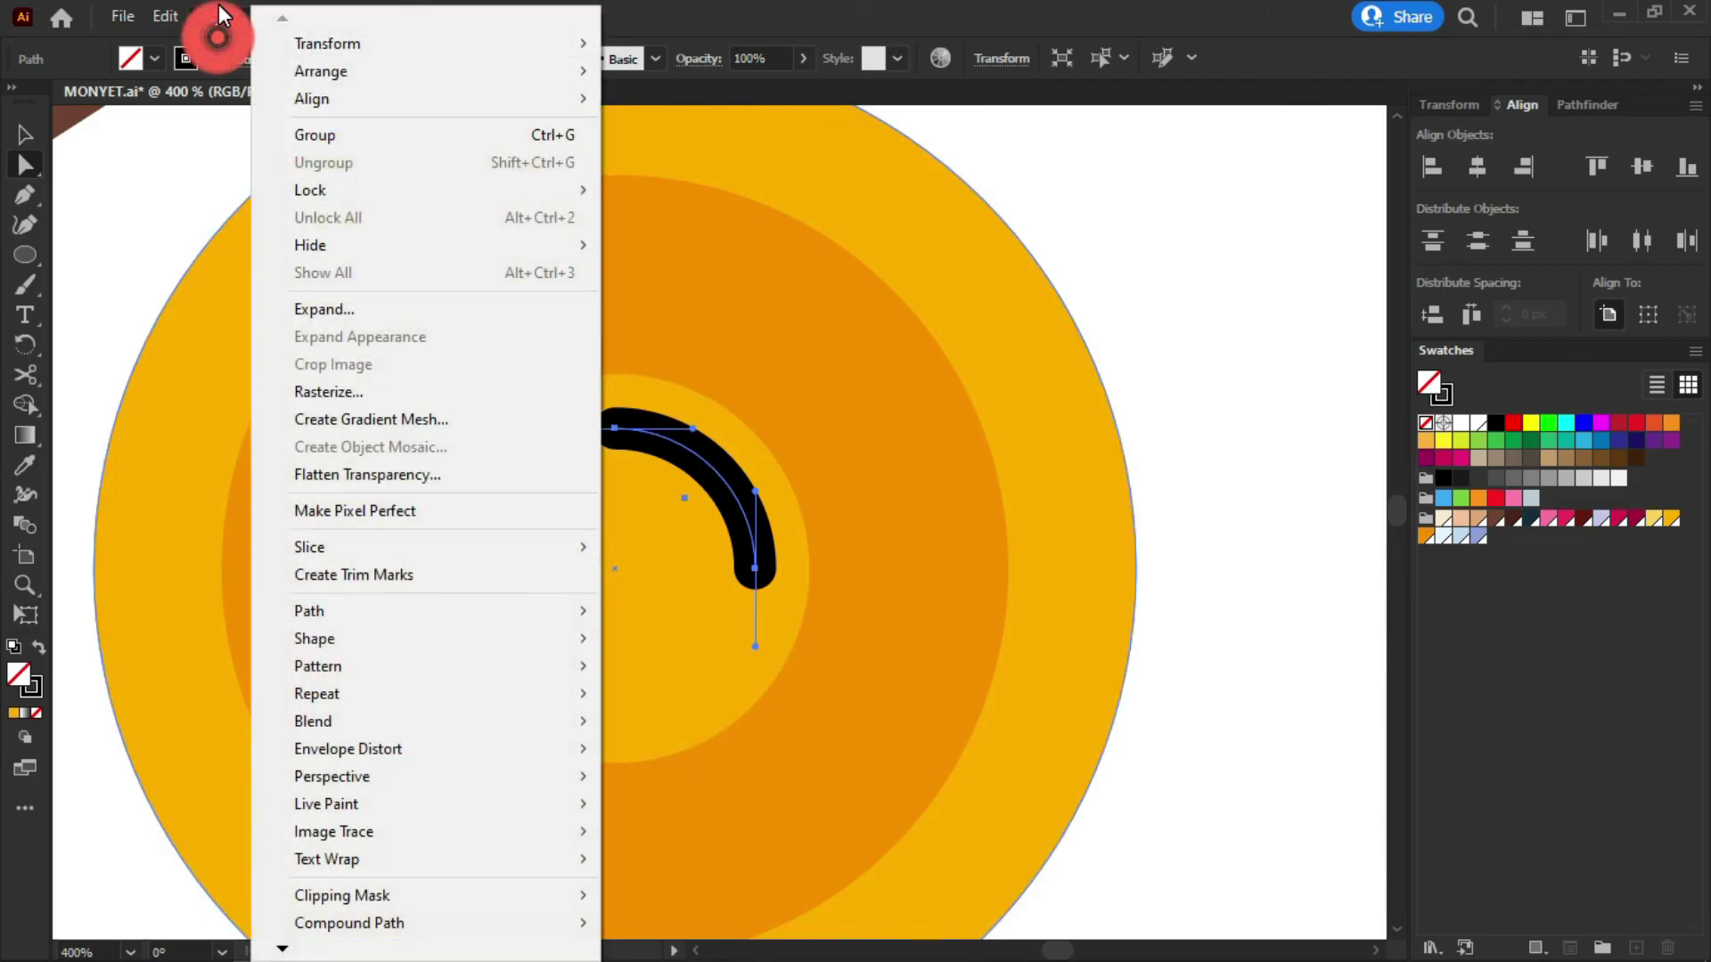
{"action": "left_click", "coordinate": [405, 311]}
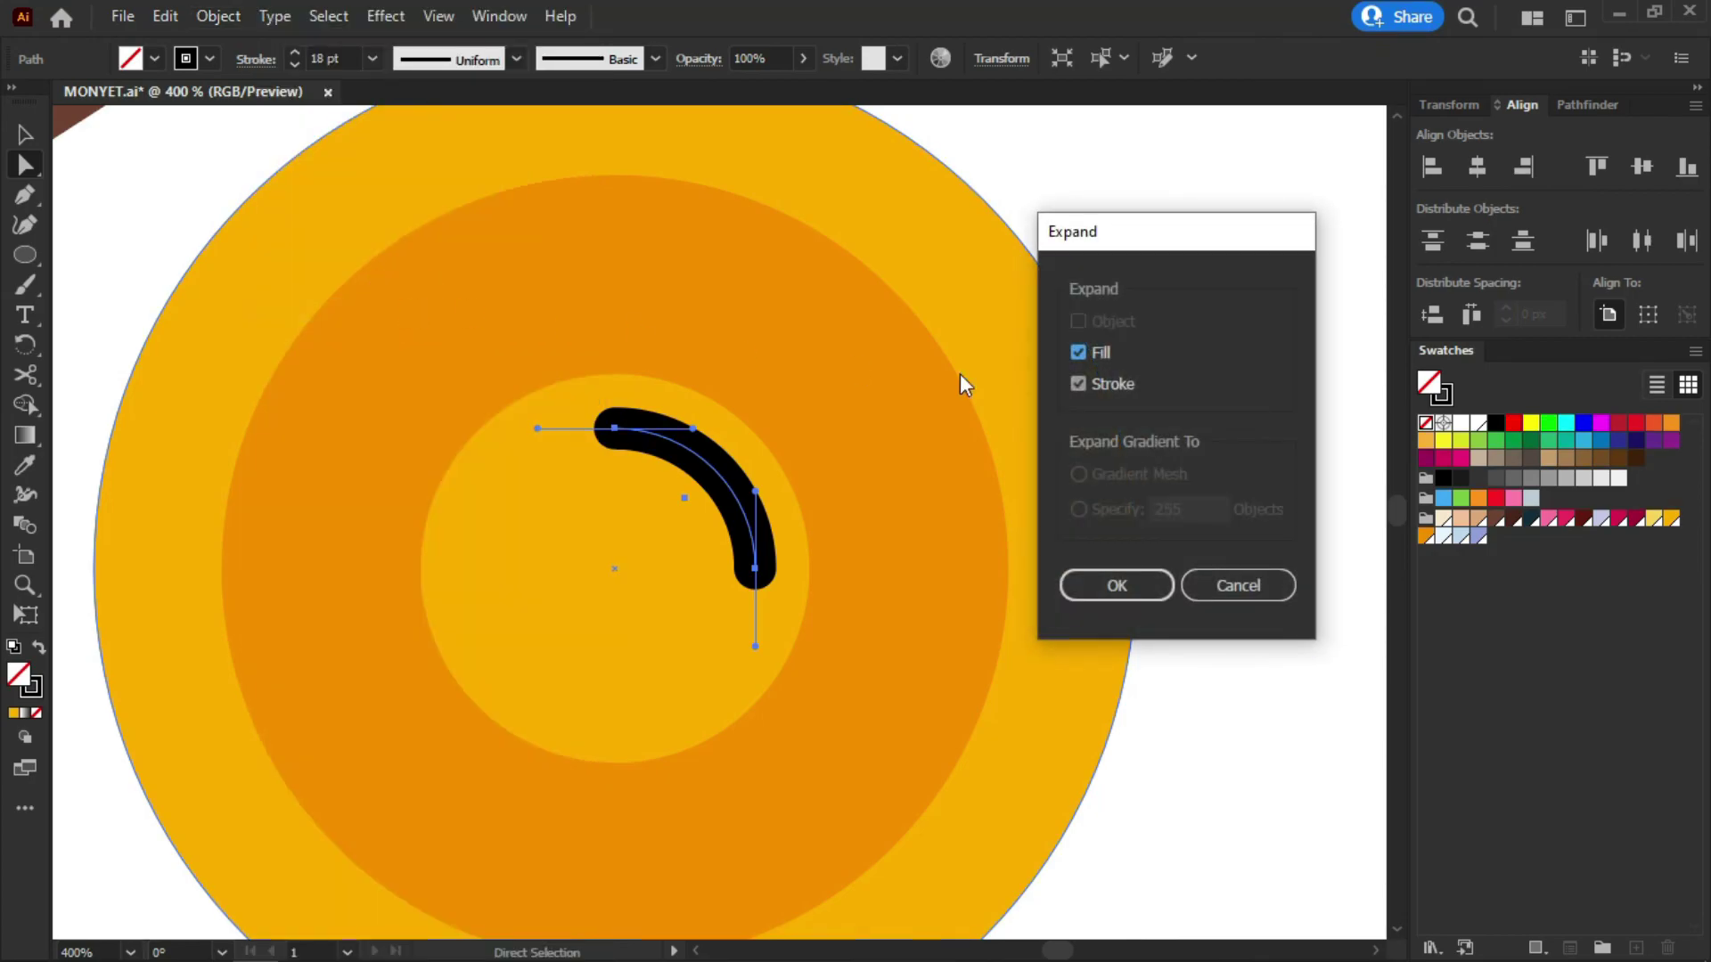
{"action": "left_click", "coordinate": [1138, 590]}
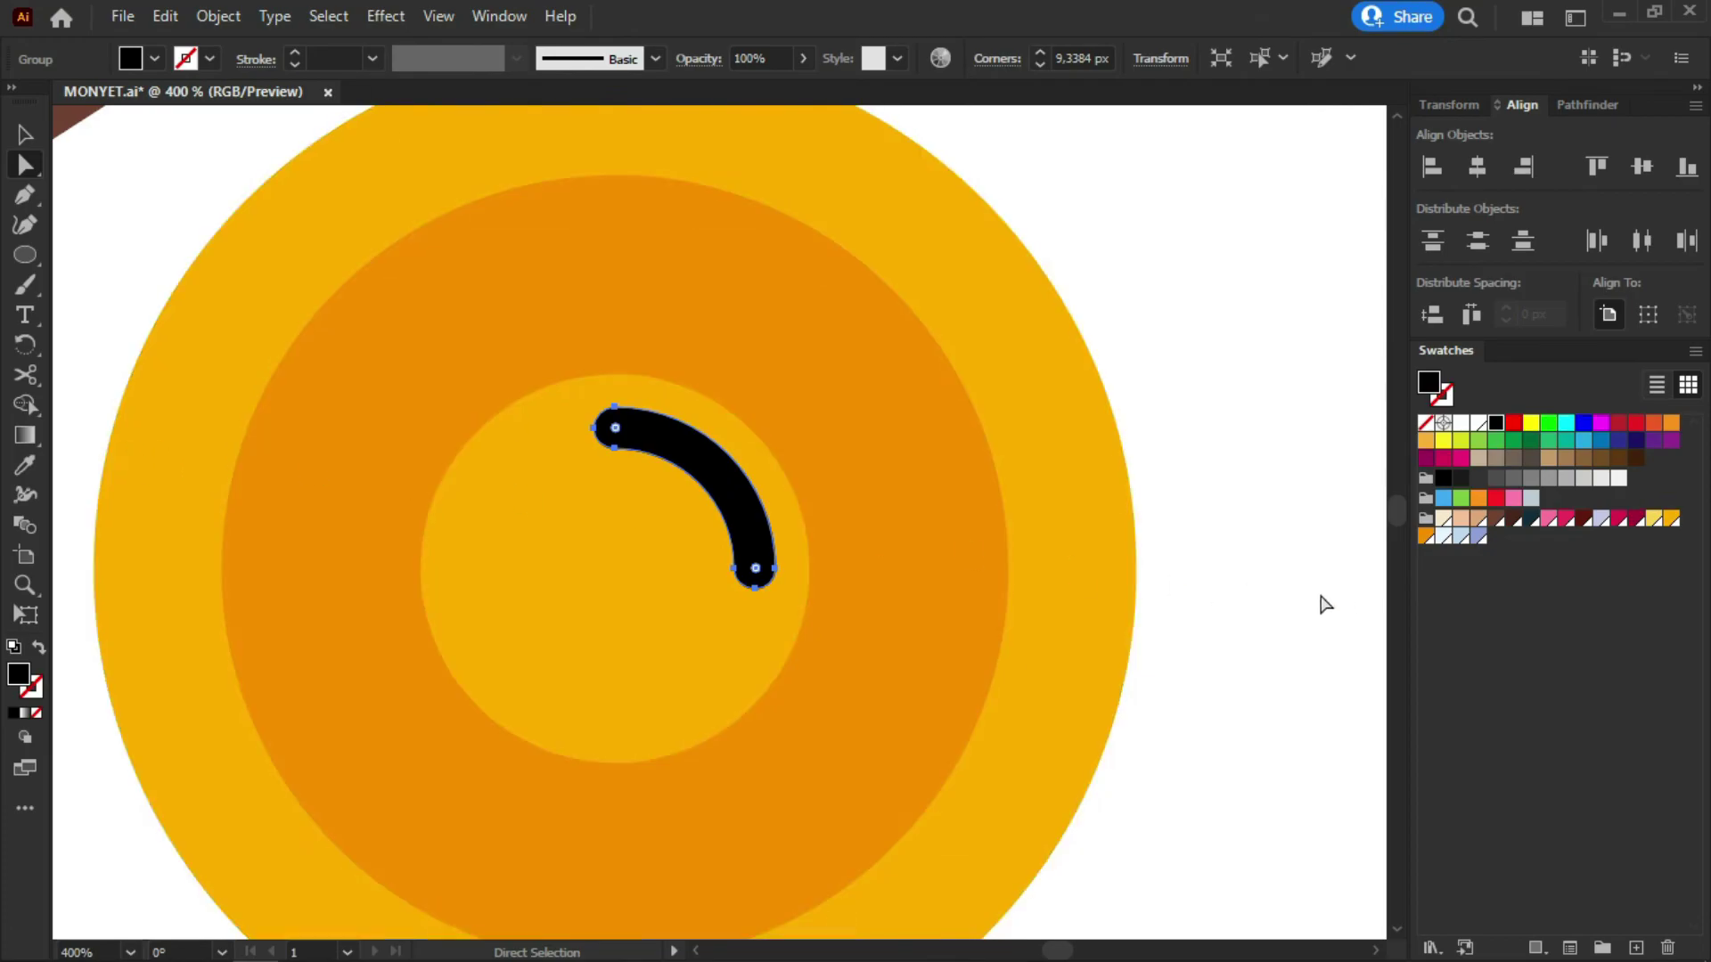
{"action": "left_click", "coordinate": [1655, 519]}
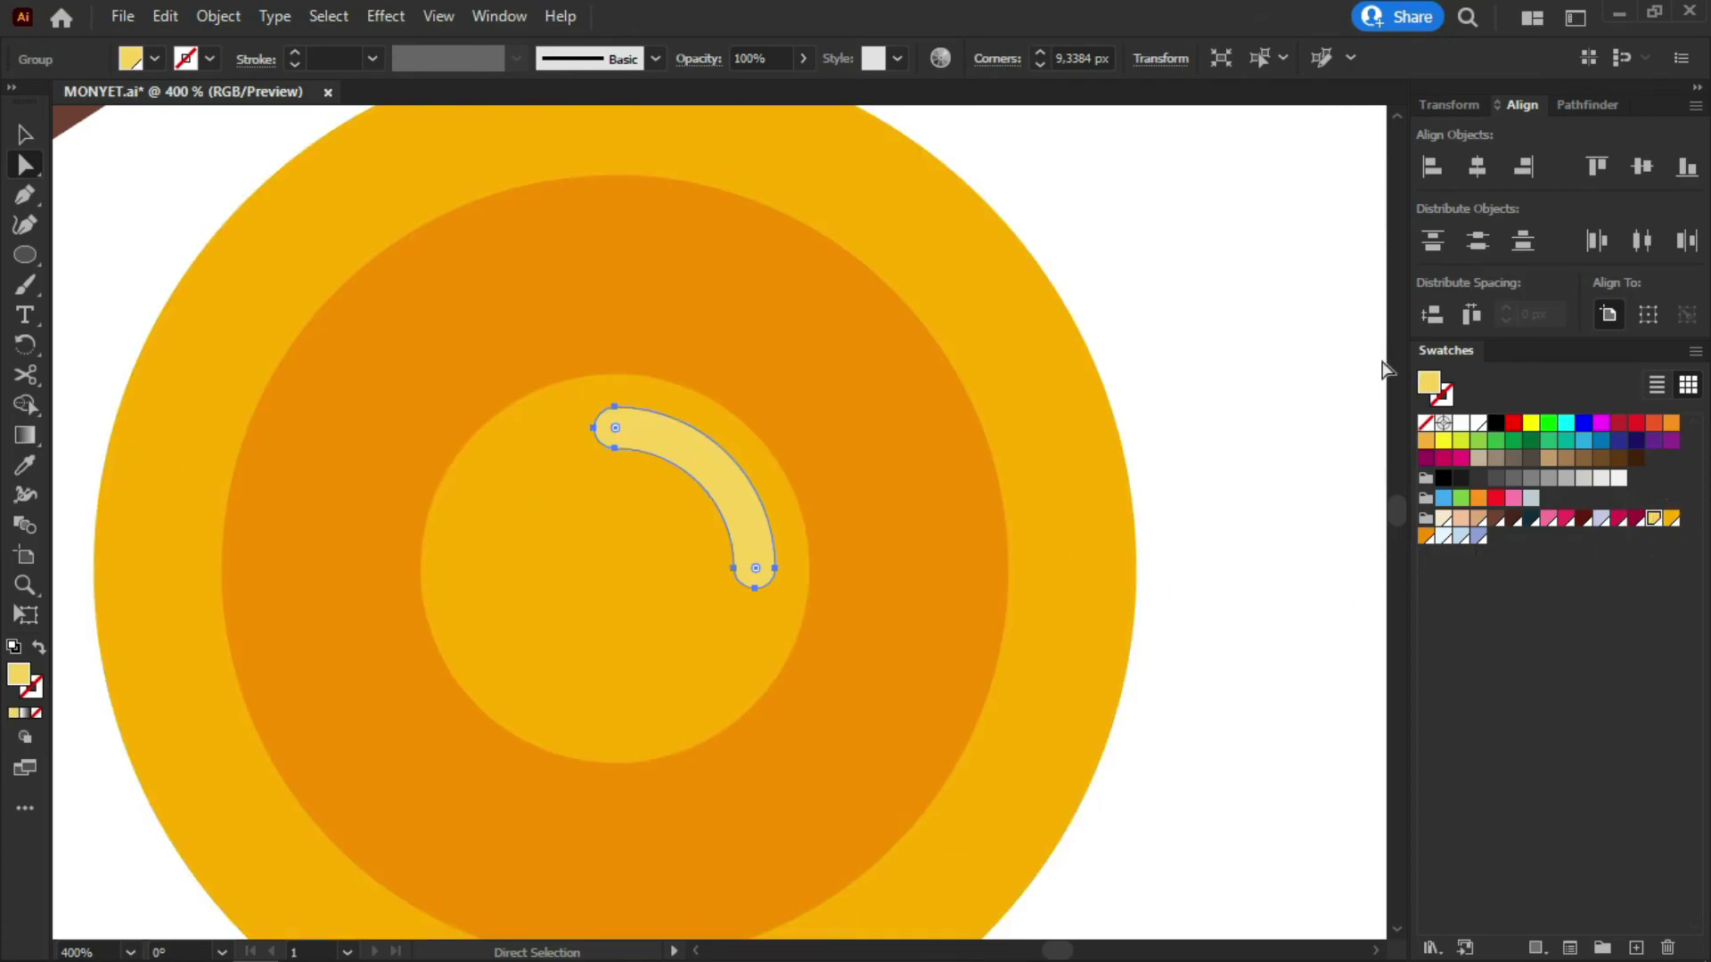
{"action": "left_click", "coordinate": [1359, 347]}
Duplicate the disc's outer yellow circle slightly below the original and give the copy the orange fill of the inner ring
{"action": "scroll", "coordinate": [811, 339], "scroll_direction": "down", "scroll_amount": 3}
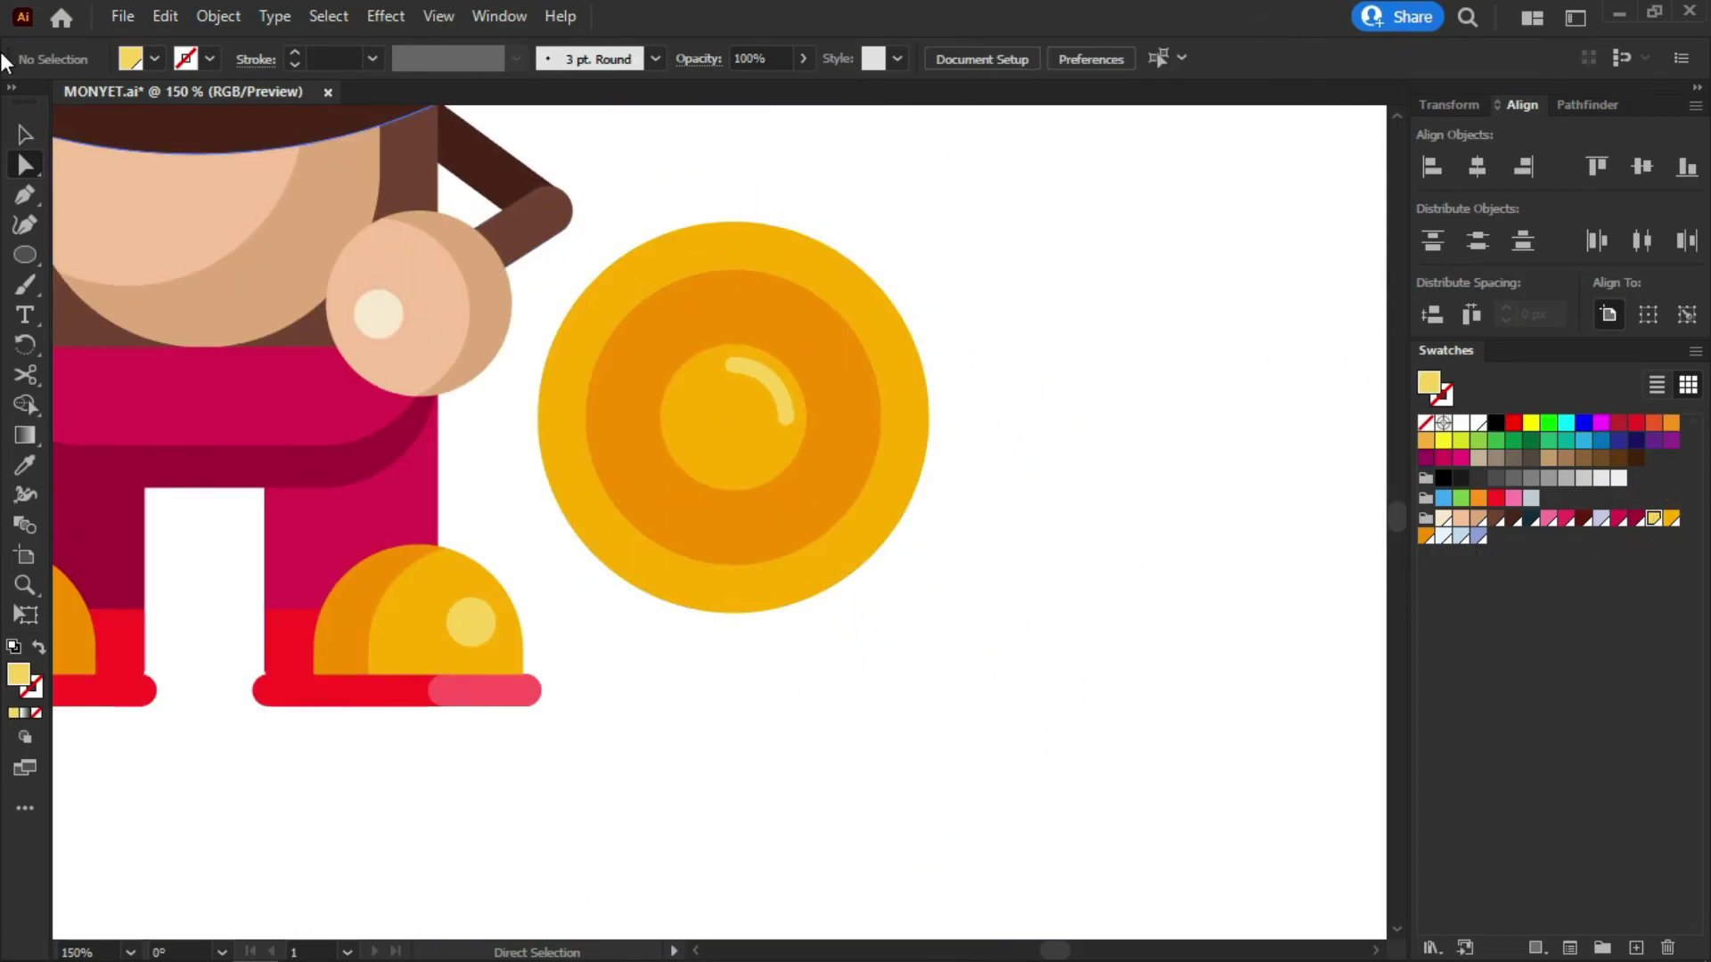
{"action": "left_click", "coordinate": [27, 133]}
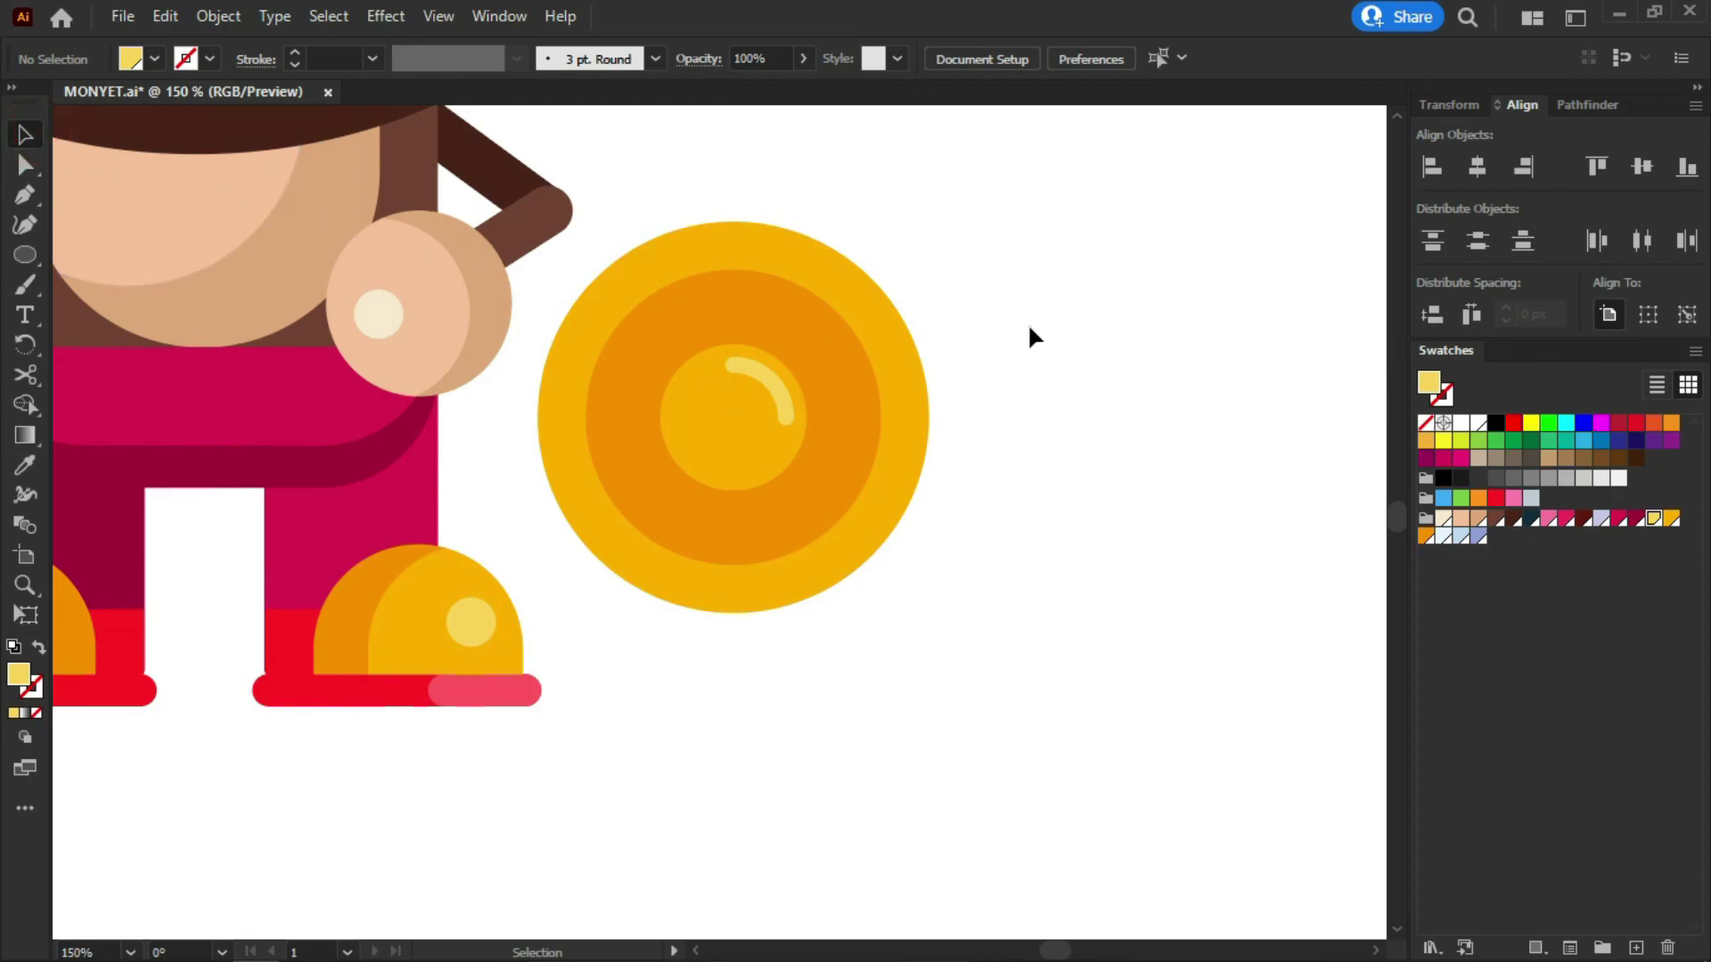
{"action": "left_click", "coordinate": [878, 293]}
{"action": "scroll", "coordinate": [845, 267], "scroll_direction": "up", "scroll_amount": 1}
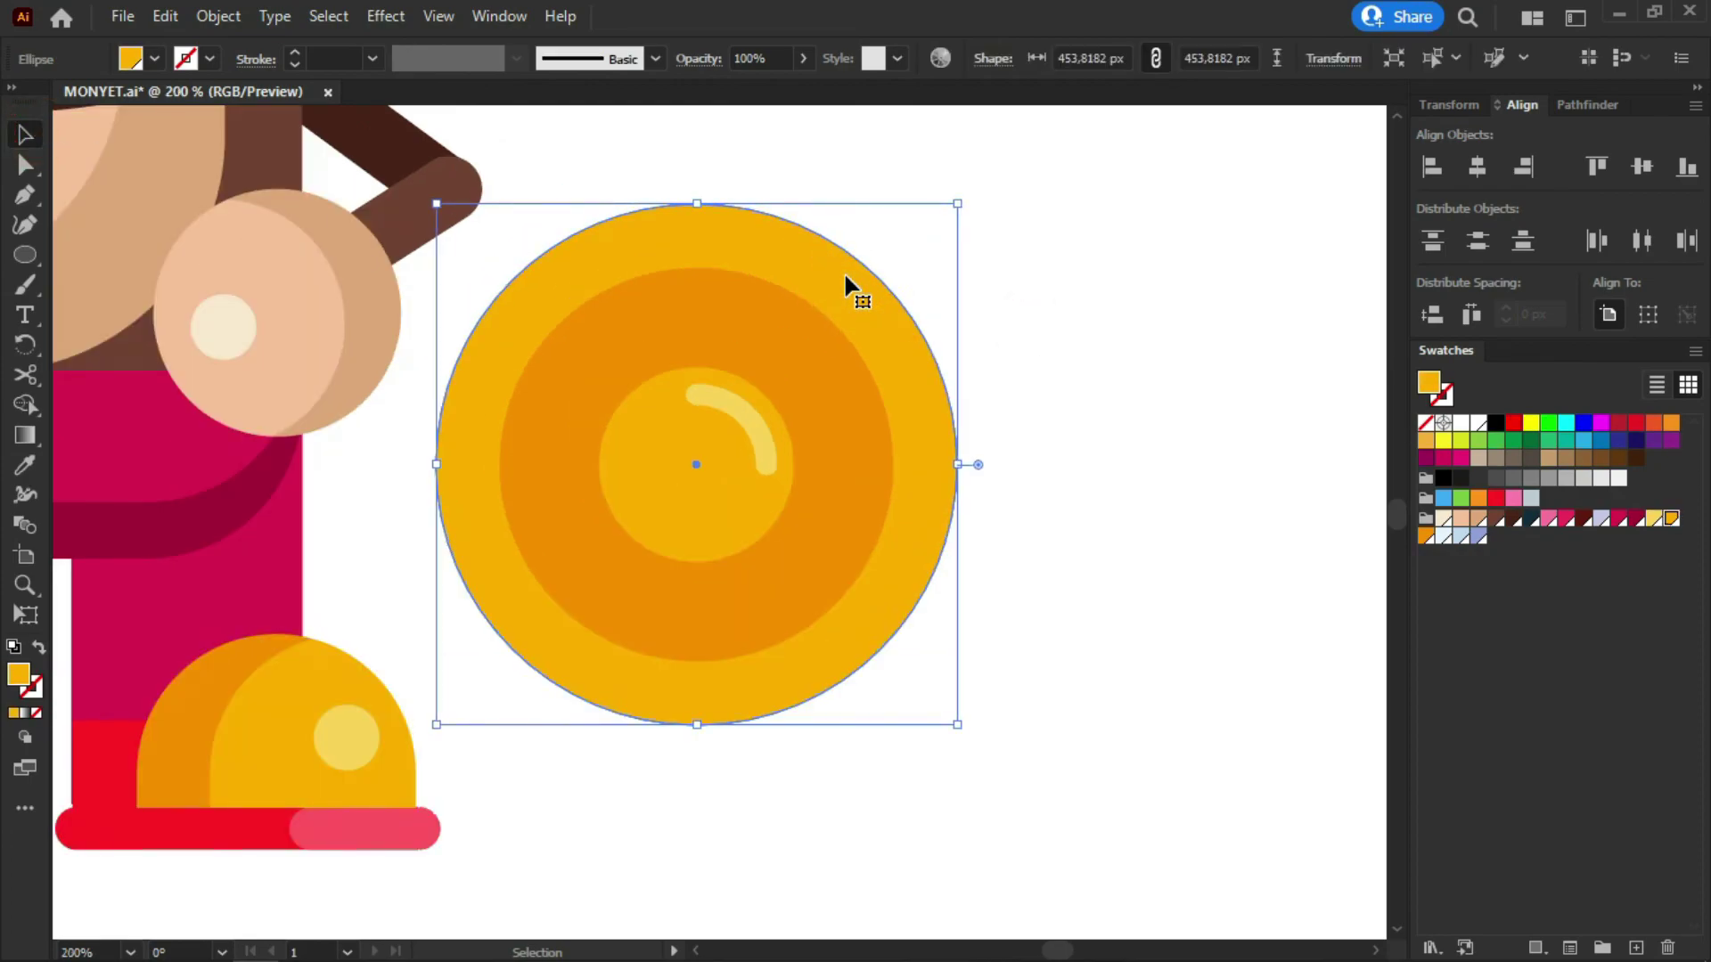
{"action": "left_click_drag", "start_coordinate": [827, 261], "coordinate": [827, 286]}
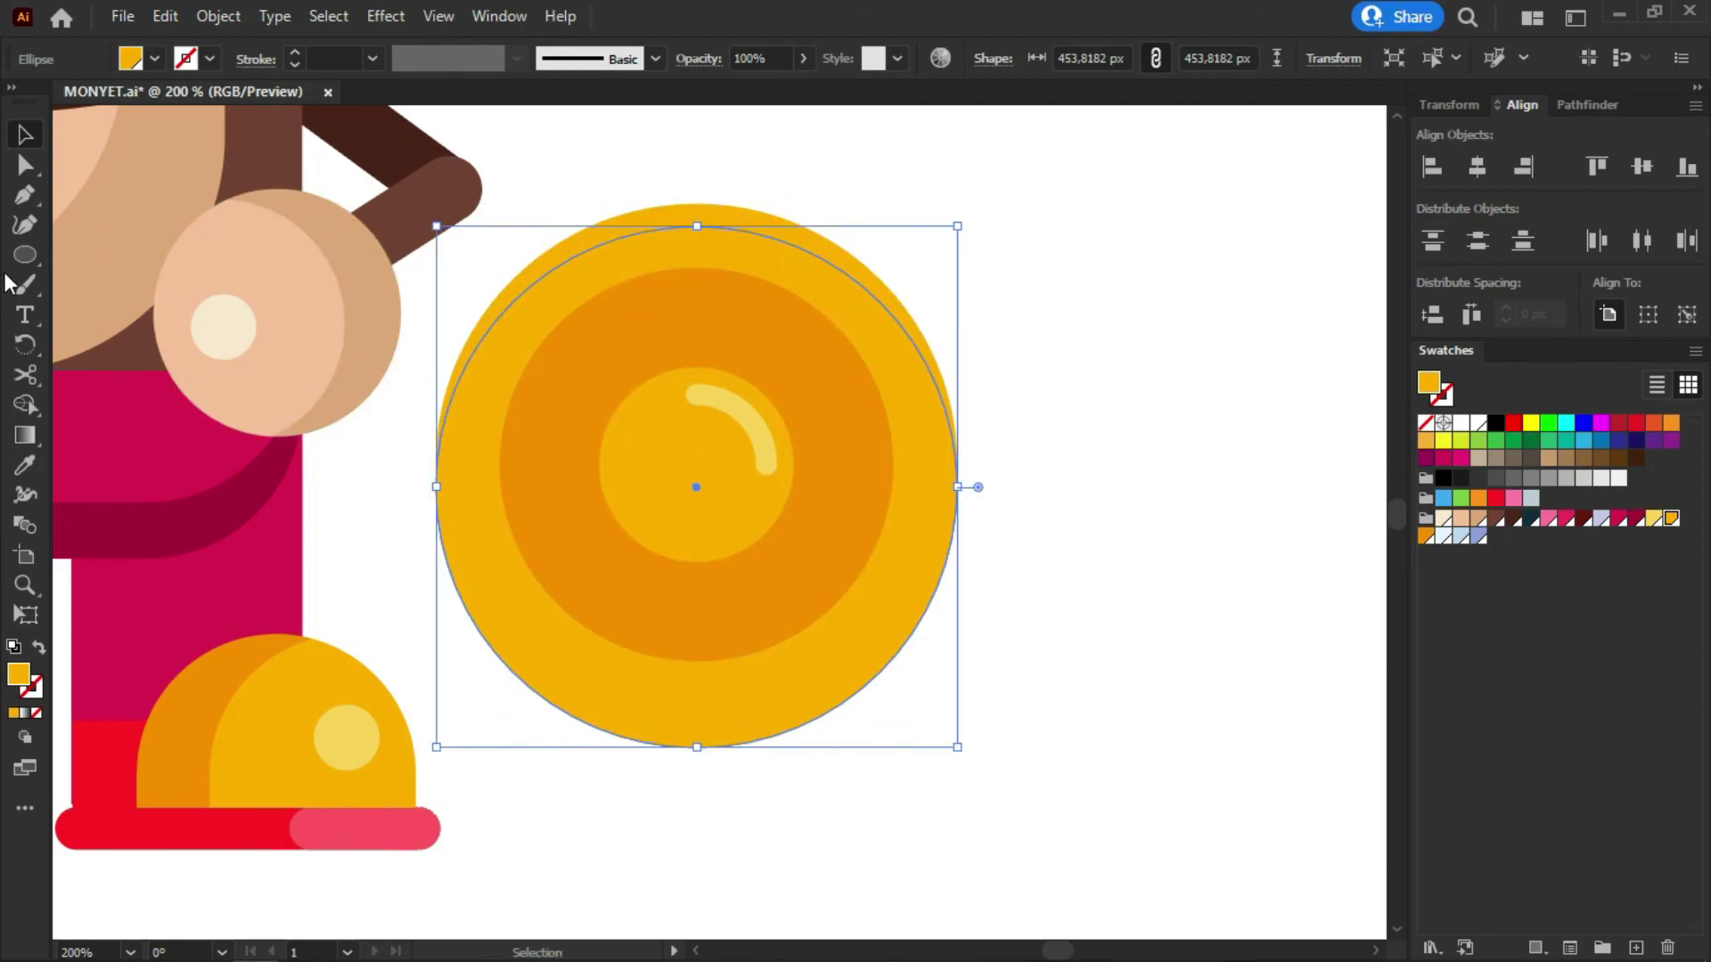
{"action": "left_click", "coordinate": [26, 465]}
{"action": "left_click", "coordinate": [610, 345]}
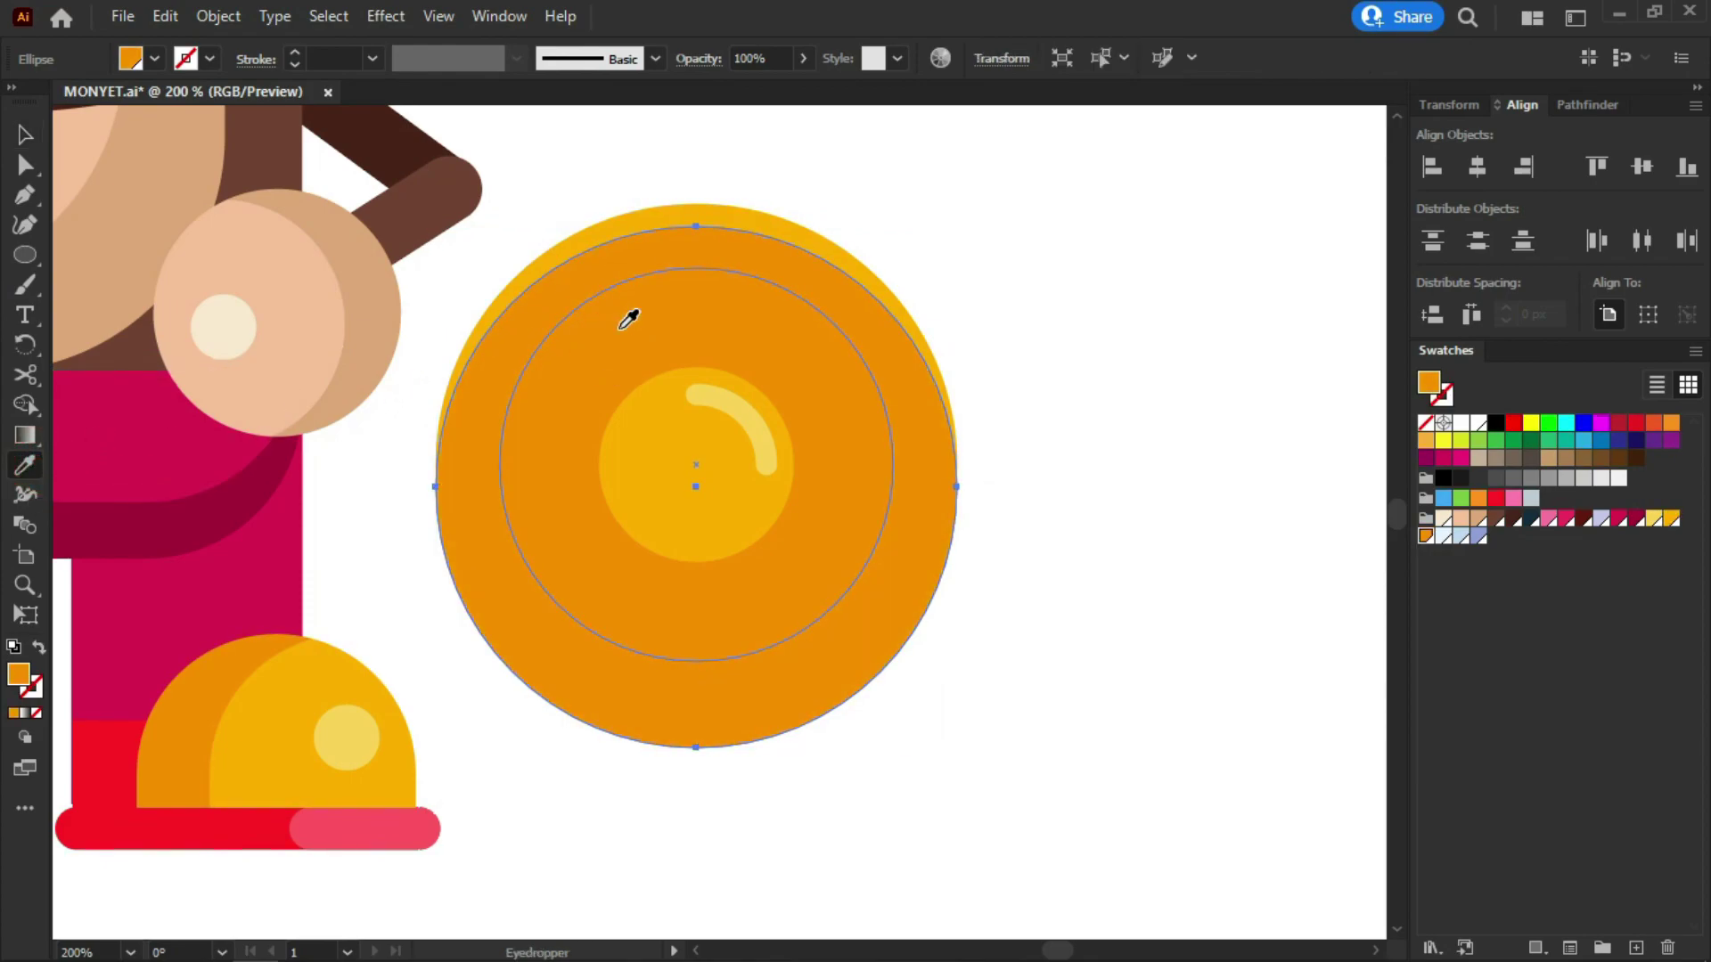
Send the orange copy to the back, behind the disc, as its lower edge
{"action": "key", "text": "v"}
{"action": "key", "text": "a"}
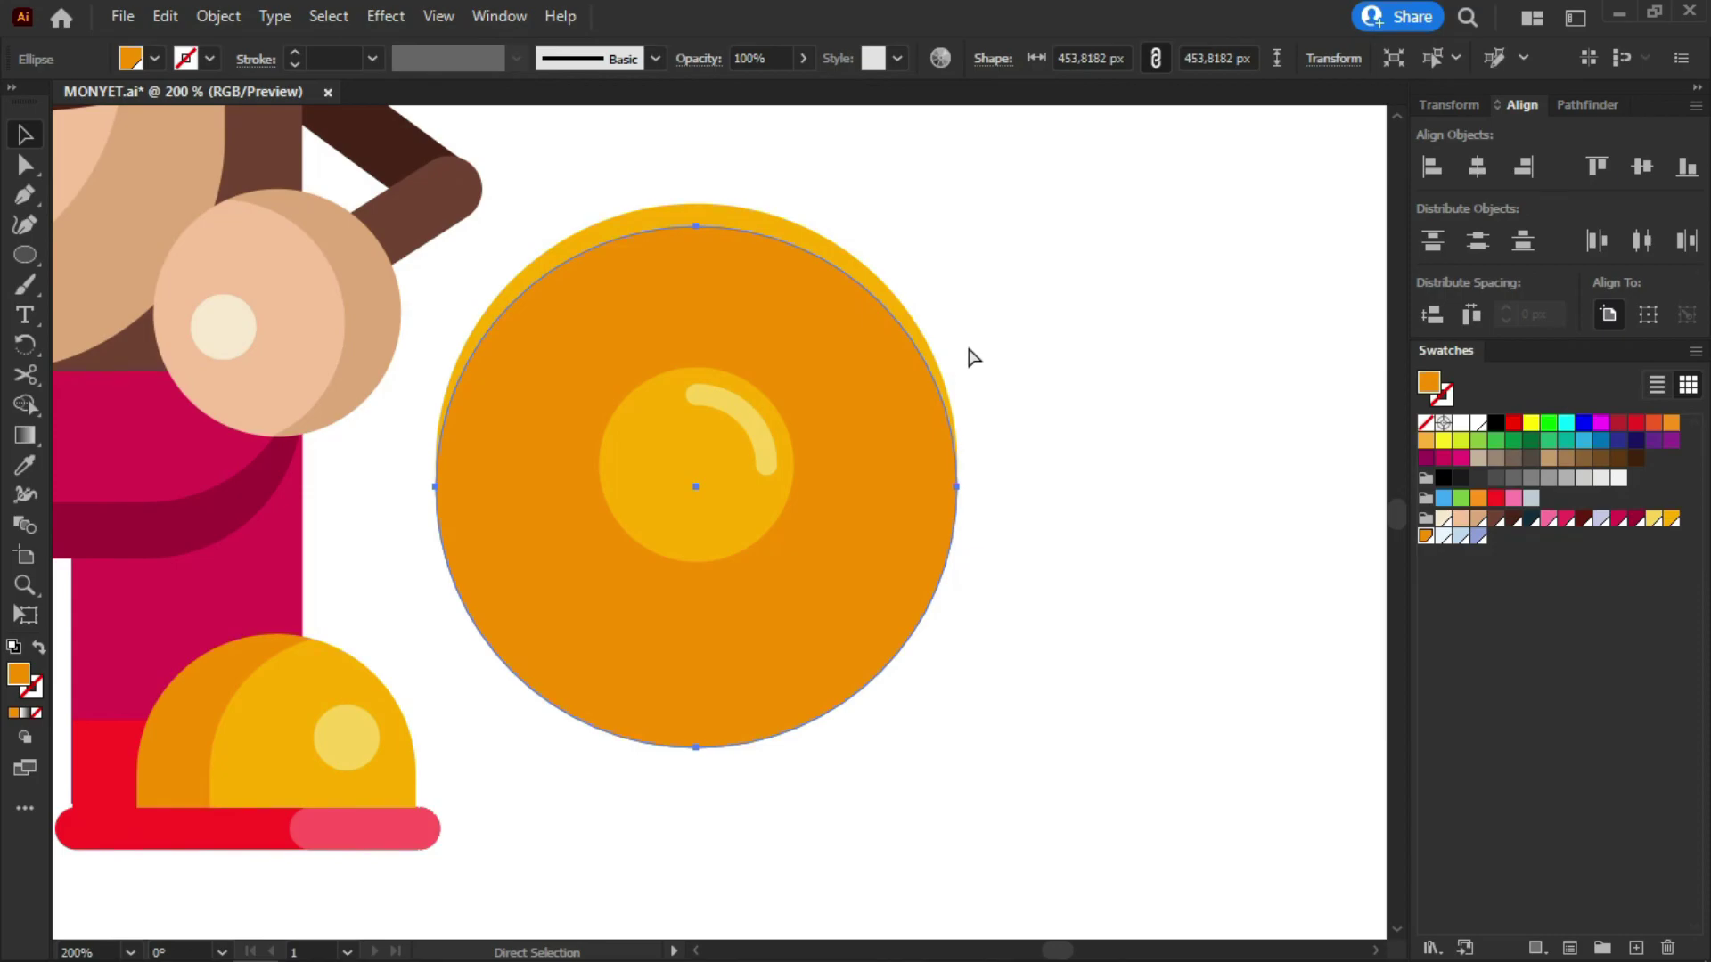
{"action": "key", "text": "ctrl+shift+bracketleft"}
{"action": "key", "text": "v"}
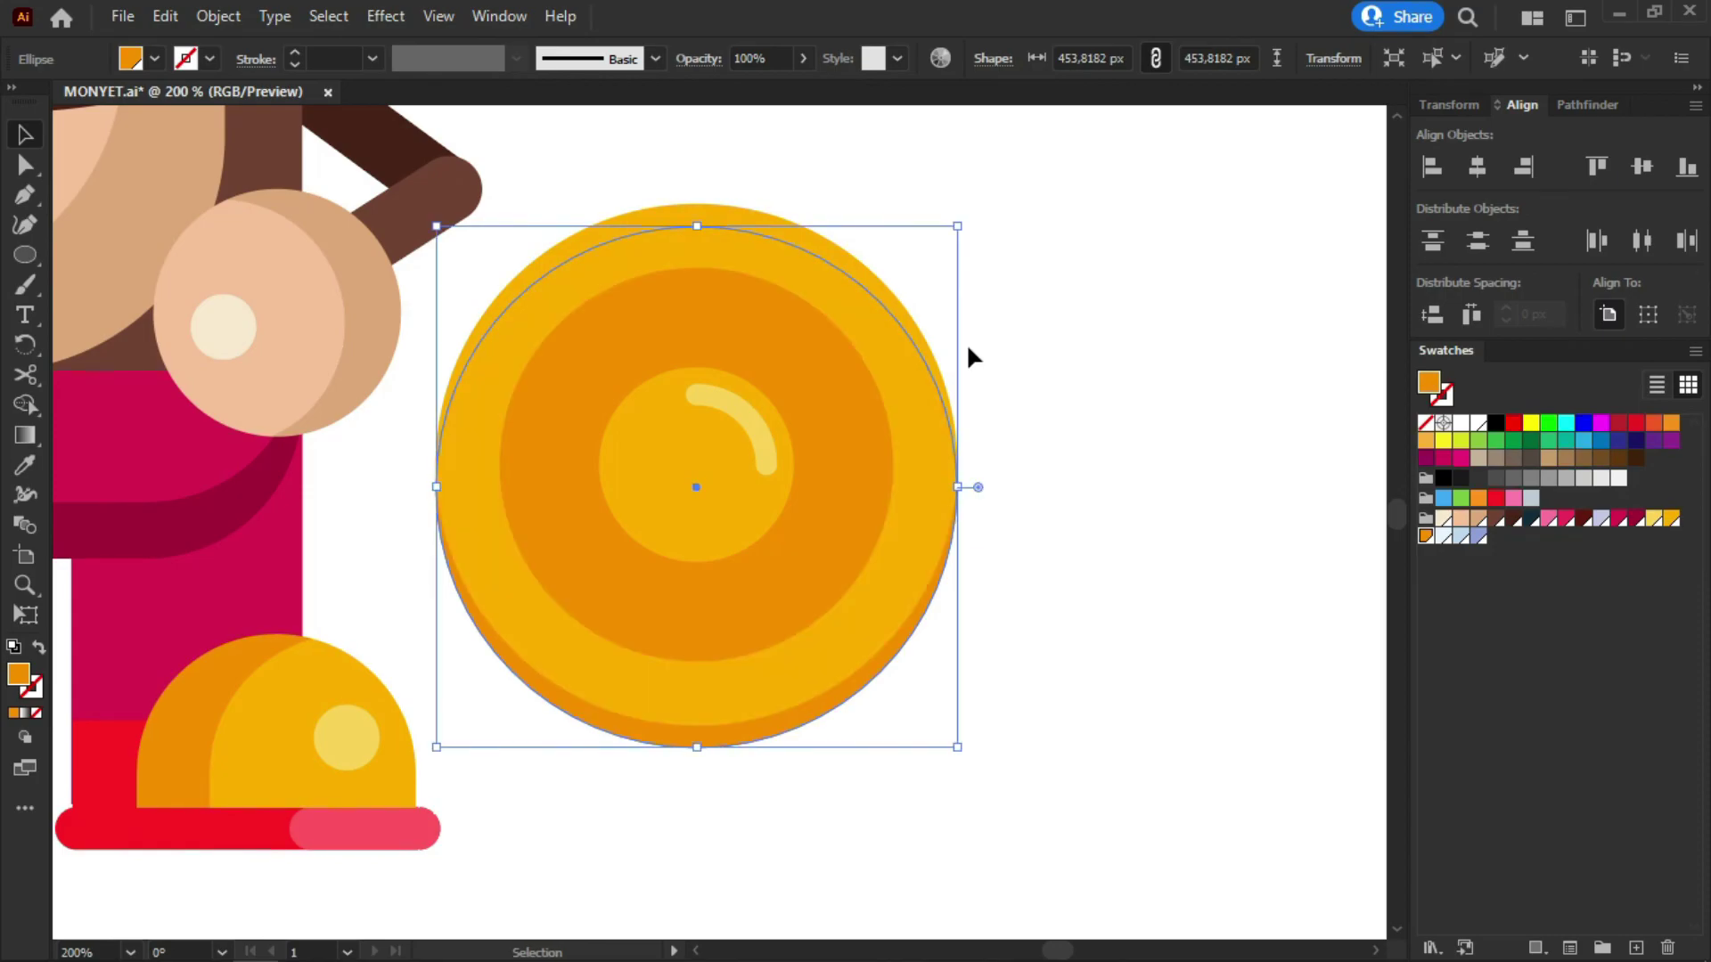
{"action": "left_click", "coordinate": [1168, 365]}
Group all the circles and the highlight arc of the disc
{"action": "key", "text": "ctrl+minus"}
{"action": "key", "text": "ctrl+minus"}
{"action": "key", "text": "ctrl+minus"}
{"action": "scroll", "coordinate": [810, 451], "scroll_direction": "up", "scroll_amount": 2}
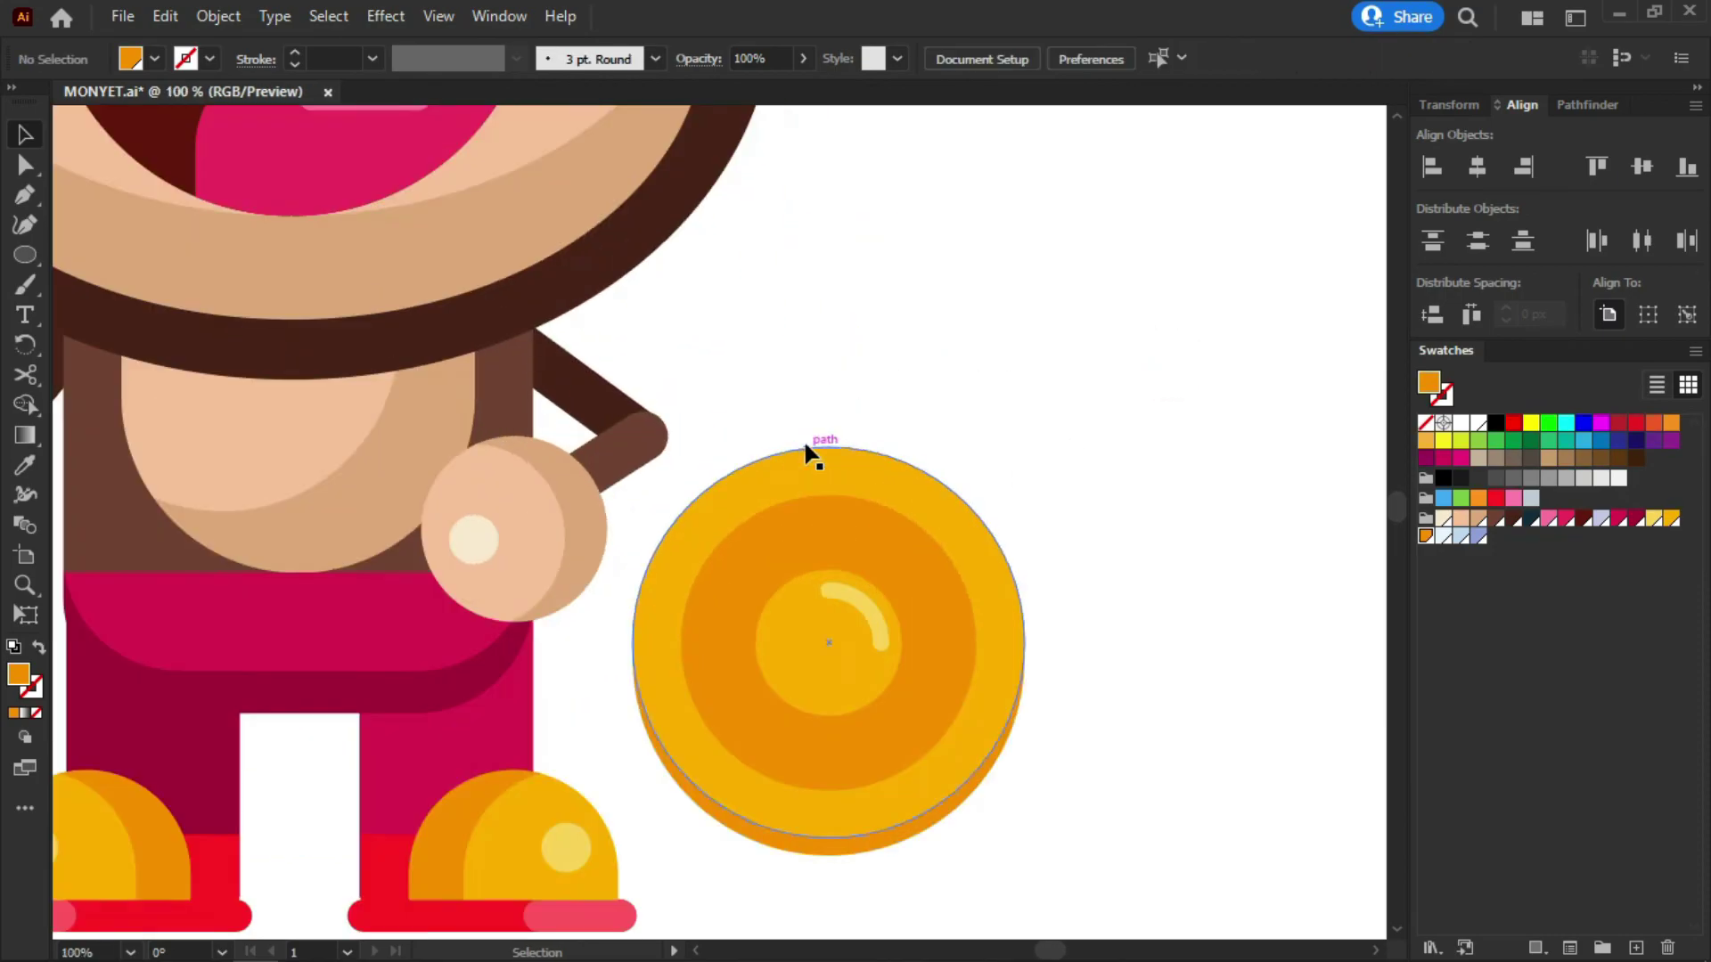
{"action": "scroll", "coordinate": [882, 393], "scroll_direction": "down", "scroll_amount": 2}
{"action": "scroll", "coordinate": [955, 540], "scroll_direction": "up", "scroll_amount": 1}
{"action": "left_click_drag", "start_coordinate": [991, 618], "coordinate": [747, 266]}
{"action": "key", "text": "a"}
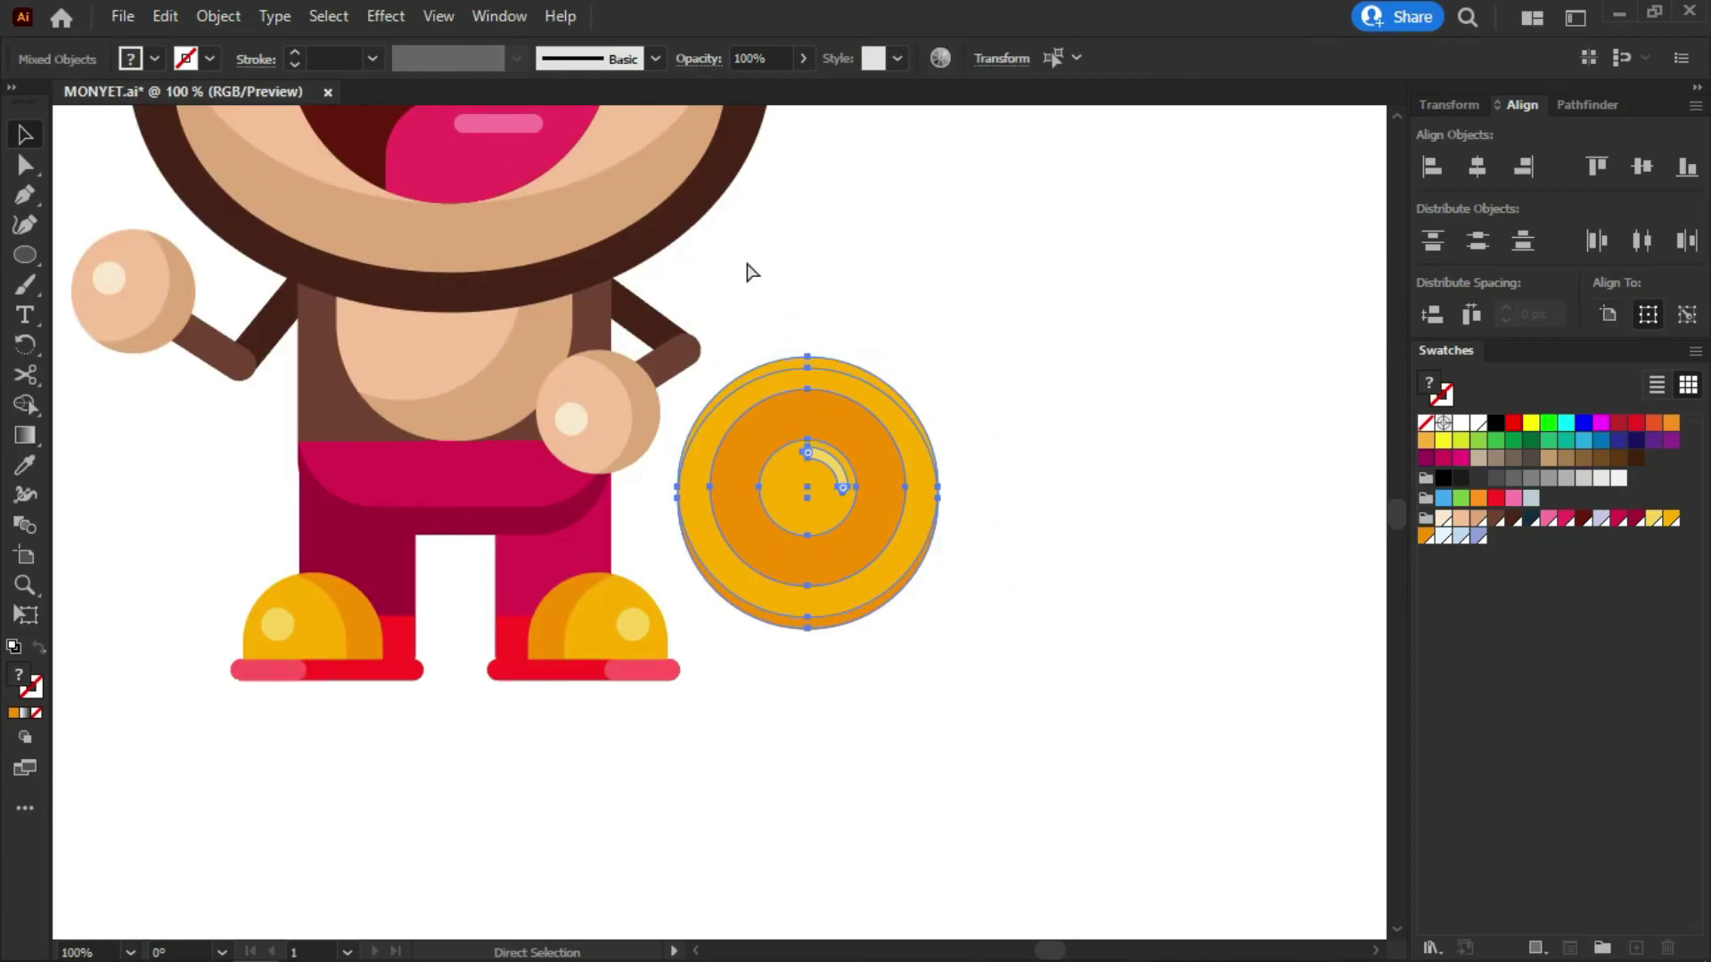
{"action": "key", "text": "ctrl+g"}
Move the disc group over the monkey's hand on the hip, like a held shield
{"action": "key", "text": "v"}
{"action": "left_click_drag", "start_coordinate": [898, 550], "coordinate": [651, 510]}
{"action": "left_click", "coordinate": [960, 438]}
{"action": "scroll", "coordinate": [1009, 490], "scroll_direction": "down", "scroll_amount": 2}
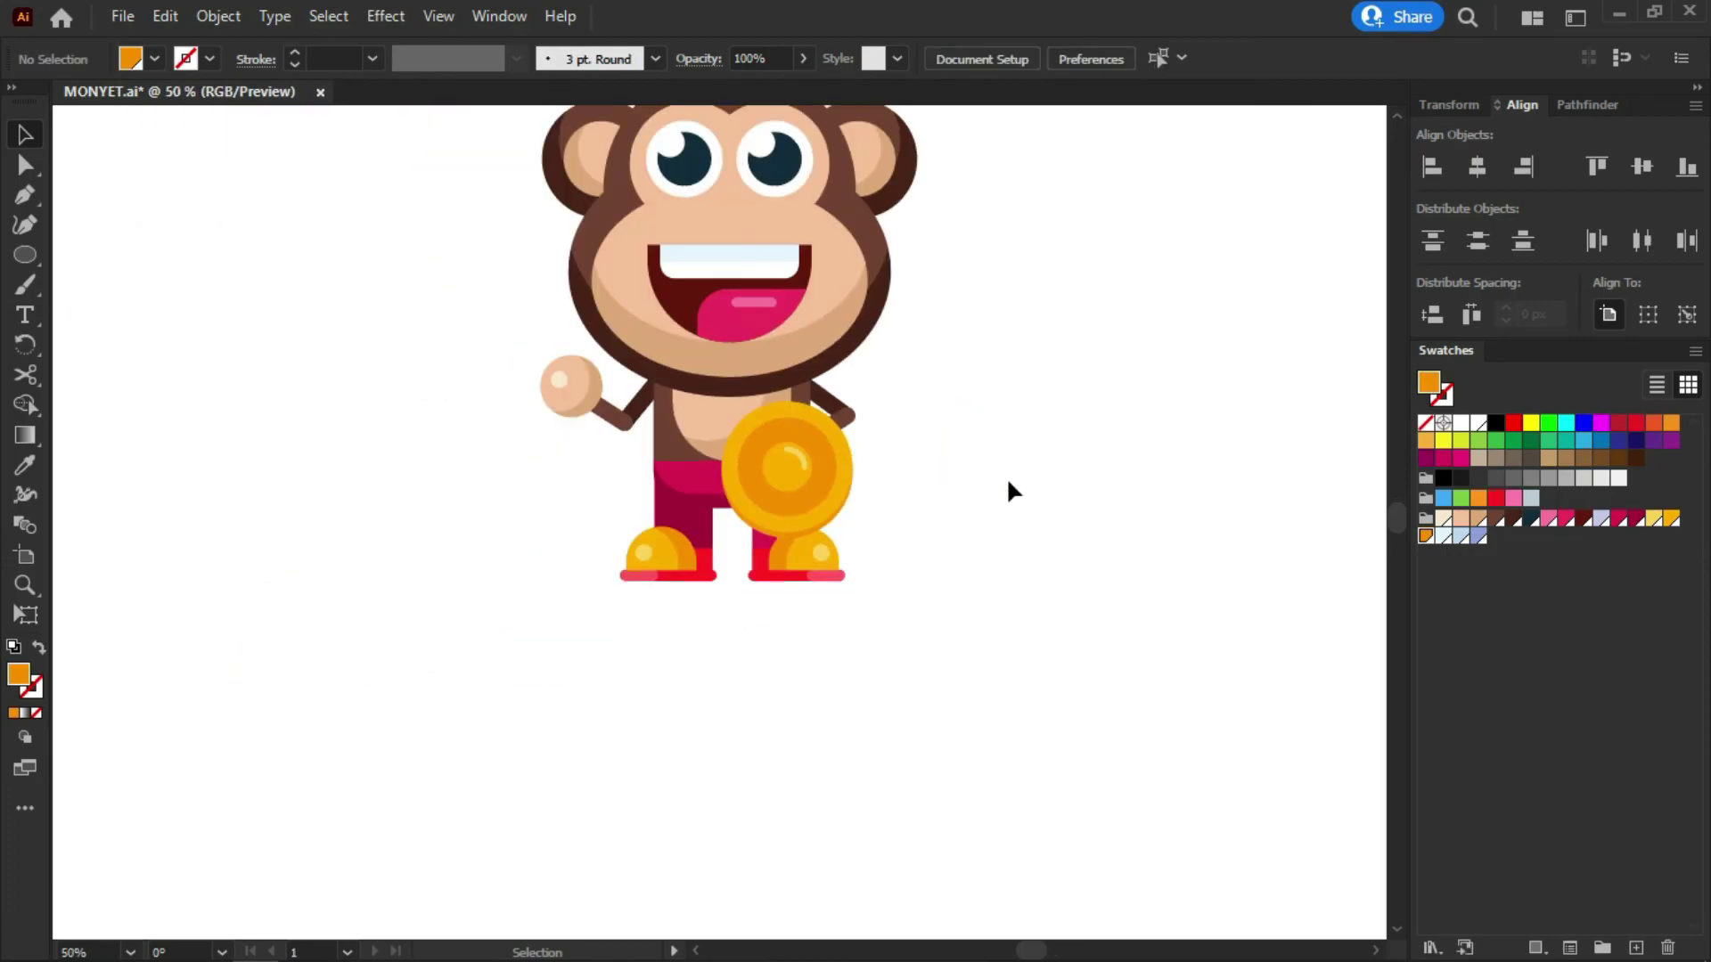
{"action": "scroll", "coordinate": [715, 332], "scroll_direction": "up", "scroll_amount": 1}
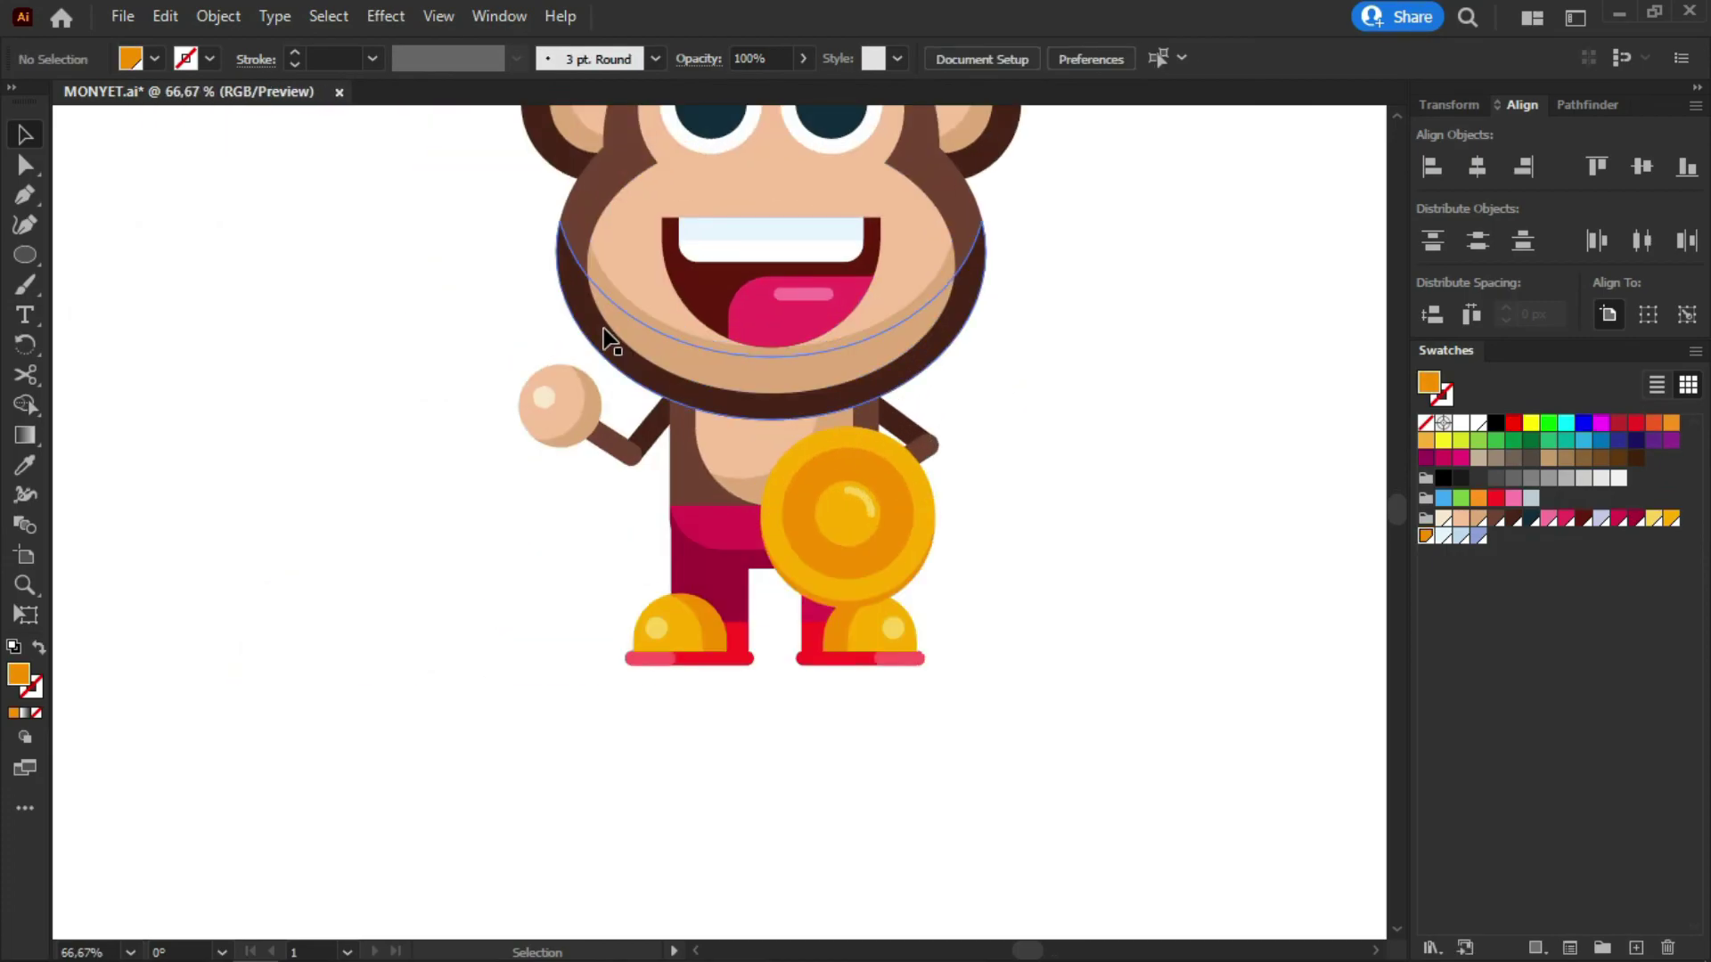
Draw a tall, narrow rectangle in the pale blue swatch color and place it beside the monkey's raised hand
{"action": "scroll", "coordinate": [375, 374], "scroll_direction": "up", "scroll_amount": 1}
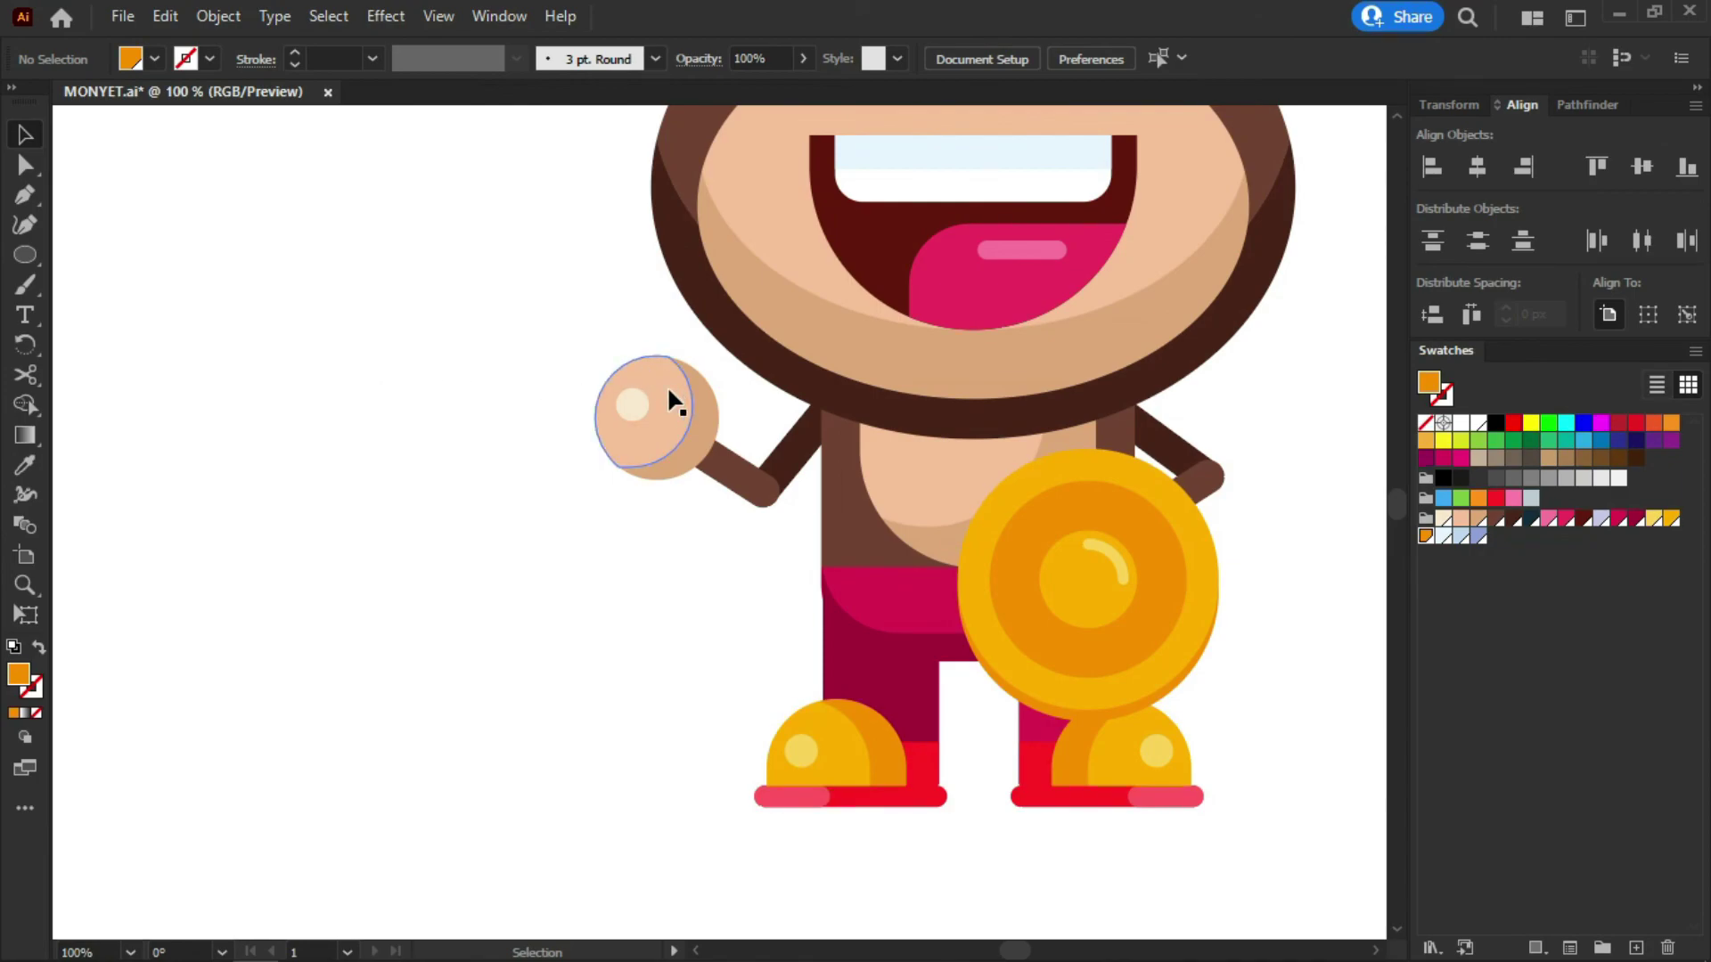
{"action": "left_click", "coordinate": [1443, 535]}
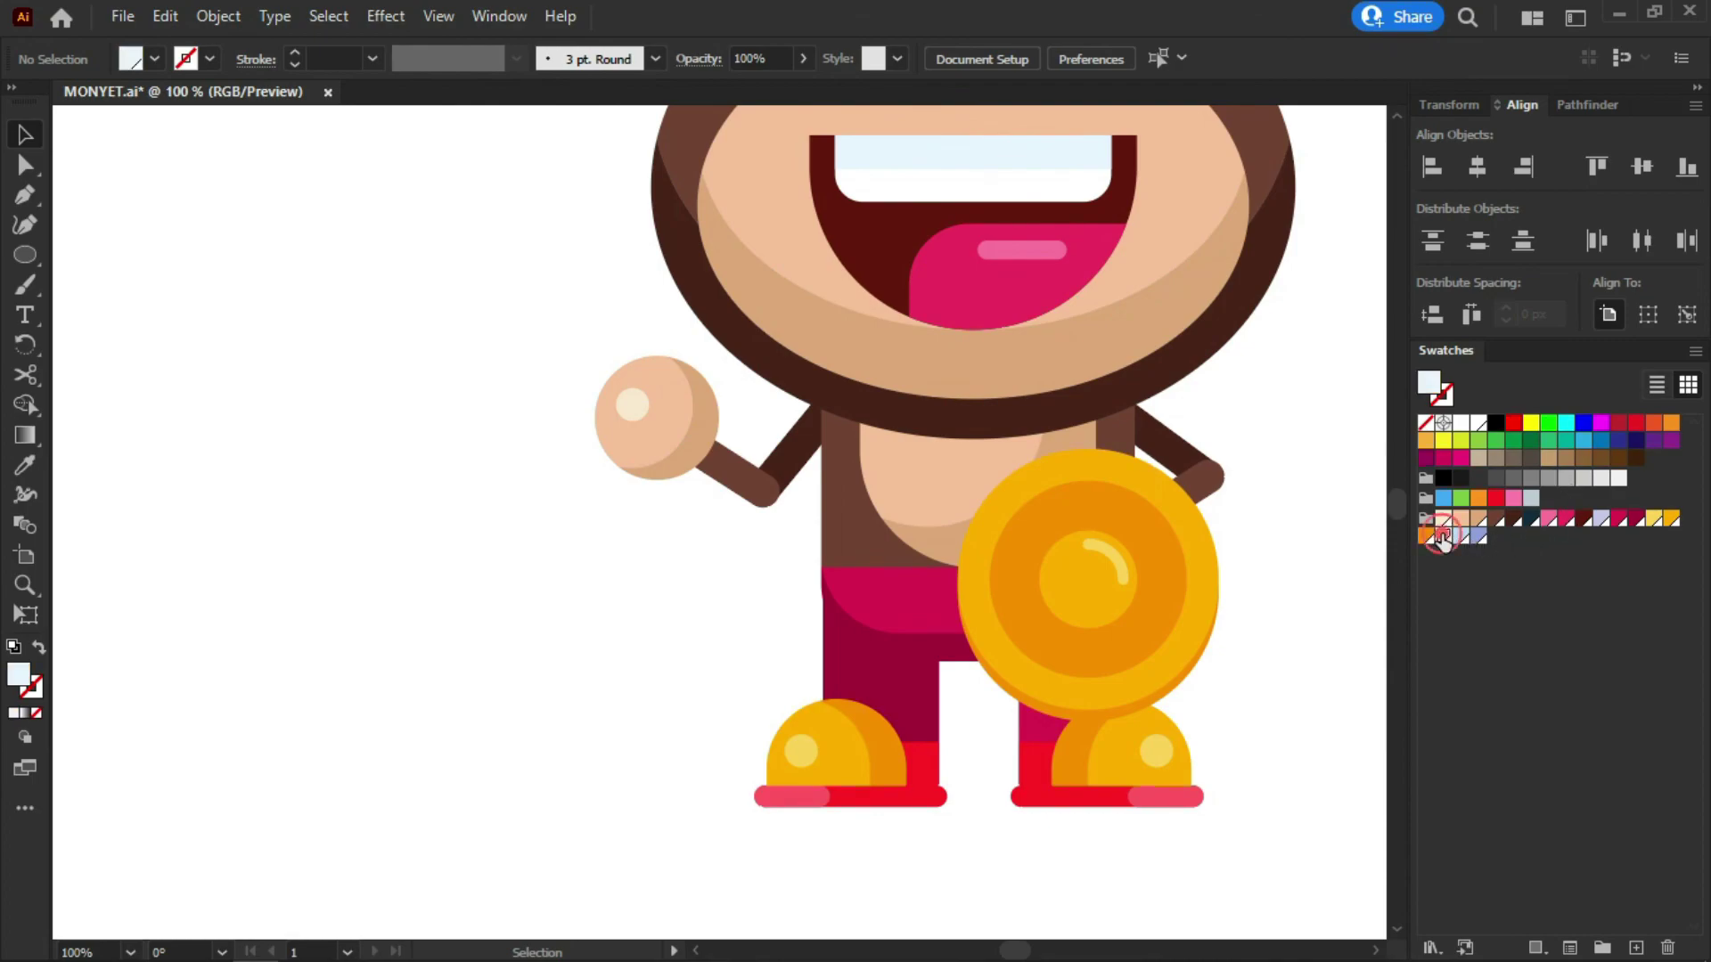
{"action": "left_click", "coordinate": [21, 255]}
{"action": "left_click", "coordinate": [84, 253]}
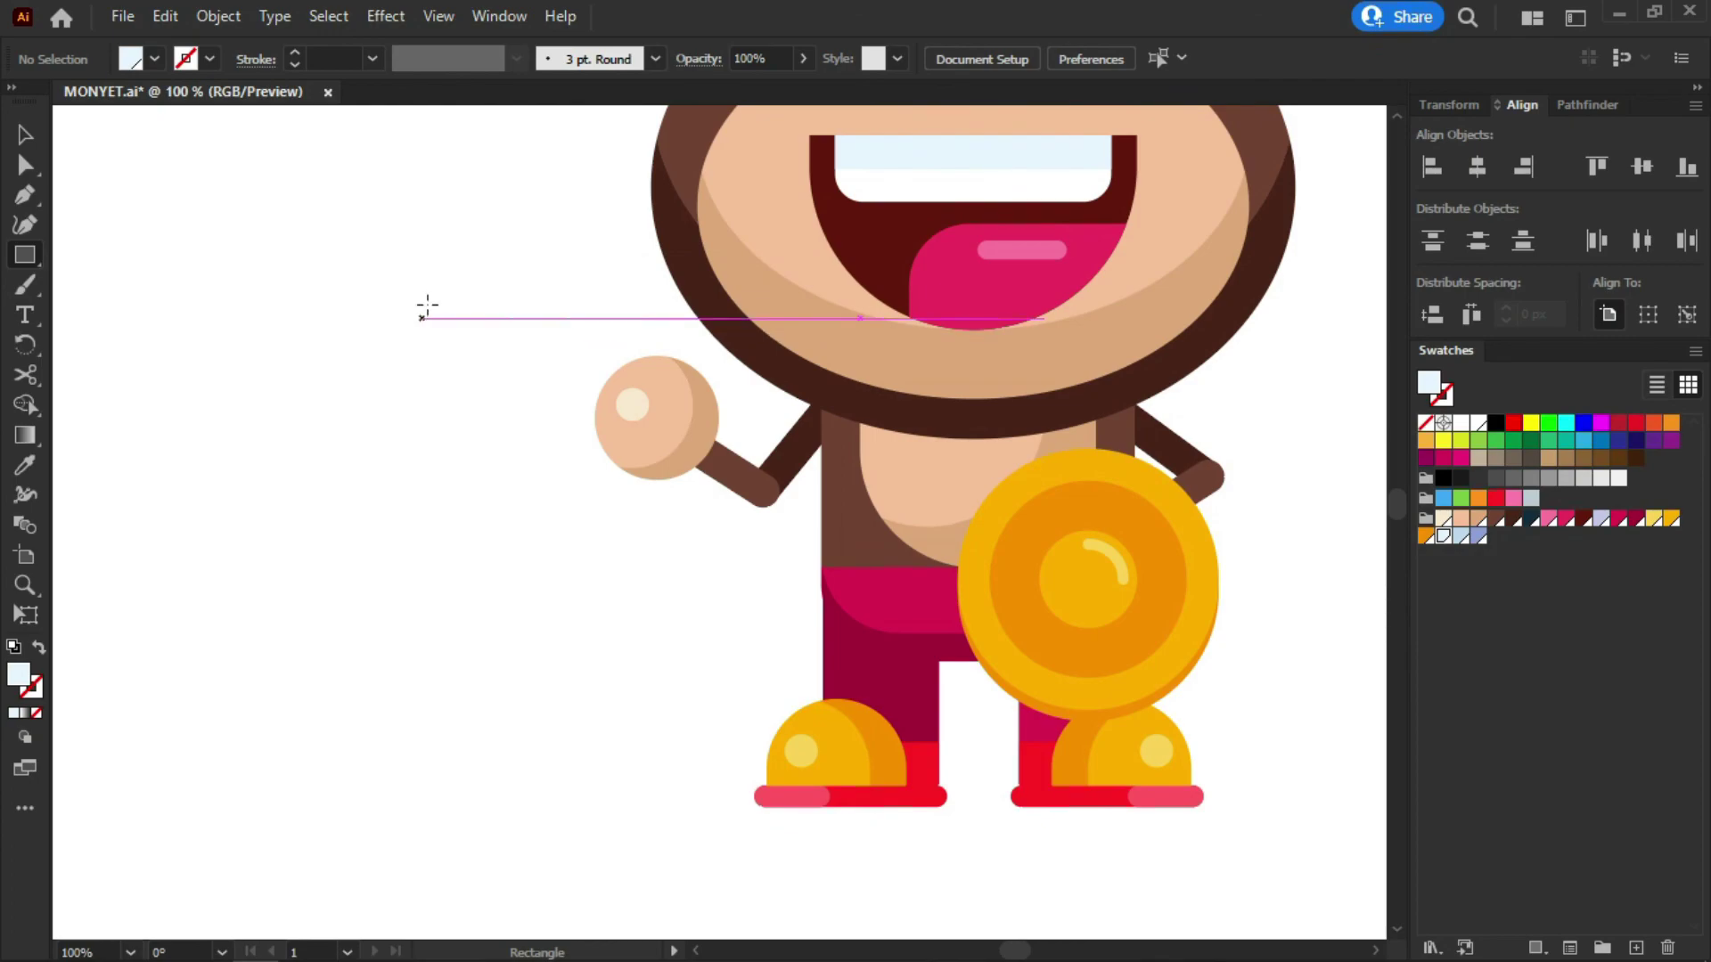
{"action": "mouse_move", "coordinate": [434, 224]}
{"action": "left_mouse_down"}
{"action": "mouse_move", "coordinate": [471, 648]}
{"action": "mouse_move", "coordinate": [487, 651]}
{"action": "left_mouse_up"}
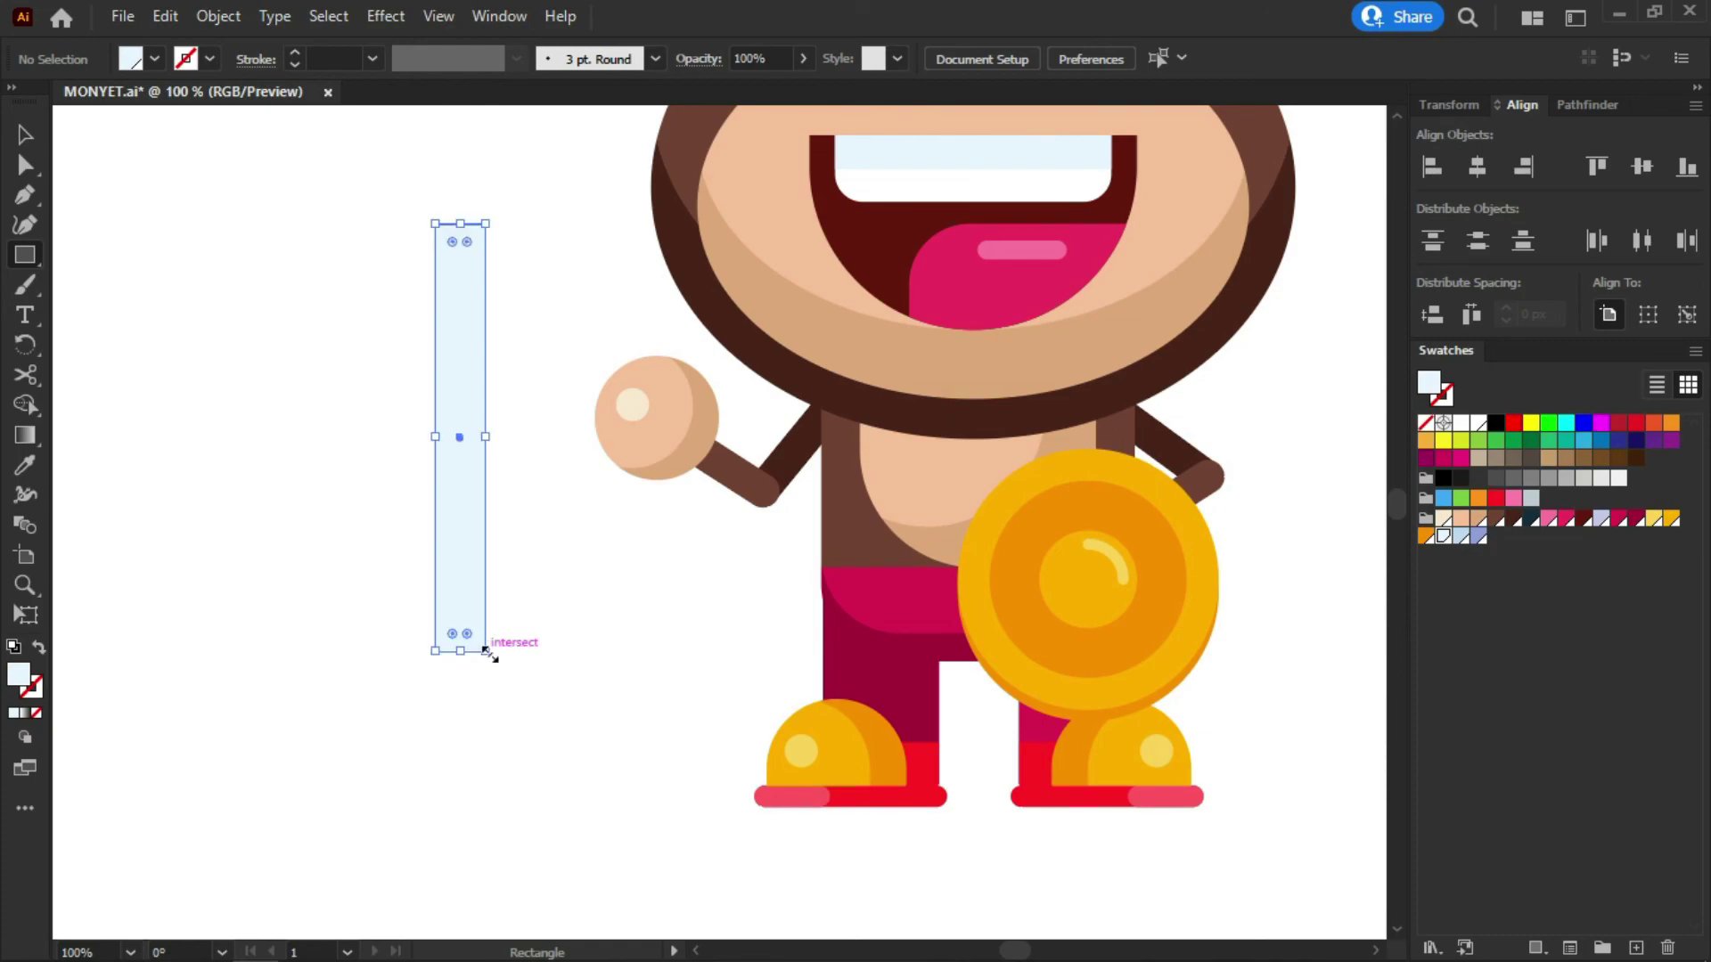
{"action": "key", "text": "v"}
{"action": "left_click_drag", "start_coordinate": [449, 337], "coordinate": [461, 389]}
{"action": "left_click_drag", "start_coordinate": [475, 278], "coordinate": [472, 287]}
{"action": "left_click", "coordinate": [474, 242]}
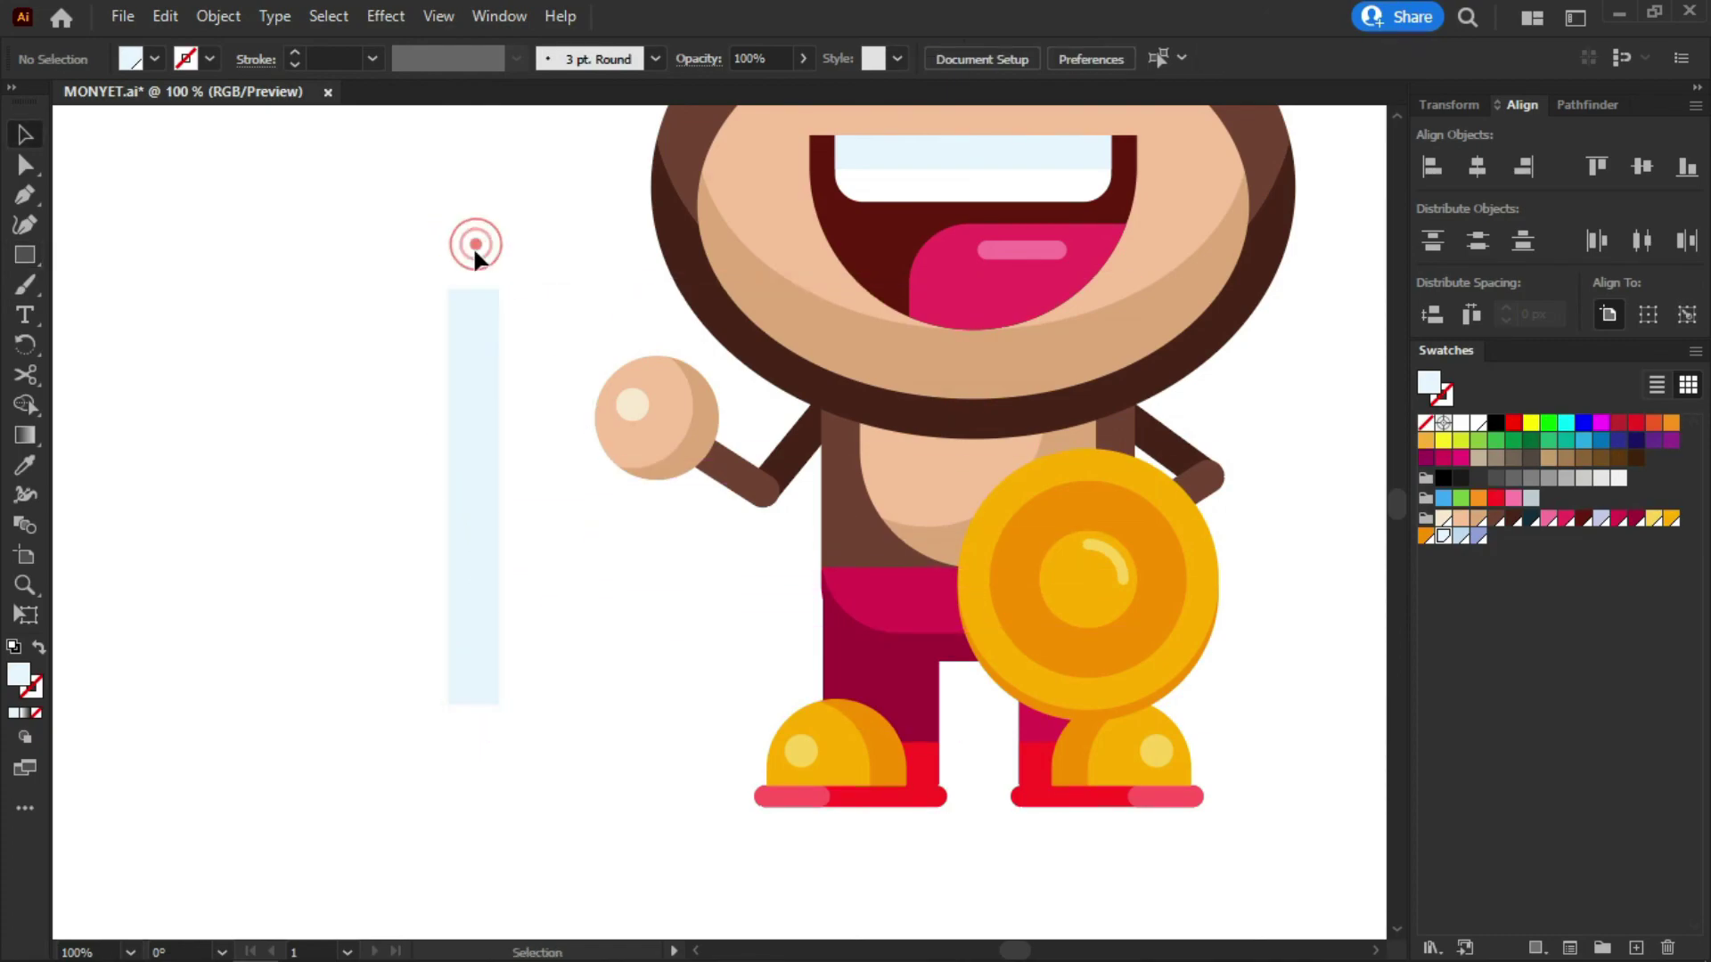
Draw a pale blue square over the lower part of the narrow rectangle, extending to its left
{"action": "left_click", "coordinate": [29, 253]}
{"action": "left_click_drag", "start_coordinate": [409, 582], "coordinate": [565, 510]}
{"action": "key", "text": "v"}
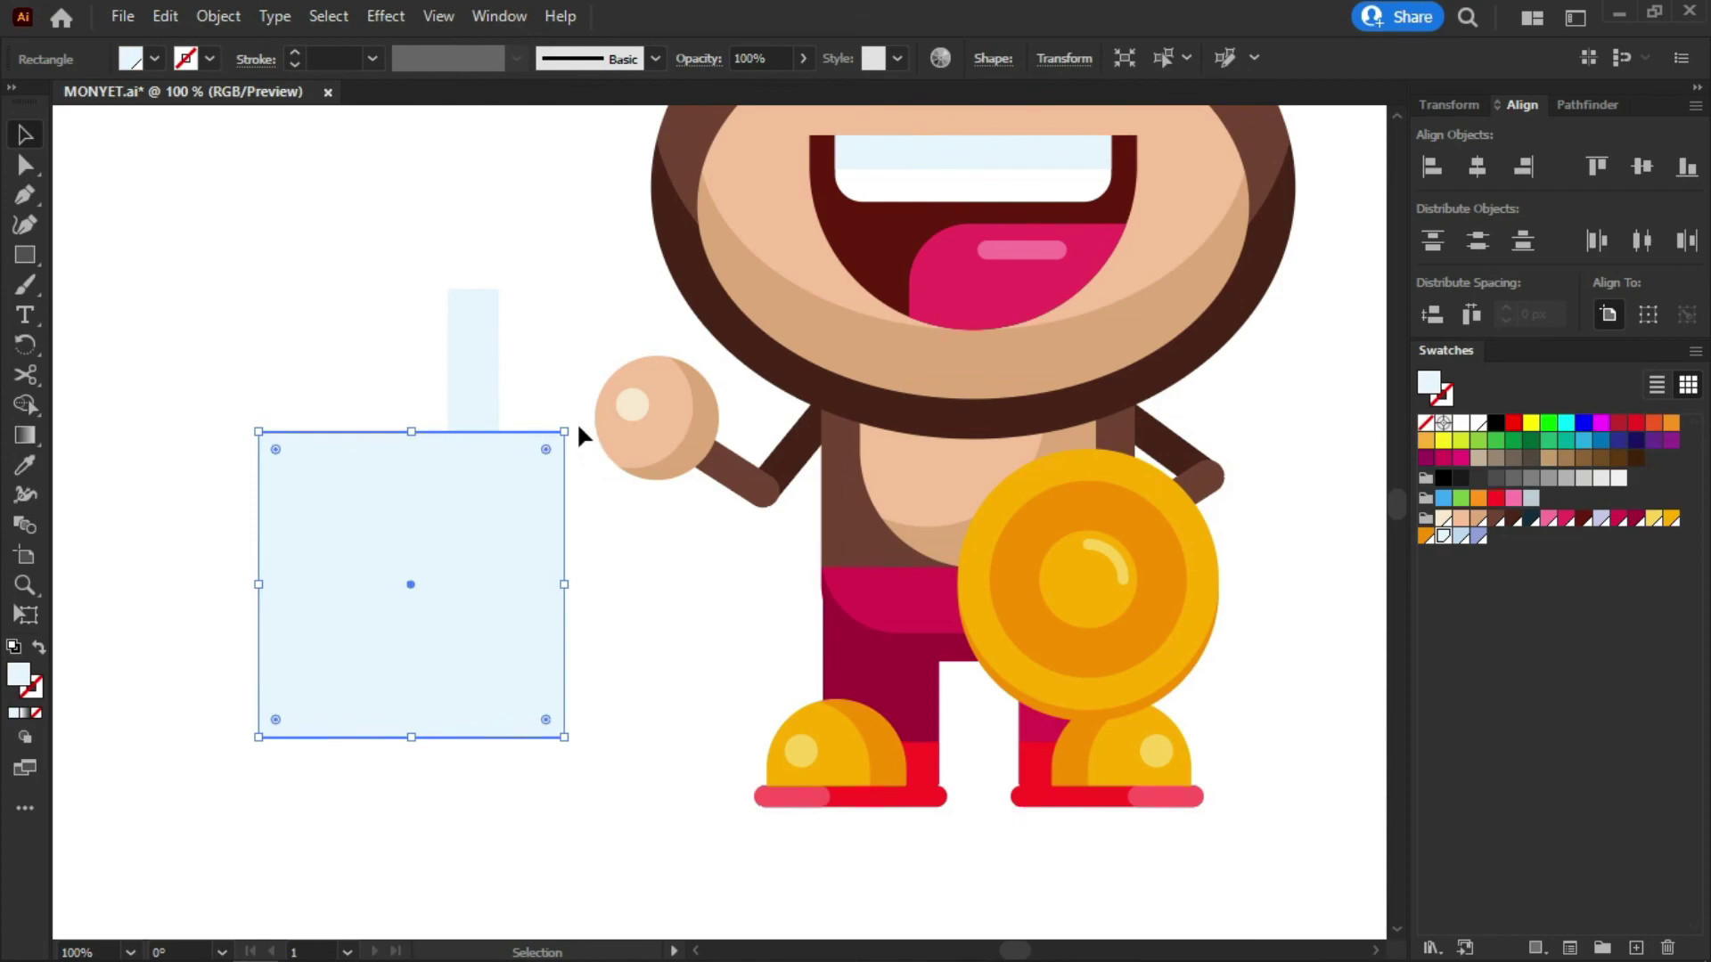
Rotate the pale blue square 45 degrees into a diamond and center it horizontally on the narrow rectangle
{"action": "left_click_drag", "start_coordinate": [570, 421], "coordinate": [447, 389]}
{"action": "left_click_drag", "start_coordinate": [490, 548], "coordinate": [556, 501]}
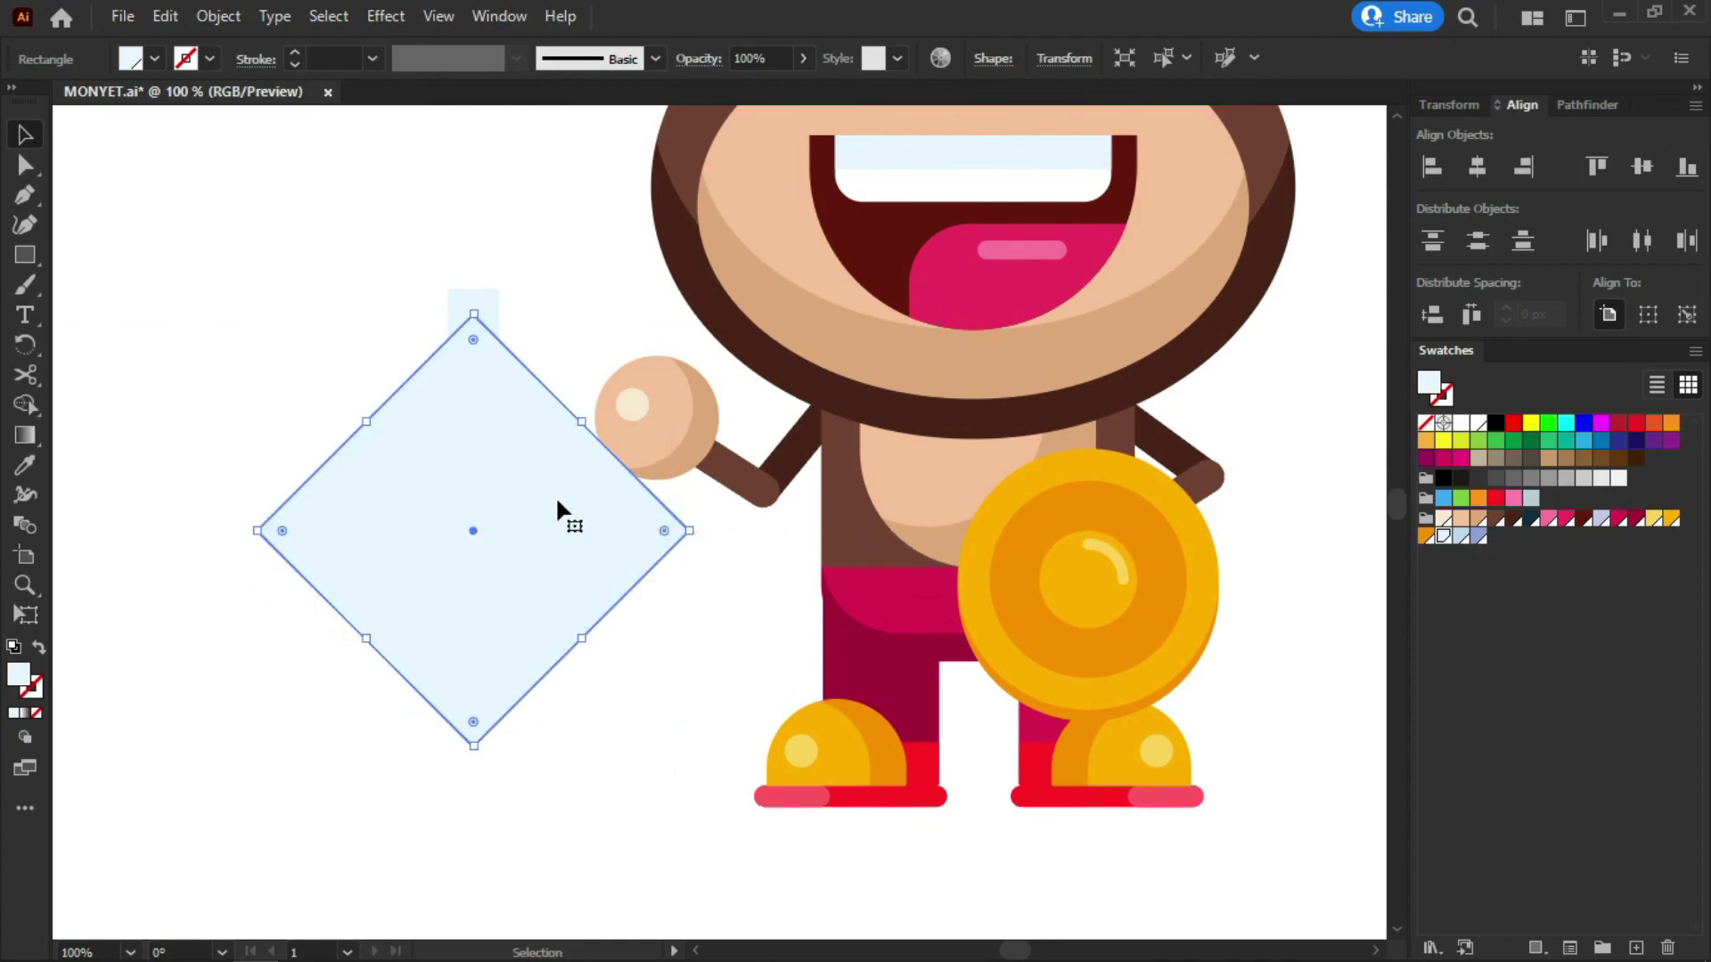
{"action": "left_click", "coordinate": [488, 300], "text": "shift"}
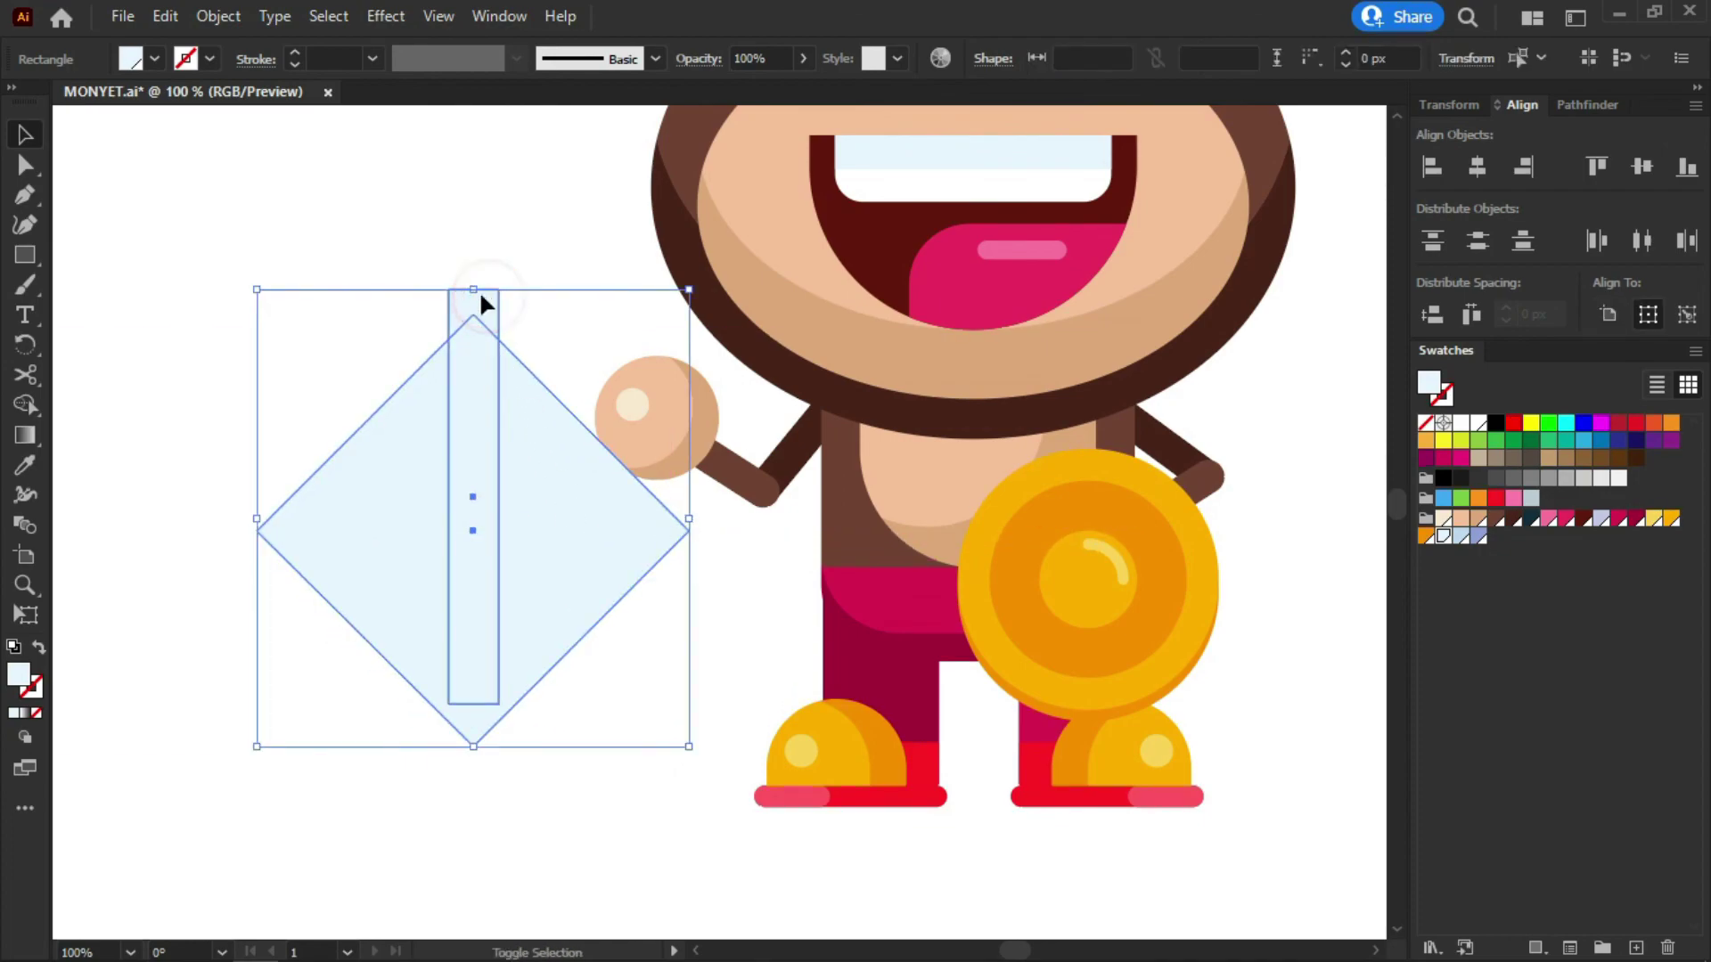
{"action": "left_click", "coordinate": [1477, 167]}
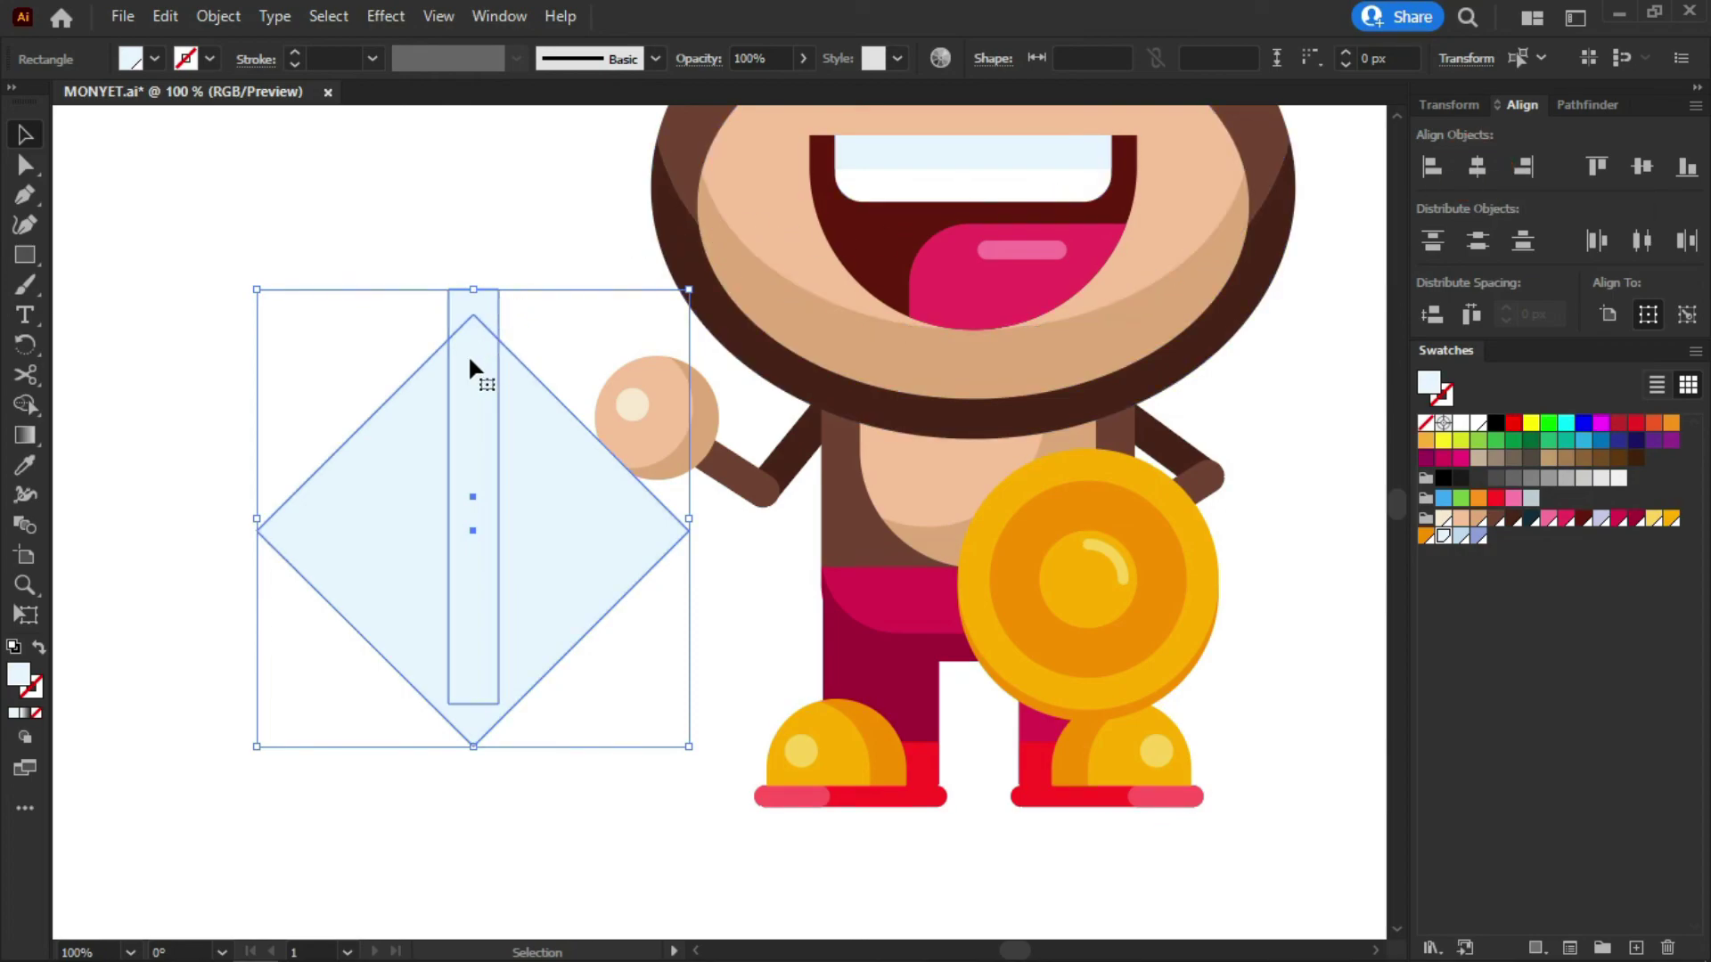
Cut a pointed tip on the narrow rectangle with Shape Builder, removing the diamond's outer area and the strip above the point
{"action": "scroll", "coordinate": [472, 379], "scroll_direction": "up", "scroll_amount": 1, "text": "alt"}
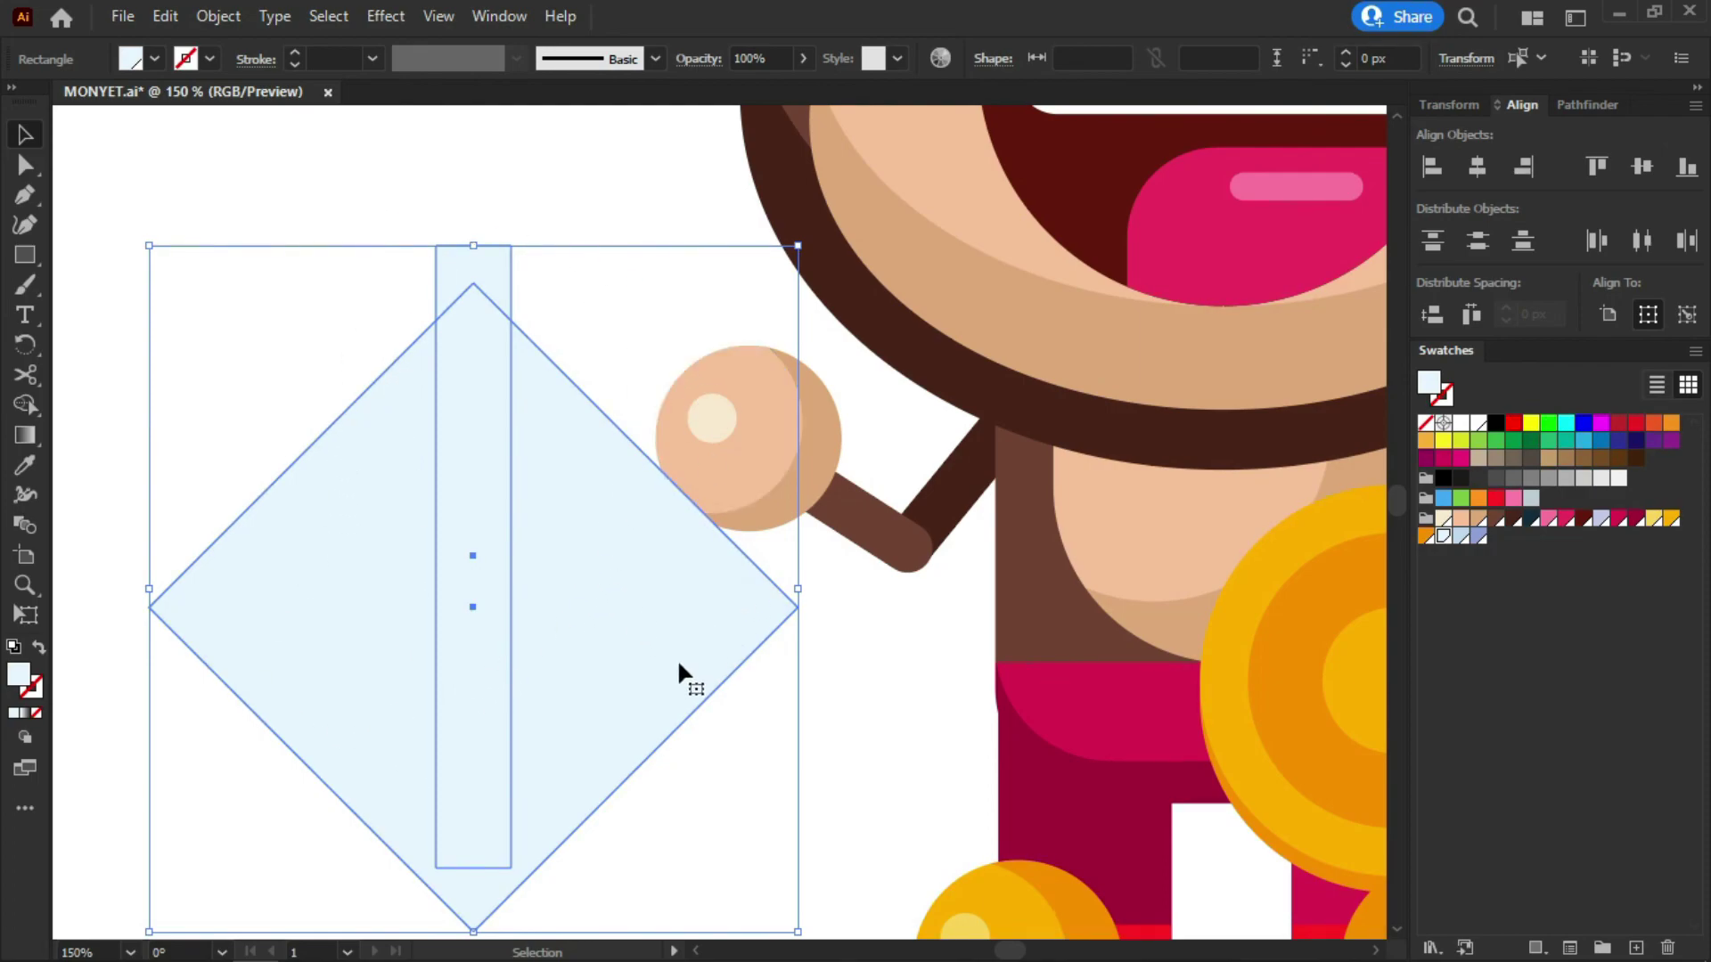
{"action": "left_click", "coordinate": [27, 407]}
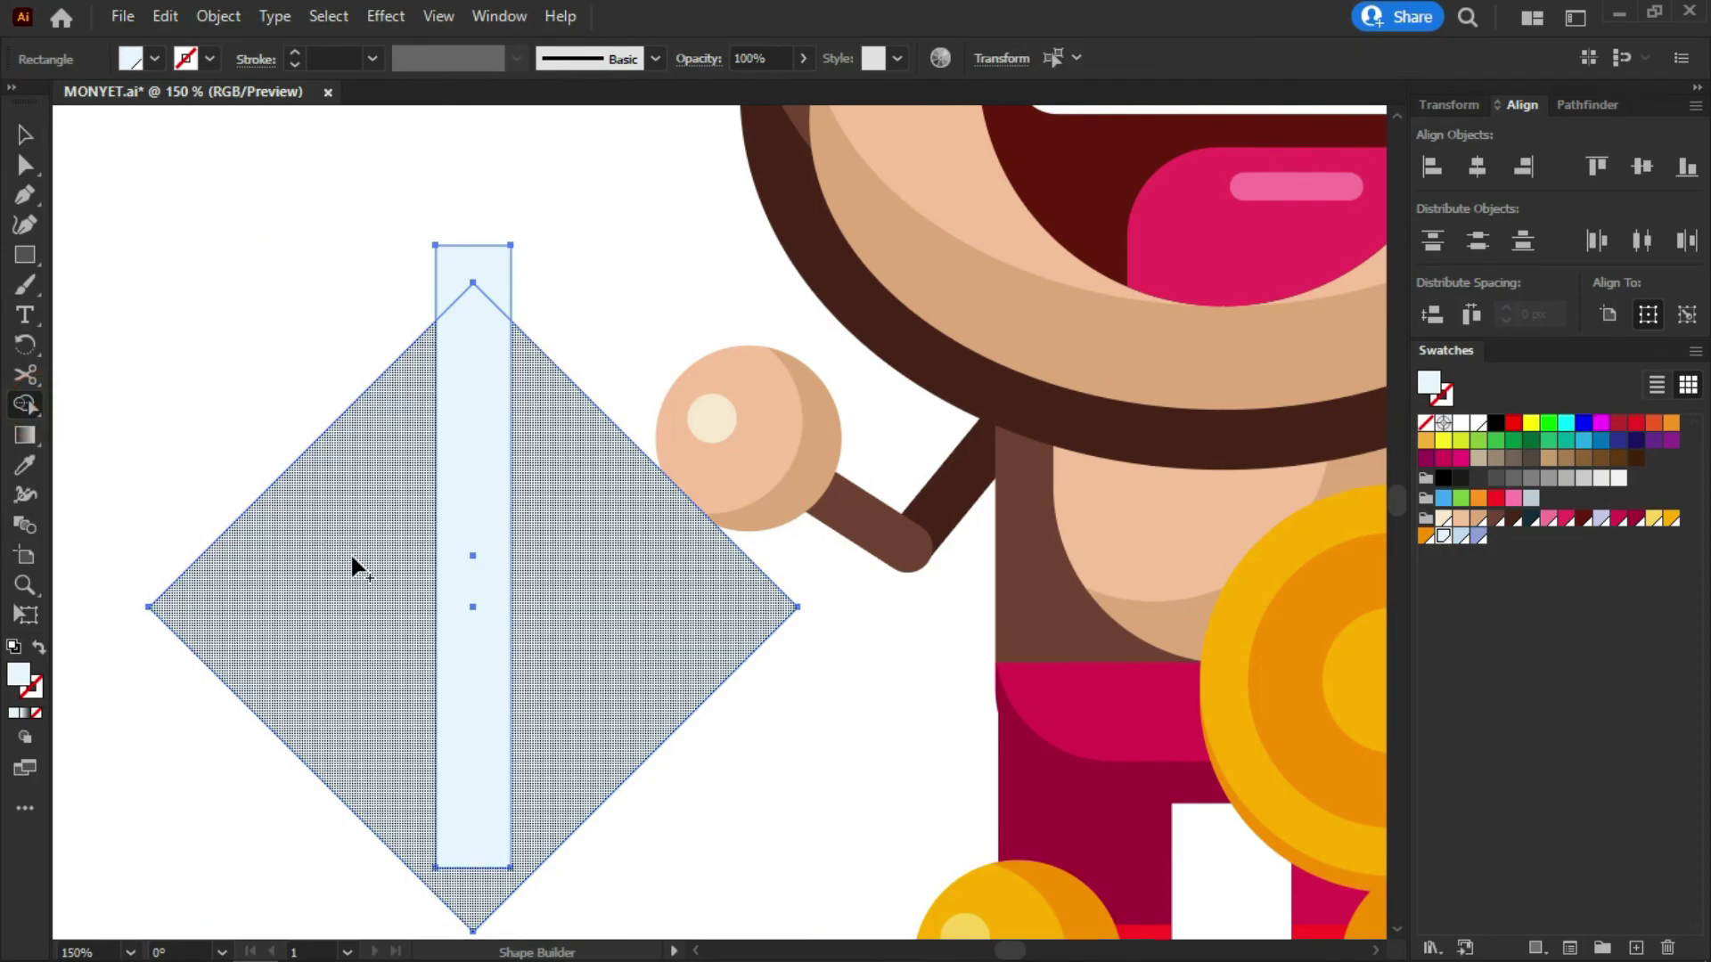
{"action": "left_click", "coordinate": [343, 508], "text": "alt"}
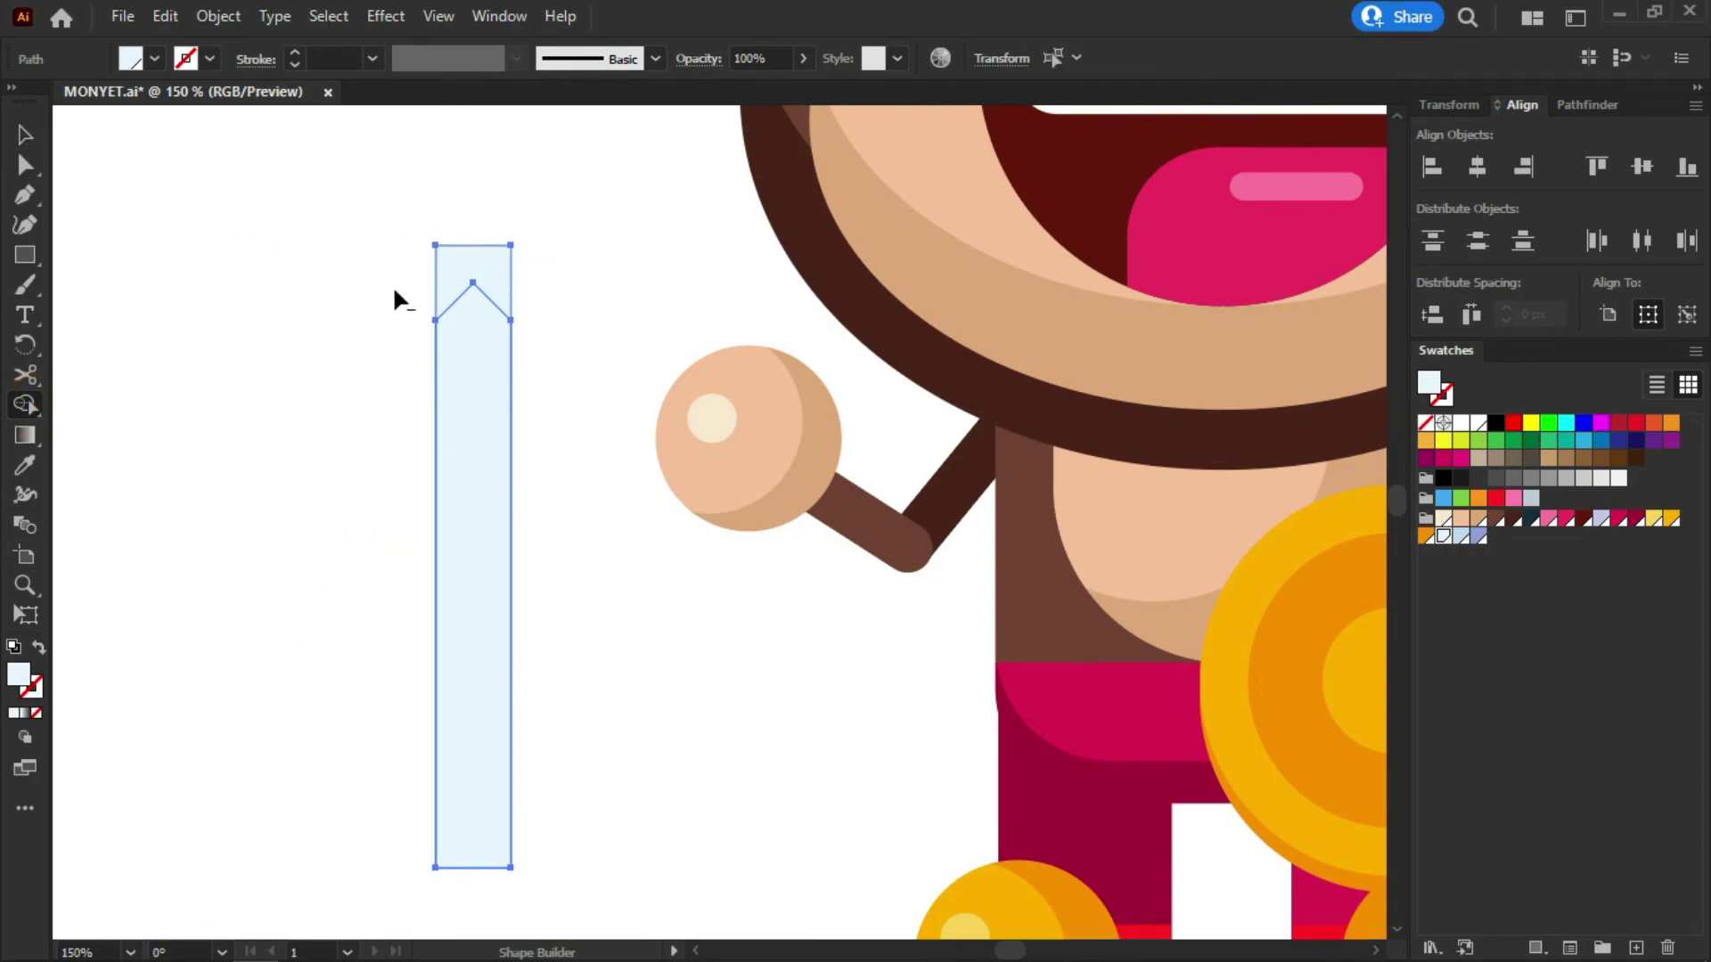
{"action": "left_click_drag", "start_coordinate": [526, 268], "coordinate": [409, 256]}
{"action": "key", "text": "v"}
{"action": "left_click", "coordinate": [344, 272]}
Reposition the pointed blade slightly closer to the monkey's raised hand
{"action": "left_click_drag", "start_coordinate": [485, 409], "coordinate": [599, 401]}
{"action": "key", "text": "ctrl+z"}
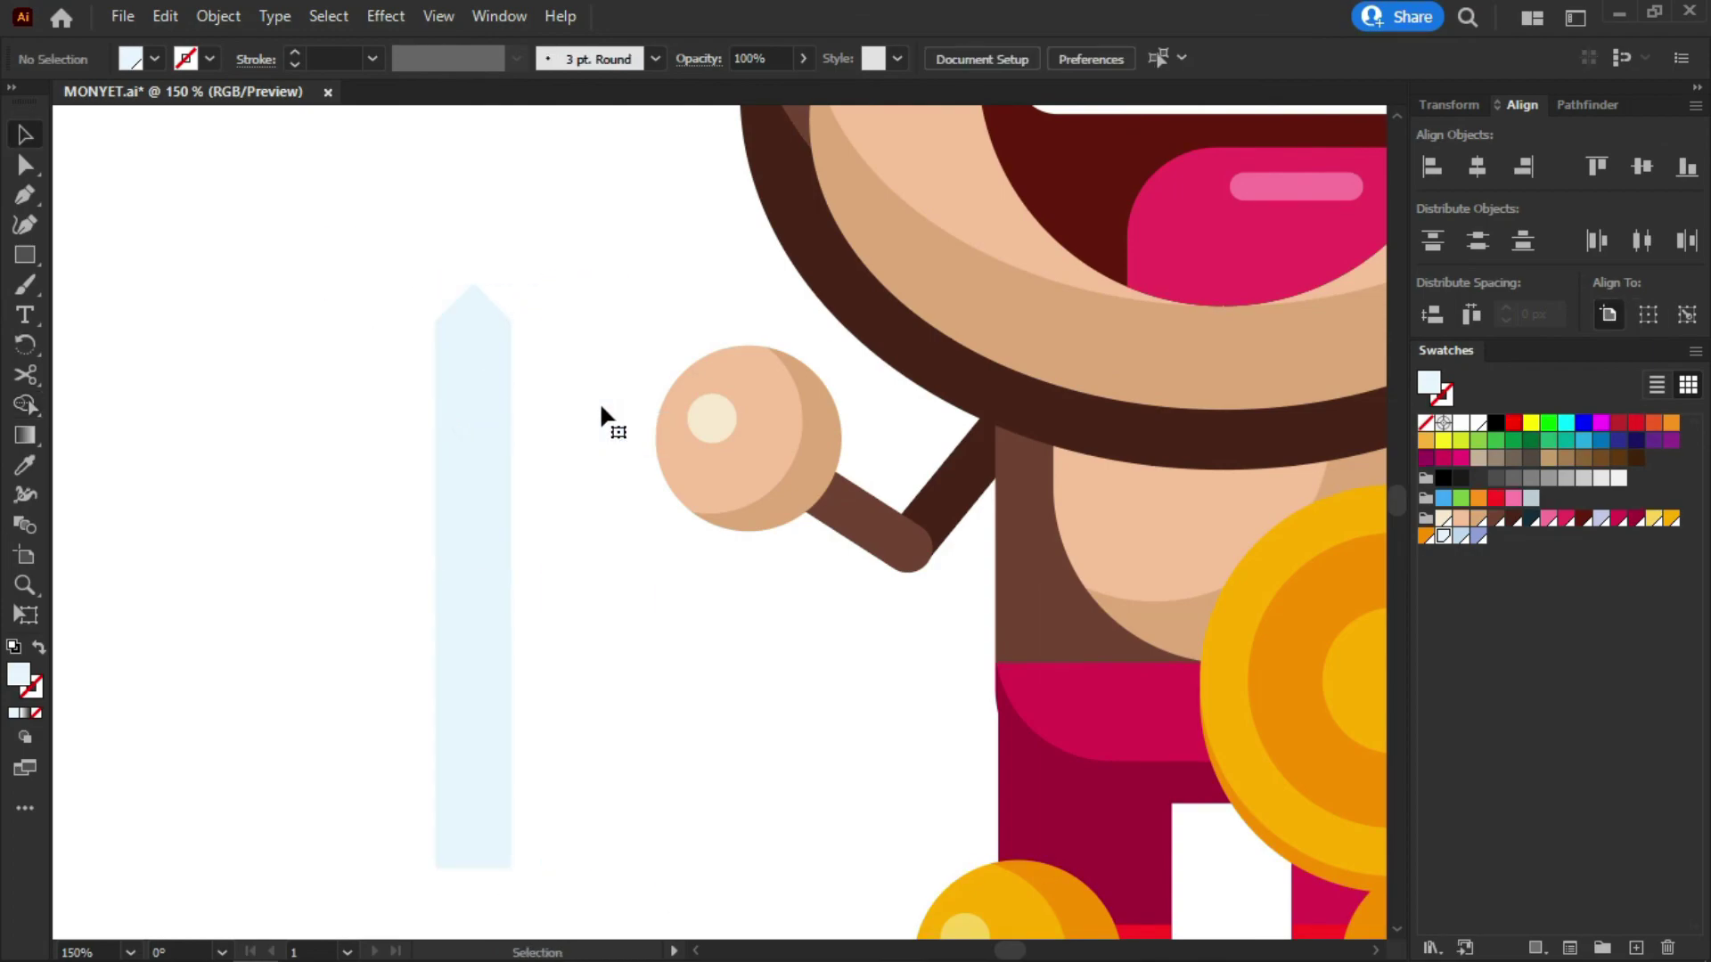
{"action": "left_click_drag", "start_coordinate": [488, 413], "coordinate": [517, 342]}
{"action": "left_click", "coordinate": [661, 647]}
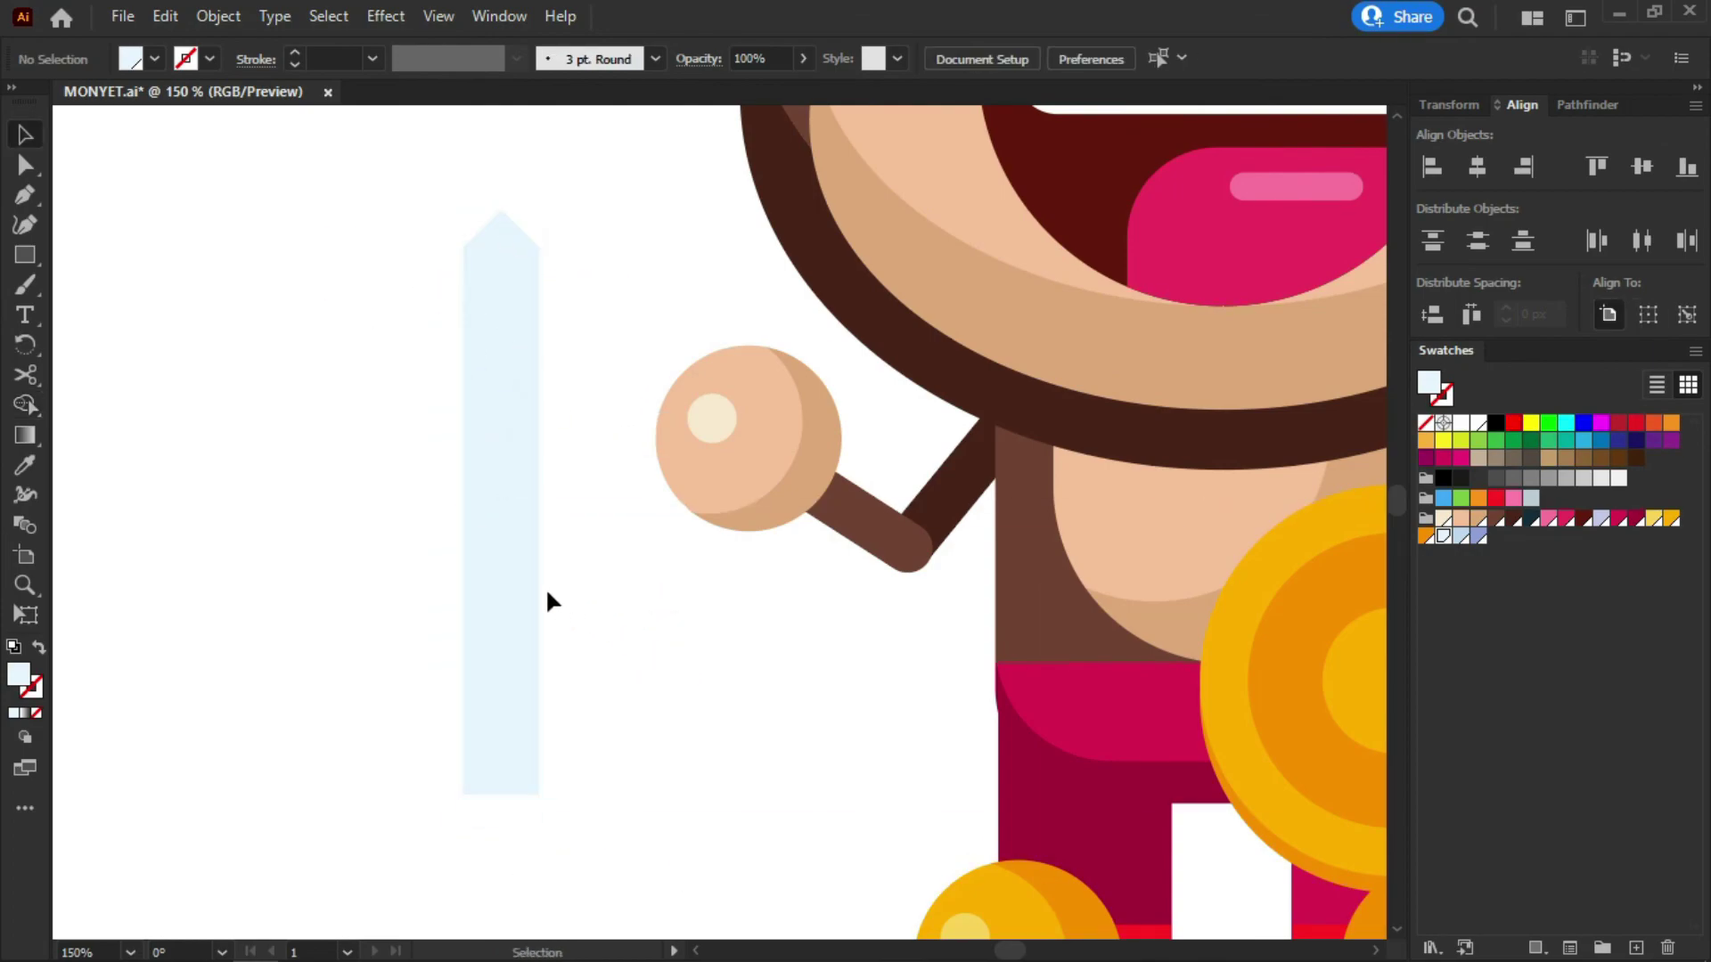
{"action": "left_click", "coordinate": [479, 493]}
{"action": "left_click", "coordinate": [615, 566]}
{"action": "left_click_drag", "start_coordinate": [508, 412], "coordinate": [508, 499]}
{"action": "left_click", "coordinate": [370, 299]}
Draw a tall pale blue rectangle covering the blade's left half, with its edge on the blade's center line
{"action": "left_click", "coordinate": [489, 414]}
{"action": "left_click", "coordinate": [23, 258]}
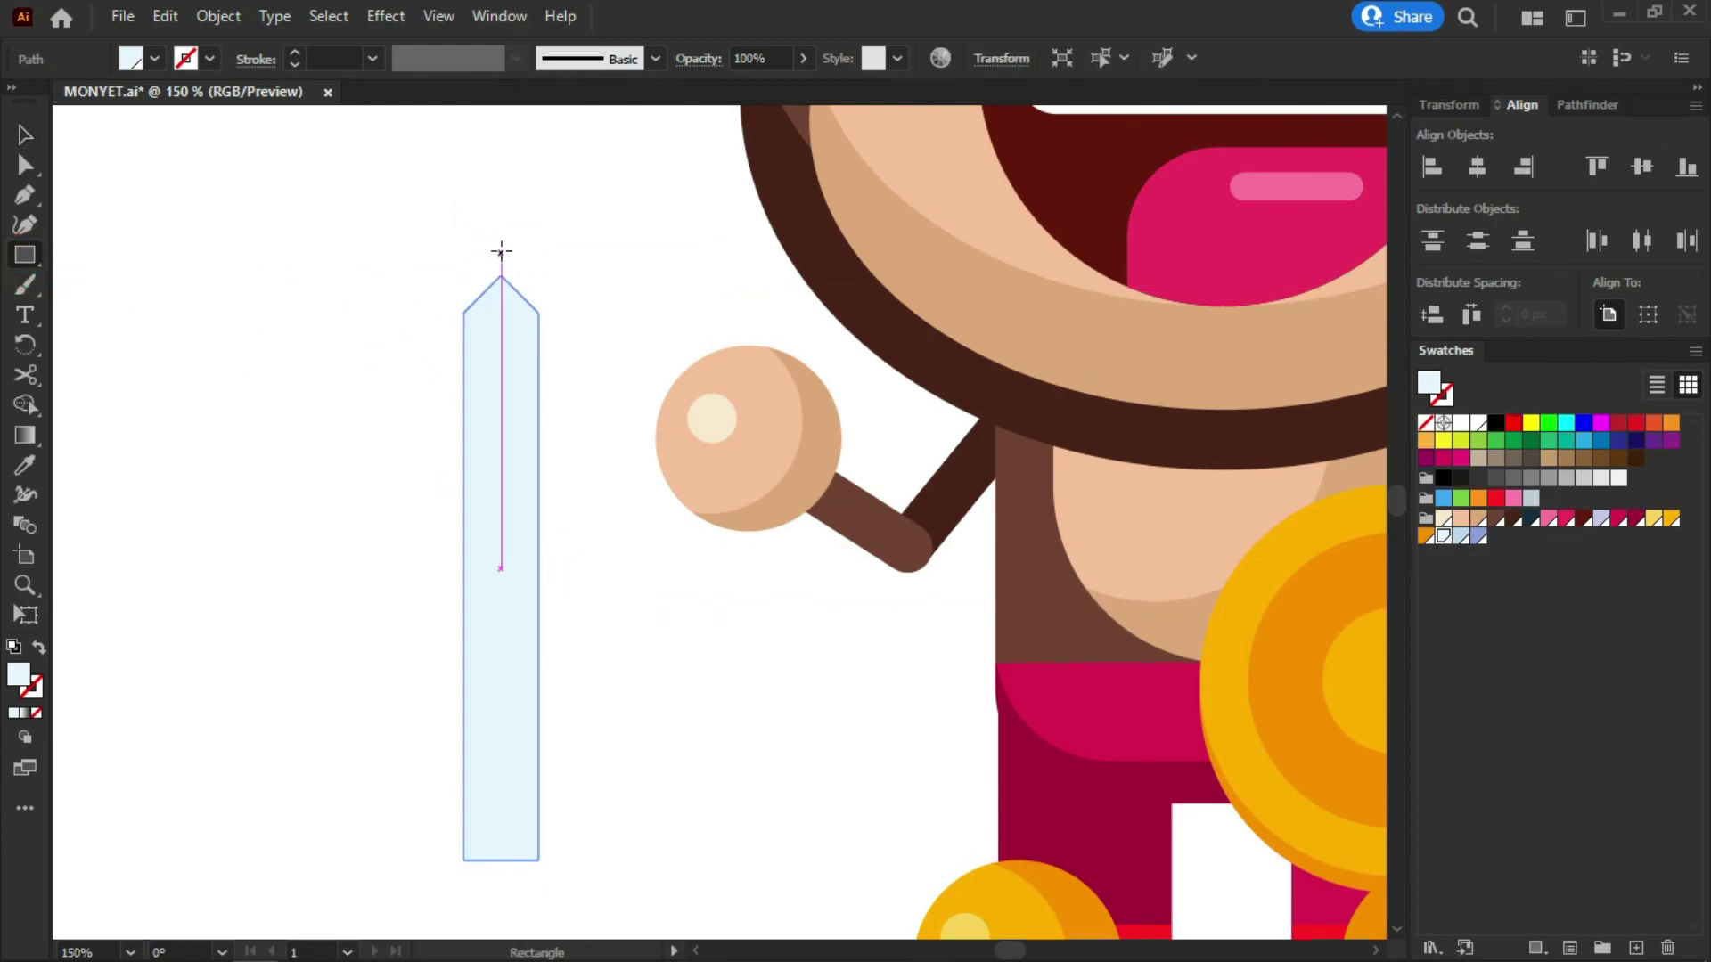
{"action": "left_click_drag", "start_coordinate": [501, 246], "coordinate": [393, 893]}
{"action": "key", "text": "v"}
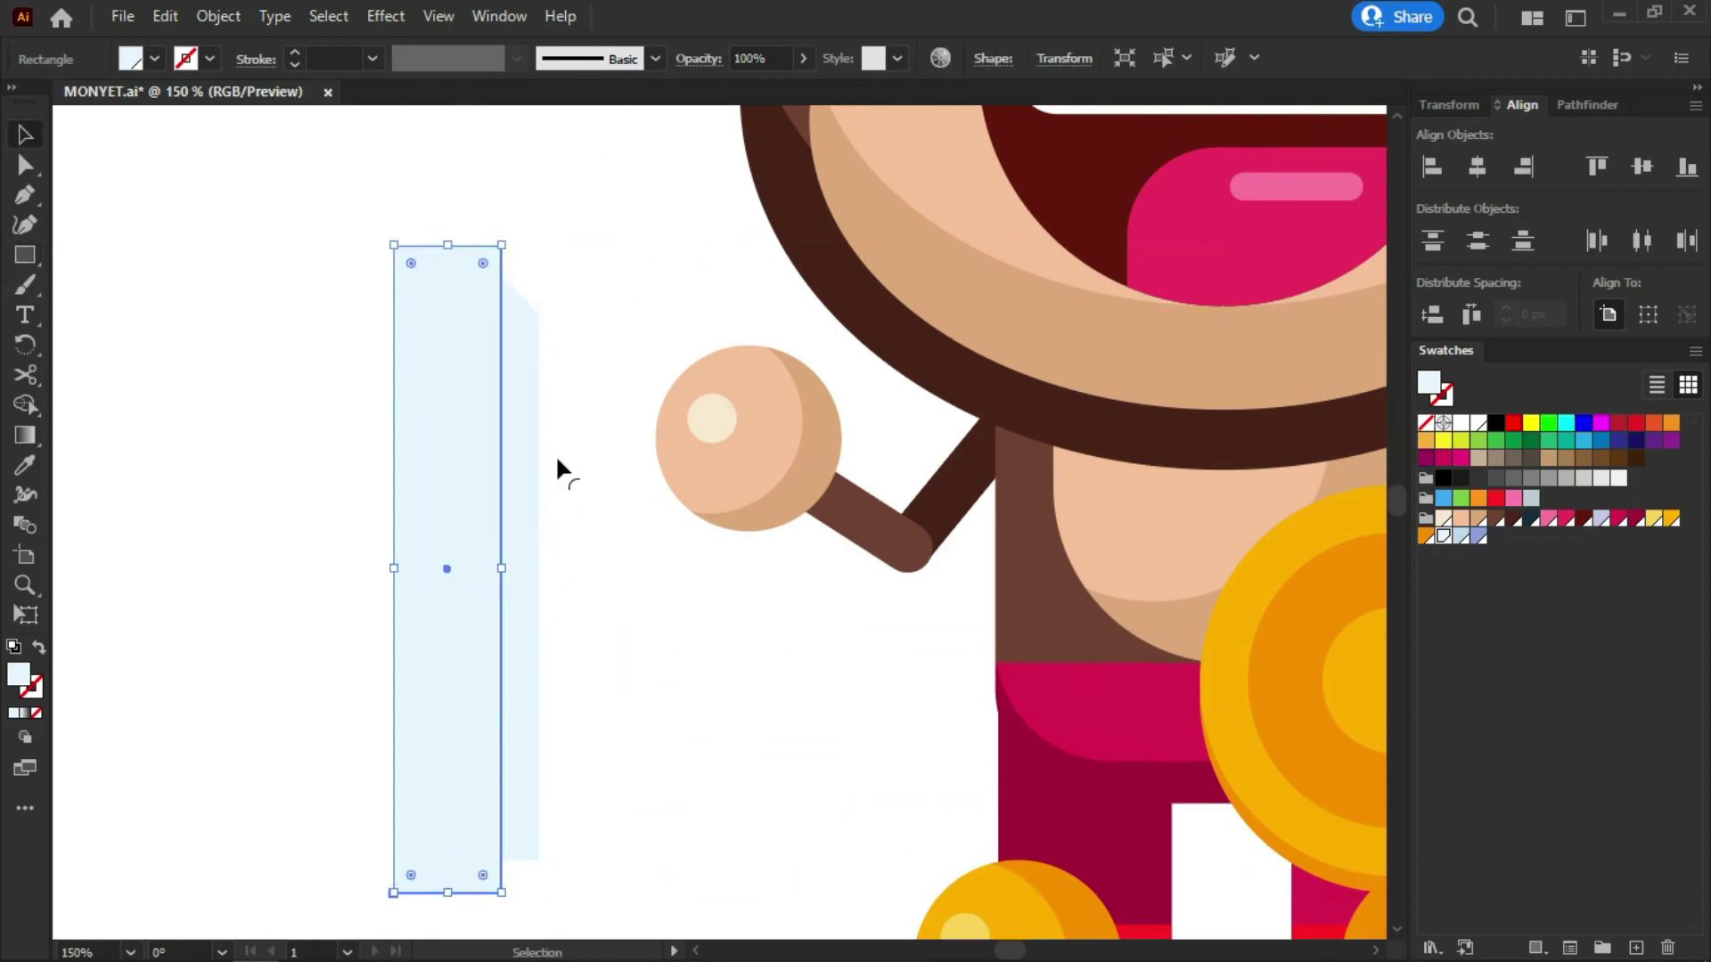
Split the blade lengthwise into two halves with Shape Builder and delete the leftover covering rectangle
{"action": "left_click", "coordinate": [531, 413], "text": "shift"}
{"action": "left_click", "coordinate": [26, 407]}
{"action": "left_click", "coordinate": [521, 402]}
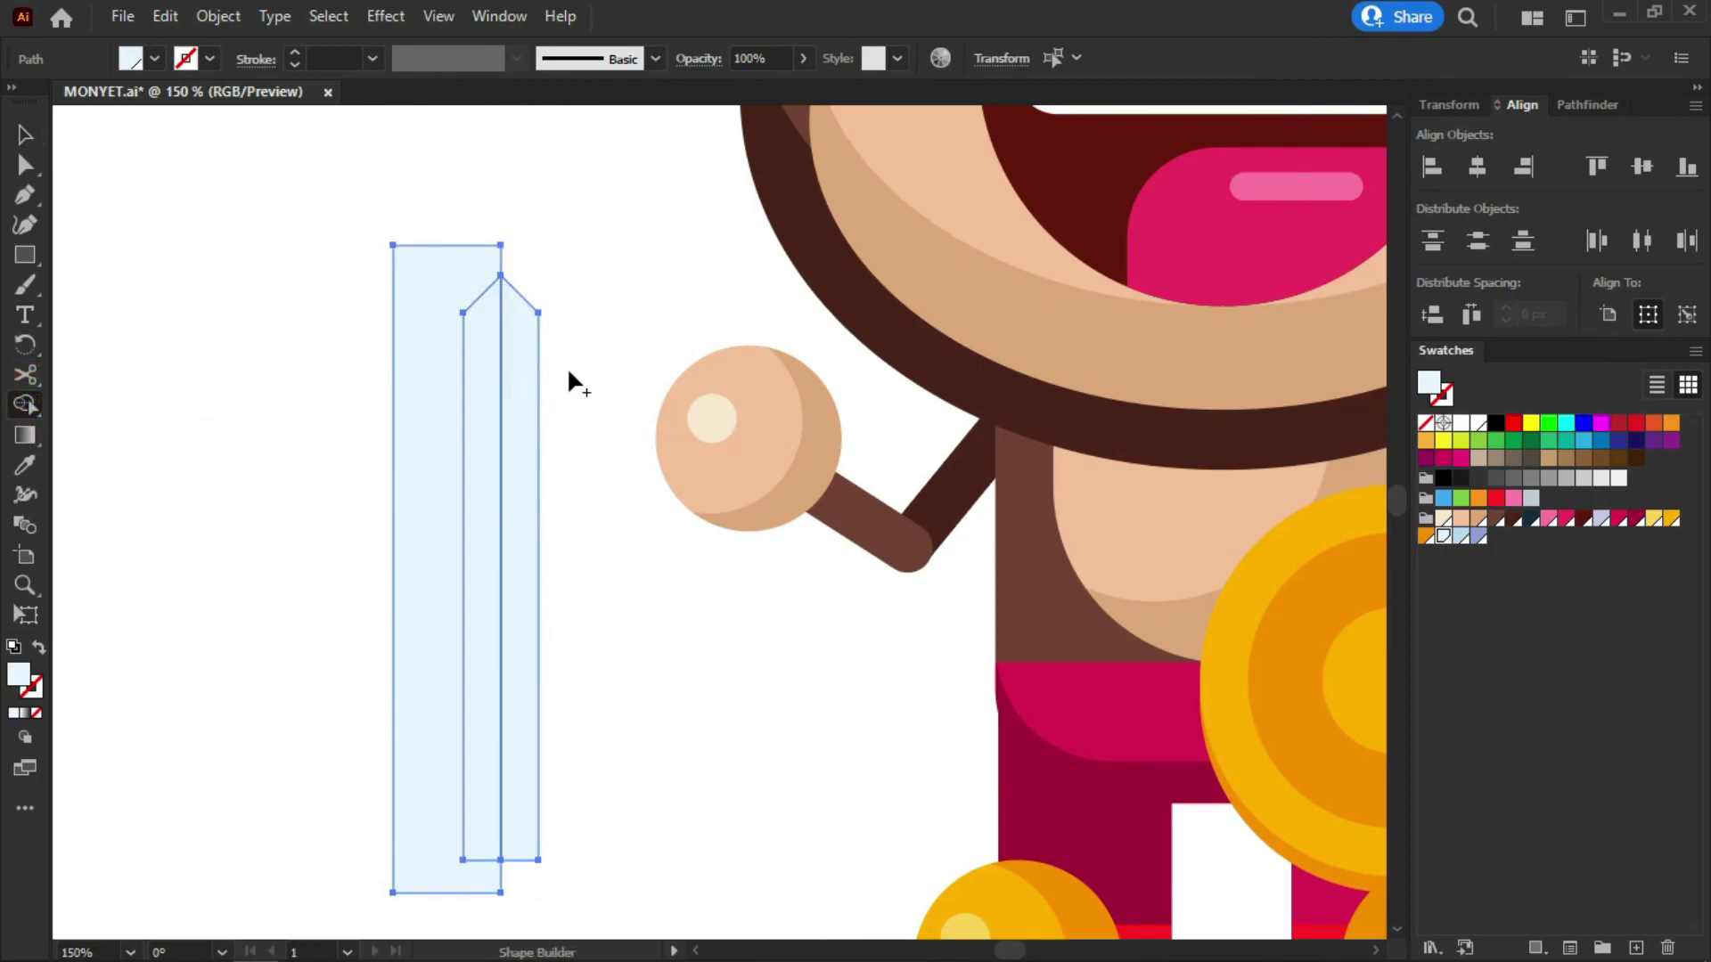
{"action": "key", "text": "v"}
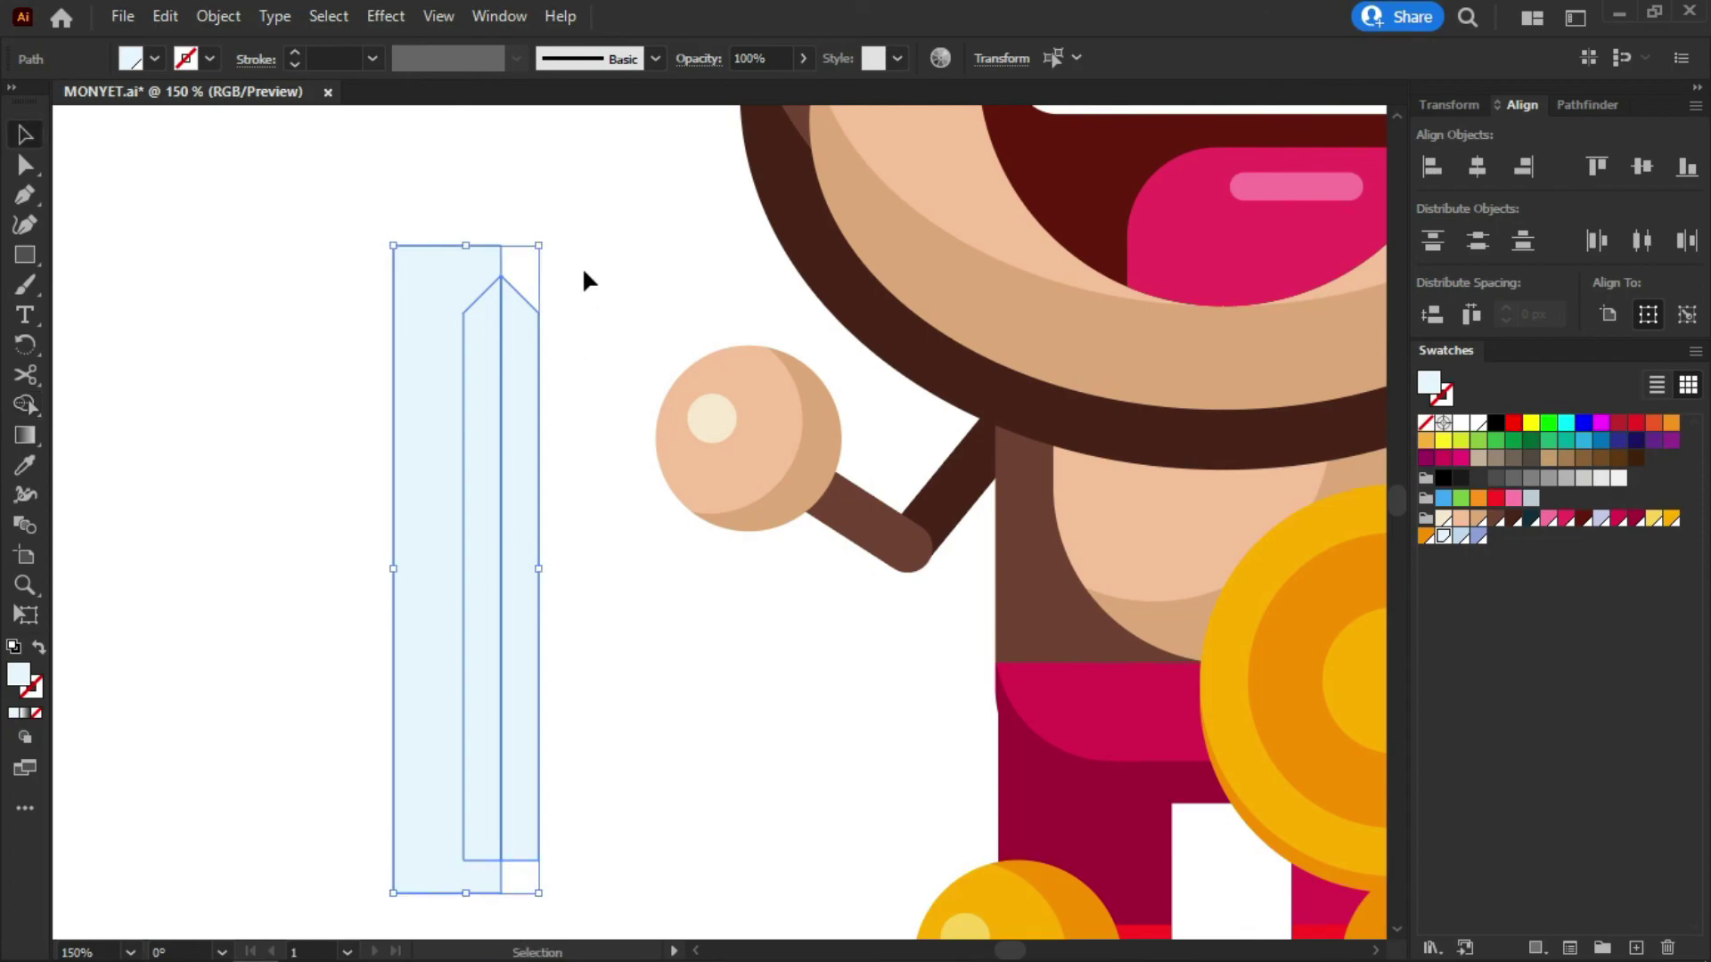
{"action": "left_click", "coordinate": [580, 267]}
{"action": "left_click", "coordinate": [381, 299]}
{"action": "left_click", "coordinate": [398, 306]}
{"action": "key", "text": "Delete"}
Fill the blade's right half with the periwinkle swatch and its left half with the light blue swatch
{"action": "left_click", "coordinate": [520, 354]}
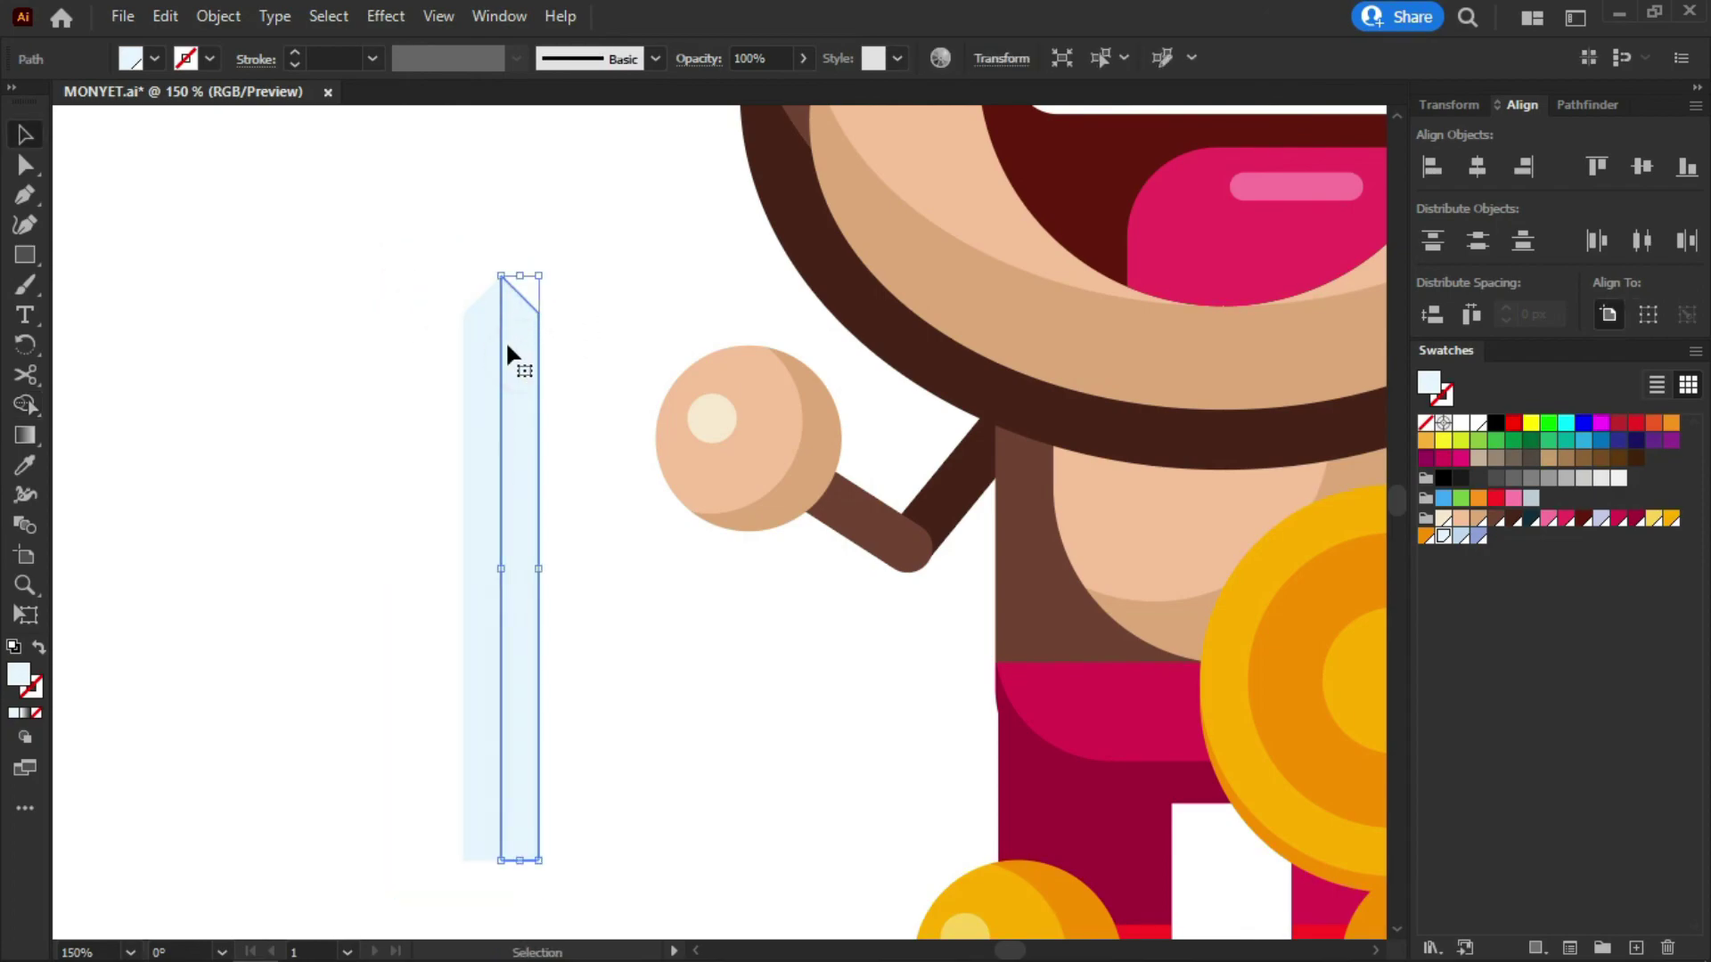
{"action": "left_click", "coordinate": [1462, 536]}
{"action": "left_click", "coordinate": [1480, 536]}
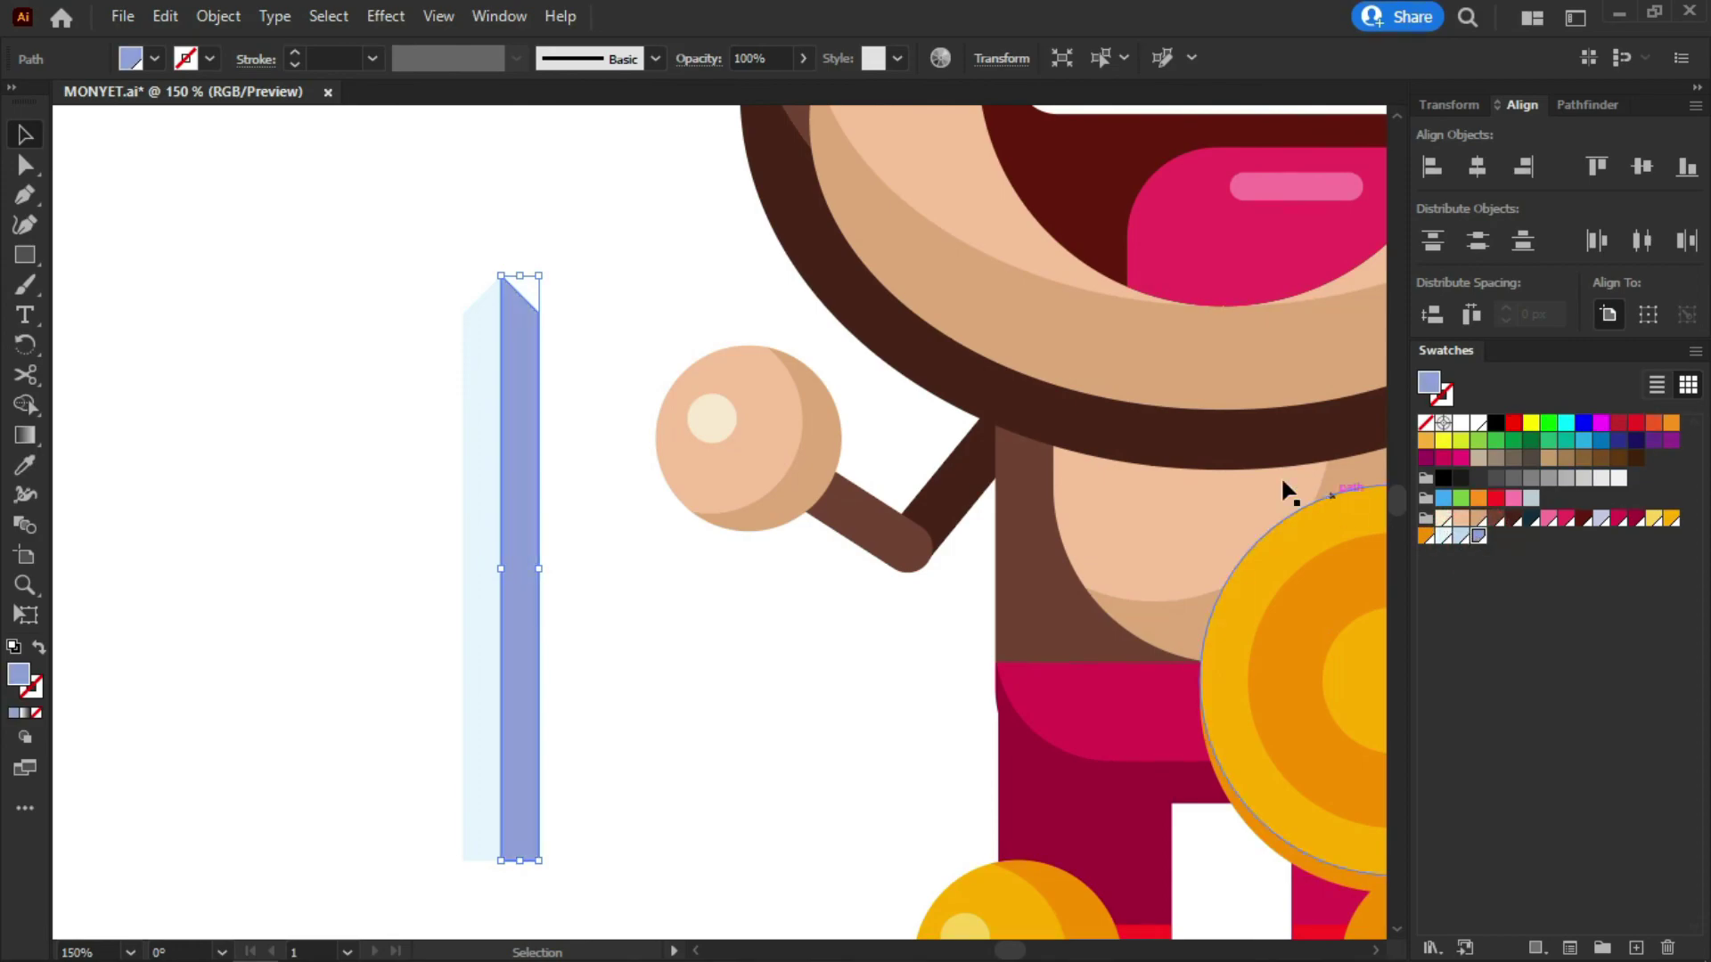
{"action": "left_click", "coordinate": [481, 337]}
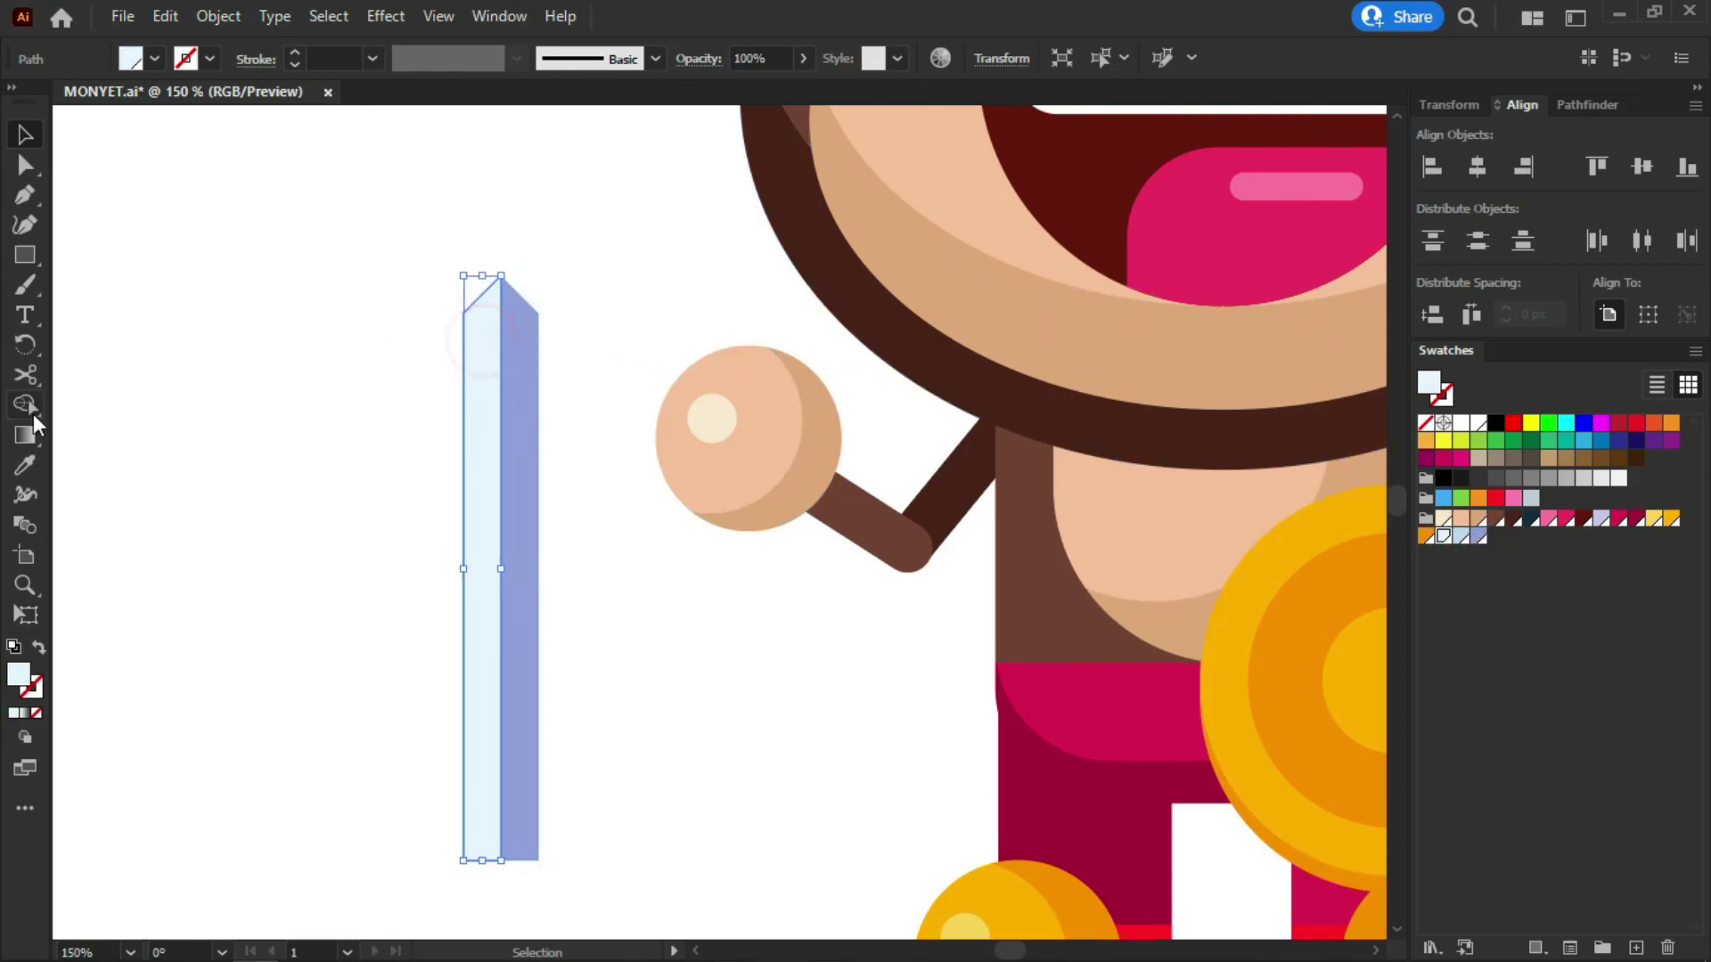
{"action": "left_click", "coordinate": [25, 464]}
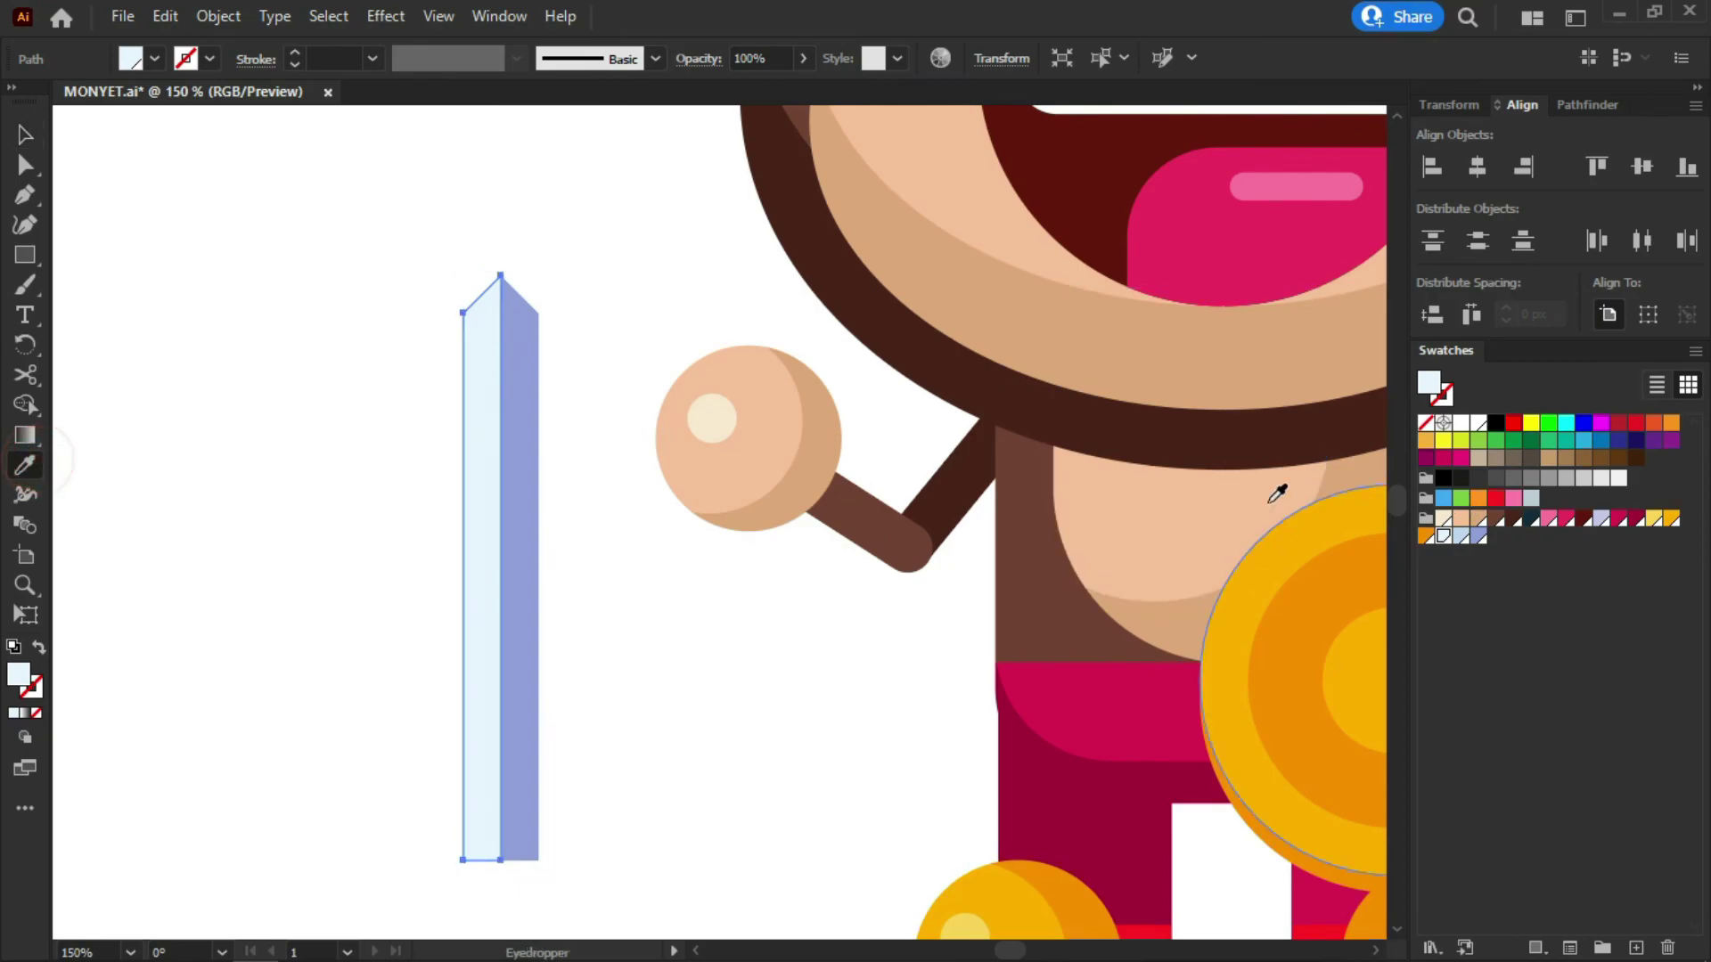
{"action": "left_click", "coordinate": [1460, 537]}
{"action": "key", "text": "v"}
{"action": "left_click", "coordinate": [656, 242]}
Move both blade halves together up and to the left, clear of the monkey's hand
{"action": "scroll", "coordinate": [544, 259], "scroll_direction": "down", "scroll_amount": 2}
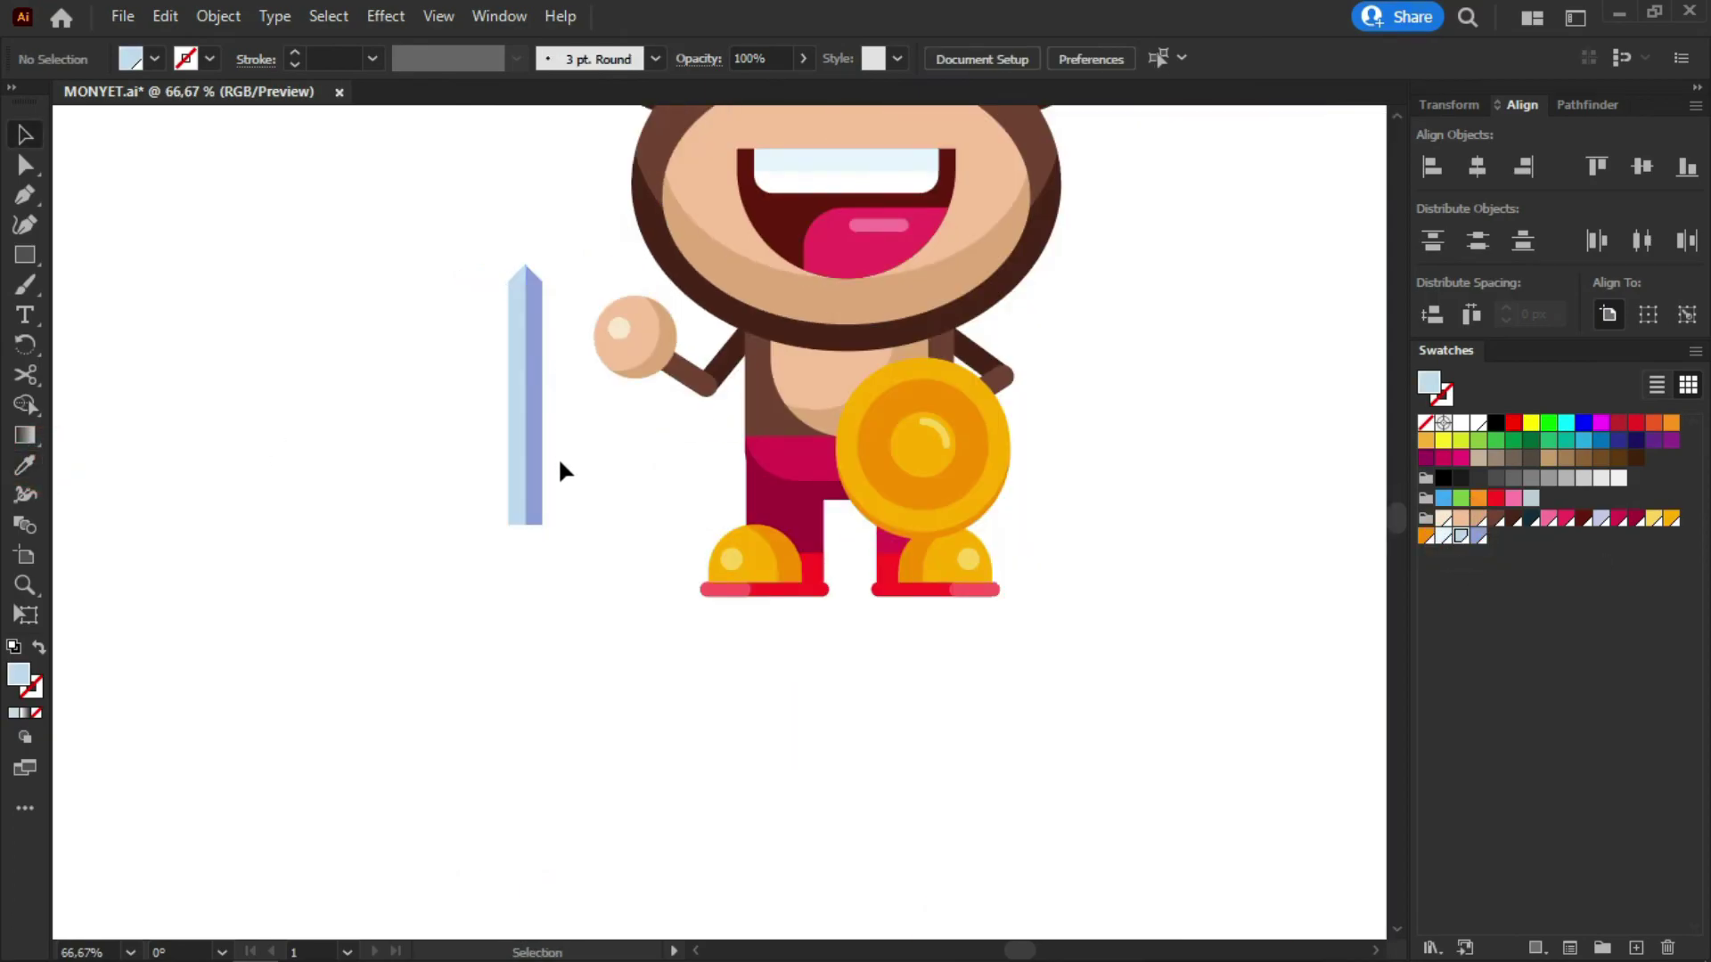
{"action": "scroll", "coordinate": [561, 458], "scroll_direction": "up", "scroll_amount": 1}
{"action": "left_click_drag", "start_coordinate": [603, 444], "coordinate": [393, 556]}
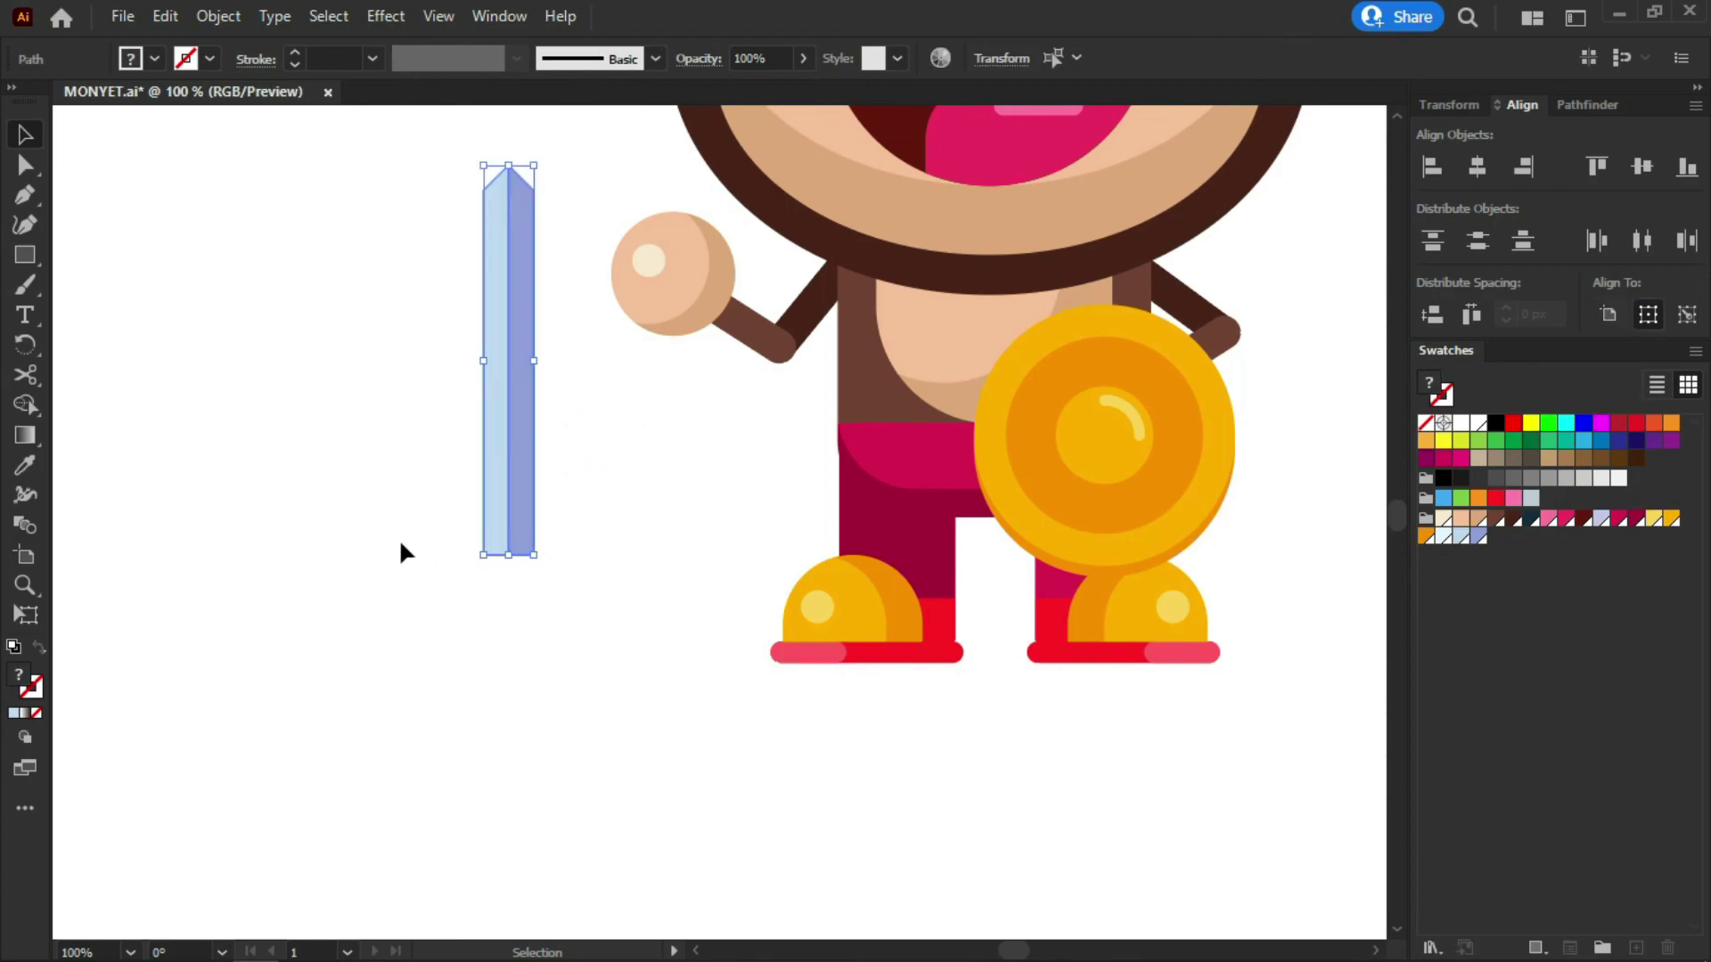
{"action": "left_click_drag", "start_coordinate": [514, 476], "coordinate": [480, 406]}
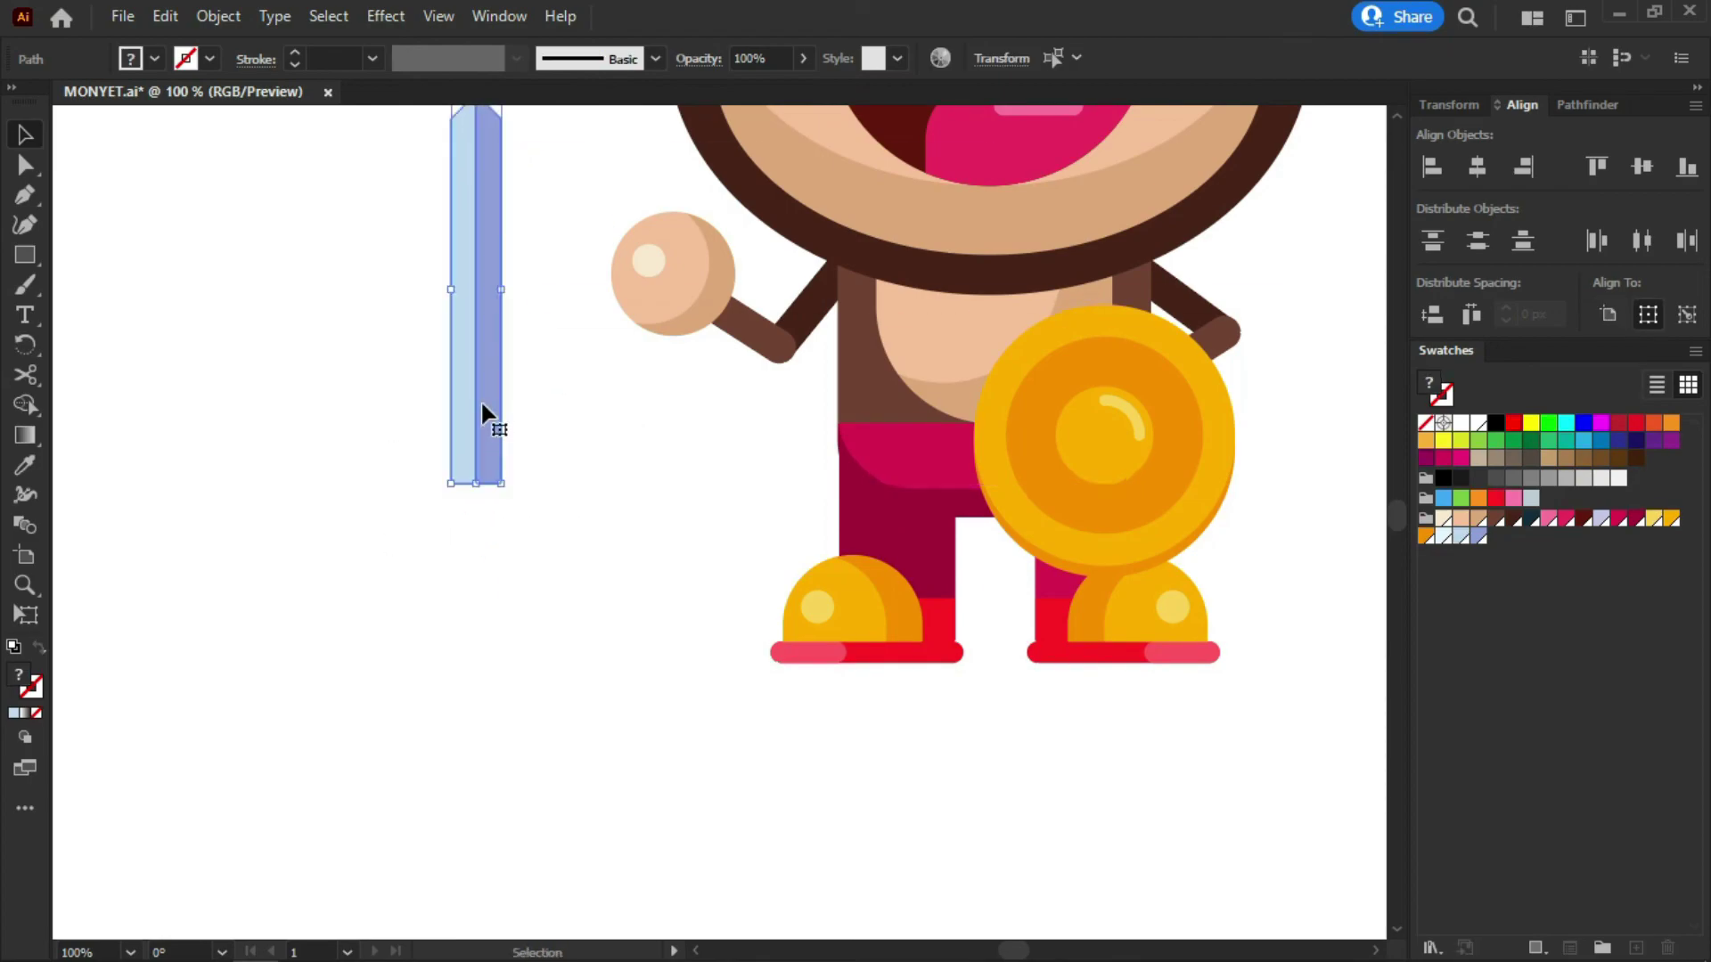
{"action": "left_click", "coordinate": [600, 429]}
Draw an orange handle as wide as the blade just below it, and round its bottom end fully
{"action": "scroll", "coordinate": [493, 505], "scroll_direction": "up", "scroll_amount": 2}
{"action": "scroll", "coordinate": [515, 351], "scroll_direction": "down", "scroll_amount": 1}
{"action": "left_click", "coordinate": [25, 256]}
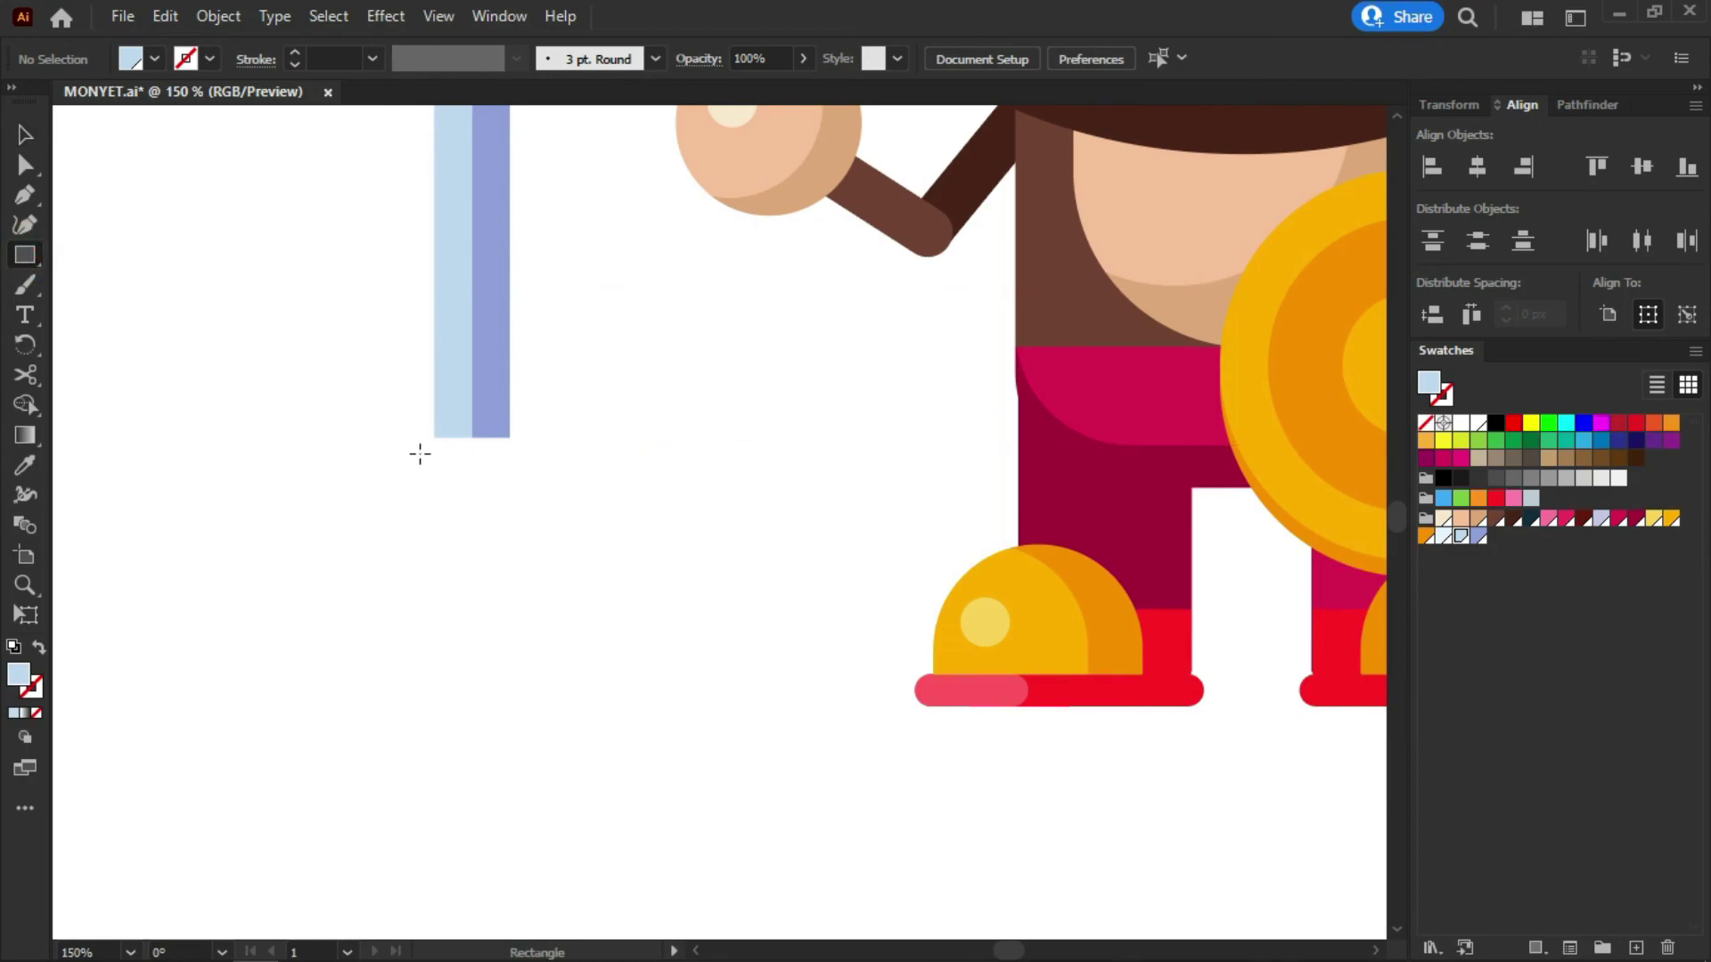
{"action": "key", "text": "v"}
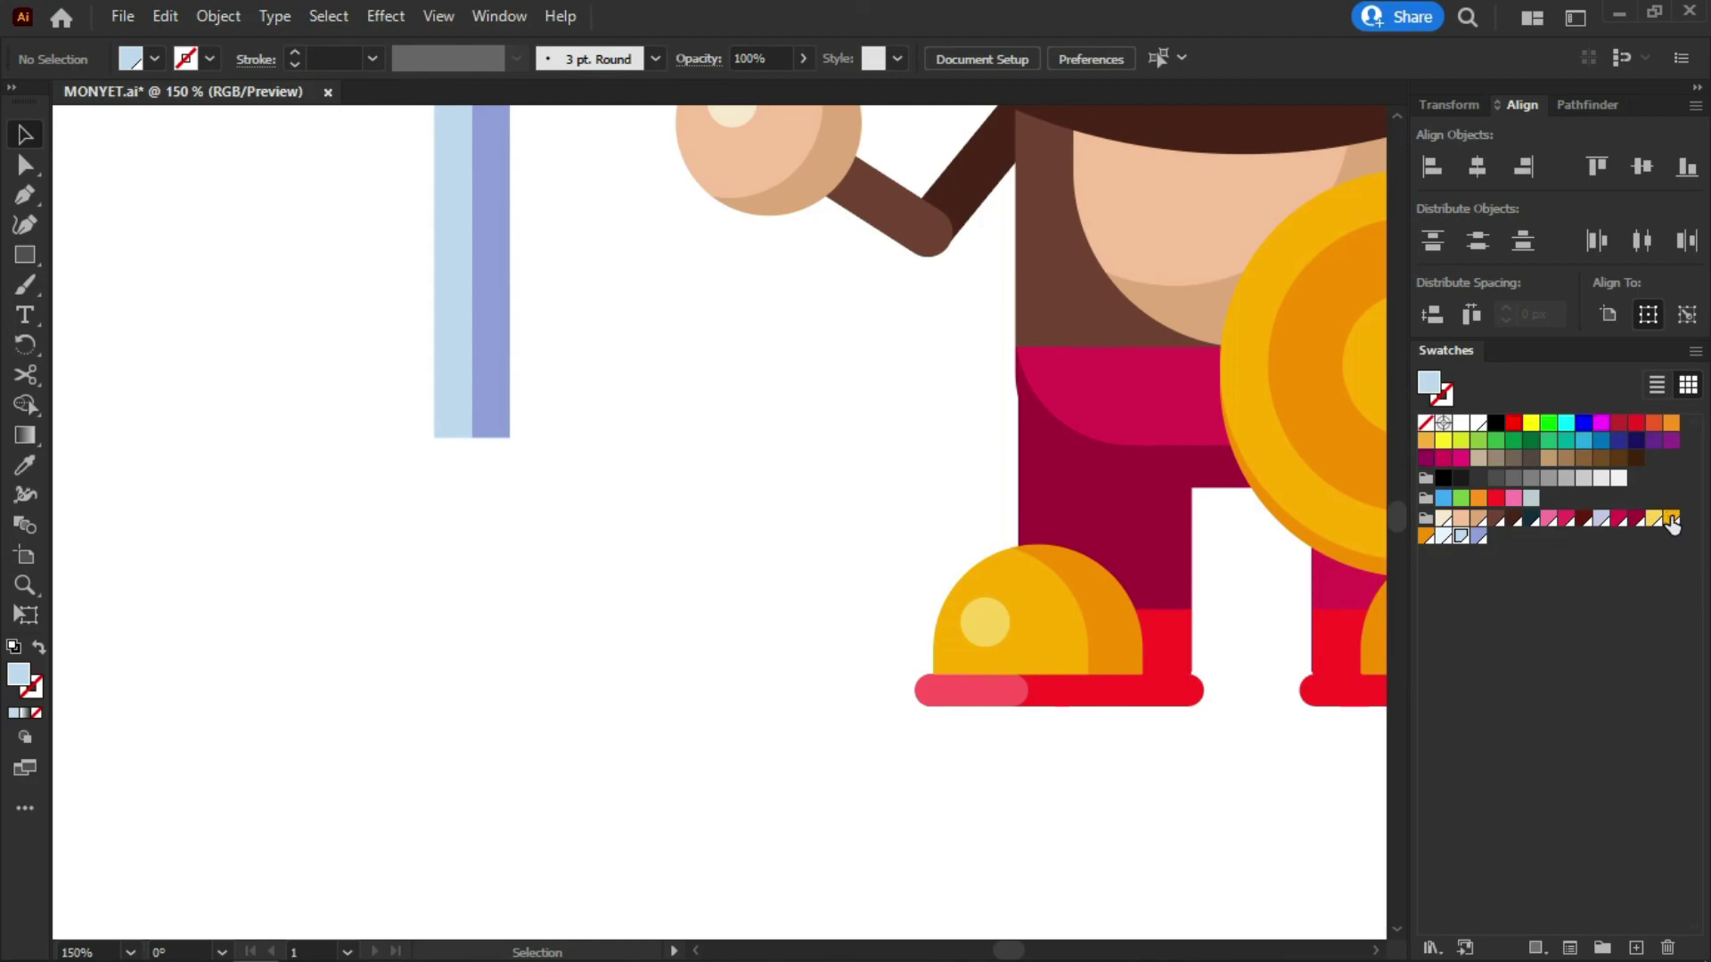
{"action": "left_click", "coordinate": [1426, 536]}
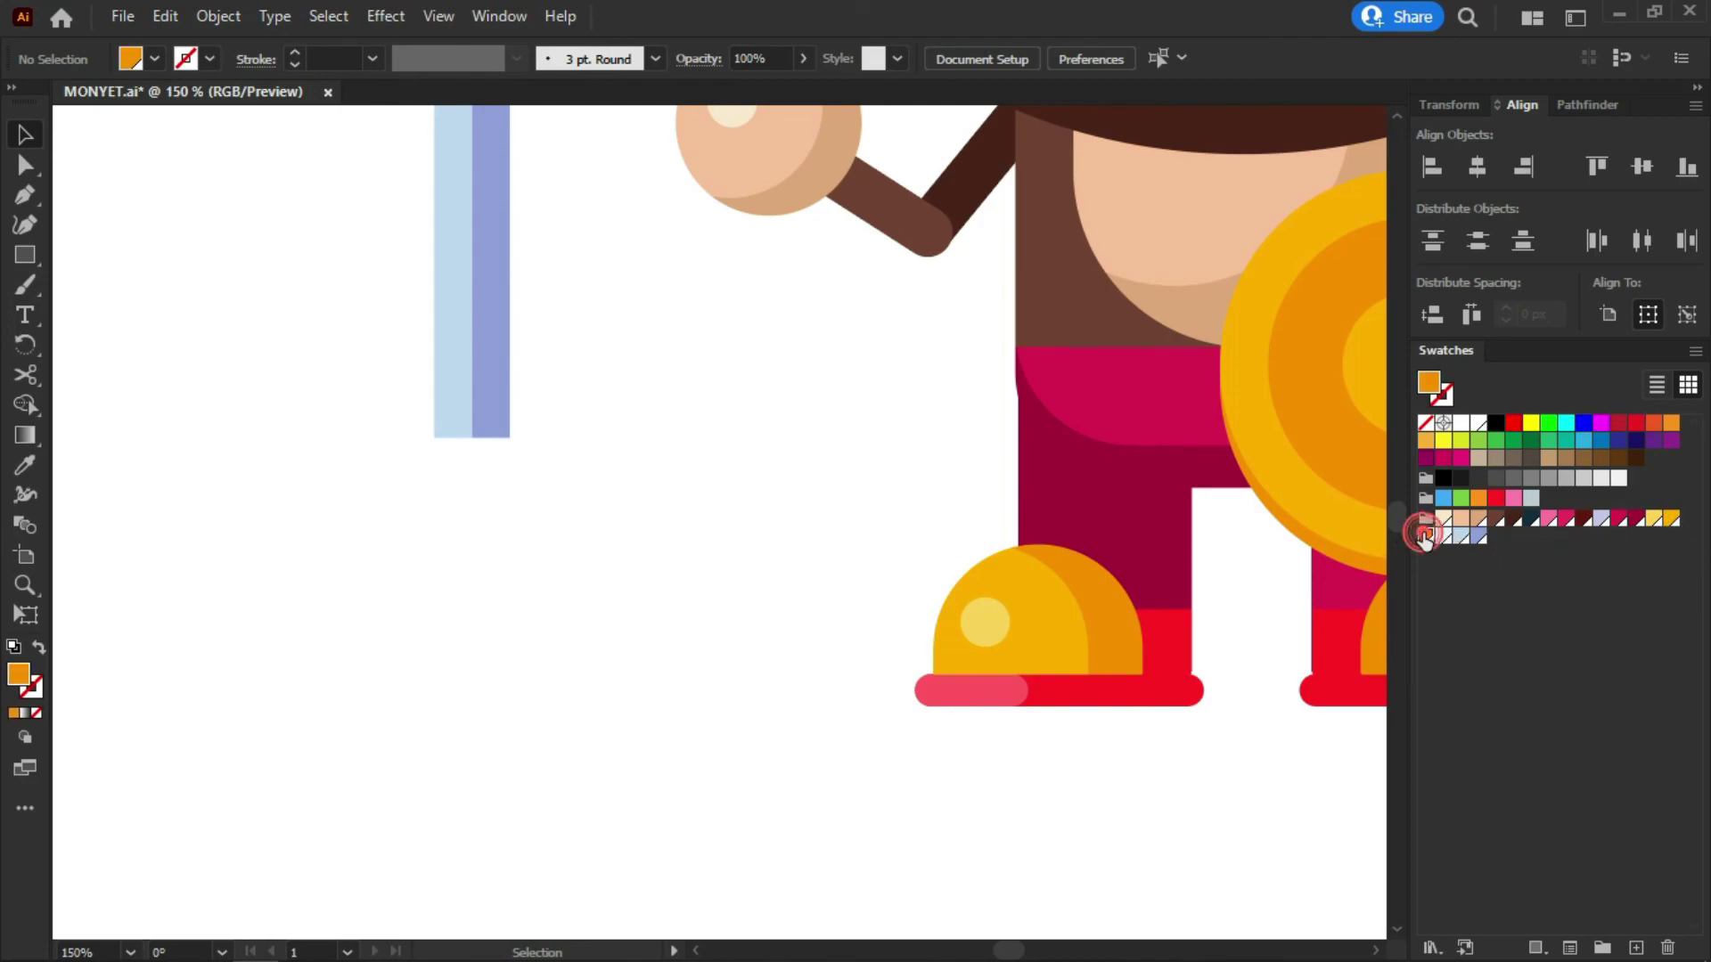
{"action": "left_click", "coordinate": [25, 257]}
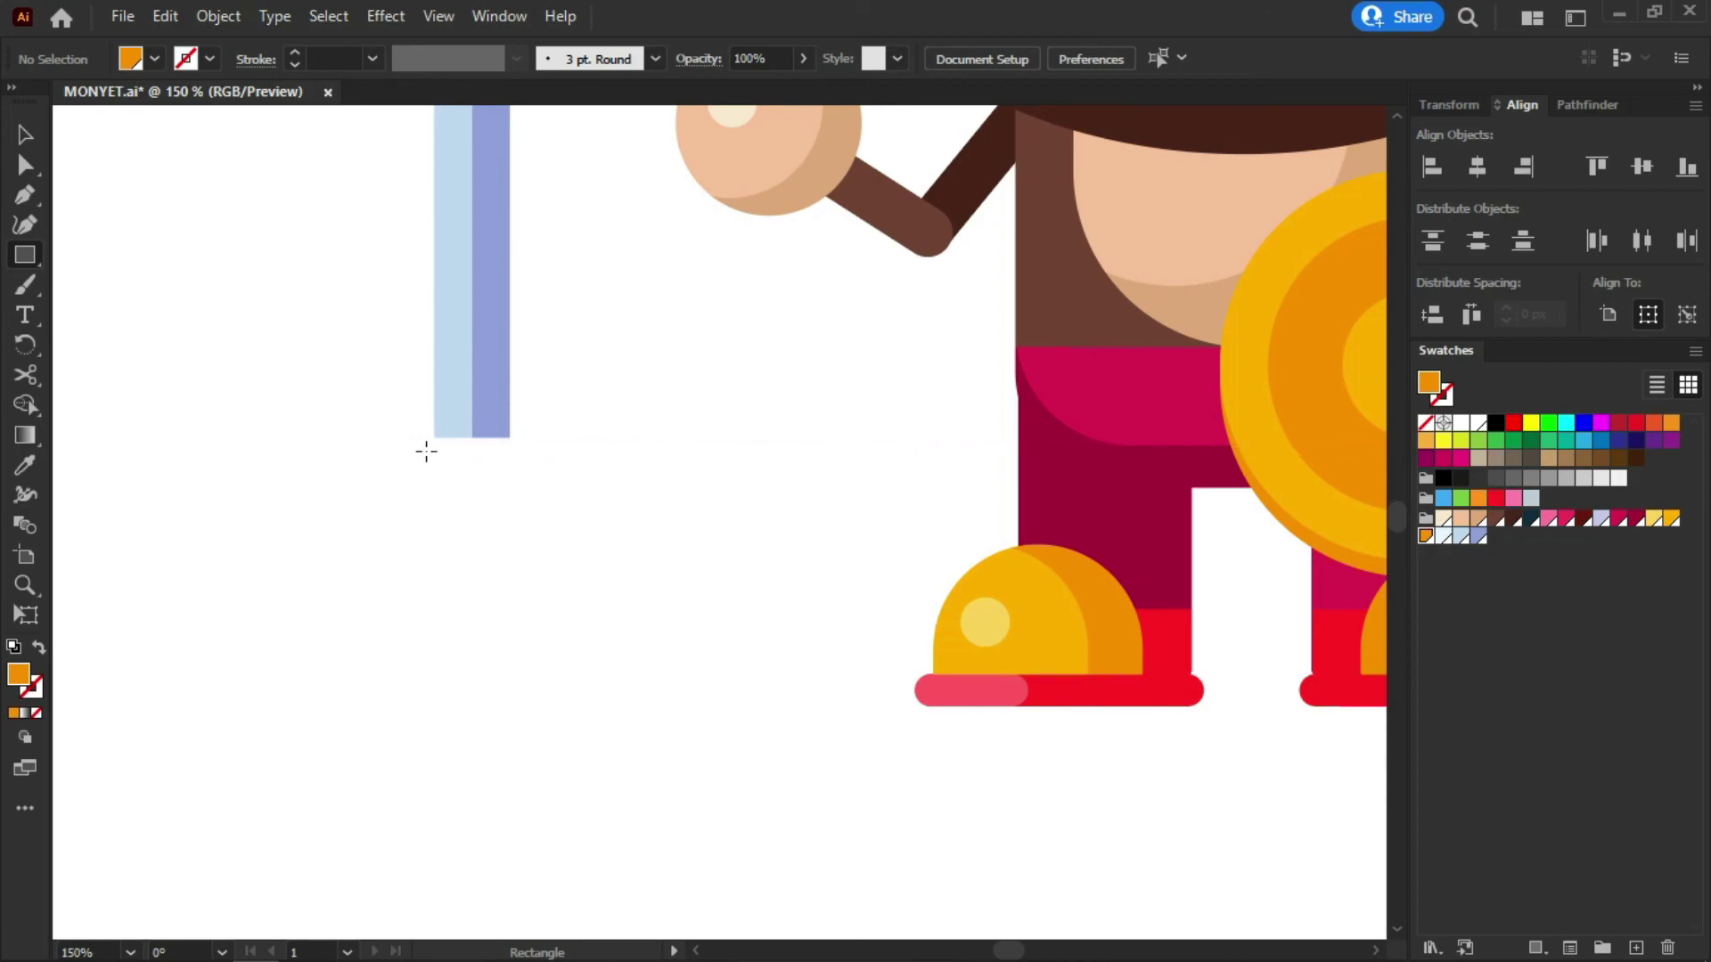
{"action": "left_click_drag", "start_coordinate": [435, 453], "coordinate": [539, 509]}
{"action": "key", "text": "v"}
{"action": "key", "text": "a"}
{"action": "key", "text": "v"}
{"action": "left_click", "coordinate": [609, 505]}
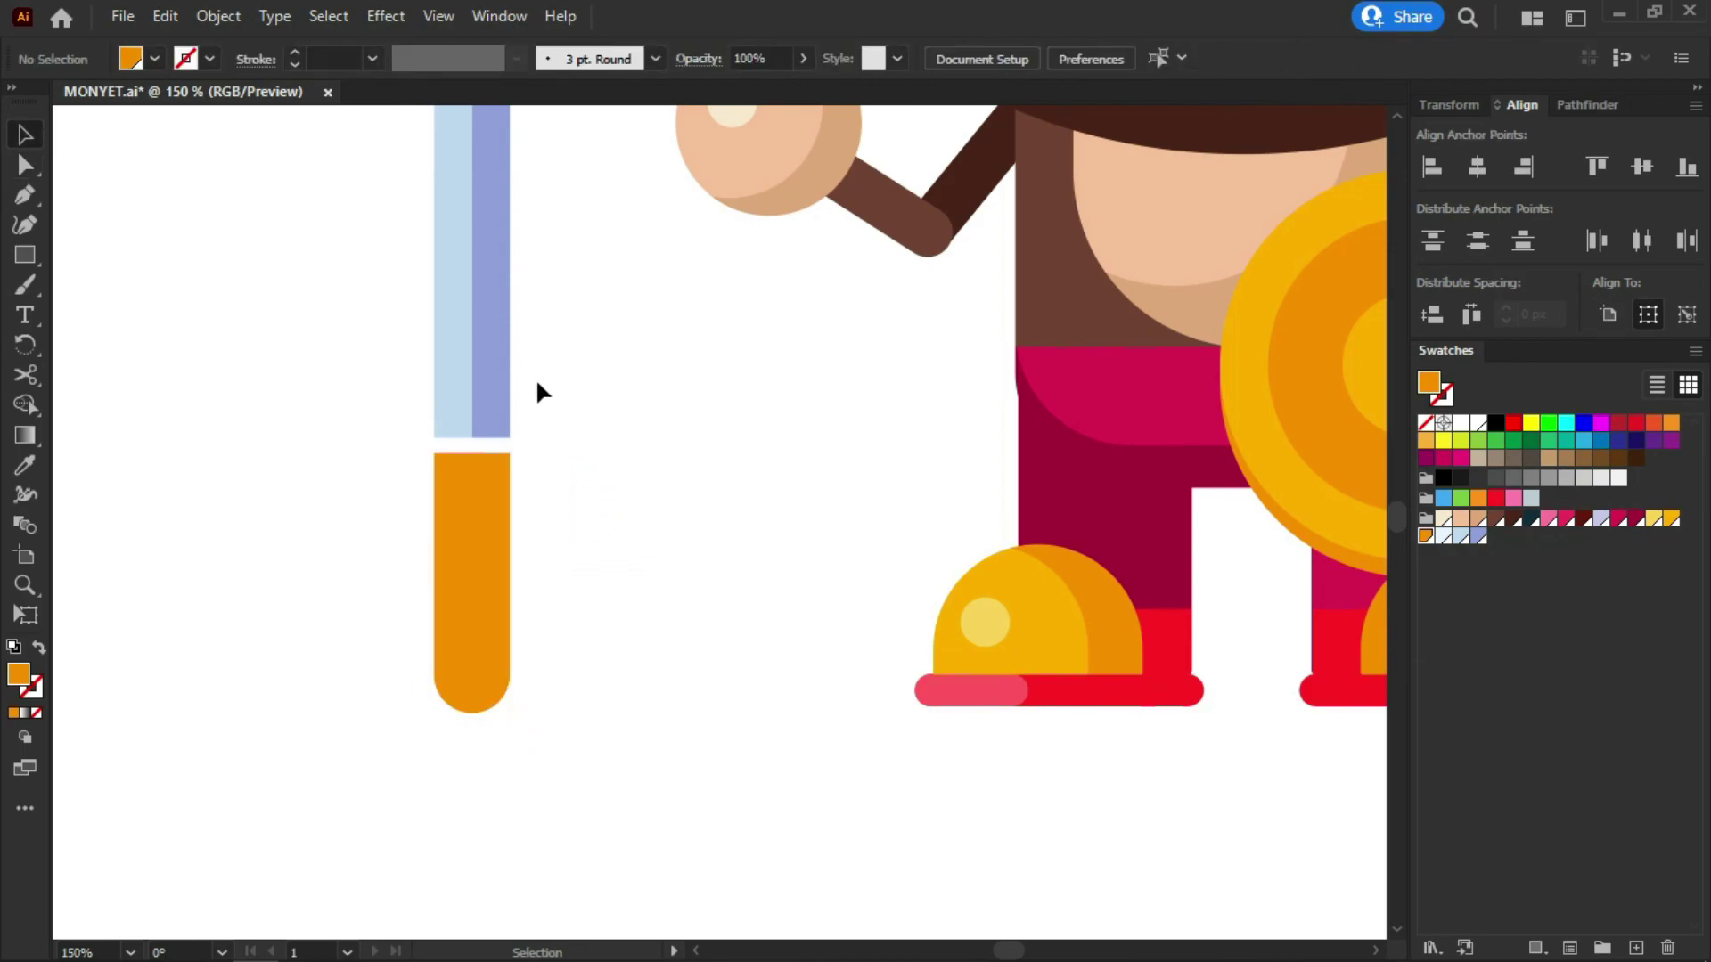
Draw a yellow-orange crossguard bar over the gap between blade and handle, and fully round its ends
{"action": "scroll", "coordinate": [537, 383], "scroll_direction": "up", "scroll_amount": 1, "text": "alt"}
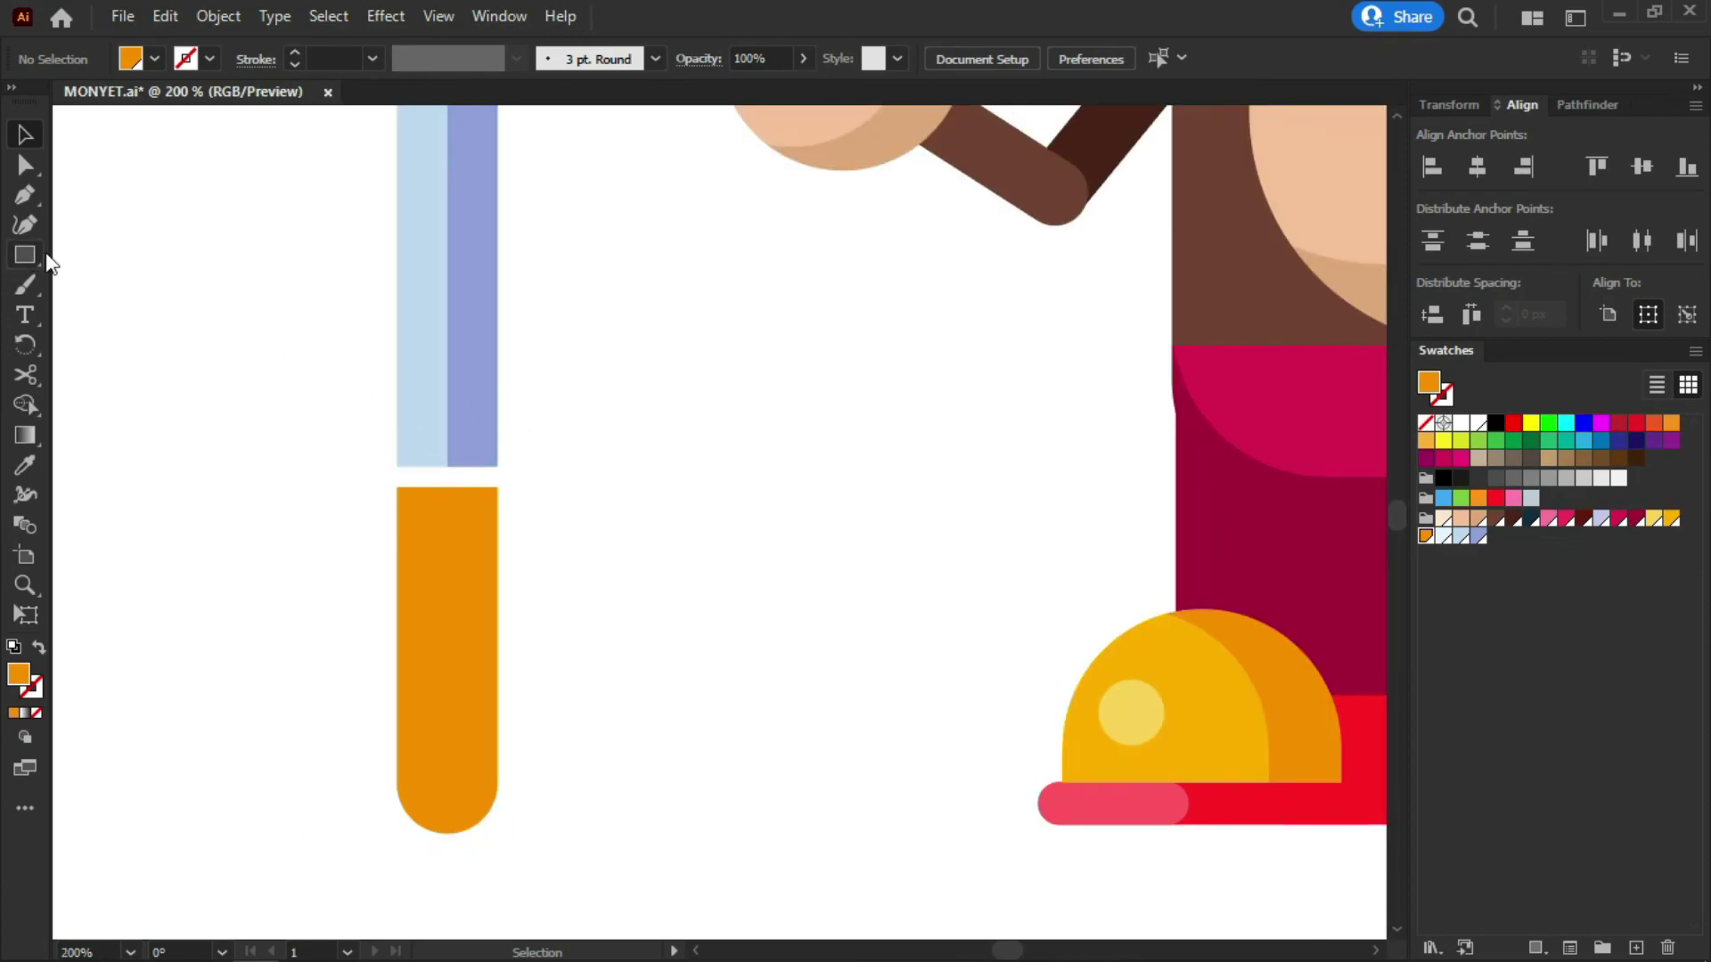
{"action": "left_click", "coordinate": [1670, 521]}
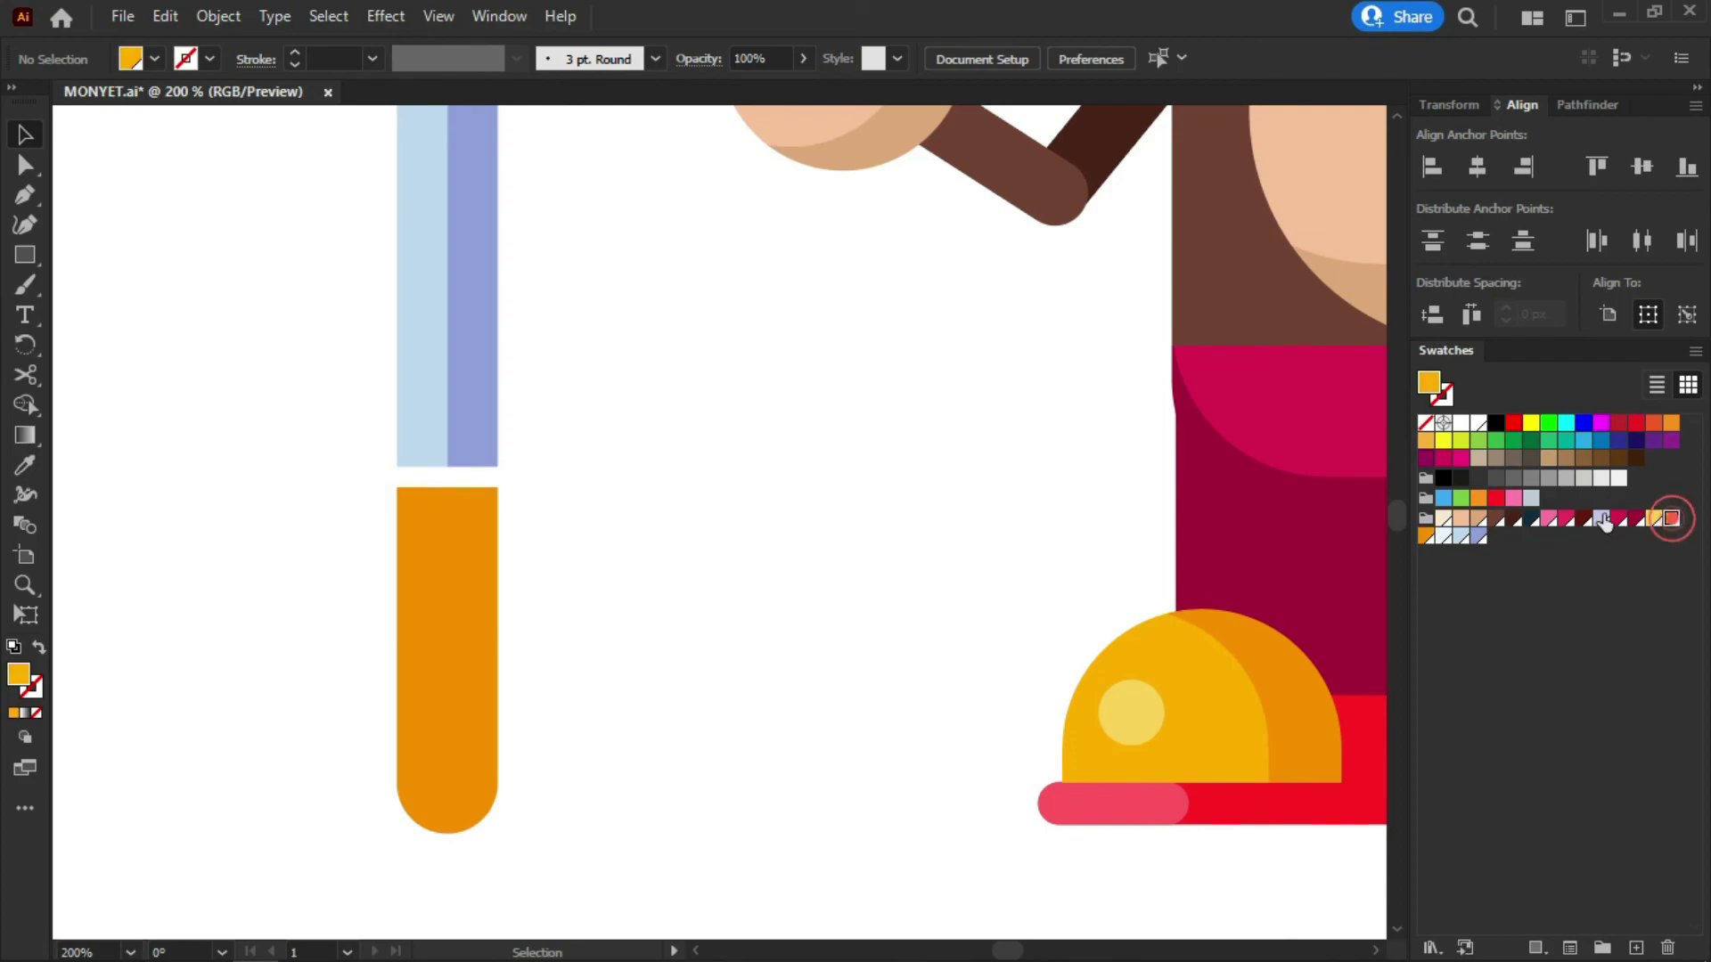
{"action": "left_click", "coordinate": [16, 257]}
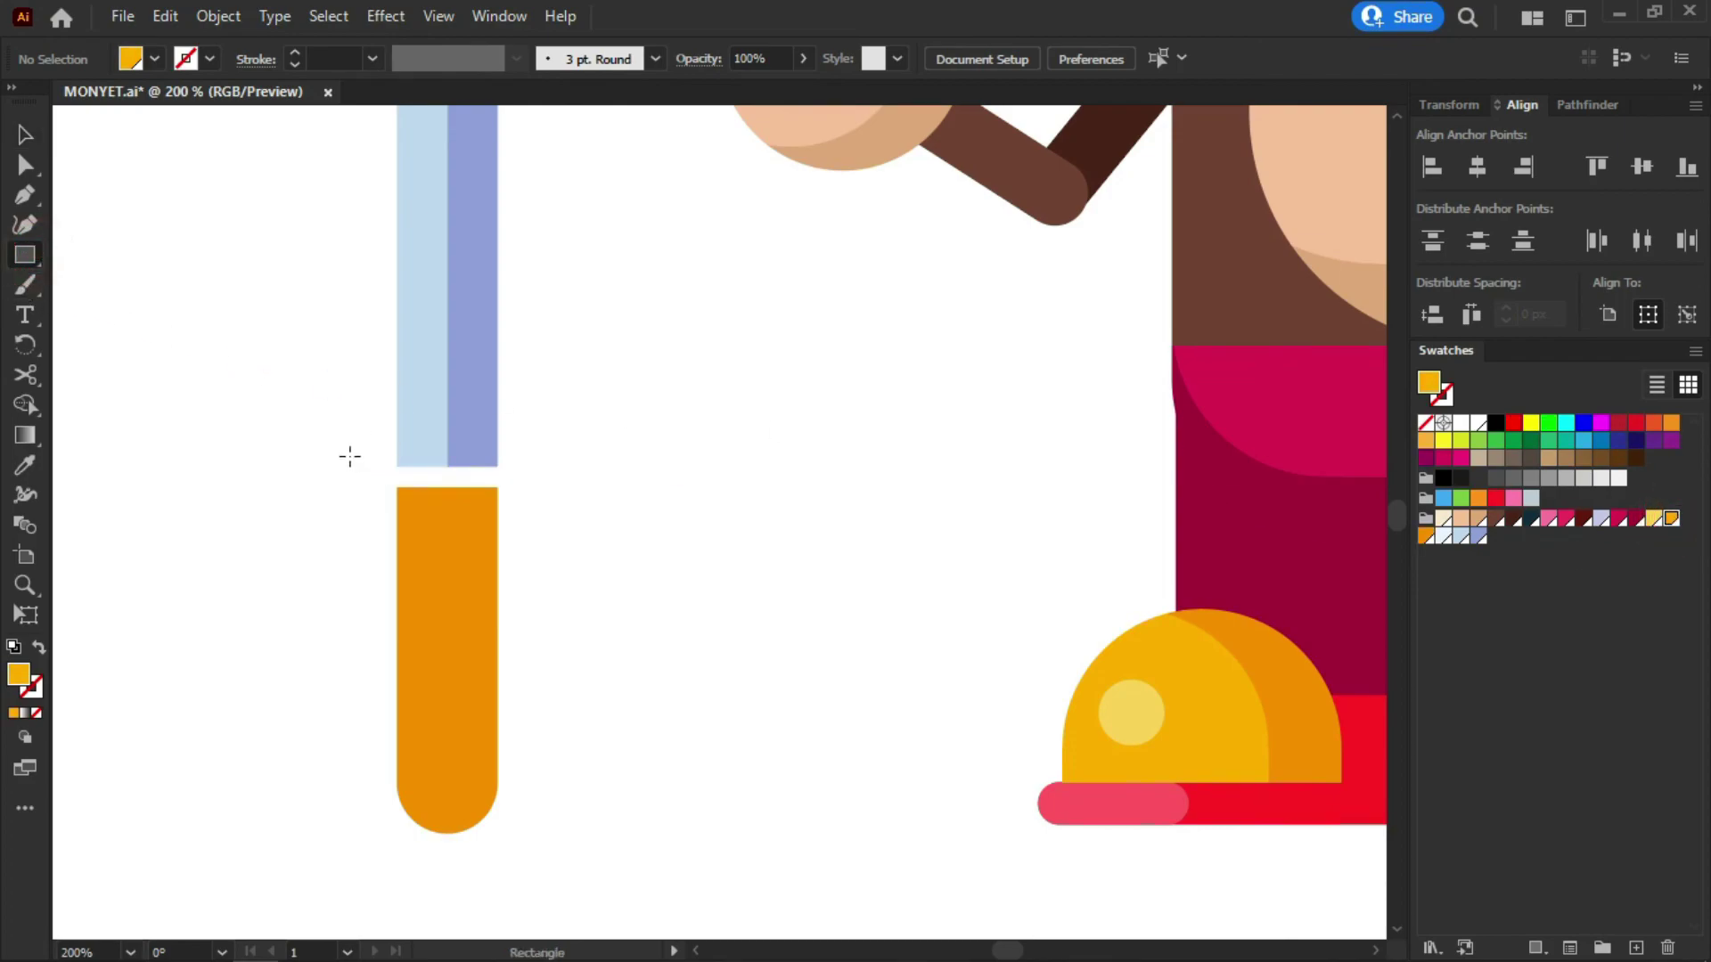
{"action": "left_click_drag", "start_coordinate": [342, 452], "coordinate": [559, 497]}
{"action": "key", "text": "a"}
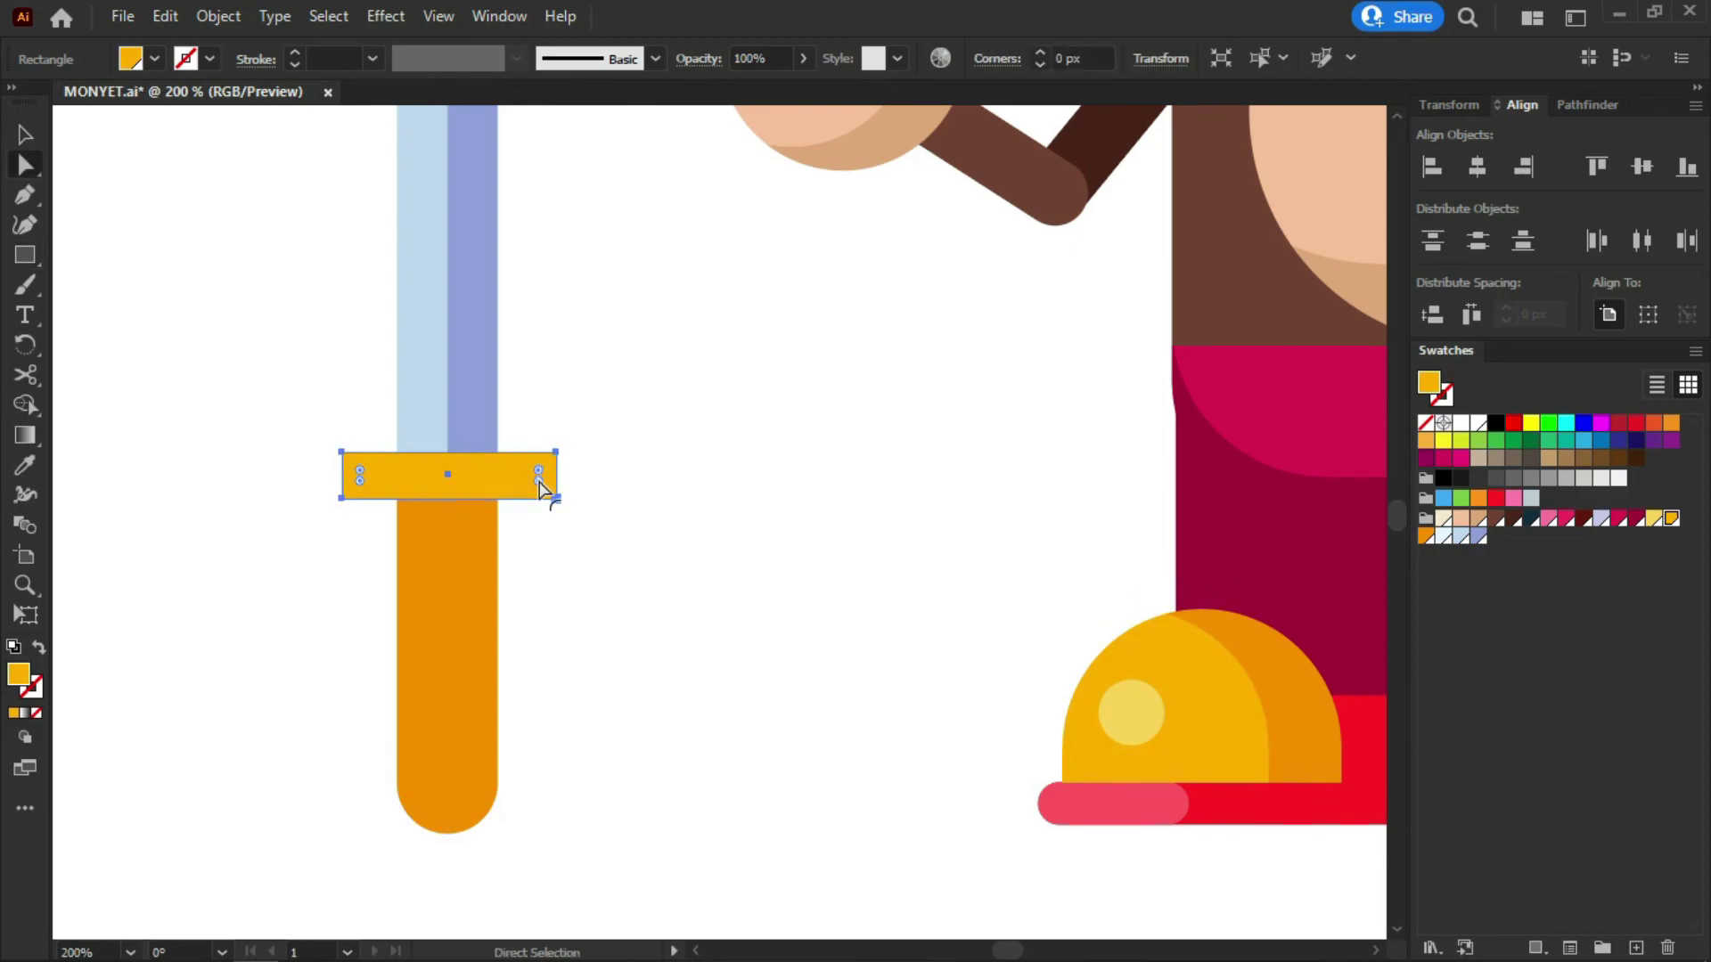
{"action": "left_click_drag", "start_coordinate": [539, 478], "coordinate": [529, 475]}
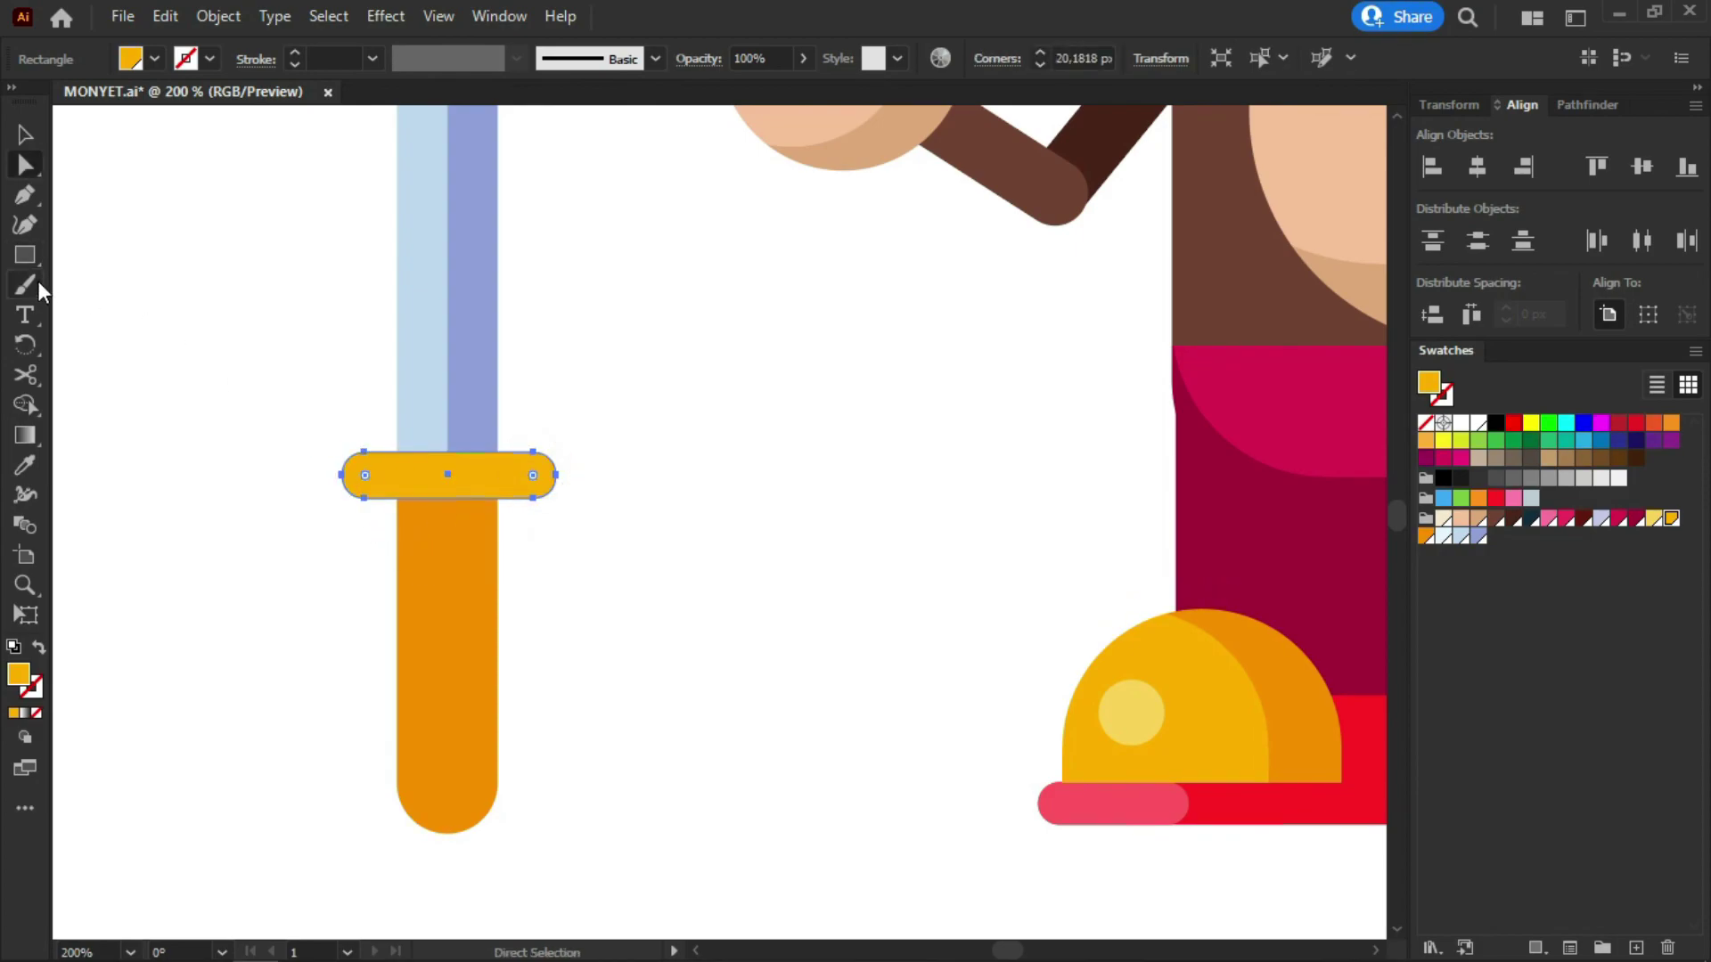
Draw a yellow-orange circle at the crossguard's left end and widen the guard slightly to the right
{"action": "left_click", "coordinate": [25, 254]}
{"action": "left_click", "coordinate": [137, 286]}
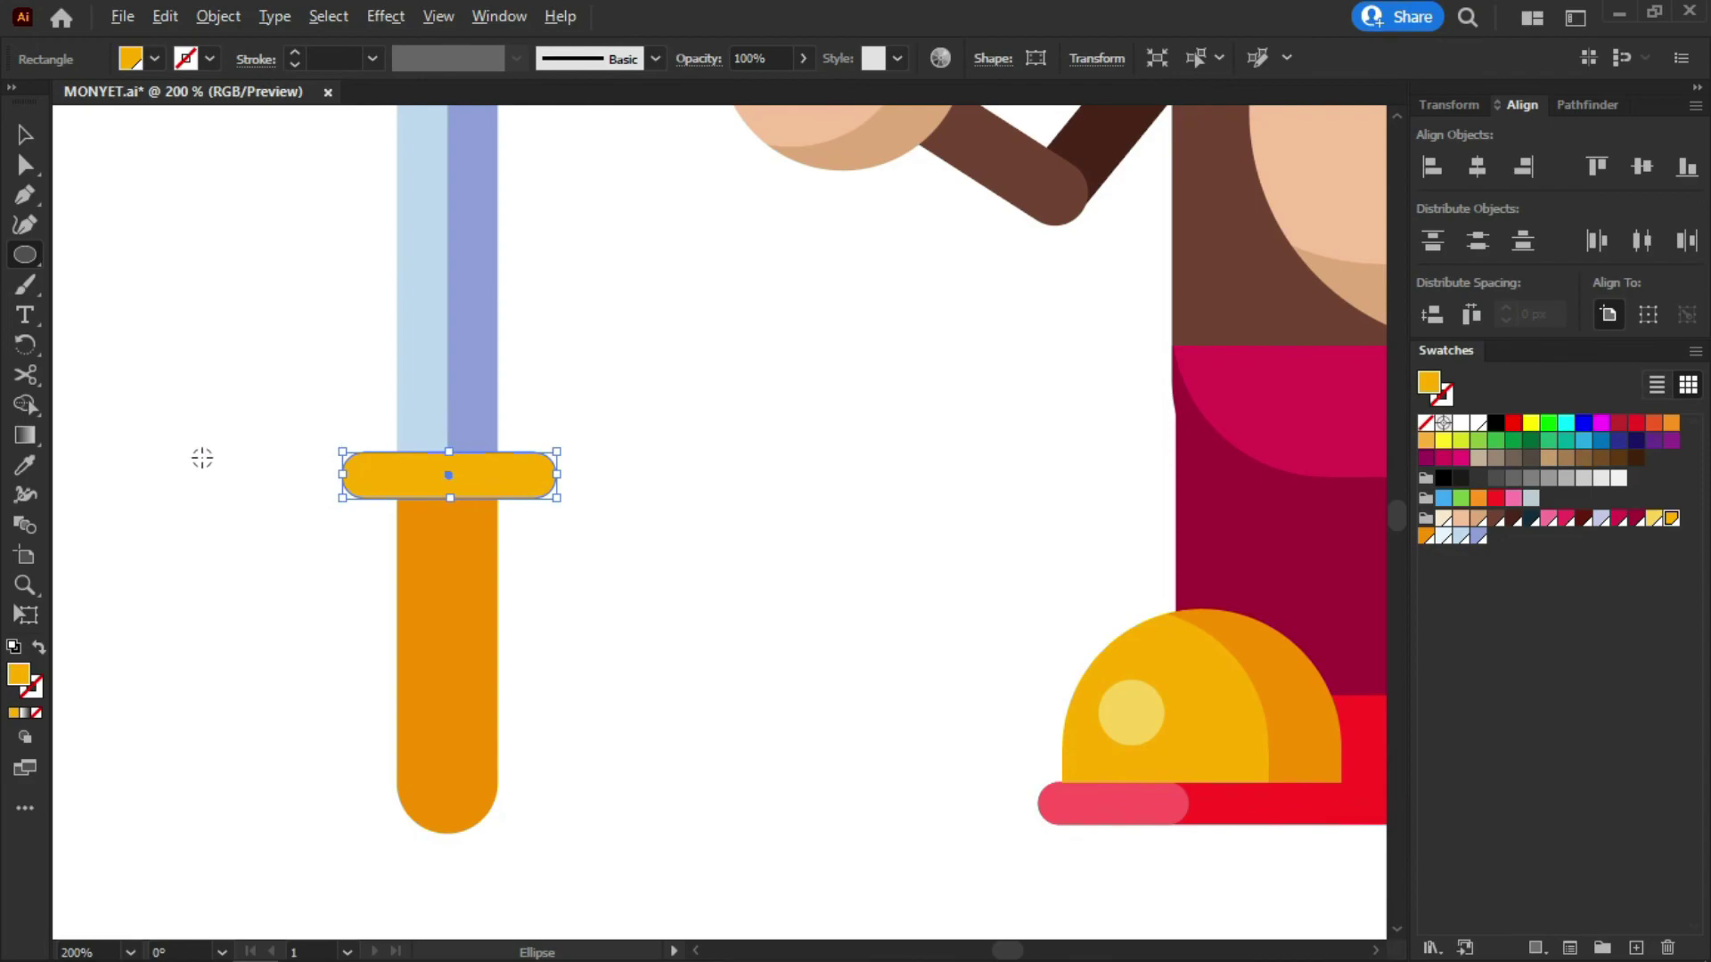
{"action": "left_click_drag", "start_coordinate": [312, 478], "coordinate": [371, 419]}
{"action": "key", "text": "v"}
{"action": "left_click", "coordinate": [276, 390]}
{"action": "mouse_move", "coordinate": [331, 498]}
{"action": "left_mouse_down"}
{"action": "mouse_move", "coordinate": [360, 462]}
{"action": "mouse_move", "coordinate": [329, 476]}
{"action": "left_mouse_up"}
{"action": "left_click", "coordinate": [409, 474]}
{"action": "left_click_drag", "start_coordinate": [559, 477], "coordinate": [561, 474]}
{"action": "left_click", "coordinate": [605, 453]}
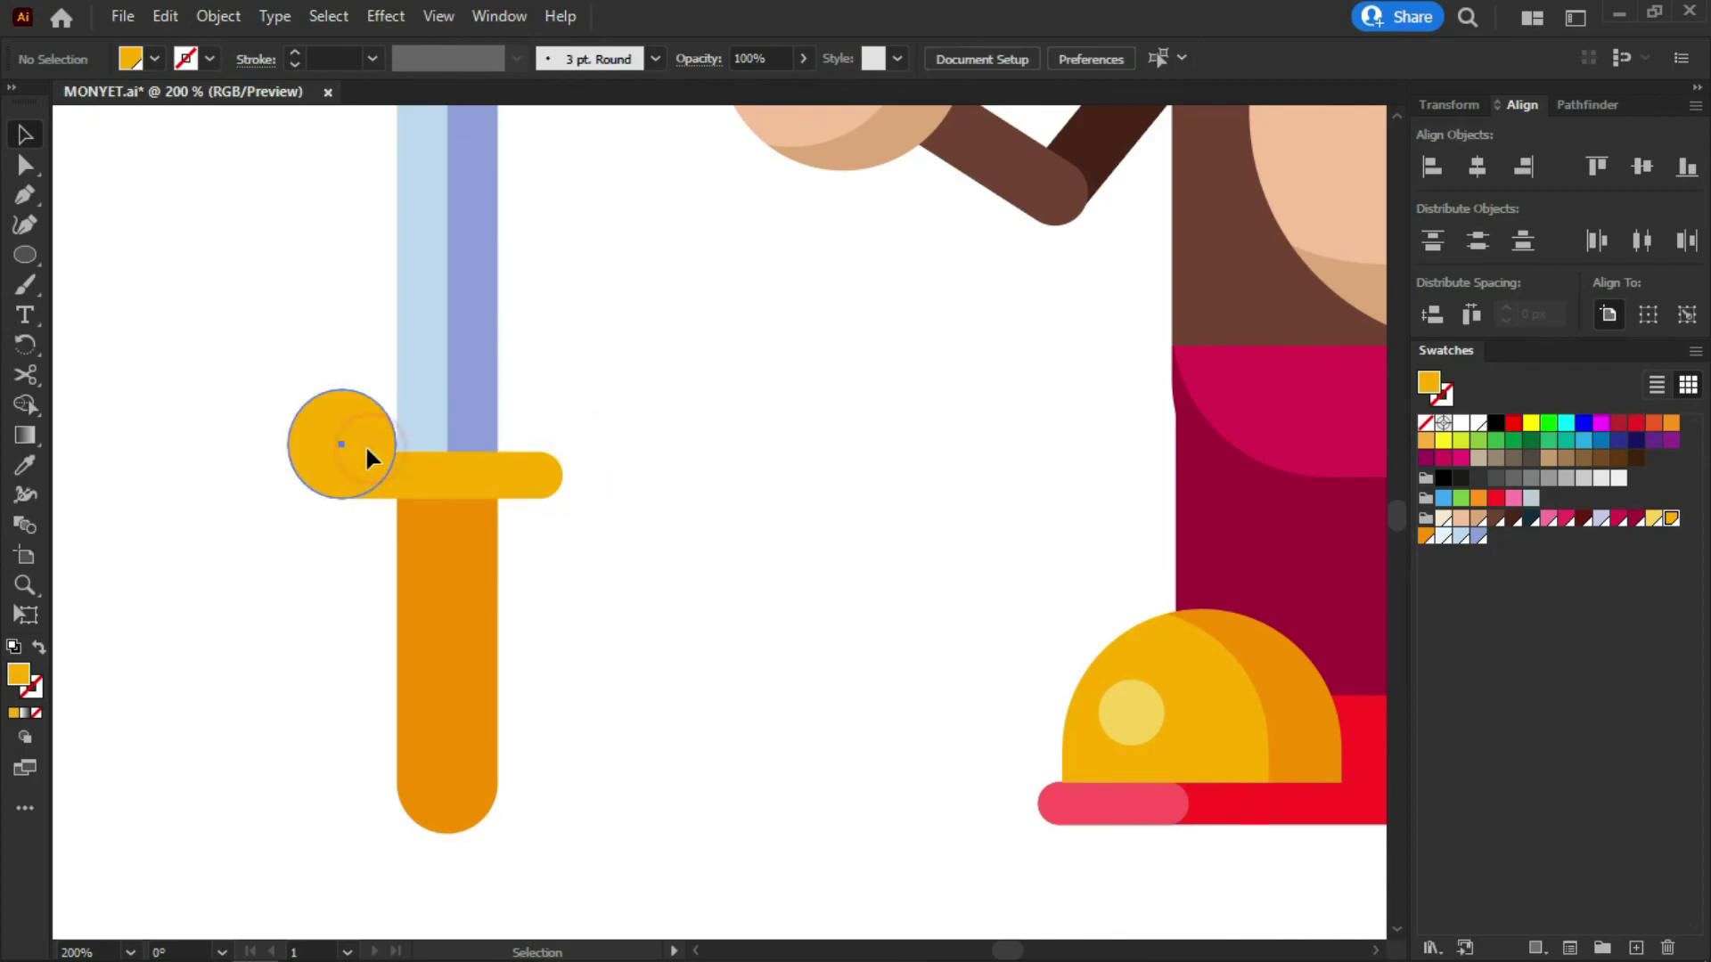
Enlarge the circle at the crossguard's left end to about 100 px and move it slightly inward over the guard
{"action": "left_click", "coordinate": [368, 449]}
{"action": "left_click_drag", "start_coordinate": [393, 387], "coordinate": [392, 386]}
{"action": "left_click", "coordinate": [357, 409], "text": "shift"}
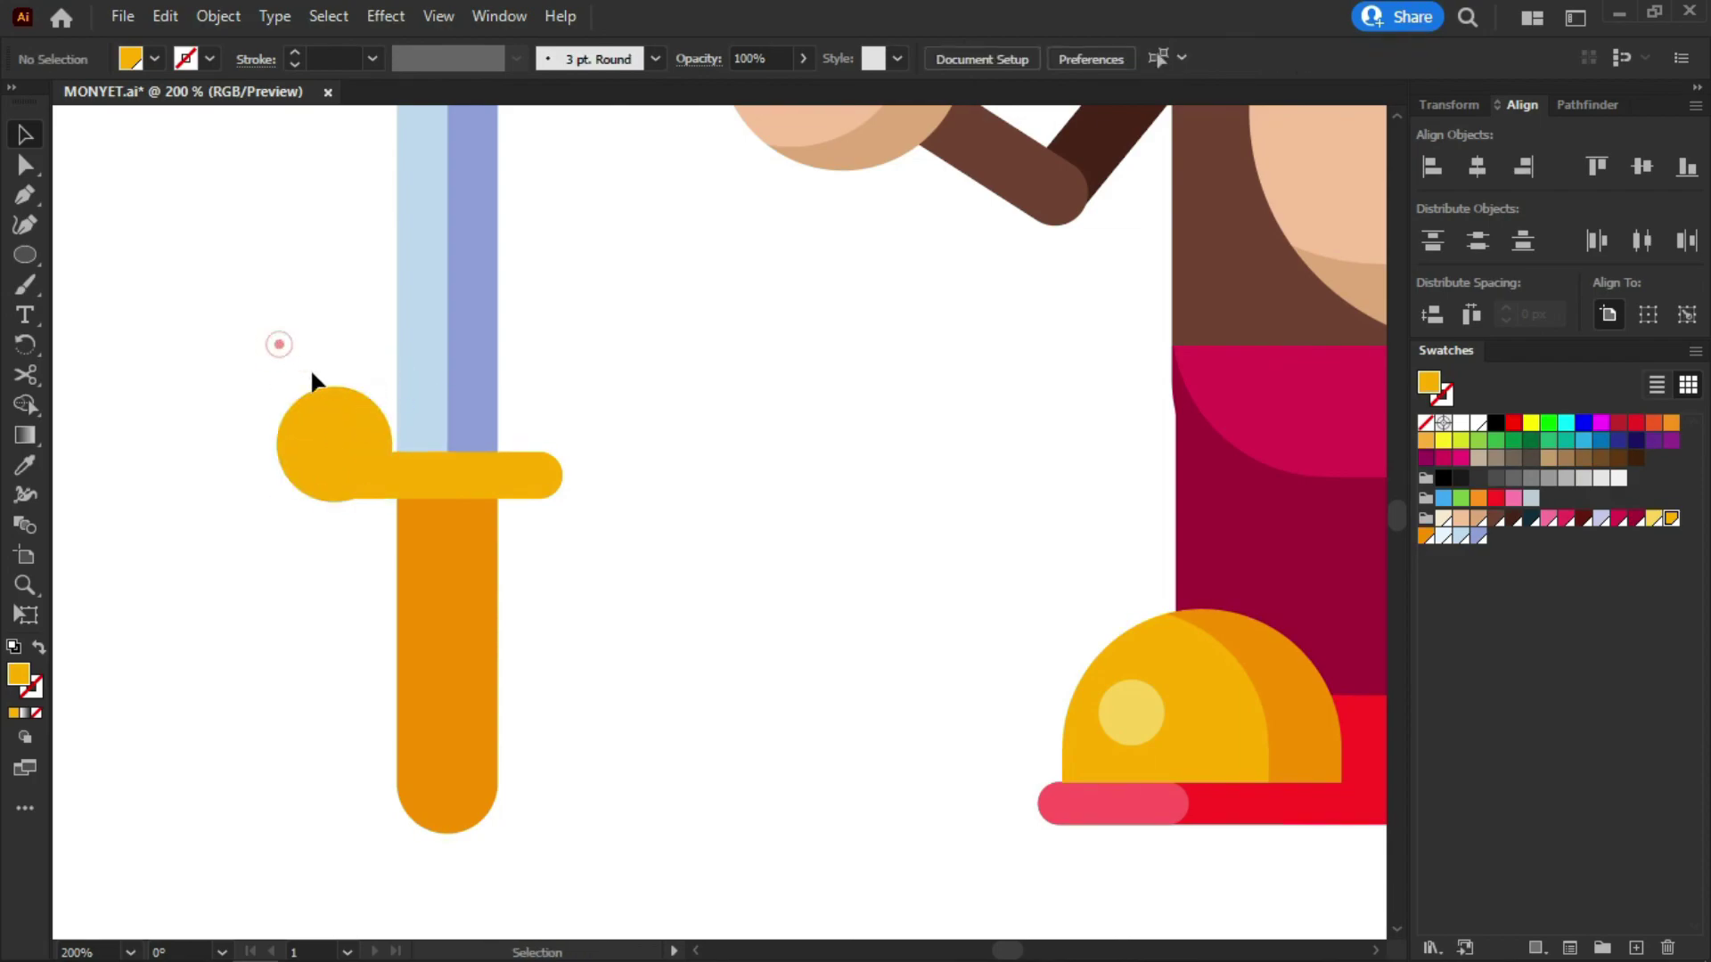
{"action": "left_click_drag", "start_coordinate": [355, 443], "coordinate": [365, 425]}
{"action": "left_click", "coordinate": [298, 312]}
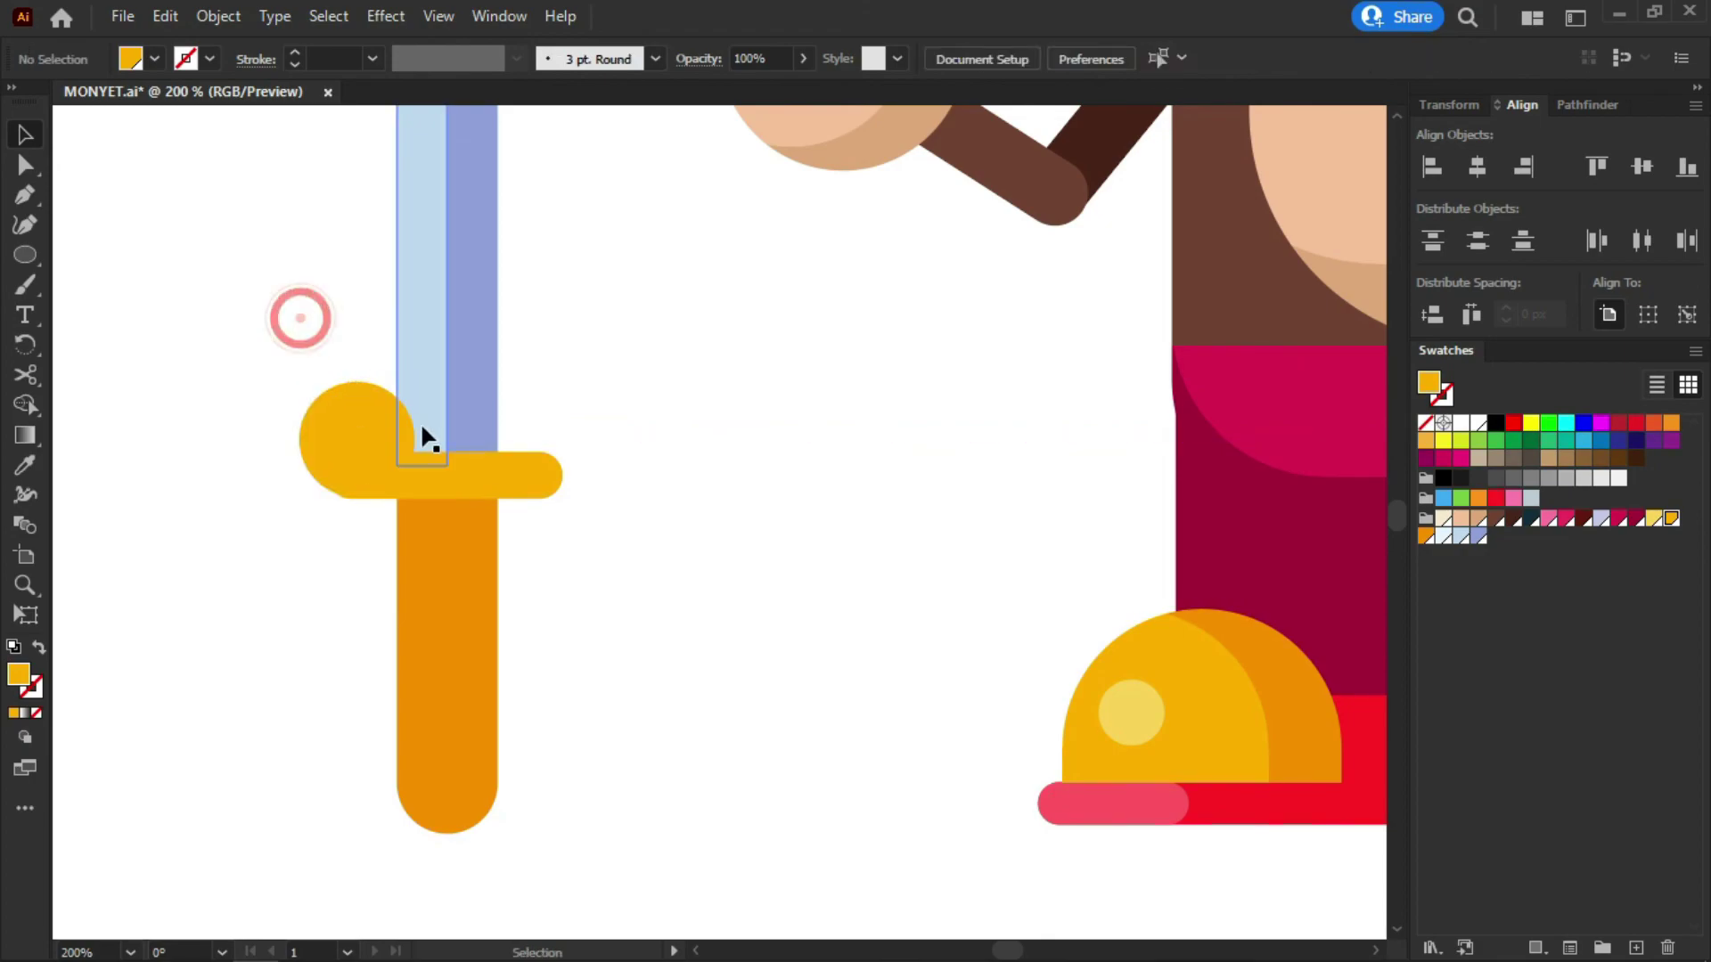
Create a concentric inner copy of the guard circle about 49 px wide and fill it with the handle's orange
{"action": "left_click", "coordinate": [348, 431]}
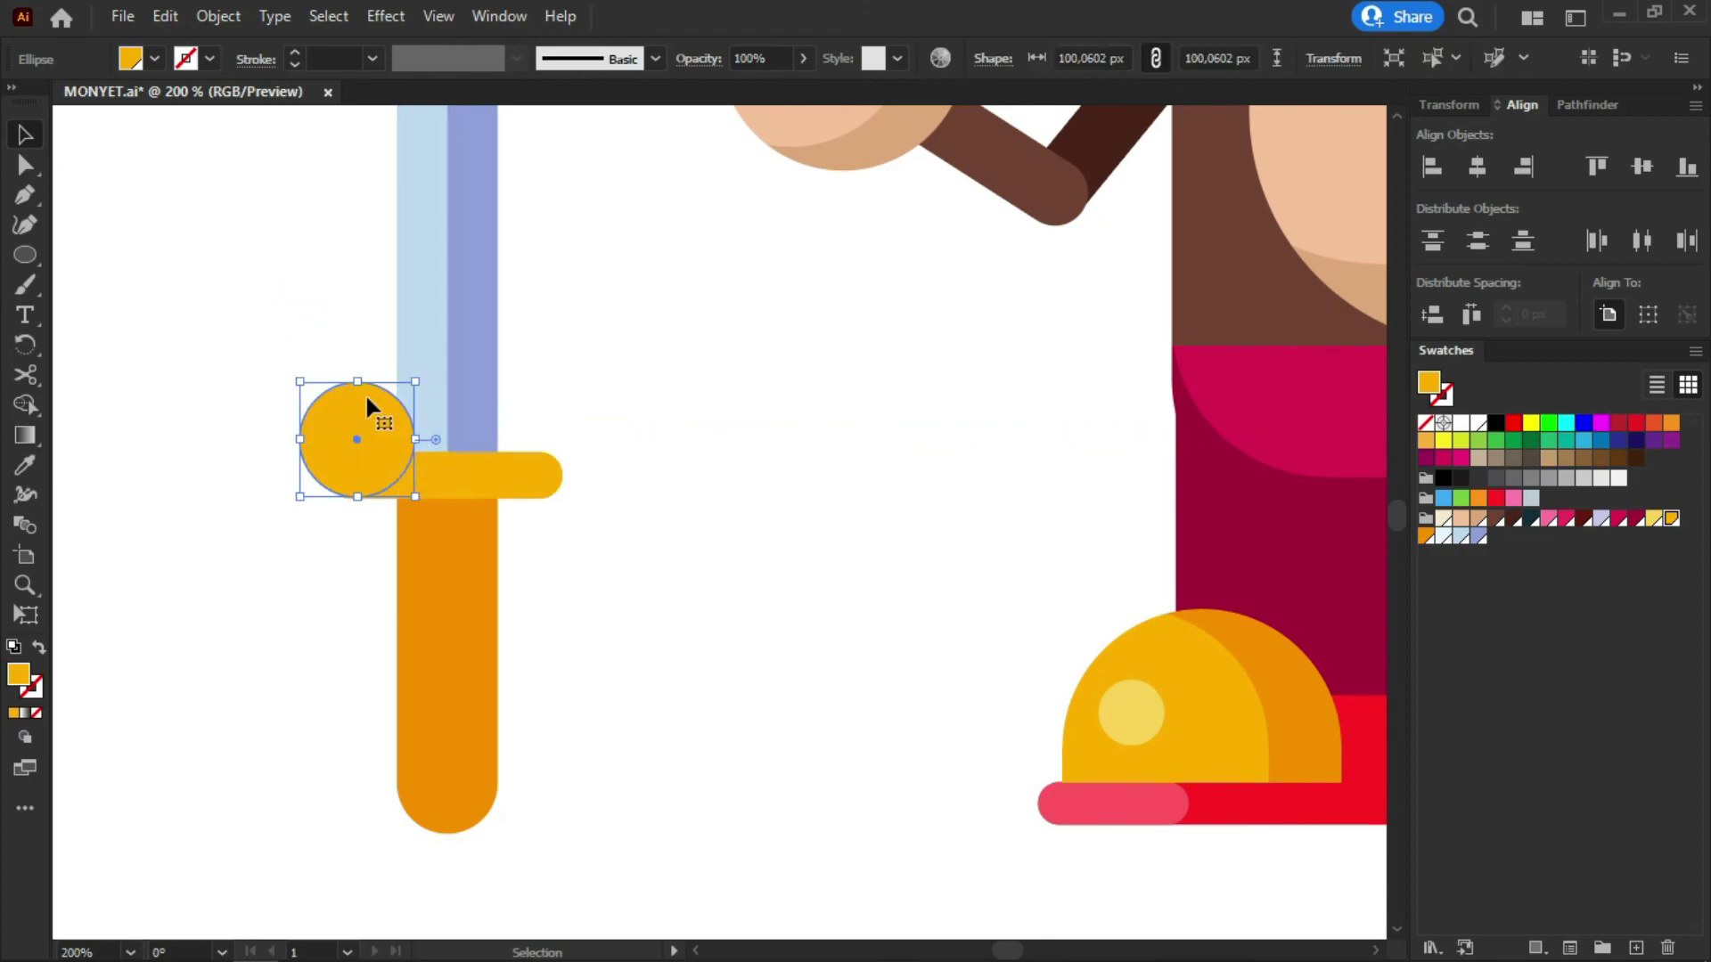
{"action": "key", "text": "a"}
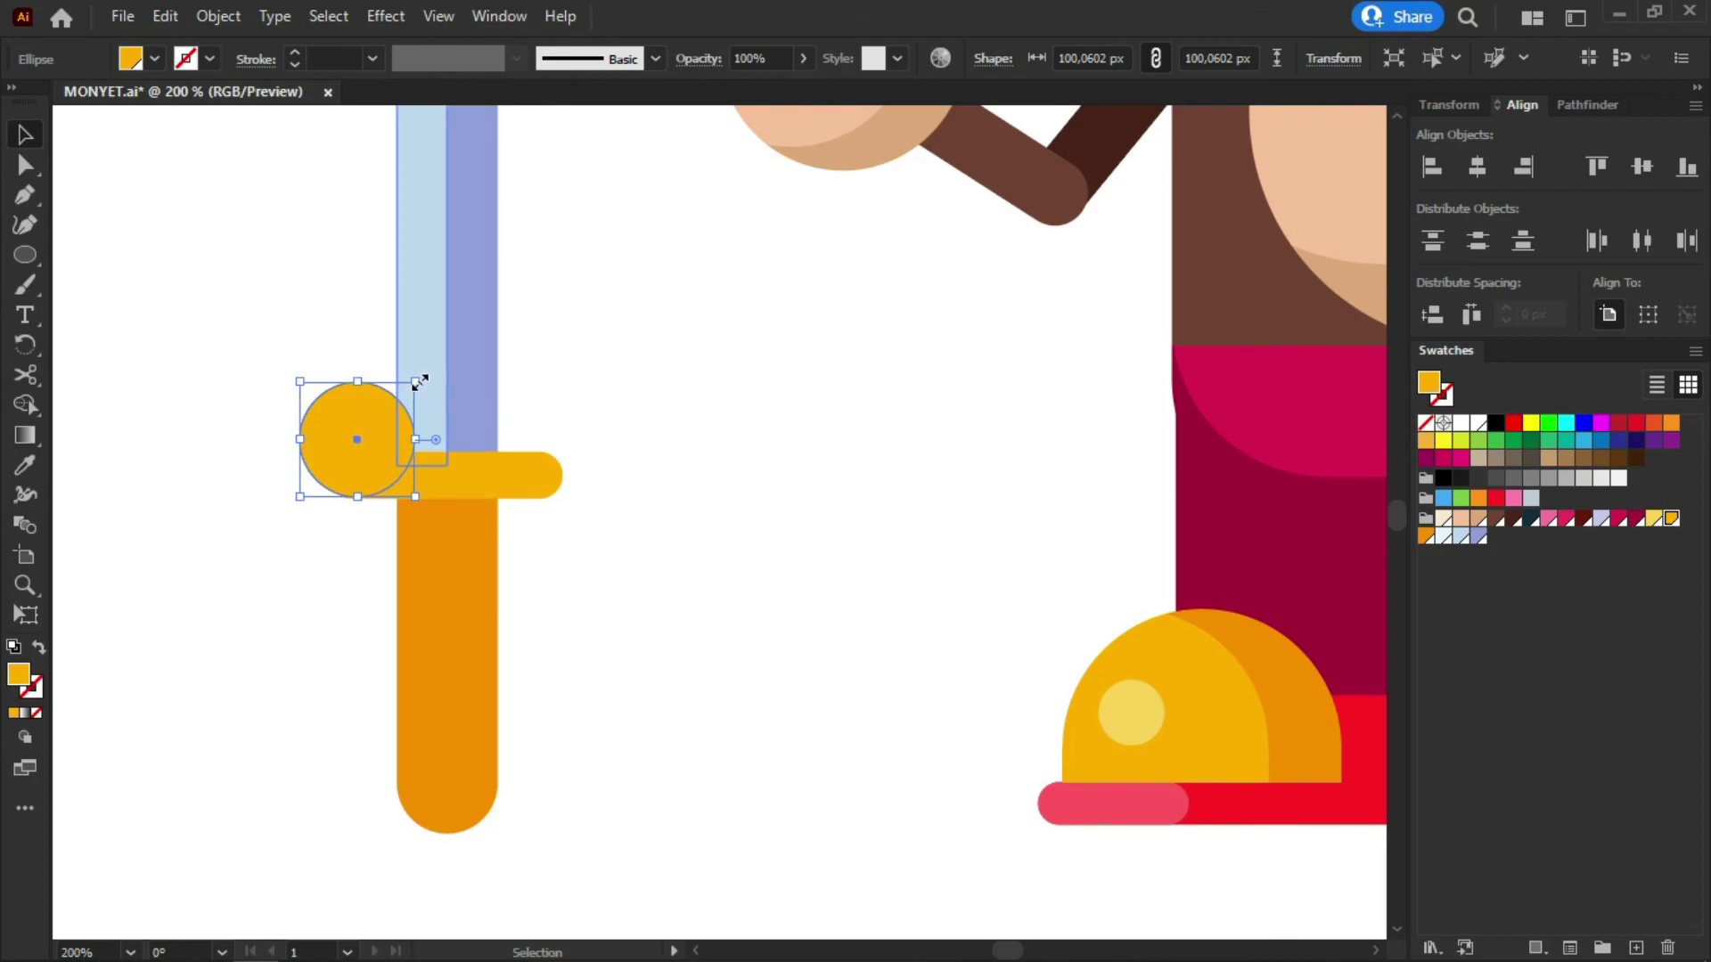
{"action": "left_click_drag", "start_coordinate": [420, 381], "coordinate": [397, 410]}
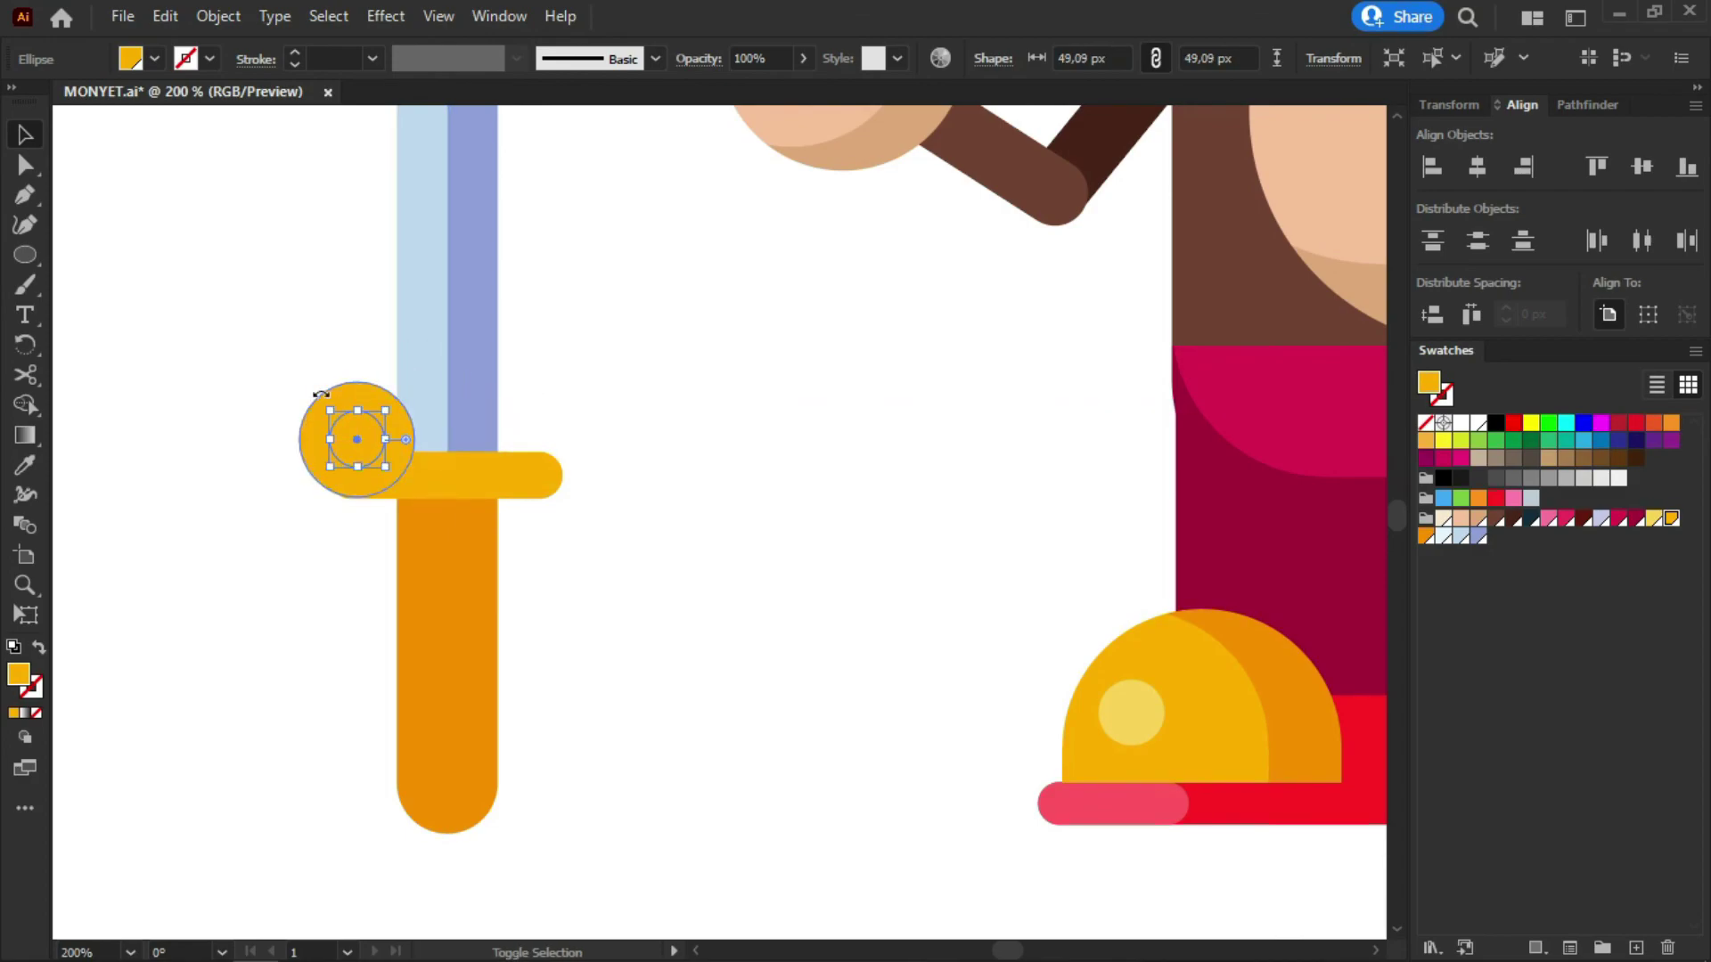
{"action": "left_click", "coordinate": [30, 465]}
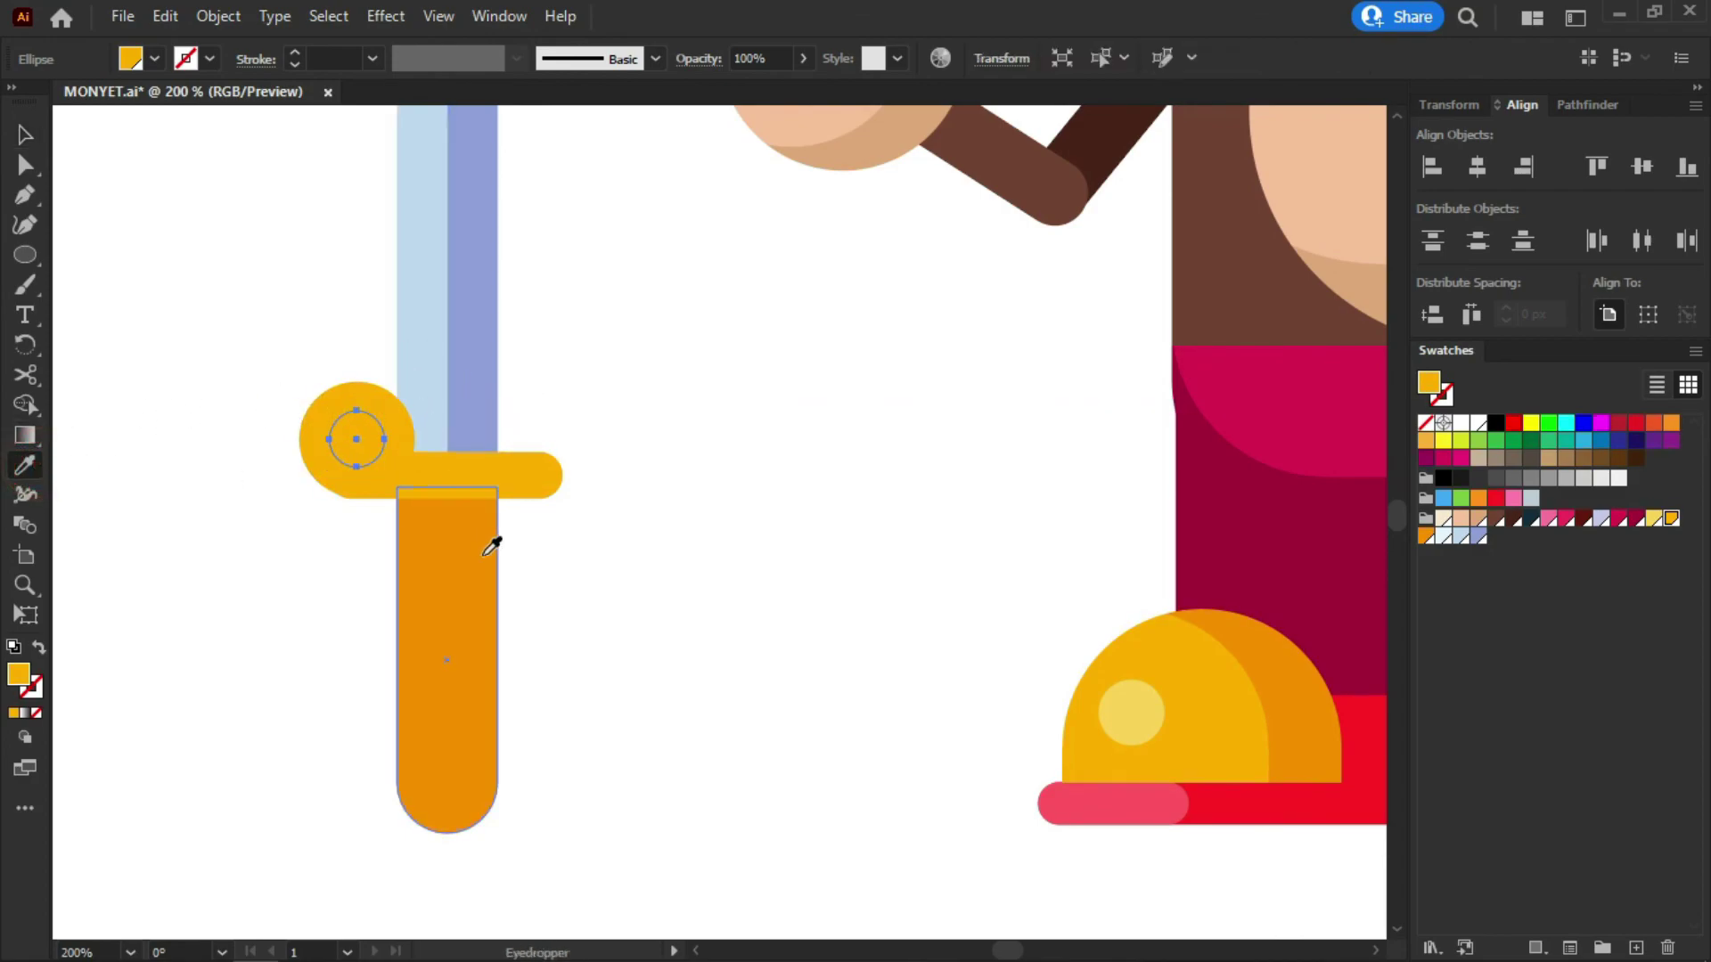
{"action": "left_click", "coordinate": [443, 556]}
{"action": "key", "text": "v"}
{"action": "left_click", "coordinate": [617, 558]}
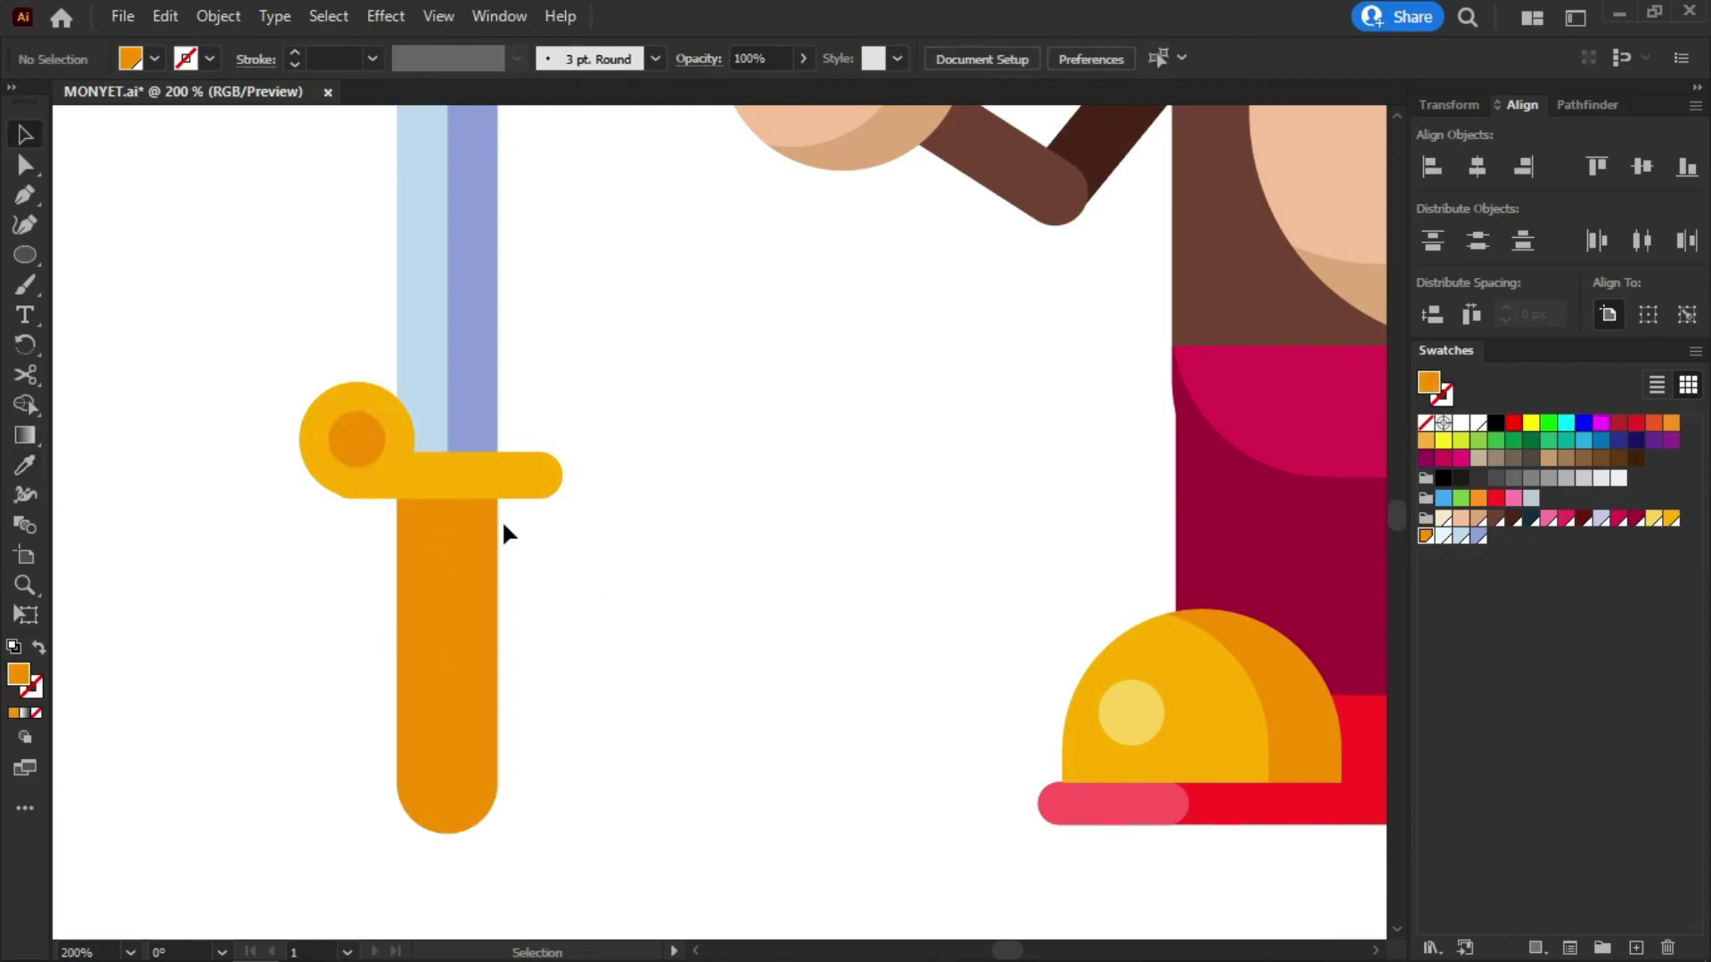
Nudge both concentric circles down together so the outer circle's bottom lines up with the crossguard's lower edge
{"action": "scroll", "coordinate": [353, 442], "scroll_direction": "up", "scroll_amount": 1}
{"action": "left_click", "coordinate": [357, 439]}
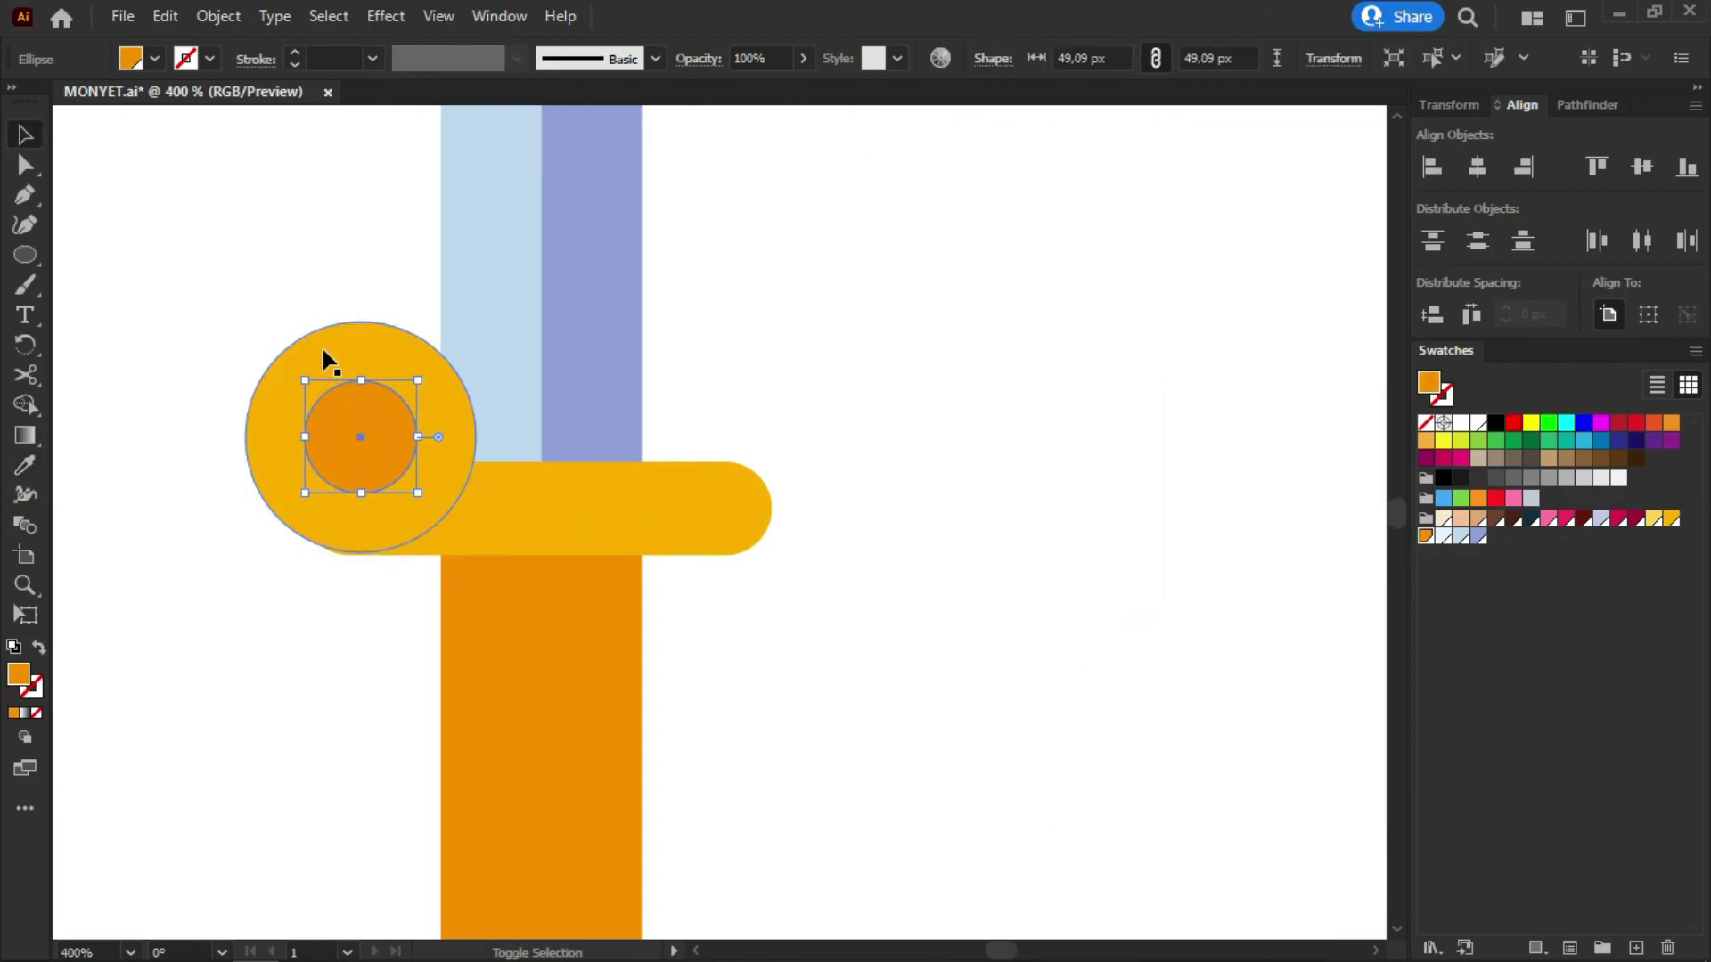
{"action": "left_click", "coordinate": [321, 345], "text": "shift"}
{"action": "key", "text": "Down"}
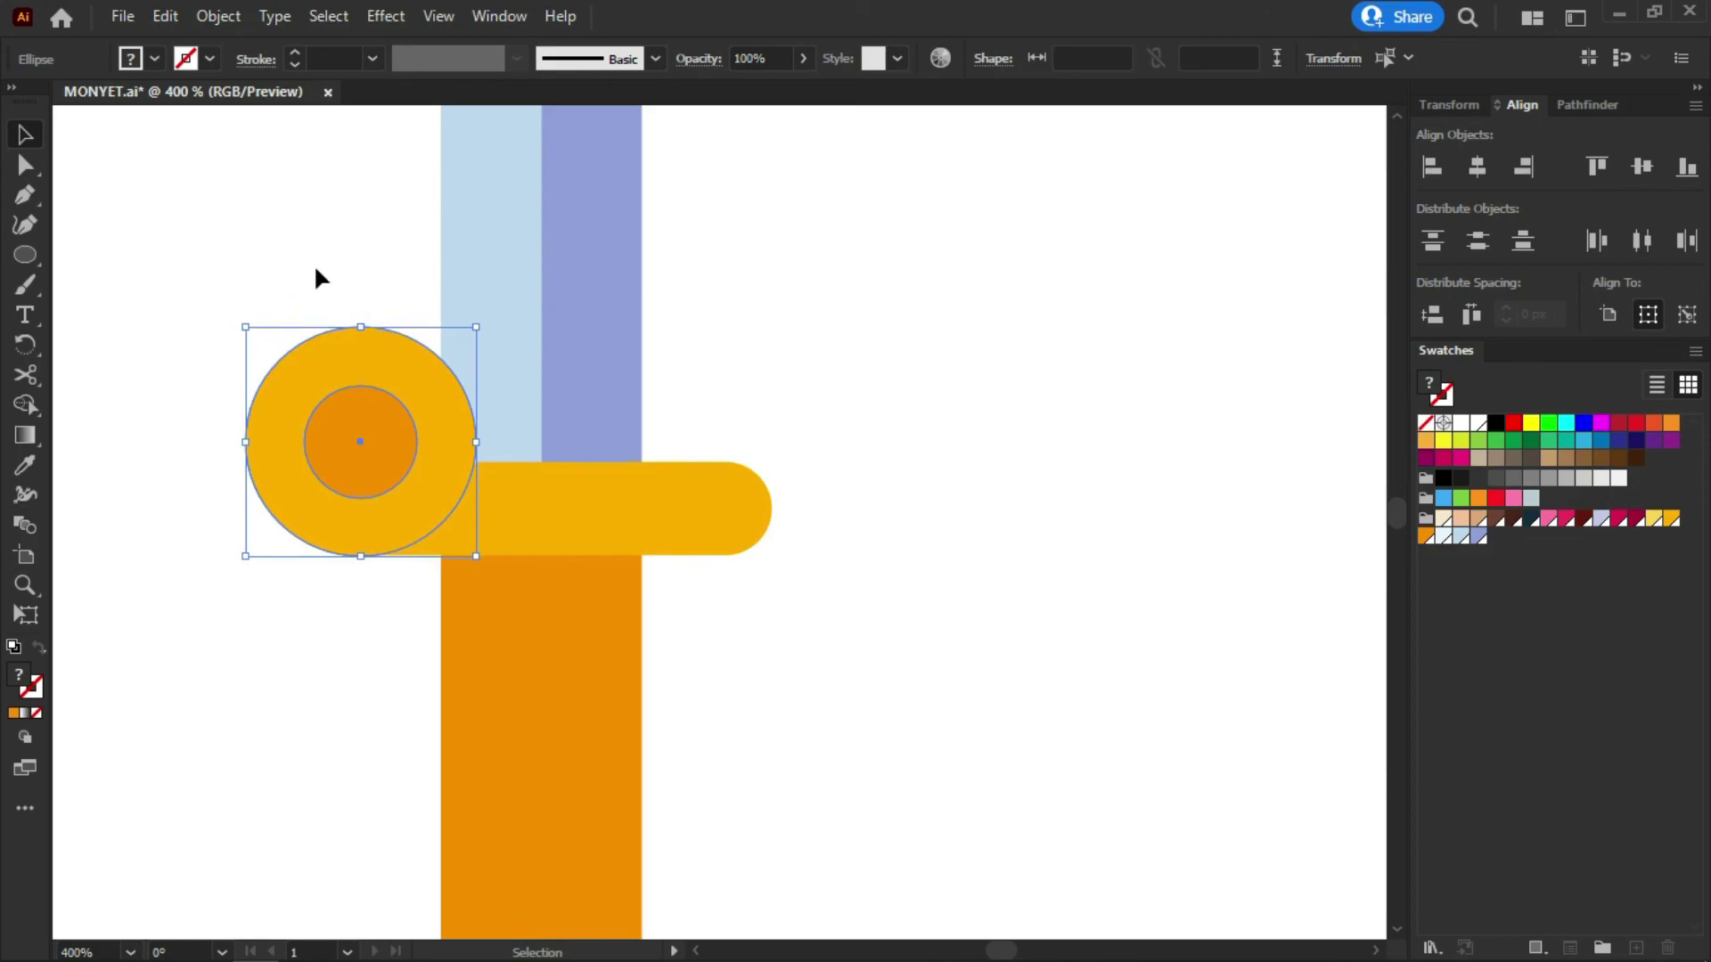
{"action": "left_click", "coordinate": [314, 268]}
Create a concentric copy of the outer yellow-orange circle, scaled down to about 76 px
{"action": "left_click", "coordinate": [424, 371]}
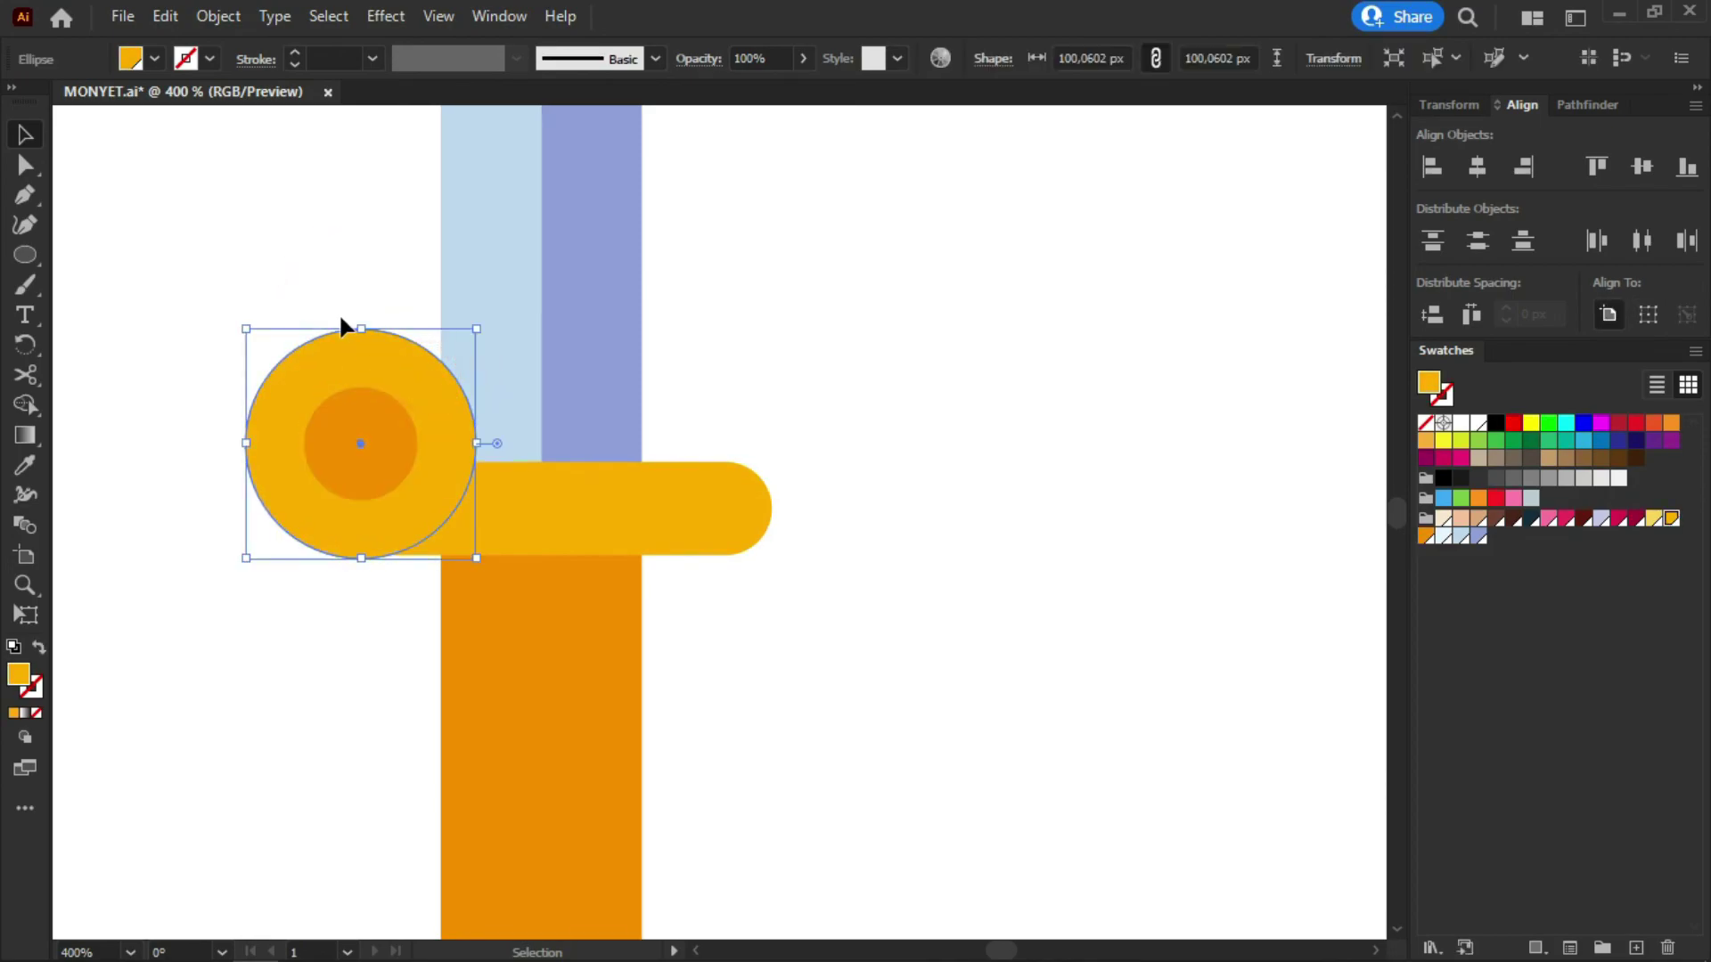
{"action": "scroll", "coordinate": [344, 332], "scroll_direction": "down", "scroll_amount": 4}
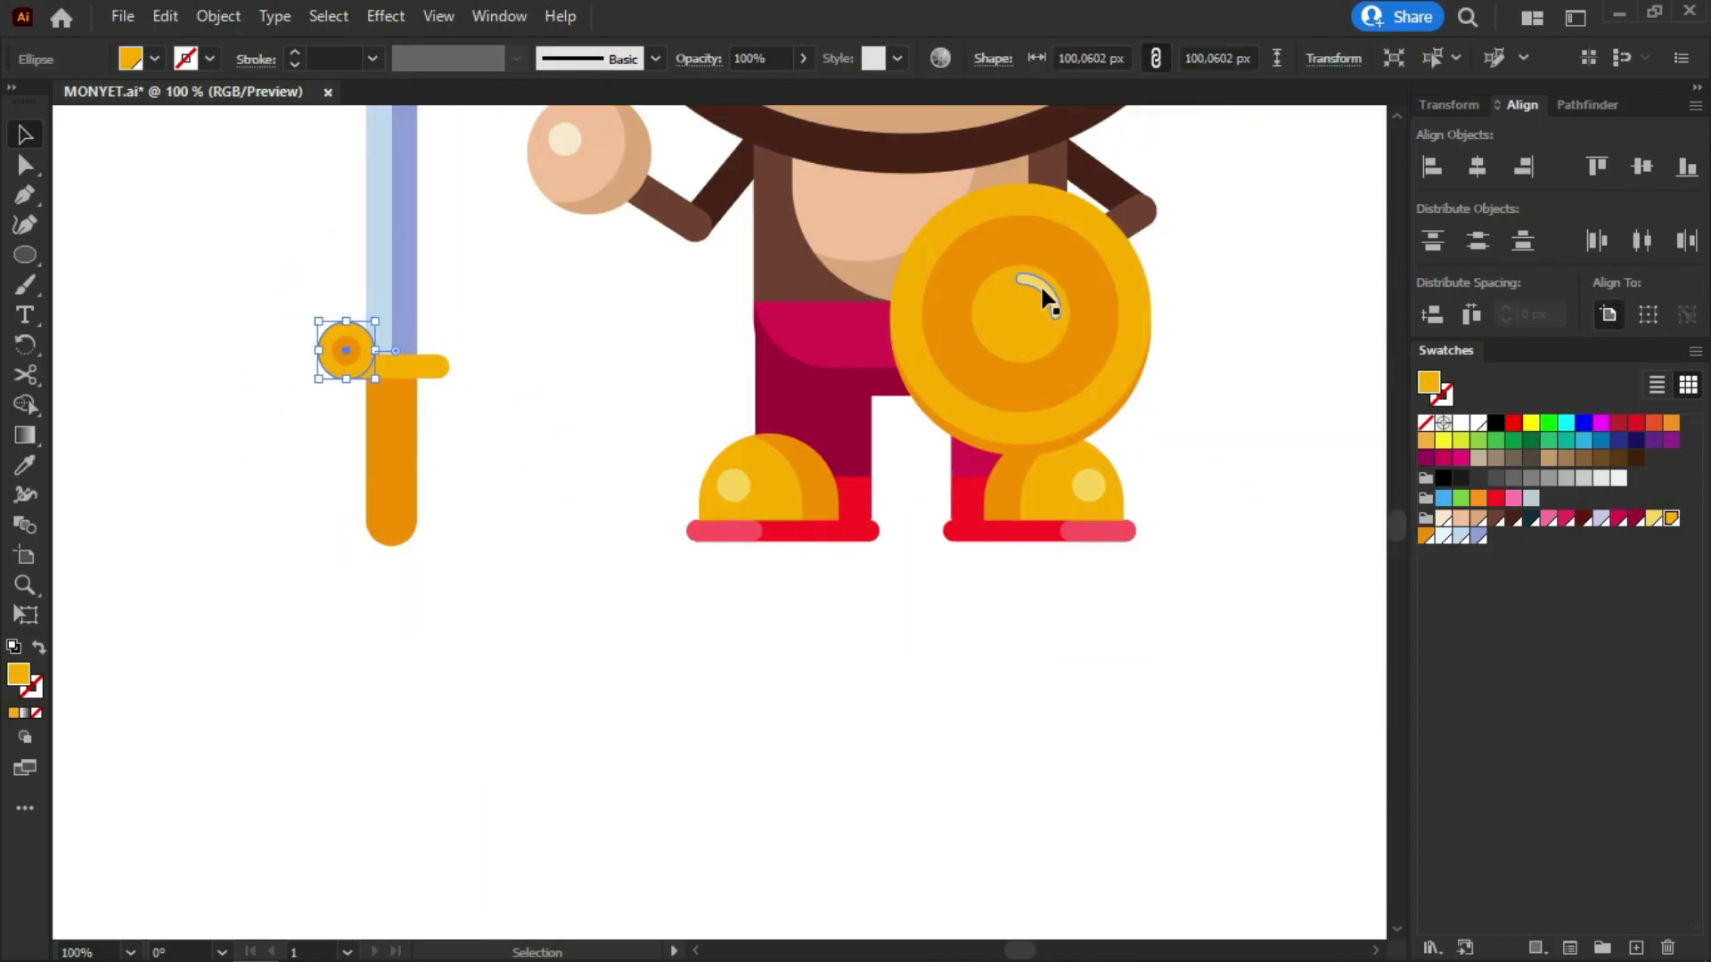
{"action": "scroll", "coordinate": [348, 330], "scroll_direction": "up", "scroll_amount": 3}
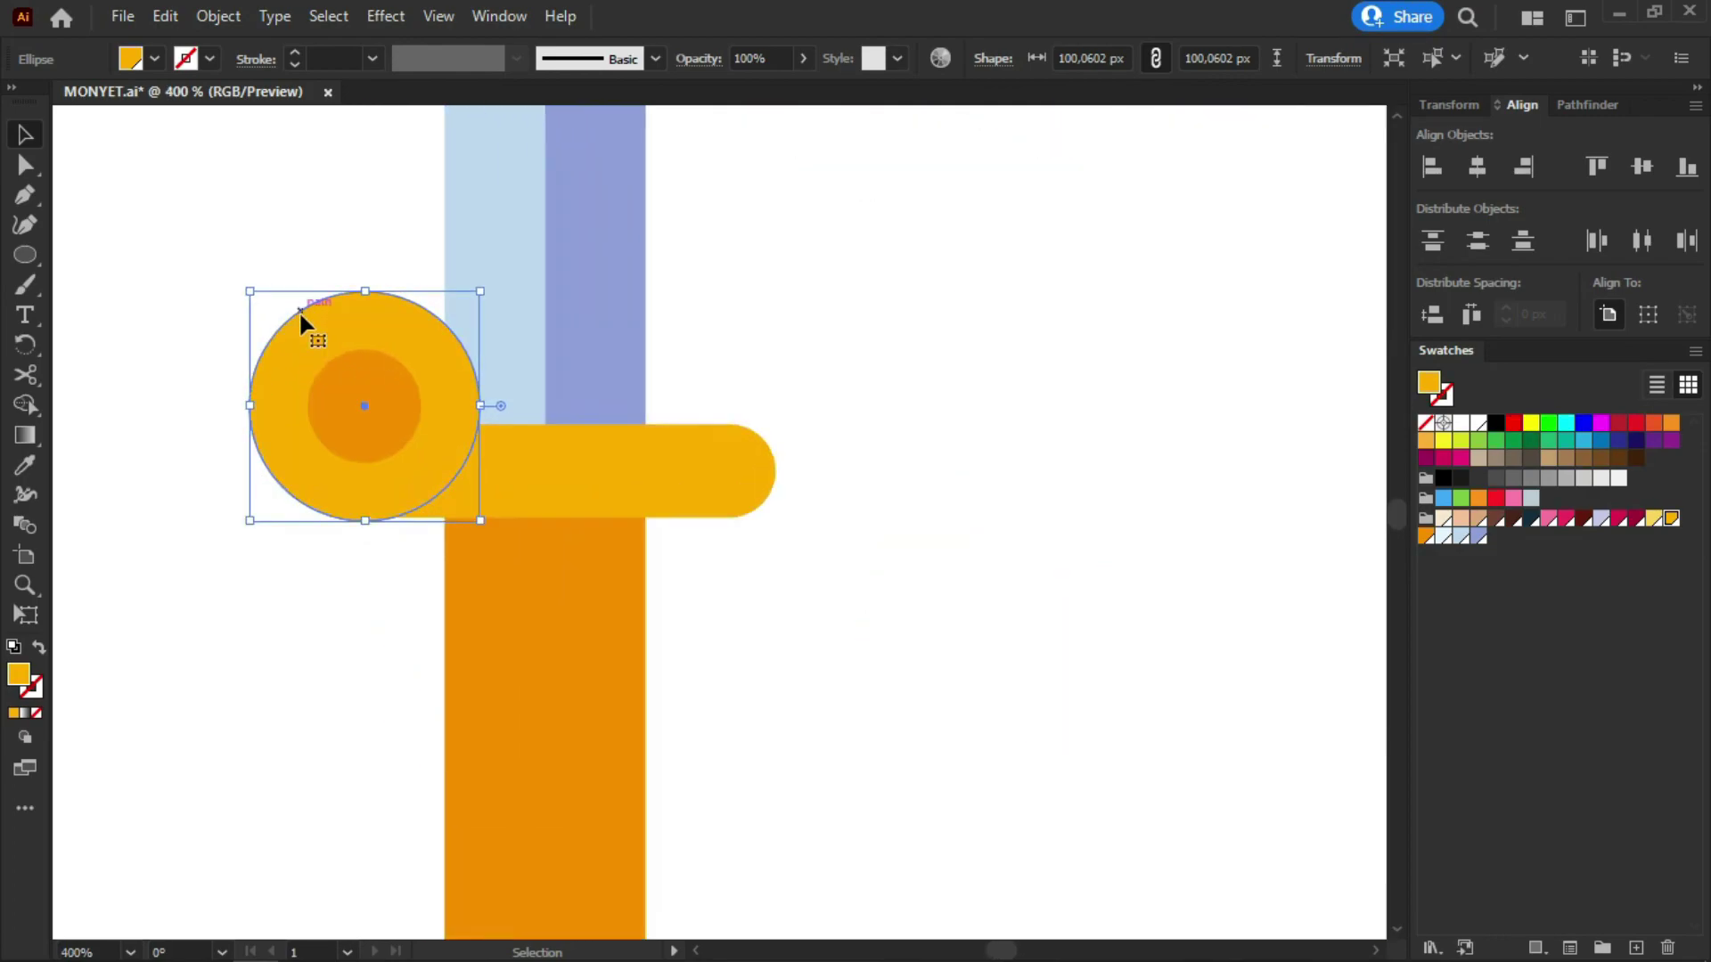
{"action": "scroll", "coordinate": [298, 311], "scroll_direction": "up", "scroll_amount": 2}
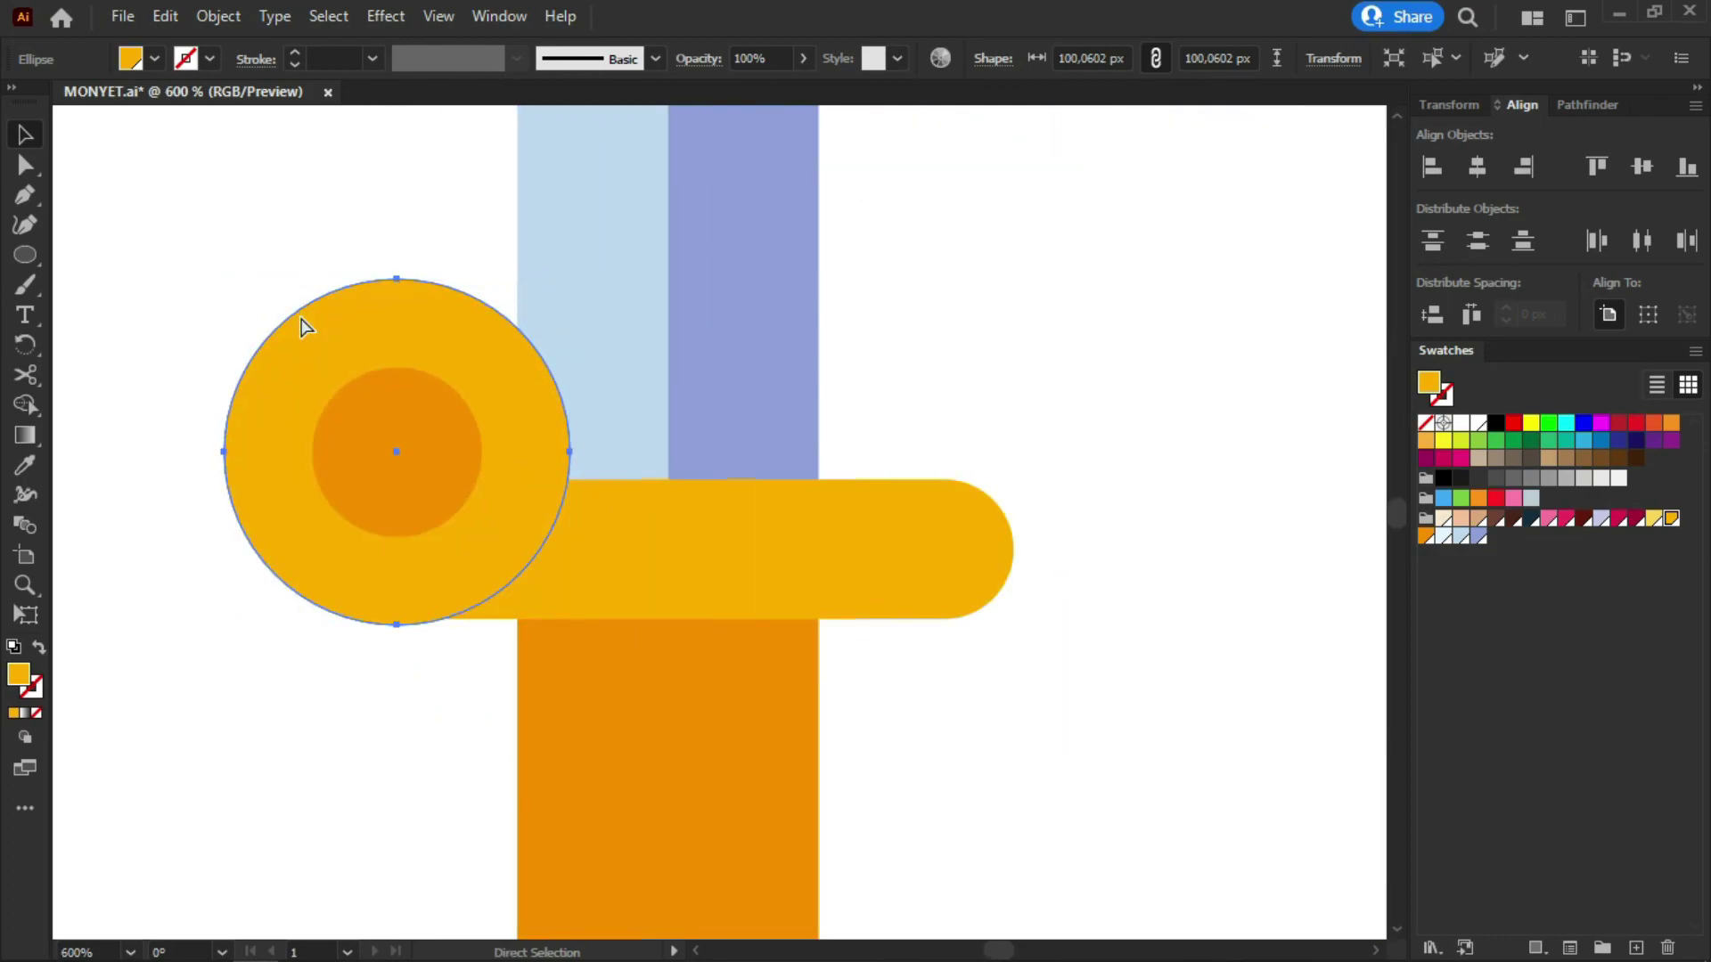
{"action": "key", "text": "v"}
{"action": "left_click_drag", "start_coordinate": [569, 278], "coordinate": [550, 319]}
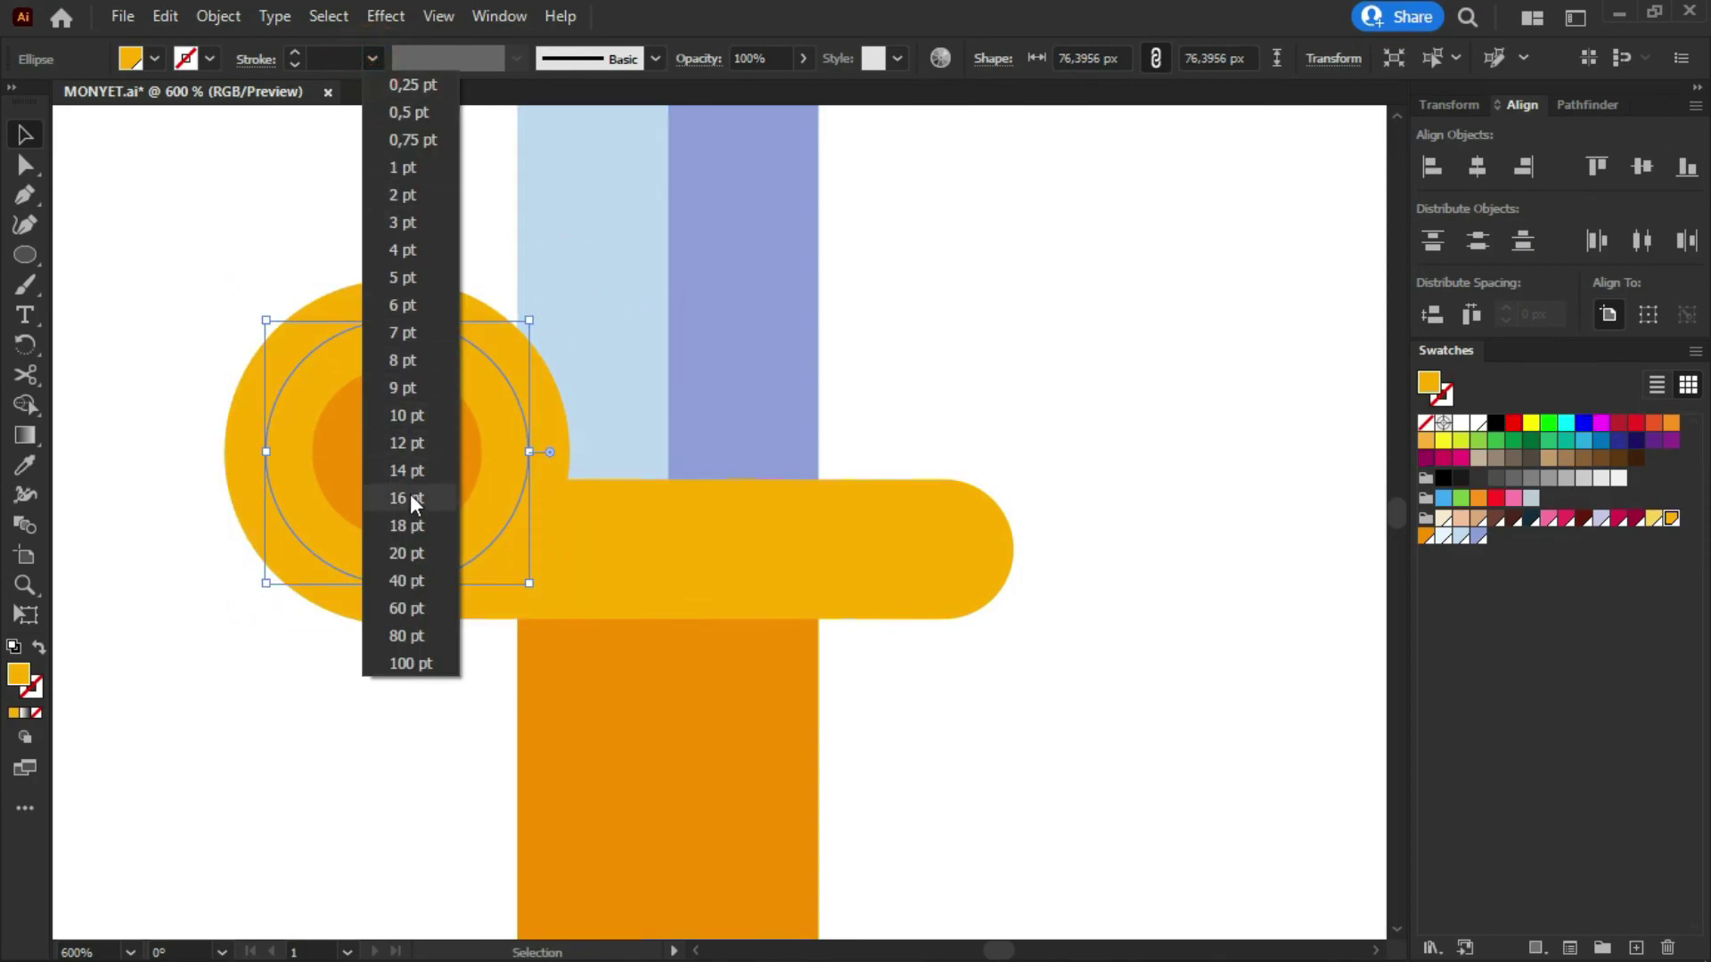
Give the middle circle a black stroke 12 pt thick
{"action": "left_click", "coordinate": [405, 545]}
{"action": "left_click", "coordinate": [373, 59]}
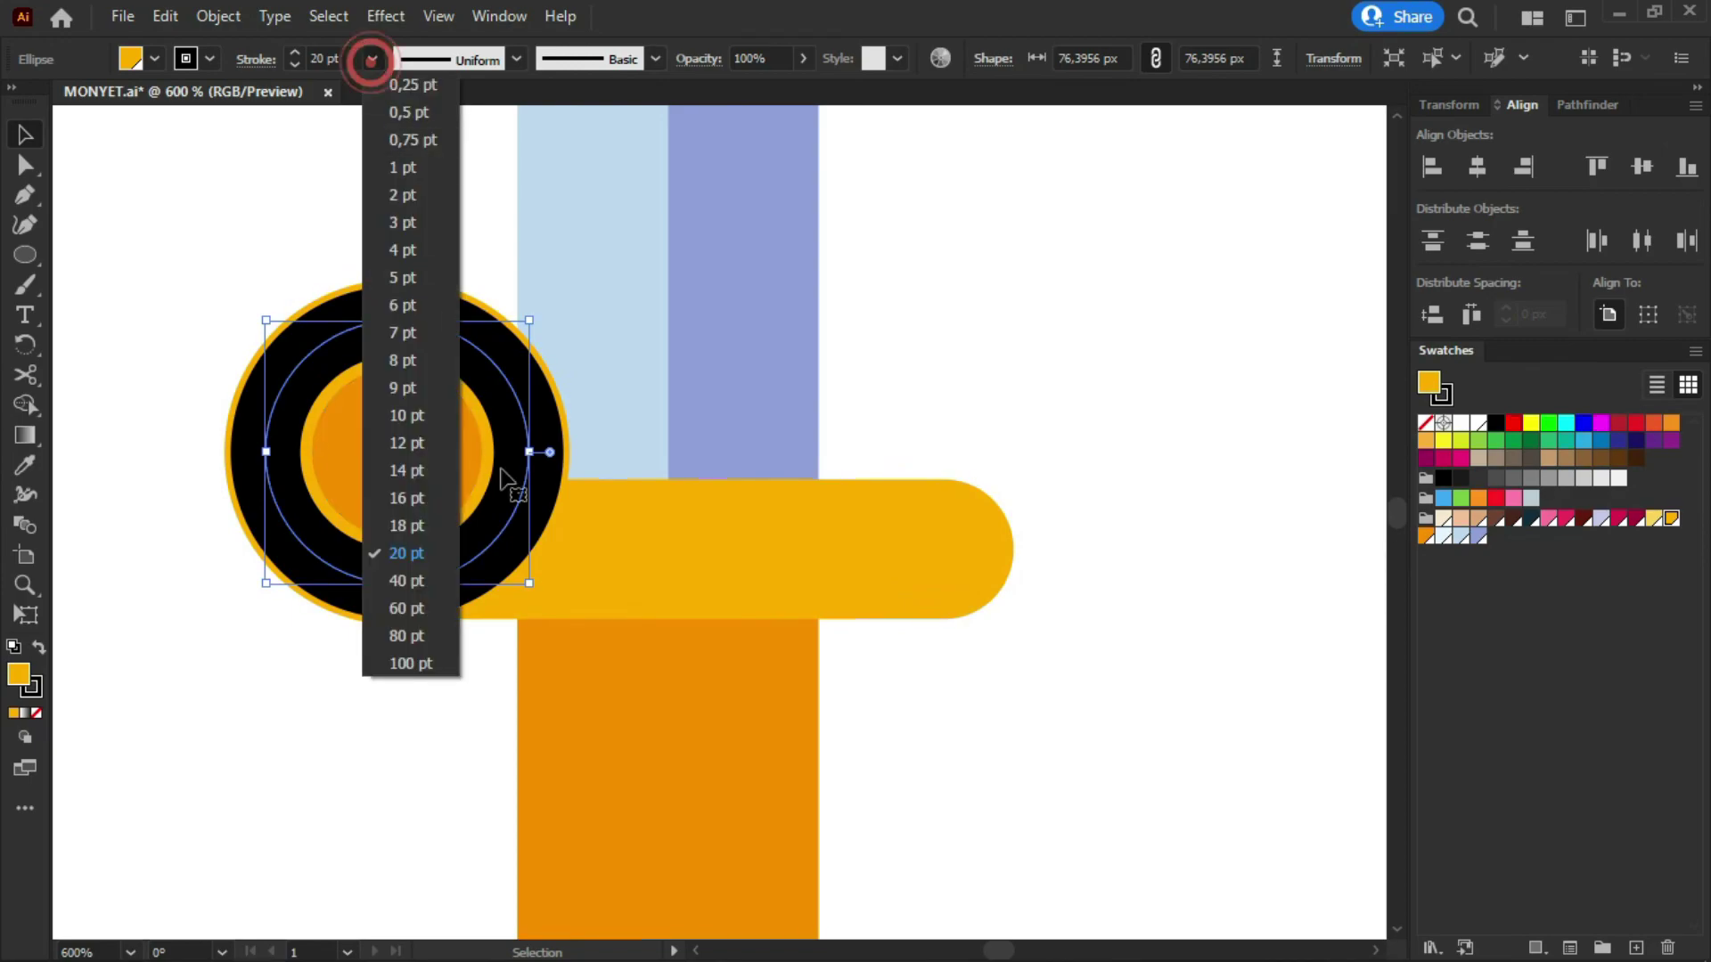
{"action": "left_click", "coordinate": [414, 488]}
{"action": "left_click", "coordinate": [372, 57]}
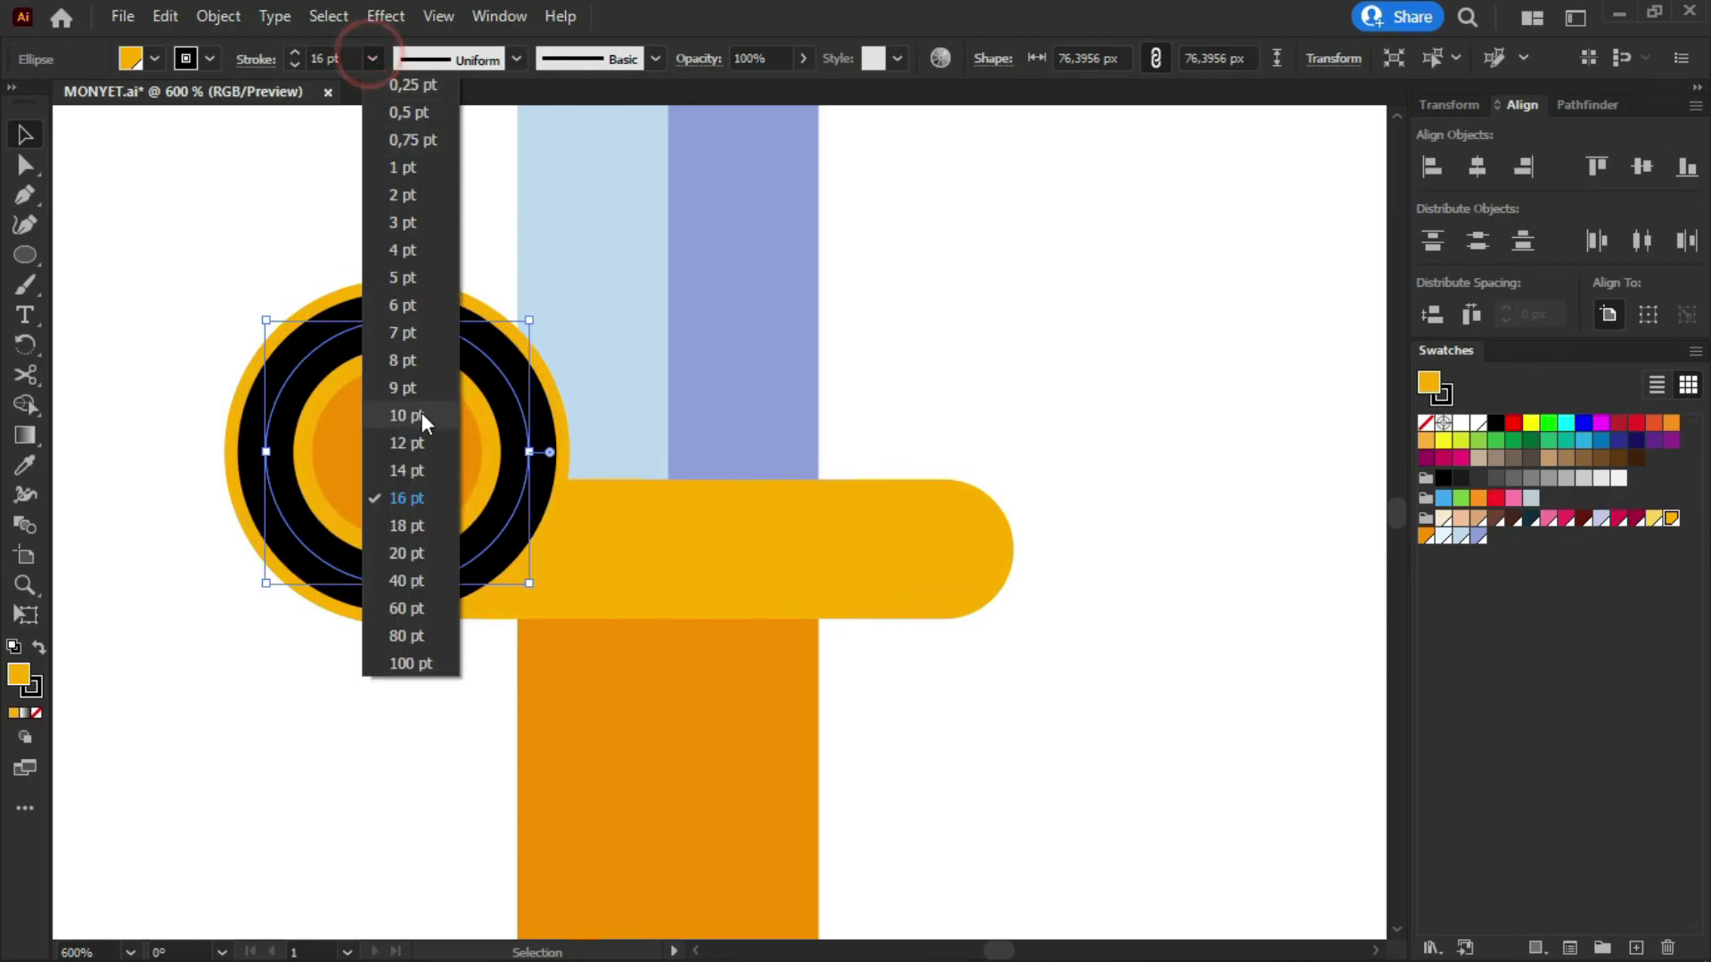
{"action": "left_click", "coordinate": [420, 445]}
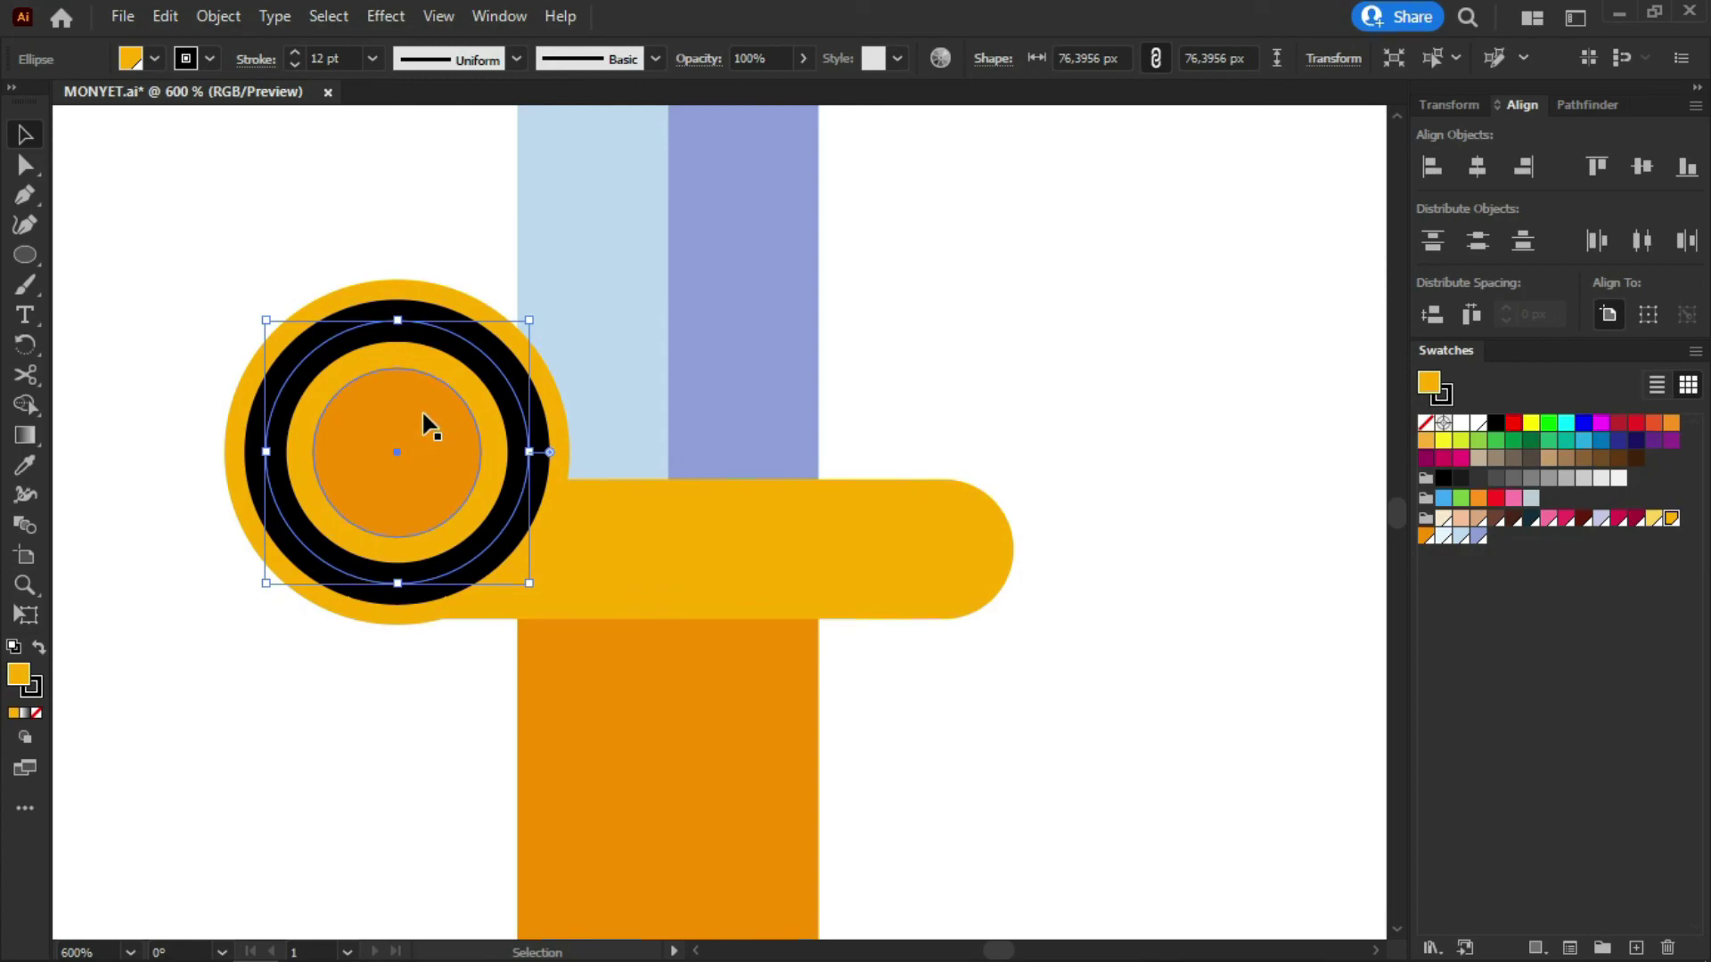
Delete the middle circle's bottom and right anchor points, leaving only the upper-left quarter arc
{"action": "left_click", "coordinate": [27, 167]}
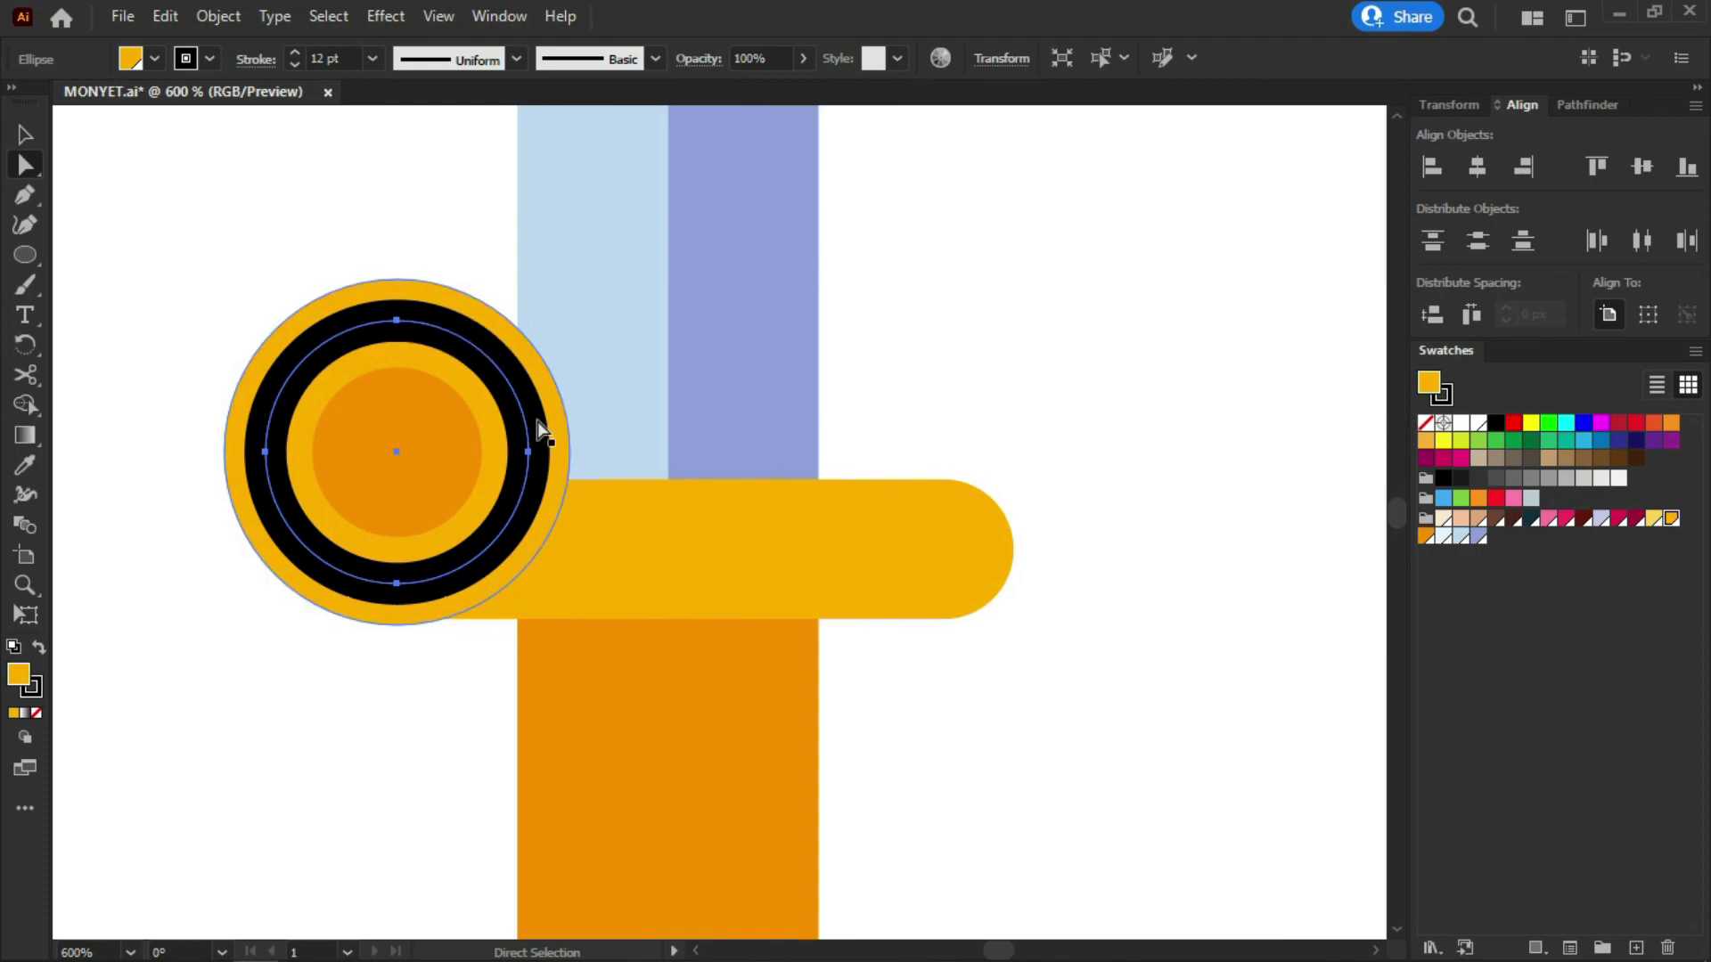
{"action": "left_click", "coordinate": [397, 584]}
{"action": "key", "text": "Delete"}
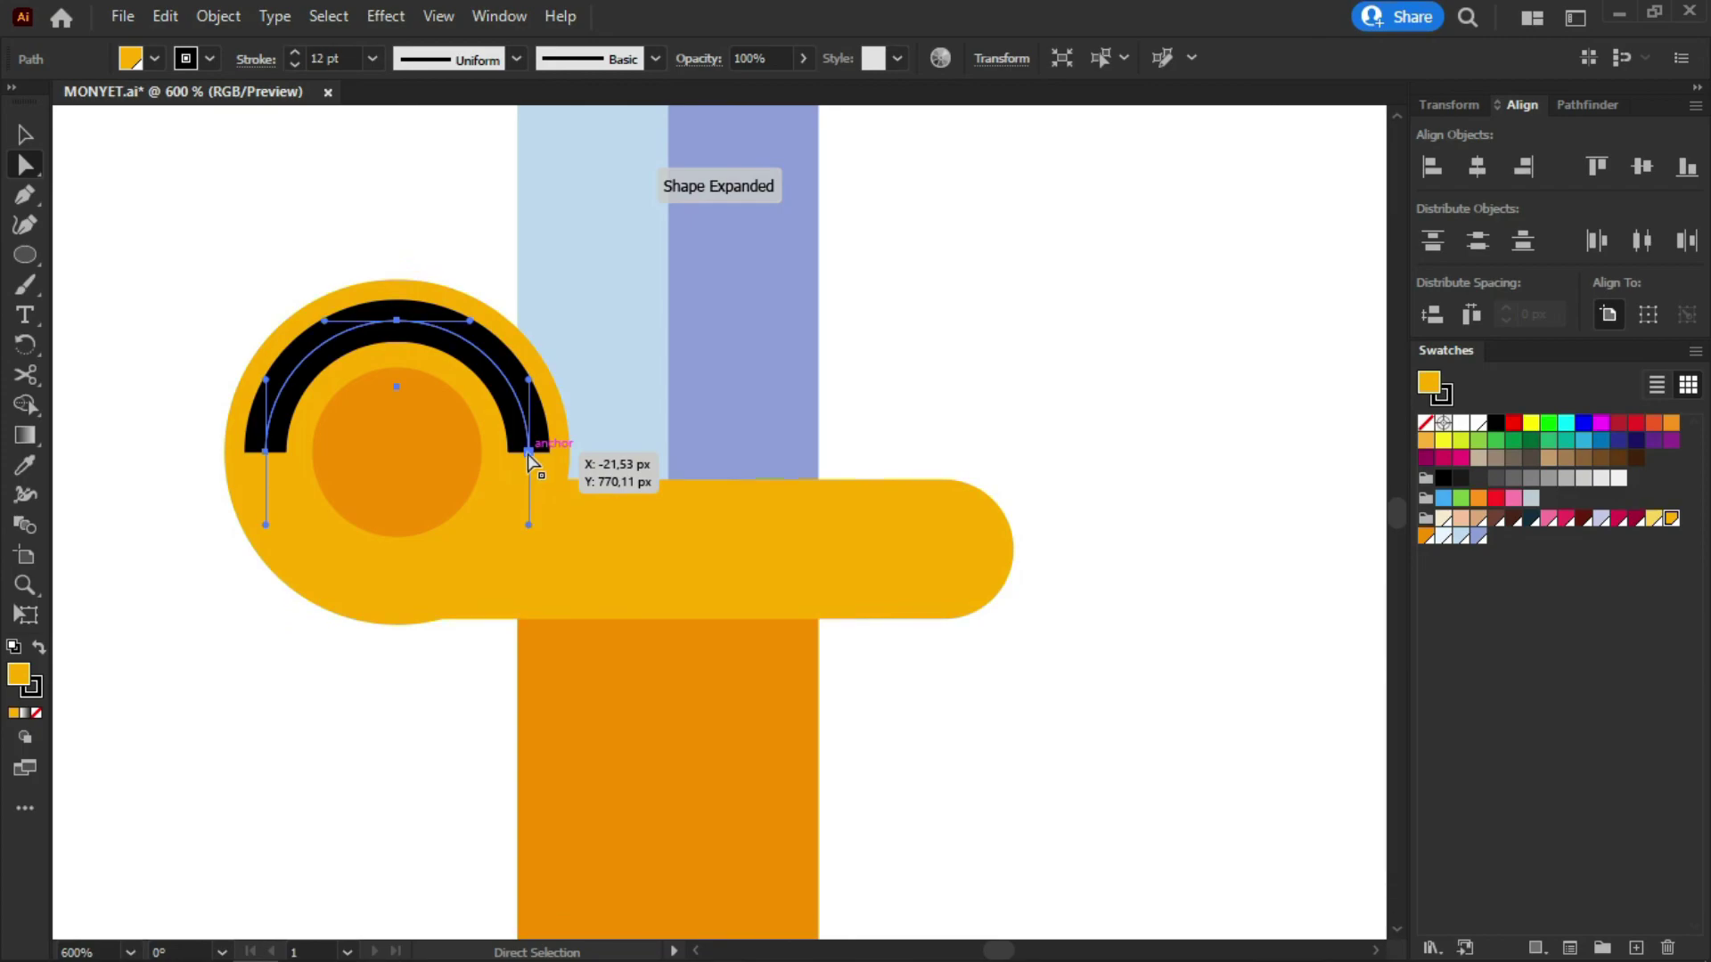
{"action": "left_click", "coordinate": [528, 453]}
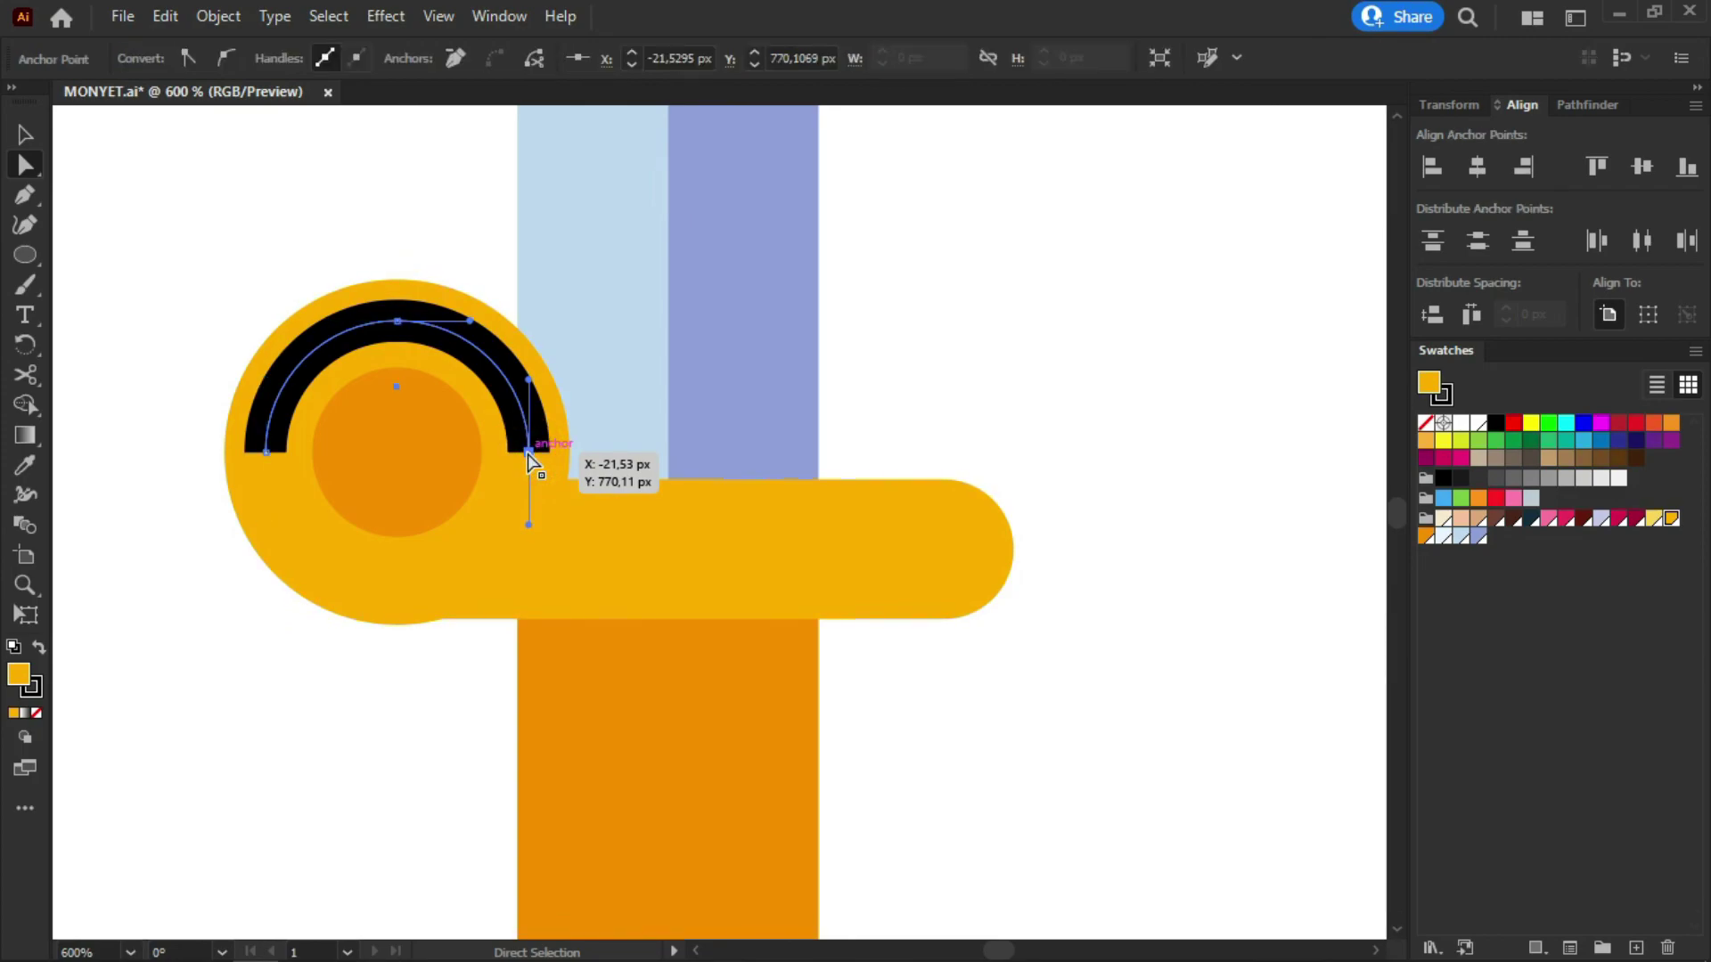
{"action": "key", "text": "Delete"}
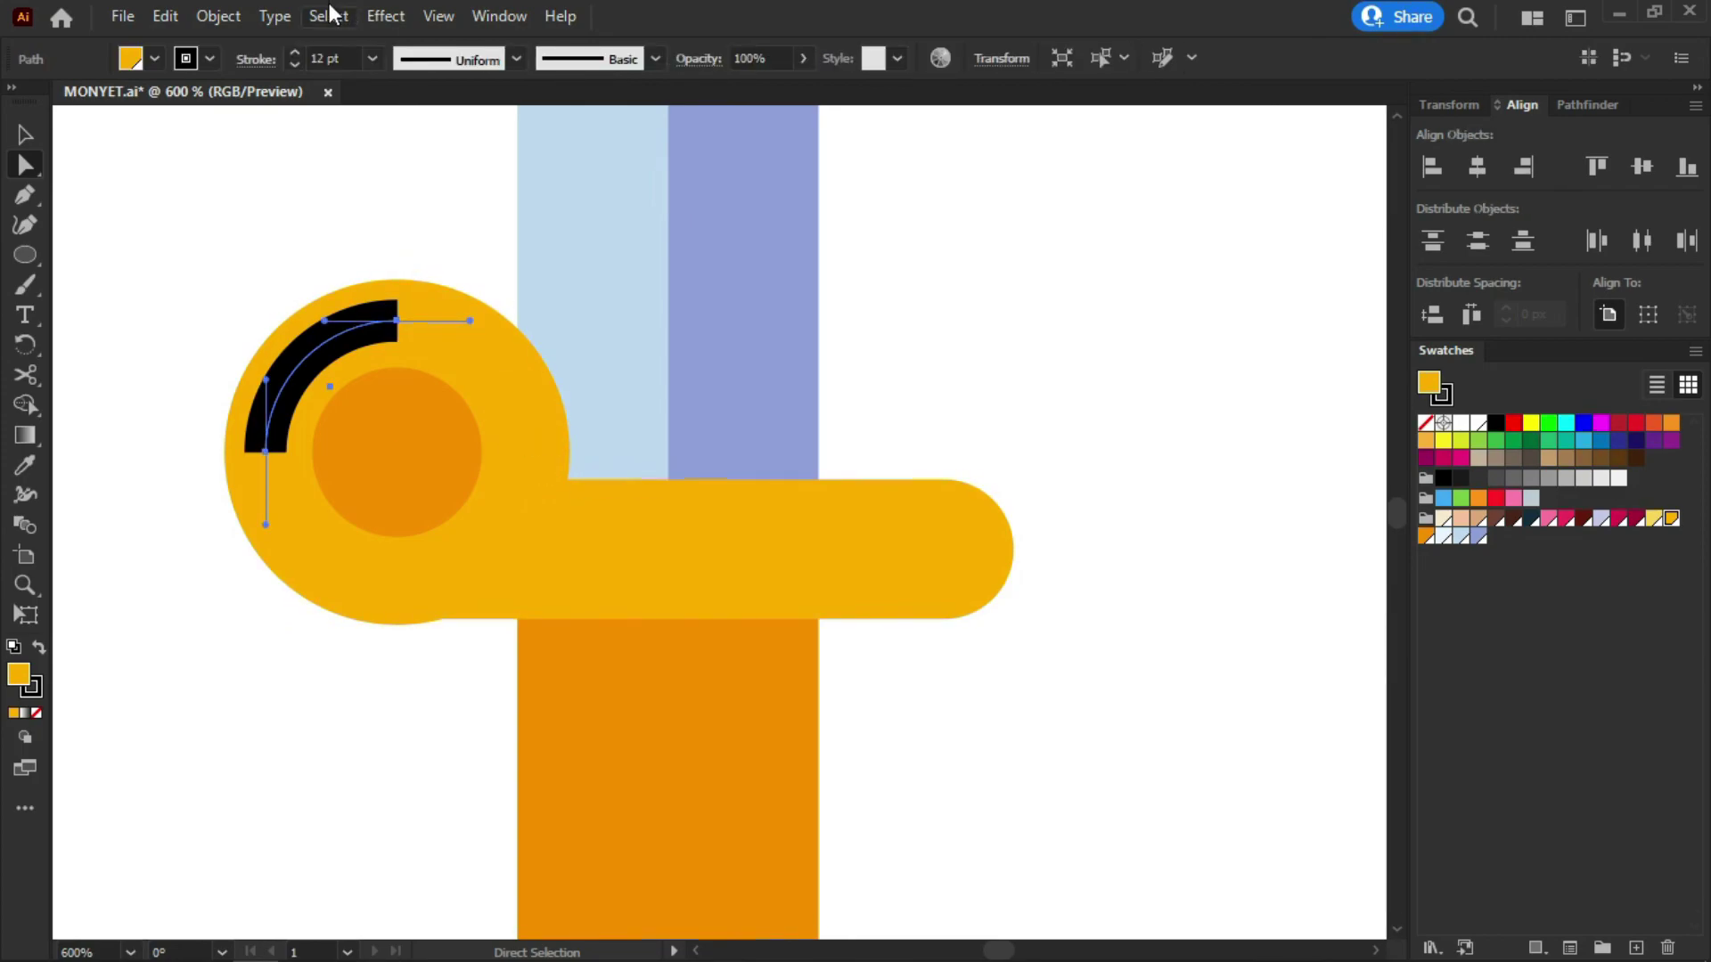
Remove the arc's fill and give its stroke round caps
{"action": "left_click", "coordinate": [152, 59]}
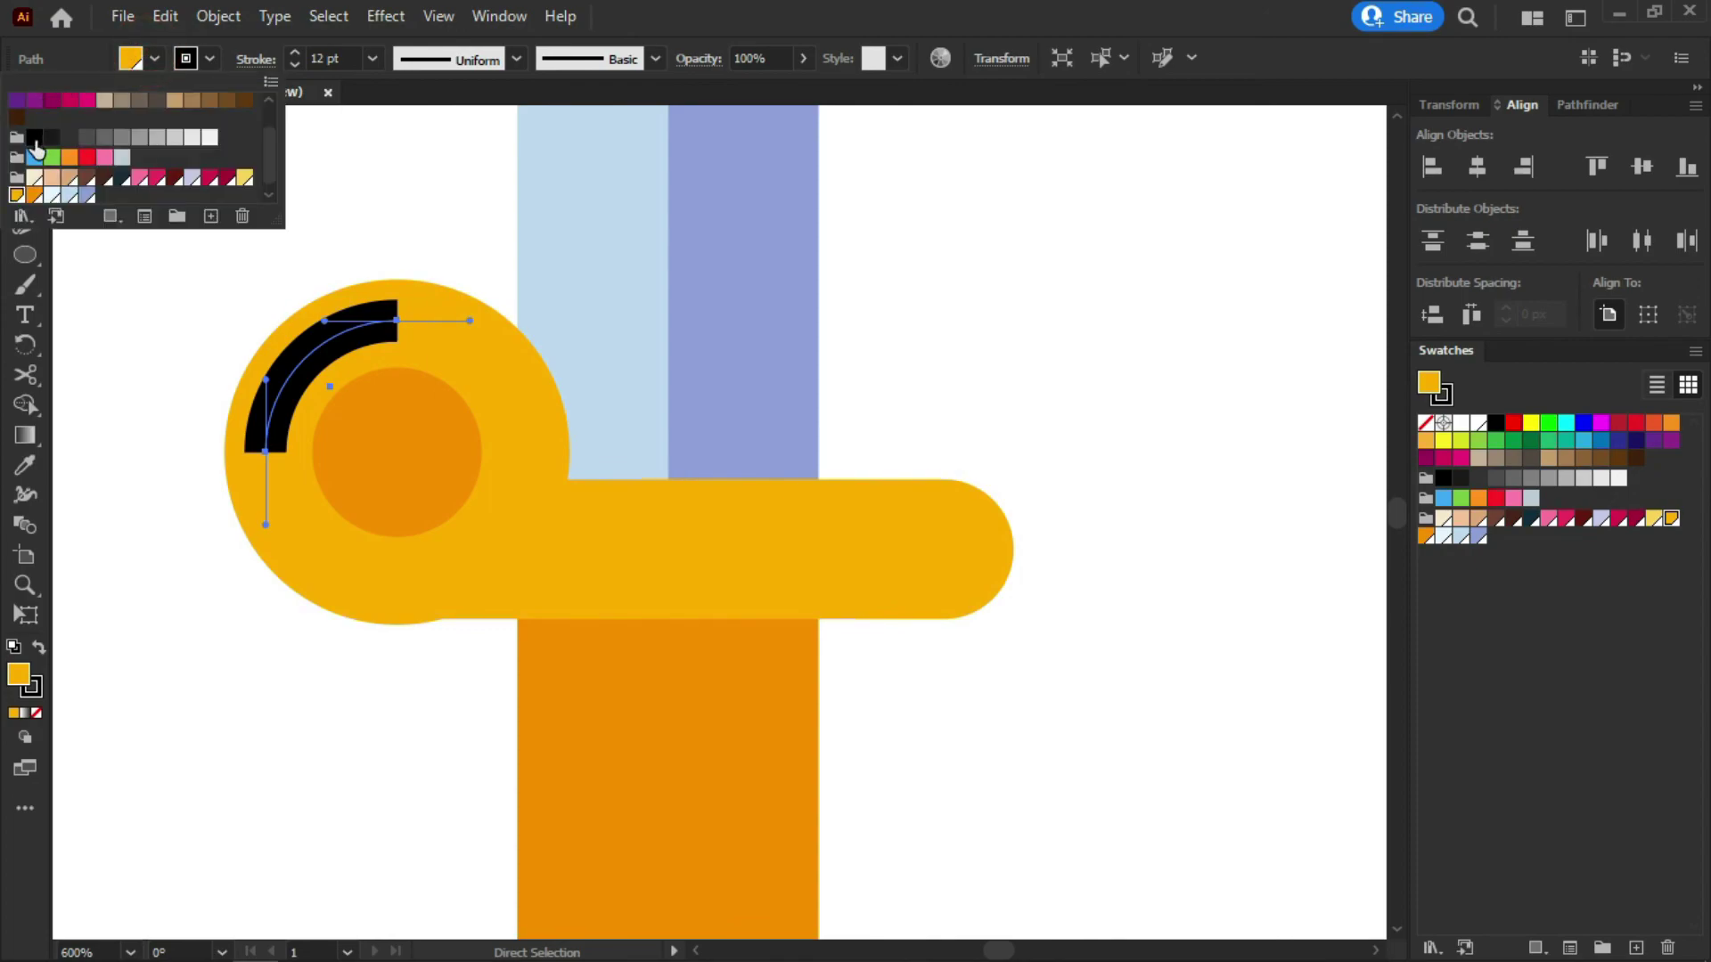
{"action": "left_click", "coordinate": [17, 100]}
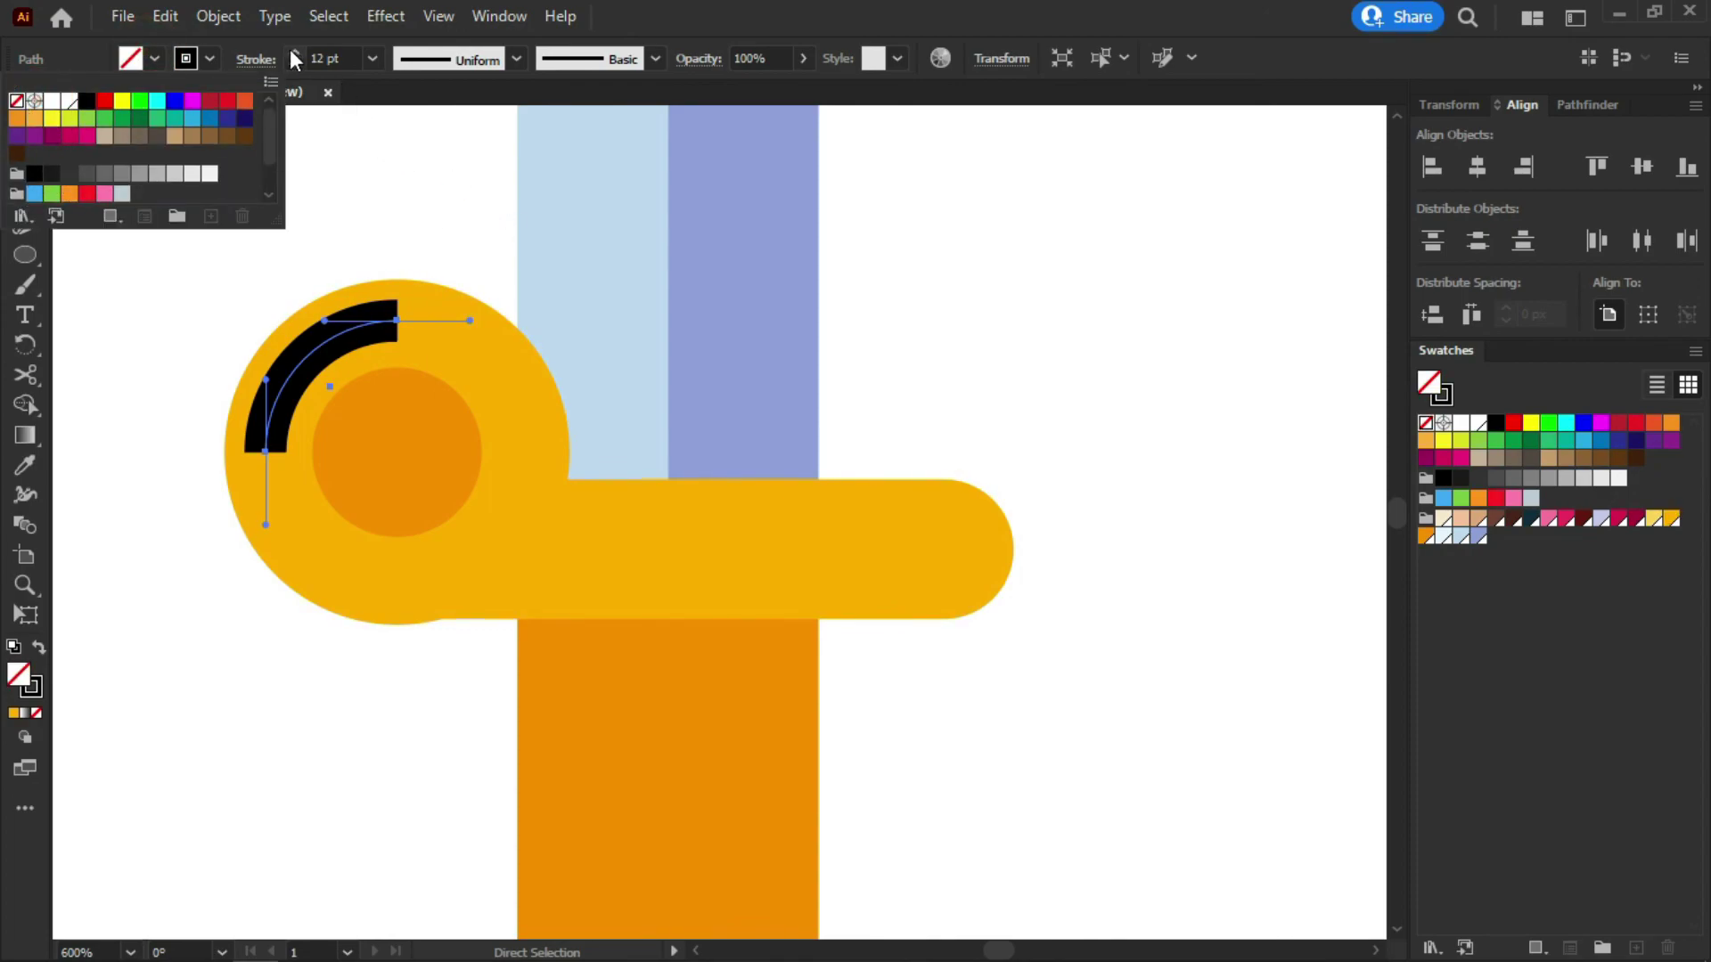
{"action": "left_click", "coordinate": [257, 59]}
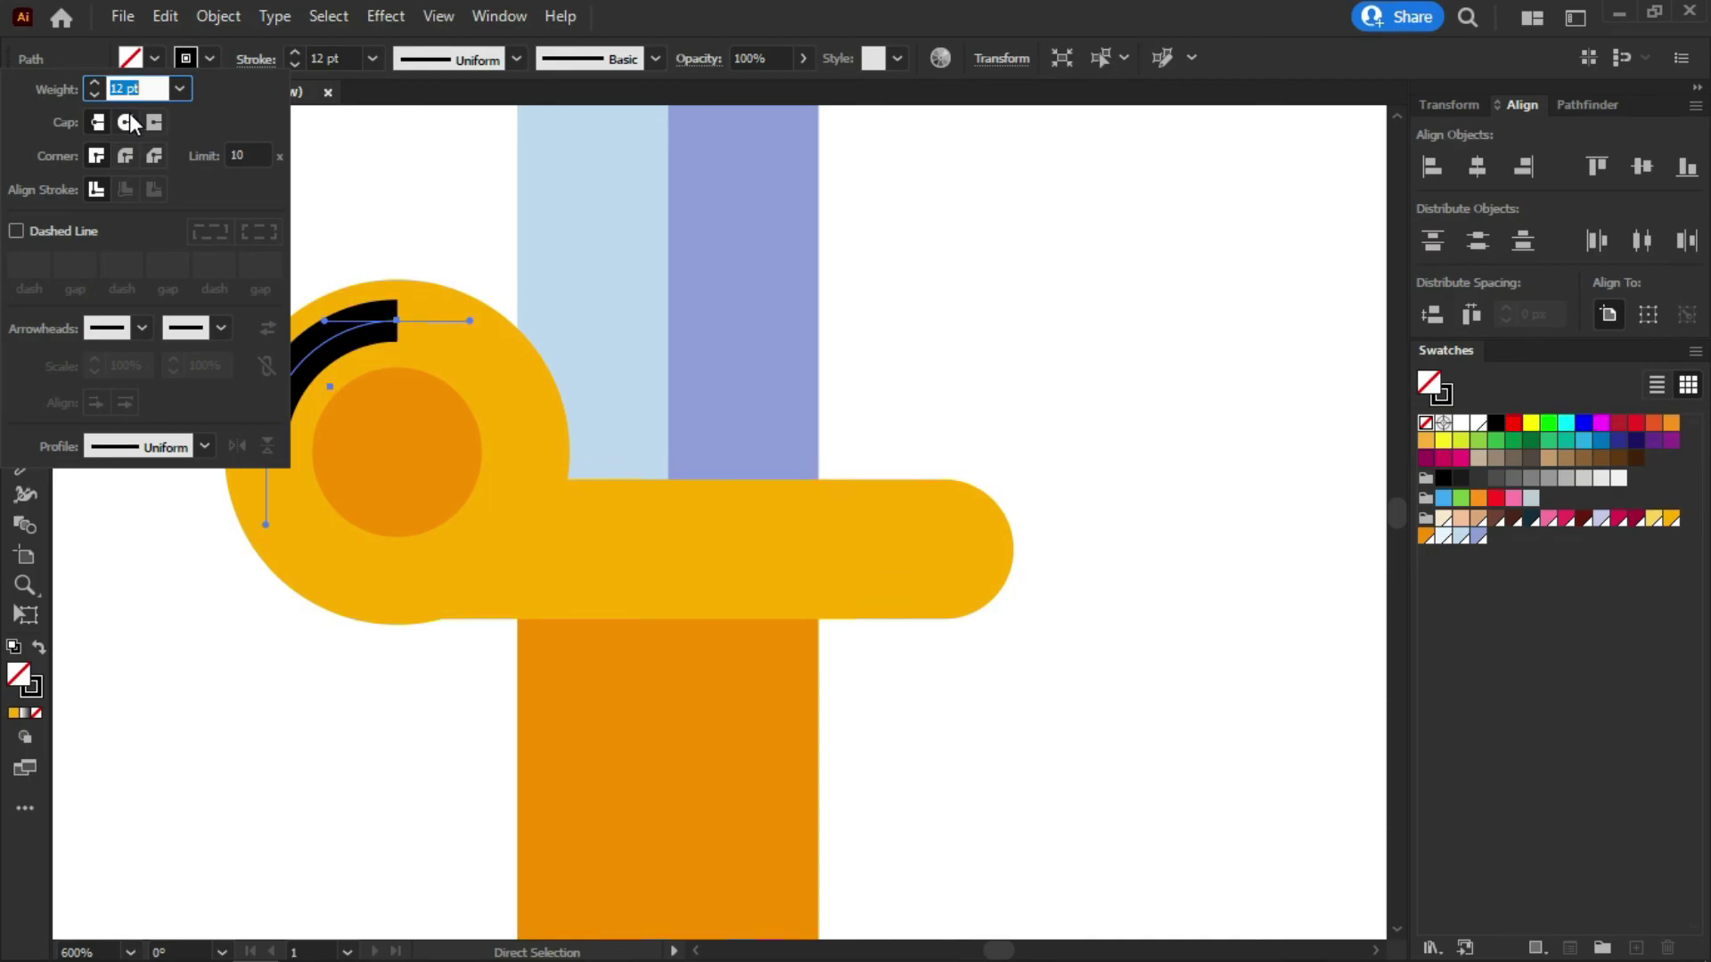
{"action": "left_click", "coordinate": [129, 122]}
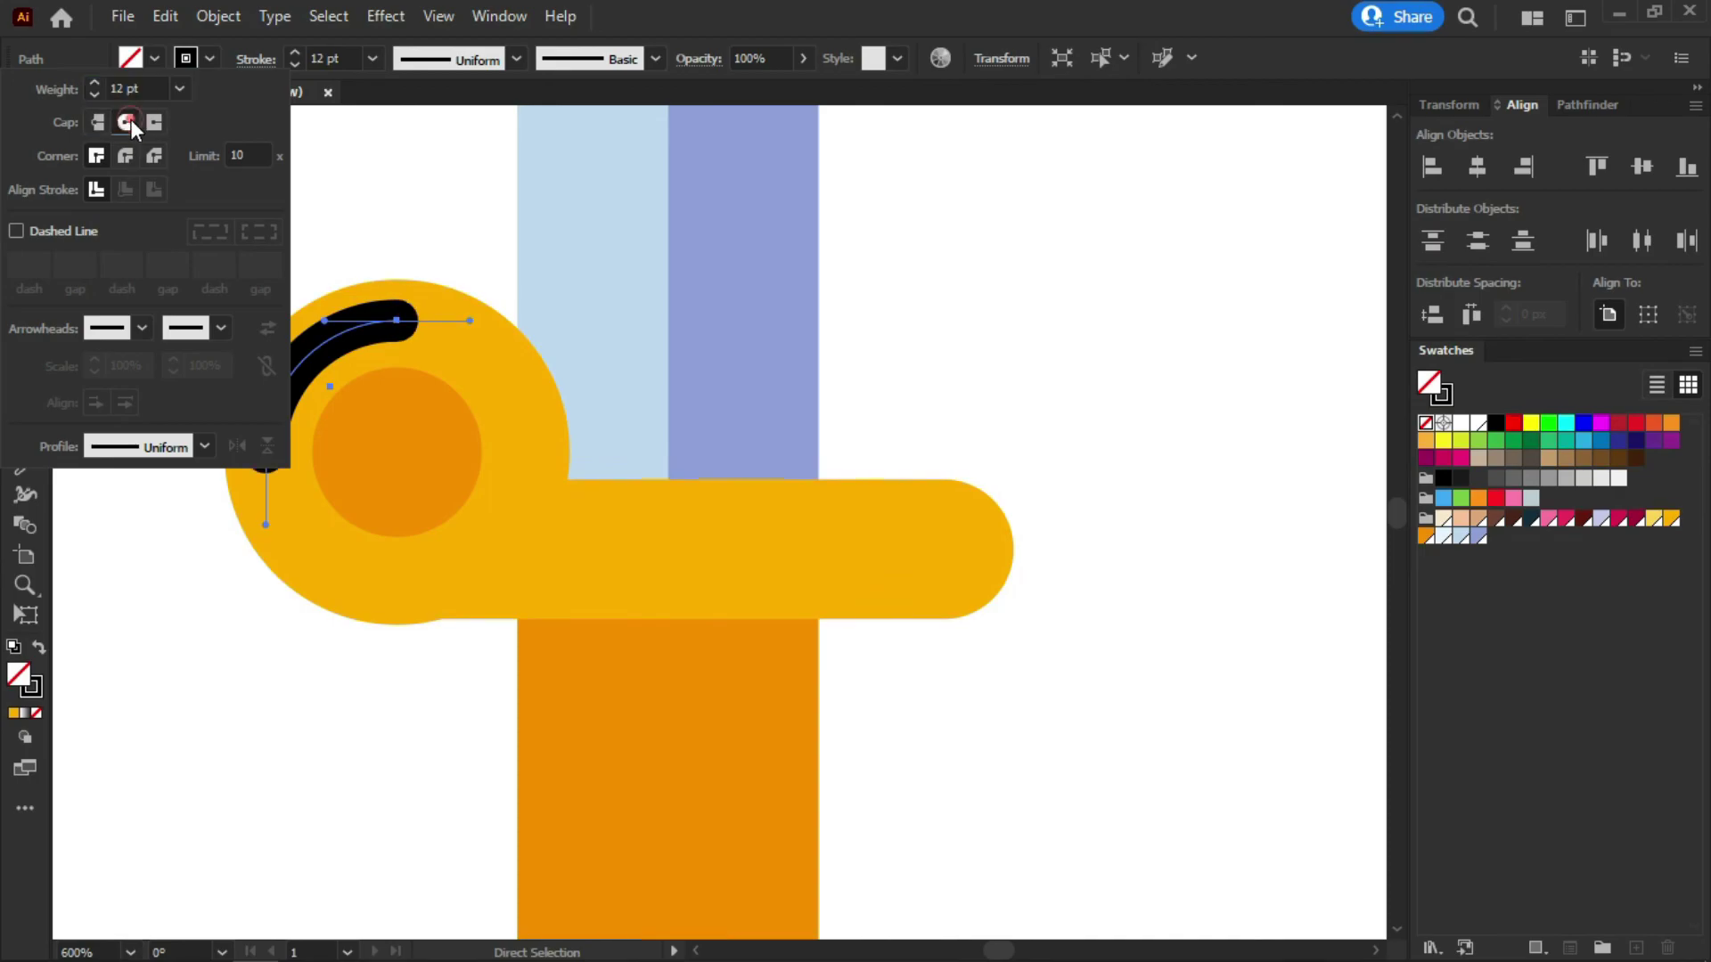
Expand the arc's fill and stroke into a shape and color it pale yellow as a highlight
{"action": "left_click", "coordinate": [219, 14]}
{"action": "left_click", "coordinate": [220, 13]}
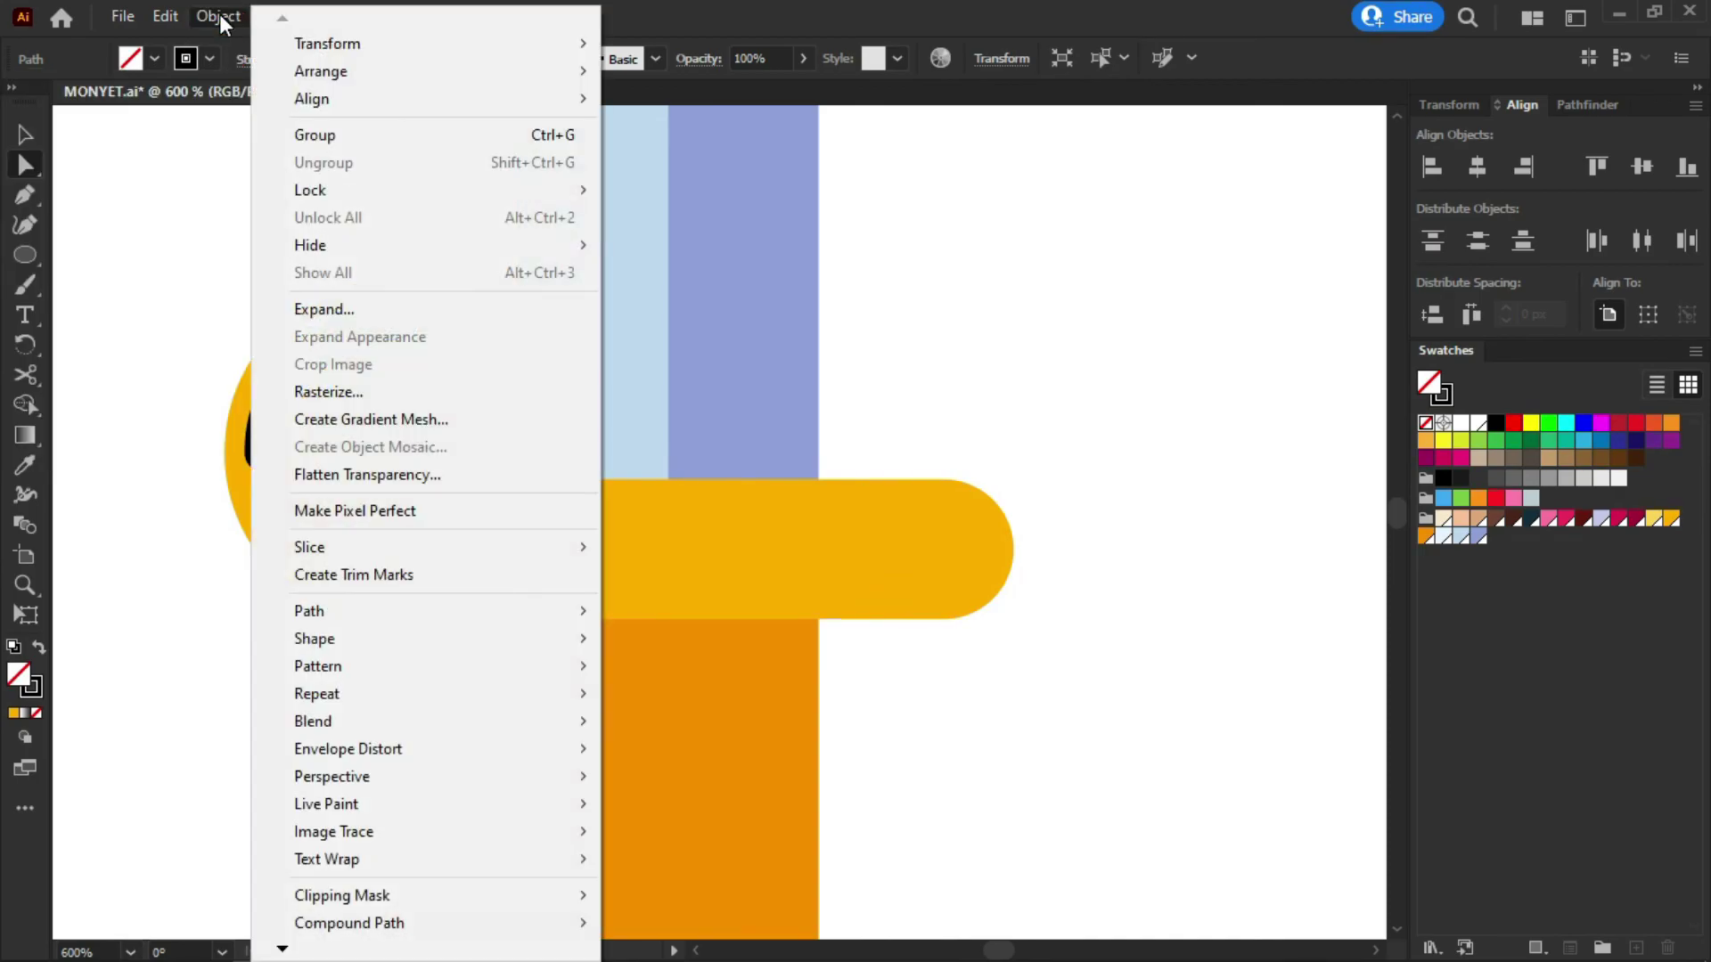
{"action": "left_click", "coordinate": [378, 308]}
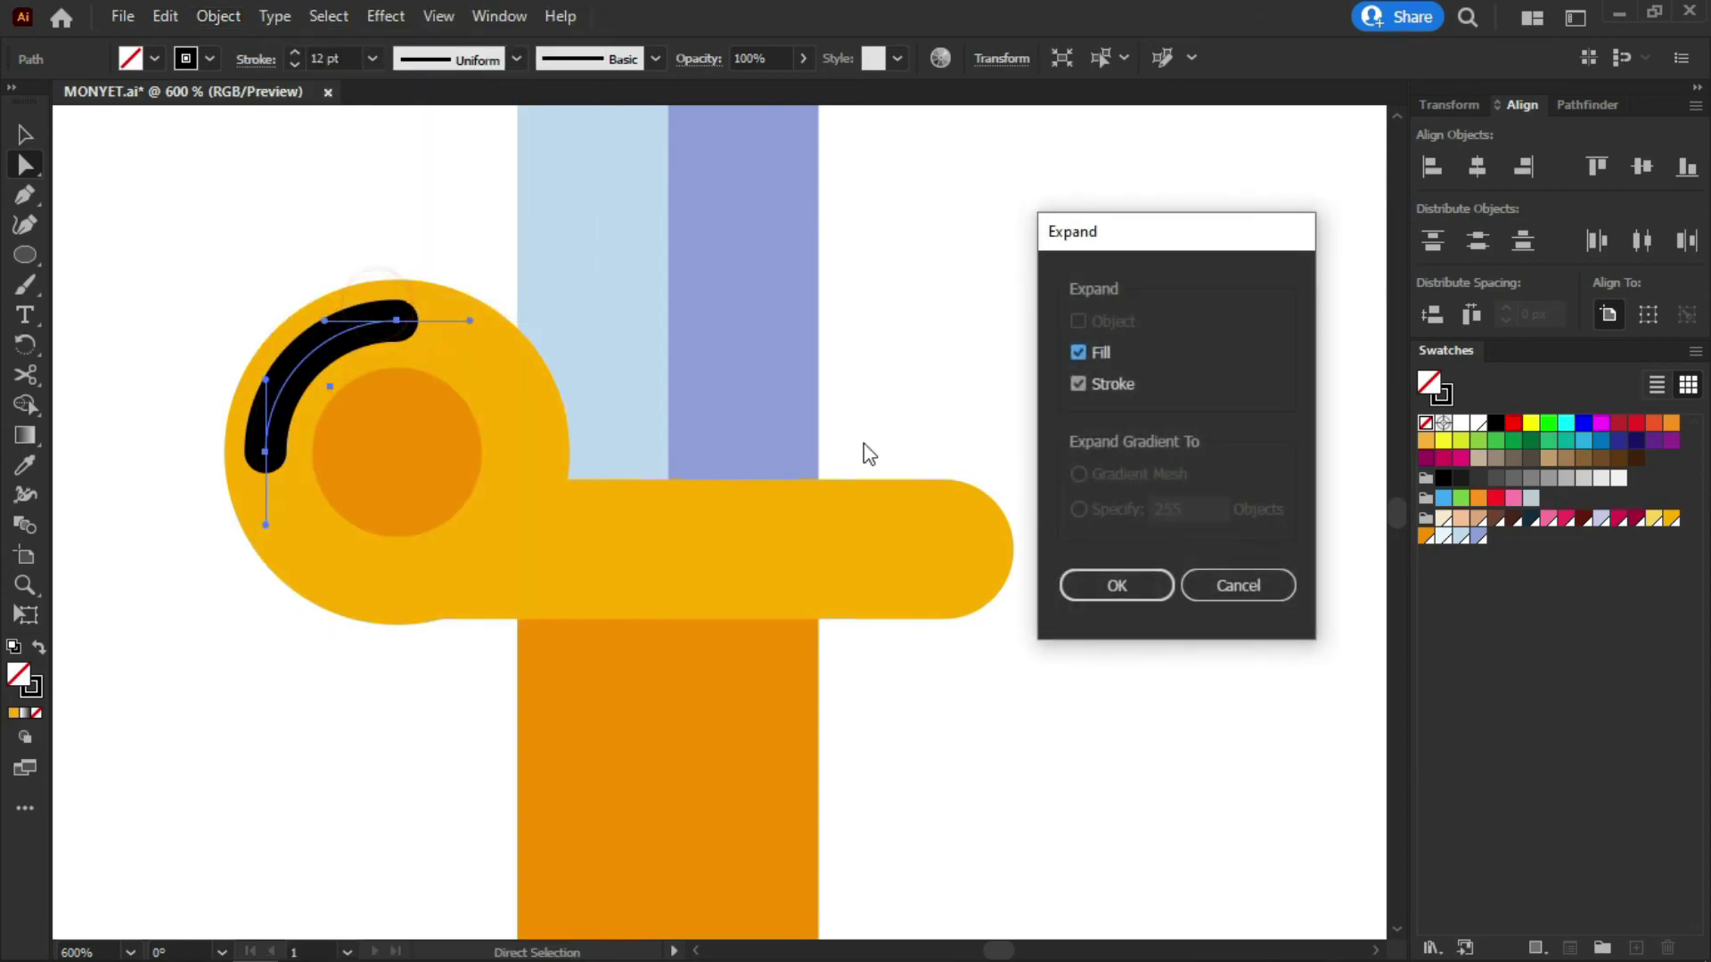
{"action": "left_click", "coordinate": [1117, 585]}
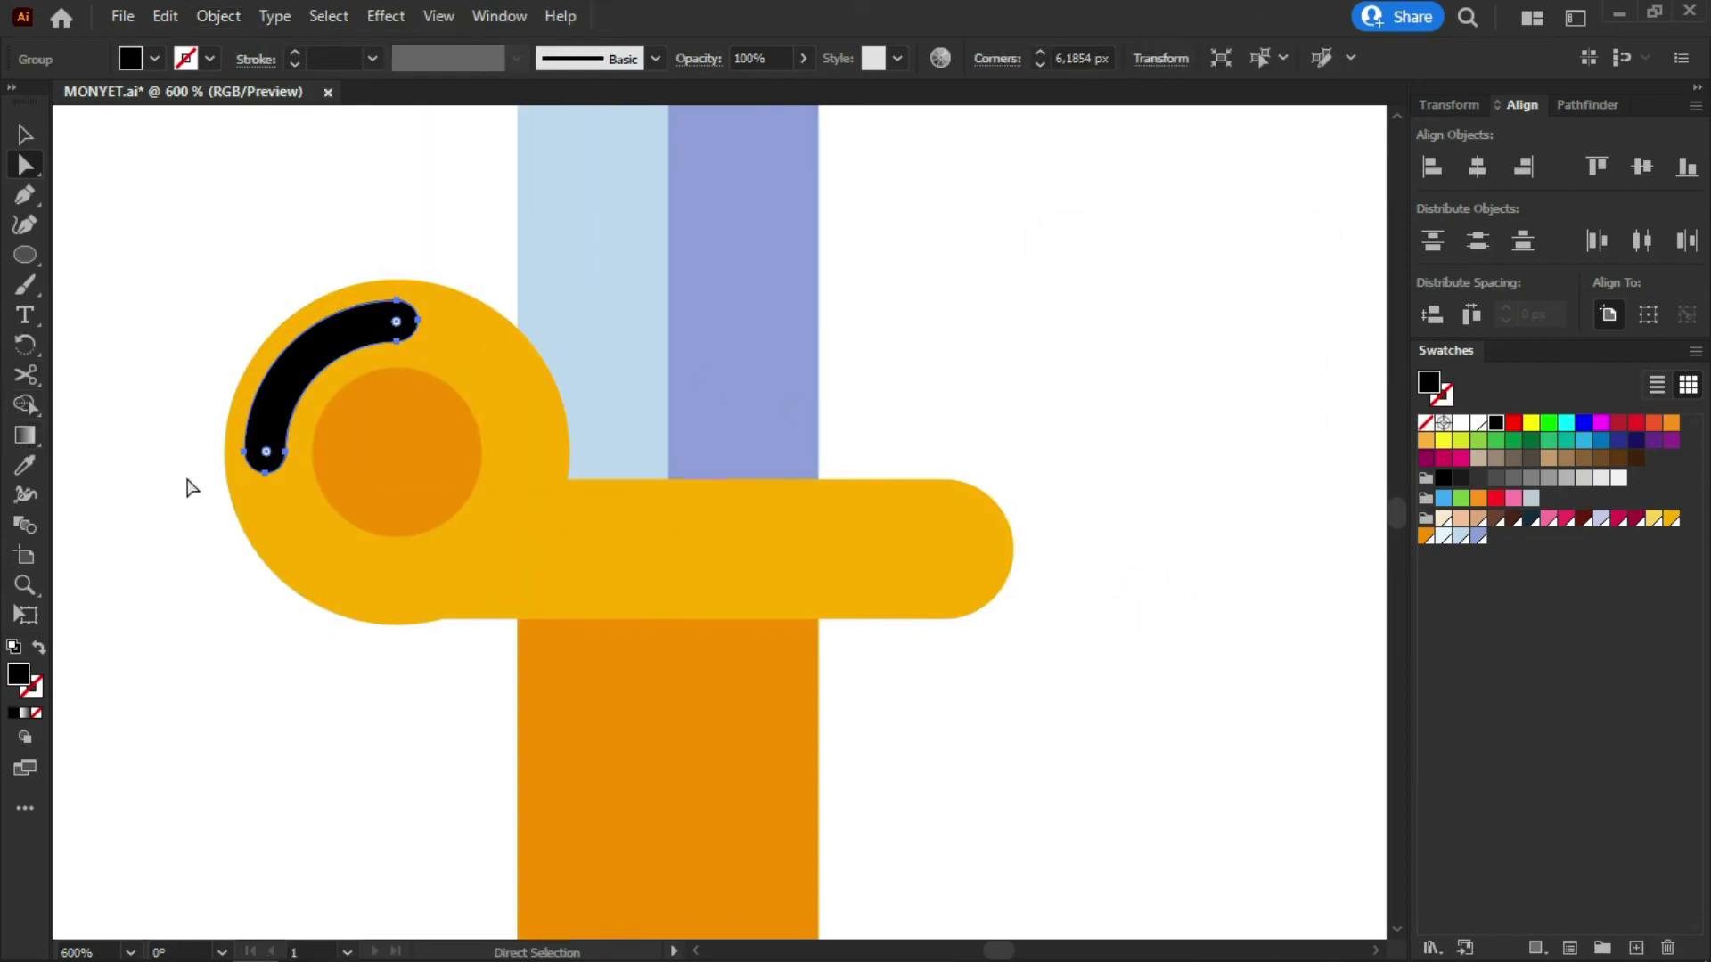
{"action": "left_click", "coordinate": [1653, 520]}
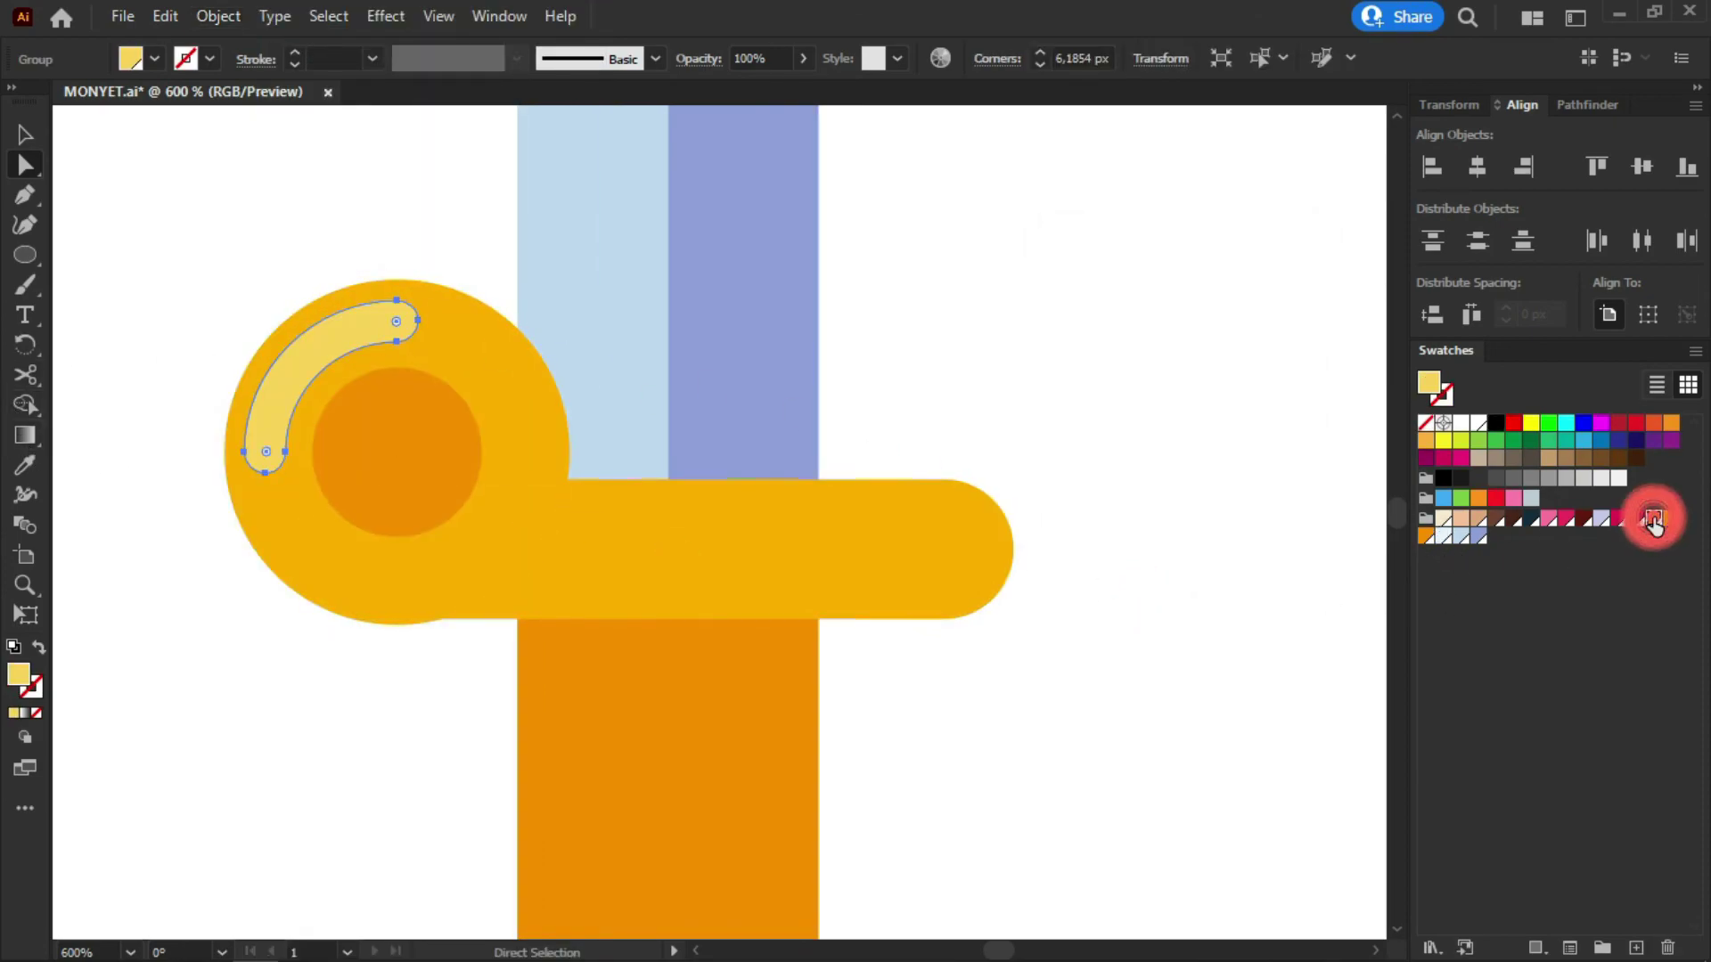
{"action": "left_click", "coordinate": [1081, 326]}
Group the orange inner circle, the pale yellow highlight and the outer circle
{"action": "scroll", "coordinate": [457, 485], "scroll_direction": "down", "scroll_amount": 4}
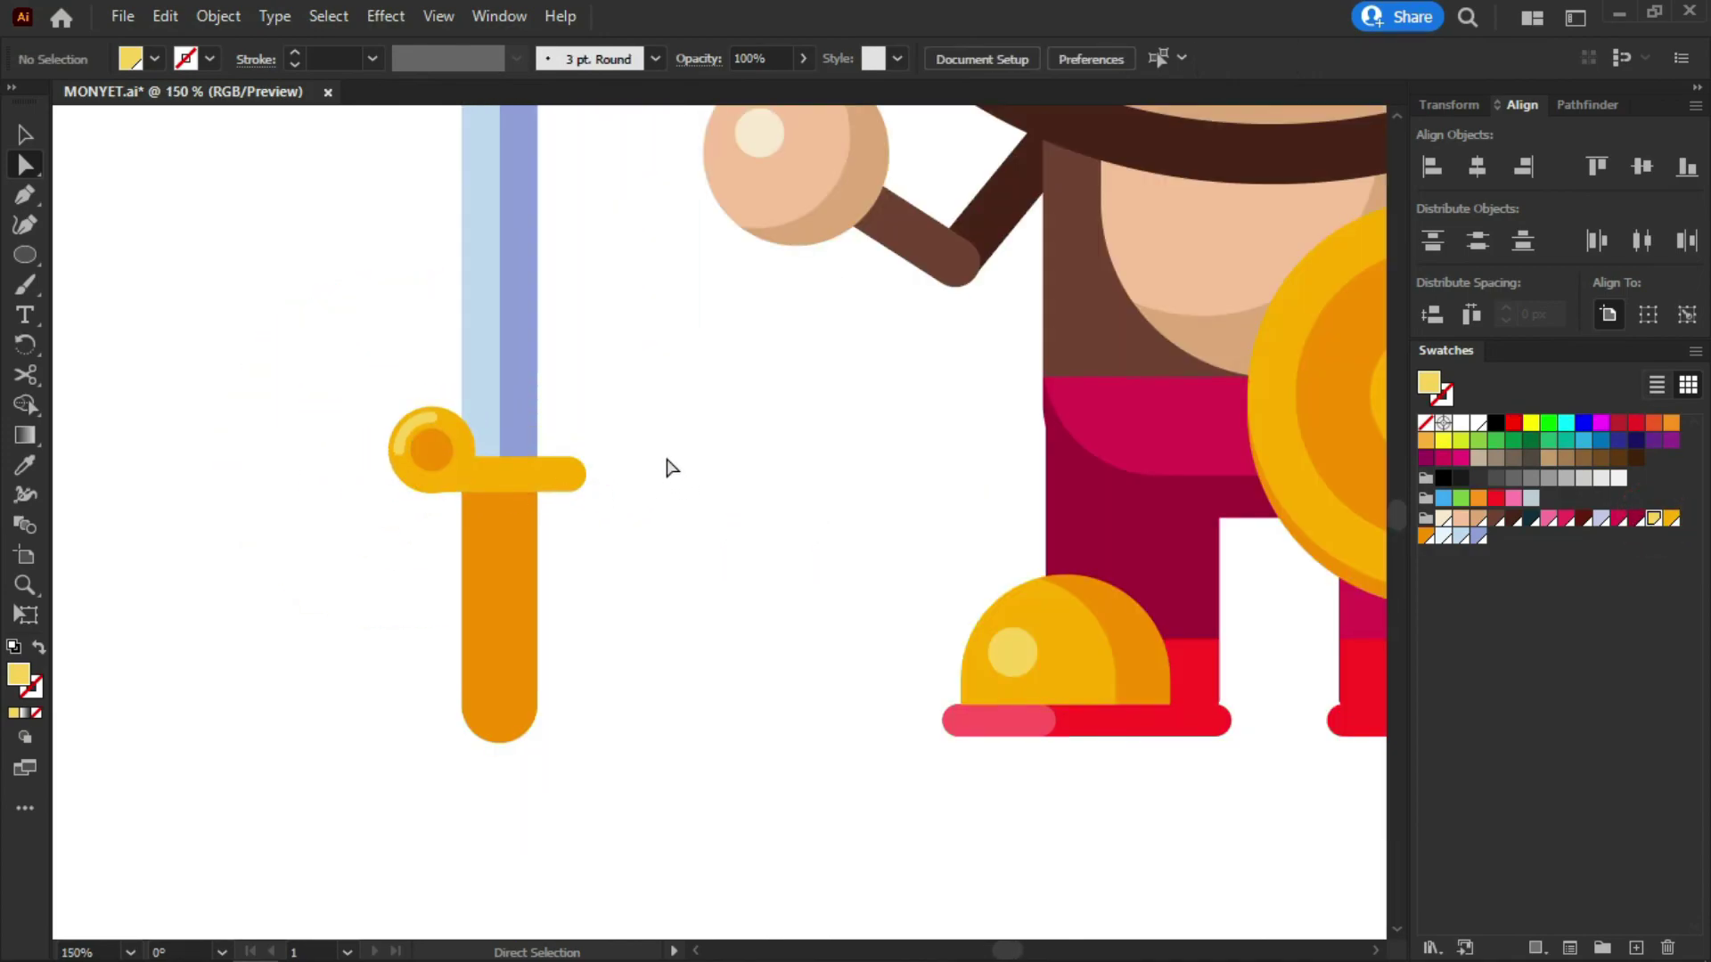
{"action": "scroll", "coordinate": [458, 450], "scroll_direction": "up", "scroll_amount": 2}
{"action": "key", "text": "v"}
{"action": "scroll", "coordinate": [419, 478], "scroll_direction": "up", "scroll_amount": 2}
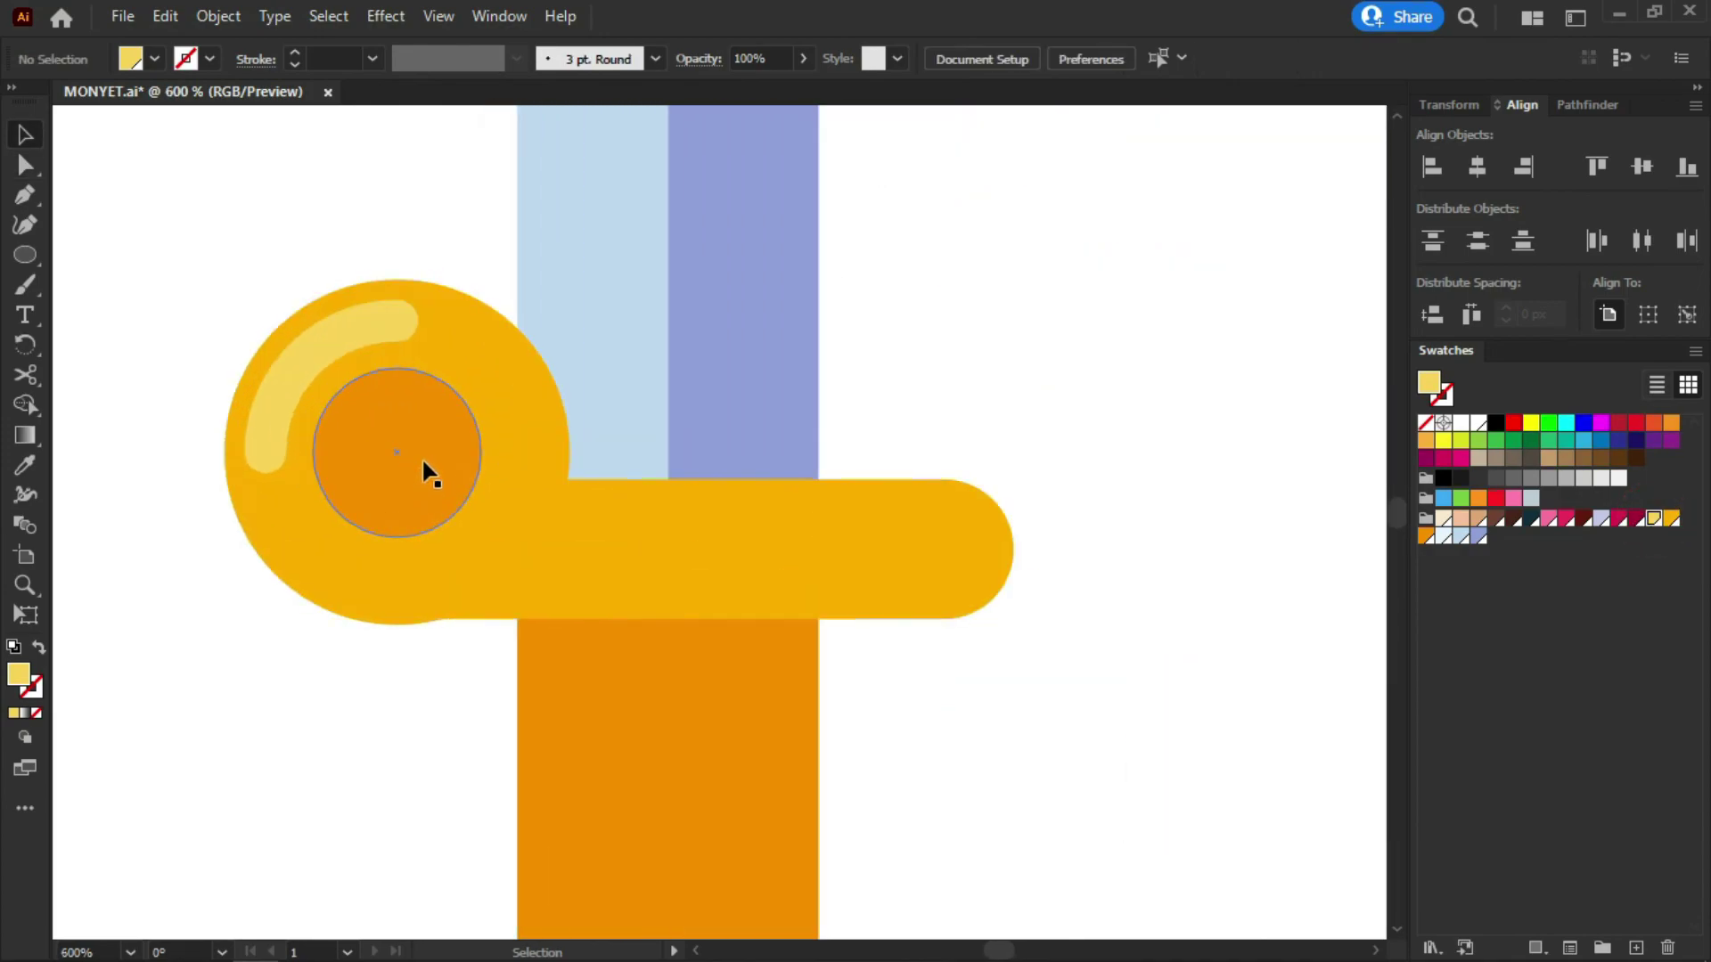
{"action": "left_click", "coordinate": [425, 465]}
{"action": "left_click", "coordinate": [356, 319], "text": "shift"}
{"action": "left_click", "coordinate": [536, 397], "text": "shift"}
{"action": "key", "text": "ctrl+g"}
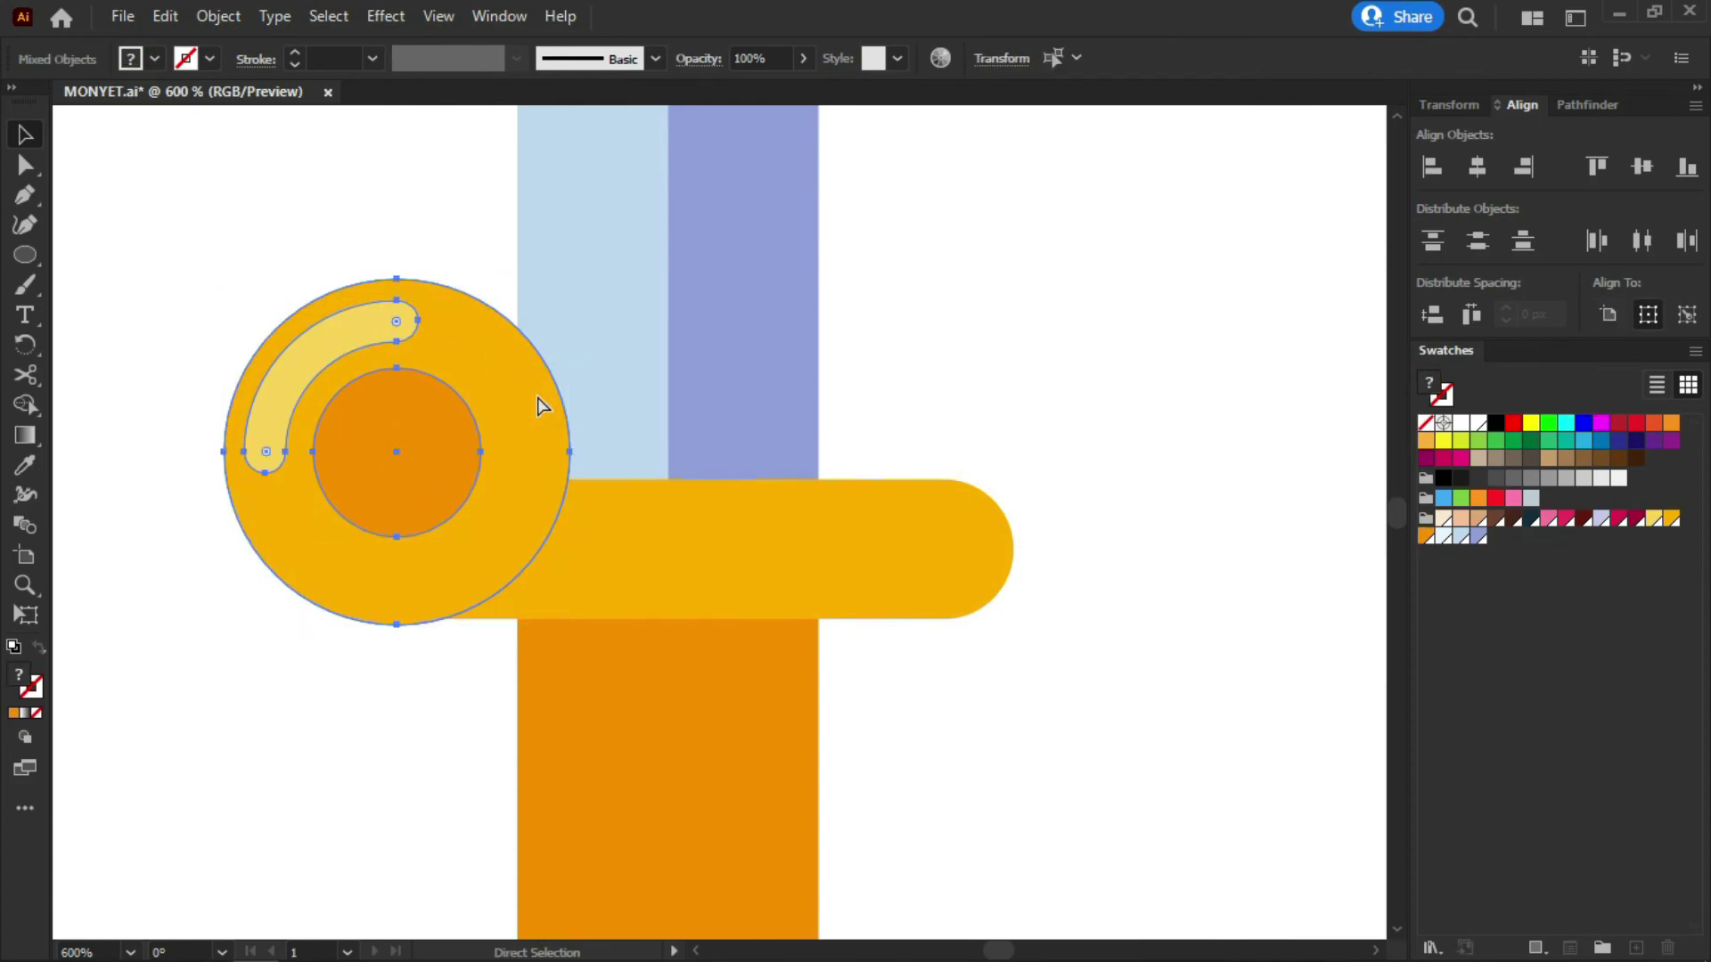
Create a copy of the grouped guard circle reflected across the vertical axis
{"action": "right_click", "coordinate": [391, 443]}
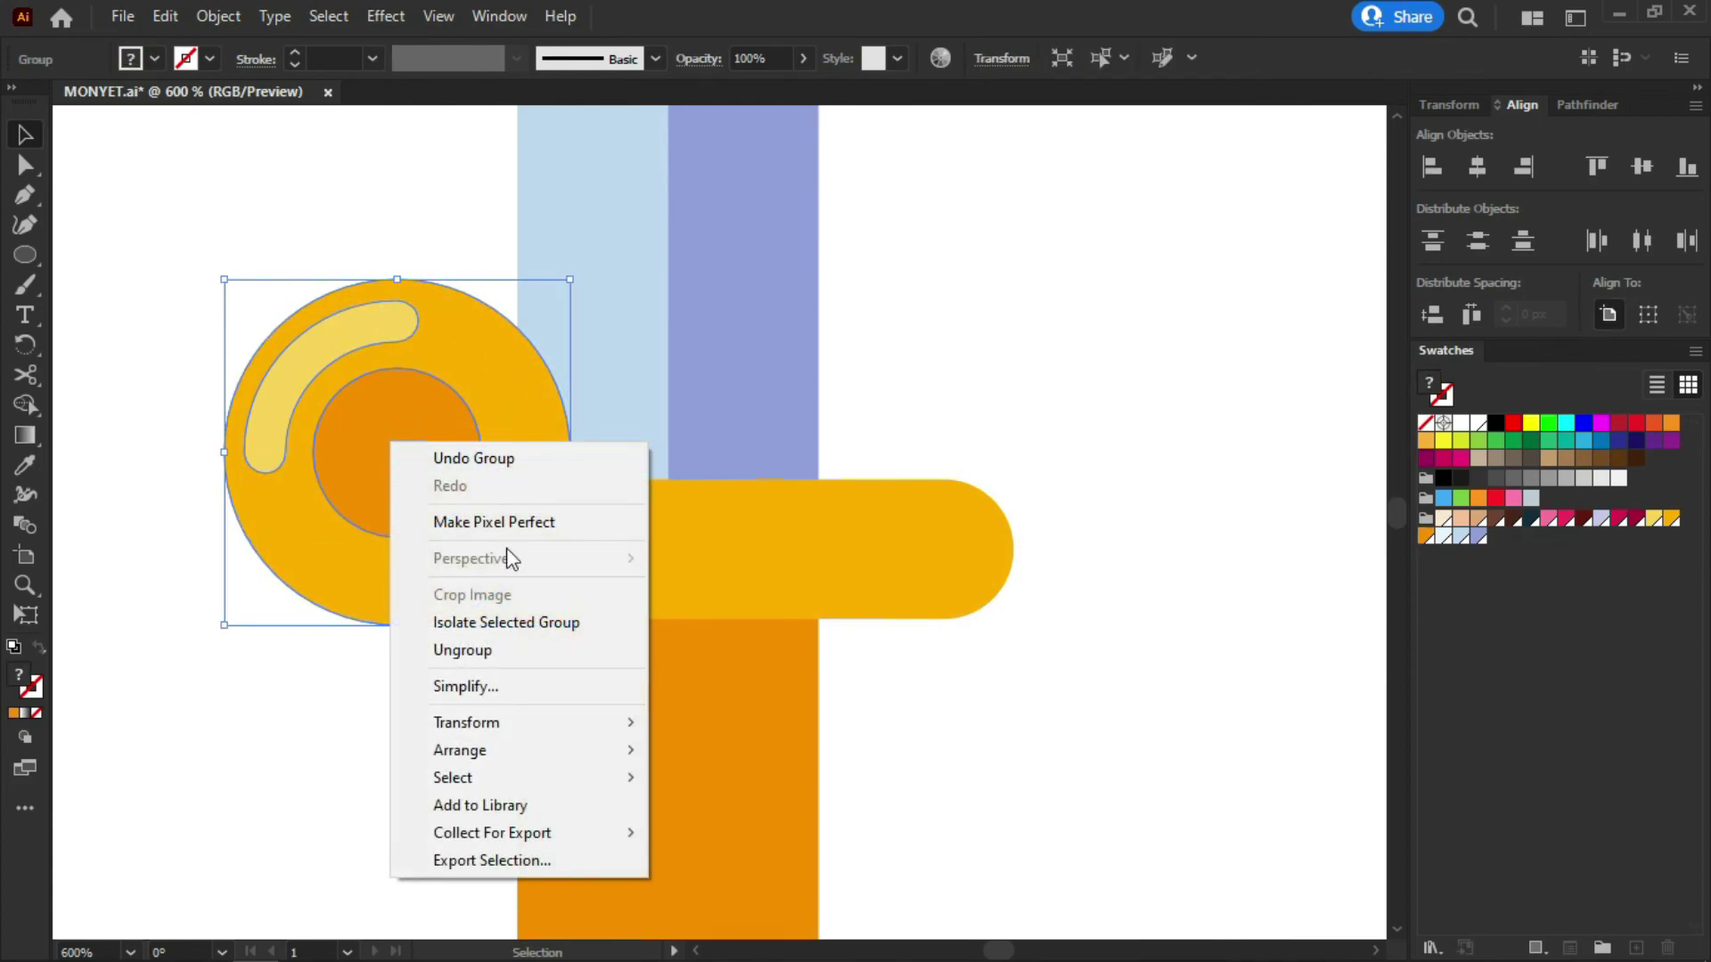
{"action": "left_click", "coordinate": [519, 718]}
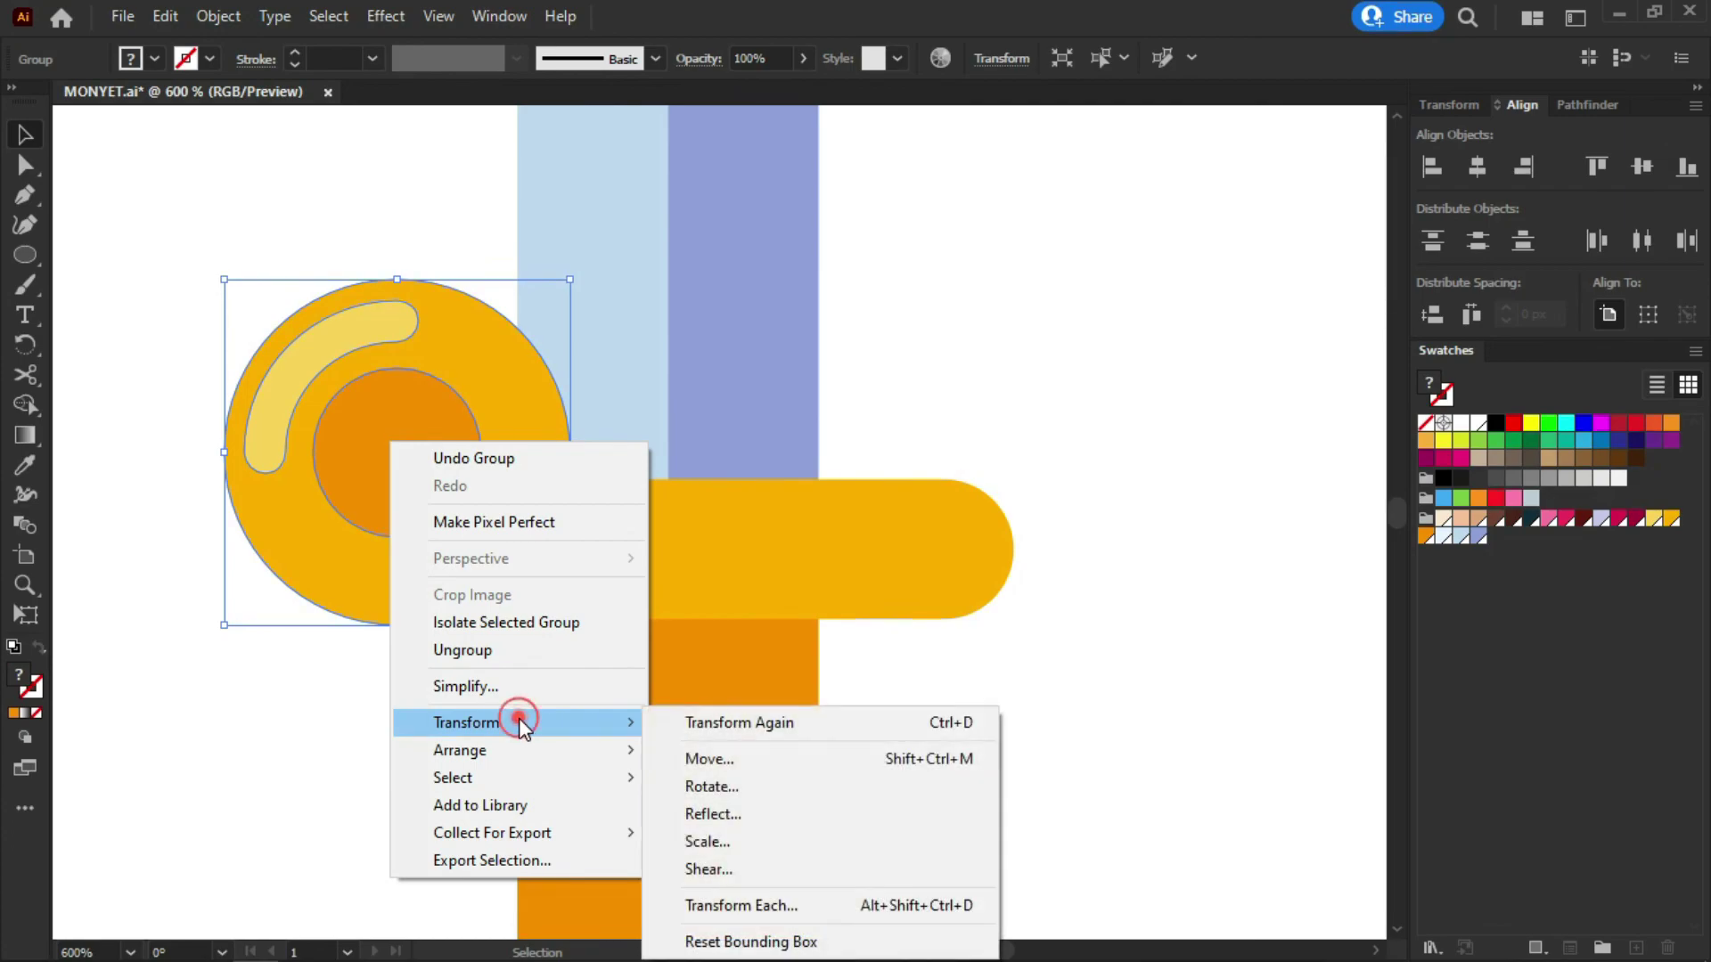
{"action": "left_click", "coordinate": [768, 813]}
{"action": "left_click", "coordinate": [869, 678]}
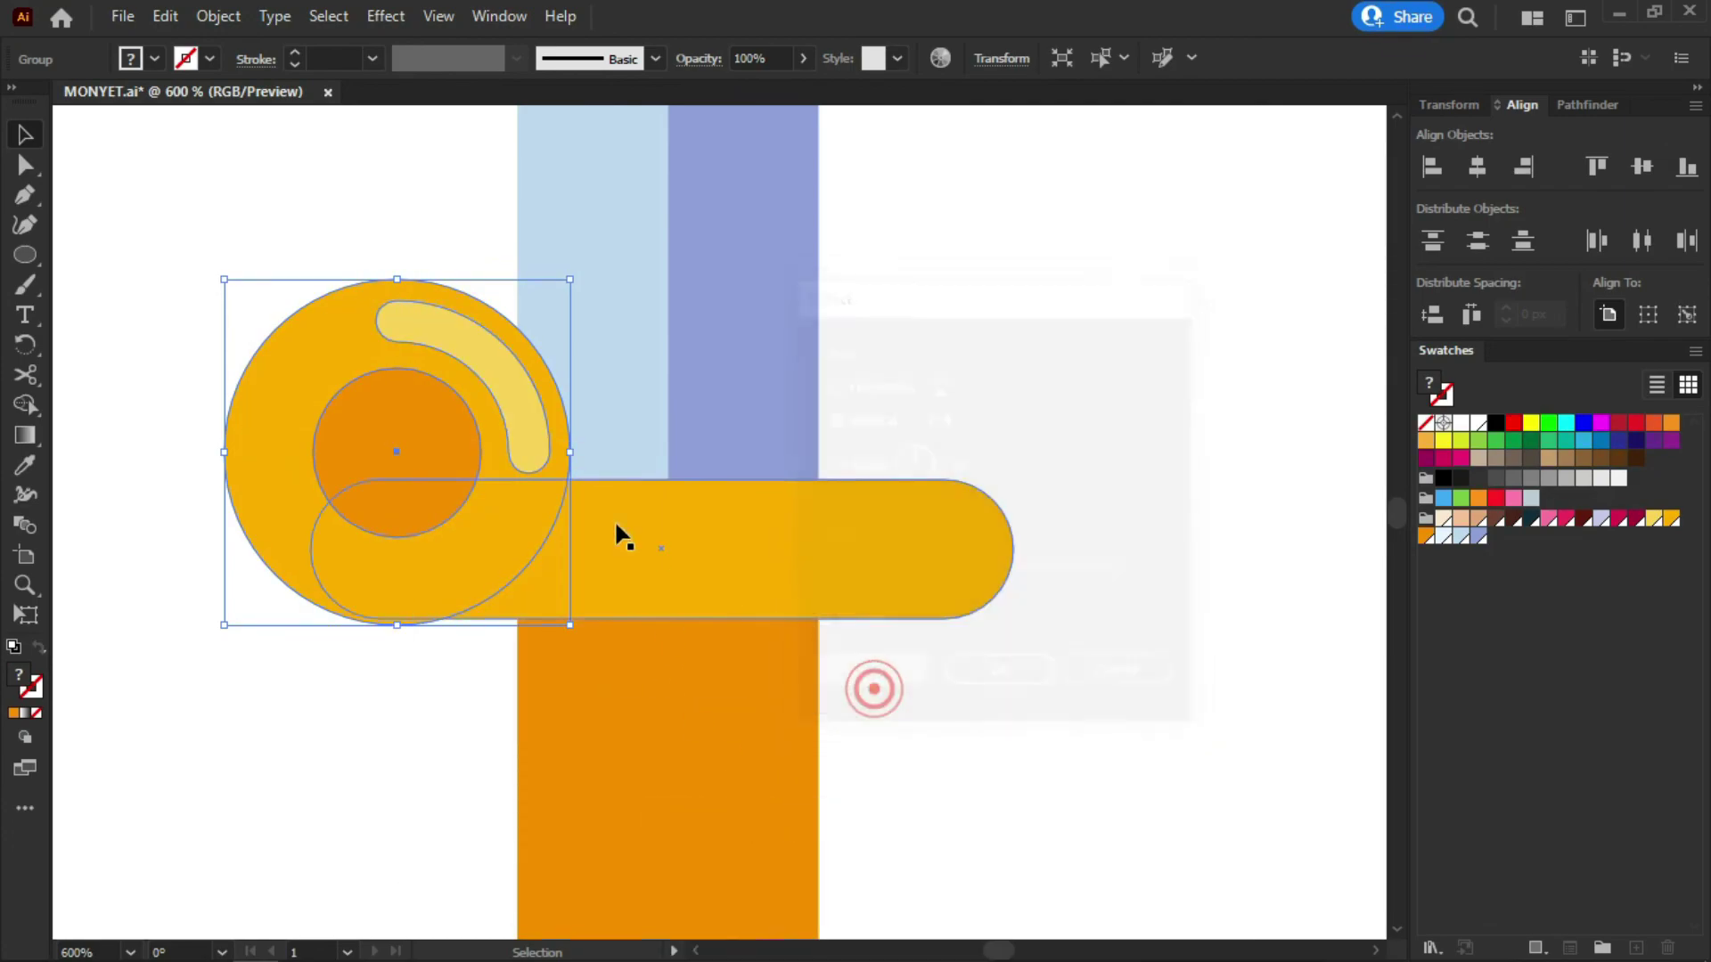
Move the reflected guard circle to the opposite end of the sword's crossguard
{"action": "left_click_drag", "start_coordinate": [398, 452], "coordinate": [940, 488]}
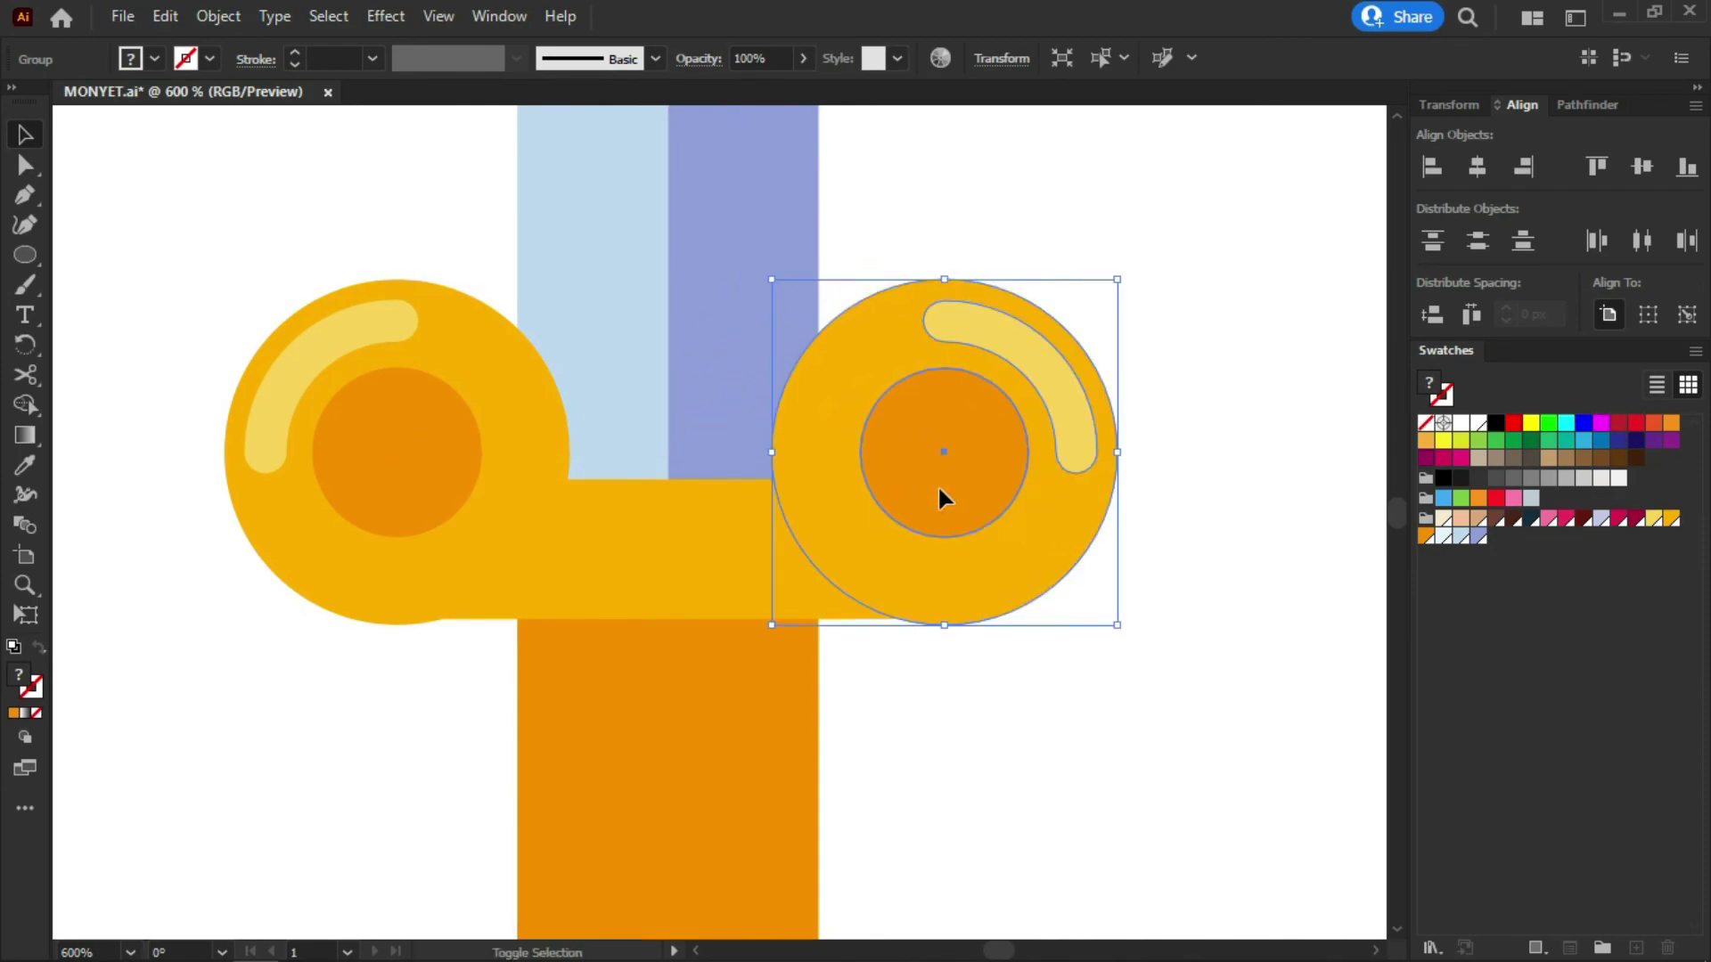
{"action": "left_click", "coordinate": [1201, 591]}
{"action": "scroll", "coordinate": [592, 622], "scroll_direction": "down", "scroll_amount": 4}
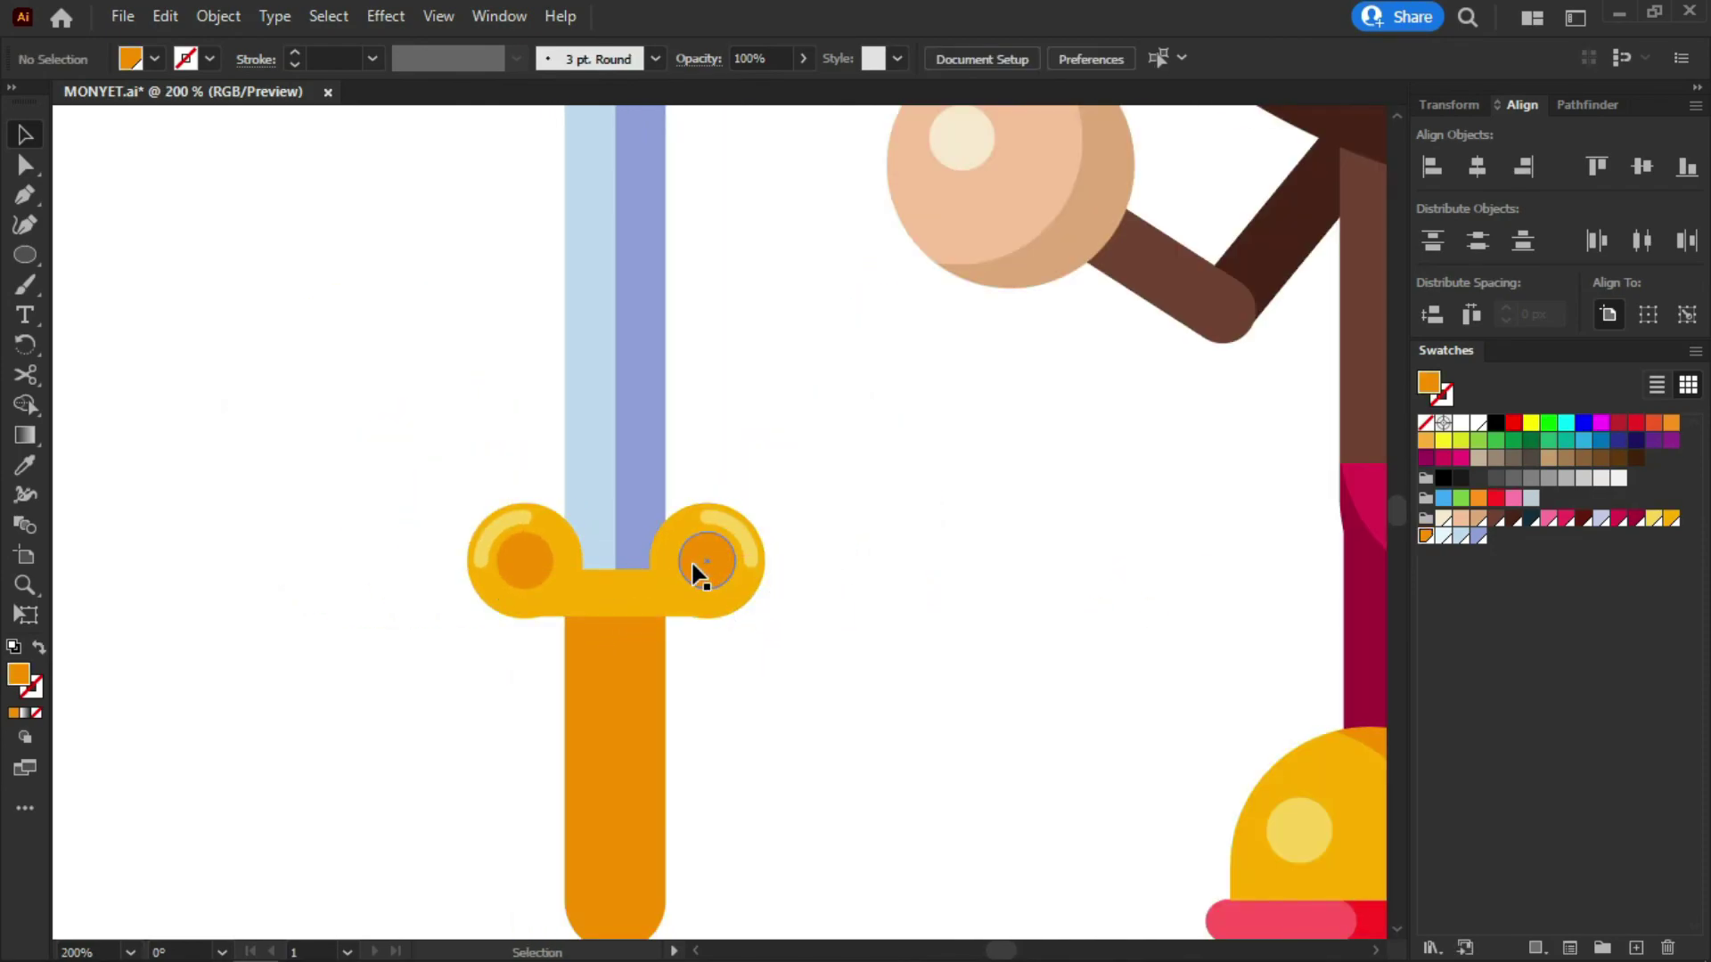
Group the two guard circles together, and group the blade's two blue halves
{"action": "left_click", "coordinate": [704, 565]}
{"action": "left_click", "coordinate": [497, 545], "text": "shift"}
{"action": "key", "text": "ctrl"}
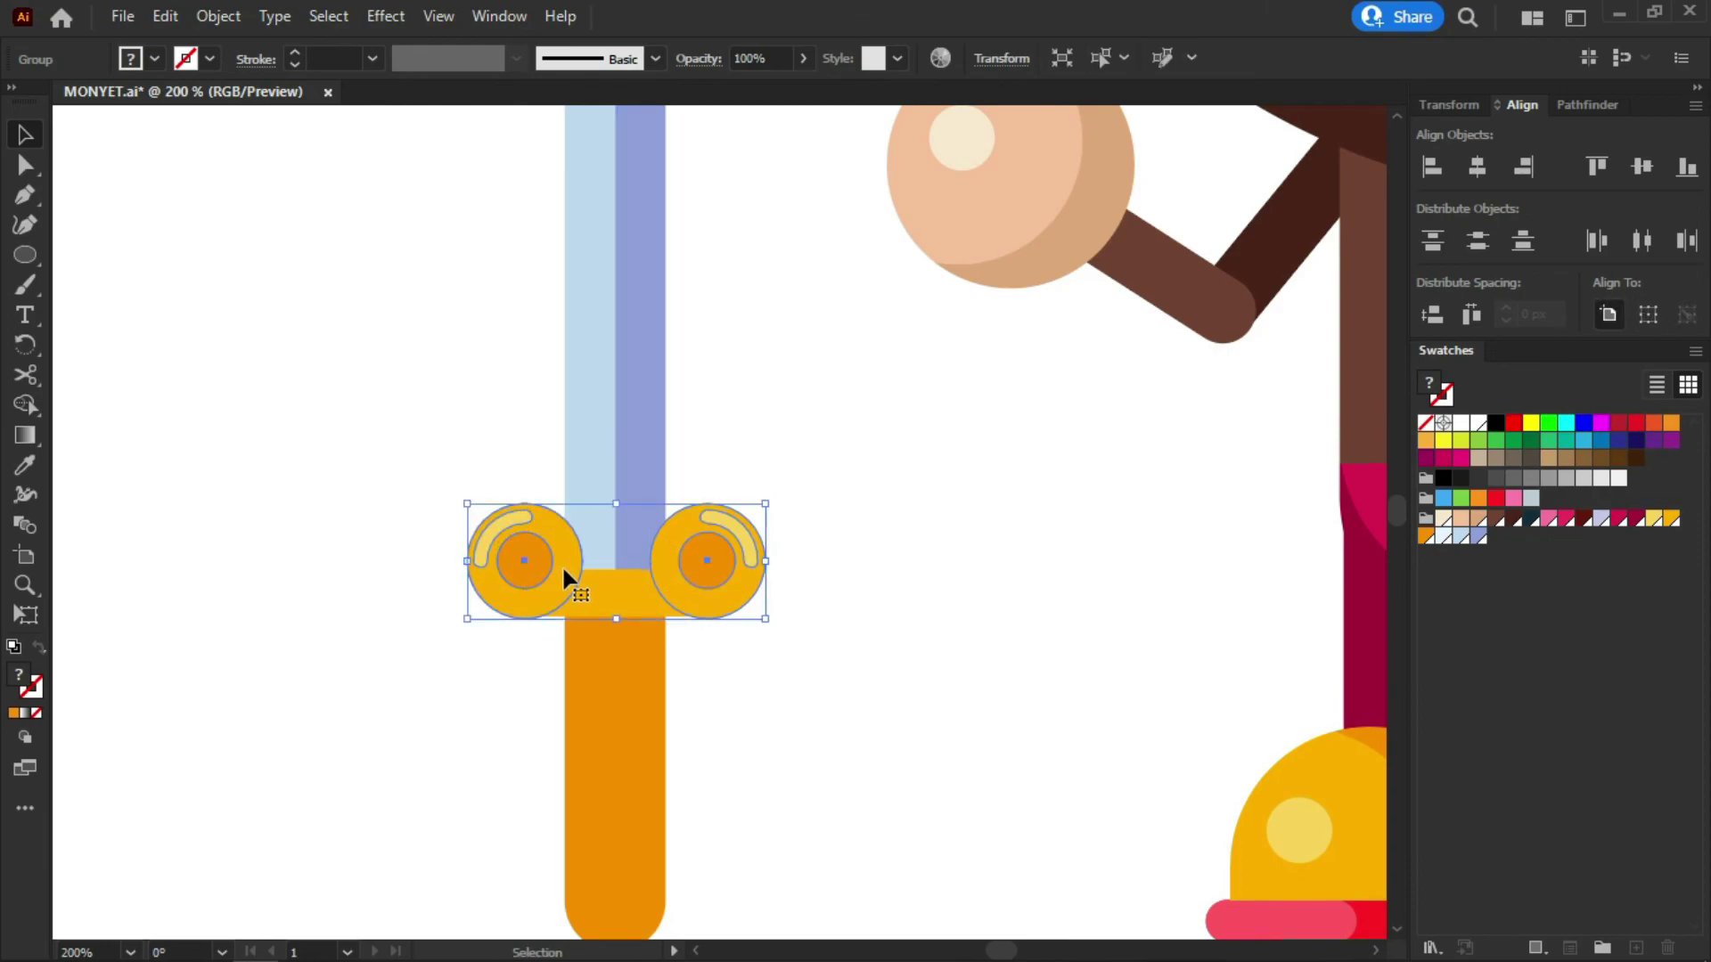
{"action": "scroll", "coordinate": [580, 584], "scroll_direction": "up", "scroll_amount": 2}
{"action": "left_click", "coordinate": [643, 448]}
{"action": "left_click", "coordinate": [587, 287]}
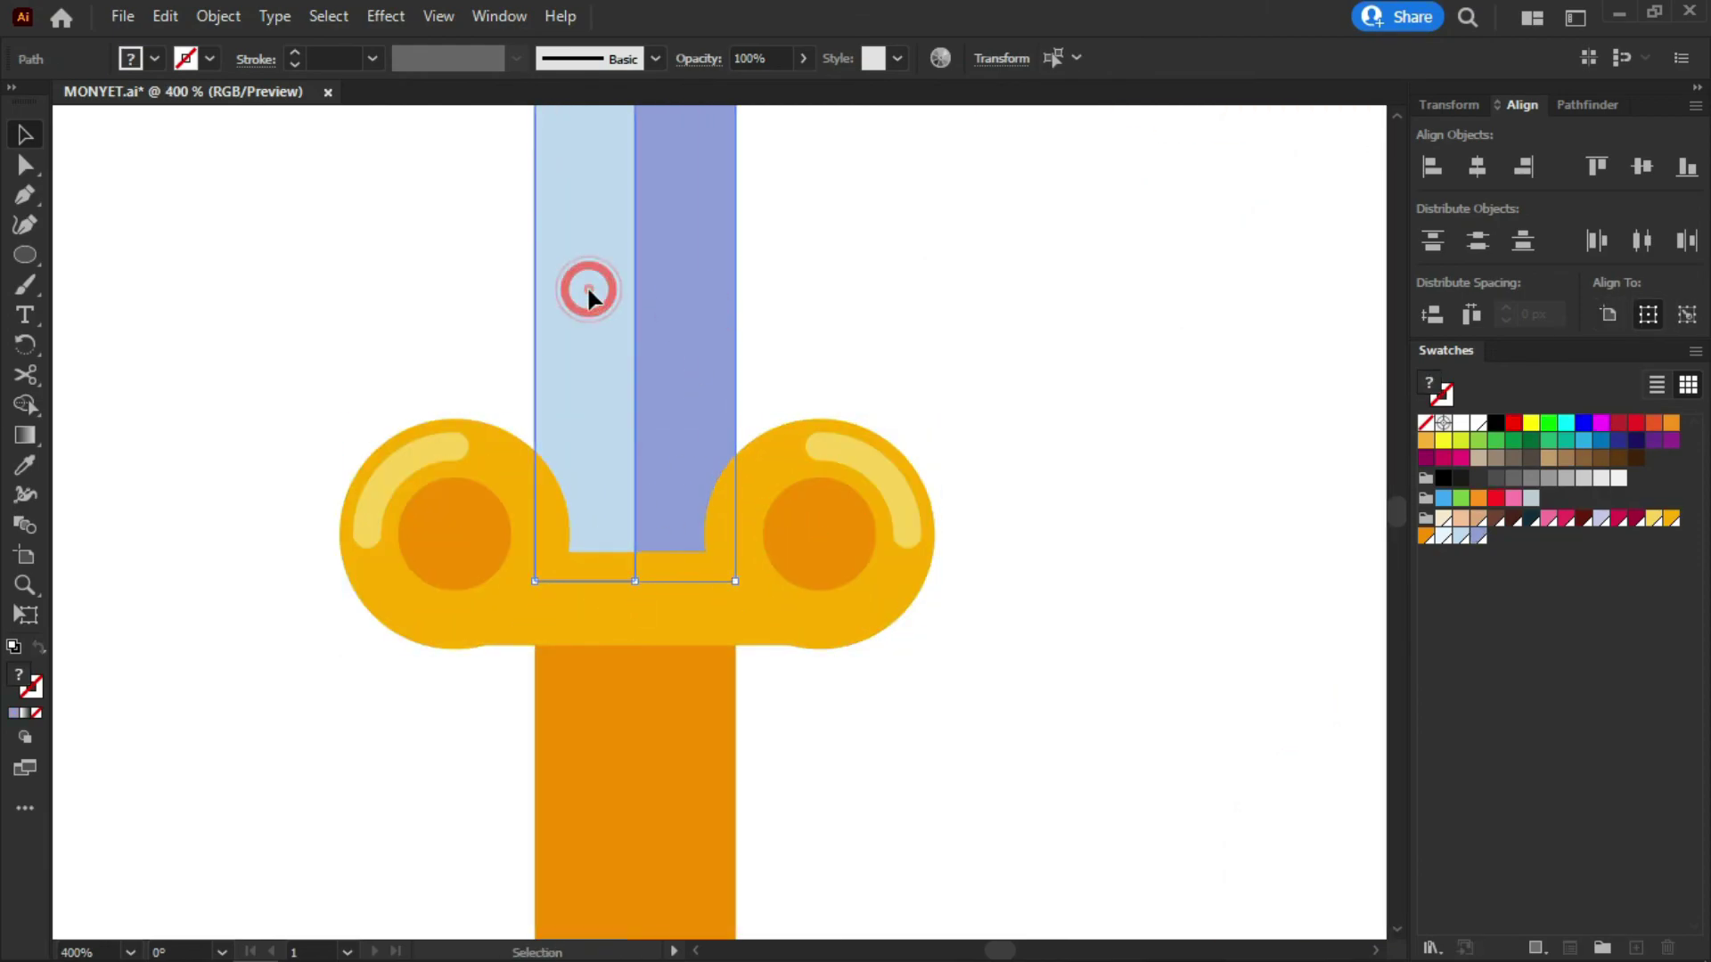
Center the guard circles, crossguard, handle and blade horizontally on each other and group them as one sword
{"action": "left_click", "coordinate": [880, 533]}
{"action": "left_click", "coordinate": [650, 590], "text": "shift"}
{"action": "left_click", "coordinate": [647, 731], "text": "shift"}
{"action": "left_click", "coordinate": [648, 196], "text": "shift"}
{"action": "left_click", "coordinate": [1477, 167]}
{"action": "key", "text": "ctrl+g"}
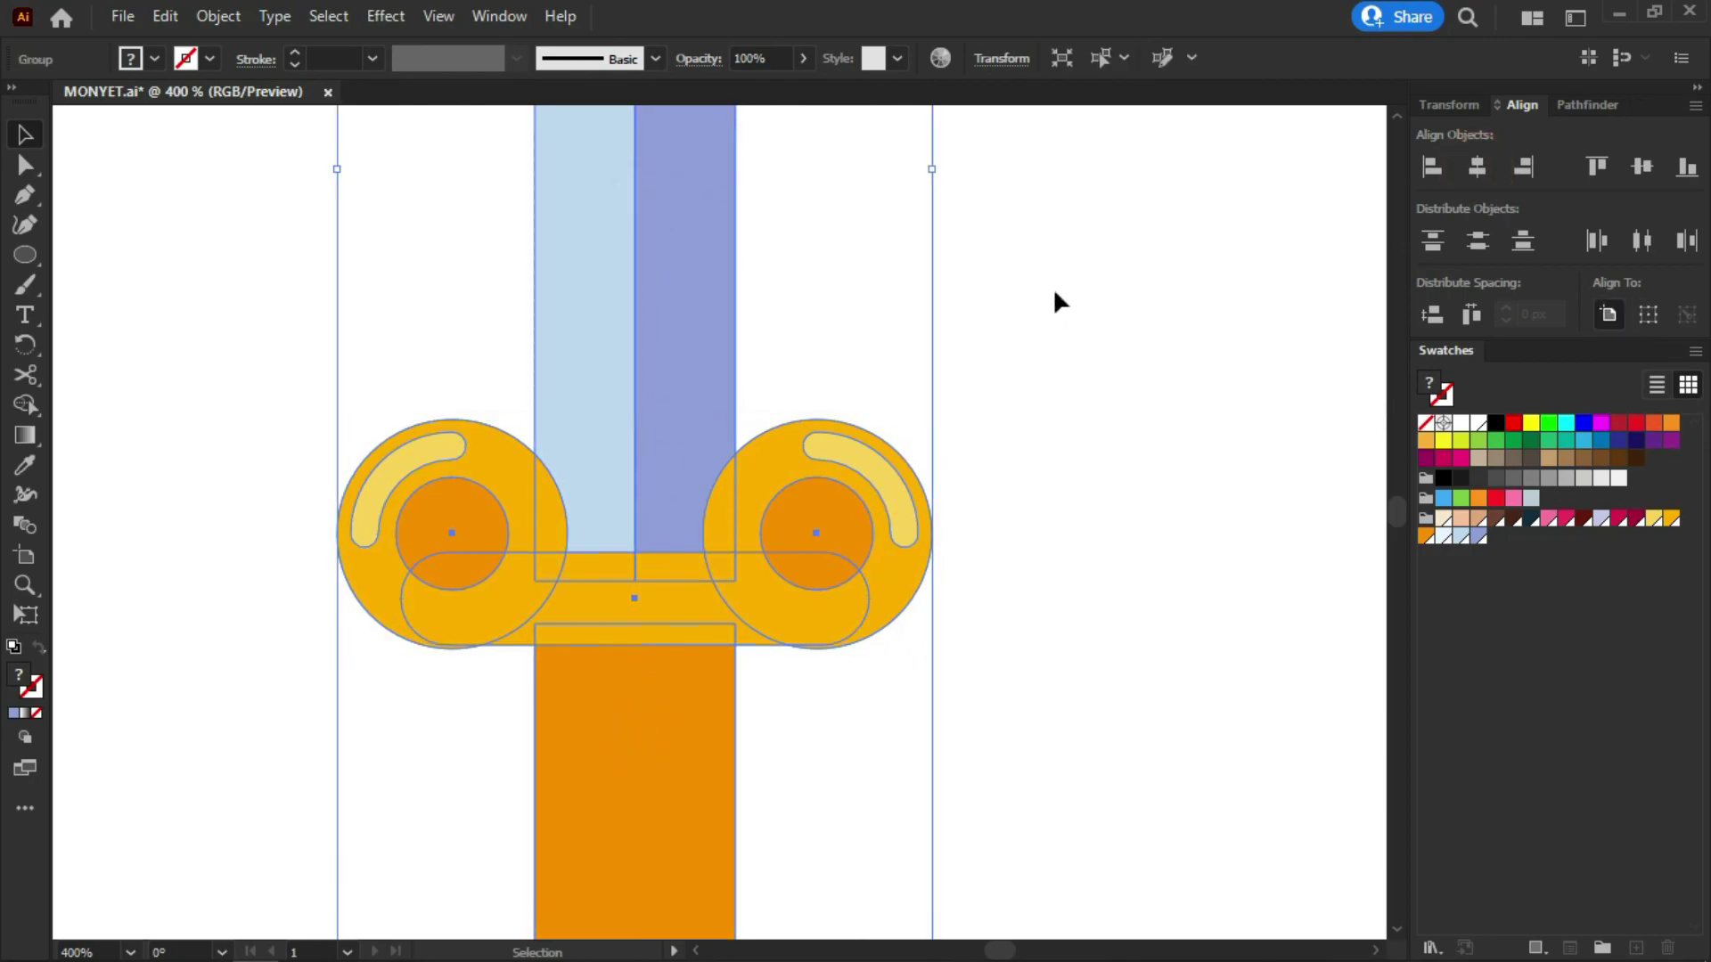
Move the sword group upward so it stands beside the monkey's raised hand
{"action": "scroll", "coordinate": [621, 513], "scroll_direction": "down", "scroll_amount": 3}
{"action": "scroll", "coordinate": [452, 430], "scroll_direction": "down", "scroll_amount": 2}
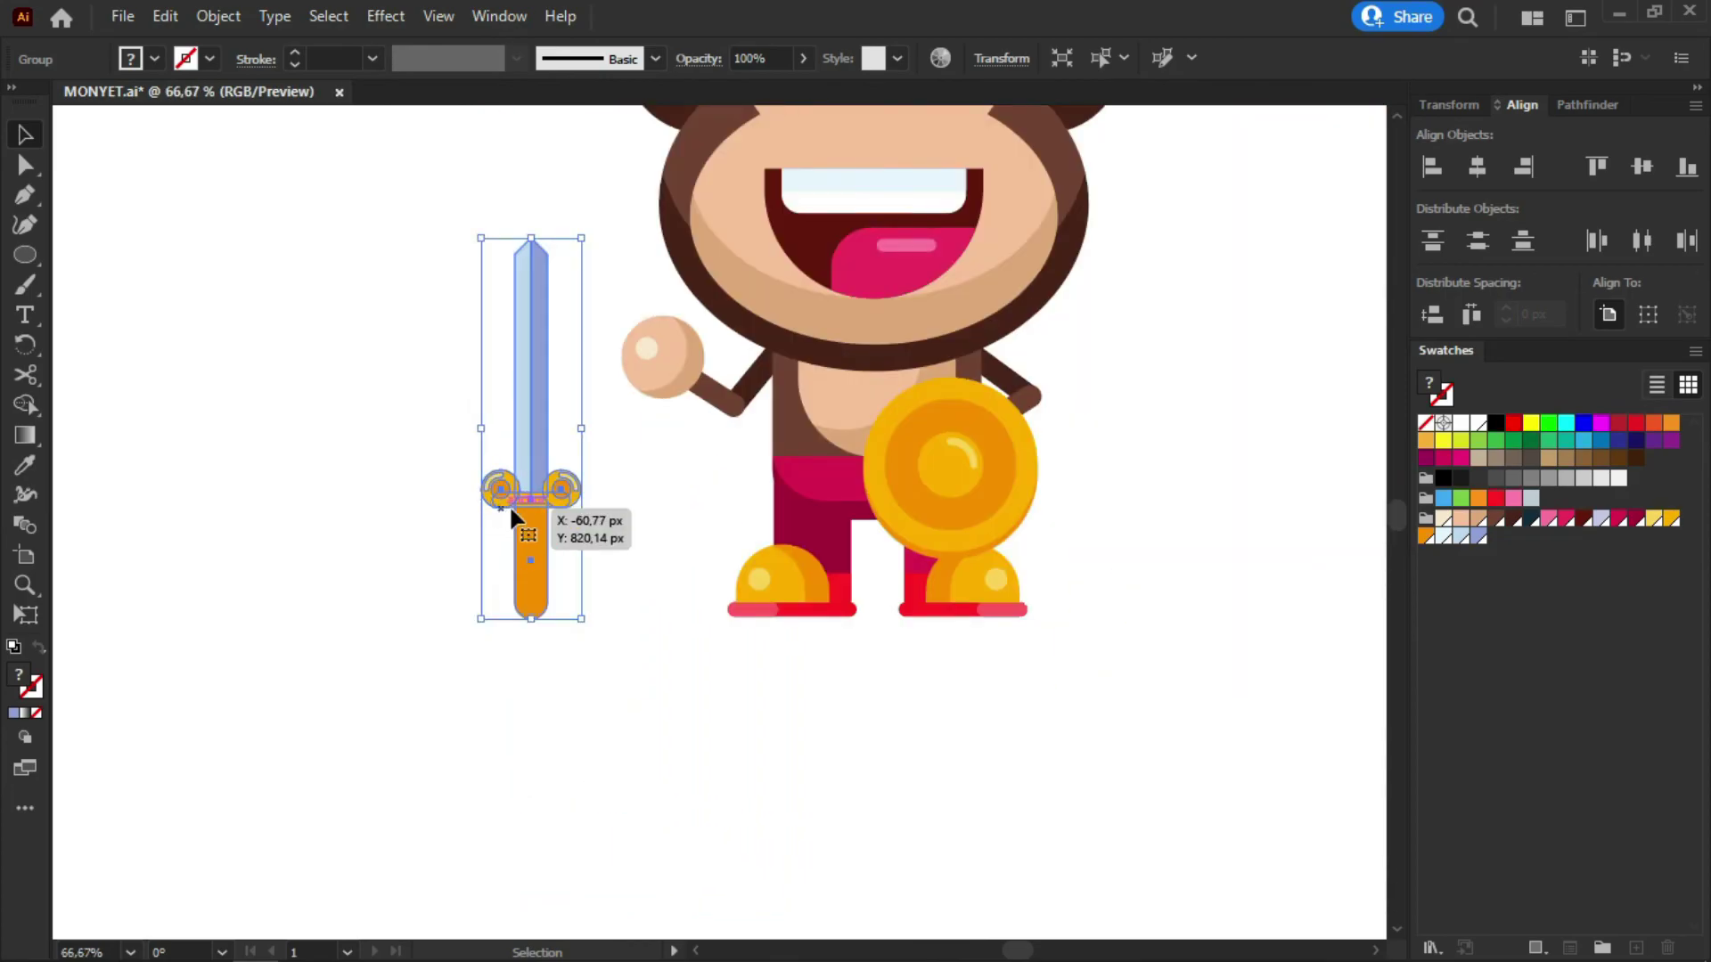
{"action": "left_click", "coordinate": [628, 485]}
{"action": "scroll", "coordinate": [529, 595], "scroll_direction": "up", "scroll_amount": 1}
{"action": "left_click_drag", "start_coordinate": [529, 595], "coordinate": [566, 446]}
Rotate the raised arm and hand counterclockwise and reposition the arm lower at the shoulder
{"action": "scroll", "coordinate": [668, 620], "scroll_direction": "down", "scroll_amount": 2}
{"action": "scroll", "coordinate": [768, 392], "scroll_direction": "up", "scroll_amount": 1}
{"action": "left_click", "coordinate": [676, 433]}
{"action": "scroll", "coordinate": [738, 441], "scroll_direction": "up", "scroll_amount": 2}
{"action": "left_click_drag", "start_coordinate": [940, 349], "coordinate": [775, 276]}
{"action": "left_click_drag", "start_coordinate": [624, 418], "coordinate": [657, 531]}
{"action": "left_click_drag", "start_coordinate": [882, 363], "coordinate": [904, 437]}
{"action": "left_click", "coordinate": [599, 386]}
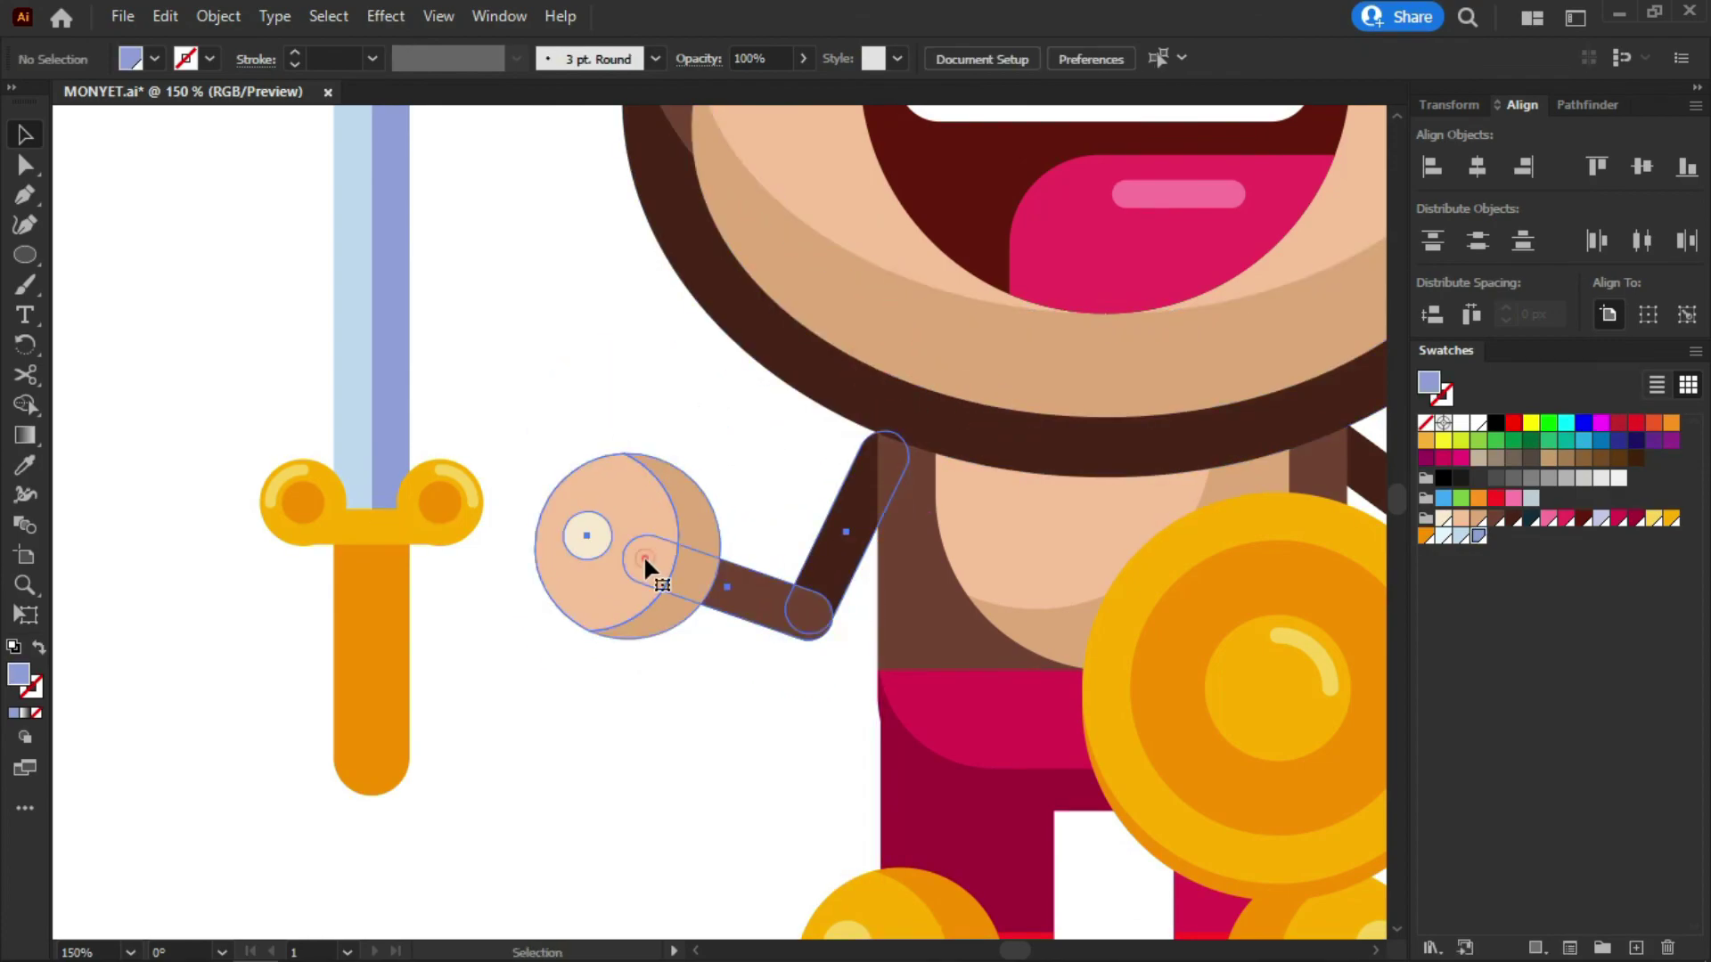
Ungroup the arm, then rotate the hand and forearm to nearly horizontal and rejoin them to the upper arm
{"action": "right_click", "coordinate": [643, 554]}
{"action": "left_click", "coordinate": [757, 340]}
{"action": "left_click", "coordinate": [562, 336]}
{"action": "left_click", "coordinate": [628, 532]}
{"action": "left_click", "coordinate": [781, 592], "text": "shift"}
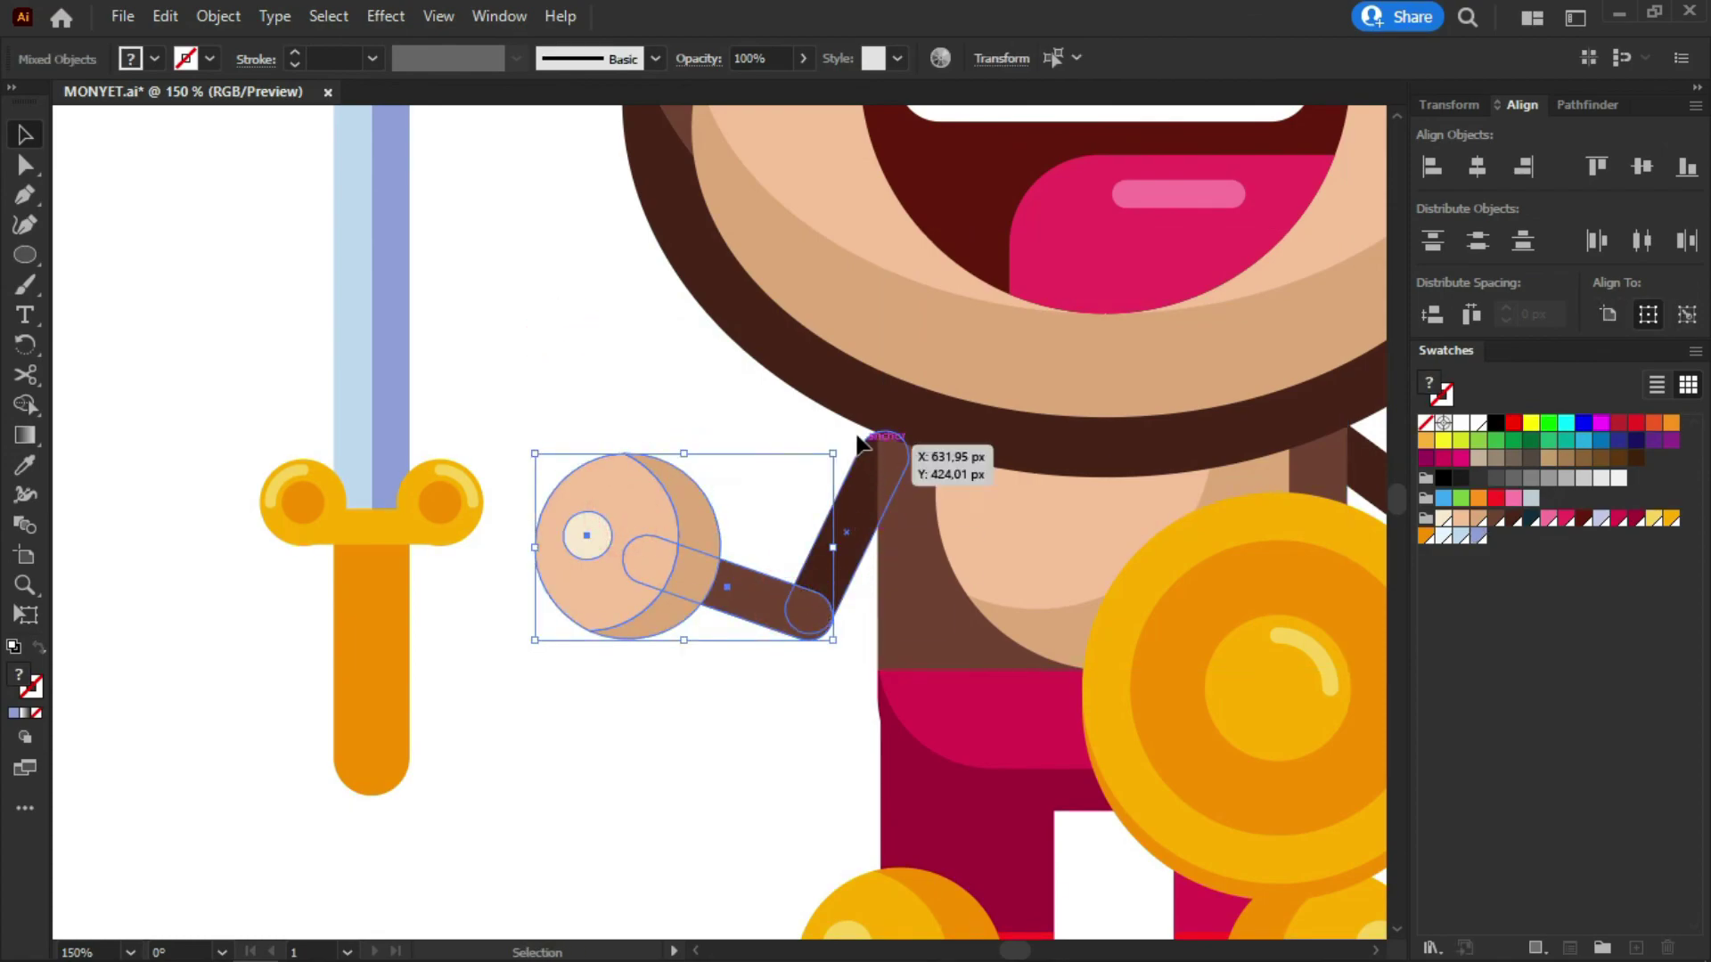
{"action": "left_click_drag", "start_coordinate": [839, 443], "coordinate": [786, 412]}
{"action": "left_click_drag", "start_coordinate": [687, 538], "coordinate": [668, 590]}
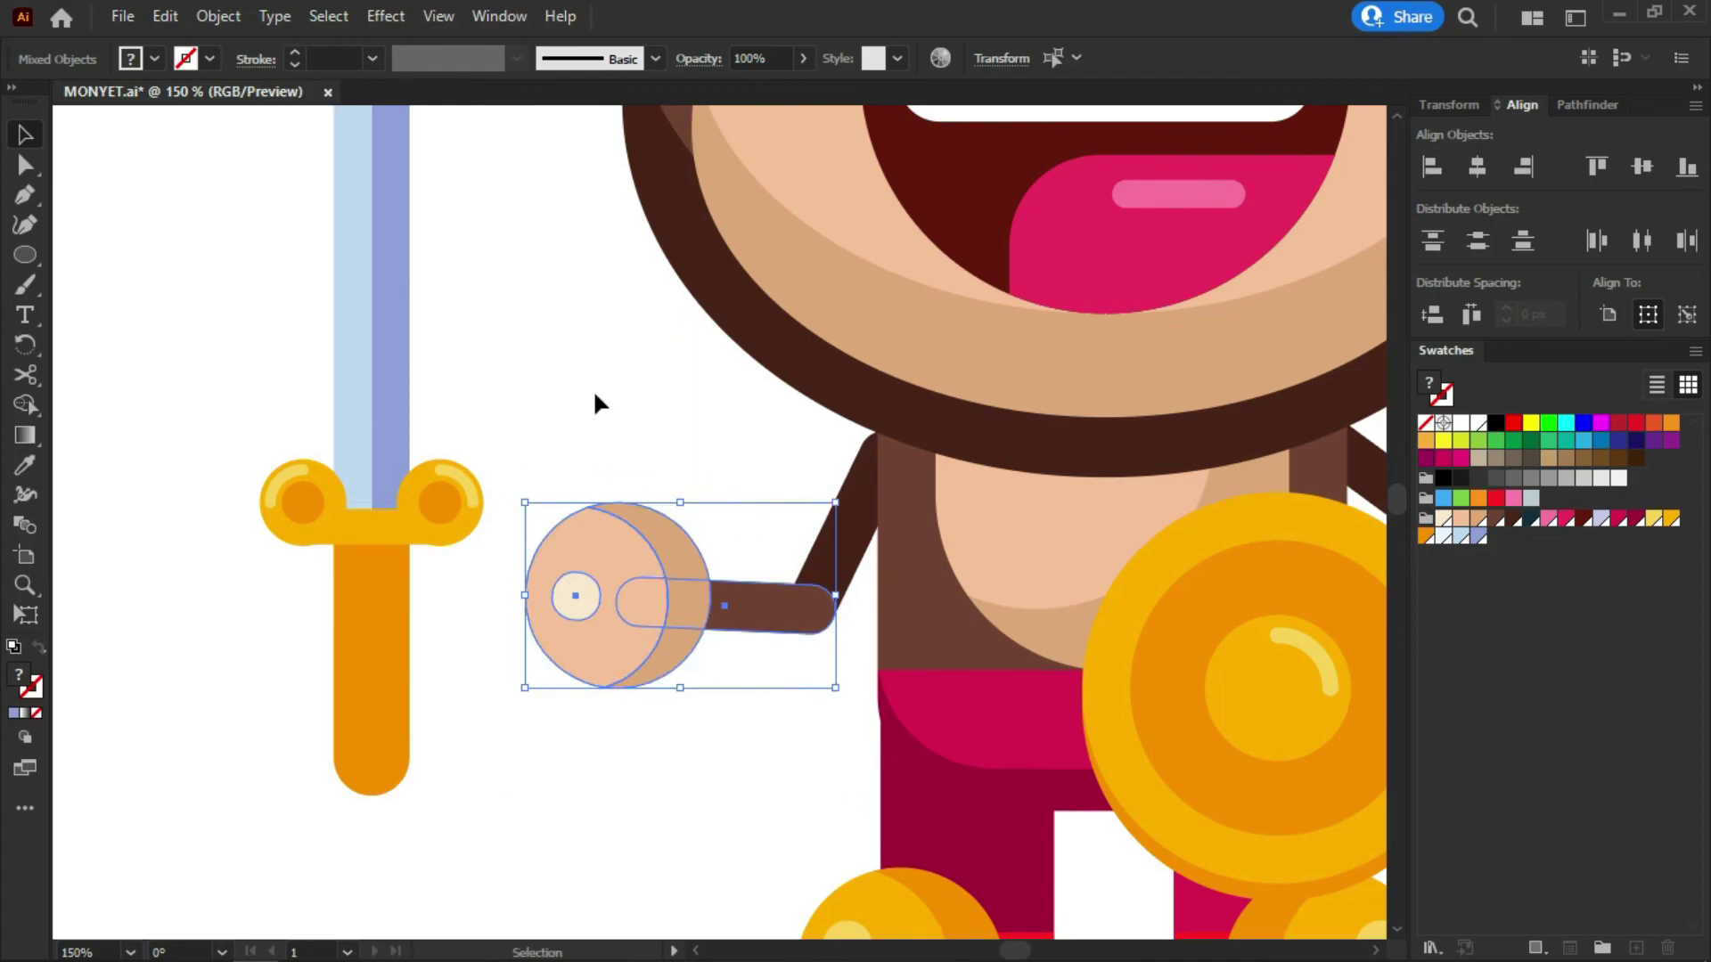
{"action": "left_click", "coordinate": [589, 385]}
Place the sword's handle over the hand and tilt the sword slightly counterclockwise
{"action": "left_click_drag", "start_coordinate": [357, 609], "coordinate": [574, 563]}
{"action": "left_click_drag", "start_coordinate": [710, 757], "coordinate": [775, 700]}
{"action": "scroll", "coordinate": [691, 649], "scroll_direction": "down", "scroll_amount": 3}
{"action": "left_click_drag", "start_coordinate": [679, 579], "coordinate": [661, 569]}
{"action": "left_click", "coordinate": [554, 603]}
Bring the hand group to the front so it covers the sword's handle
{"action": "scroll", "coordinate": [663, 612], "scroll_direction": "up", "scroll_amount": 3}
{"action": "left_click", "coordinate": [655, 608]}
{"action": "scroll", "coordinate": [657, 602], "scroll_direction": "up", "scroll_amount": 2}
{"action": "right_click", "coordinate": [674, 597]}
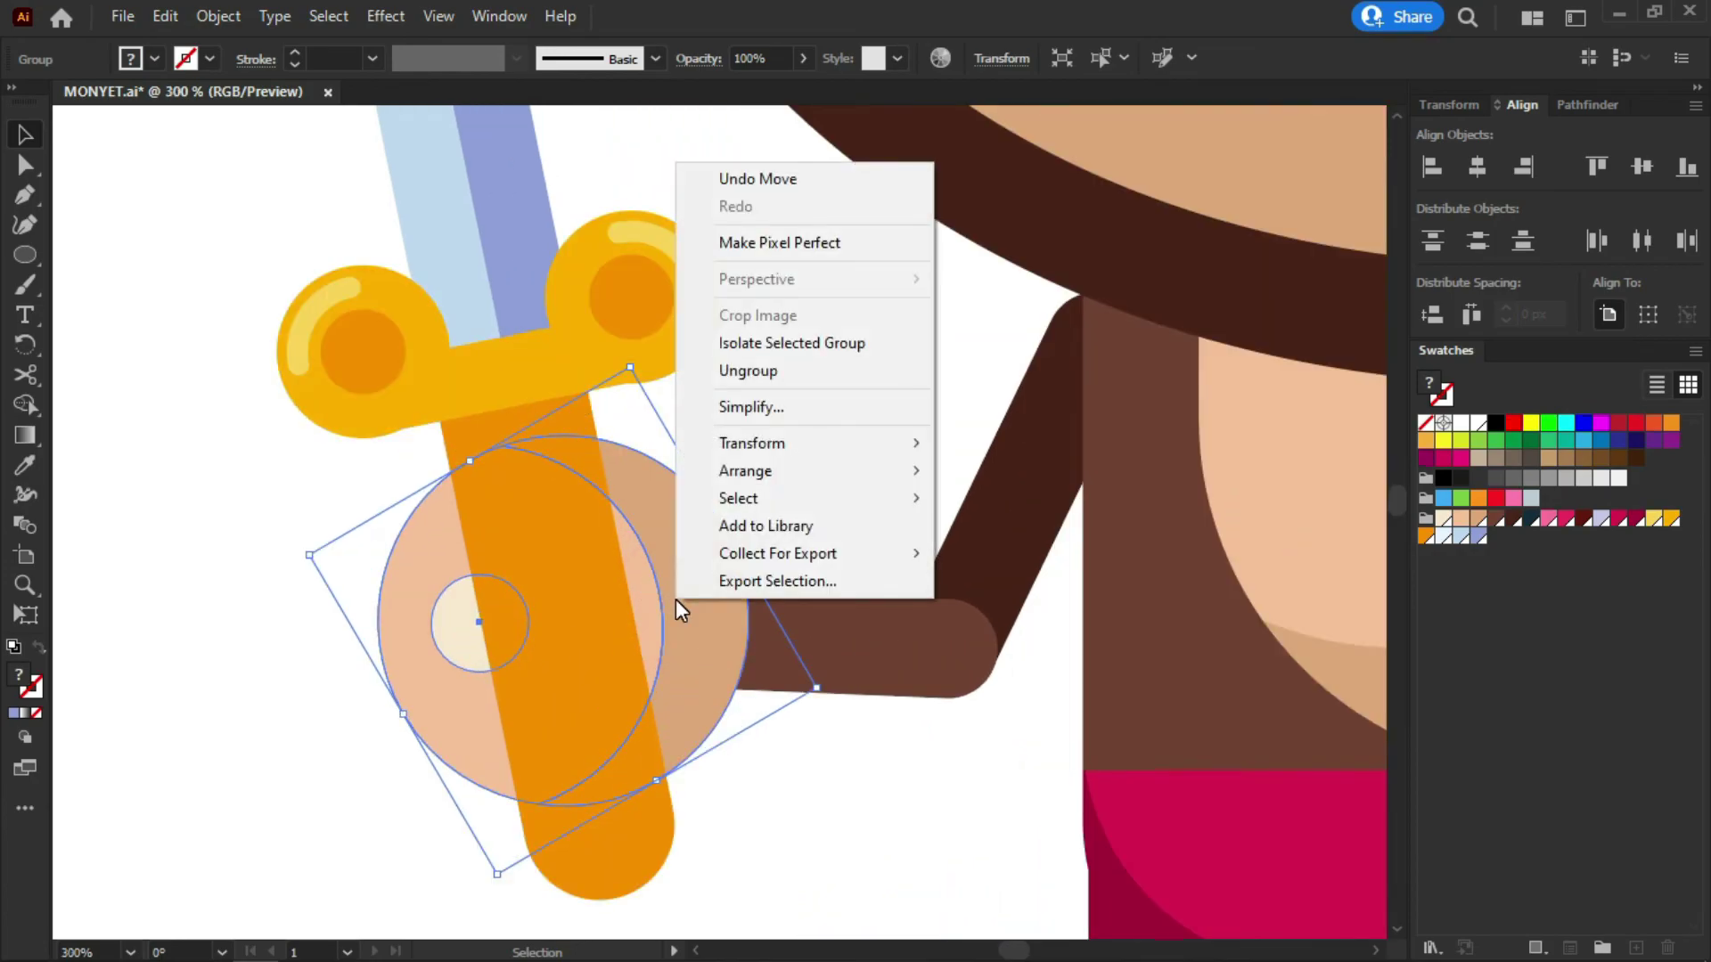
{"action": "mouse_move", "coordinate": [751, 474]}
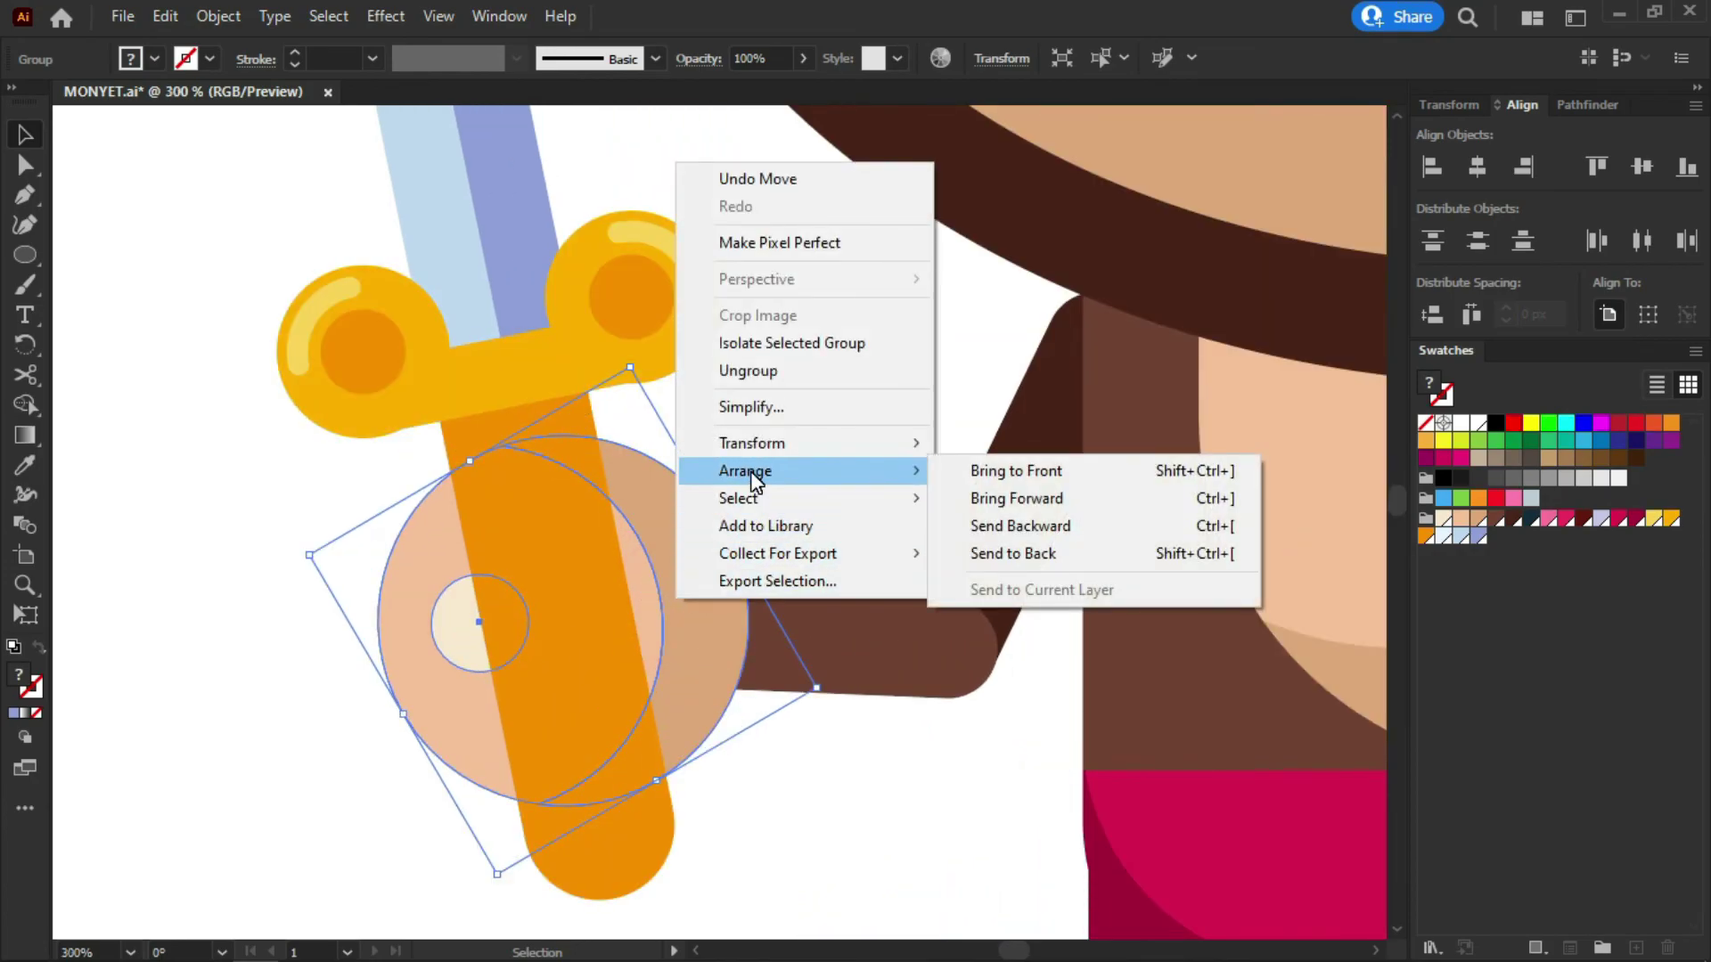
{"action": "left_click", "coordinate": [971, 471]}
{"action": "left_click", "coordinate": [836, 377]}
Rotate the hand clockwise so its shadow falls along the lower edge
{"action": "left_click", "coordinate": [573, 565]}
{"action": "left_click_drag", "start_coordinate": [627, 363], "coordinate": [777, 516]}
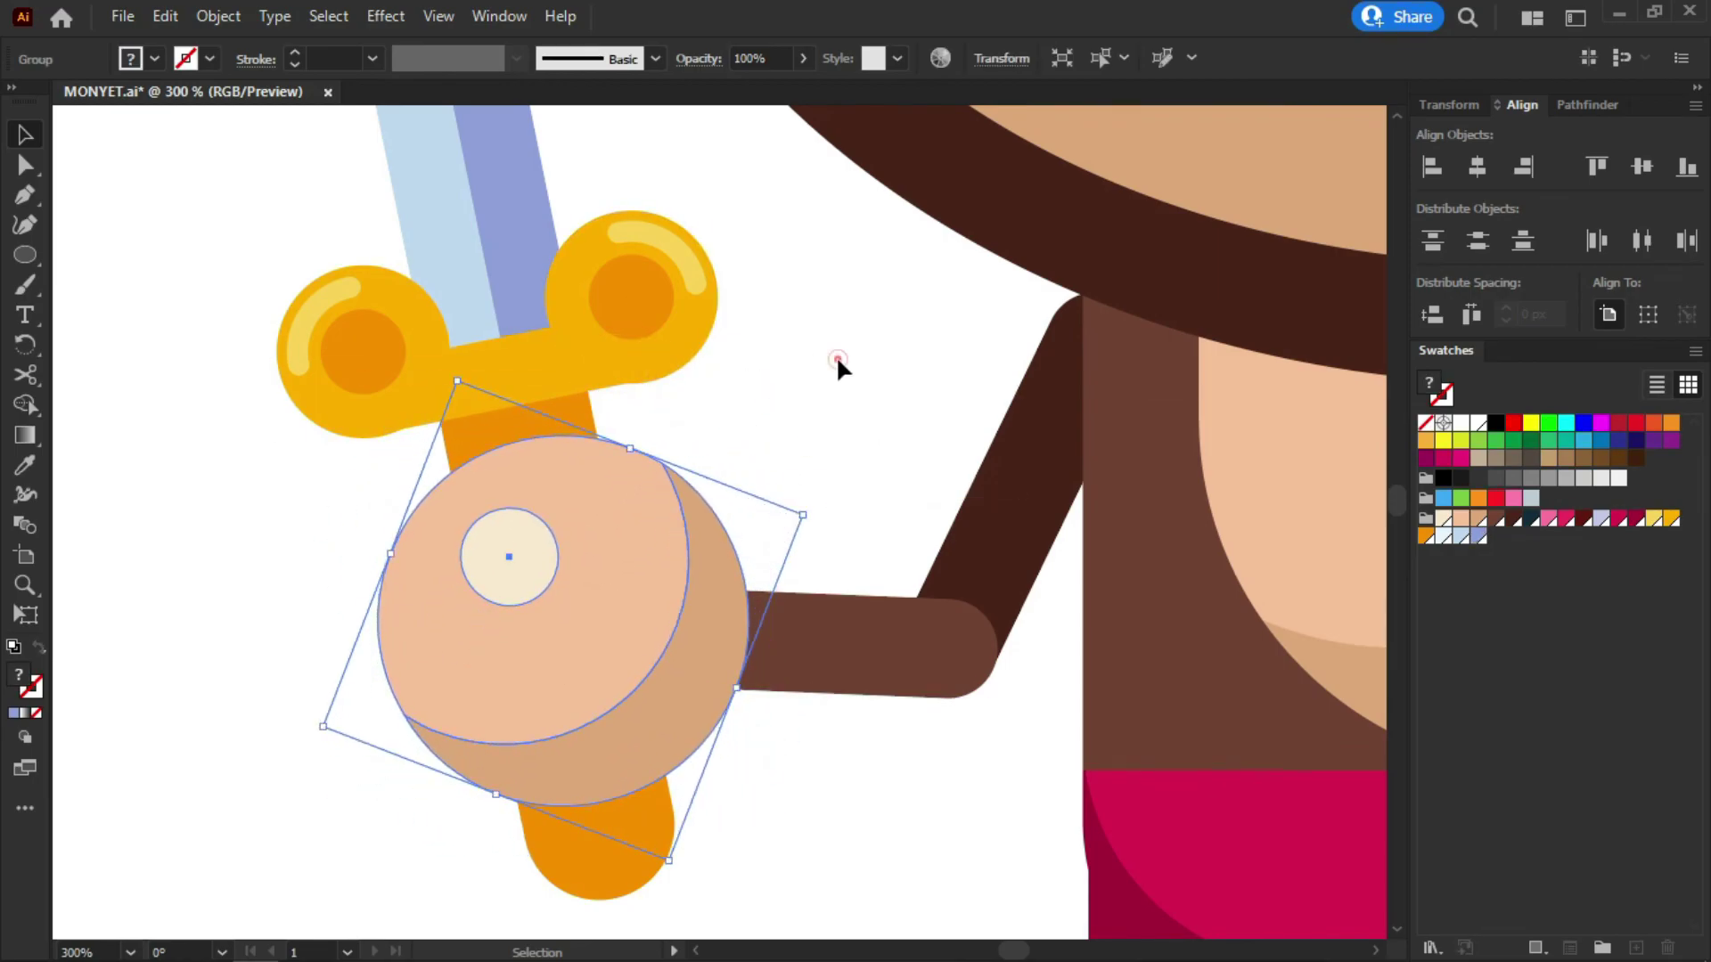
{"action": "left_click", "coordinate": [836, 356]}
{"action": "key", "text": "ctrl+0"}
{"action": "key", "text": "ctrl+minus"}
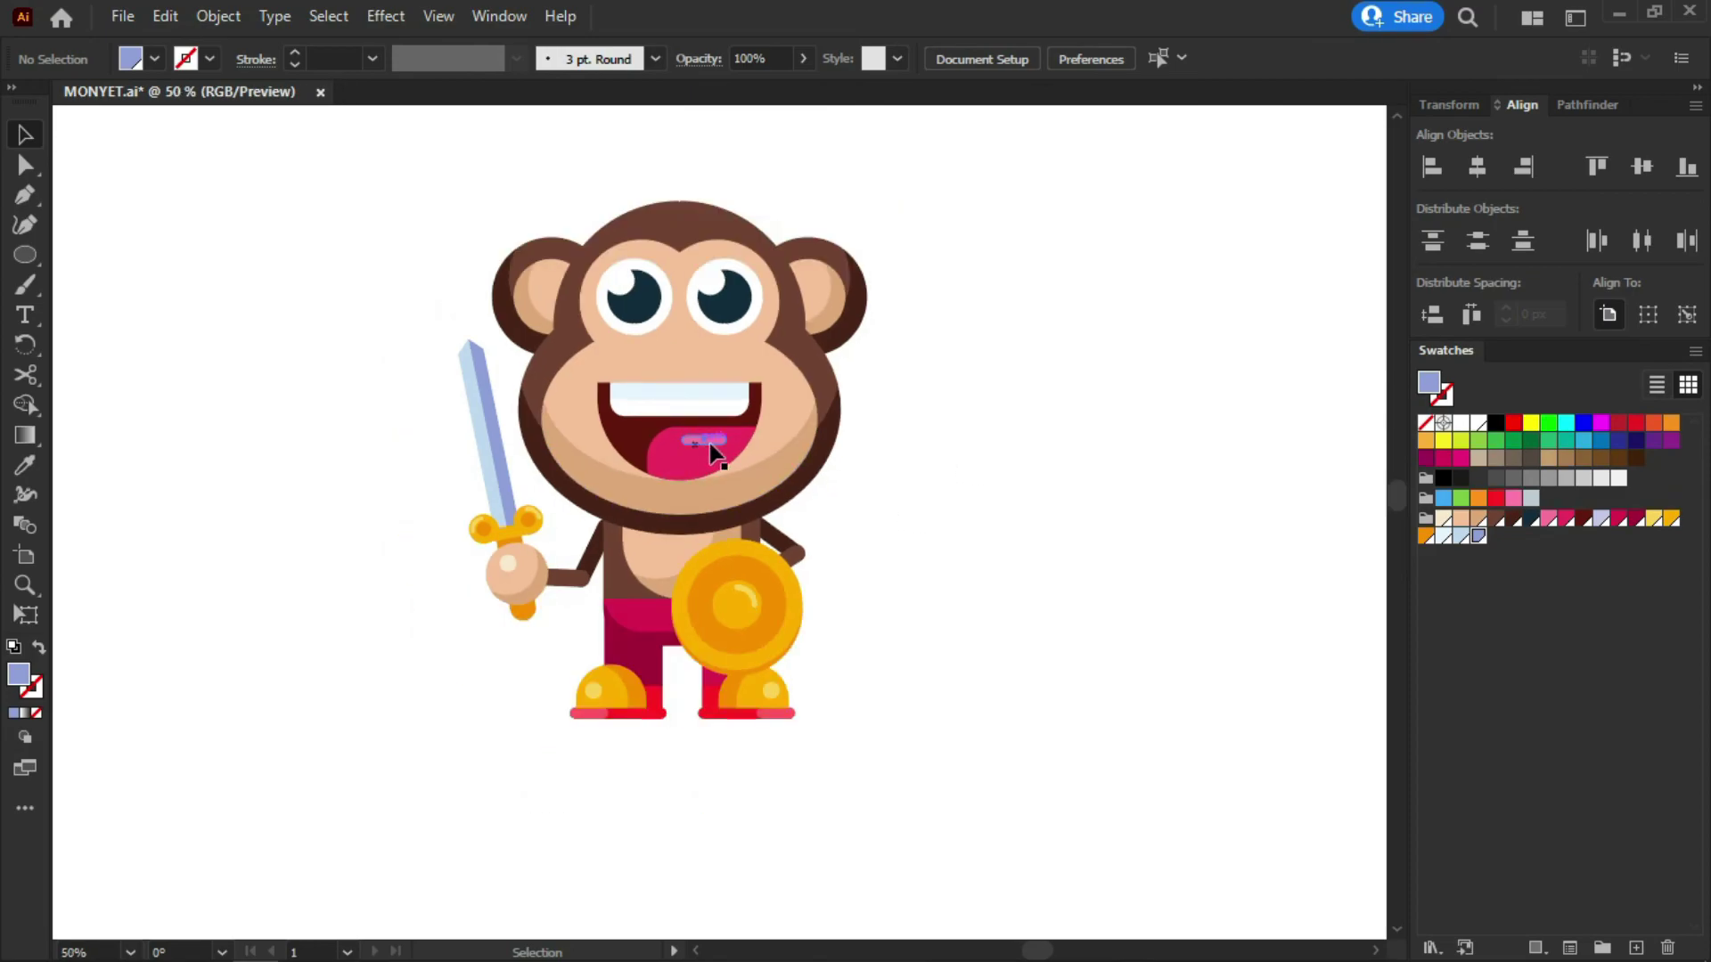
{"action": "scroll", "coordinate": [1050, 515], "scroll_direction": "down", "scroll_amount": 1}
{"action": "scroll", "coordinate": [1050, 529], "scroll_direction": "up", "scroll_amount": 1}
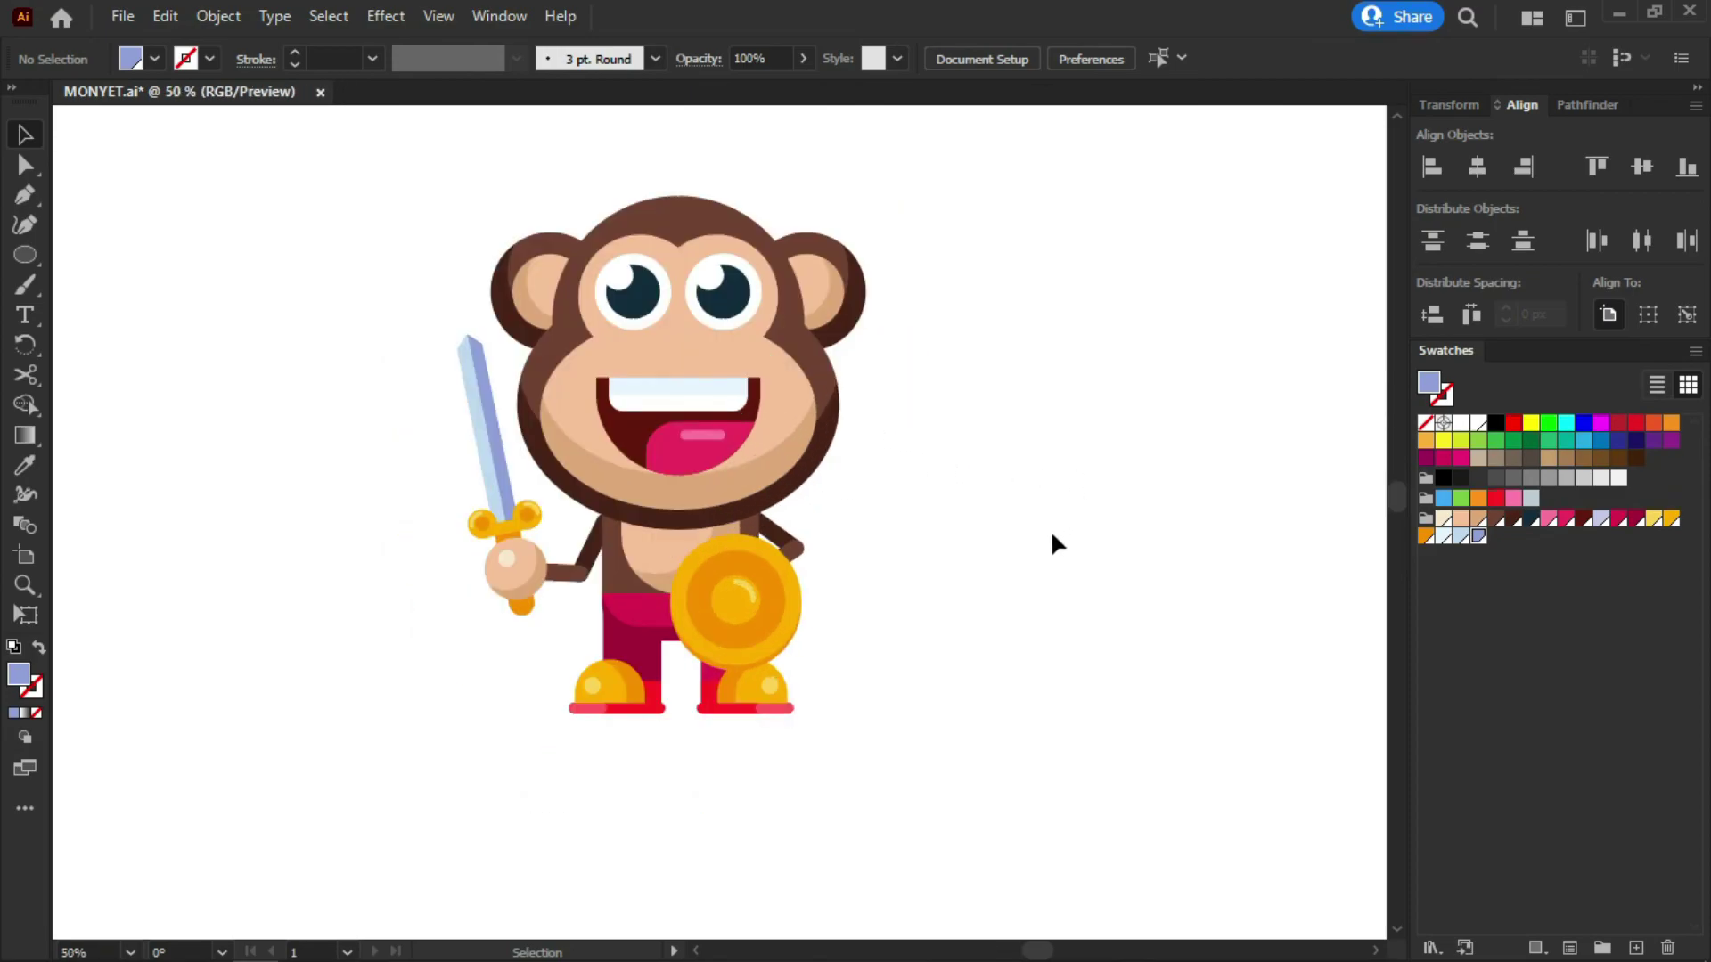
{"action": "scroll", "coordinate": [972, 557], "scroll_direction": "up", "scroll_amount": 1}
{"action": "scroll", "coordinate": [830, 471], "scroll_direction": "down", "scroll_amount": 1}
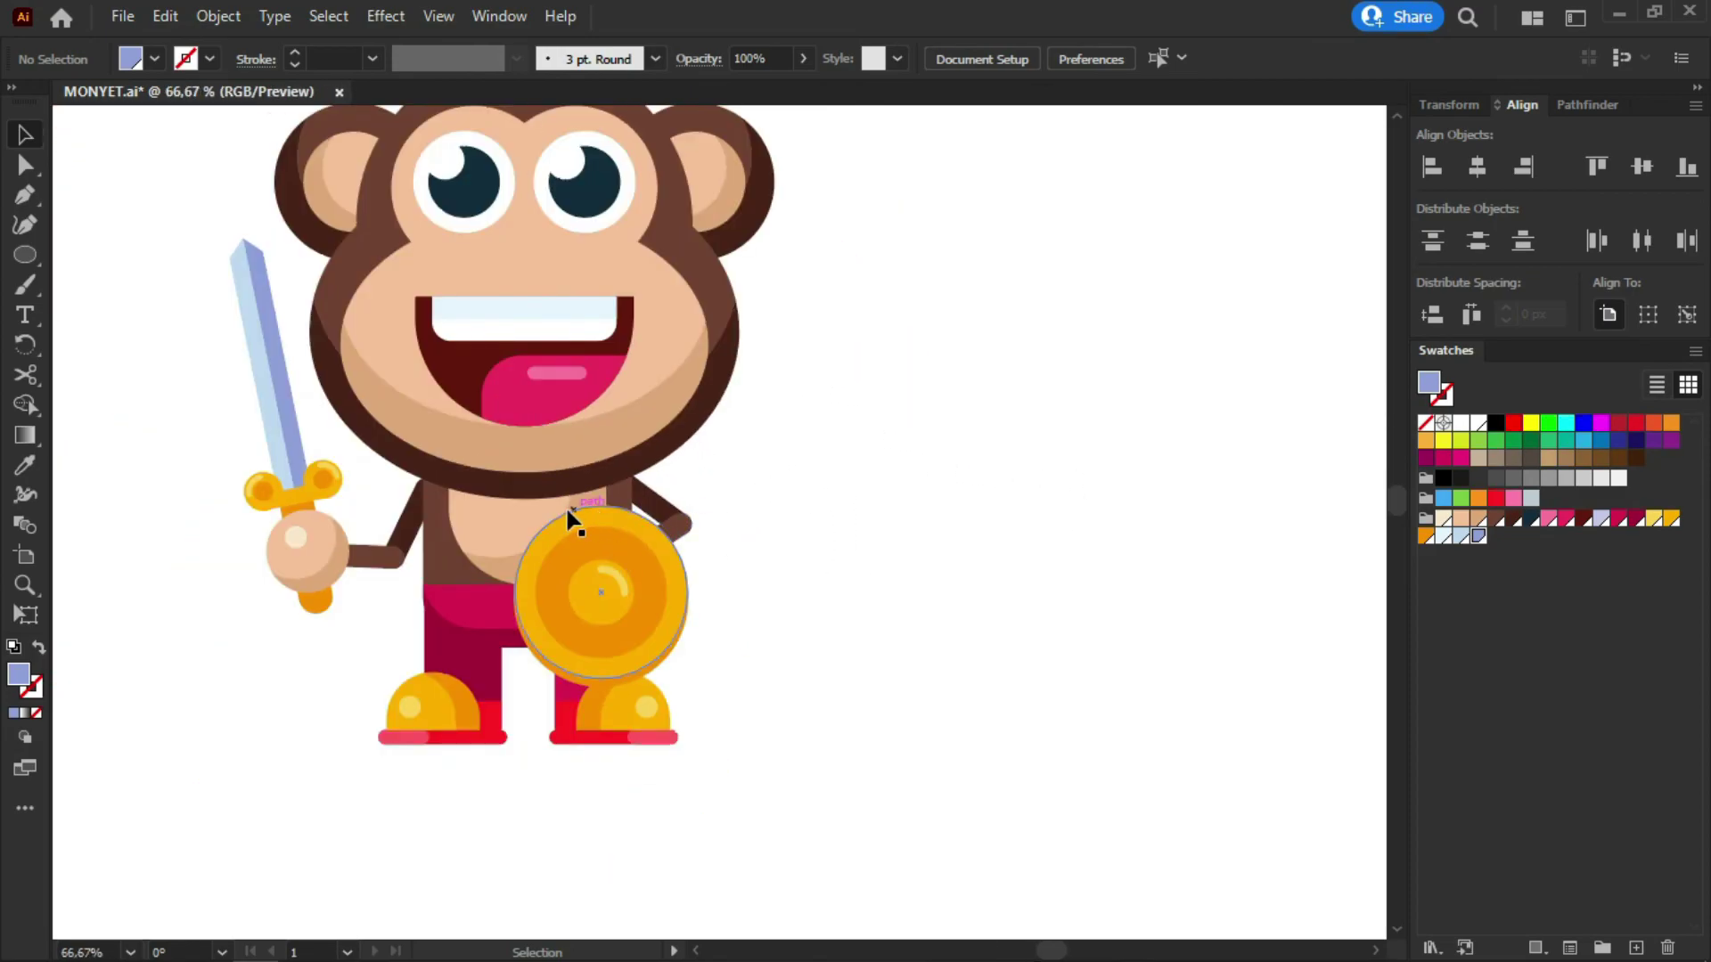
{"action": "left_click", "coordinate": [24, 256]}
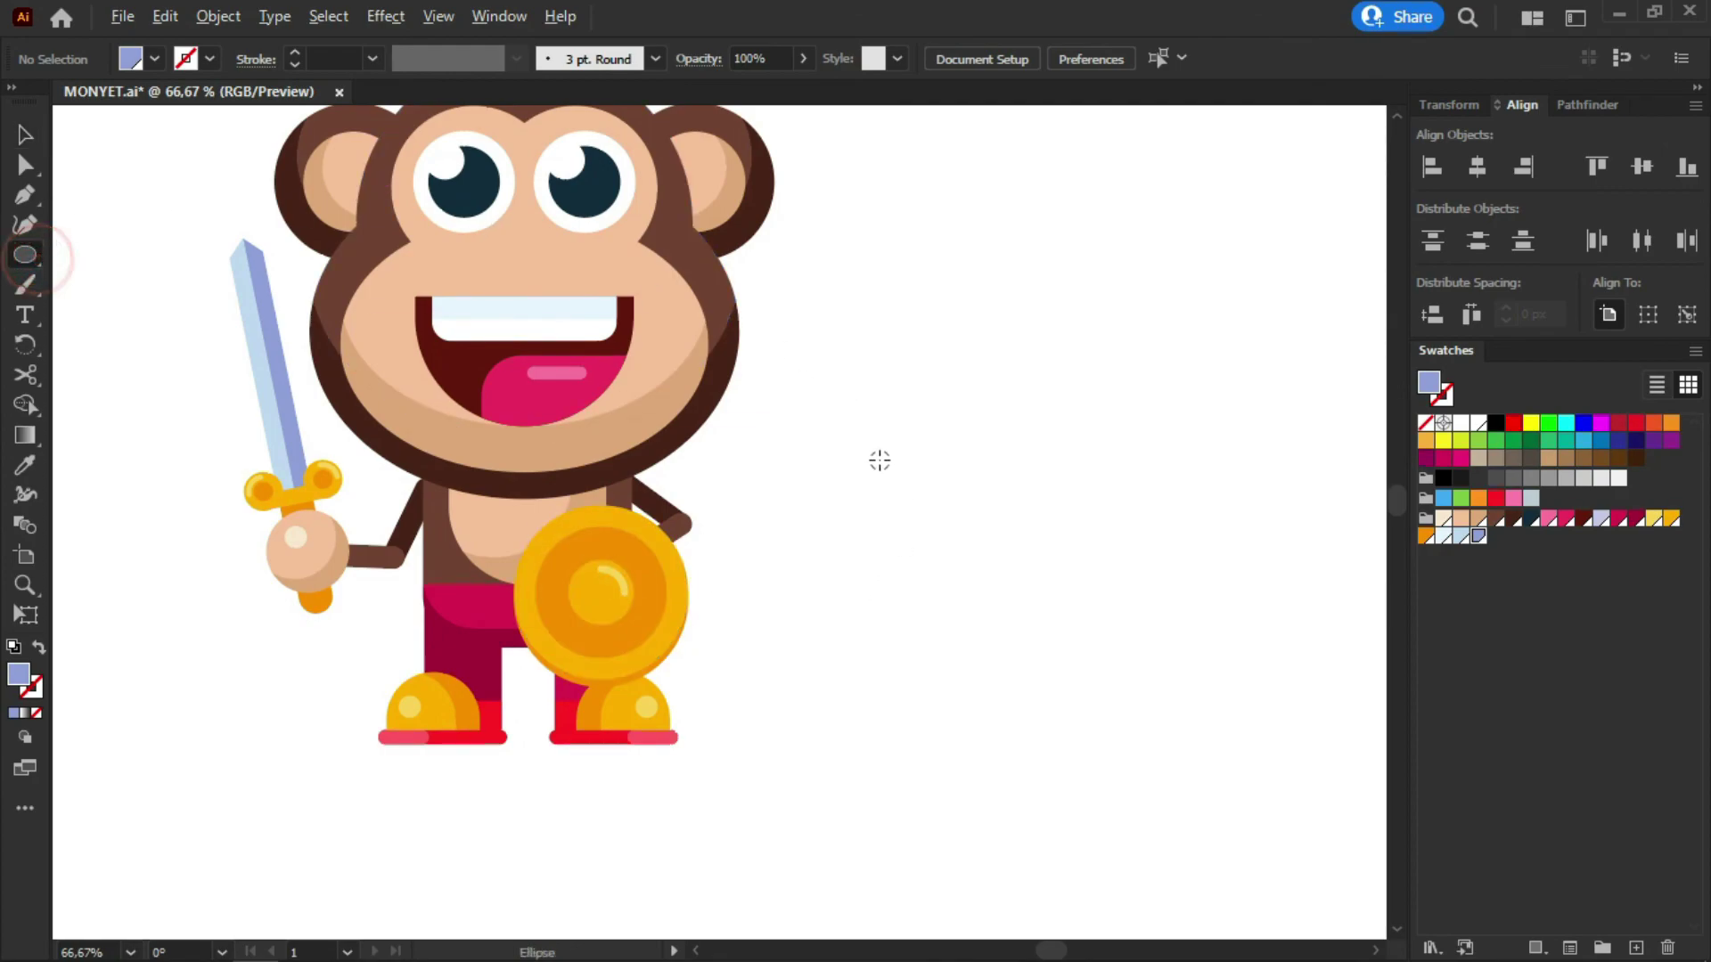
{"action": "key", "text": "v"}
{"action": "left_click", "coordinate": [708, 280]}
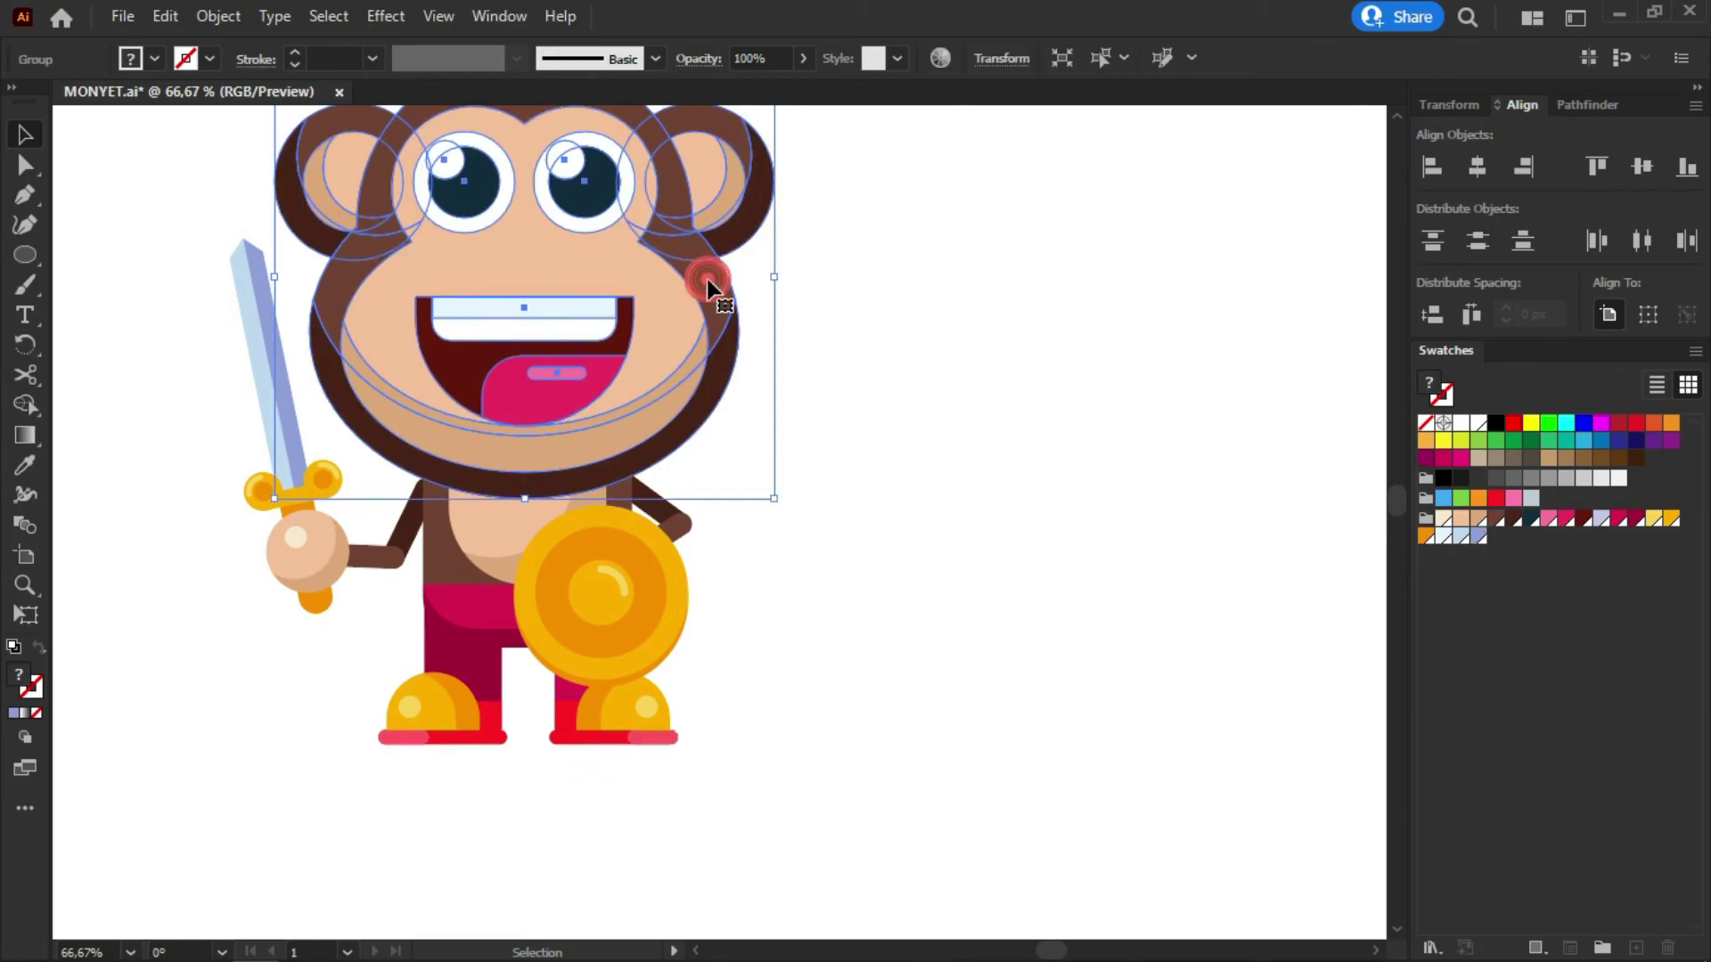
{"action": "left_click", "coordinate": [900, 302]}
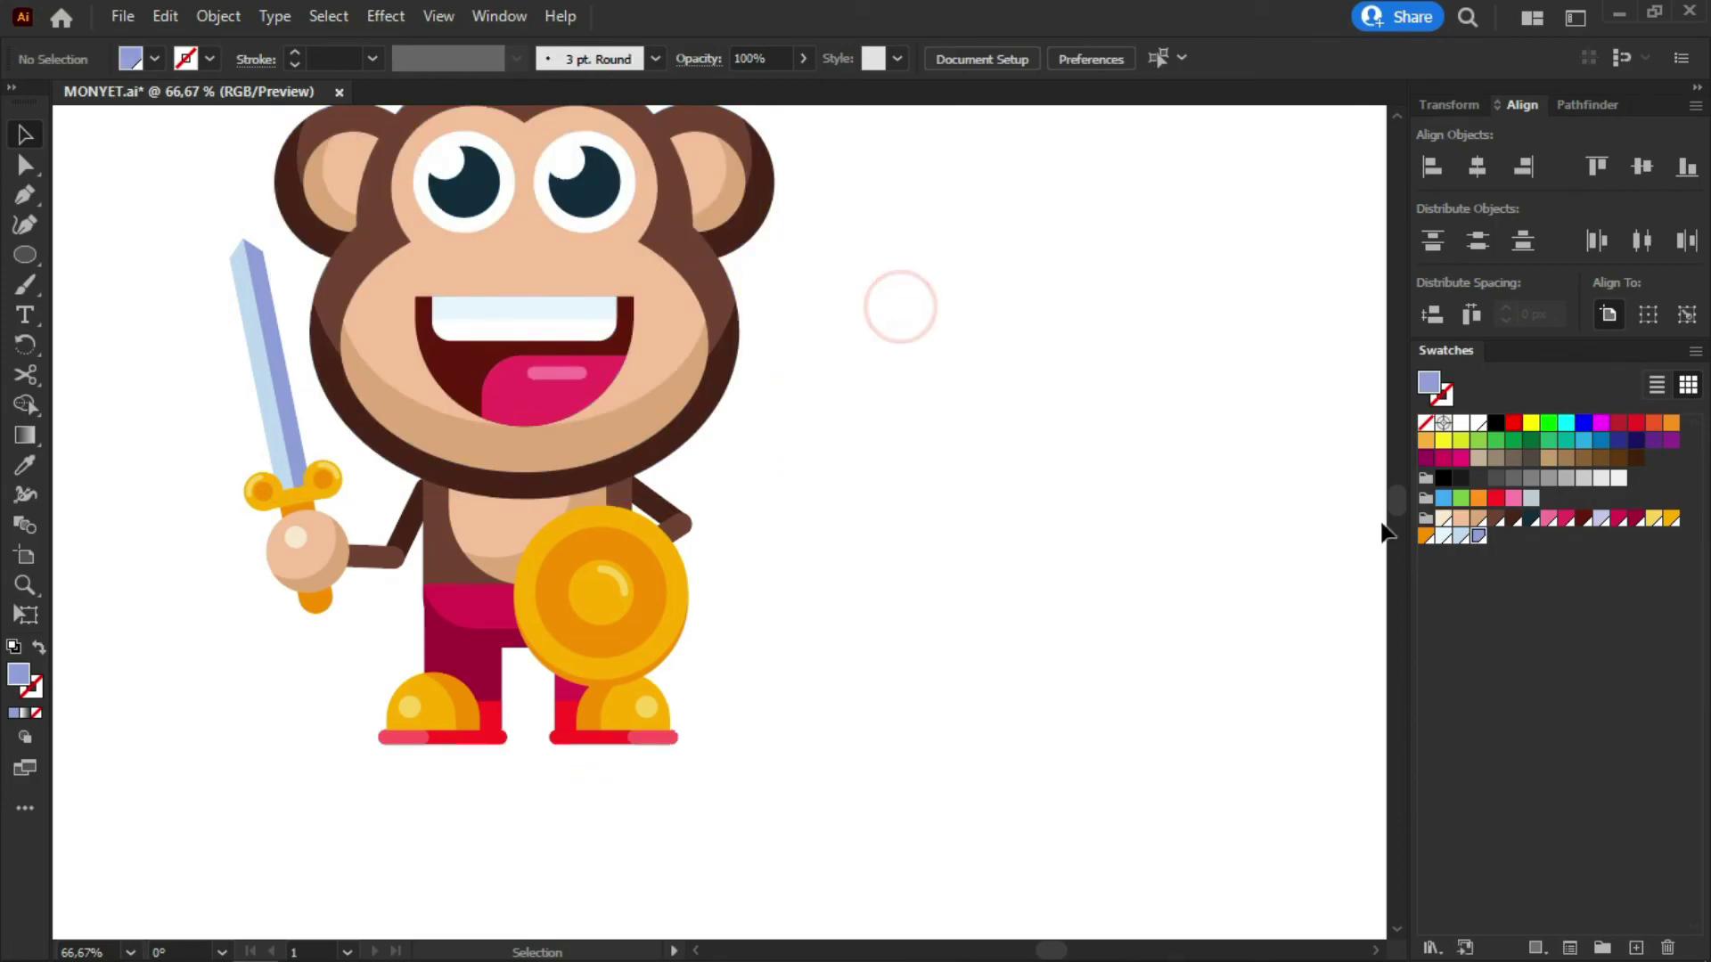
Draw a dark brown circle about 706 px in diameter beside the shield, below the monkey's head
{"action": "left_click", "coordinate": [1515, 520]}
{"action": "key", "text": "l"}
{"action": "left_click_drag", "start_coordinate": [774, 600], "coordinate": [929, 463]}
{"action": "key", "text": "v"}
{"action": "left_click_drag", "start_coordinate": [814, 537], "coordinate": [925, 419]}
{"action": "left_click_drag", "start_coordinate": [1043, 321], "coordinate": [1024, 347]}
{"action": "left_click_drag", "start_coordinate": [927, 439], "coordinate": [908, 470]}
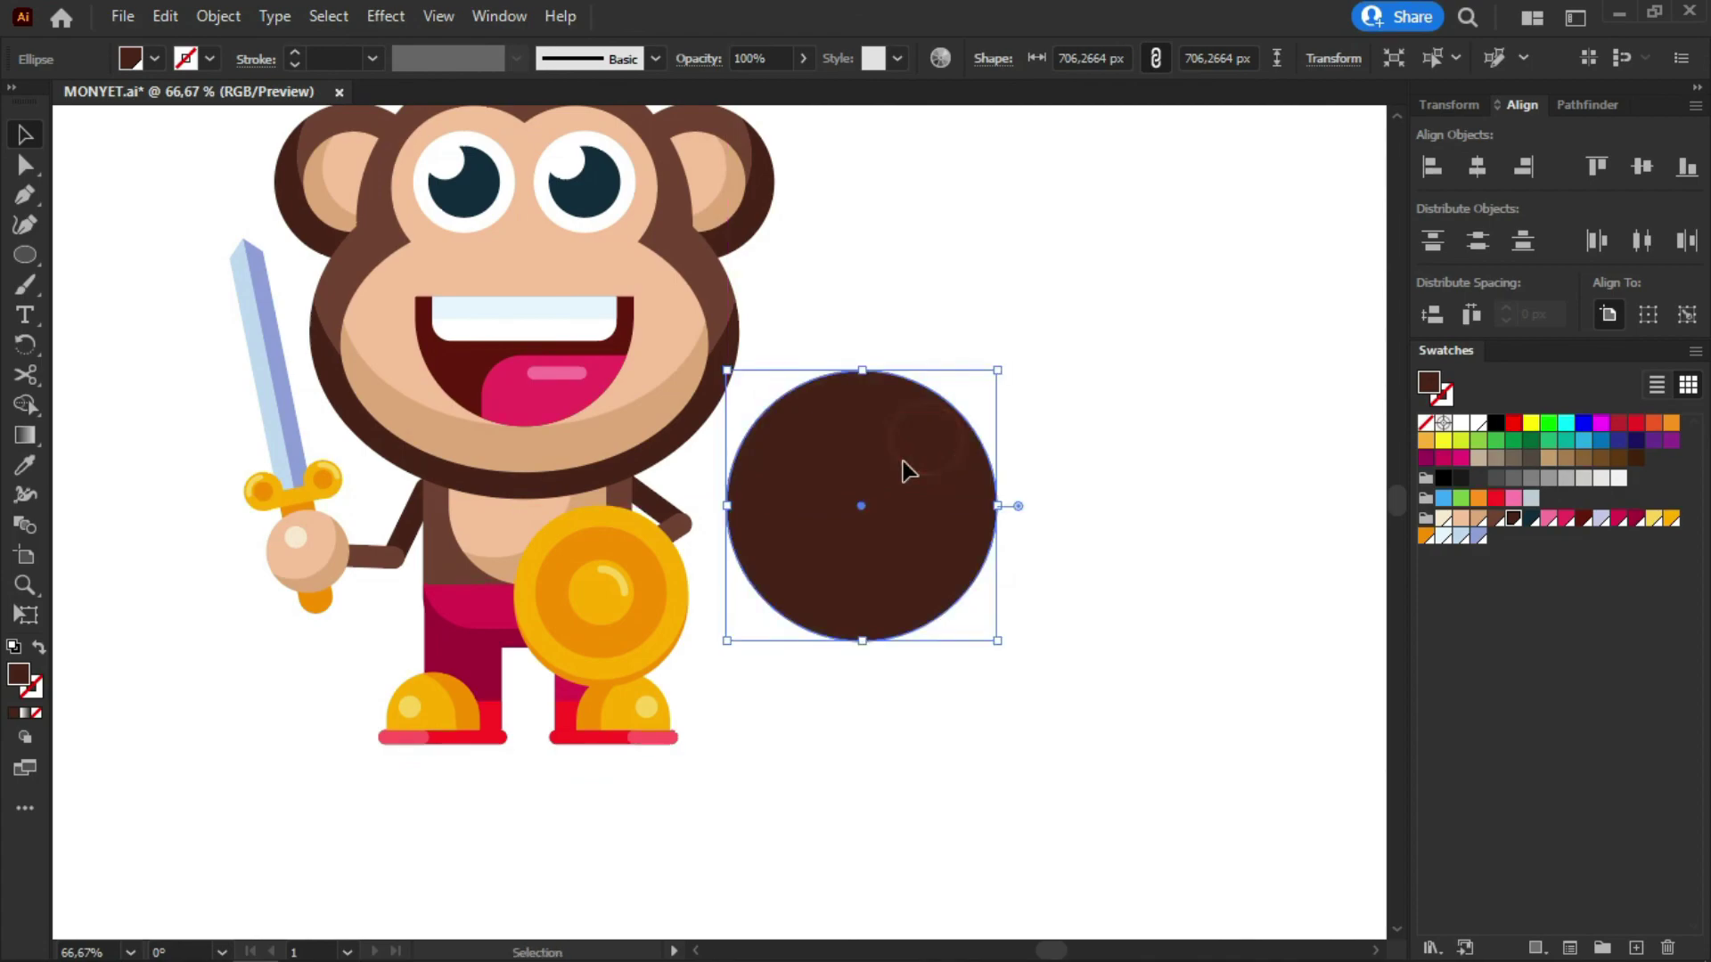
Give the circle a 60 pt black stroke and remove its fill
{"action": "left_click", "coordinate": [371, 59]}
{"action": "left_click", "coordinate": [394, 609]}
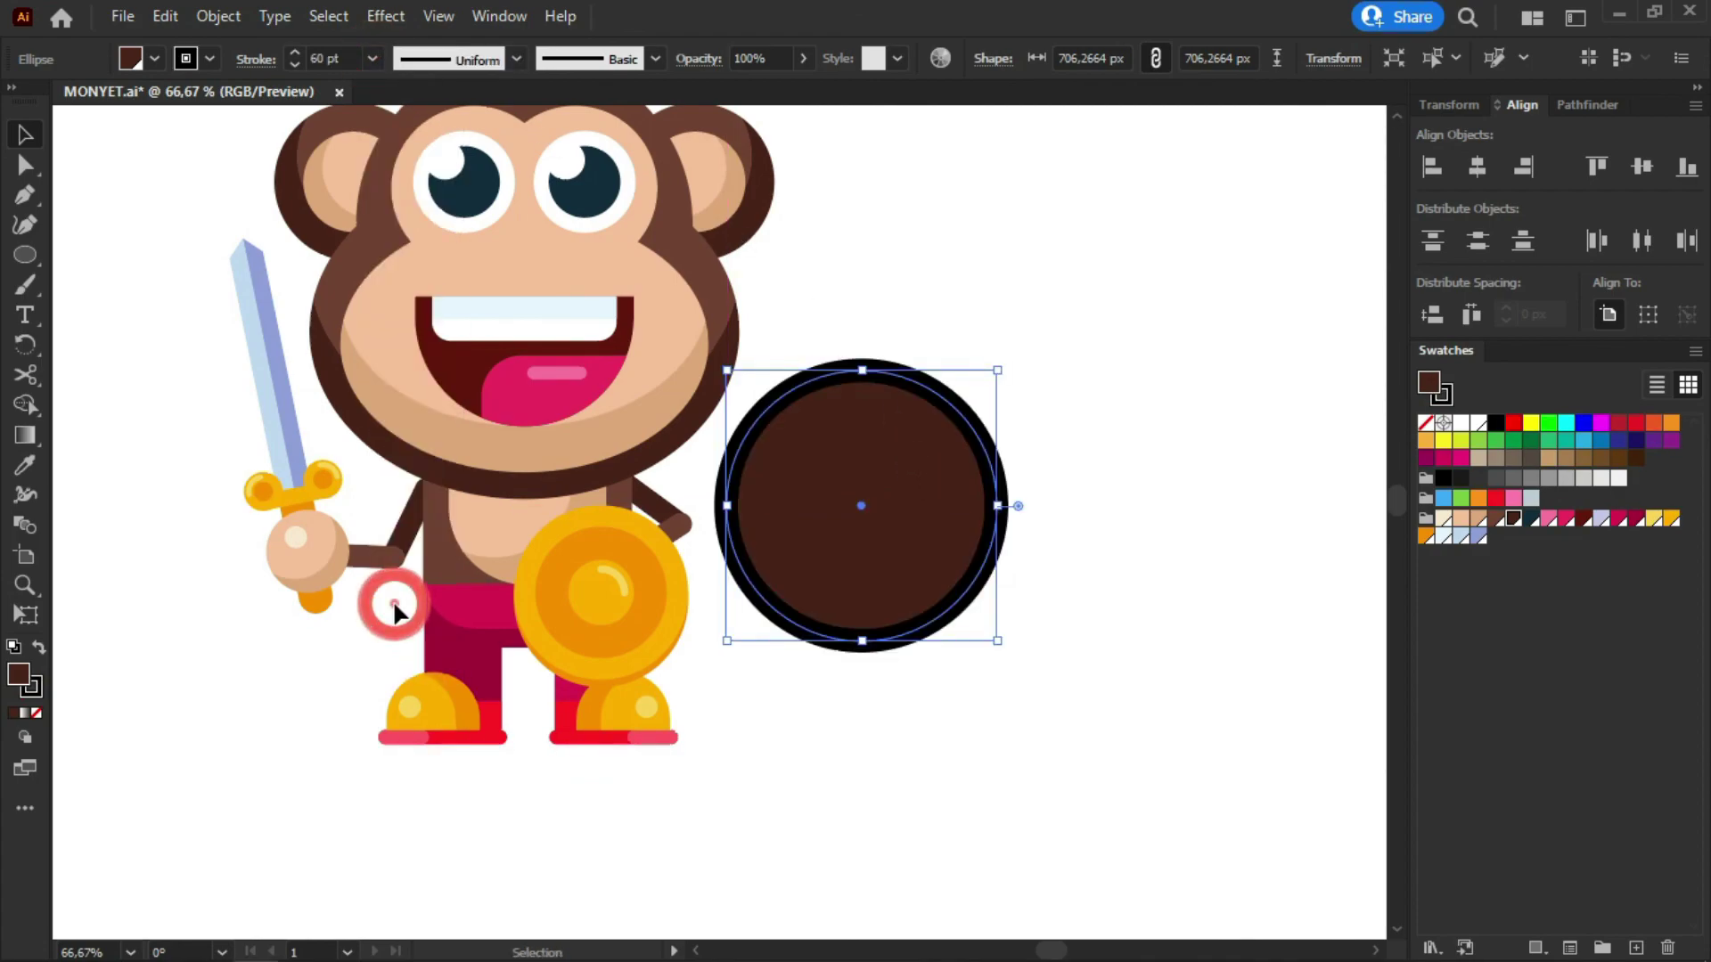
{"action": "left_click", "coordinate": [178, 58]}
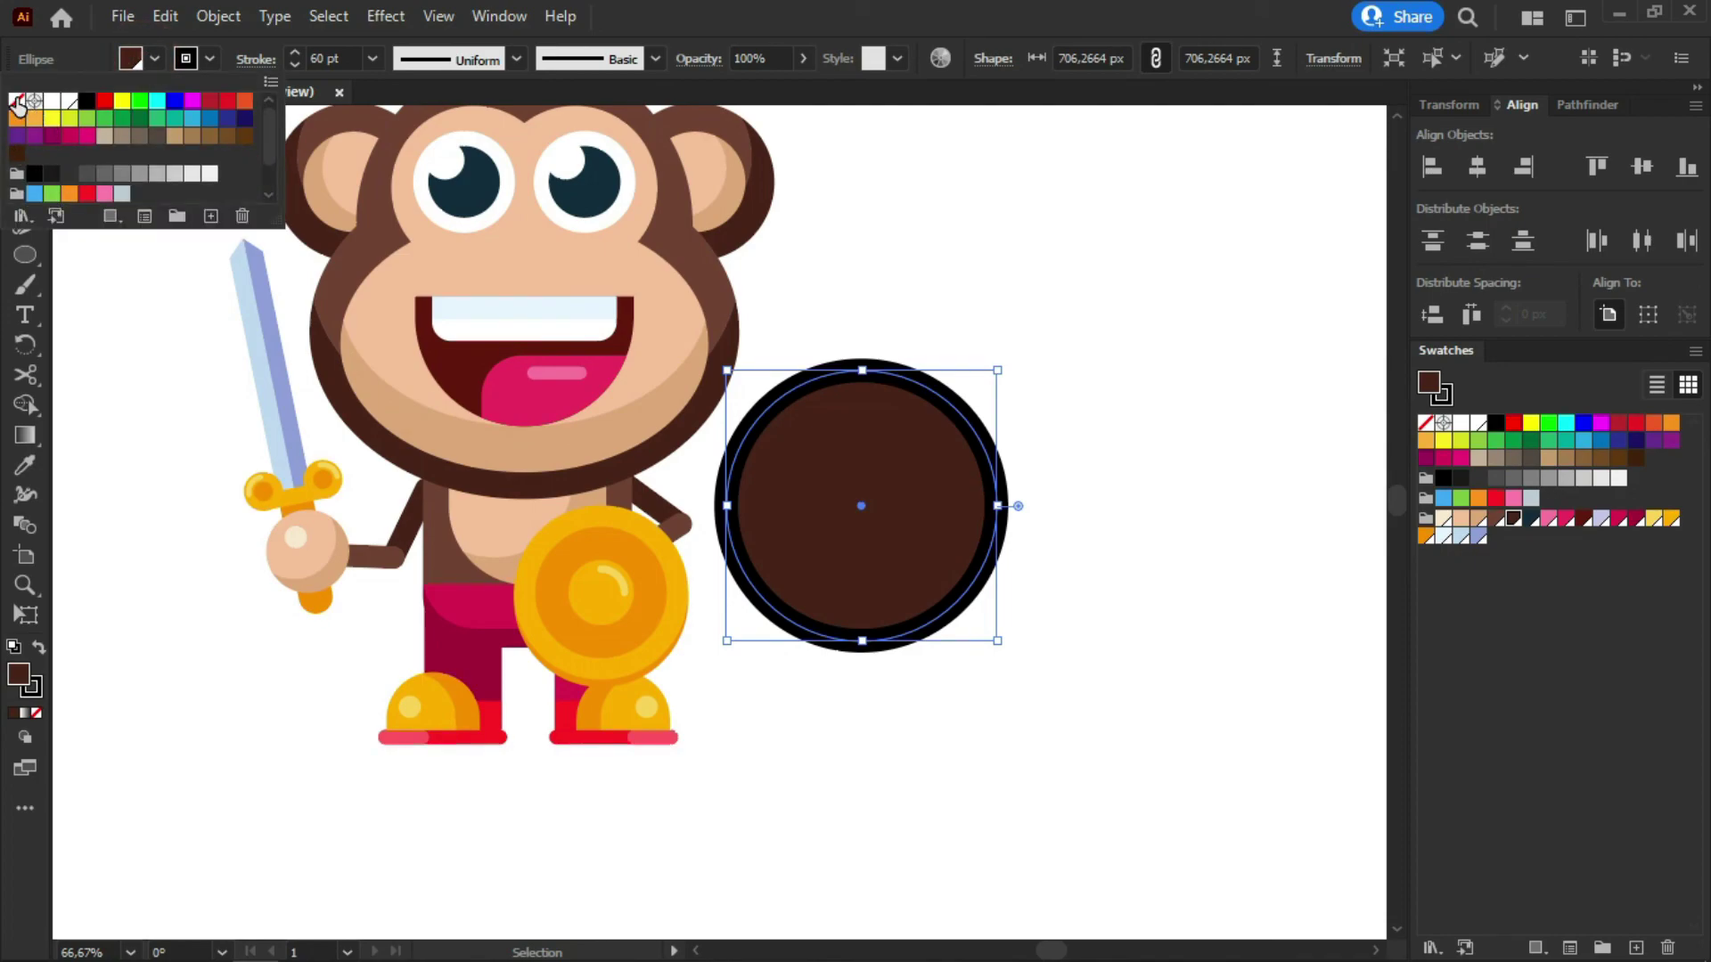
{"action": "left_click", "coordinate": [17, 103]}
Delete the circle's top anchor point to leave a lower half arc, and give its stroke round caps
{"action": "key", "text": "a"}
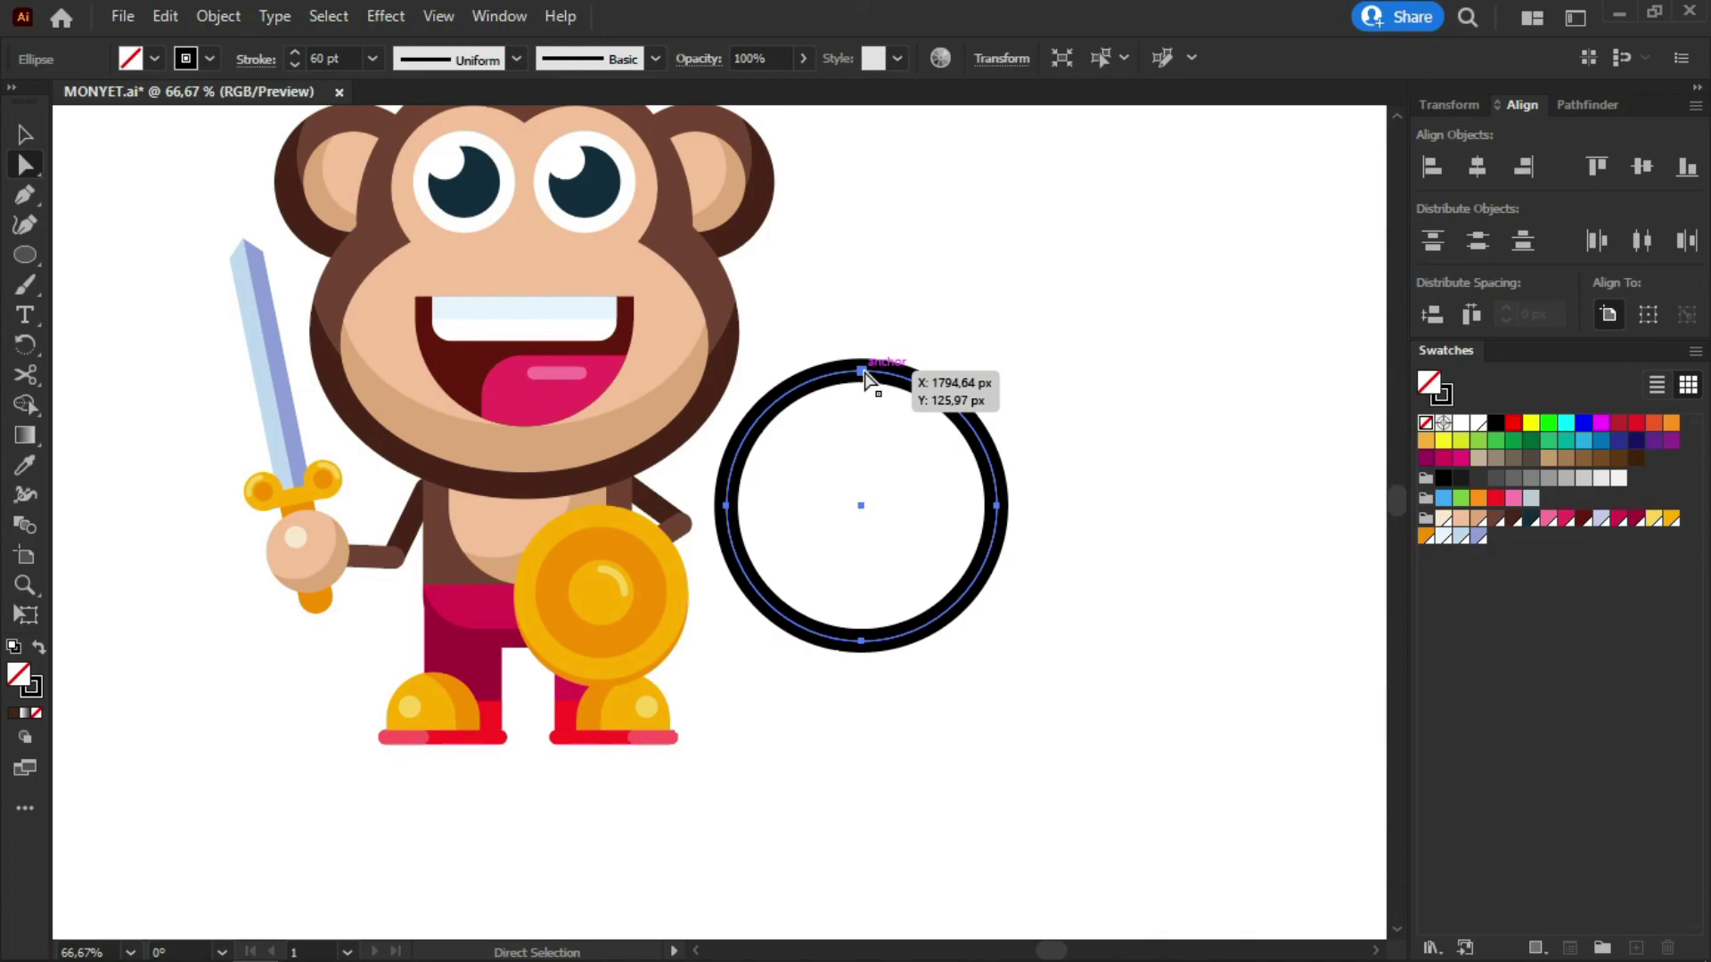
{"action": "left_click", "coordinate": [866, 373]}
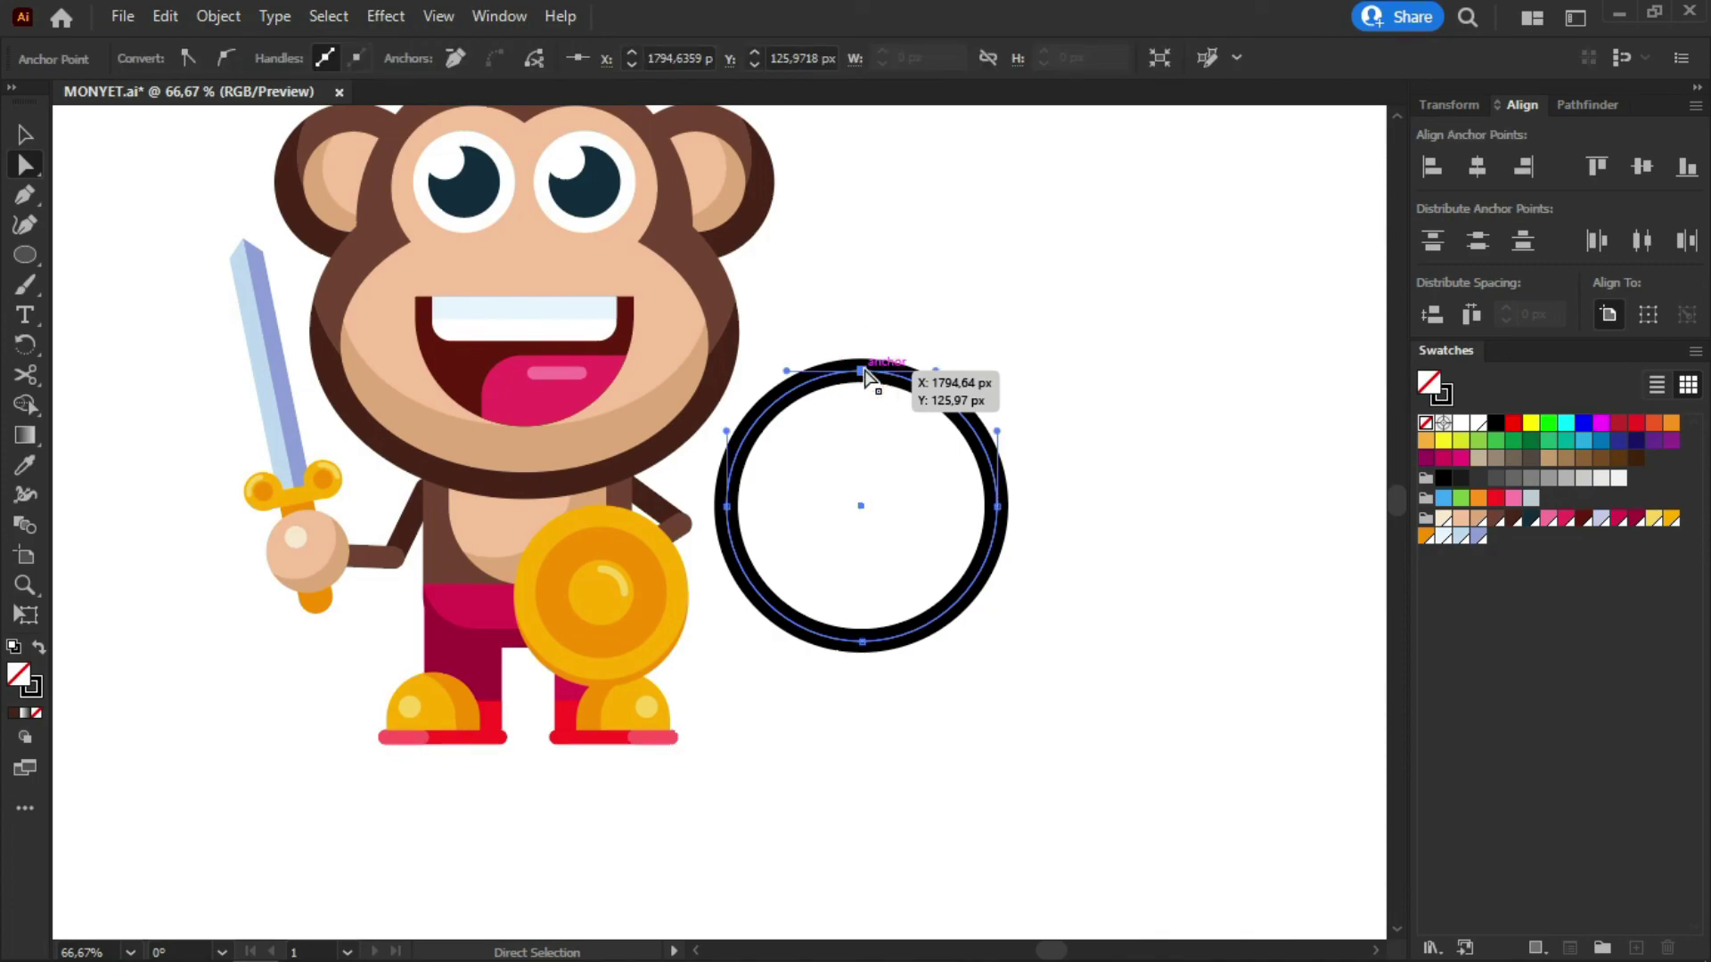
{"action": "key", "text": "Delete"}
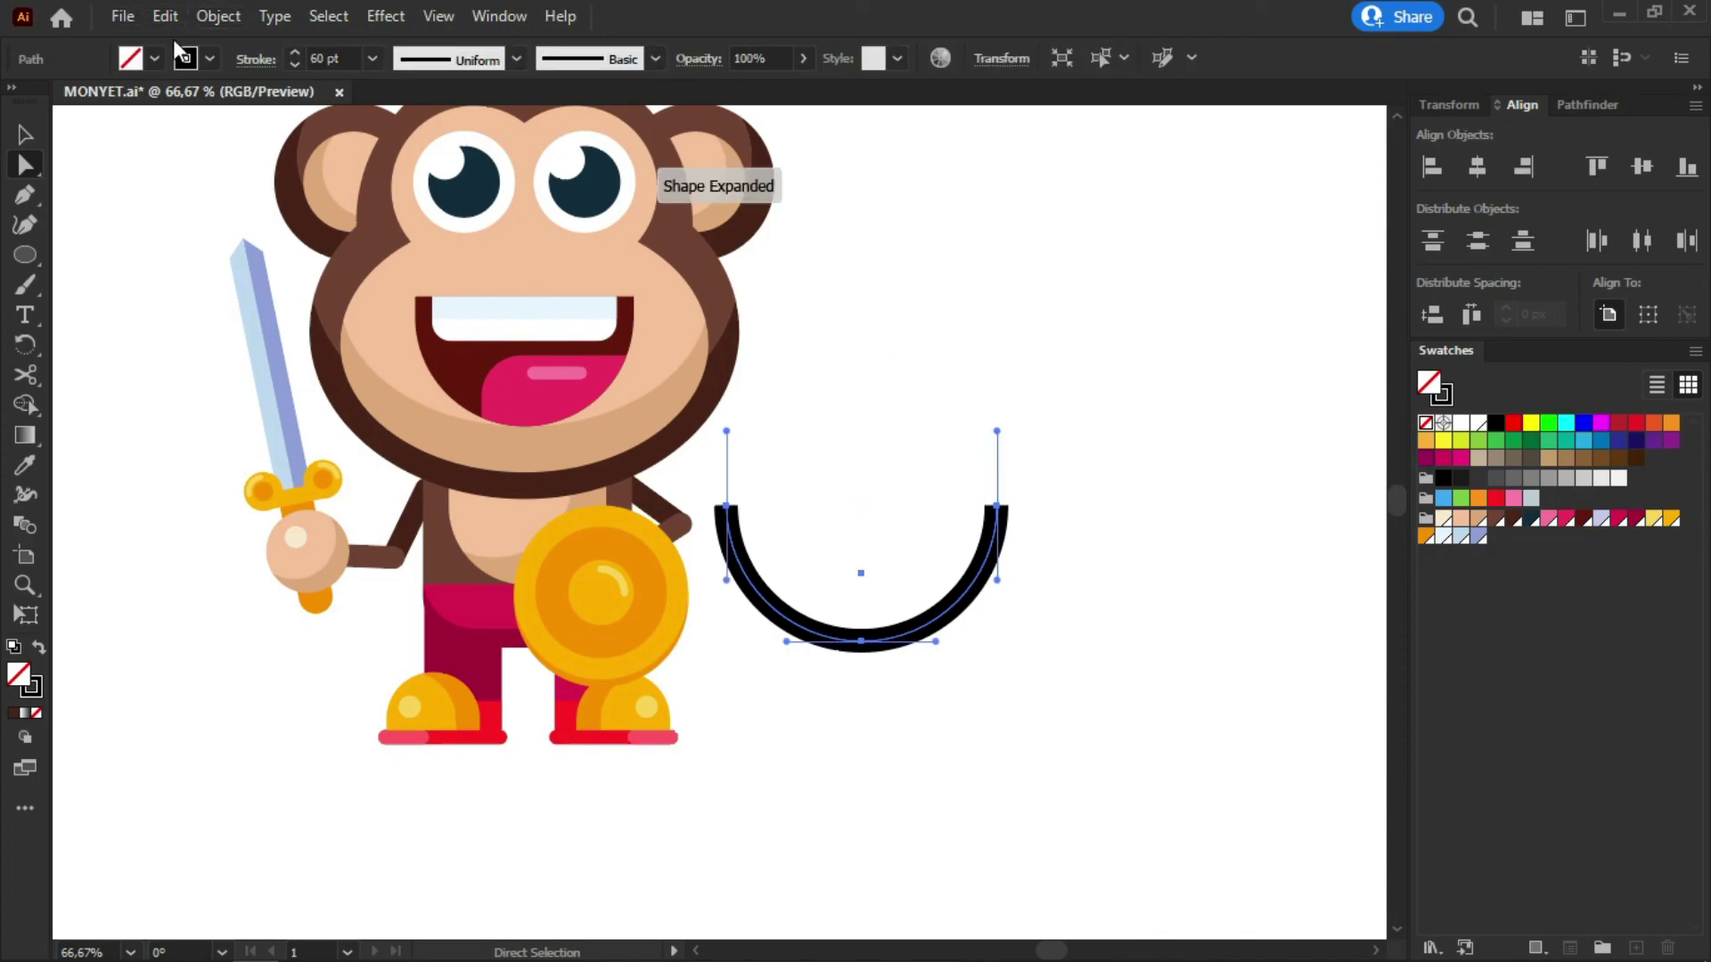
{"action": "left_click", "coordinate": [243, 62]}
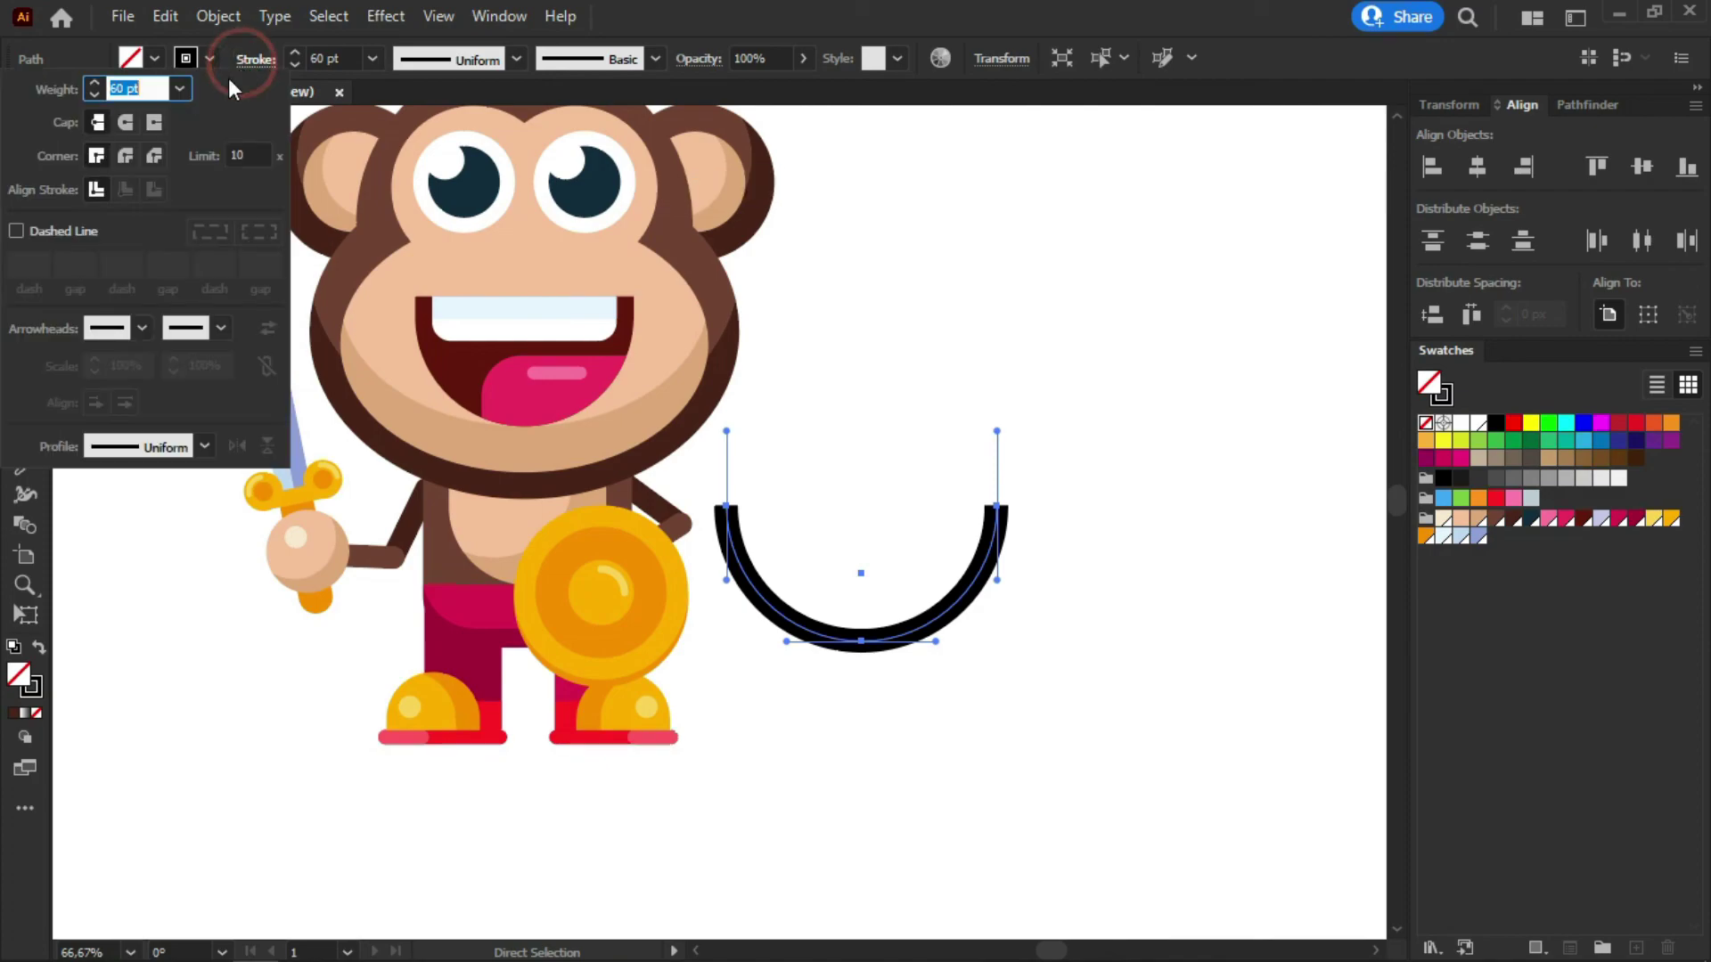
{"action": "left_click", "coordinate": [125, 125]}
{"action": "key", "text": "v"}
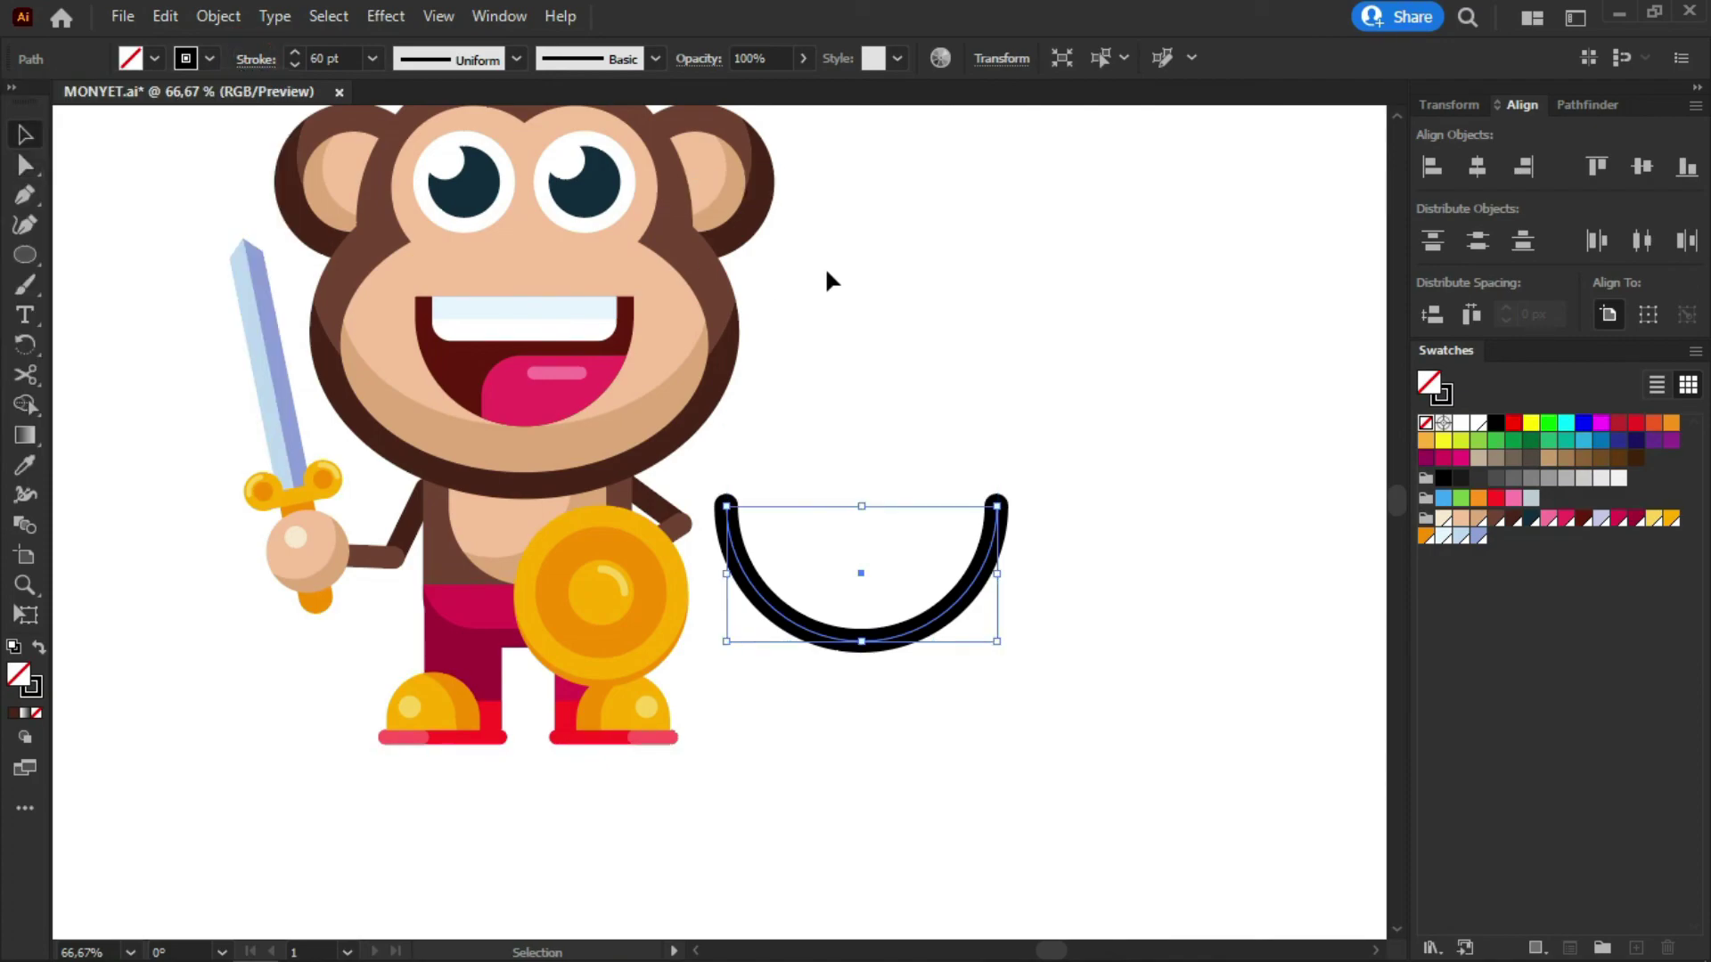
Expand the arc into a filled shape and color it with the dark brown of the head's shadow
{"action": "left_click", "coordinate": [211, 18]}
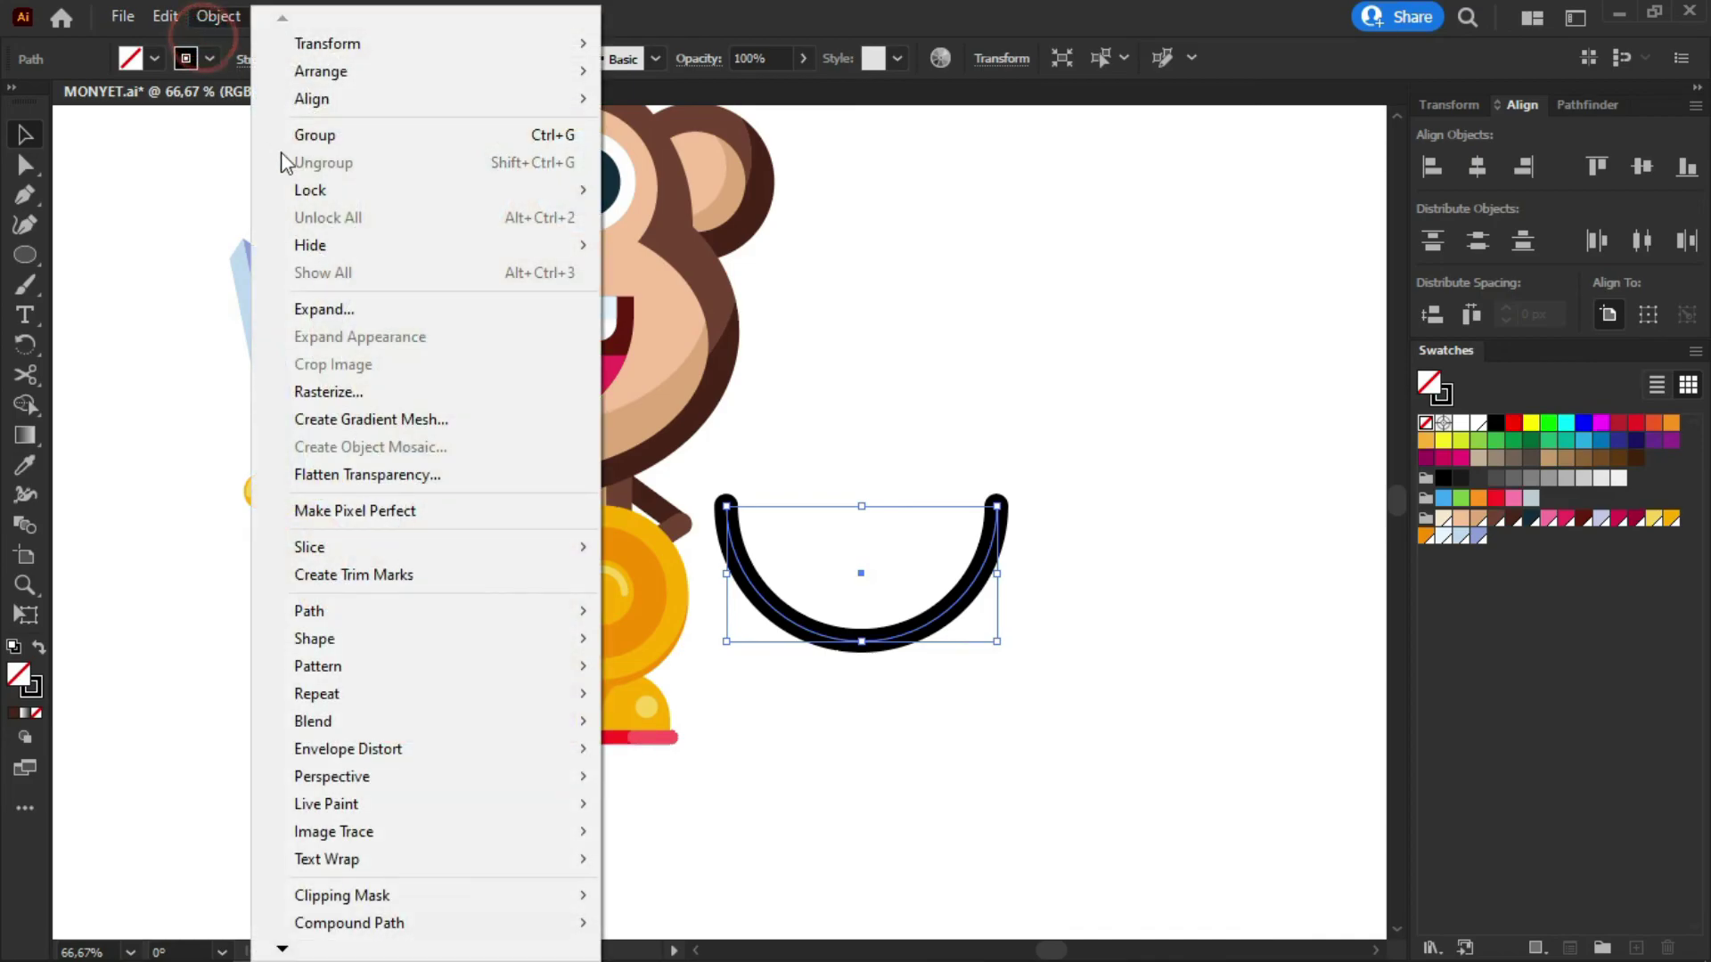
{"action": "left_click", "coordinate": [309, 310]}
{"action": "left_click", "coordinate": [1128, 588]}
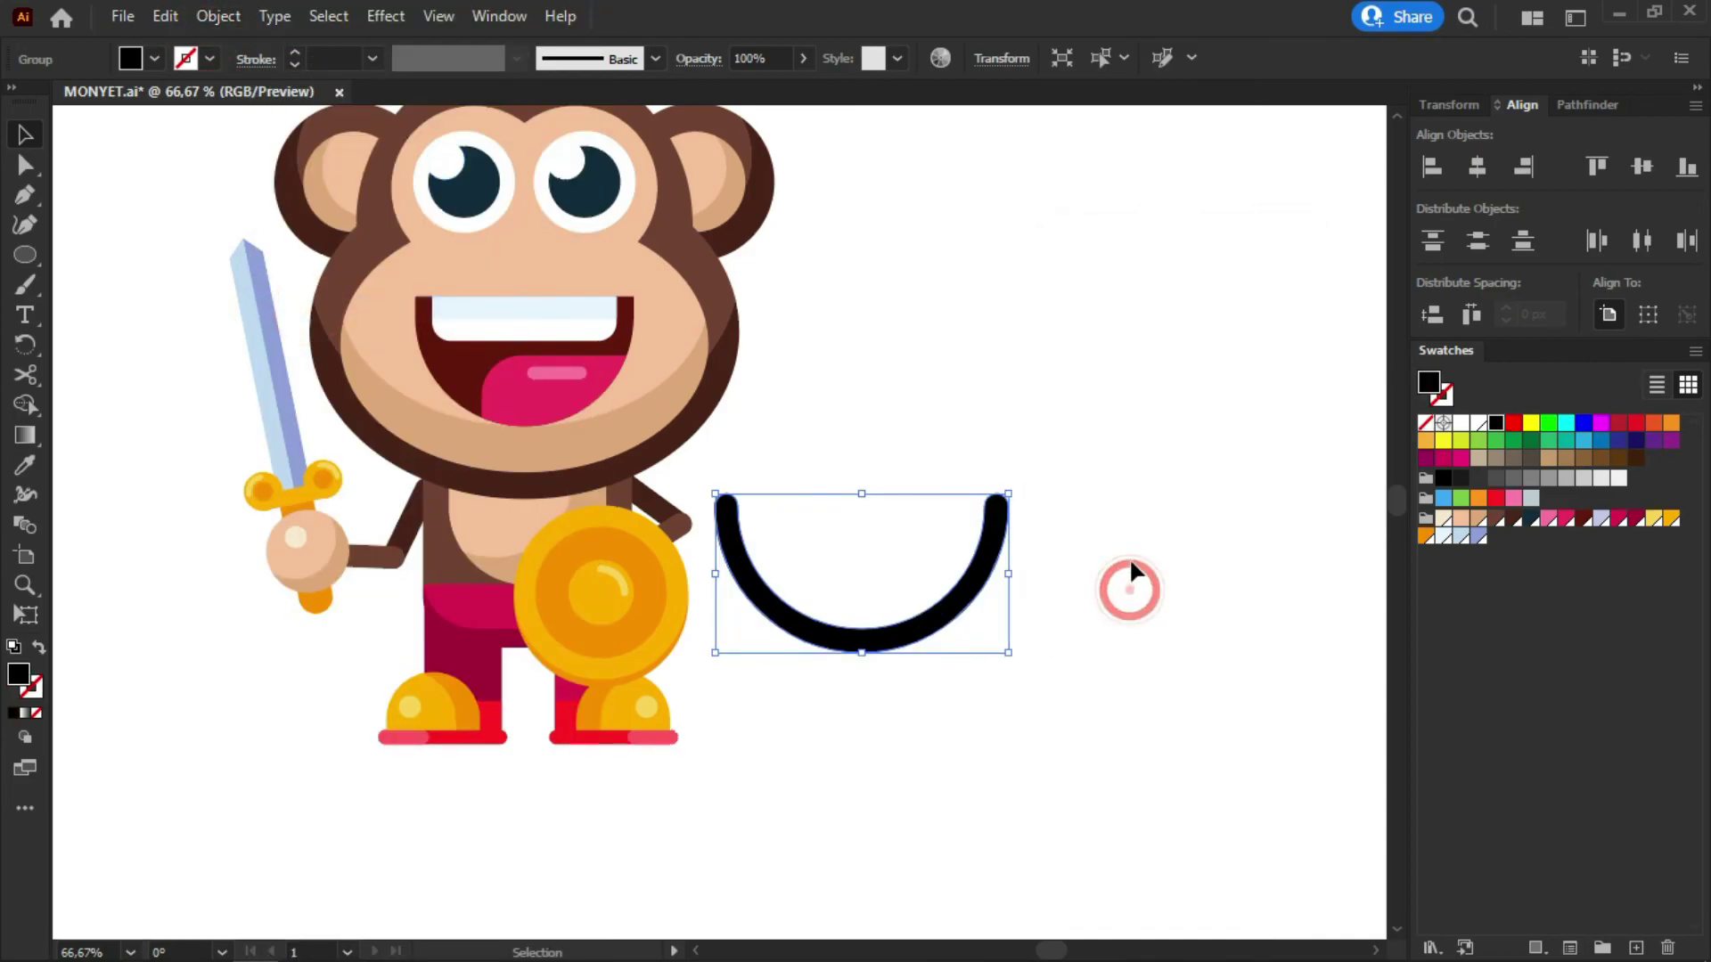
{"action": "left_click", "coordinate": [25, 464]}
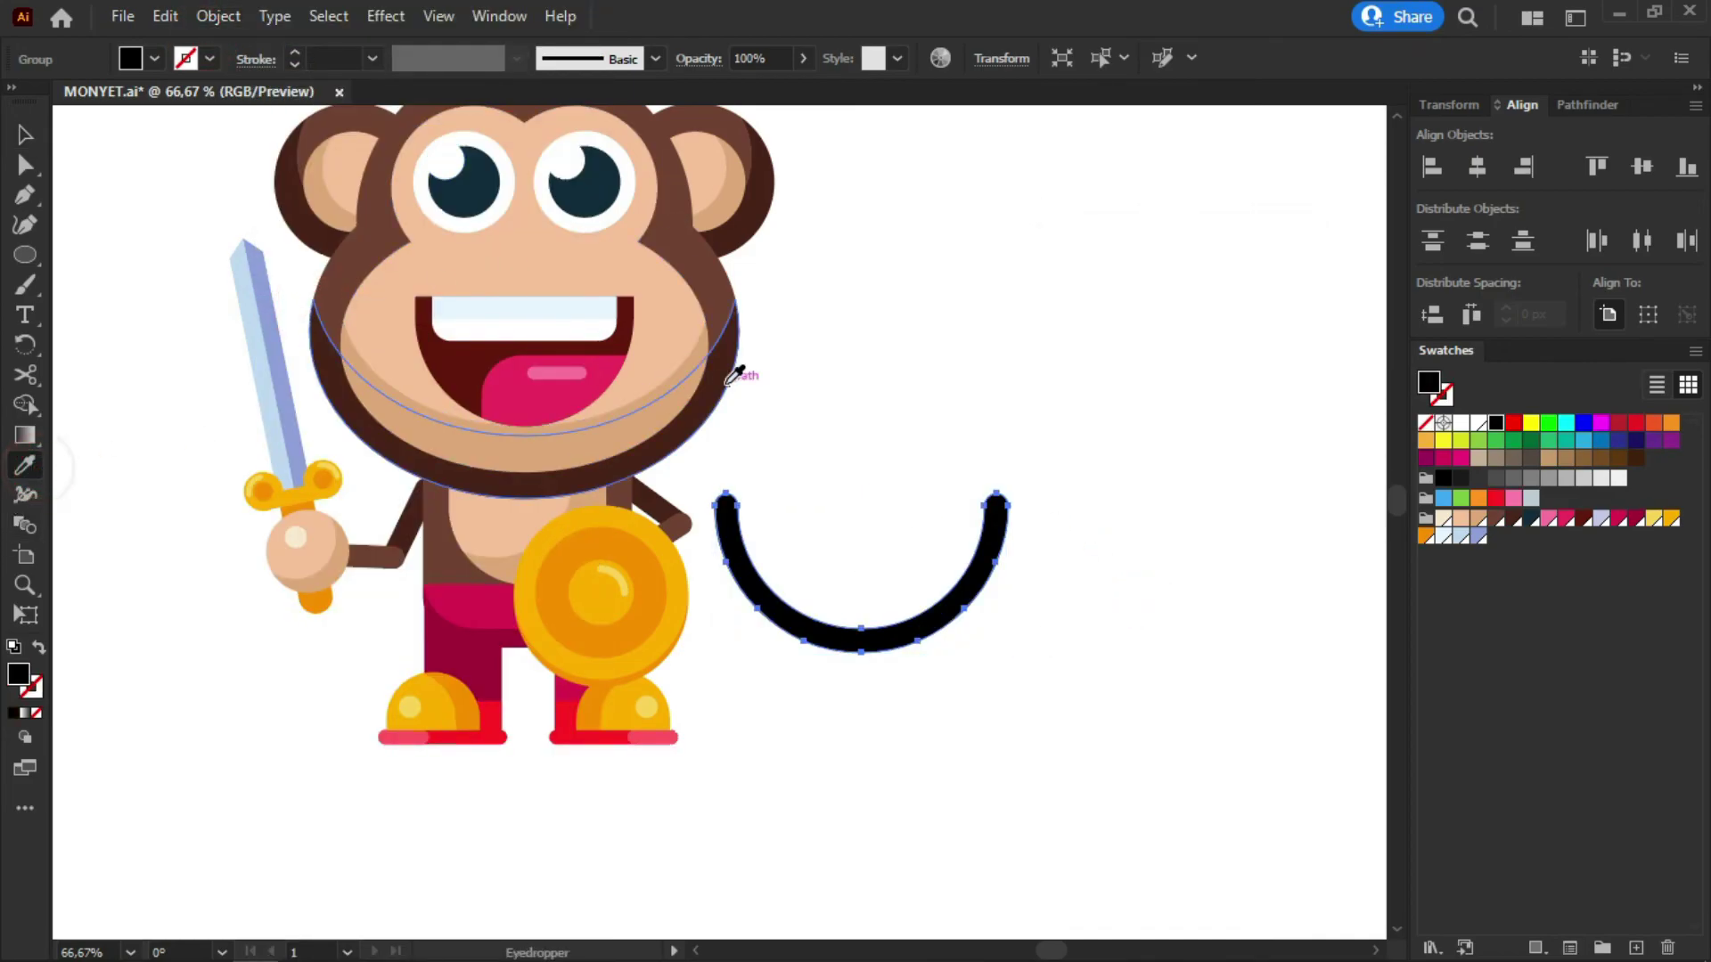
{"action": "left_click", "coordinate": [726, 378]}
{"action": "key", "text": "v"}
{"action": "left_click", "coordinate": [848, 310]}
Move the arc over the monkey's lower body and send it to the back as a tail
{"action": "left_click_drag", "start_coordinate": [930, 625], "coordinate": [739, 651]}
{"action": "right_click", "coordinate": [740, 651]}
{"action": "mouse_move", "coordinate": [815, 517]}
{"action": "left_click", "coordinate": [1056, 599]}
Reposition the tail and scale it down so its tip curls up just beyond the shield
{"action": "left_click_drag", "start_coordinate": [802, 577], "coordinate": [753, 544]}
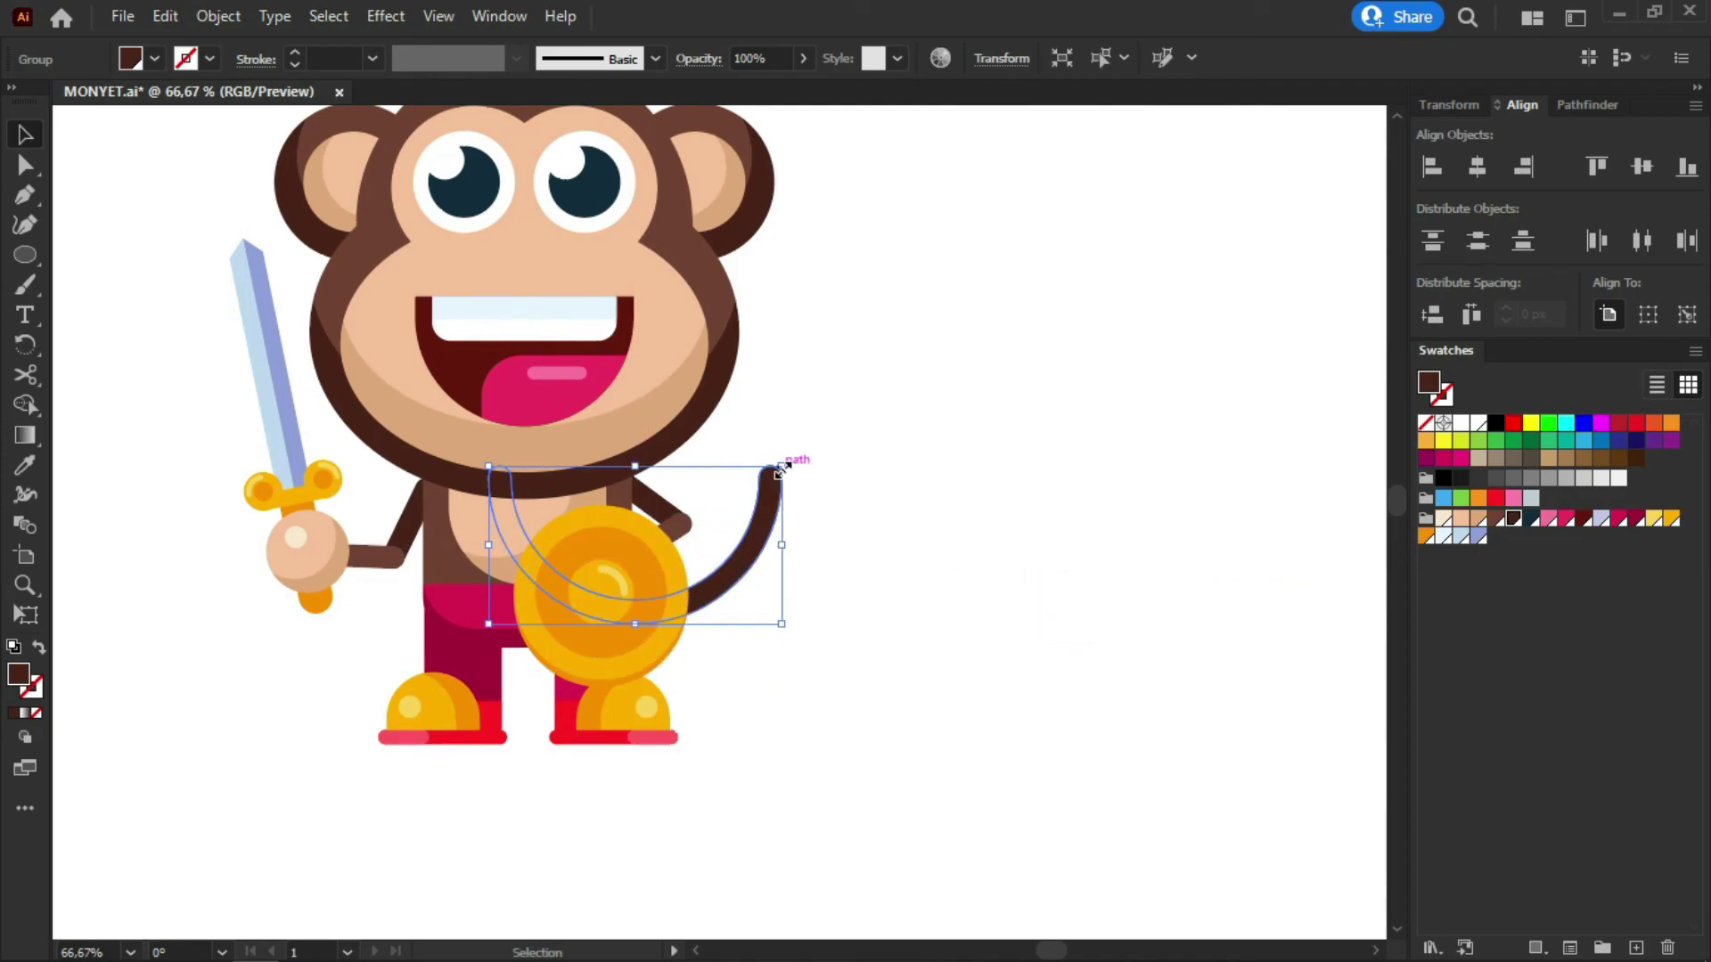
{"action": "left_click_drag", "start_coordinate": [781, 470], "coordinate": [744, 572]}
{"action": "left_click", "coordinate": [818, 443]}
{"action": "left_click", "coordinate": [820, 488]}
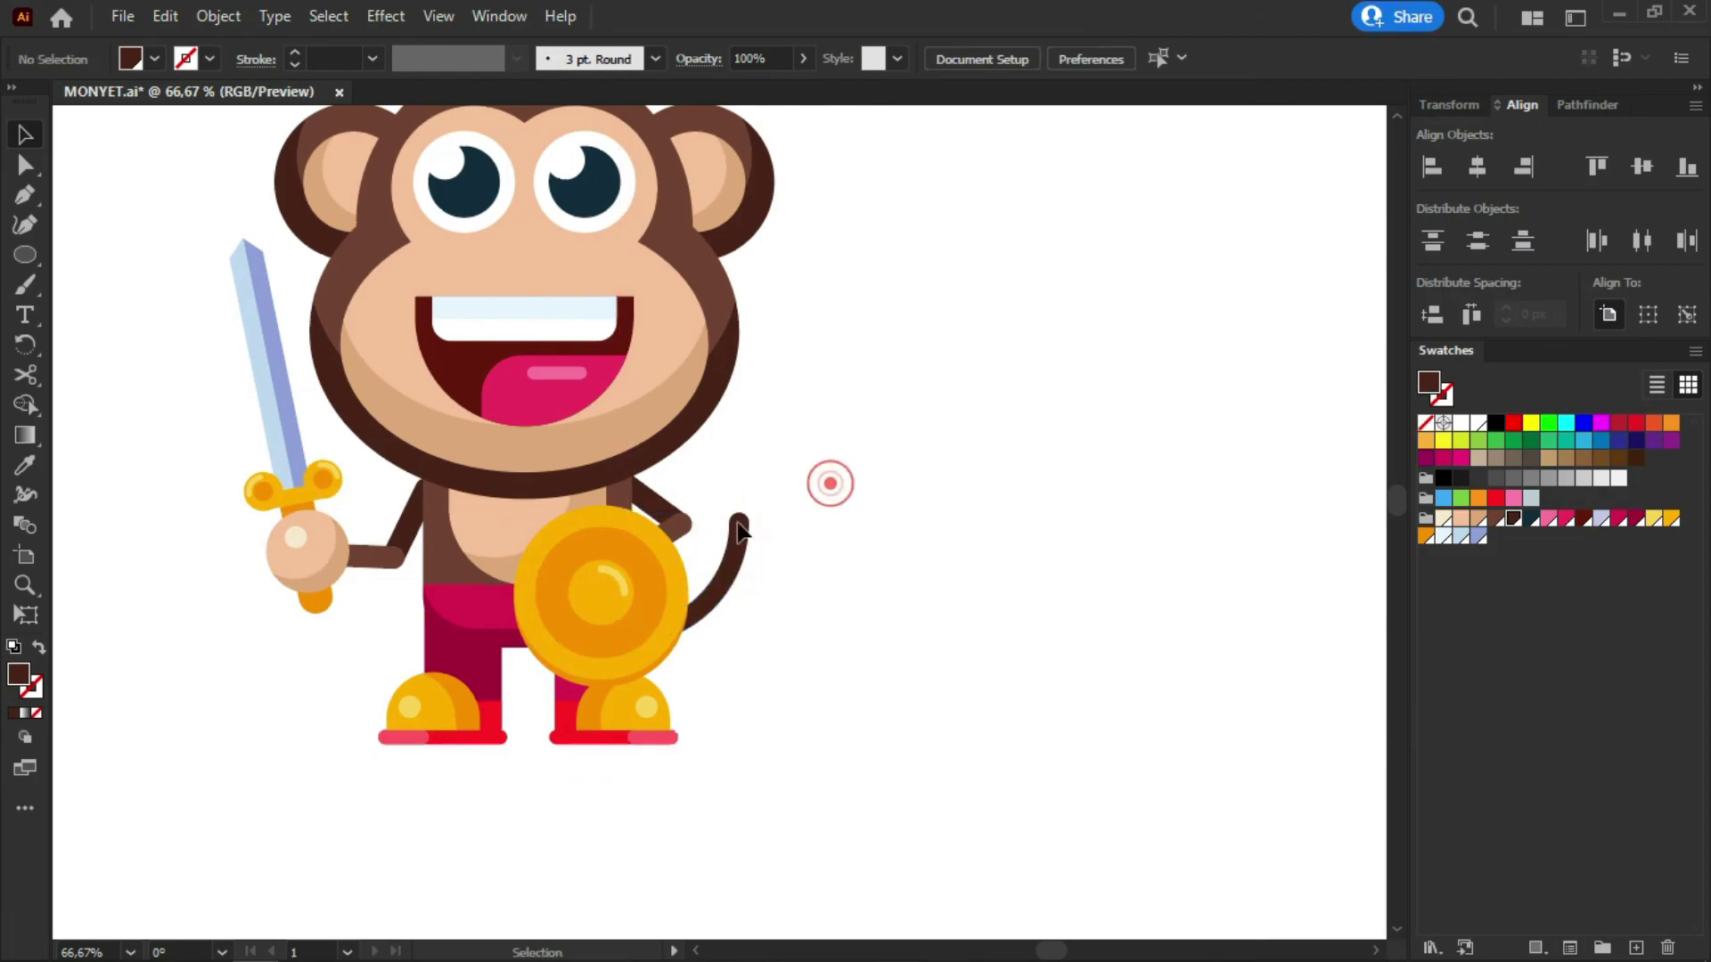